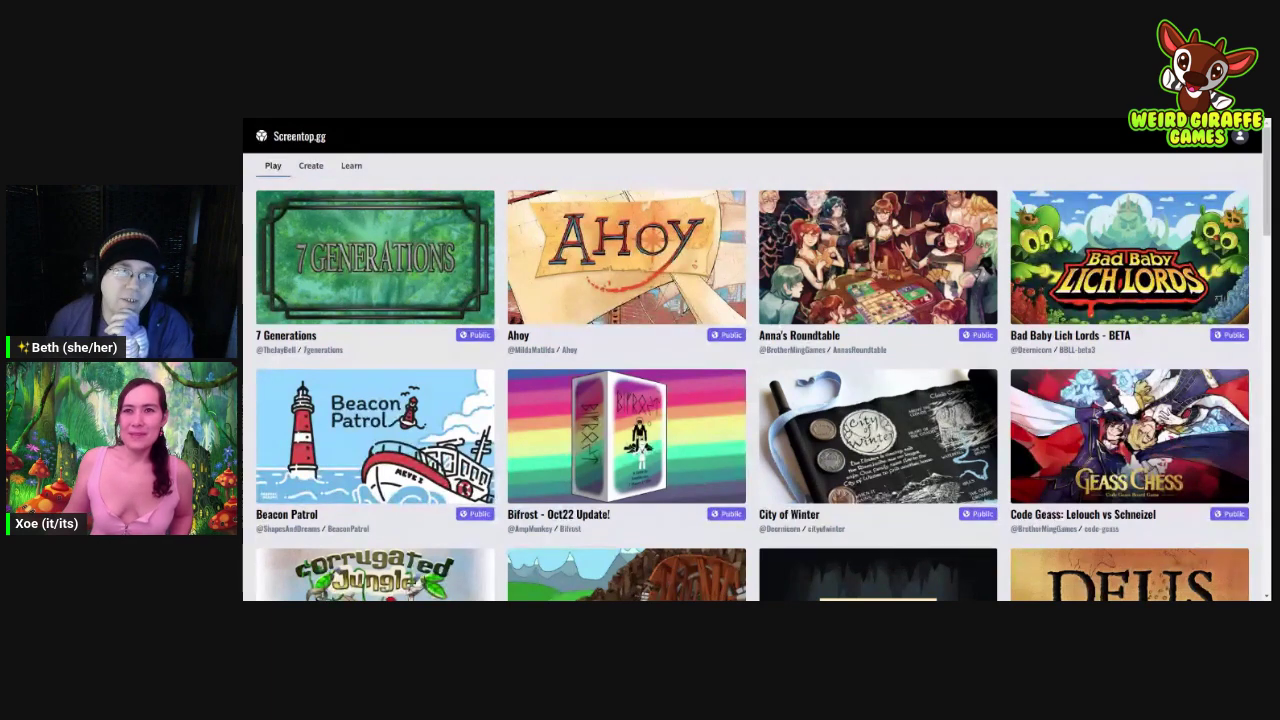
Step: Look over the Create and Learn sections, and create a new game from the account's profile page
left_click(310, 167)
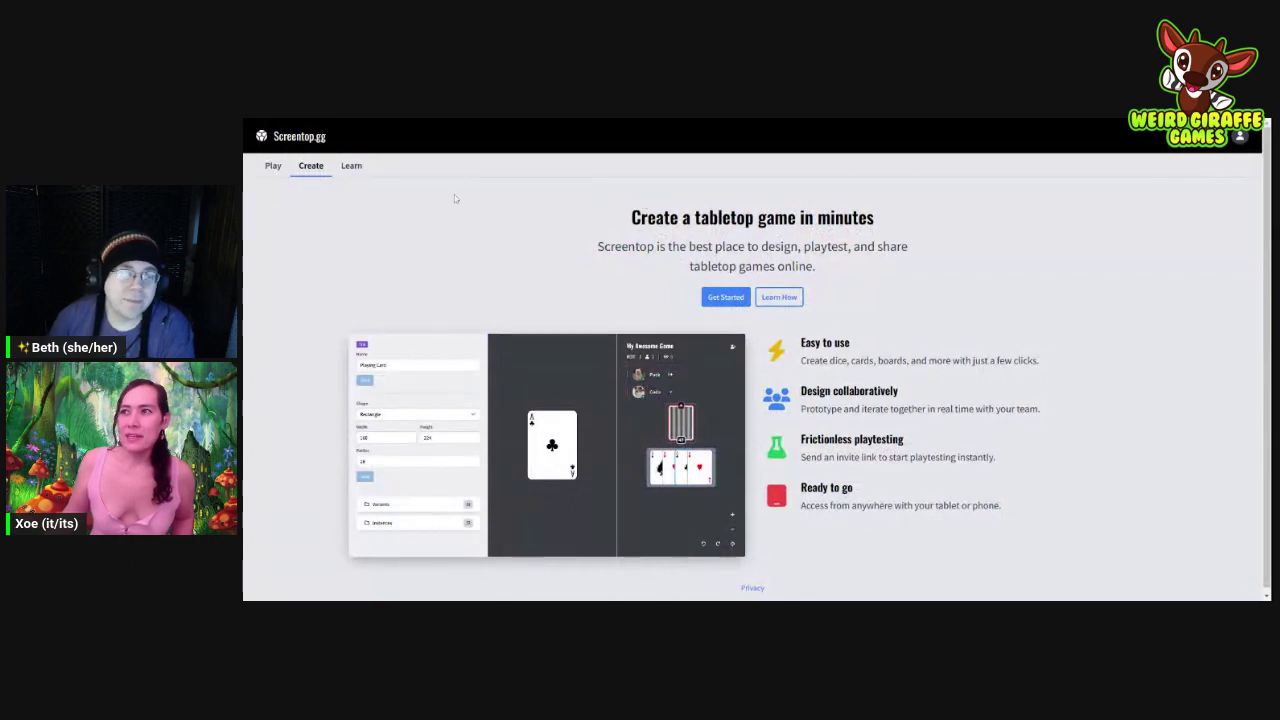
left_click(351, 165)
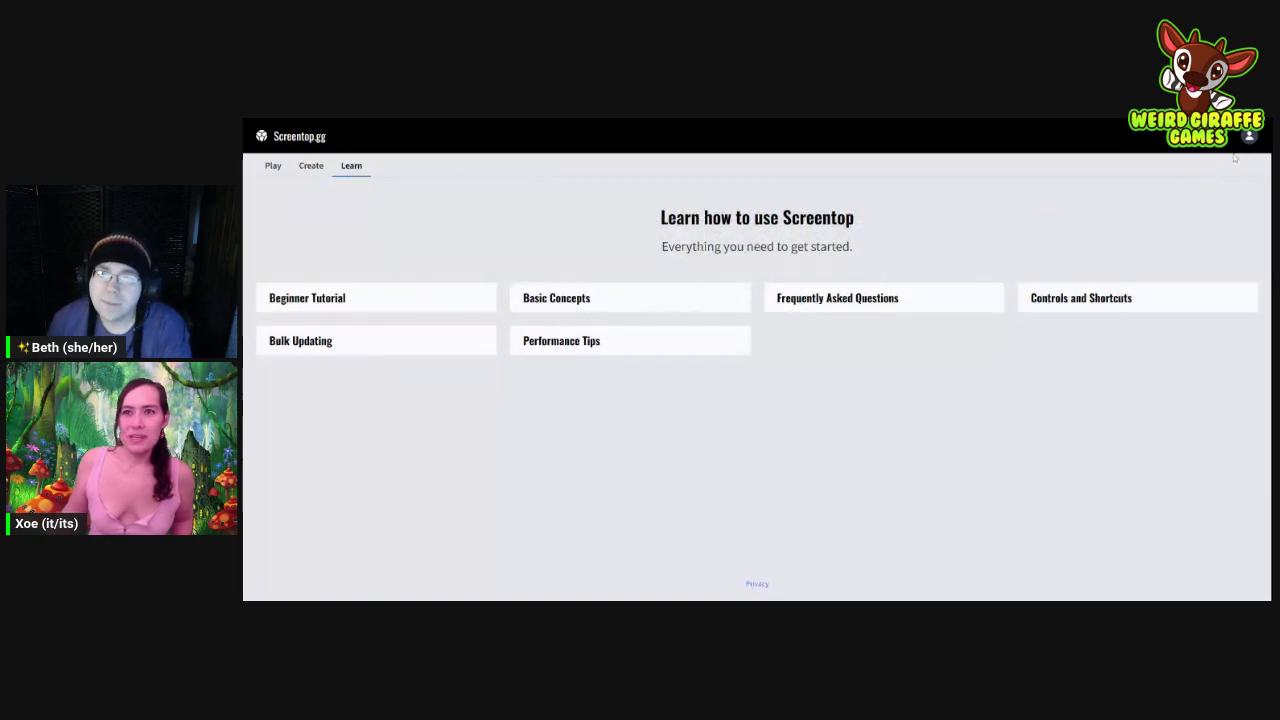
left_click(1249, 137)
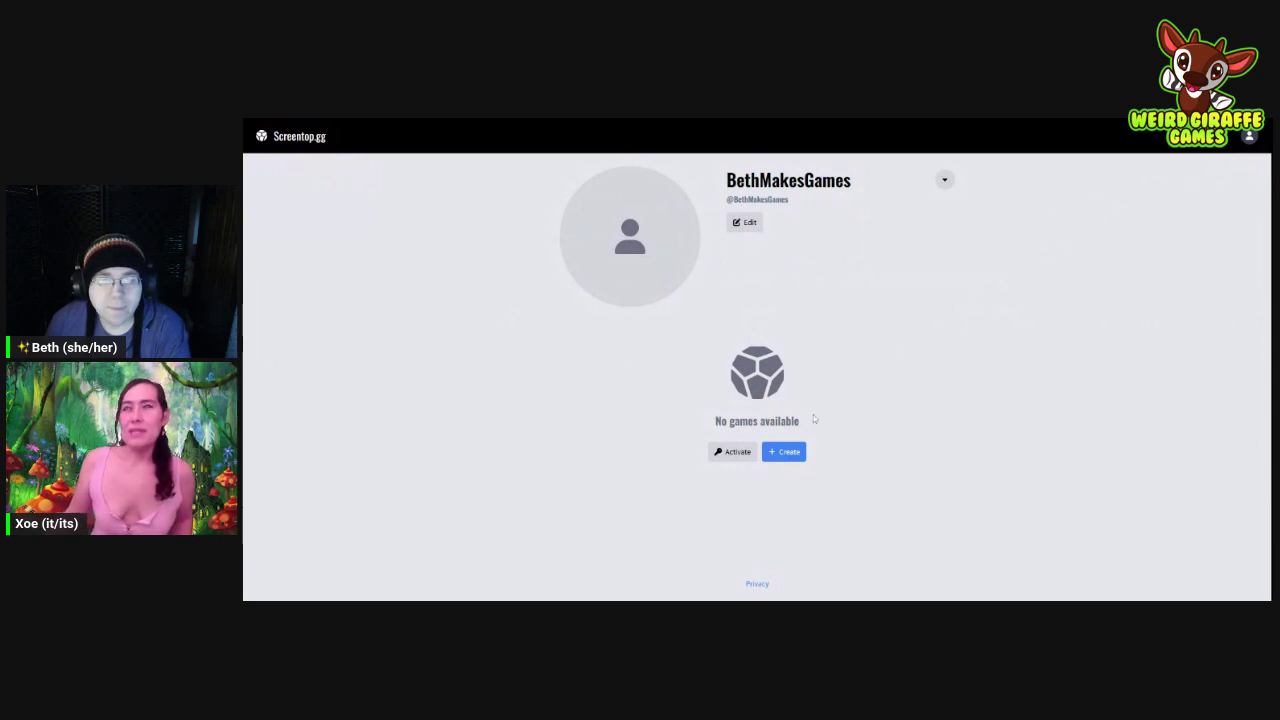
left_click(799, 453)
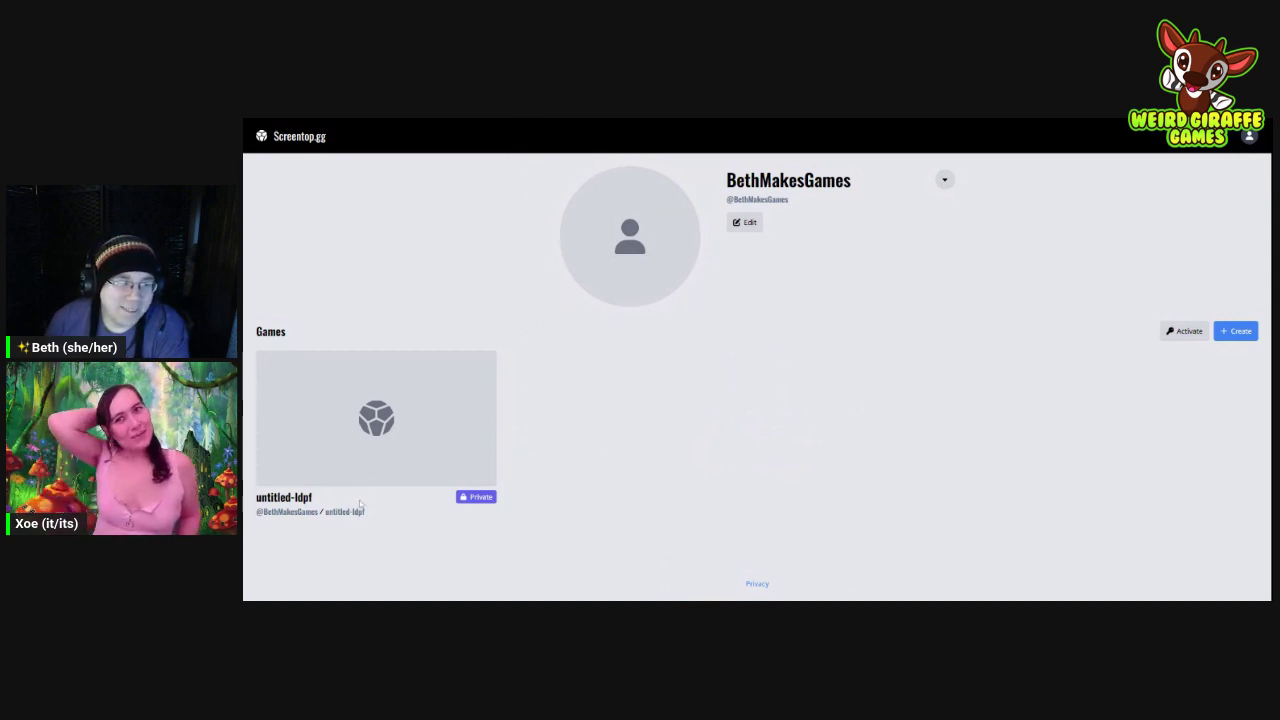
Step: Set the new game's name to "Dreams of Yesterday" and try to save it with the gamename "DreamsOfYesterday"
left_click(318, 454)
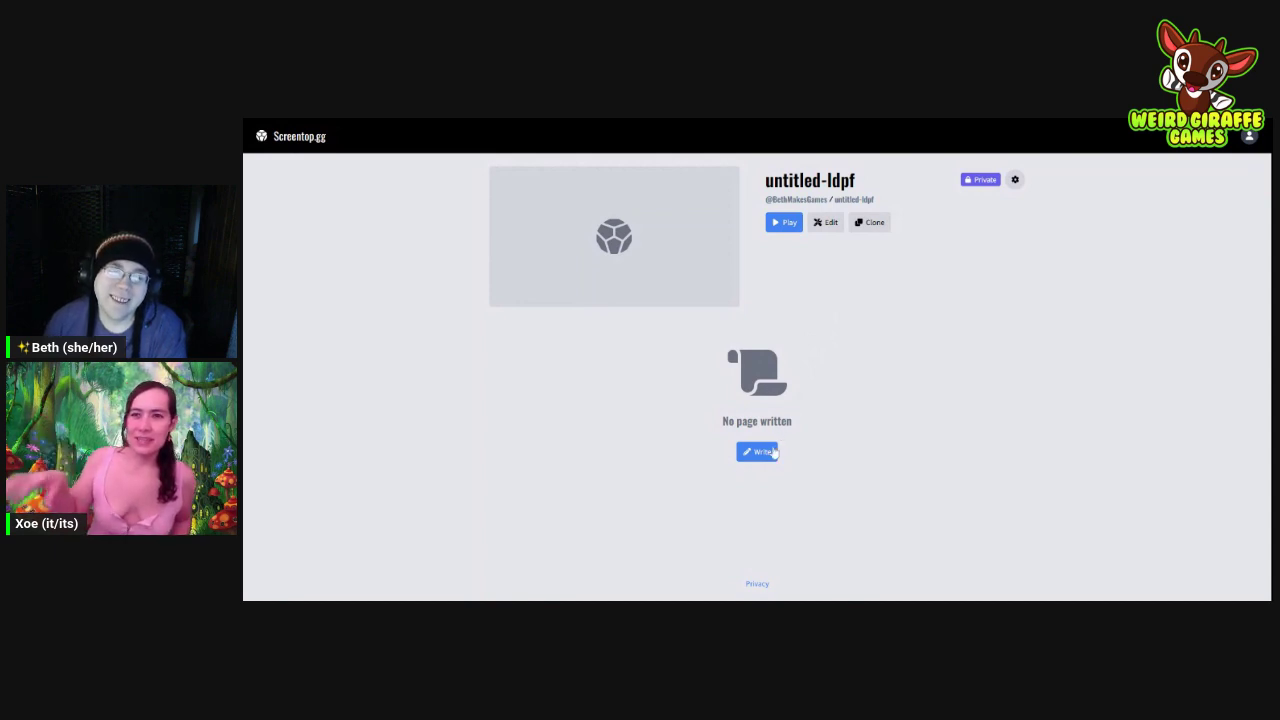
left_click(1017, 180)
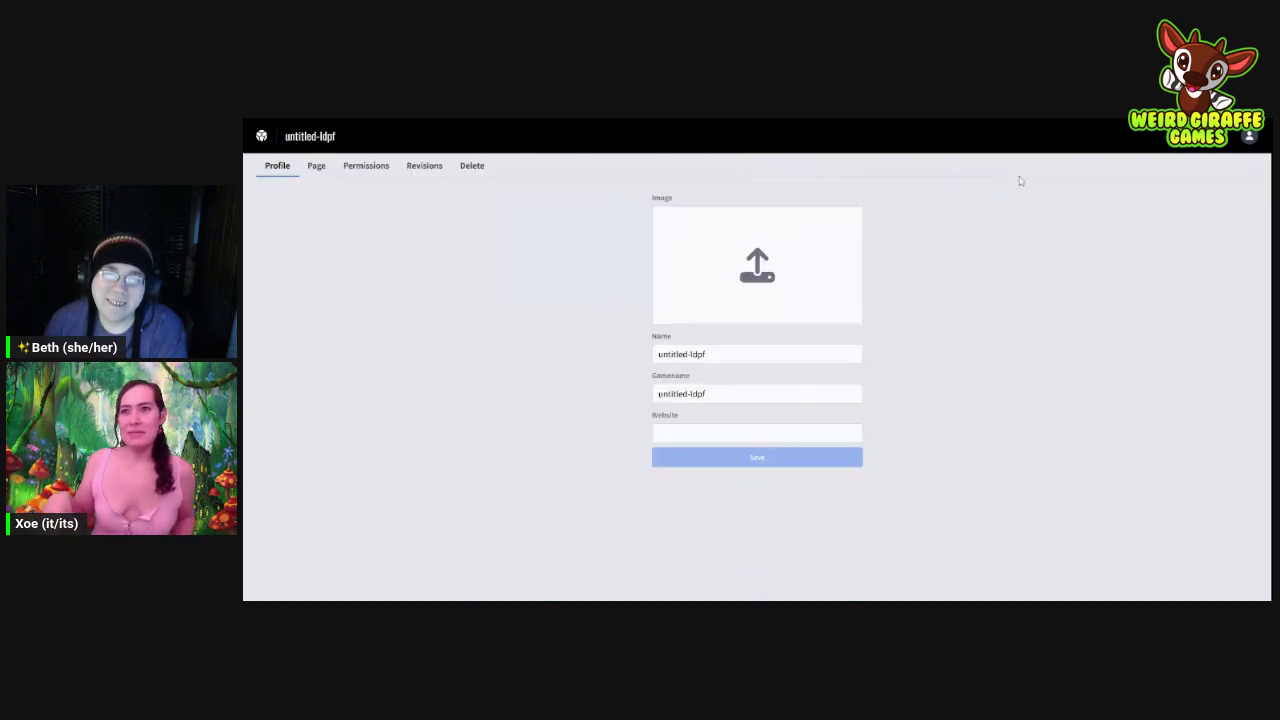
left_click_drag(706, 354, 656, 354)
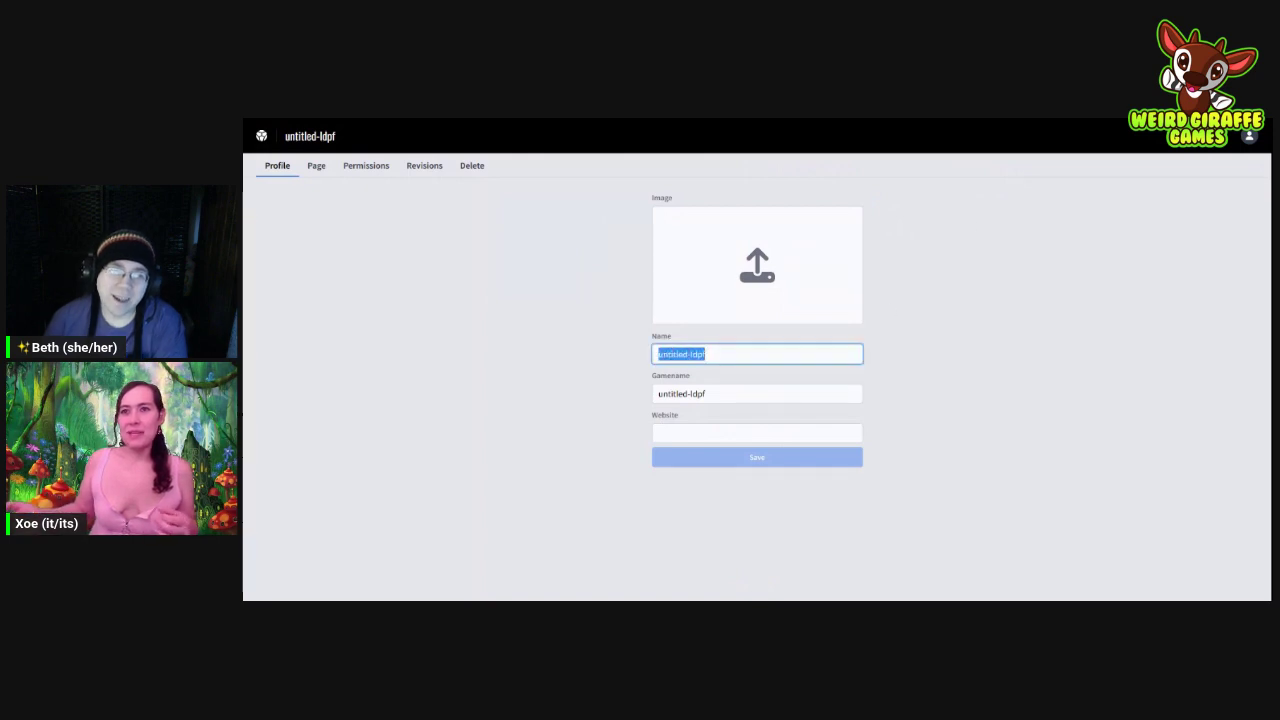
type("Dreams")
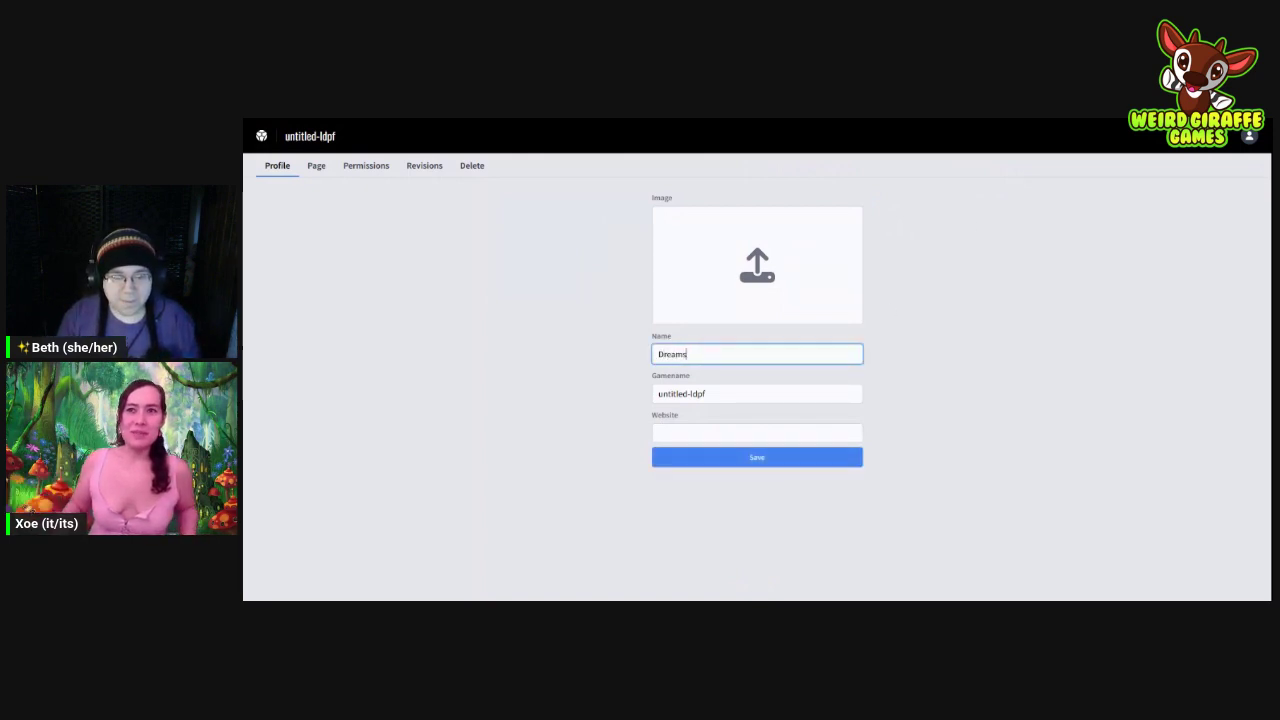
type(" of Yesterday")
key("Tab")
type("DreamsOfYesterday")
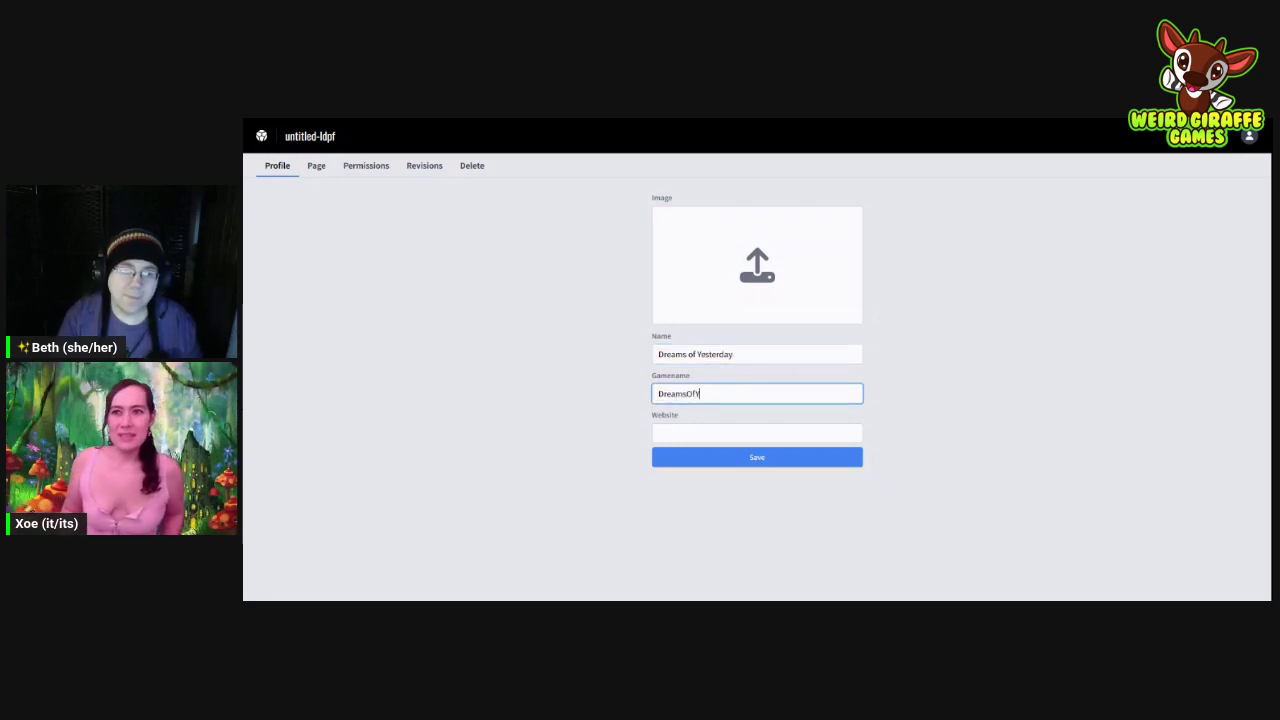
left_click(757, 457)
Step: Shorten the gamename to "DreamsOY" and save the game's profile
double_click(694, 393)
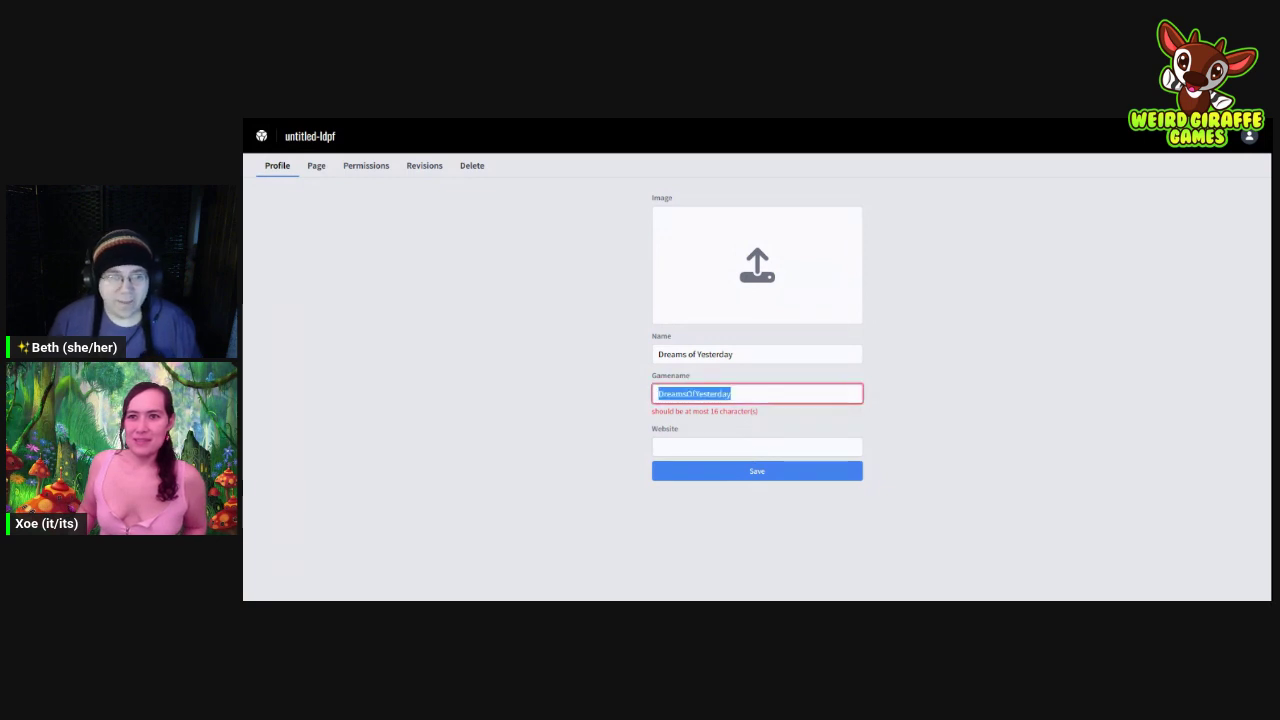
type("DreamsOf")
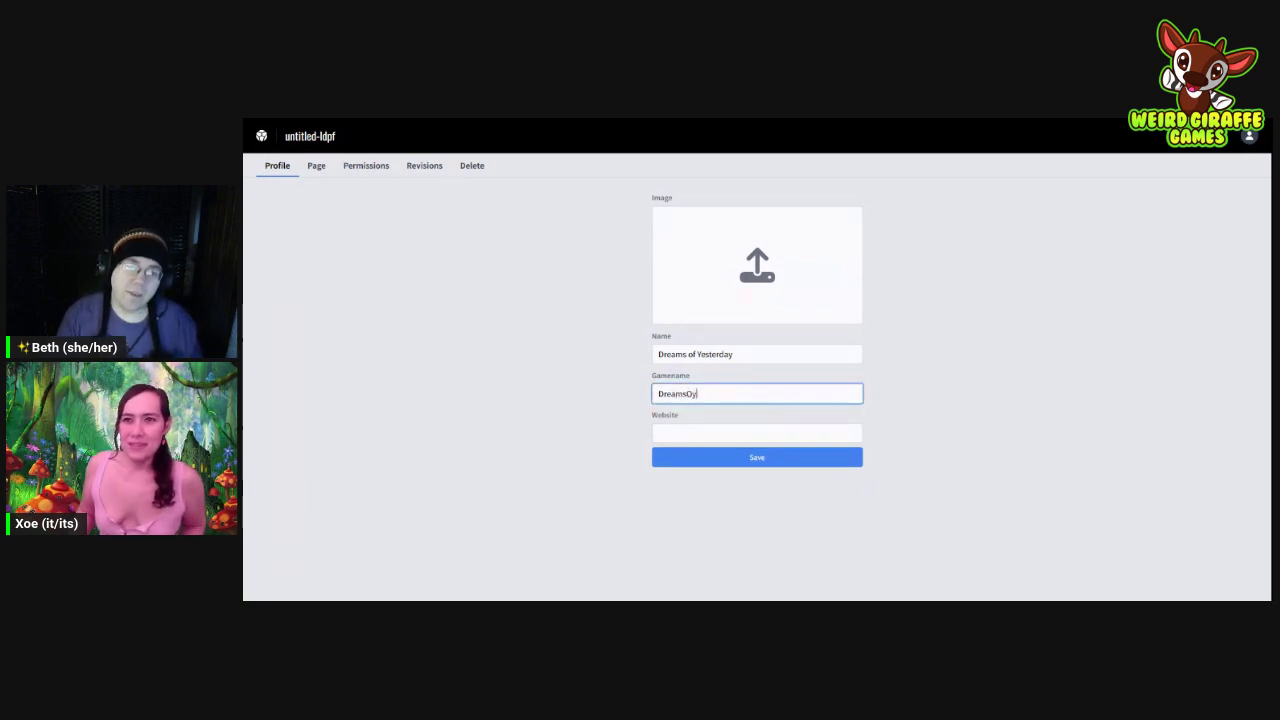
left_click(738, 449)
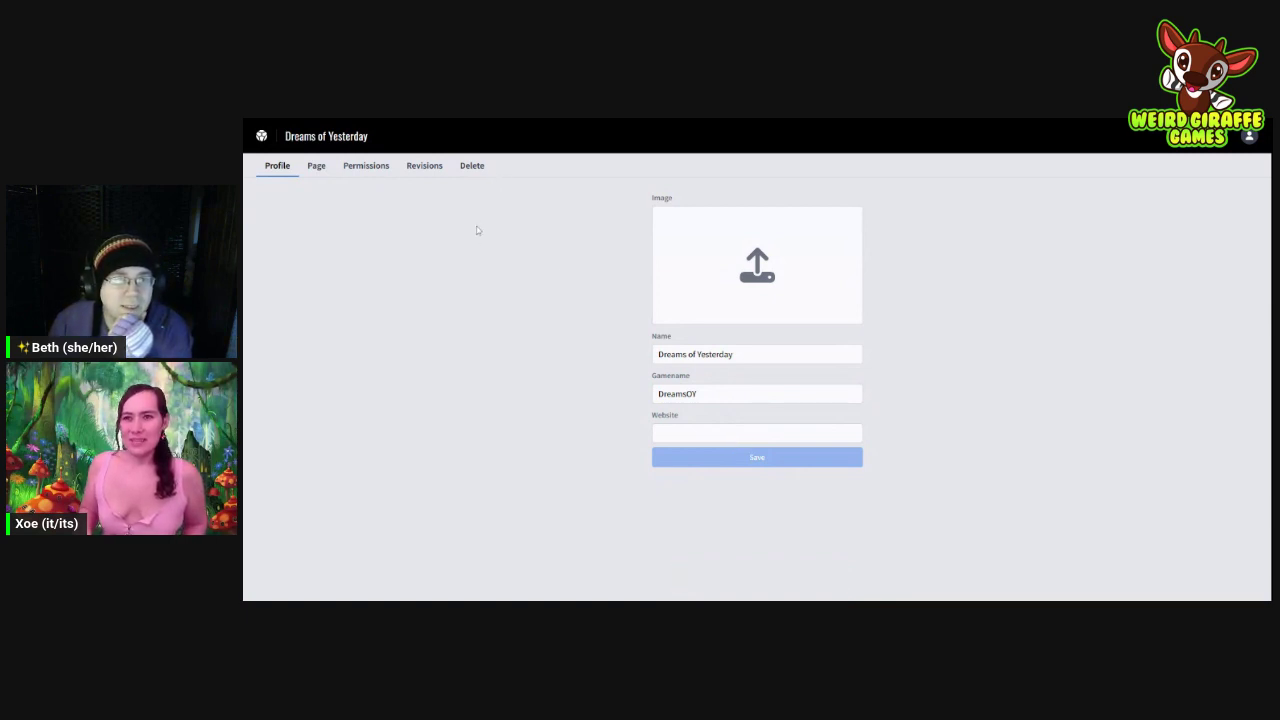
Step: Check the game's page text section, and open Dreams of Yesterday for editing from the account's game list
left_click(318, 170)
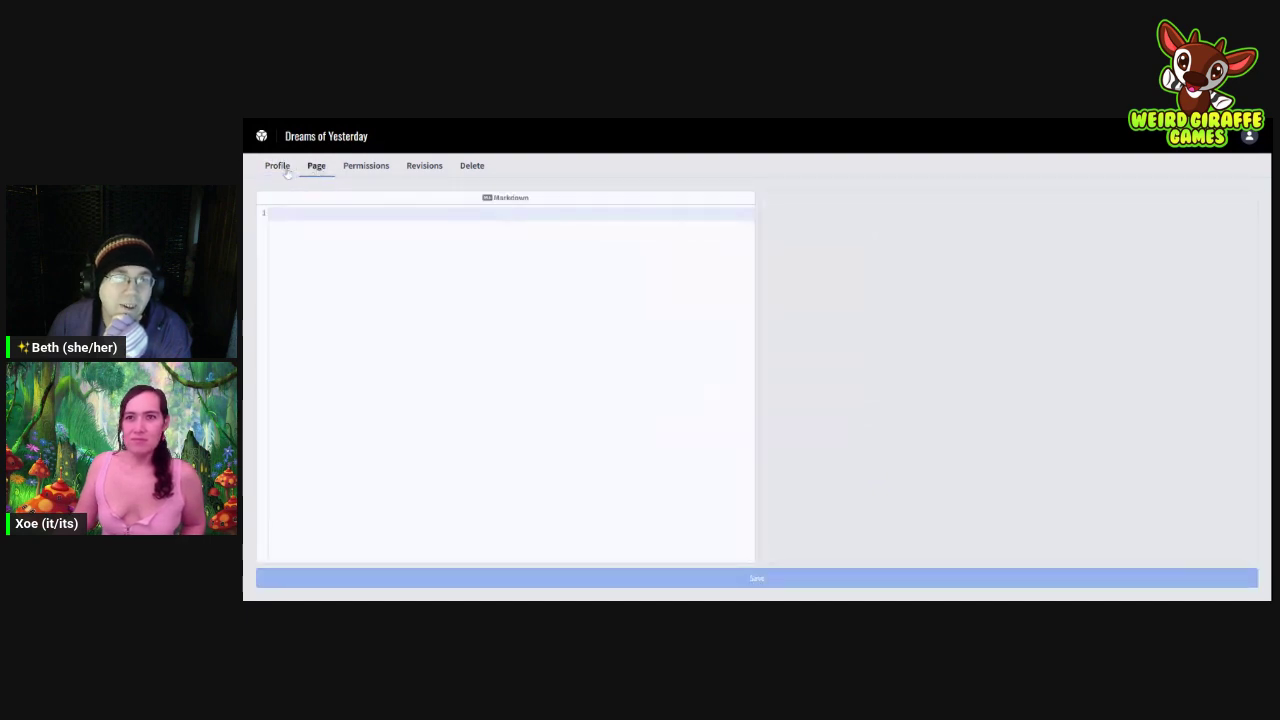
left_click(285, 171)
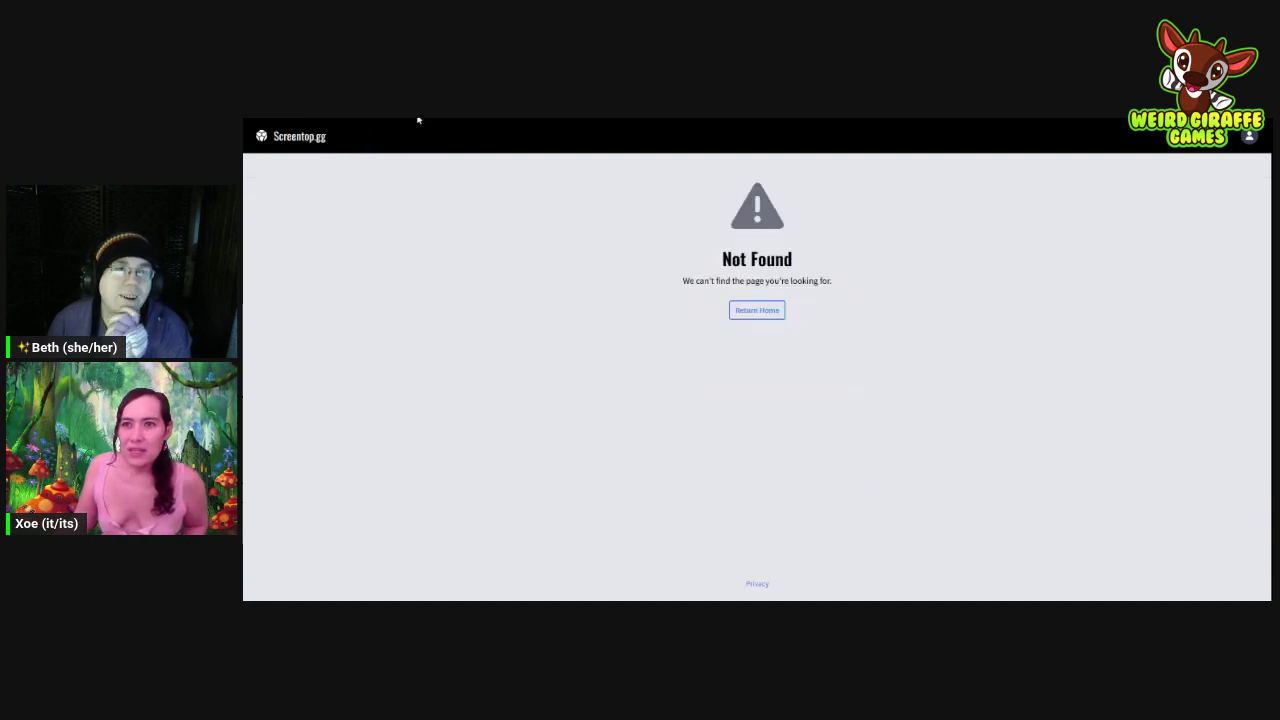
left_click(1250, 140)
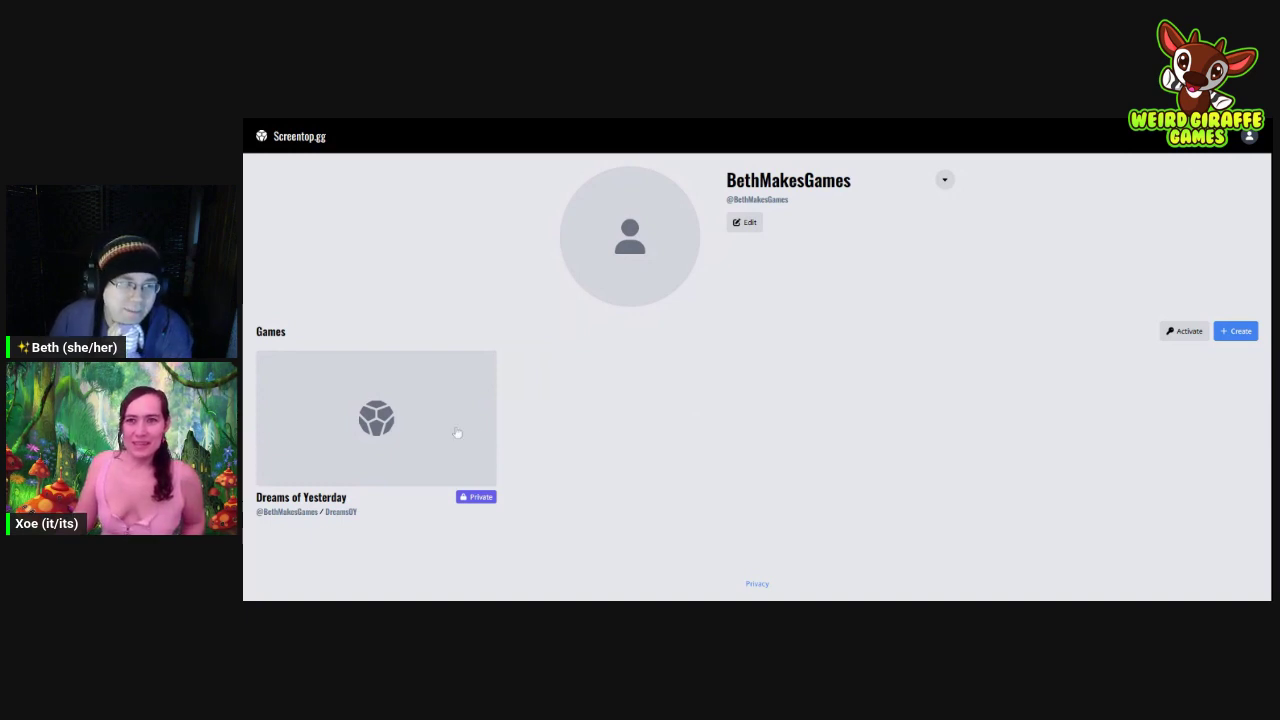
left_click(378, 450)
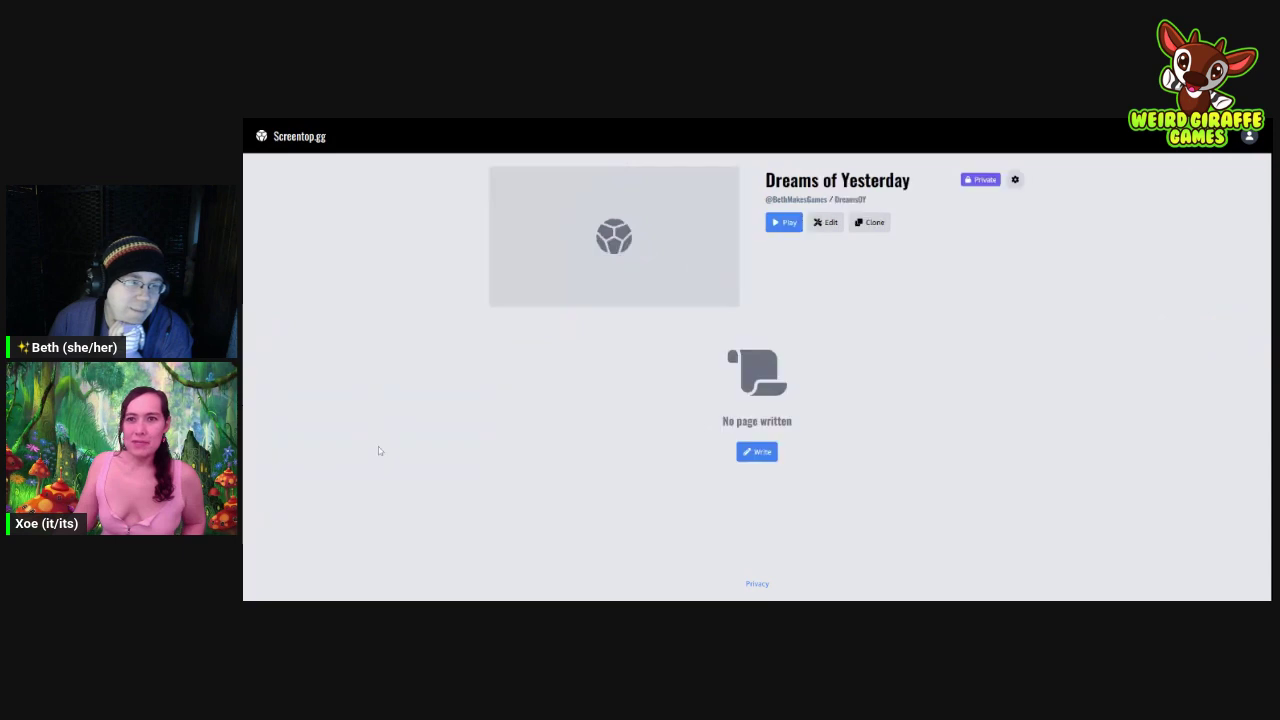
left_click(824, 224)
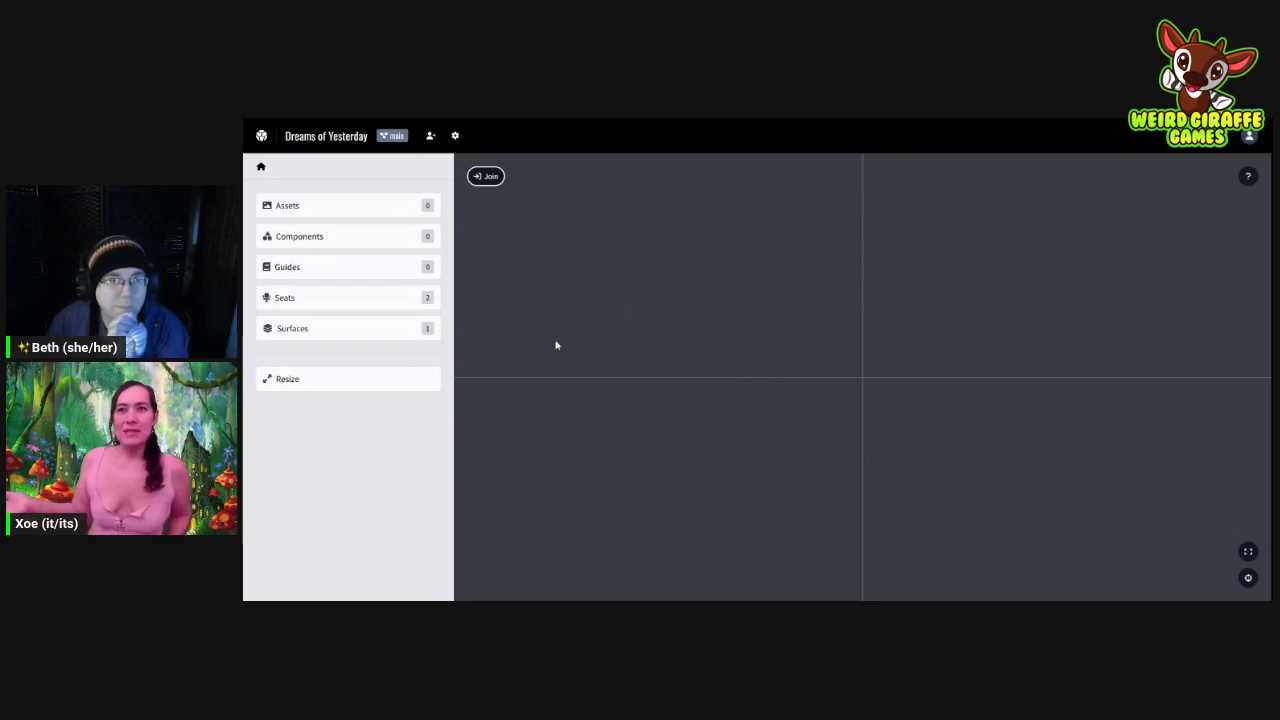
Step: Create a new asset in the game and enter "Cards" as its name
left_click(404, 207)
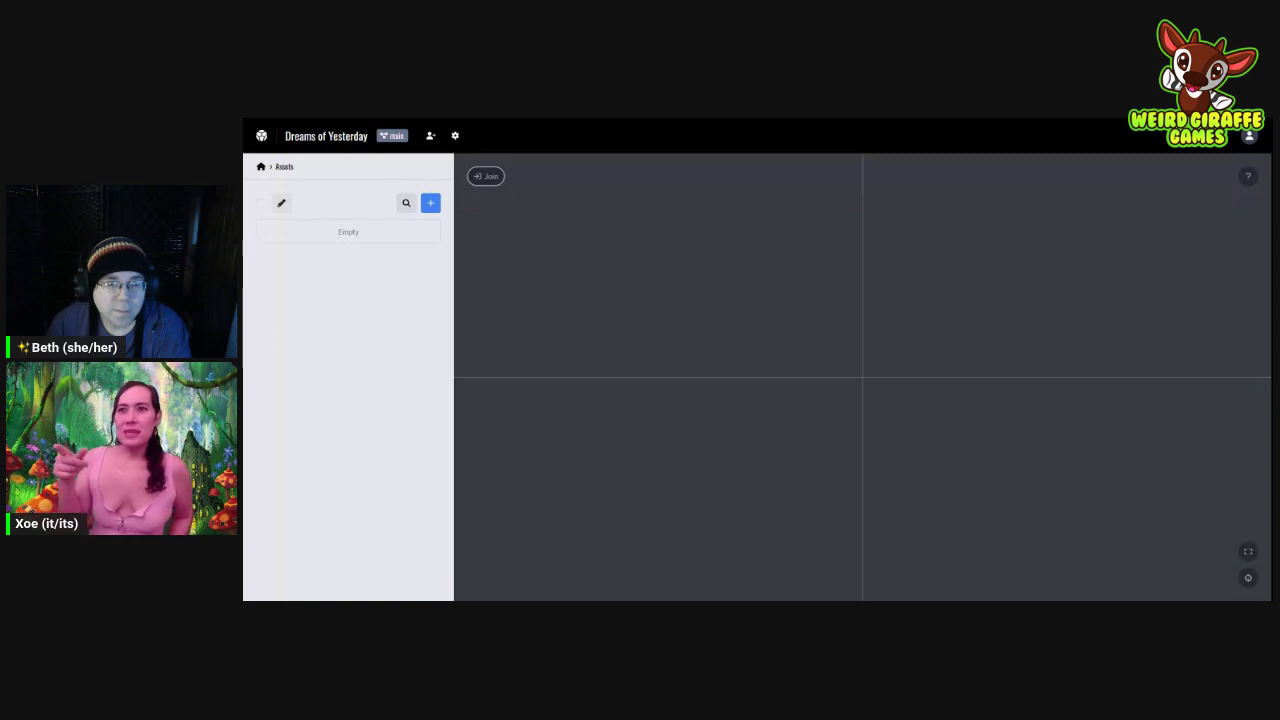
left_click(430, 203)
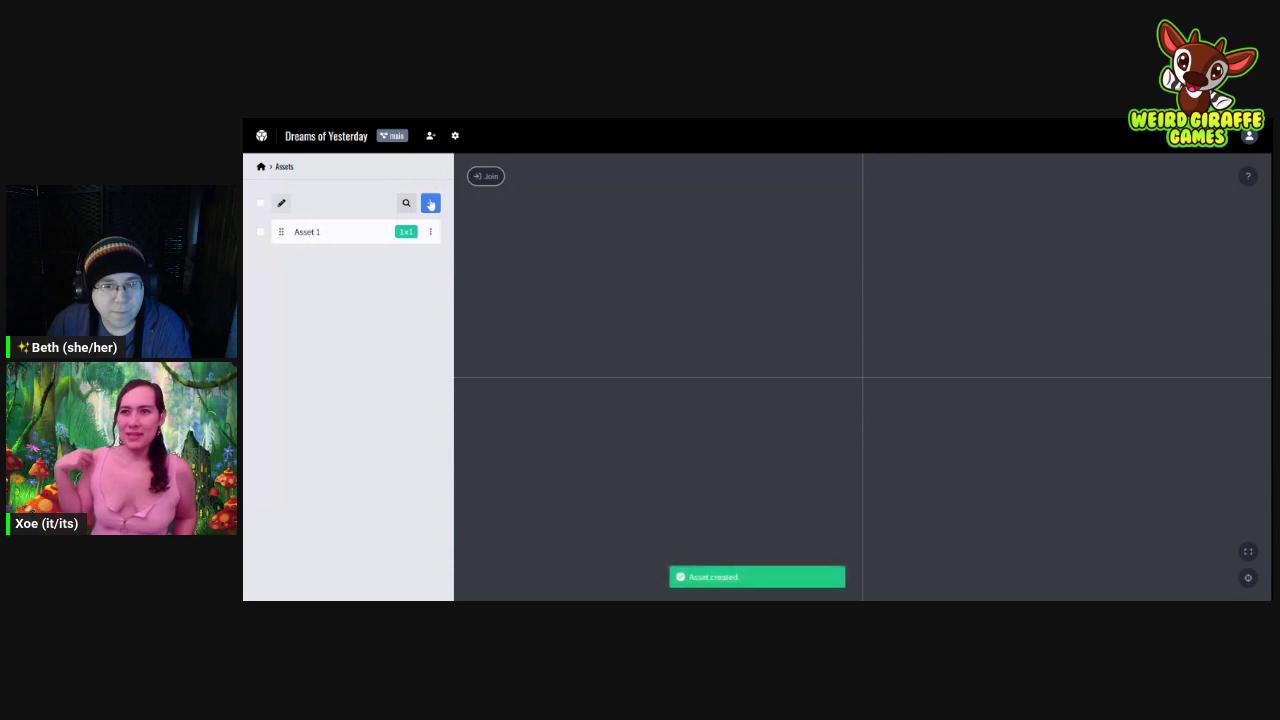
left_click(316, 236)
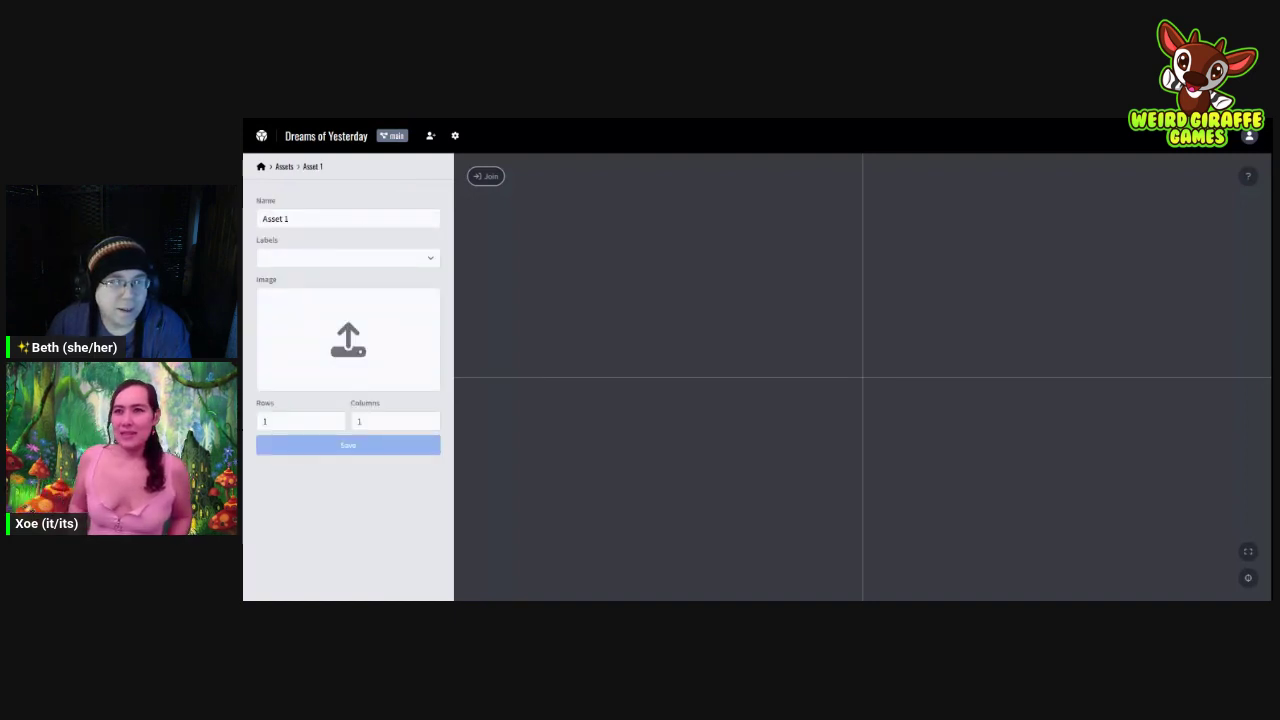
triple_click(348, 218)
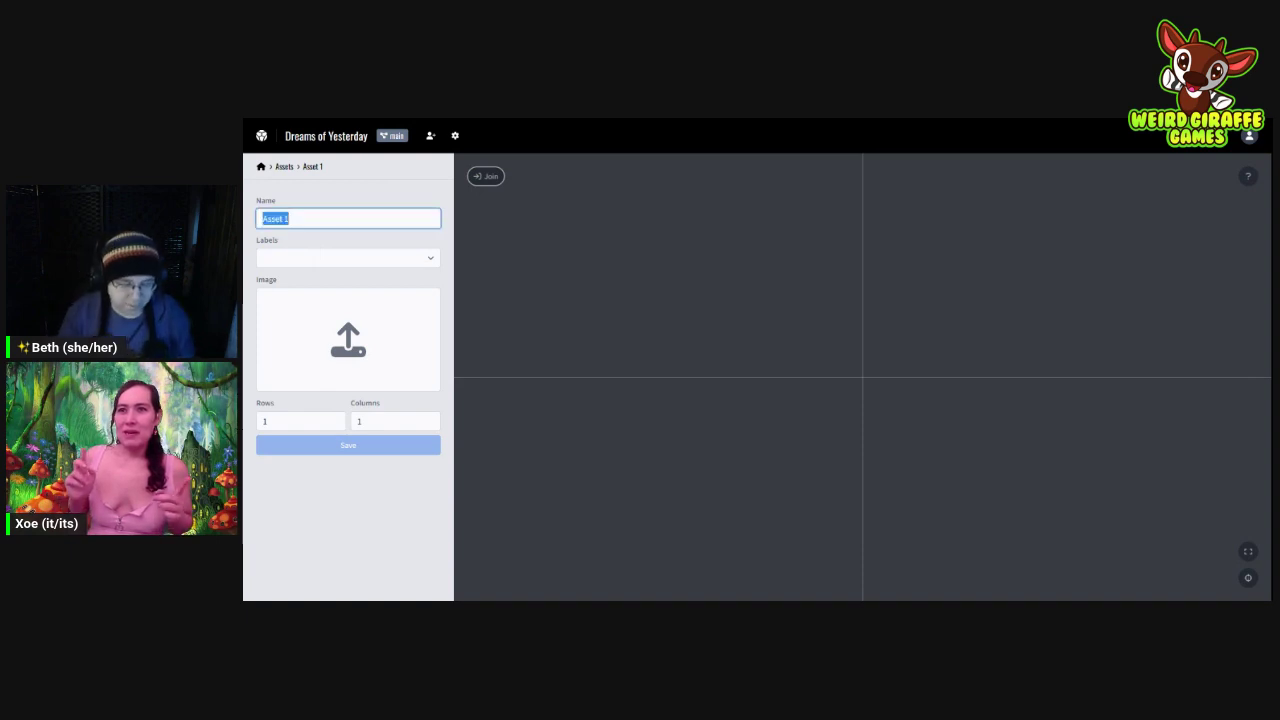
type("C")
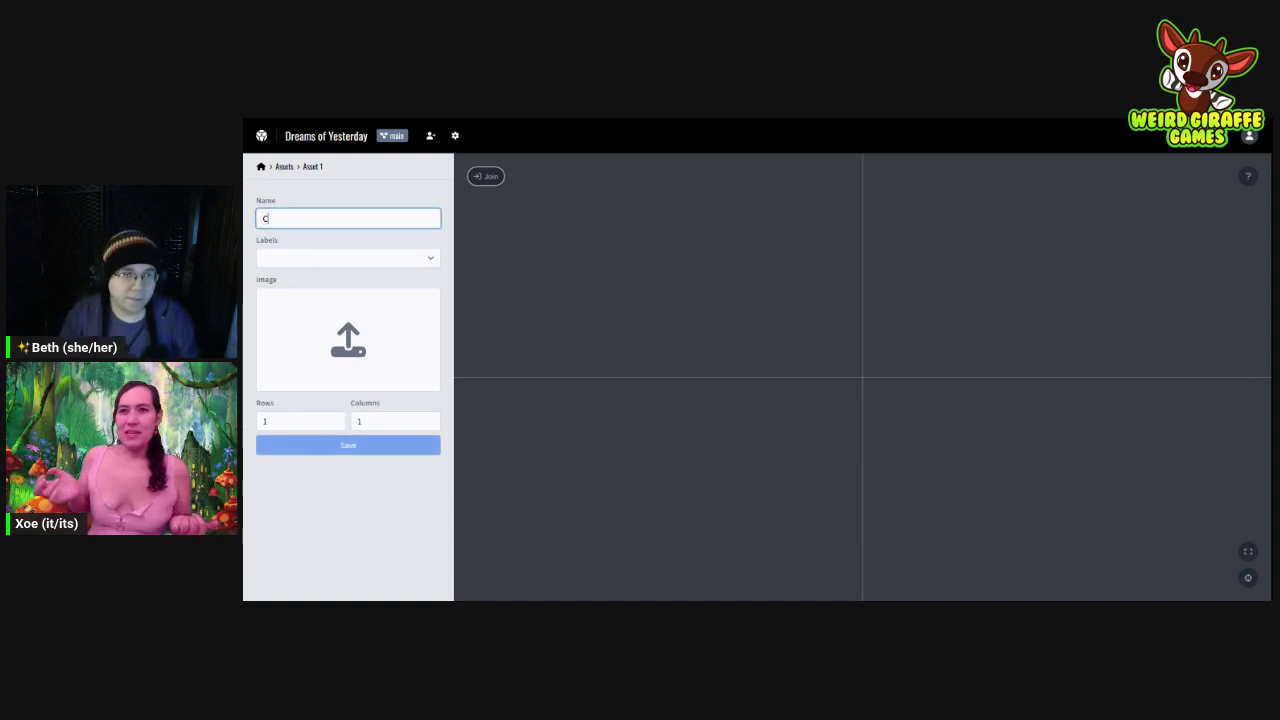
type("ard")
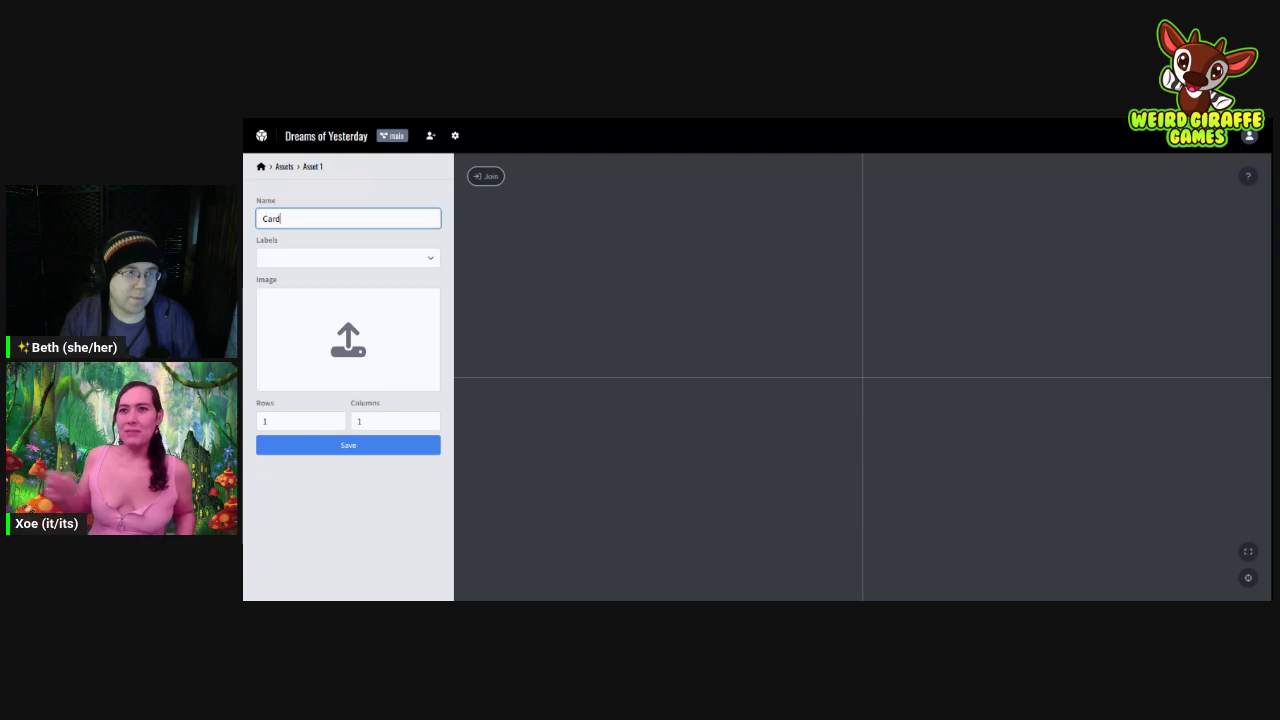
type("s")
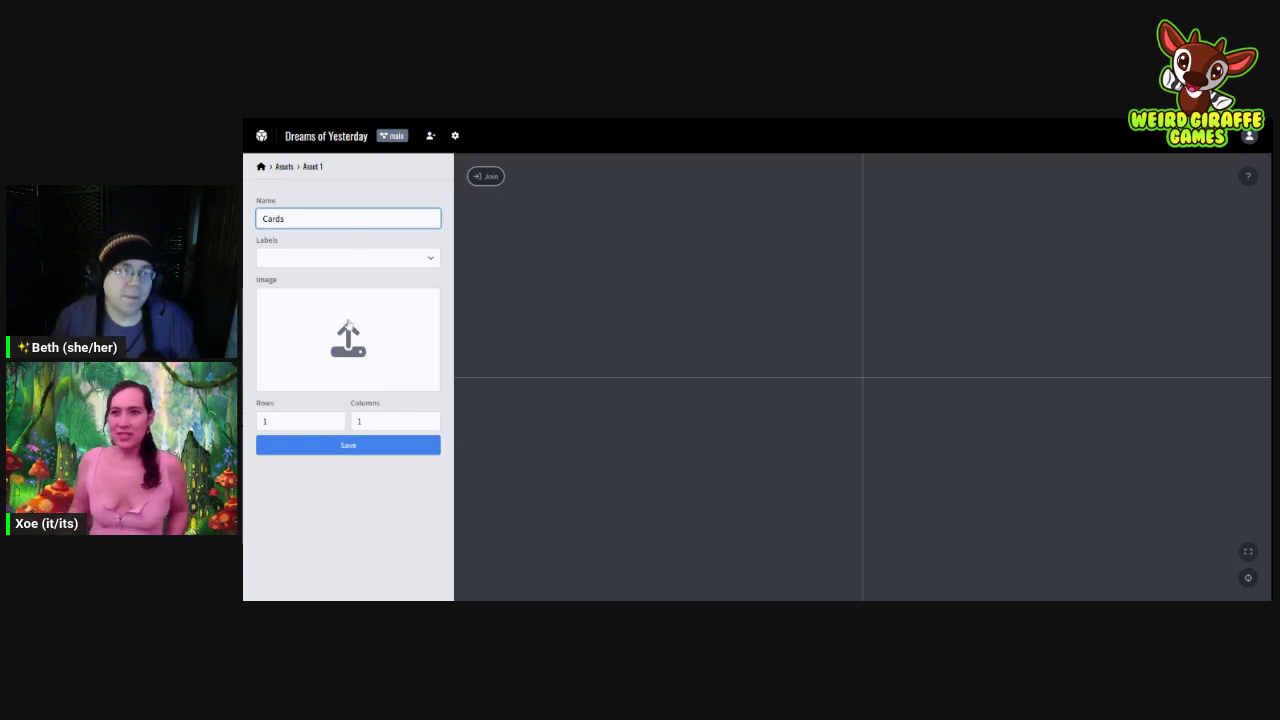
Step: Upload the card sheet image to the Cards asset as a grid of 5 rows and 11 columns, and save it
left_click(348, 325)
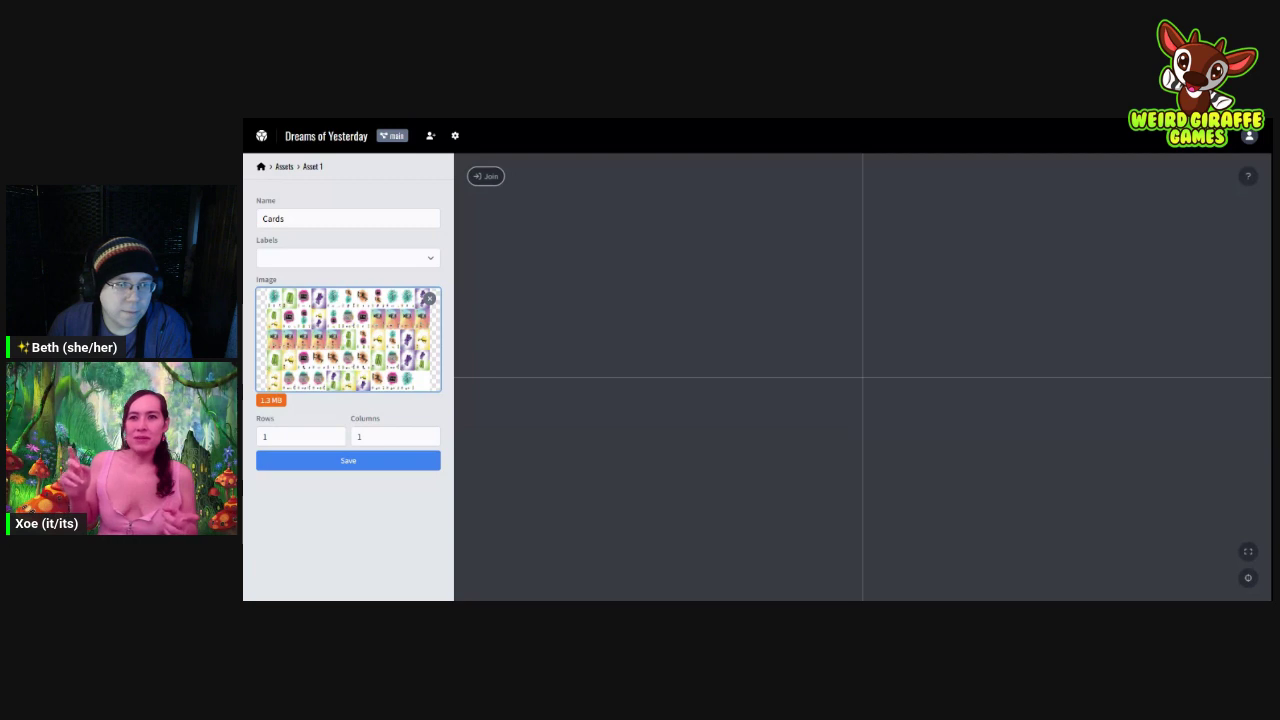
double_click(297, 436)
type("5")
key("Tab")
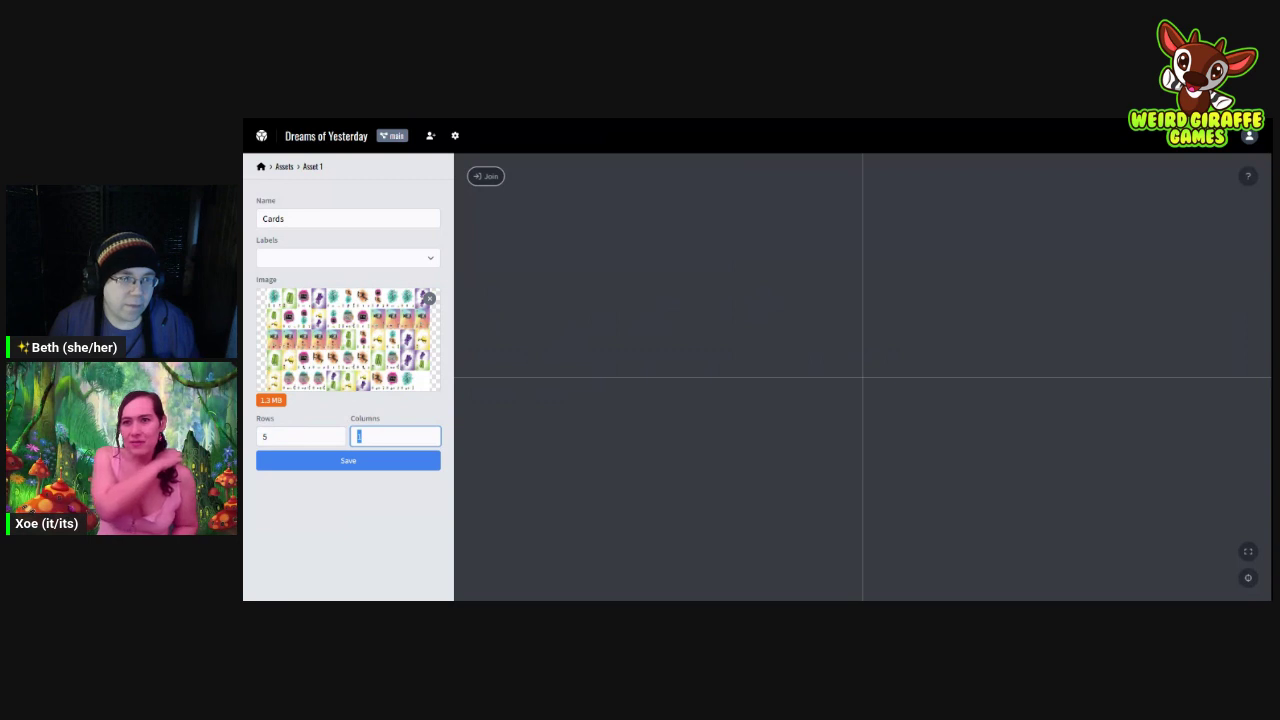
type("11")
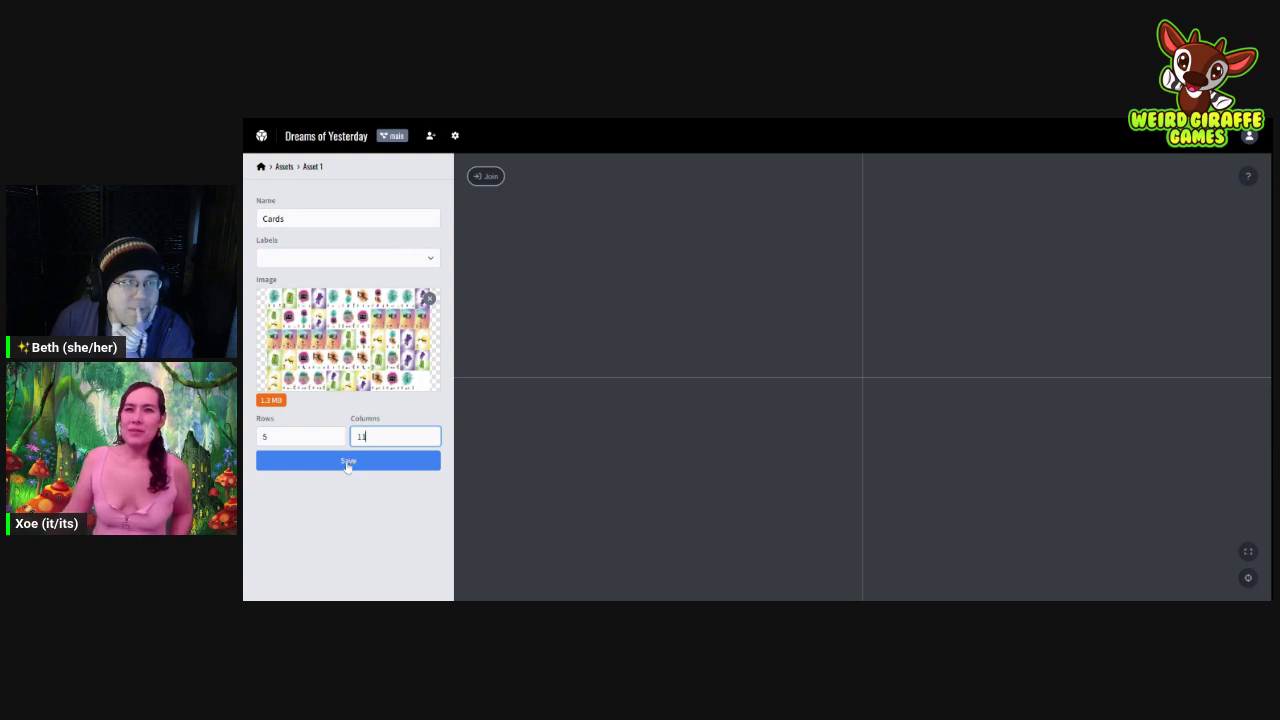
left_click(410, 258)
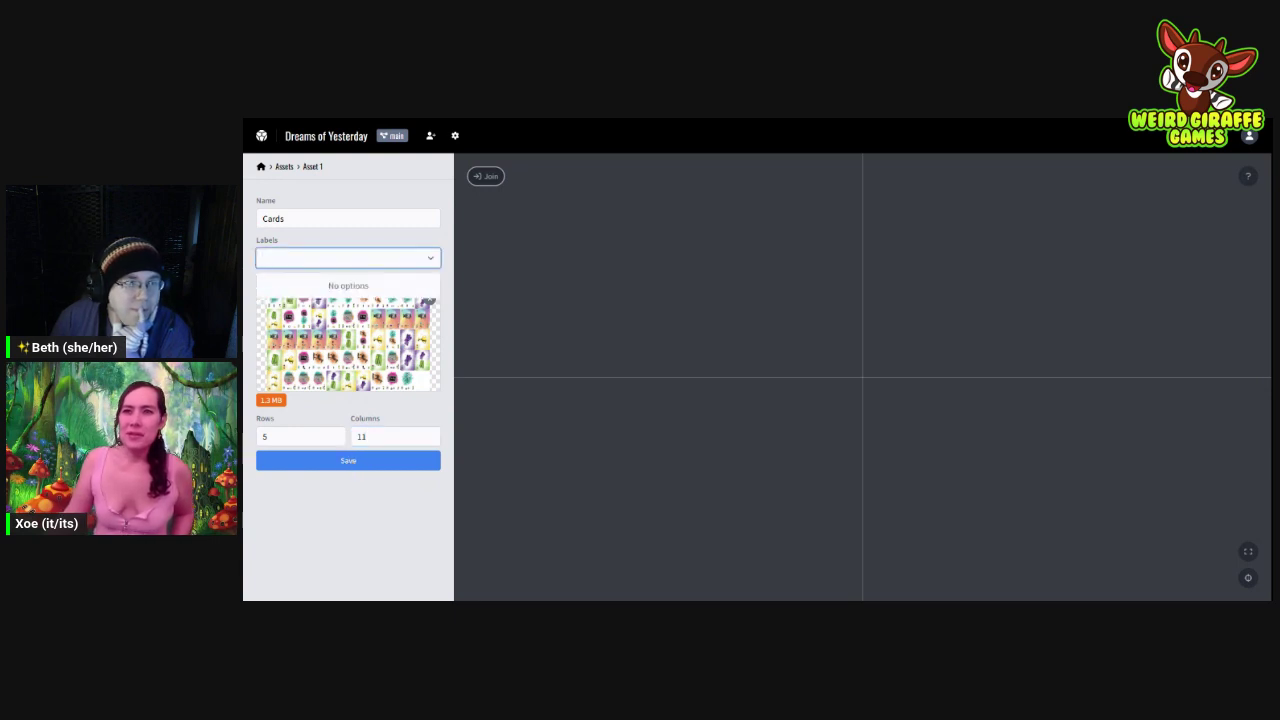
left_click(410, 257)
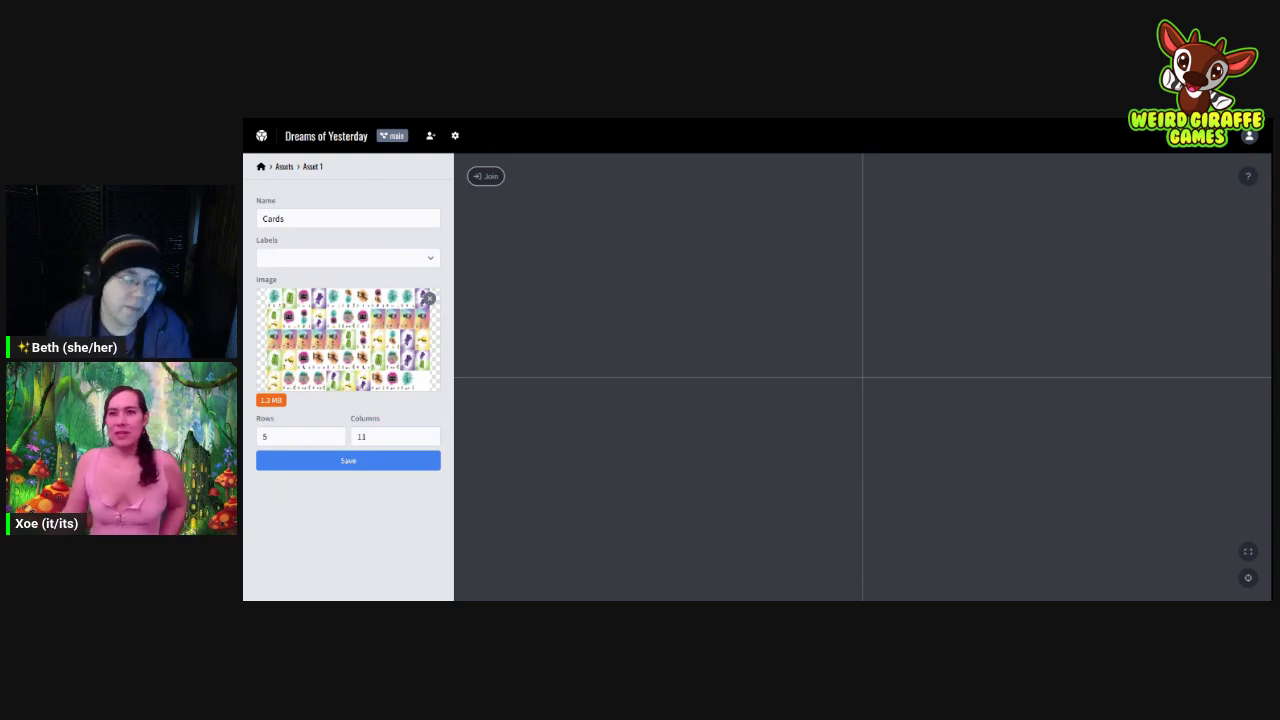
left_click(349, 461)
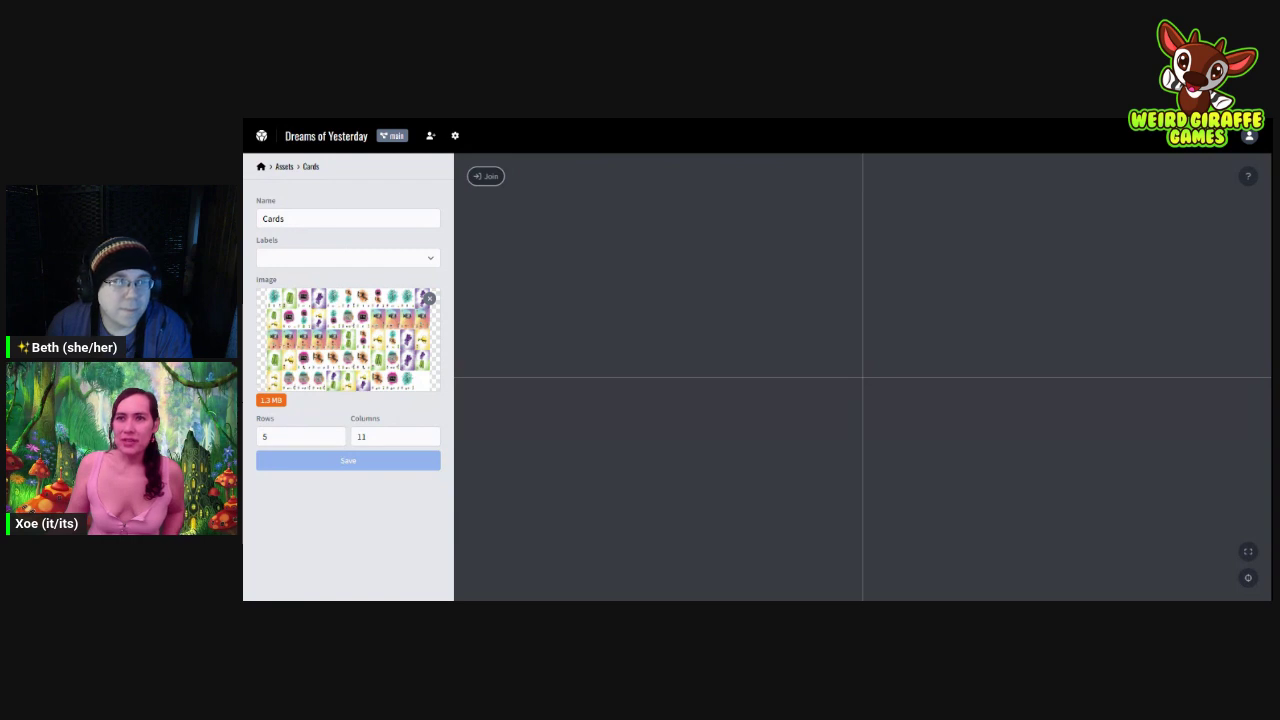
left_click(285, 168)
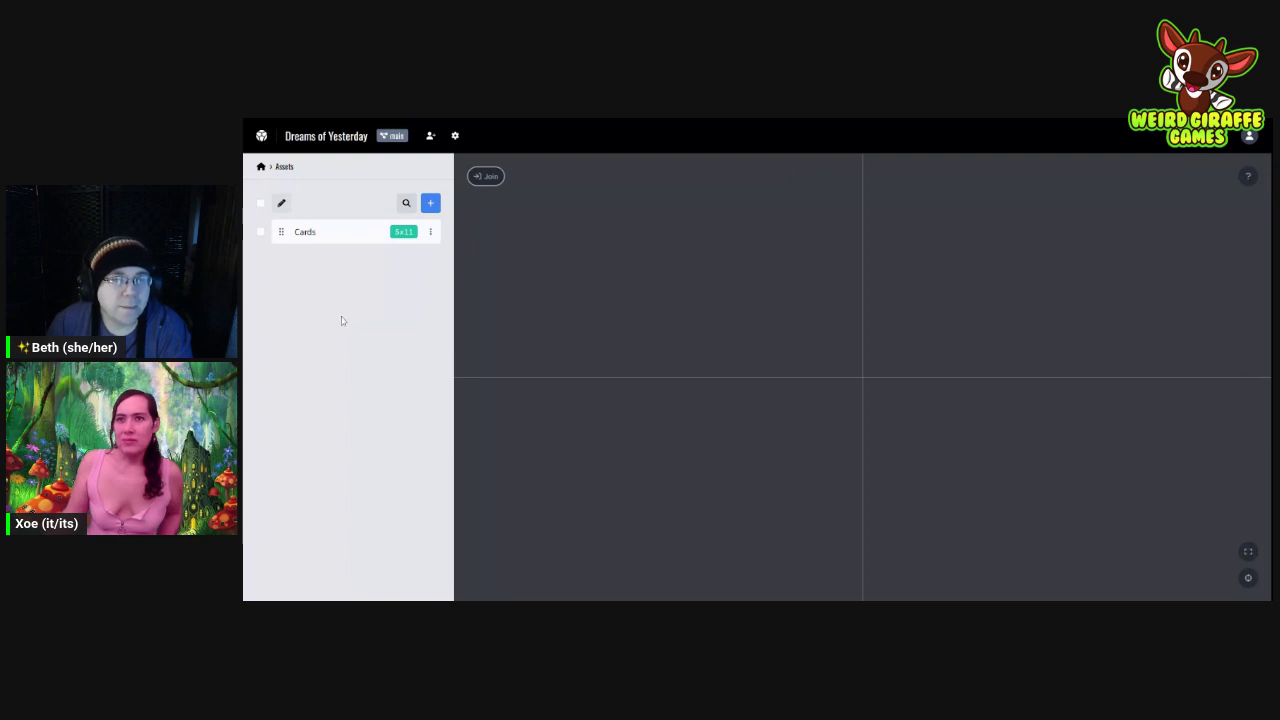
Step: Create a new component in the game from the Blank Tile template
left_click(261, 166)
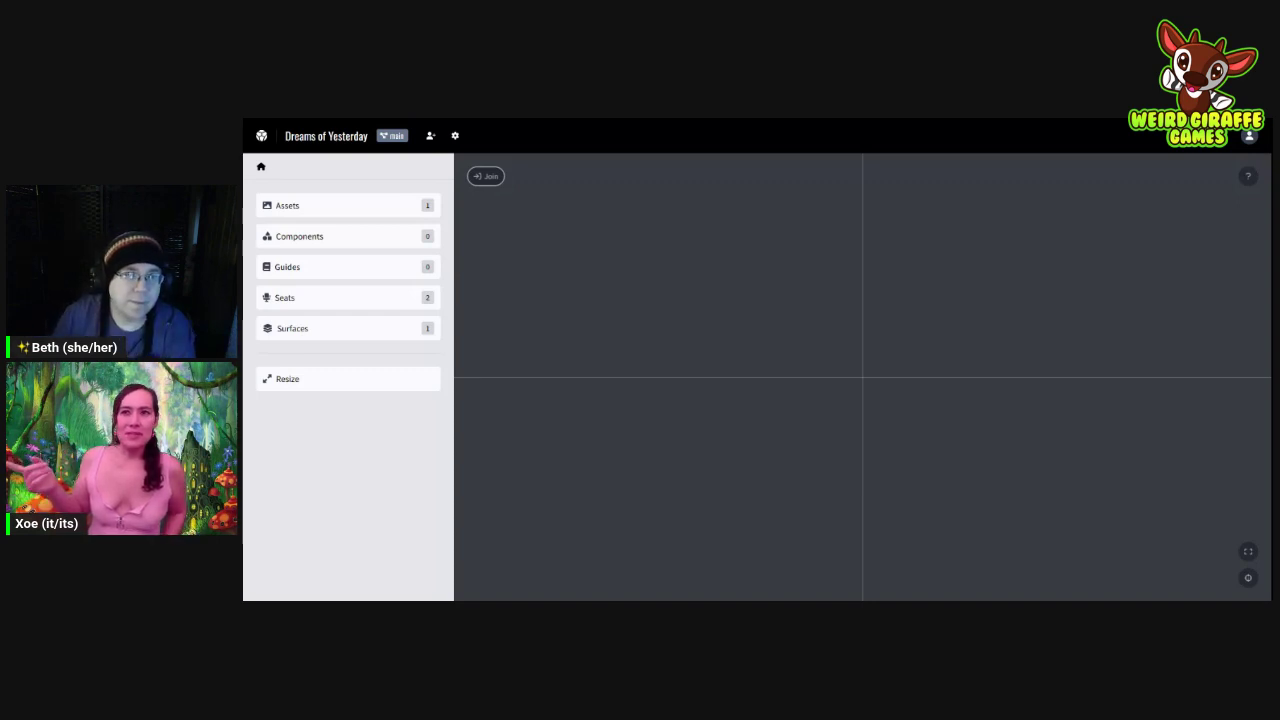
left_click(327, 238)
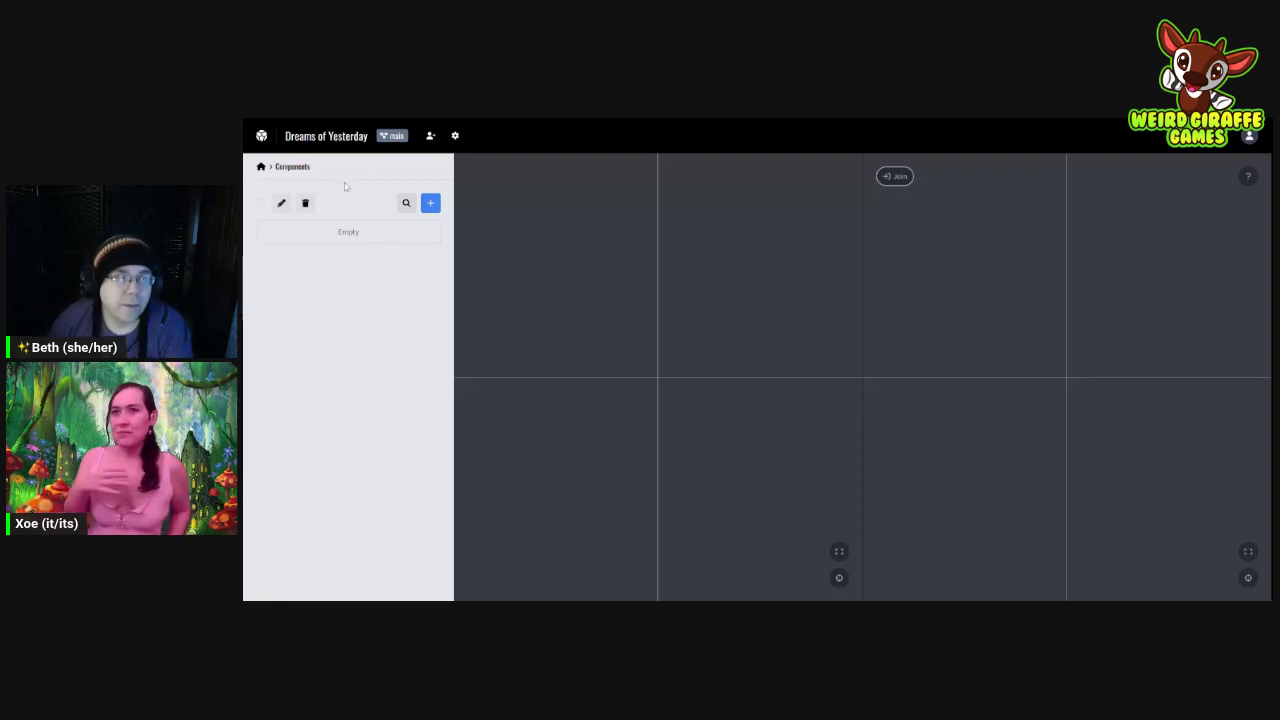
left_click(431, 204)
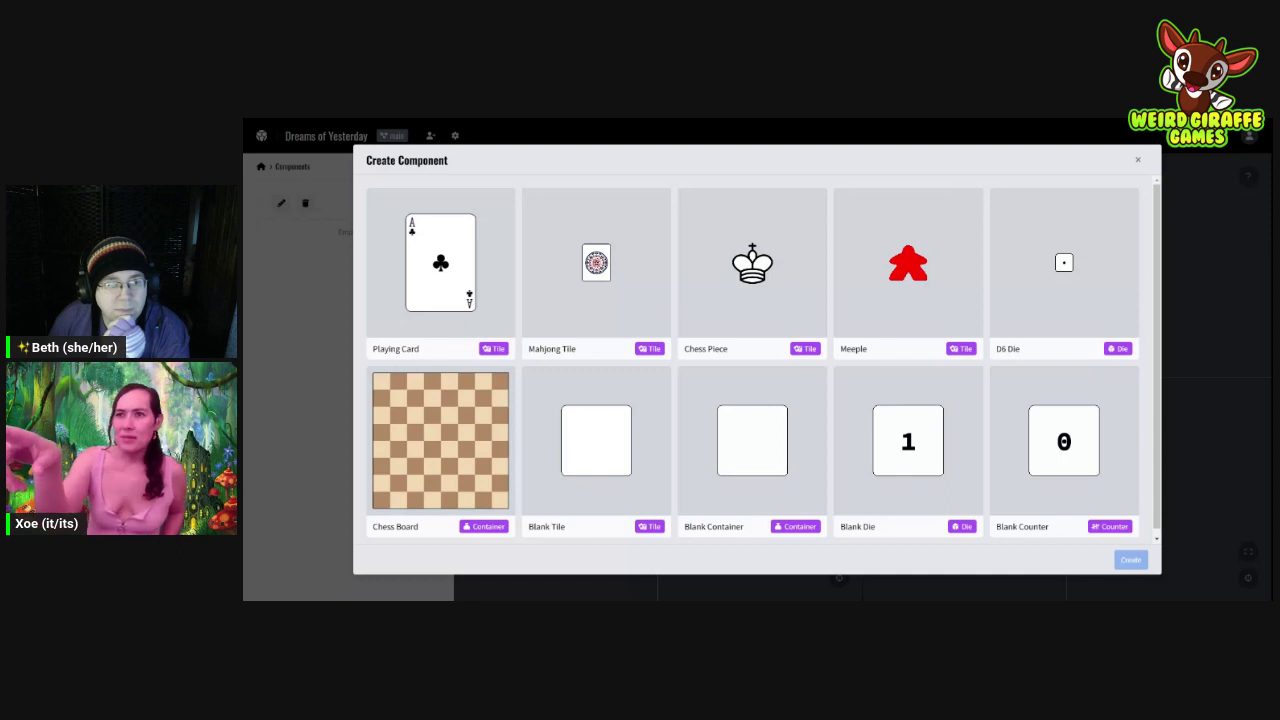
scroll(522, 289, "down", 1)
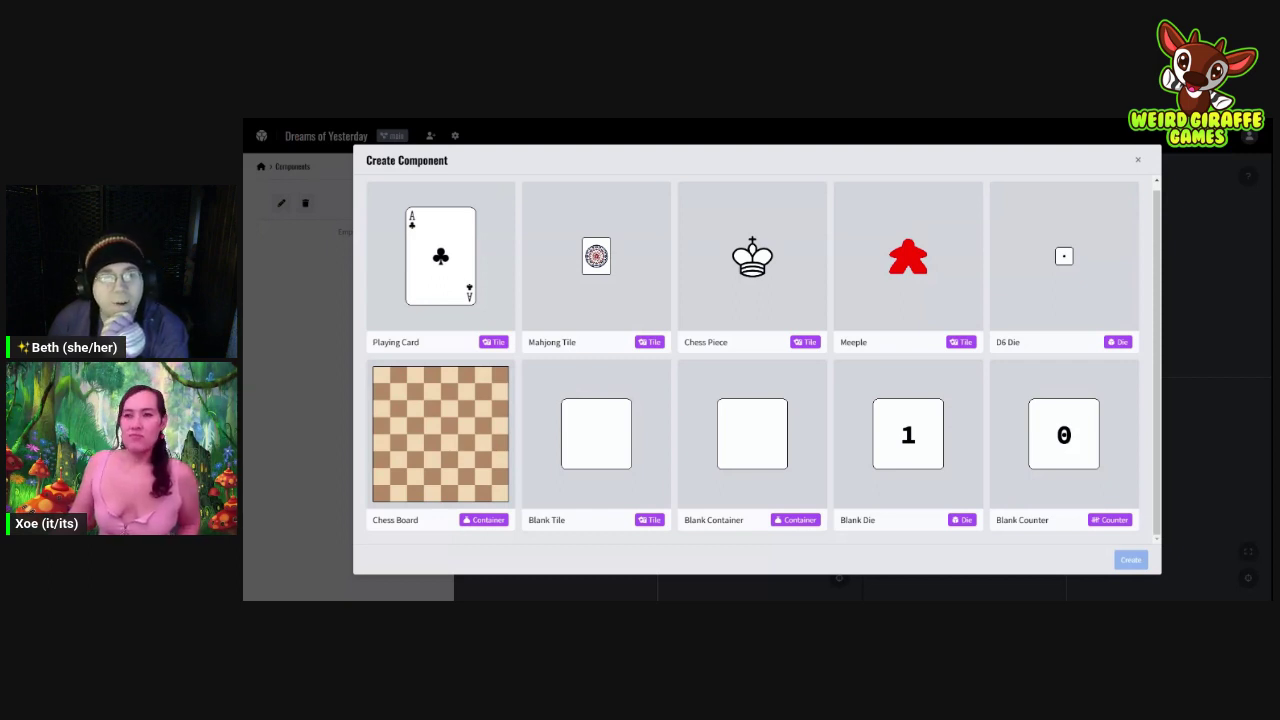
left_click(654, 510)
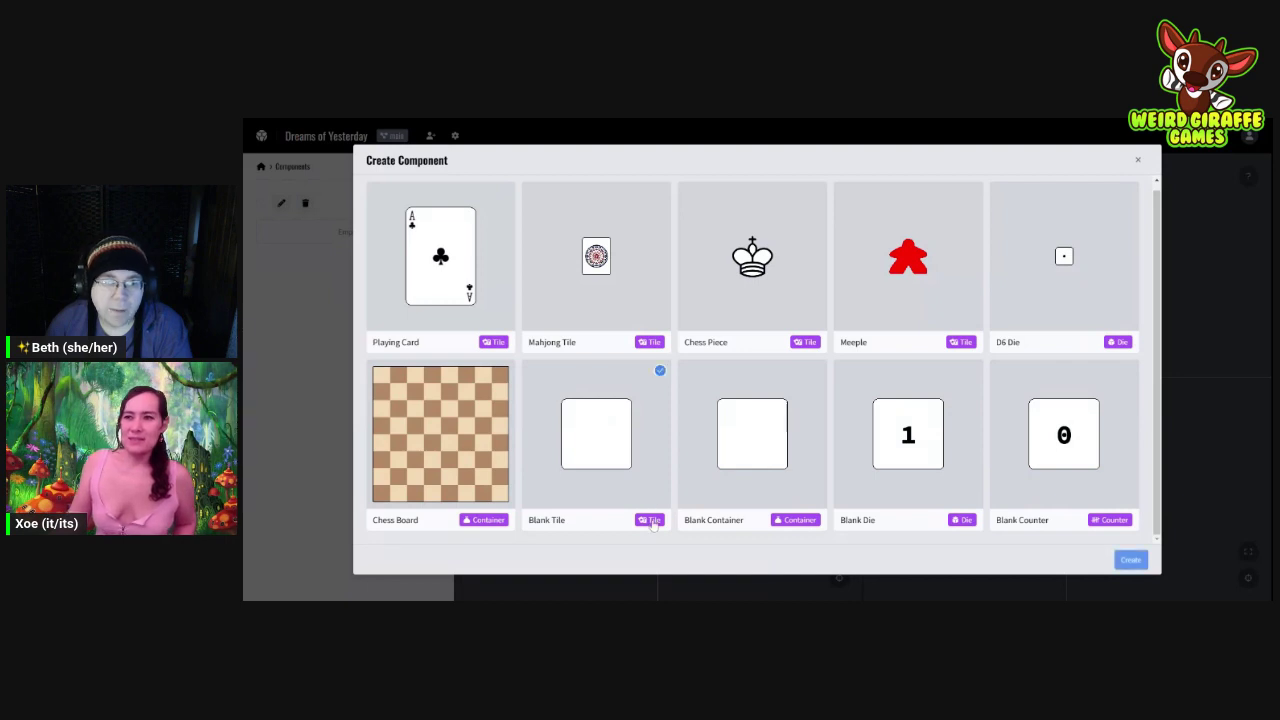
left_click(1131, 560)
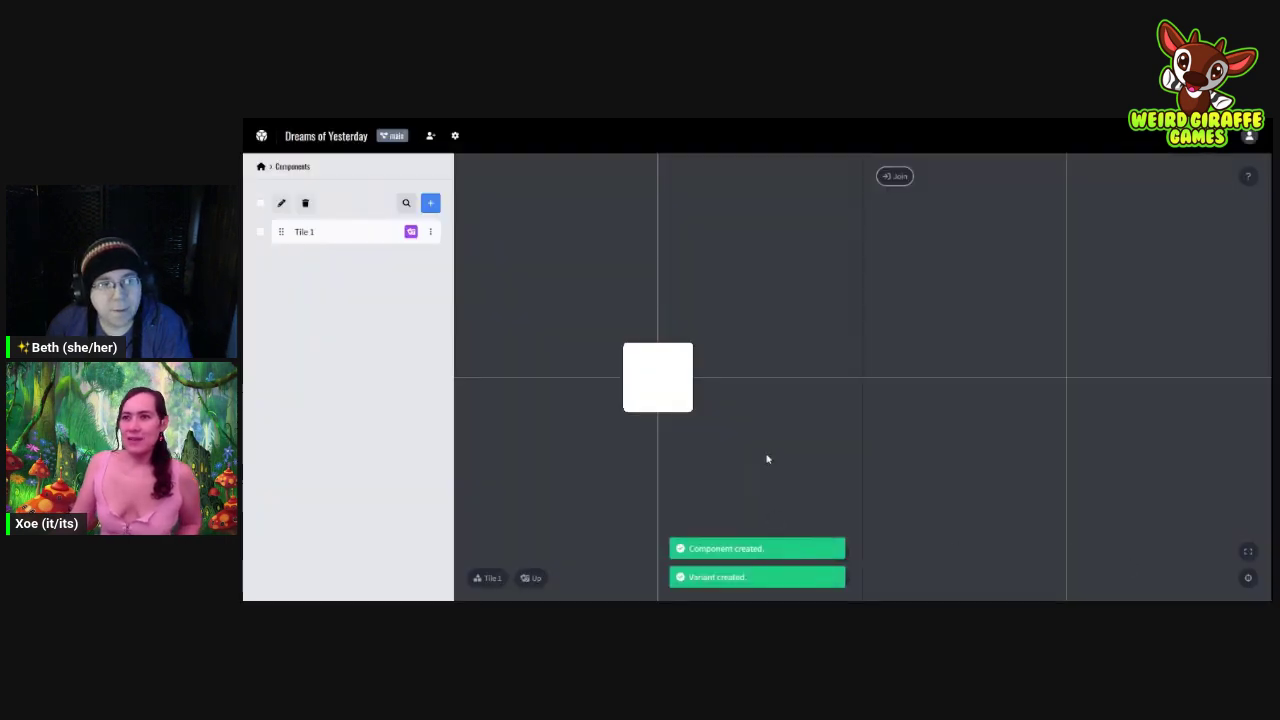
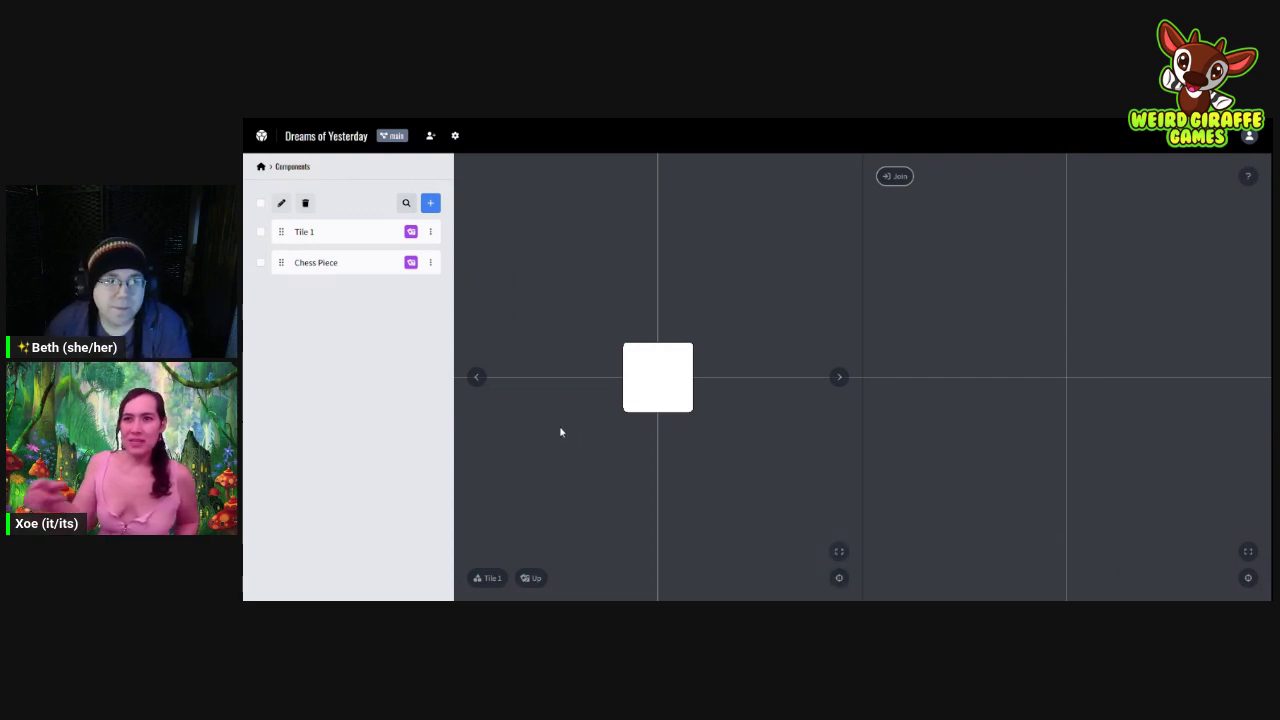
Step: Examine the Chess Piece component's shape options, its list of variants and the White Rook variant's settings
left_click(345, 265)
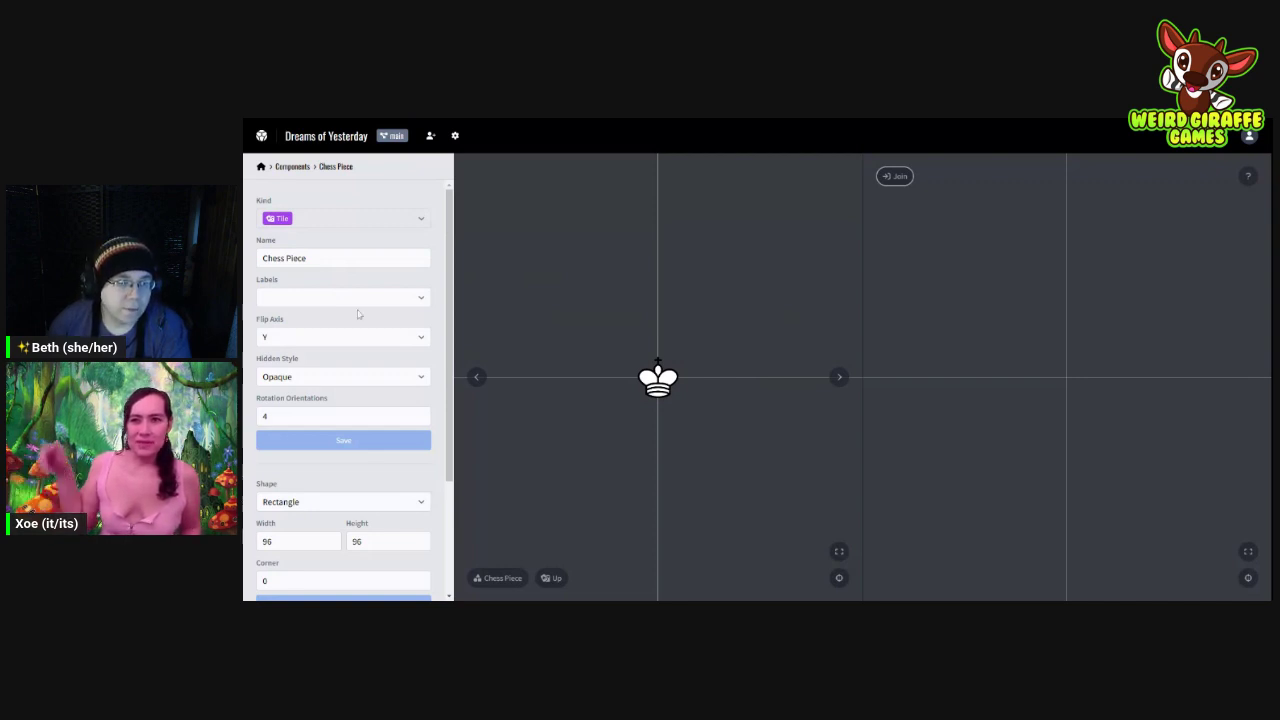
scroll(358, 314, "down", 3)
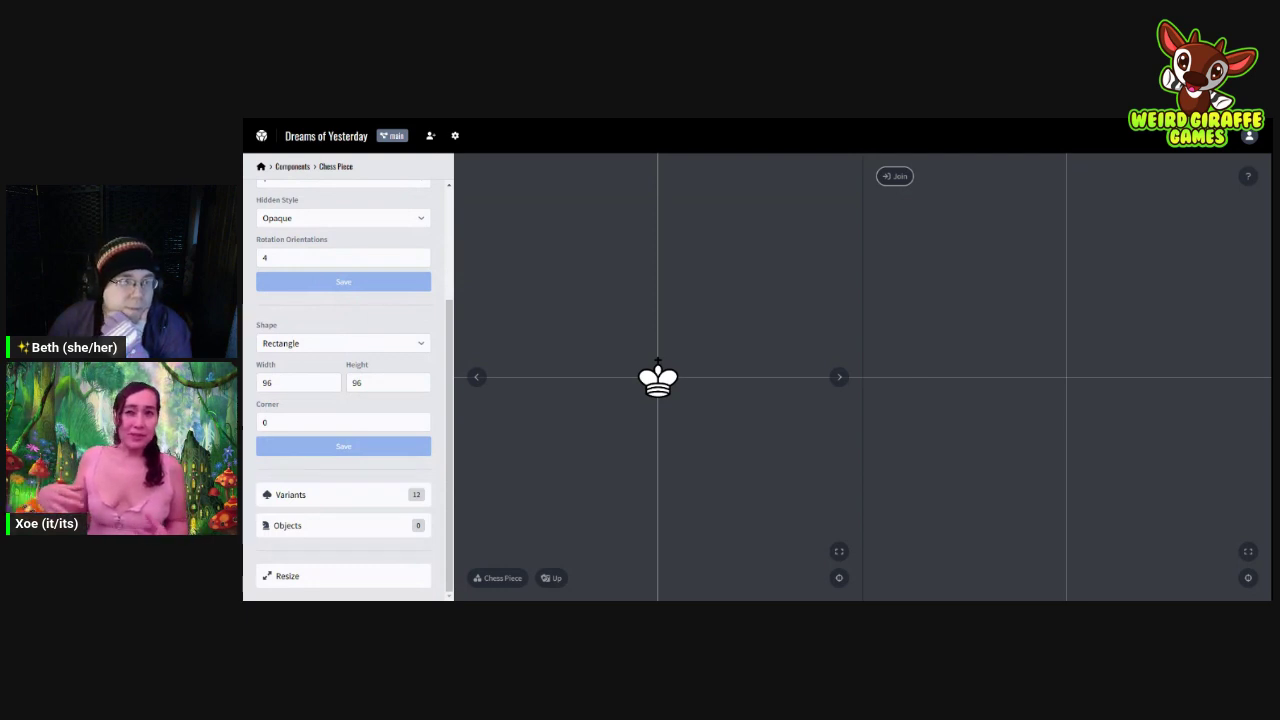
left_click(343, 343)
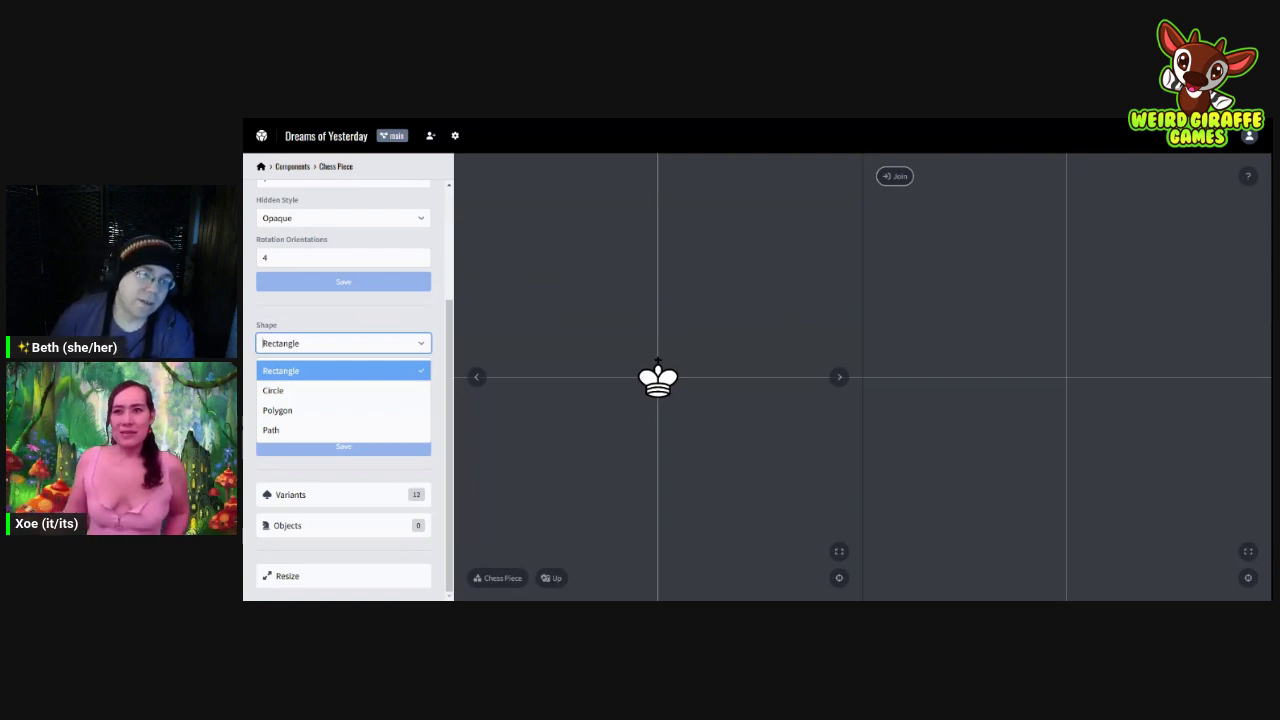
left_click(420, 330)
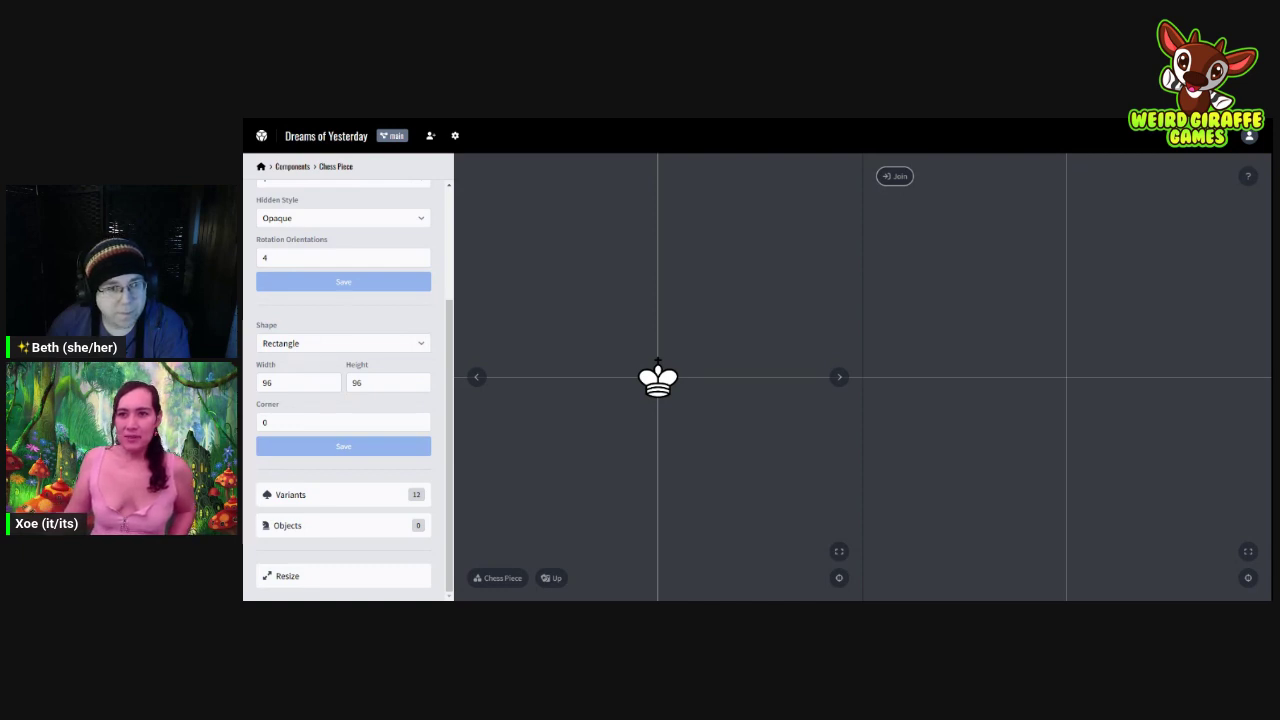
left_click(391, 495)
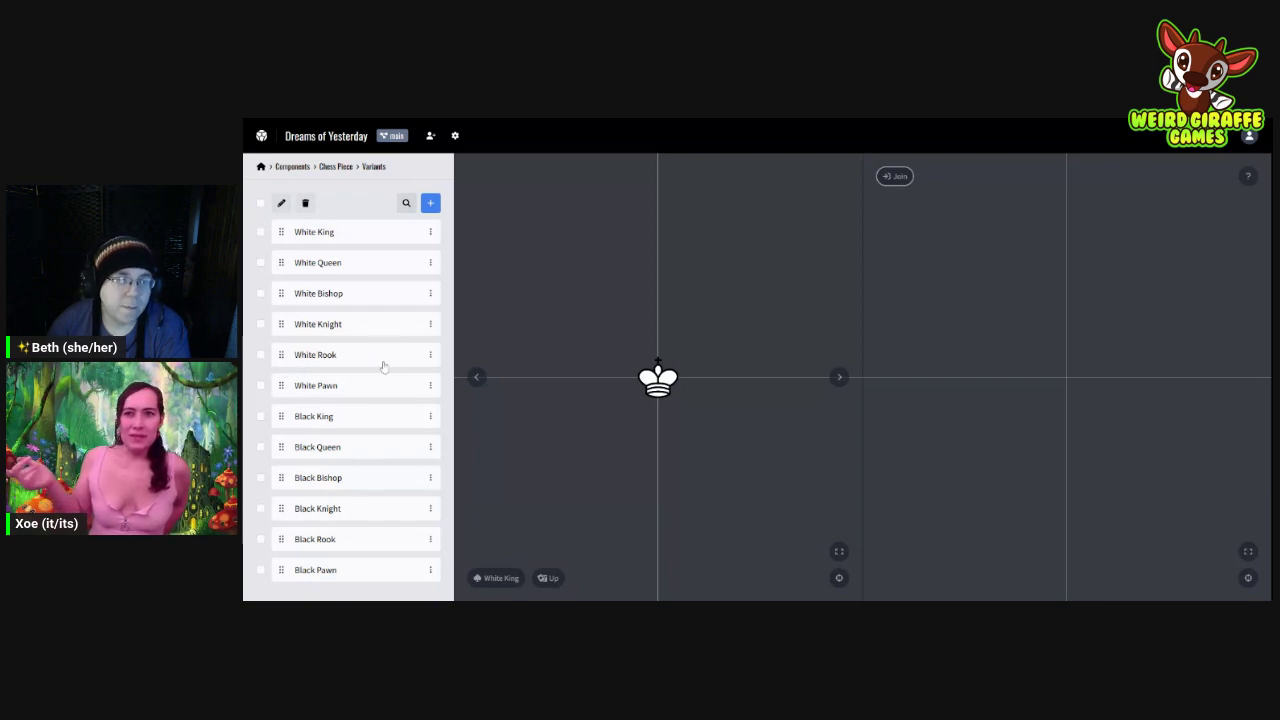
left_click(350, 366)
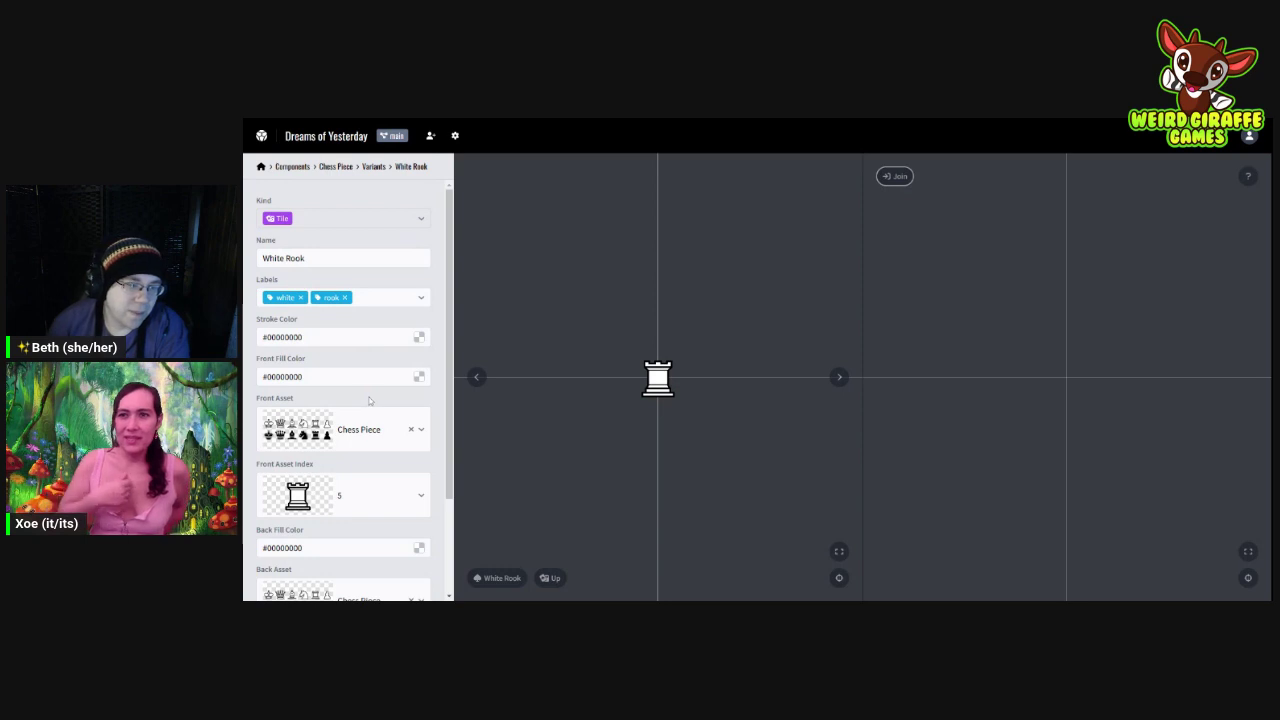
scroll(369, 400, "down", 3)
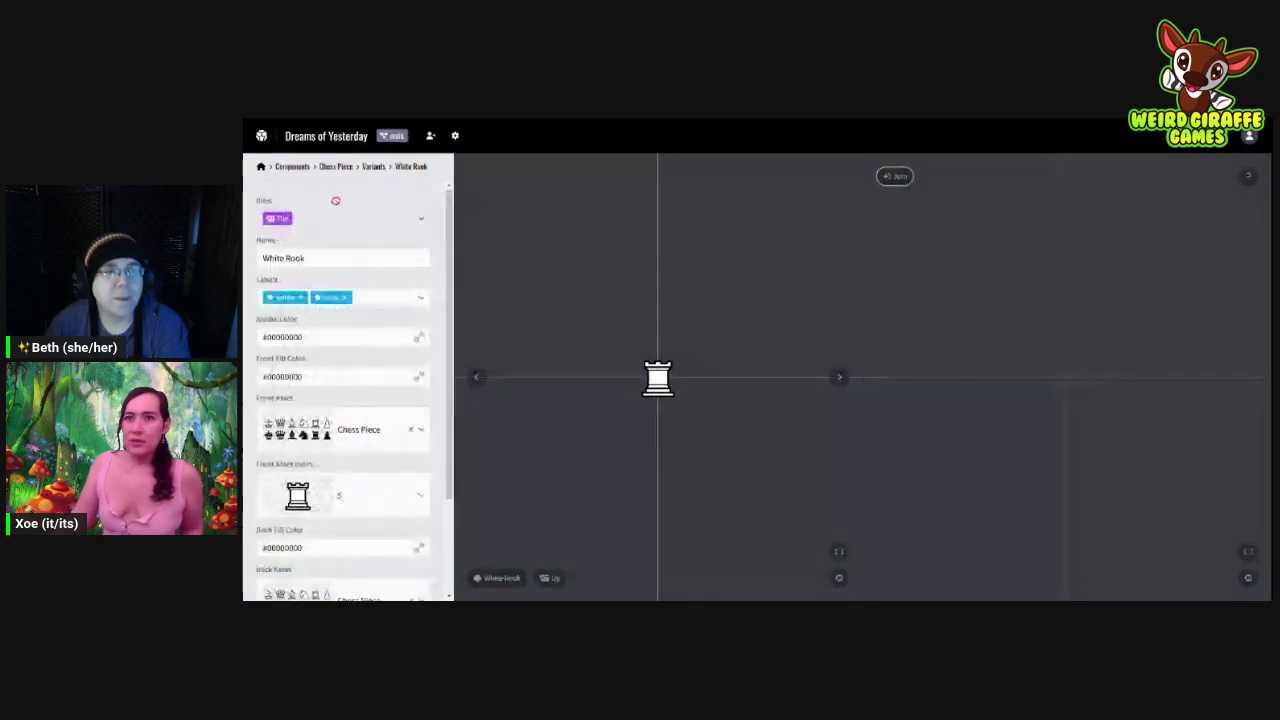
Step: Return to the component list and open the blank tile component for editing
left_click(292, 166)
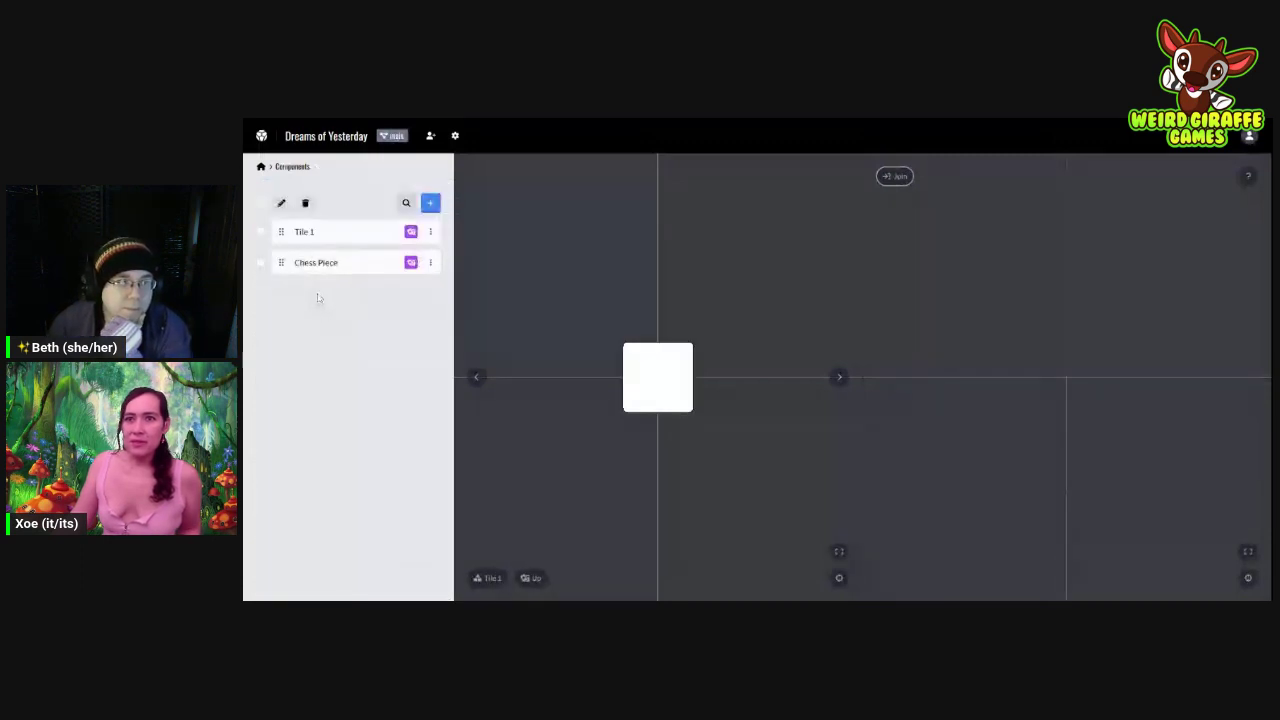
left_click(316, 240)
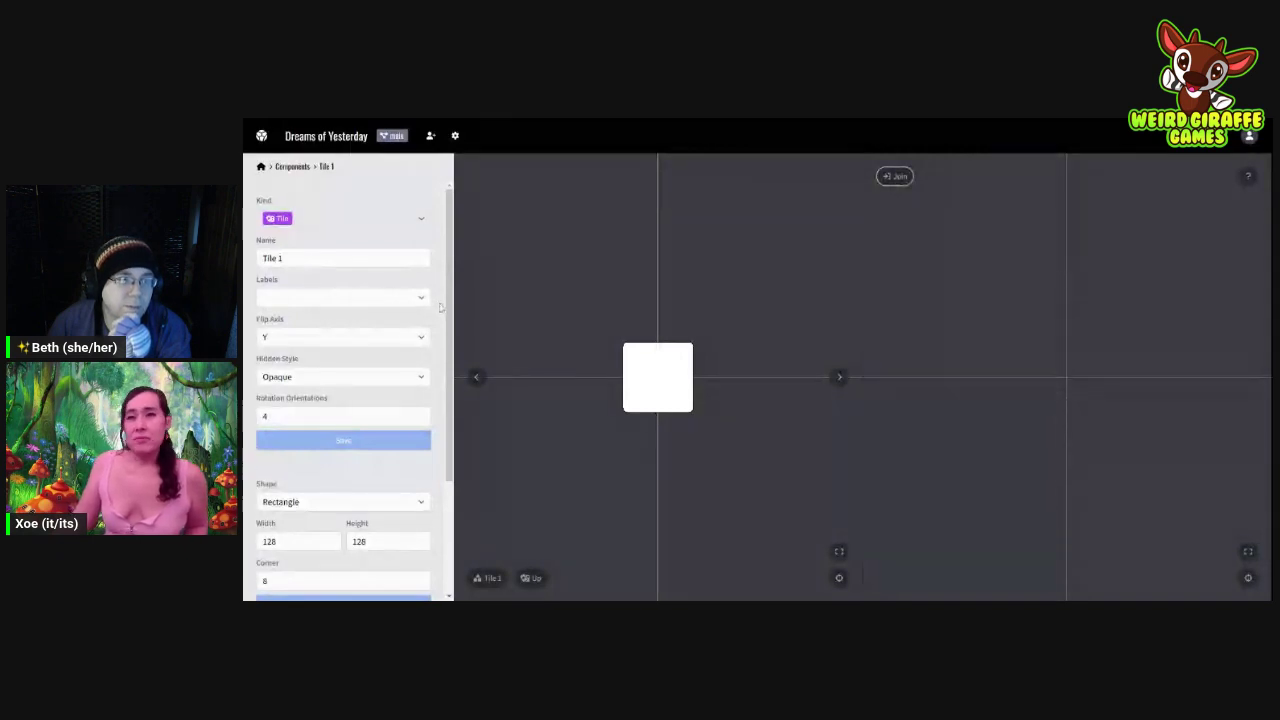
Step: Enter "Individual Card" as the blank tile component's name
left_click(343, 258)
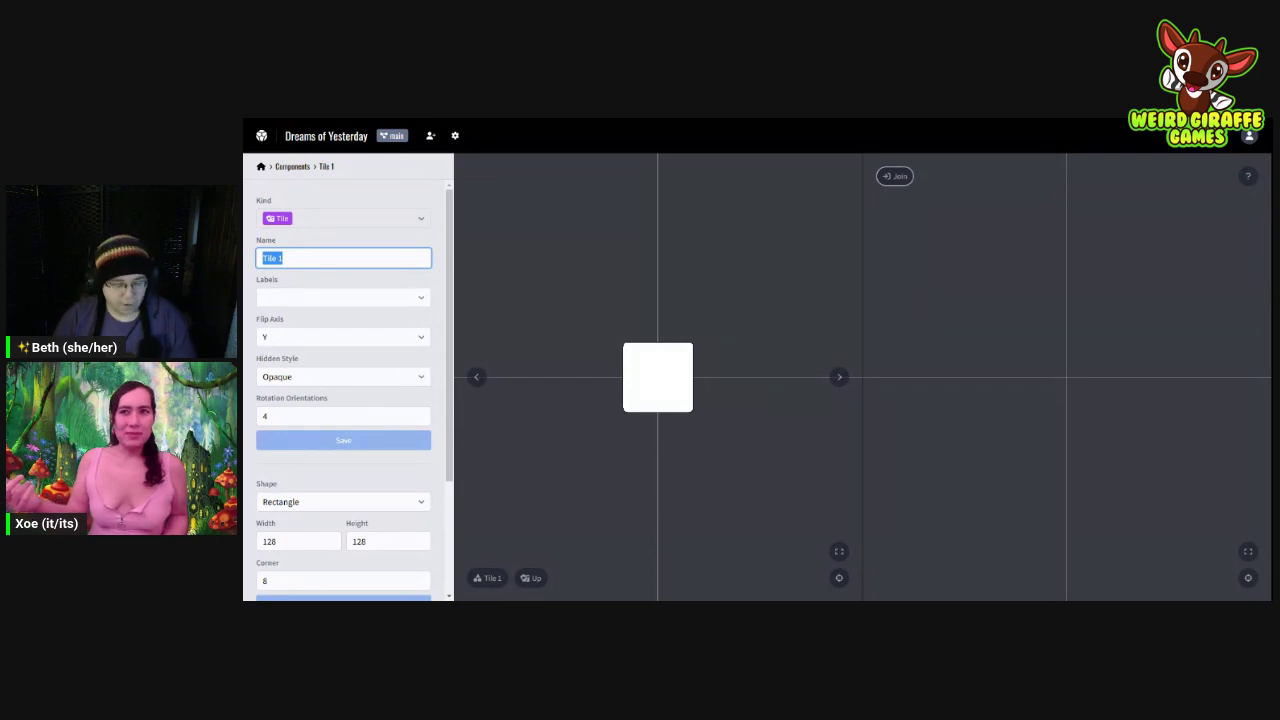
type("Ca")
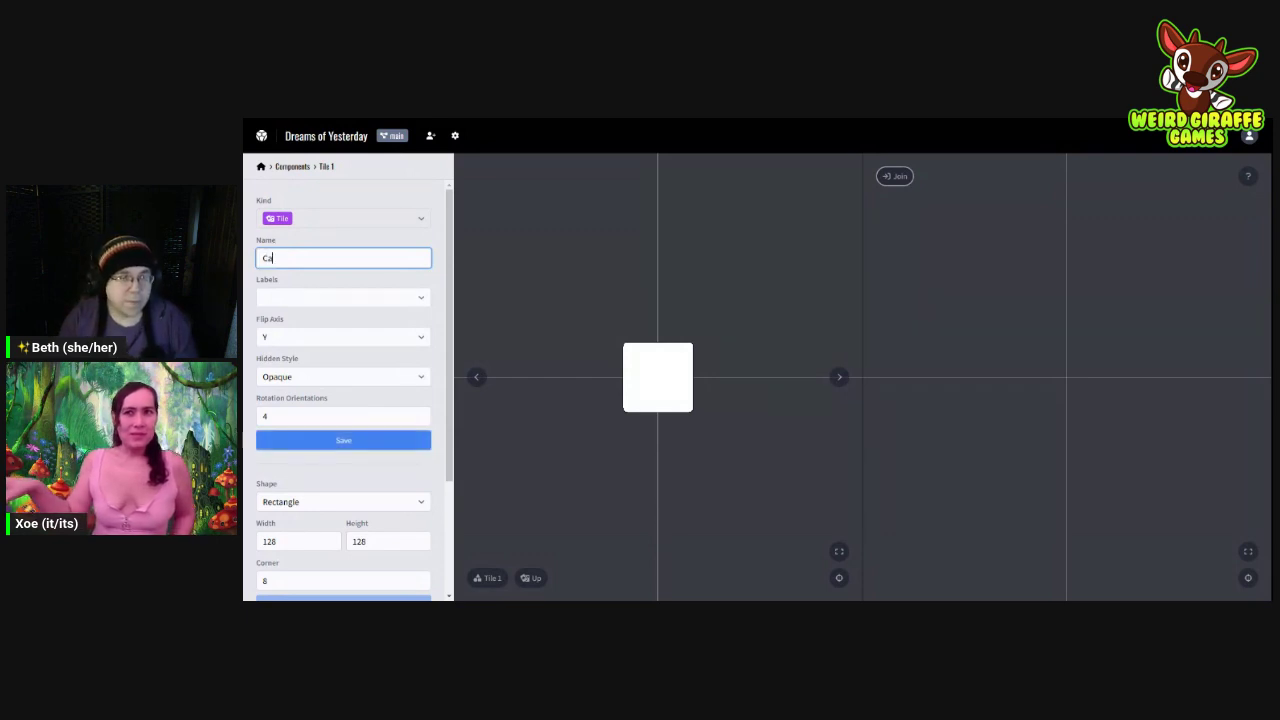
type("rd")
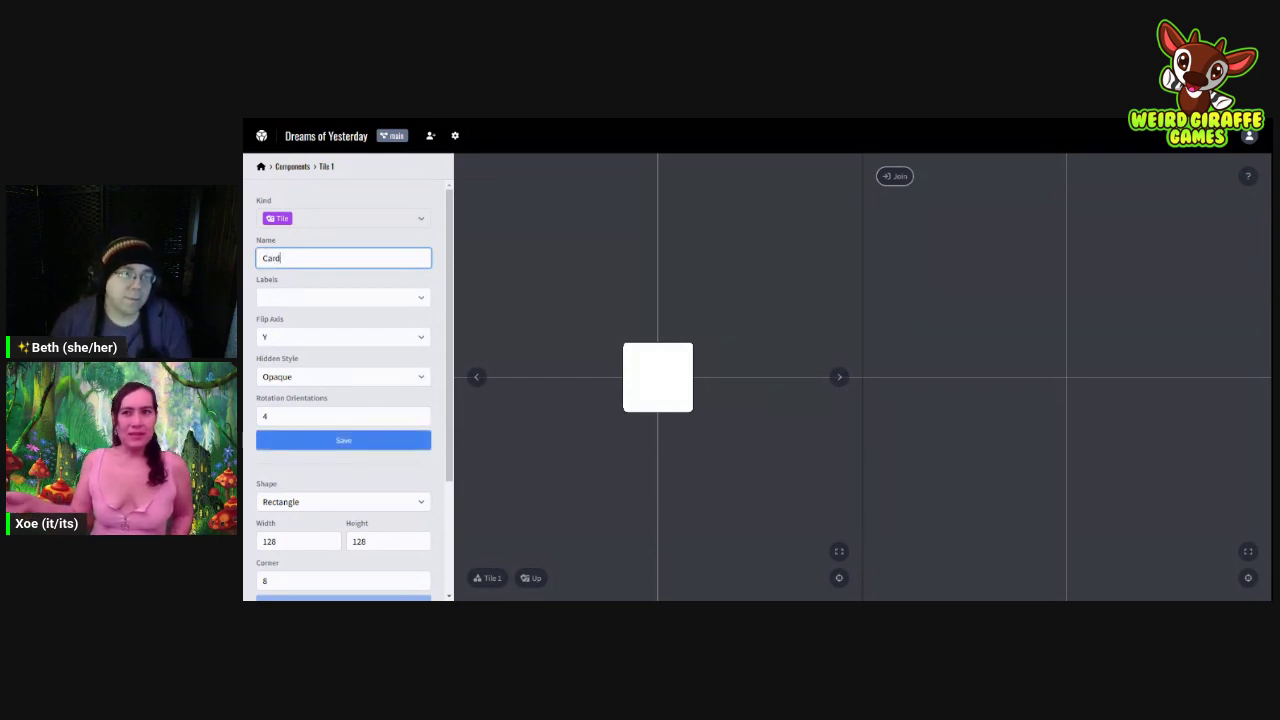
left_click(362, 258)
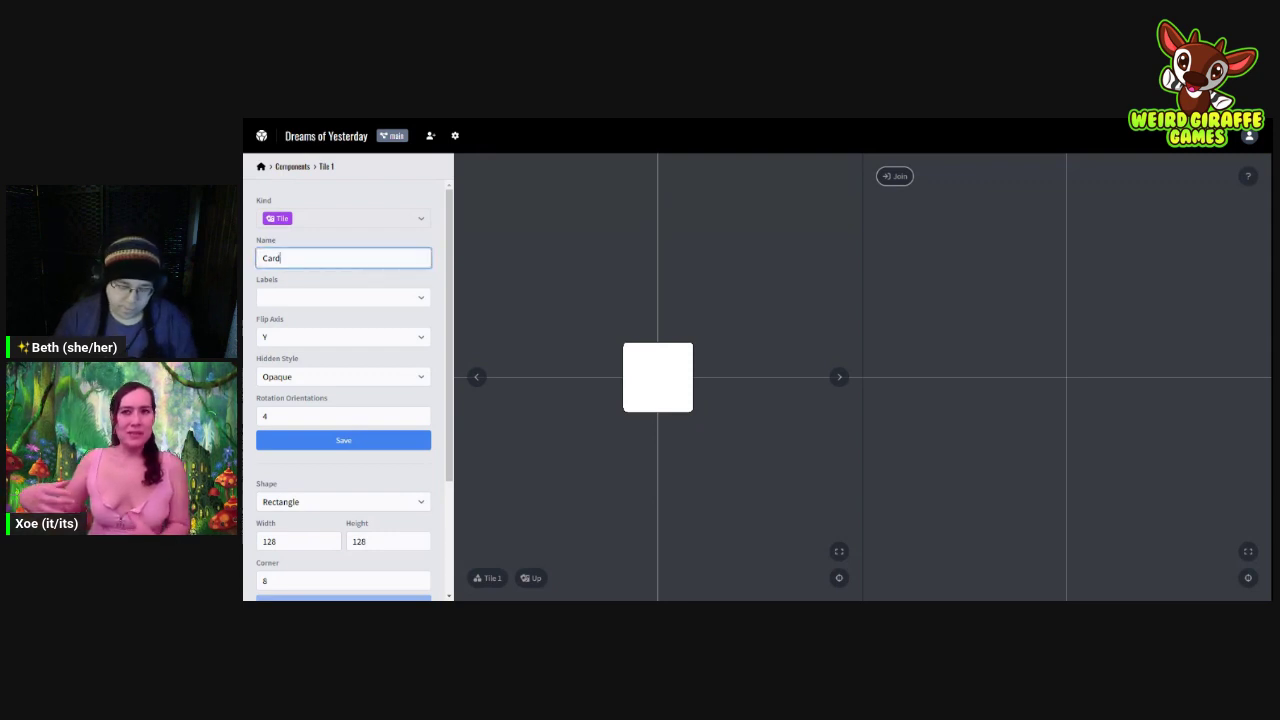
left_click(263, 258)
type("Individual")
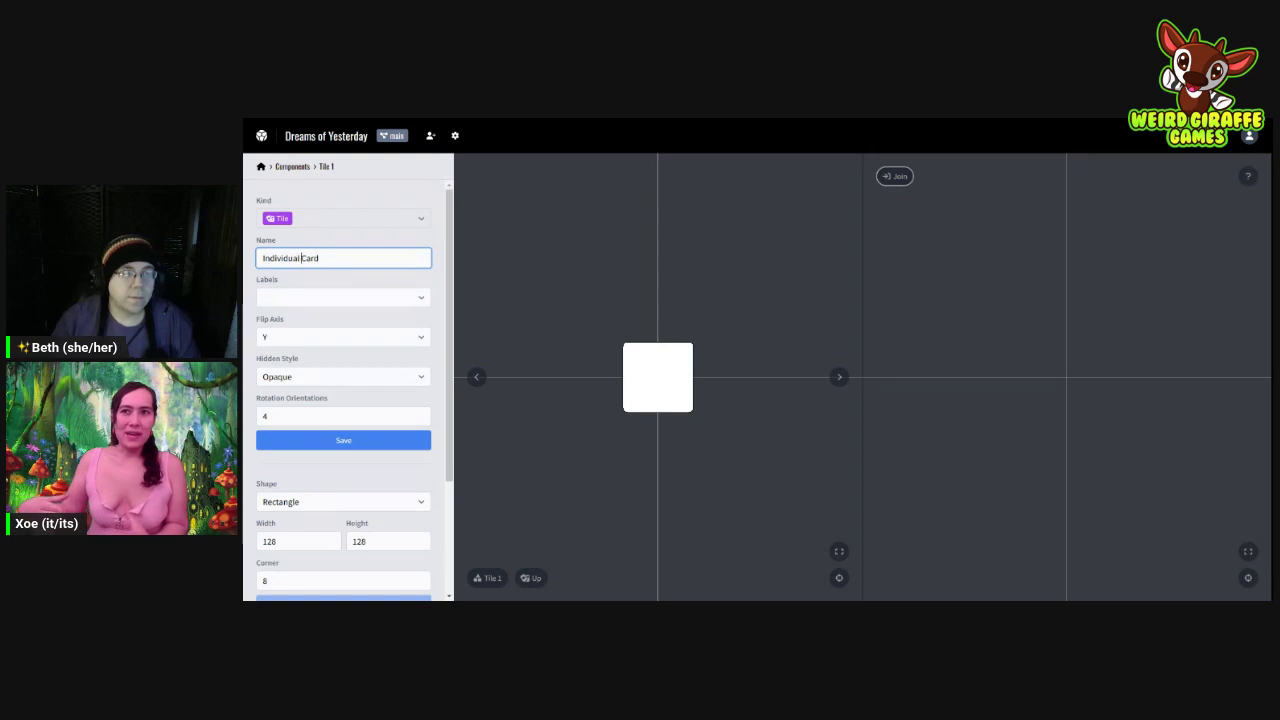
left_click(356, 231)
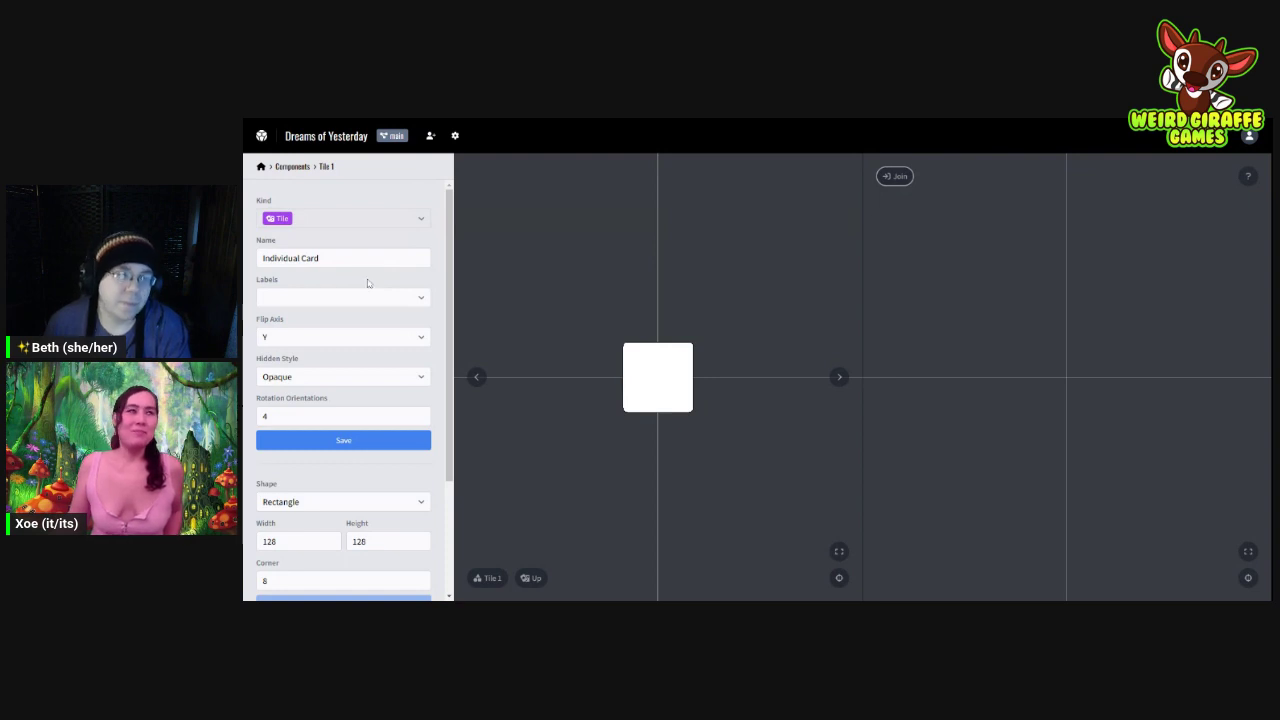
Step: Rename the tile component as "Cards" and save it
left_click_drag(320, 258, 262, 258)
type("C")
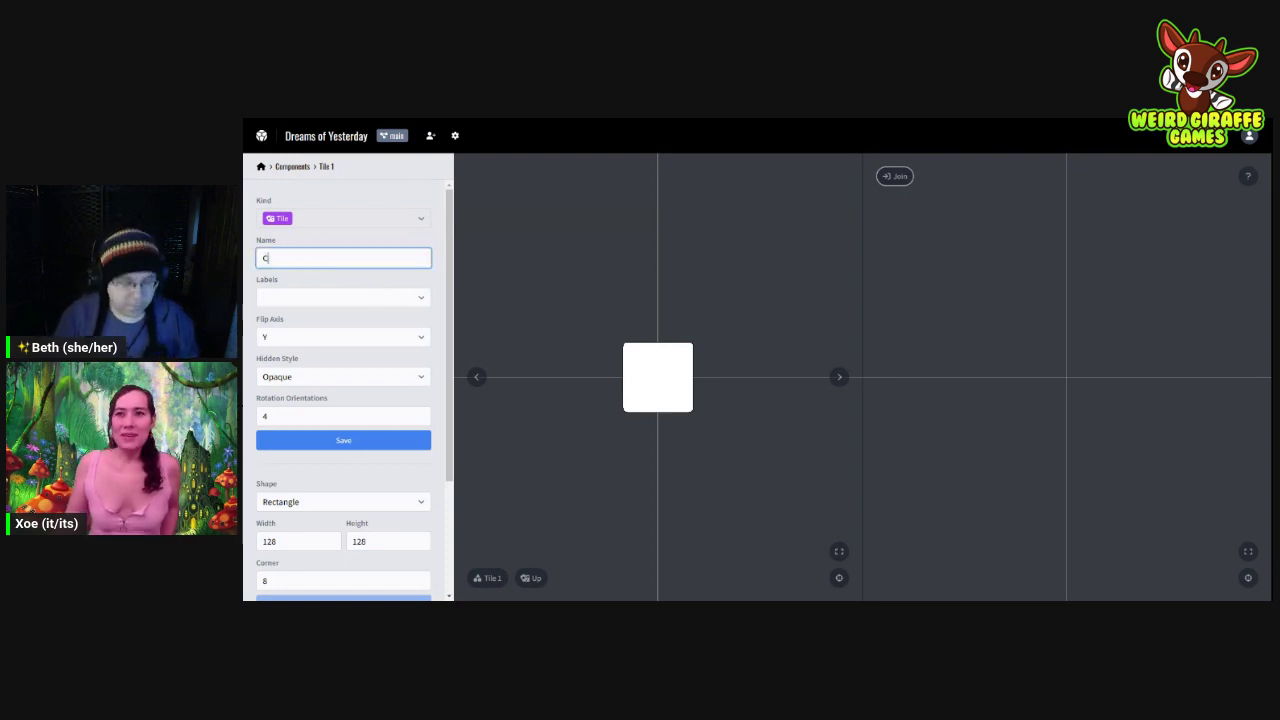
type("ards")
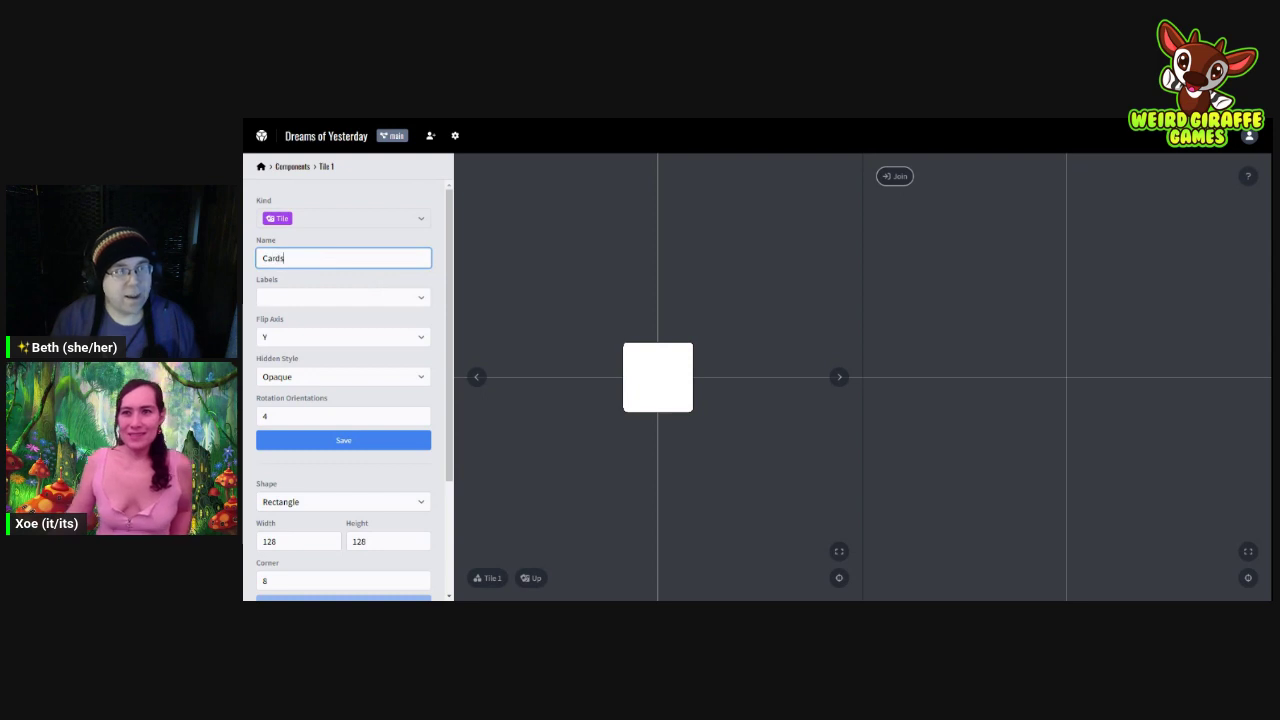
left_click(355, 241)
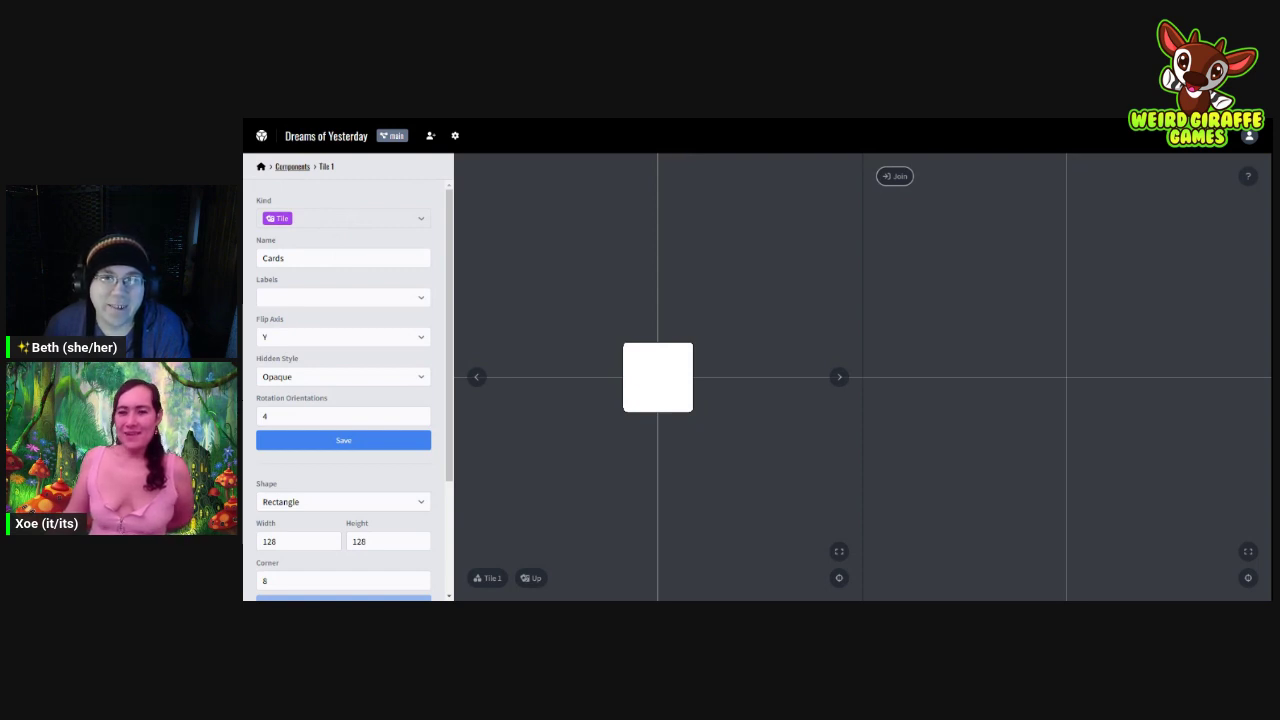
left_click(385, 448)
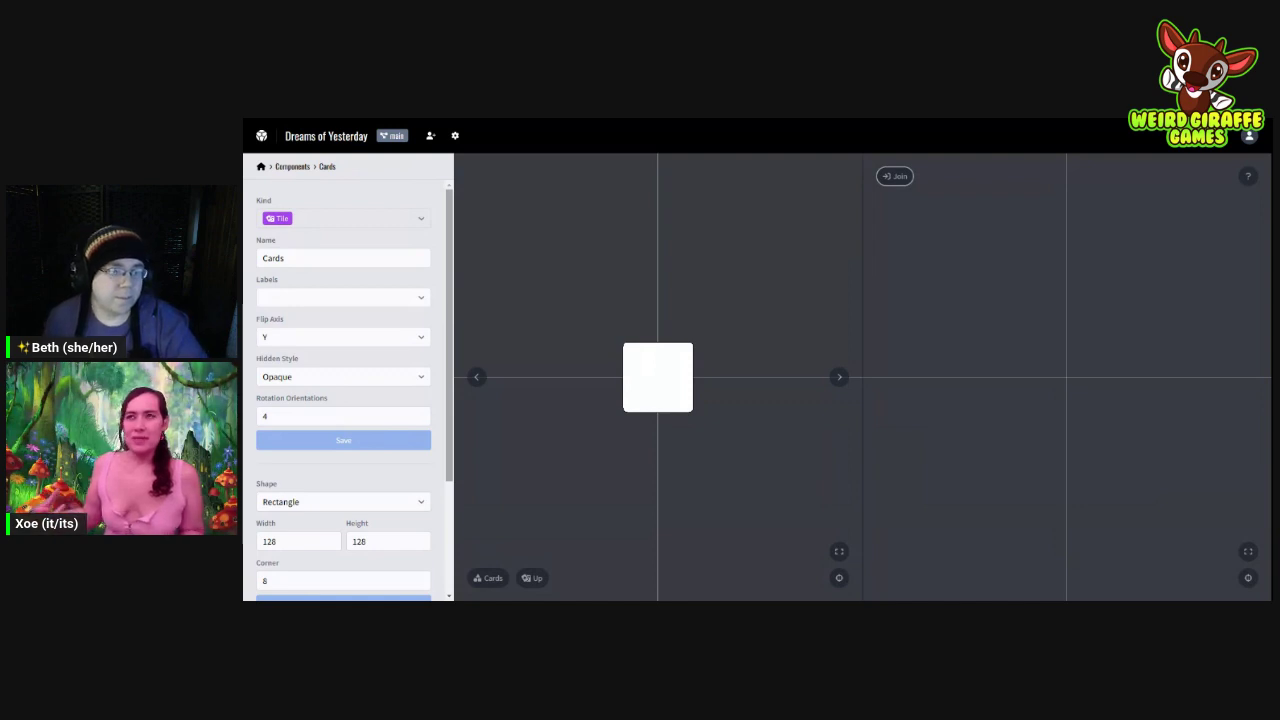
Step: Set the Cards component's rectangle to a width of 250 and a height of 350
scroll(343, 390, "down", 2)
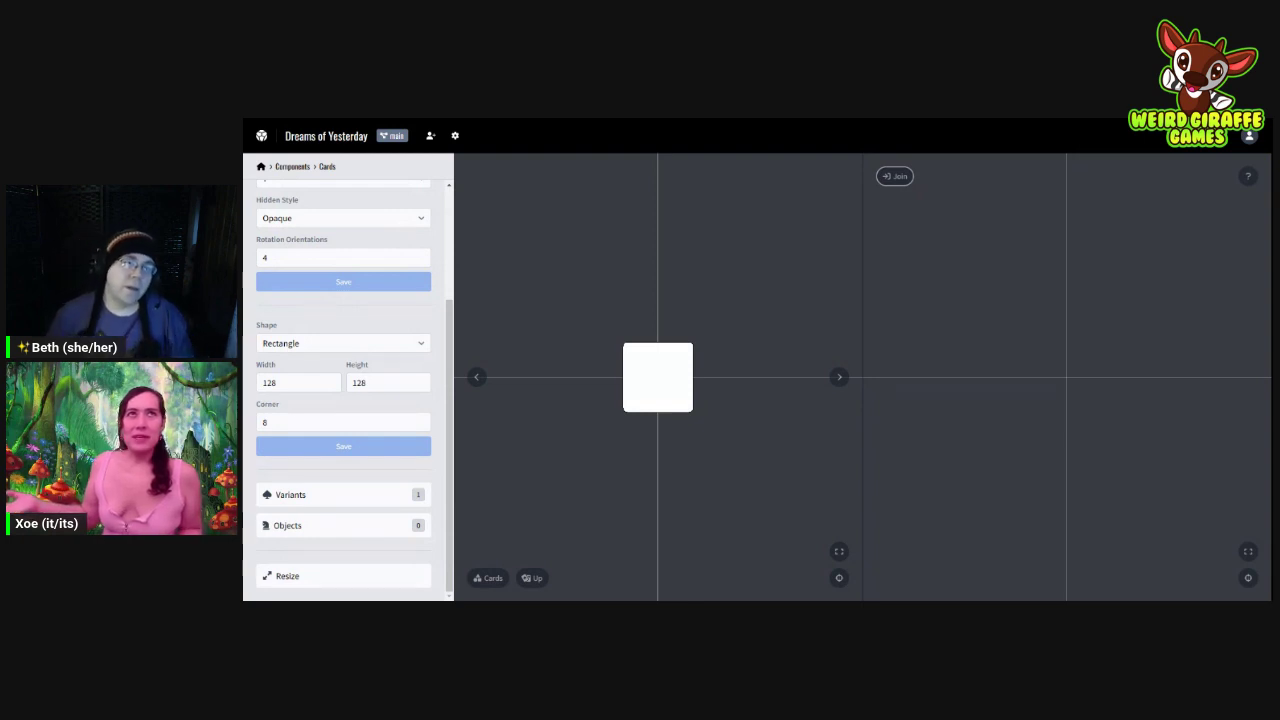
left_click(276, 382)
key("BackSpace")
key("BackSpace")
key("BackSpace")
type("250")
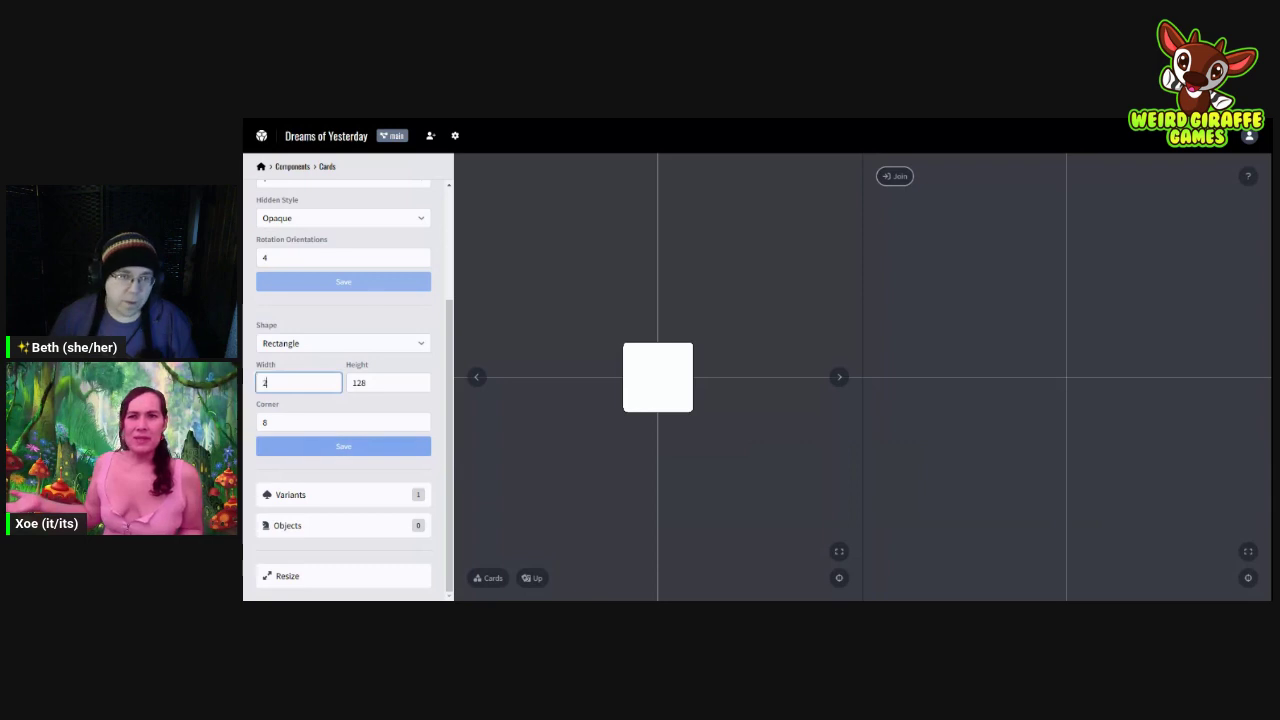
key("Tab")
type("35")
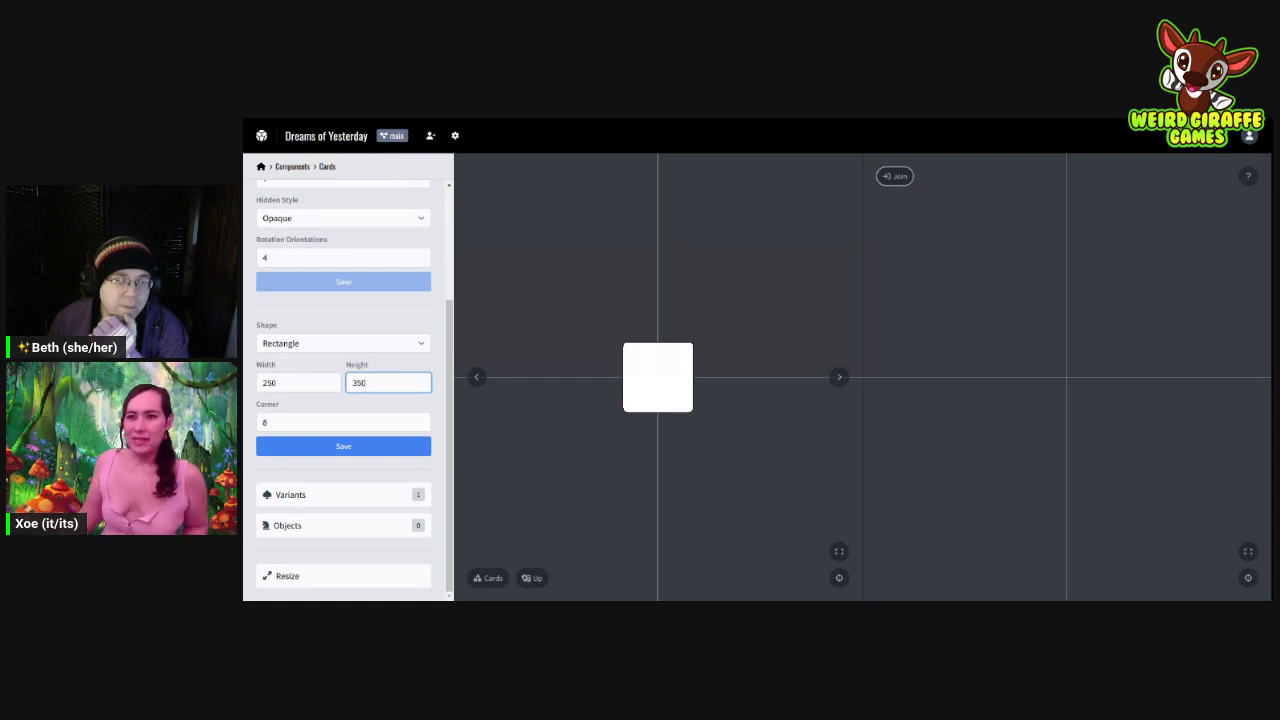
Step: Set the Cards component's corner value to 8 and save its shape settings
key("Tab")
type("16")
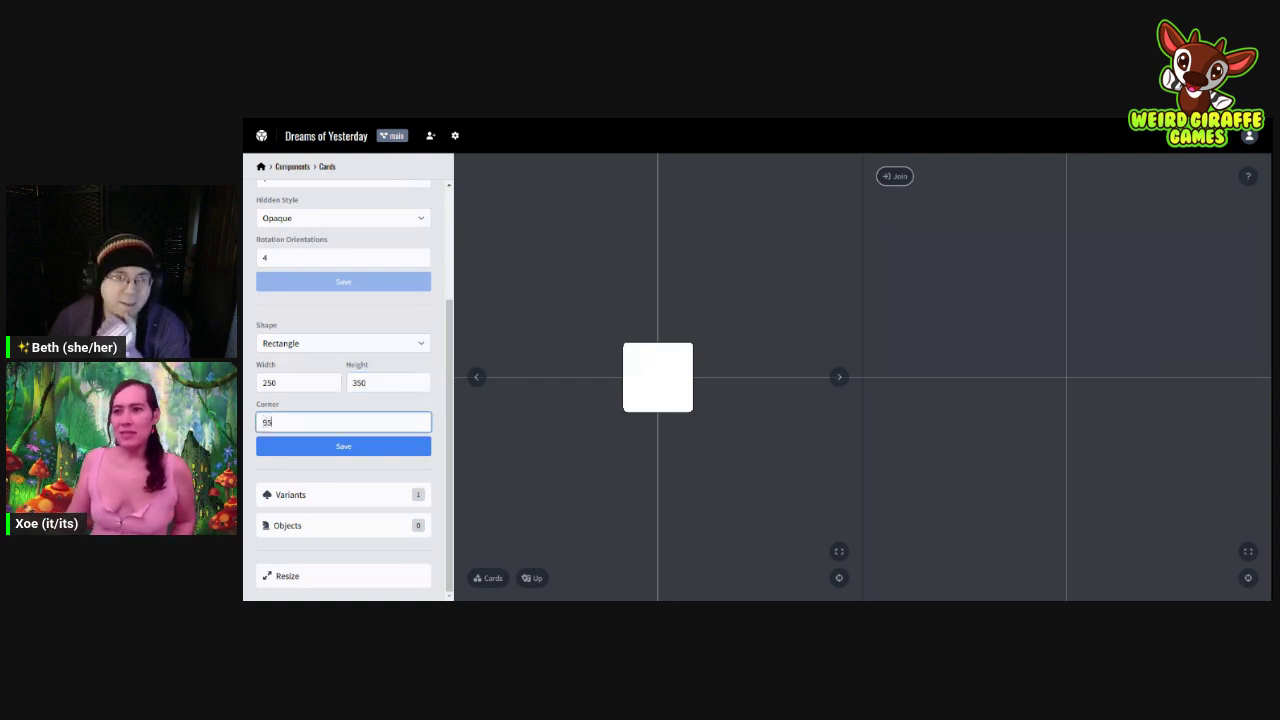
key("BackSpace")
key("BackSpace")
type("8")
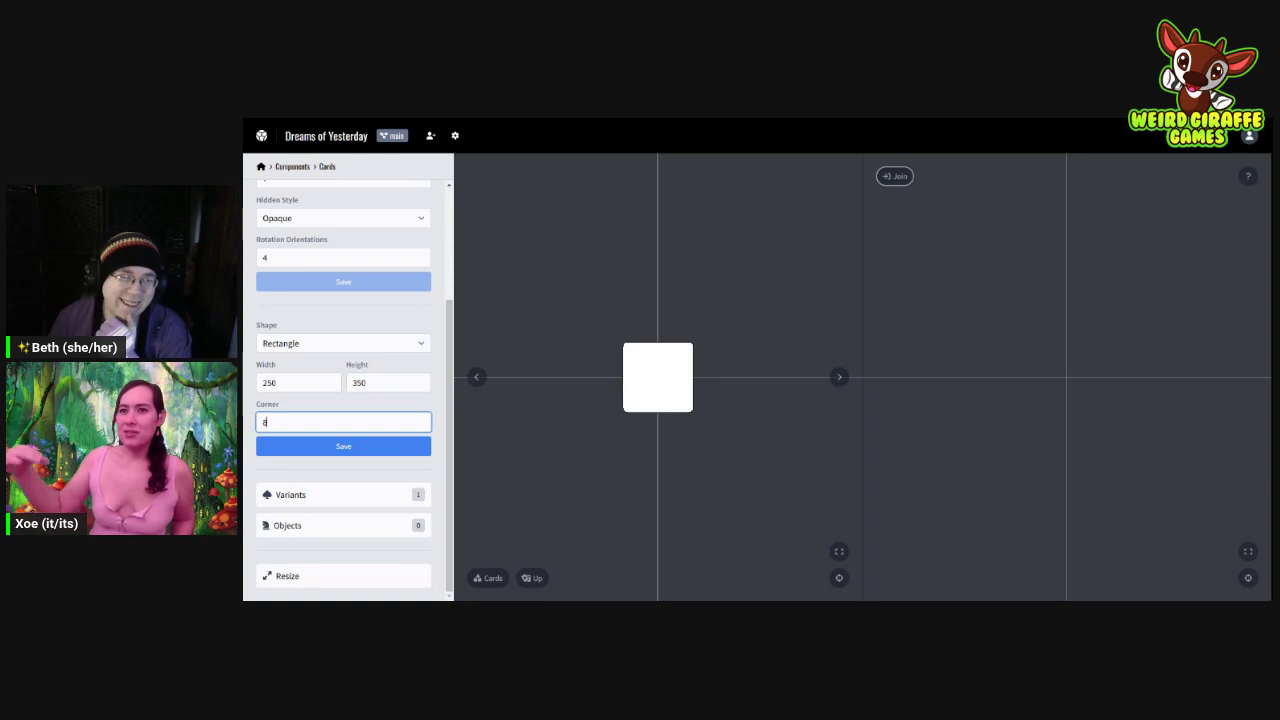
left_click(343, 446)
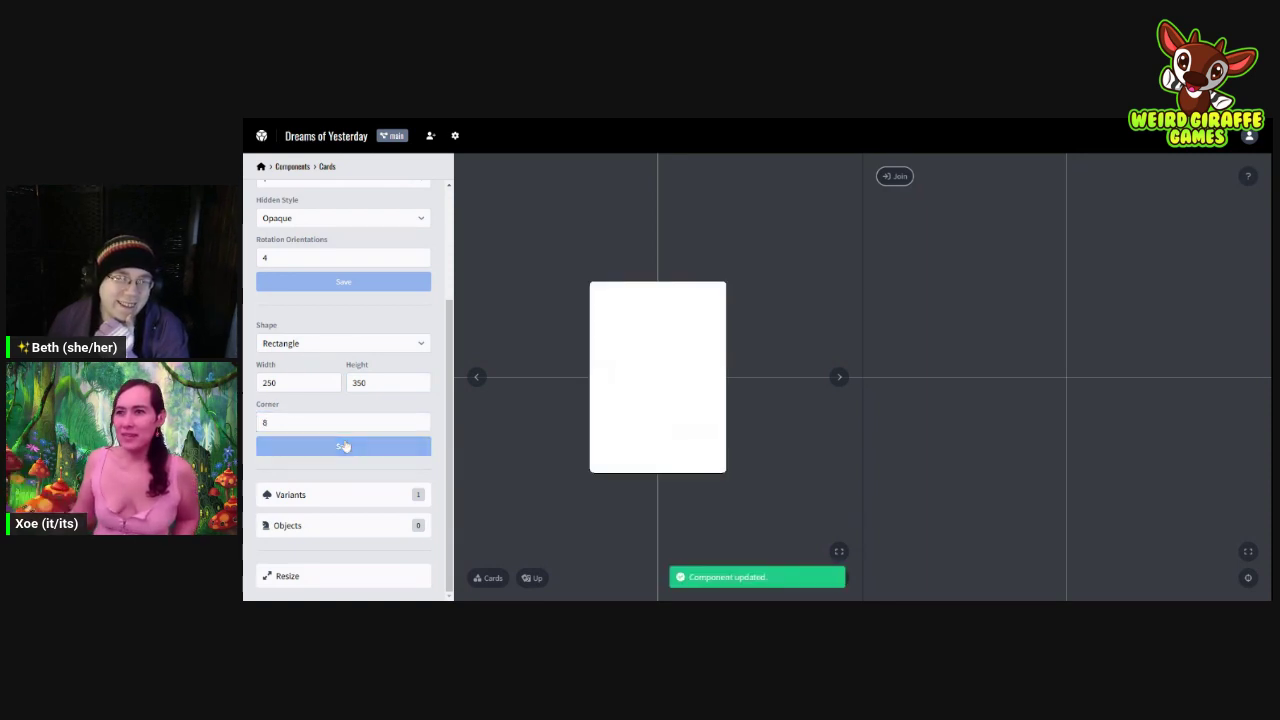
Step: Set the Cards component's corner value to 15, save it, and open the component's list of variants
left_click(343, 422)
key("BackSpace")
type("15")
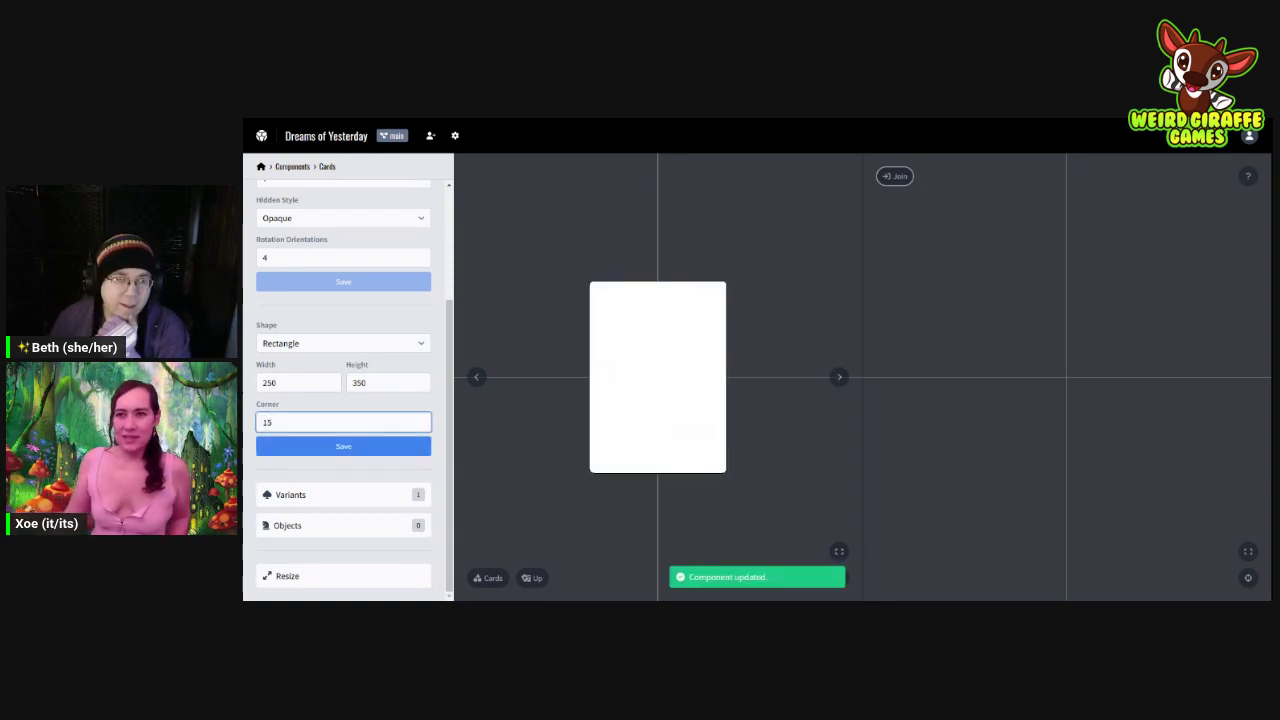
left_click(343, 445)
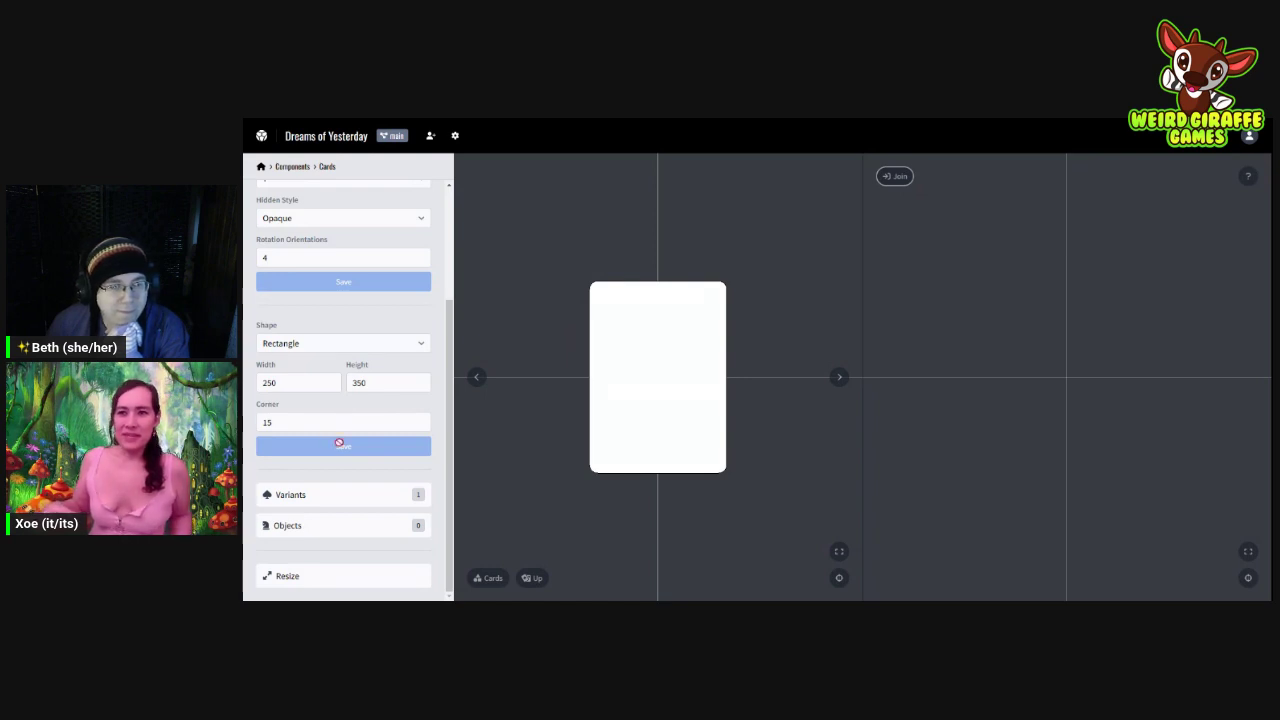
left_click(339, 497)
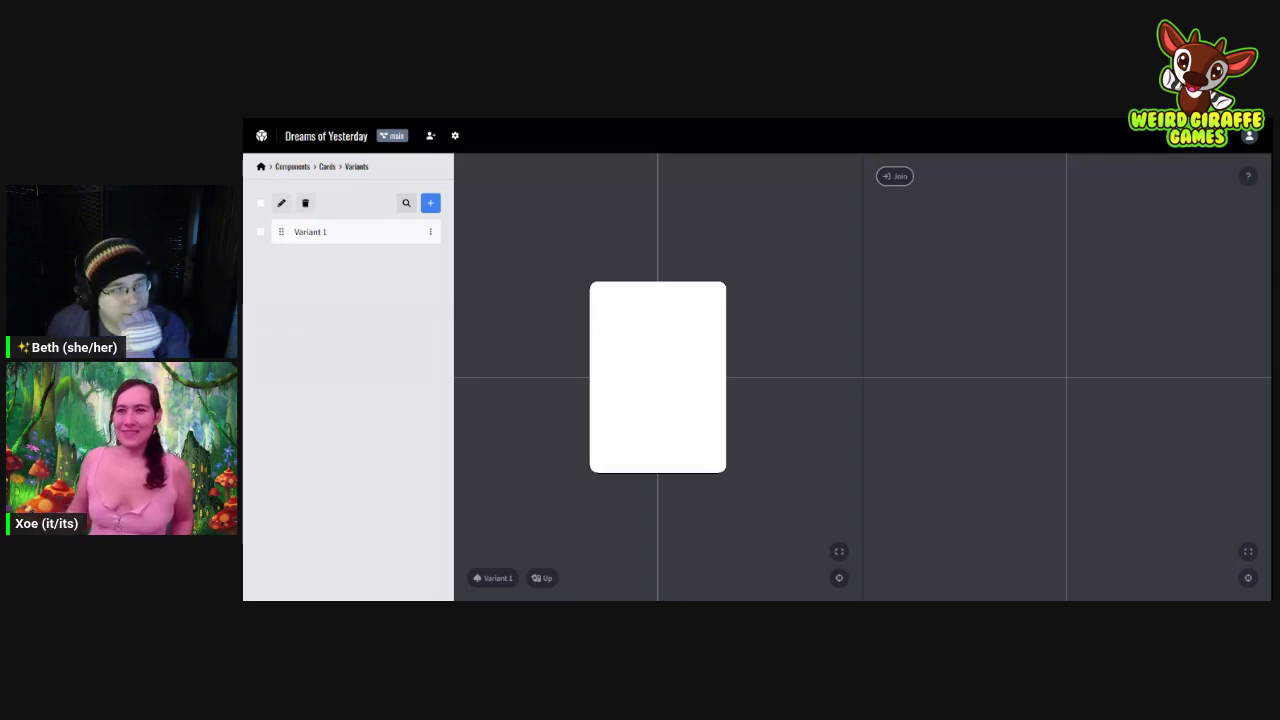
Step: Open Variant 1 of the Cards component and set both its front asset and its back asset to Cards
left_click(336, 237)
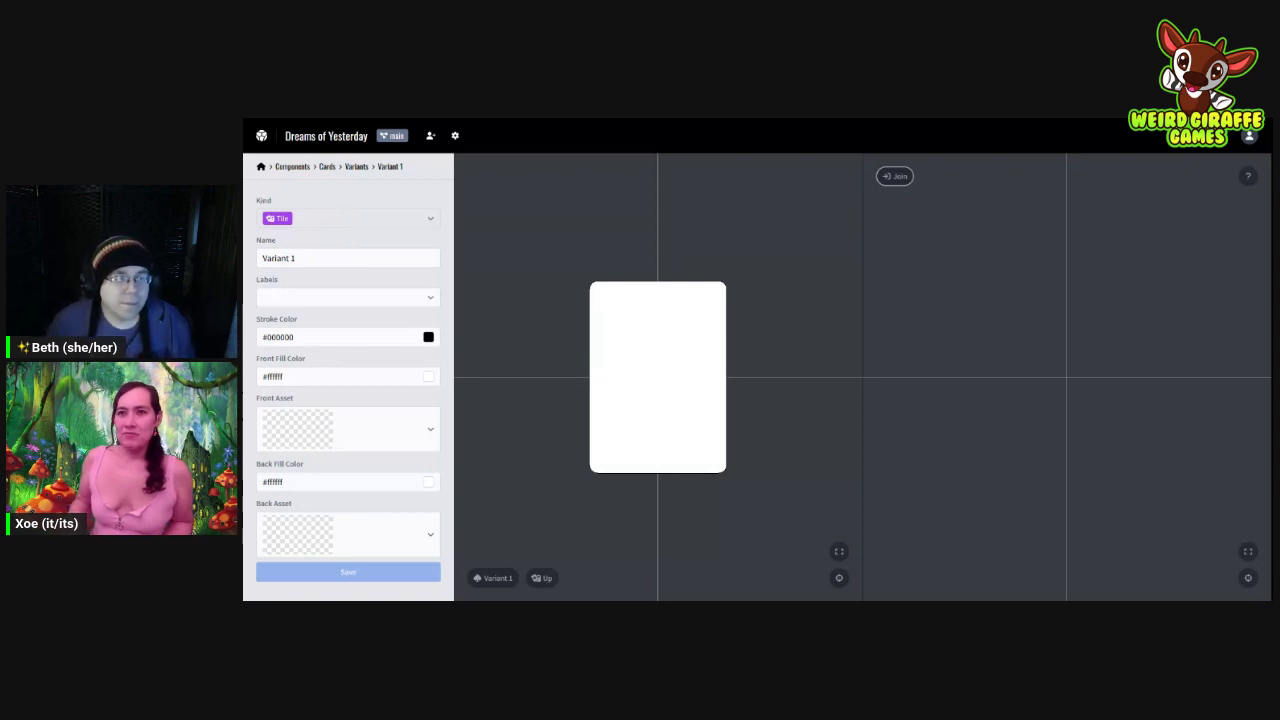
double_click(292, 258)
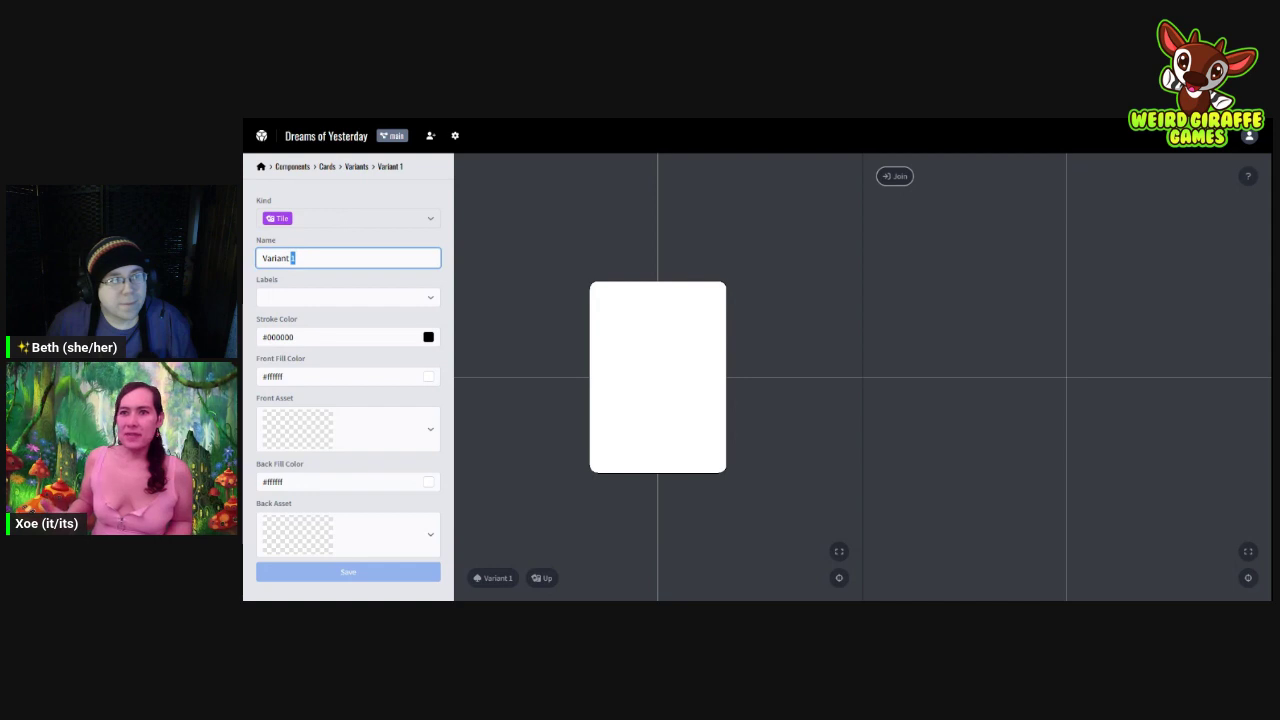
type("1")
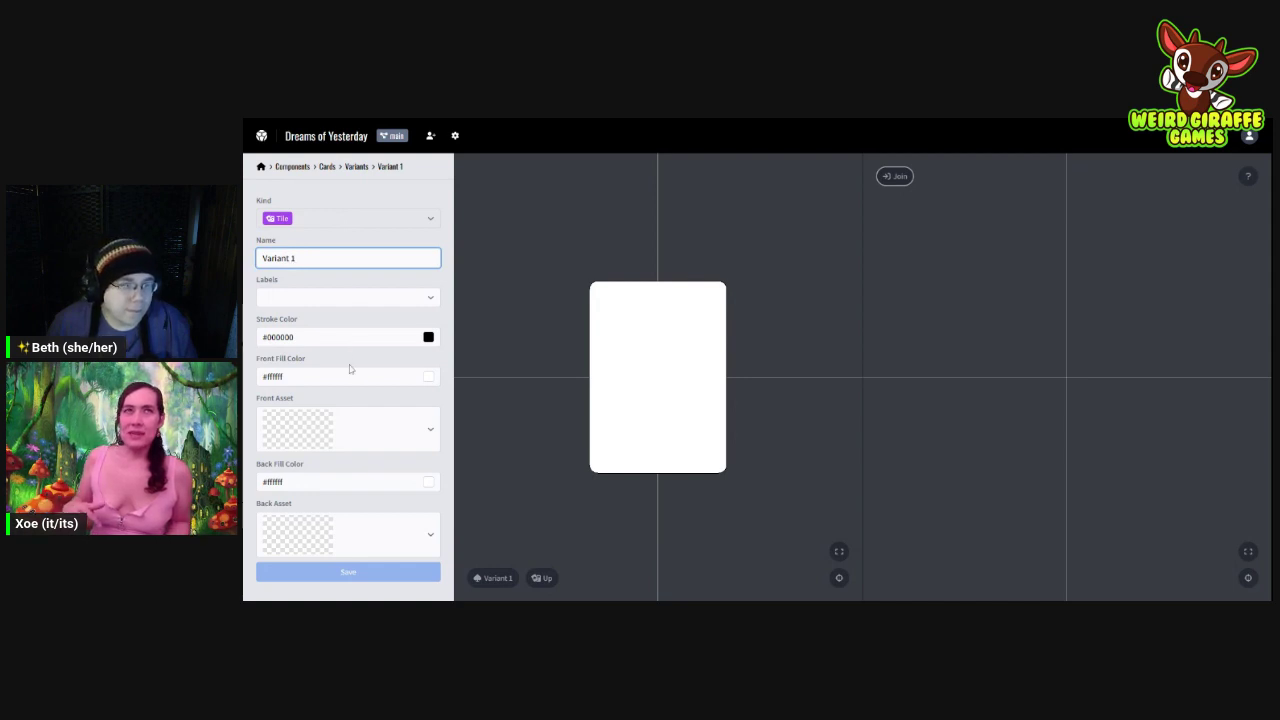
left_click(370, 430)
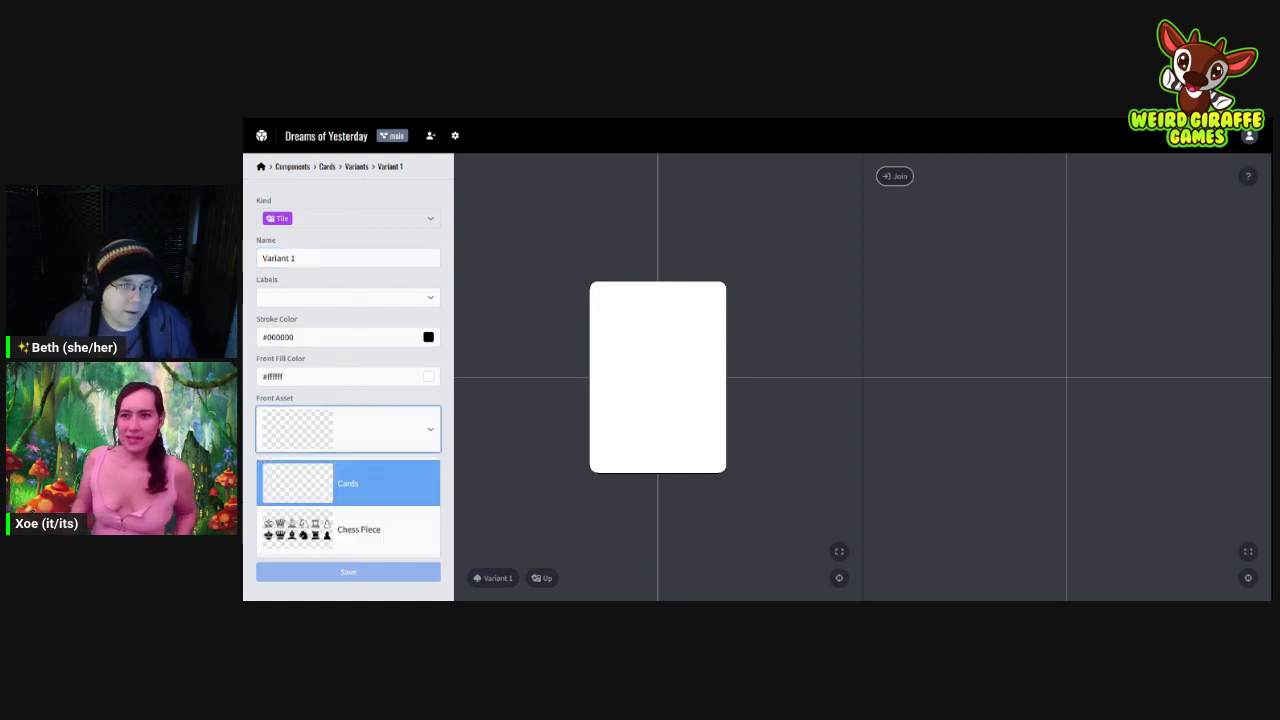
left_click(367, 483)
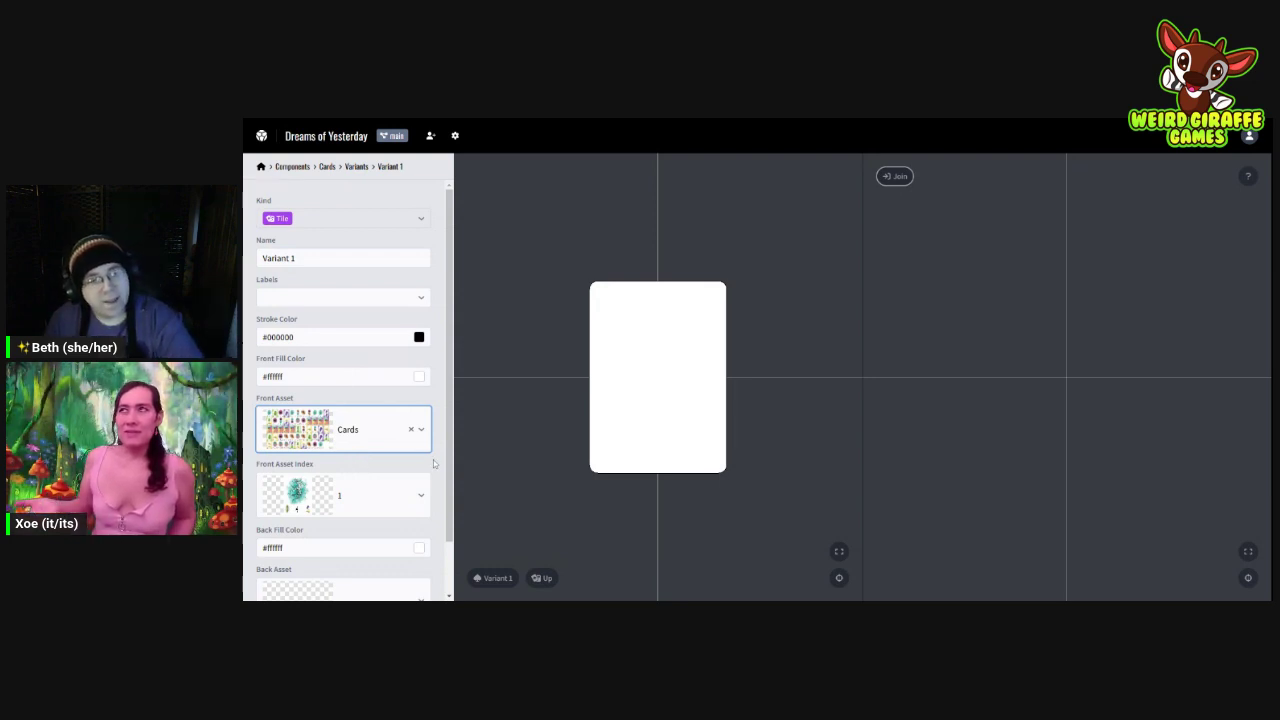
scroll(436, 465, "down", 1)
left_click(396, 535)
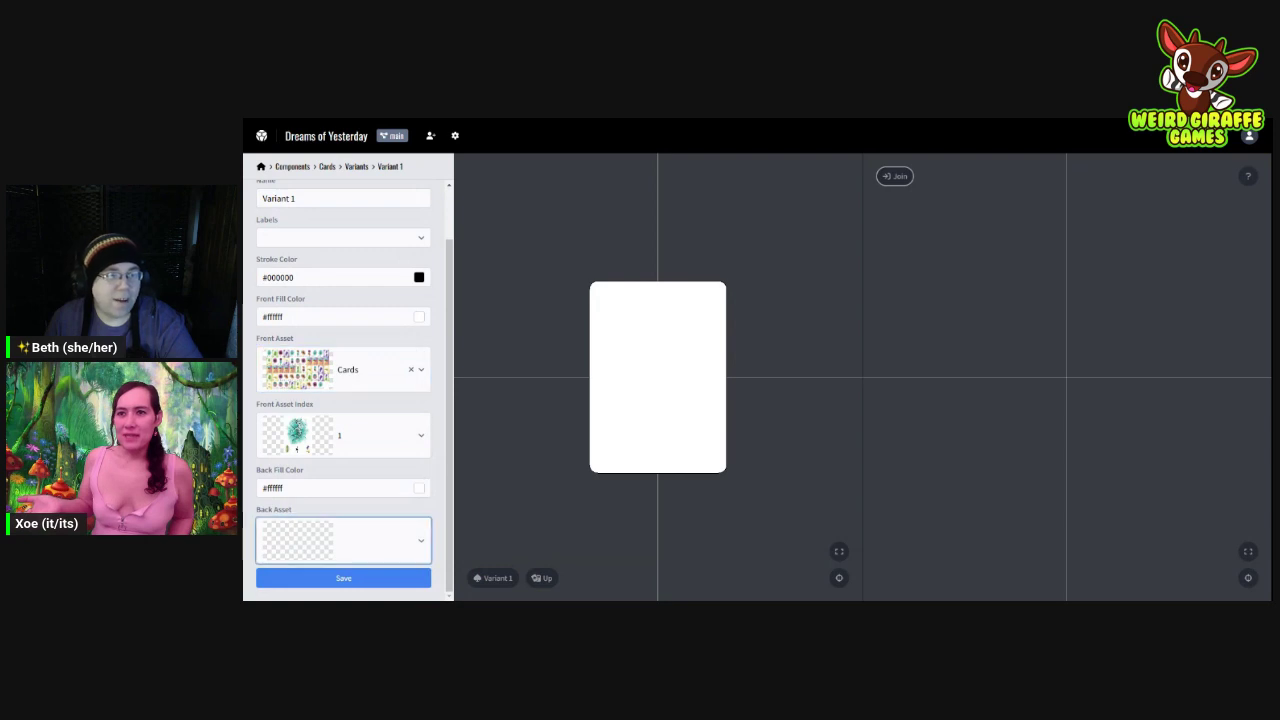
left_click(347, 455)
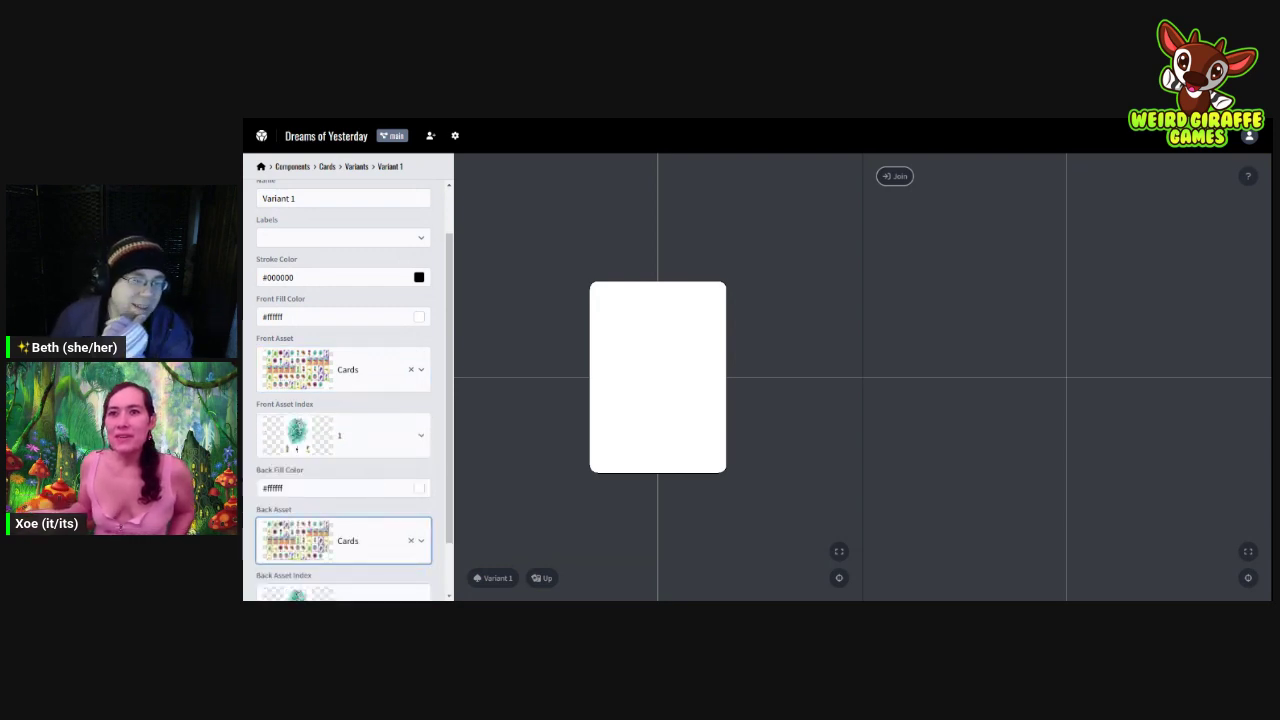
Step: Set Variant 1's back asset index to 37
scroll(372, 510, "down", 1)
left_click(400, 540)
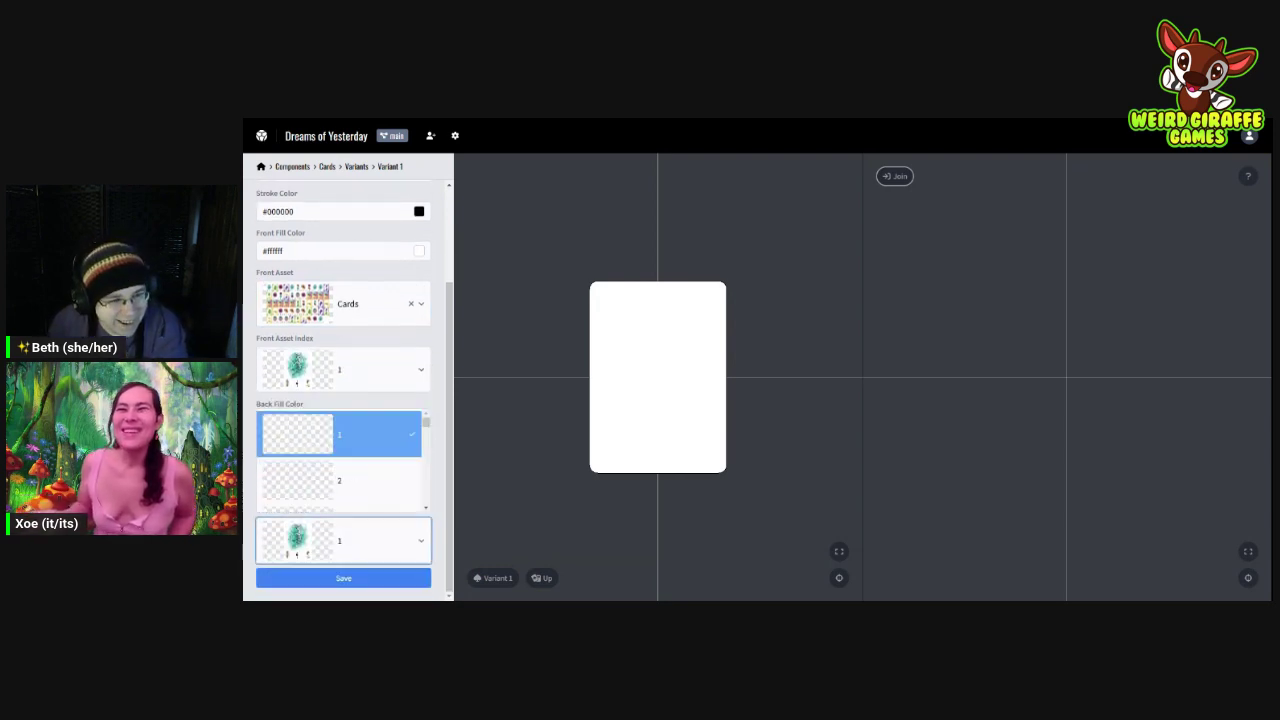
scroll(403, 468, "down", 5)
scroll(402, 467, "down", 12)
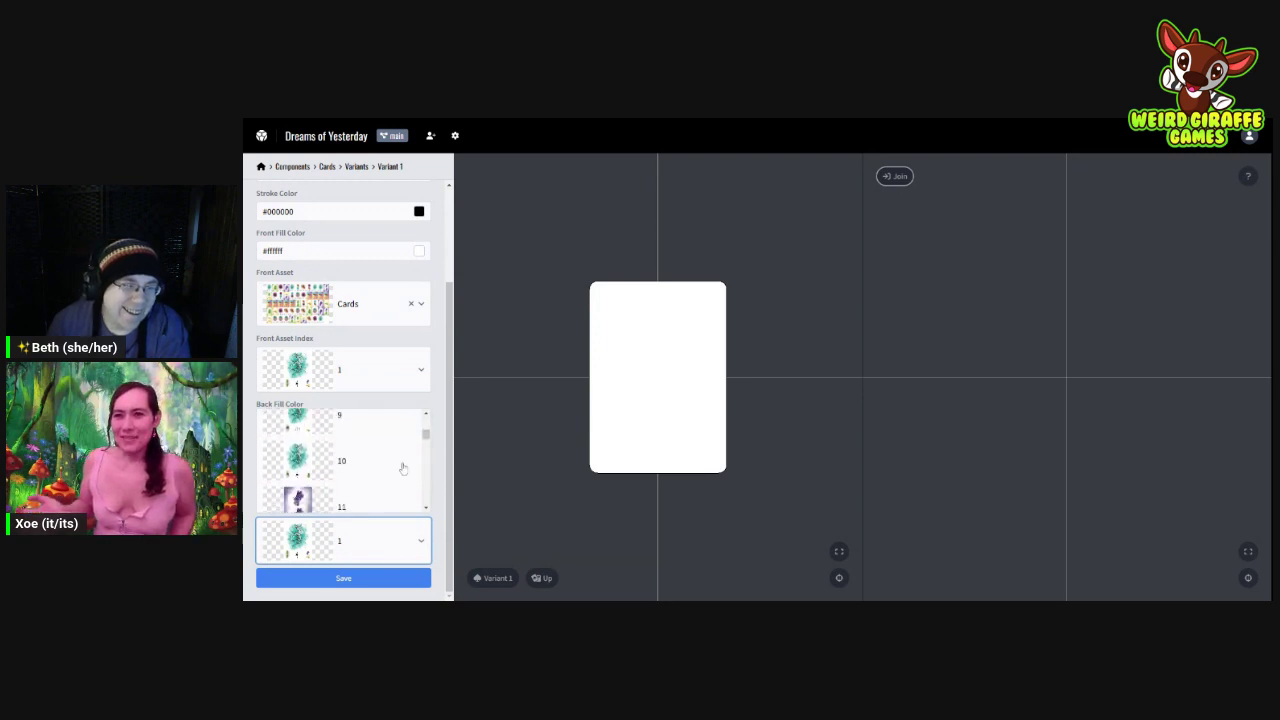
scroll(399, 467, "down", 12)
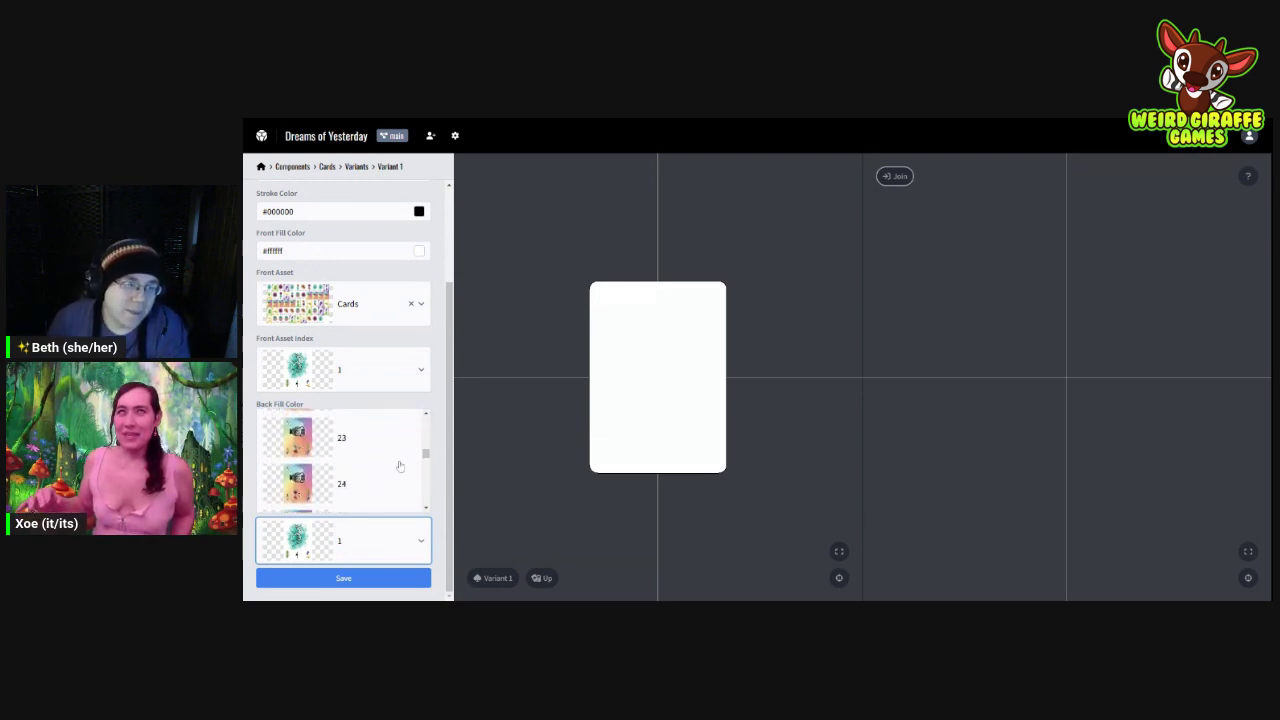
scroll(399, 467, "down", 4)
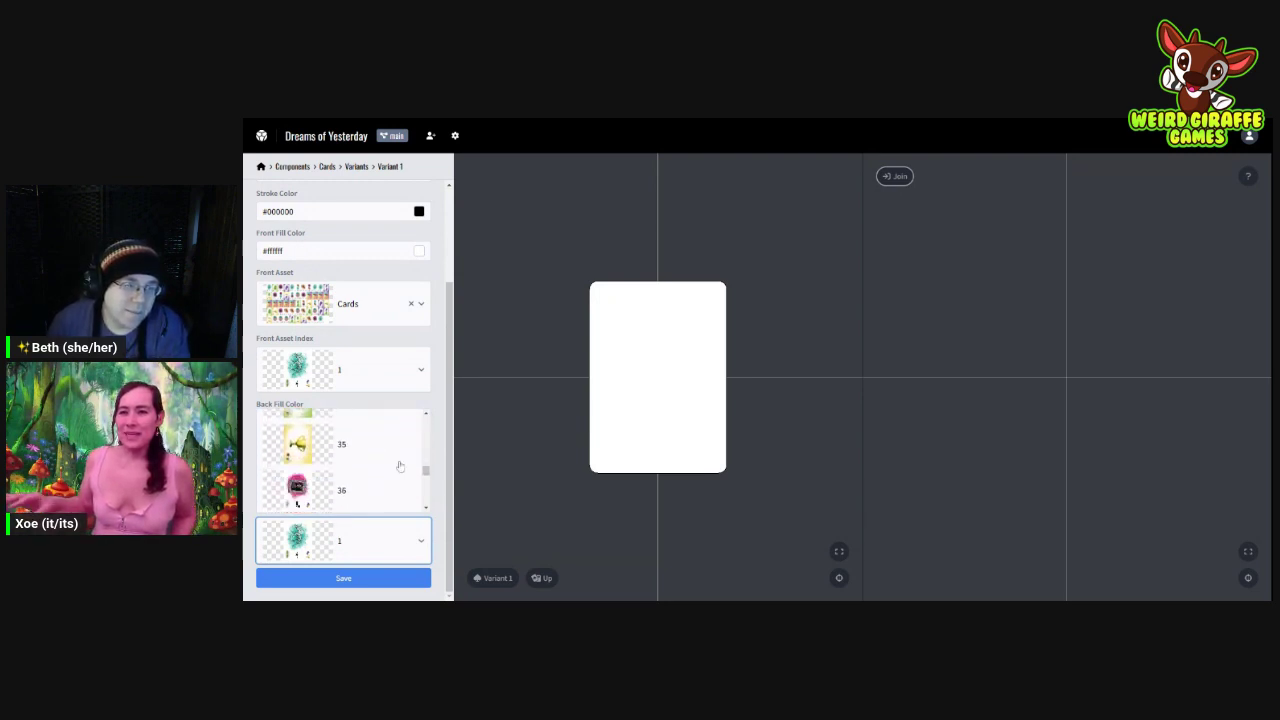
left_click(388, 477)
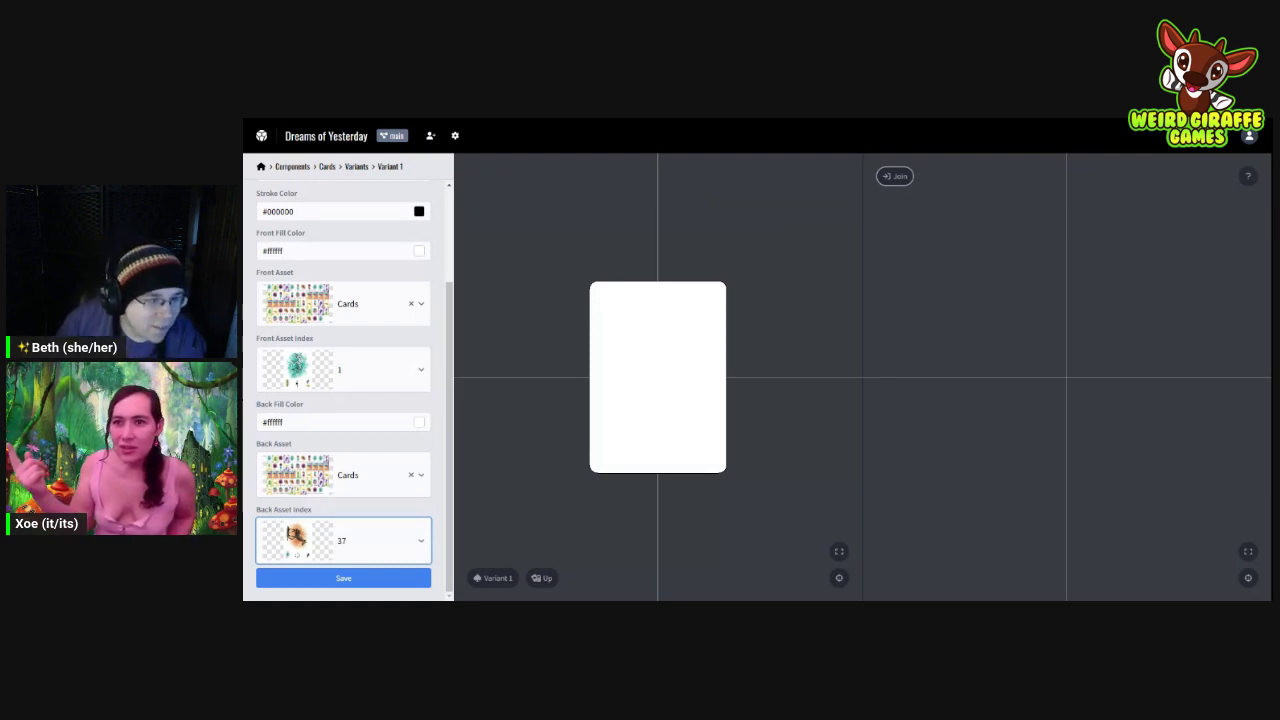
left_click(400, 540)
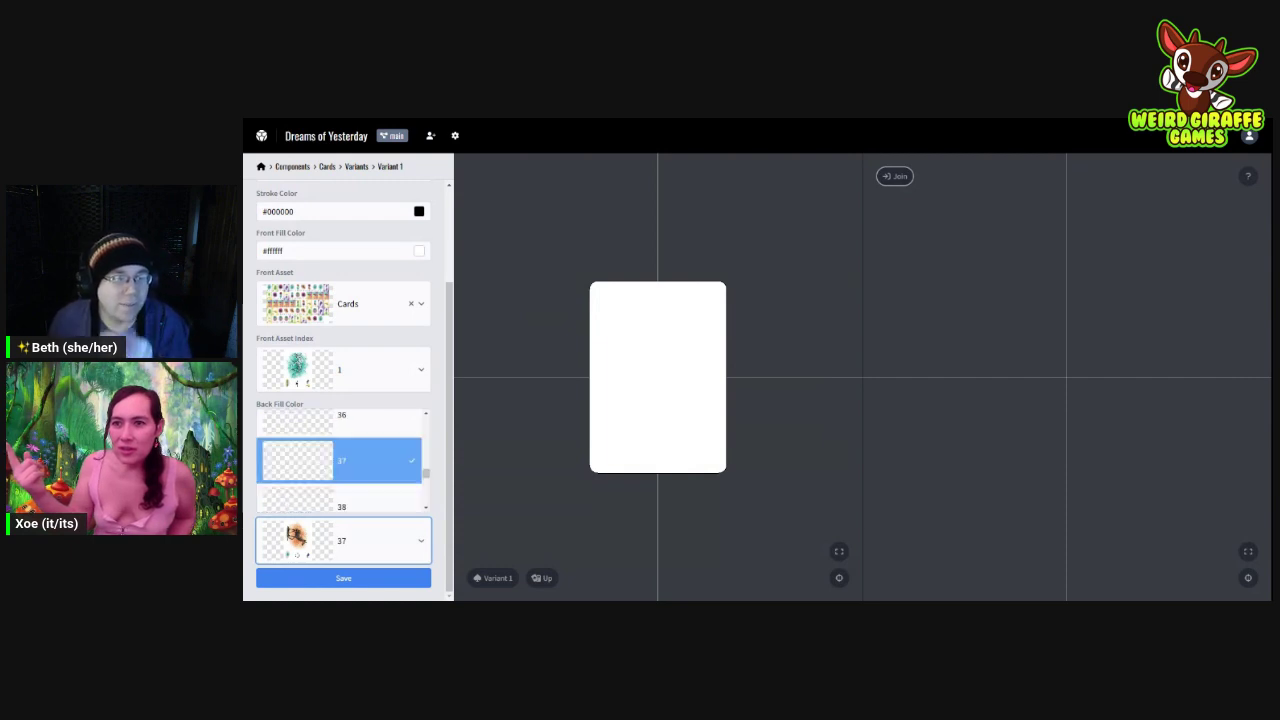
scroll(380, 458, "down", 1)
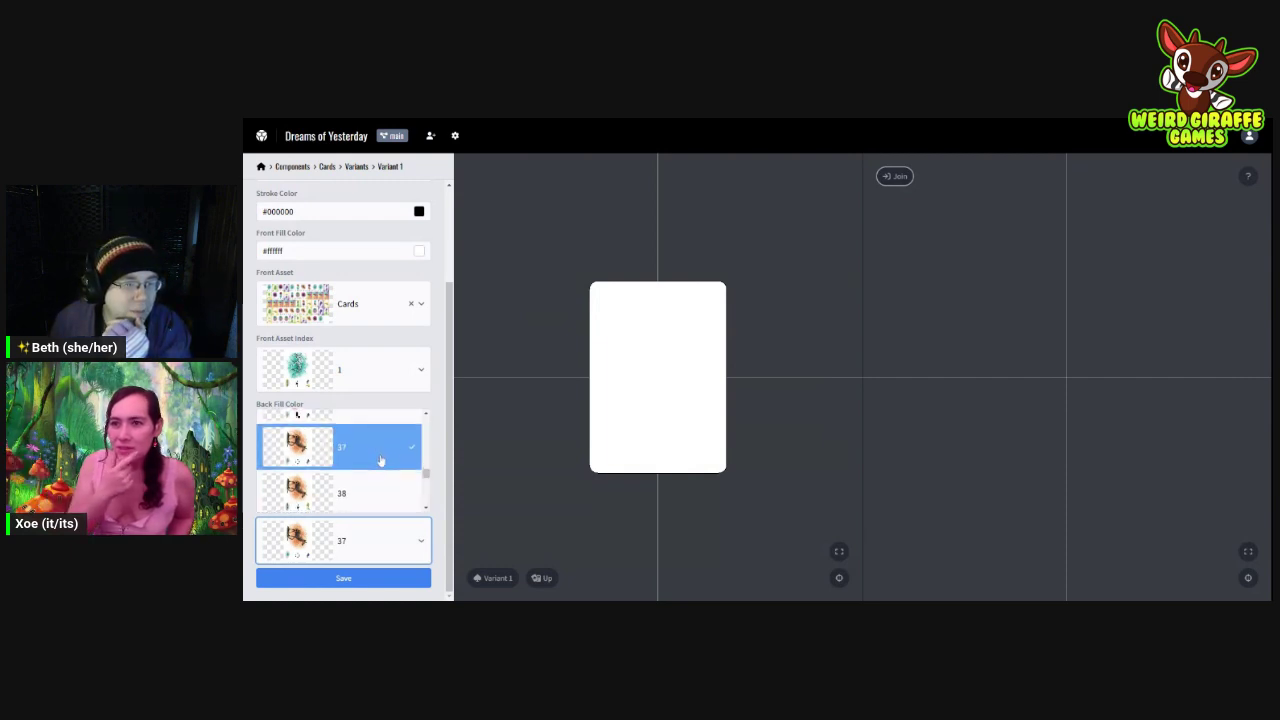
scroll(380, 458, "up", 2)
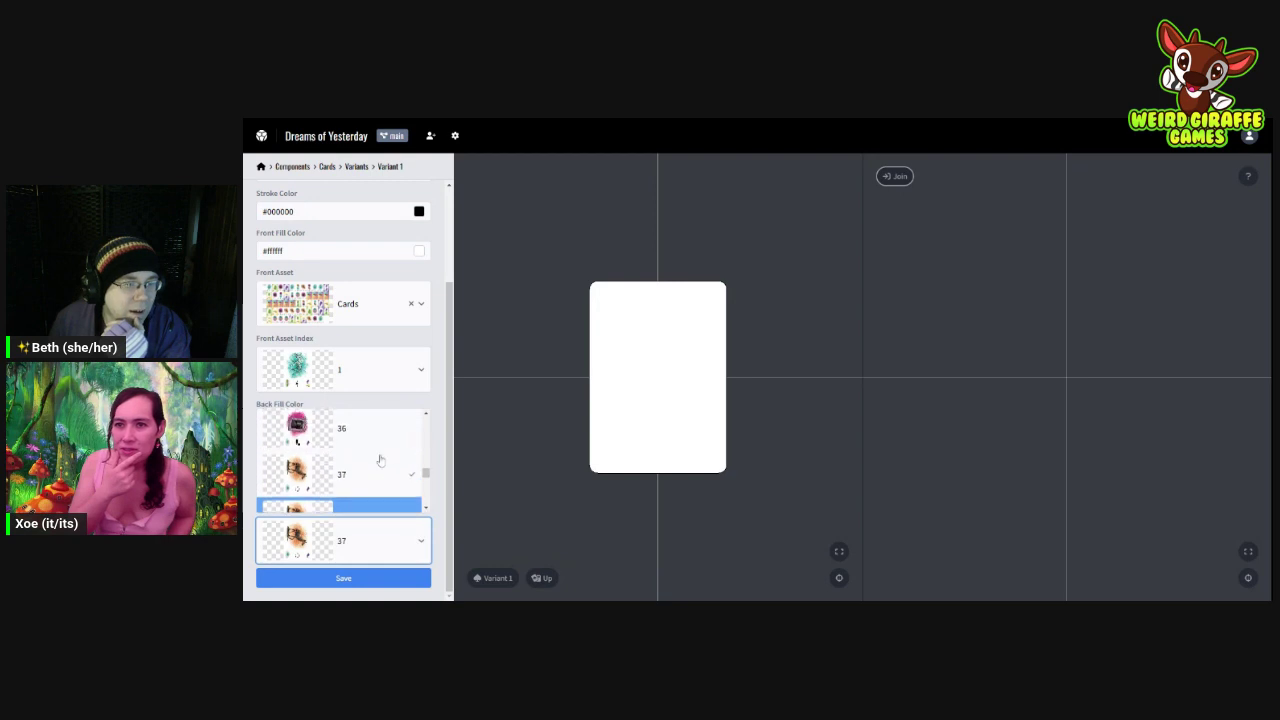
left_click(438, 441)
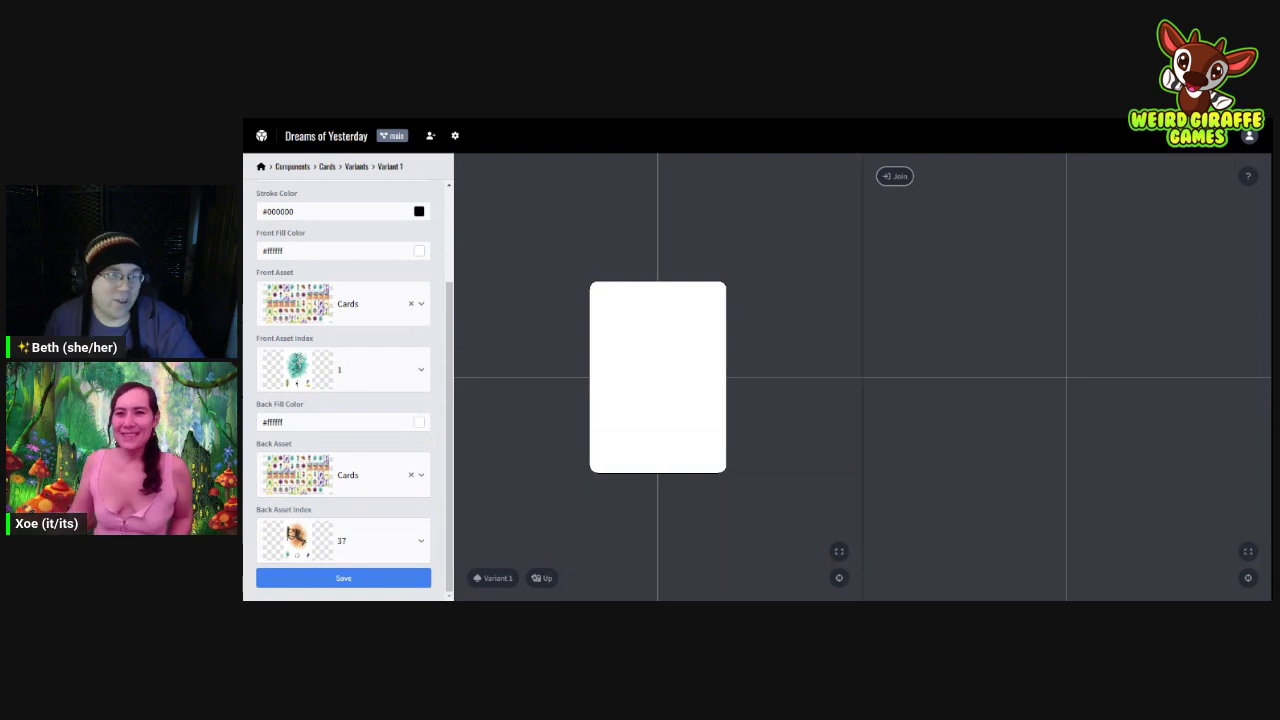
Step: Set Variant 1's back asset index to 28, the green books image, and save the variant
left_click(400, 540)
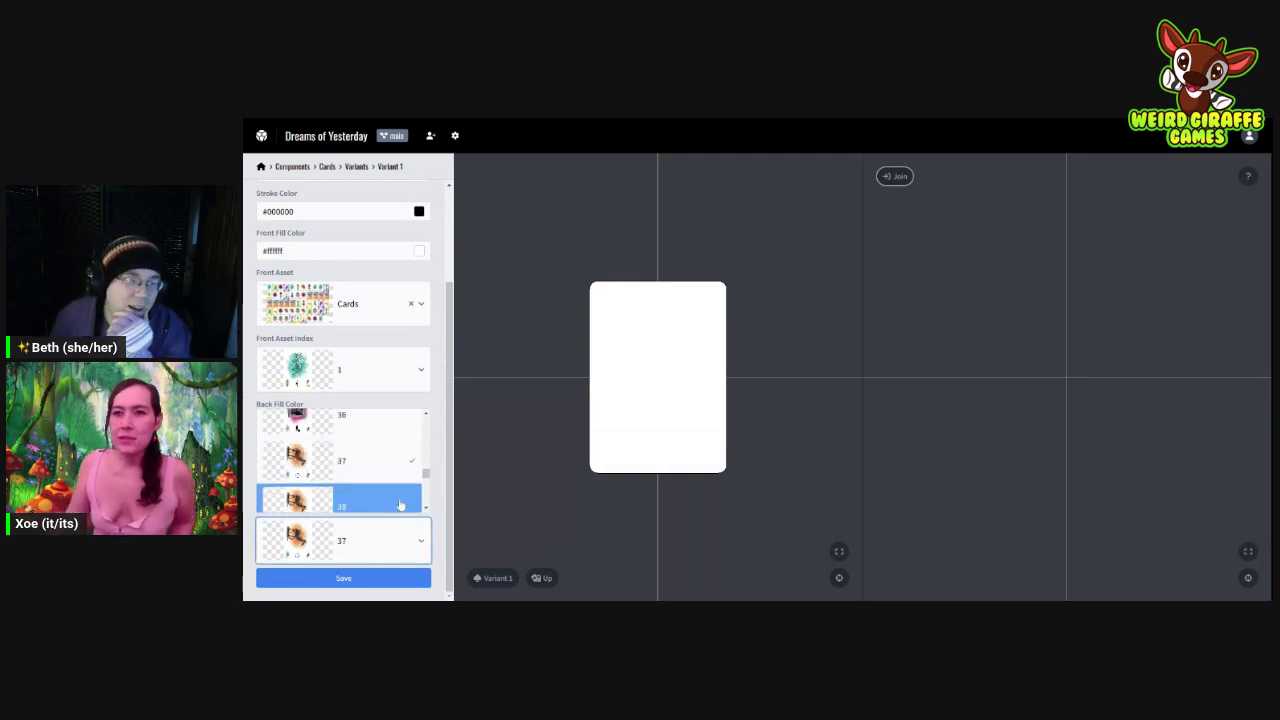
scroll(365, 475, "up", 3)
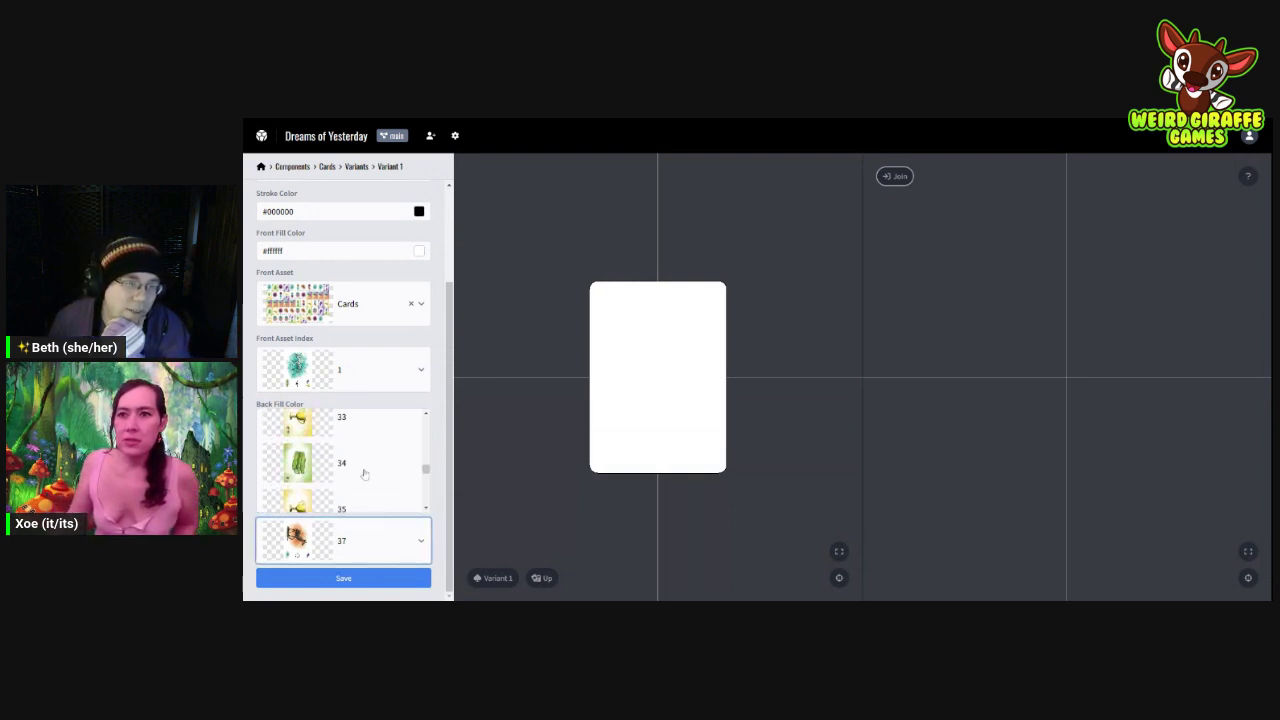
scroll(365, 475, "down", 3)
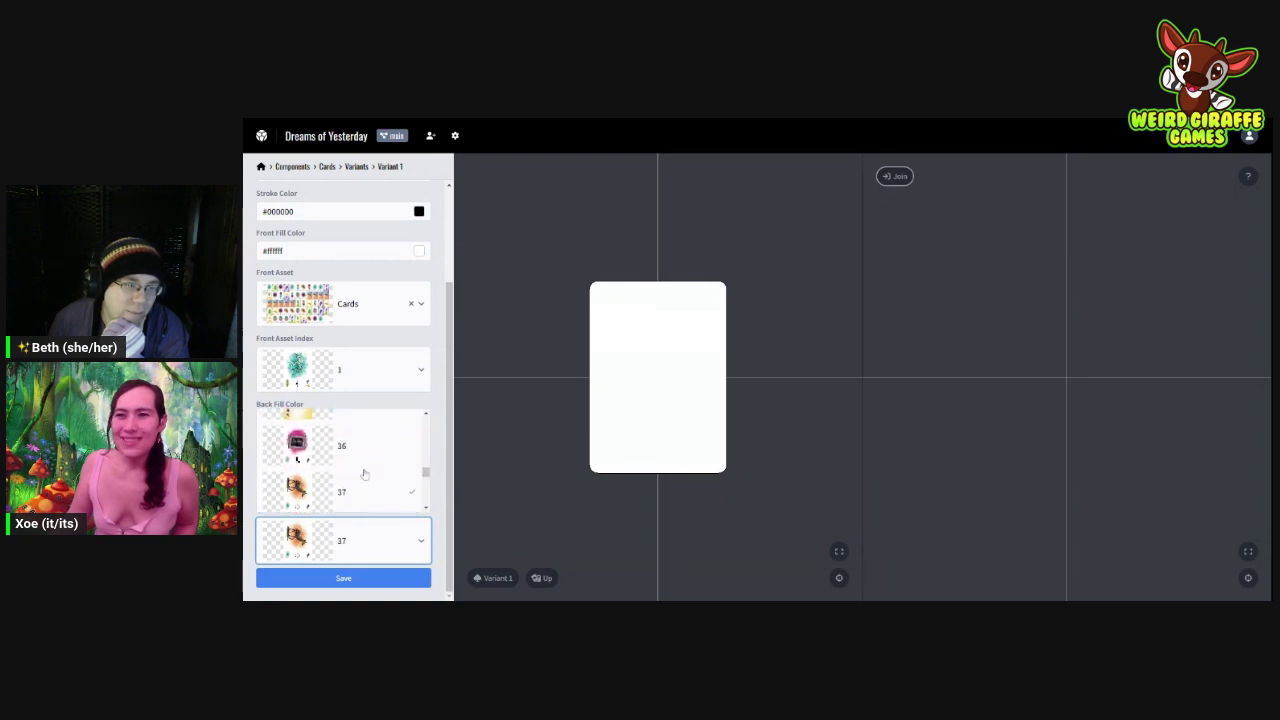
scroll(365, 475, "down", 3)
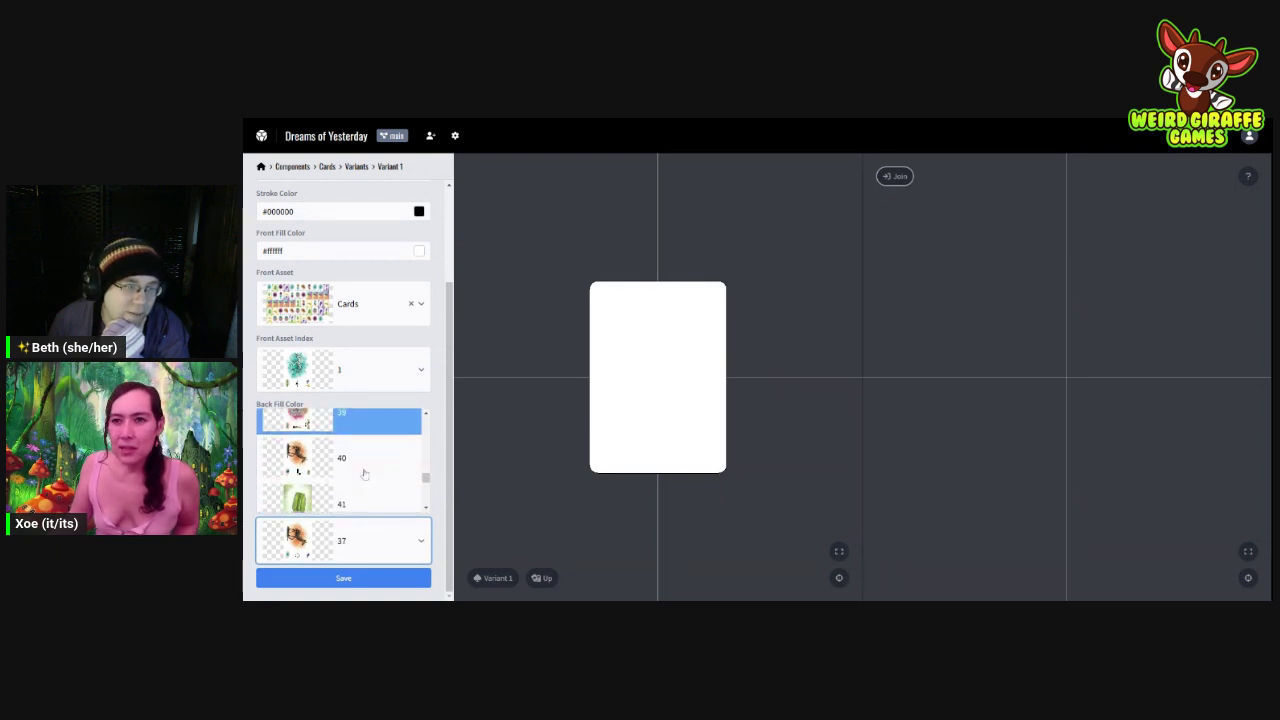
scroll(365, 475, "down", 2)
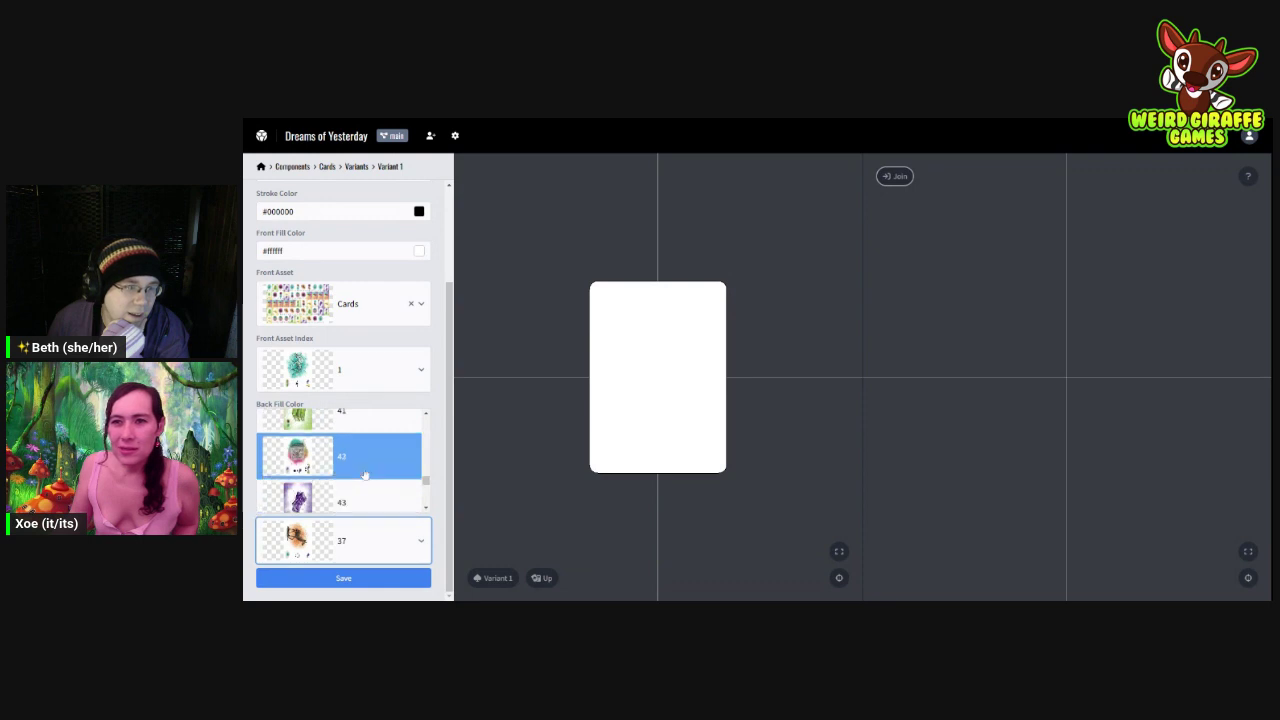
scroll(365, 475, "down", 4)
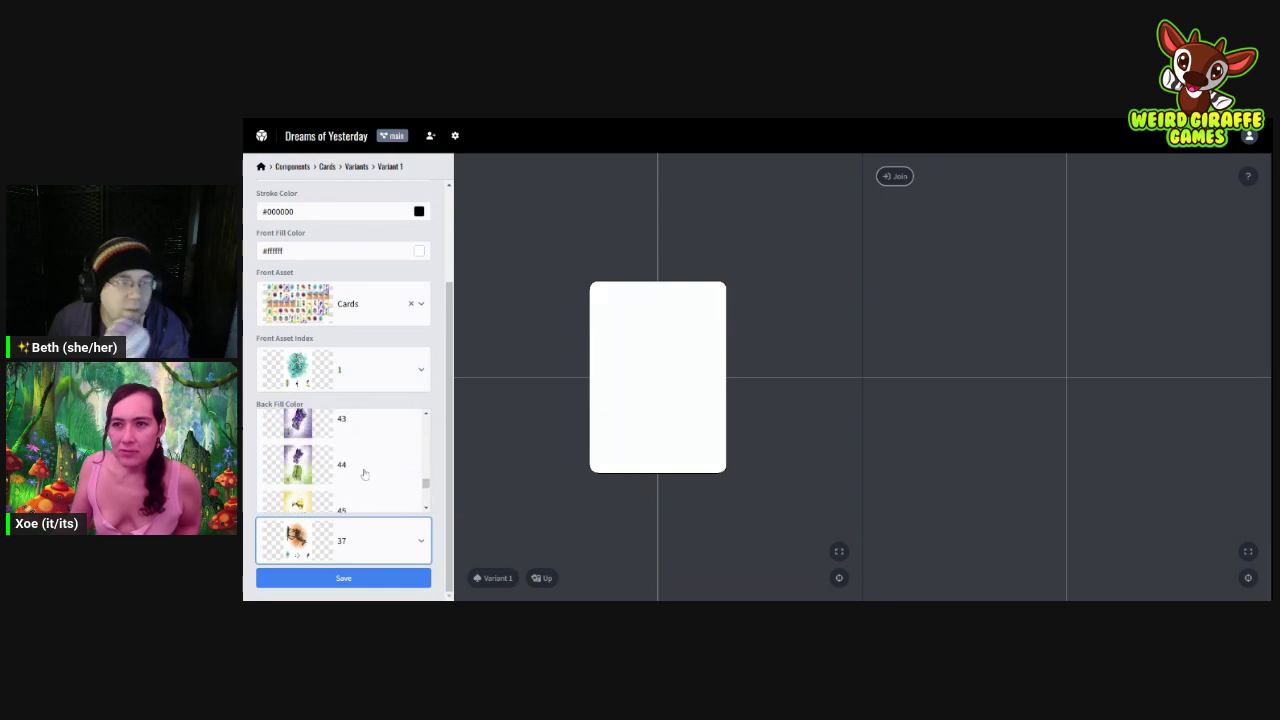
scroll(365, 475, "up", 1)
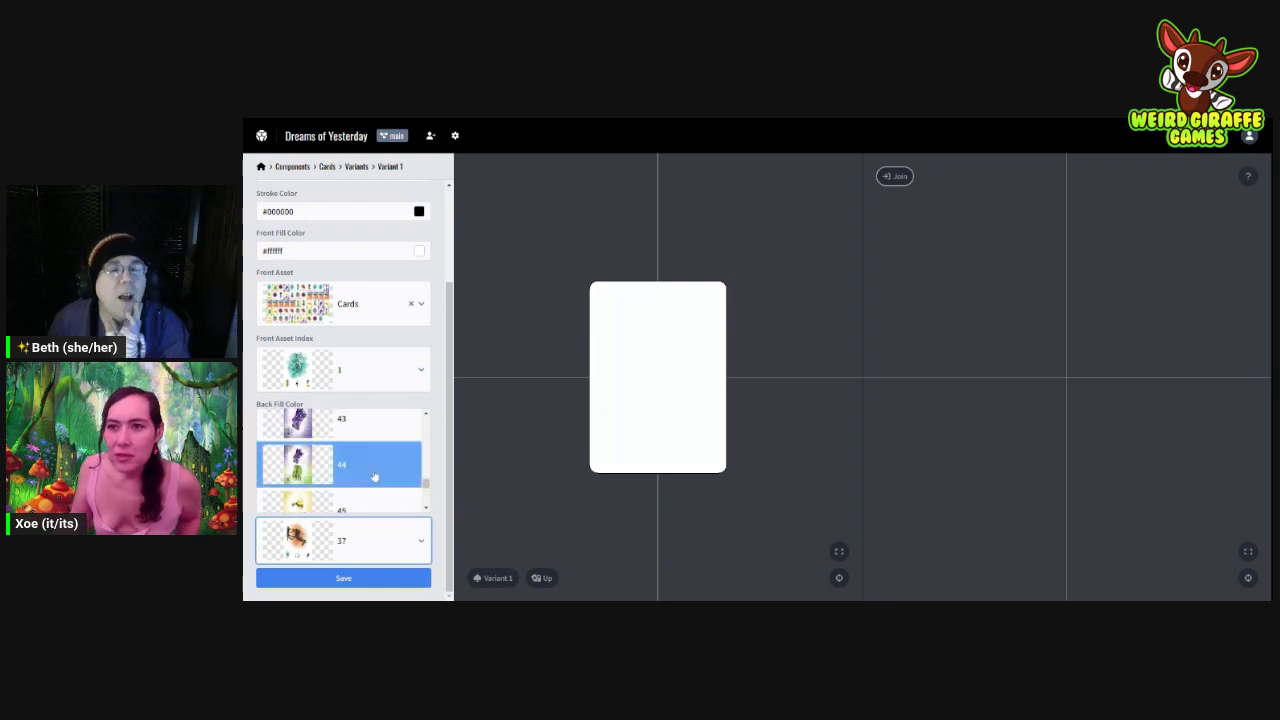
scroll(374, 477, "up", 2)
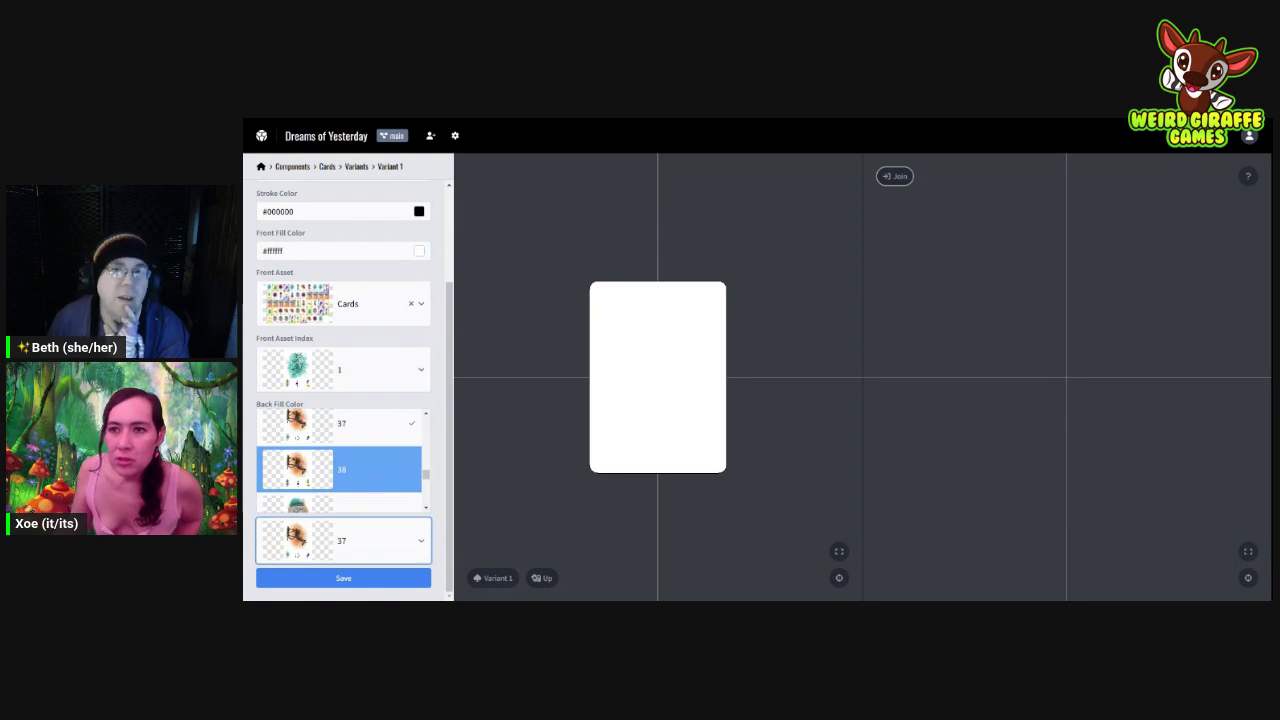
scroll(374, 477, "up", 4)
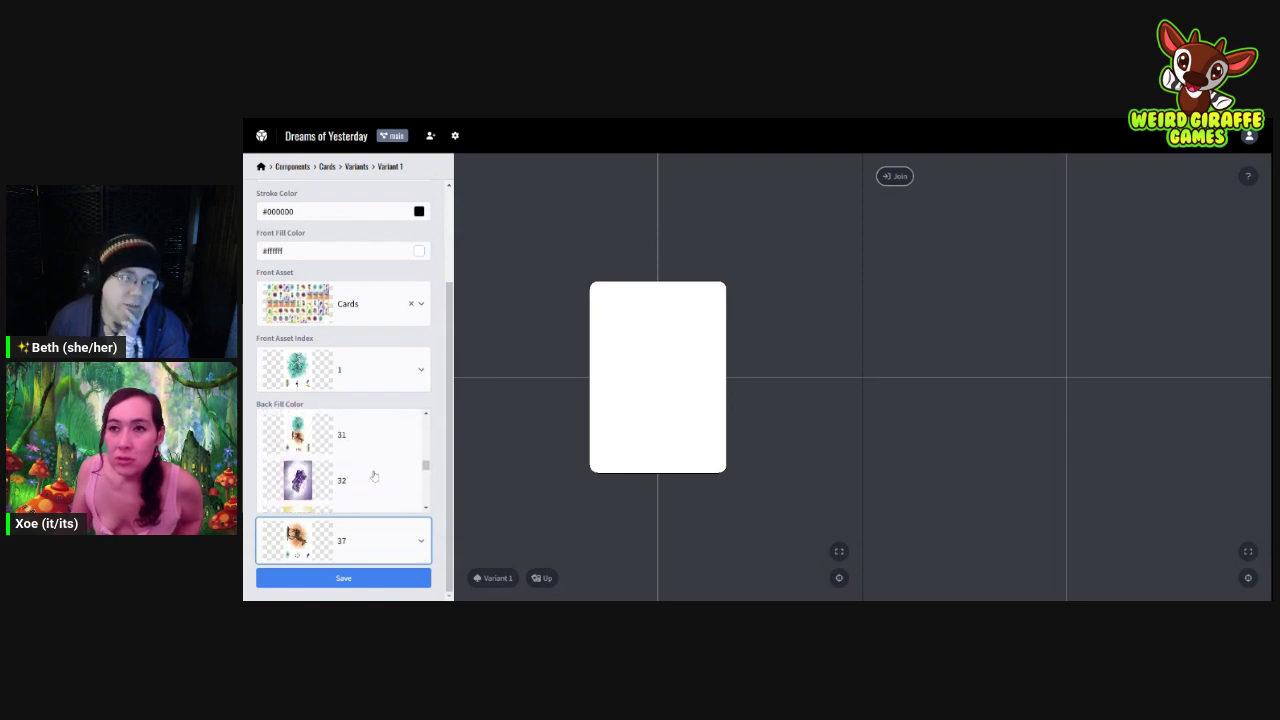
scroll(374, 477, "up", 4)
left_click(372, 475)
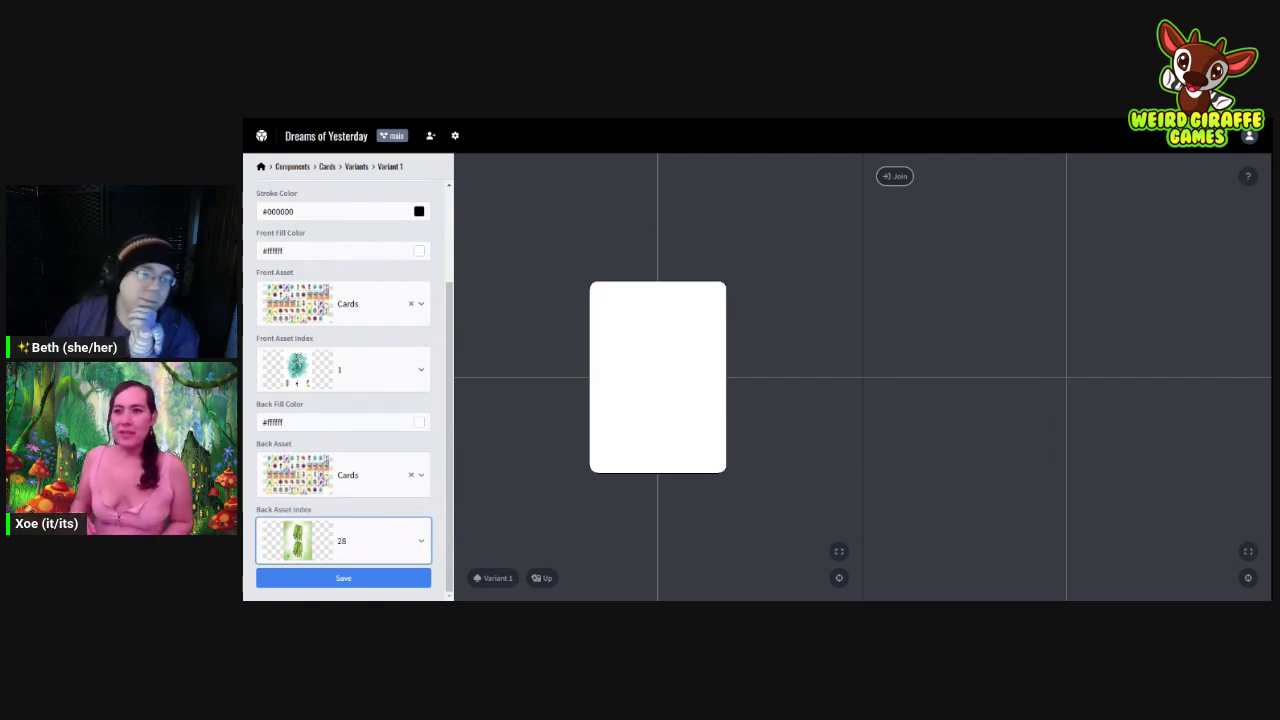
left_click(343, 580)
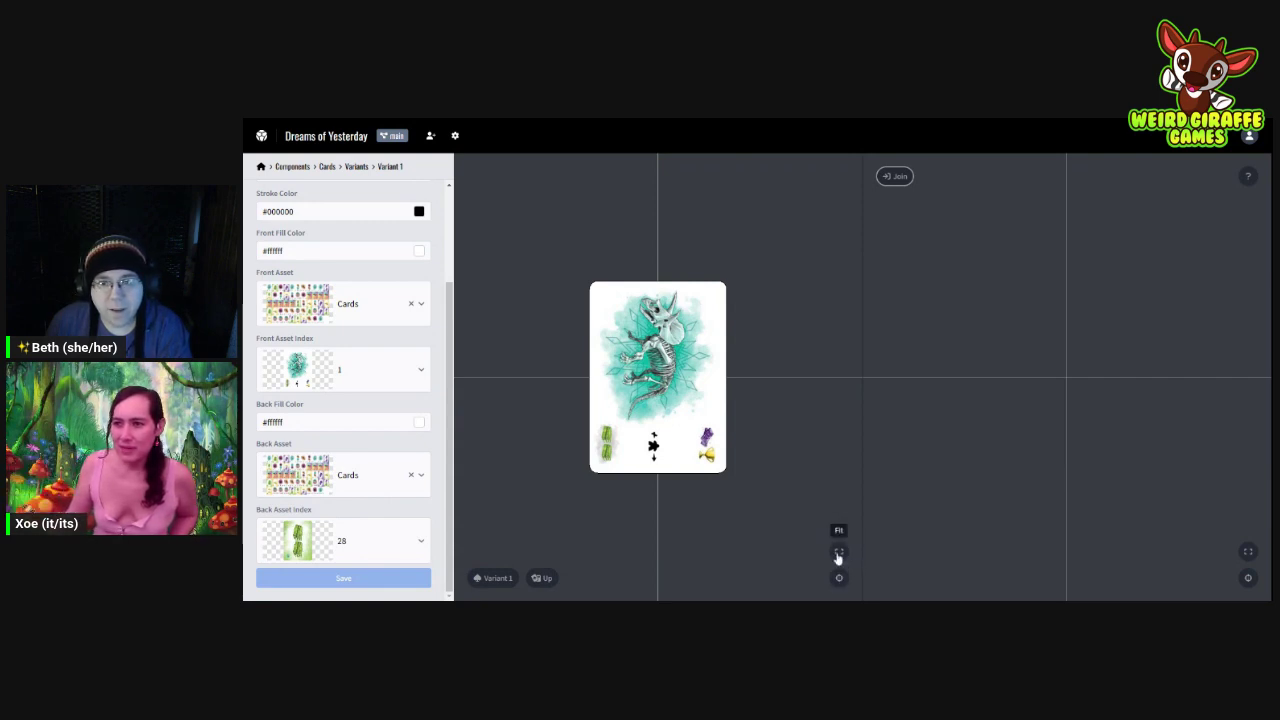
Step: Preview both faces of Variant 1 by switching the card repeatedly between Up and Down, ending on Down
left_click(541, 580)
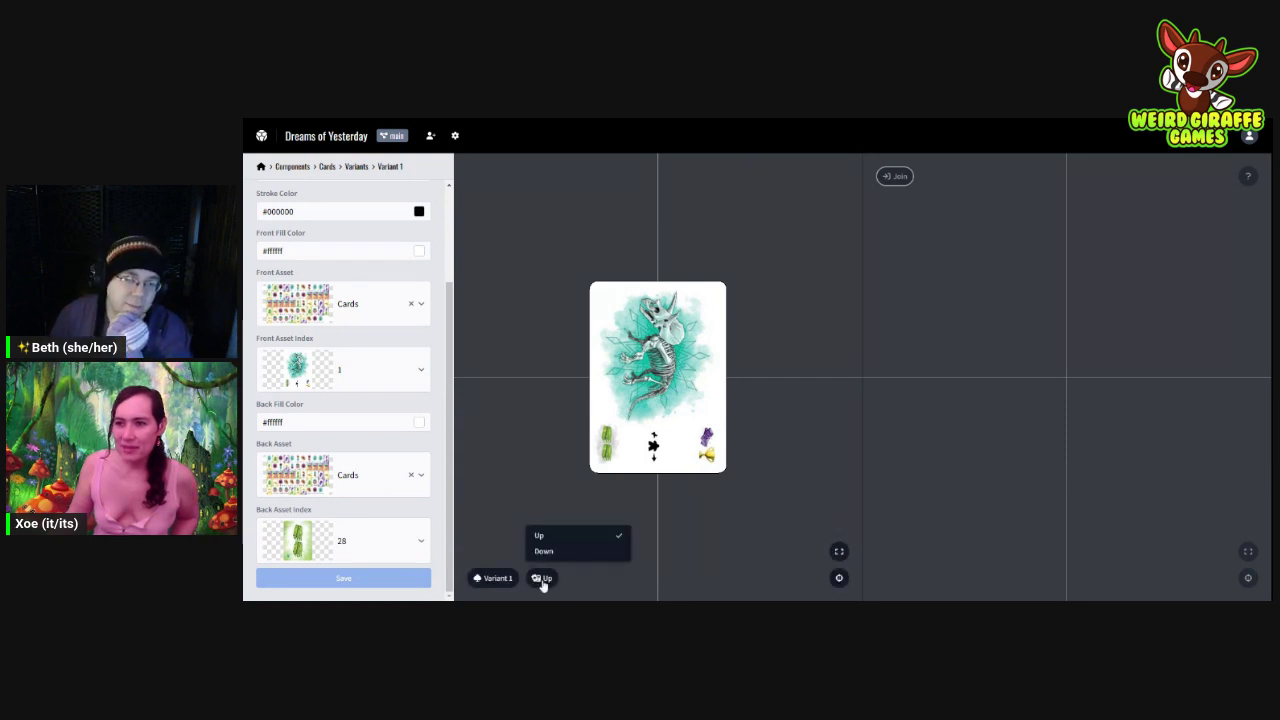
left_click(548, 551)
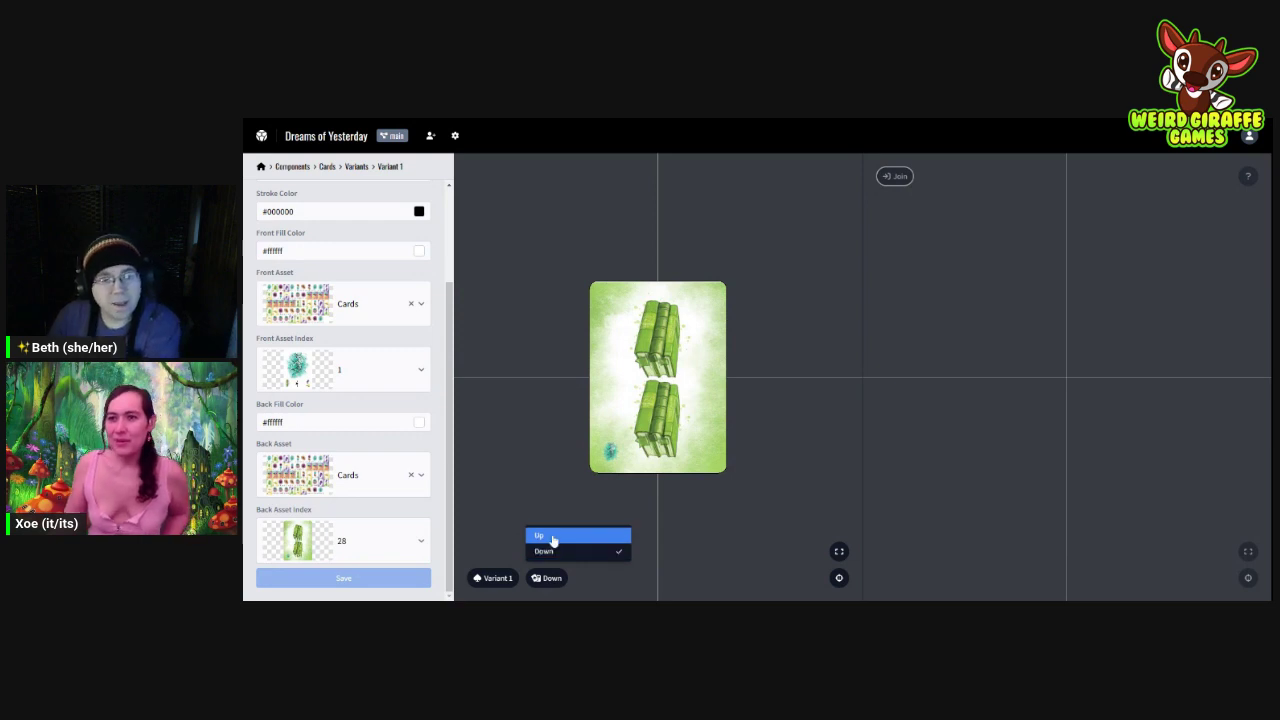
left_click(549, 535)
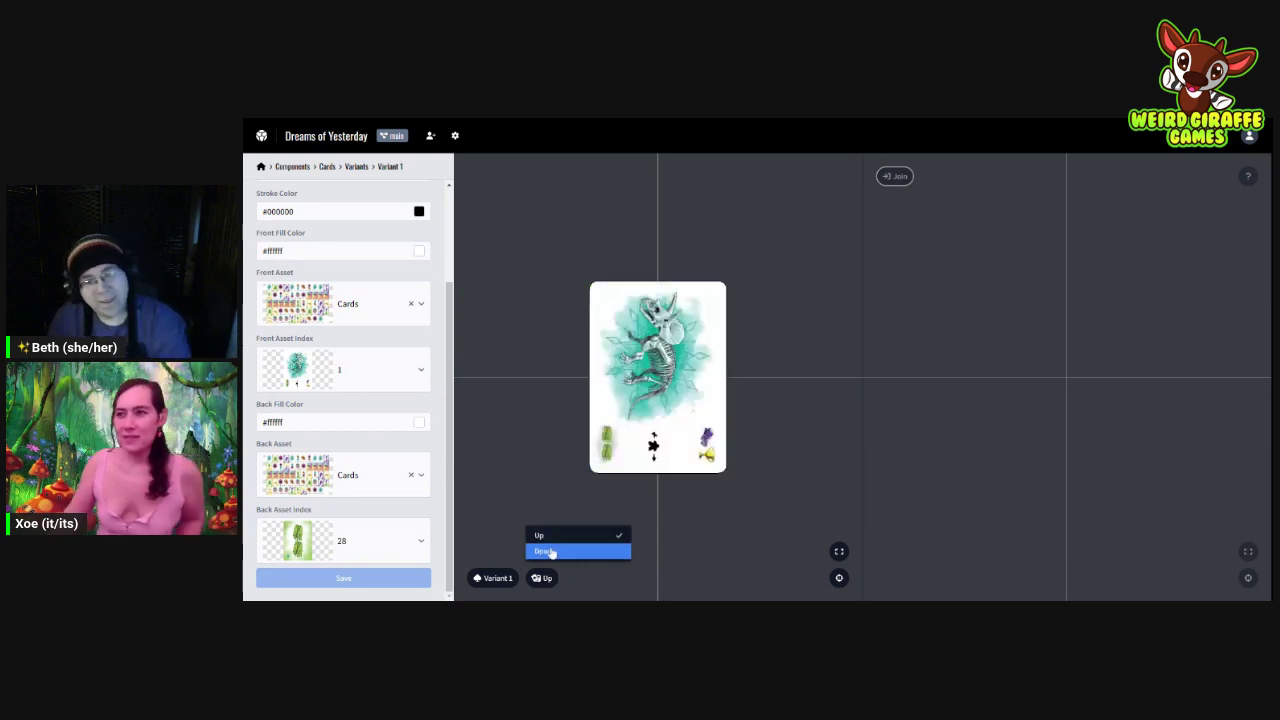
left_click(548, 552)
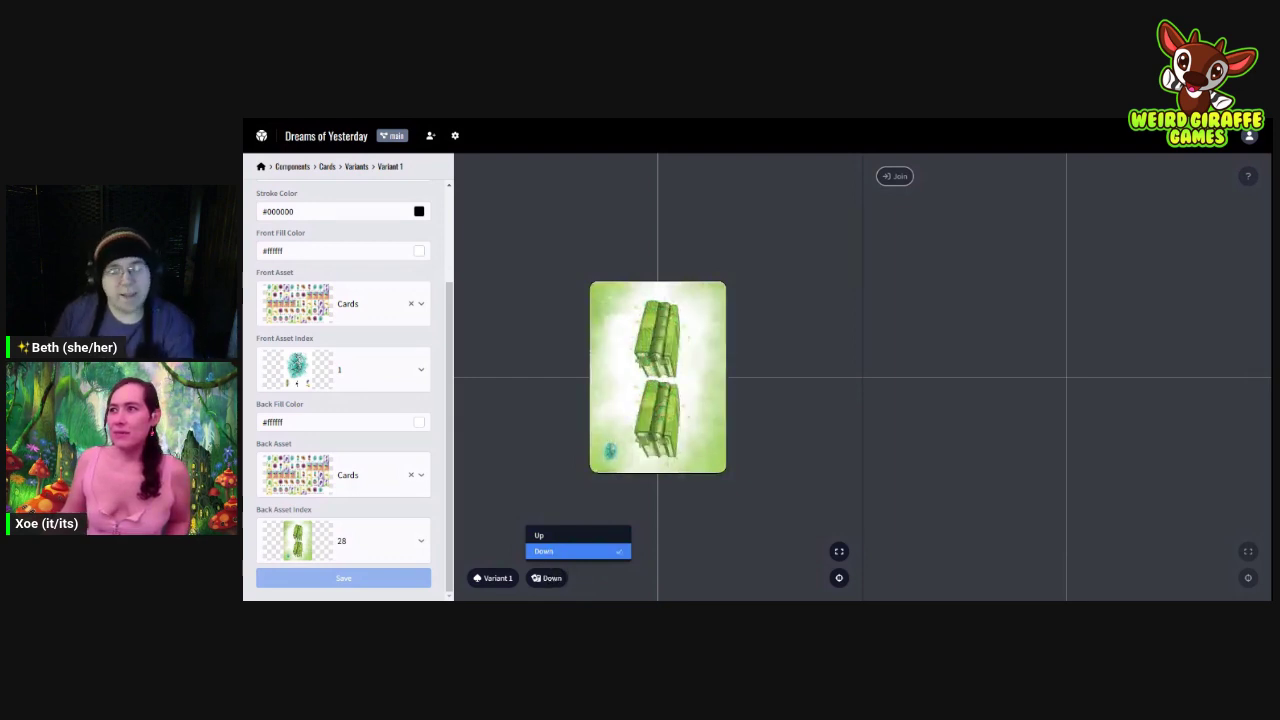
left_click(554, 538)
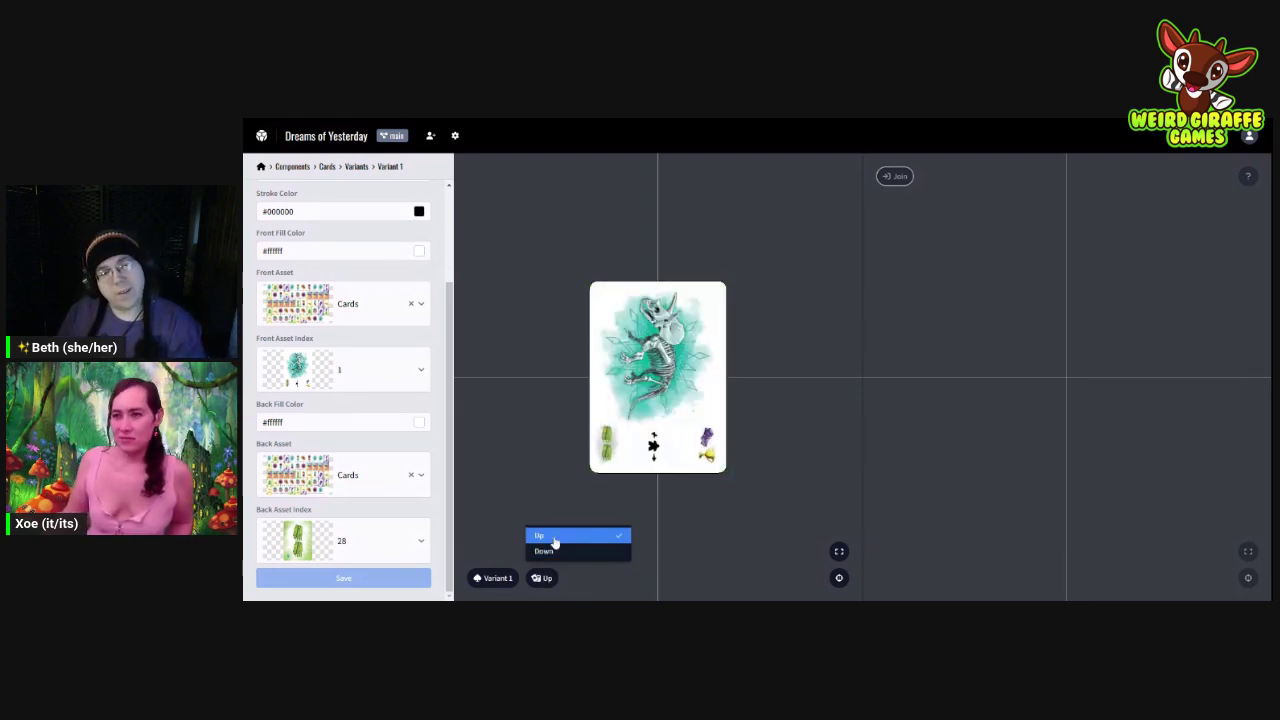
left_click(551, 552)
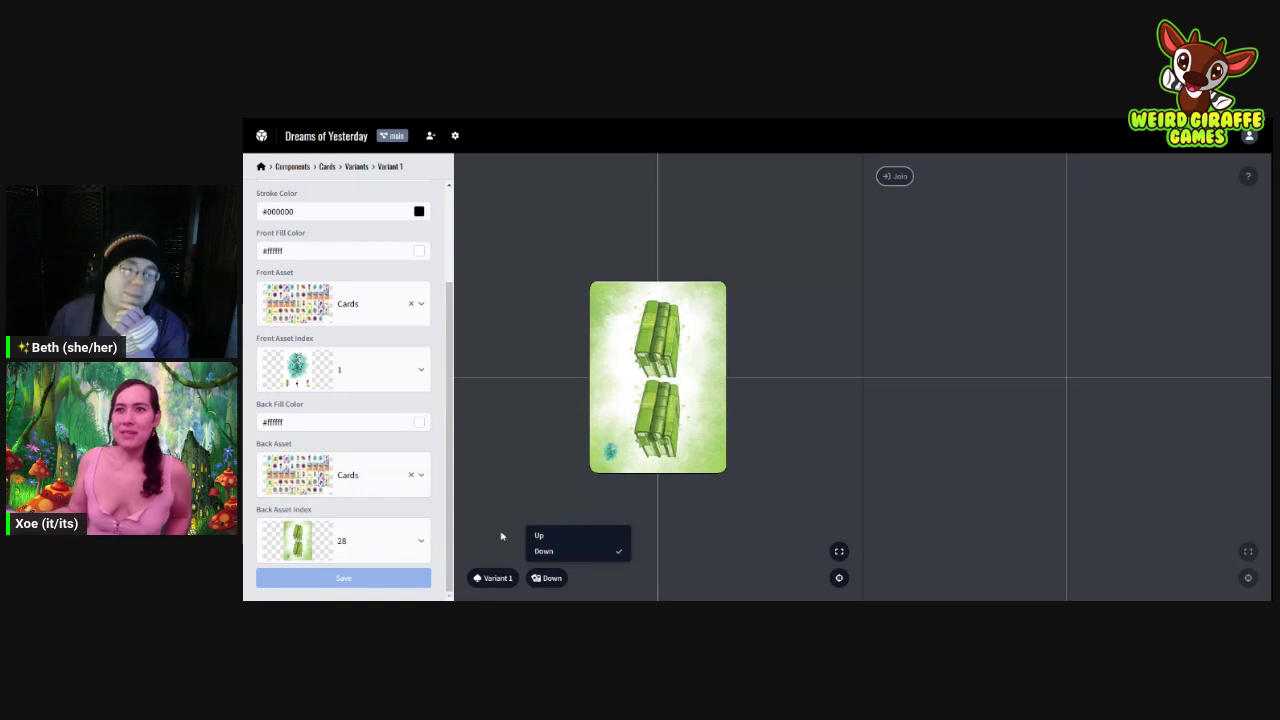
left_click(447, 525)
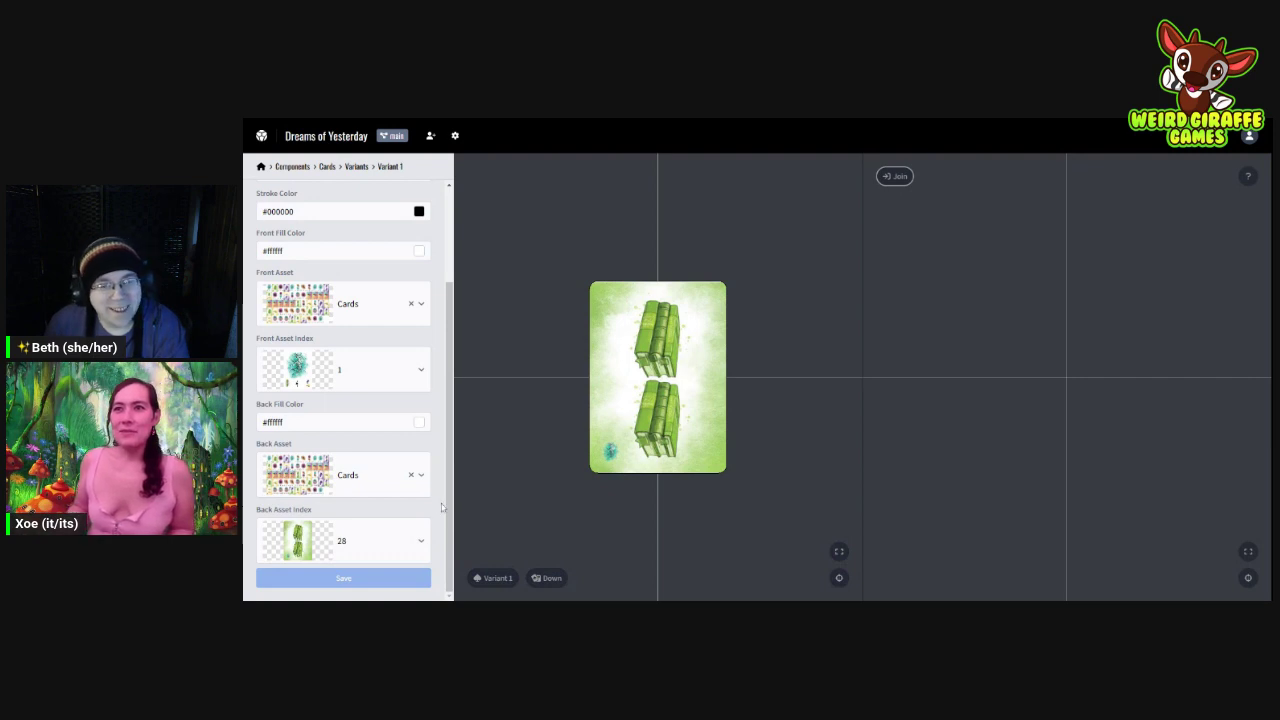
scroll(440, 515, "up", 1)
scroll(440, 515, "up", 3)
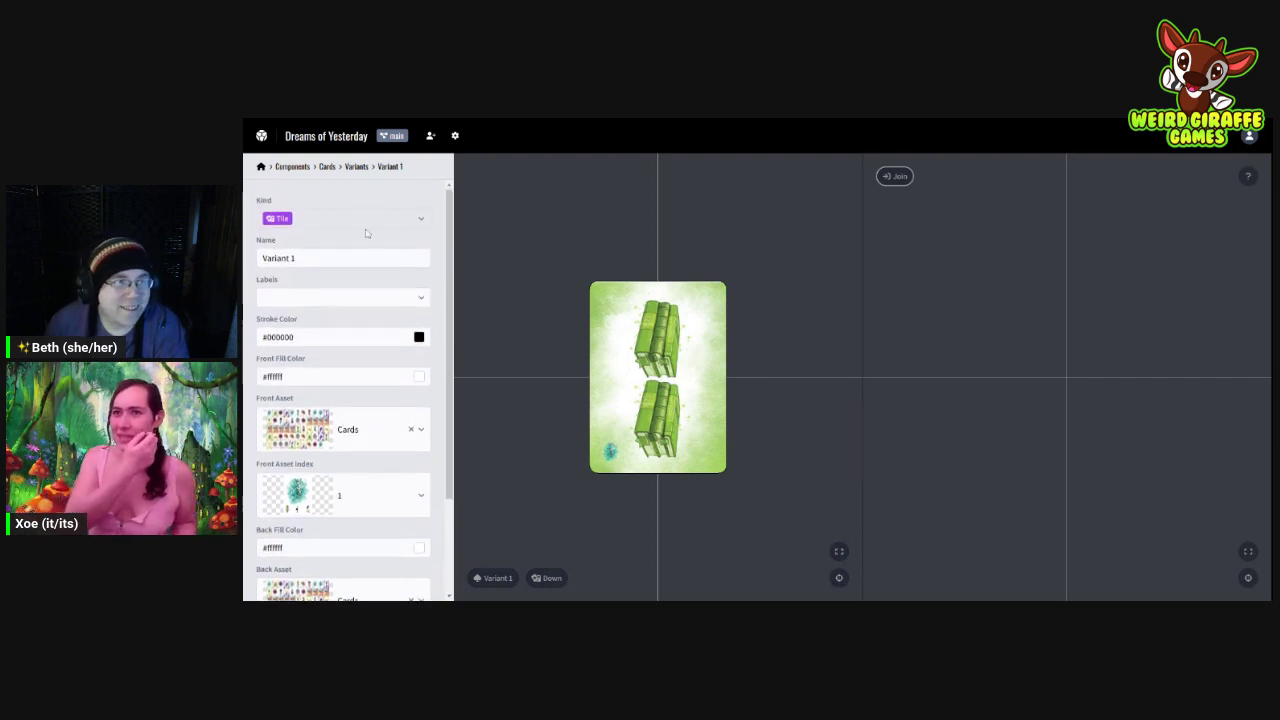
Step: Return to the Cards variants list and clone Variant 1 with a count of 26
left_click(356, 167)
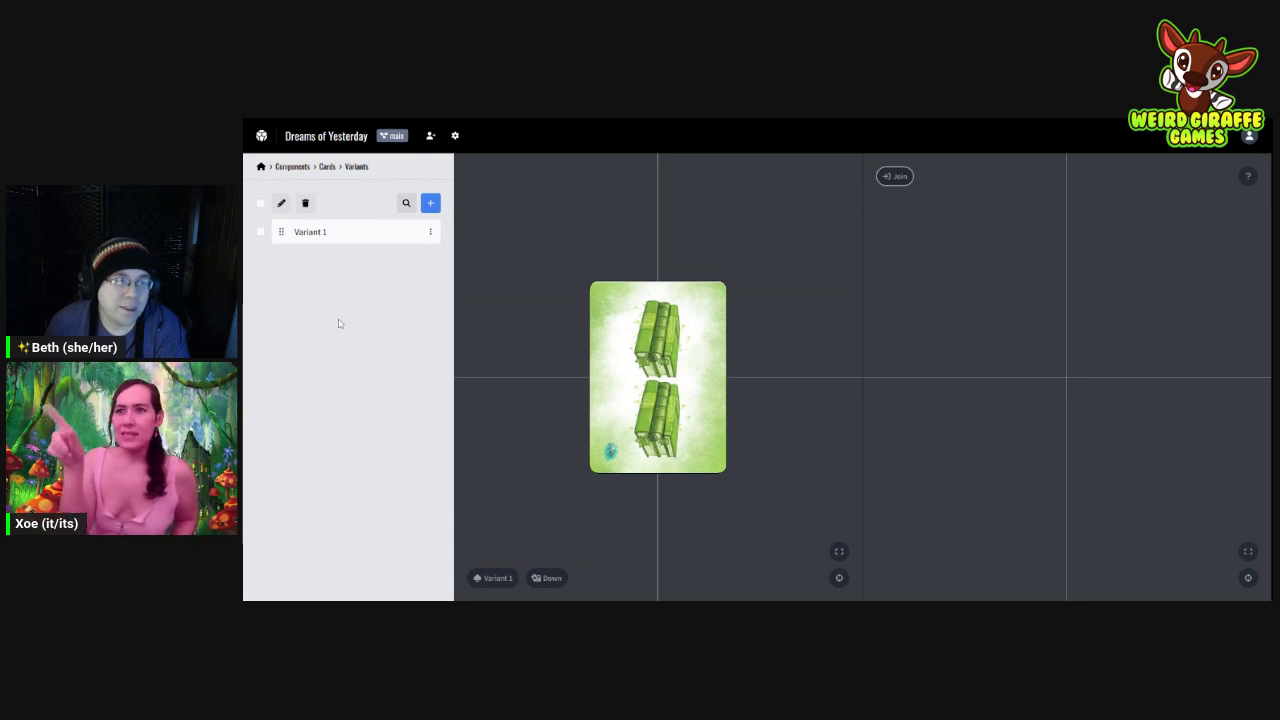
left_click(431, 233)
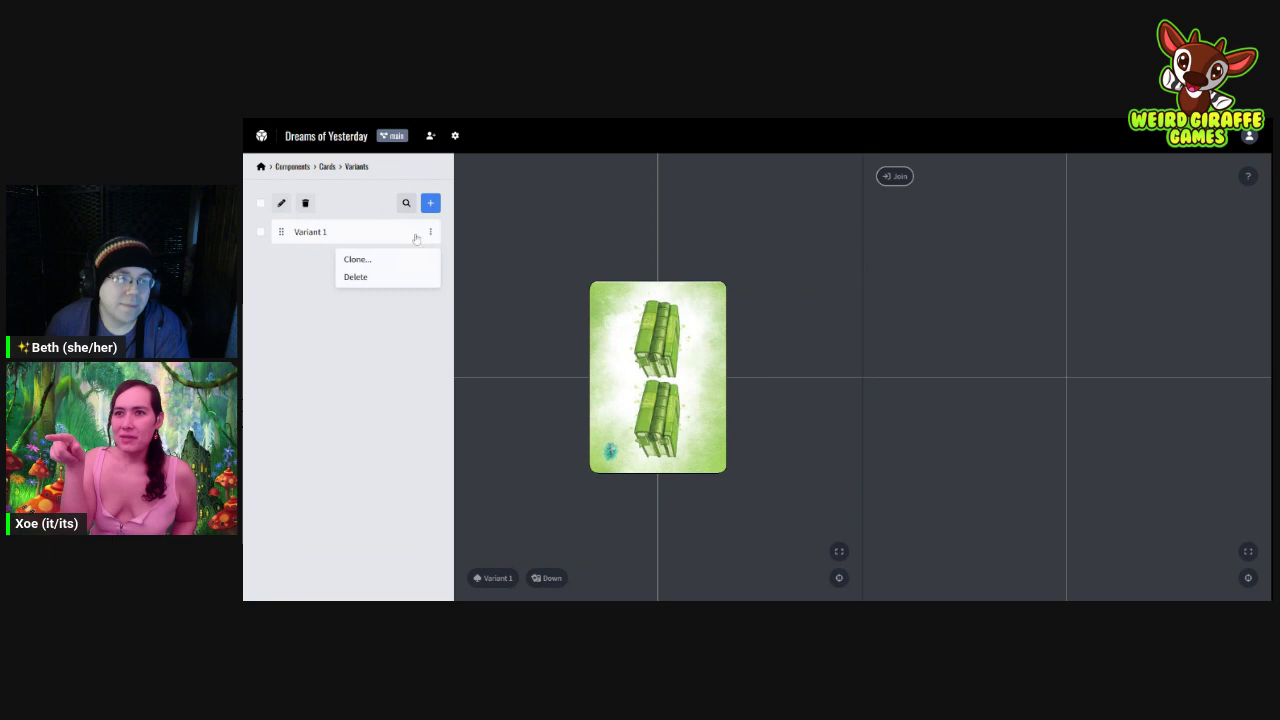
left_click(394, 260)
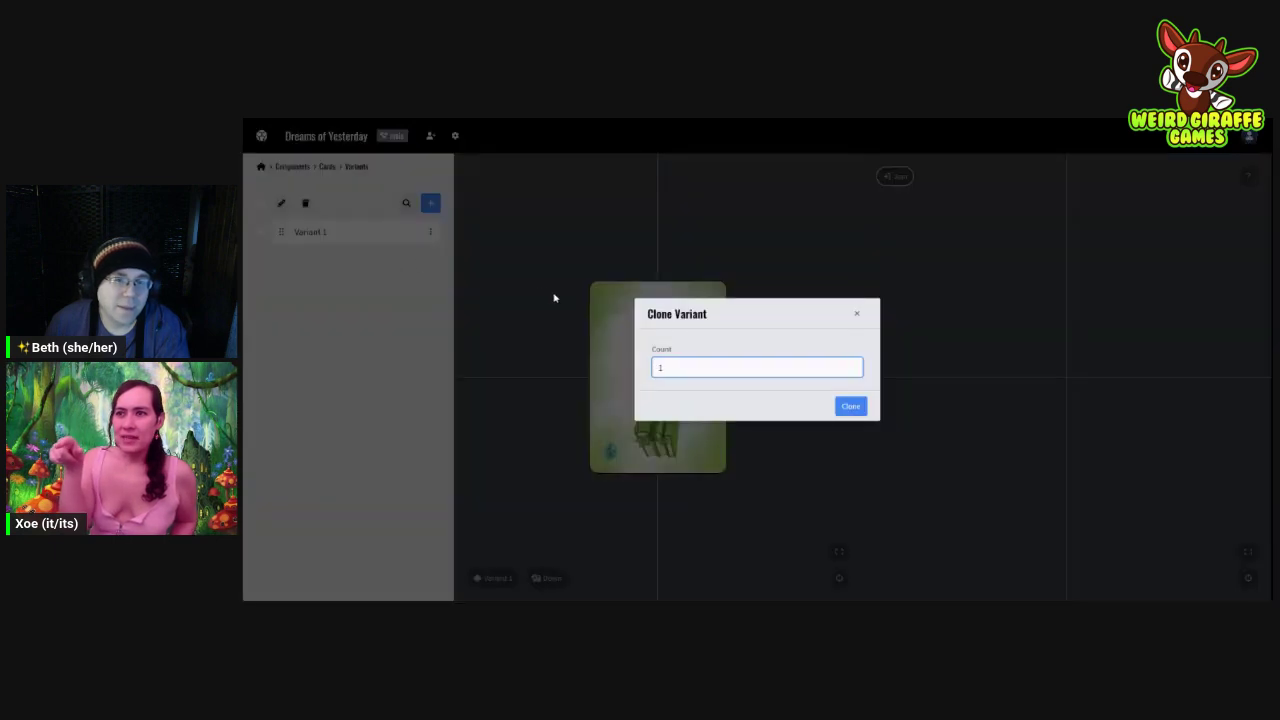
key("BackSpace")
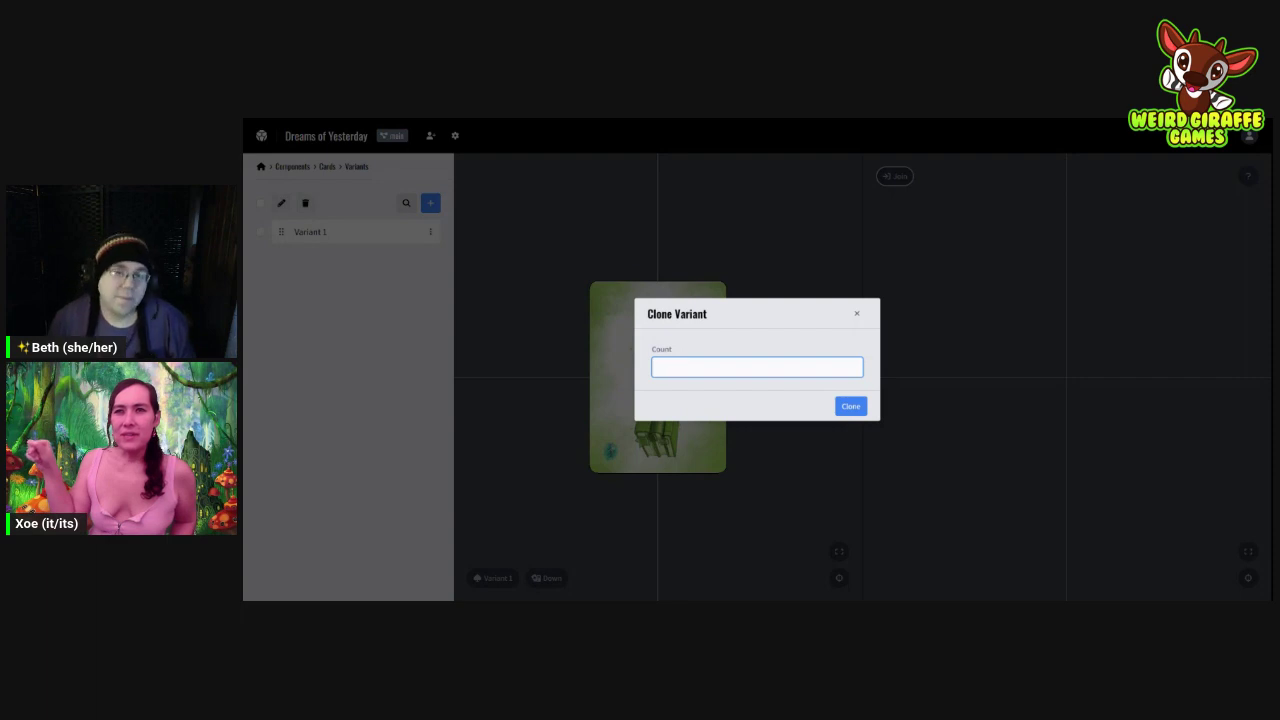
type("26")
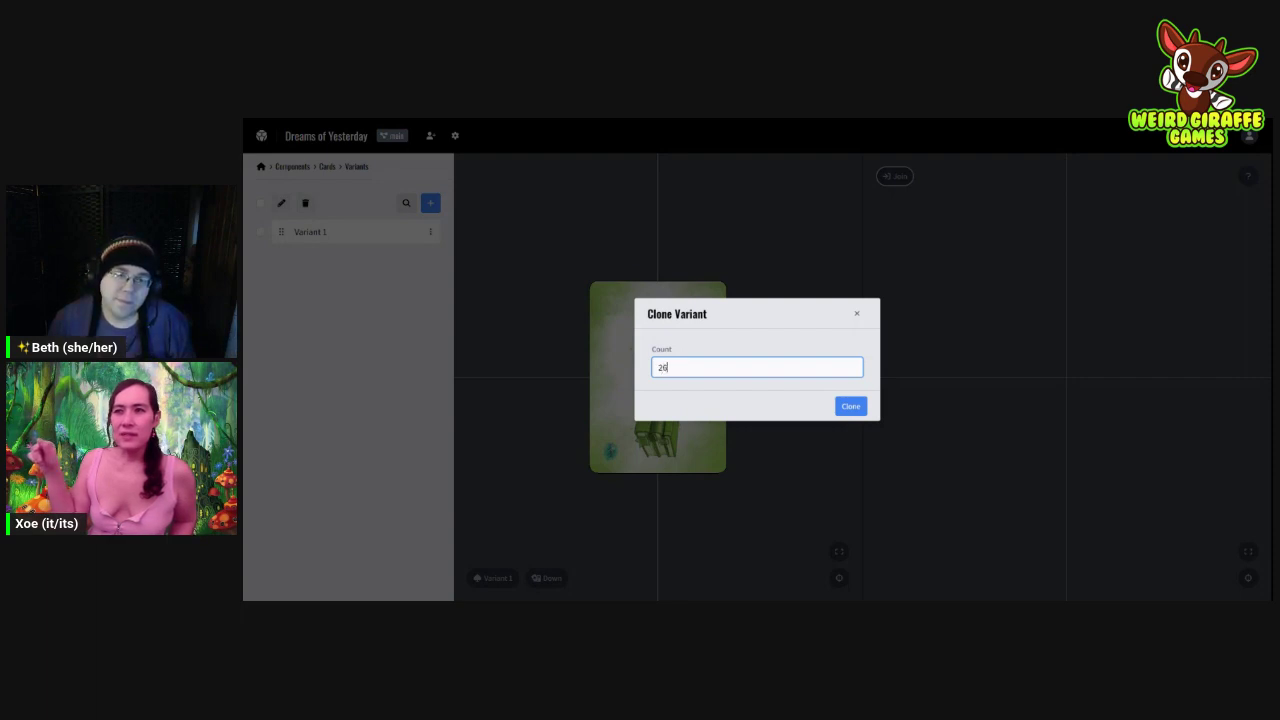
left_click(849, 406)
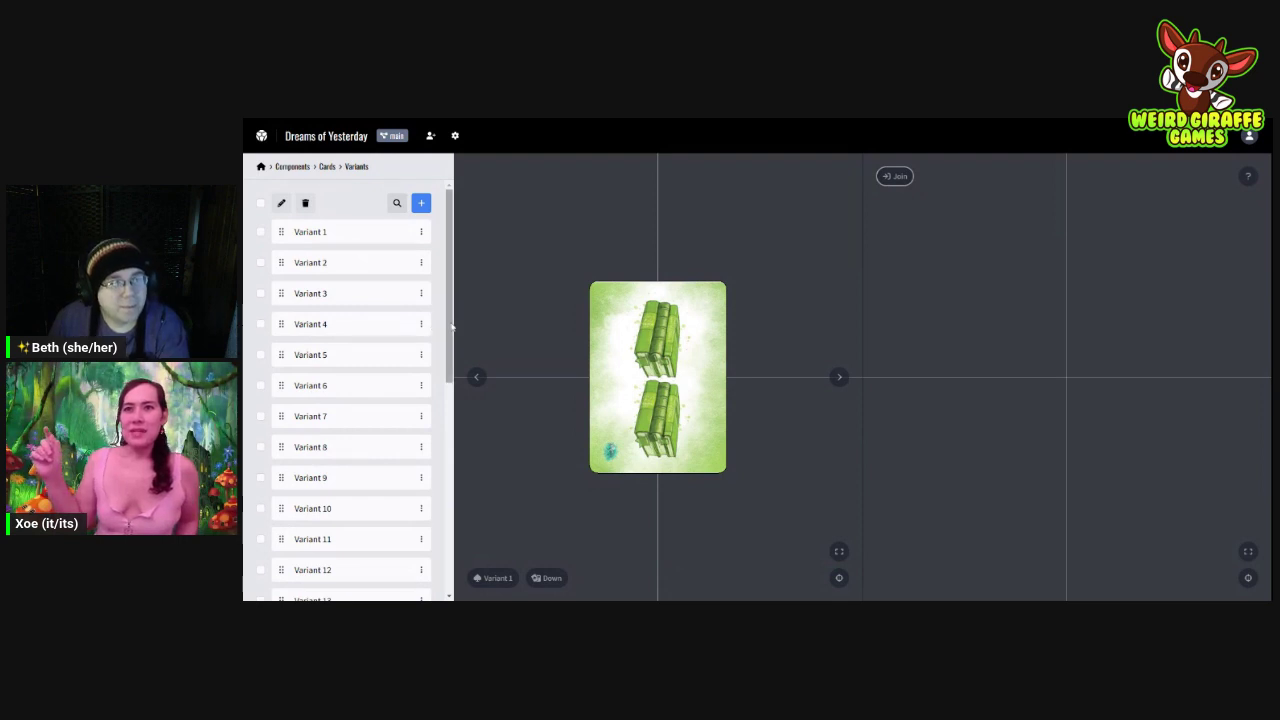
Step: Select all variants of the Cards component and open them for bulk updating
left_click(260, 263)
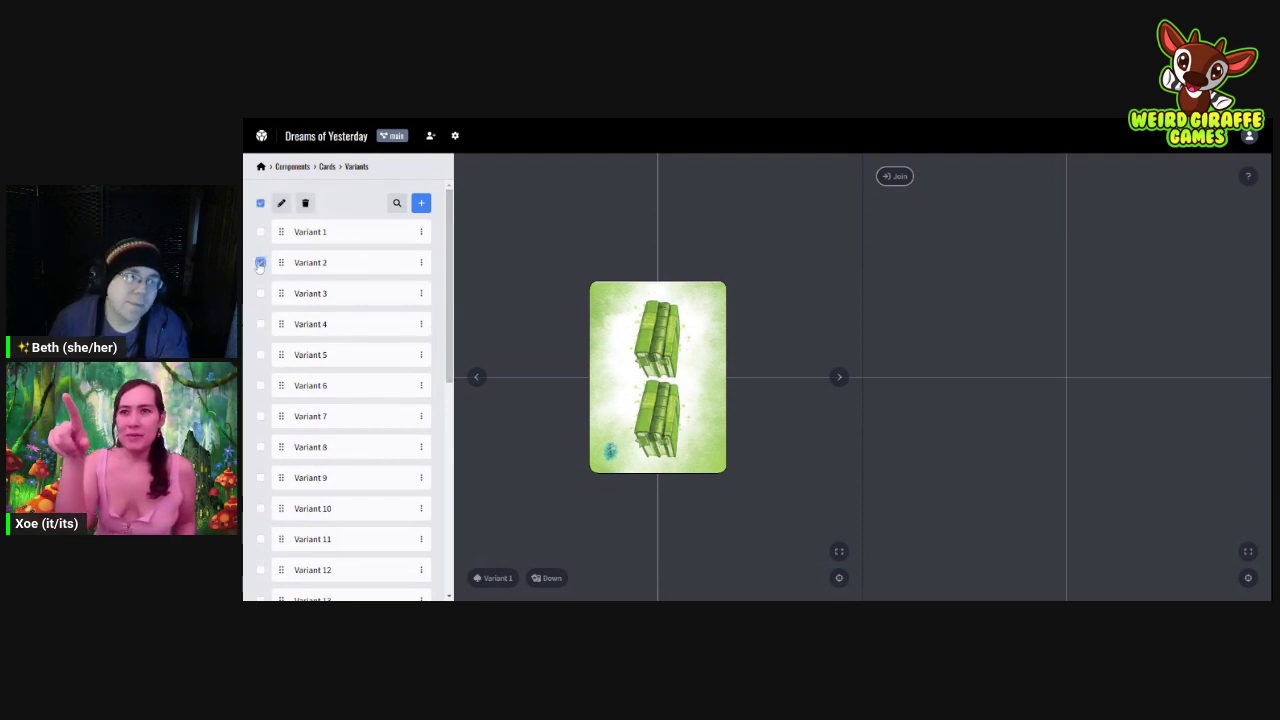
left_click(260, 263)
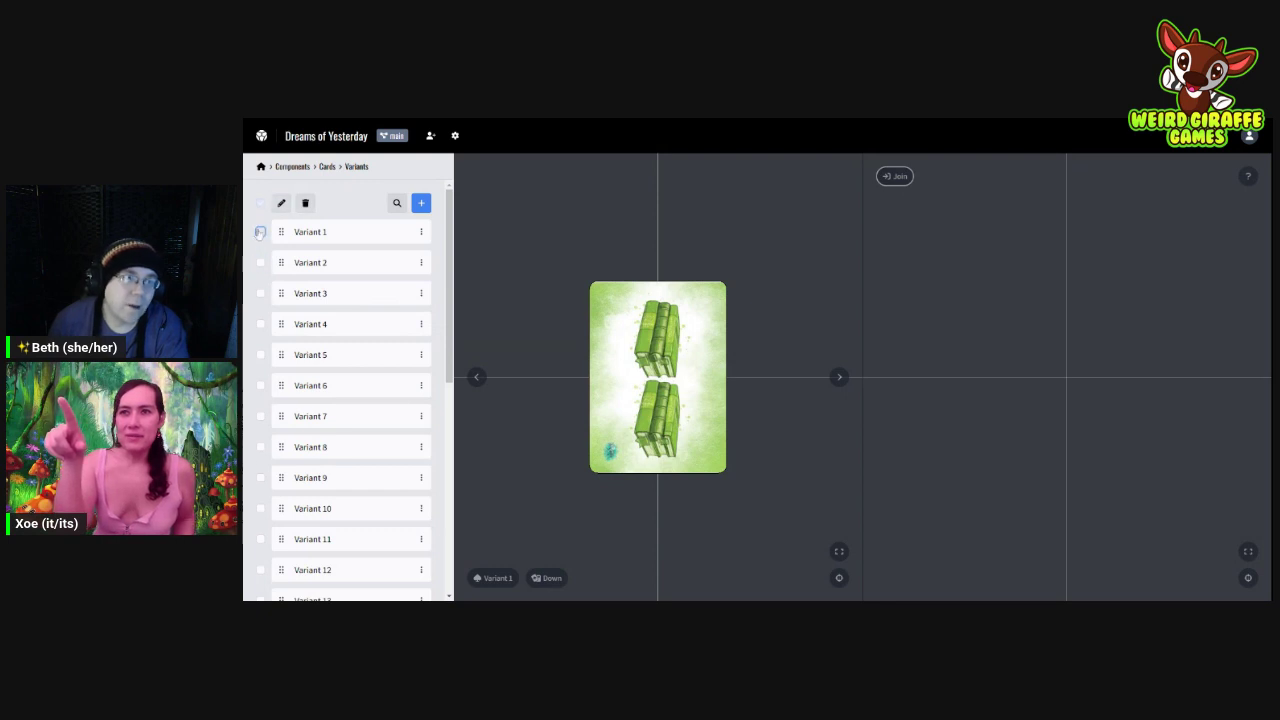
left_click(261, 203)
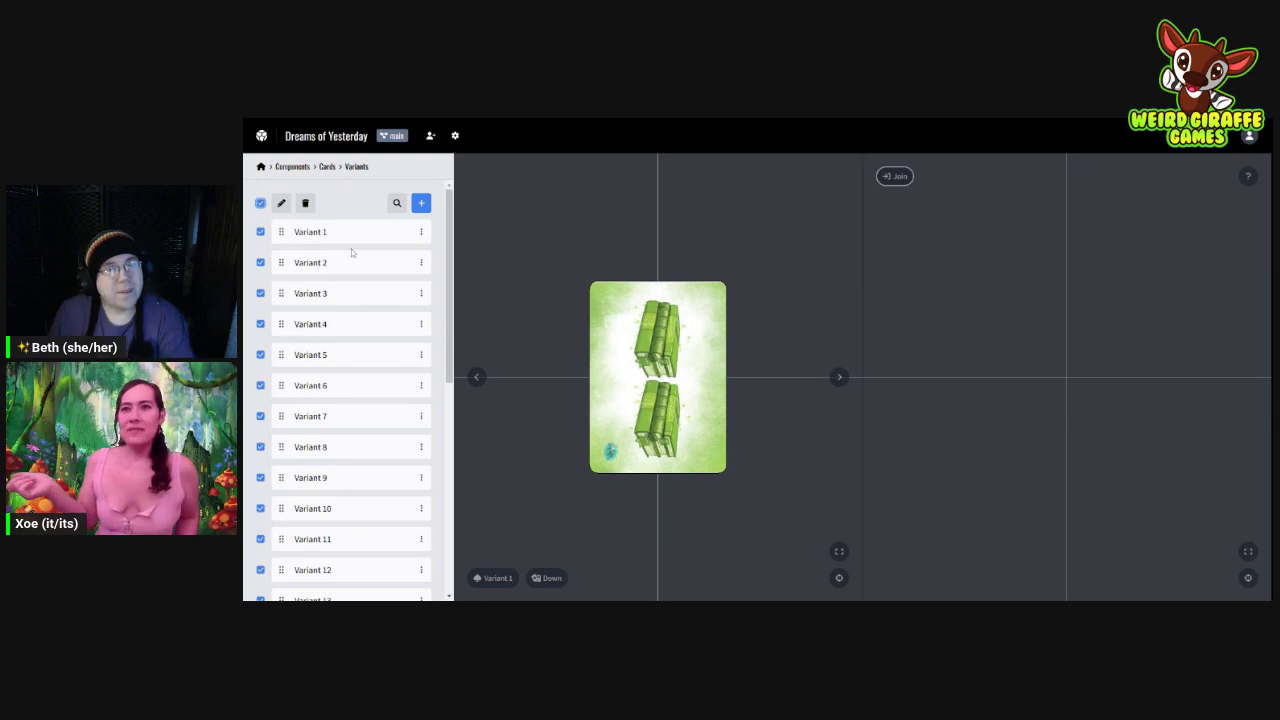
left_click(281, 204)
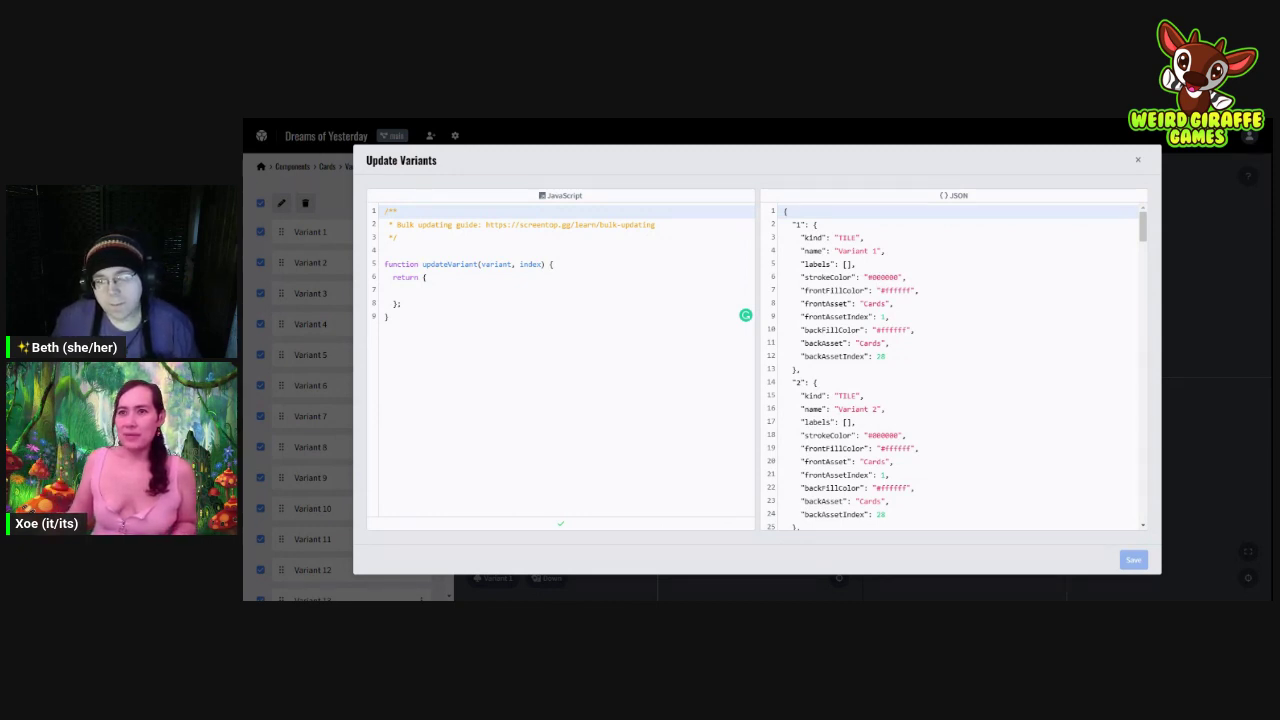
Step: In updateVariant's return object, add frontAssetIndex:index and check the resulting JSON for the first few variants
left_click(400, 290)
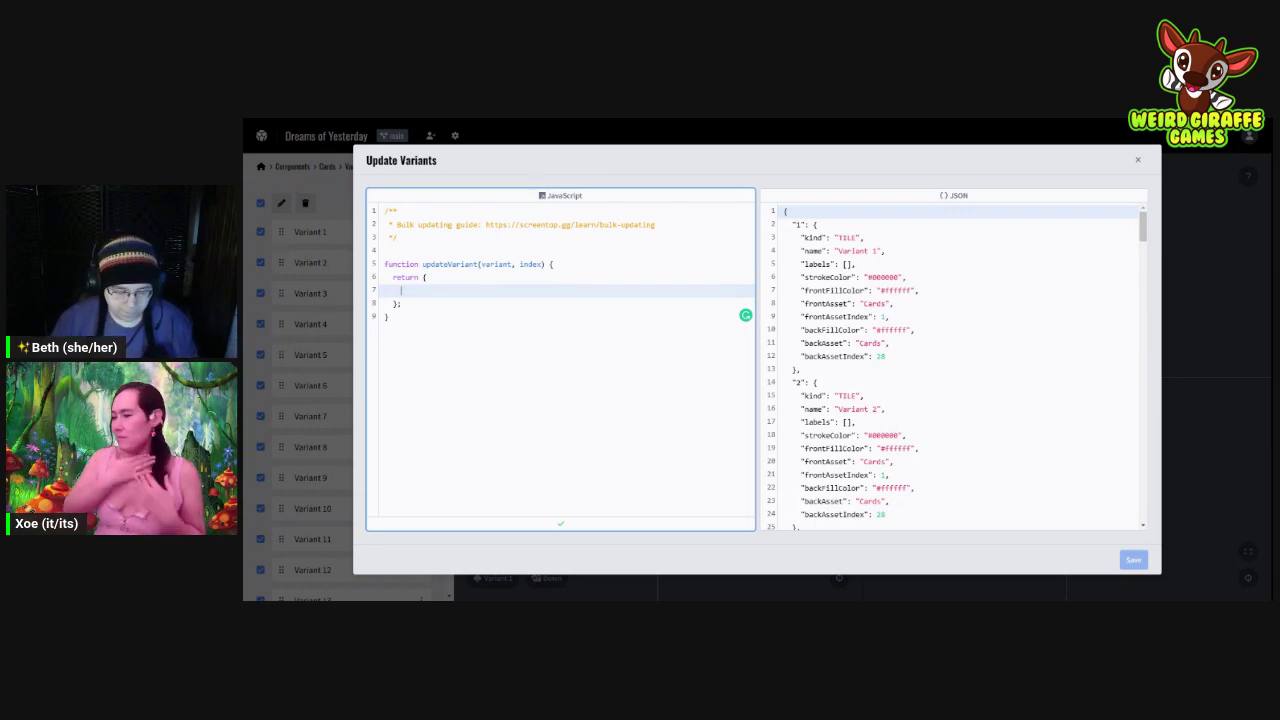
type("fr")
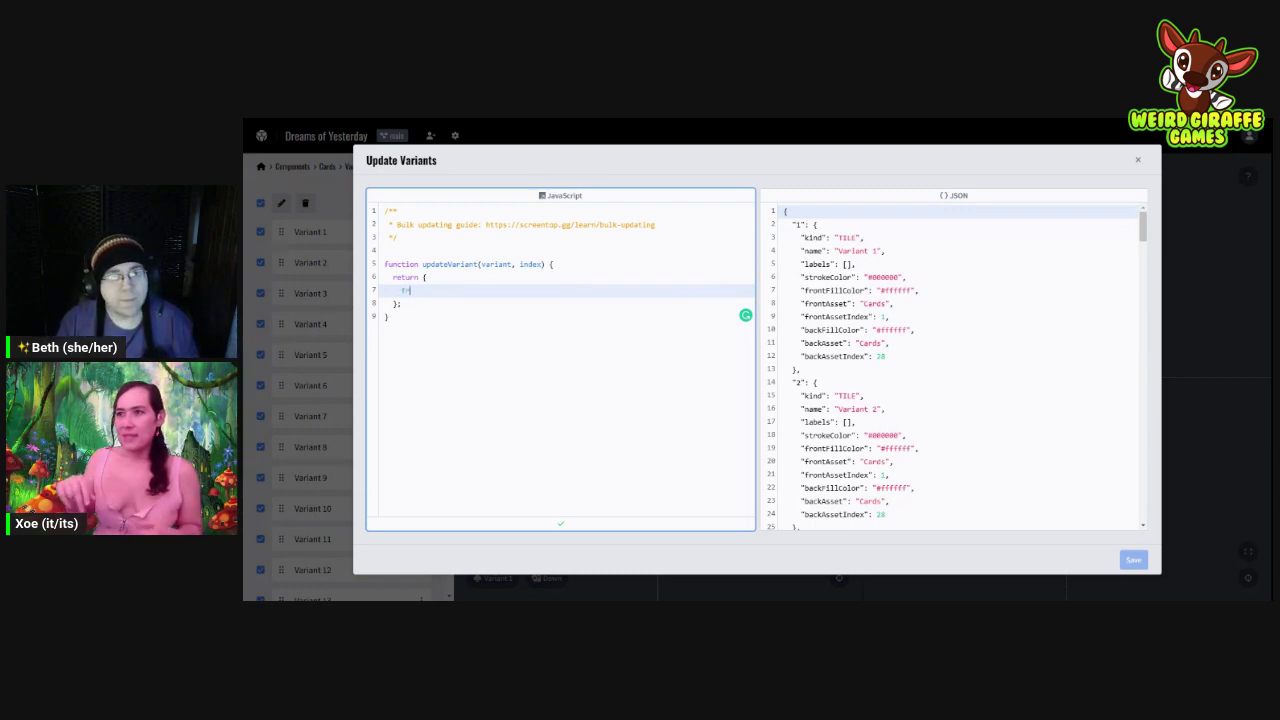
type("ontAssetIndex")
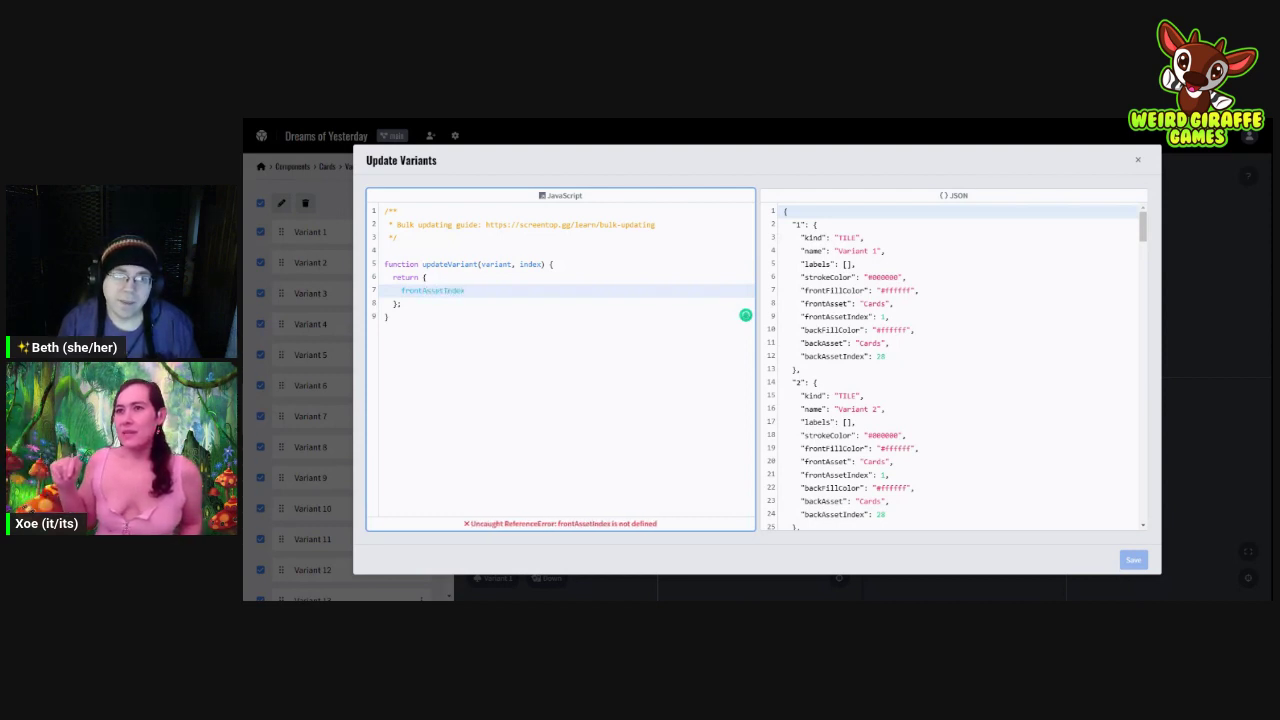
type(";")
type(":")
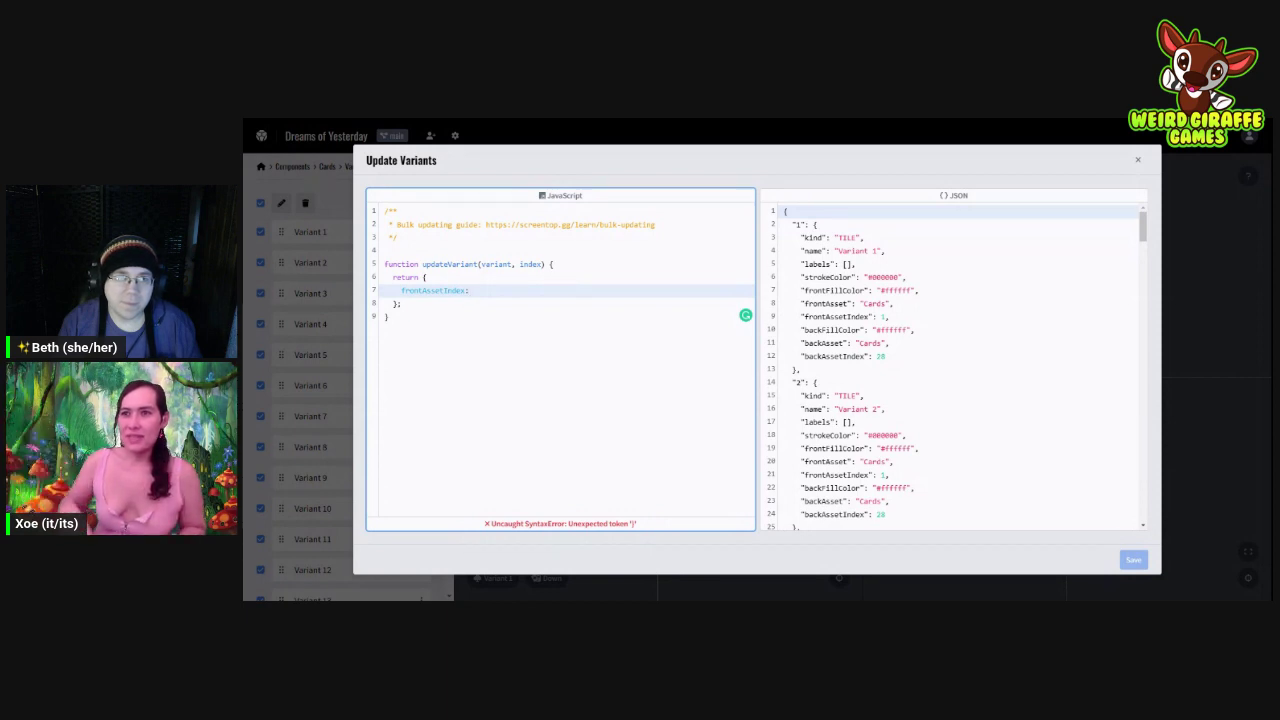
type("index")
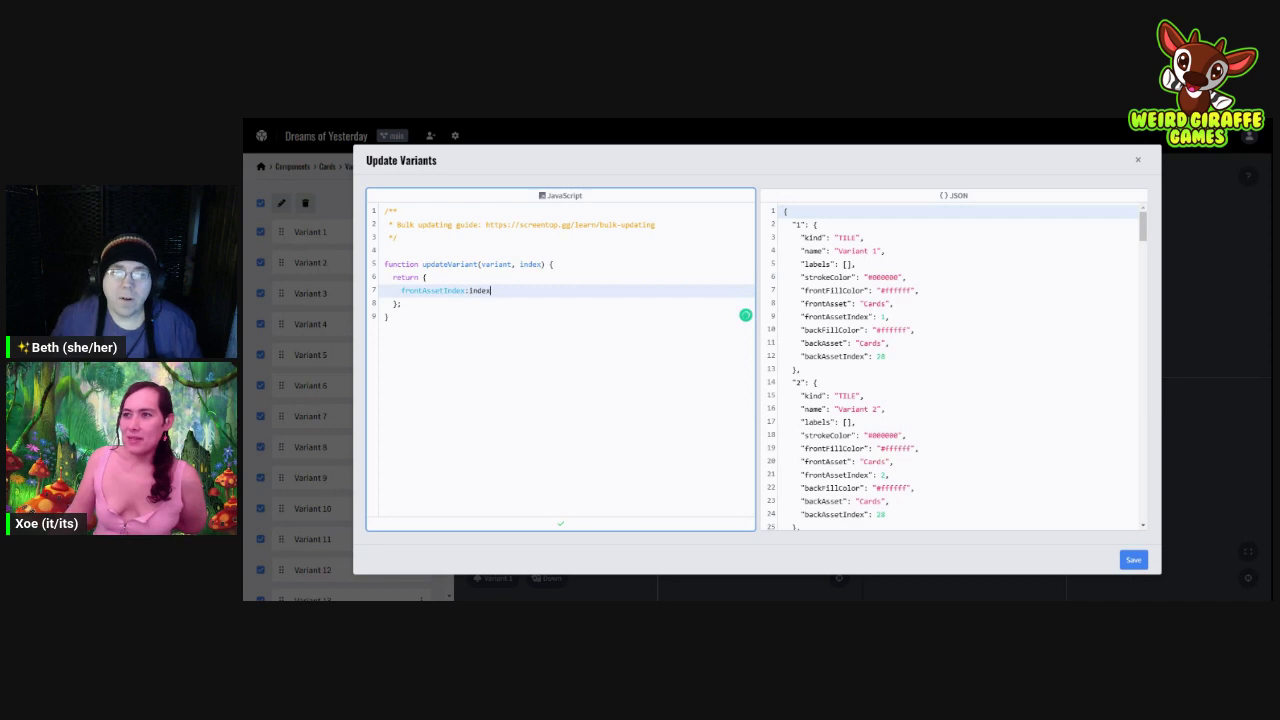
scroll(955, 365, "down", 3)
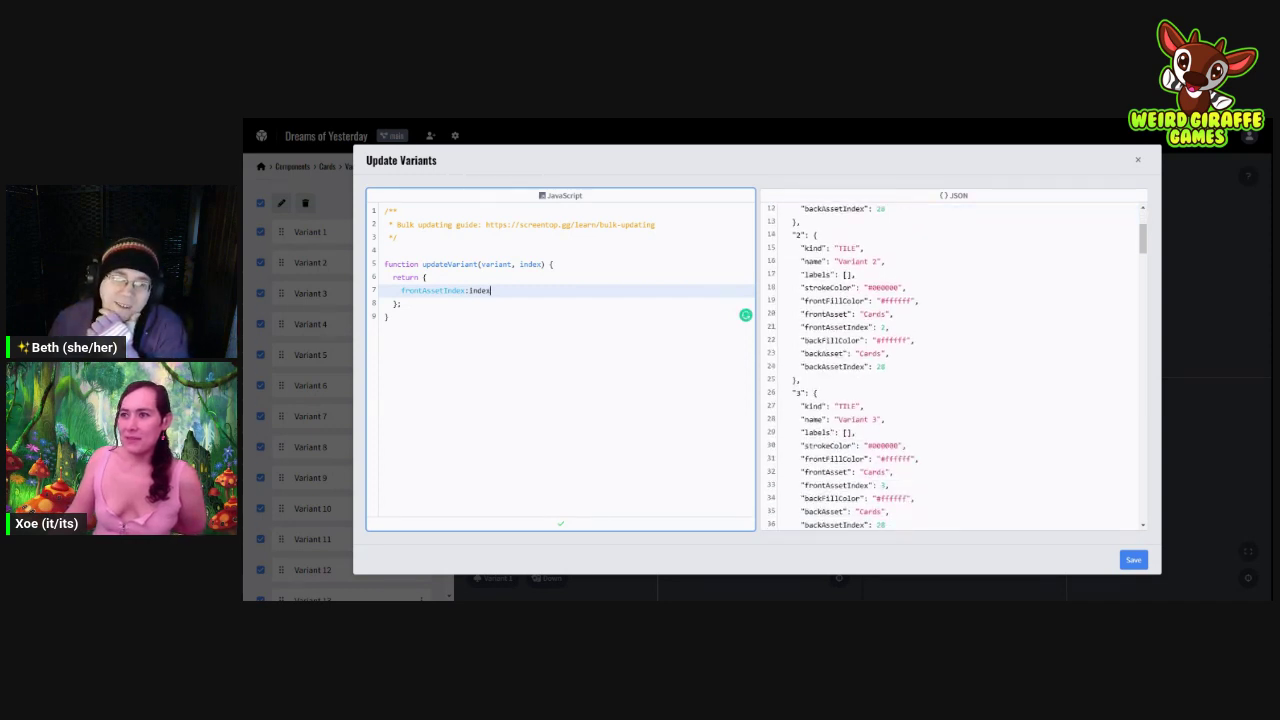
scroll(955, 365, "down", 3)
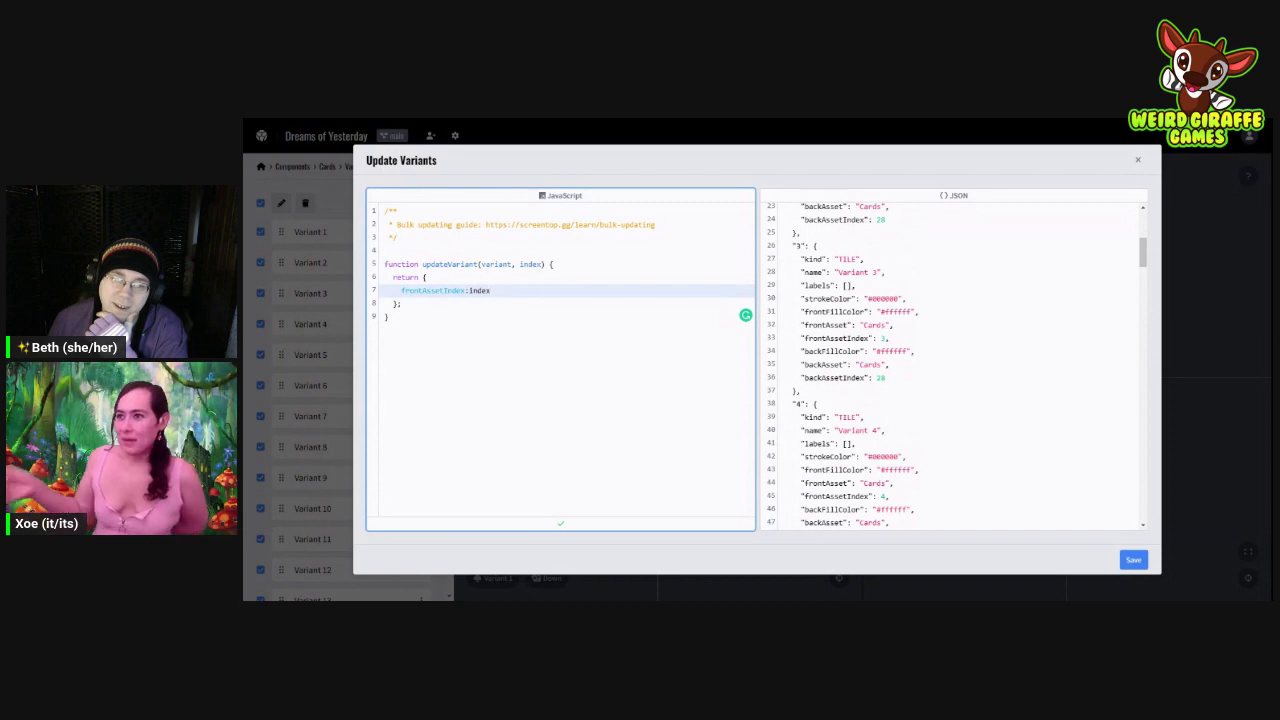
scroll(955, 365, "up", 6)
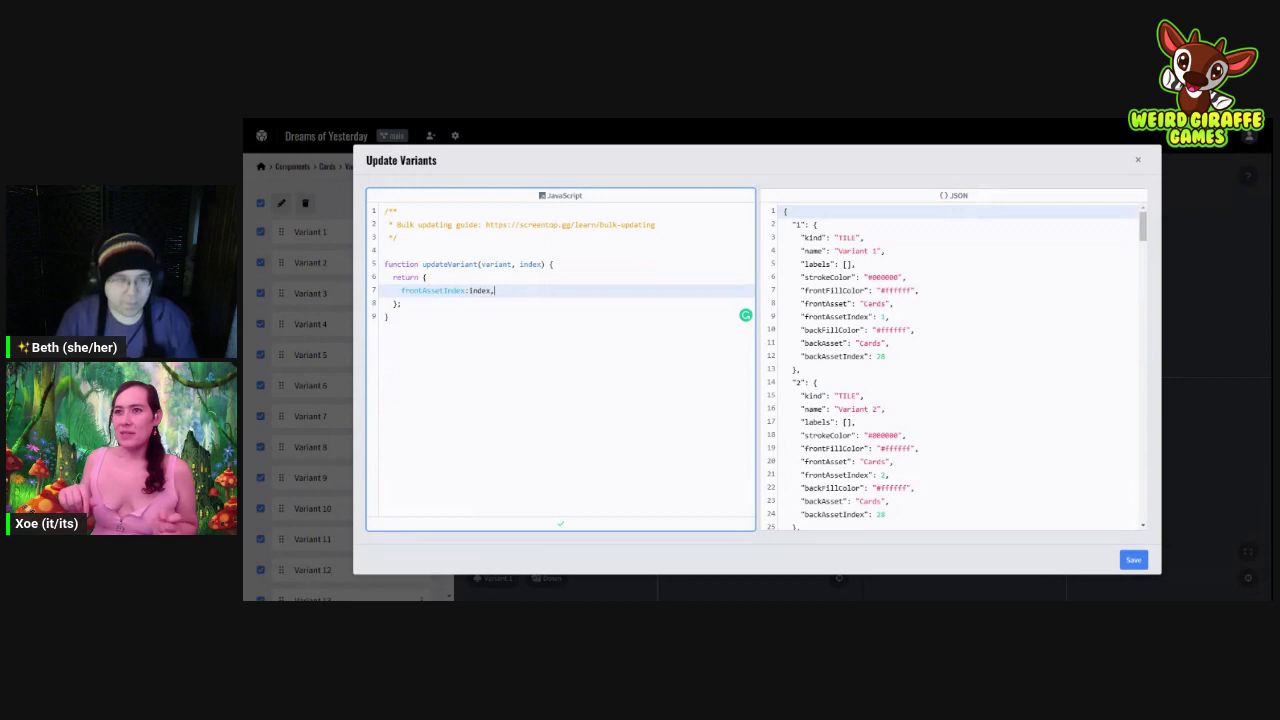
Step: Add backAssetIndex:27+index on a new line of the return object, check the JSON and save the bulk update
type(",")
key("Return")
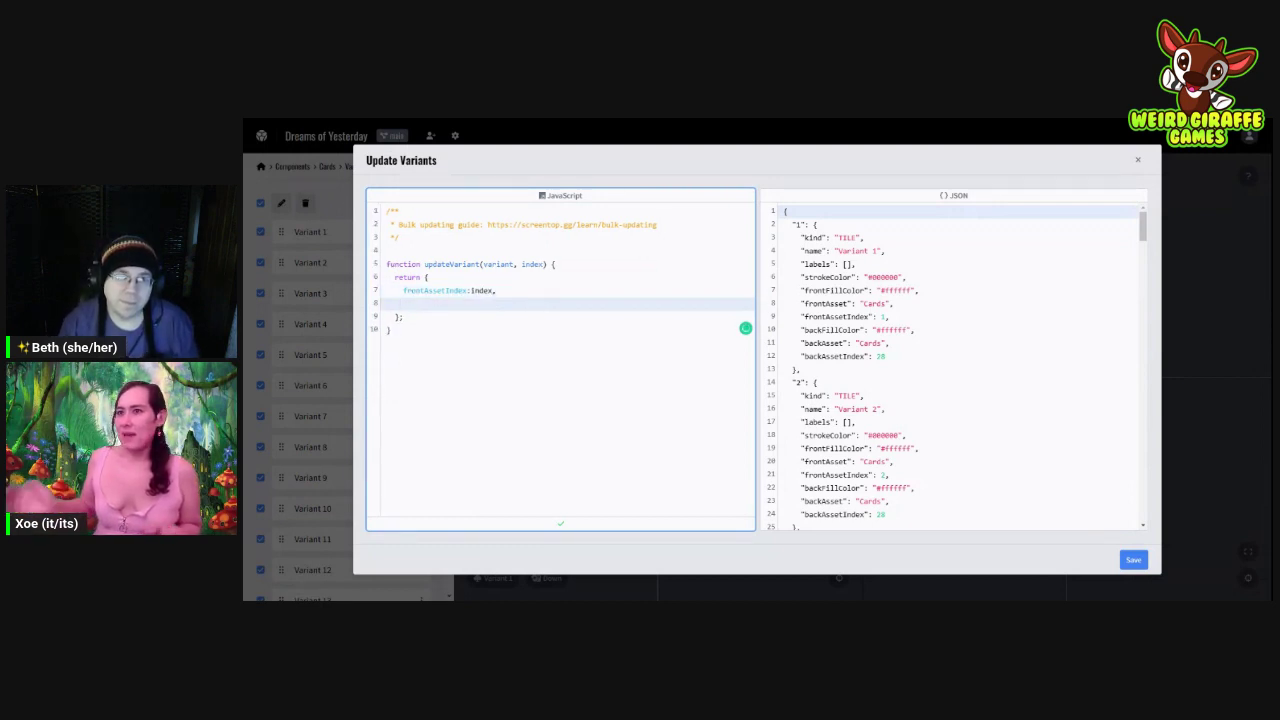
type("backAssetInd")
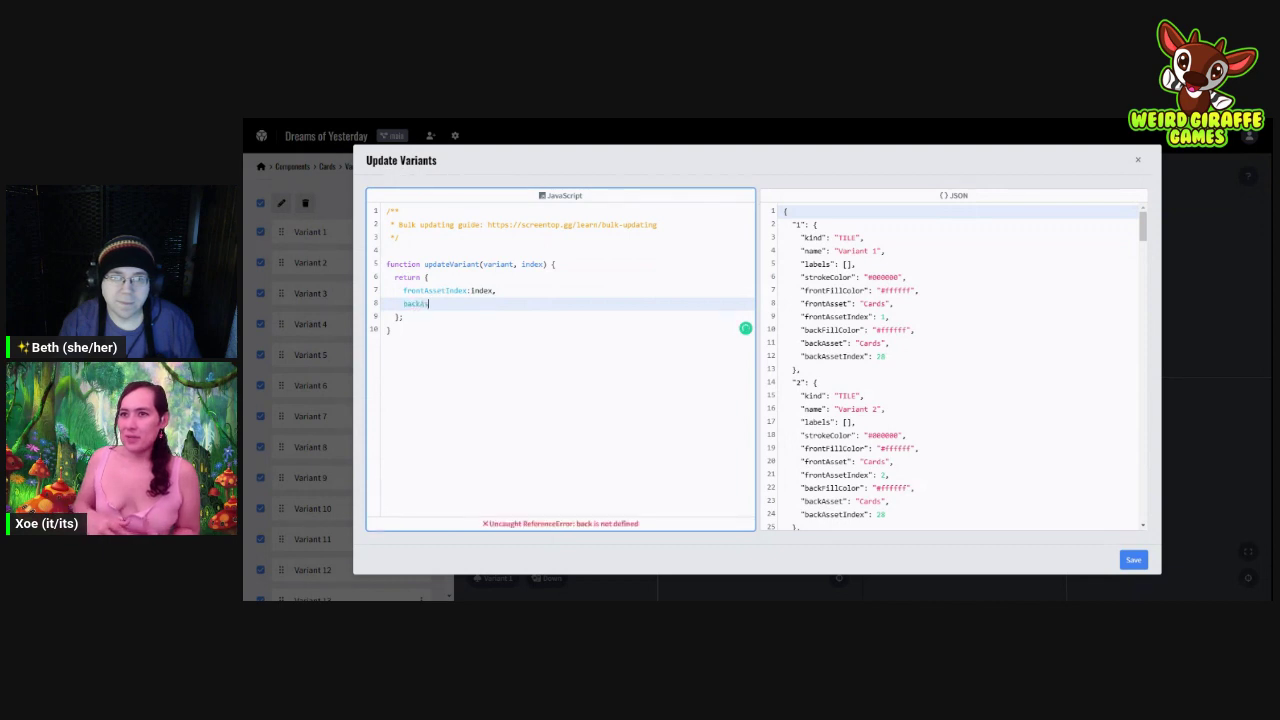
type("ex:")
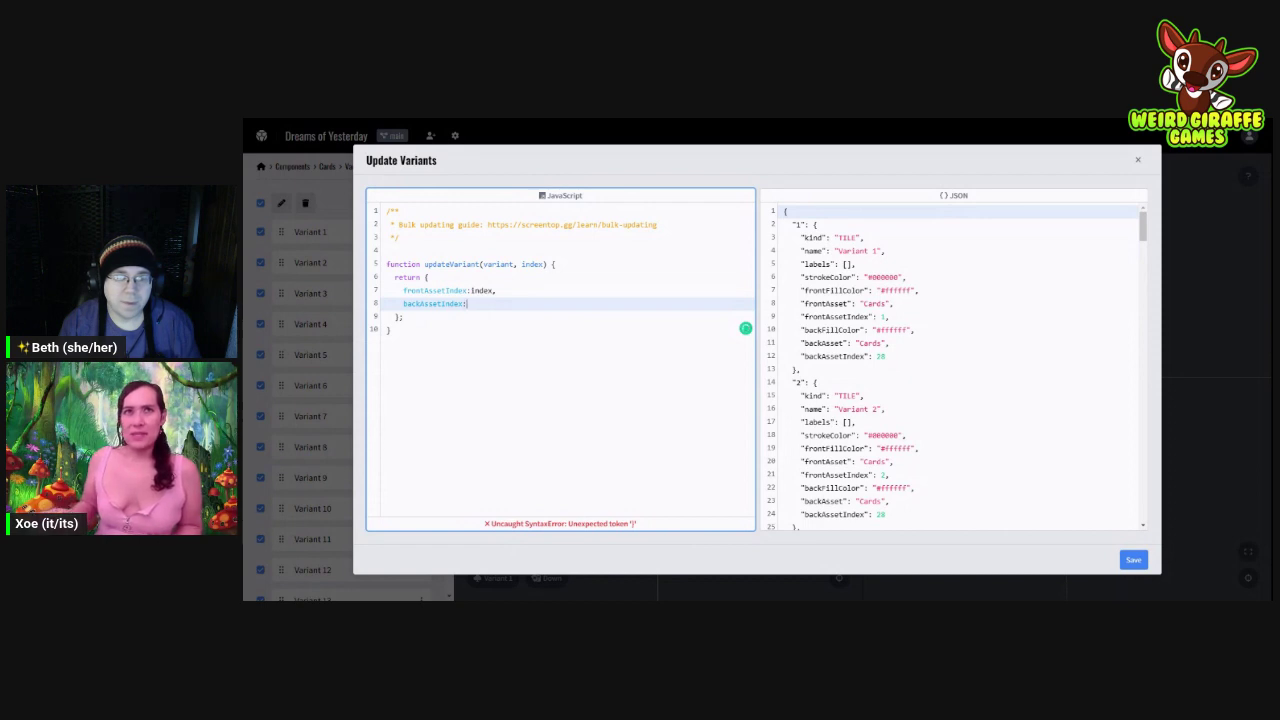
type("27")
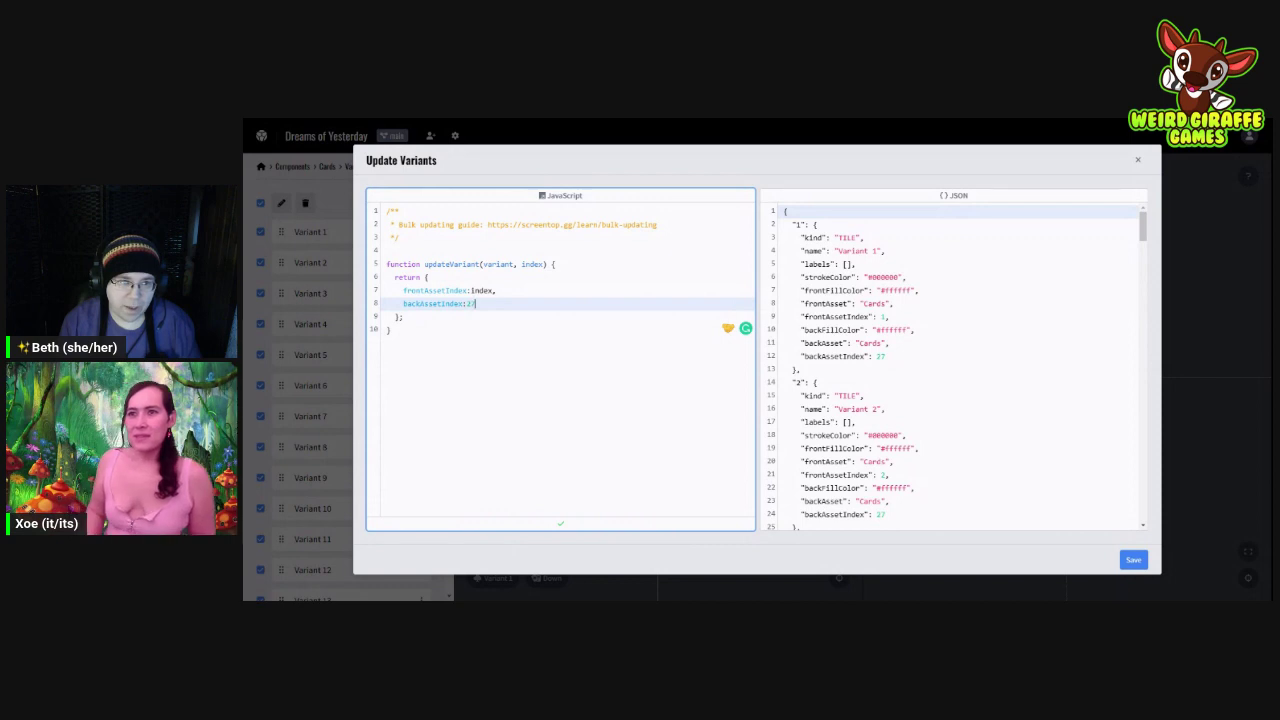
type("==")
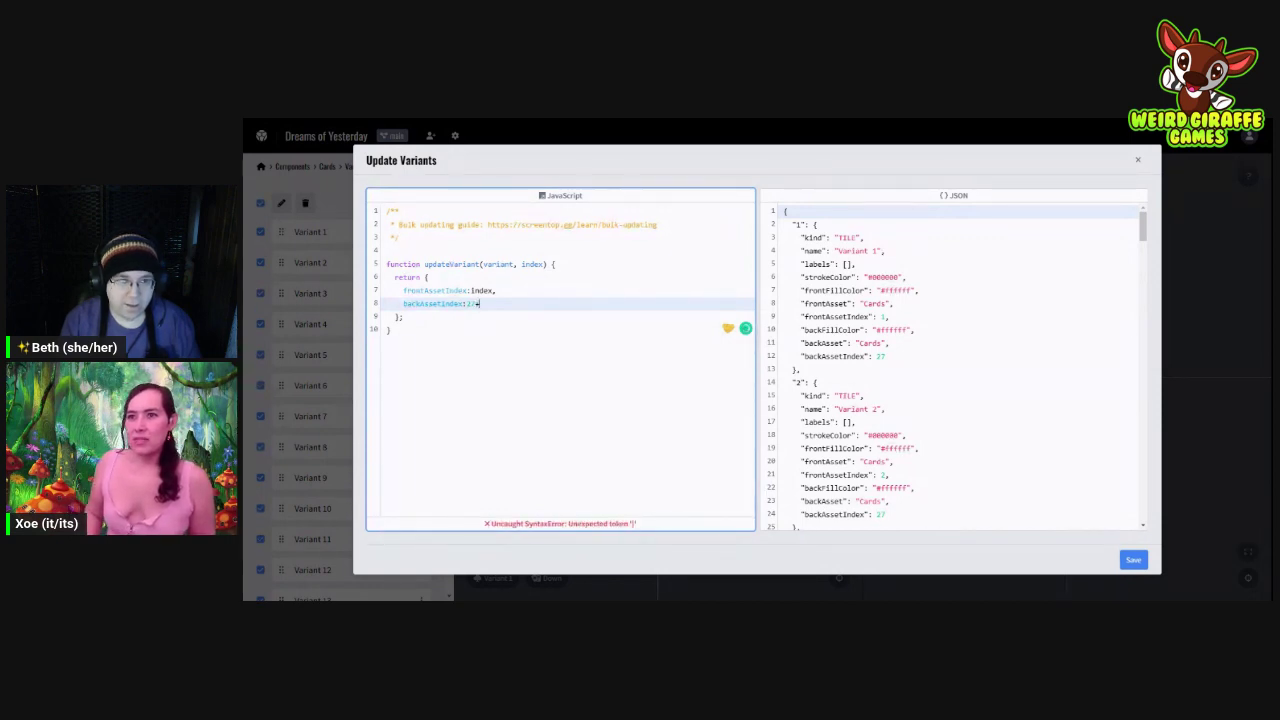
type("ndex")
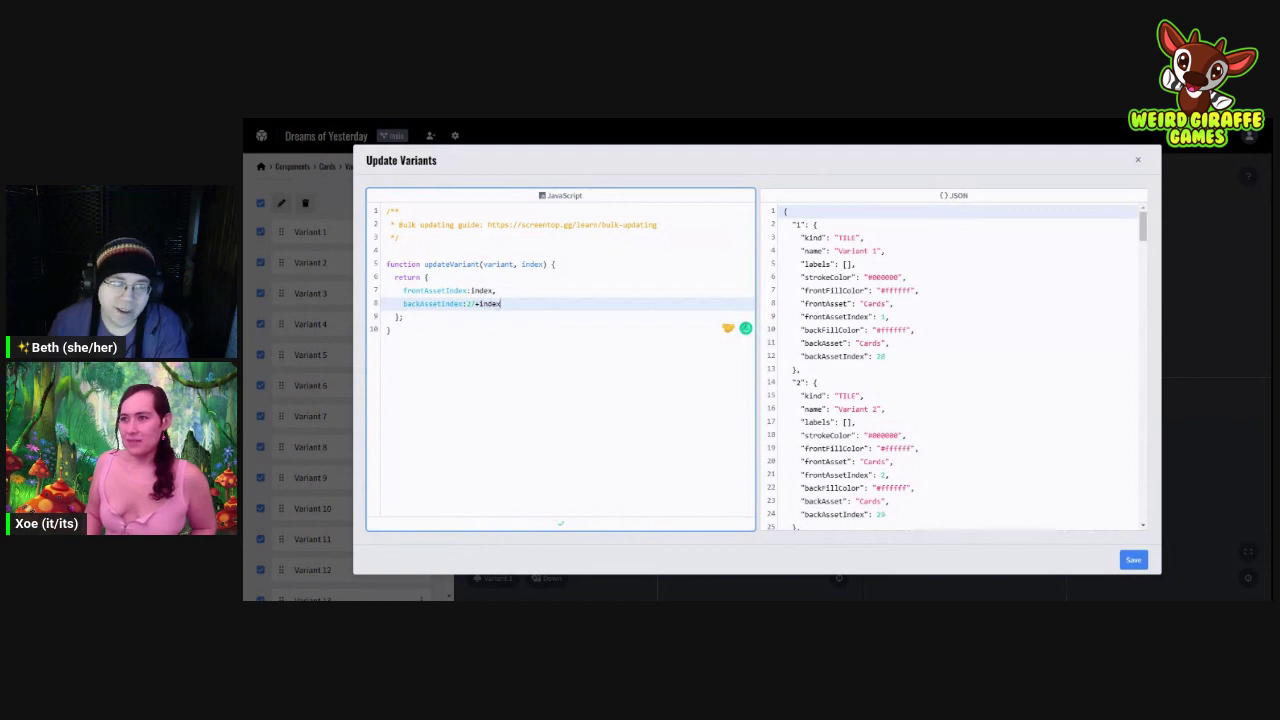
scroll(955, 365, "down", 1)
scroll(955, 365, "down", 5)
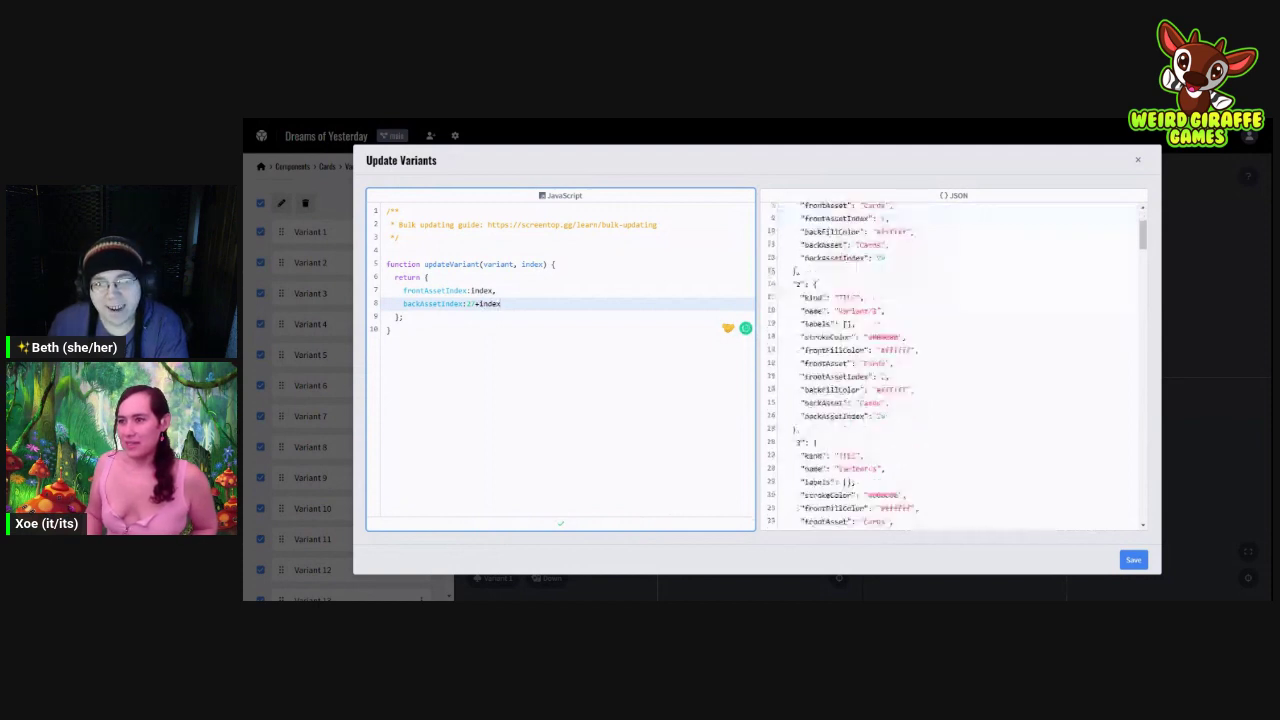
scroll(955, 365, "down", 3)
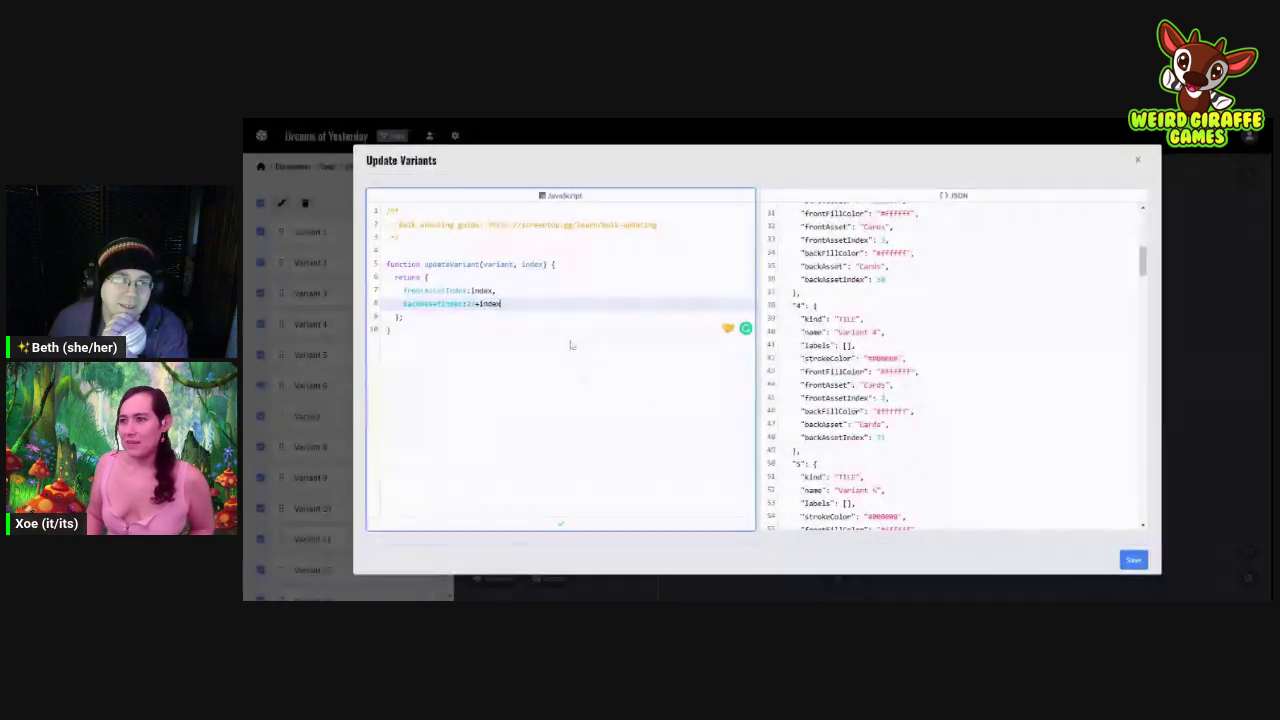
left_click(1135, 560)
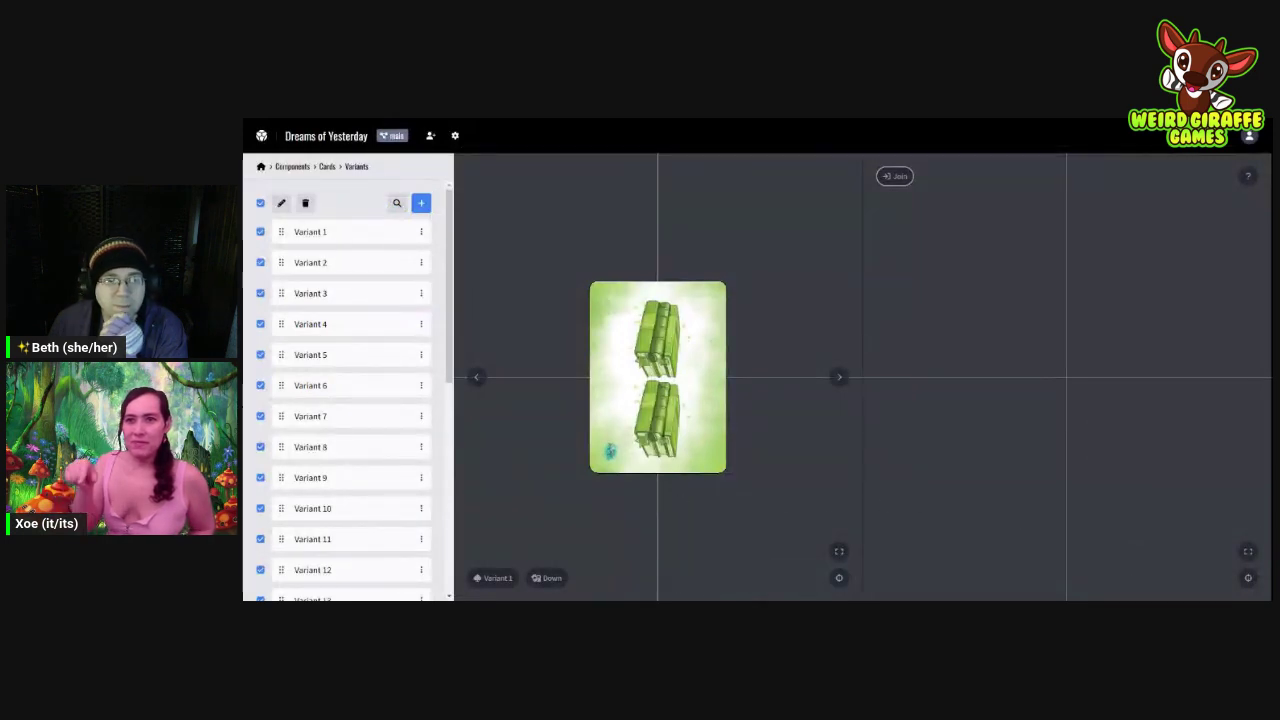
Step: Check the front and back asset indexes of Variant 2, stepping through Variant 3 to Variant 4
left_click(316, 264)
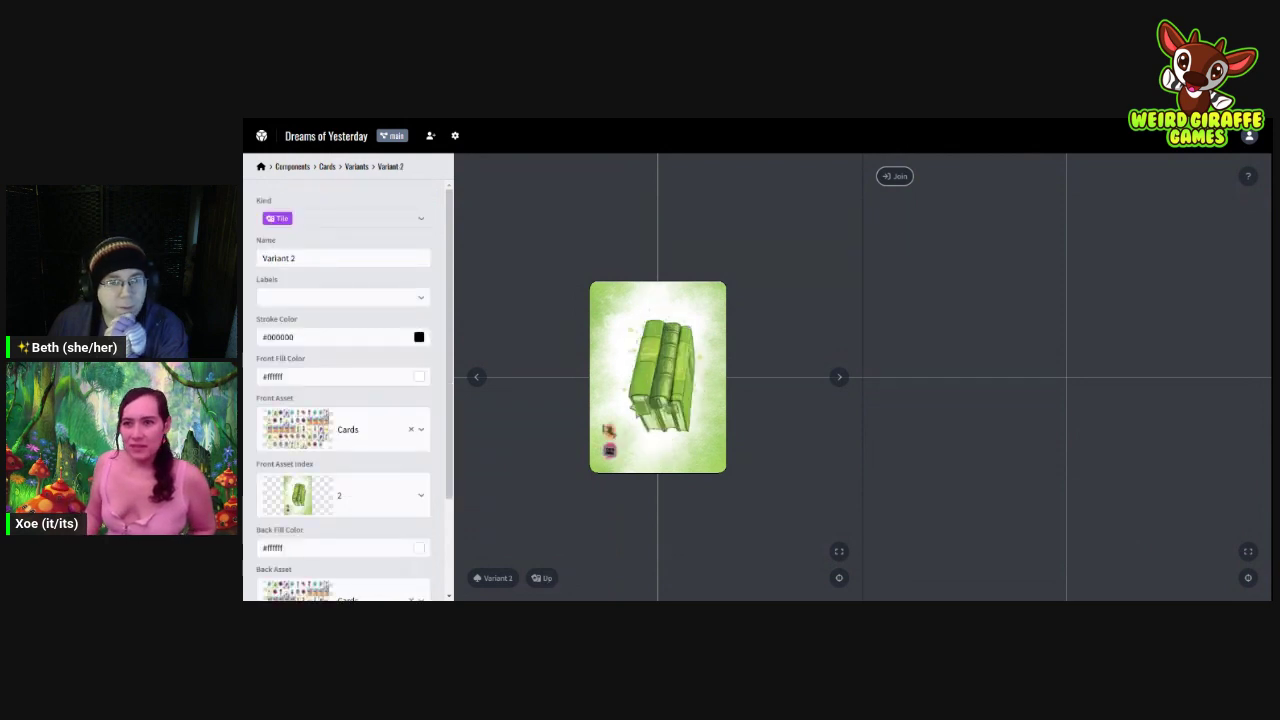
scroll(326, 356, "down", 3)
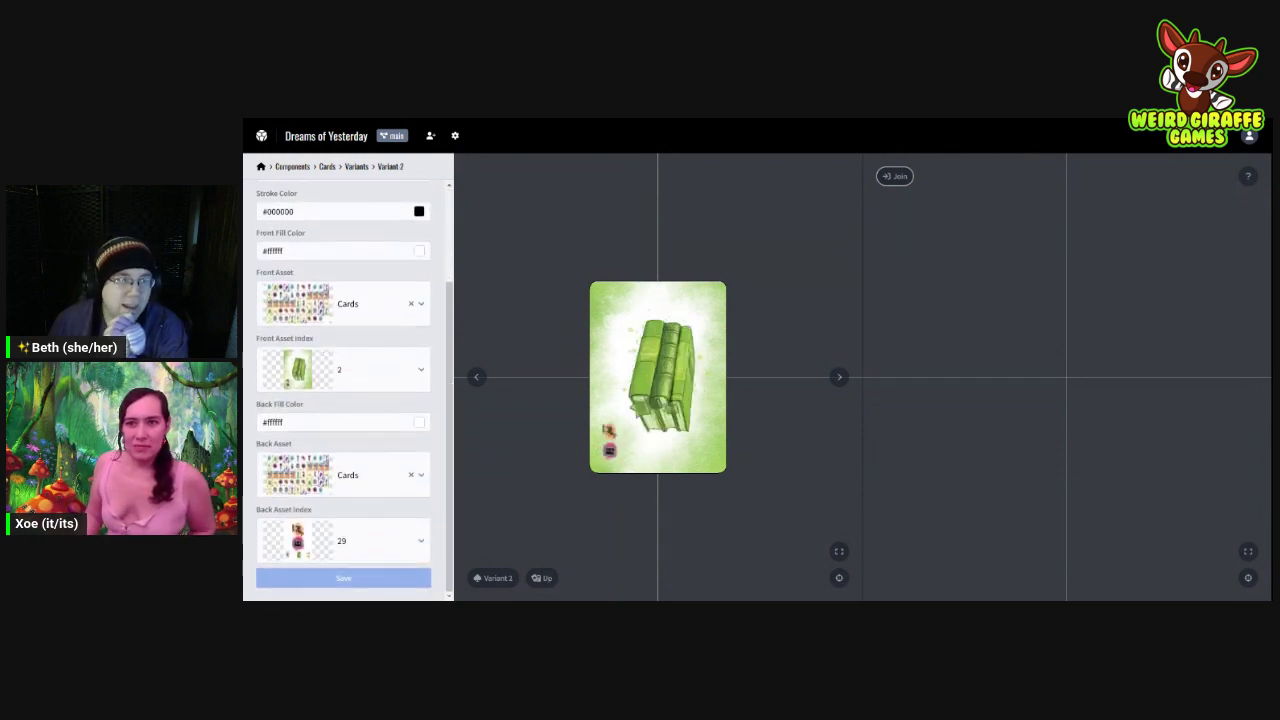
scroll(342, 402, "up", 3)
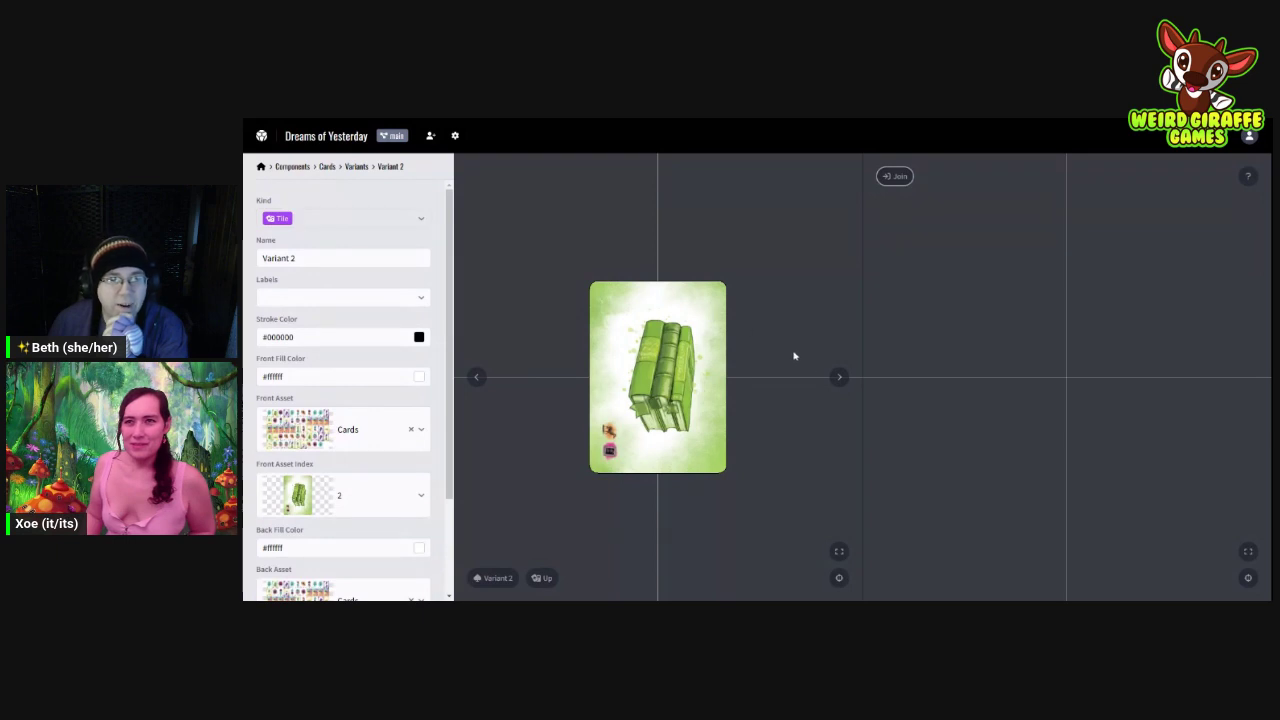
left_click(840, 377)
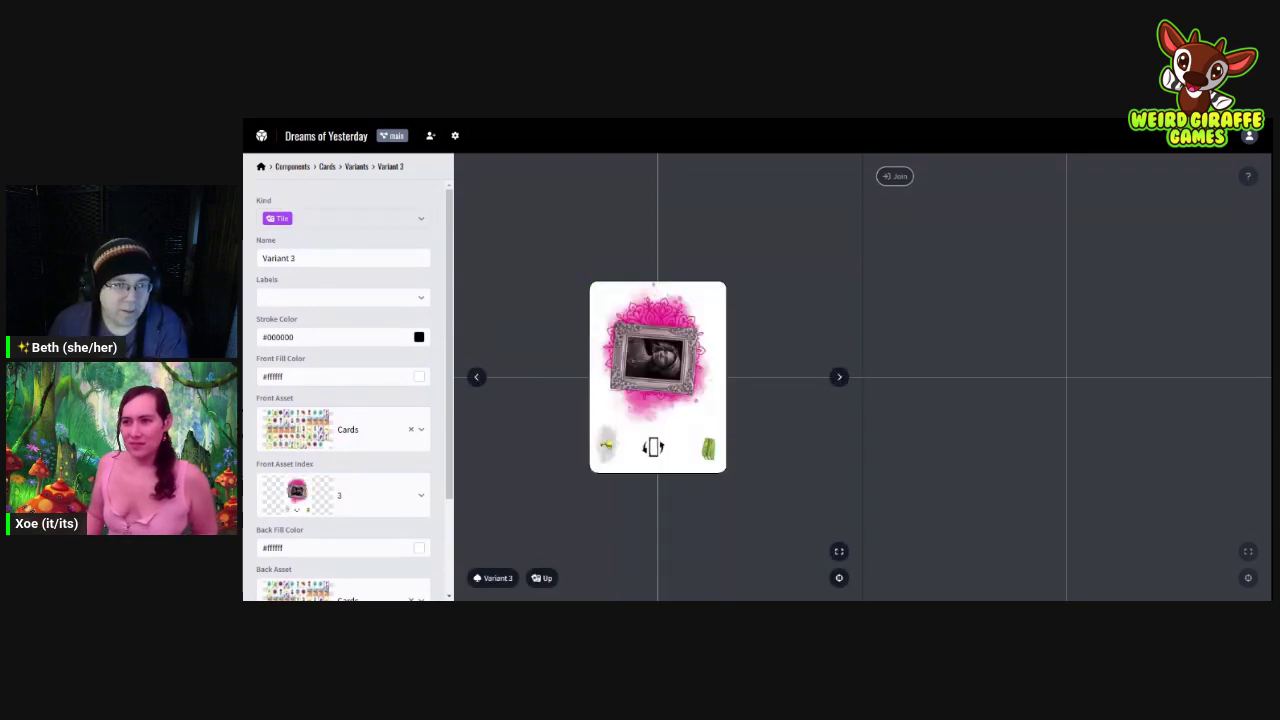
scroll(343, 400, "down", 2)
left_click(840, 379)
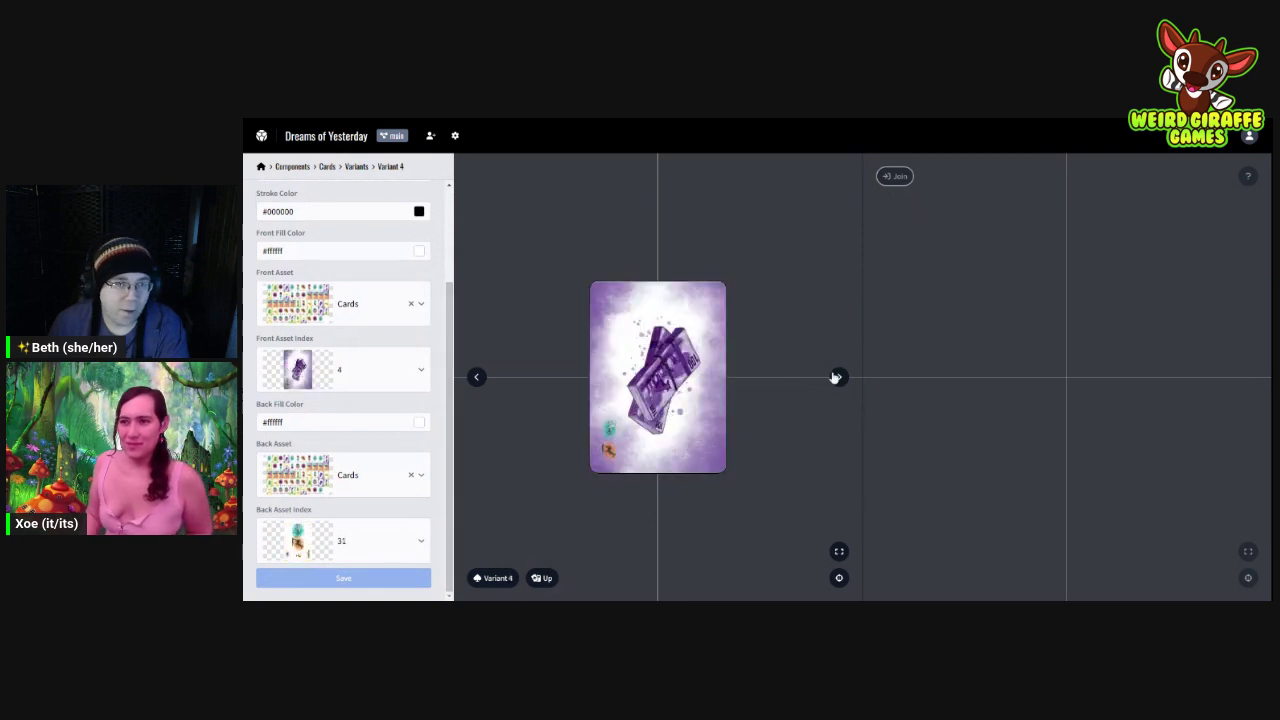
Step: Open the last variant, Variant 27, from the variants list and check its front and back asset indexes
left_click(345, 167)
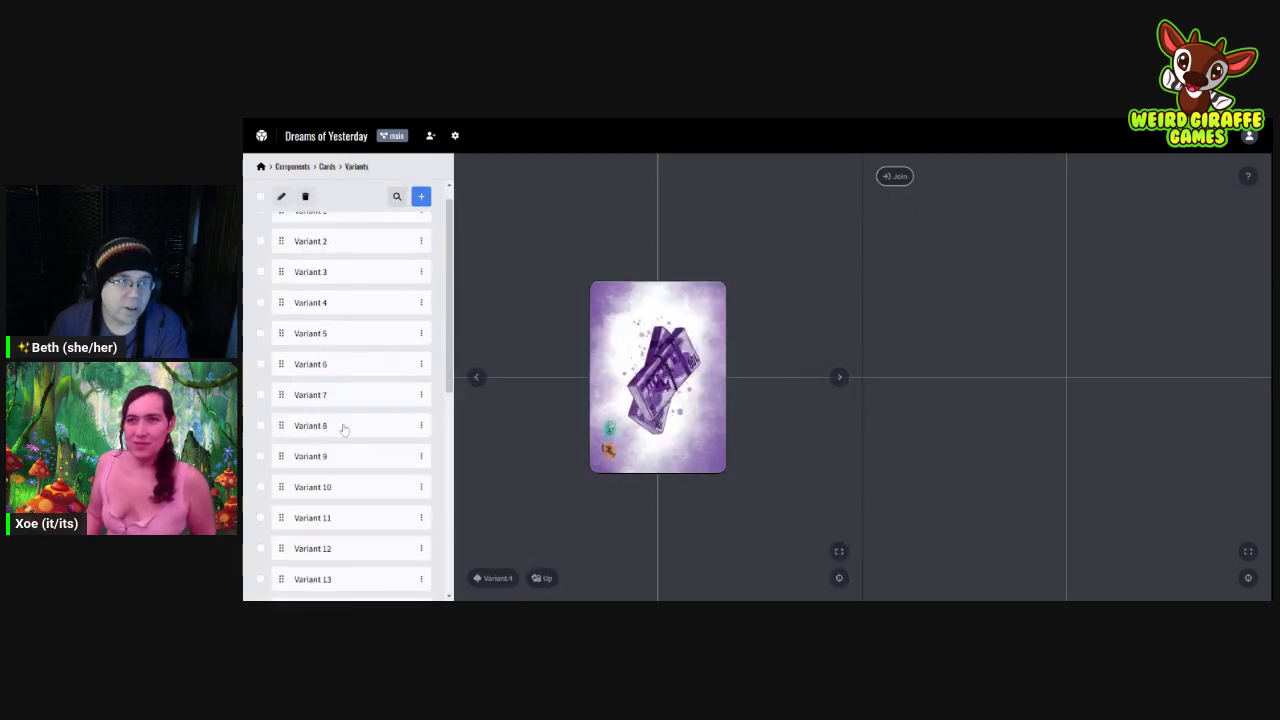
scroll(343, 428, "down", 5)
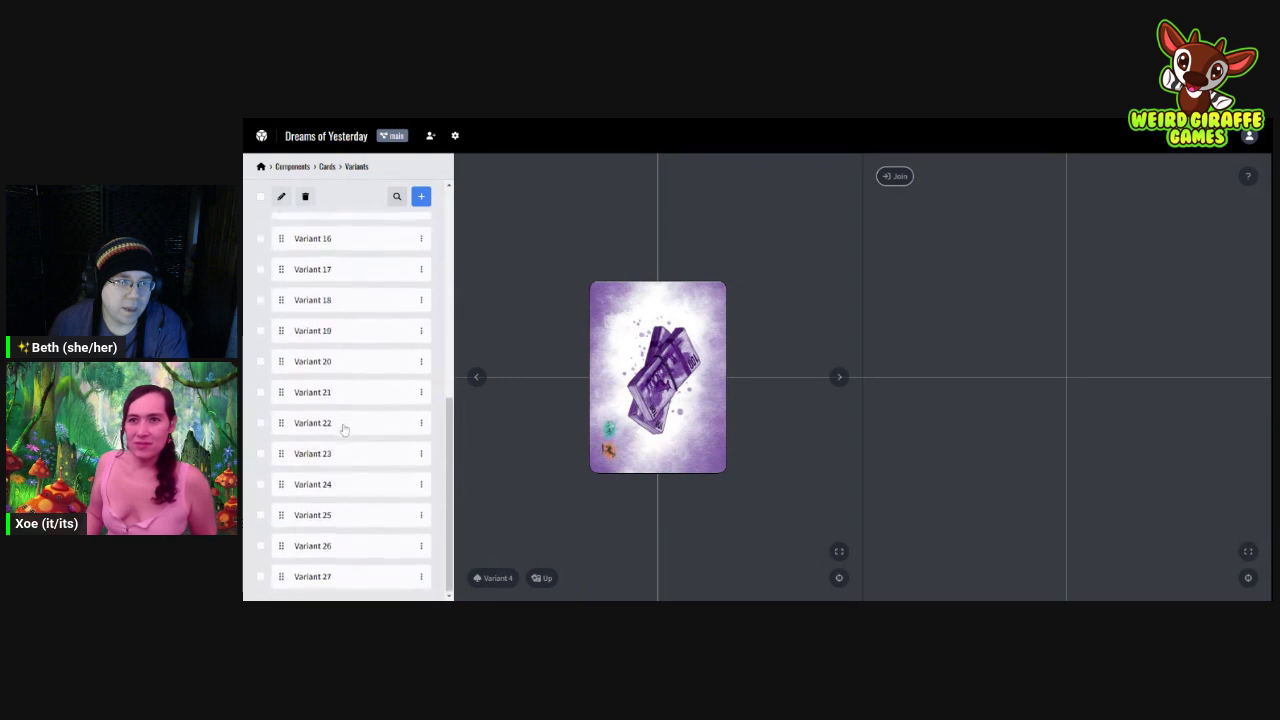
left_click(339, 575)
scroll(400, 466, "down", 5)
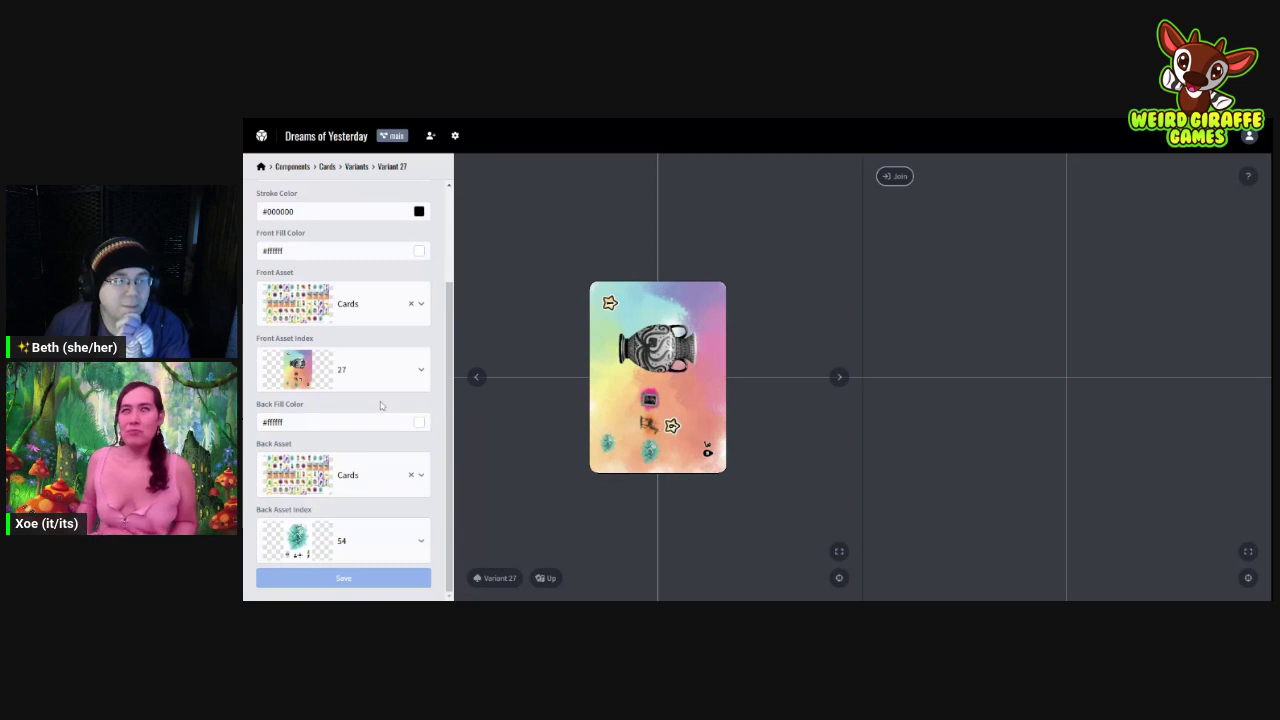
Step: Return to the Cards variants list and join the table preview as Seat 1
left_click(355, 168)
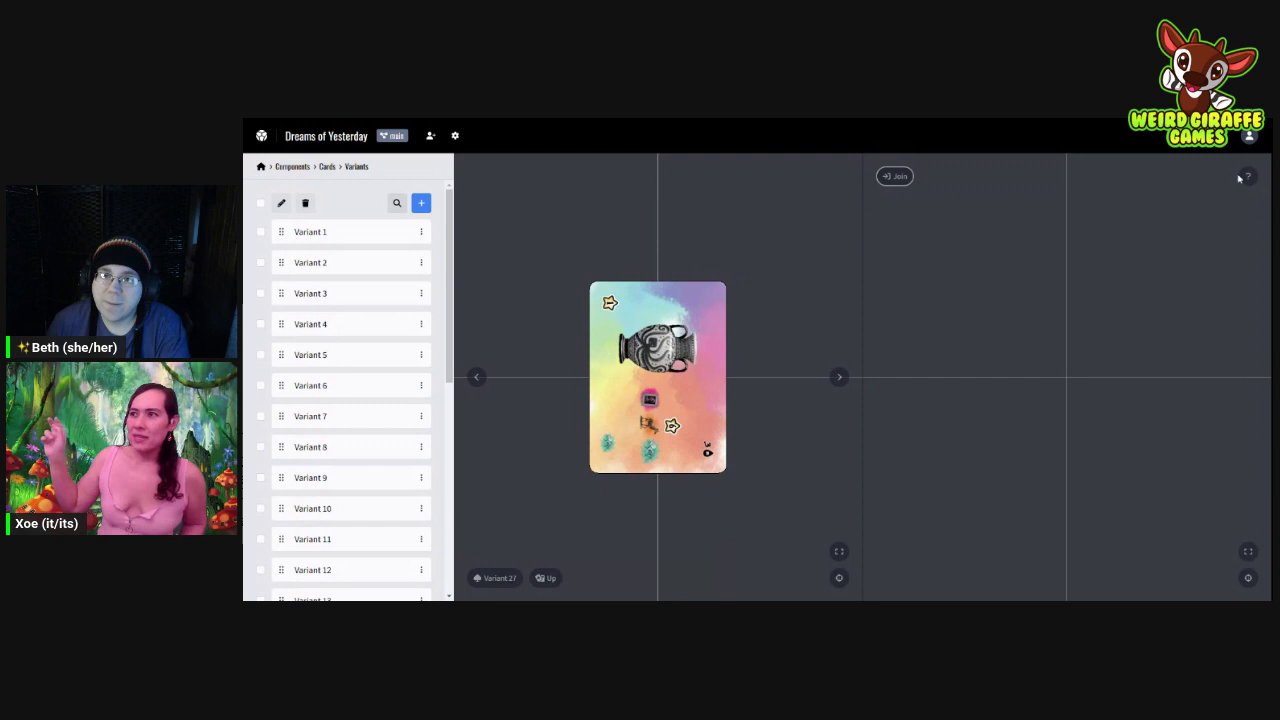
left_click(895, 176)
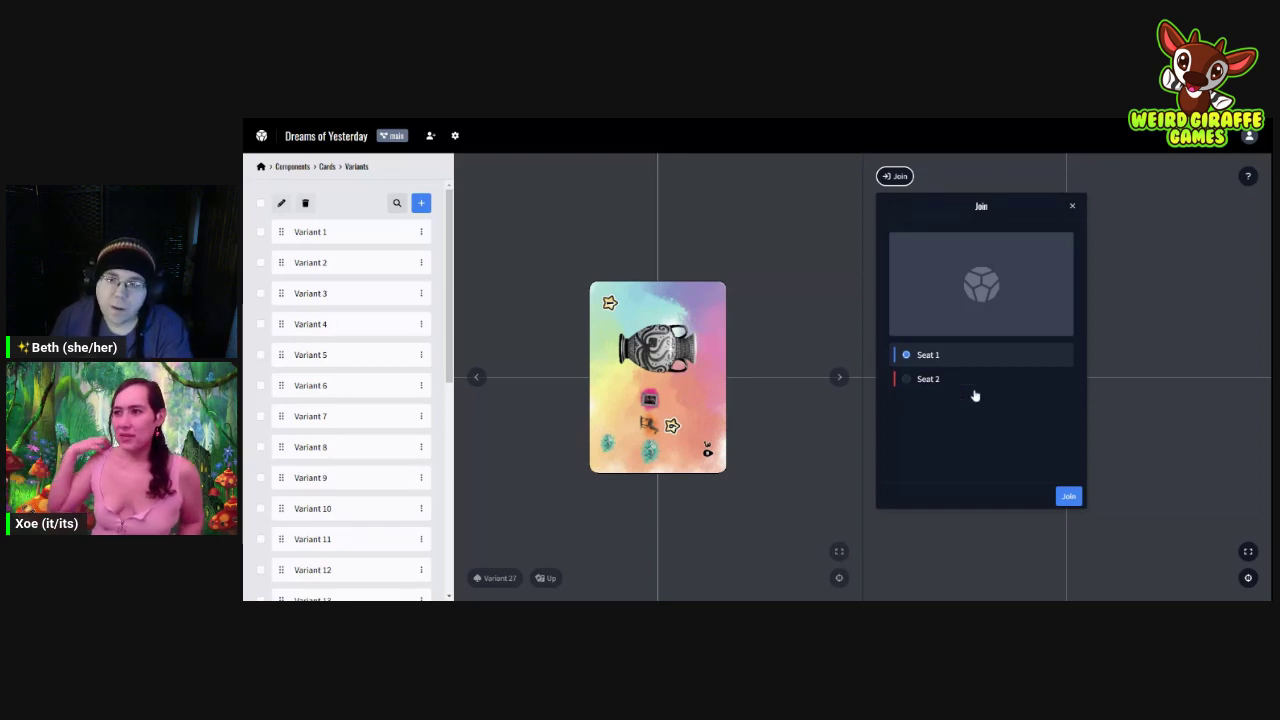
left_click(1067, 496)
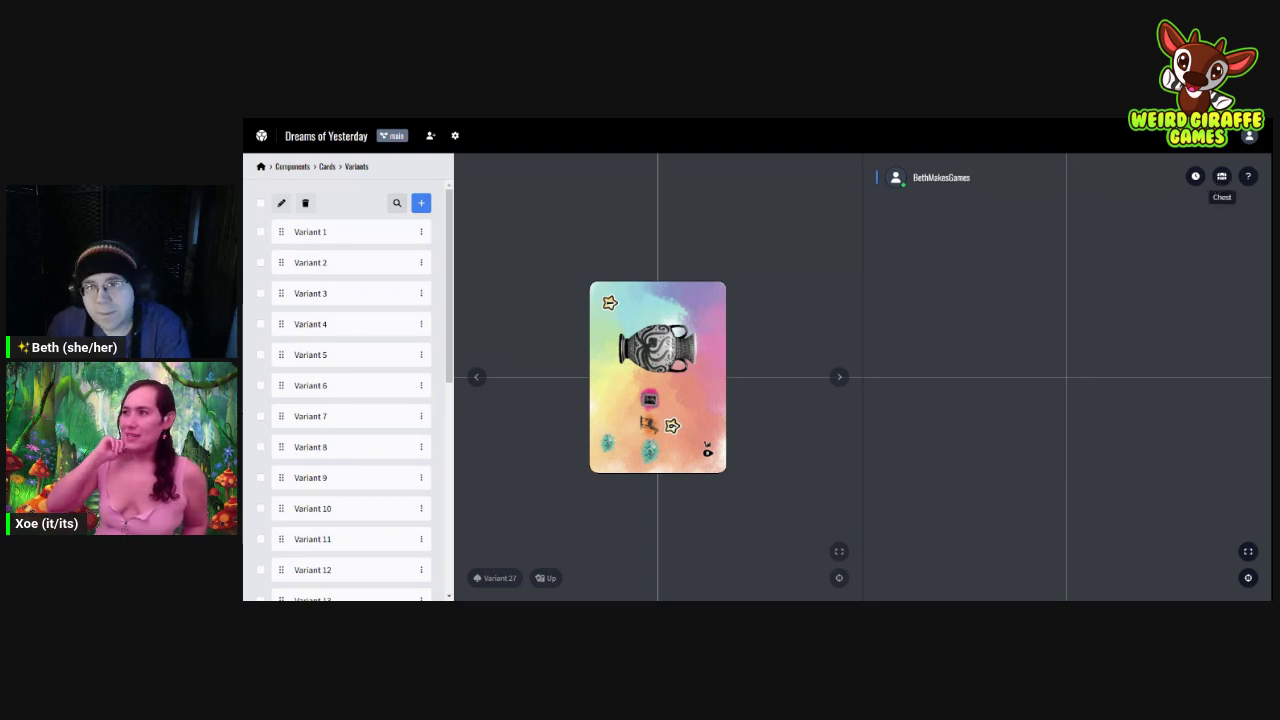
Step: Create all Cards variants on the table from the Chest, then close the Chest
left_click(1220, 183)
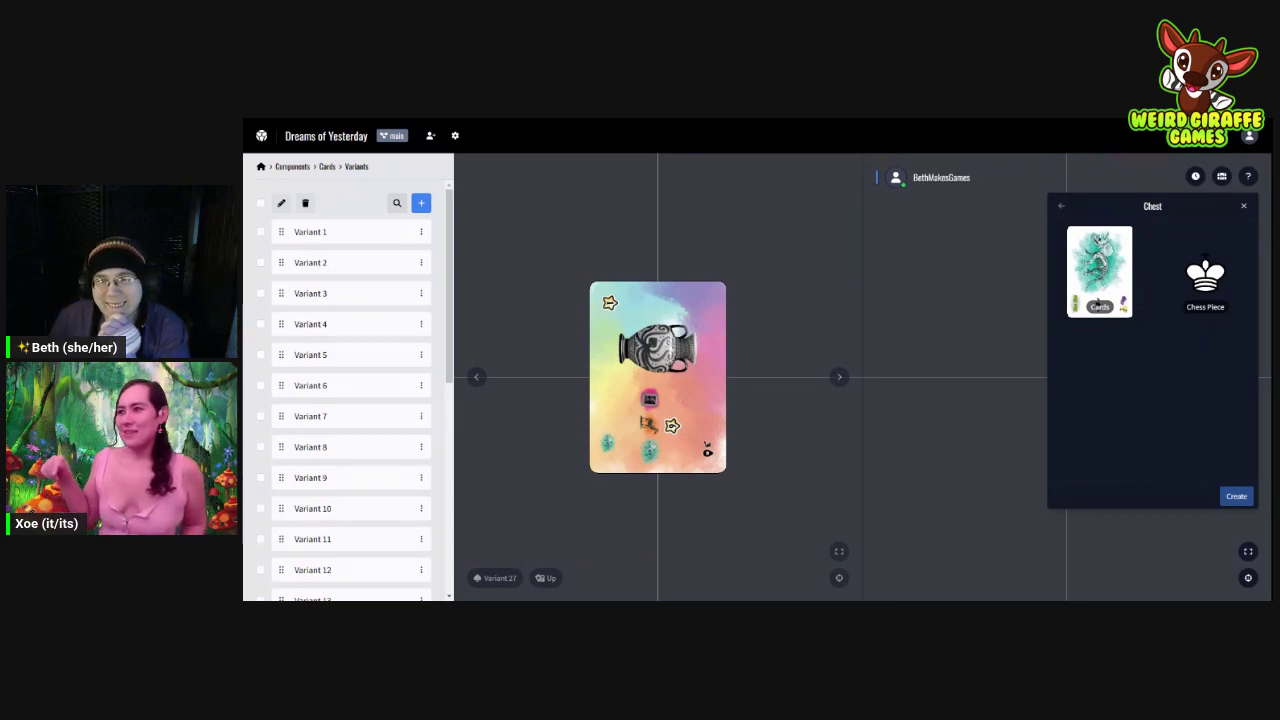
left_click(1099, 301)
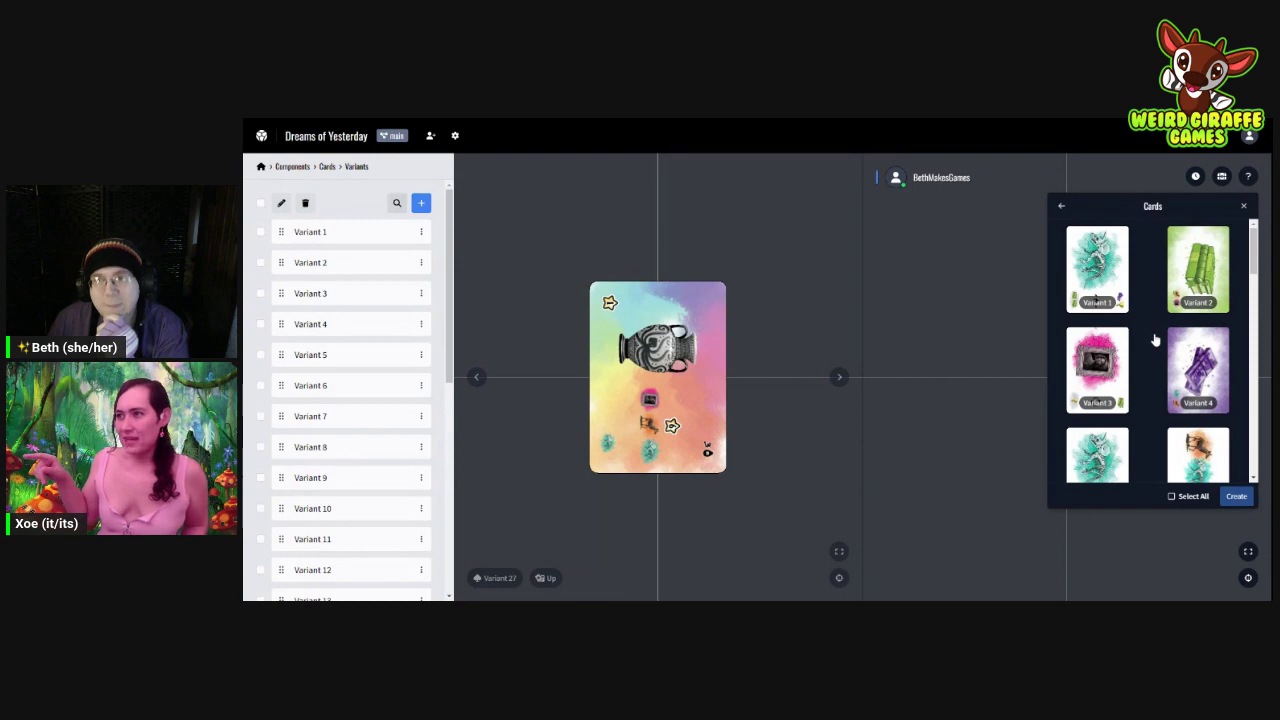
scroll(1155, 341, "down", 5)
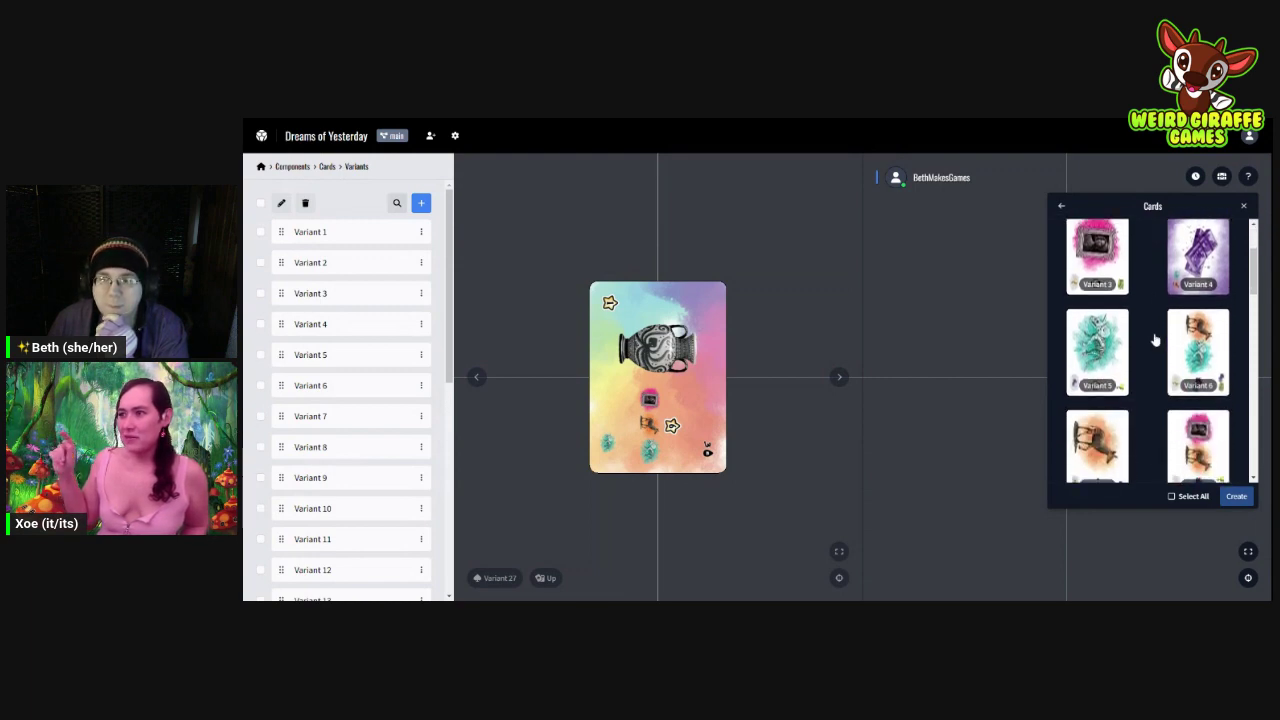
scroll(1155, 341, "down", 3)
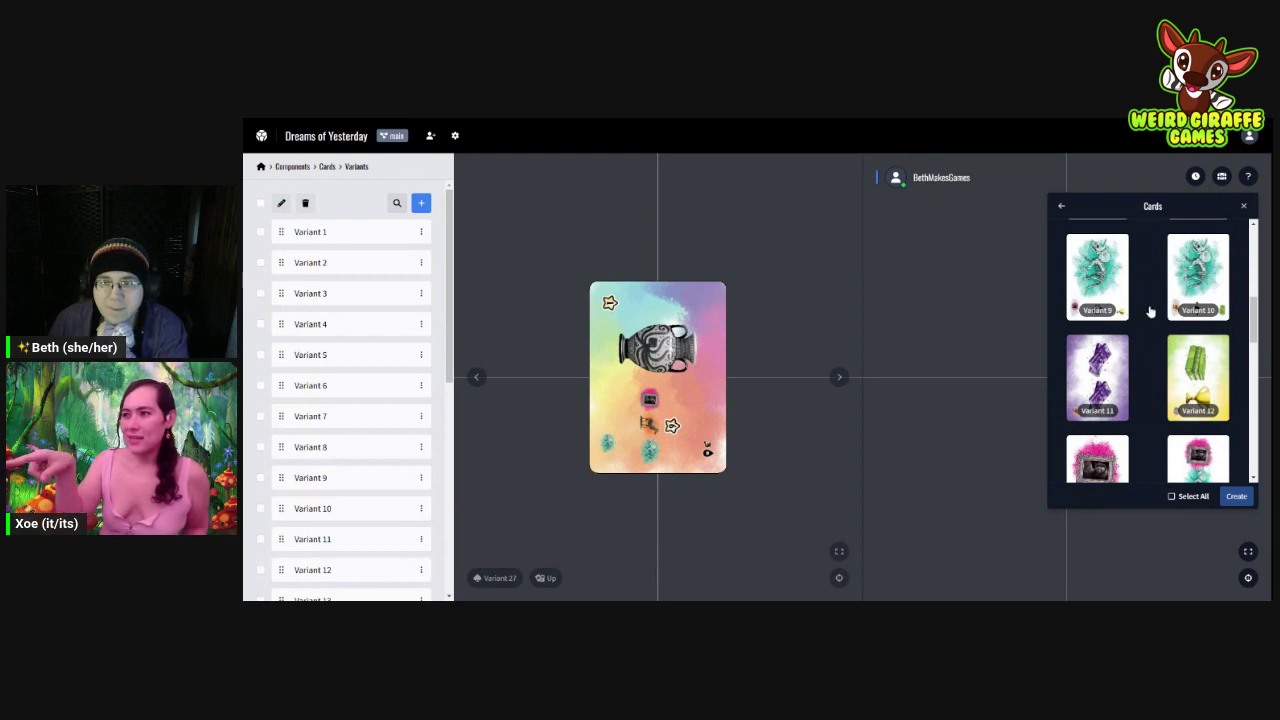
left_click(1172, 498)
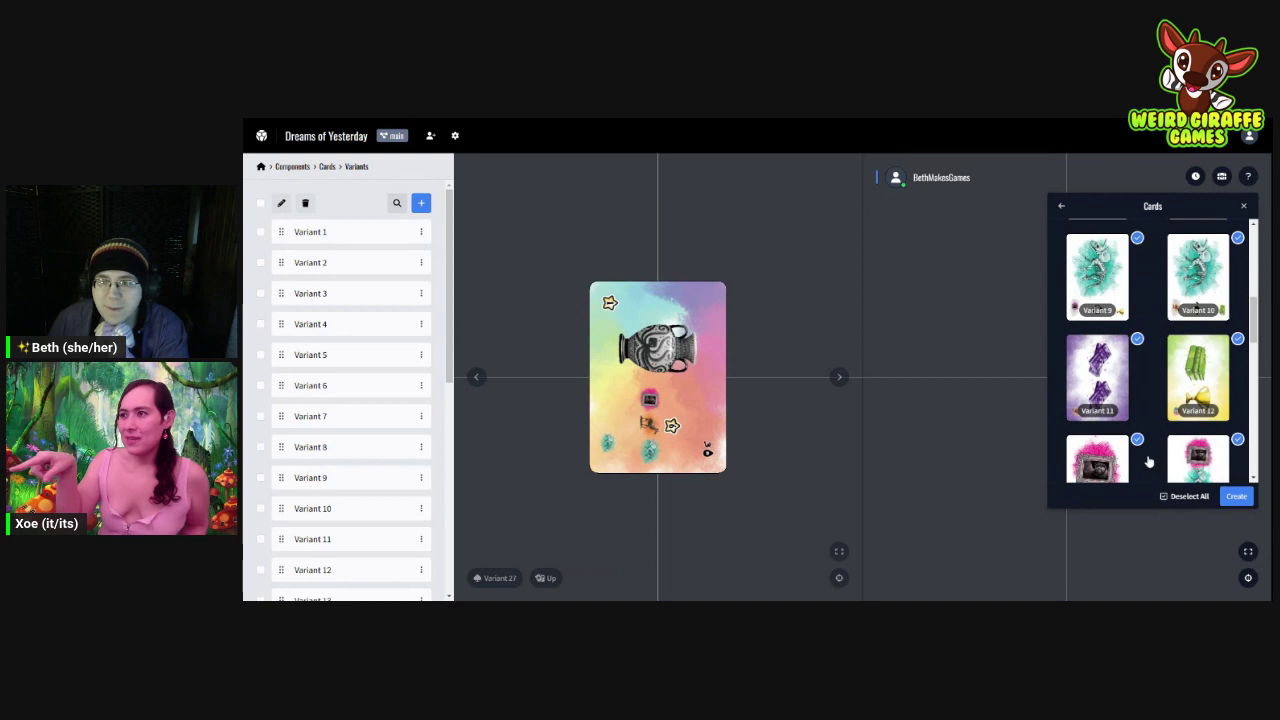
left_click(1237, 497)
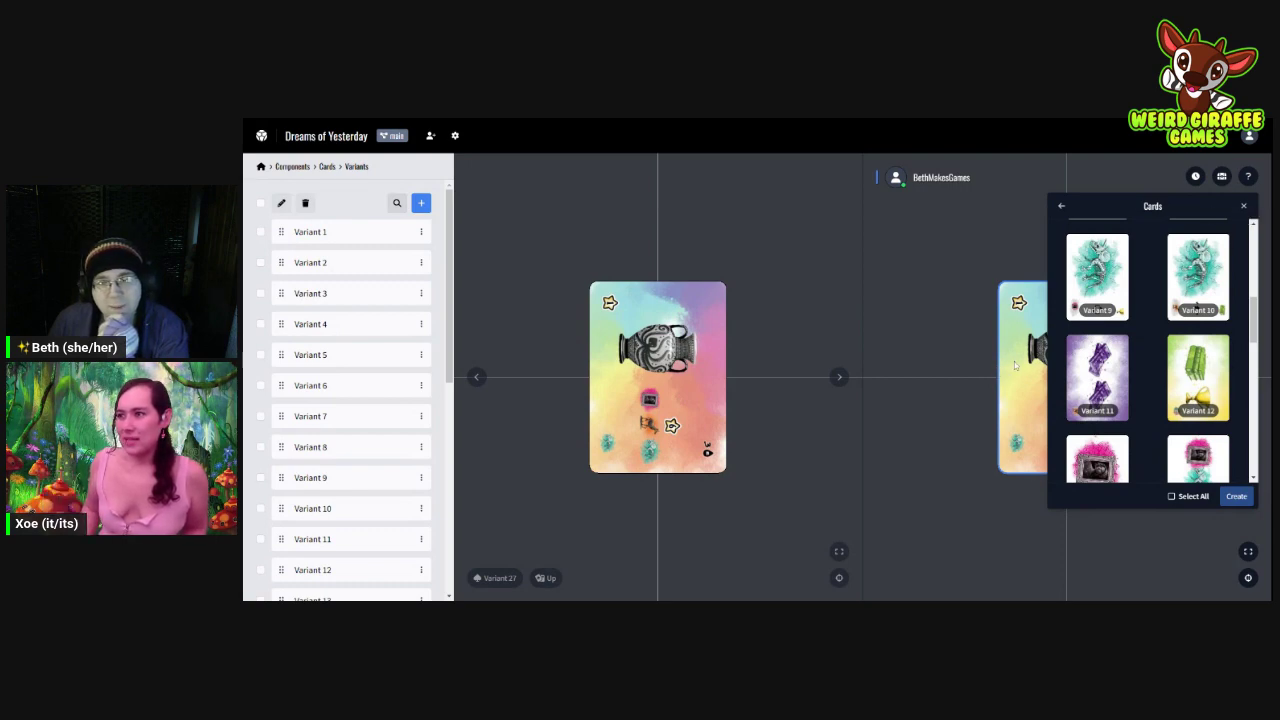
left_click(1243, 206)
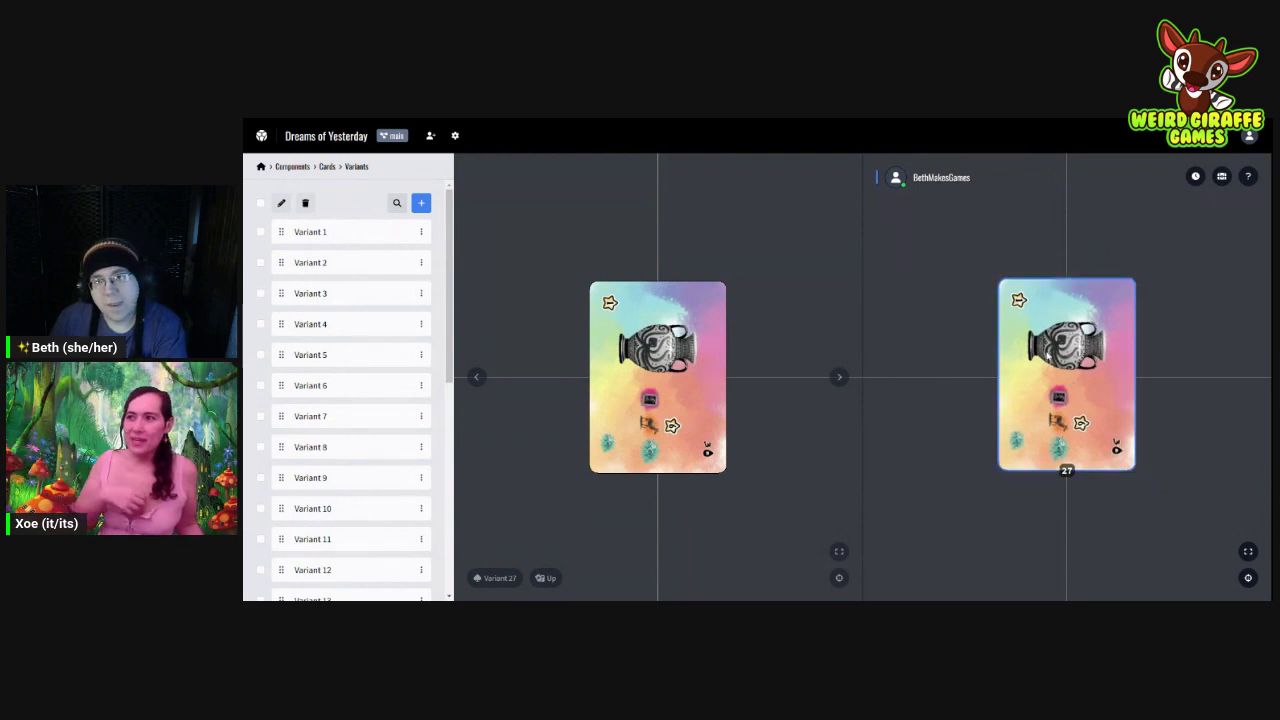
Step: Select the whole stack of cards on the table and shuffle it
mouse_move(1030, 354)
left_mouse_down()
mouse_move(941, 406)
mouse_move(1012, 350)
mouse_move(1144, 313)
mouse_move(1166, 321)
mouse_move(1040, 344)
left_mouse_up()
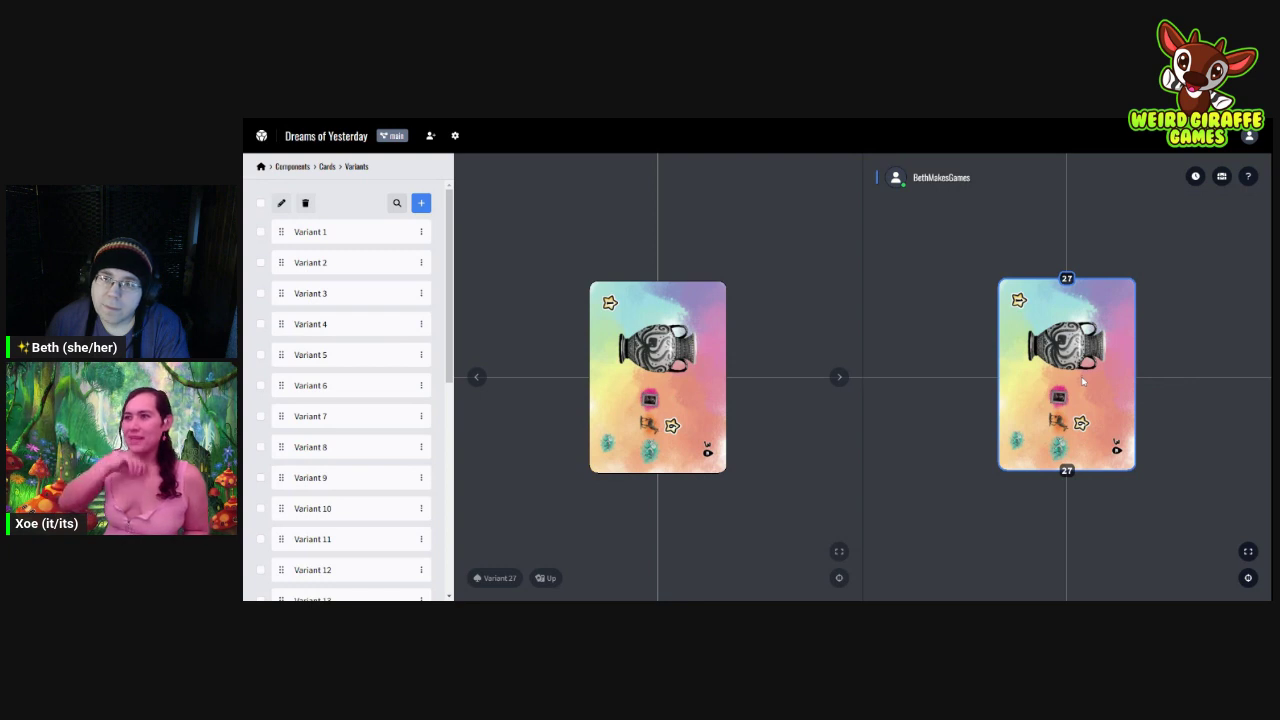
right_click(1045, 364)
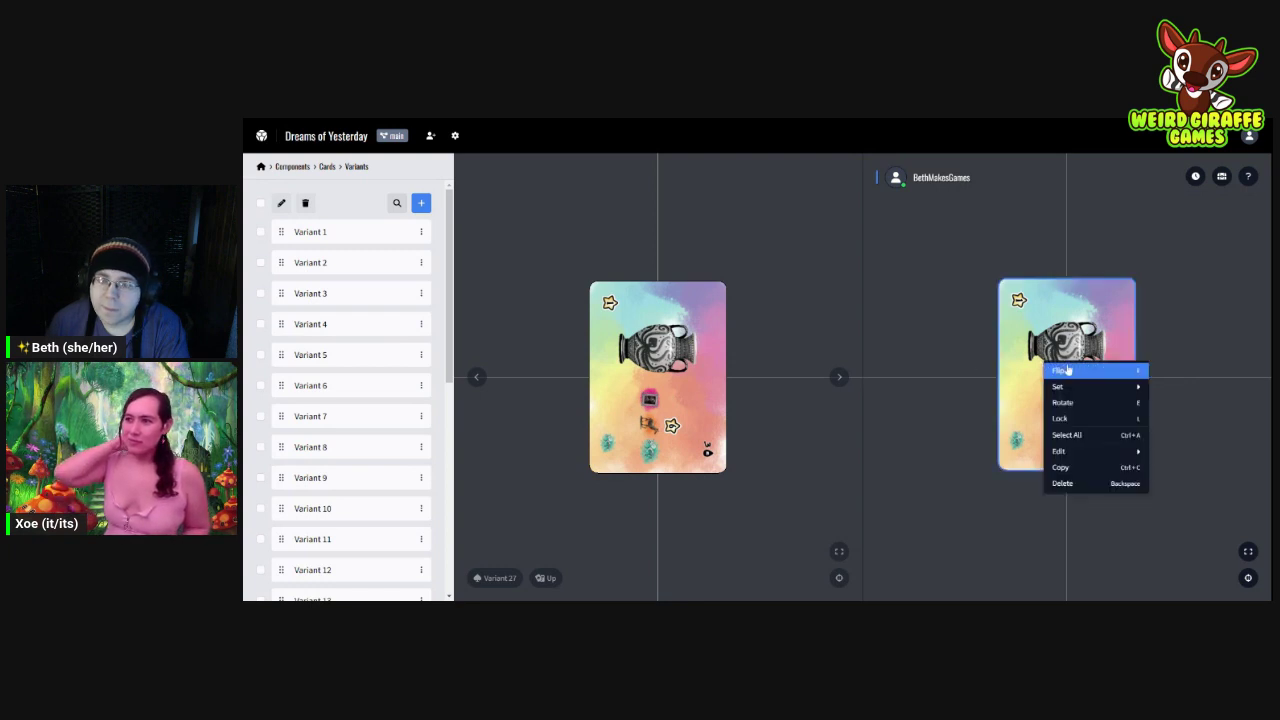
mouse_move(1088, 386)
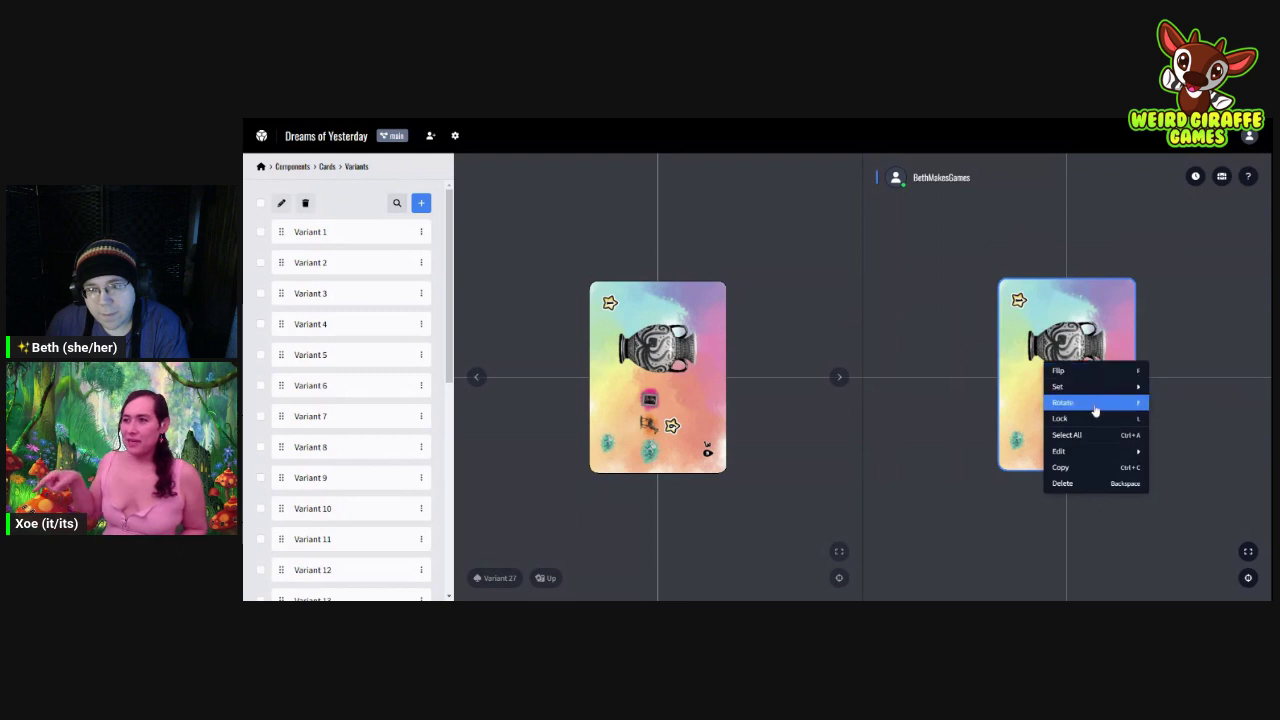
left_click(1211, 352)
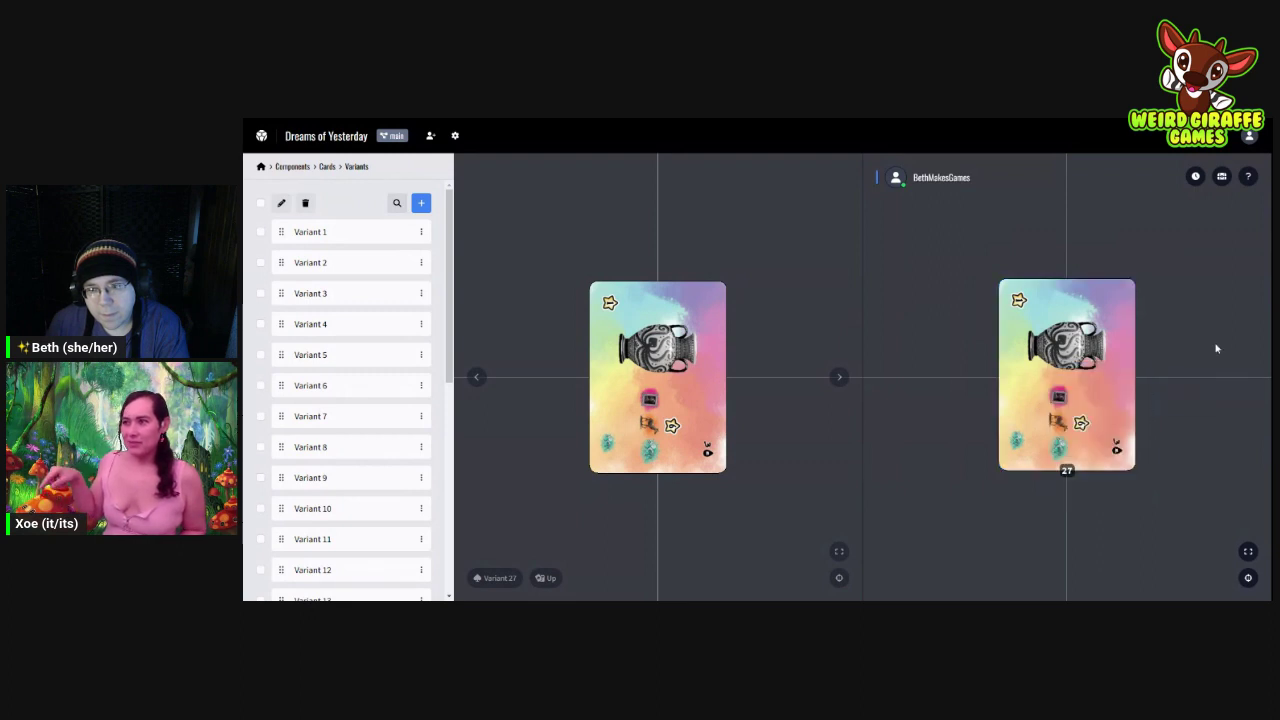
right_click(1082, 364)
mouse_move(1110, 390)
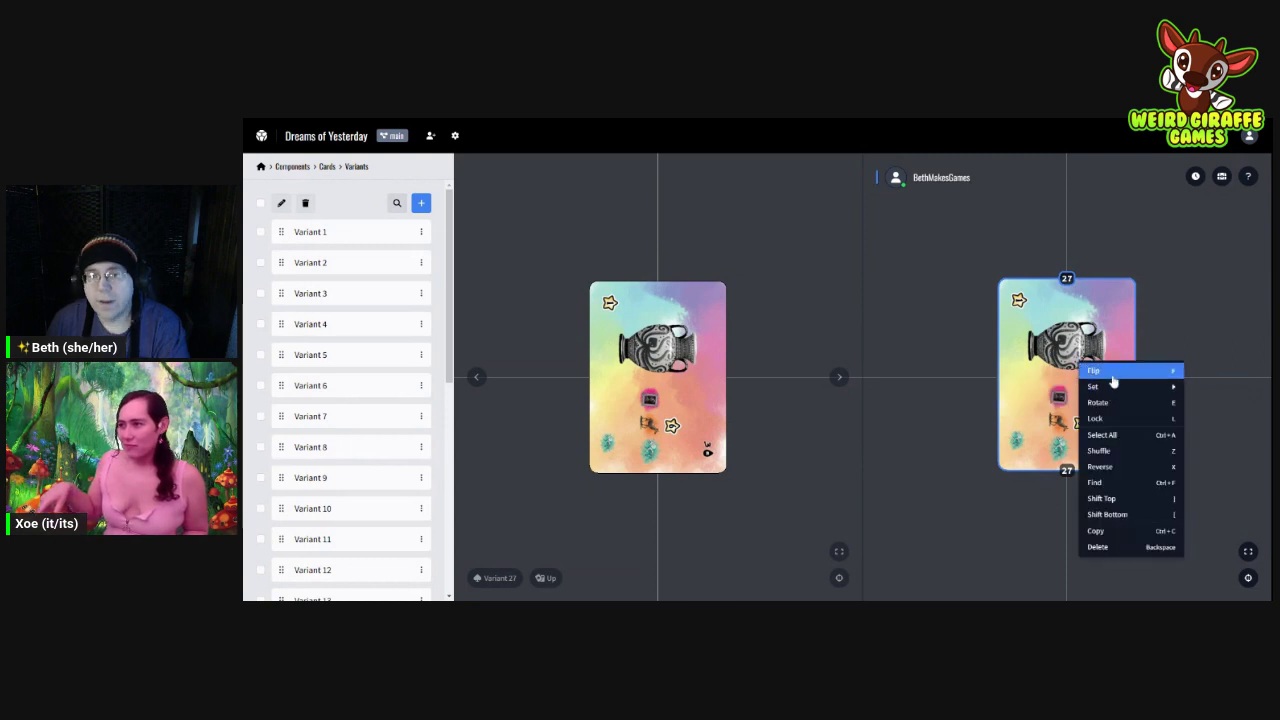
left_click(1128, 450)
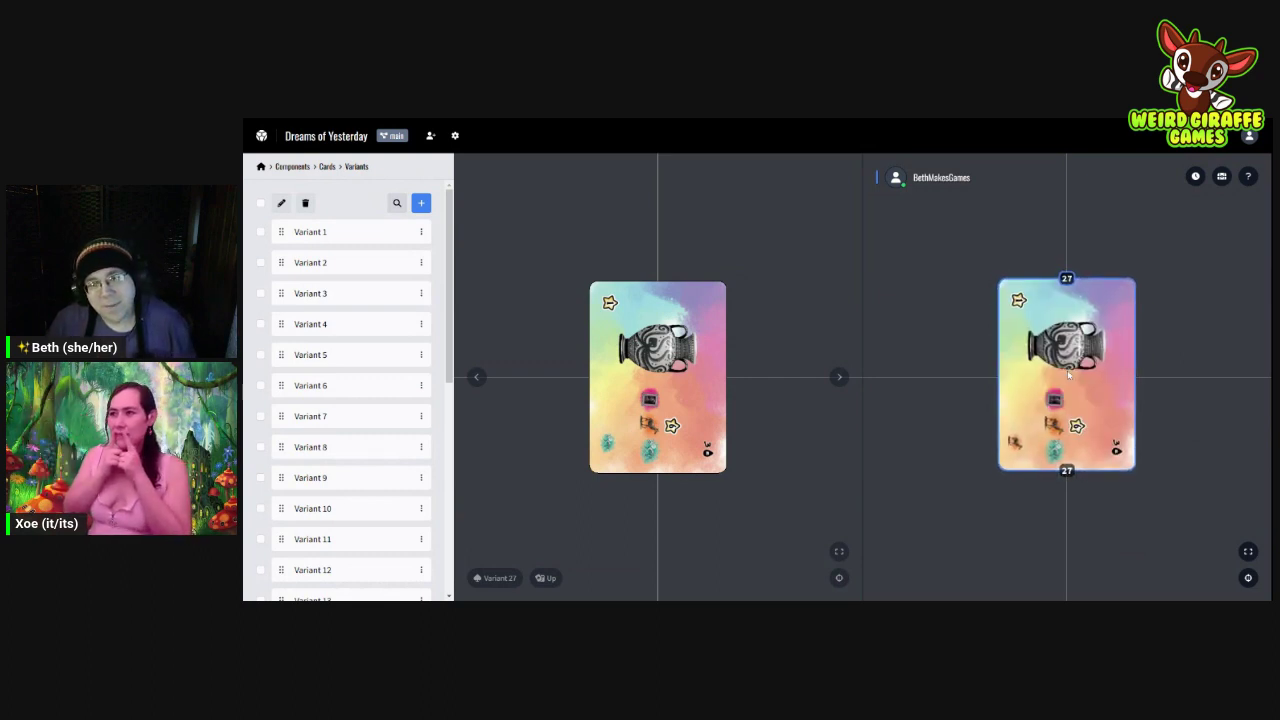
Step: Rotate the card stack on the table three times so the vase card lies in landscape orientation
right_click(1068, 373)
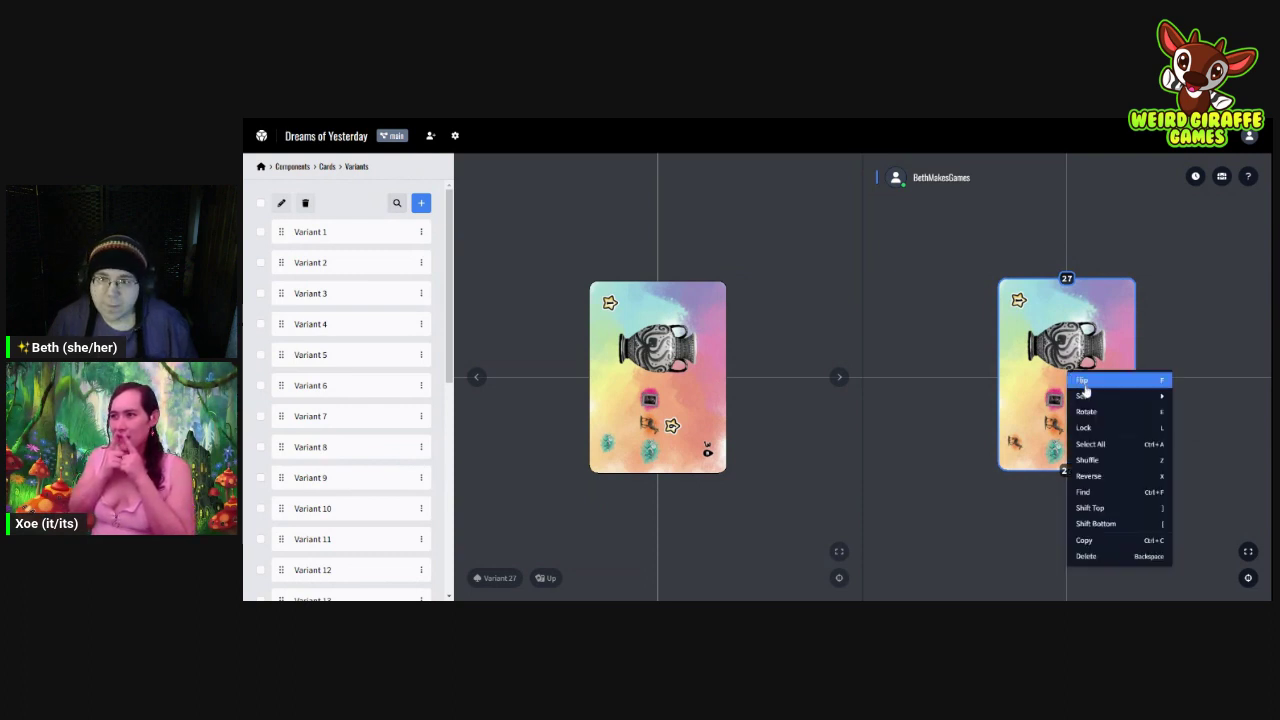
left_click(1091, 415)
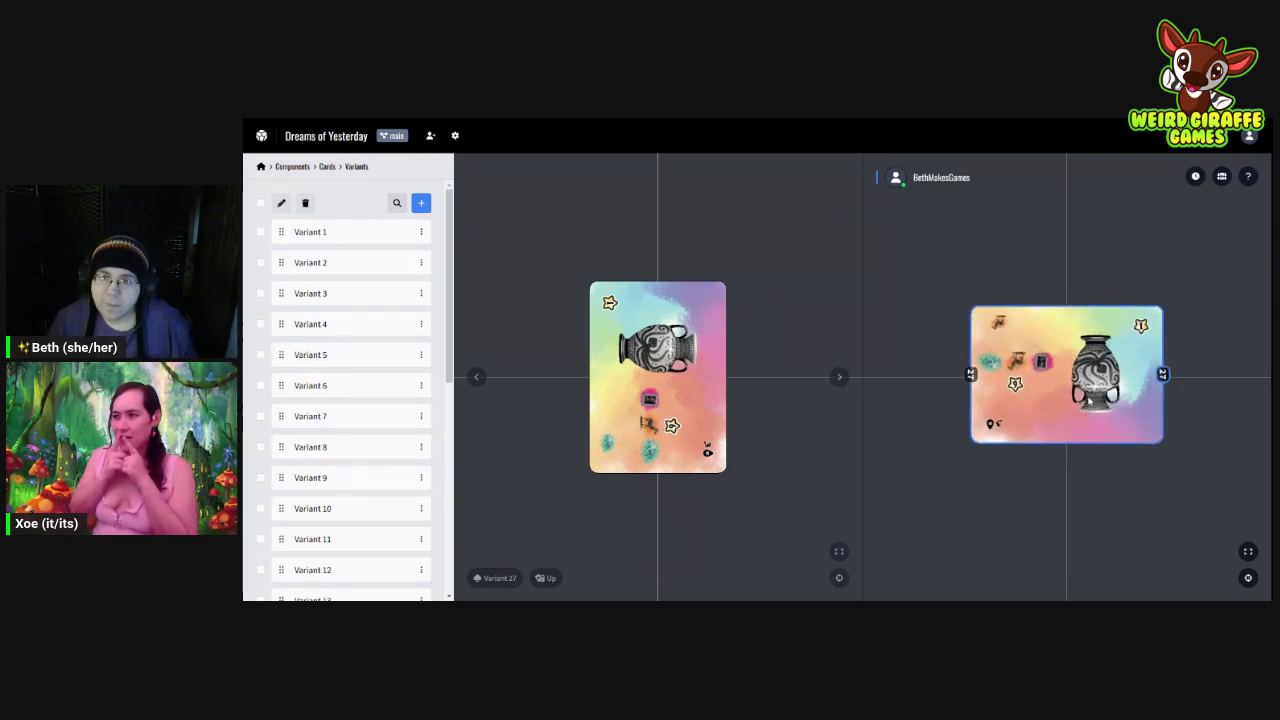
right_click(1089, 400)
left_click(1105, 437)
right_click(1077, 378)
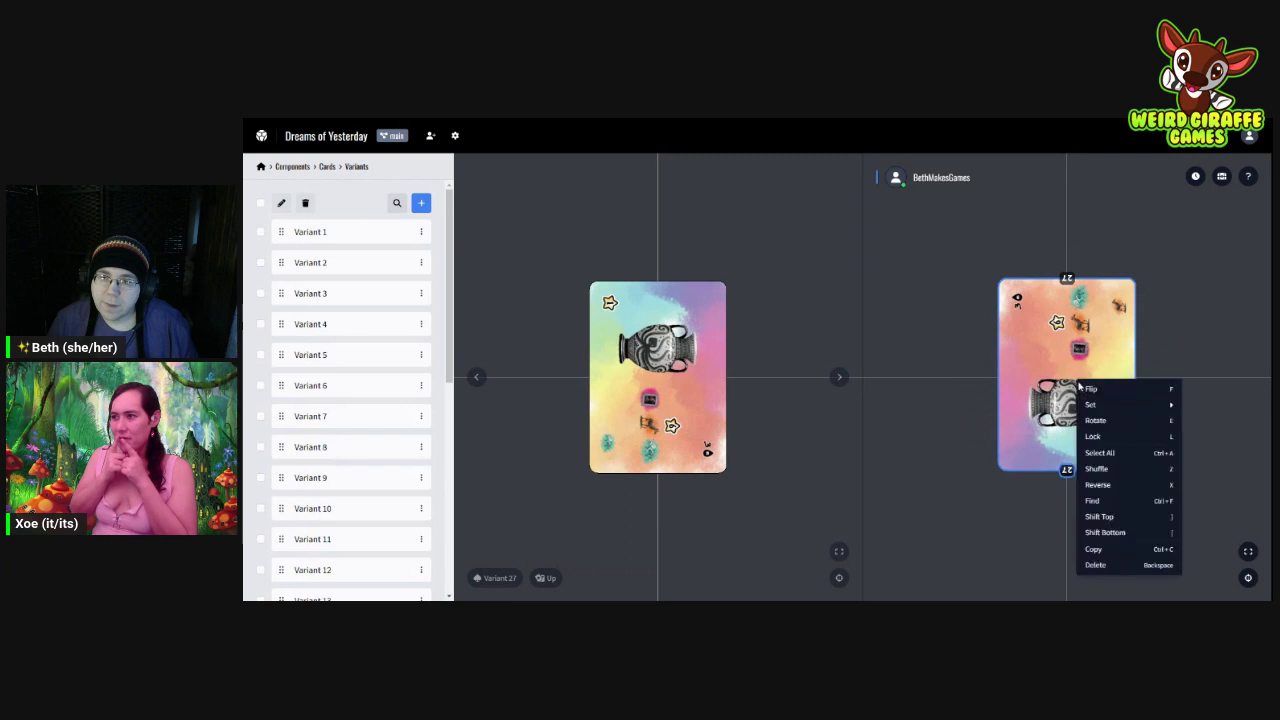
left_click(1097, 421)
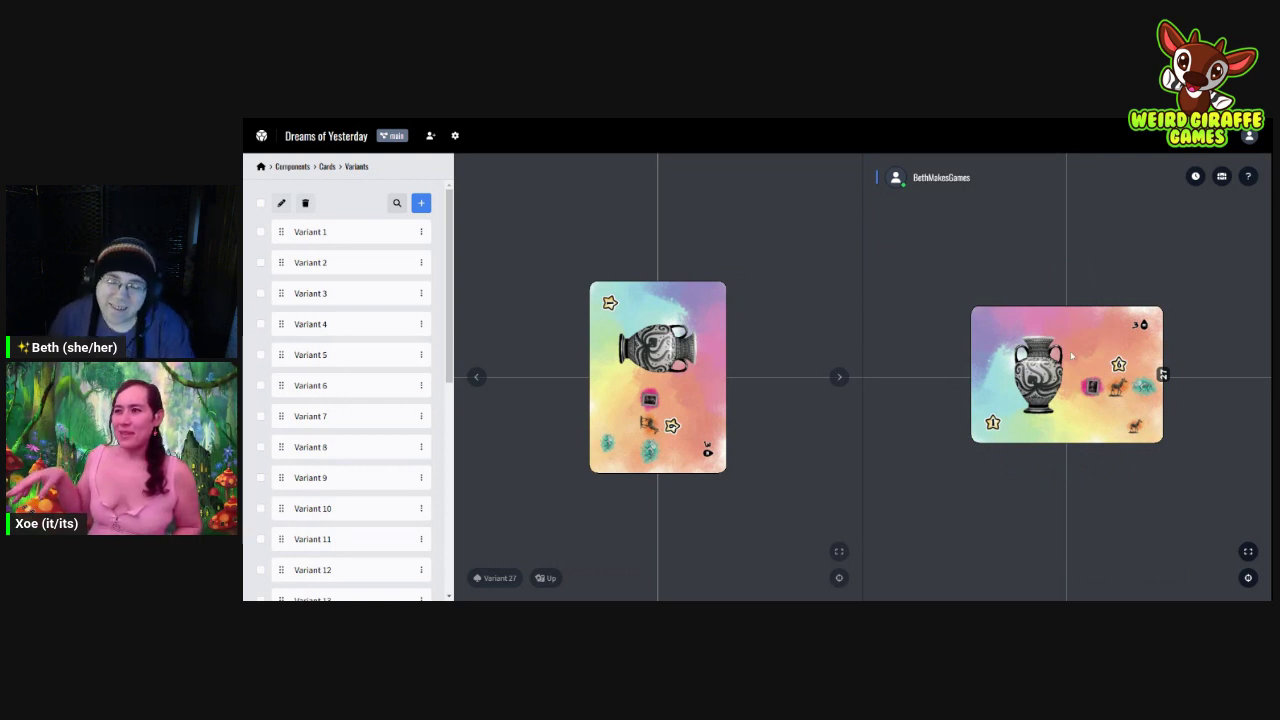
left_click(1071, 358)
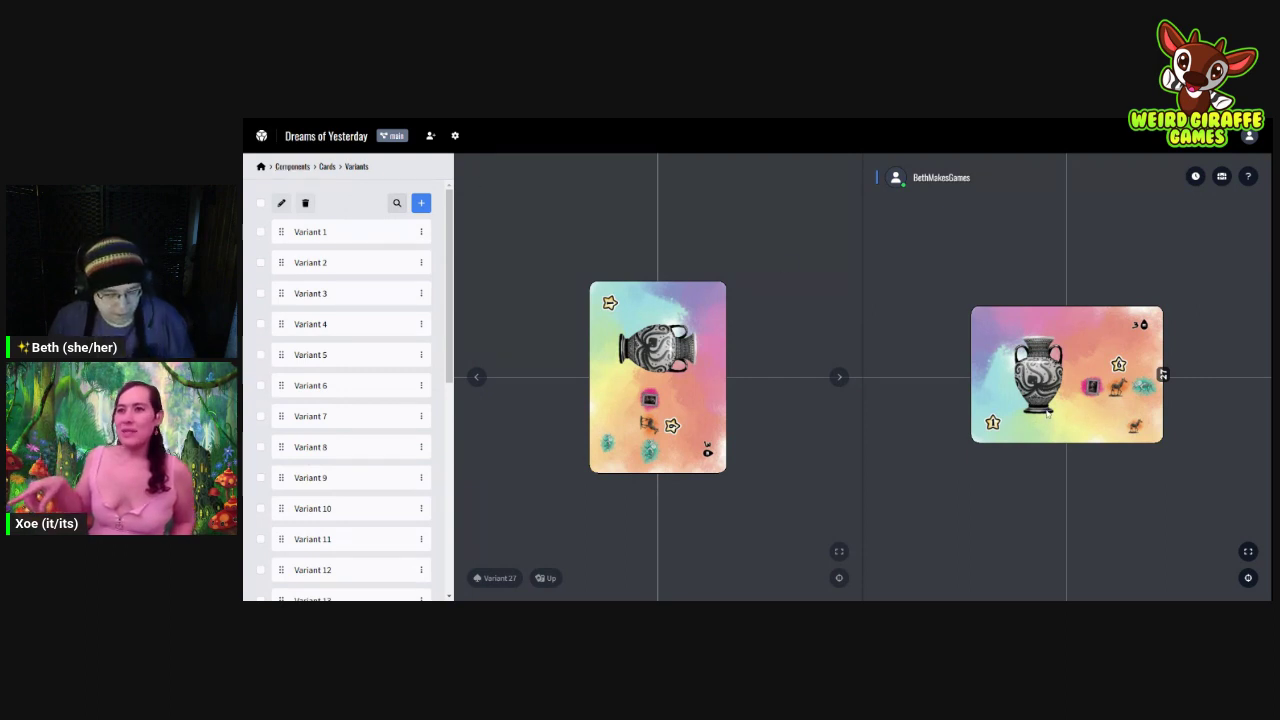
Step: Set the Cards component's width to 350 and height to 250, and save the shape
left_click(290, 167)
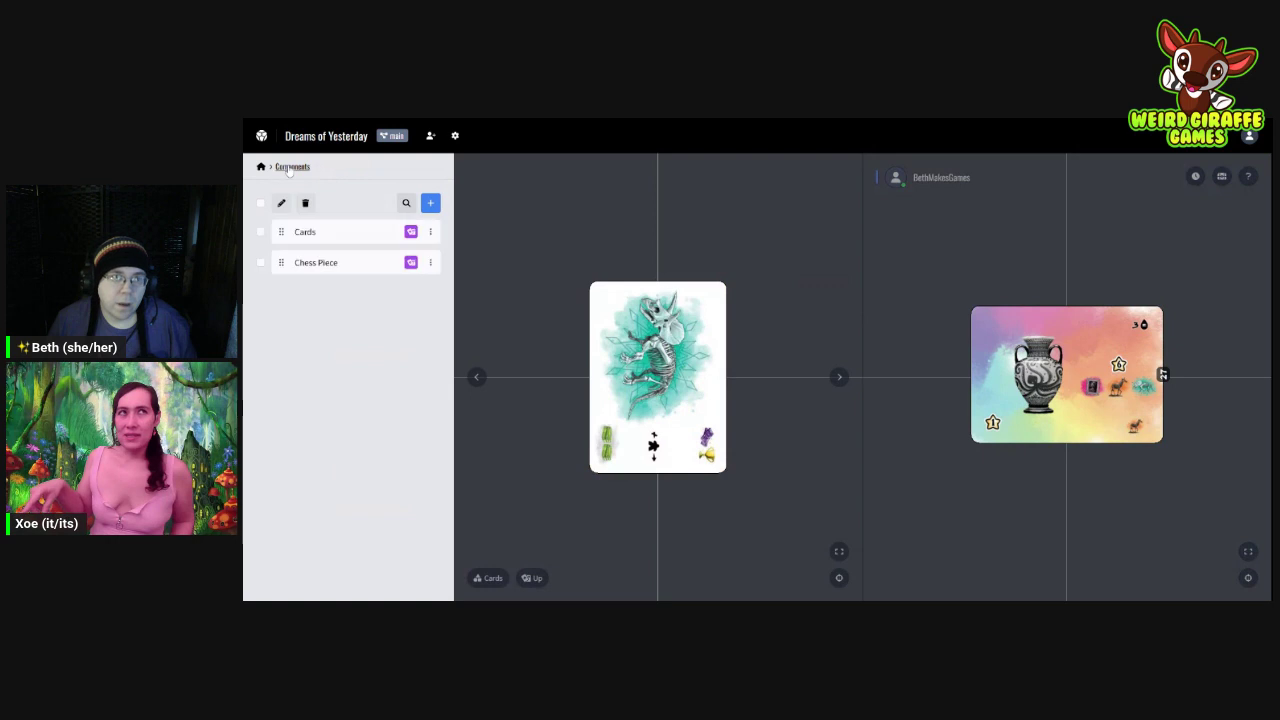
left_click(331, 236)
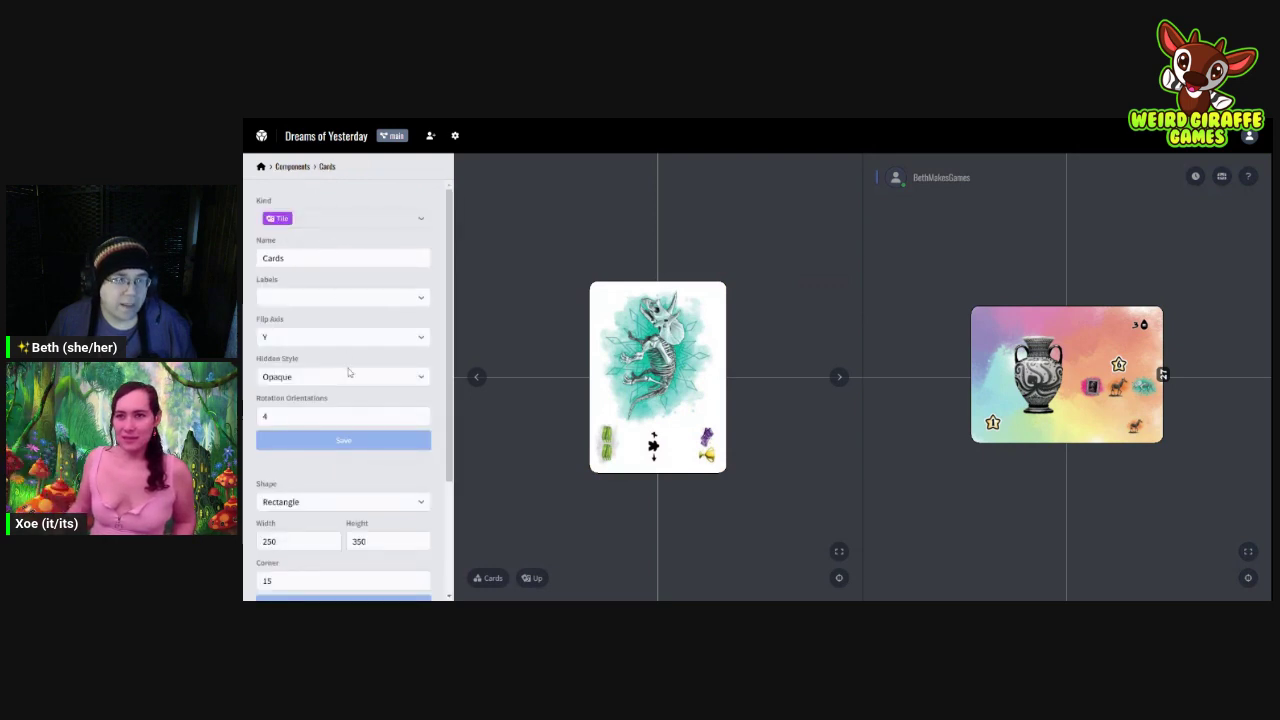
scroll(350, 362, "down", 2)
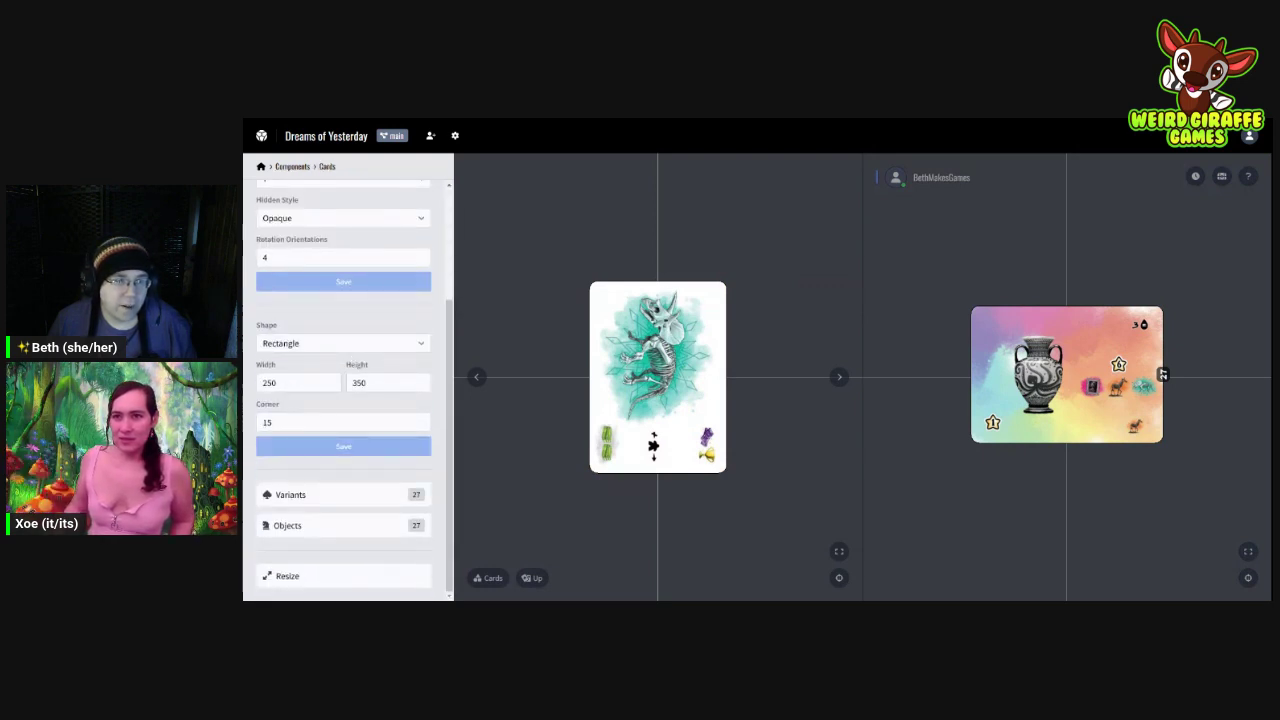
double_click(306, 382)
type("350")
key("Tab")
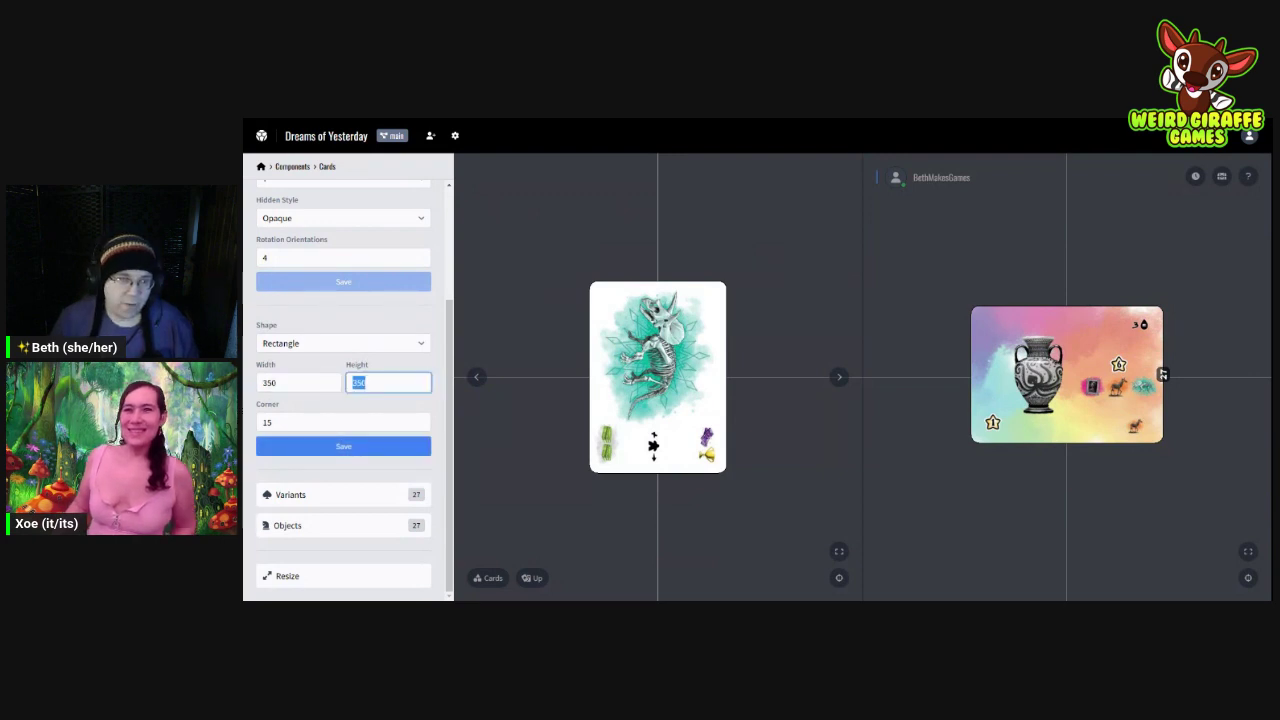
type("250")
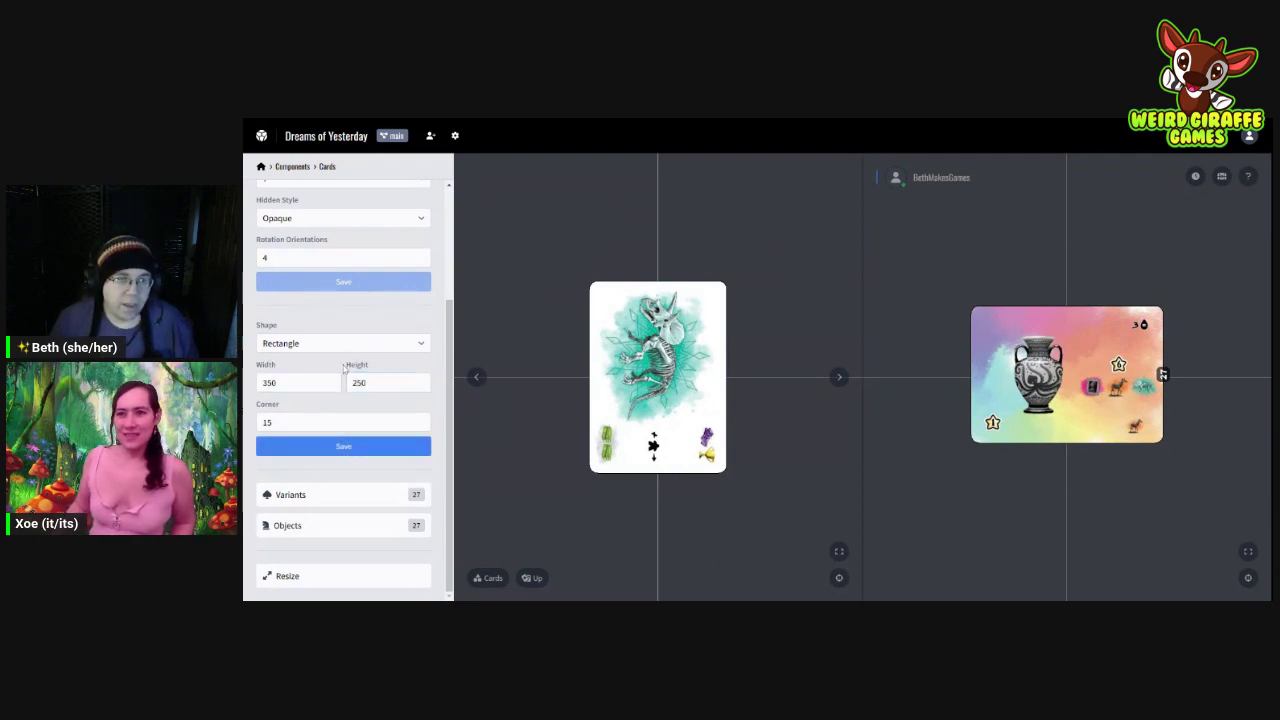
left_click(346, 447)
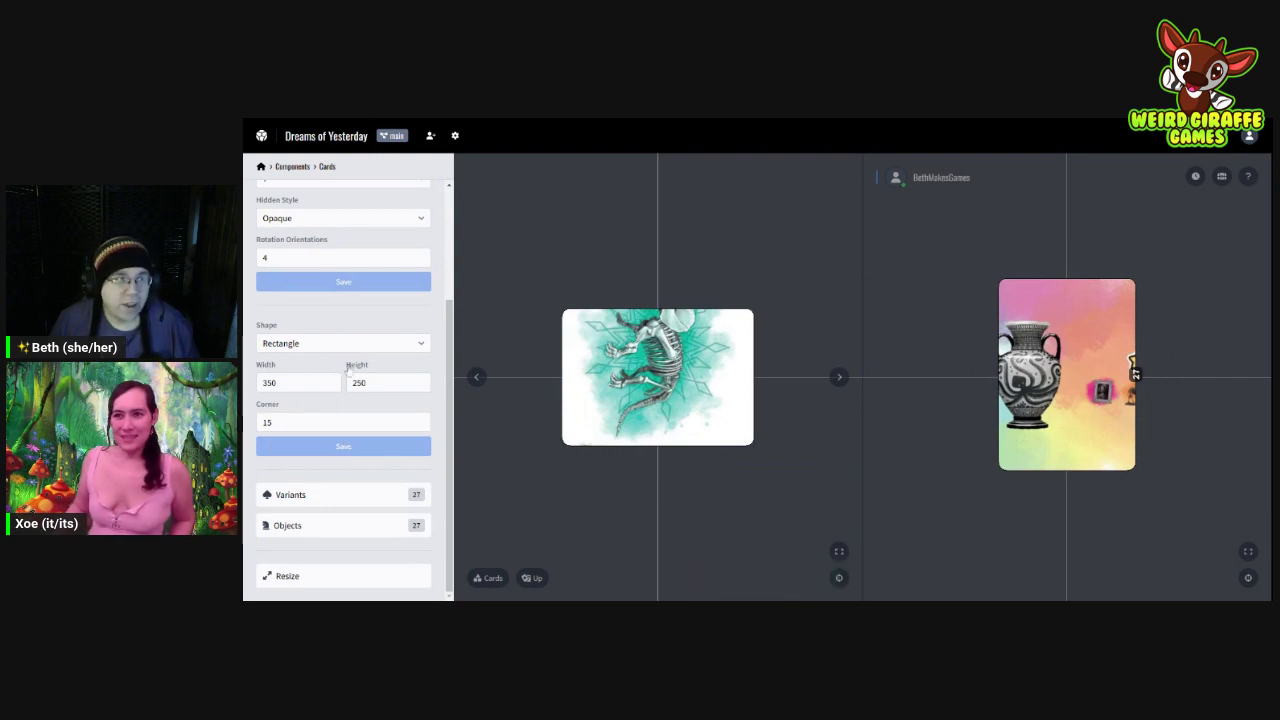
Step: Try to revert the Cards component's shape to width 250 and height 350
scroll(347, 369, "up", 3)
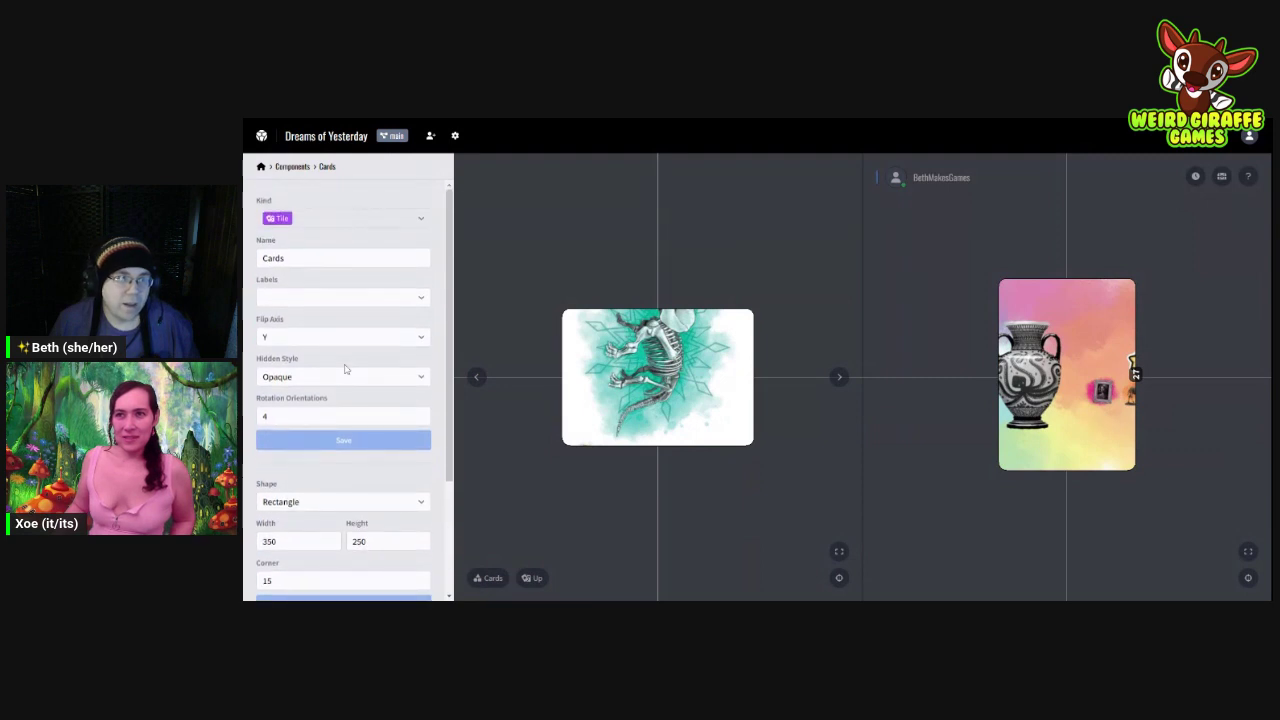
scroll(346, 443, "down", 3)
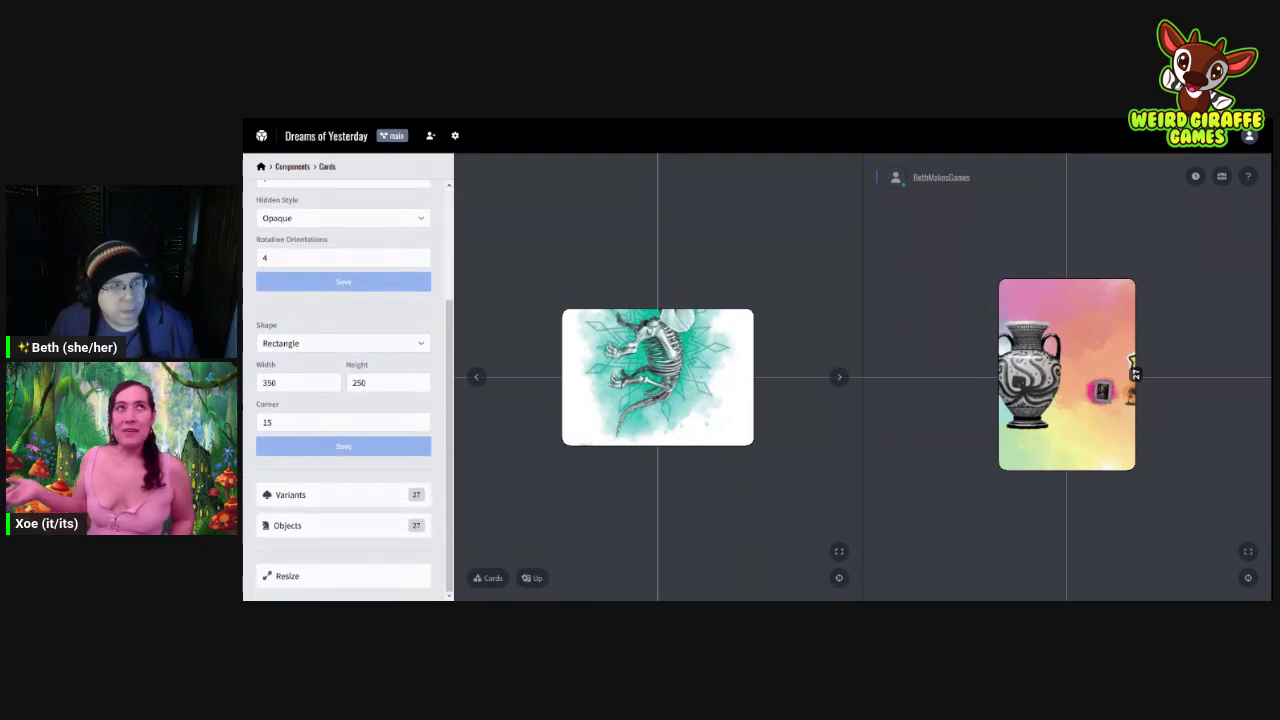
double_click(300, 383)
type("2")
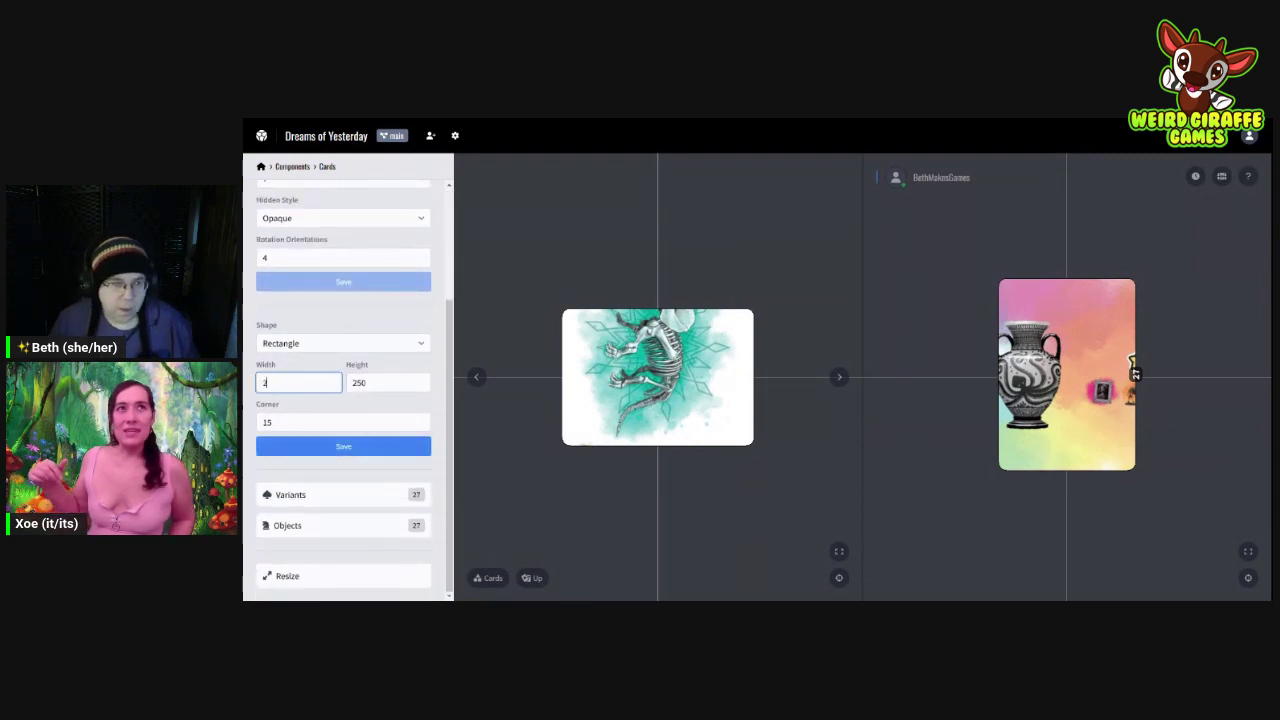
type("50")
key("Tab")
type("350")
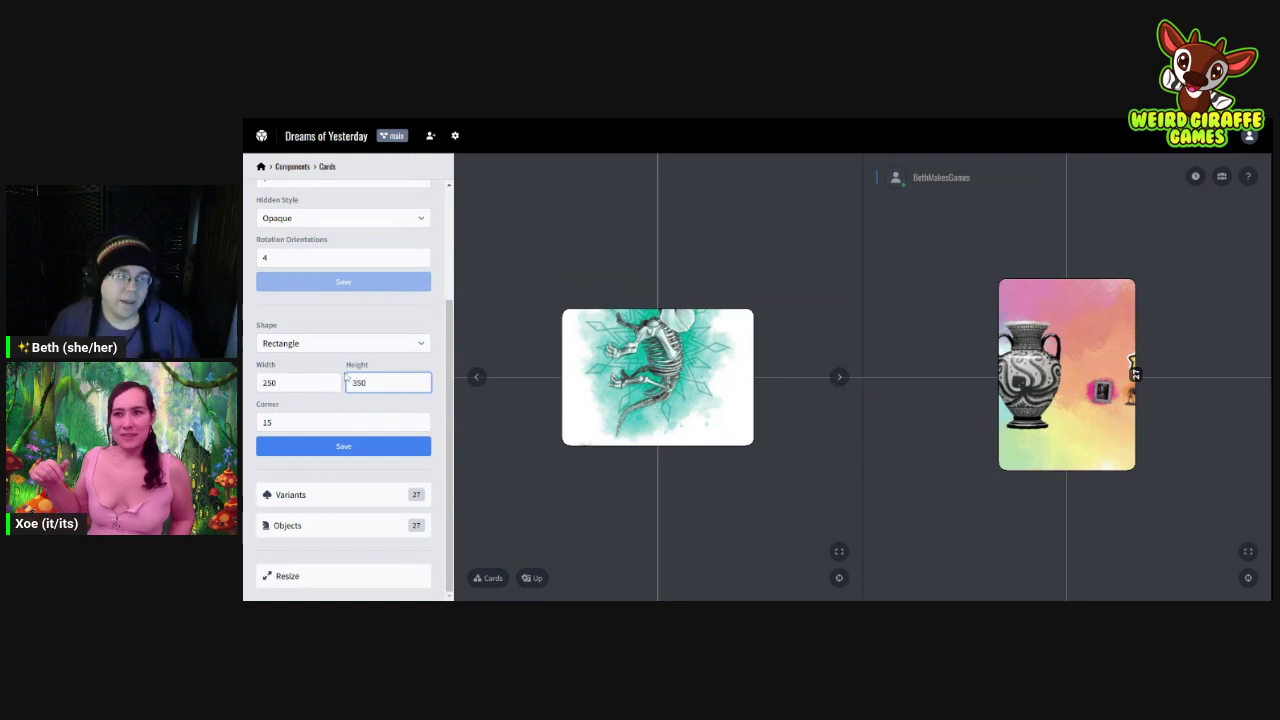
scroll(346, 378, "up", 3)
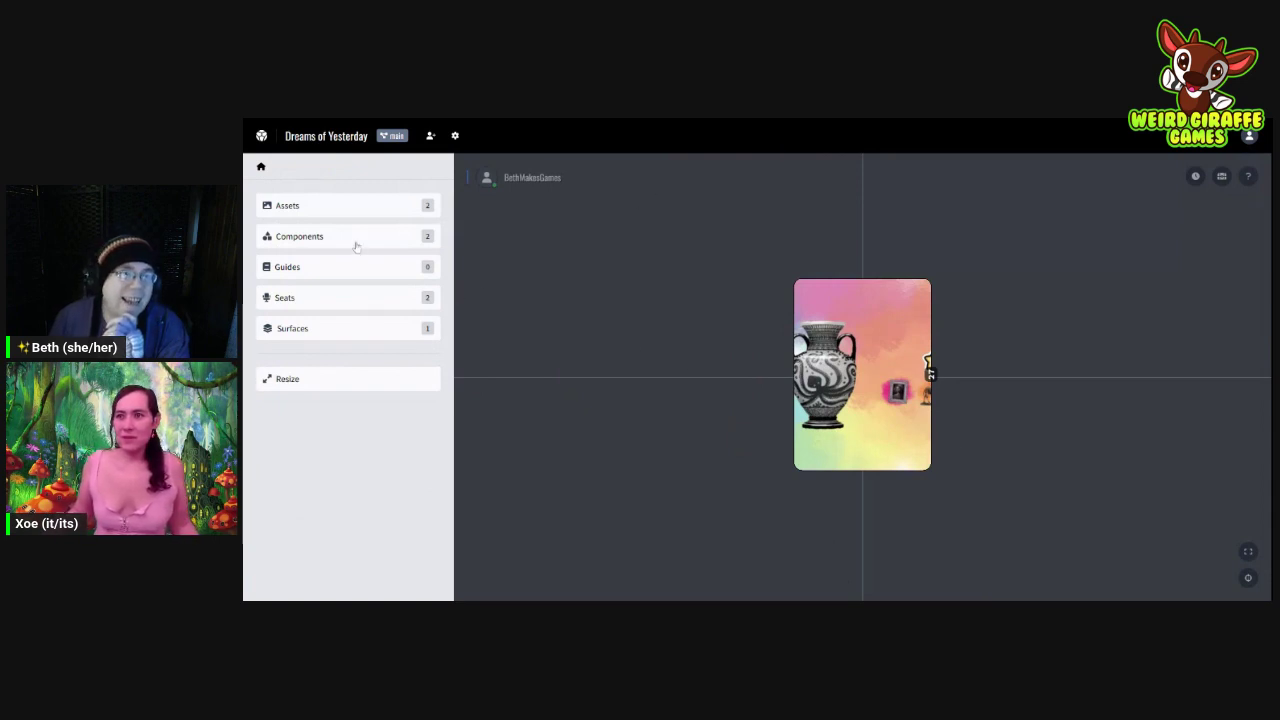
left_click(331, 207)
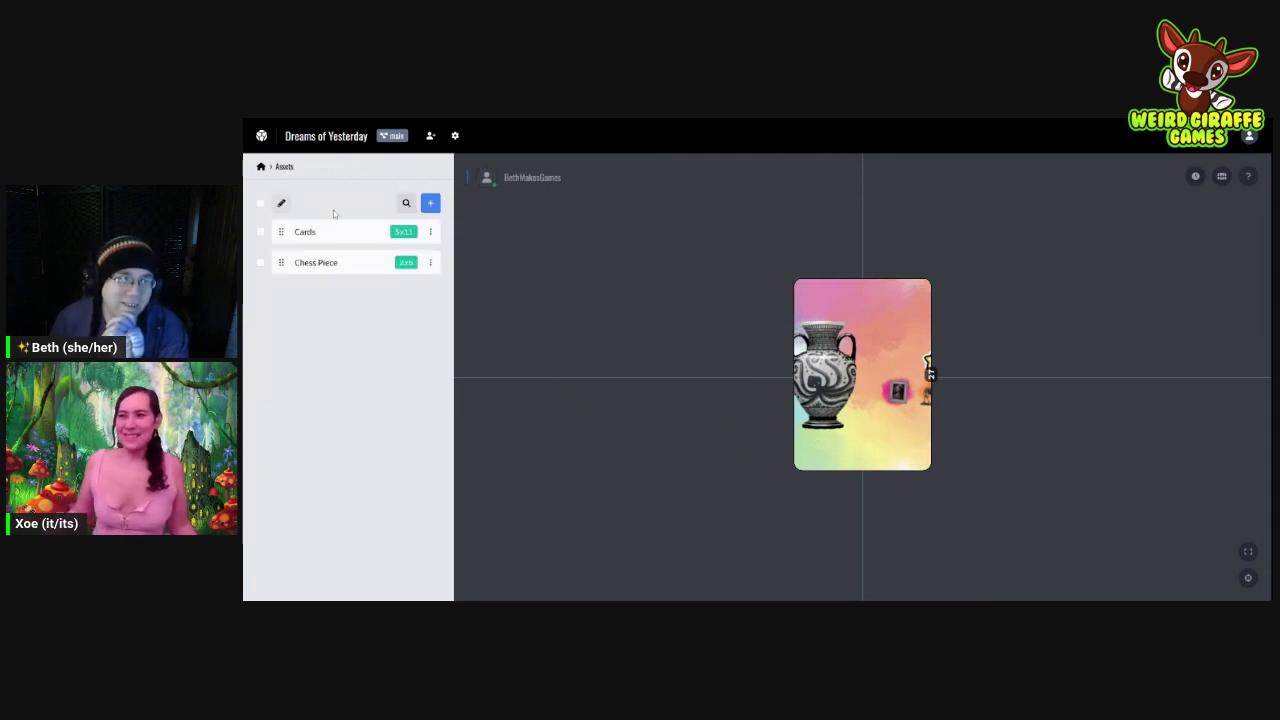
left_click(429, 204)
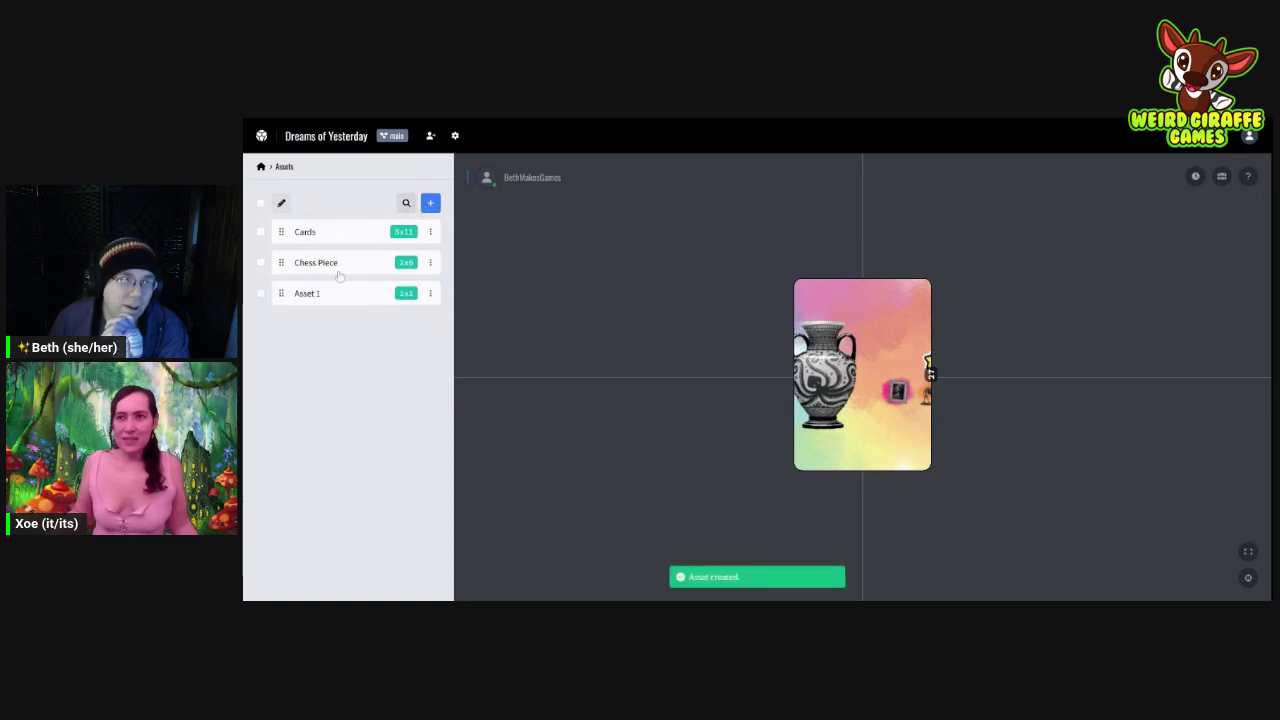
left_click(319, 295)
double_click(286, 218)
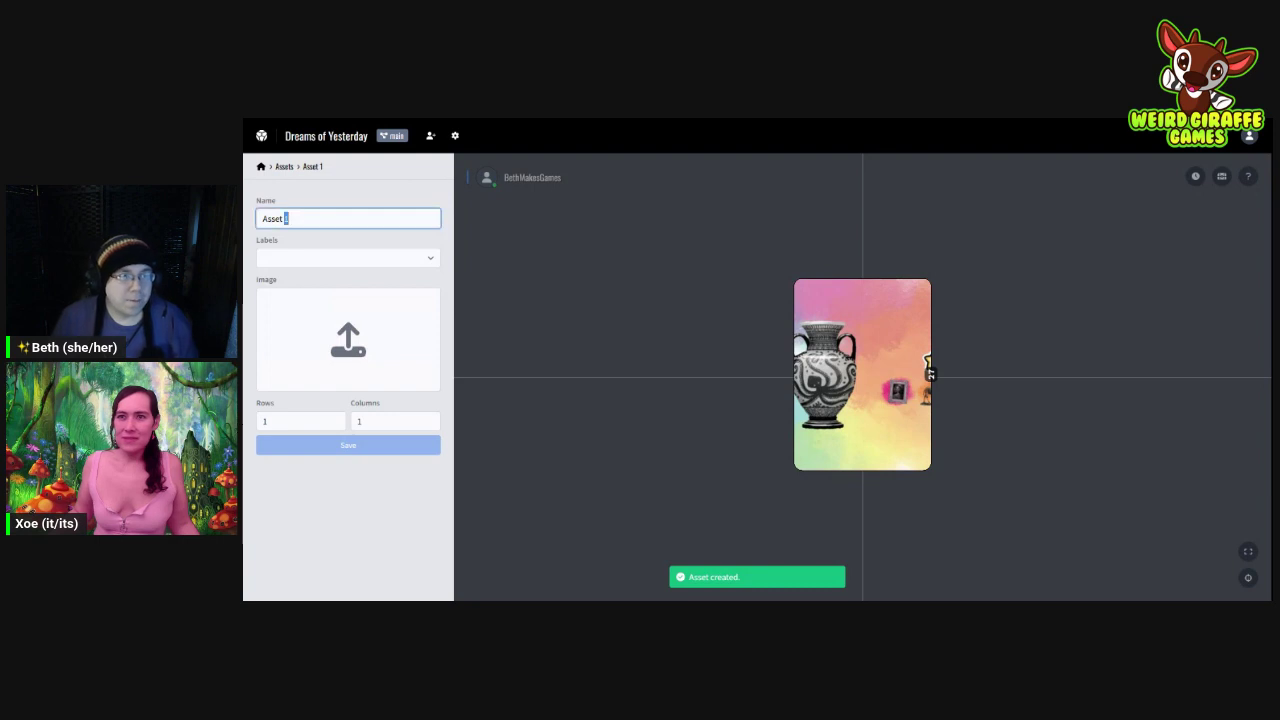
key("ctrl+a")
type("Car")
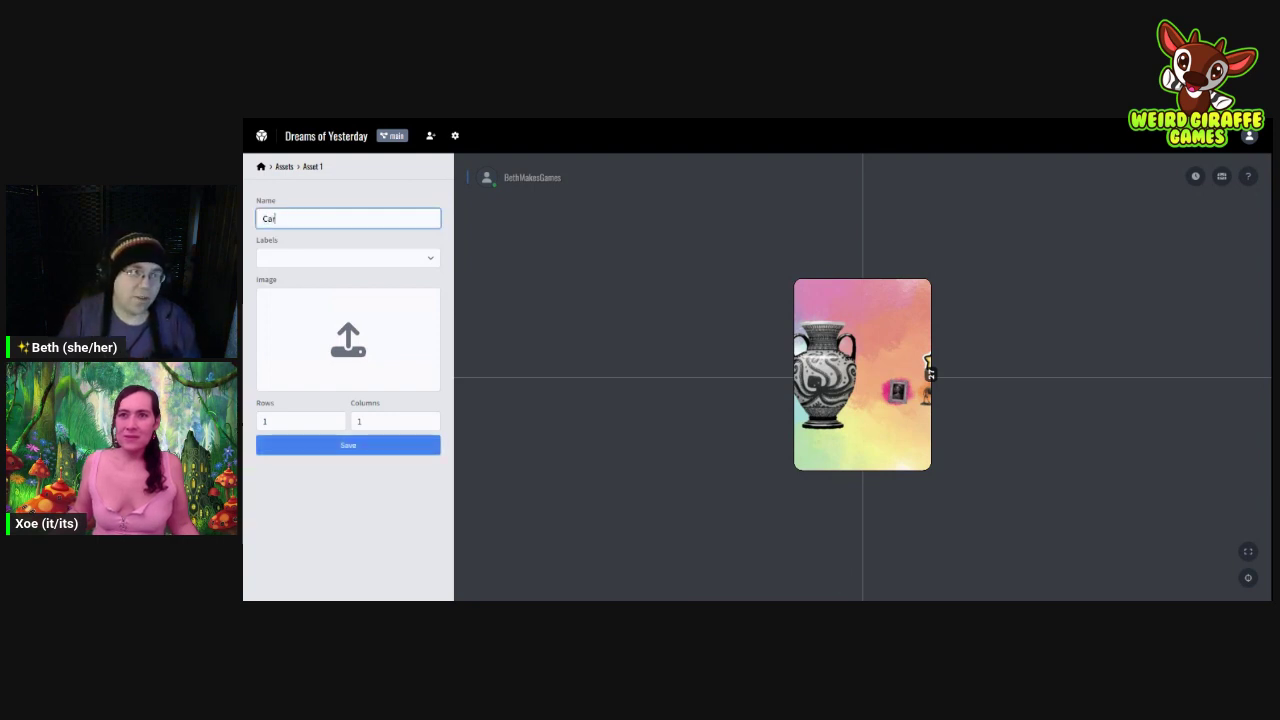
type("ds the right directi")
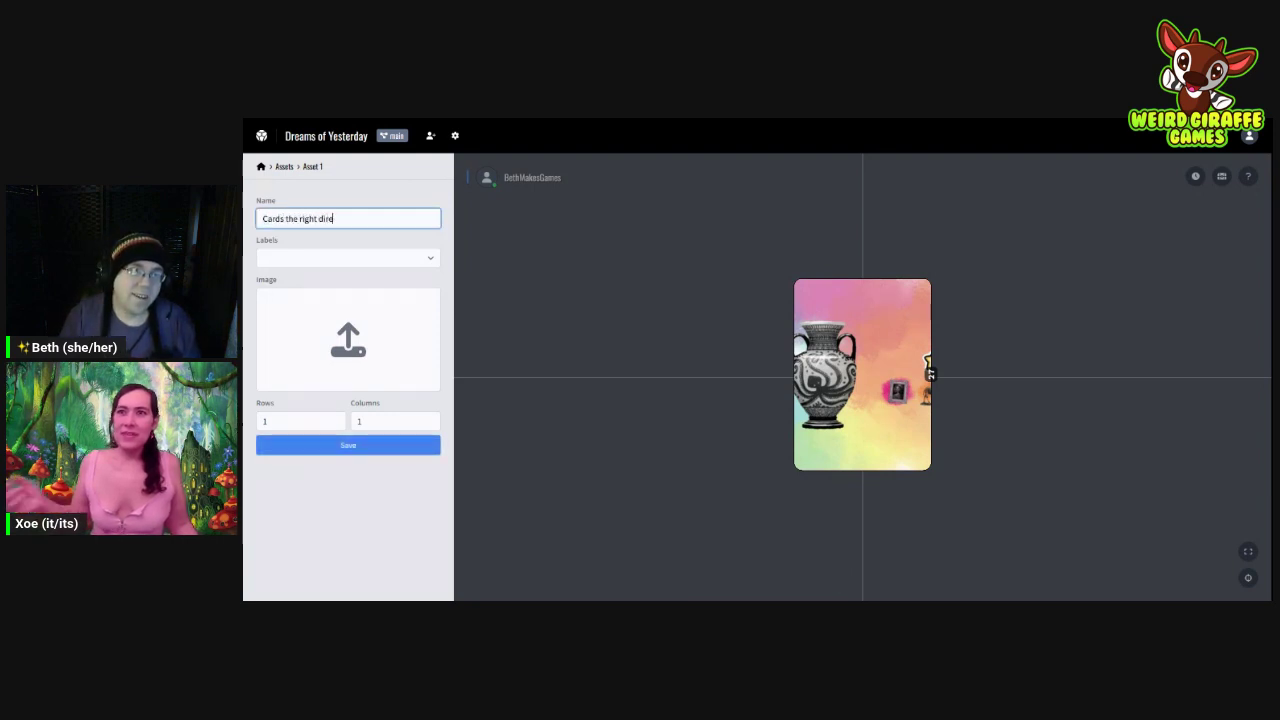
left_click(287, 170)
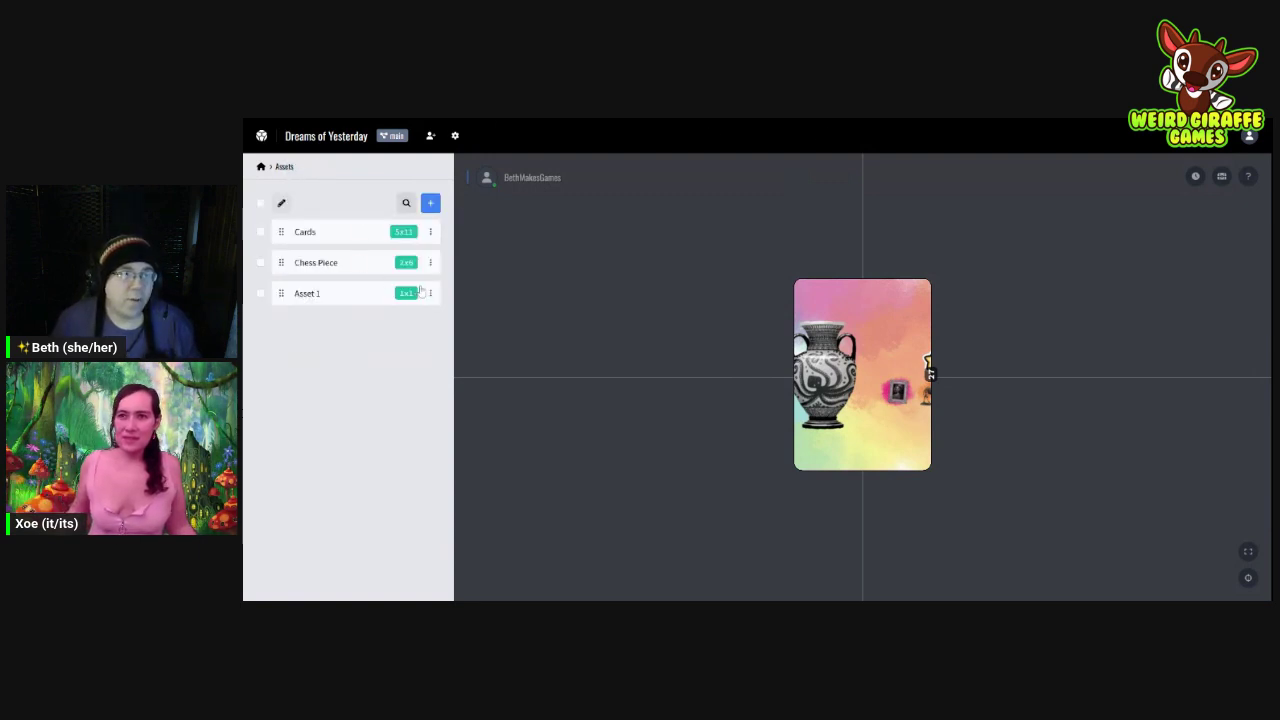
left_click(430, 293)
left_click(408, 320)
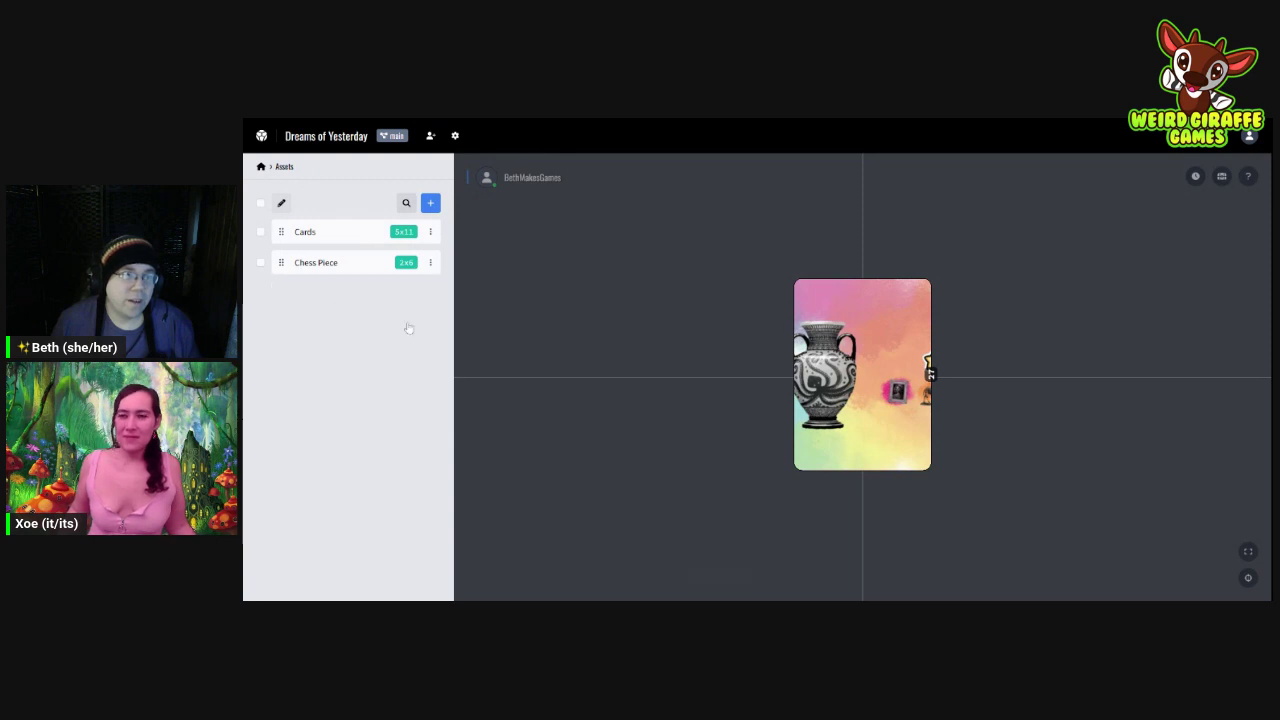
Step: Try a grid of 11 rows and 5 columns on the Cards asset and leave it without saving
left_click(387, 233)
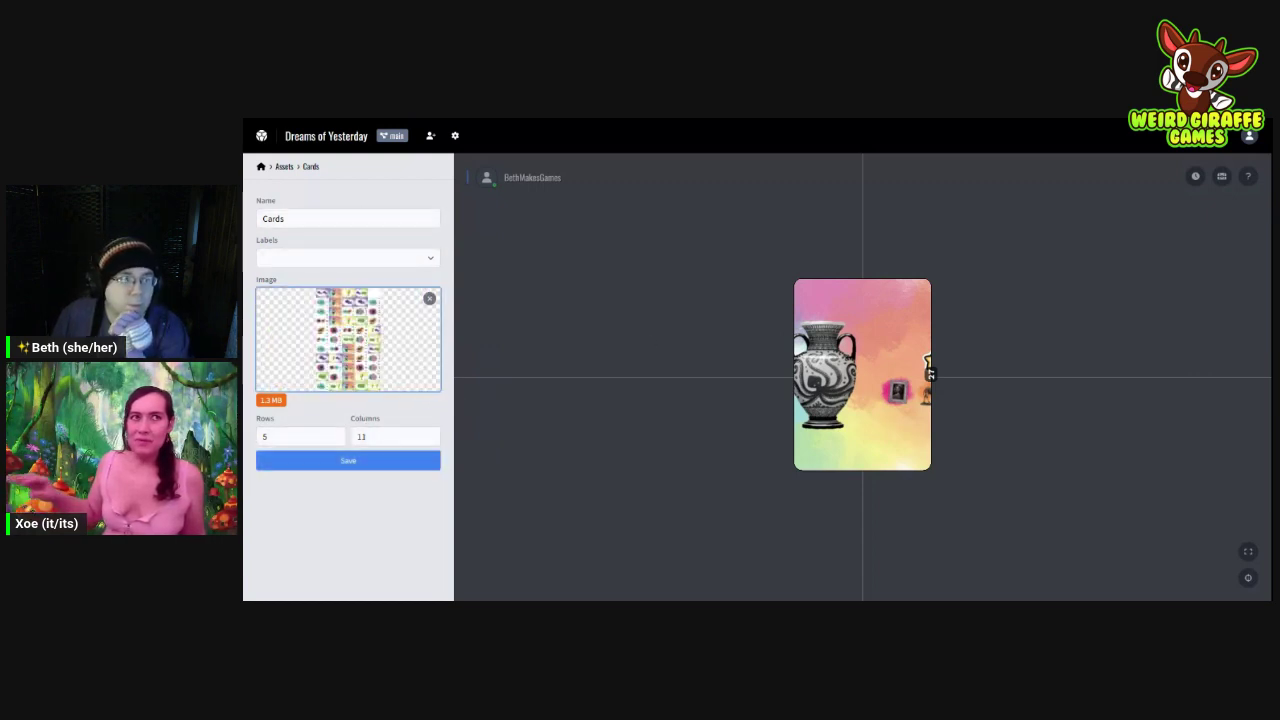
double_click(265, 436)
type("11")
key("Tab")
type("5")
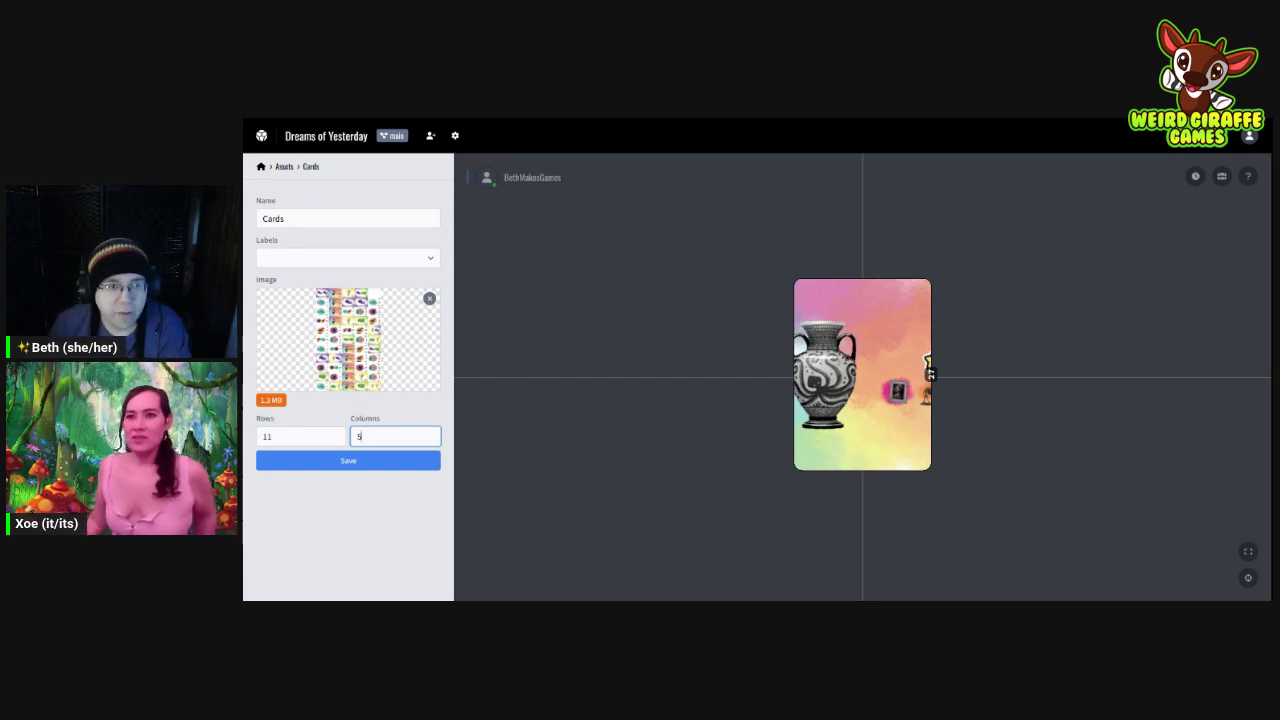
left_click(284, 167)
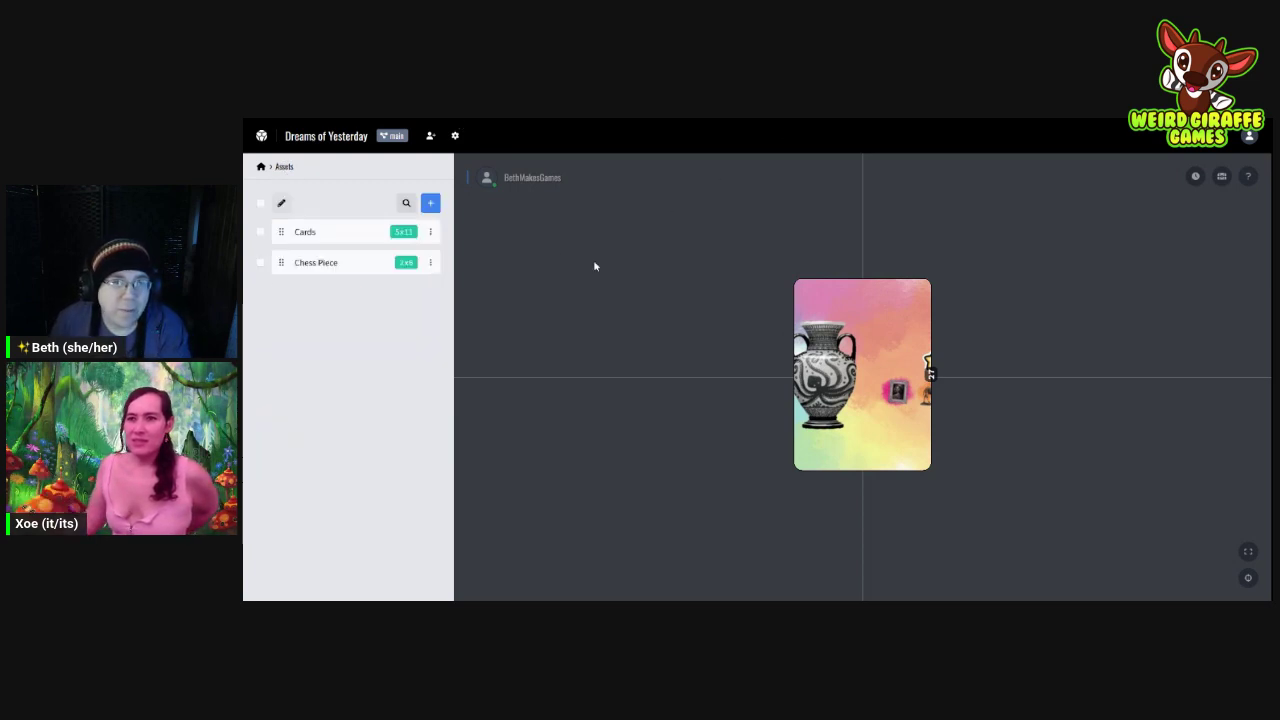
left_click(349, 241)
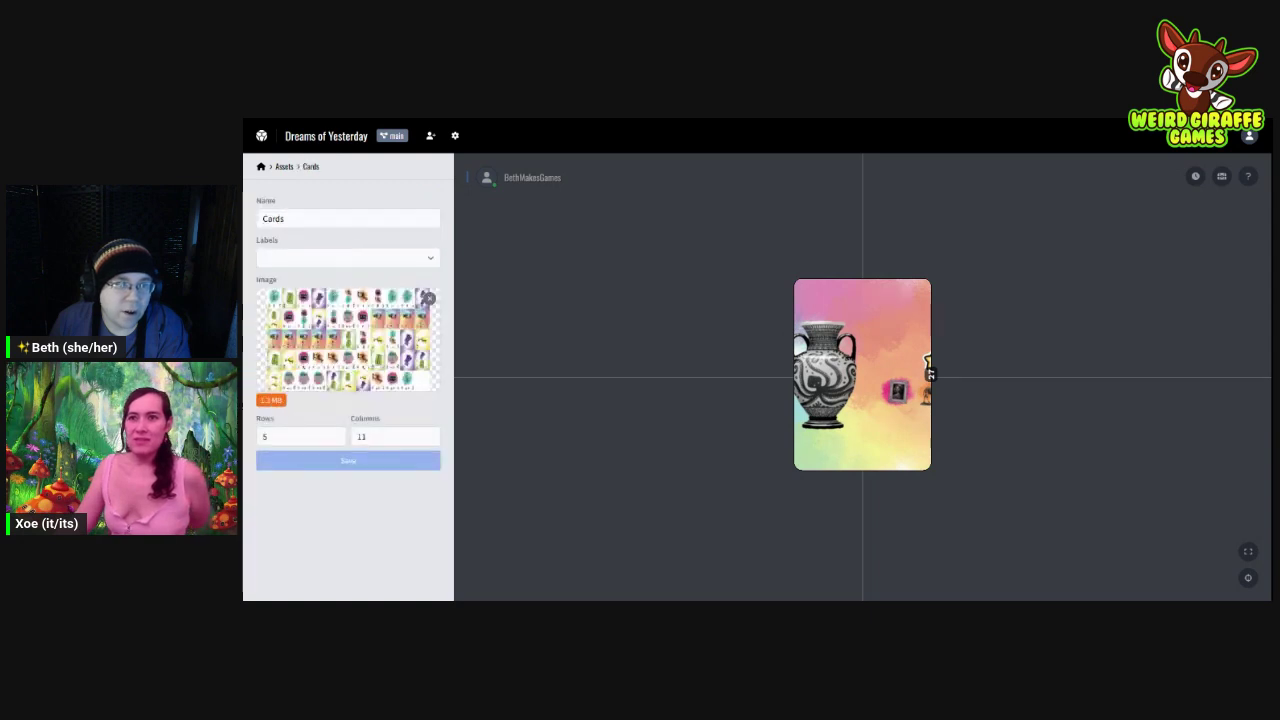
left_click(285, 167)
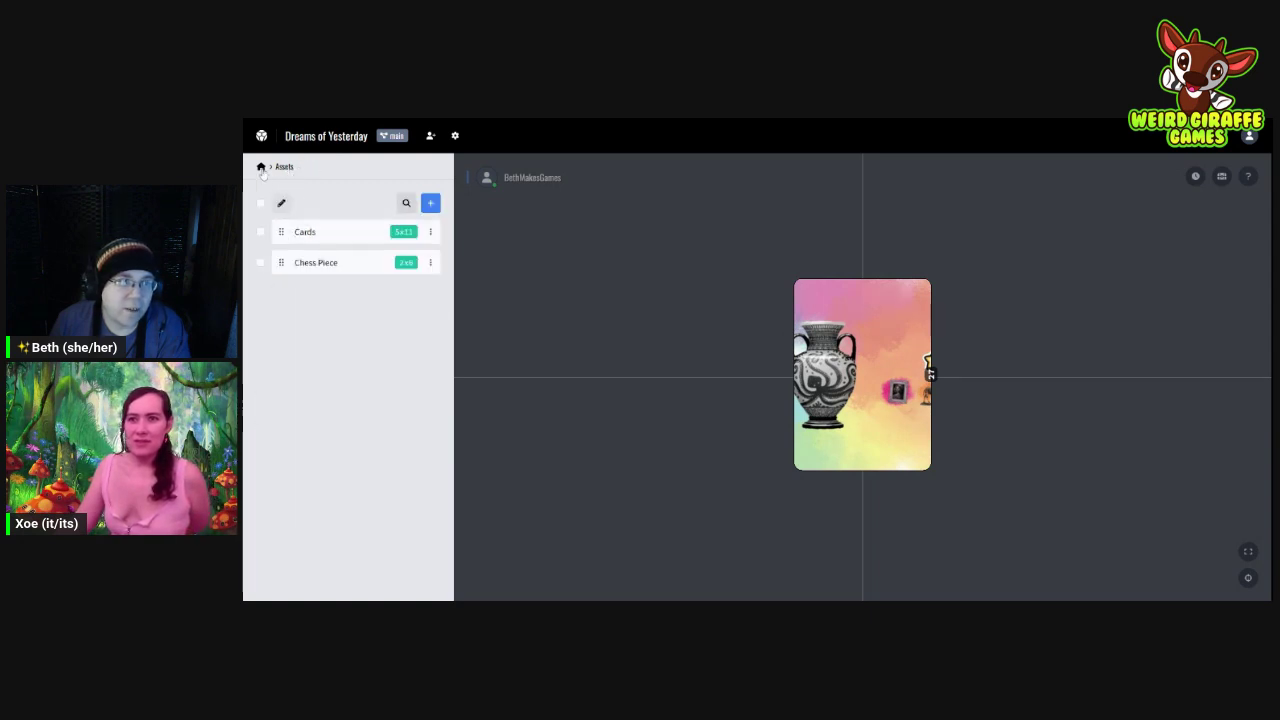
Step: Set the Cards component's width to 250 and height to 350, and save the shape
left_click(262, 168)
left_click(317, 238)
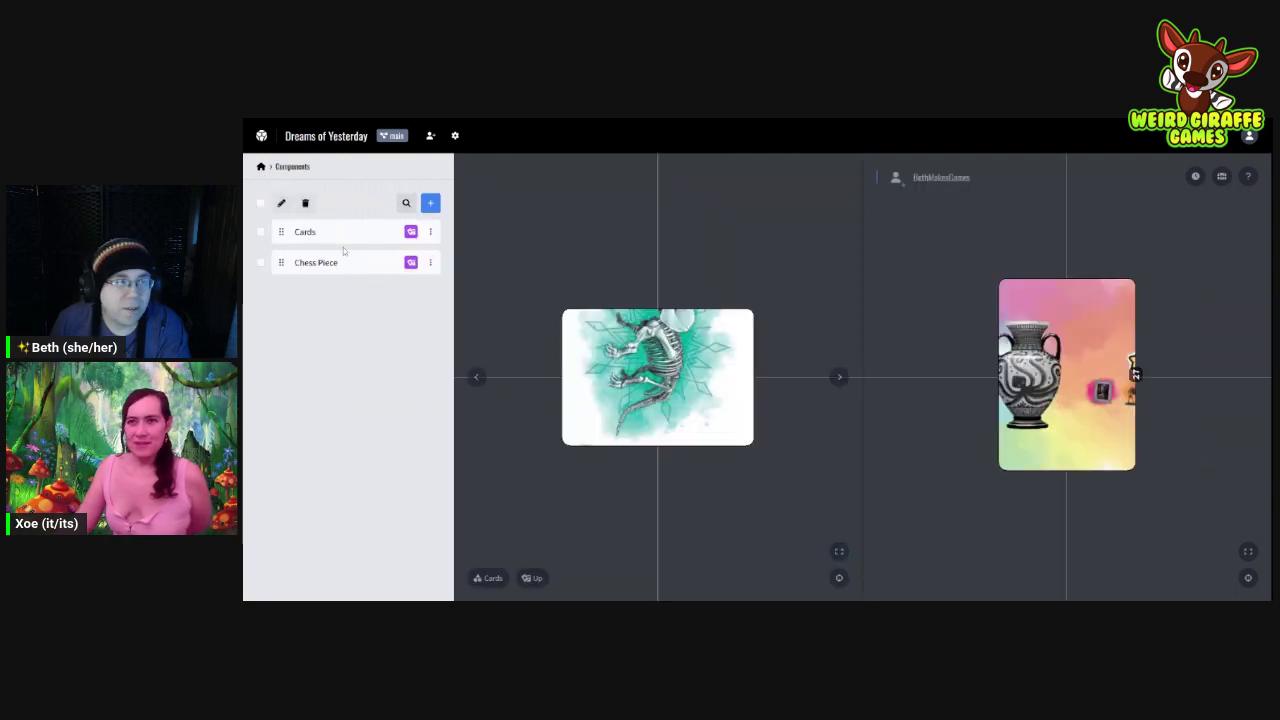
left_click(337, 236)
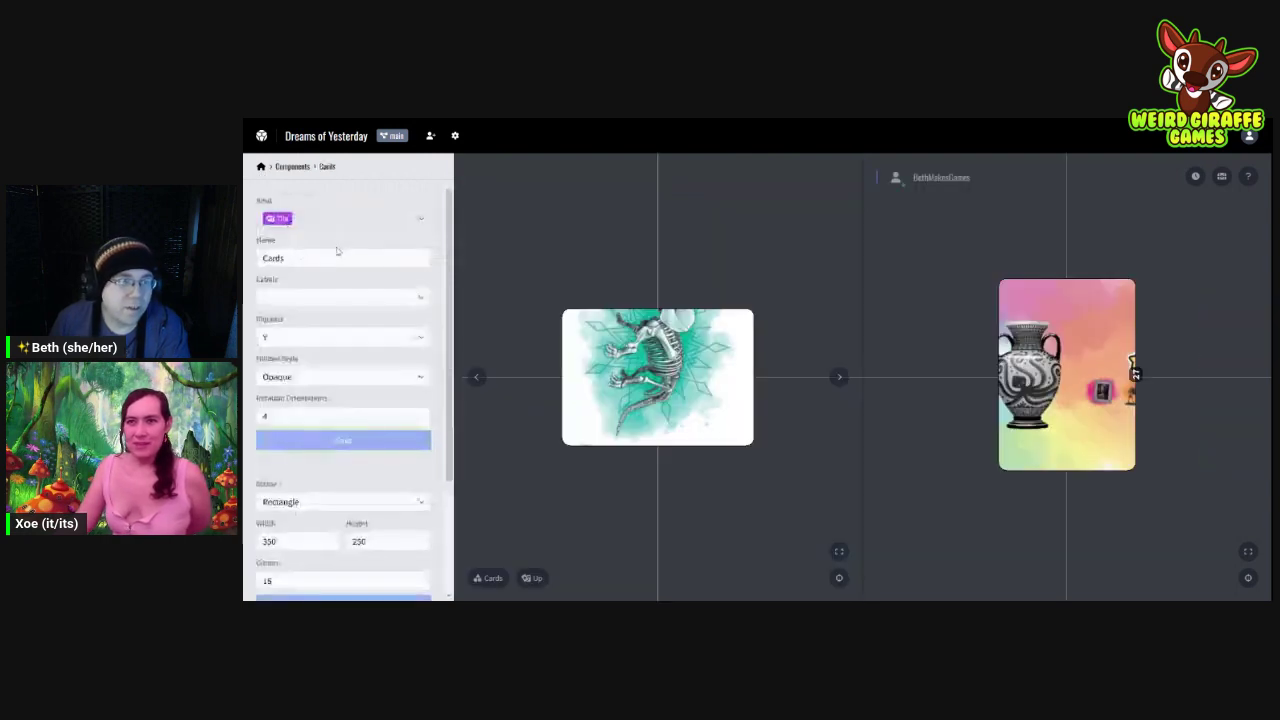
double_click(297, 541)
type("250")
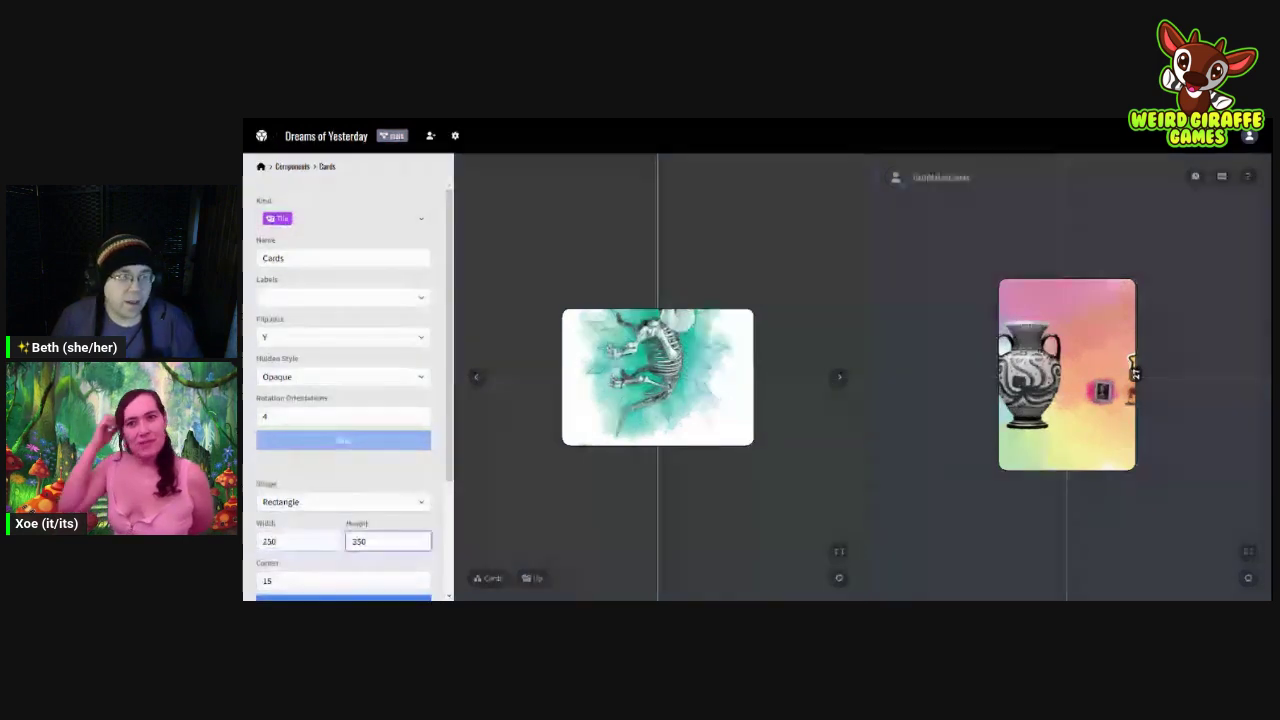
scroll(345, 450, "down", 2)
left_click(346, 448)
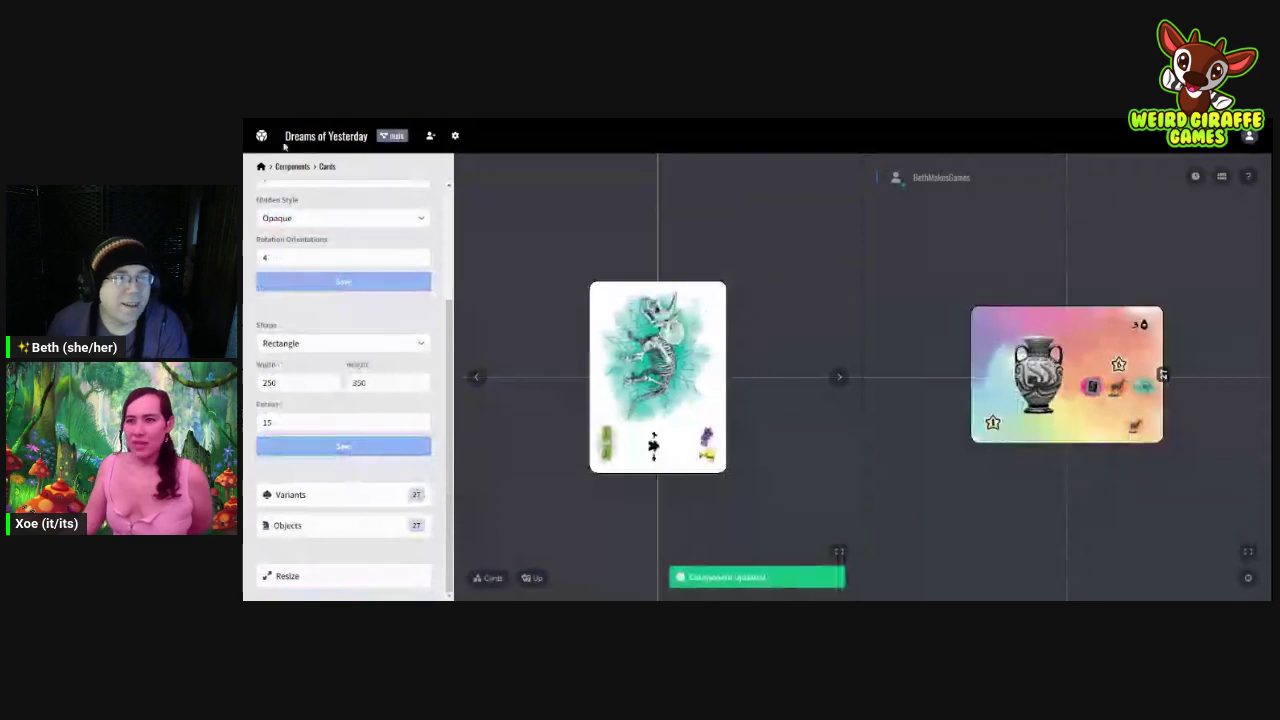
left_click(261, 167)
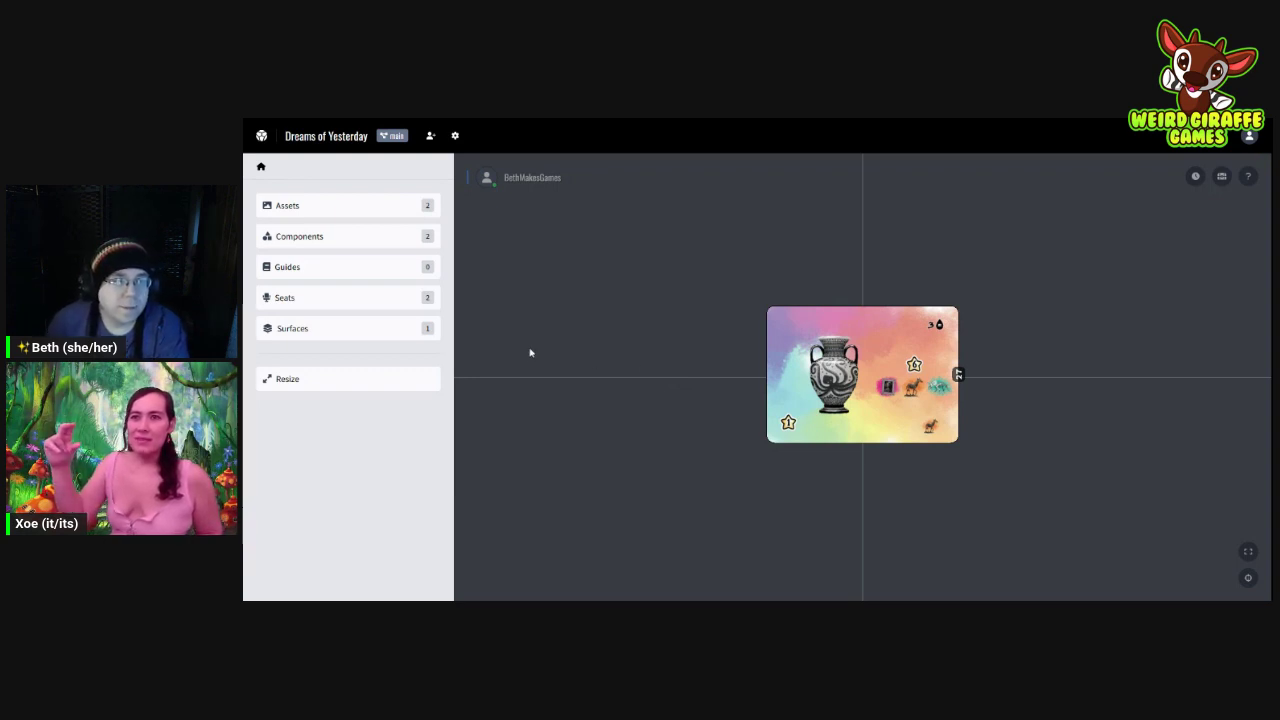
Step: Open the table's help alongside the game's guides and create a new guide
left_click(415, 272)
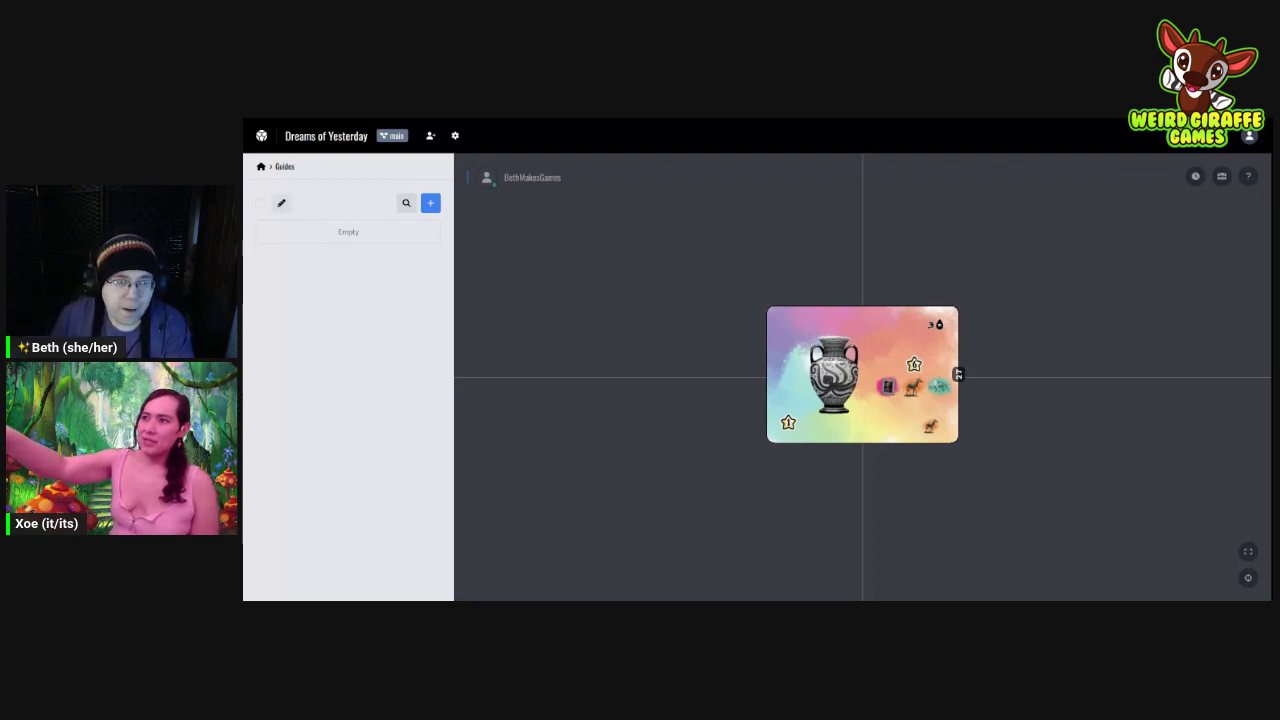
left_click(1246, 178)
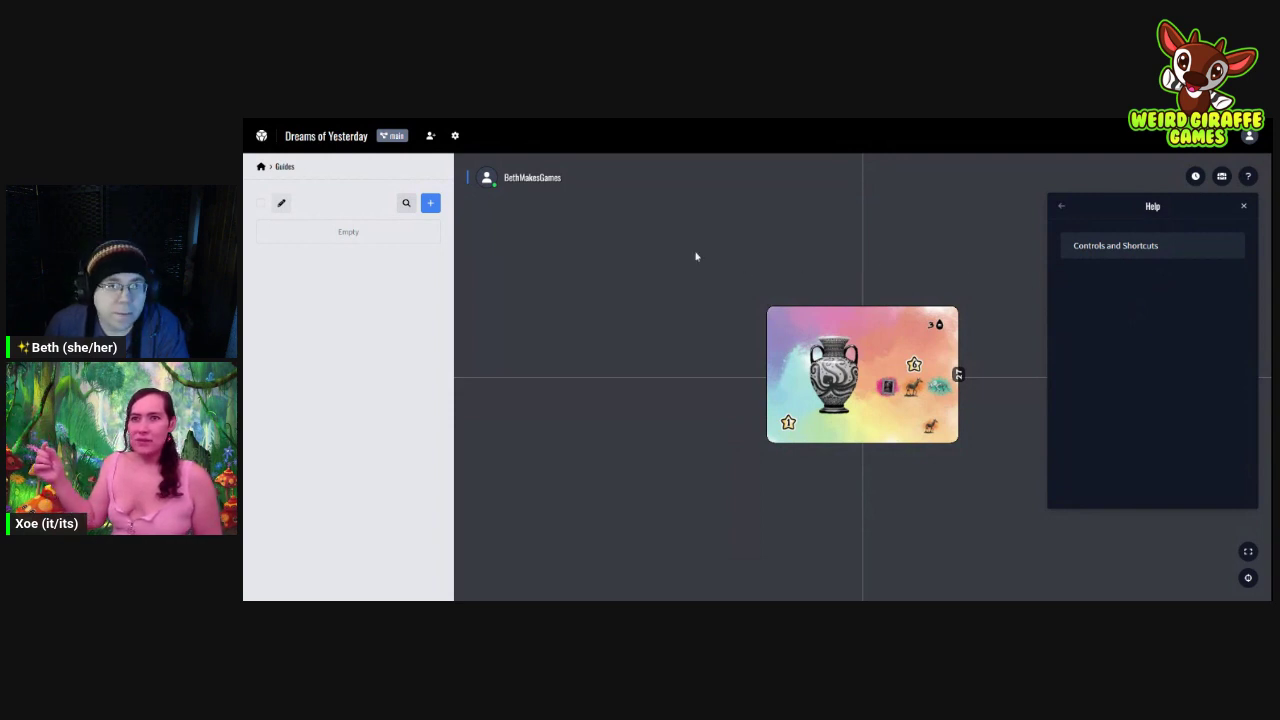
left_click(431, 203)
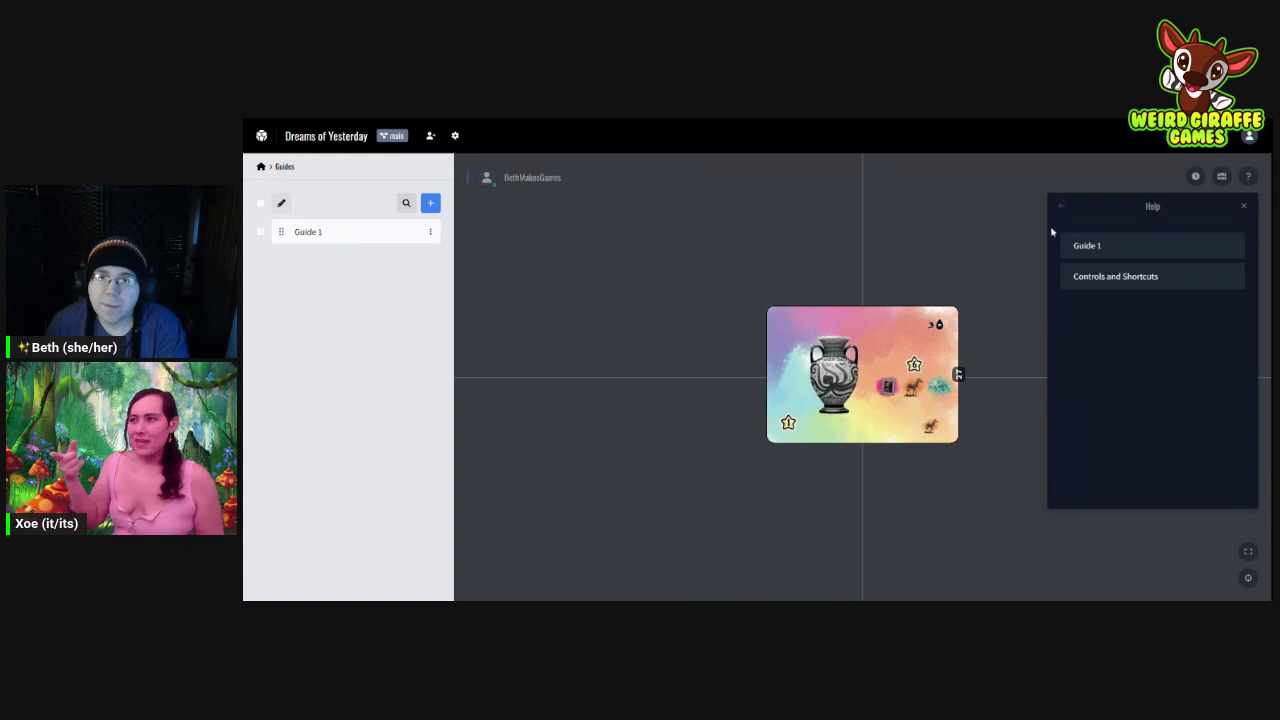
Step: Examine the new guide's sample Markdown document, including its overview and object link sections
left_click(339, 244)
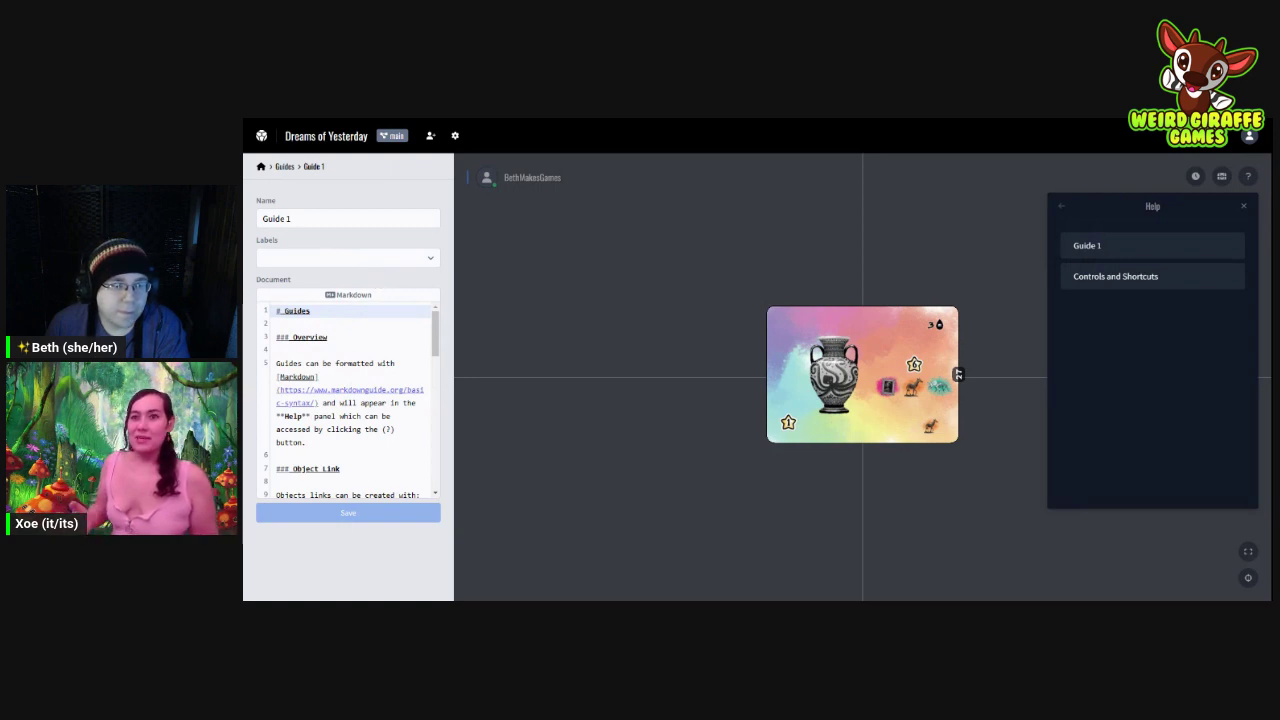
scroll(348, 400, "down", 1)
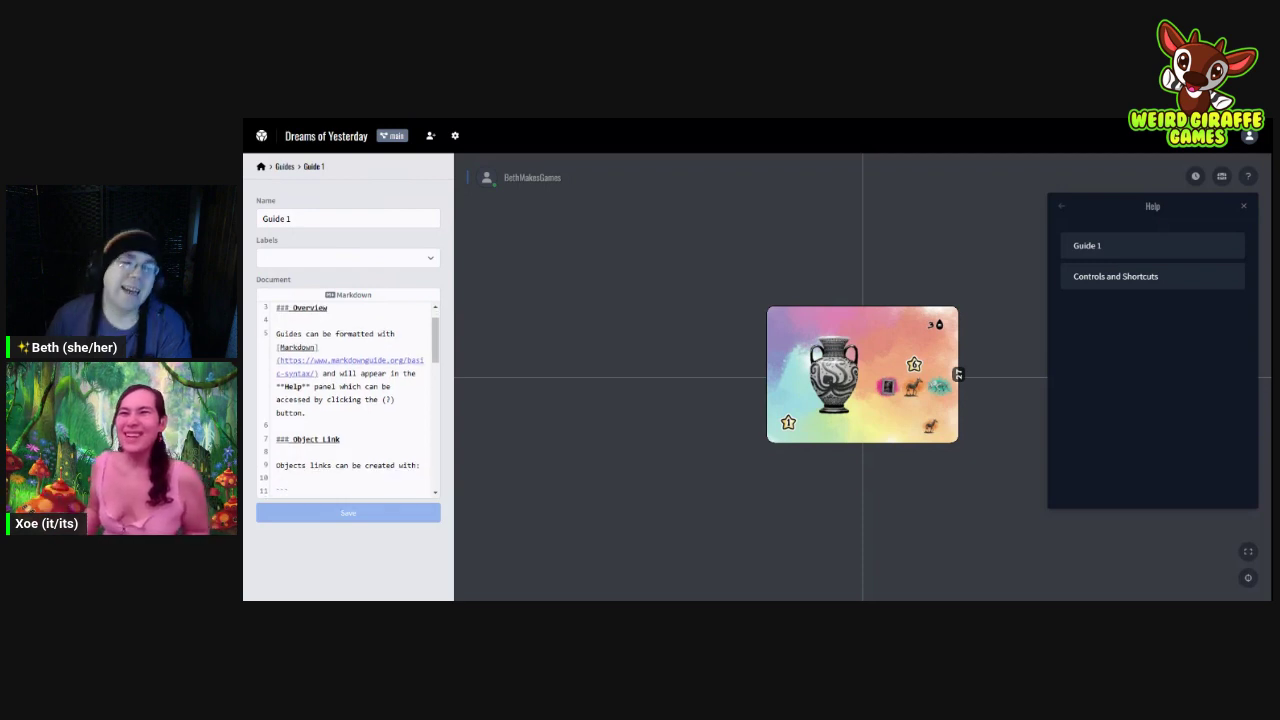
left_click(386, 360)
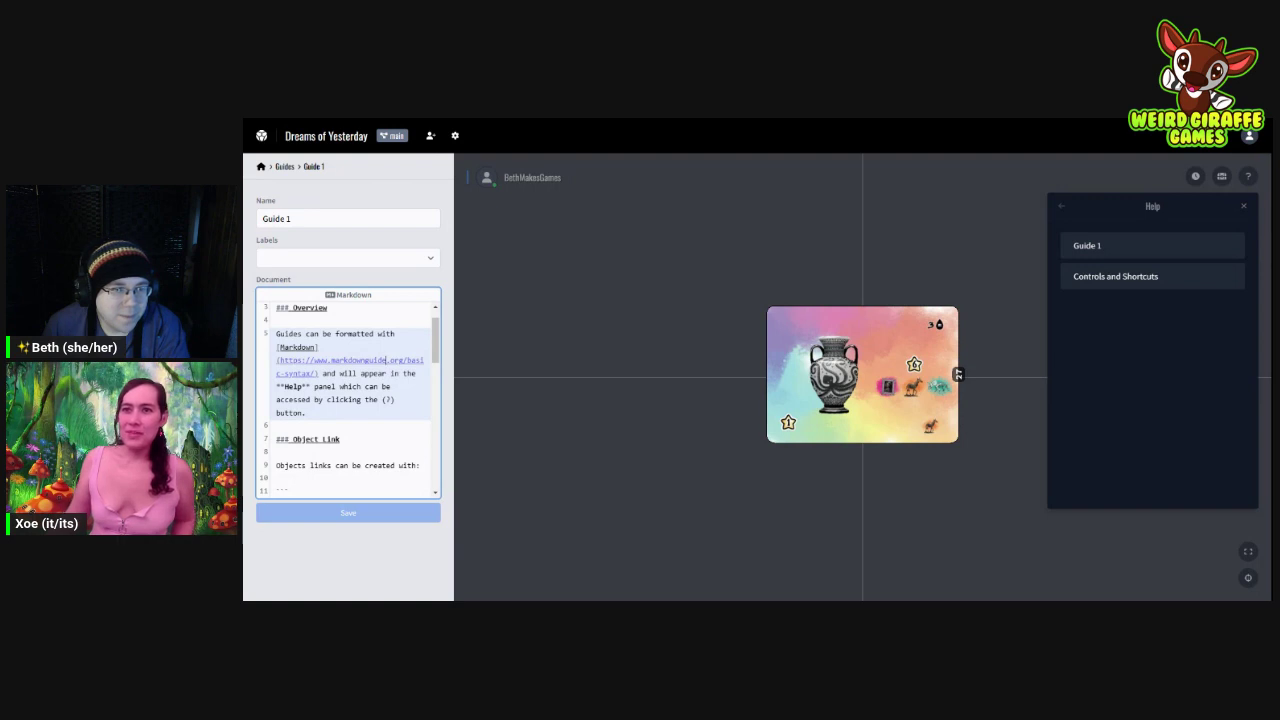
scroll(347, 395, "down", 1)
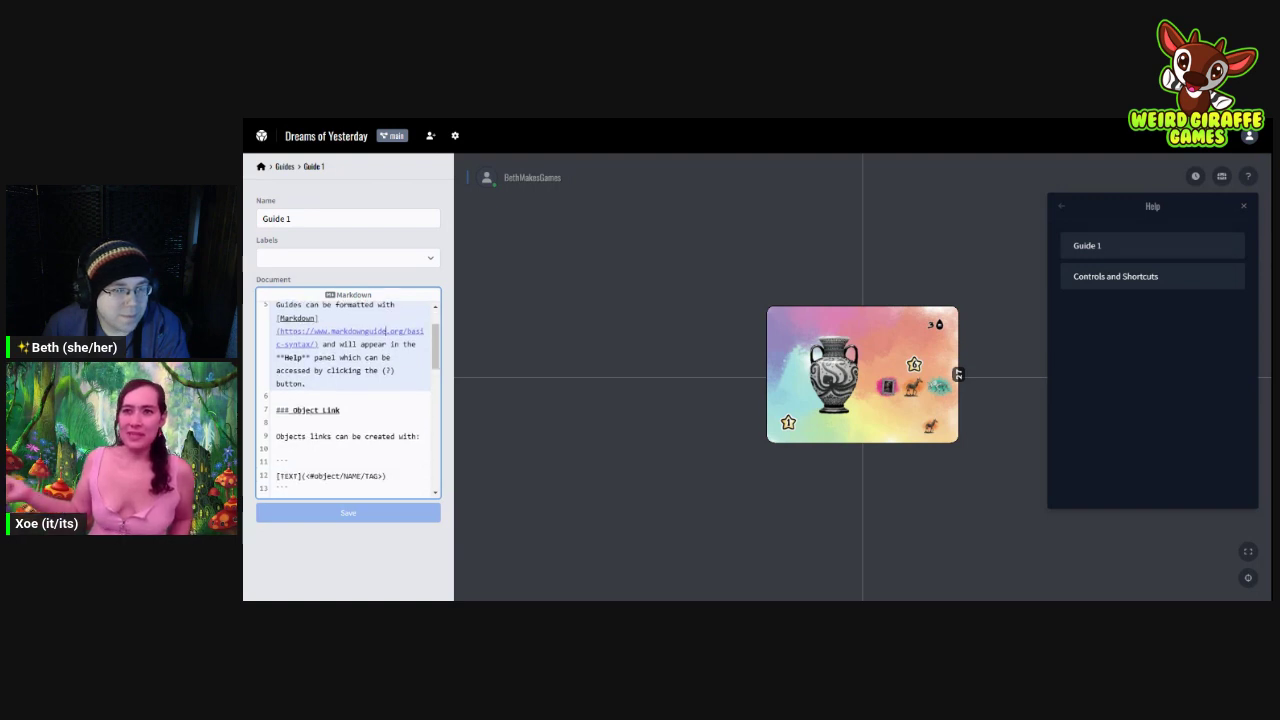
scroll(385, 331, "up", 2)
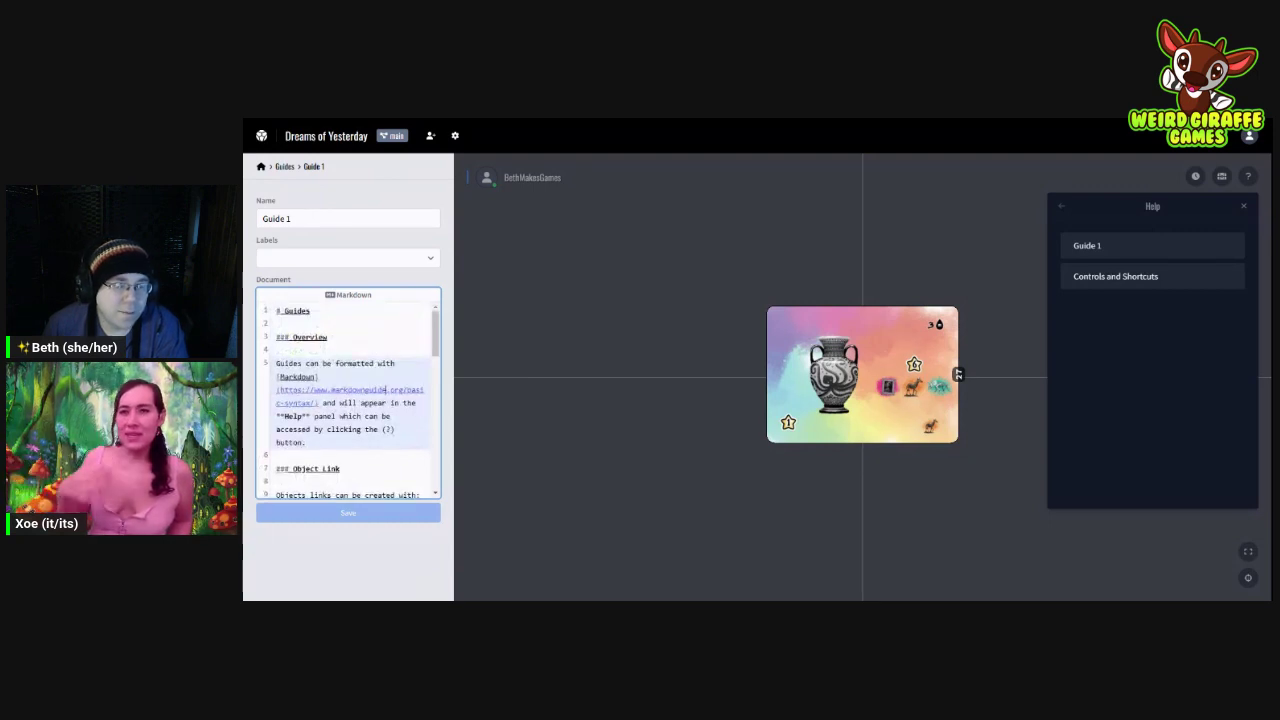
left_click(327, 337)
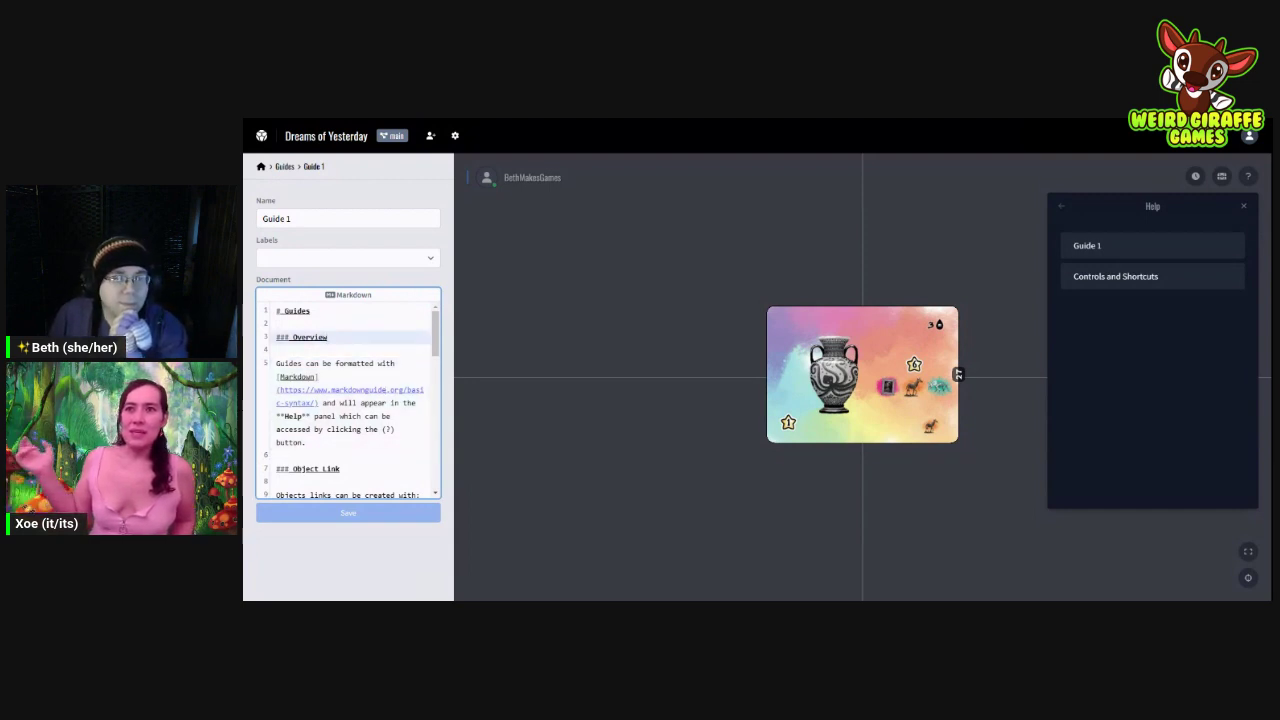
Step: Change the name of Surface 1 to "Table Formerly Known As Grey Blob"
left_click(260, 168)
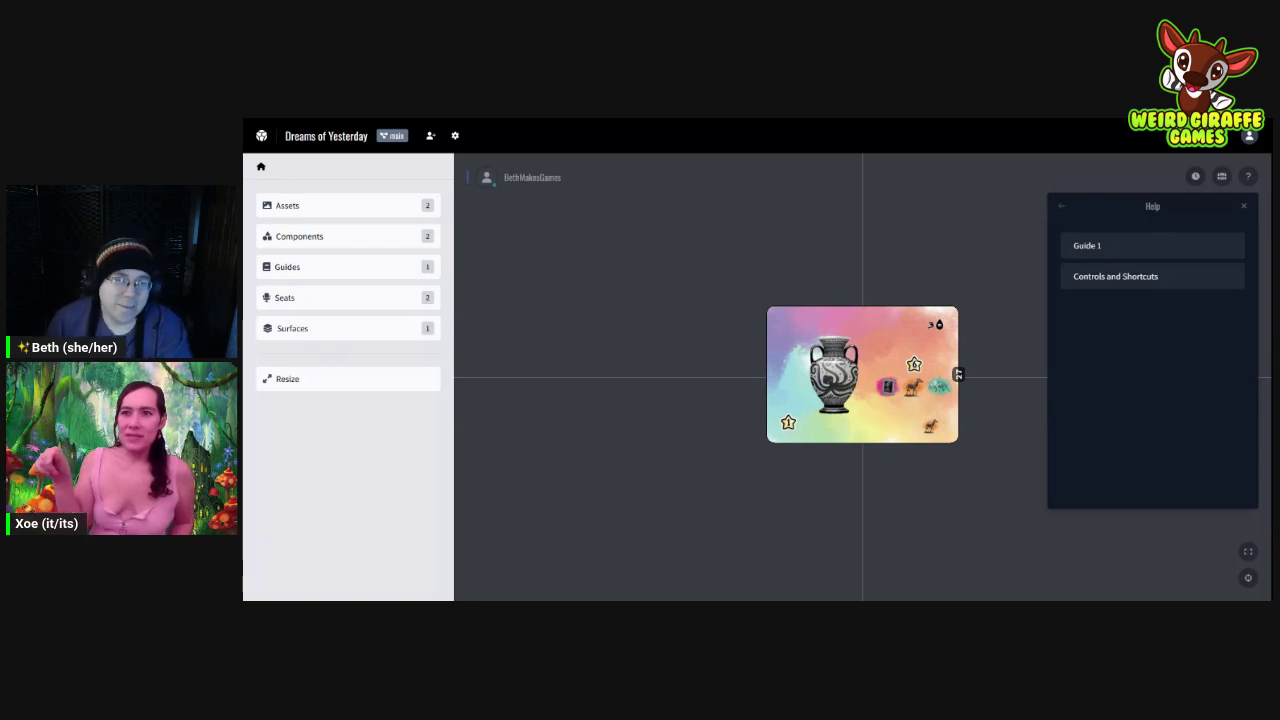
left_click(333, 334)
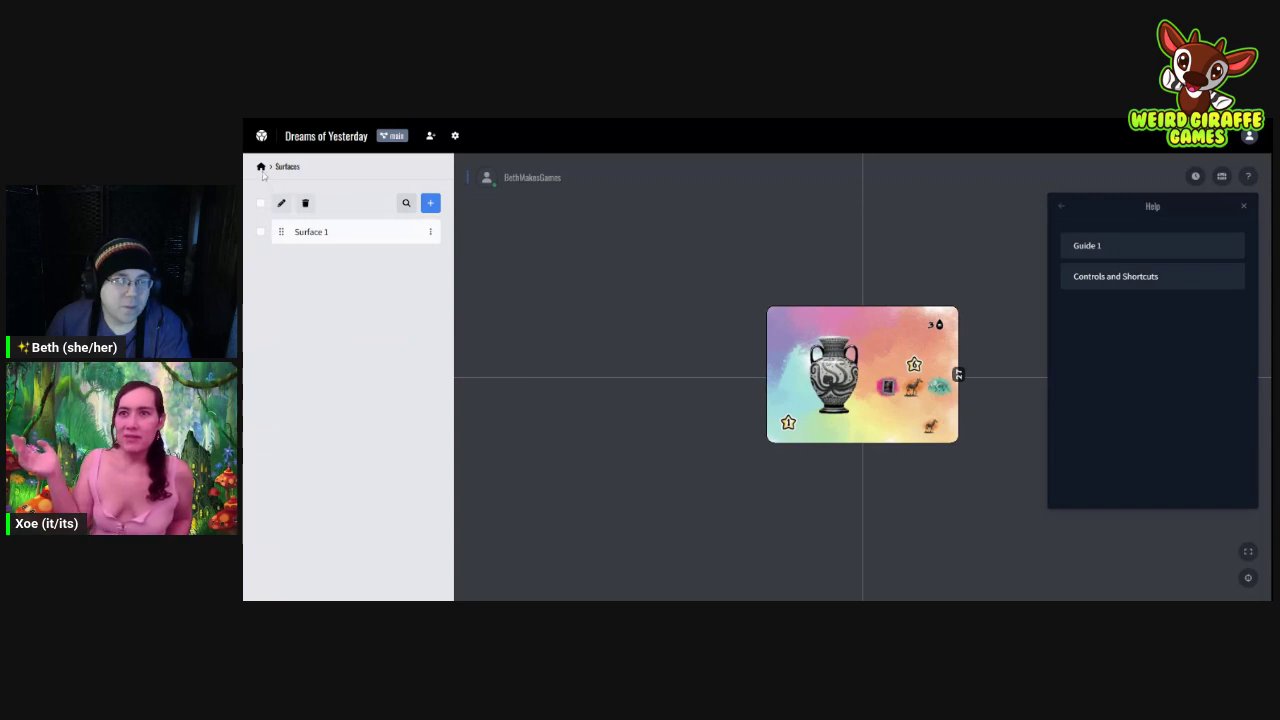
left_click(332, 233)
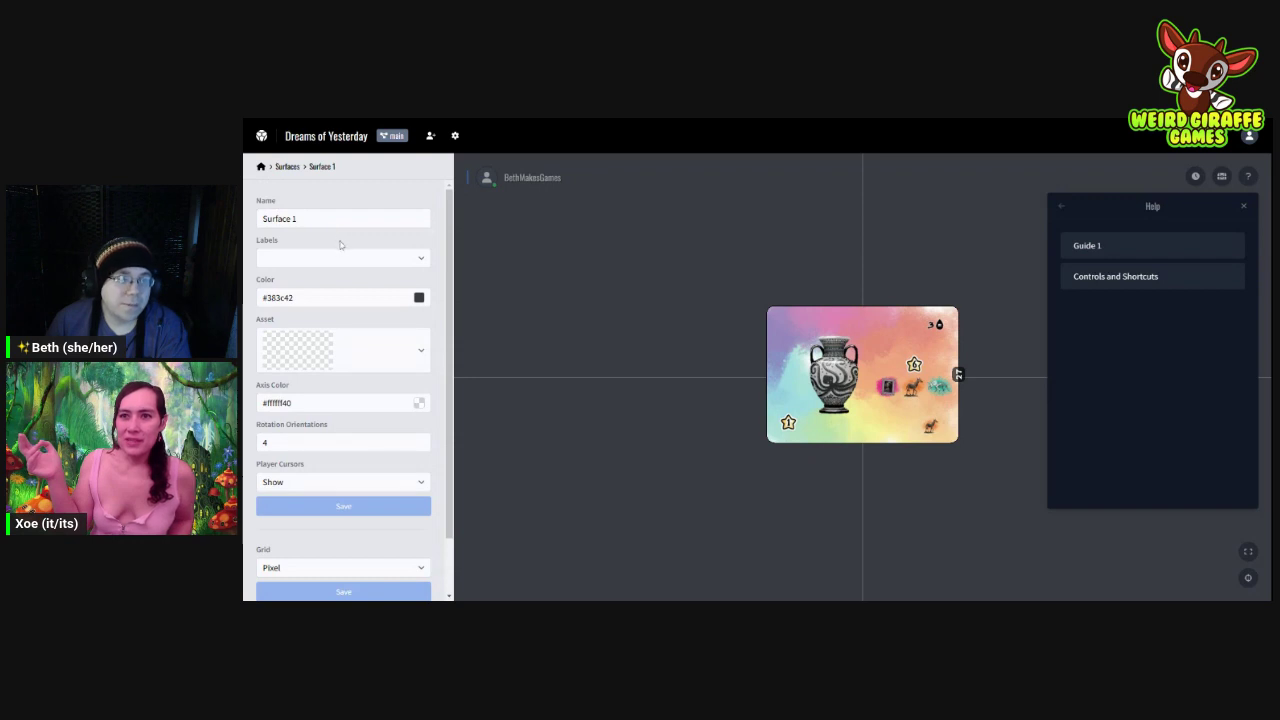
triple_click(290, 218)
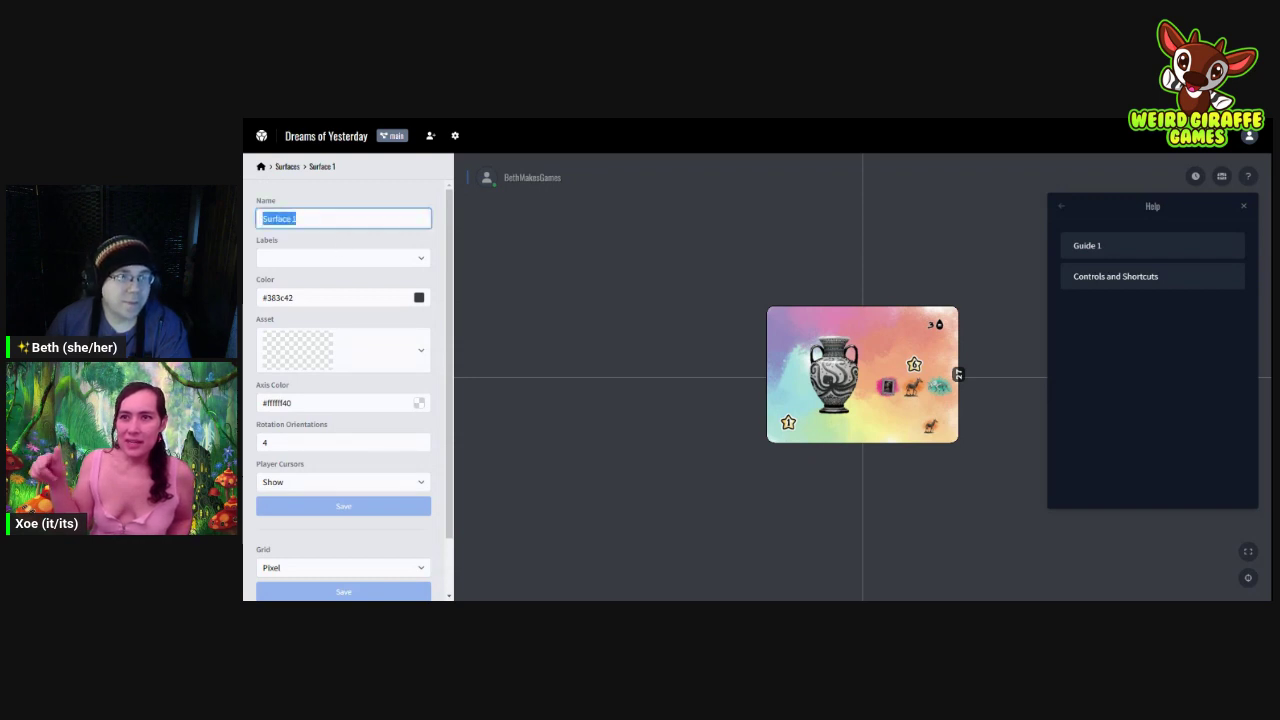
type("Ta")
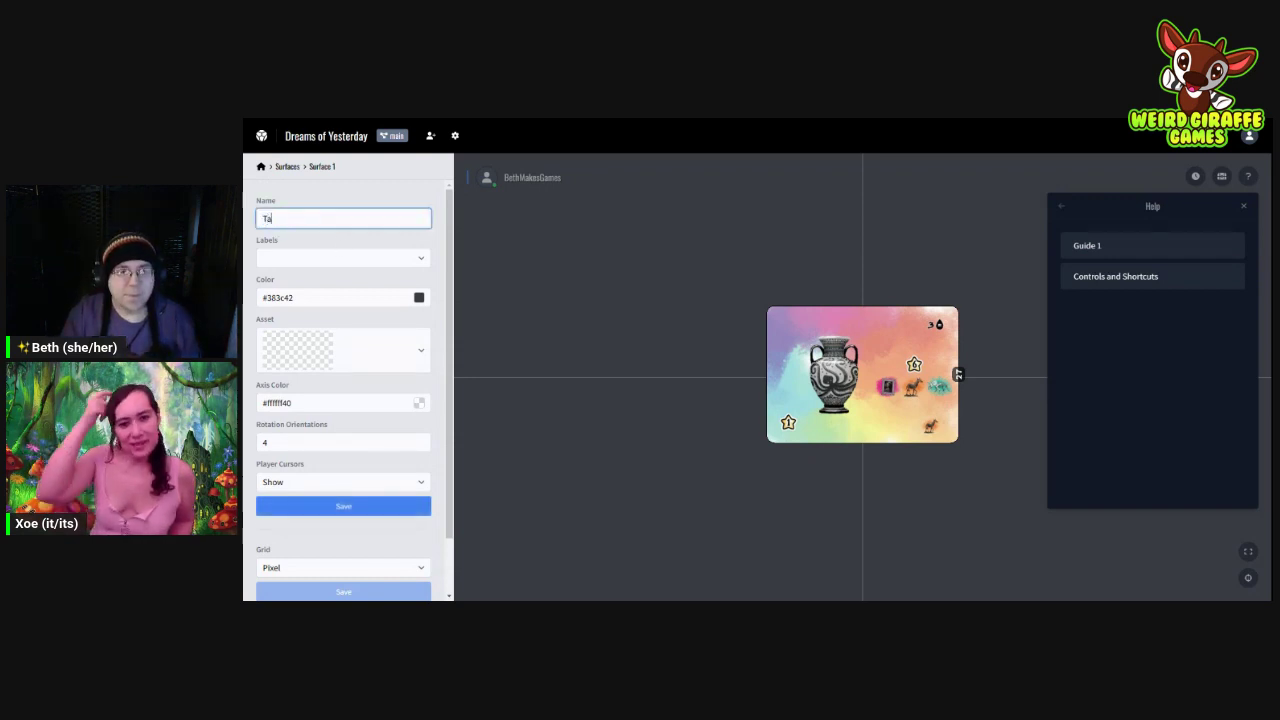
type("ble Formerly K")
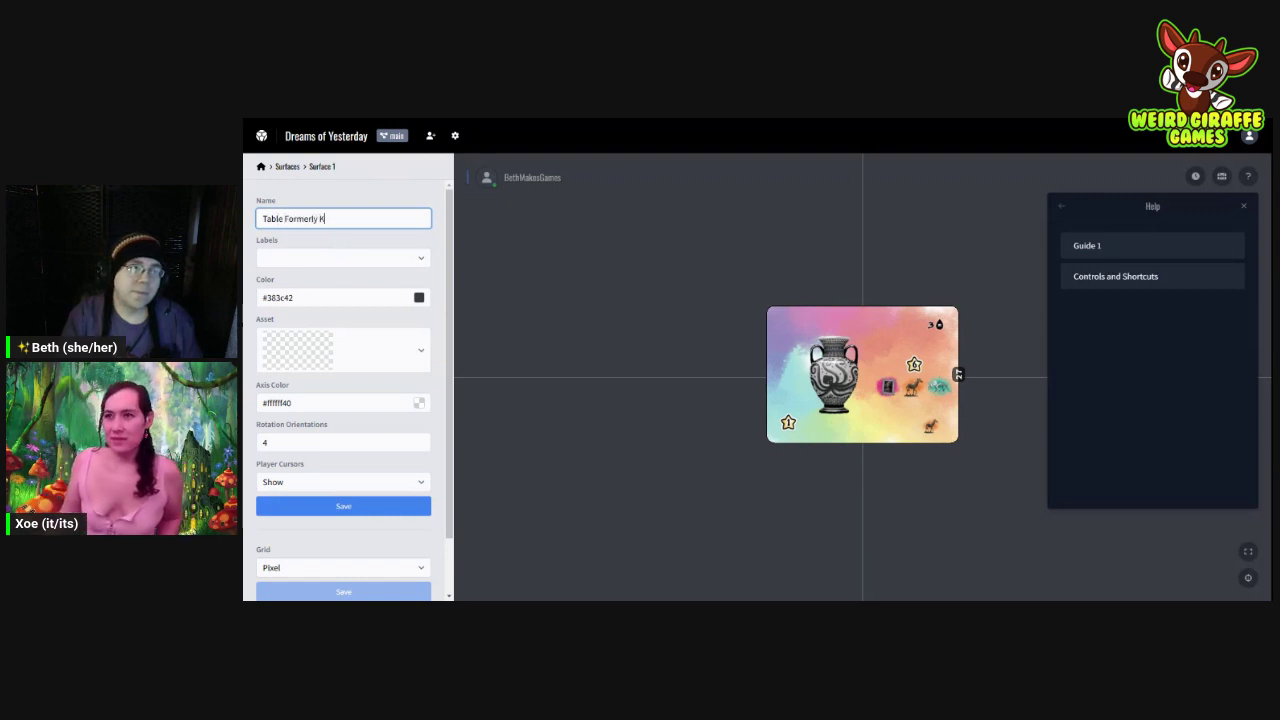
type("nown As Grey Blob")
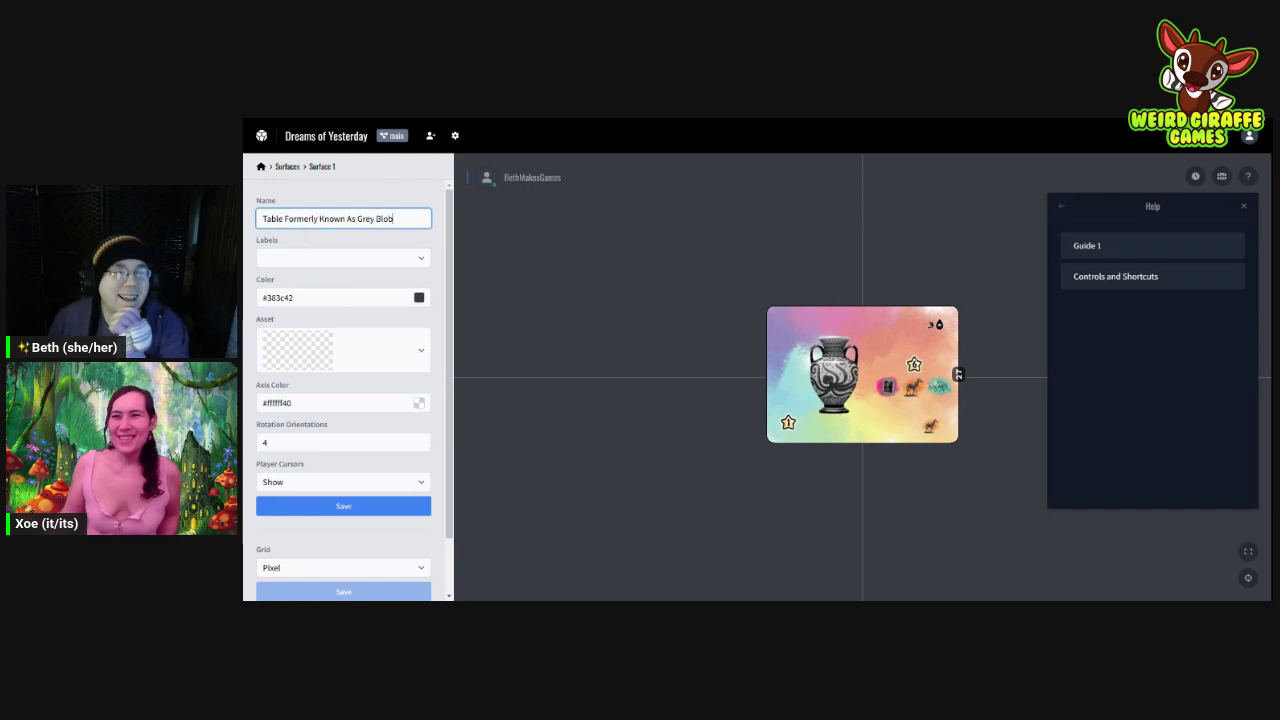
Step: Set the table surface's color to purple #8452b5 and try to save the surface
left_click(350, 297)
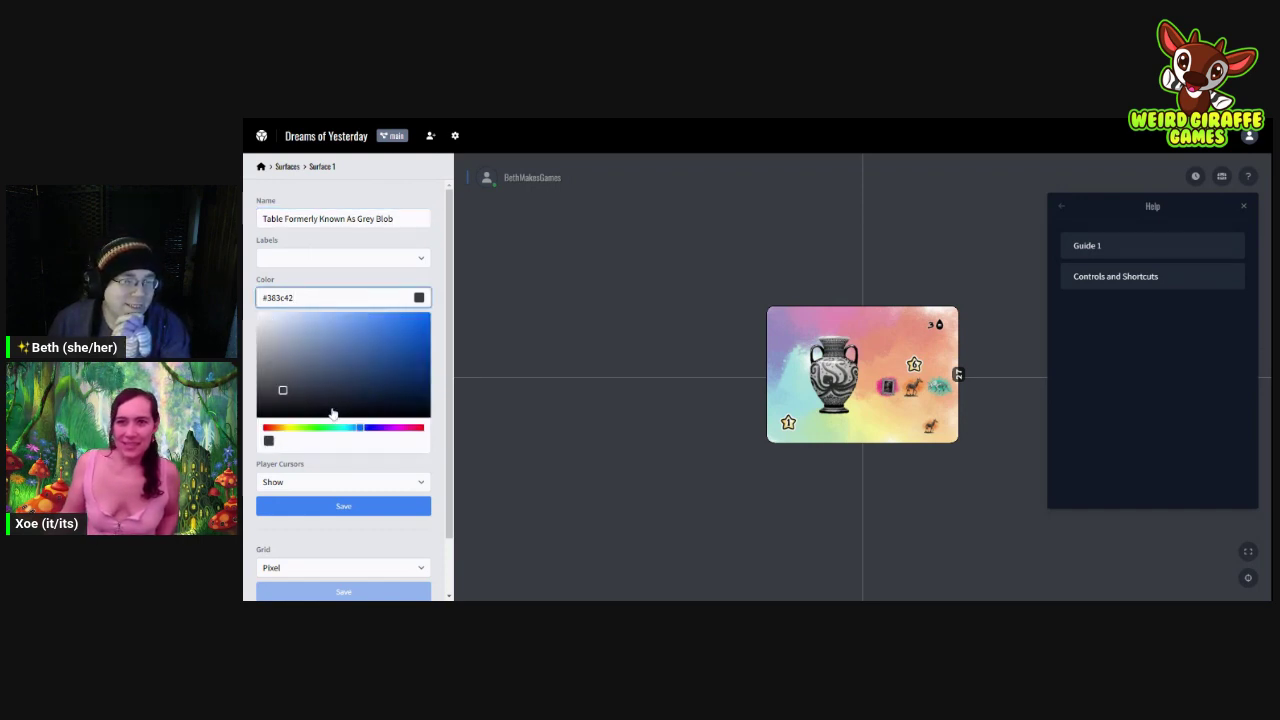
left_click(384, 428)
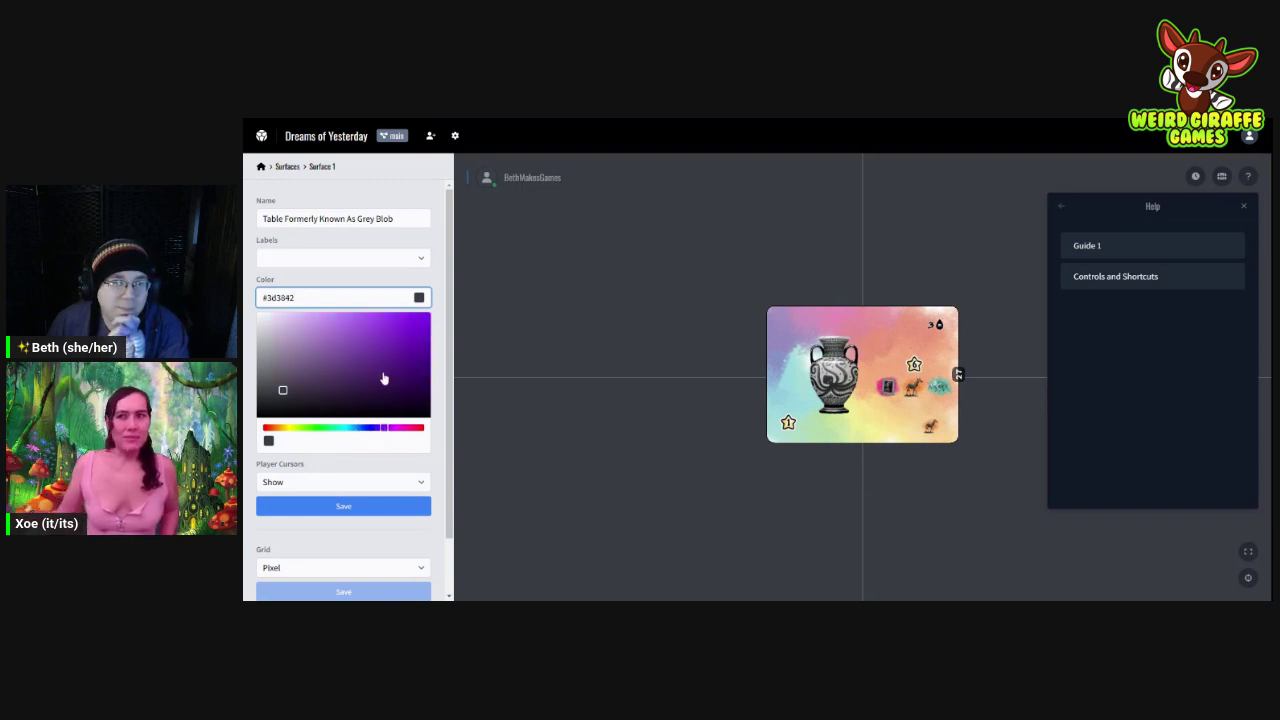
left_click(348, 330)
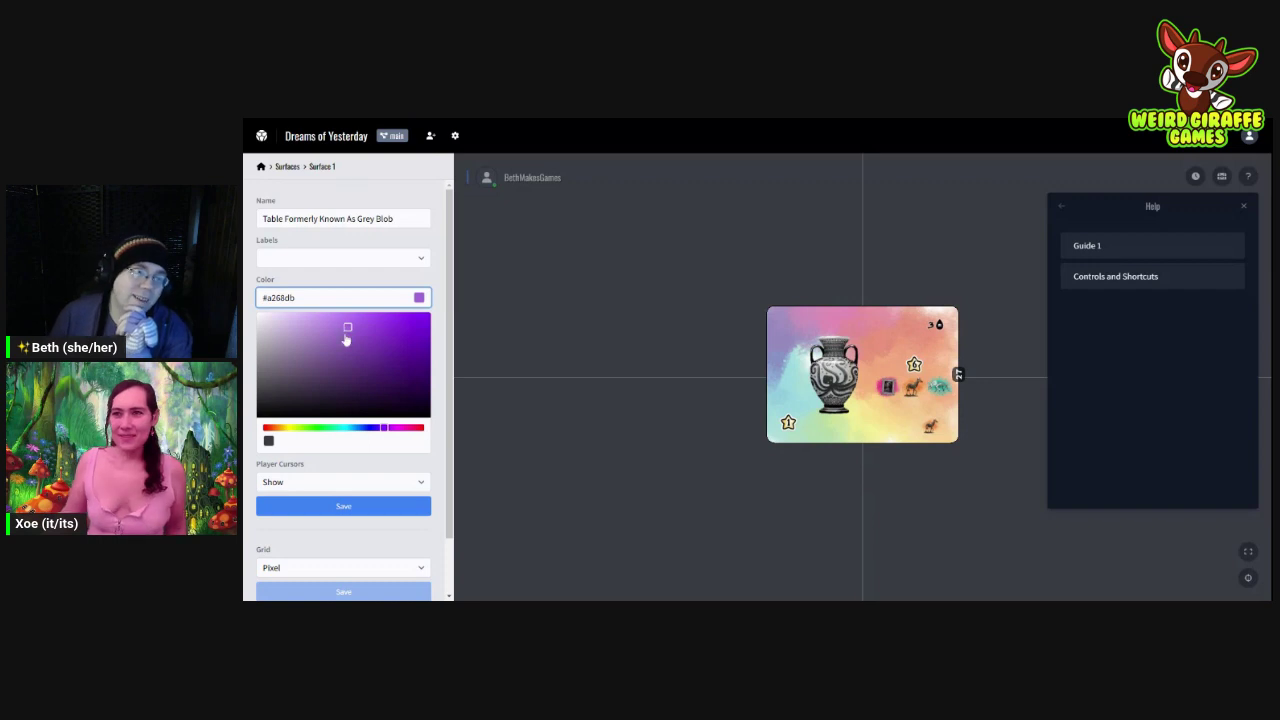
left_click_drag(347, 334, 351, 343)
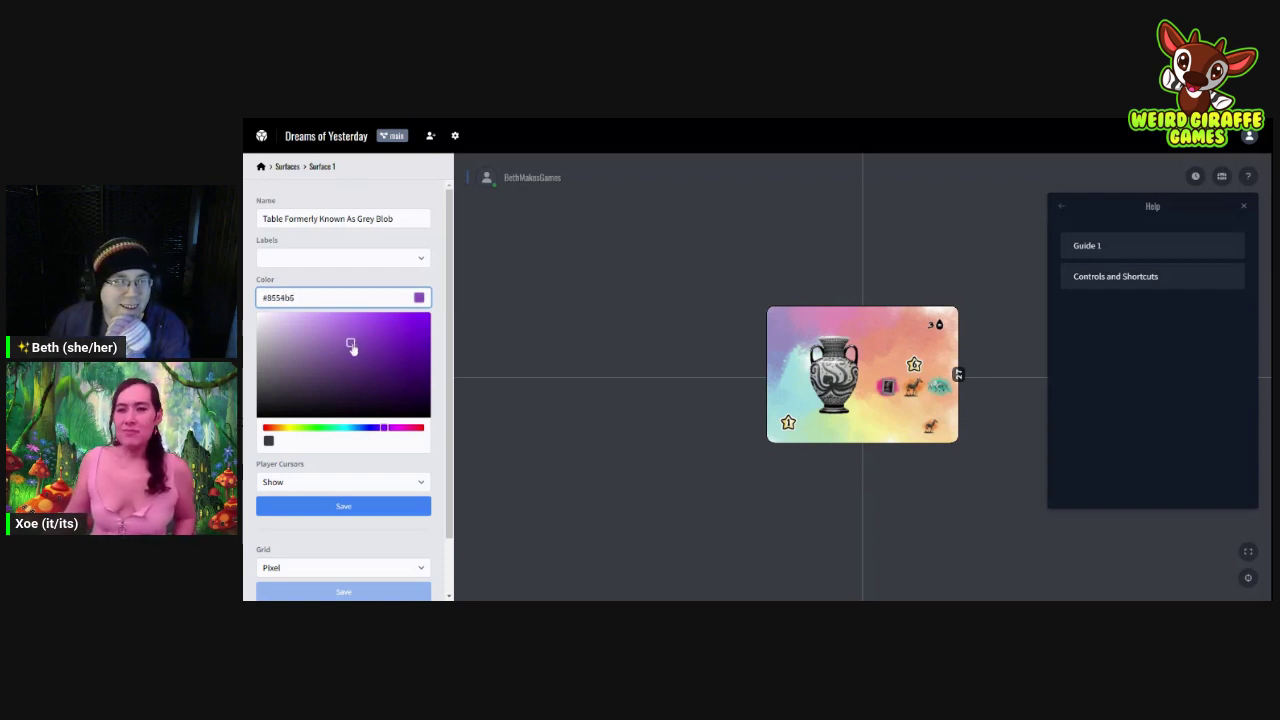
left_click(360, 470)
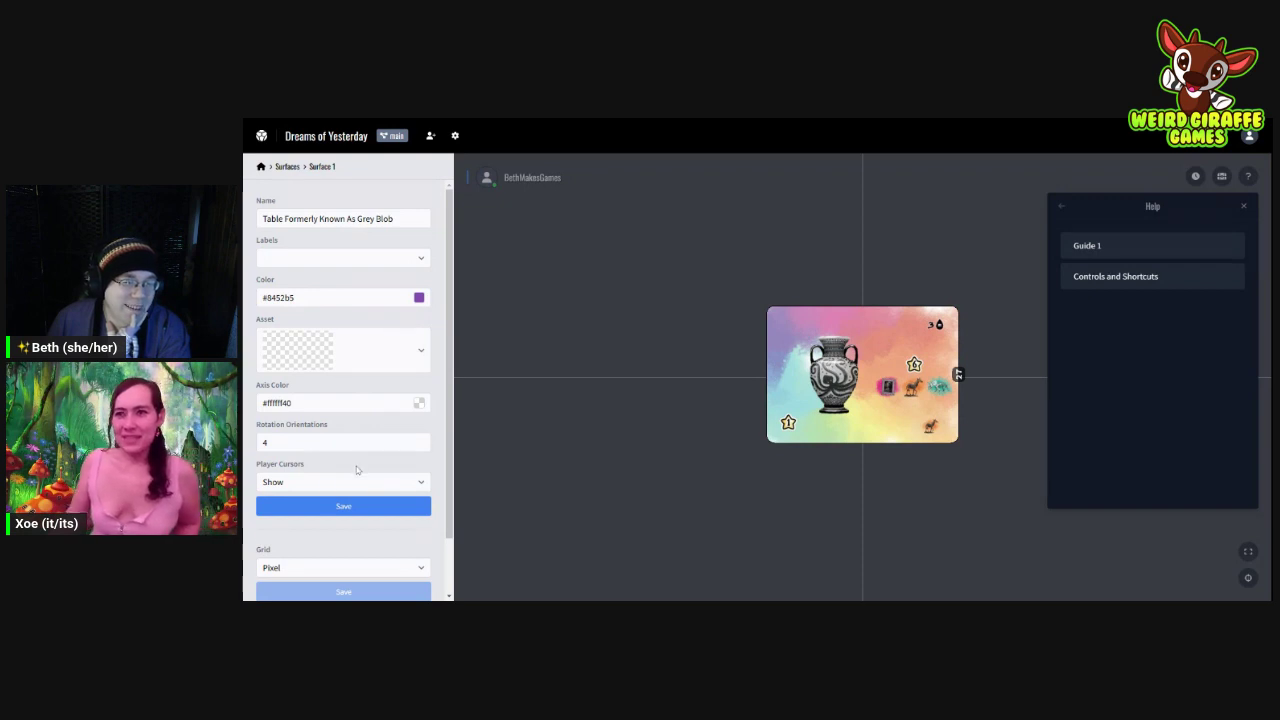
left_click(349, 507)
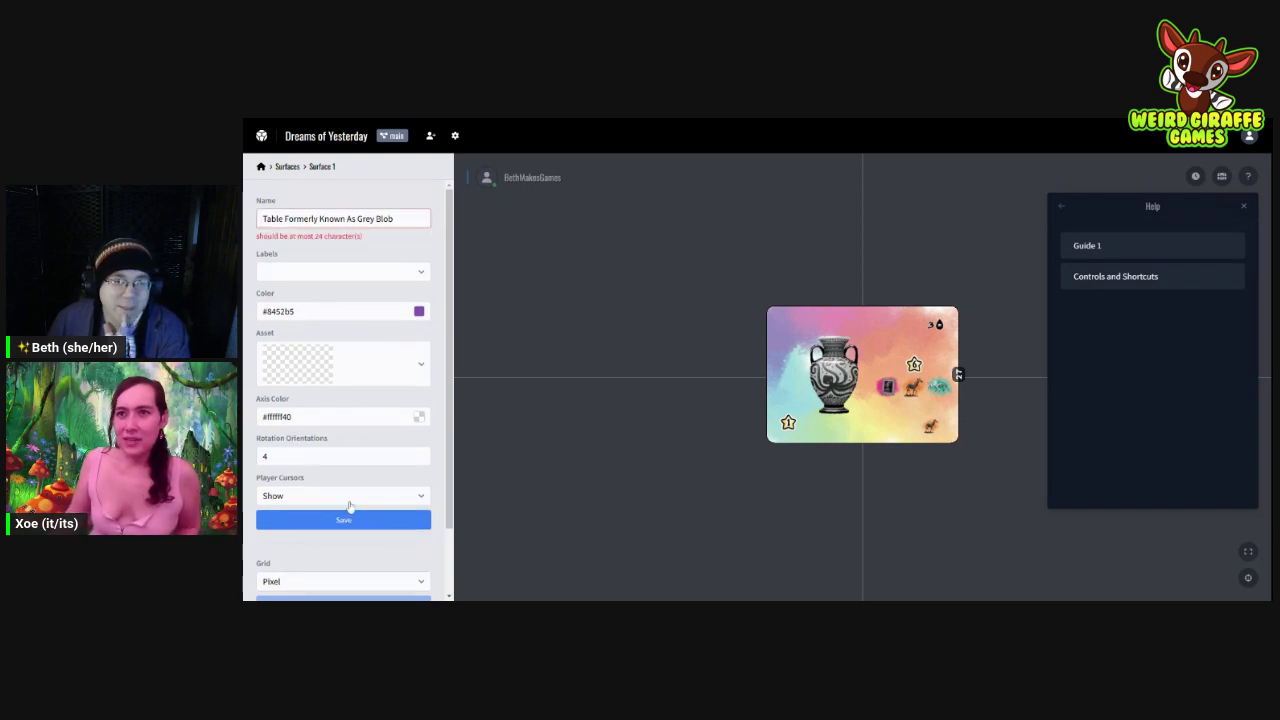
Step: Shorten the surface's name to "Previously Grey Blob" and save the surface
key("ctrl+shift+Left")
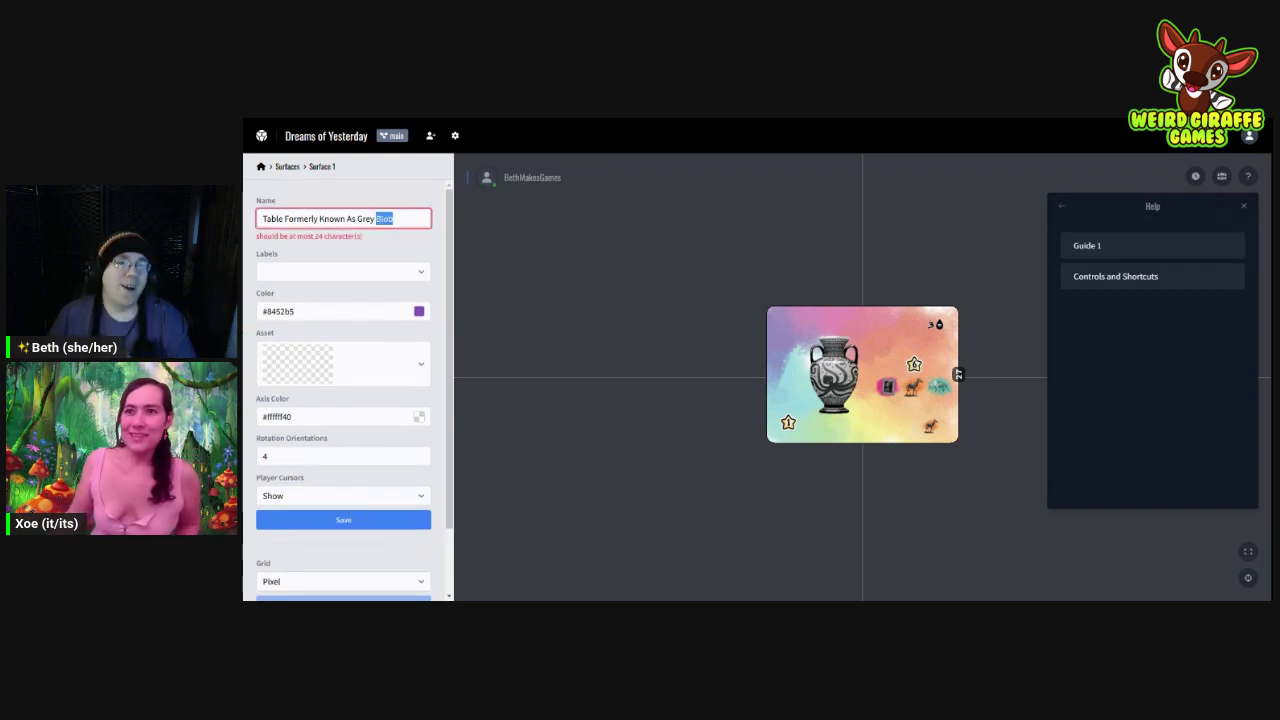
key("ctrl+a")
key("Home")
key("ctrl+shift+Right")
key("ctrl+shift+Right")
key("ctrl+shift+Right")
key("ctrl+shift+Right")
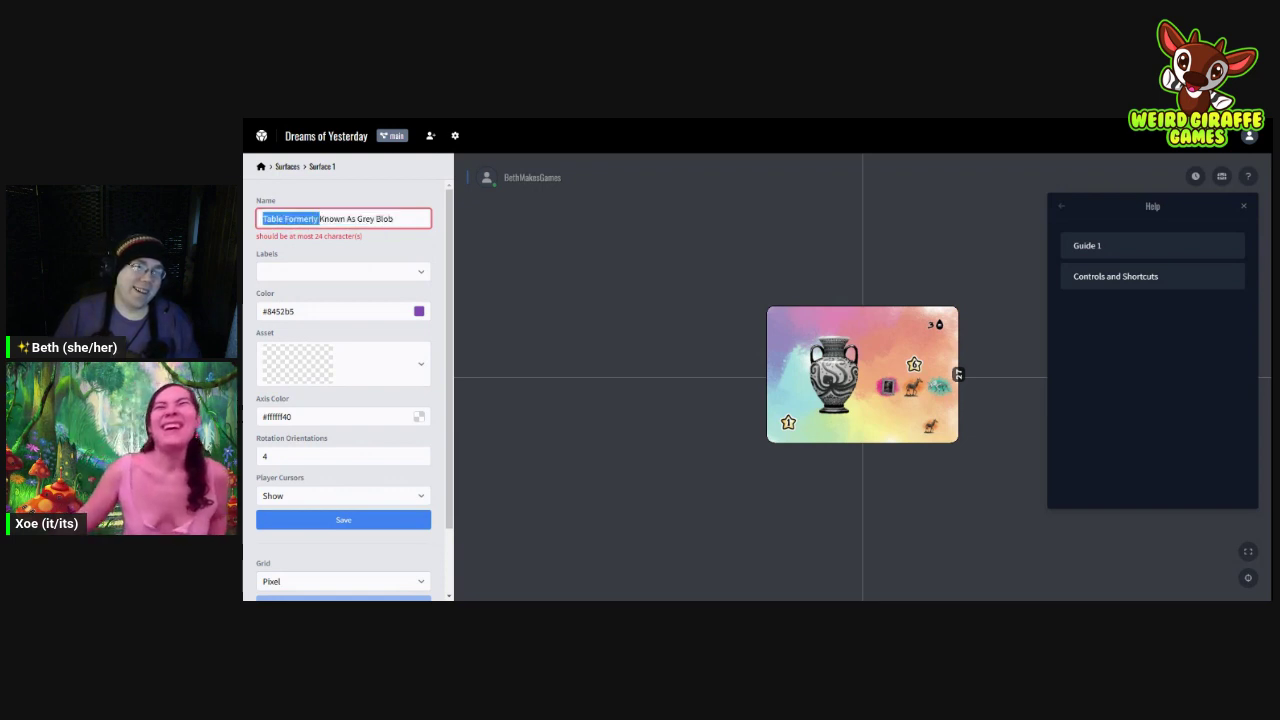
key("shift+Left")
type("Previously")
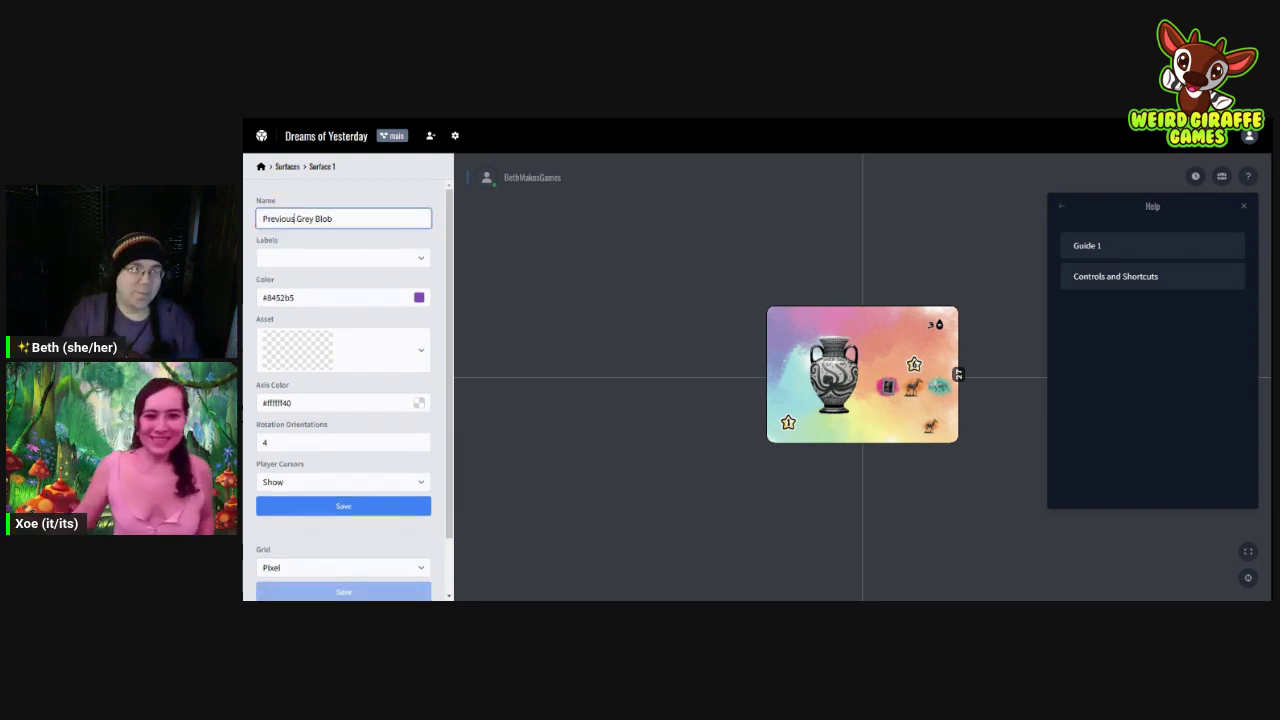
left_click(345, 507)
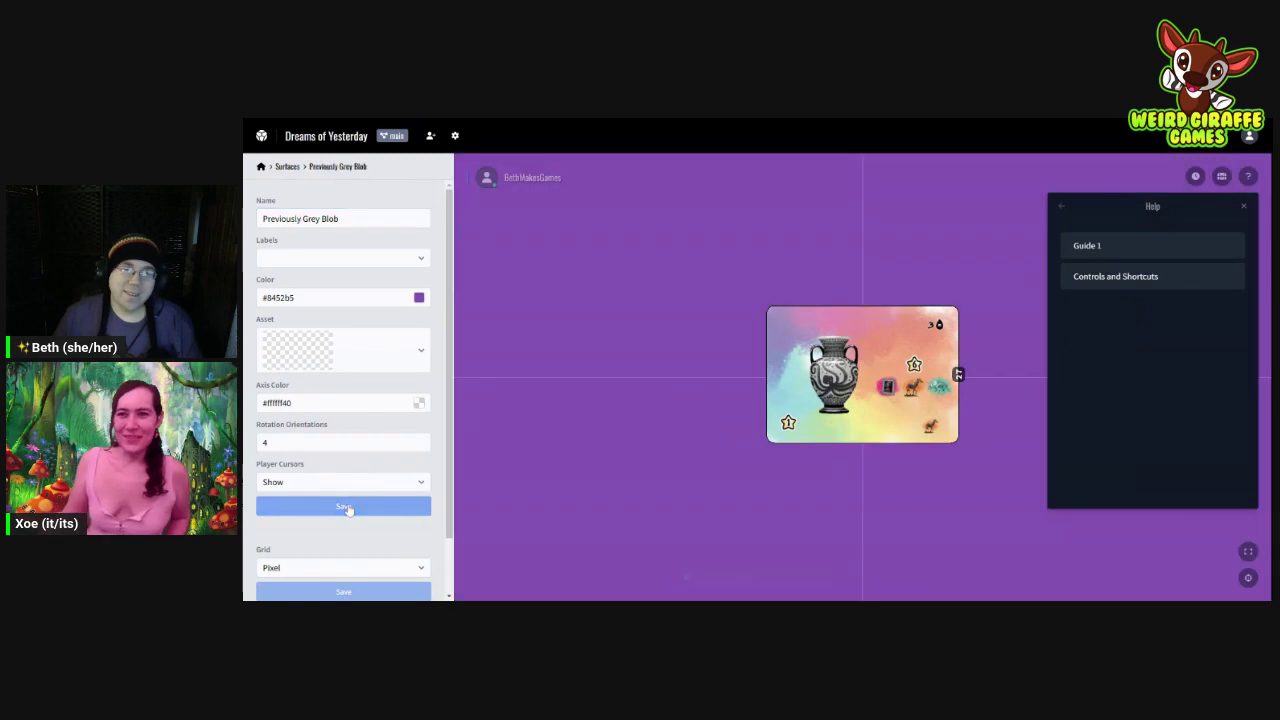
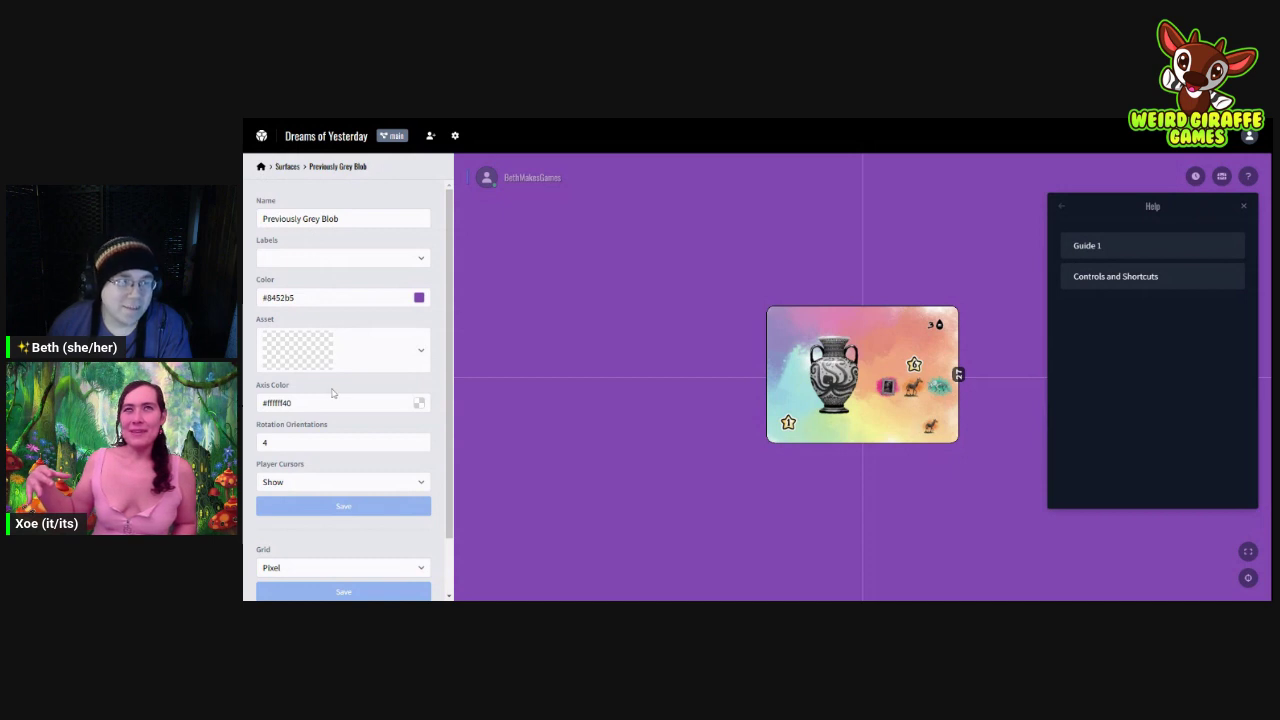
Step: Leave the surface settings and add a third seat to the game's seats
scroll(333, 387, "down", 1)
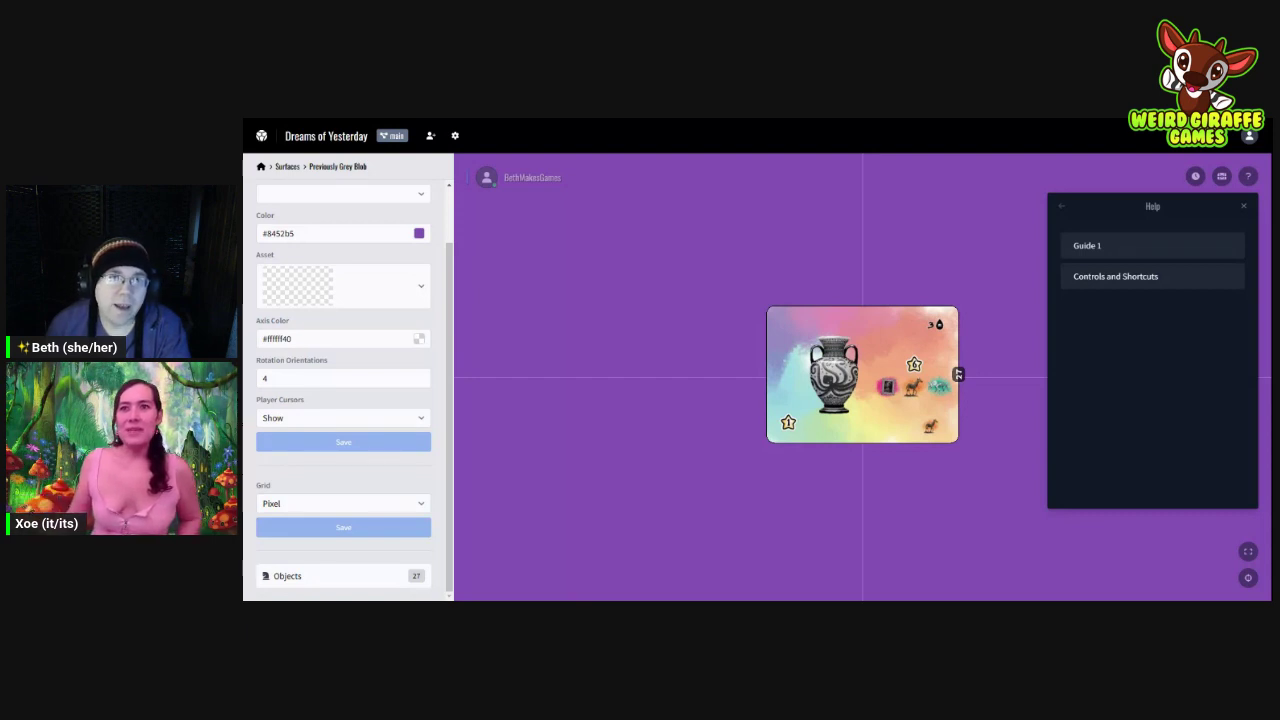
scroll(450, 280, "up", 3)
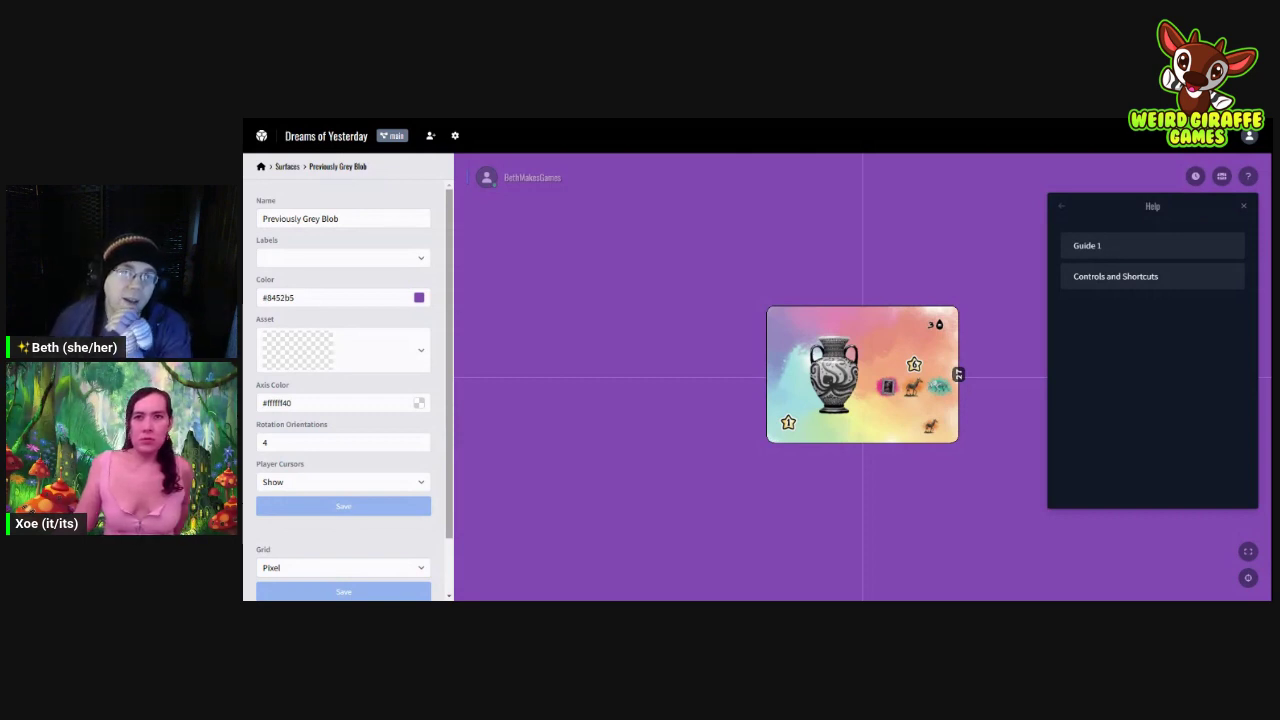
left_click(288, 167)
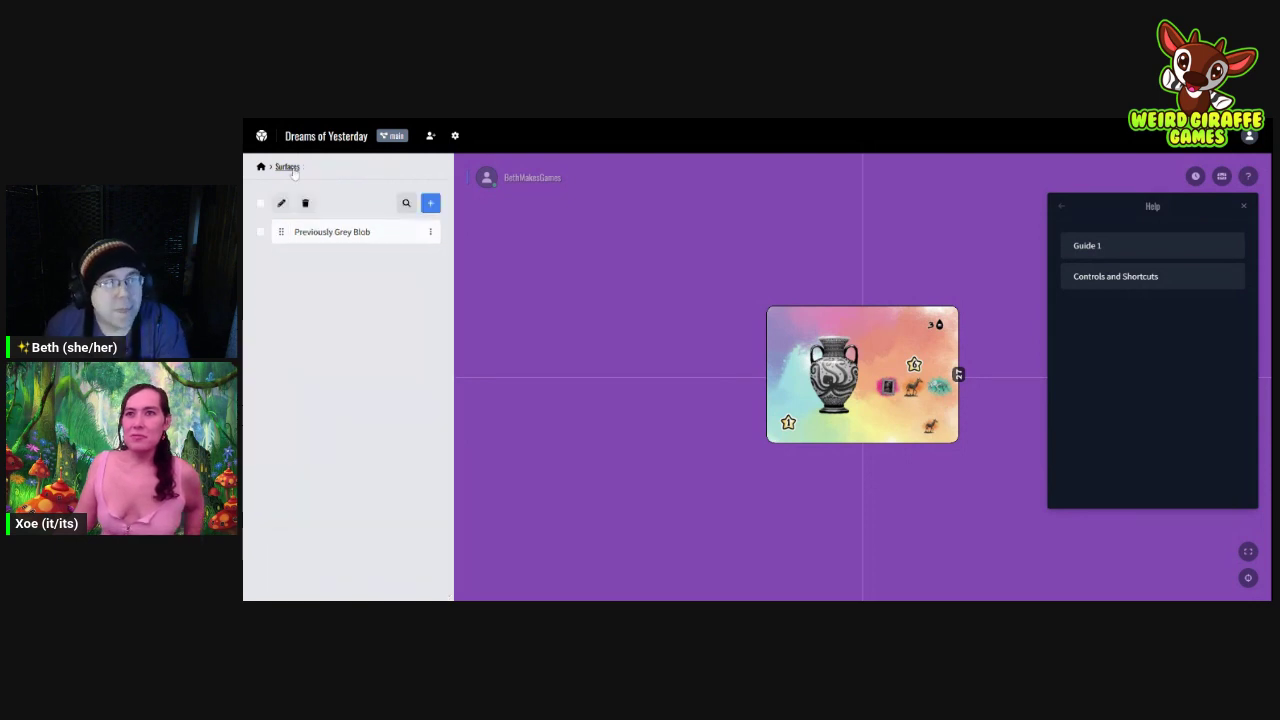
left_click(261, 167)
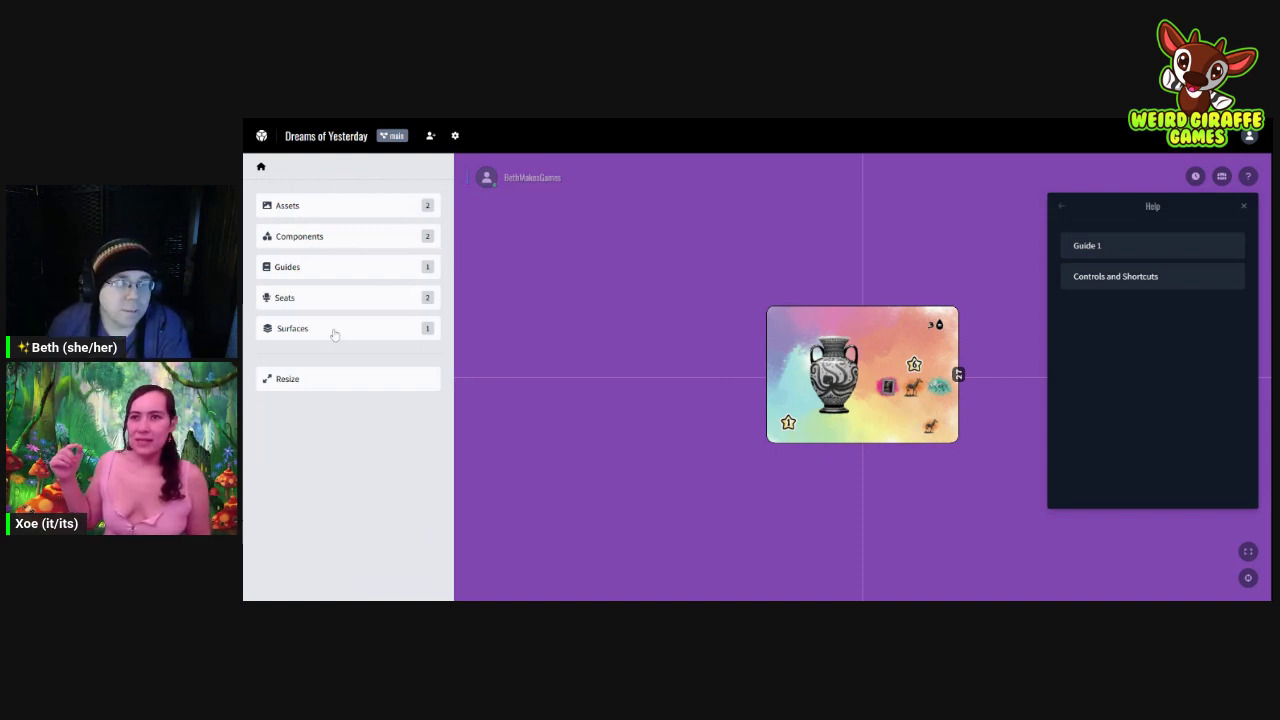
left_click(325, 299)
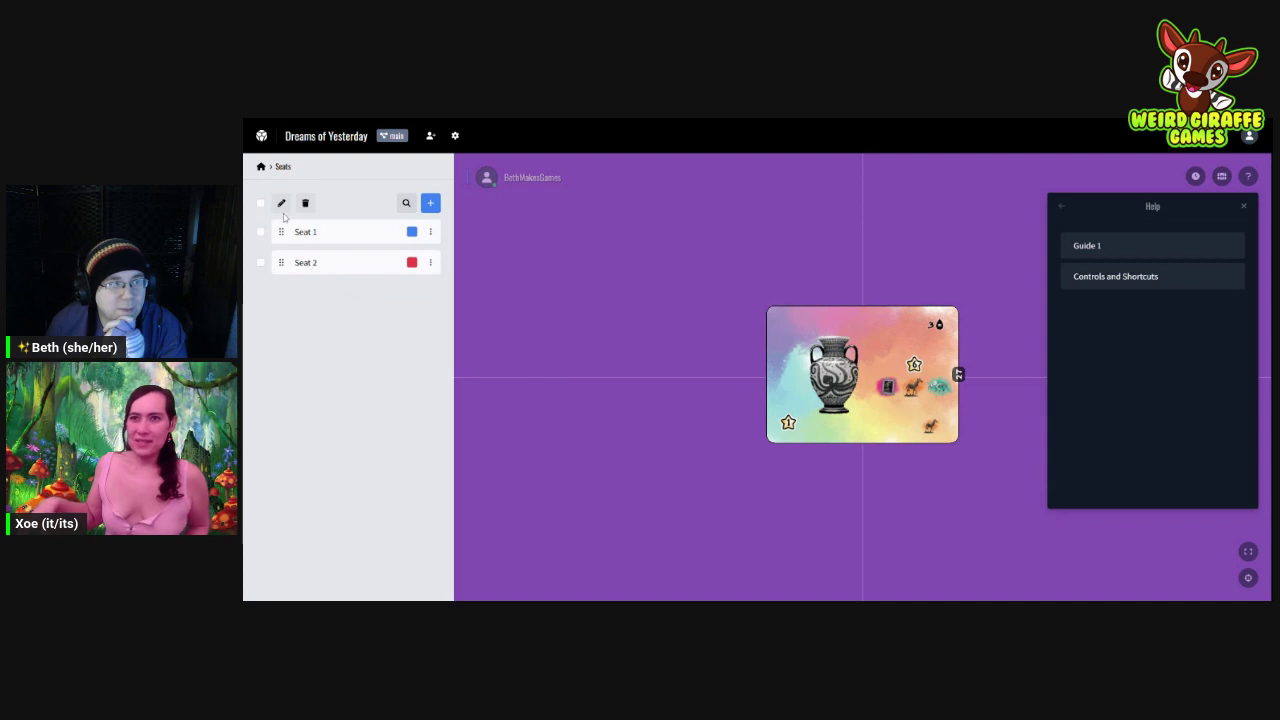
left_click(432, 205)
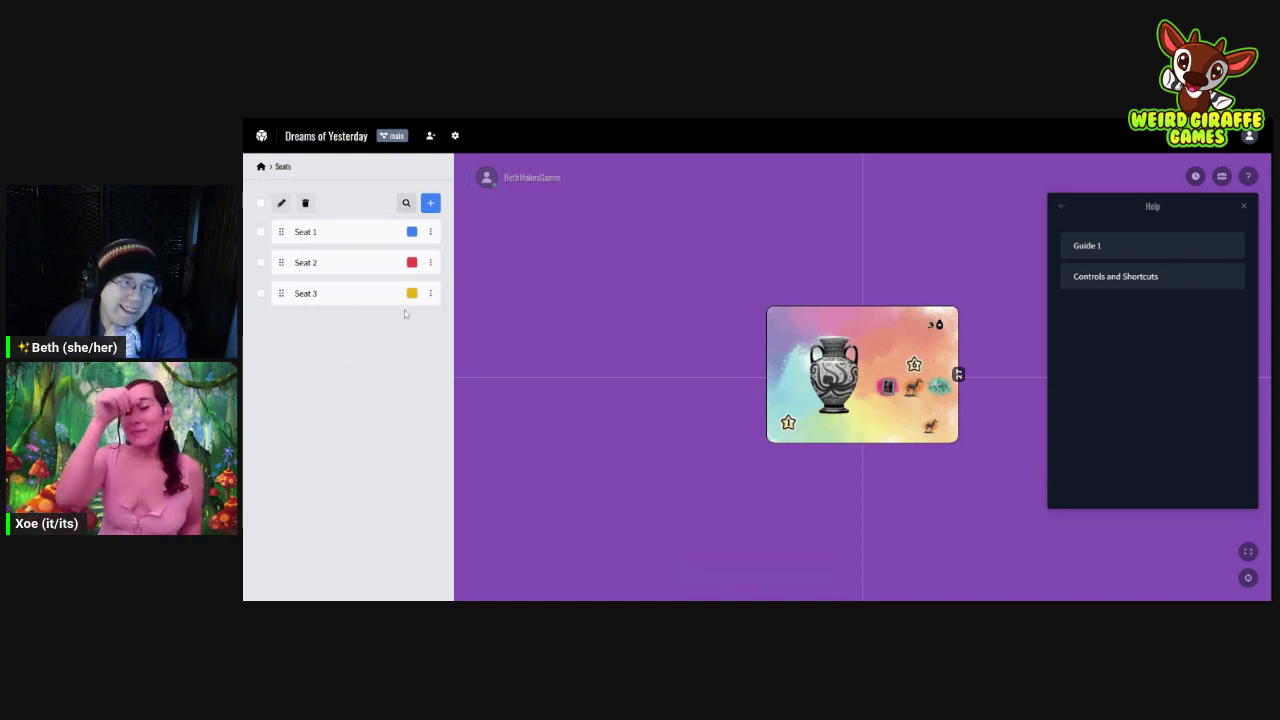
Step: Open Seat 1's settings and view the roles available for it
left_click(354, 231)
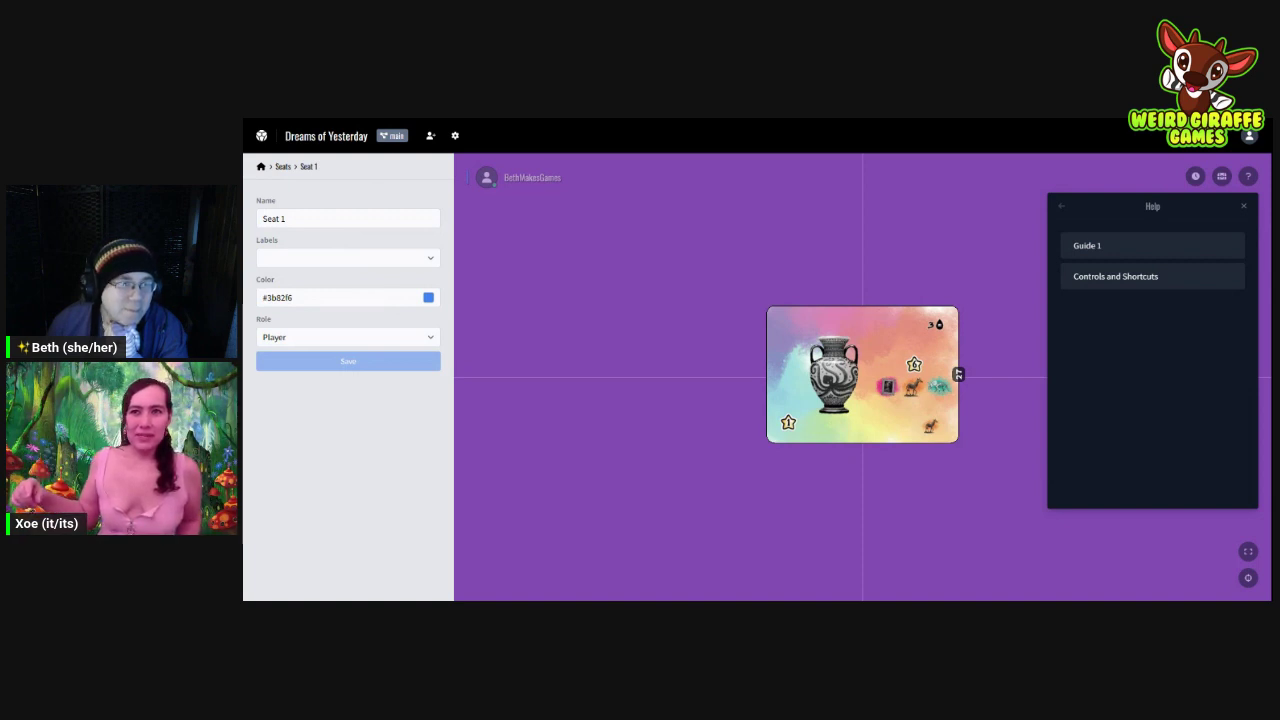
left_click(347, 337)
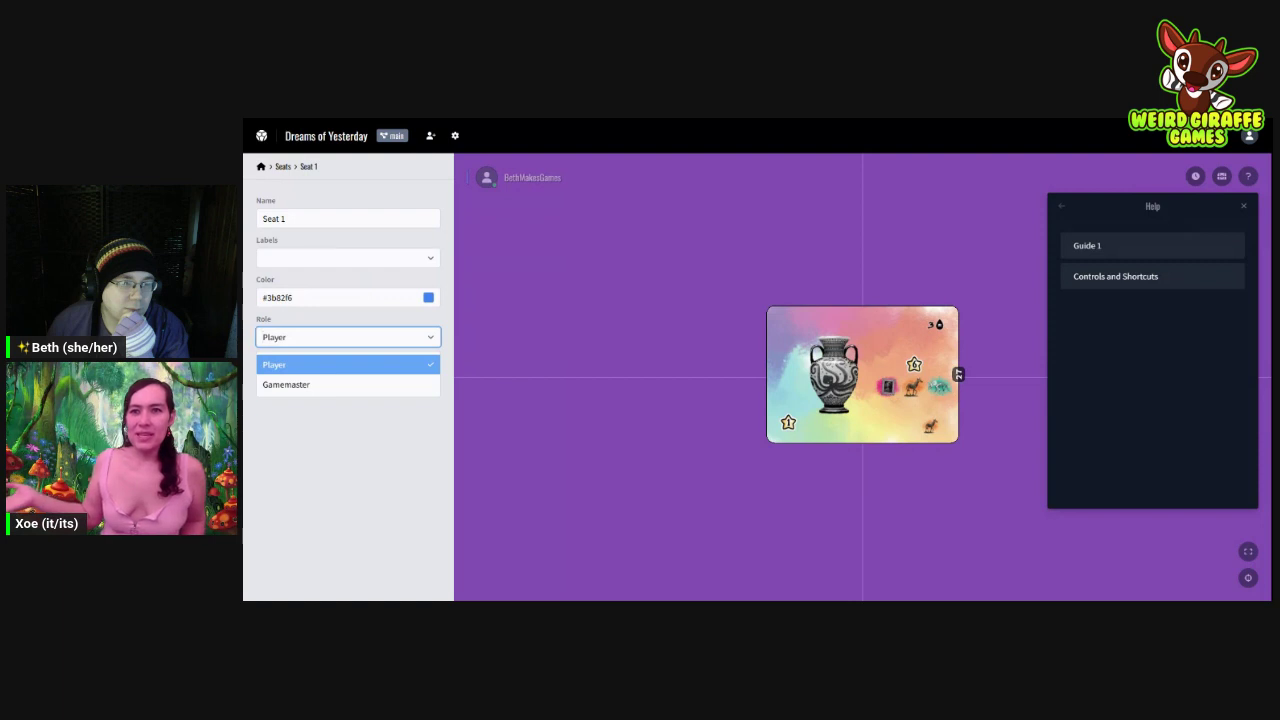
left_click(431, 320)
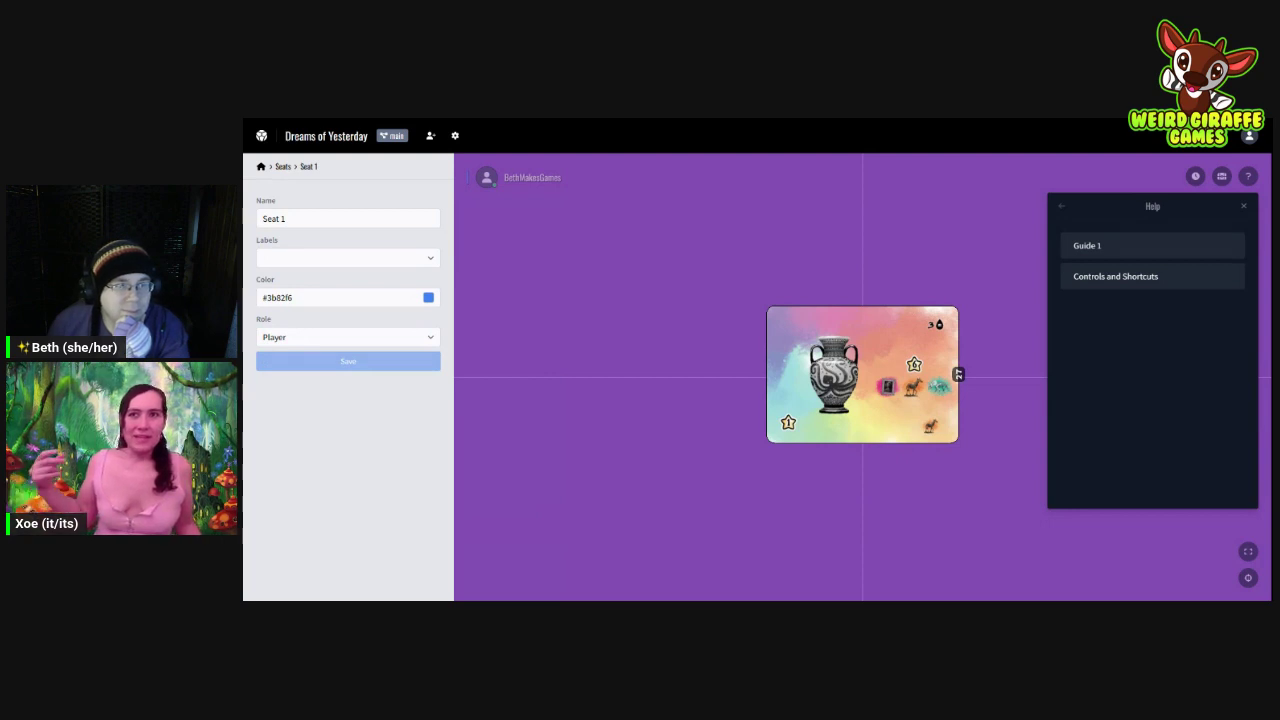
Step: Set Seat 1's color to purple #8f25da and save the seat
left_click(293, 297)
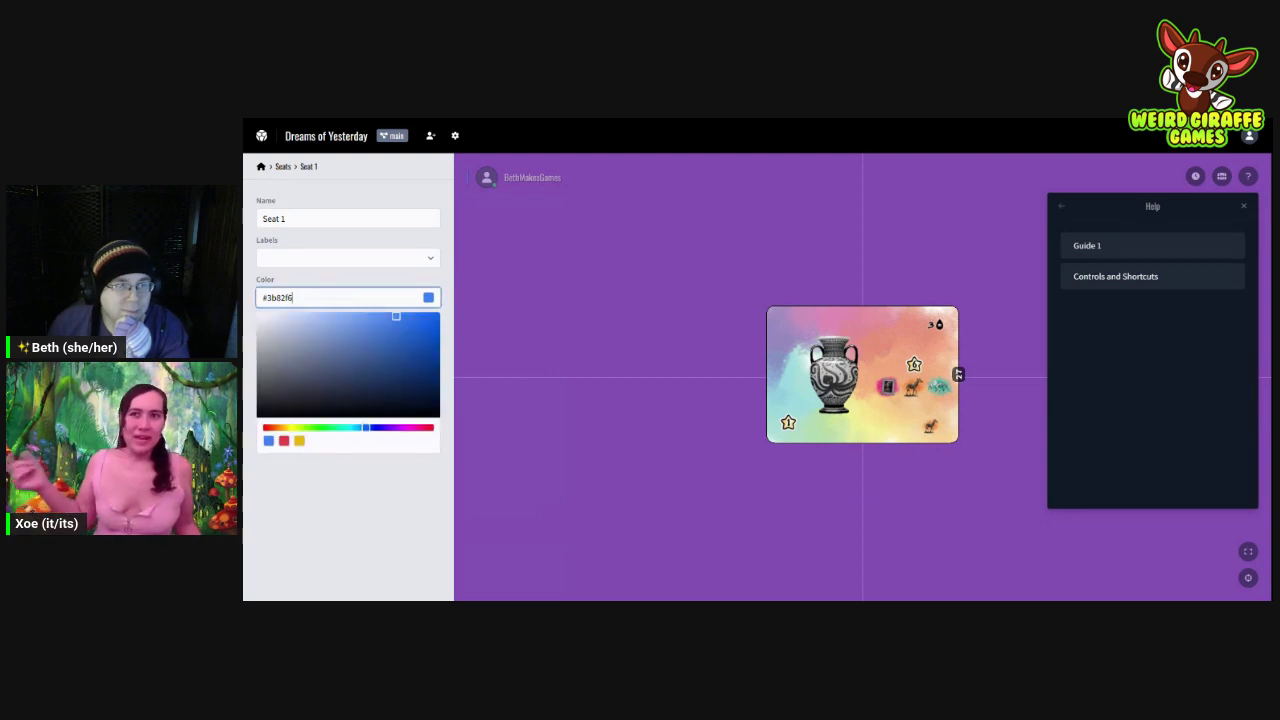
left_click(394, 430)
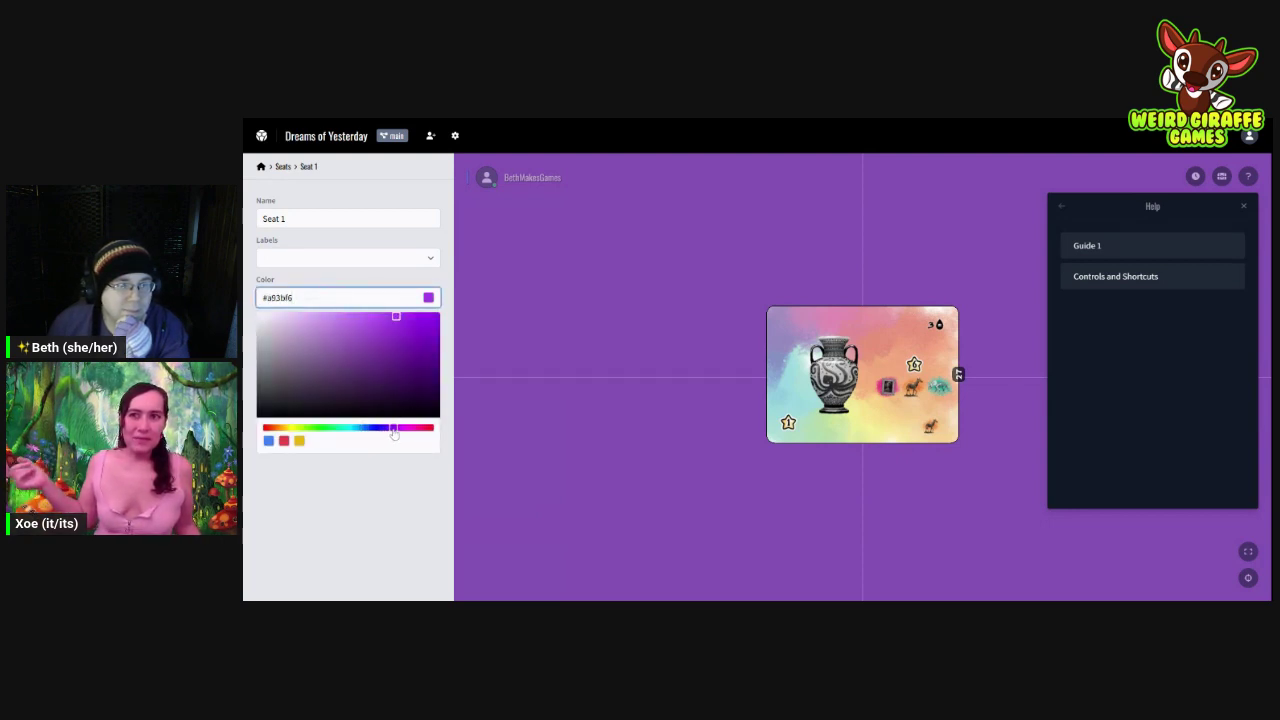
left_click(419, 334)
left_click(409, 327)
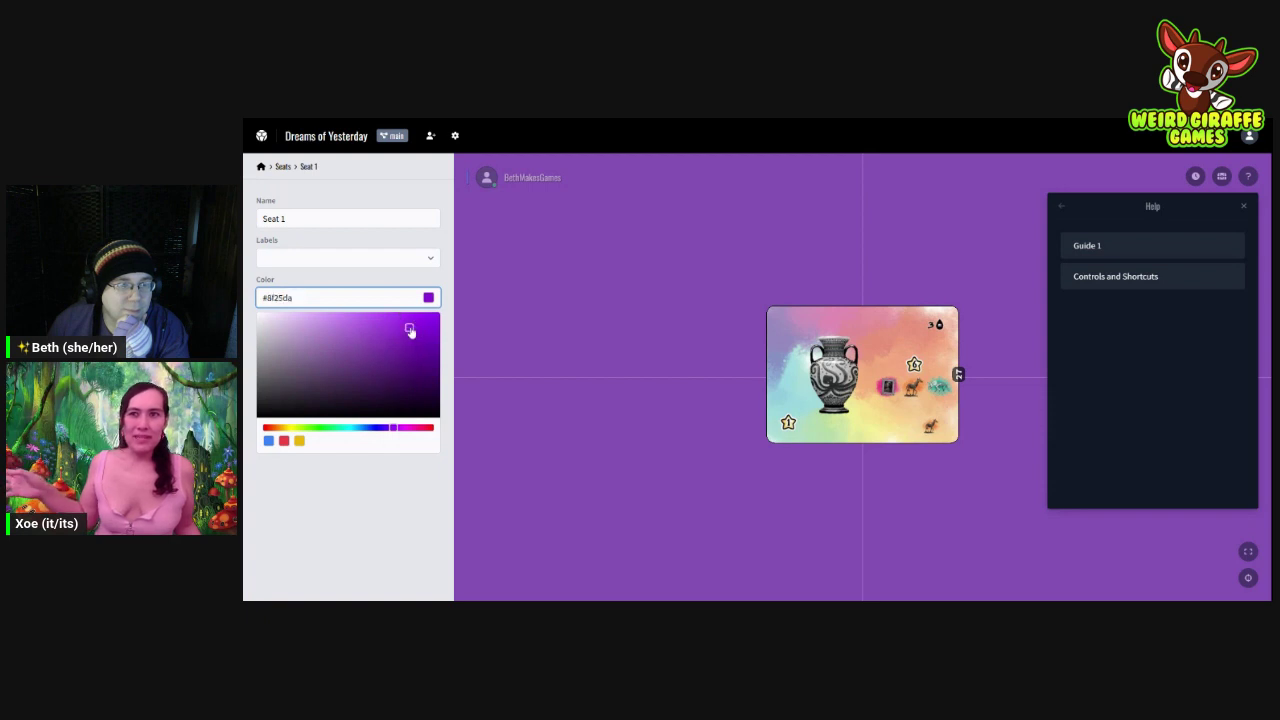
left_click(408, 282)
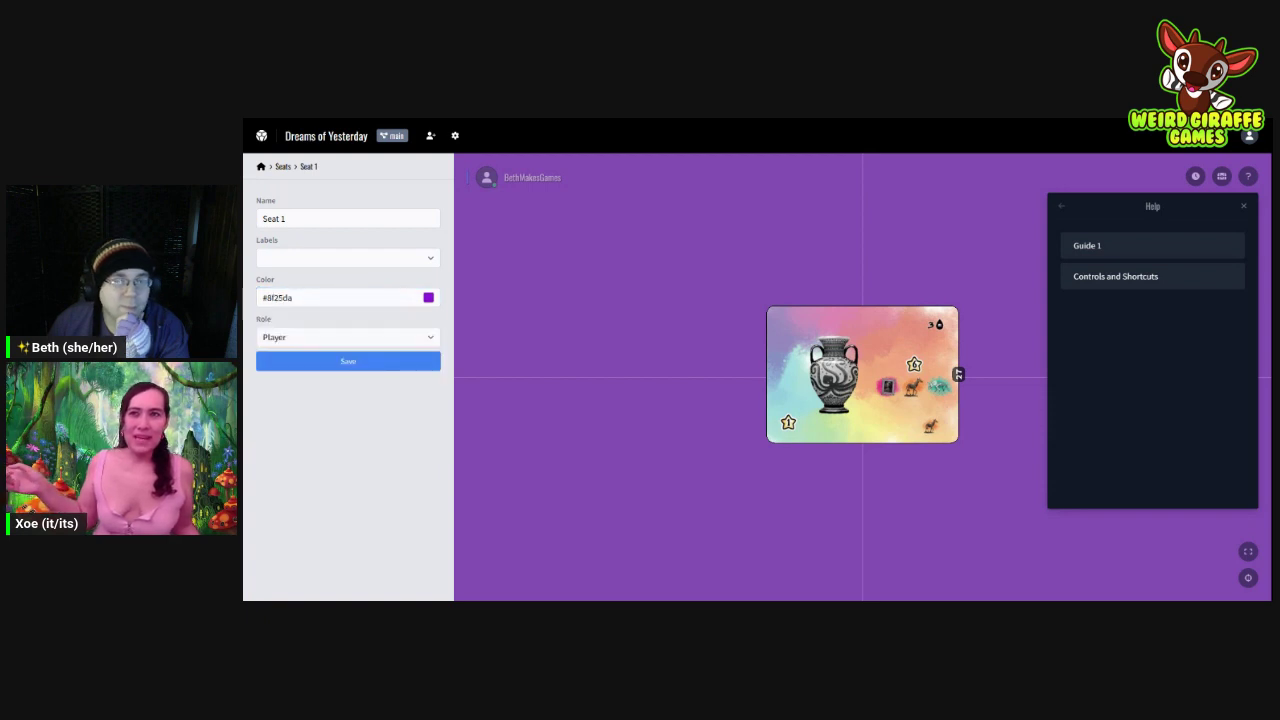
left_click(350, 362)
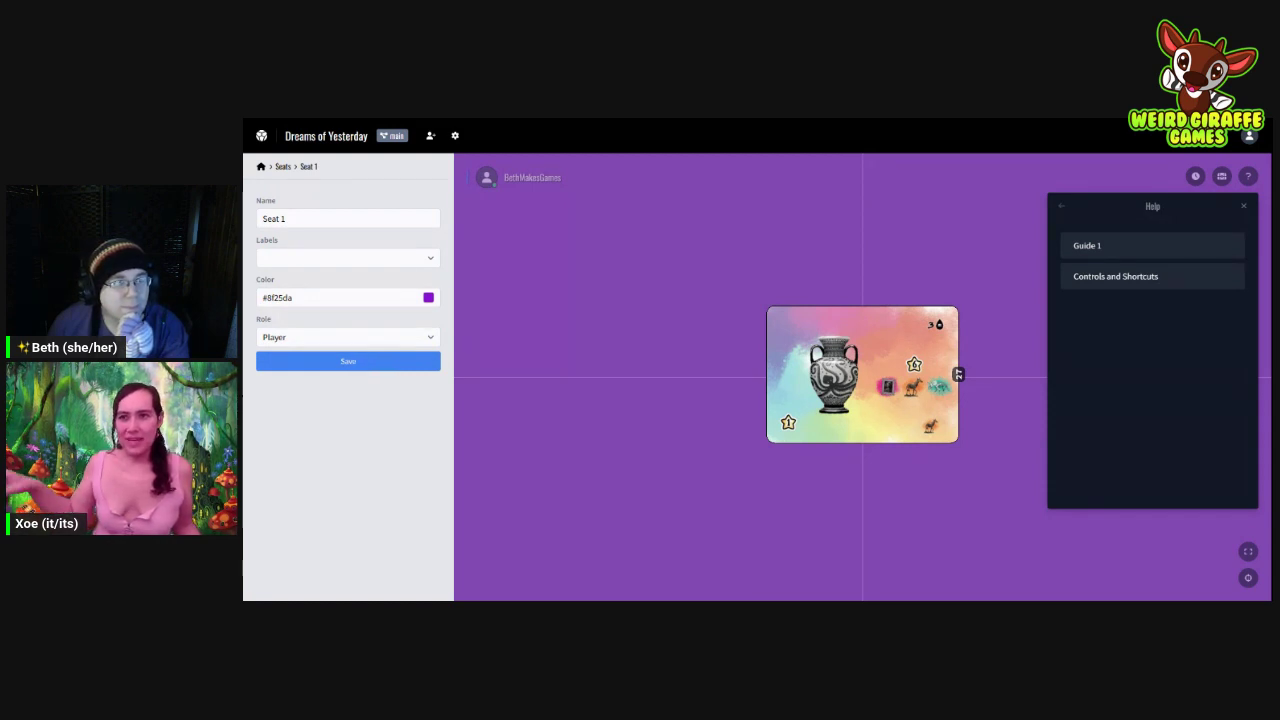
left_click(347, 360)
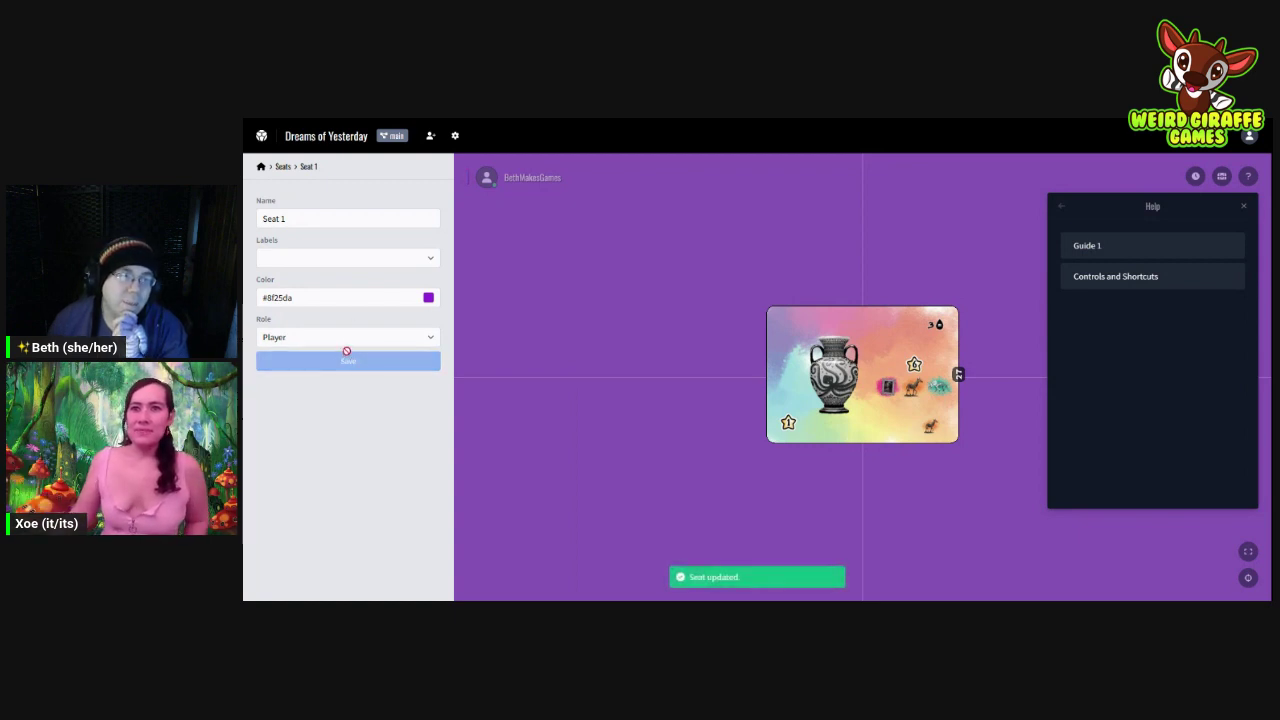
Step: Set Seat 2's color to green #16de4f and save the seat
left_click(283, 167)
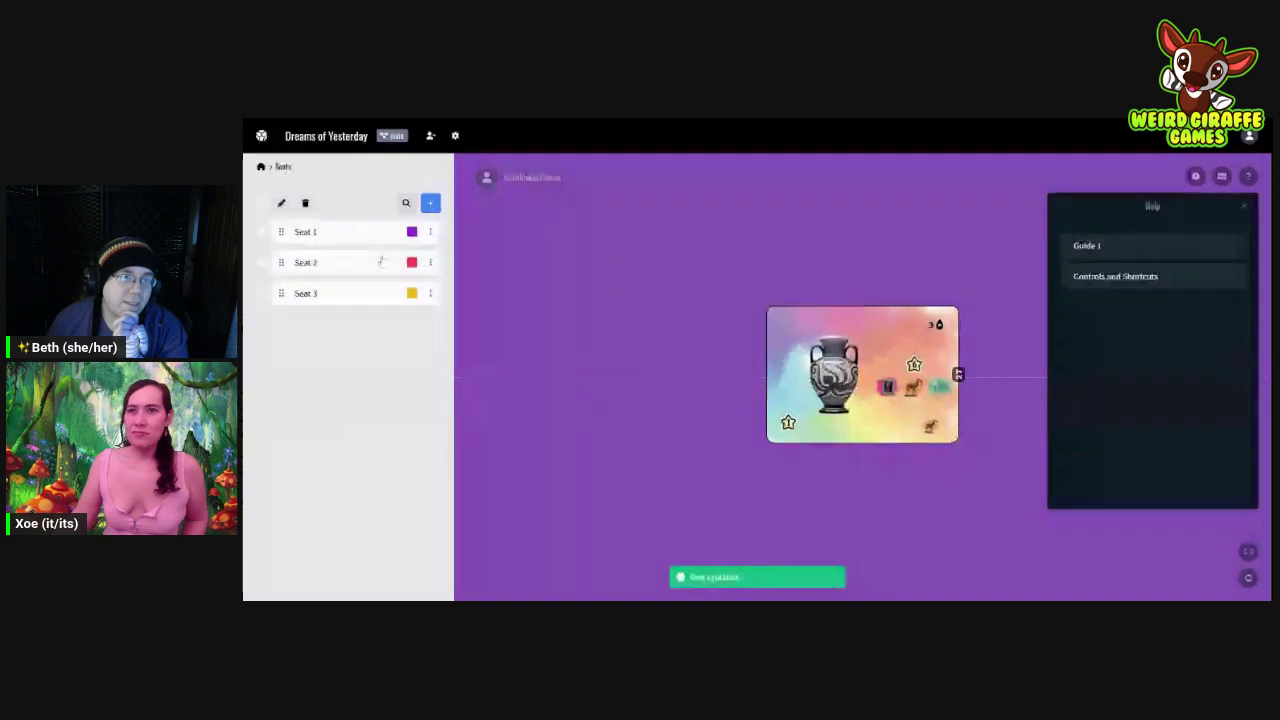
left_click(385, 262)
left_click(386, 296)
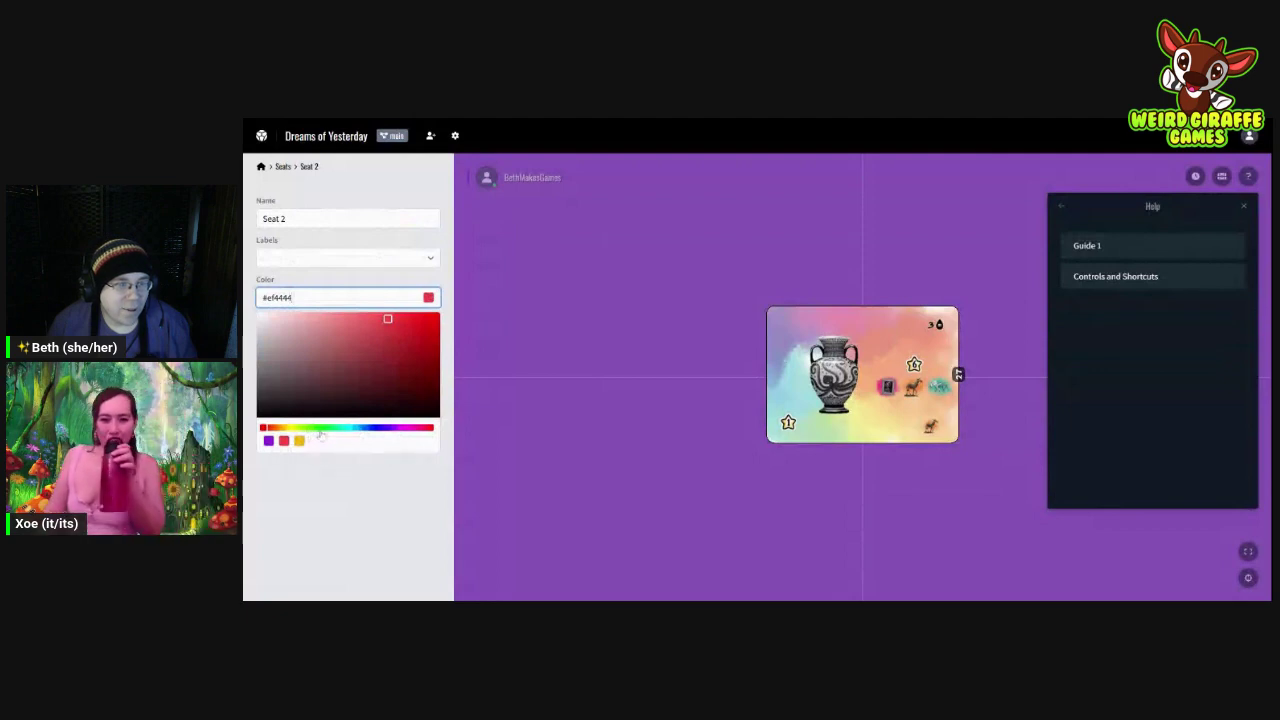
mouse_move(328, 429)
left_mouse_down()
mouse_move(350, 418)
mouse_move(330, 432)
left_mouse_up()
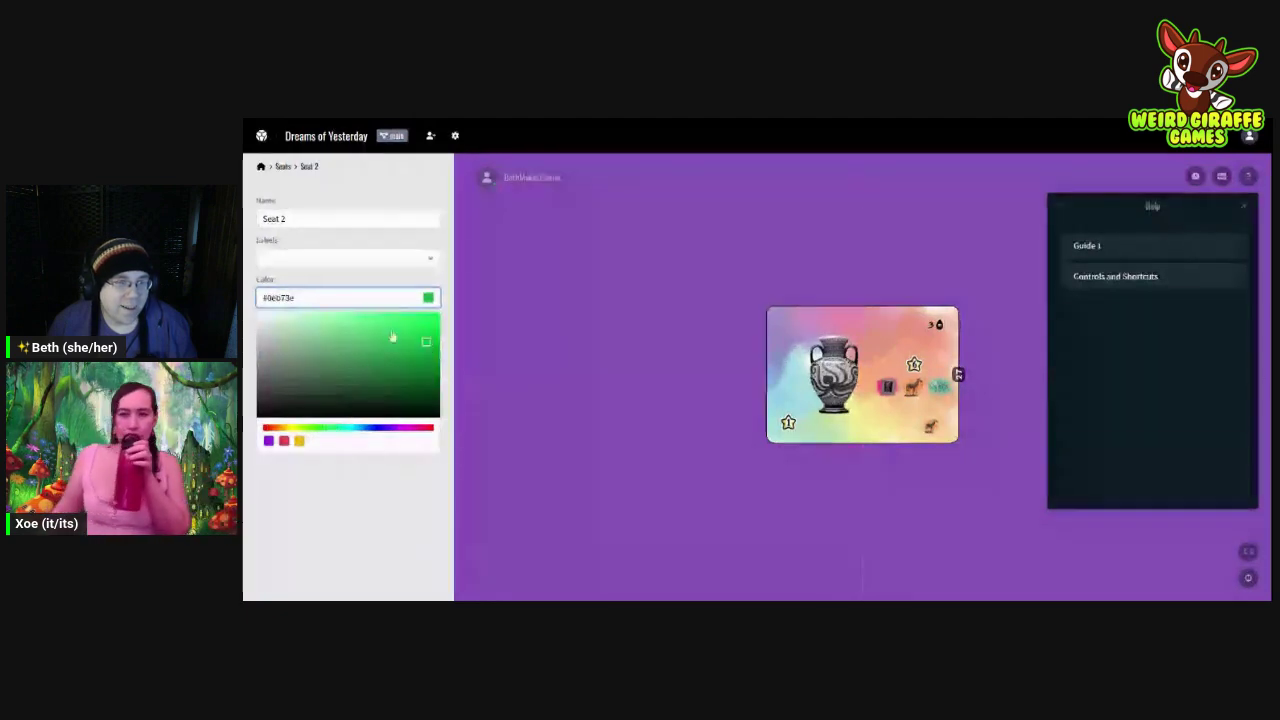
left_click(421, 326)
left_click(348, 480)
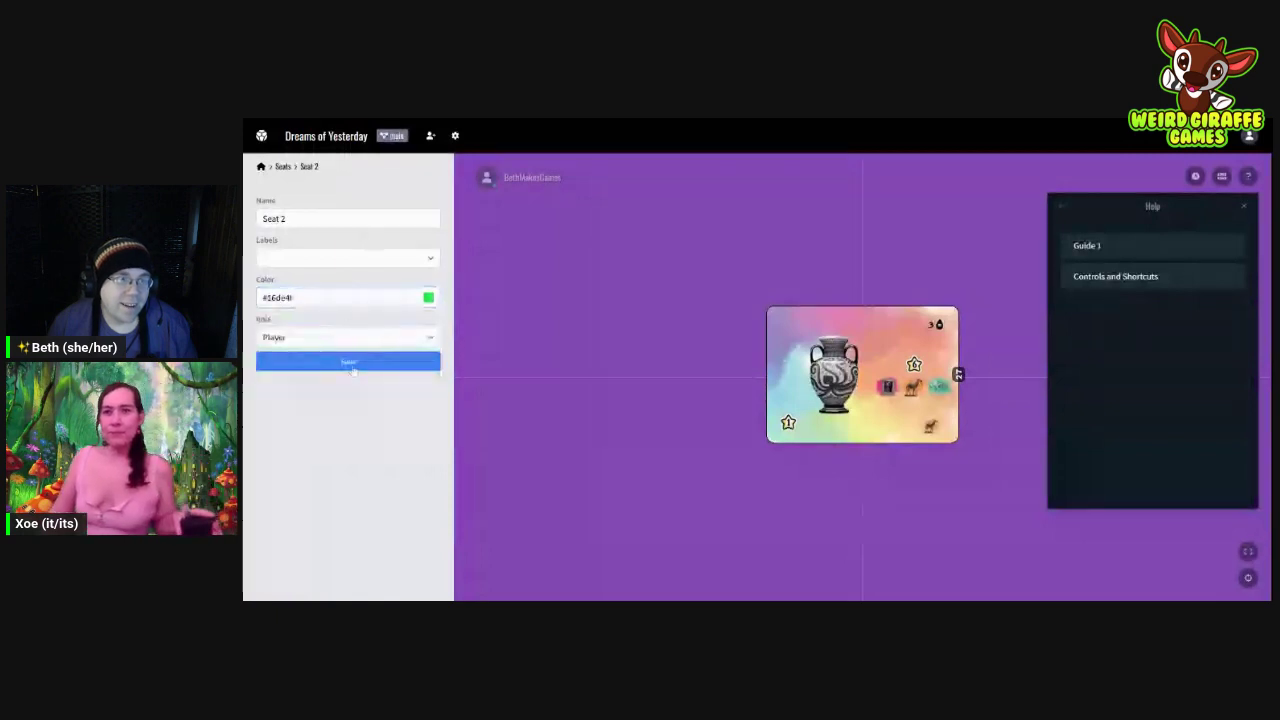
left_click(348, 361)
Step: Return to the list of seats, add a fourth seat and open its settings
left_click(283, 167)
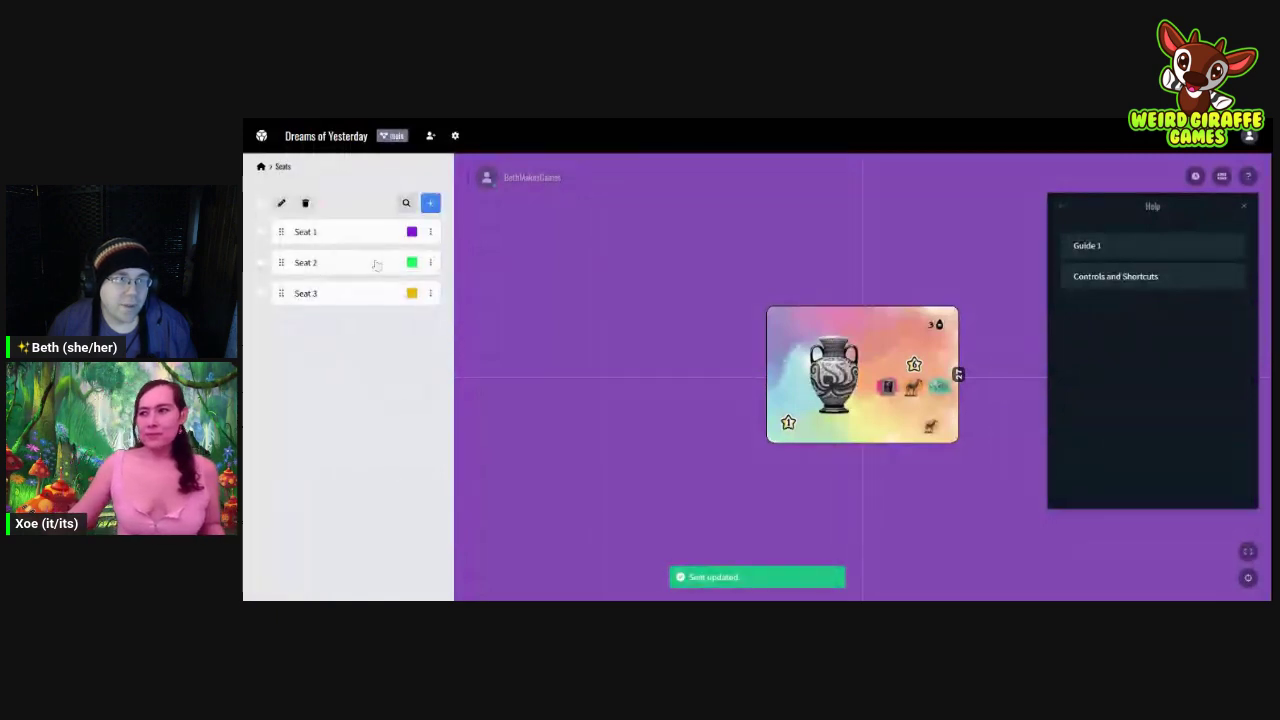
left_click(430, 203)
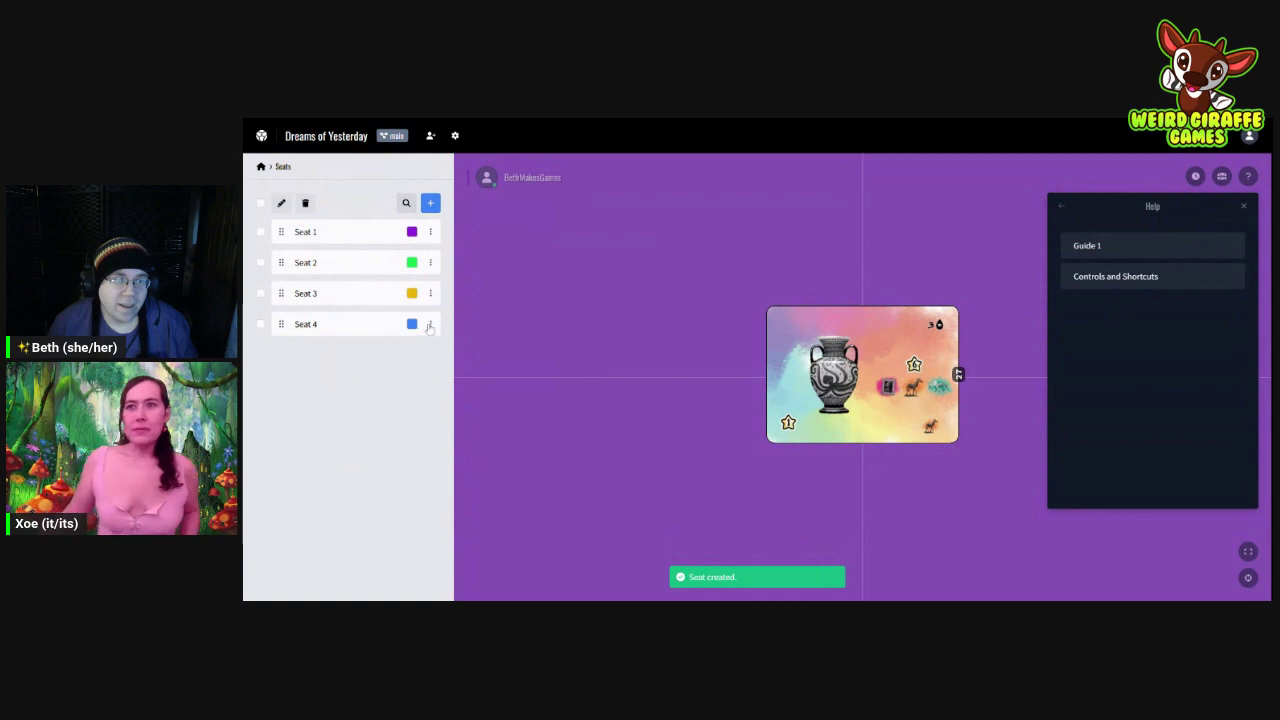
left_click(430, 325)
left_click(380, 326)
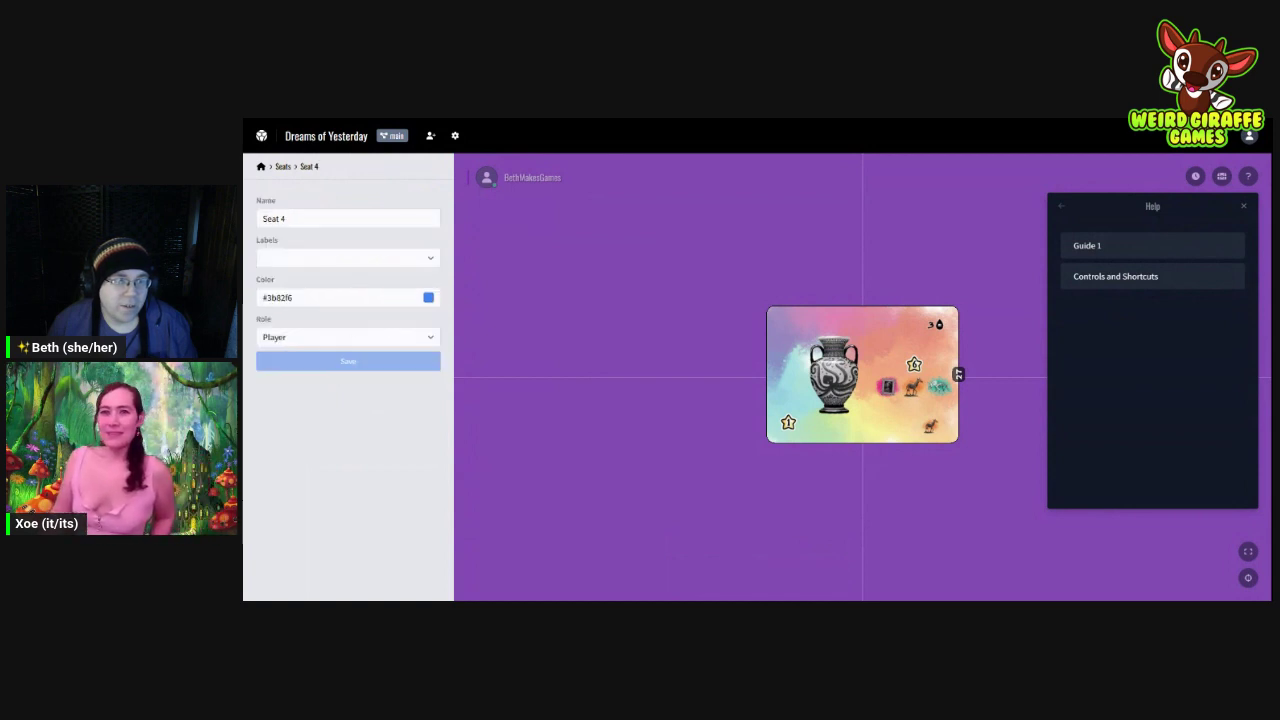
Step: Name the fourth seat Gamemaster and assign it the Gamemaster role
triple_click(330, 218)
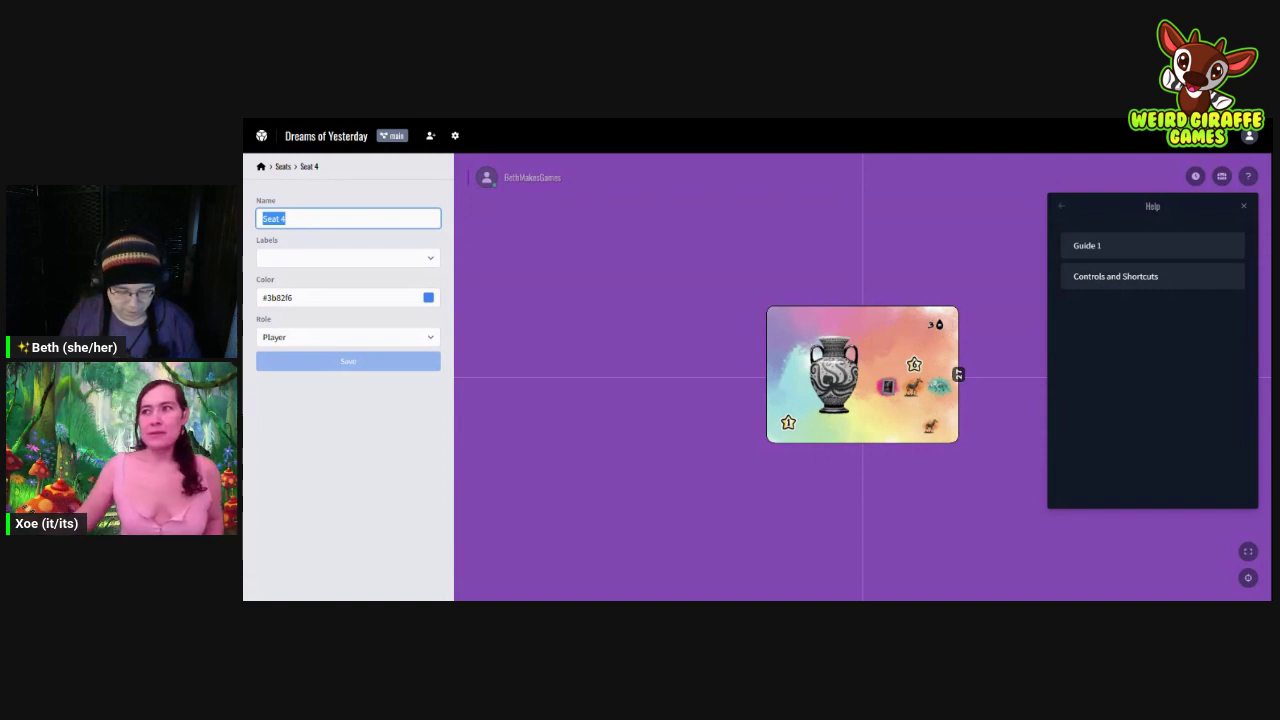
type("Game")
type("master")
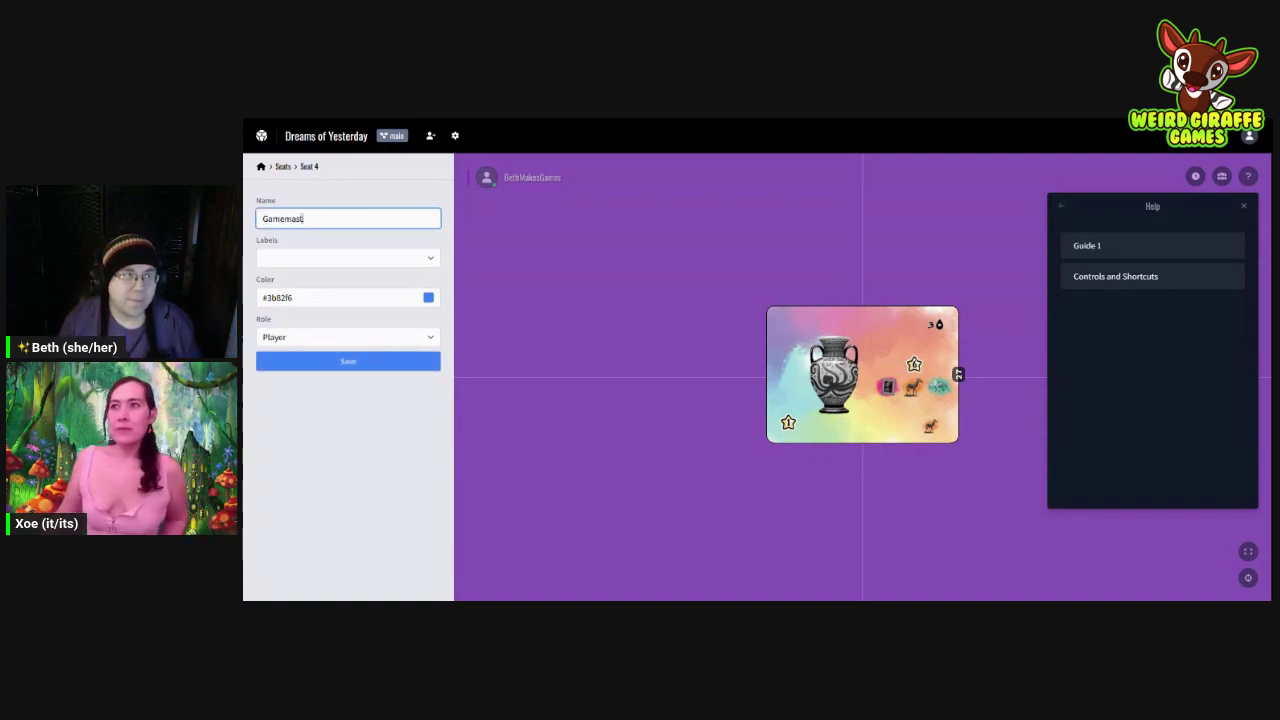
left_click(347, 337)
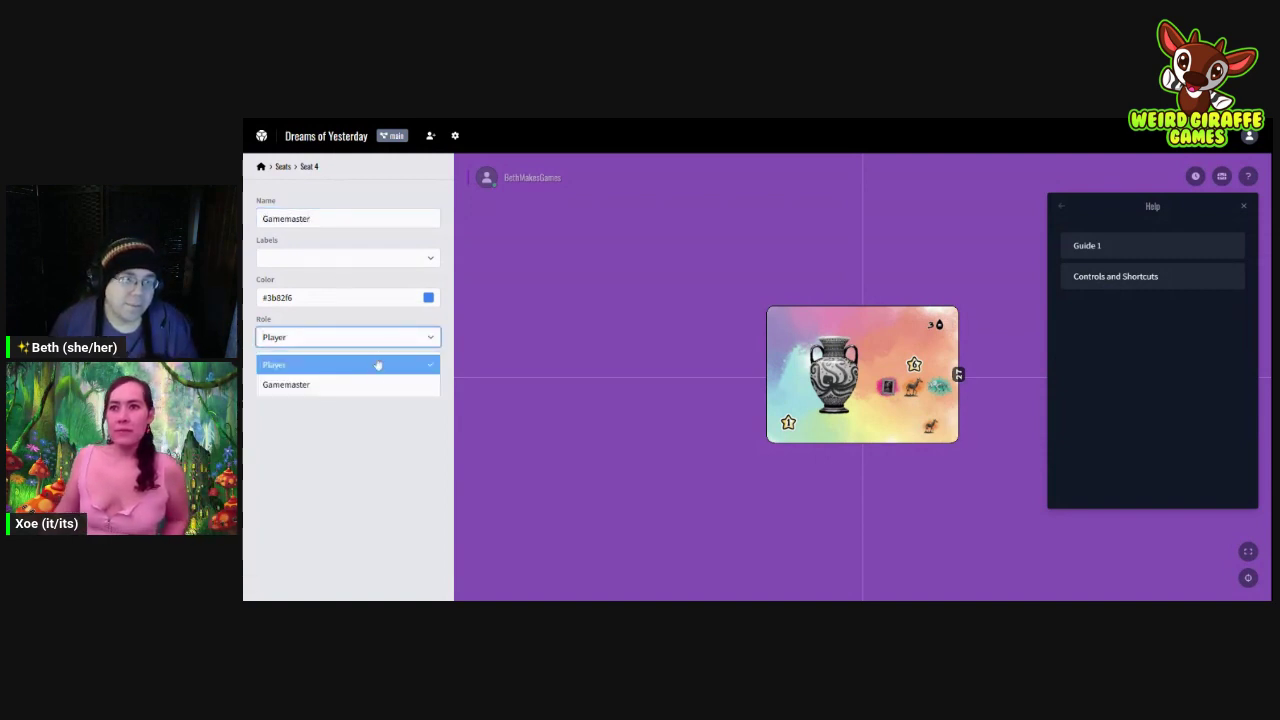
left_click(377, 384)
Step: Choose the blue rgb(59, 130, 246) swatch as the Gamemaster seat's color, save the seat and return to the seat list
left_click(405, 299)
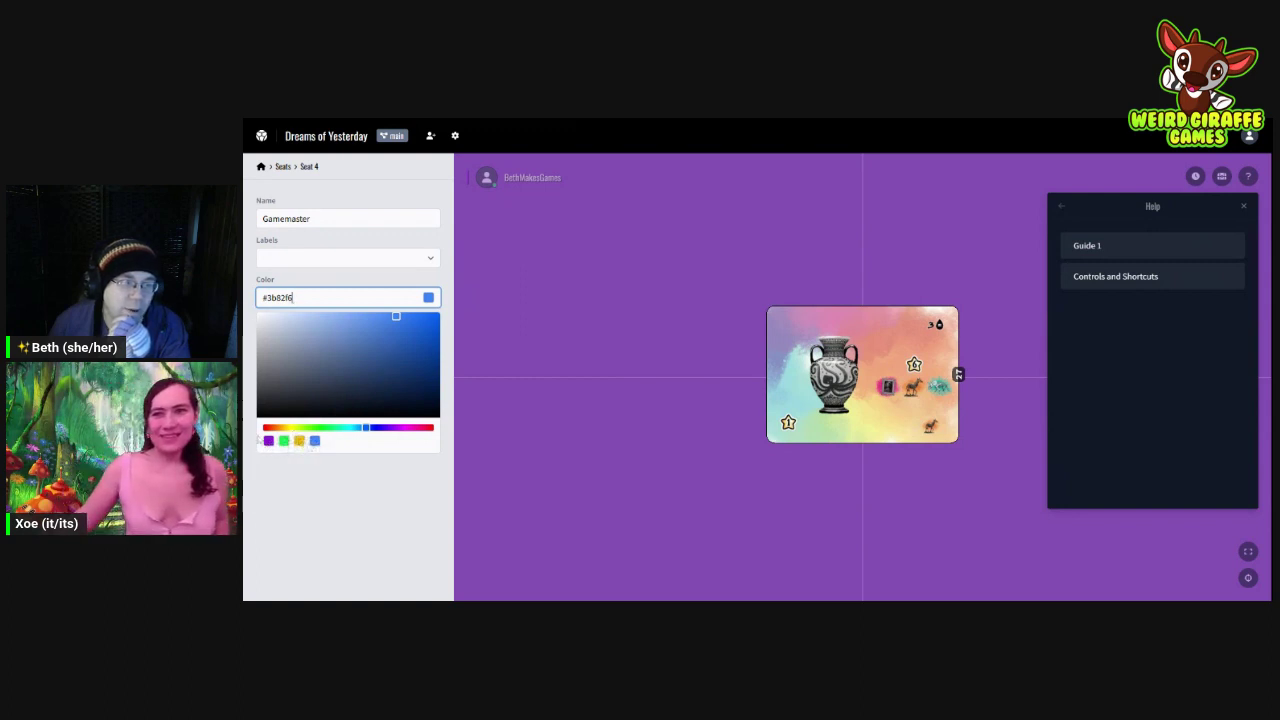
left_click(316, 442)
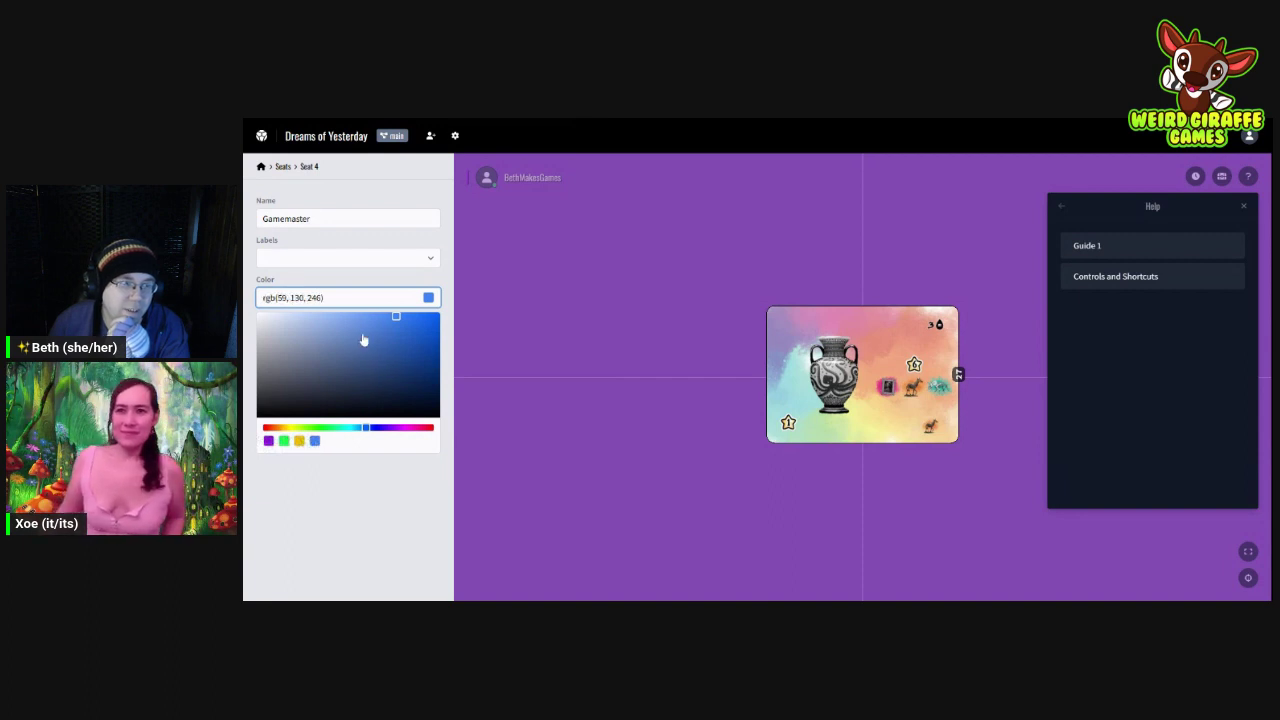
left_click(363, 283)
left_click(346, 361)
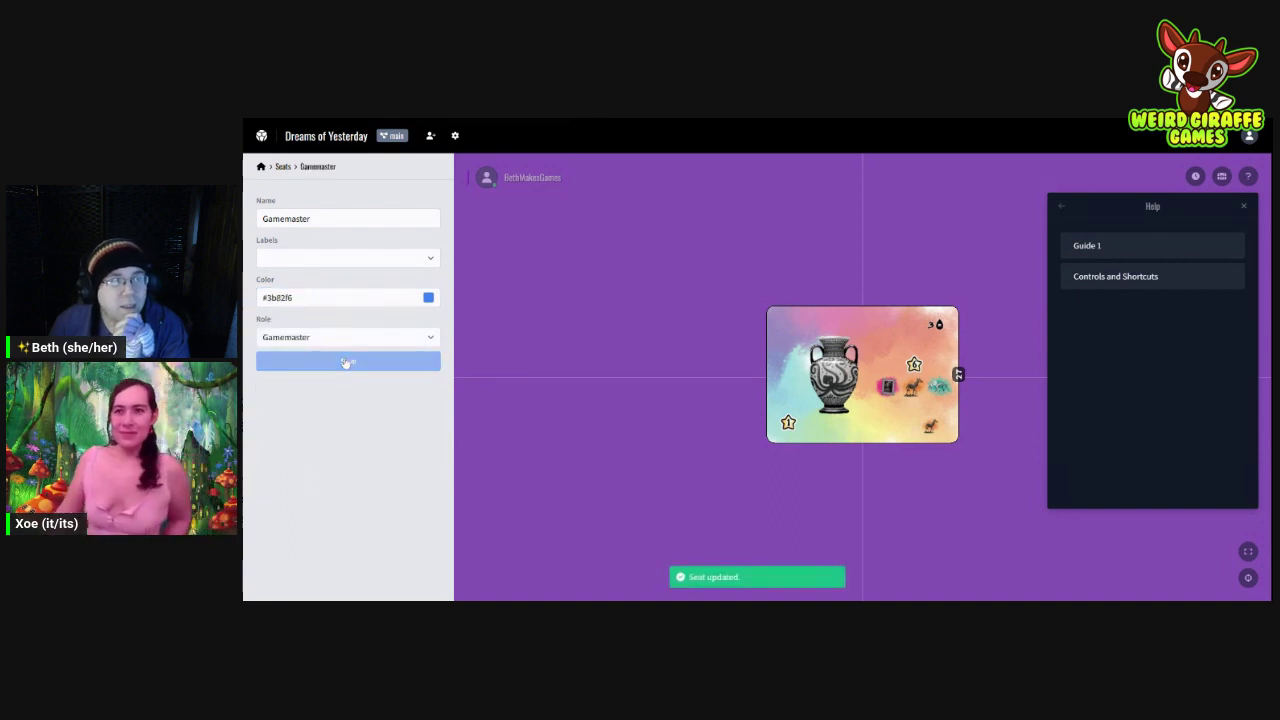
left_click(283, 167)
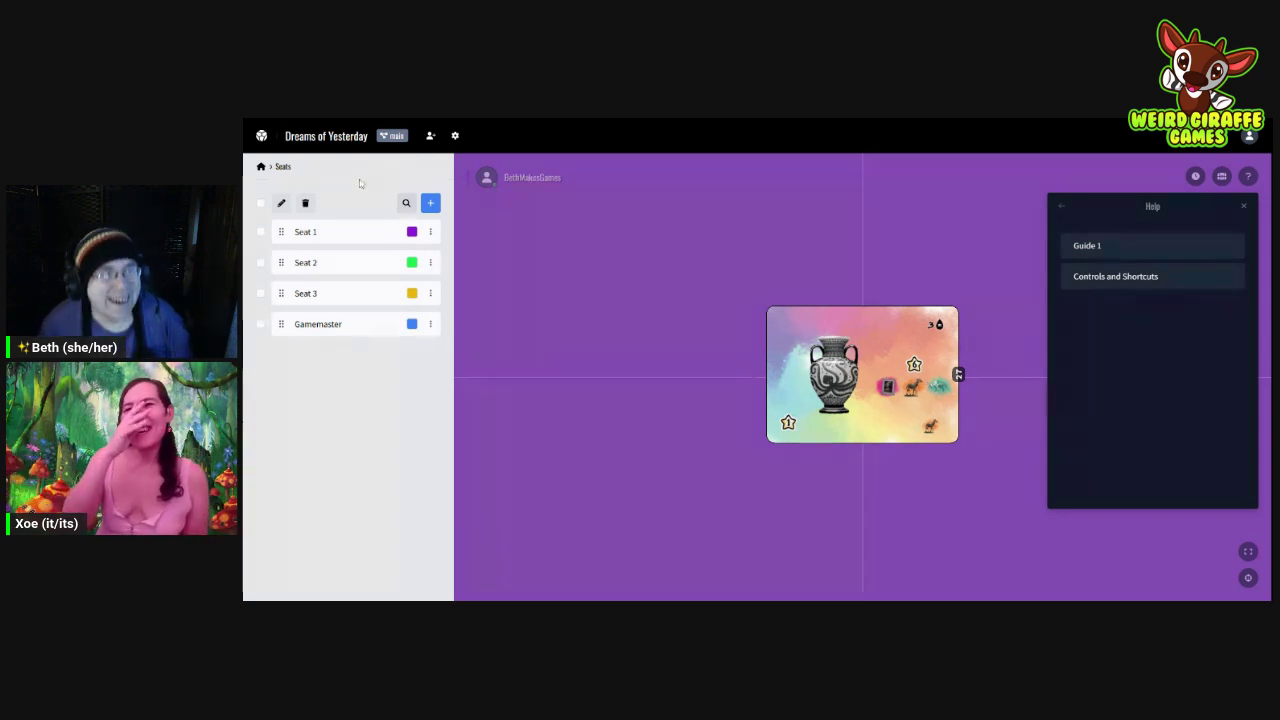
Step: Delete the Chess Piece component from the game's components
left_click(261, 167)
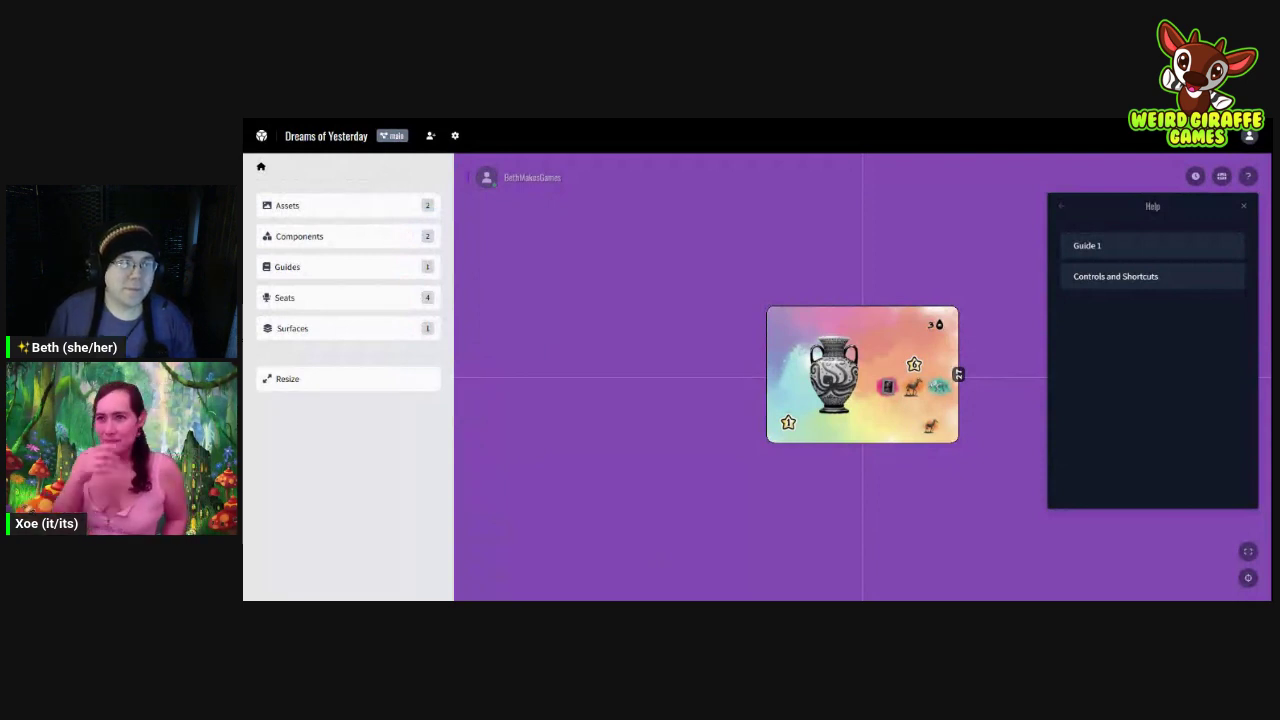
left_click(353, 236)
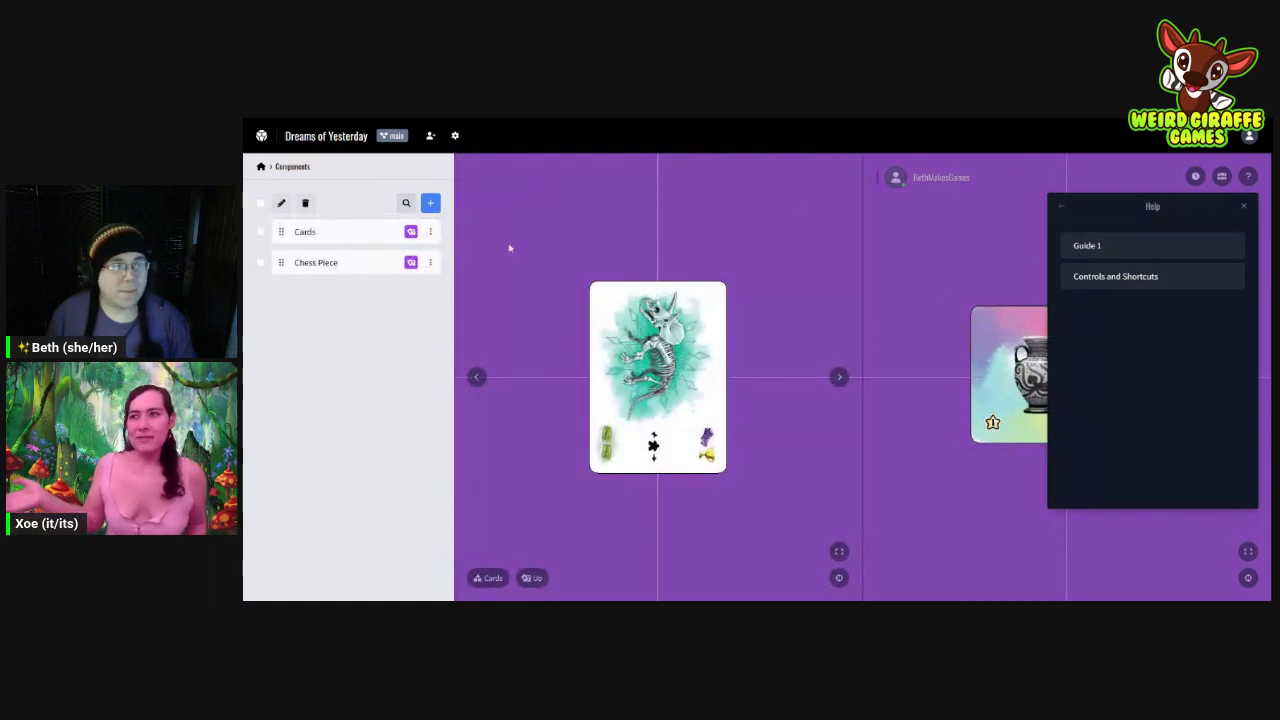
left_click(260, 262)
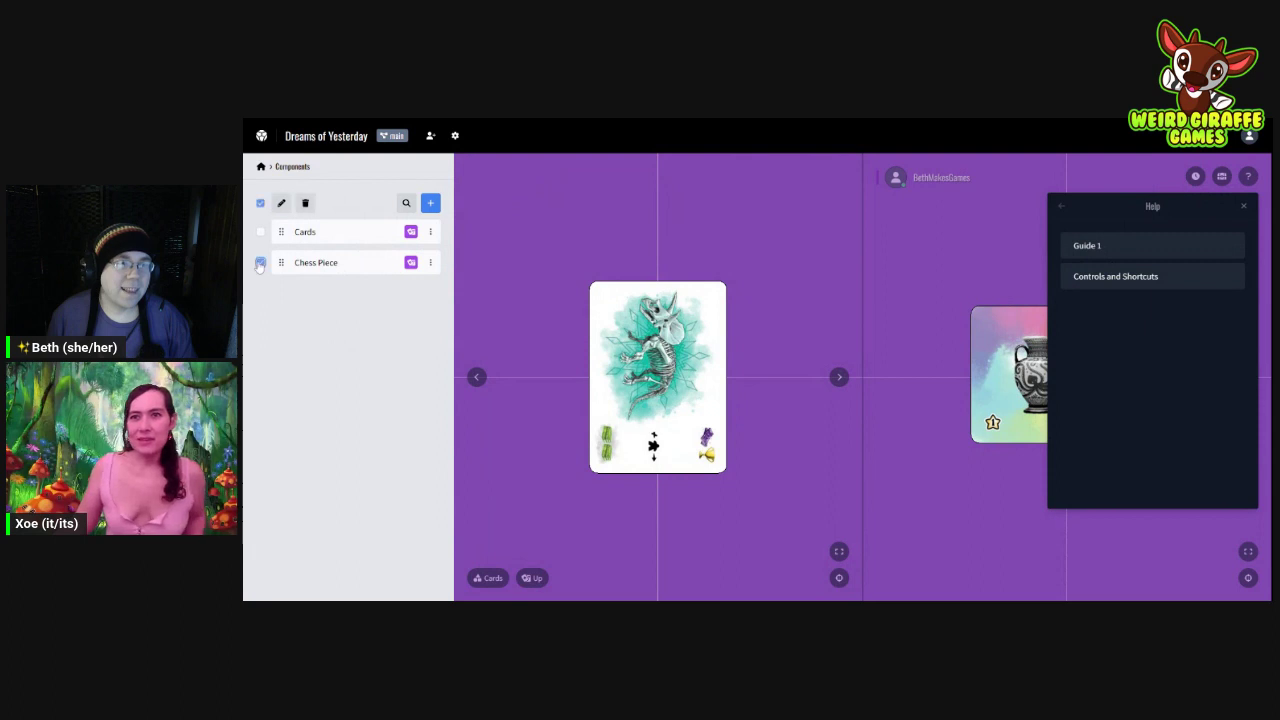
left_click(305, 203)
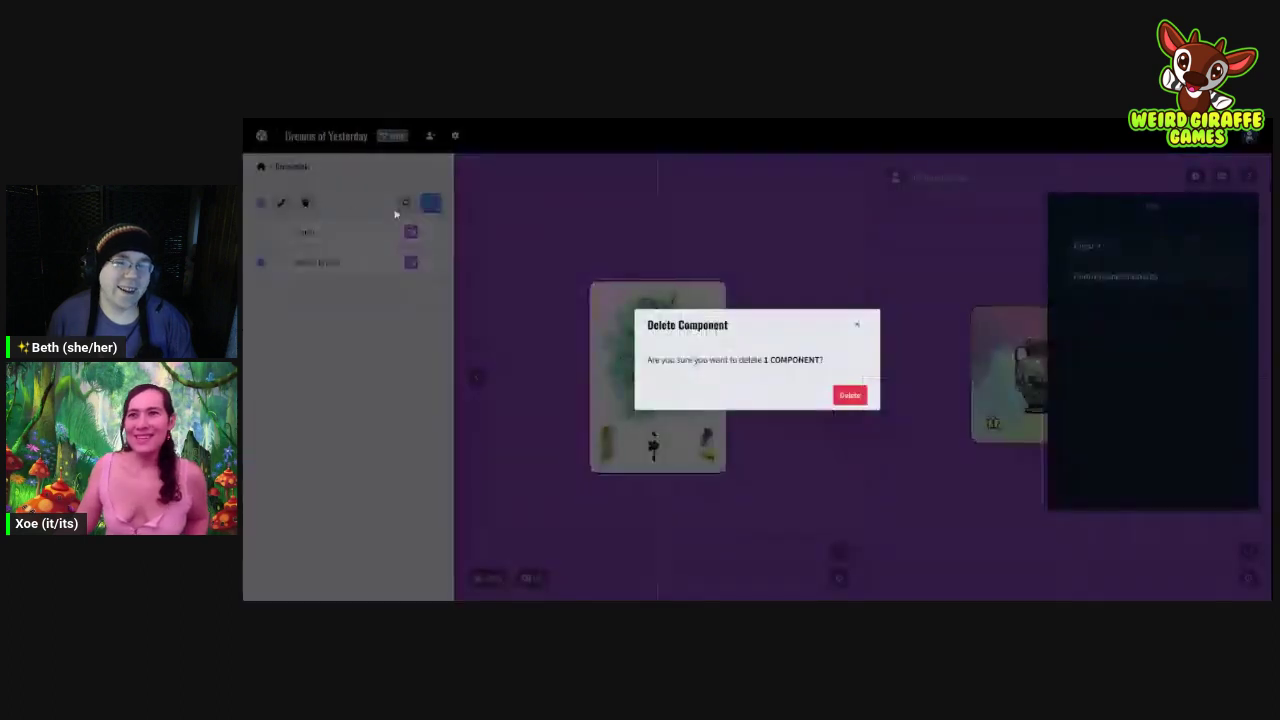
left_click(848, 396)
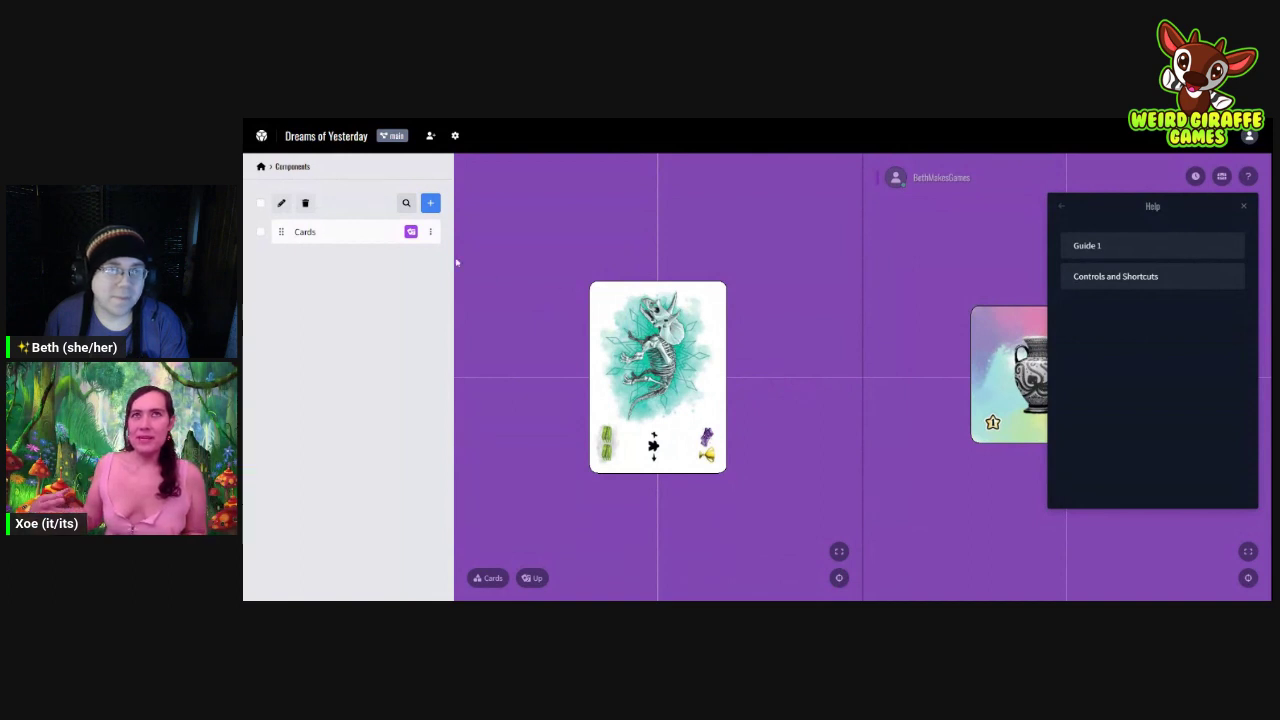
Step: Create a new component from the Blank Container template
left_click(436, 207)
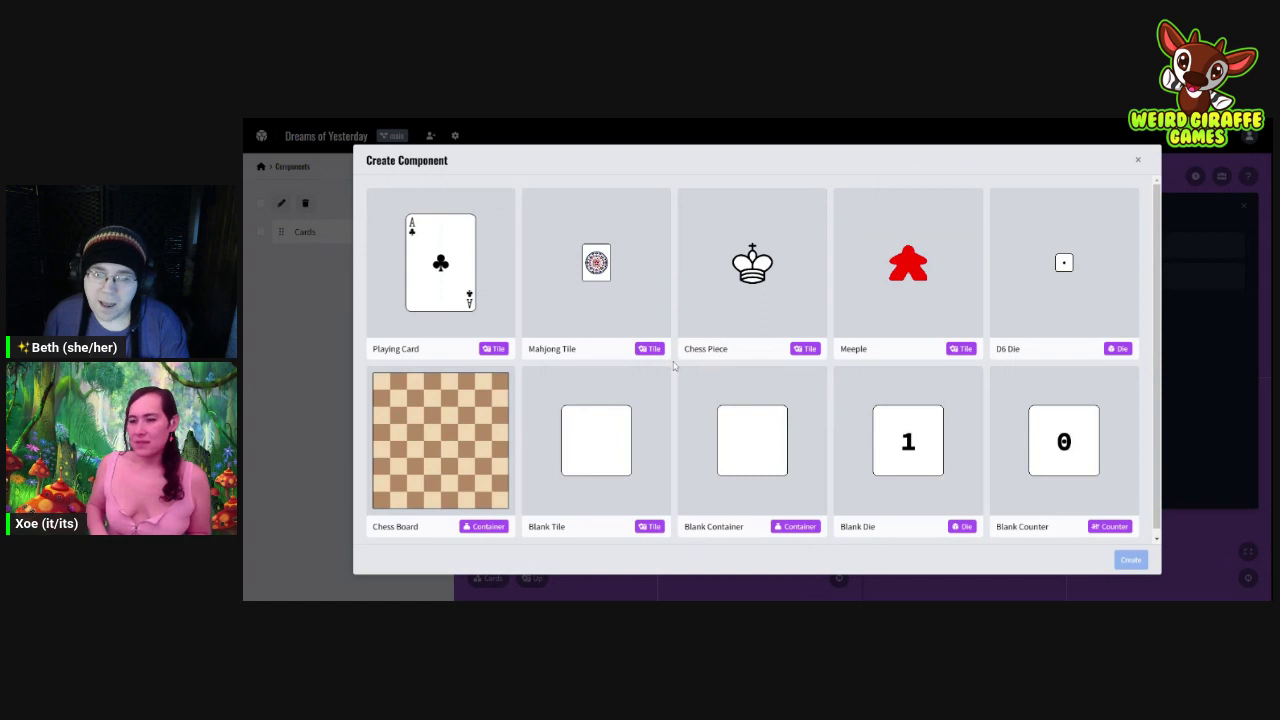
left_click(751, 462)
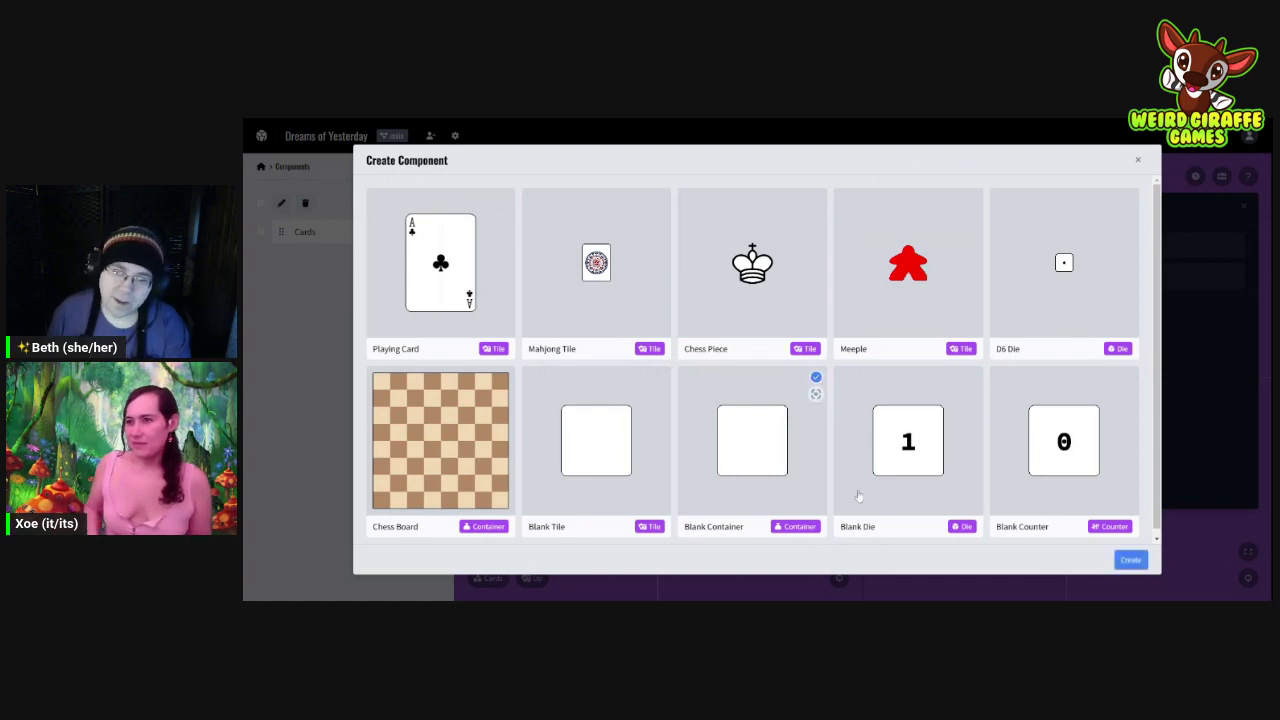
left_click(1131, 560)
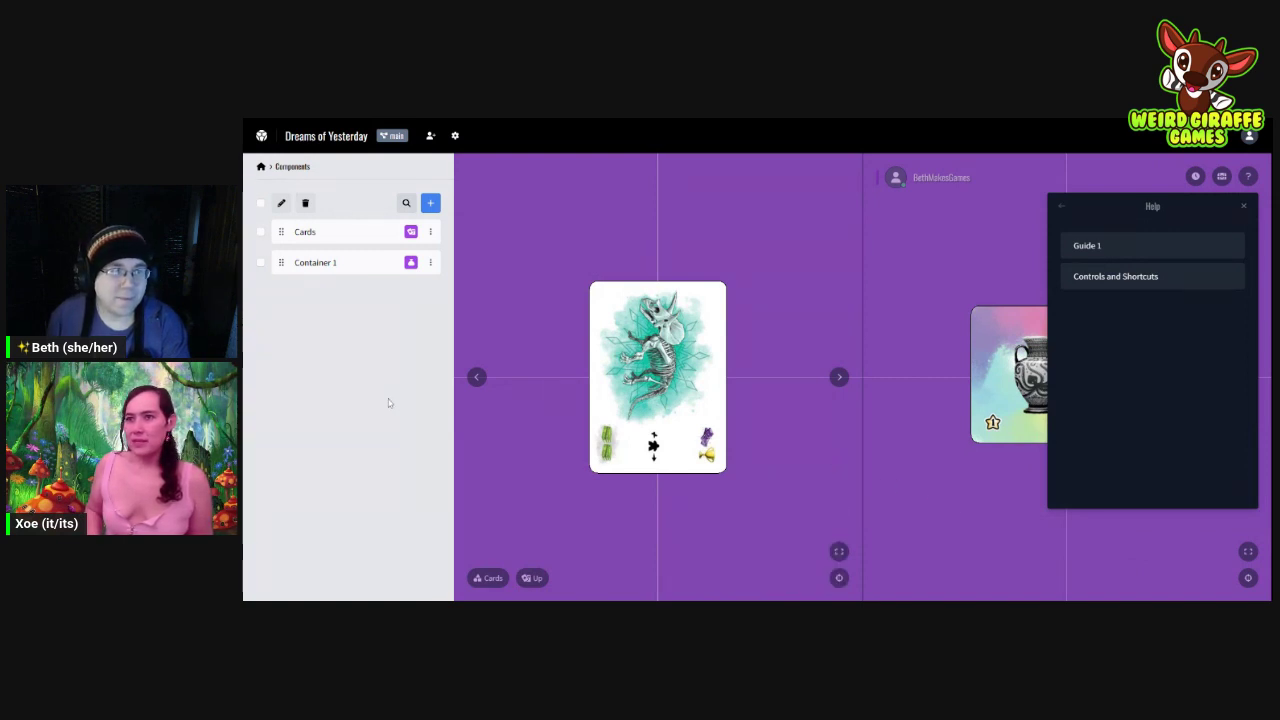
Step: Rename the new container component as Resources and save it
left_click(334, 266)
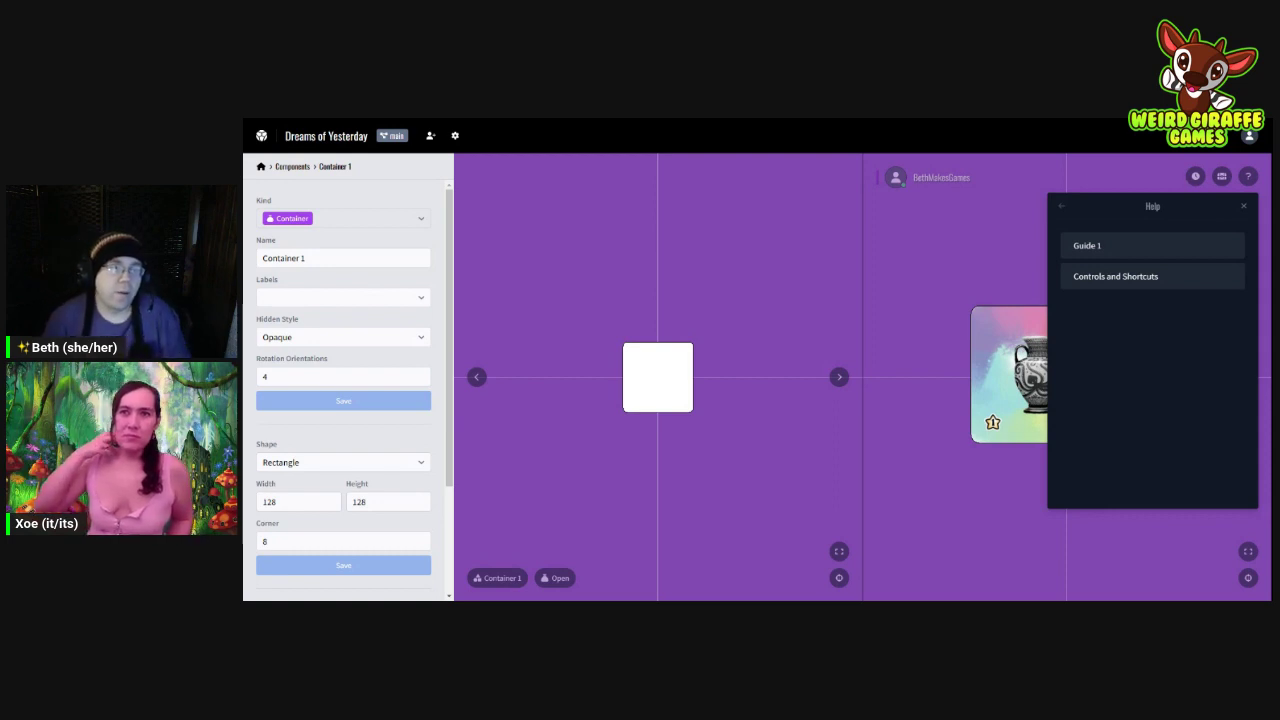
triple_click(300, 258)
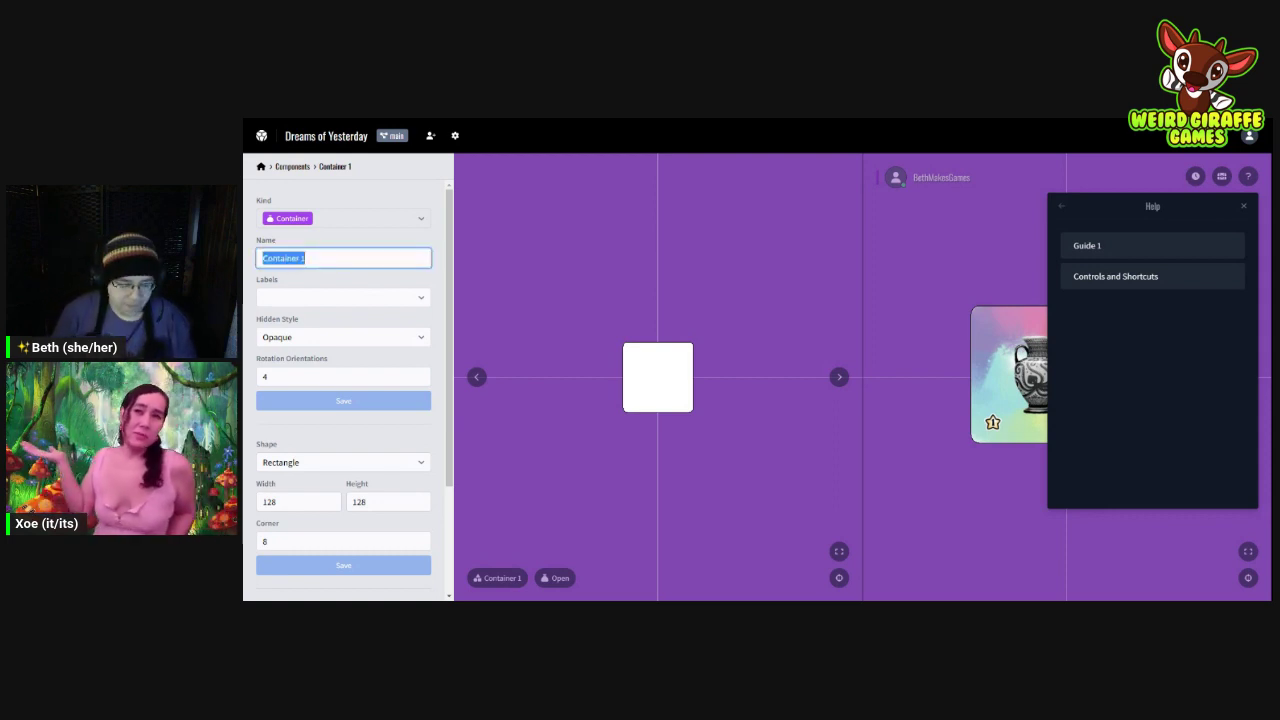
type("Resources")
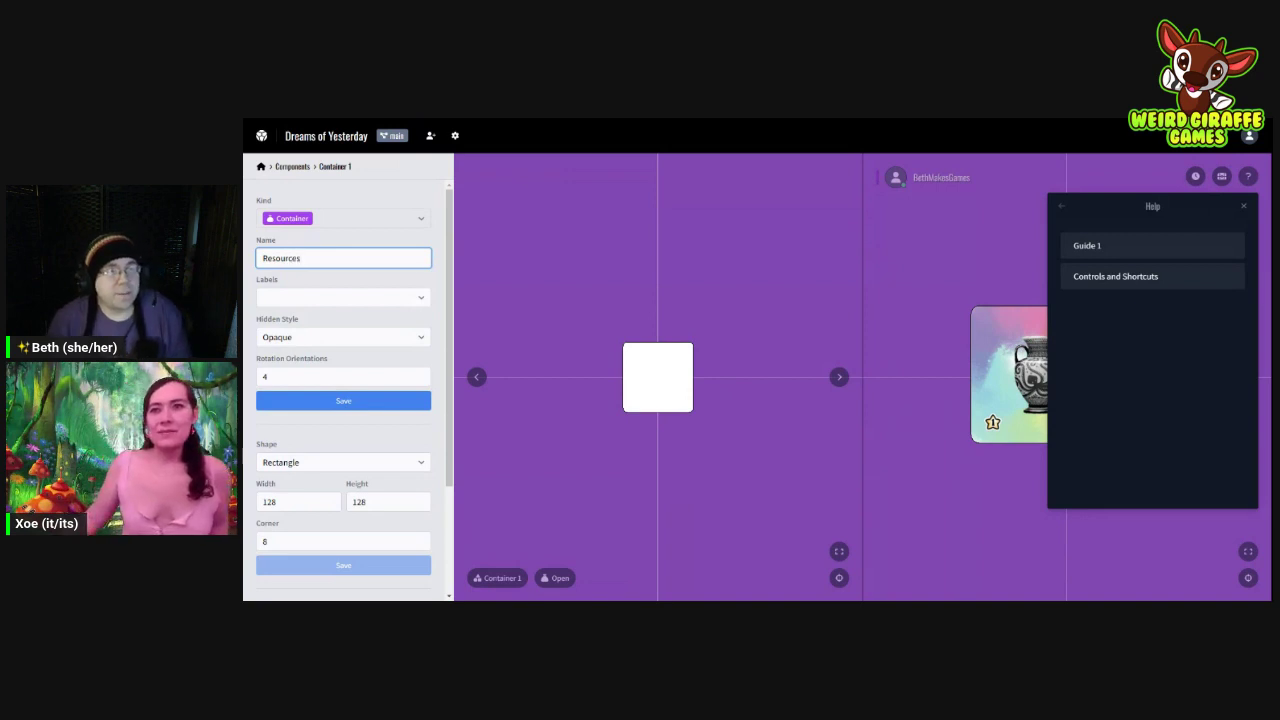
left_click(356, 284)
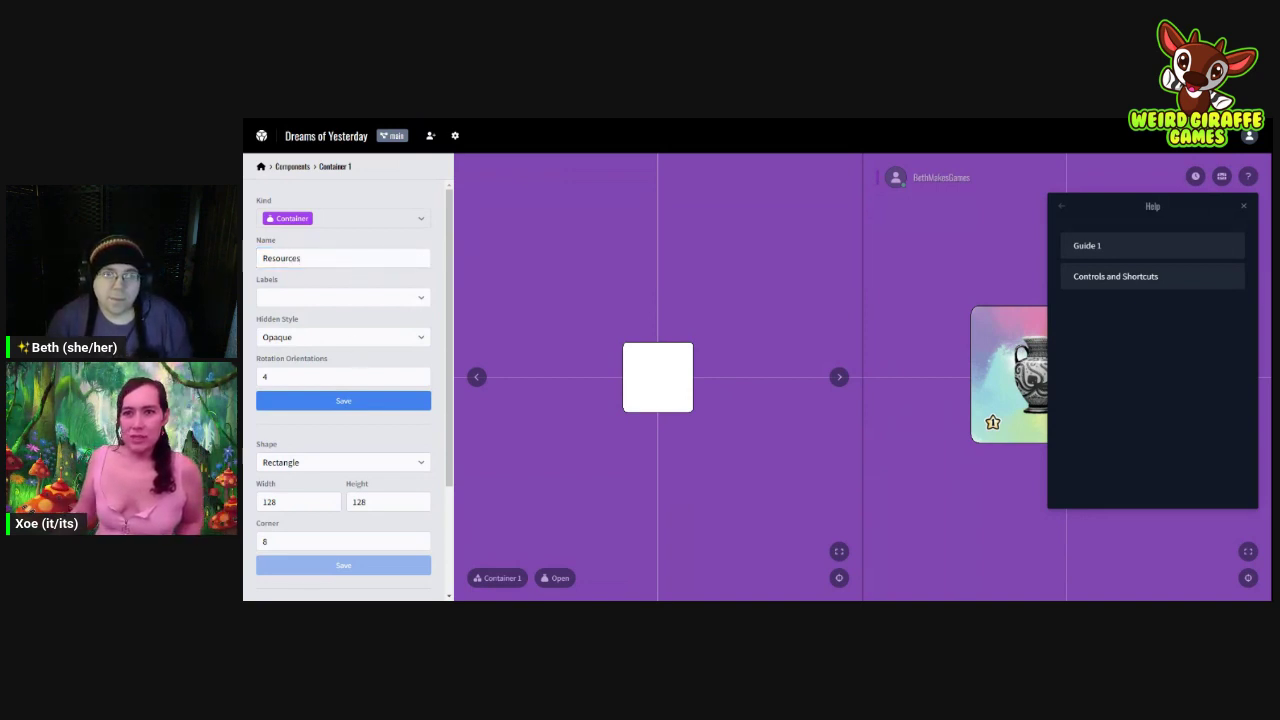
left_click(355, 405)
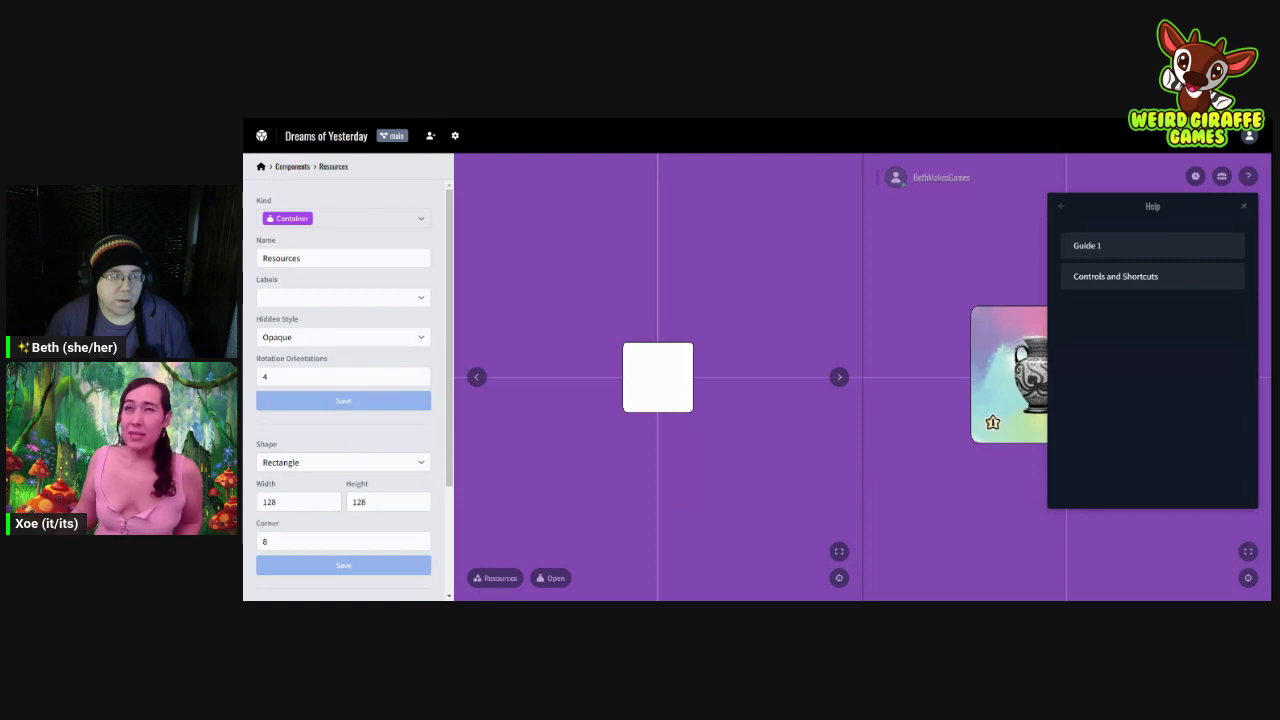
Step: Set the Resources container's width to 2000 and height to 300, and save its shape
scroll(344, 440, "down", 2)
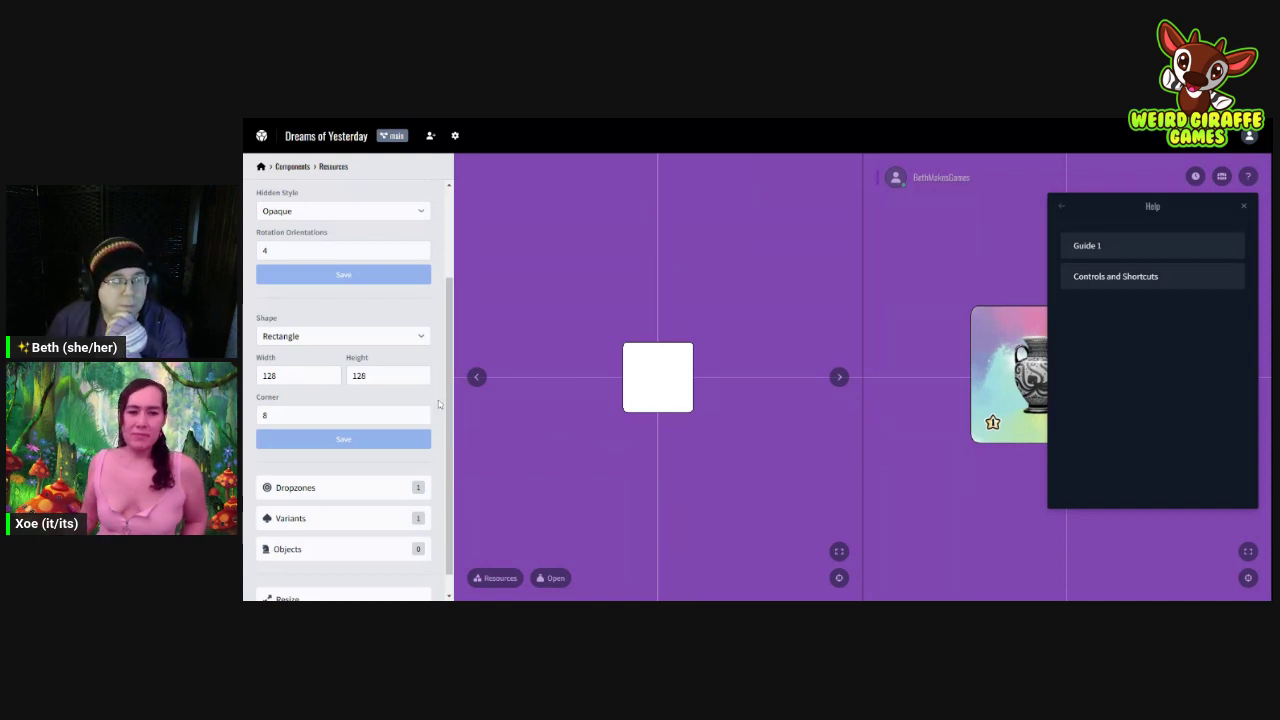
left_click(274, 375)
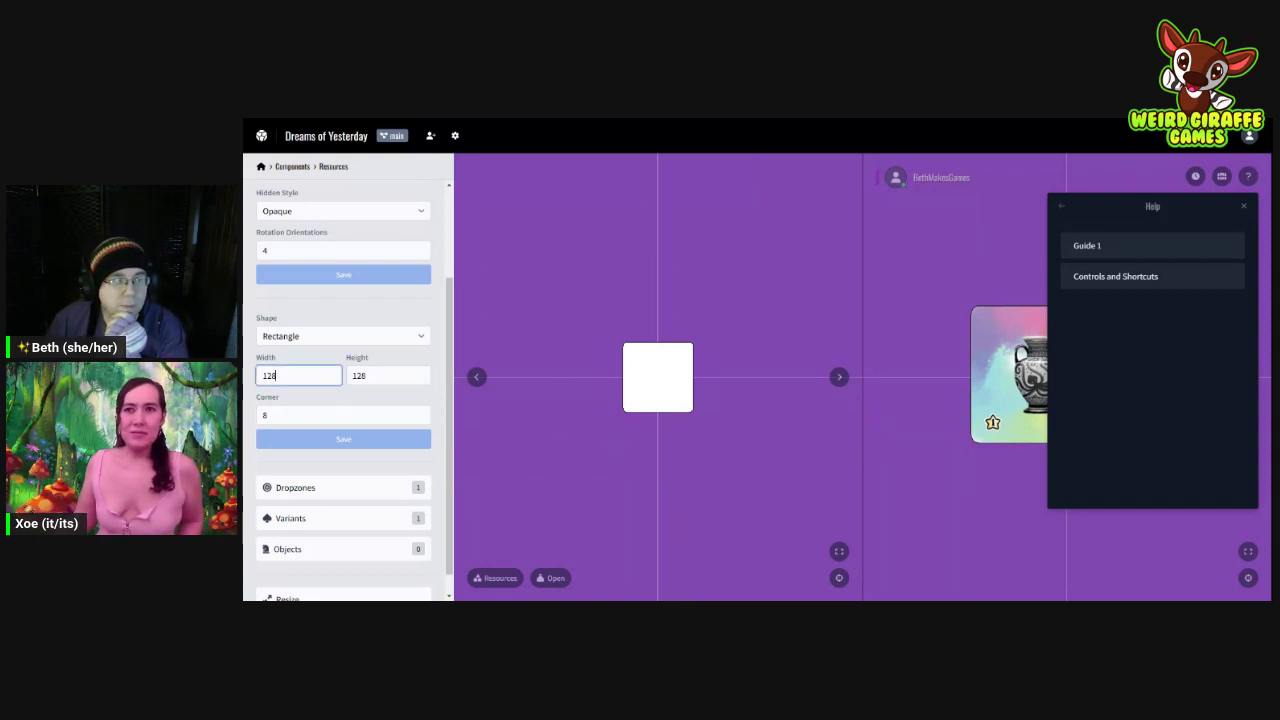
double_click(273, 375)
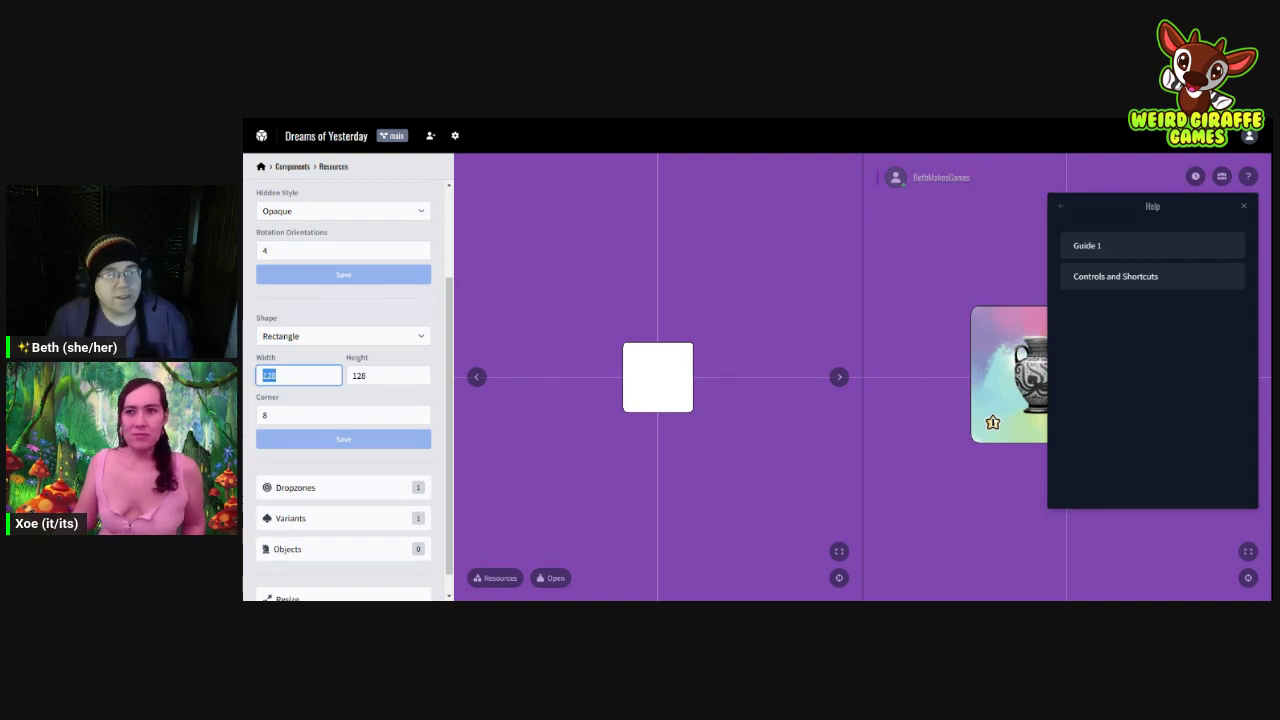
type("2000")
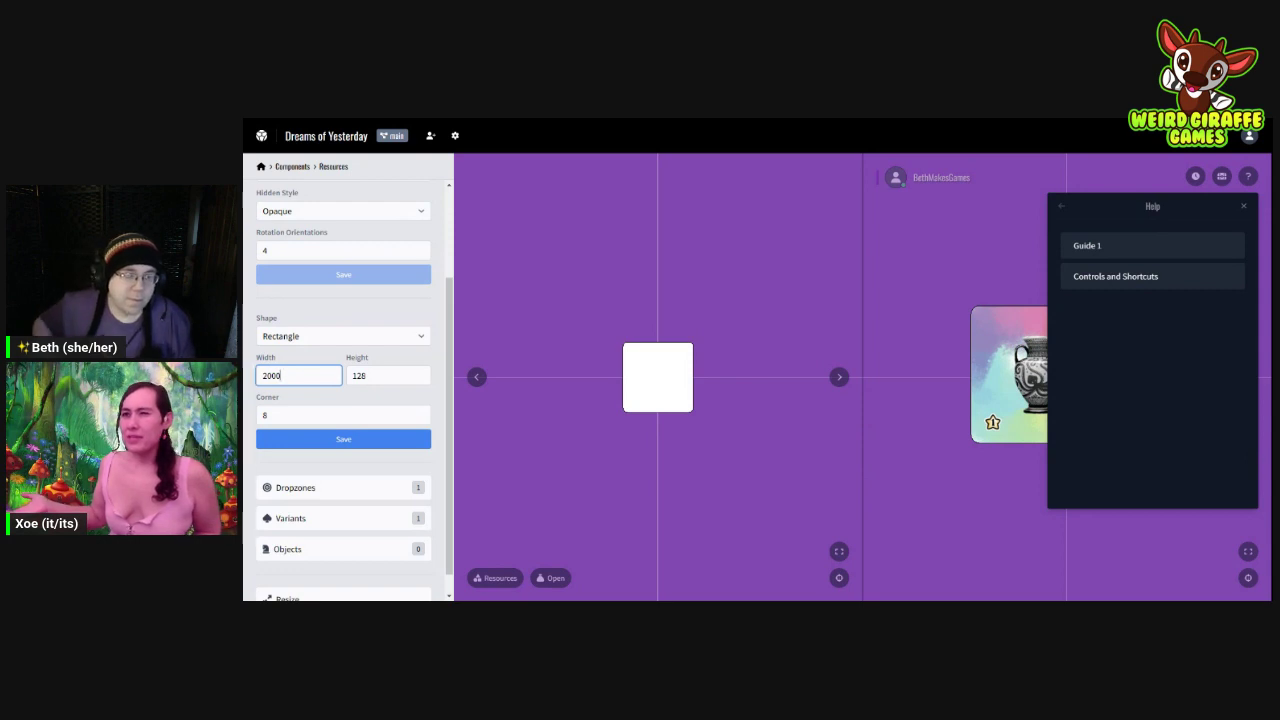
key("Tab")
type("300")
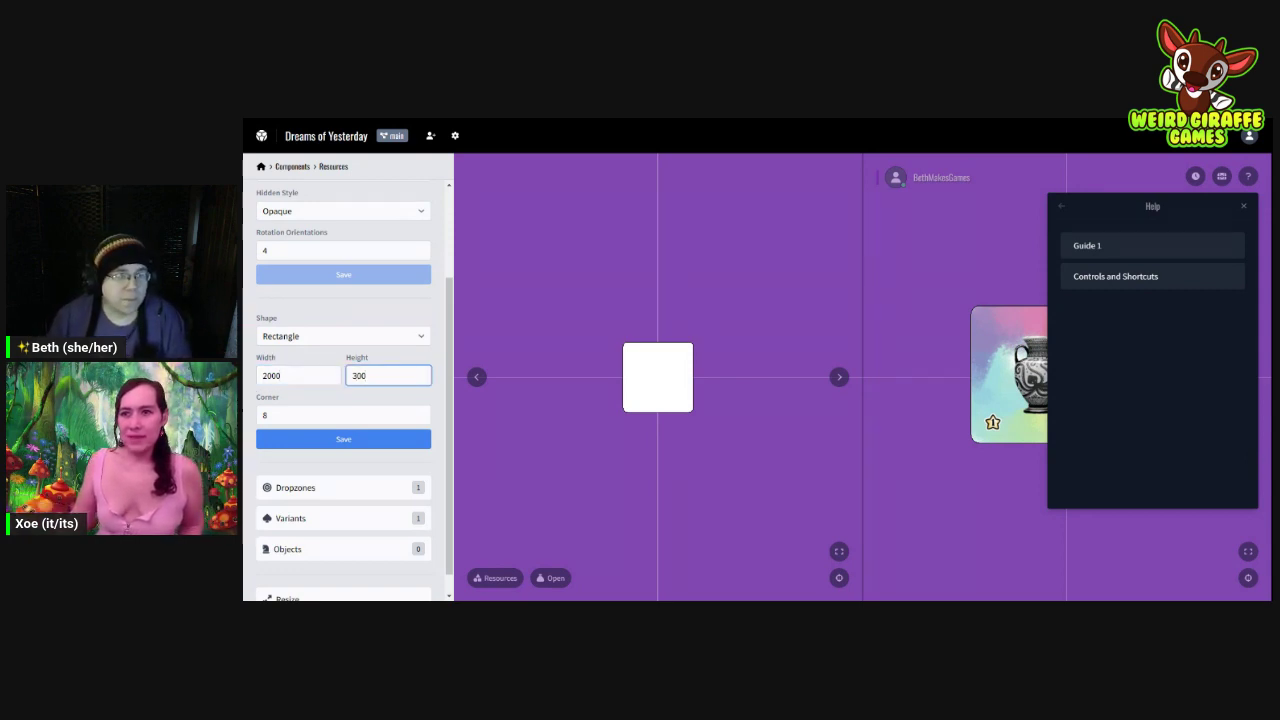
left_click(338, 444)
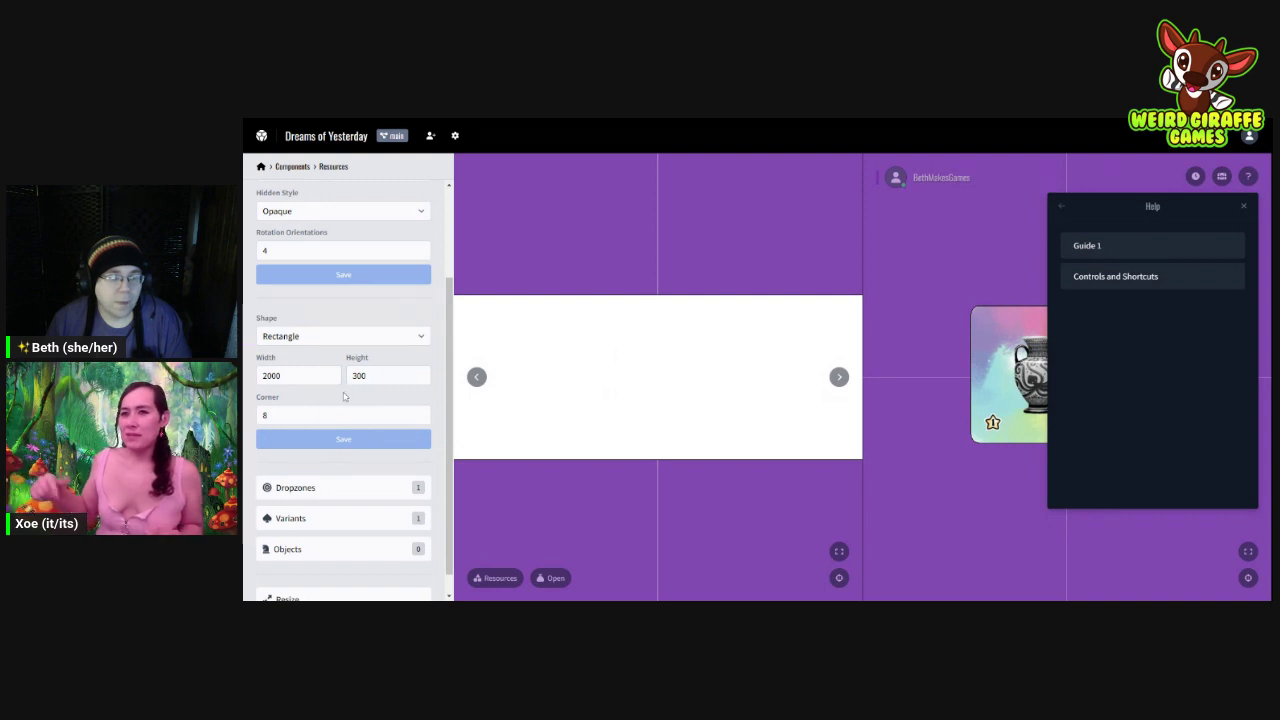
Step: Set the base fill color of the Resources container's Variant 1 to a very pale green, #f1f7f2
scroll(345, 397, "down", 1)
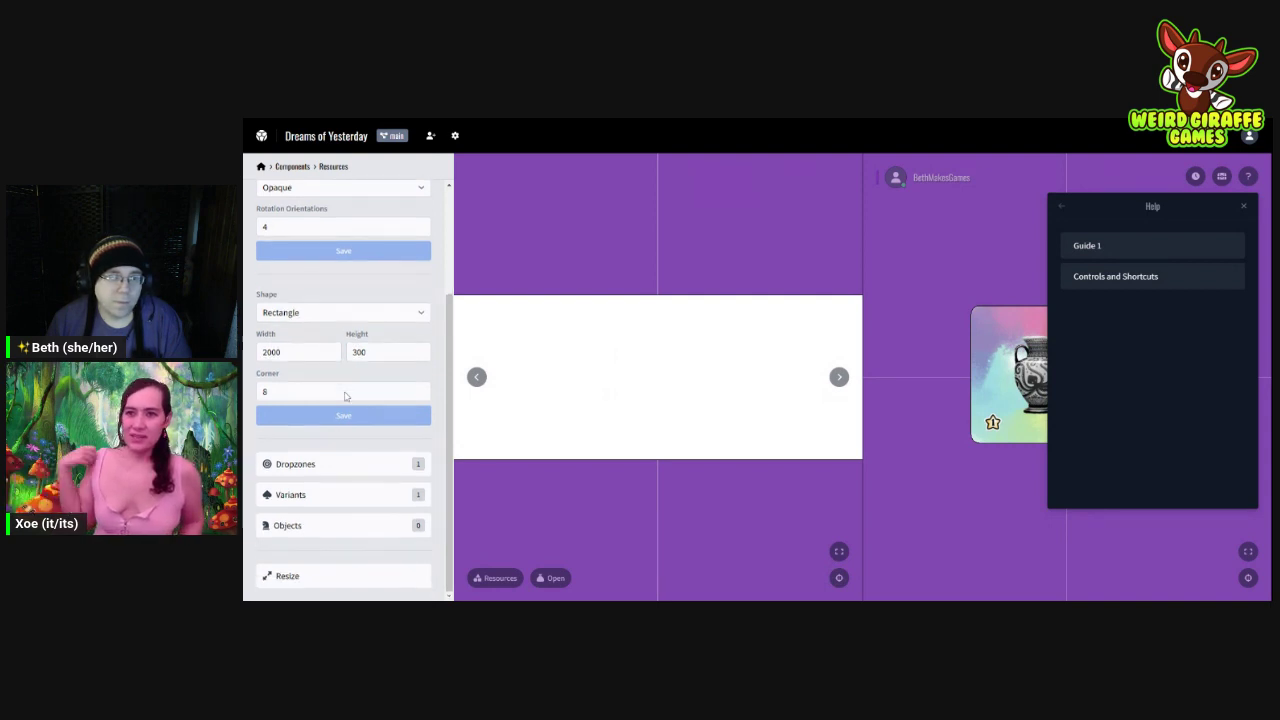
left_click(352, 500)
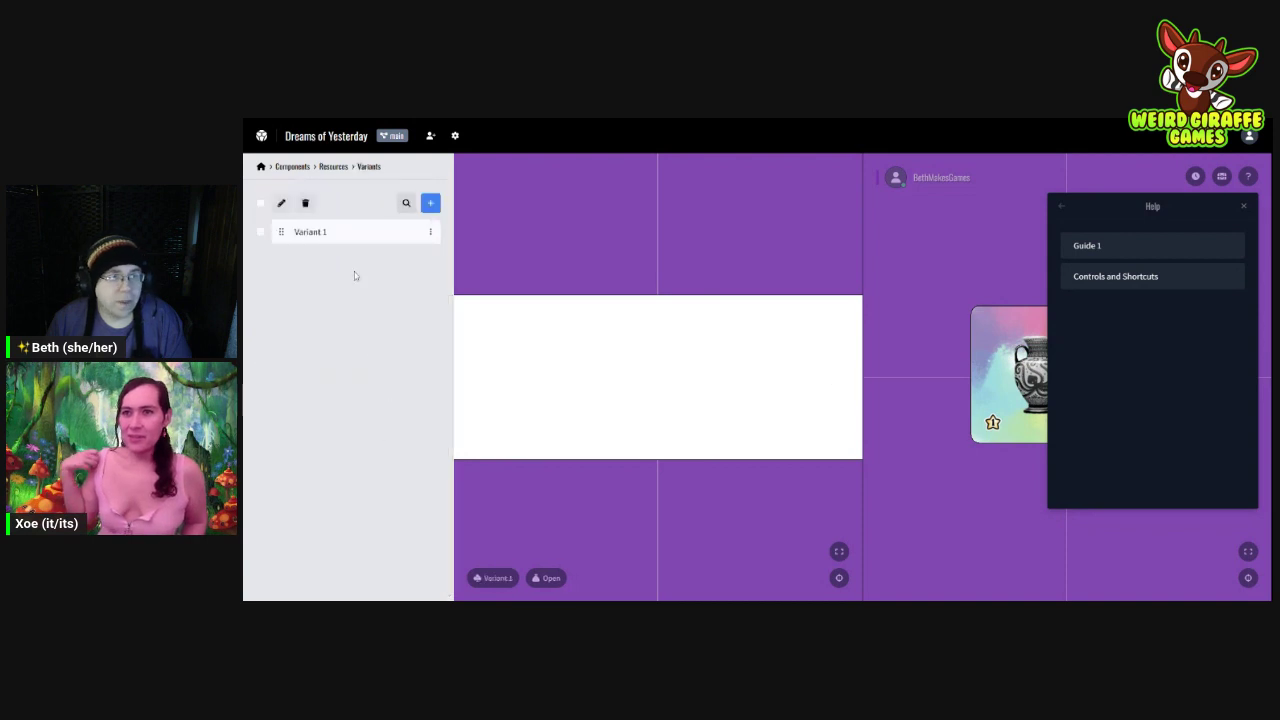
left_click(354, 238)
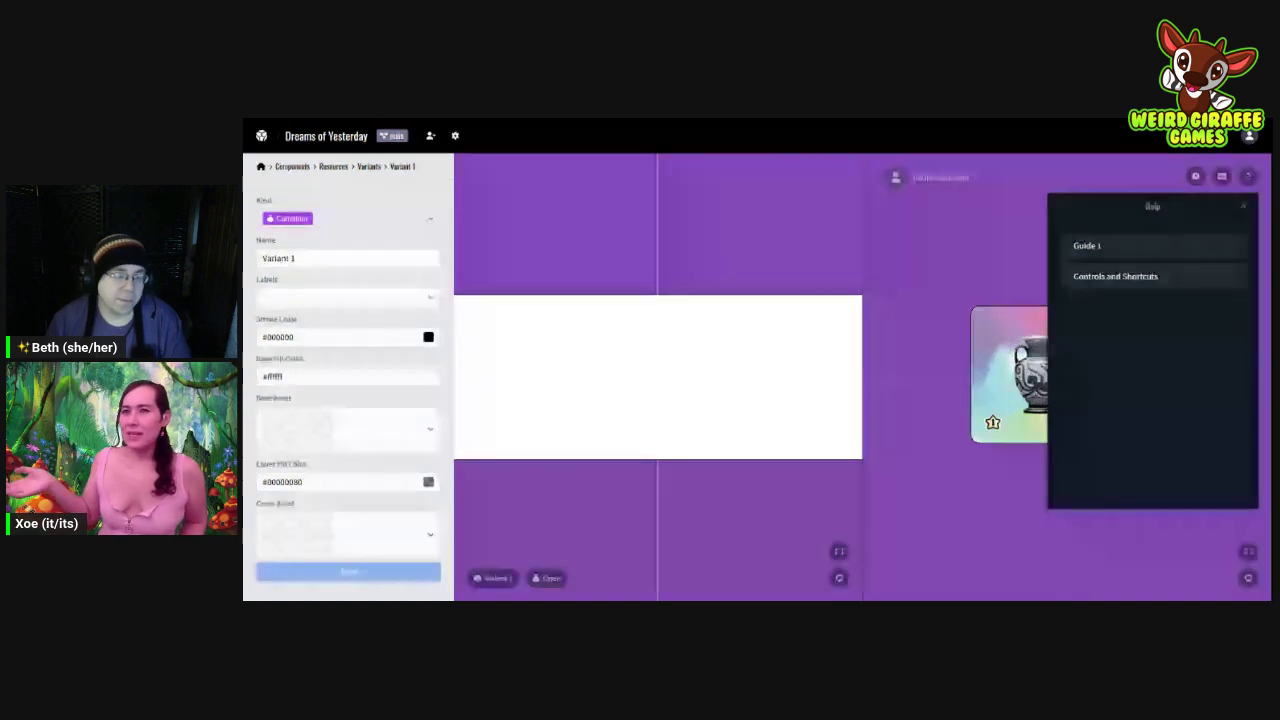
left_click(330, 376)
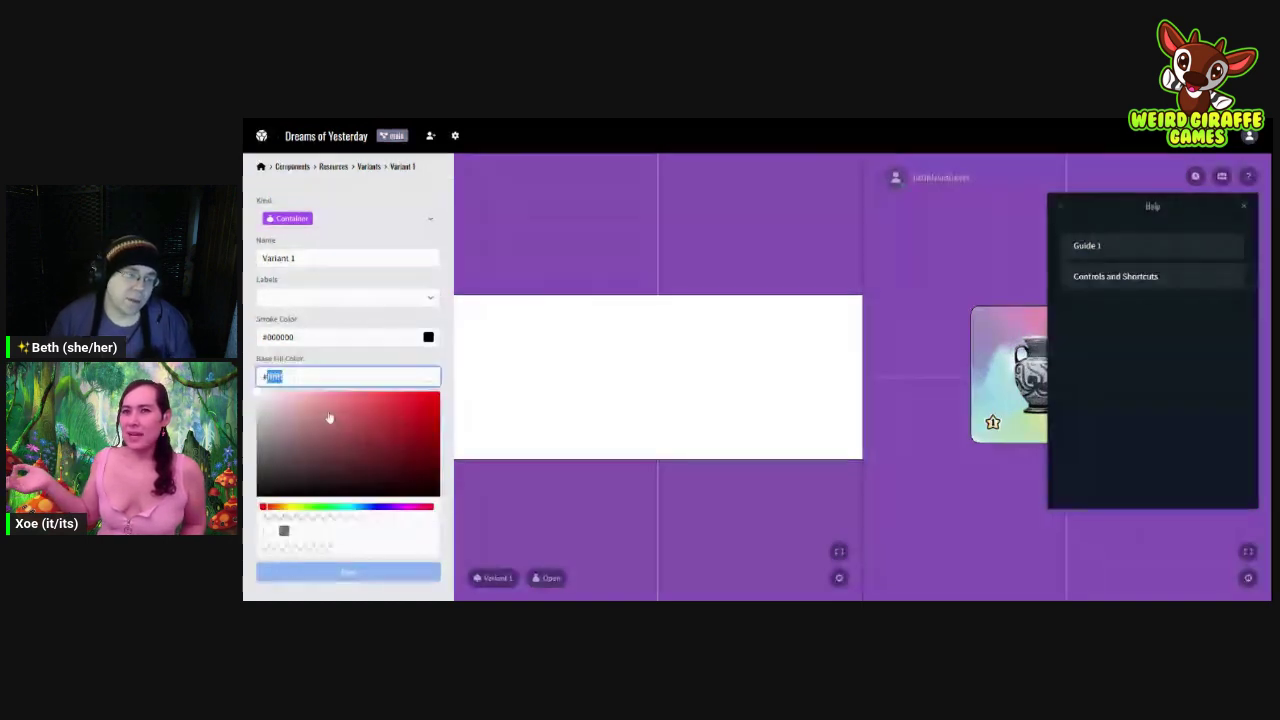
left_click(297, 507)
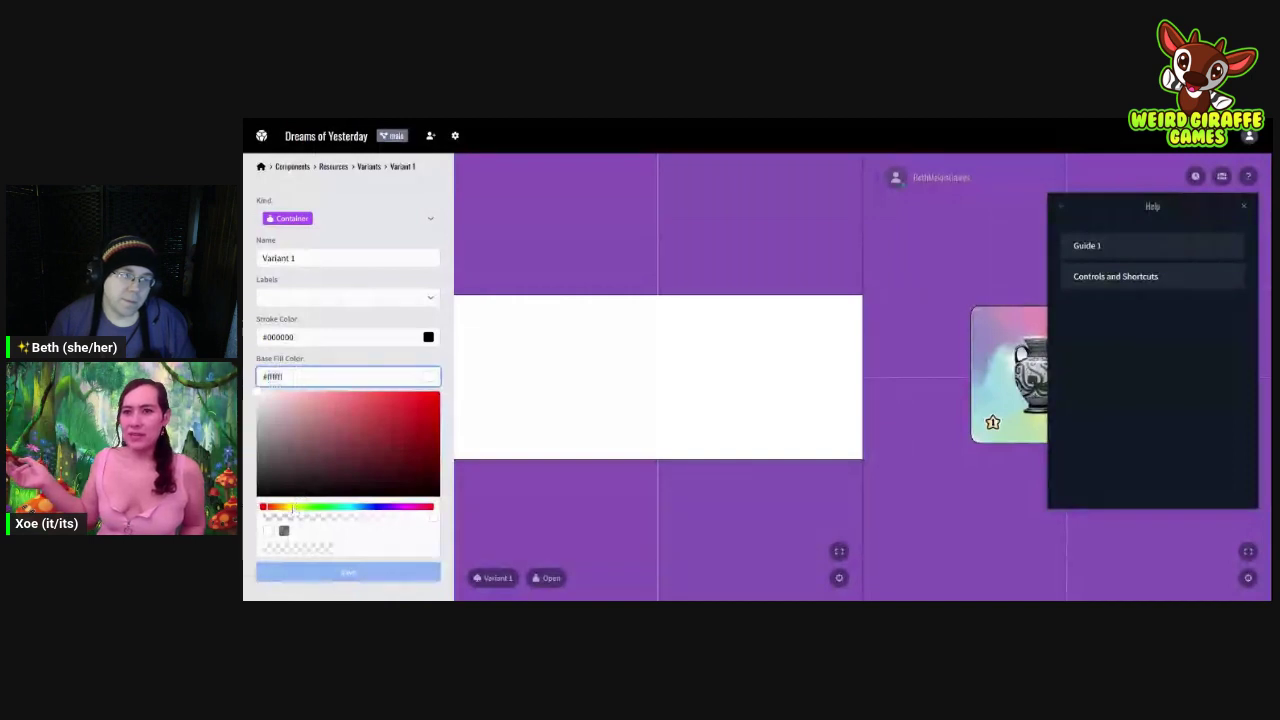
left_click(350, 403)
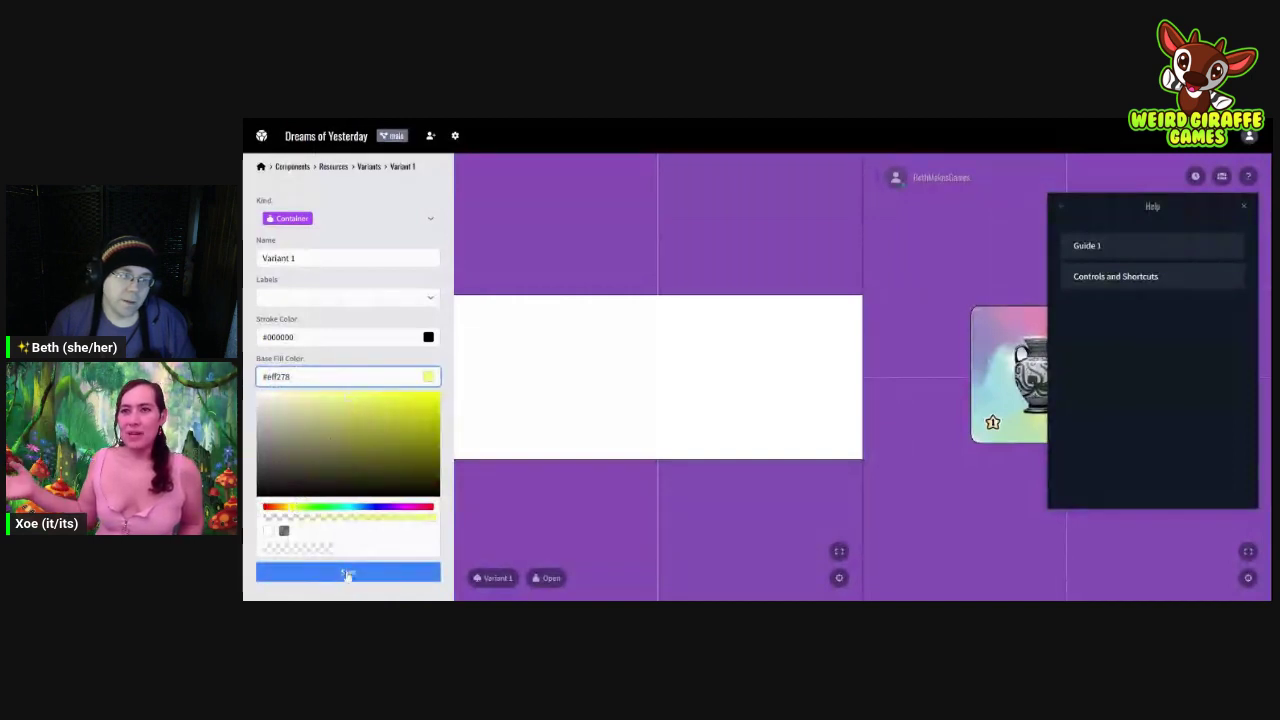
left_click(276, 398)
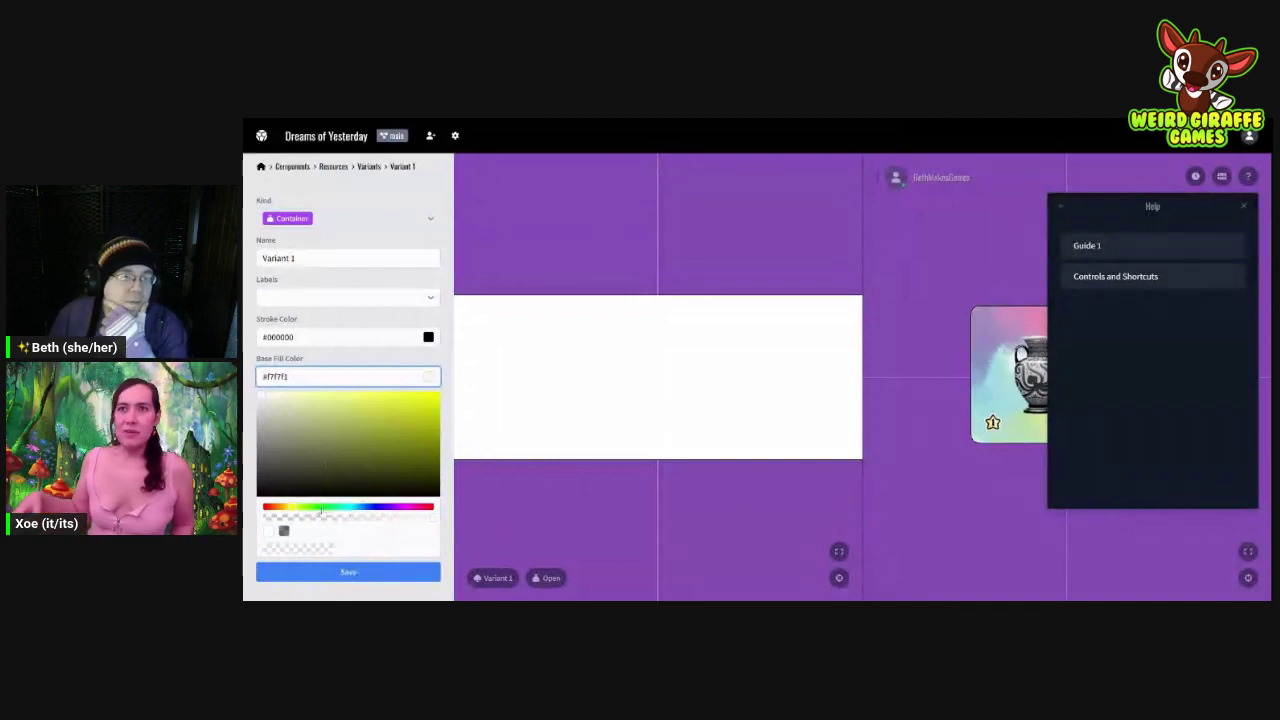
left_click(321, 509)
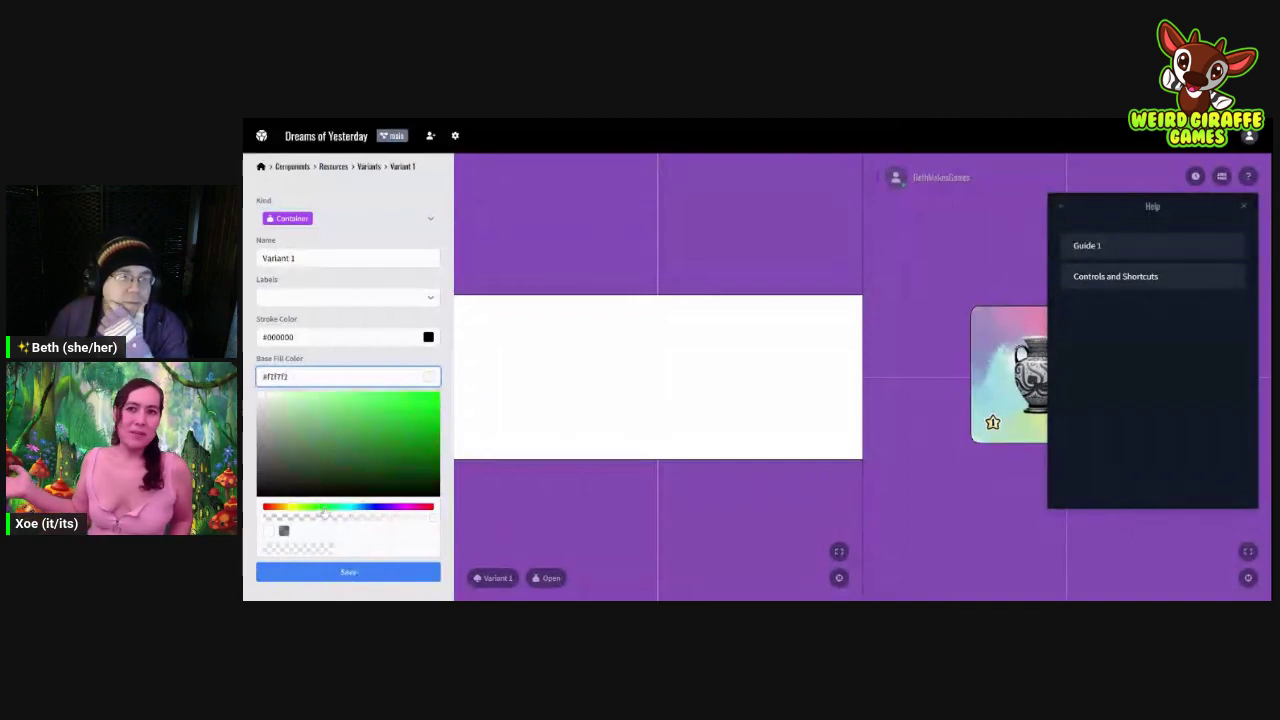
Step: Set Variant 1's base fill color to green #34e344, save it, and open the Dropzones of the Resources component
left_click(400, 409)
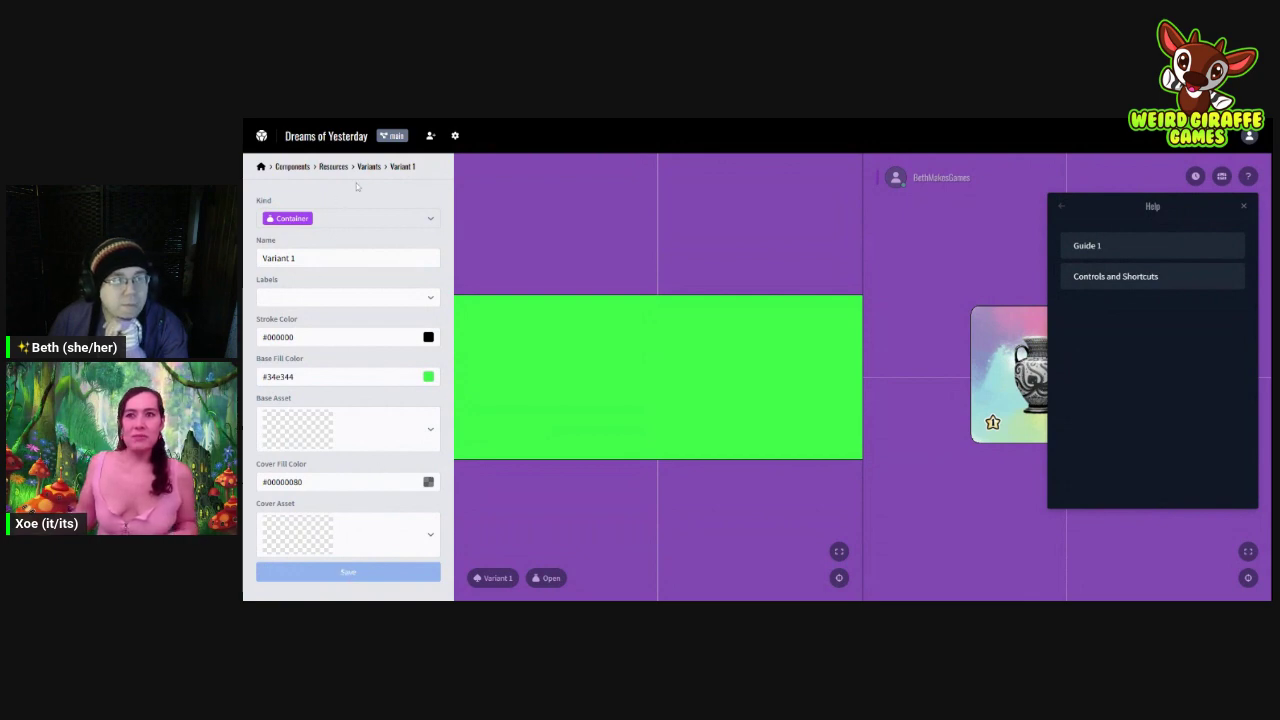
left_click(331, 168)
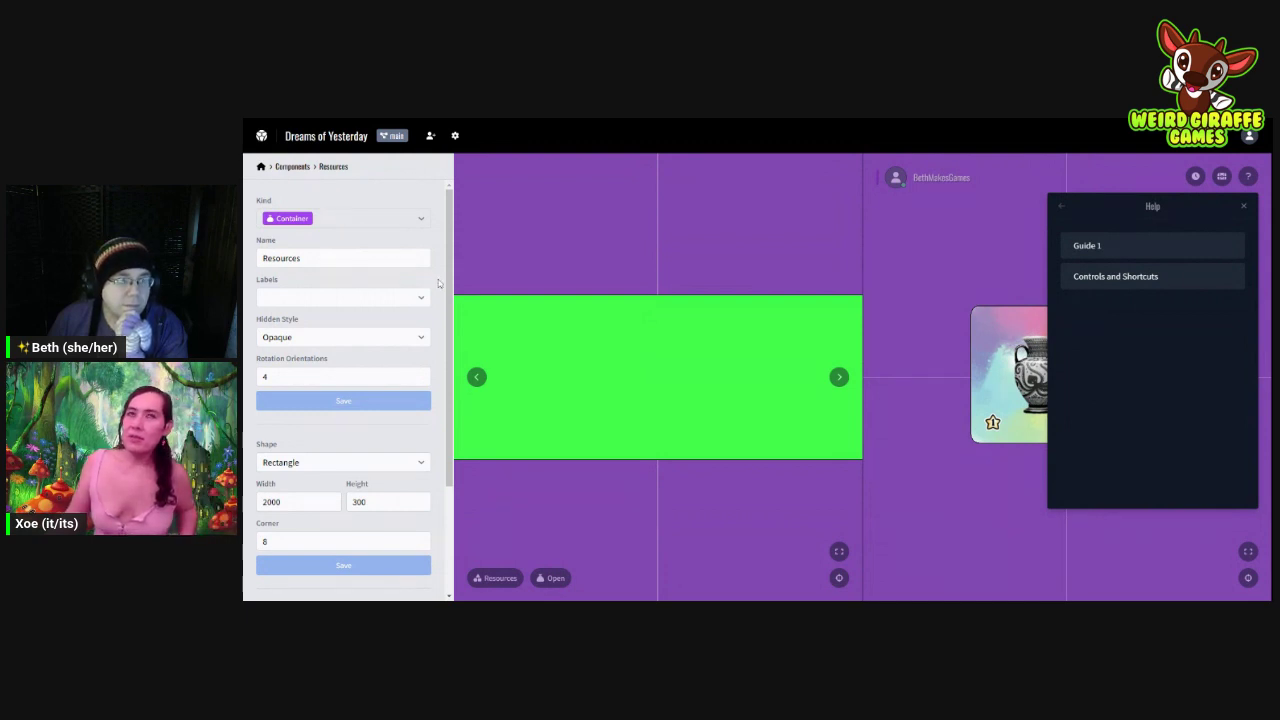
scroll(350, 366, "down", 2)
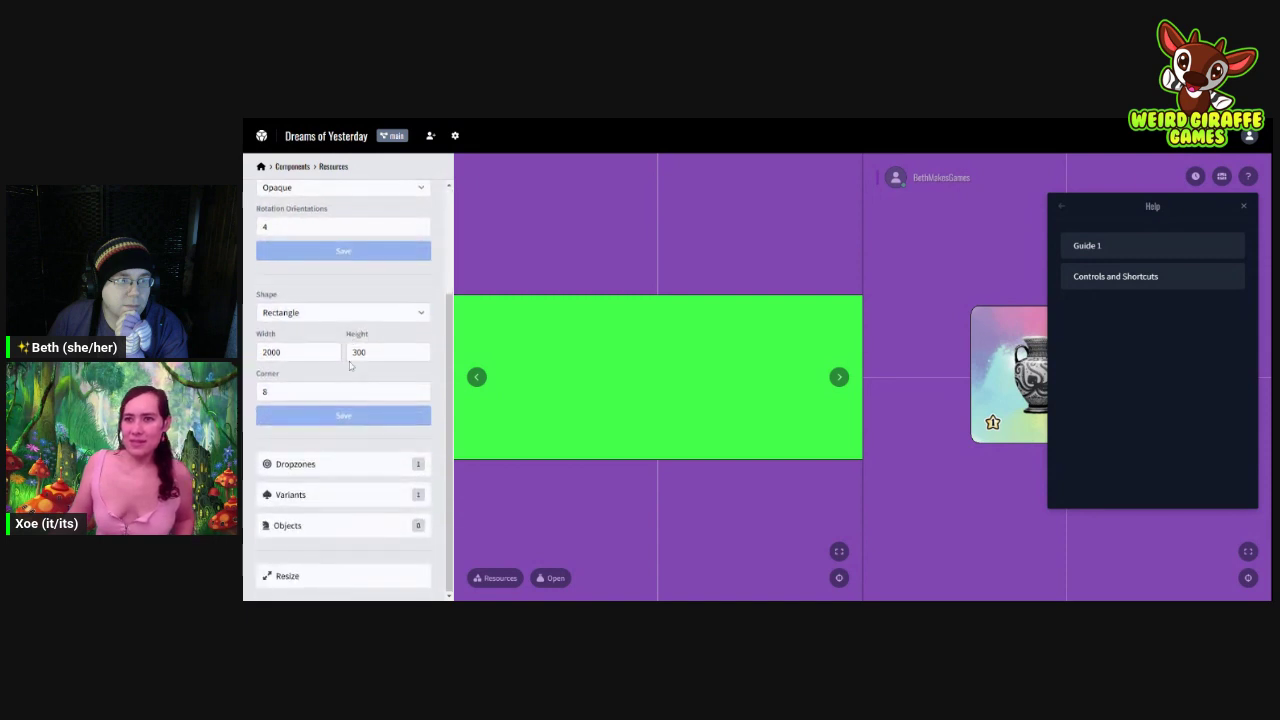
left_click(336, 467)
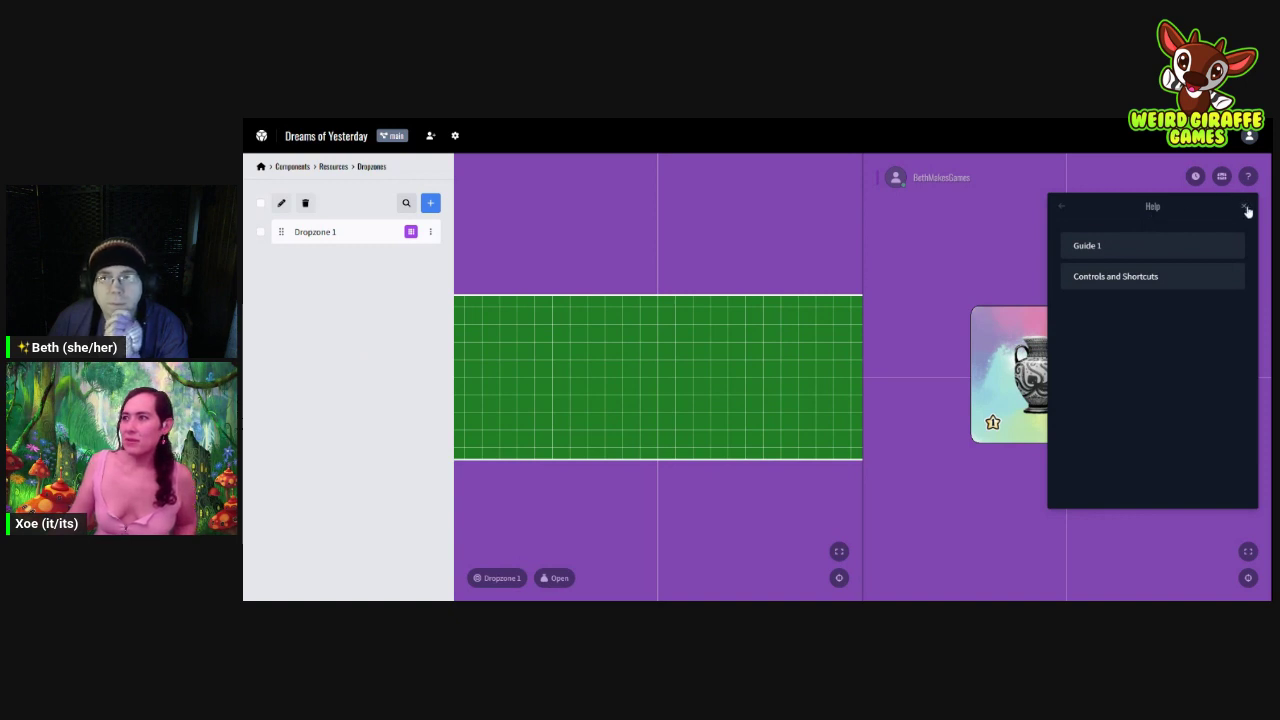
Step: Create a Resources container of Variant 1 on the play table from the Chest, and dismiss the open Chest and Help windows
left_click(1222, 176)
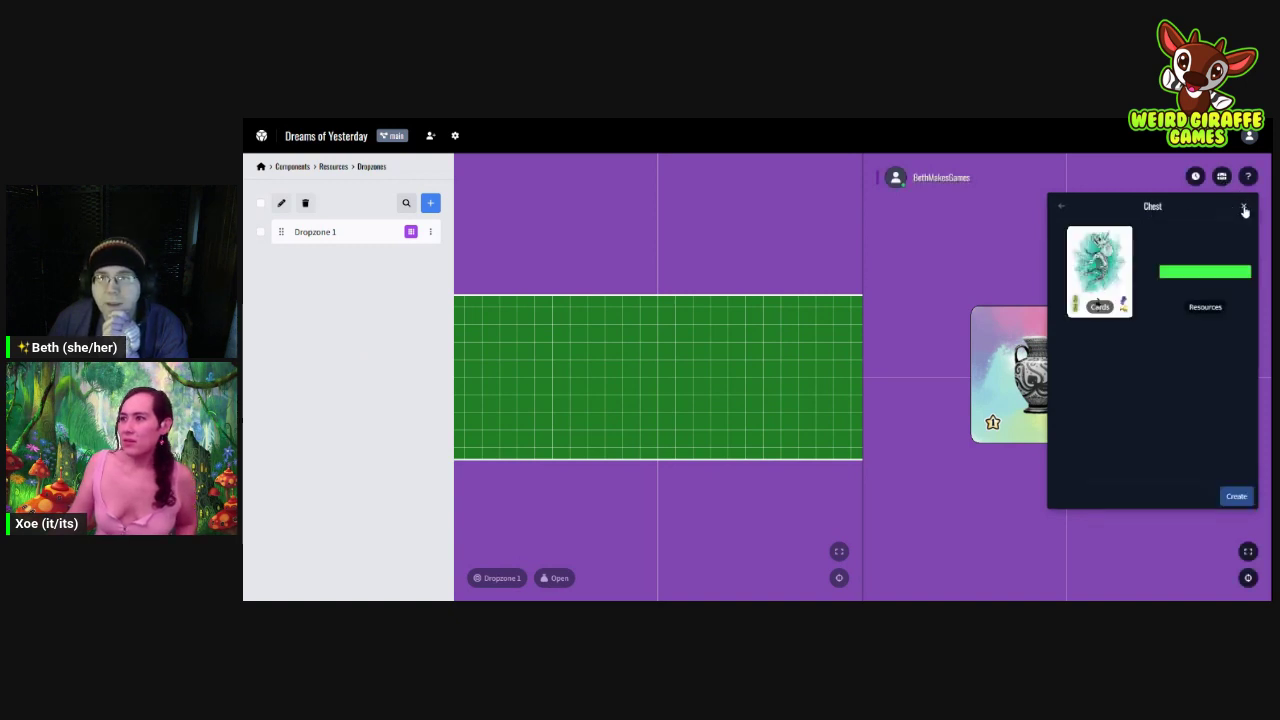
left_click(1210, 282)
left_click(1111, 289)
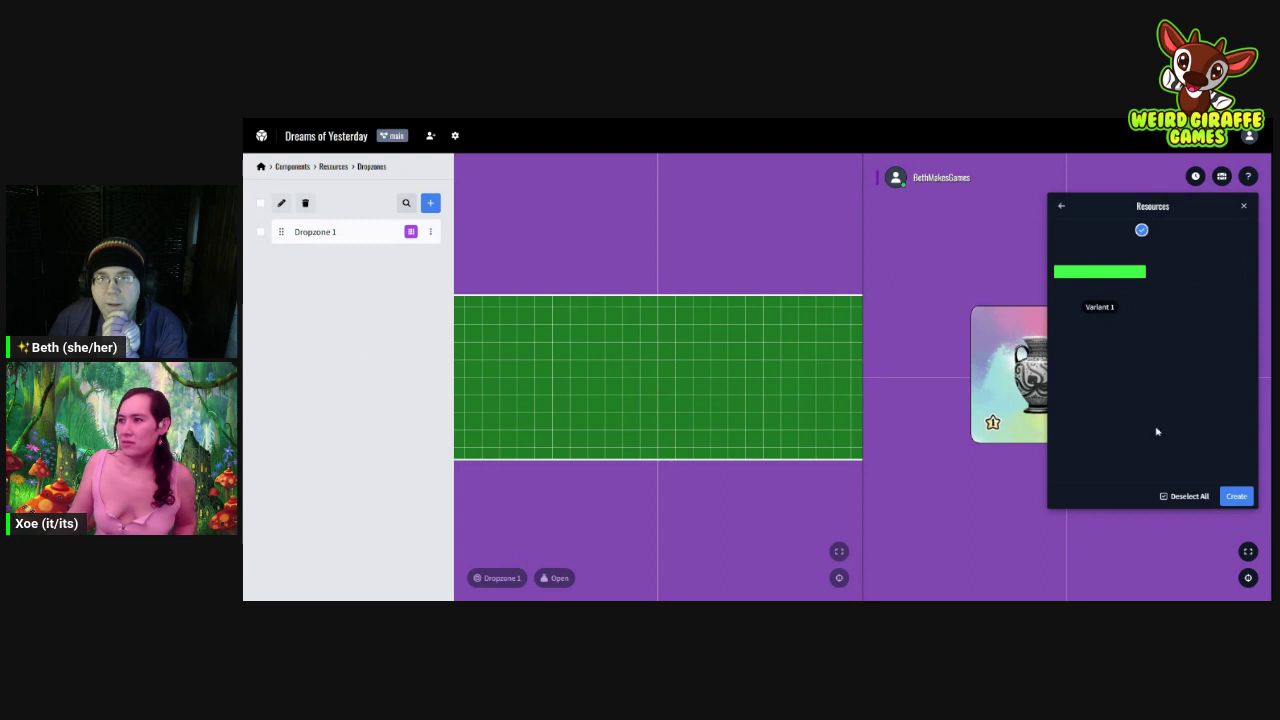
left_click(1200, 496)
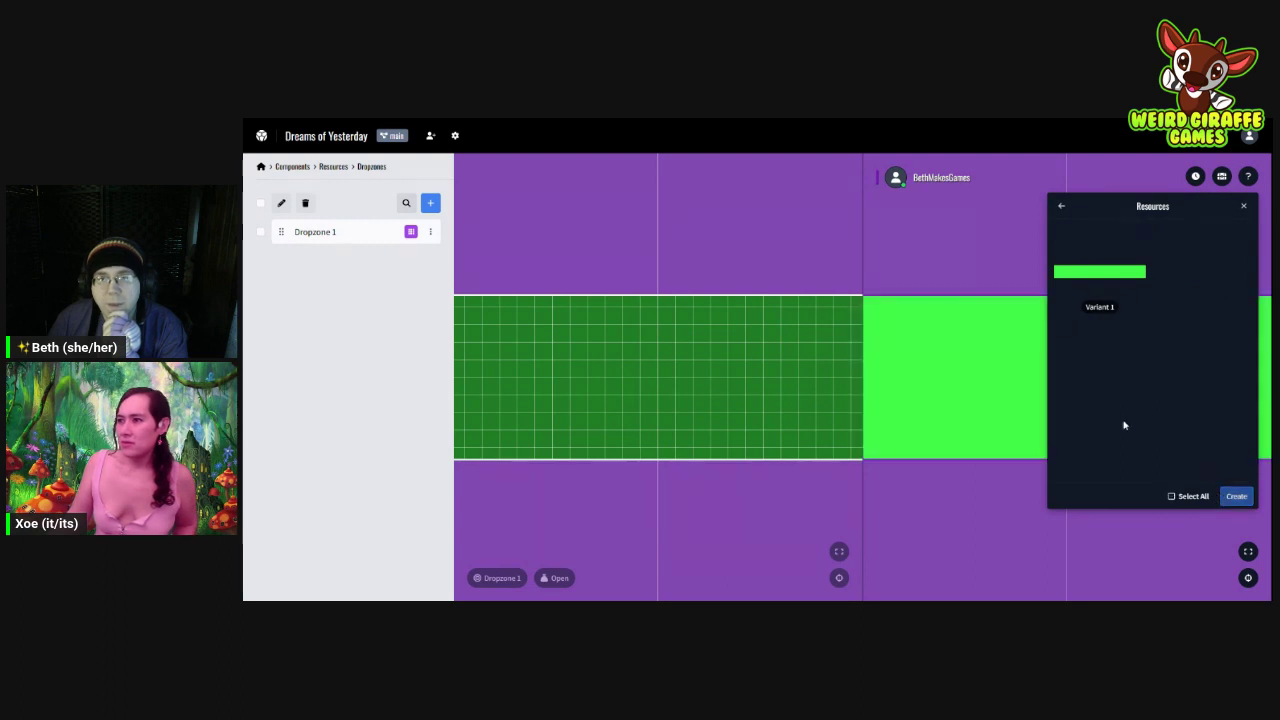
left_click(1246, 208)
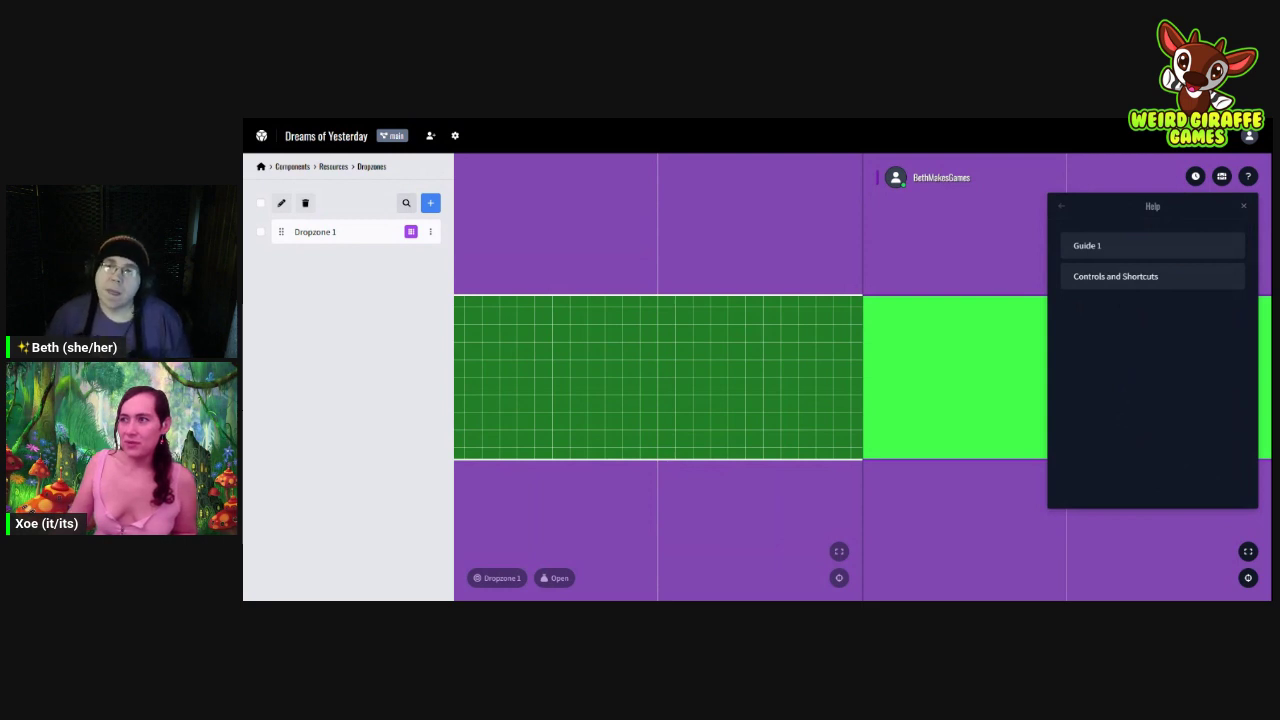
left_click(1248, 210)
Step: Move the green Resources container above the card deck on the play table so the deck is uncovered
left_click(1025, 410)
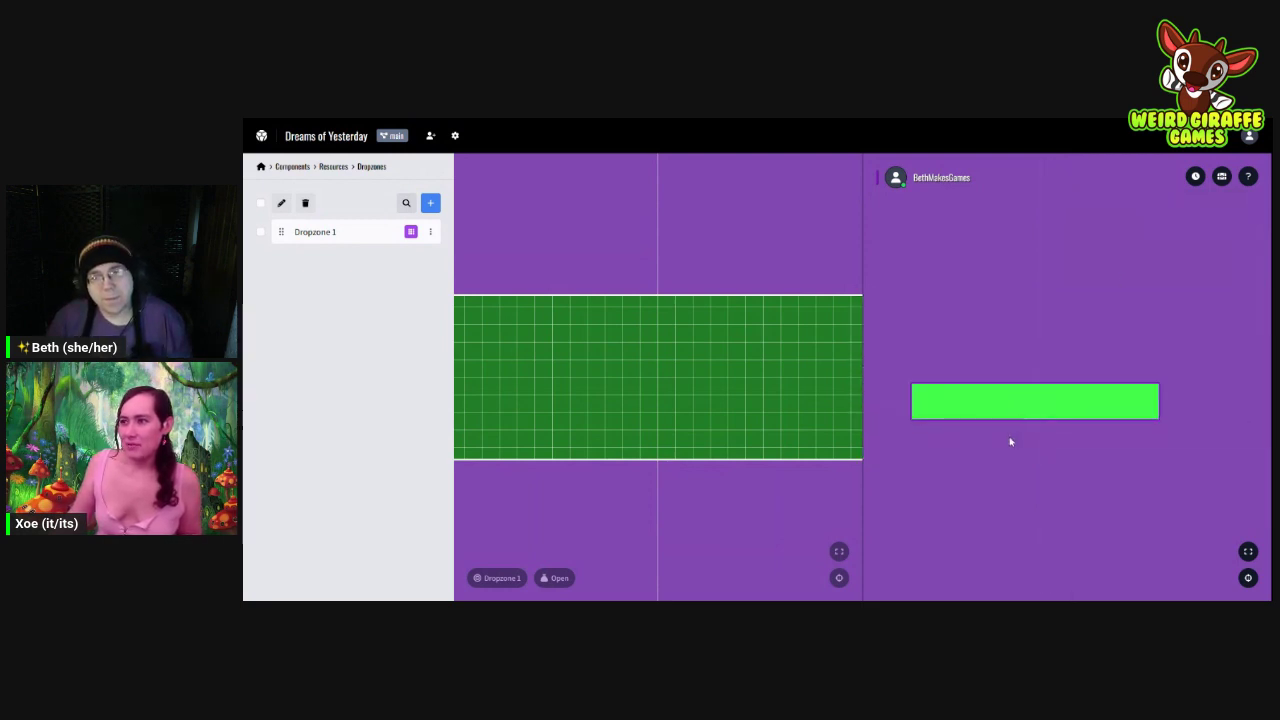
left_click_drag(1009, 440, 1034, 400)
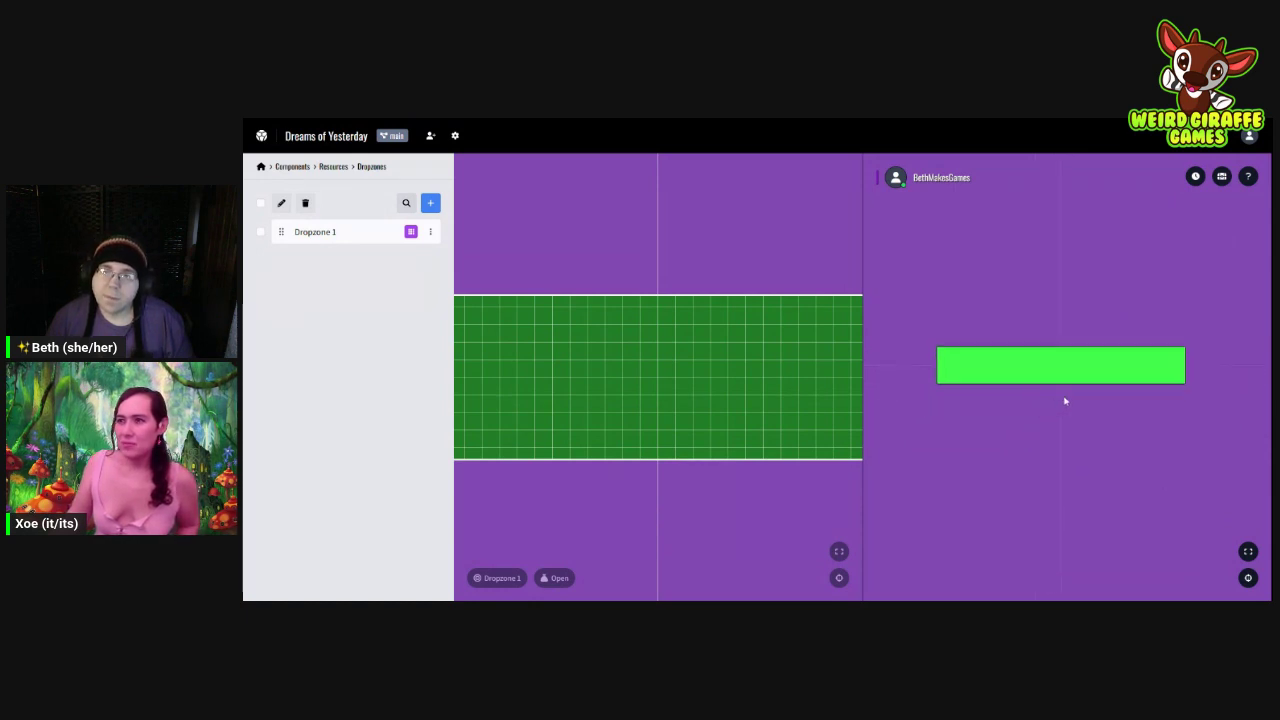
left_click(1222, 176)
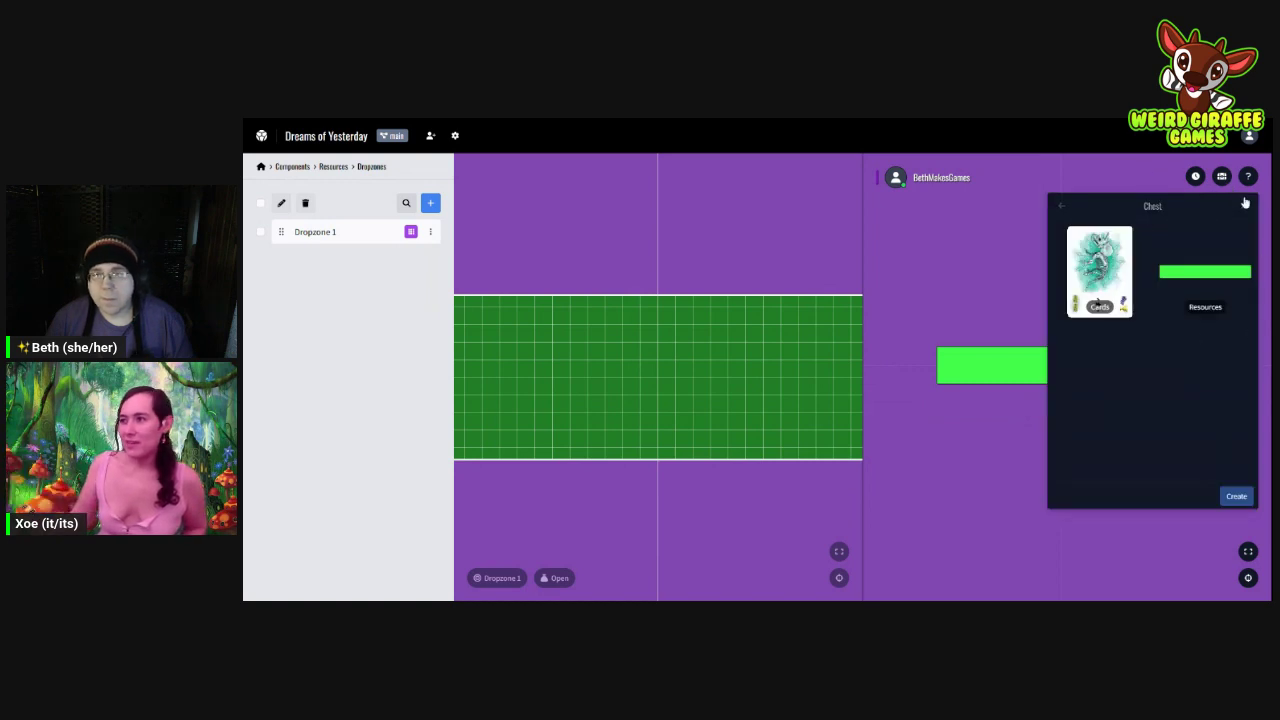
left_click(1243, 207)
left_click_drag(1096, 352, 1074, 295)
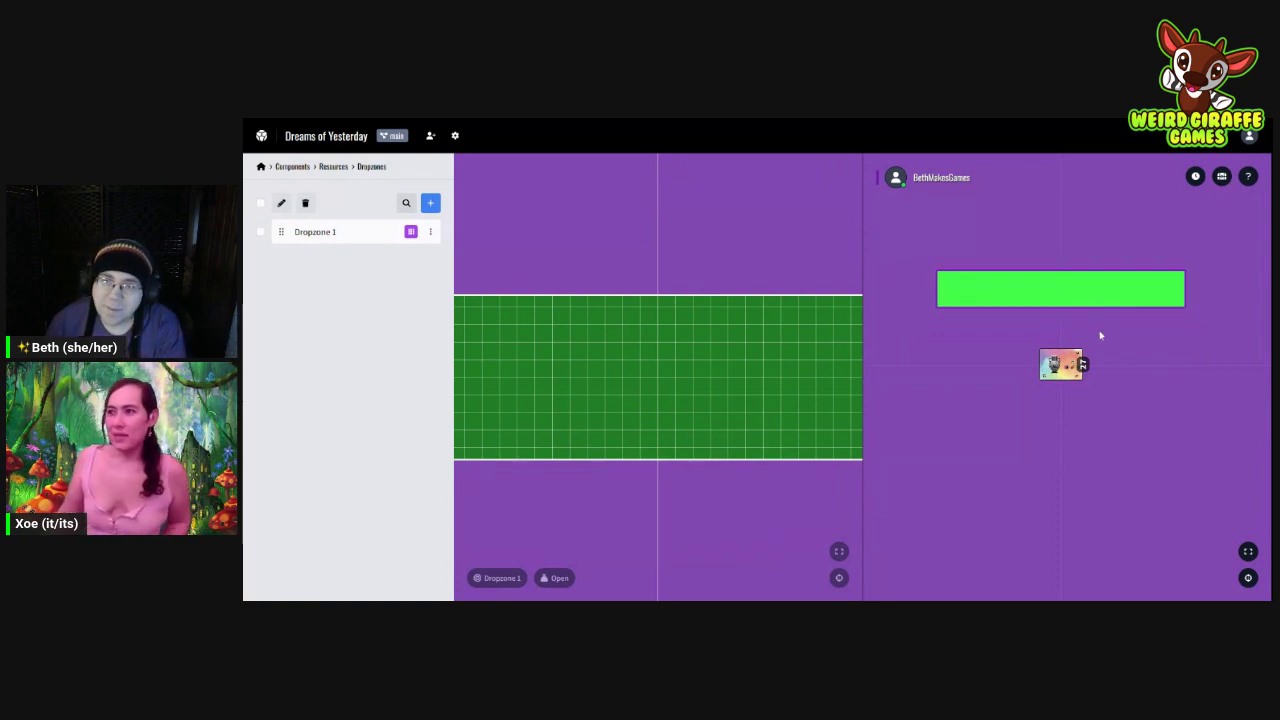
Step: Place the top card of the deck at the left end of the green Resources container
left_click_drag(1066, 360, 972, 289)
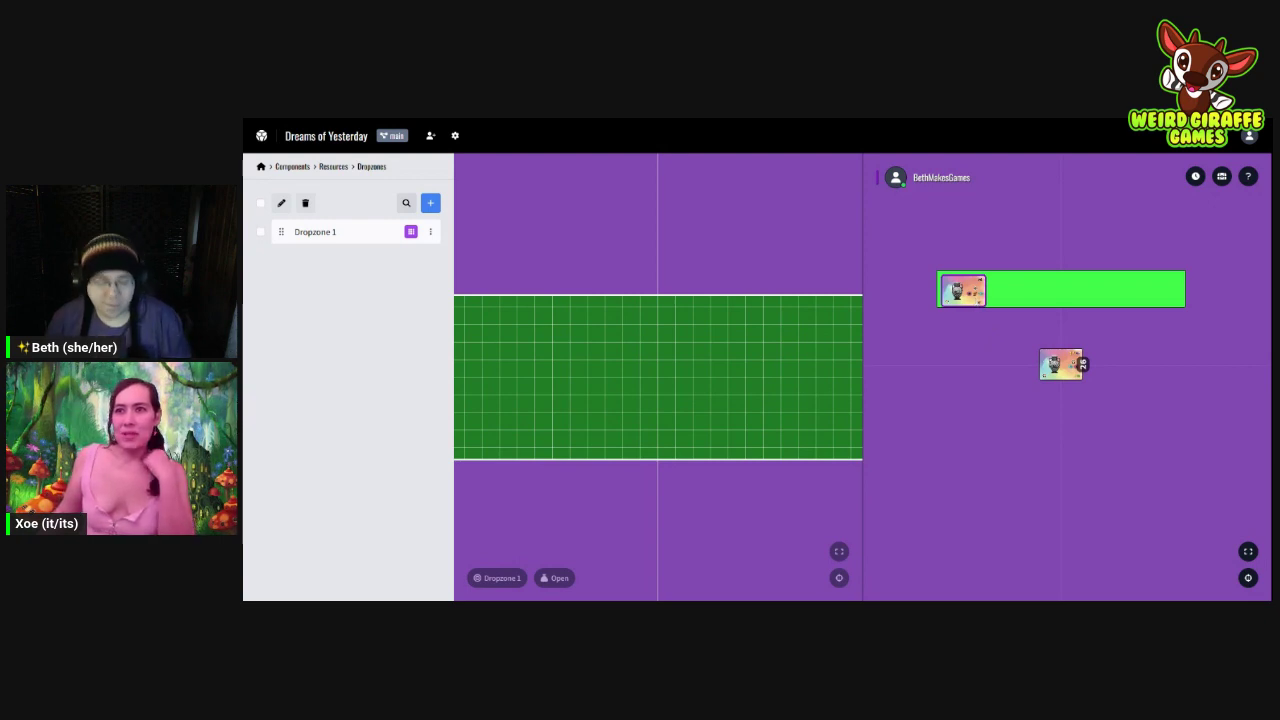
left_click(975, 287)
left_click(975, 287)
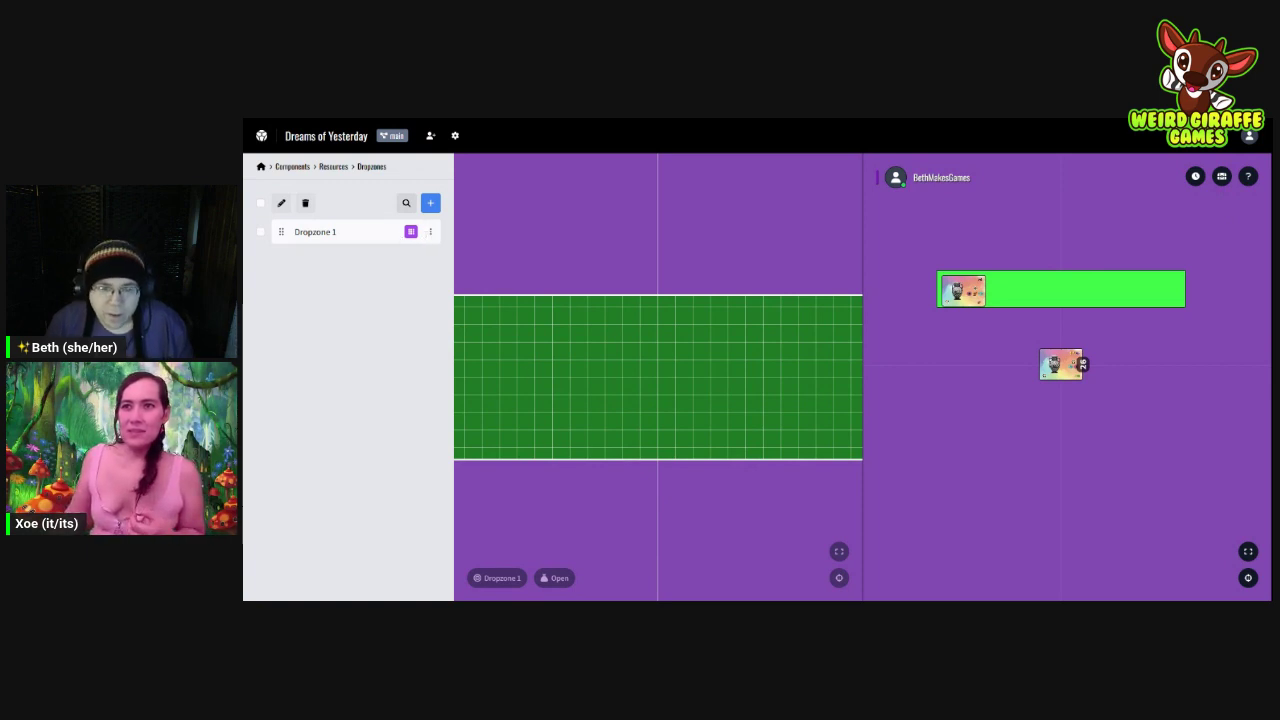
Step: Create a second dropzone of kind Anchor for the Resources component
left_click(429, 205)
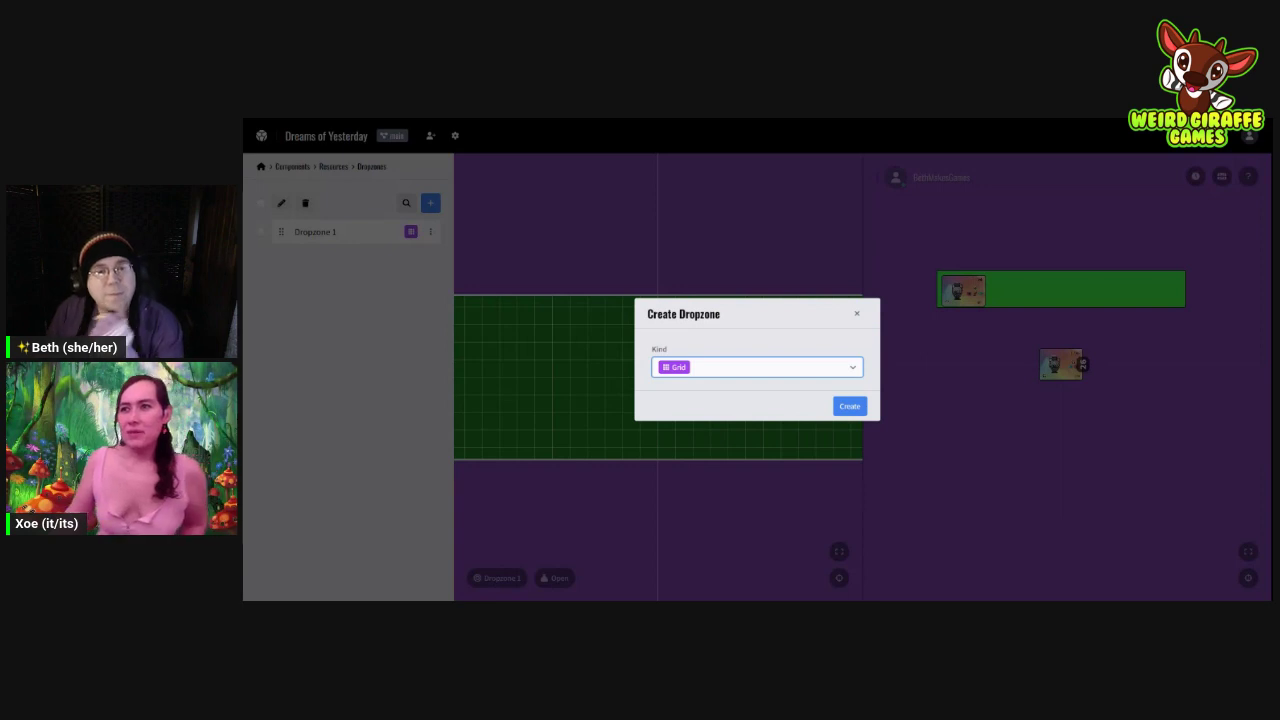
key("Down")
left_click(774, 412)
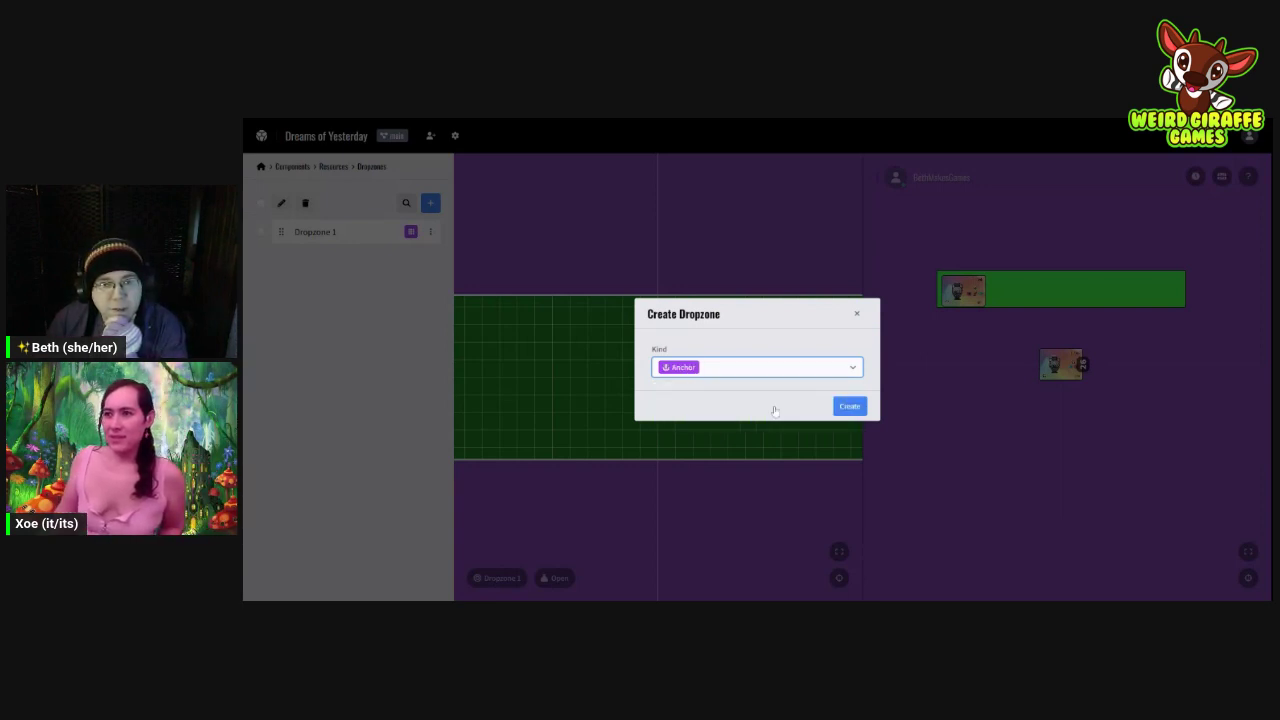
left_click(843, 405)
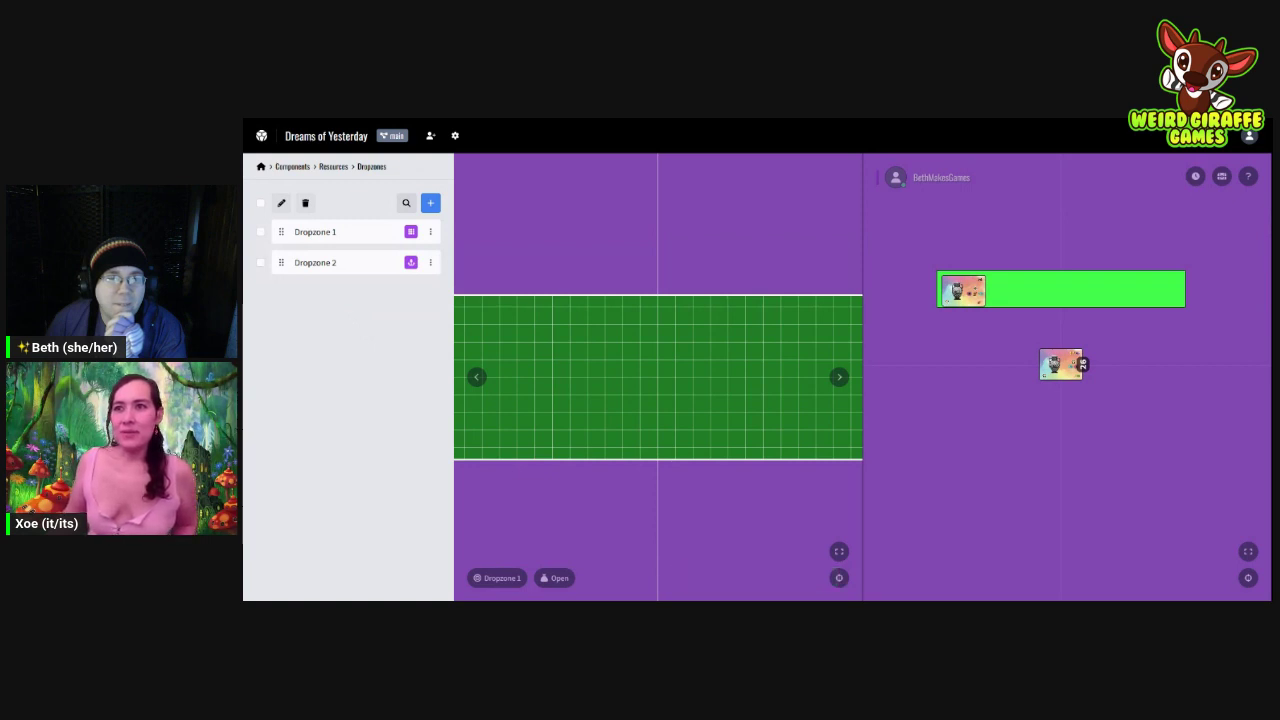
Step: Assign Cards as the child component of Dropzone 2 and save the change
left_click(361, 264)
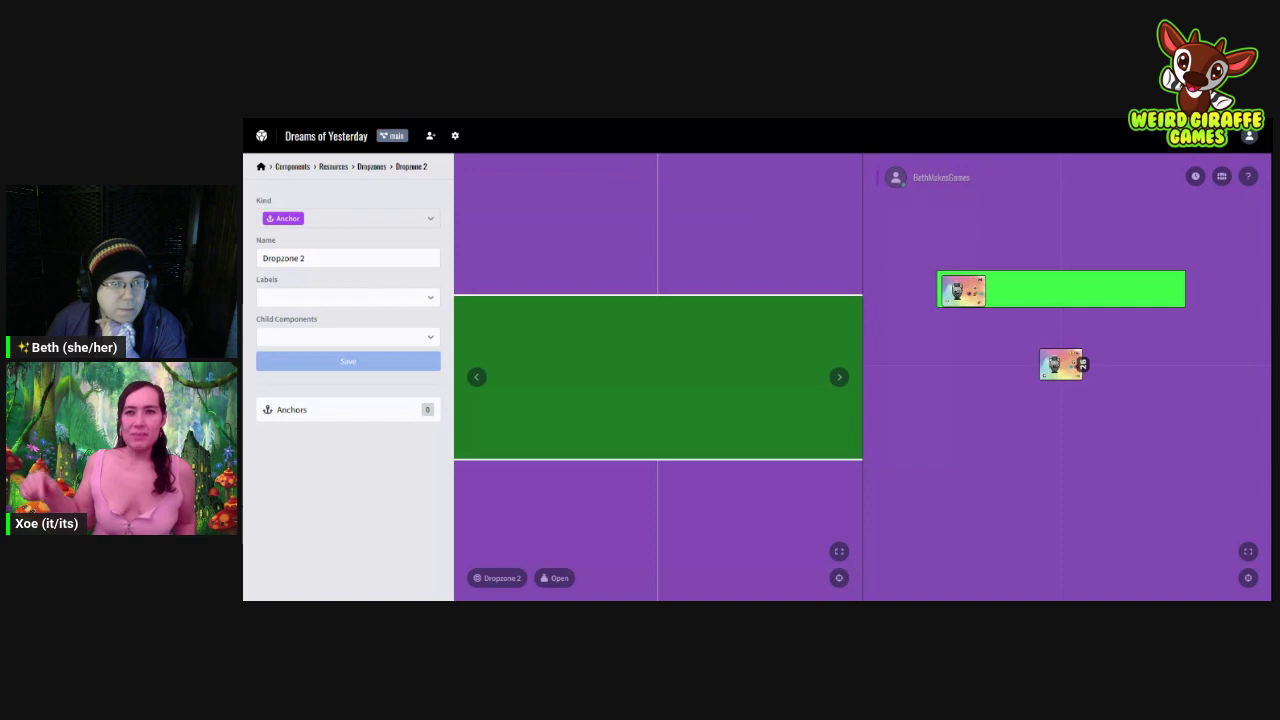
left_click(340, 337)
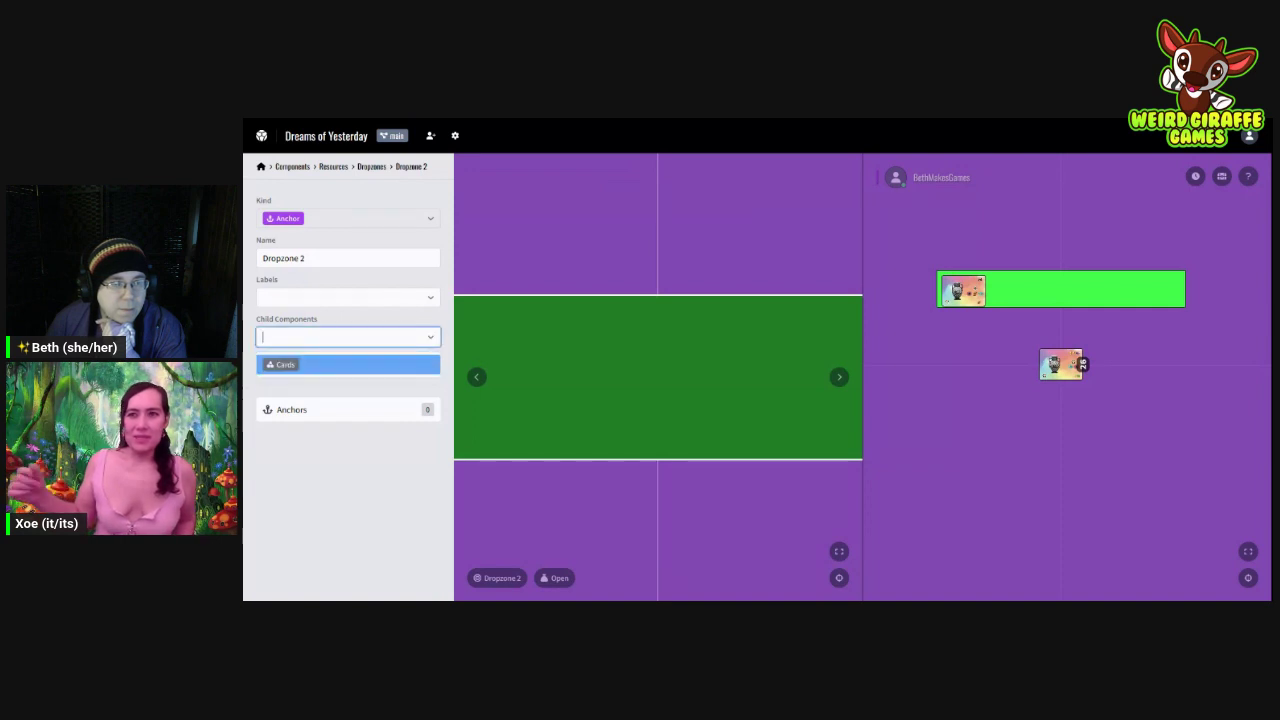
left_click(294, 366)
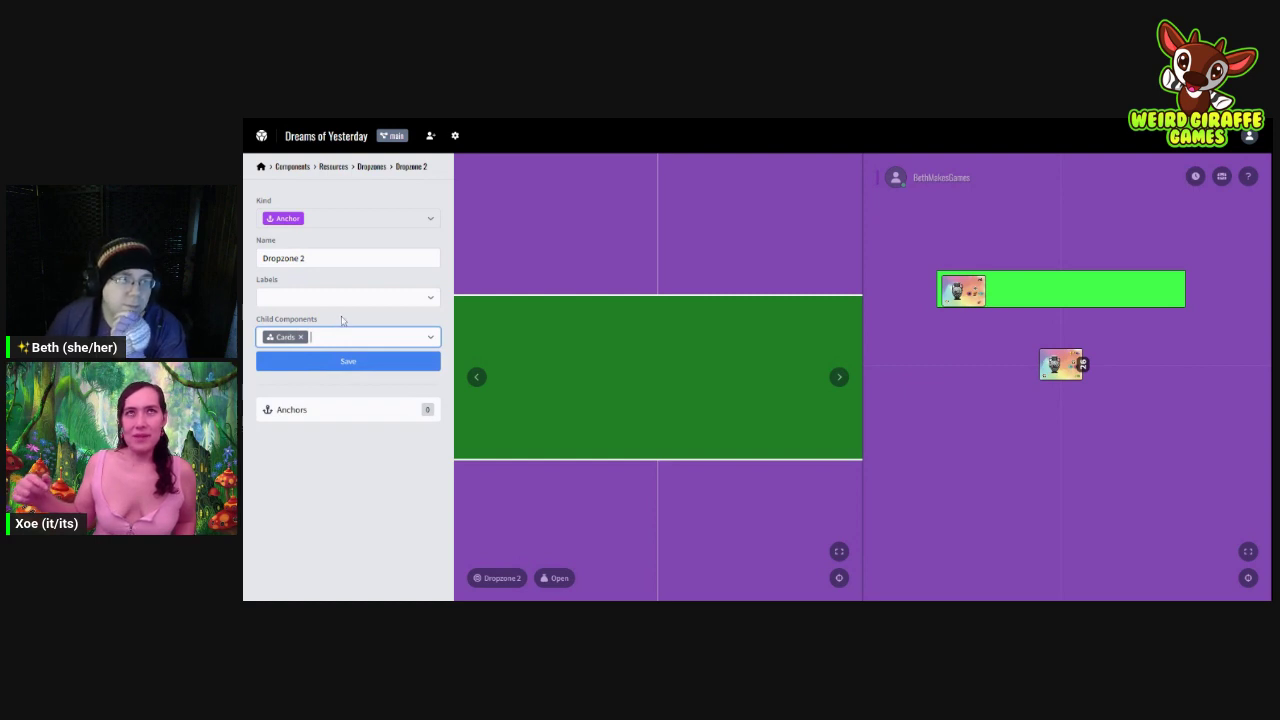
left_click(350, 362)
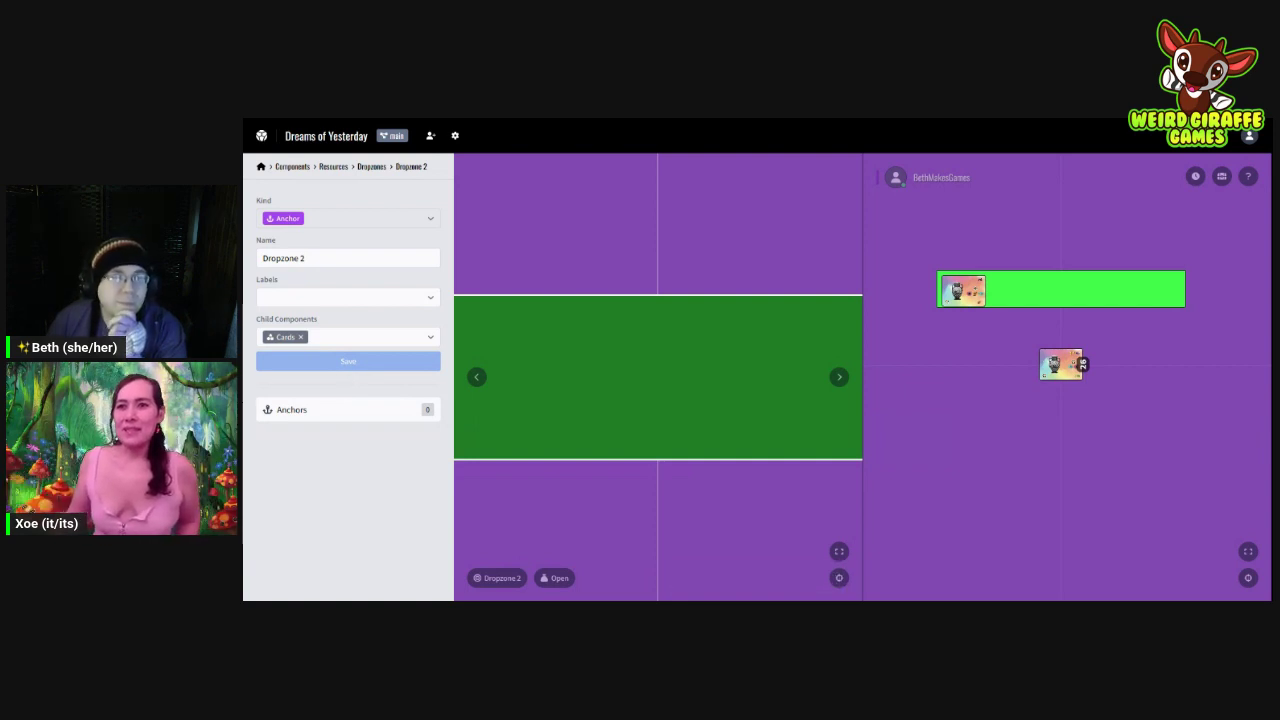
Step: Add an anchor of kind Line to Dropzone 2
left_click(350, 408)
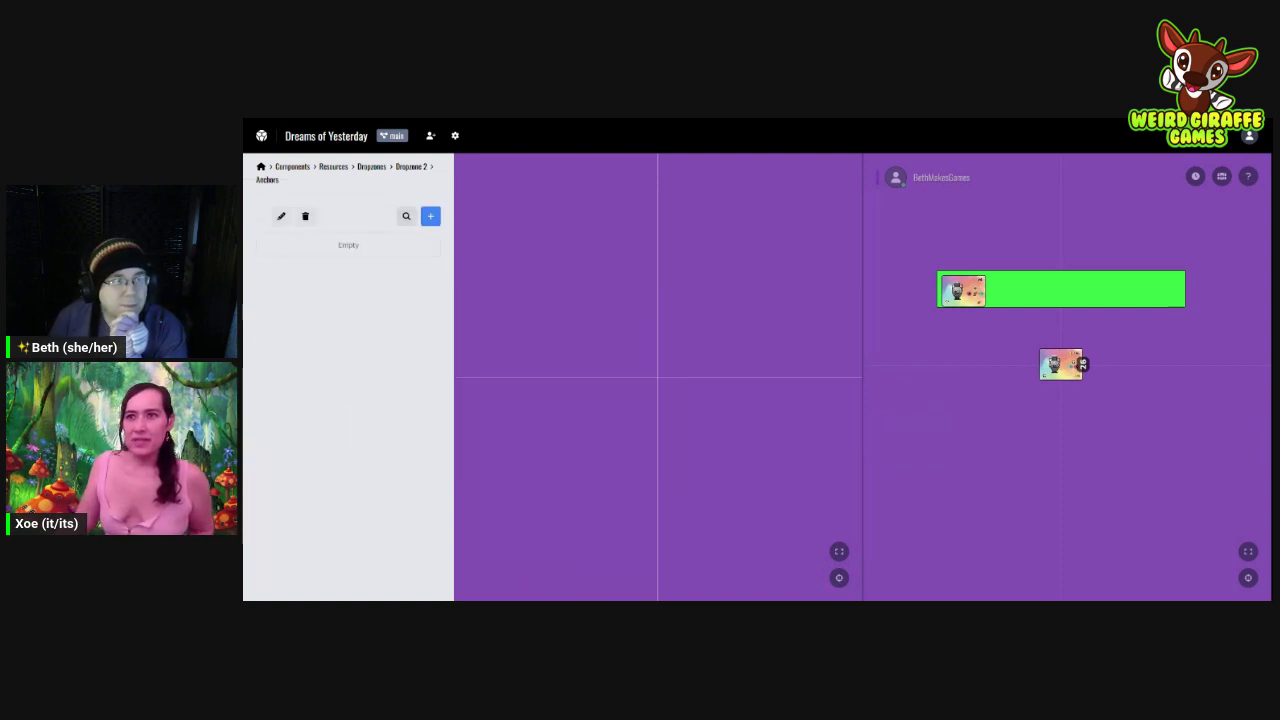
left_click(430, 216)
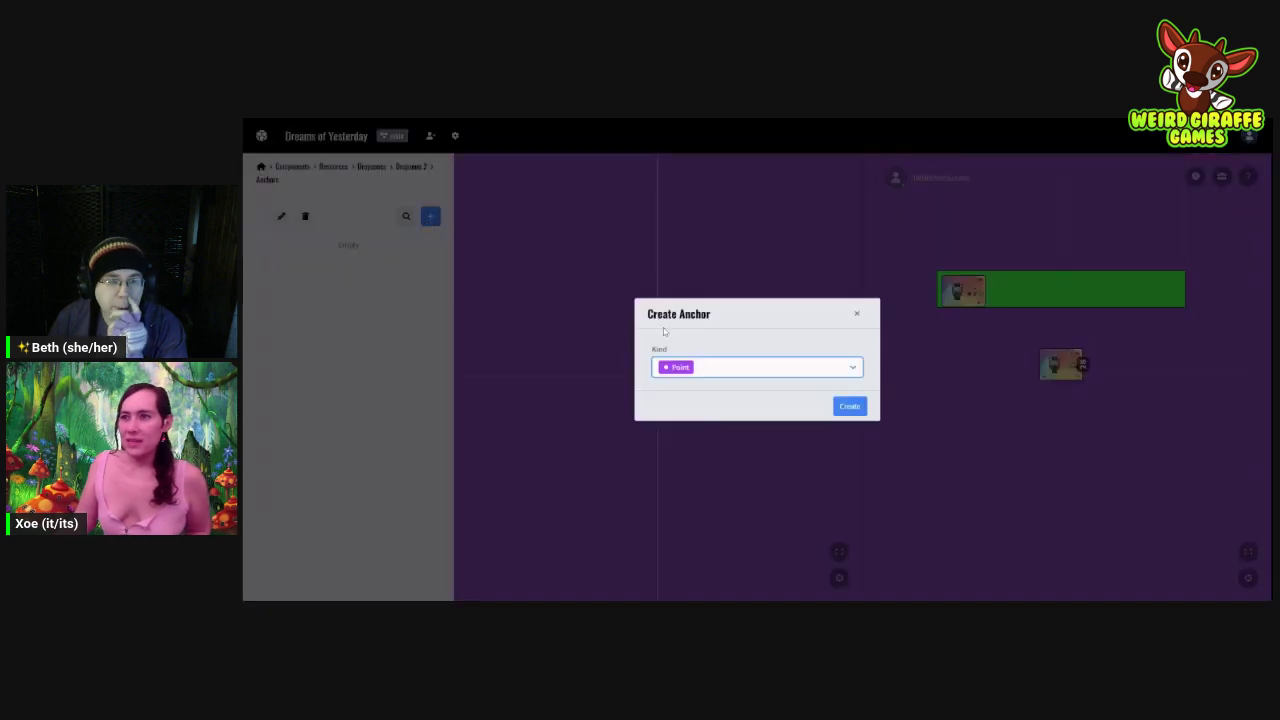
left_click(845, 360)
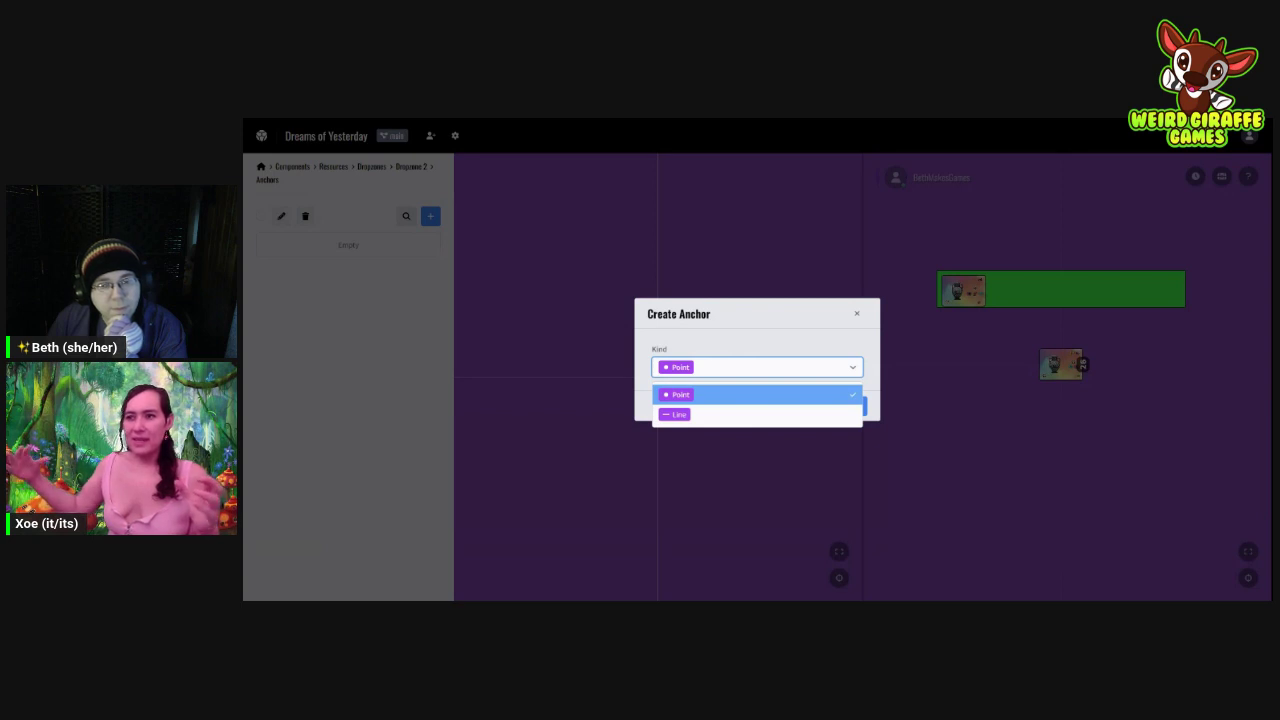
left_click(810, 414)
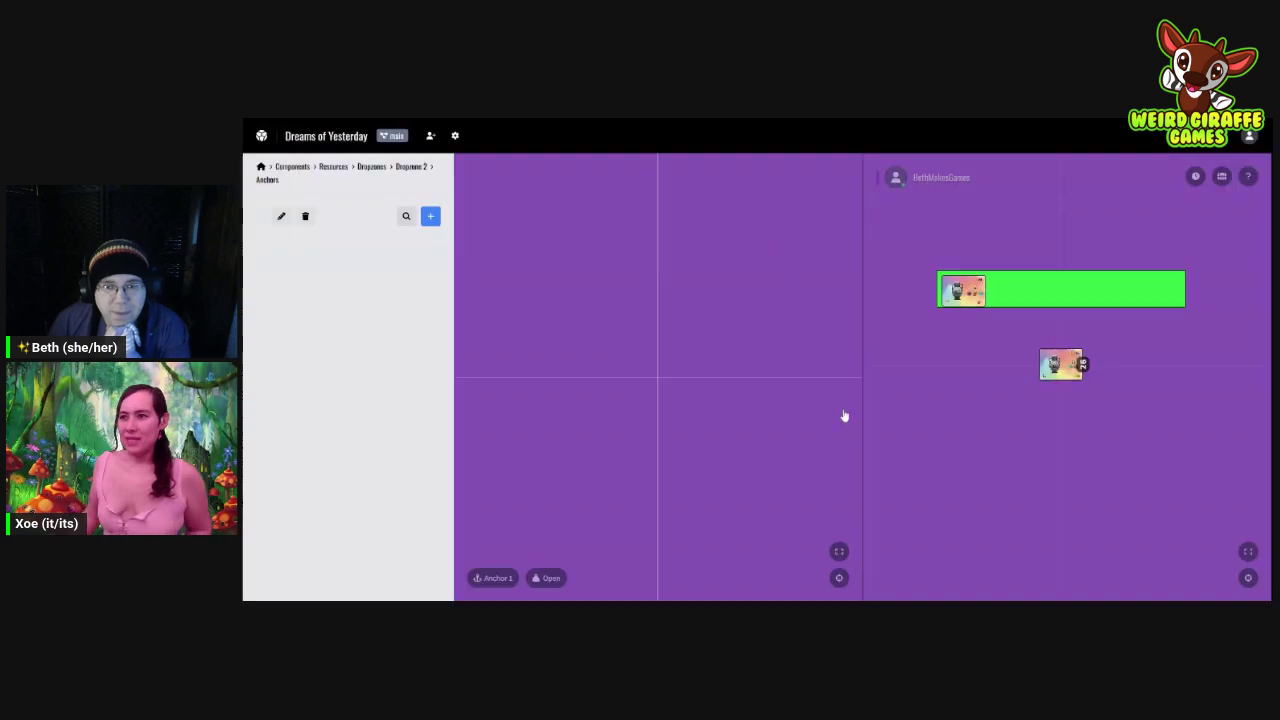
left_click(842, 404)
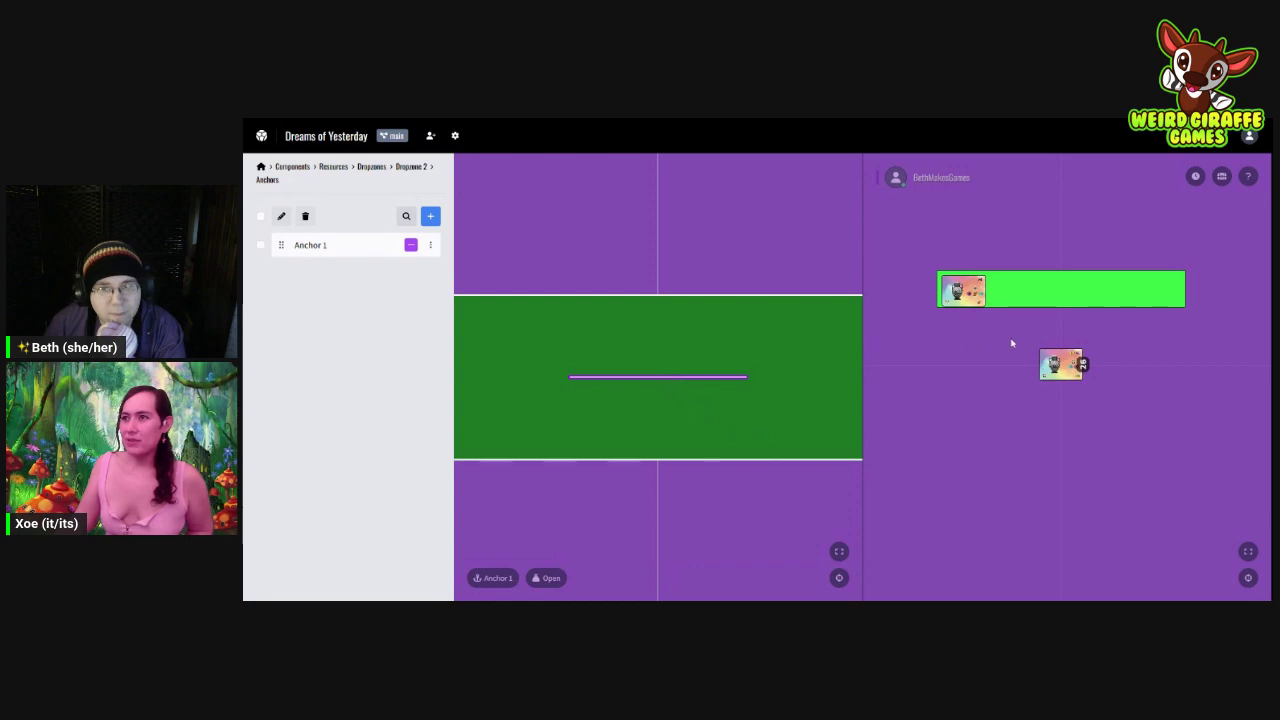
Step: Test the line anchor by placing several cards from the deck in the Resources container, and return them to the deck
mouse_move(972, 307)
left_mouse_down()
mouse_move(1026, 304)
mouse_move(980, 288)
mouse_move(1023, 286)
mouse_move(963, 284)
left_mouse_up()
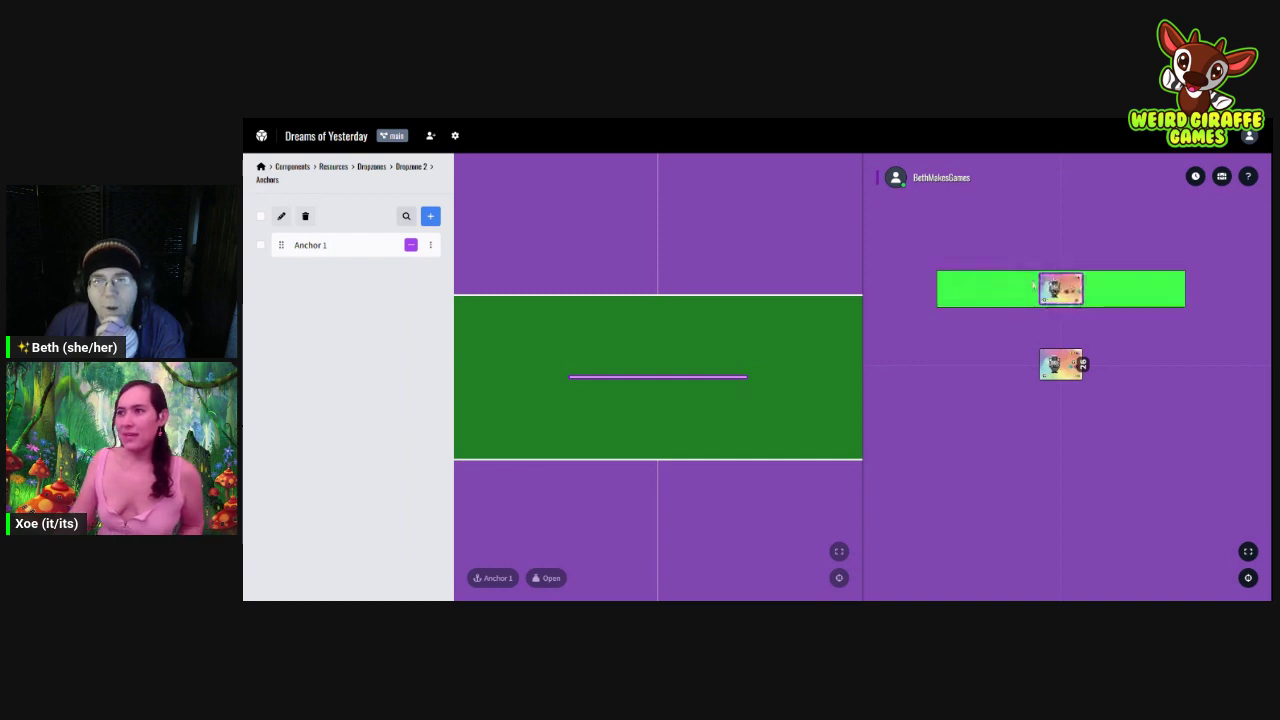
left_click_drag(1050, 290, 1002, 308)
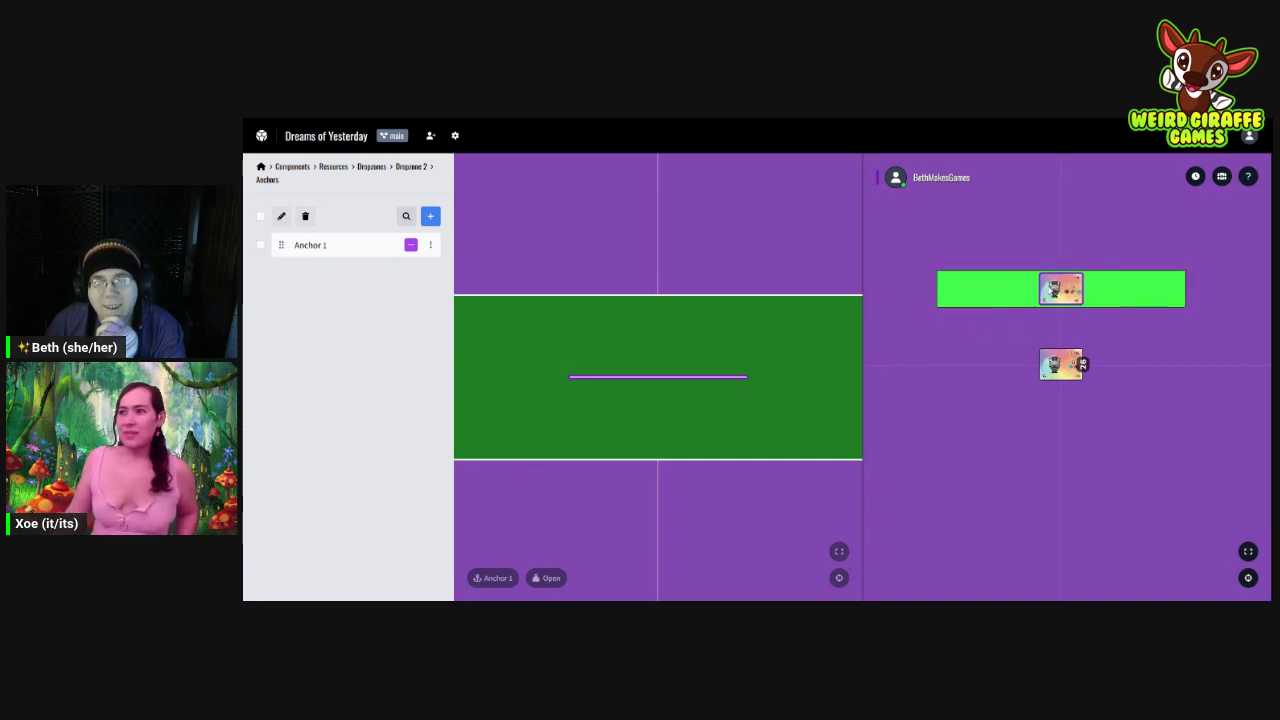
left_click_drag(1060, 364, 997, 314)
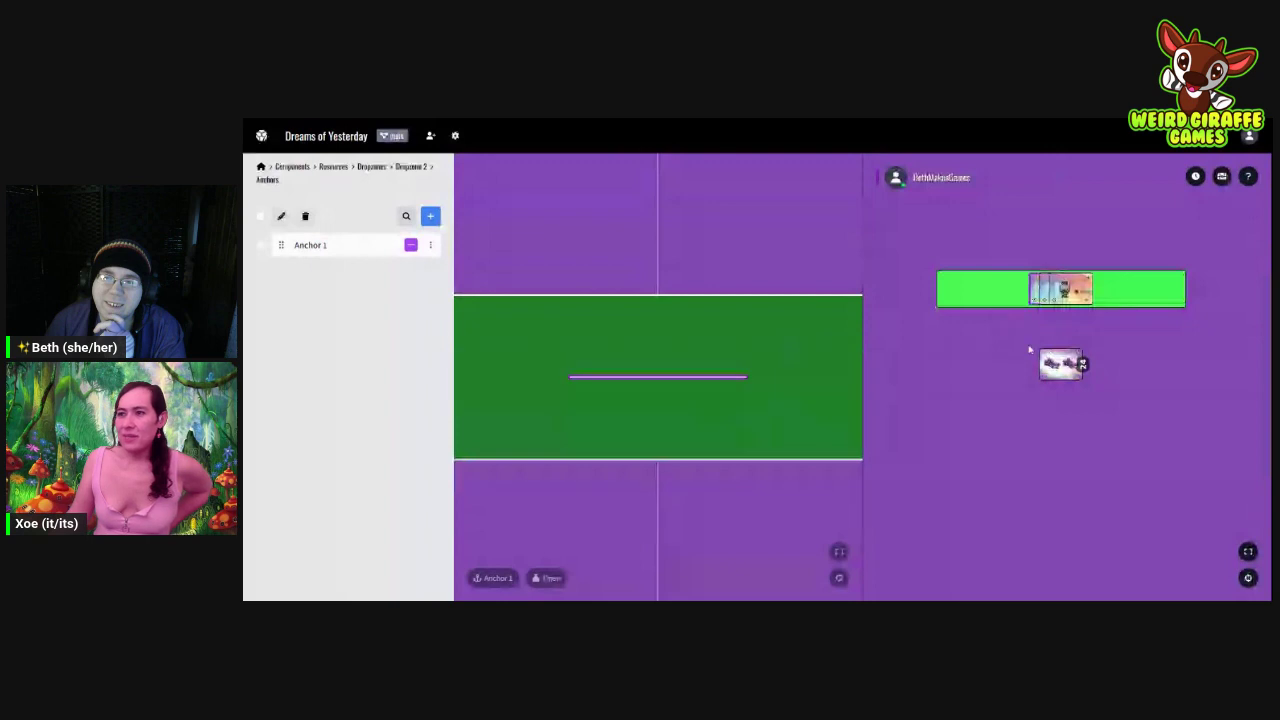
left_click_drag(1045, 360, 1063, 290)
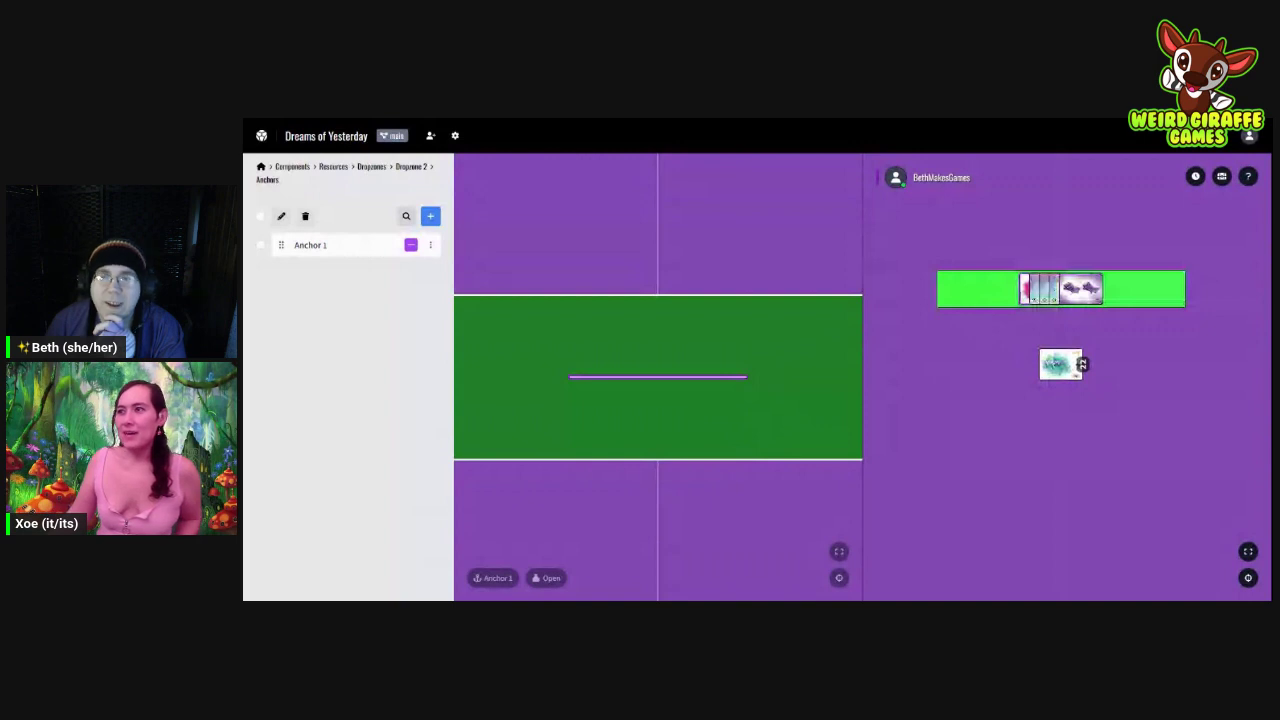
mouse_move(1063, 290)
left_mouse_down()
mouse_move(1043, 314)
mouse_move(1060, 363)
mouse_move(1062, 292)
left_mouse_up()
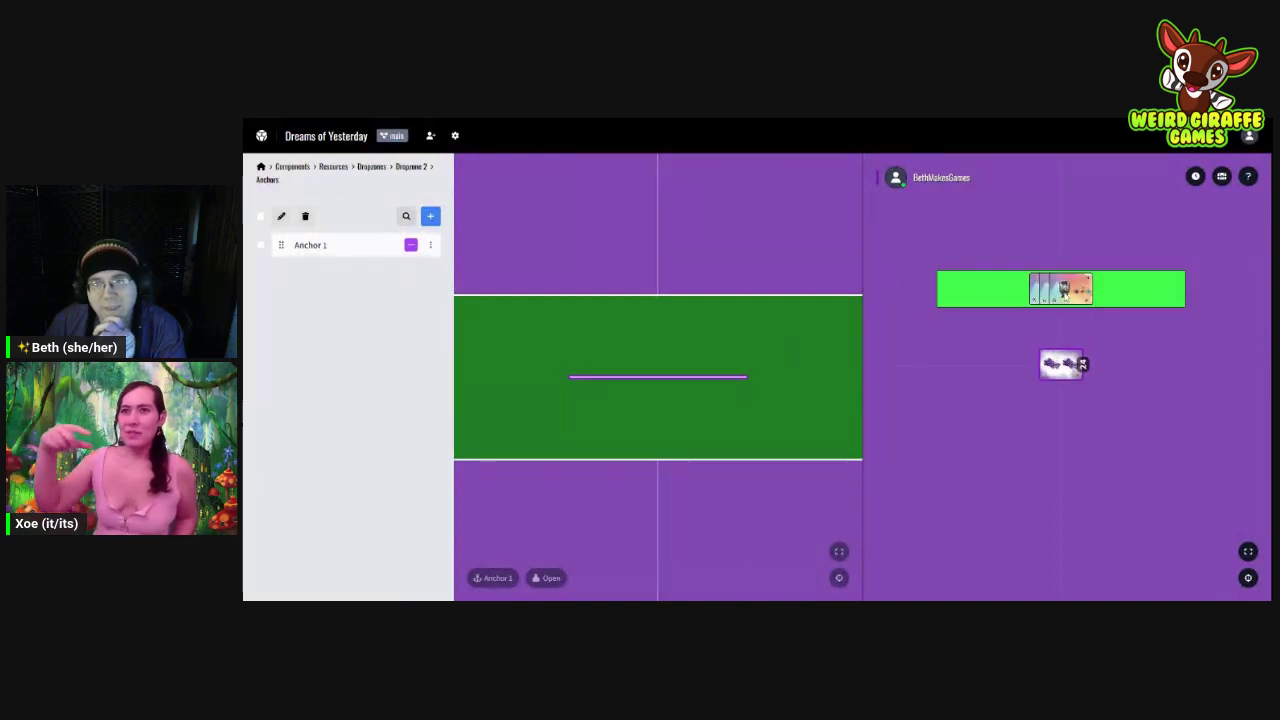
mouse_move(1060, 363)
left_mouse_down()
mouse_move(1055, 288)
mouse_move(1060, 362)
left_mouse_up()
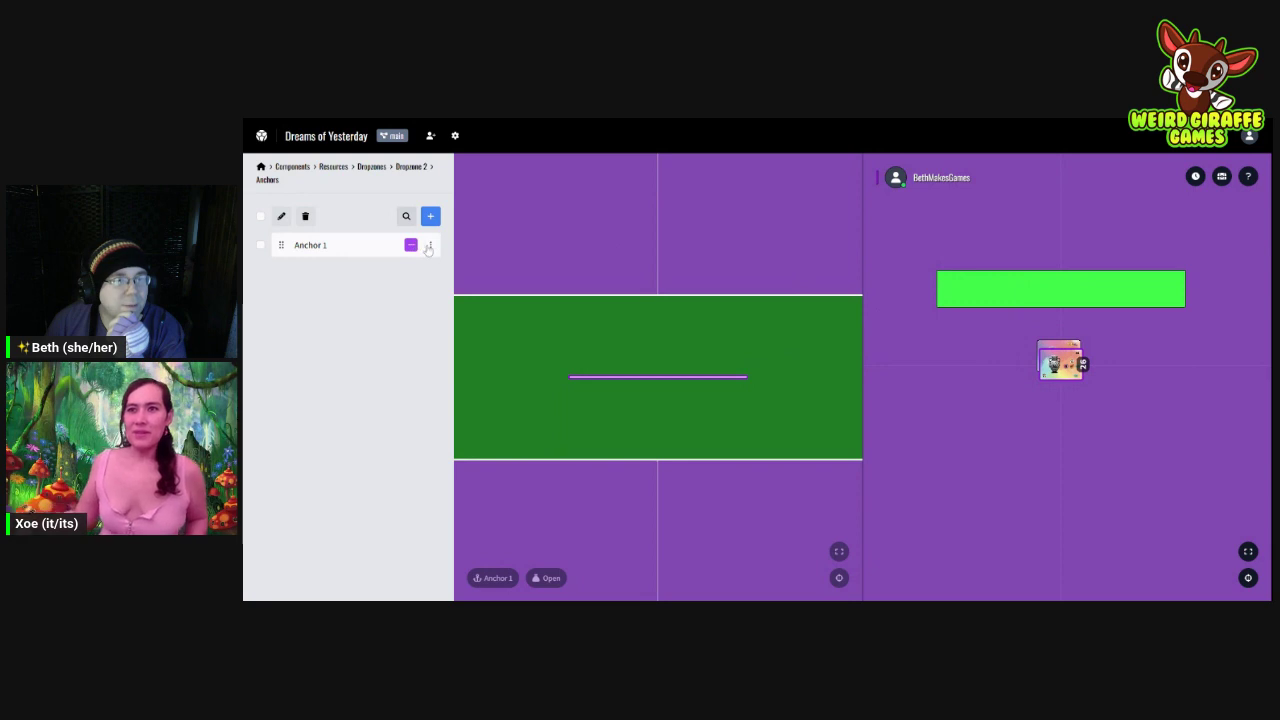
Step: Widen Anchor 1's line by setting X0 to -1000 and X1 to 1000, and save the anchor
left_click(385, 246)
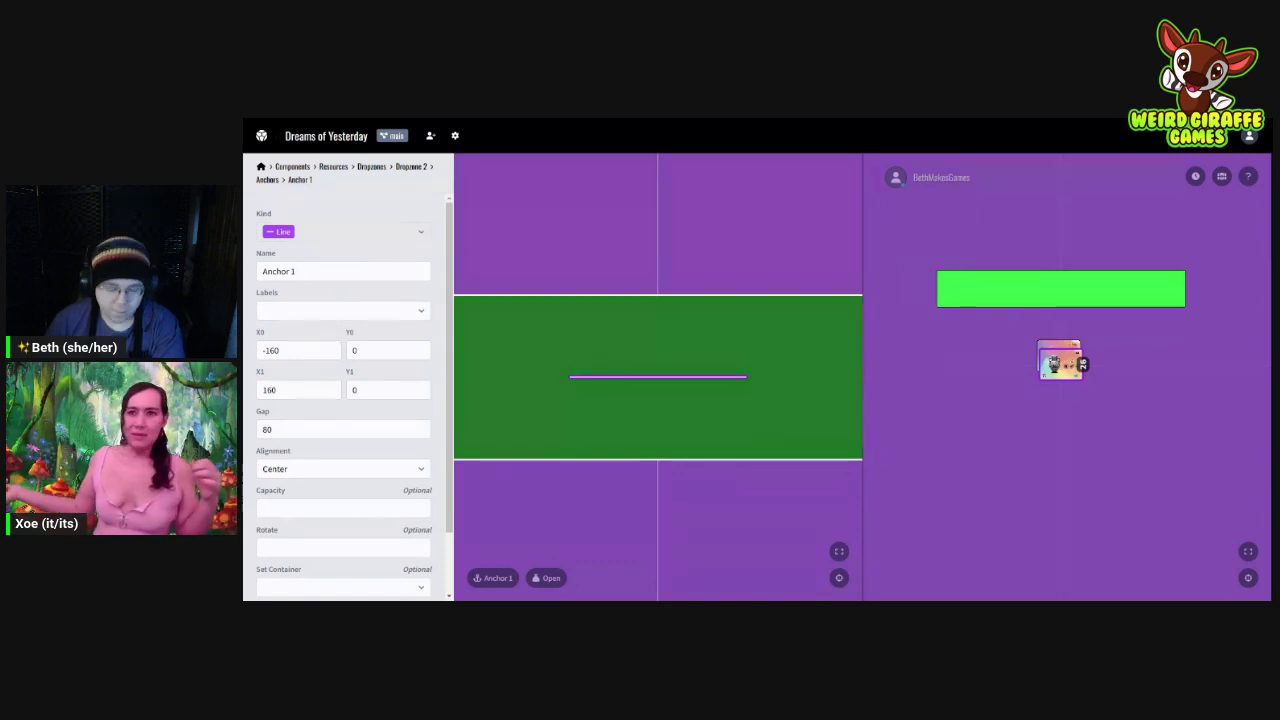
left_click(330, 350)
key("BackSpace")
key("BackSpace")
type("000")
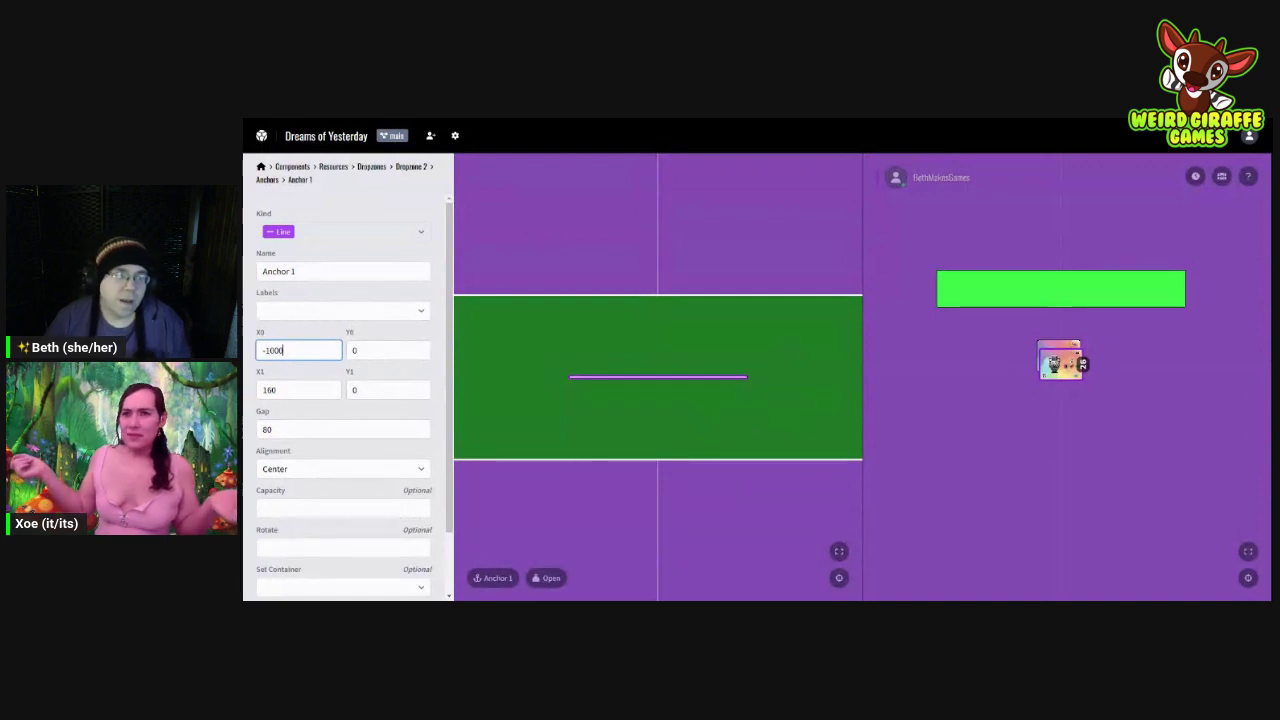
key("Tab")
key("Tab")
type("1000")
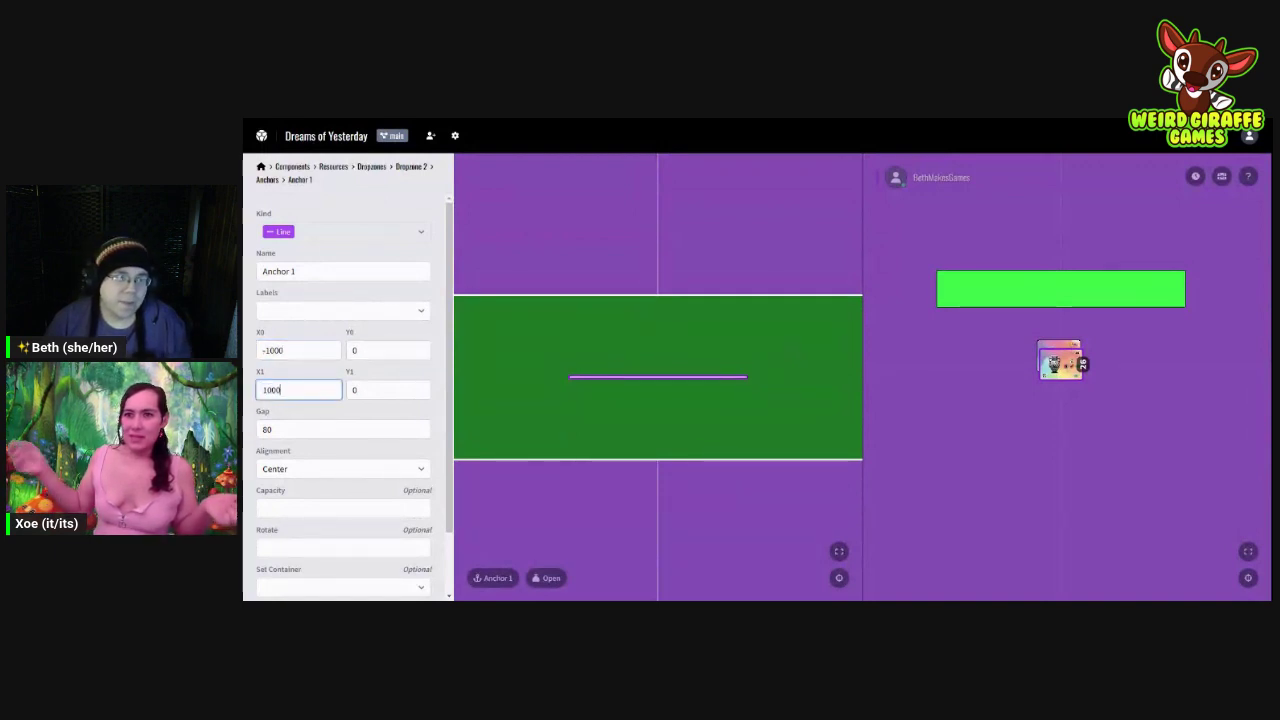
left_click(336, 338)
scroll(336, 338, "down", 1)
scroll(340, 450, "down", 1)
left_click(352, 579)
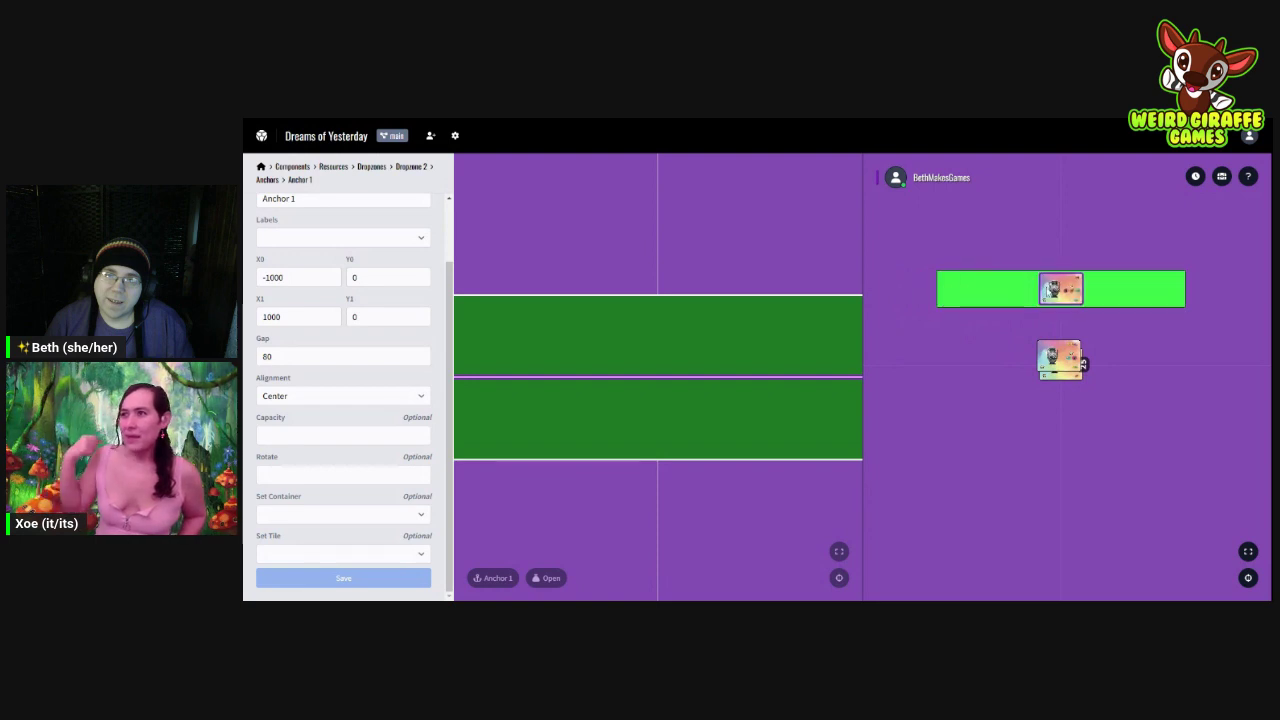
Step: Test the widened line by moving cards between the deck and the Resources container, leaving several cards in the container
left_click_drag(1060, 292, 978, 296)
left_click_drag(1060, 290, 1055, 355)
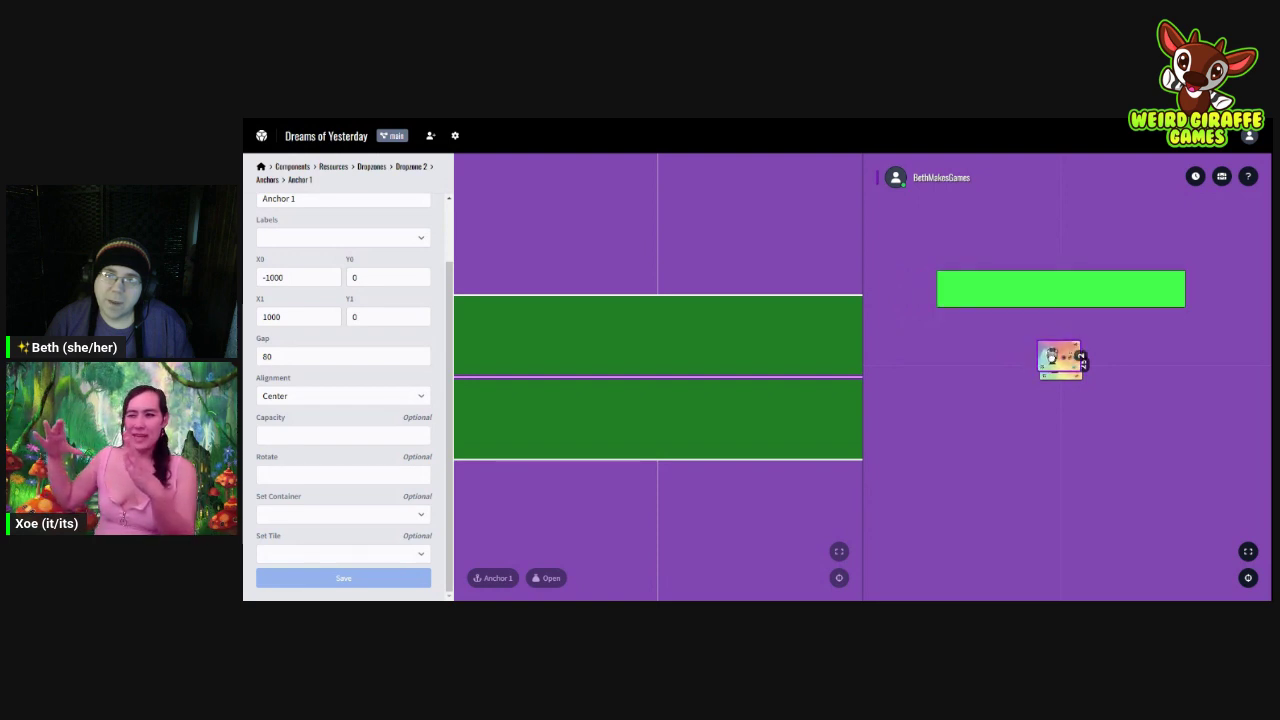
left_click_drag(1052, 358, 1050, 366)
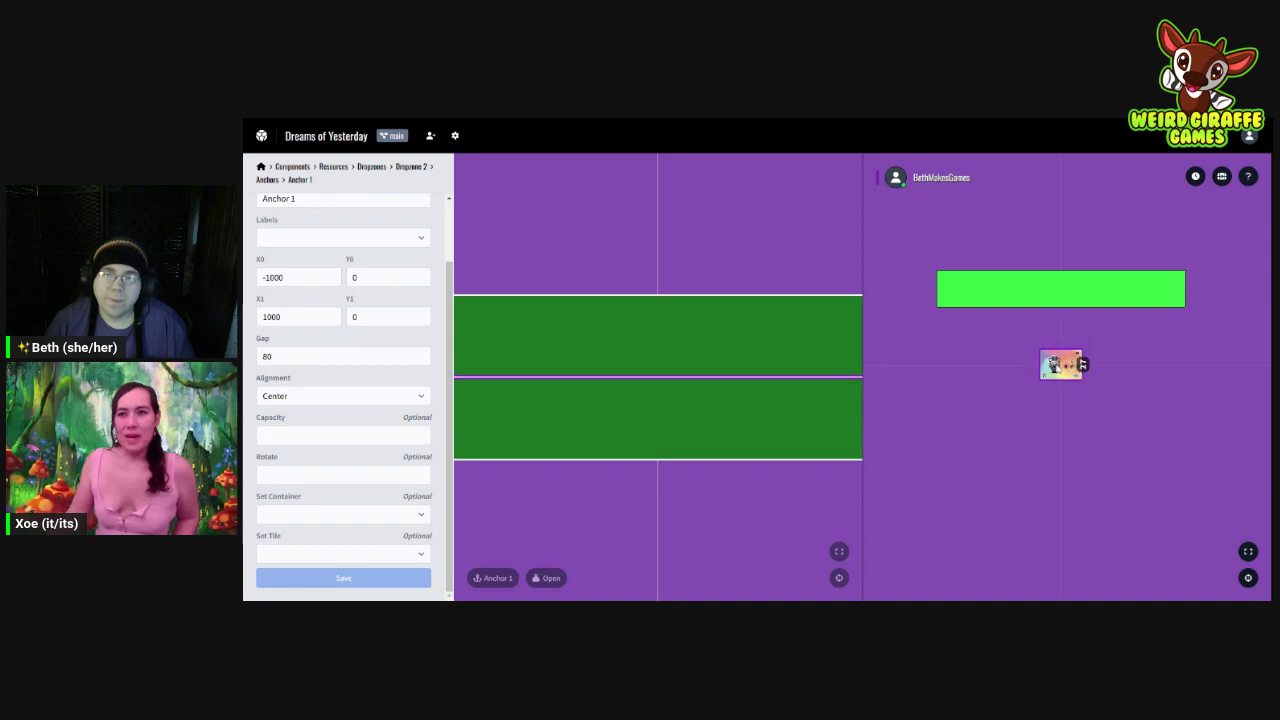
left_click_drag(1065, 366, 1050, 292)
left_click_drag(1071, 376, 1034, 309)
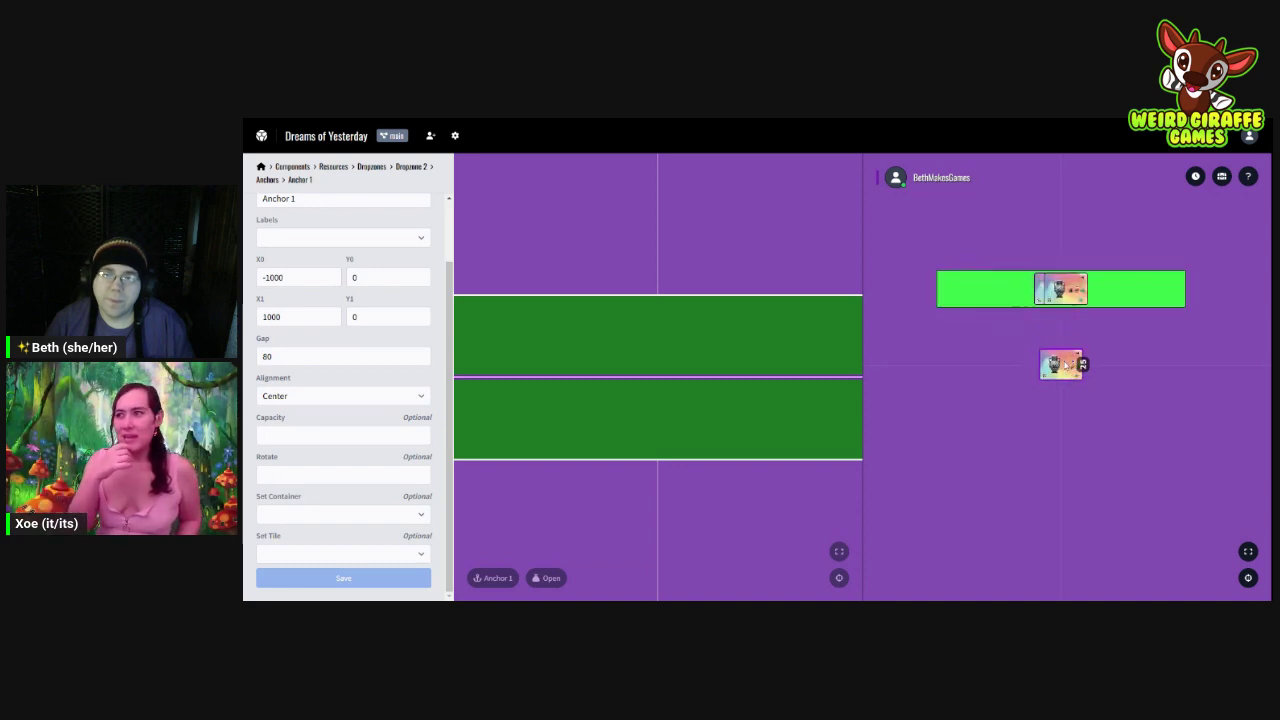
left_click_drag(1060, 364, 1001, 289)
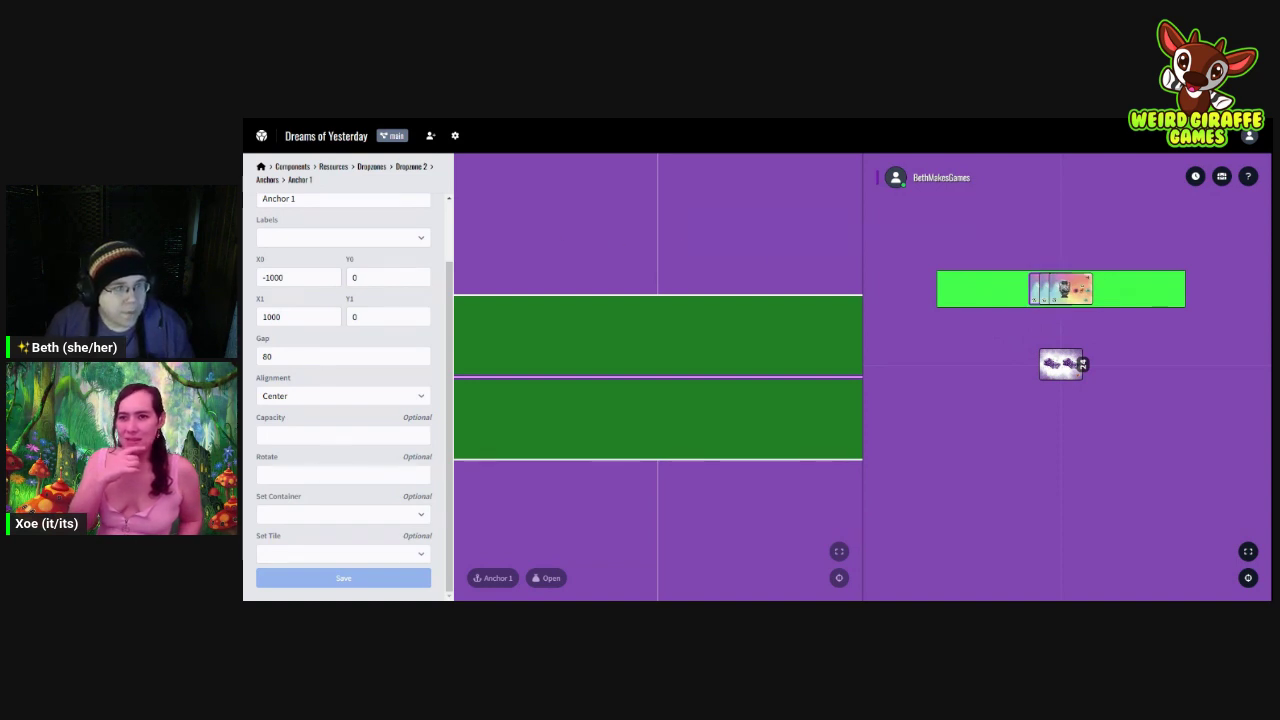
Step: Set Anchor 1's gap to 360 and save the anchor
left_click(343, 356)
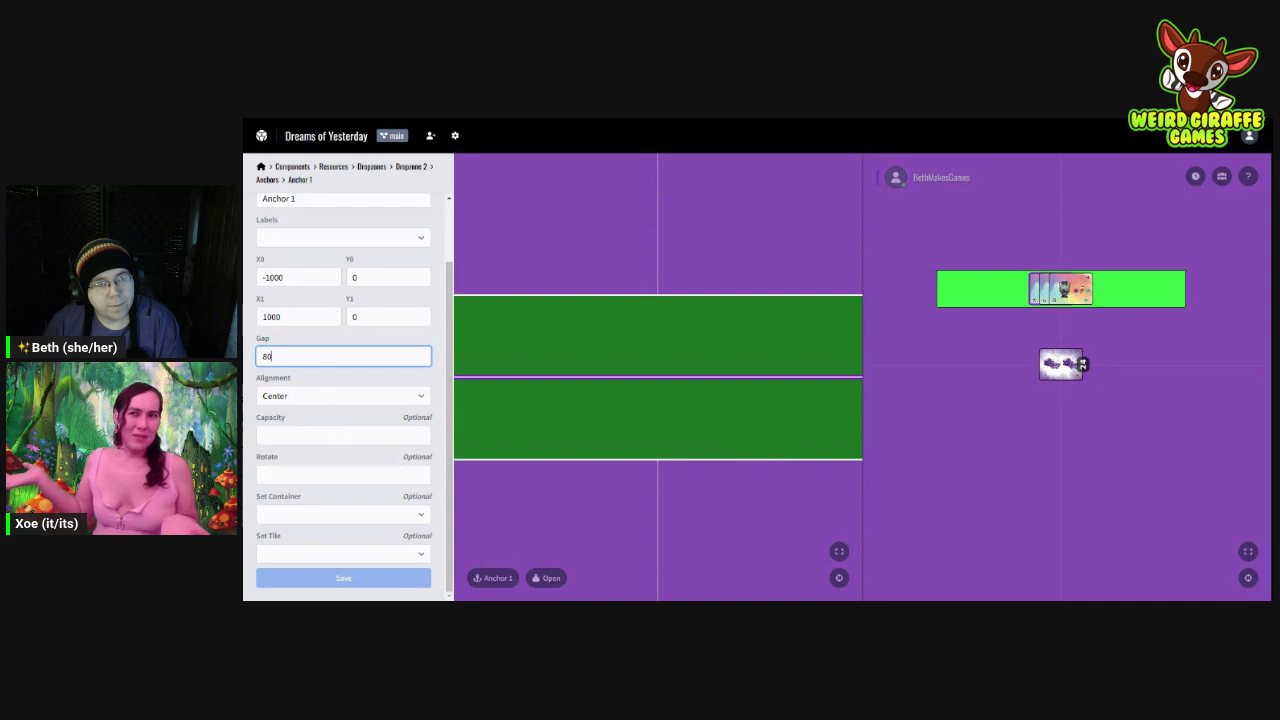
key("BackSpace")
key("BackSpace")
type("360")
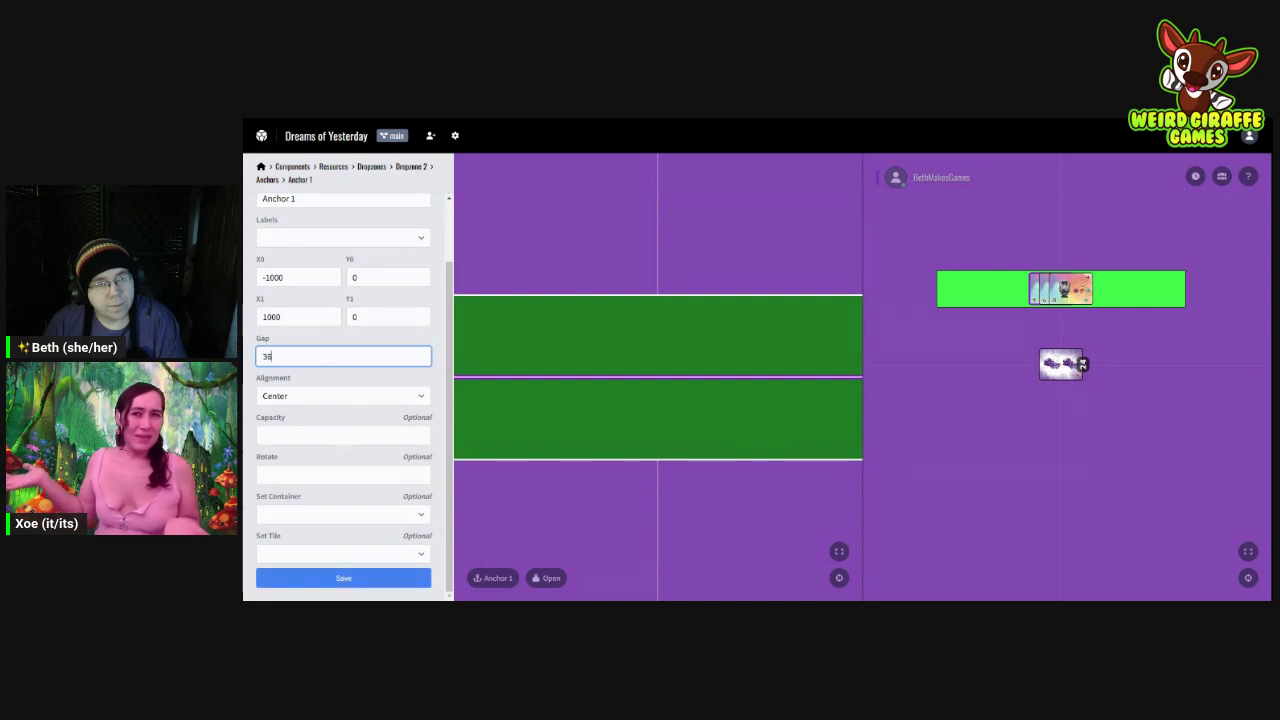
left_click(343, 580)
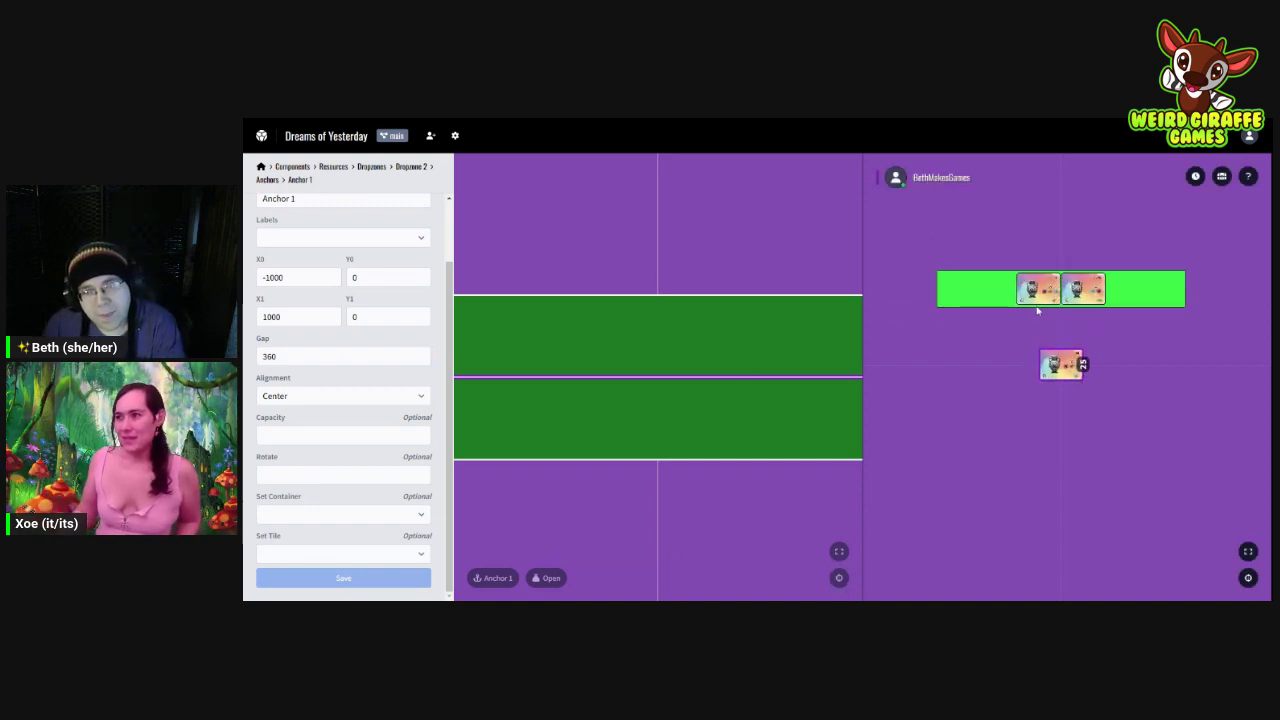
Step: Test the card spacing by adding more deck cards to the Resources container, and return the cards to the deck
left_click(1066, 363)
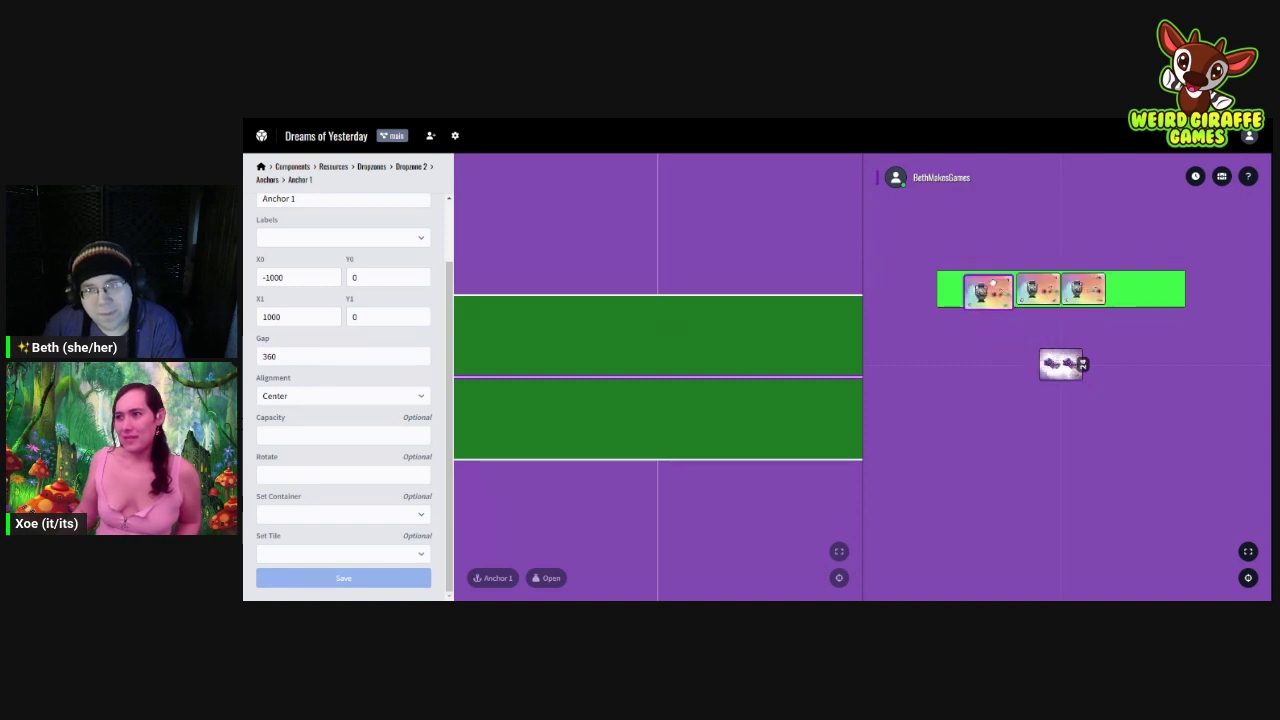
left_click(1064, 363)
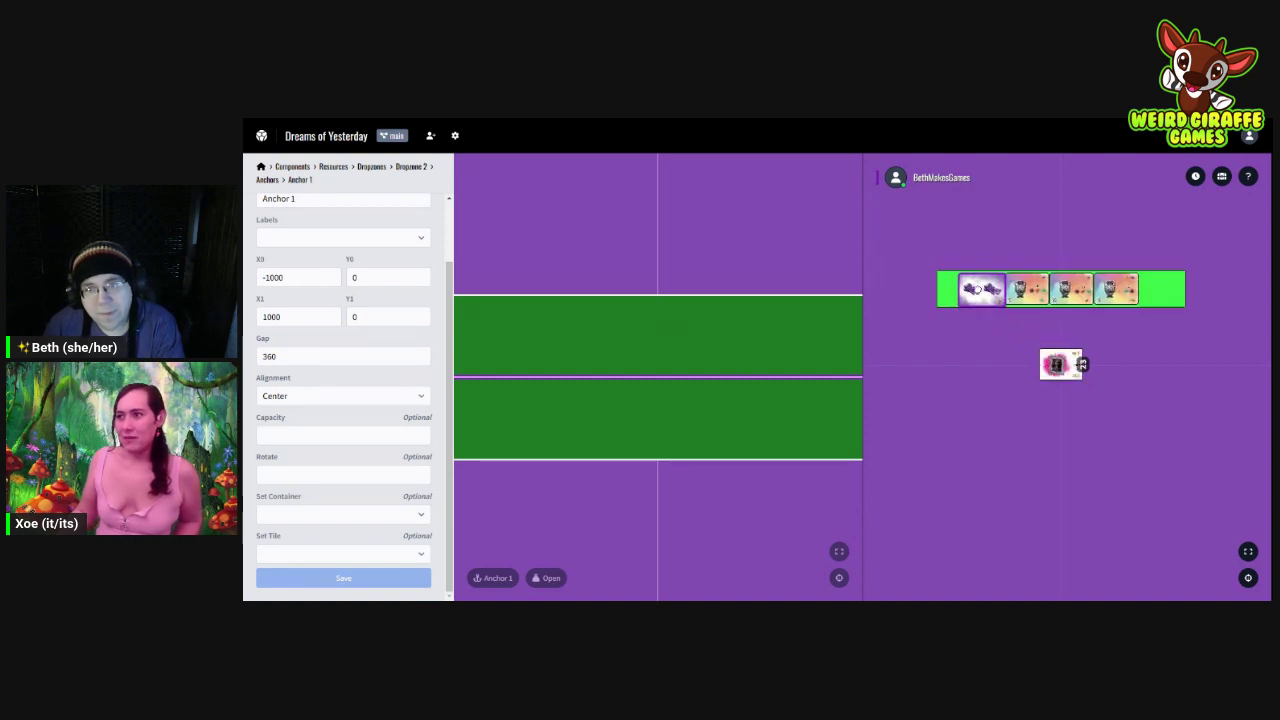
left_click_drag(1060, 362, 1020, 326)
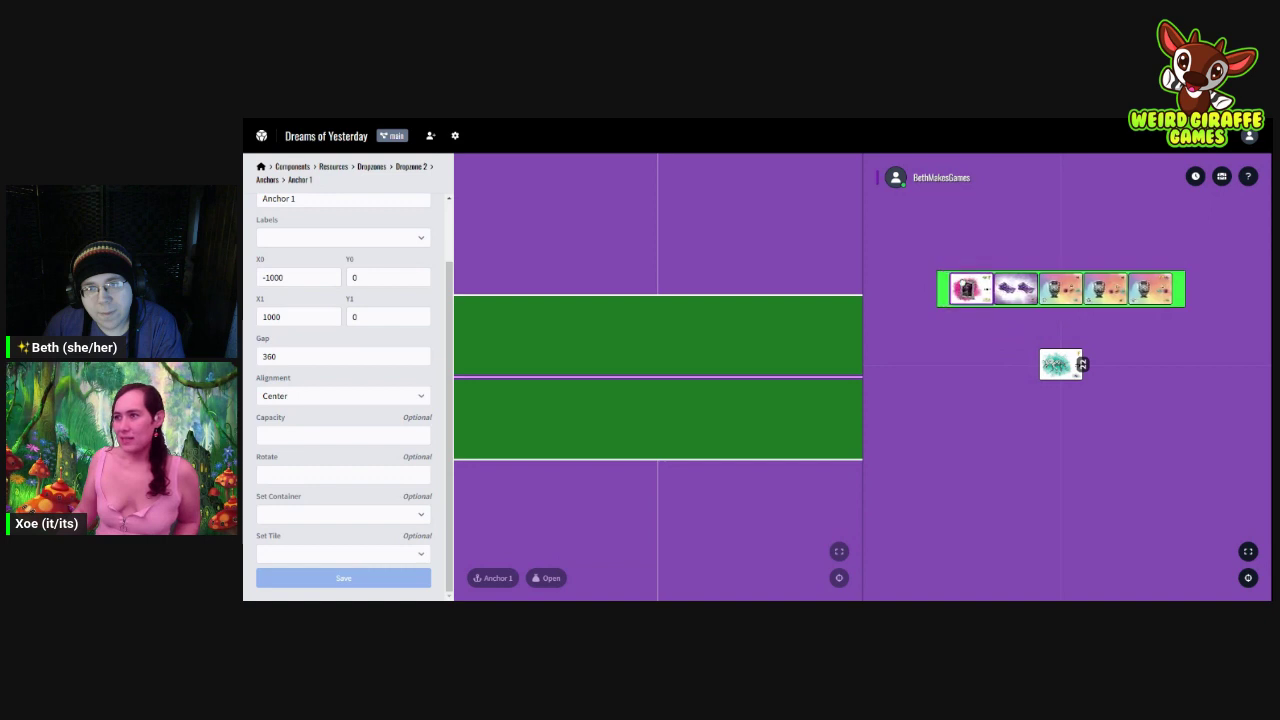
left_click_drag(1060, 363, 1008, 322)
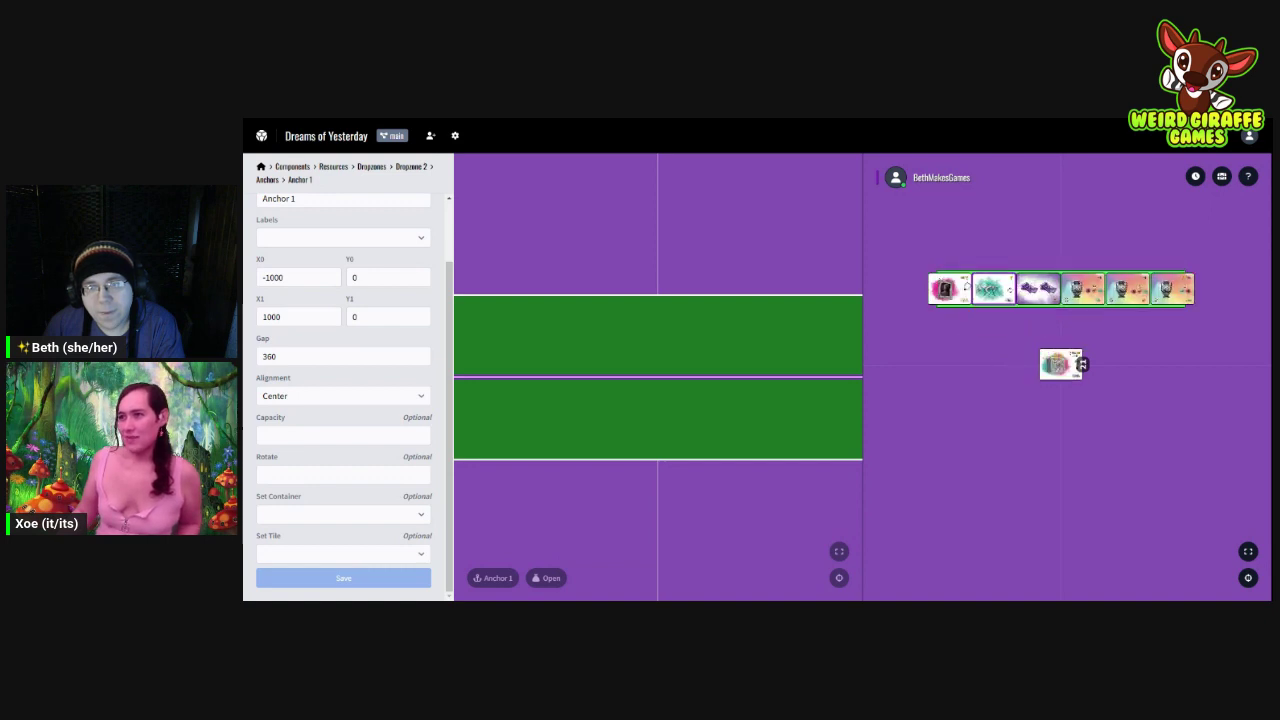
left_click_drag(1060, 363, 1042, 311)
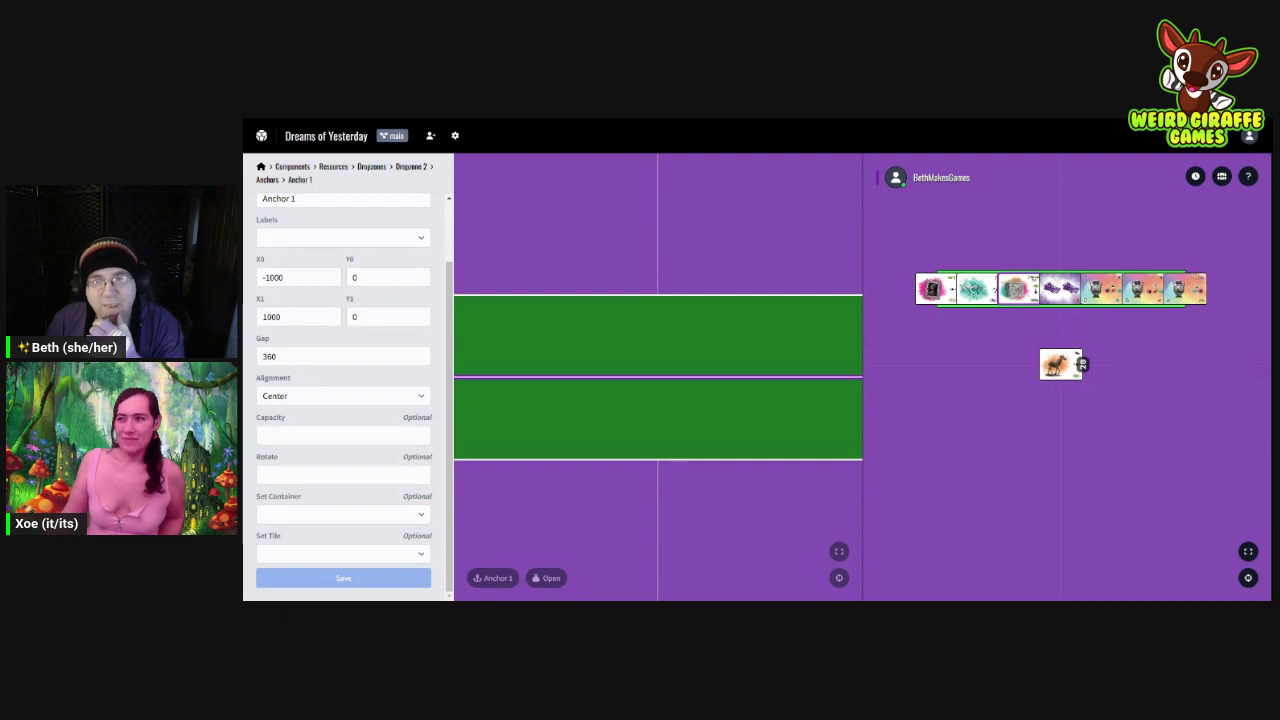
left_click_drag(1196, 285, 1066, 364)
left_click_drag(1172, 289, 1075, 358)
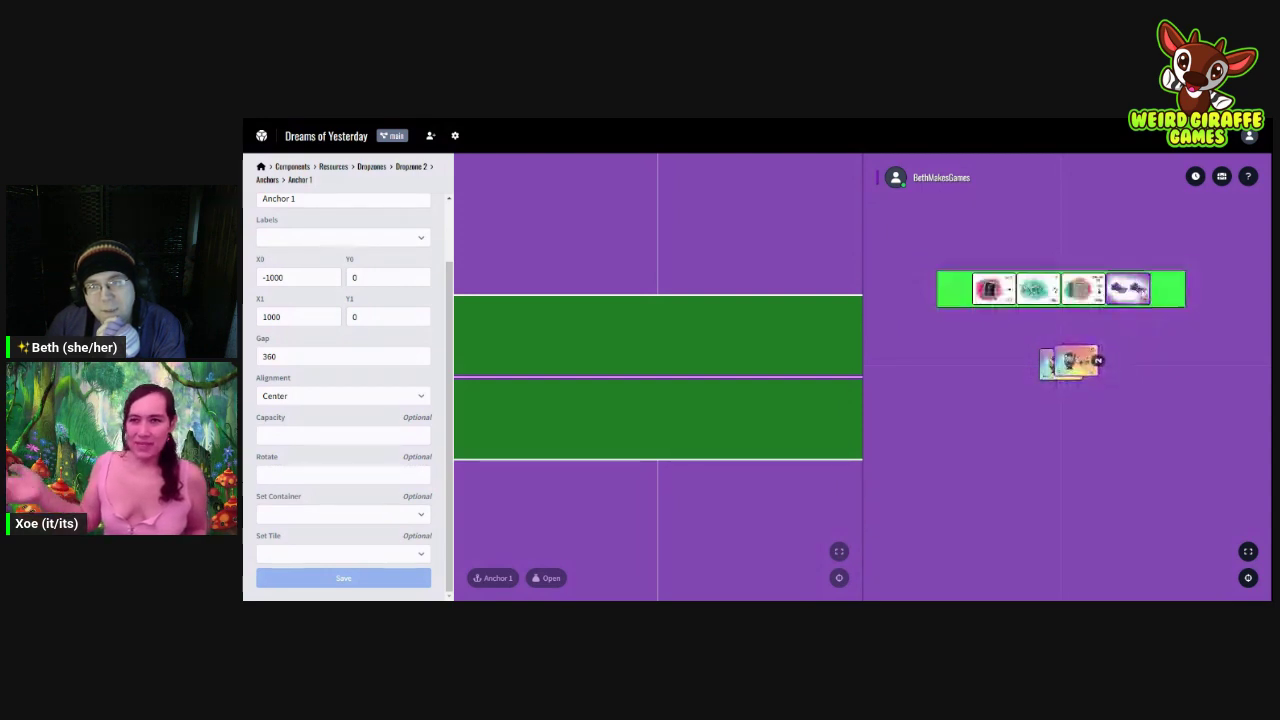
left_click_drag(1128, 289, 1082, 356)
left_click_drag(1082, 289, 1082, 343)
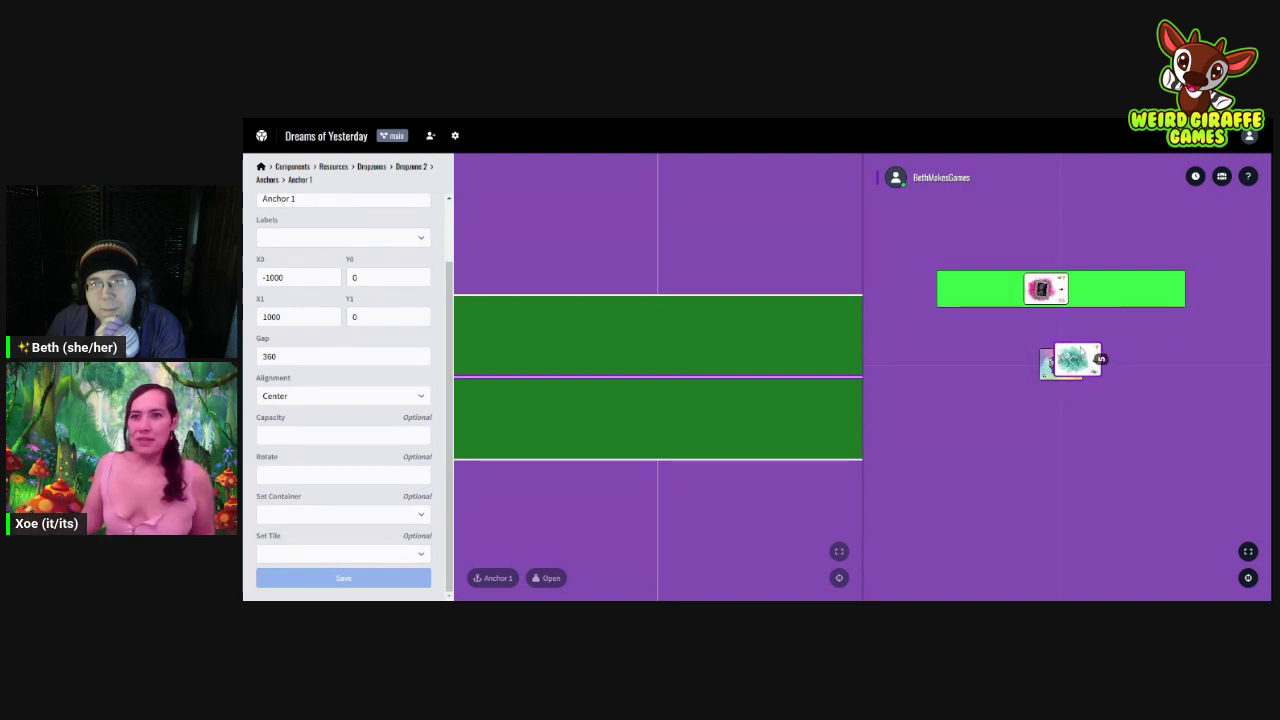
left_click_drag(1060, 289, 1071, 360)
Step: Set Anchor 1's alignment to Start and save the anchor
left_click(418, 393)
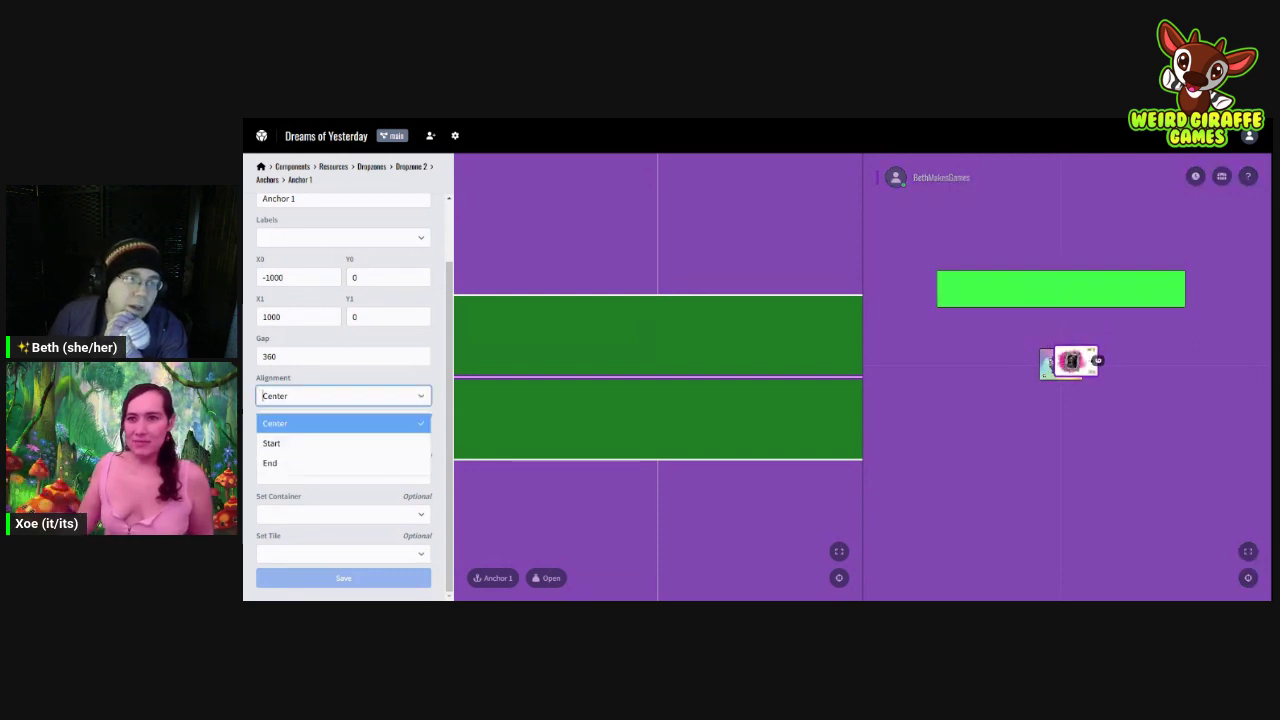
left_click(357, 444)
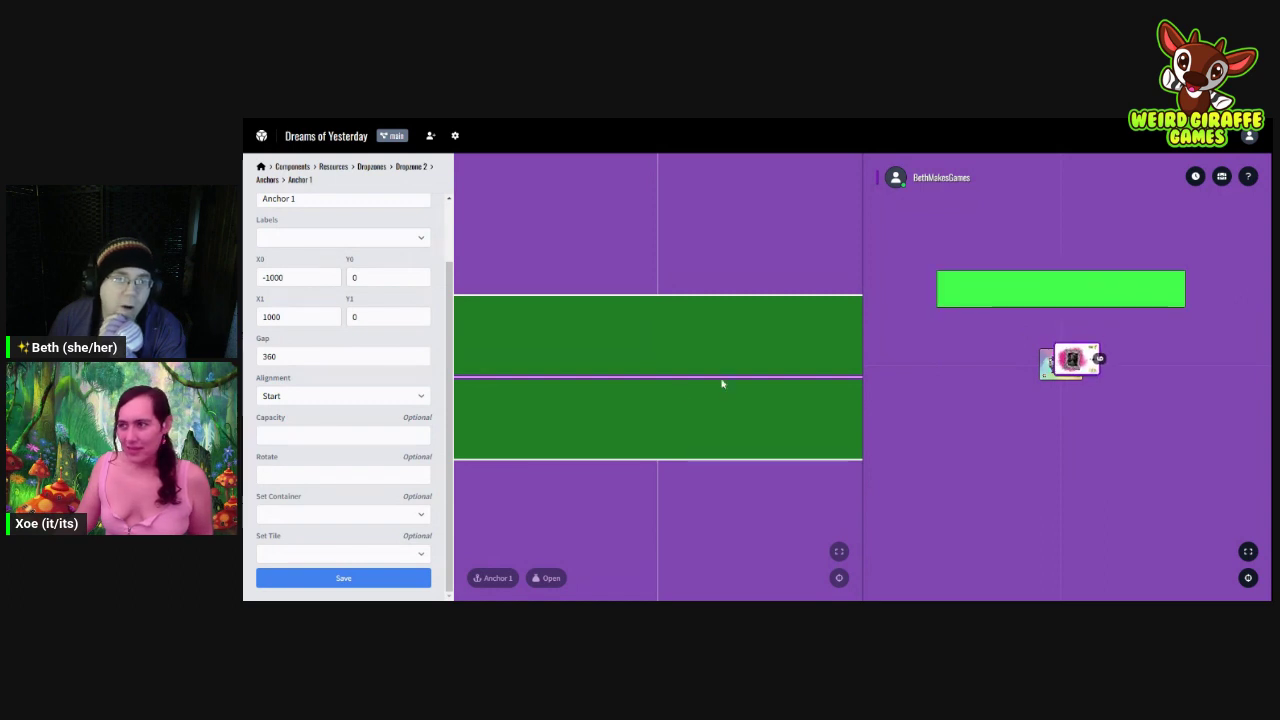
key("ctrl+s")
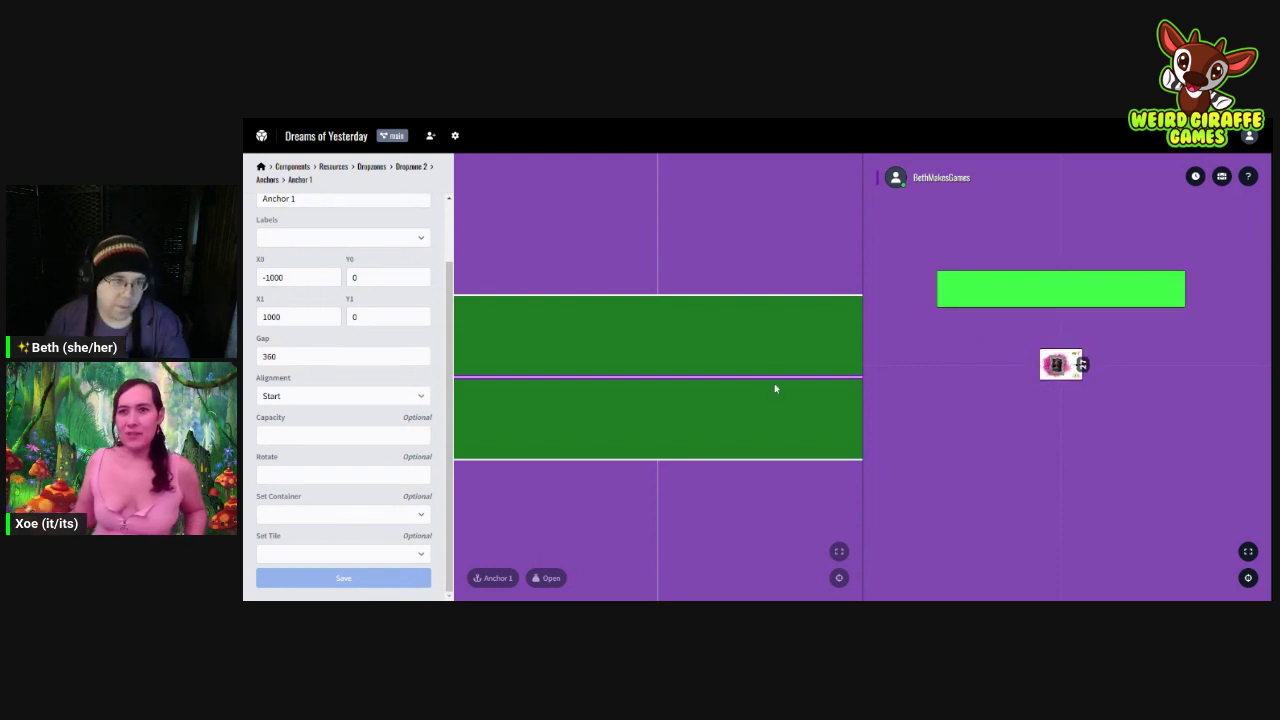
Step: Set Anchor 1's capacity to 5 and its alignment to Center, and save the anchor
left_click(343, 435)
type("5")
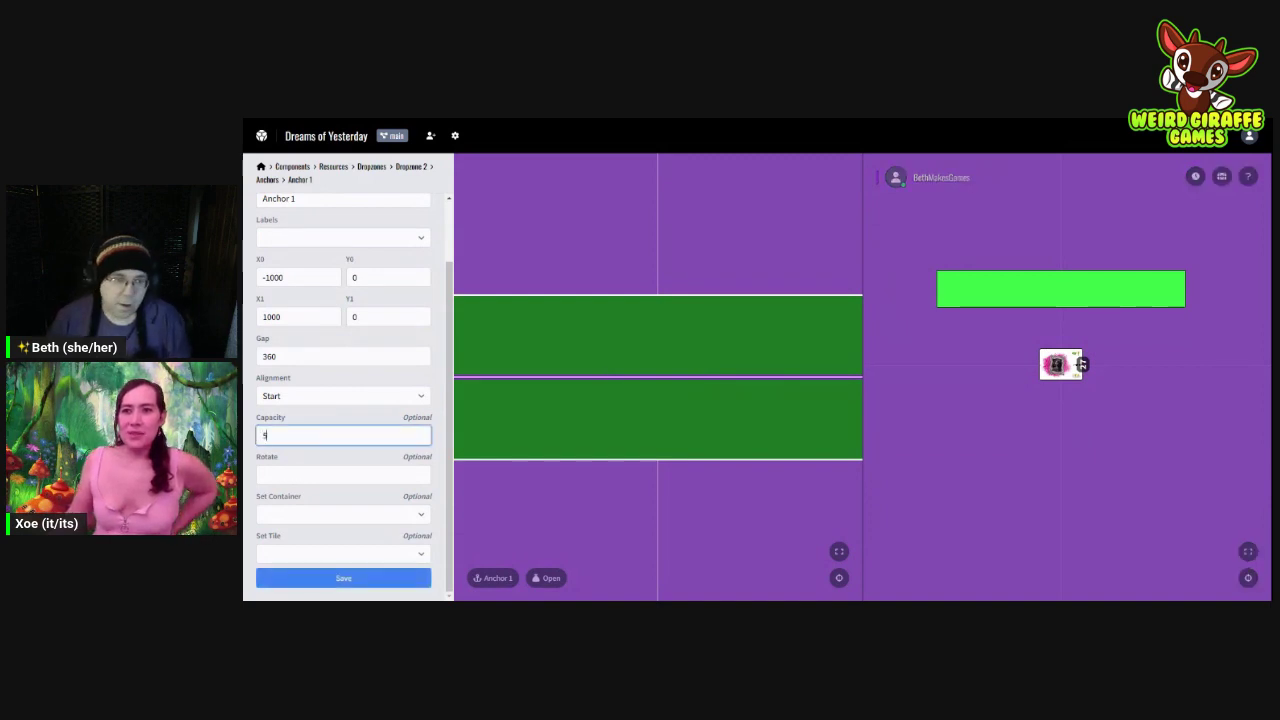
left_click(360, 396)
left_click(360, 434)
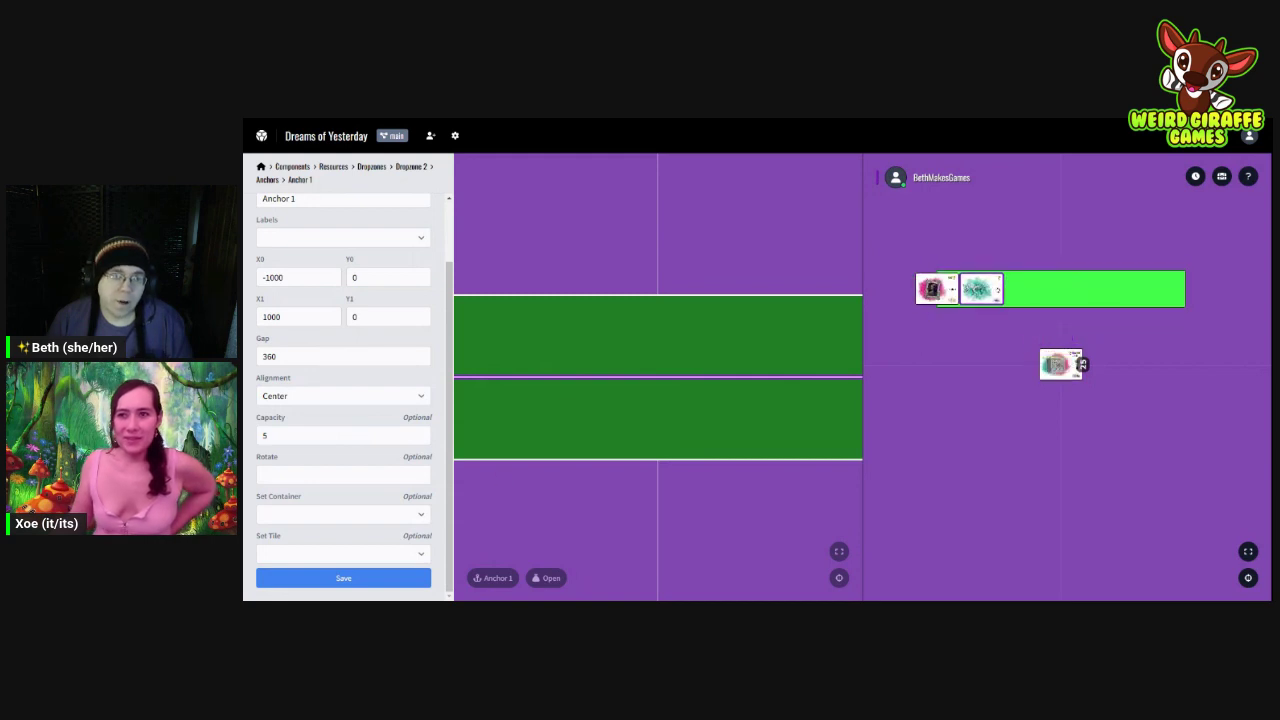
key("ctrl+s")
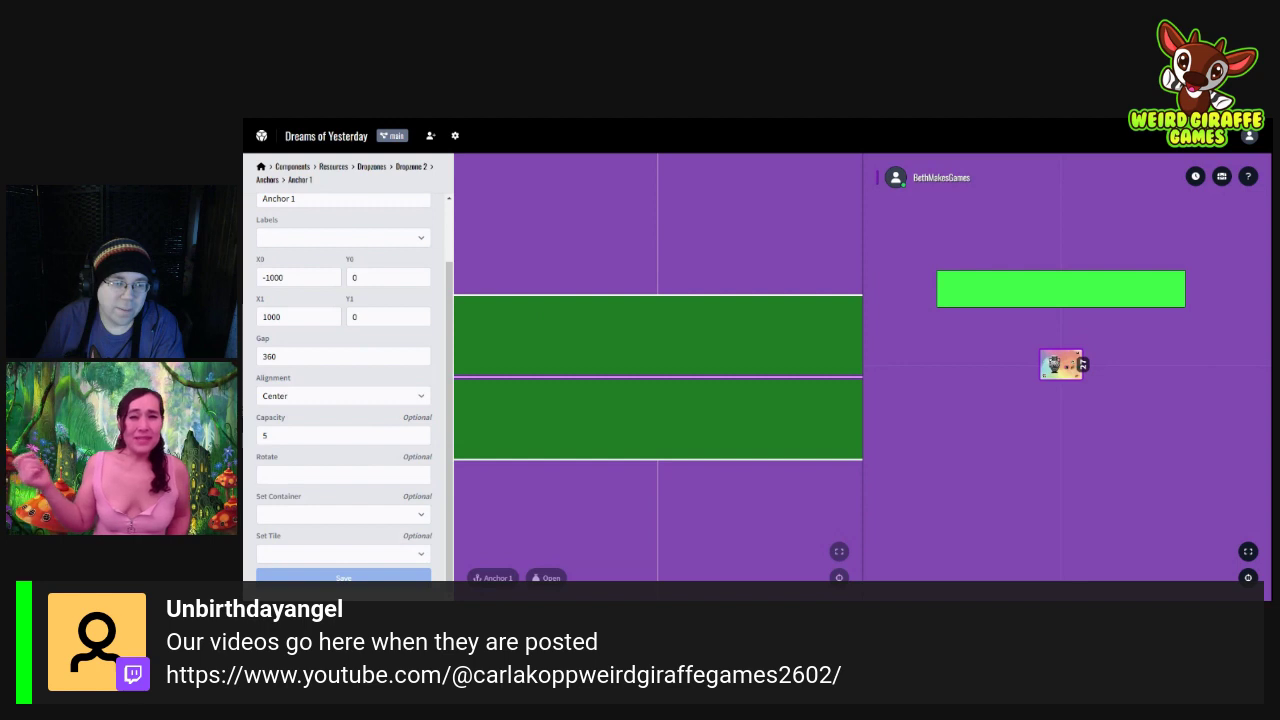
Step: Set Anchor 1's rotation to 0, save the anchor, and test it by placing a card in the Resources container
left_click(343, 474)
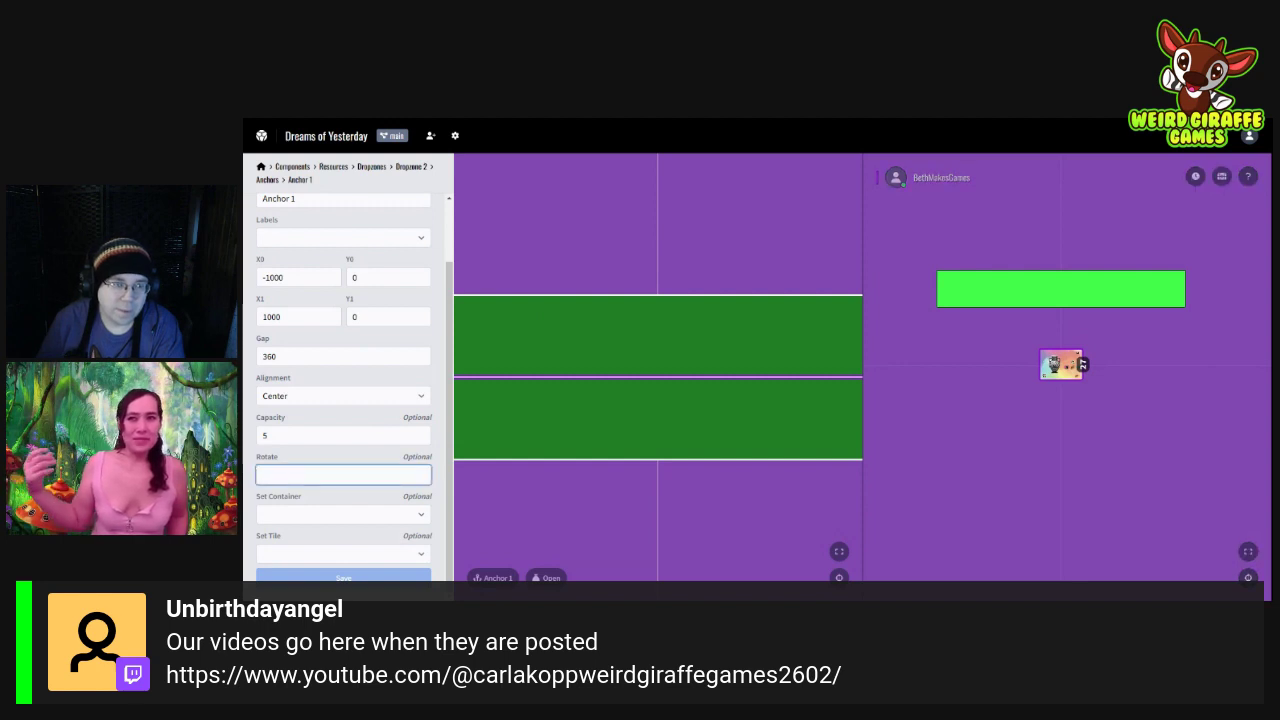
type("0")
left_click(383, 457)
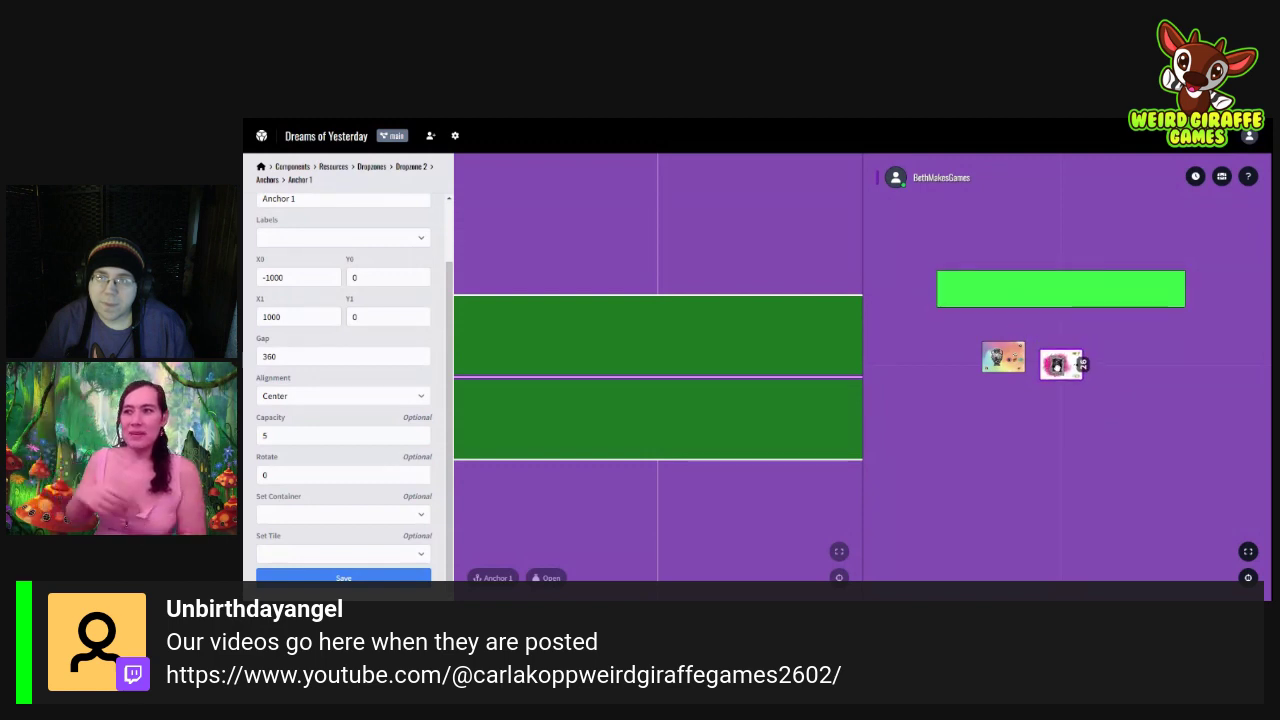
right_click(1014, 360)
left_click(541, 503)
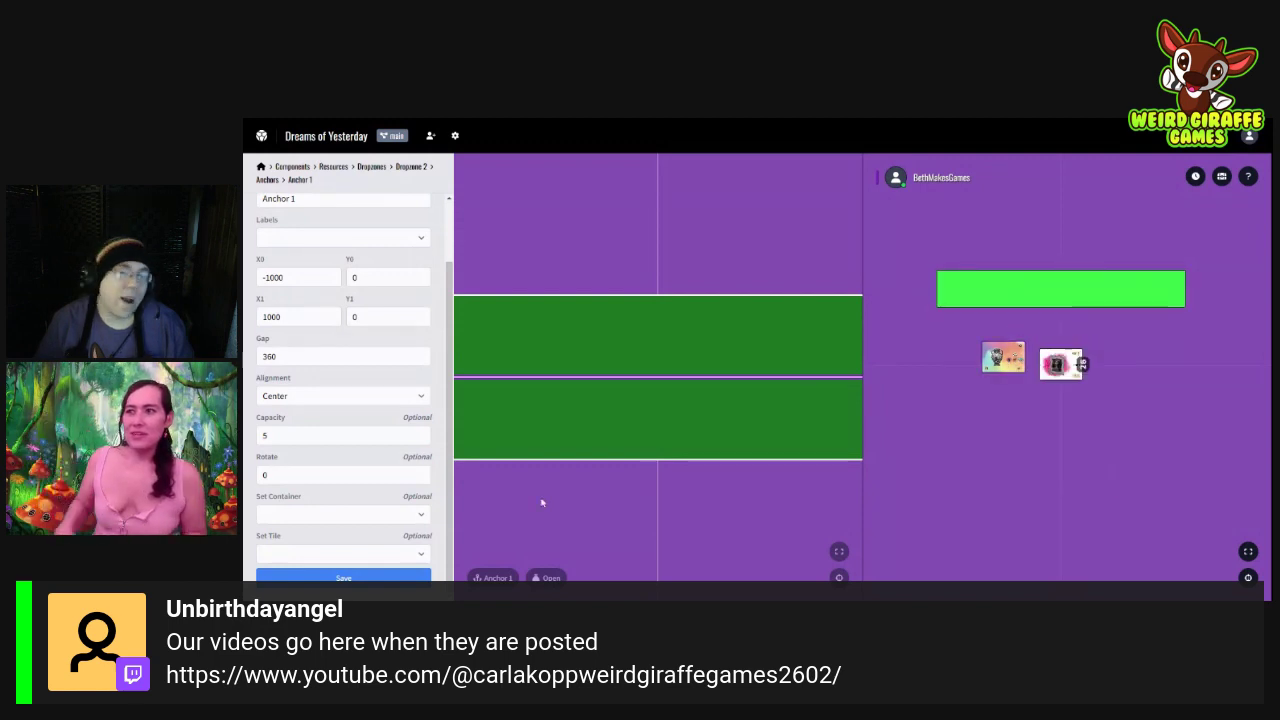
left_click(343, 578)
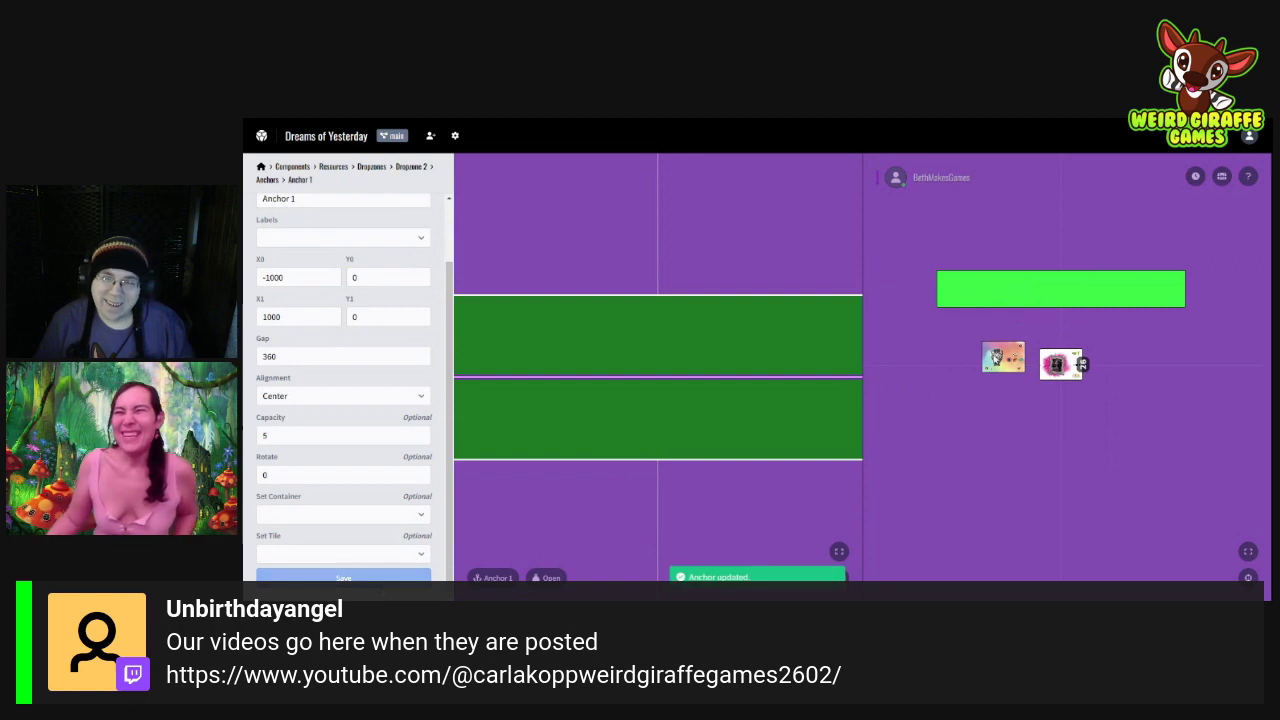
left_click_drag(994, 358, 990, 302)
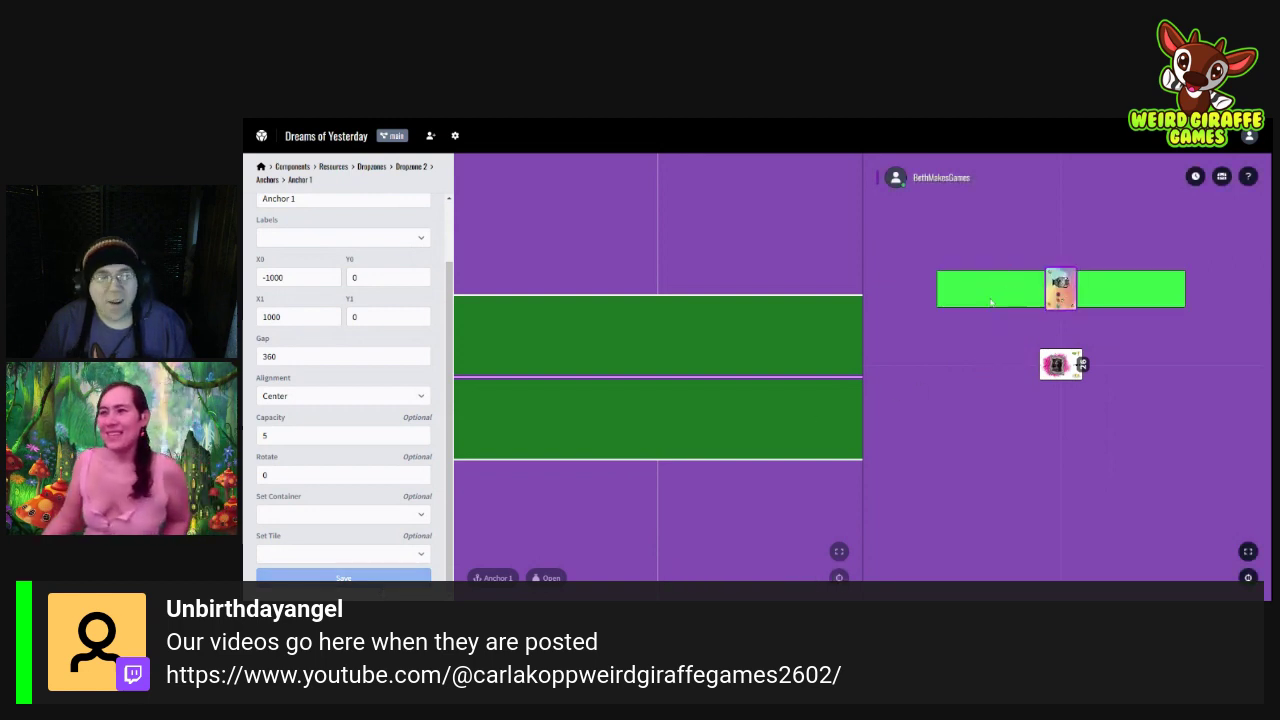
Step: Set Anchor 1's rotation to 270 and save the anchor
left_click(300, 475)
type("2")
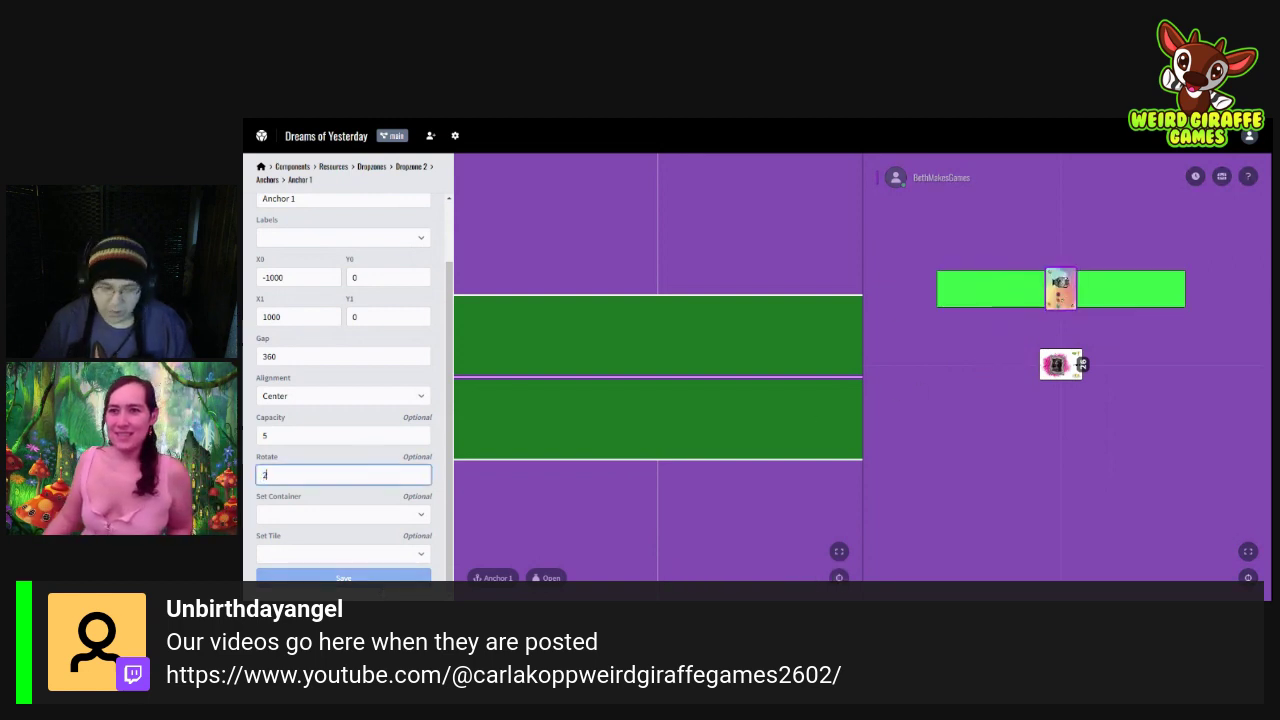
type("70")
left_click(342, 574)
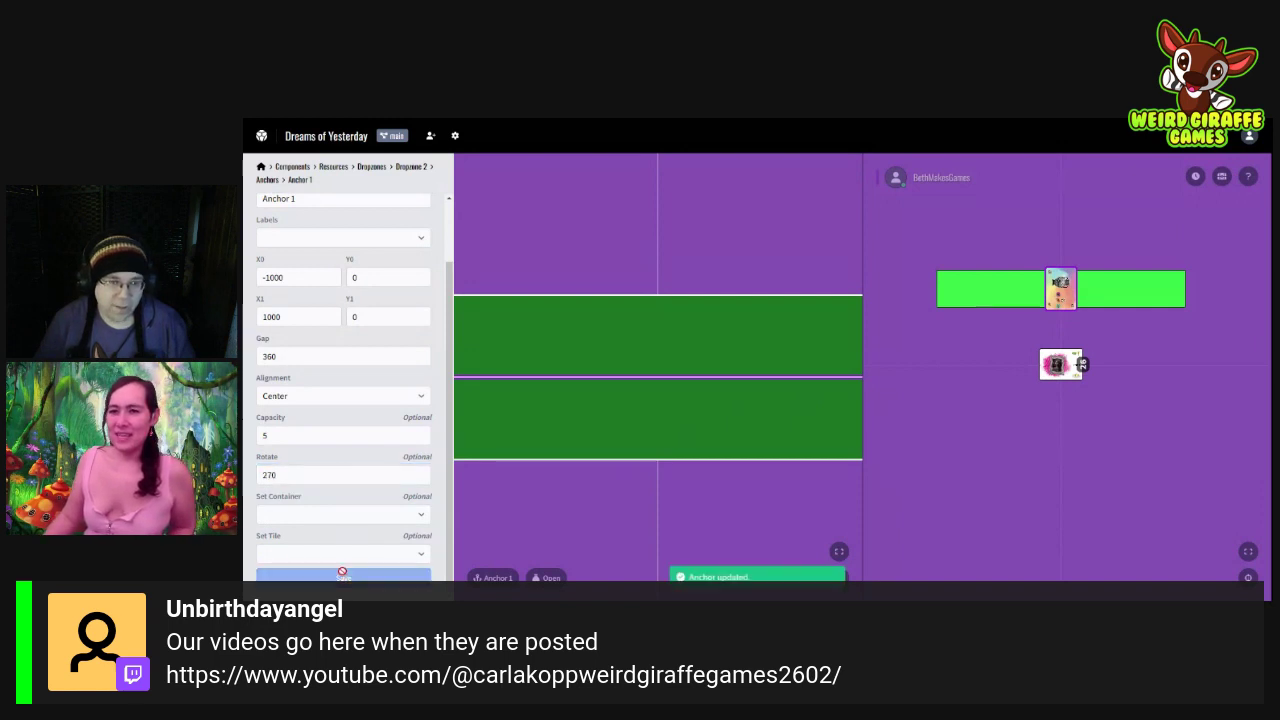
Step: Test the anchor rotation by re-placing the card in the Resources container and adding a second card rotated beforehand
left_click_drag(1060, 290, 1027, 292)
left_click_drag(1060, 364, 1003, 365)
right_click(1003, 365)
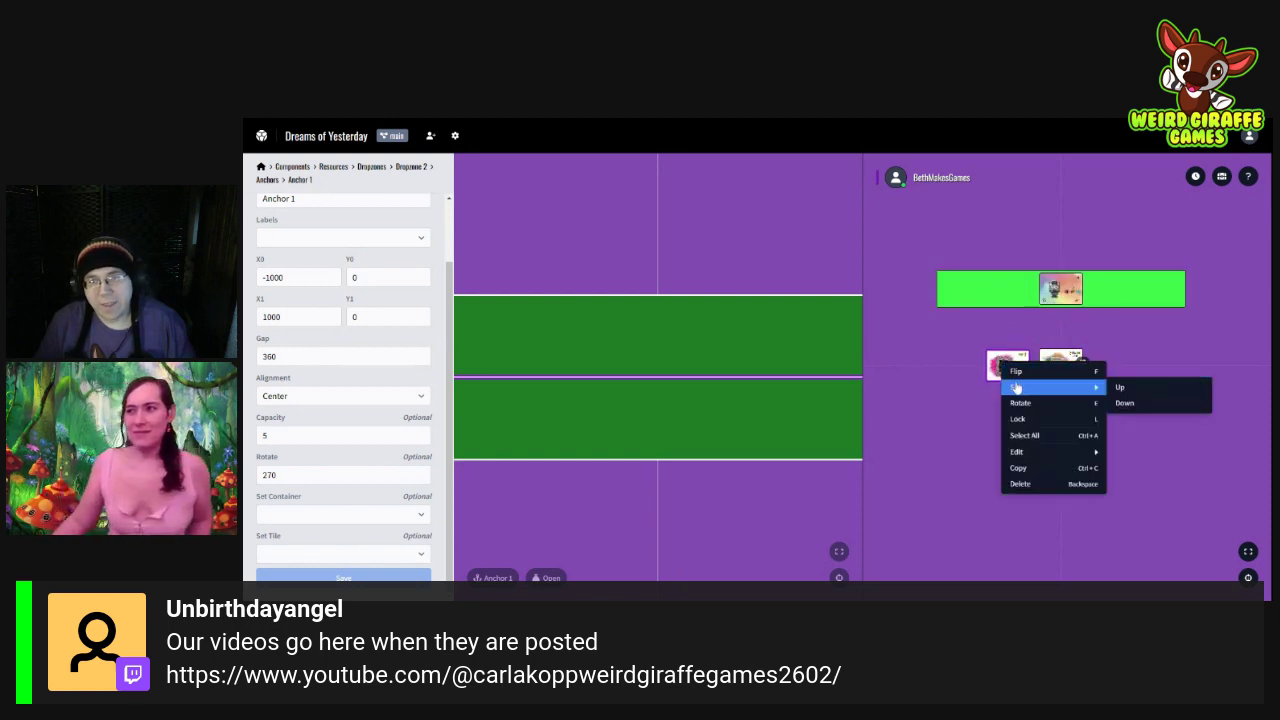
left_click(1025, 404)
left_click_drag(1006, 366, 1005, 300)
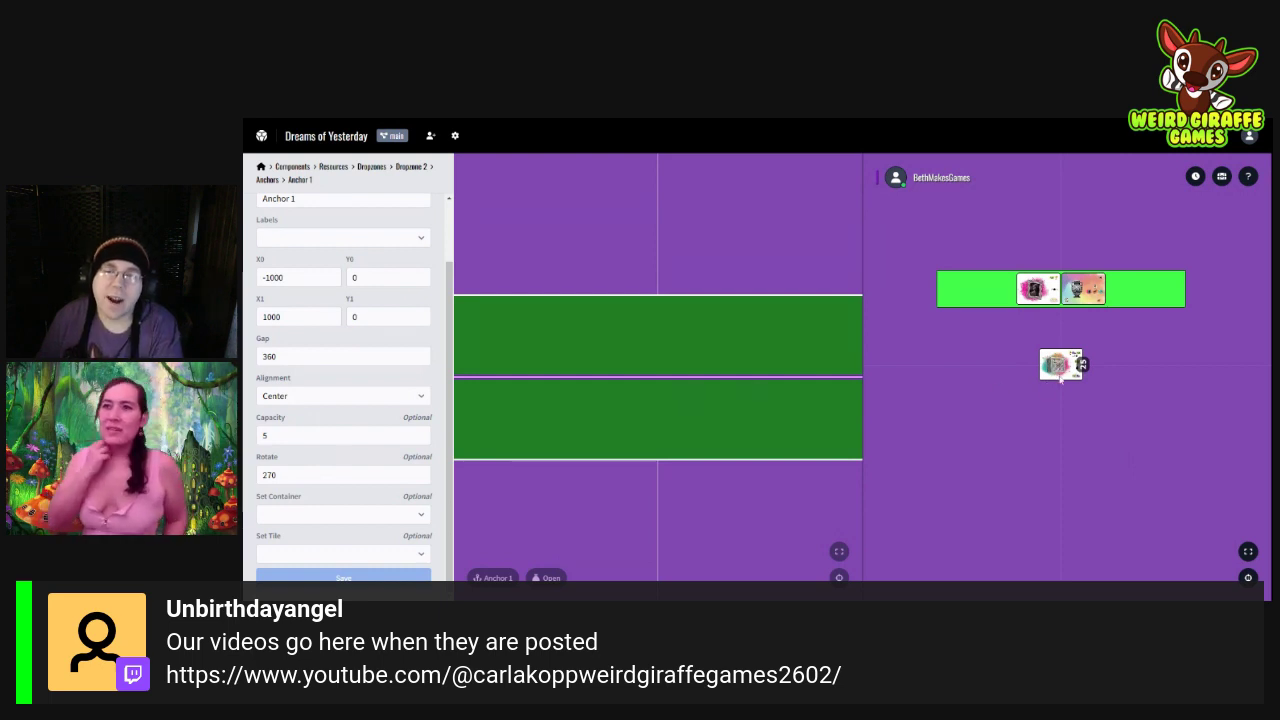
Step: Take another card off the deck, place it beside the deck and flip it back and forth
left_click_drag(1062, 372, 1112, 362)
right_click(1115, 364)
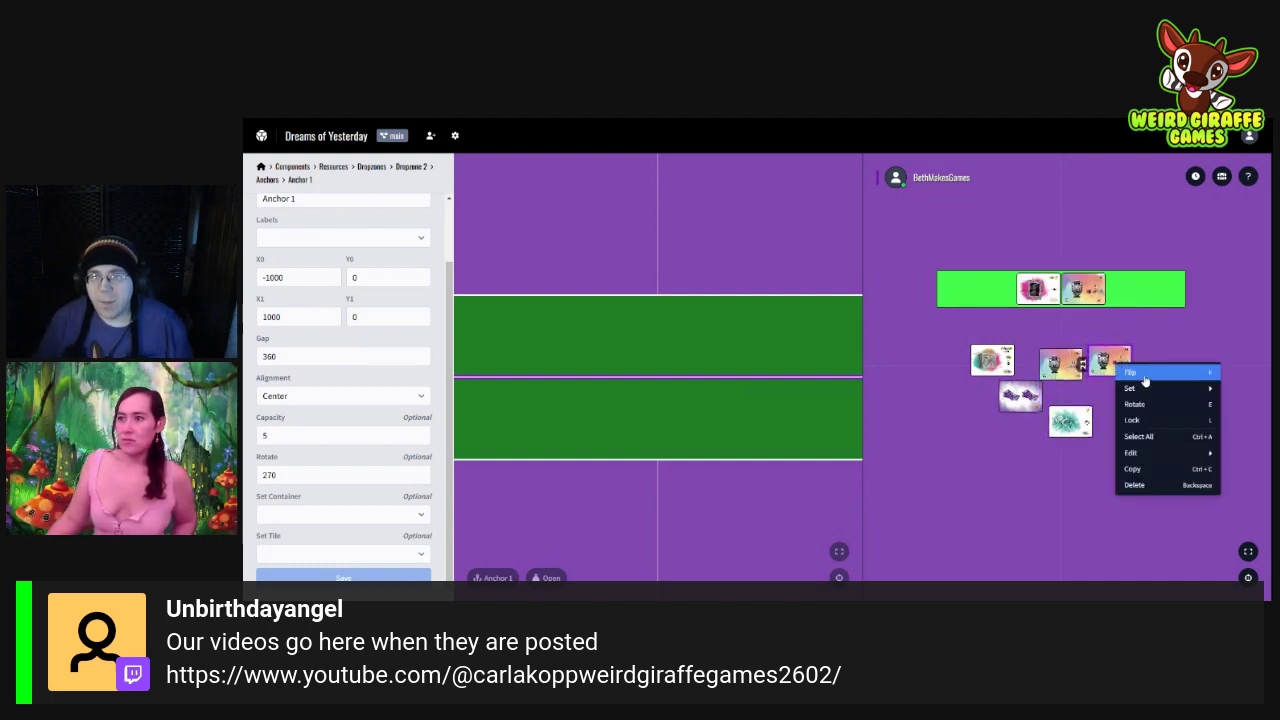
left_click(1146, 380)
right_click(1118, 368)
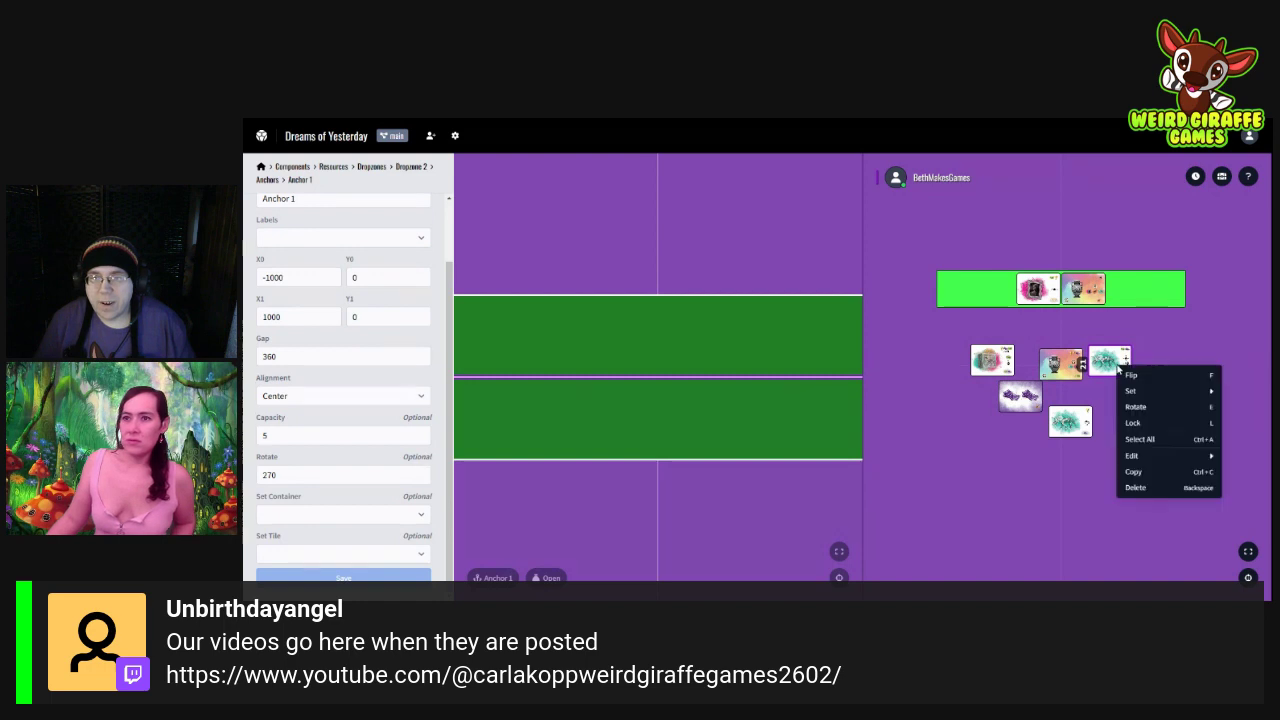
left_click(1132, 377)
right_click(1115, 364)
left_click(1132, 377)
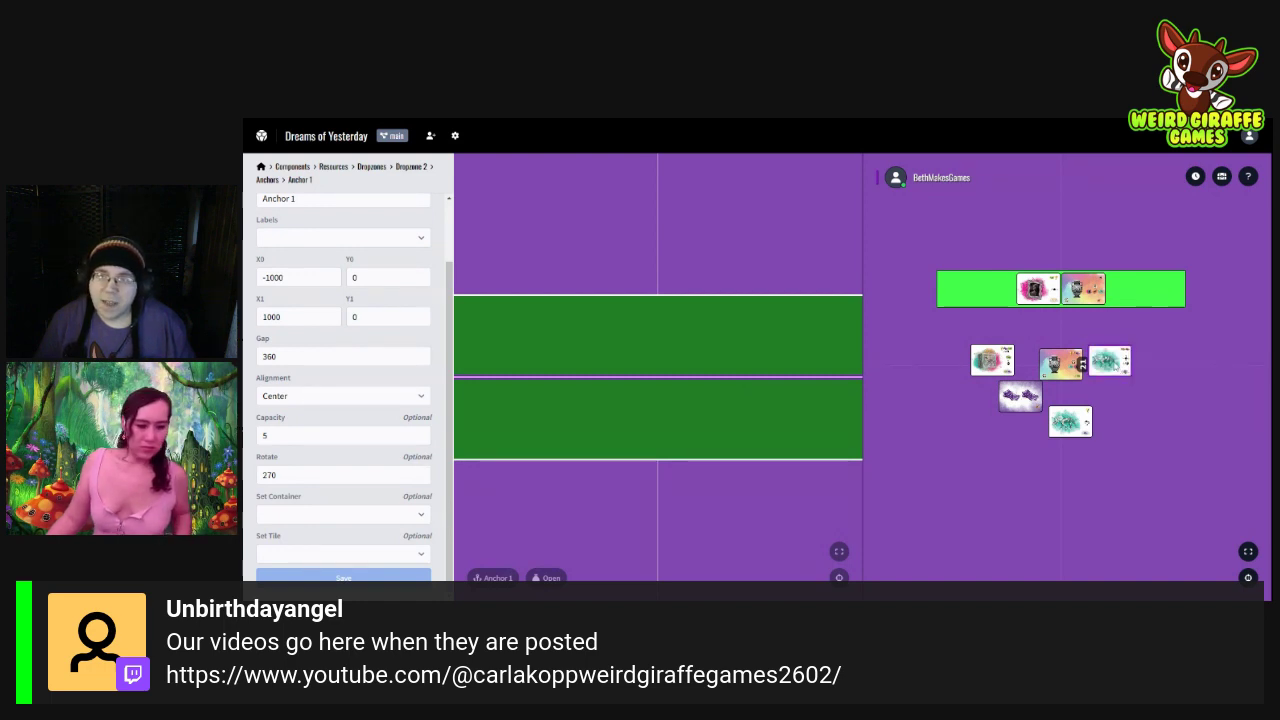
right_click(1113, 365)
left_click(1126, 374)
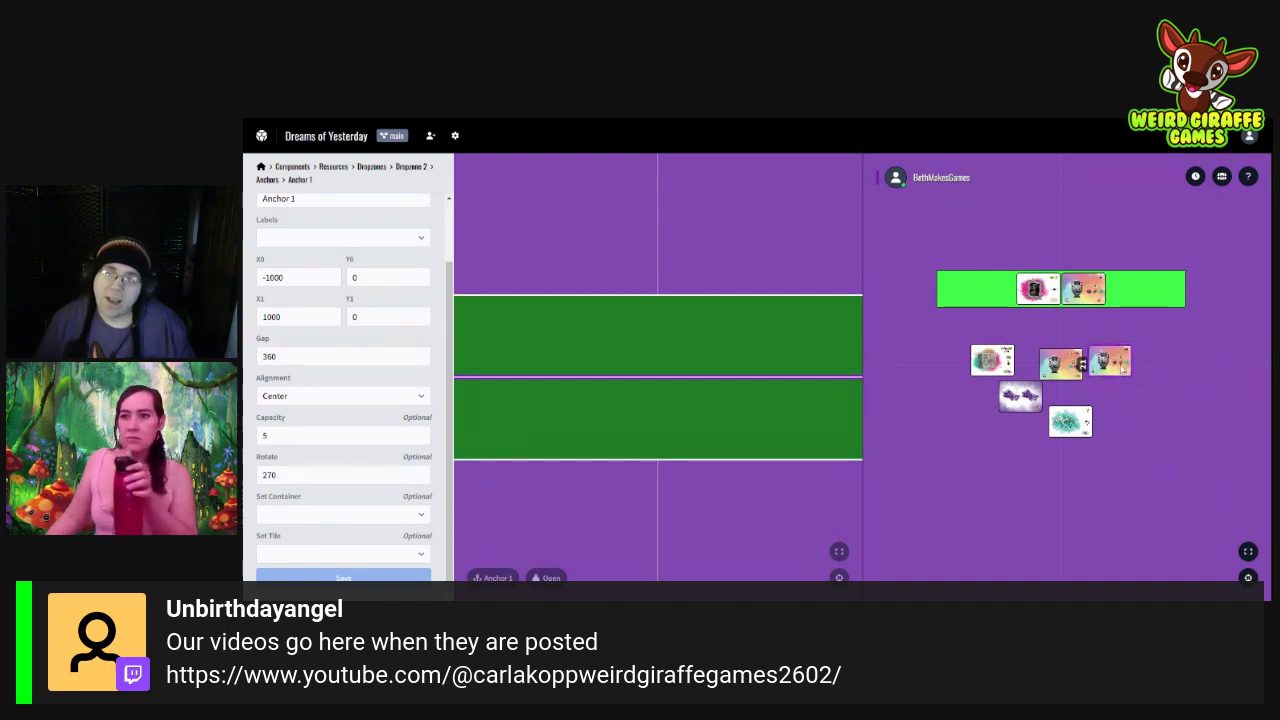
Step: Test the Resources container by placing the flipped card in it, flipping it over and taking it back out
left_click_drag(1118, 368, 1010, 295)
right_click(1015, 298)
left_click(1027, 303)
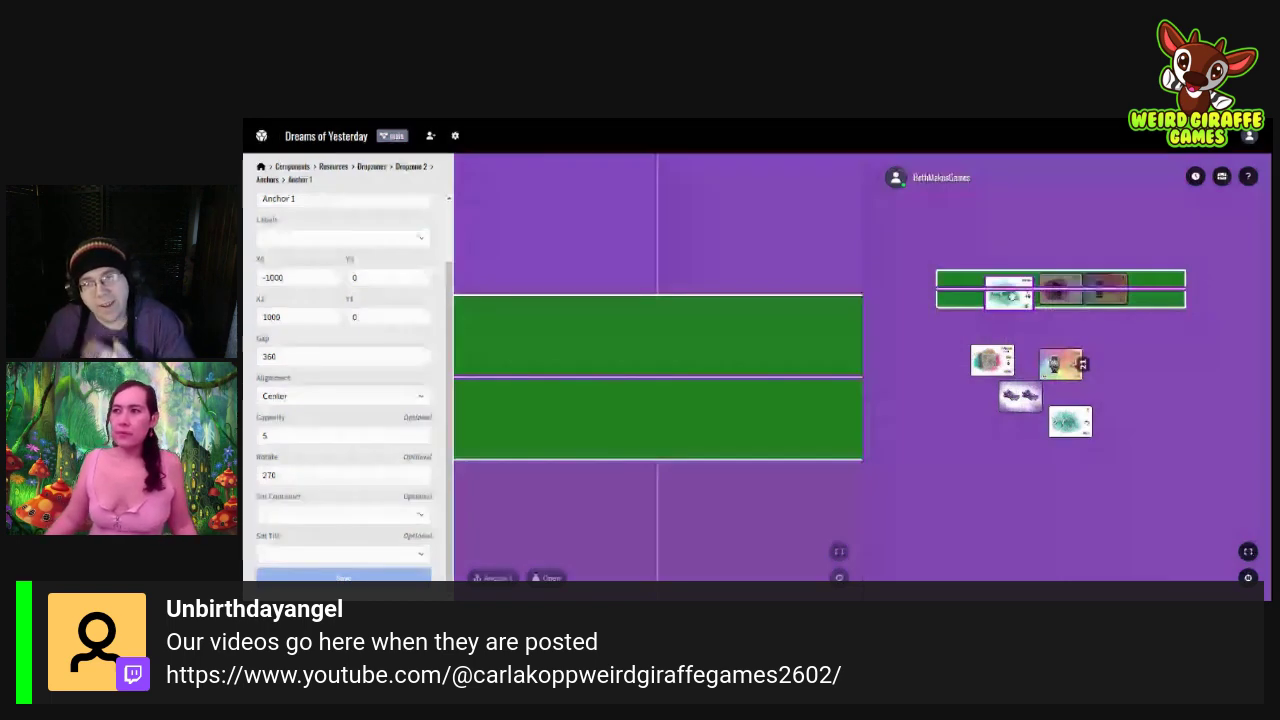
left_click_drag(1010, 295, 1055, 378)
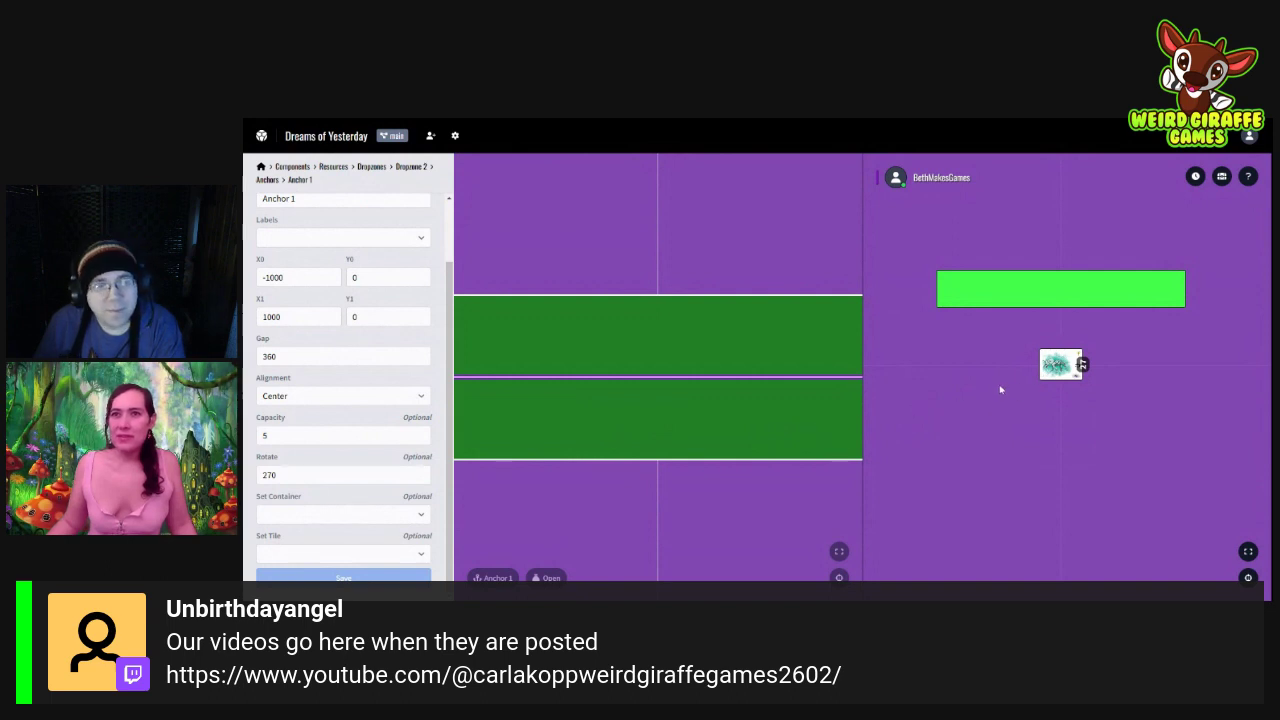
left_click_drag(1060, 364, 1078, 303)
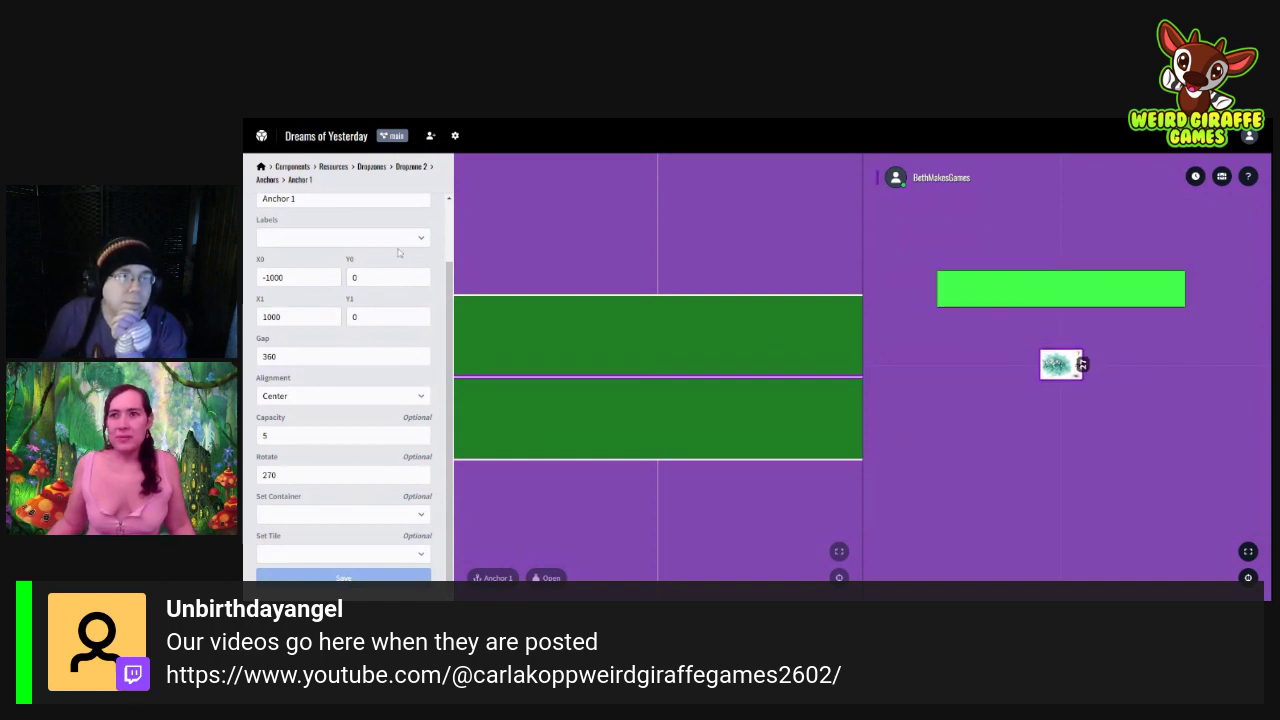
Step: Check the settings of both Resources dropzones and delete the square-grid one, Dropzone 1
left_click(371, 167)
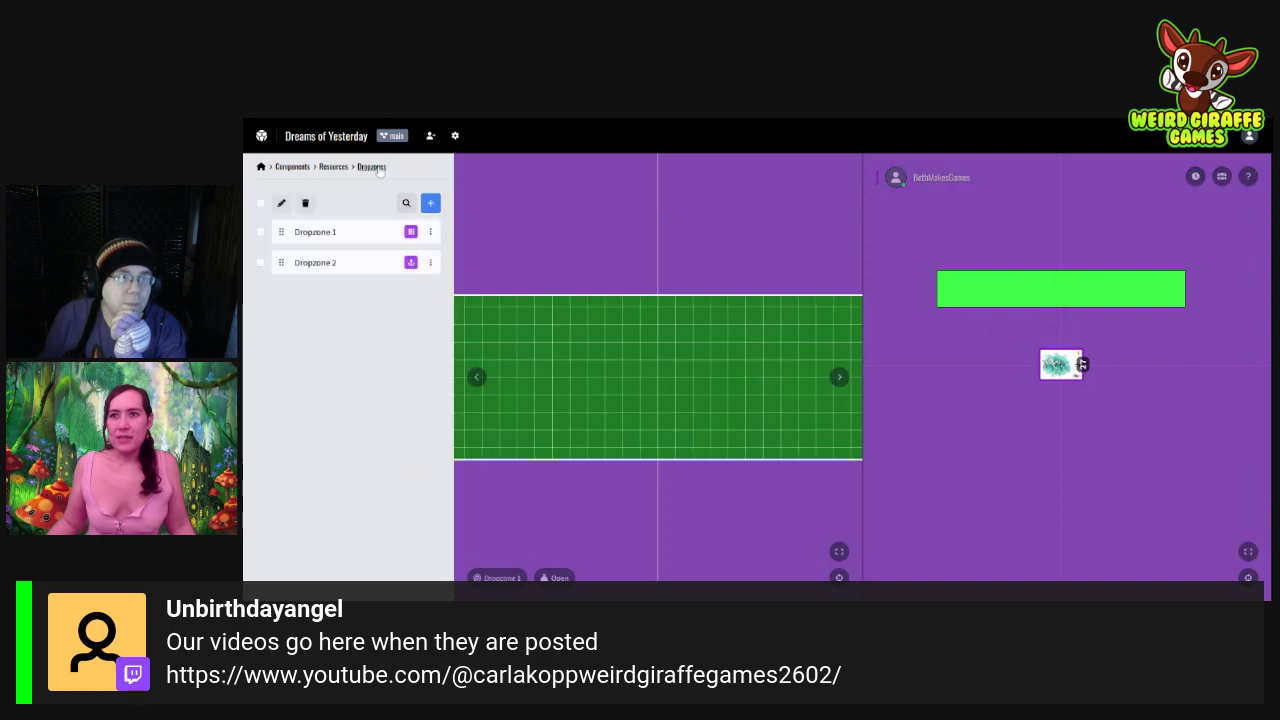
left_click(335, 262)
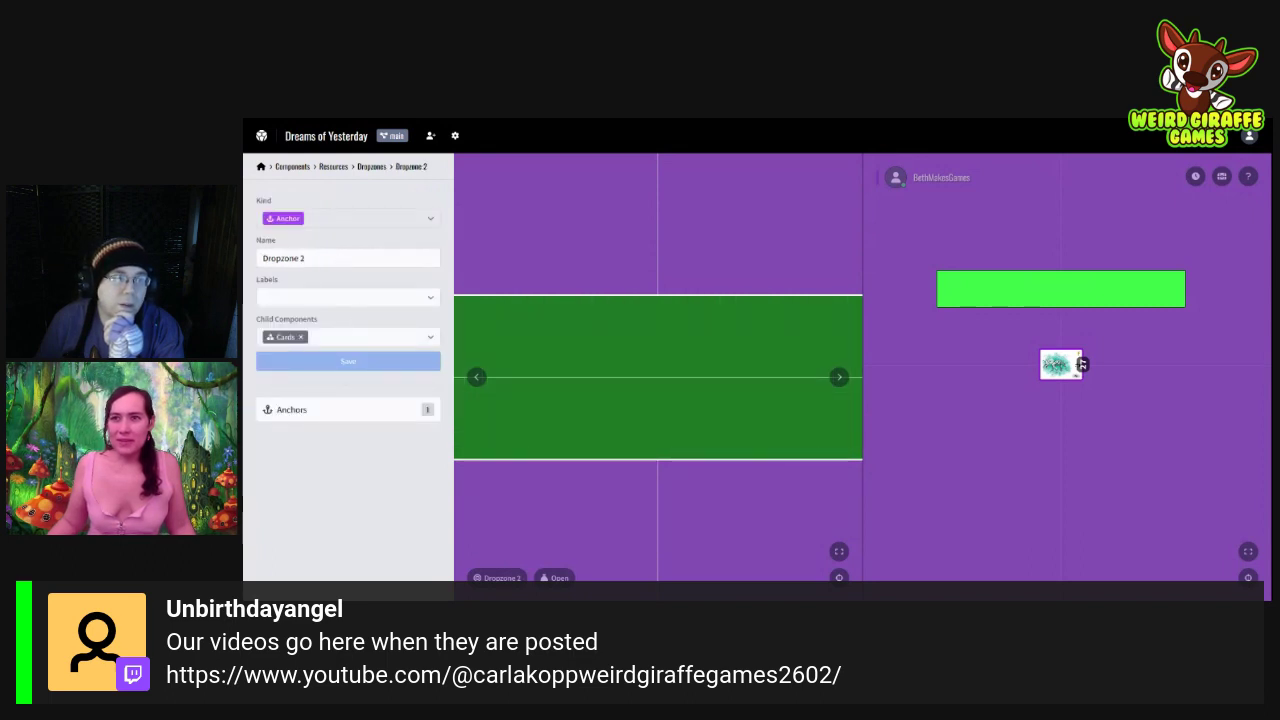
left_click(368, 167)
left_click(358, 242)
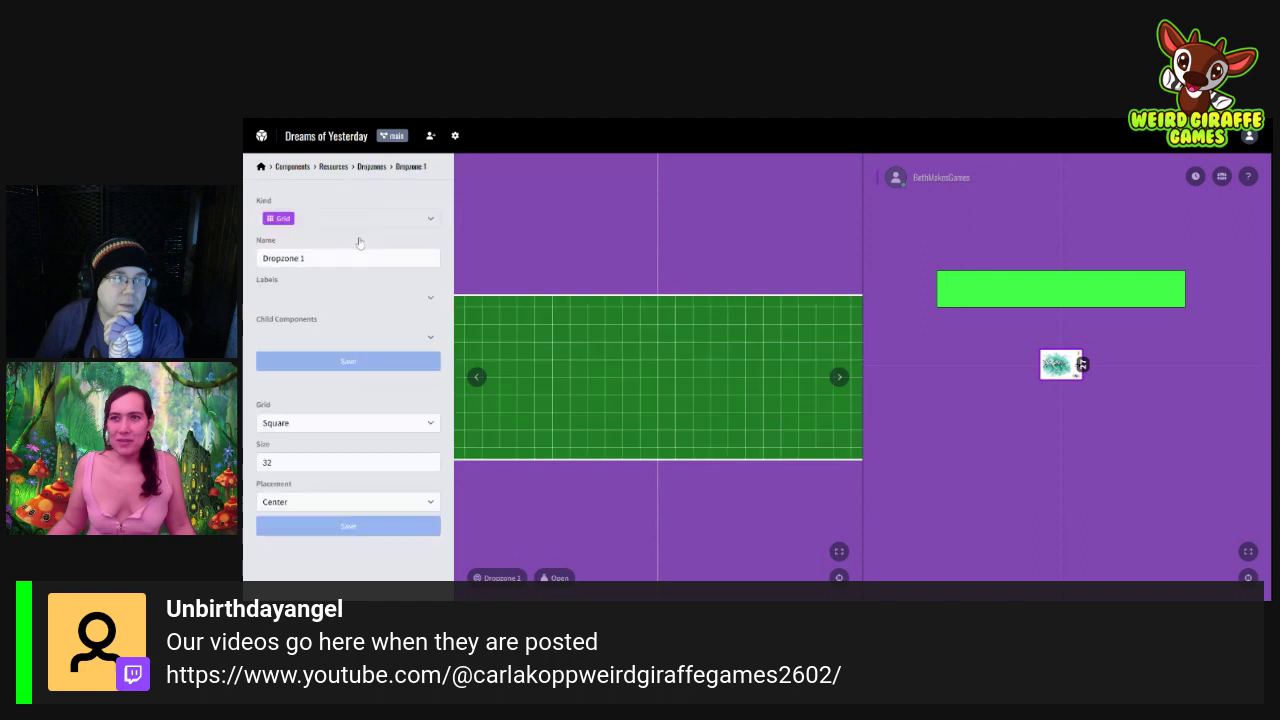
left_click(374, 166)
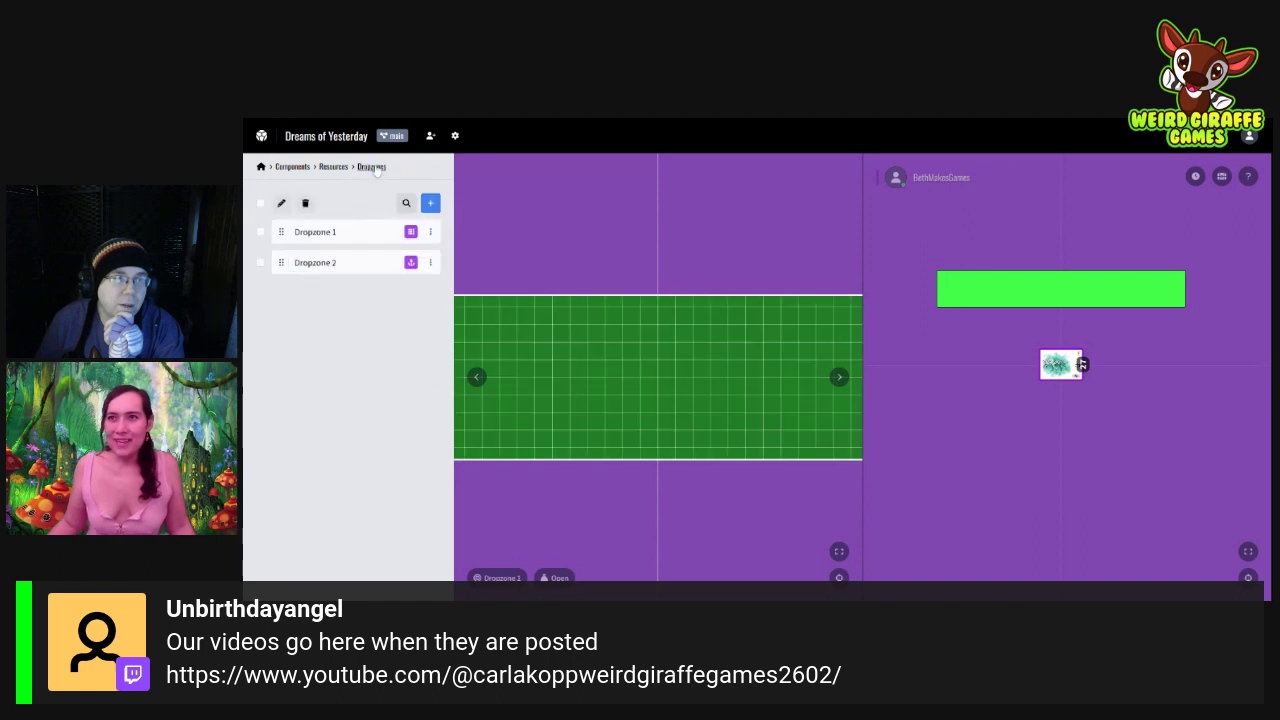
left_click(346, 236)
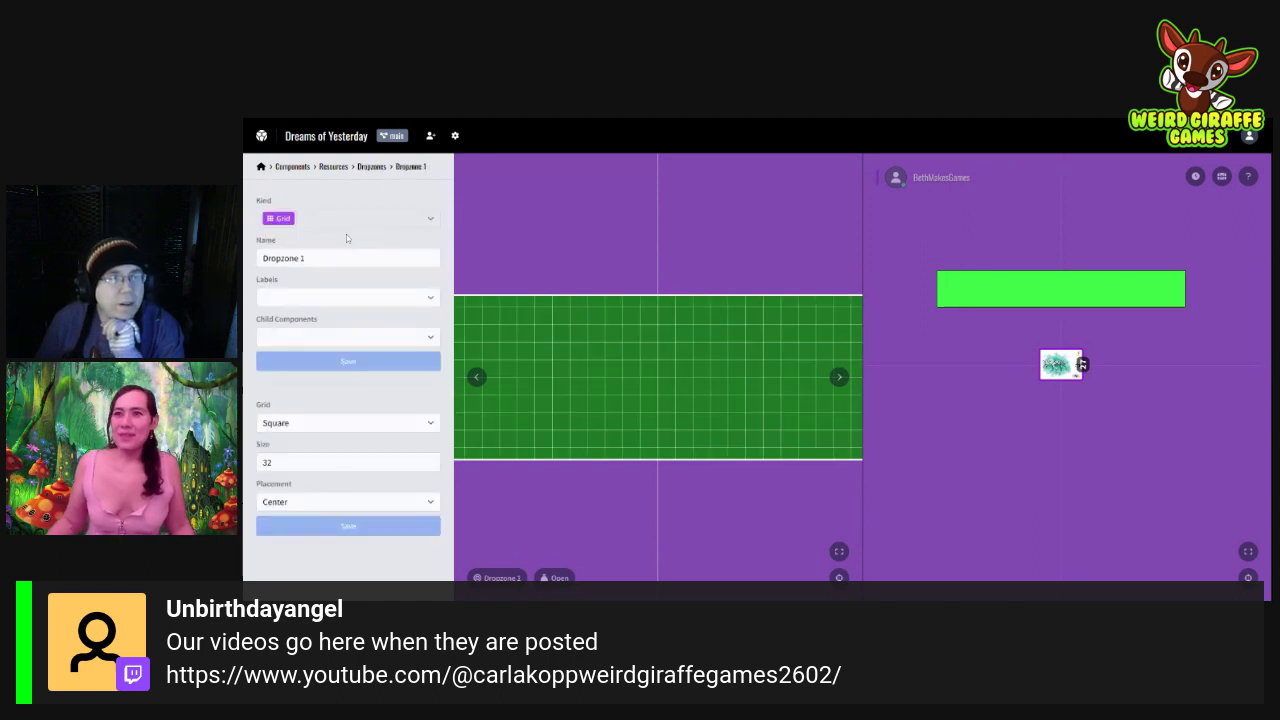
left_click(378, 168)
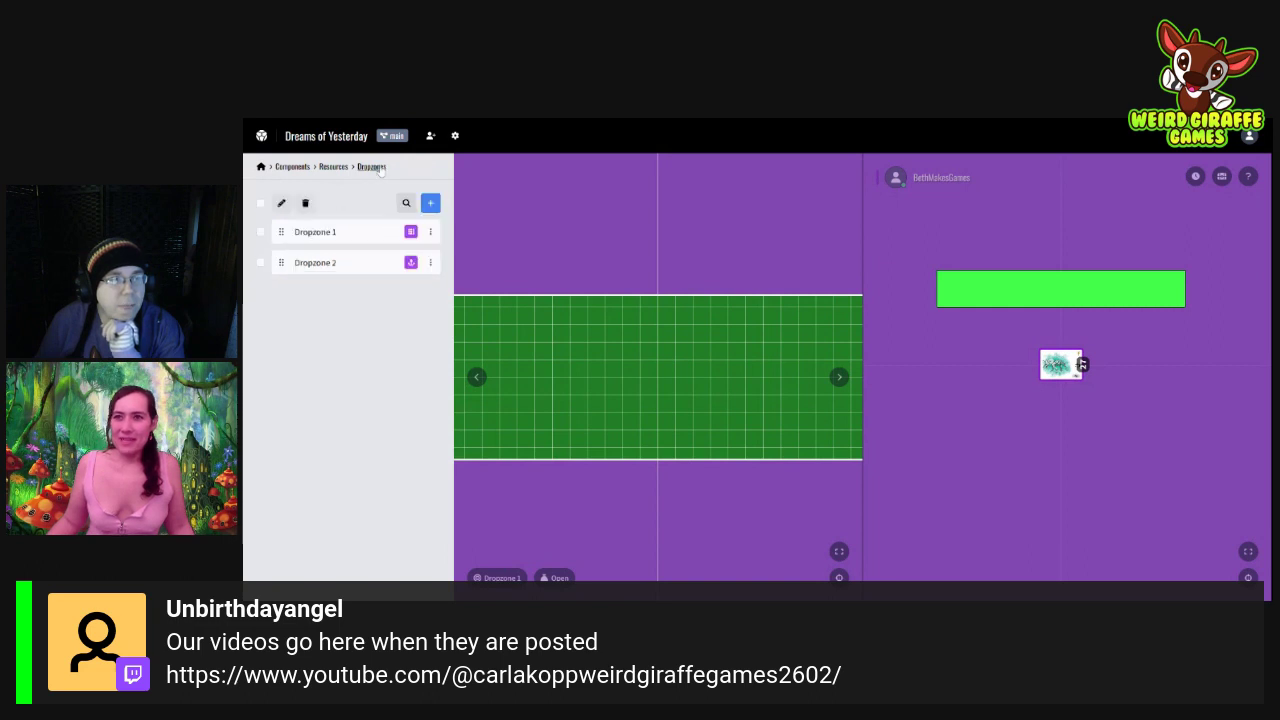
left_click(430, 231)
left_click(390, 277)
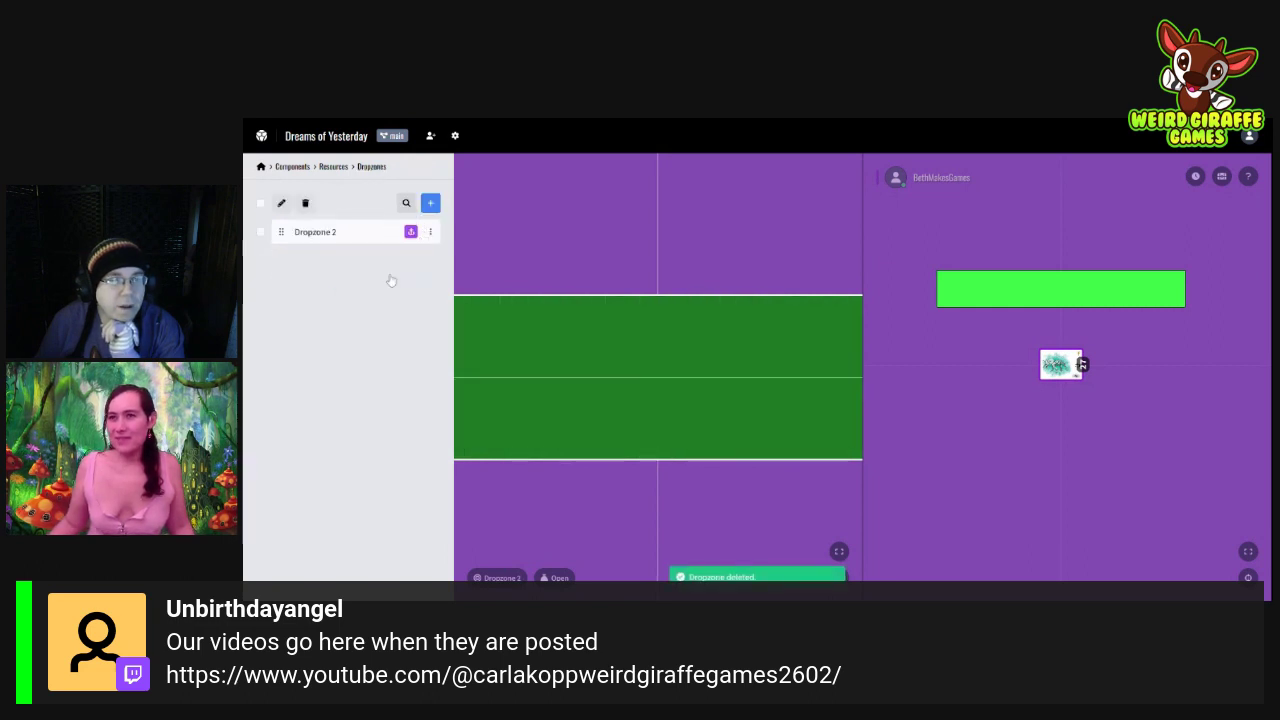
Step: Clear the capacity of Anchor 1 in Dropzone 2 and save the anchor
left_click(352, 230)
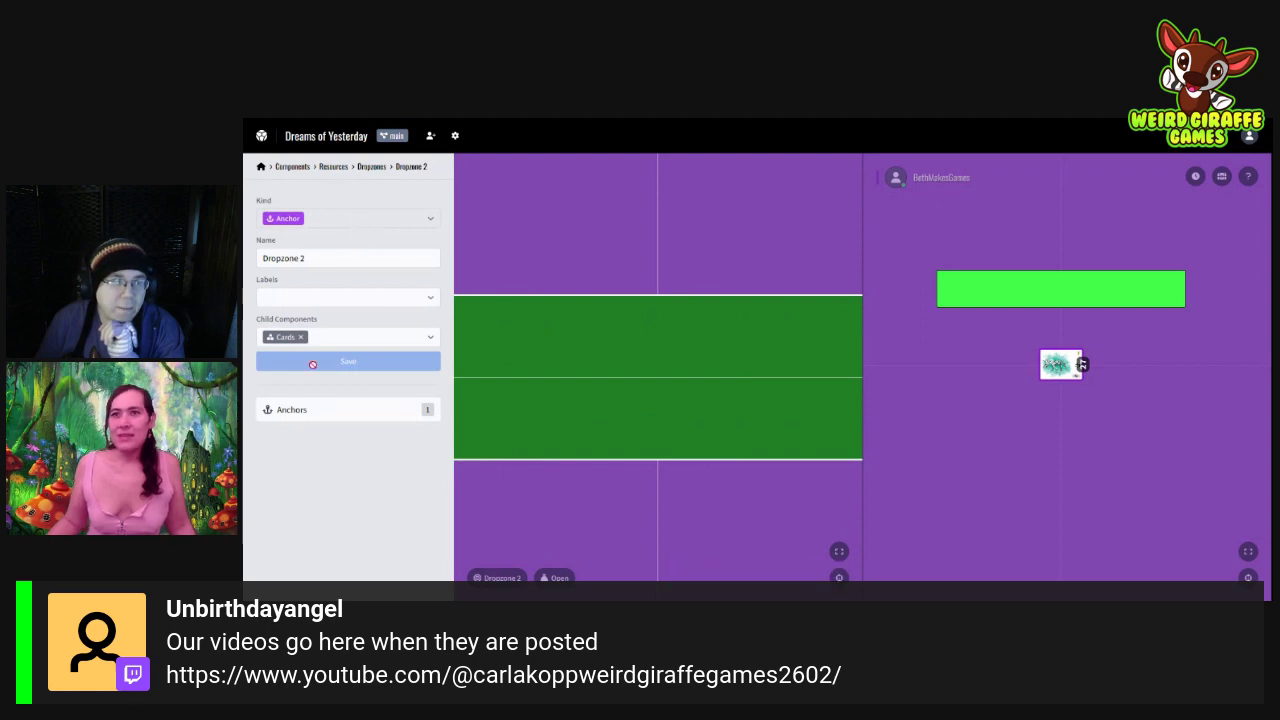
left_click(314, 412)
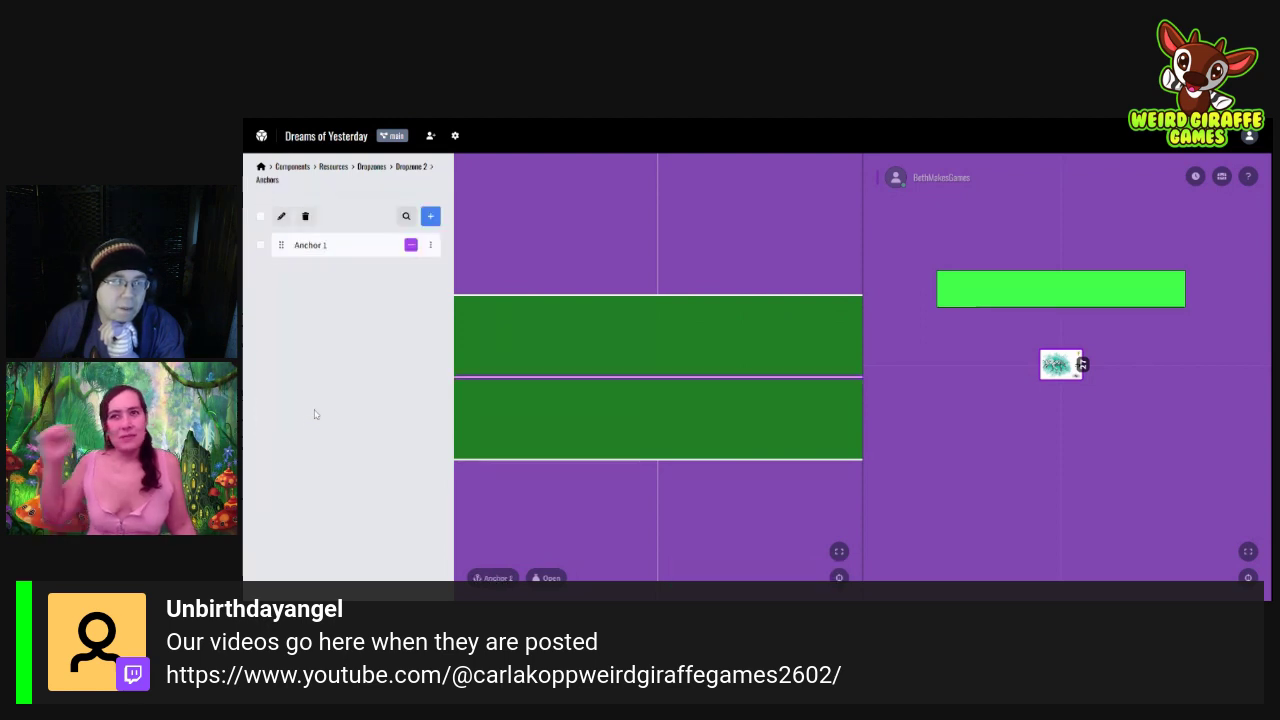
left_click(345, 253)
scroll(345, 373, "down", 1)
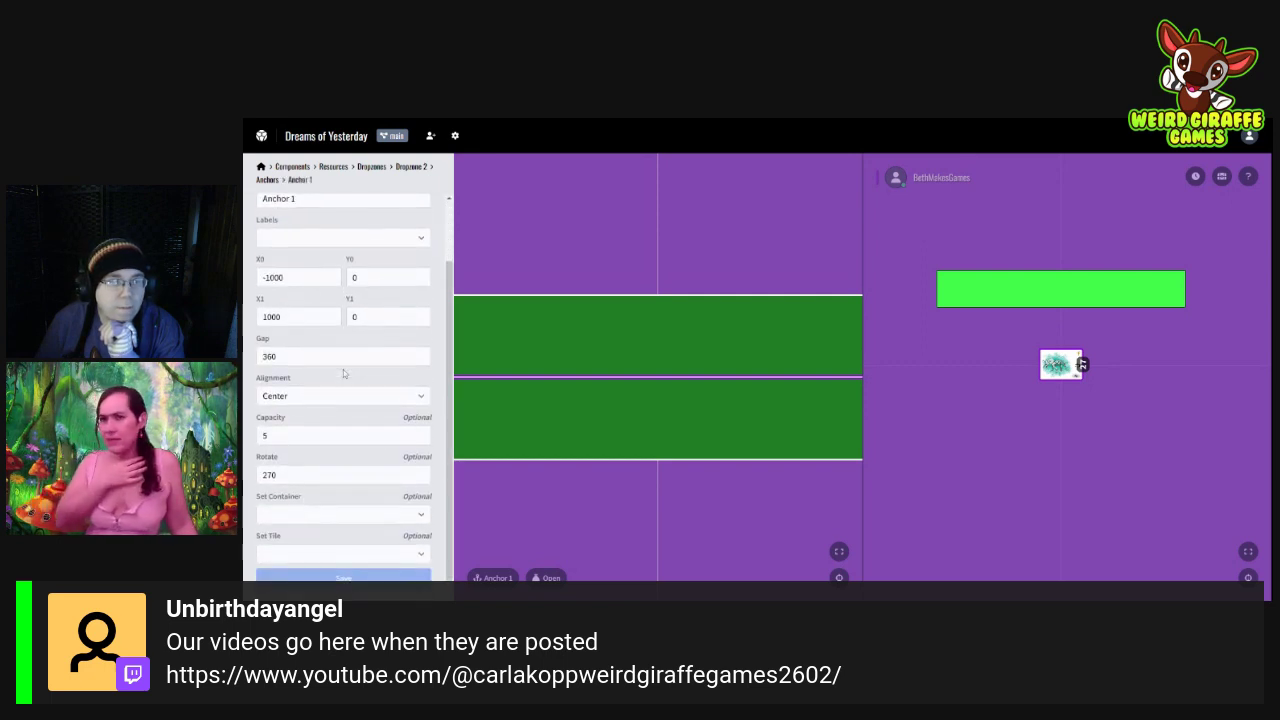
double_click(264, 435)
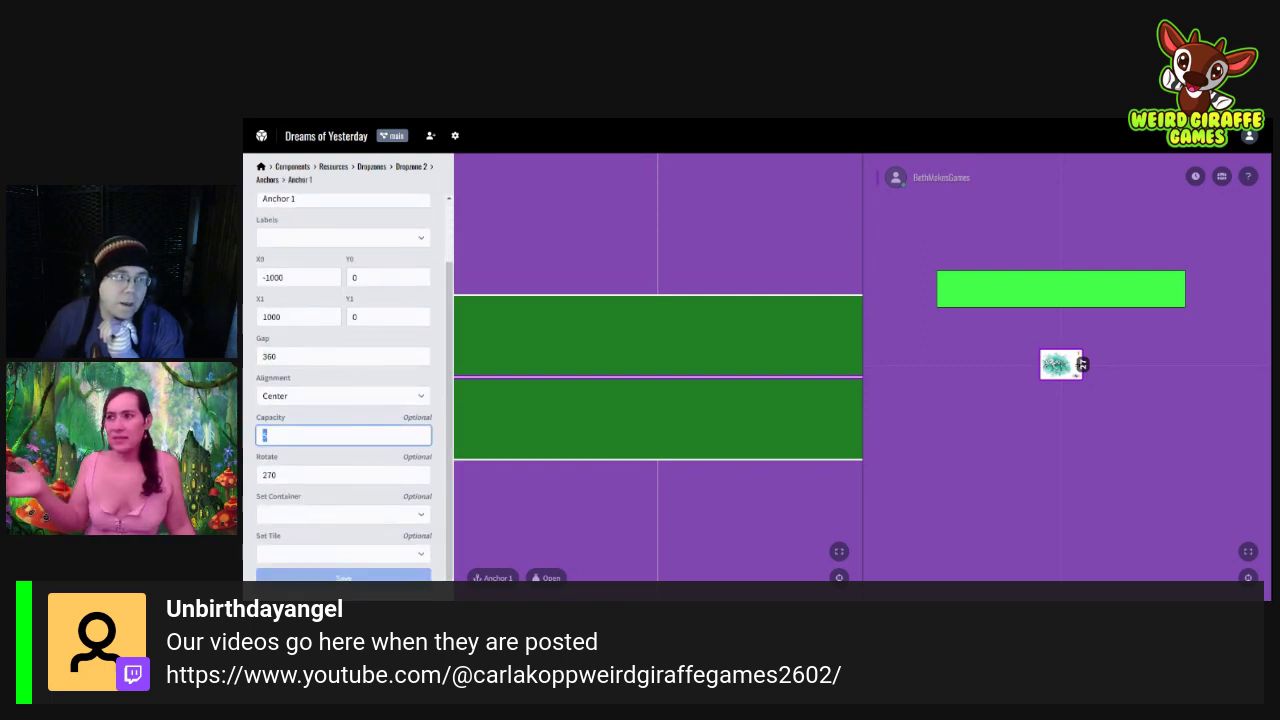
key("BackSpace")
key("Return")
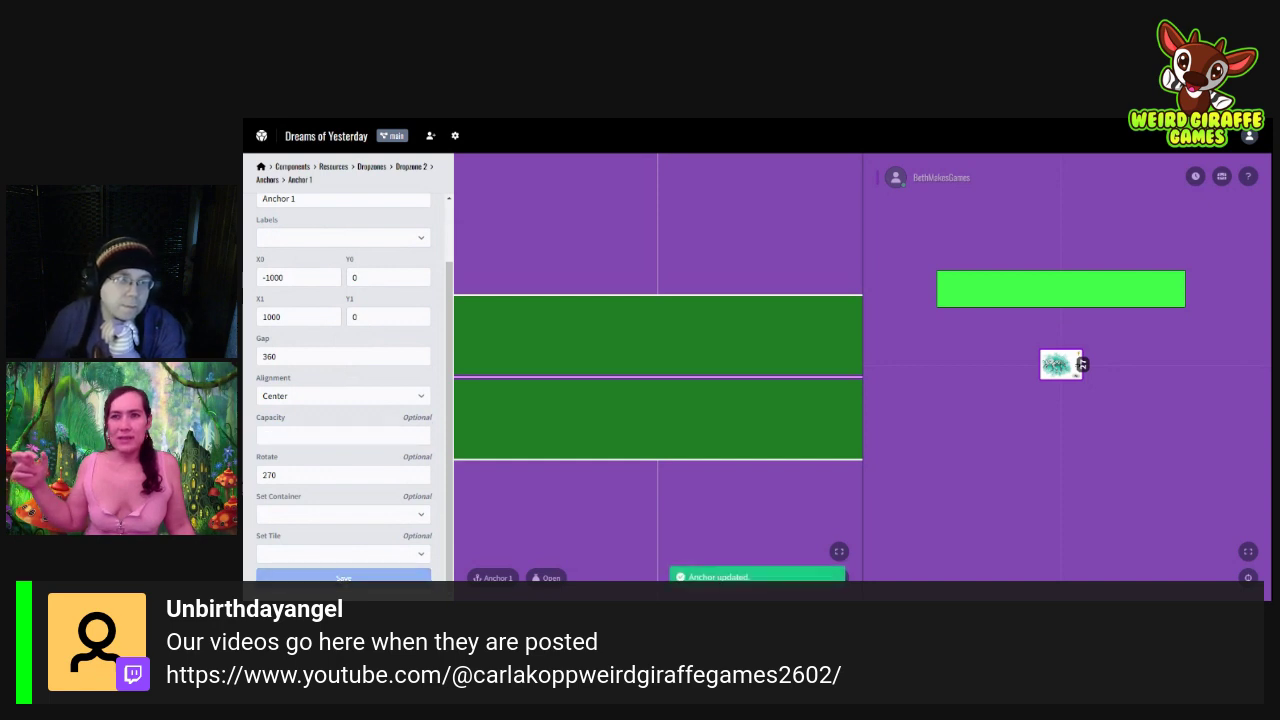
Step: Clone the Resources component with a count of 1
left_click(333, 167)
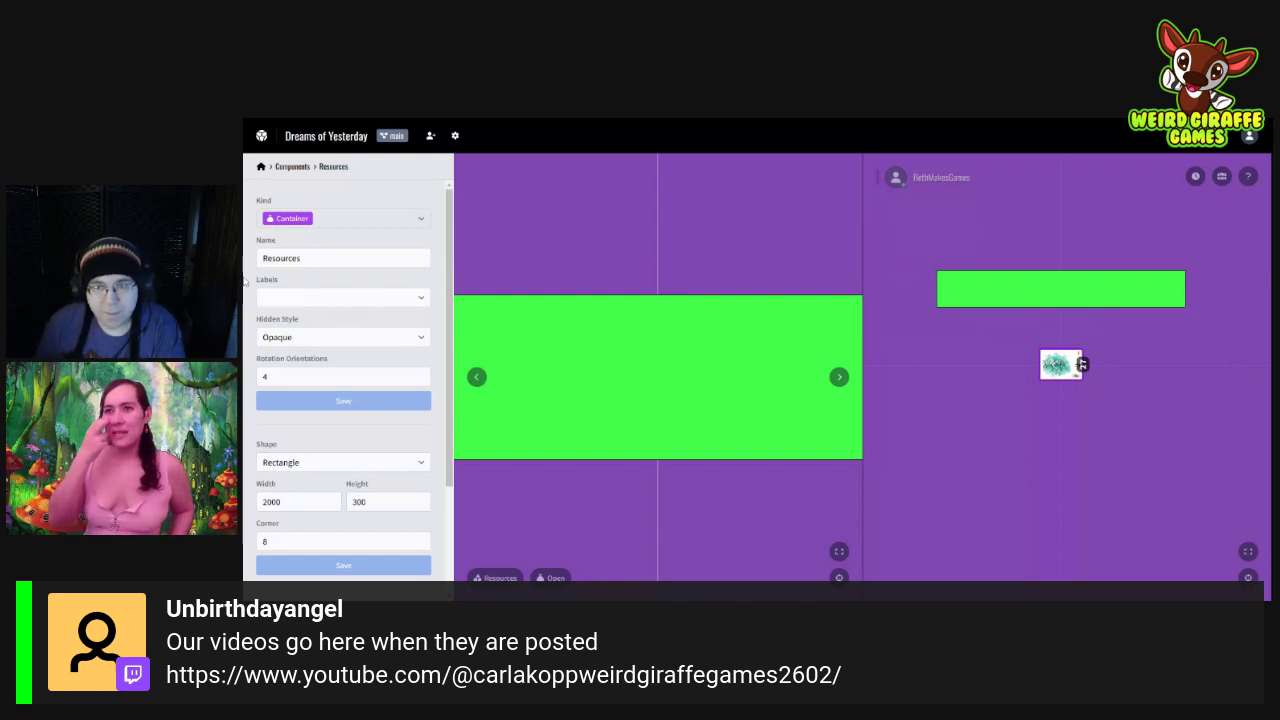
left_click(292, 167)
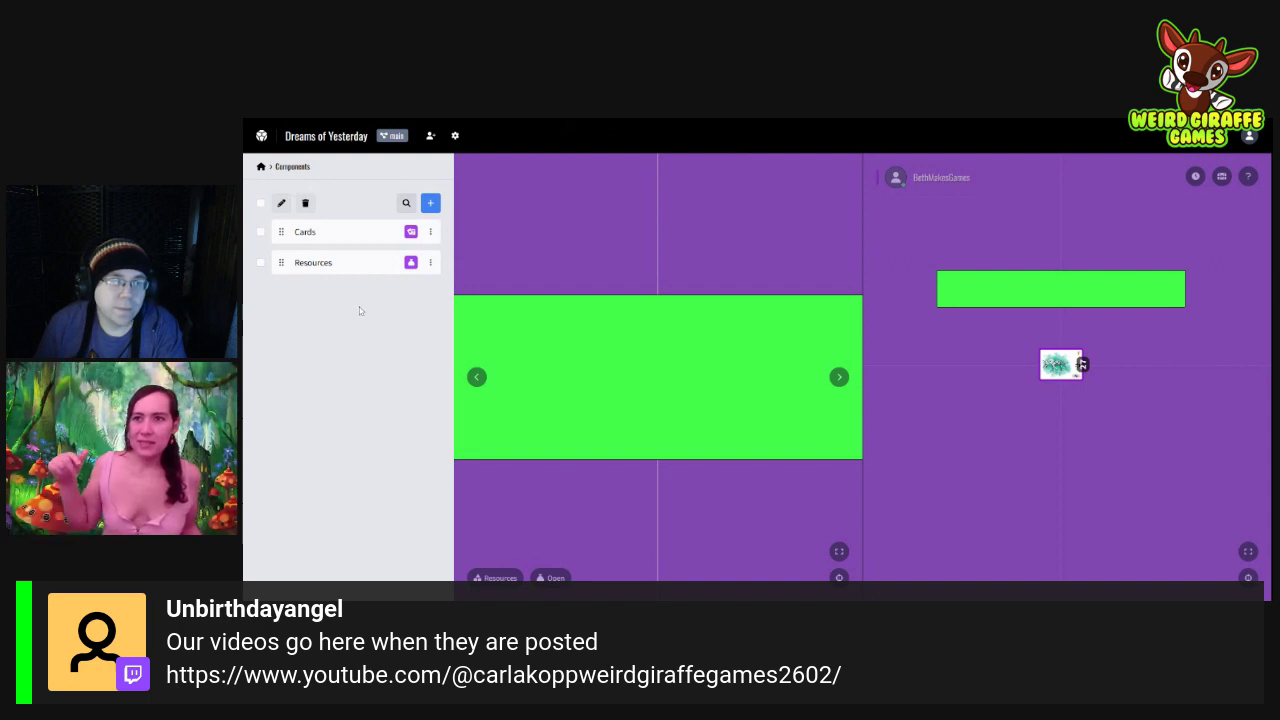
left_click(431, 263)
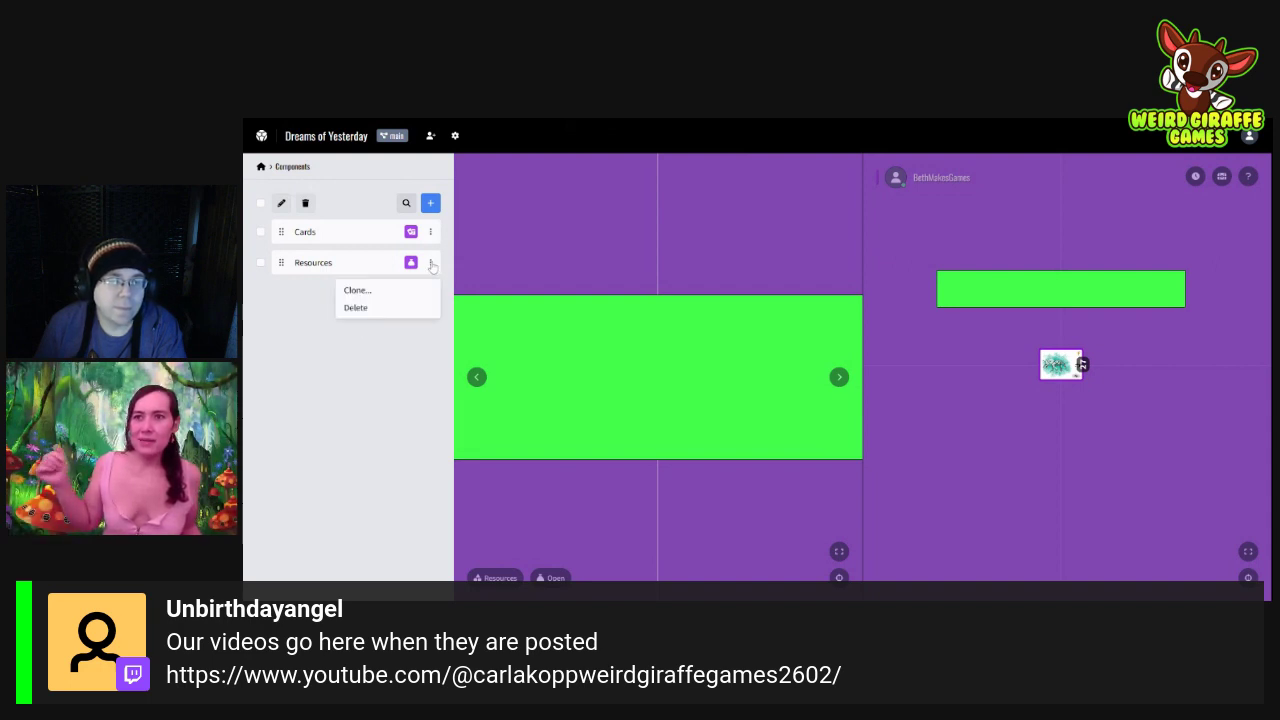
left_click(392, 291)
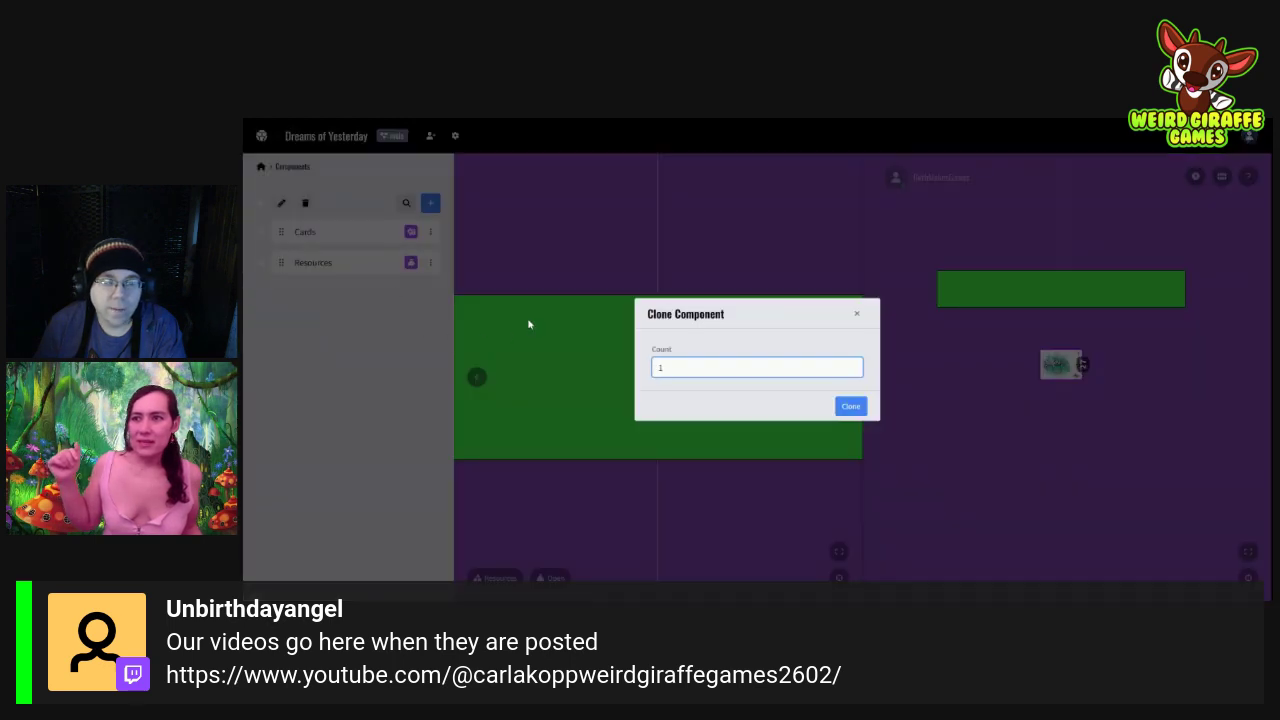
left_click(853, 410)
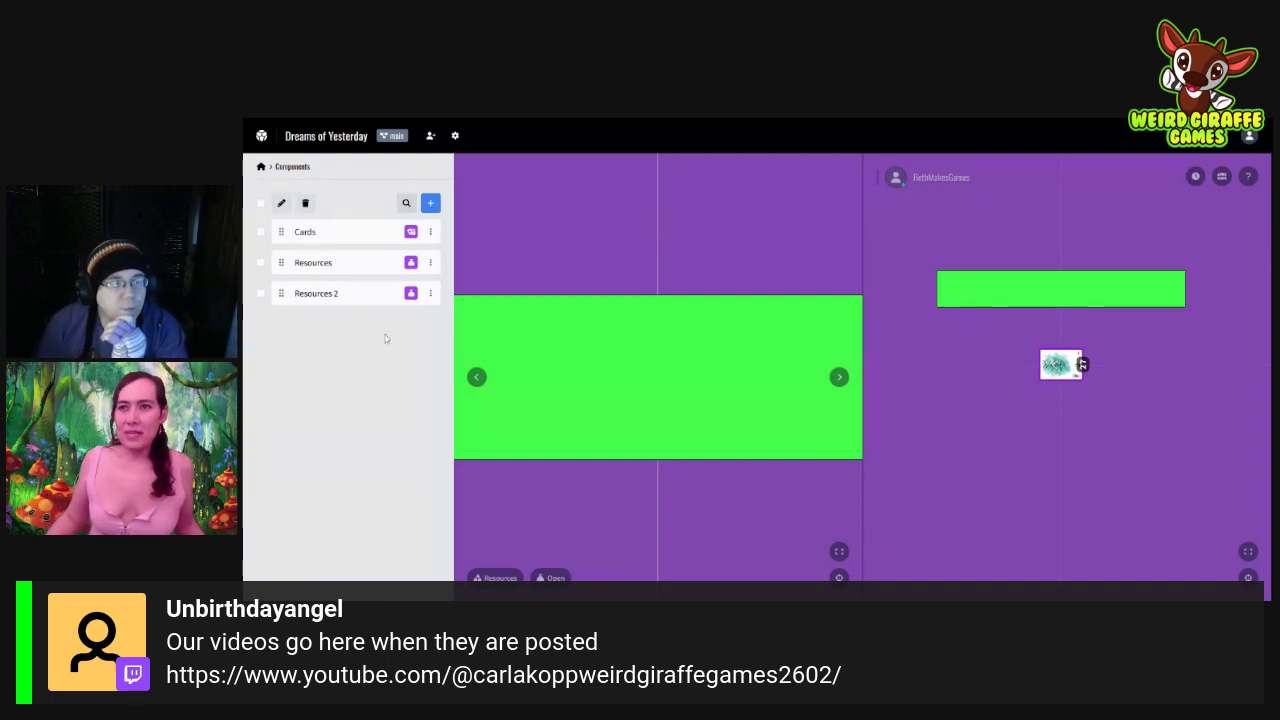
Step: Rename the cloned Resources 2 container as Exhibit and save it
left_click(329, 296)
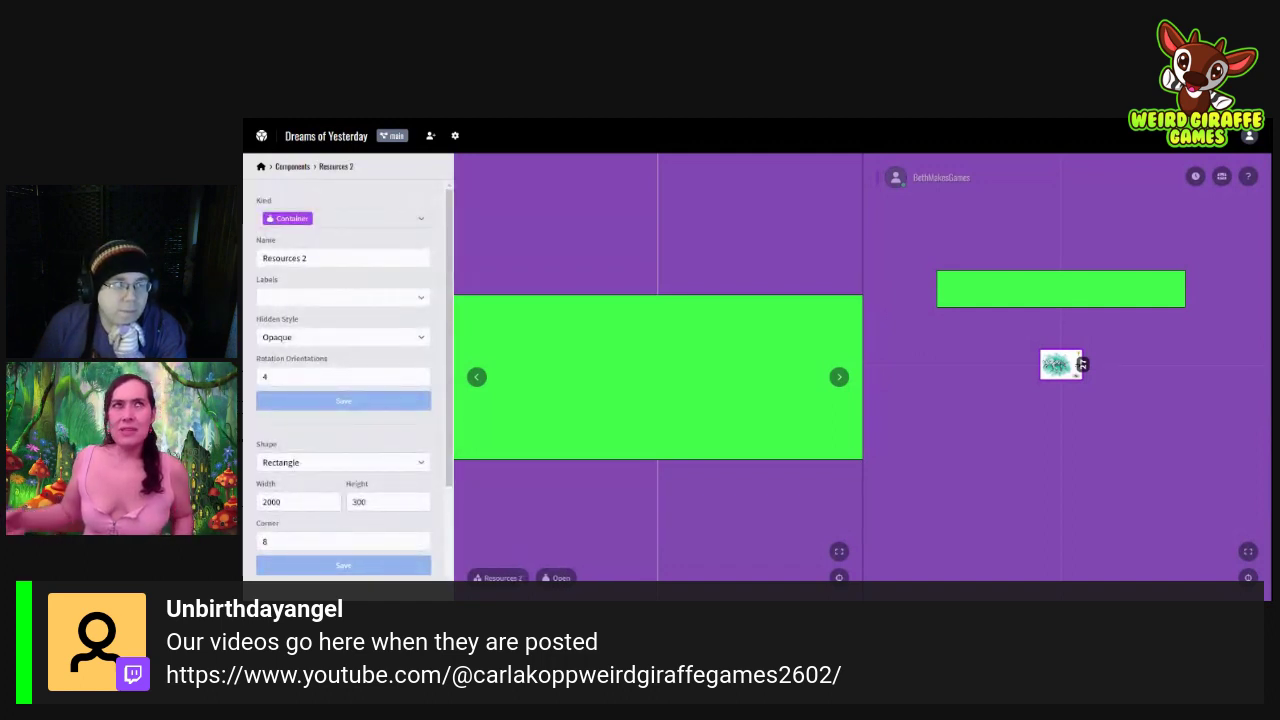
triple_click(350, 260)
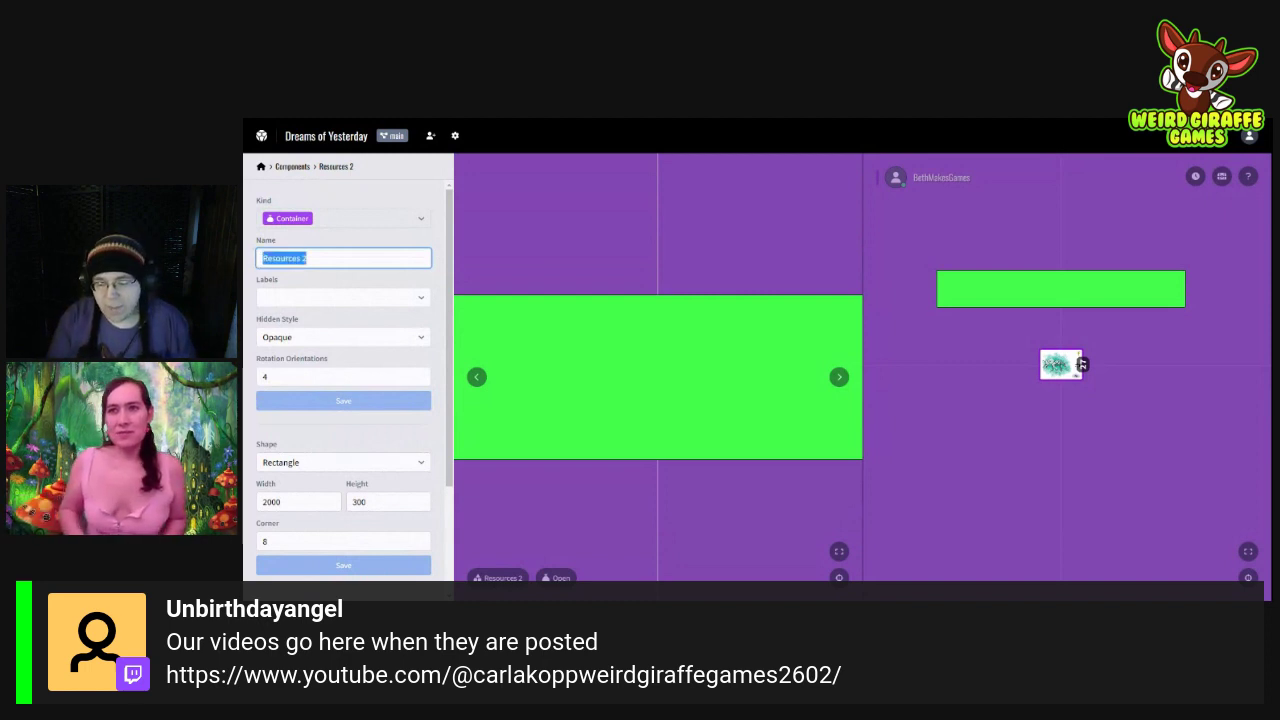
type("Exh")
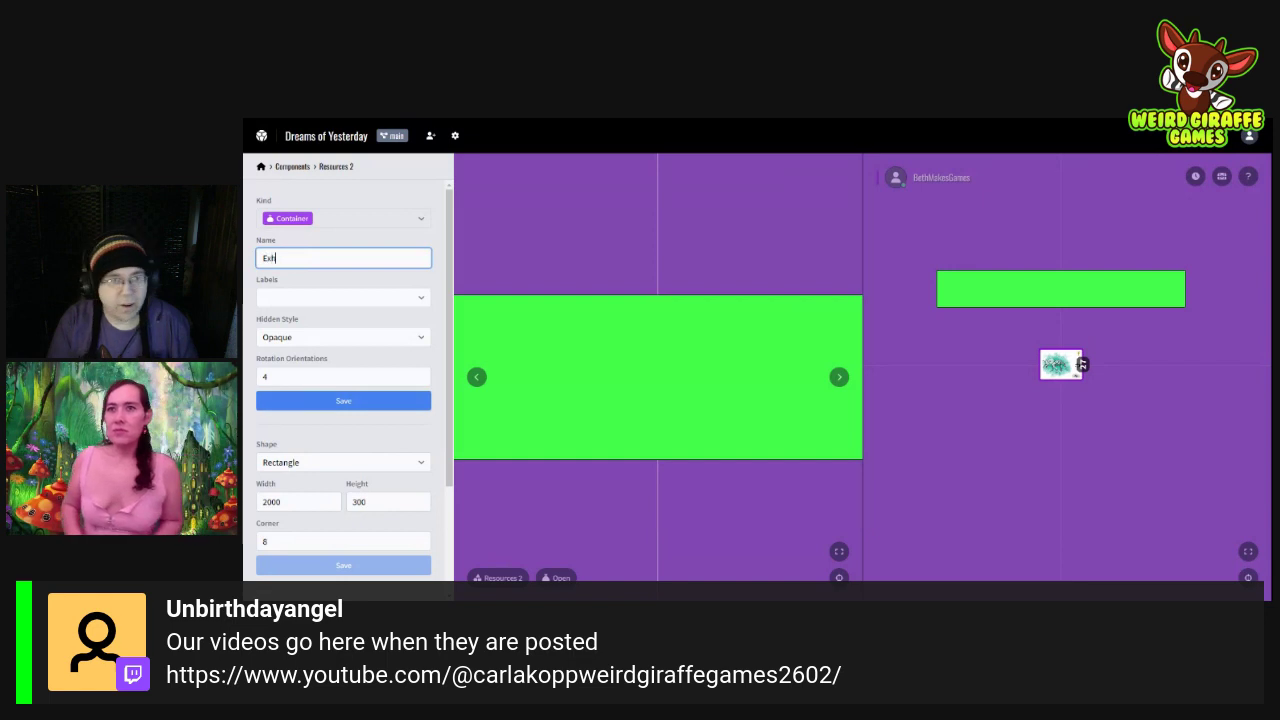
type("ibit")
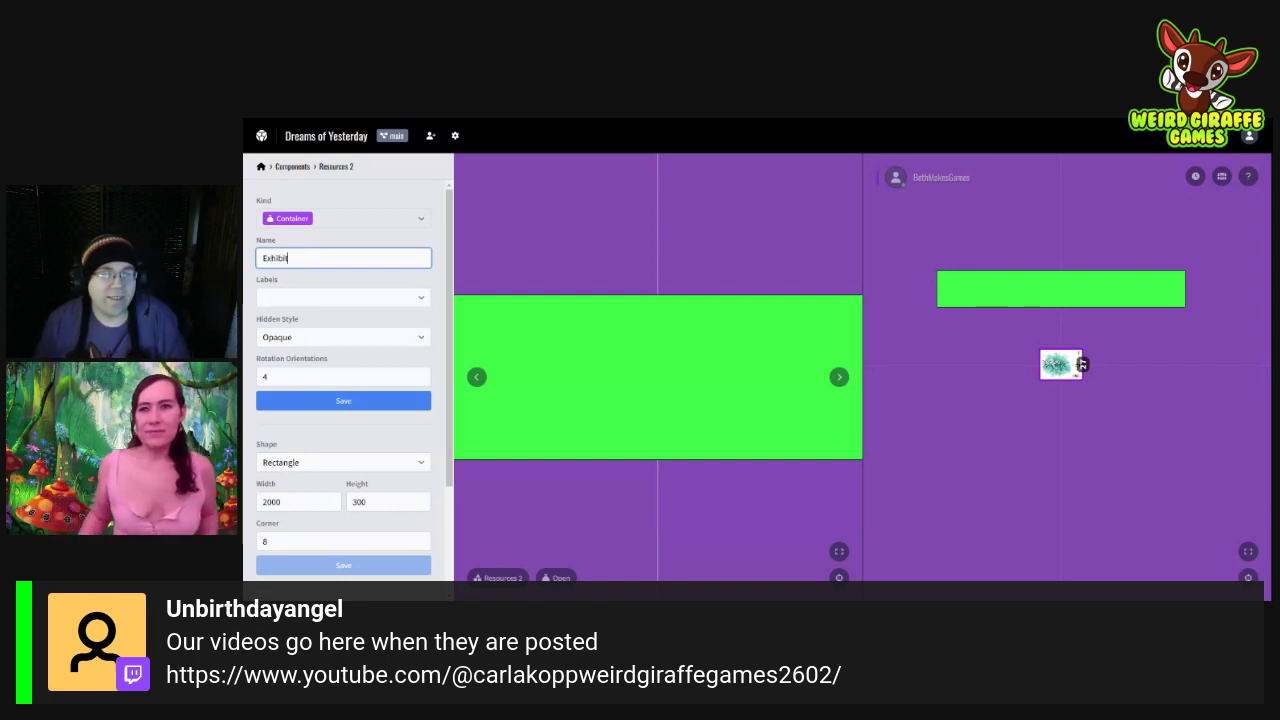
left_click(352, 278)
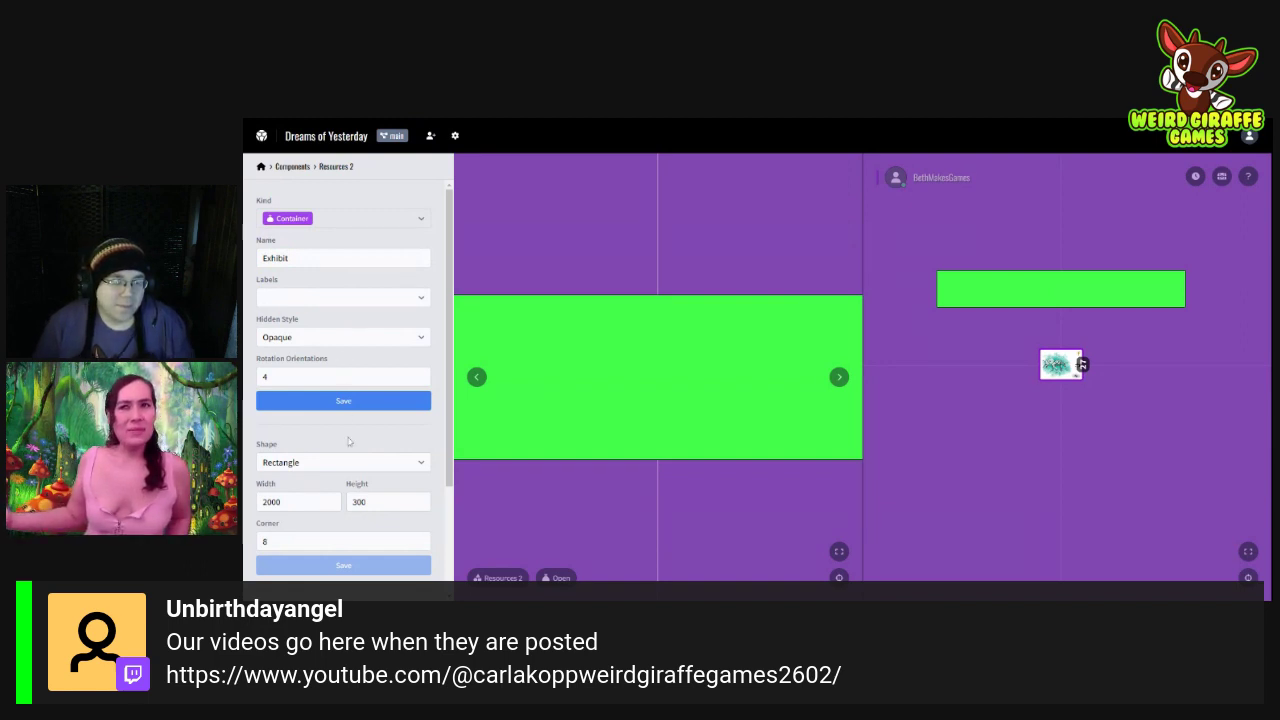
scroll(348, 441, "down", 3)
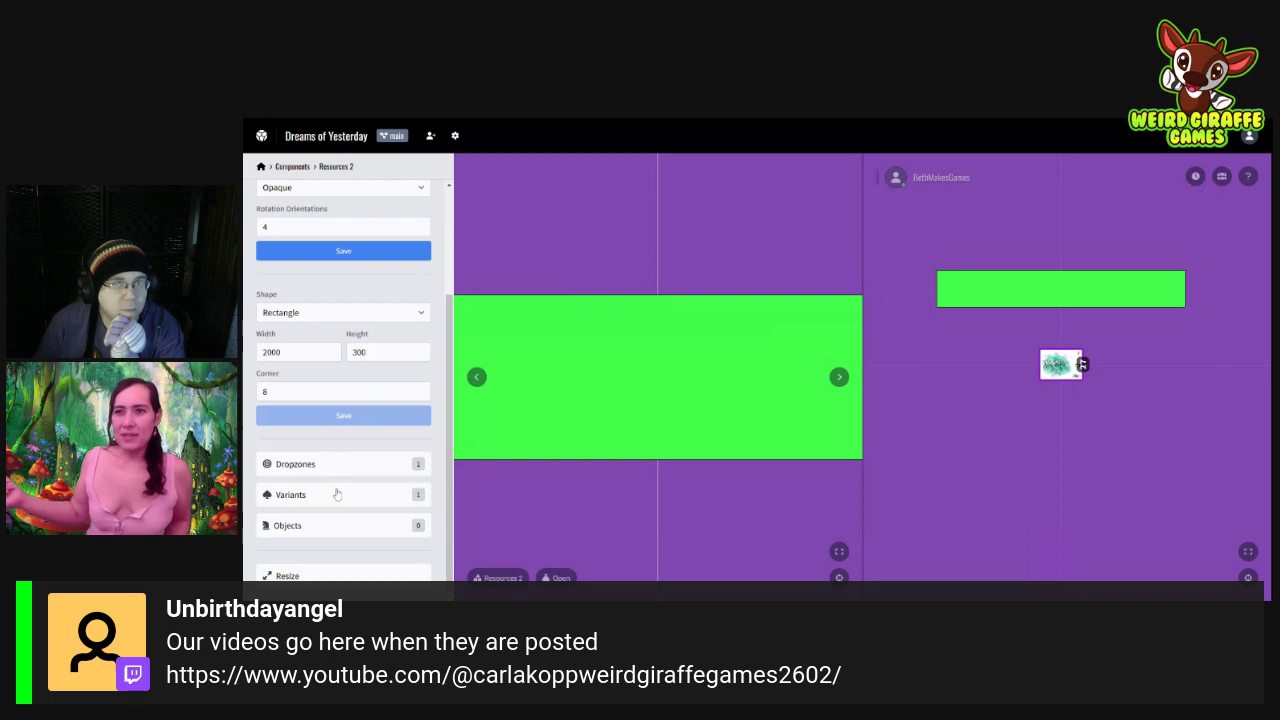
left_click(399, 250)
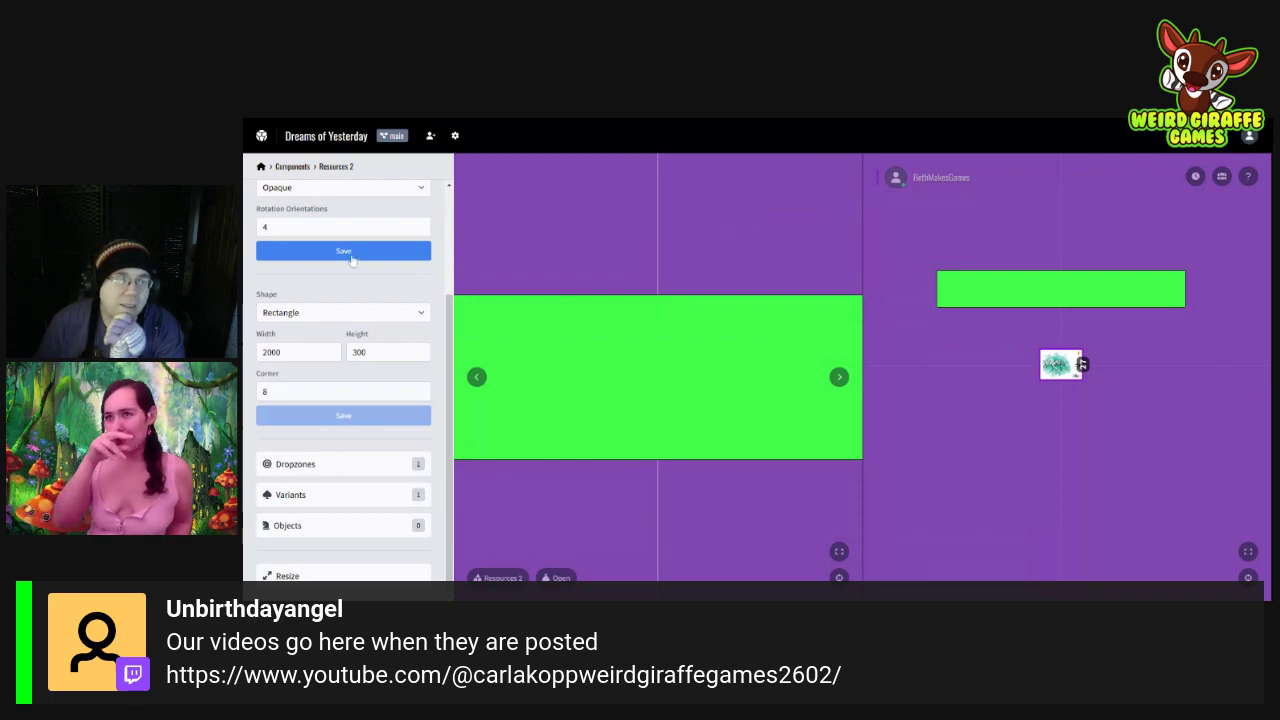
Step: Set the base fill color of the Exhibit container's Variant 1 to orange #e3a042 and save the variant
left_click(350, 496)
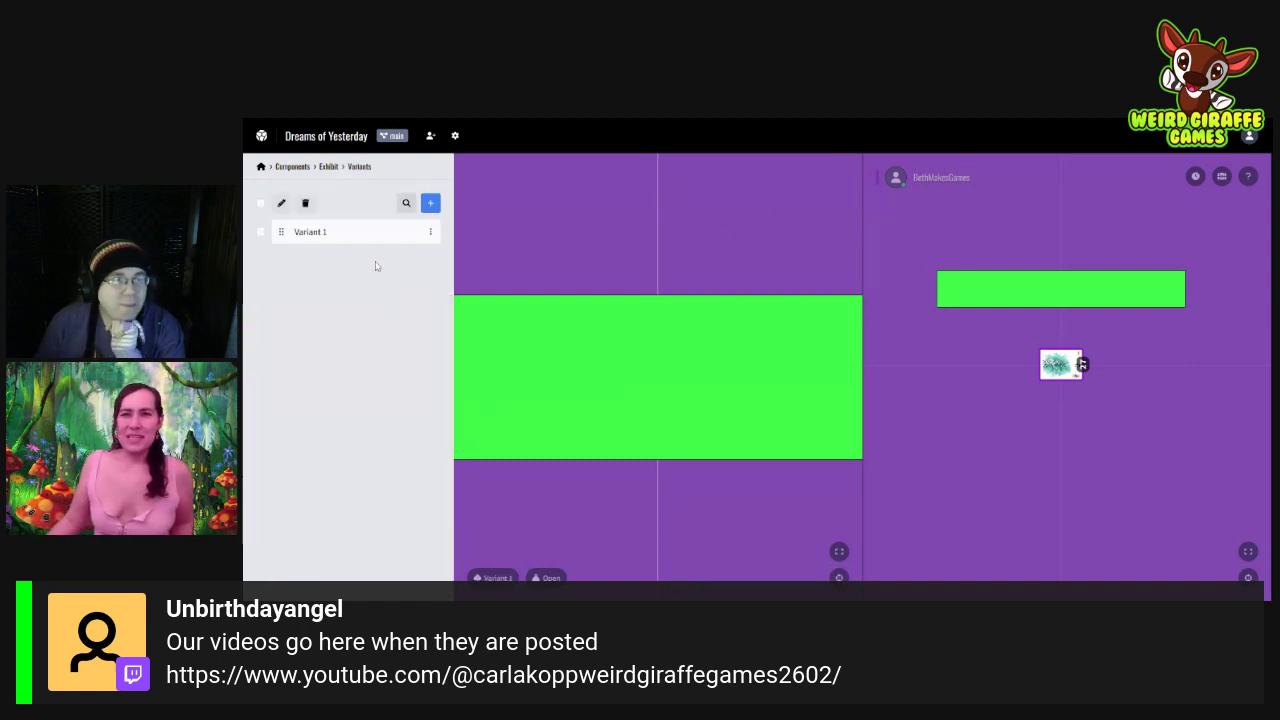
left_click(367, 232)
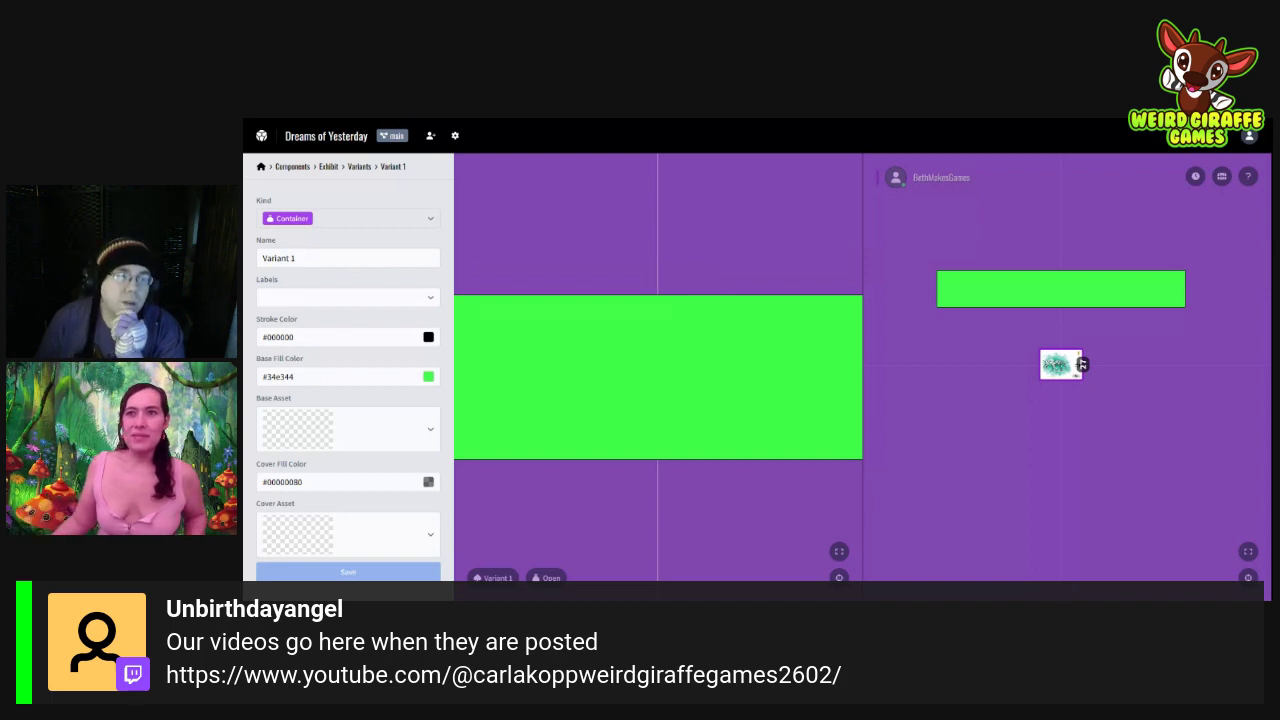
left_click(338, 377)
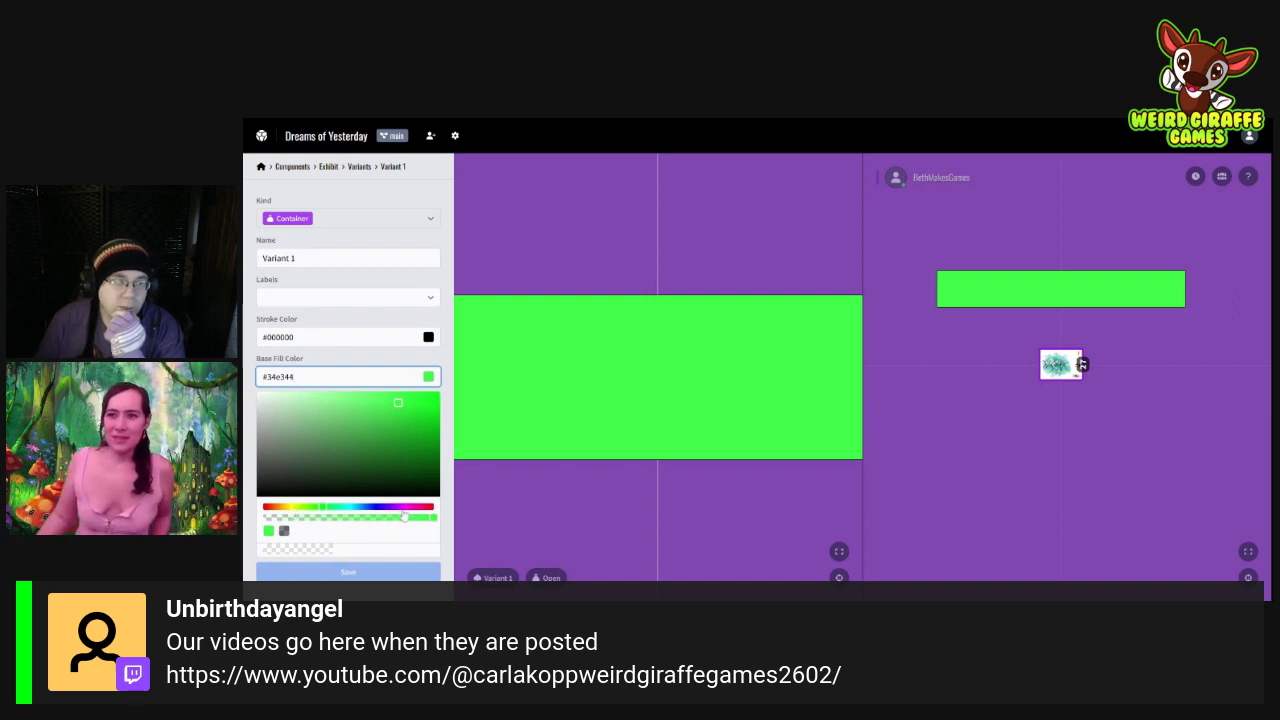
left_click(404, 509)
left_click_drag(409, 417, 406, 411)
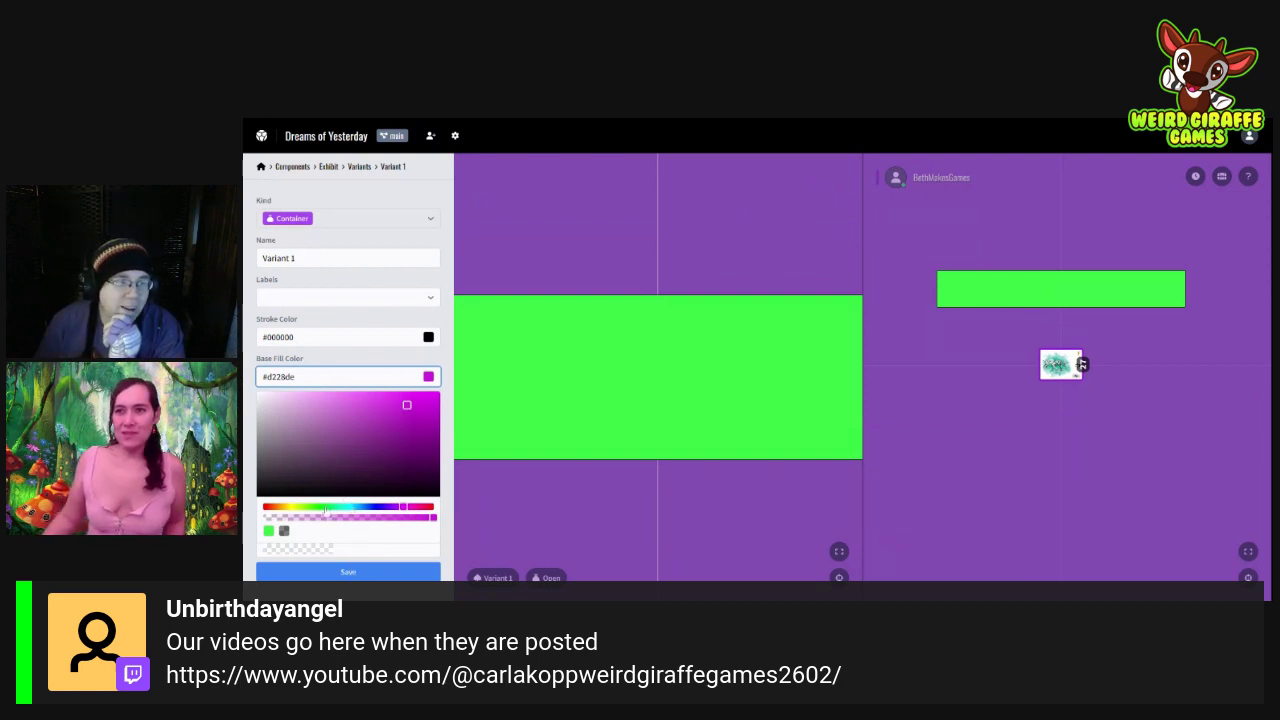
left_click(281, 508)
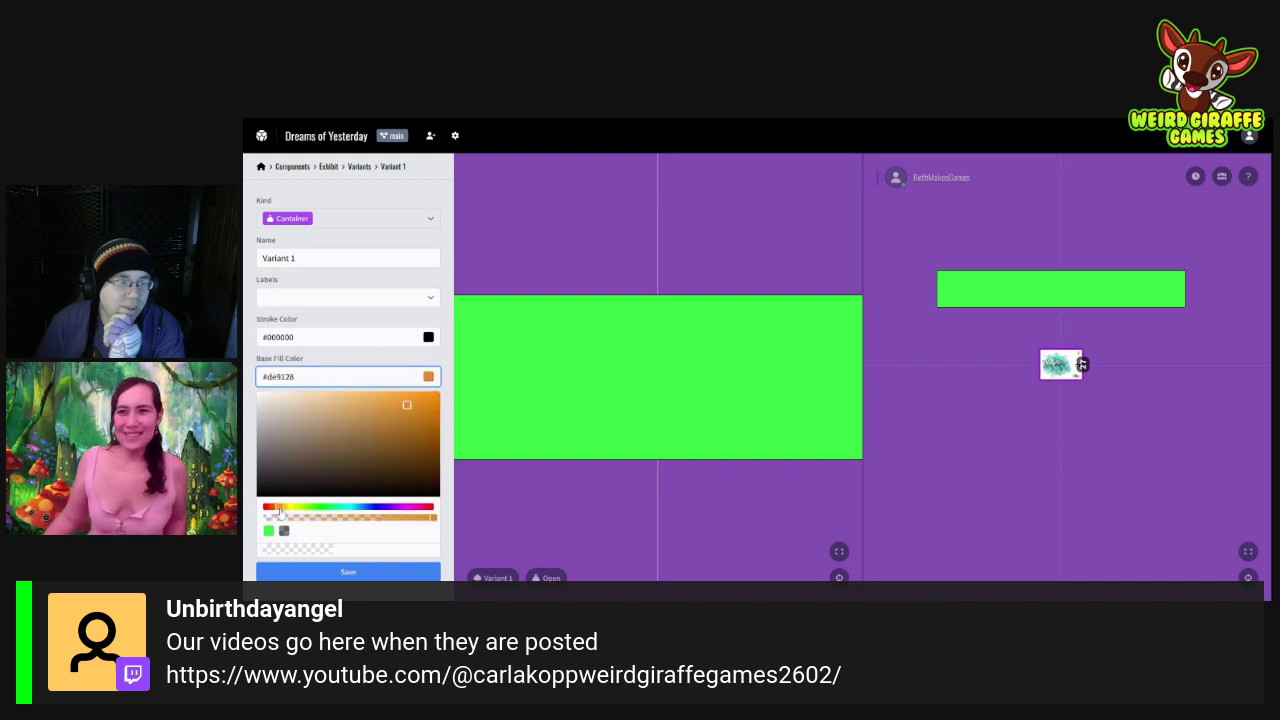
left_click(386, 402)
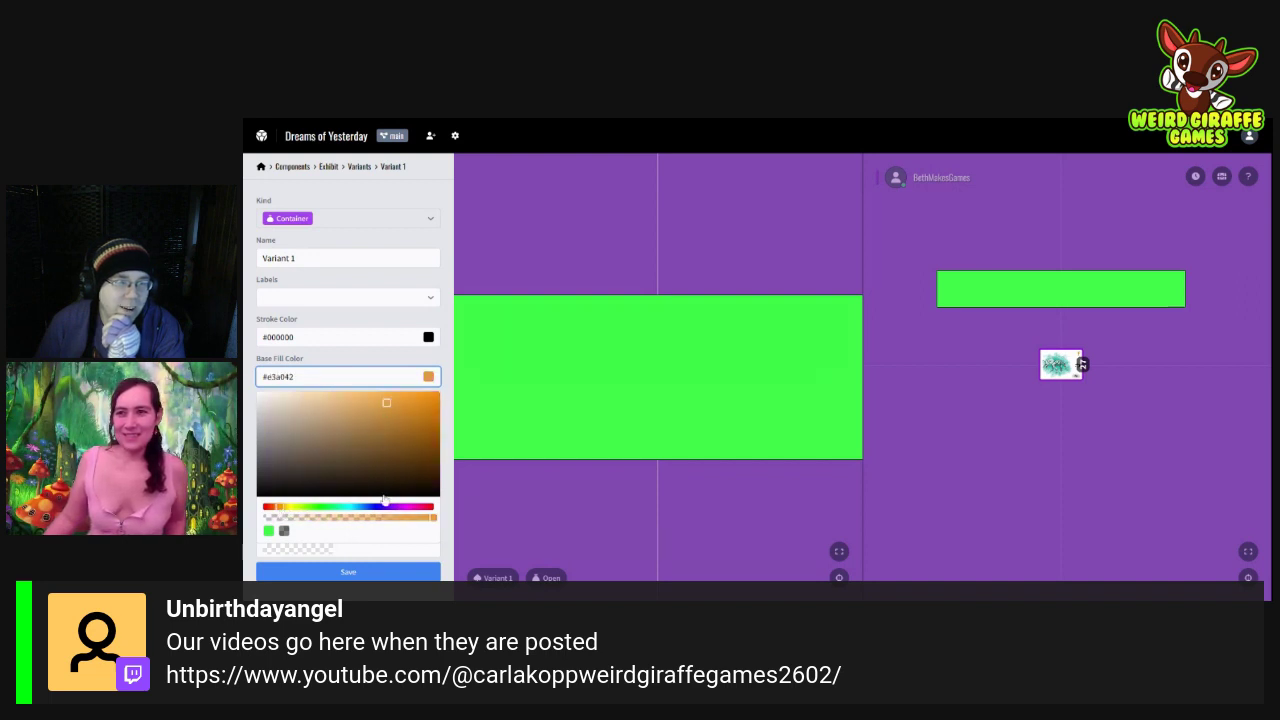
left_click(369, 575)
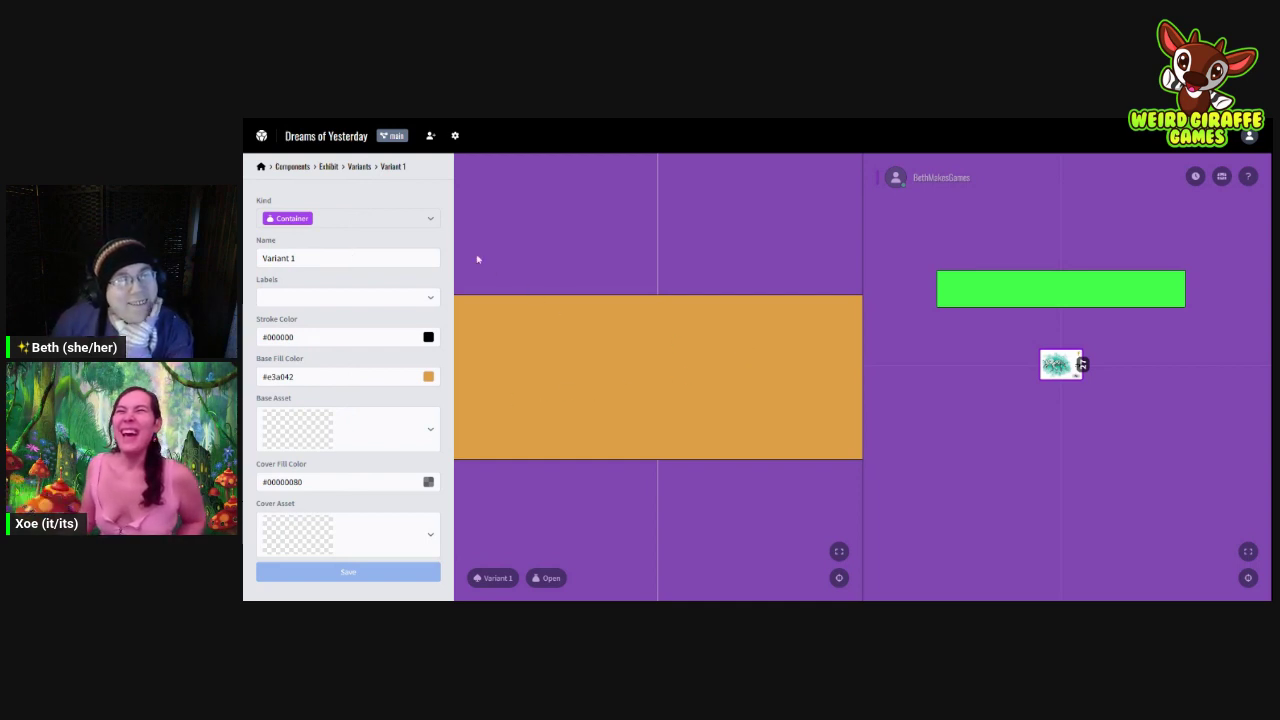
Step: Open the settings of Anchor 1 in Dropzone 2 of the Exhibit container
left_click(366, 168)
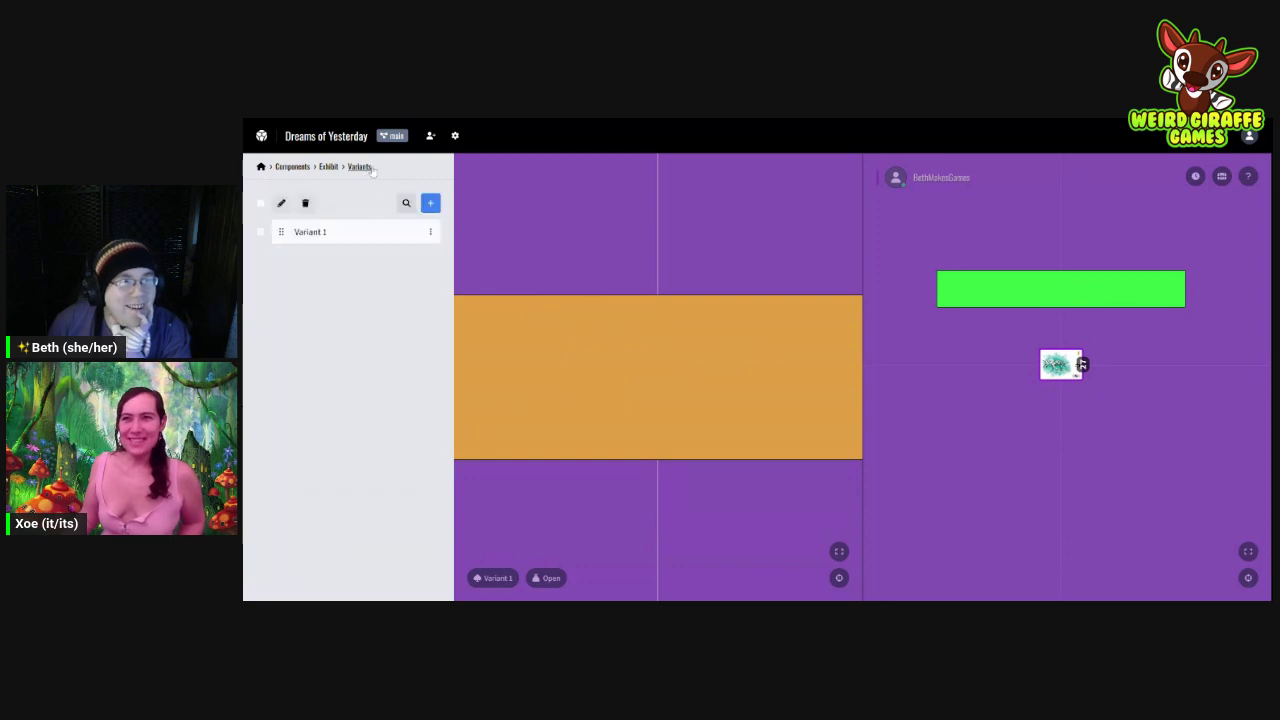
left_click(324, 233)
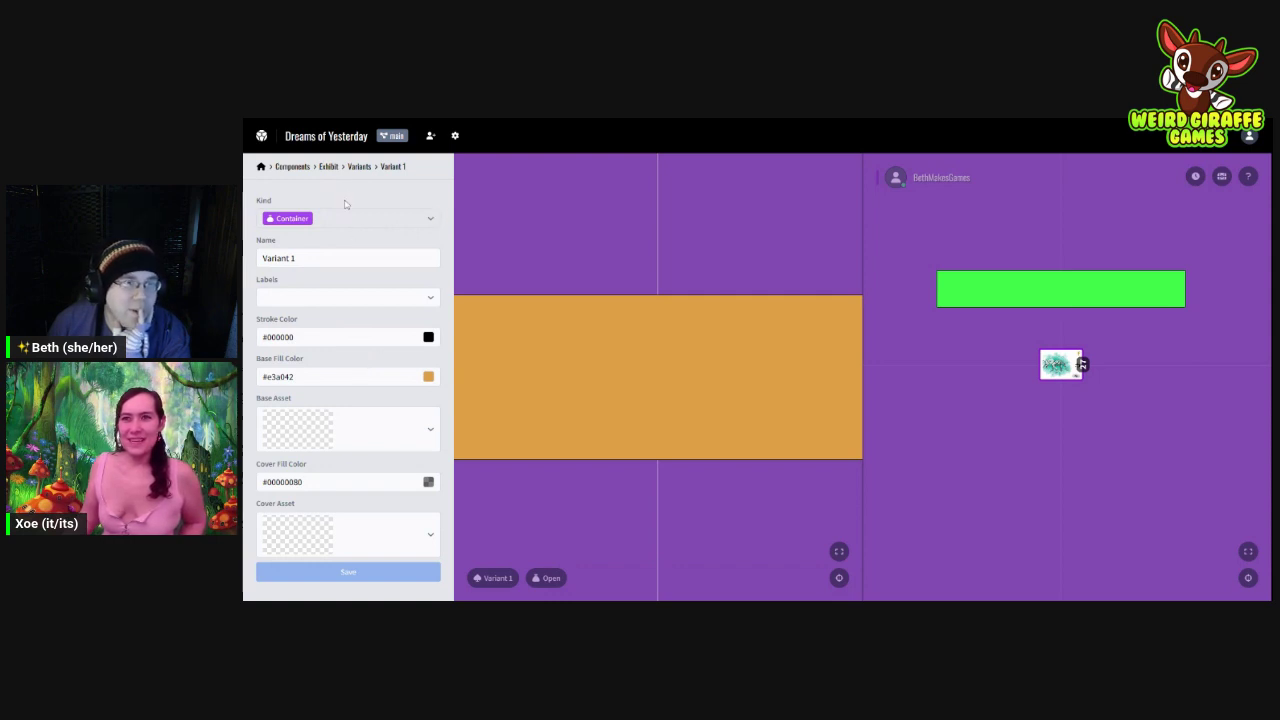
left_click(328, 166)
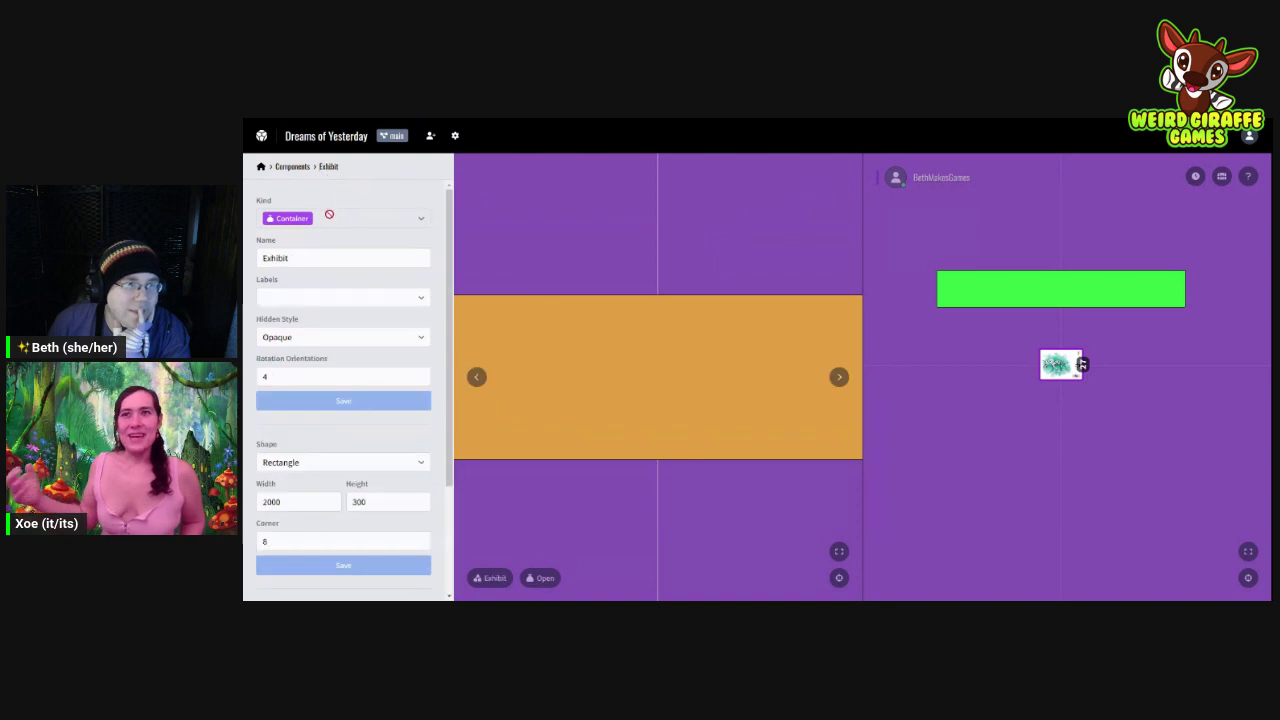
scroll(335, 424, "down", 3)
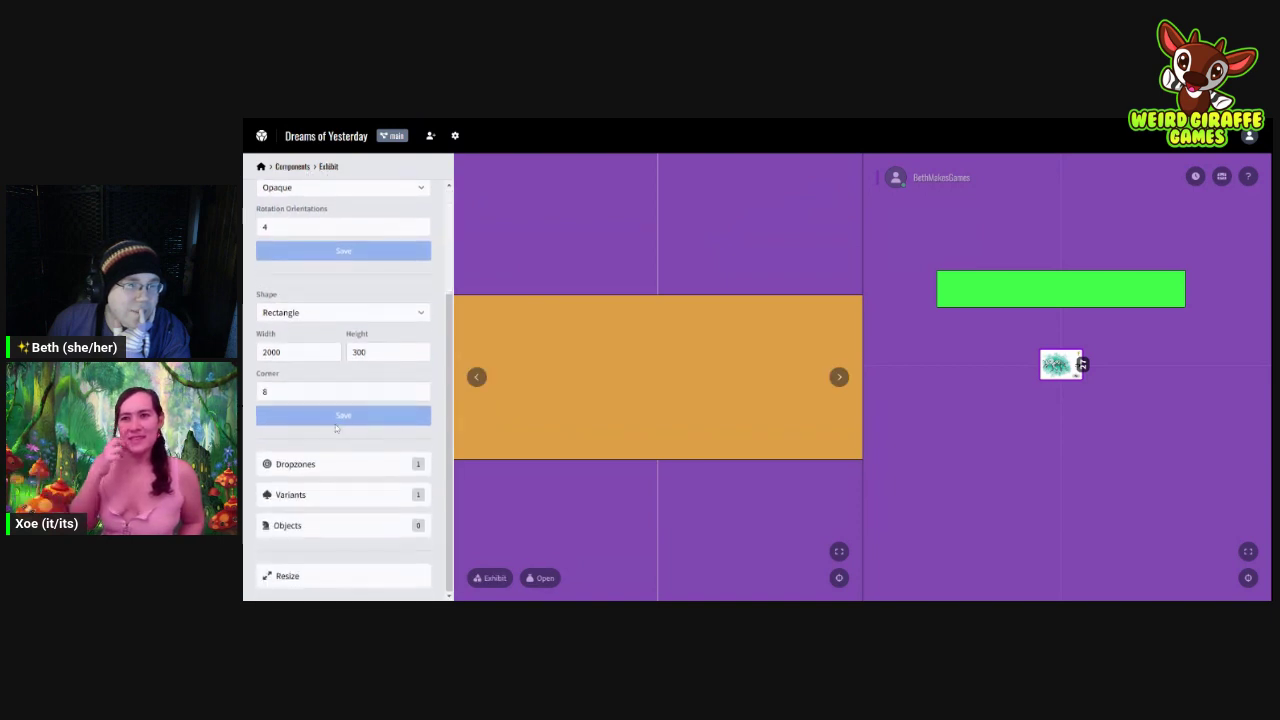
left_click(337, 462)
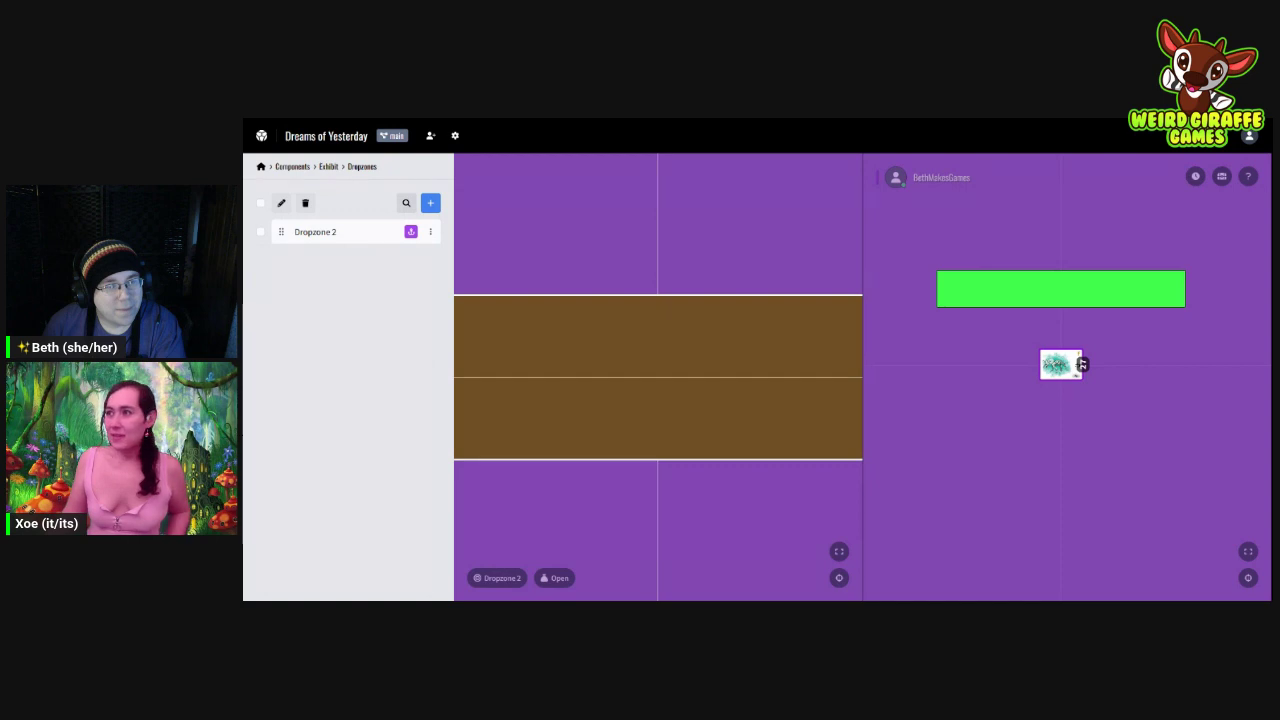
left_click(349, 240)
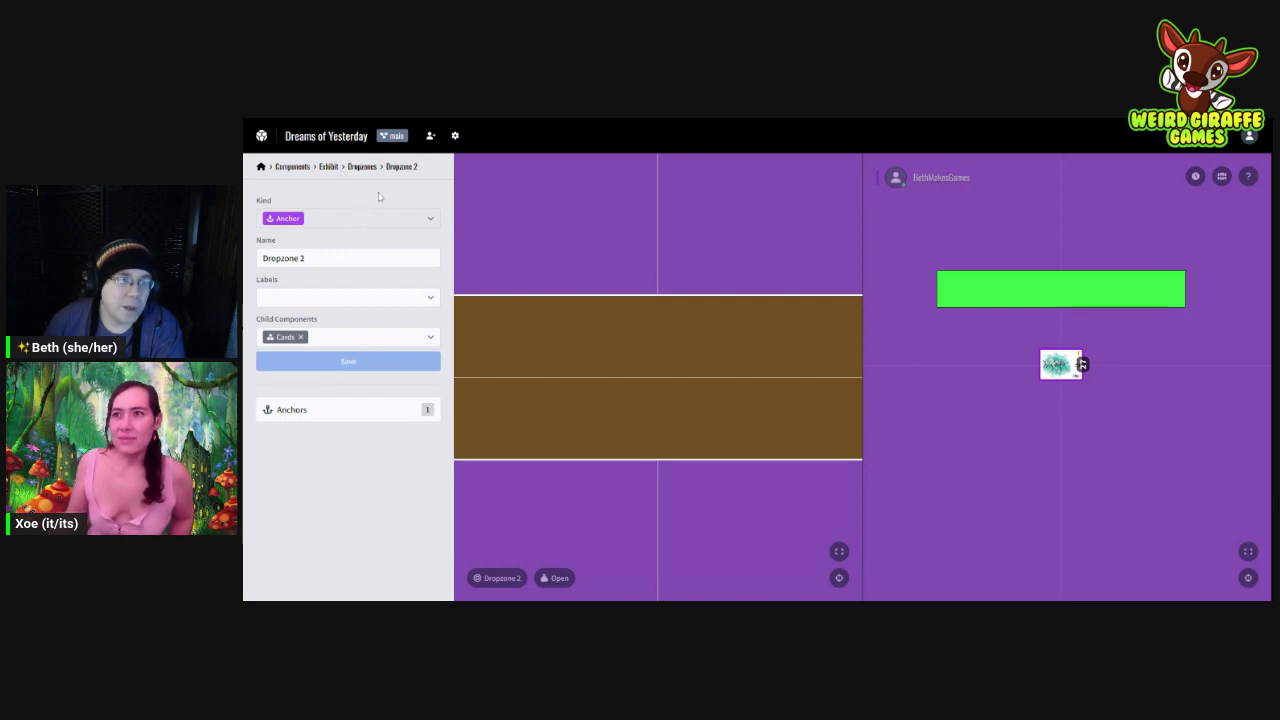
left_click(372, 410)
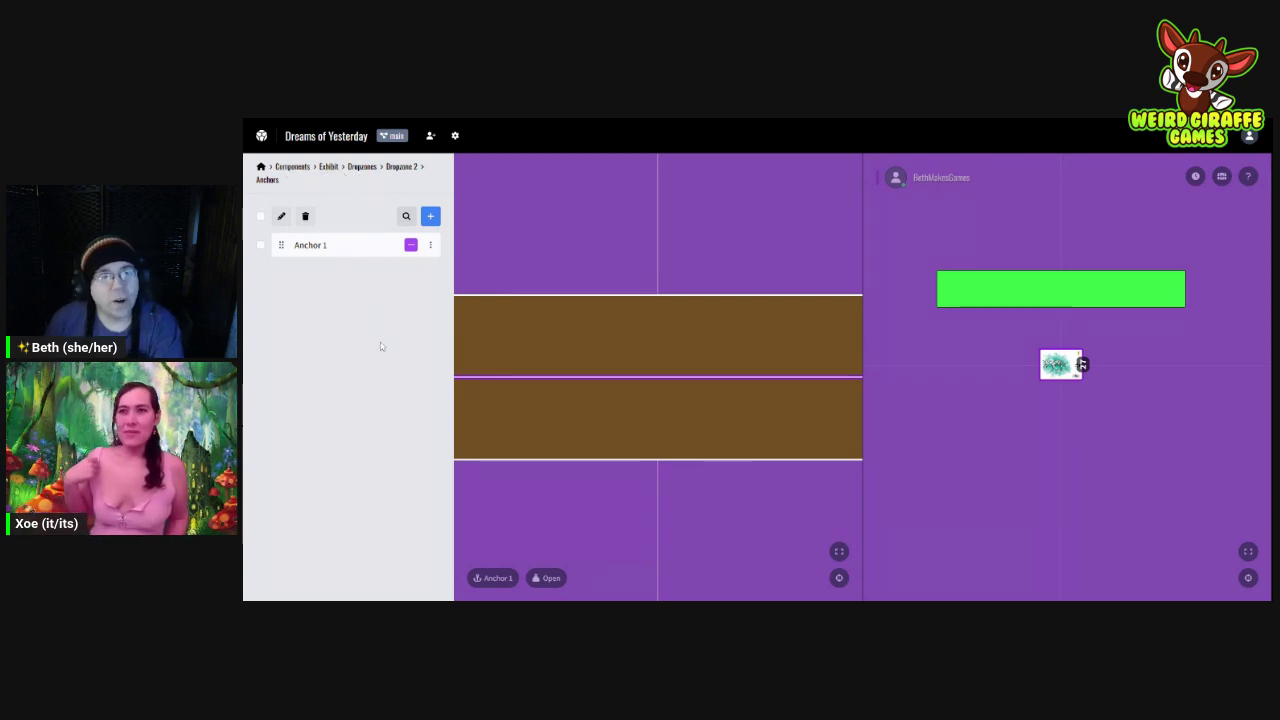
left_click(365, 250)
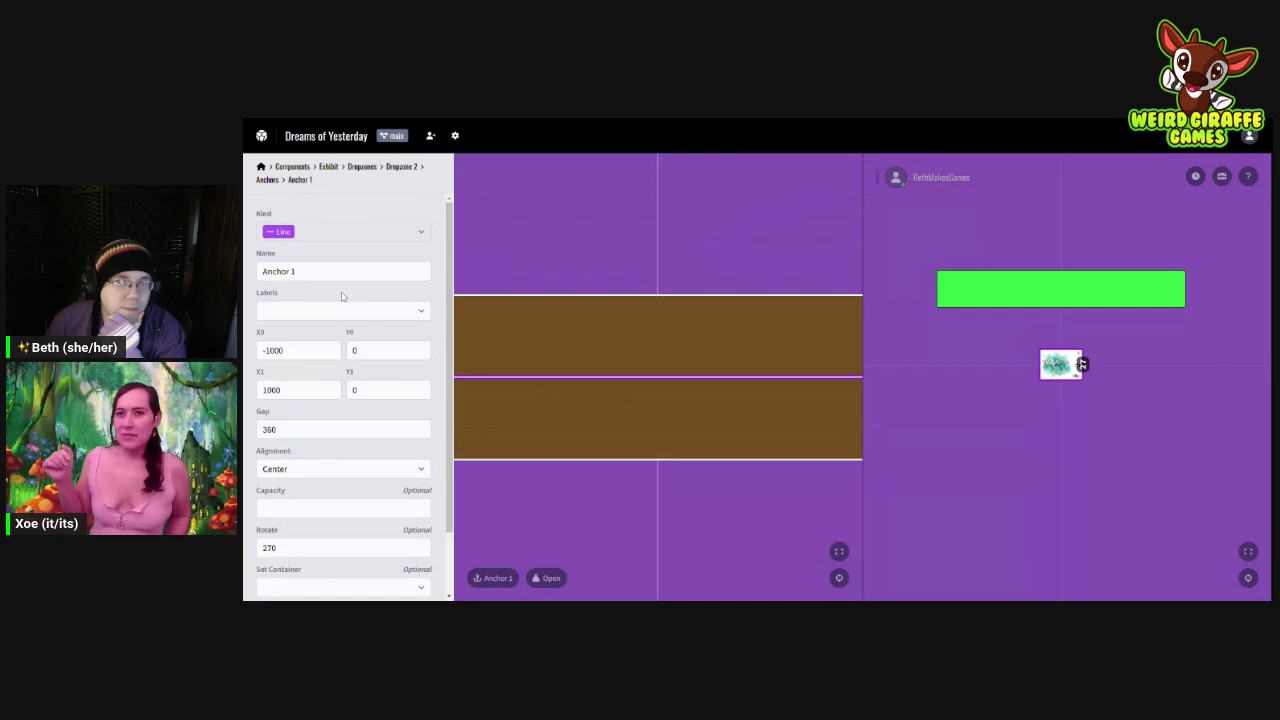
Step: Set Anchor 1's gap to 300, save it, and place two cards from the deck in the green Resources container
left_click_drag(1060, 363, 972, 352)
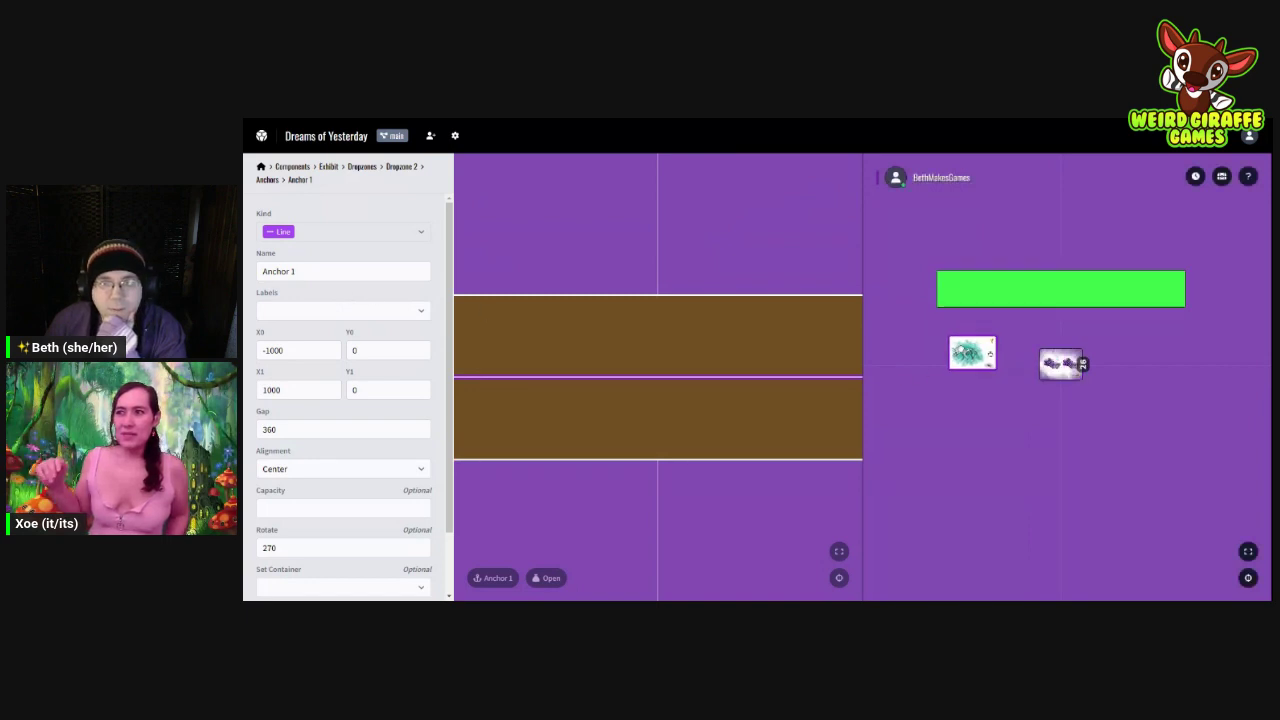
left_click_drag(1060, 363, 975, 390)
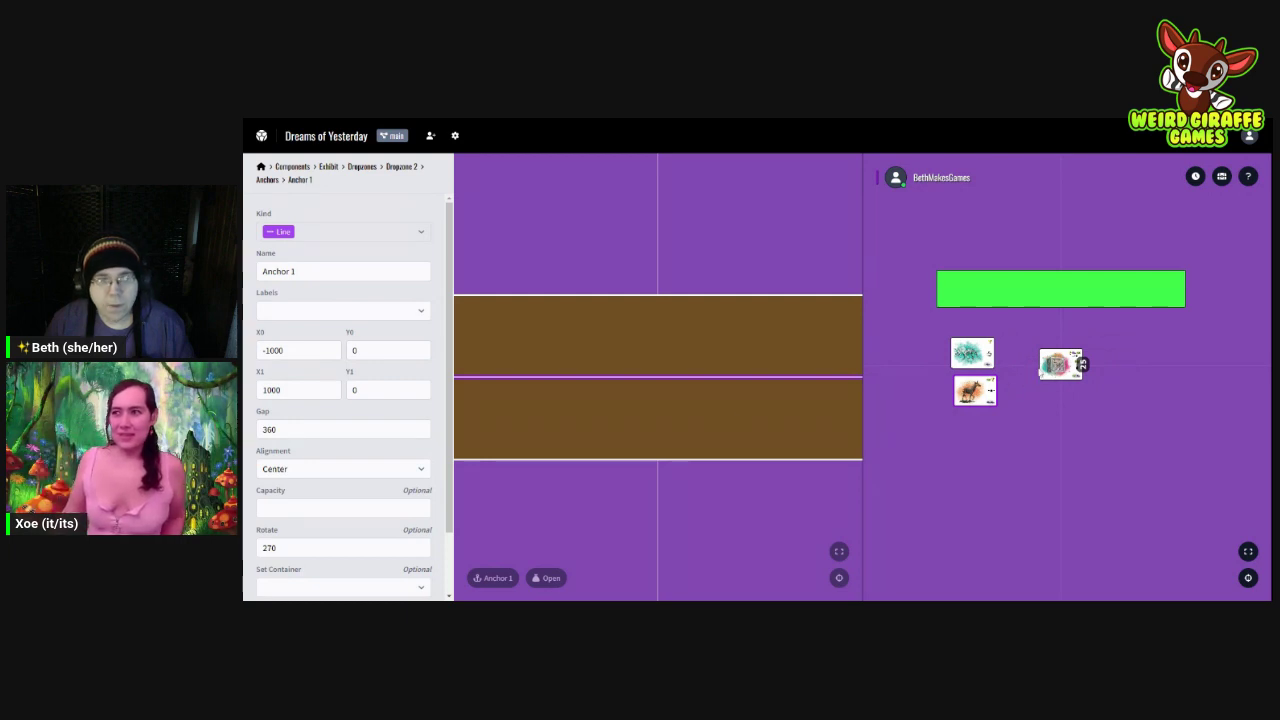
left_click(366, 429)
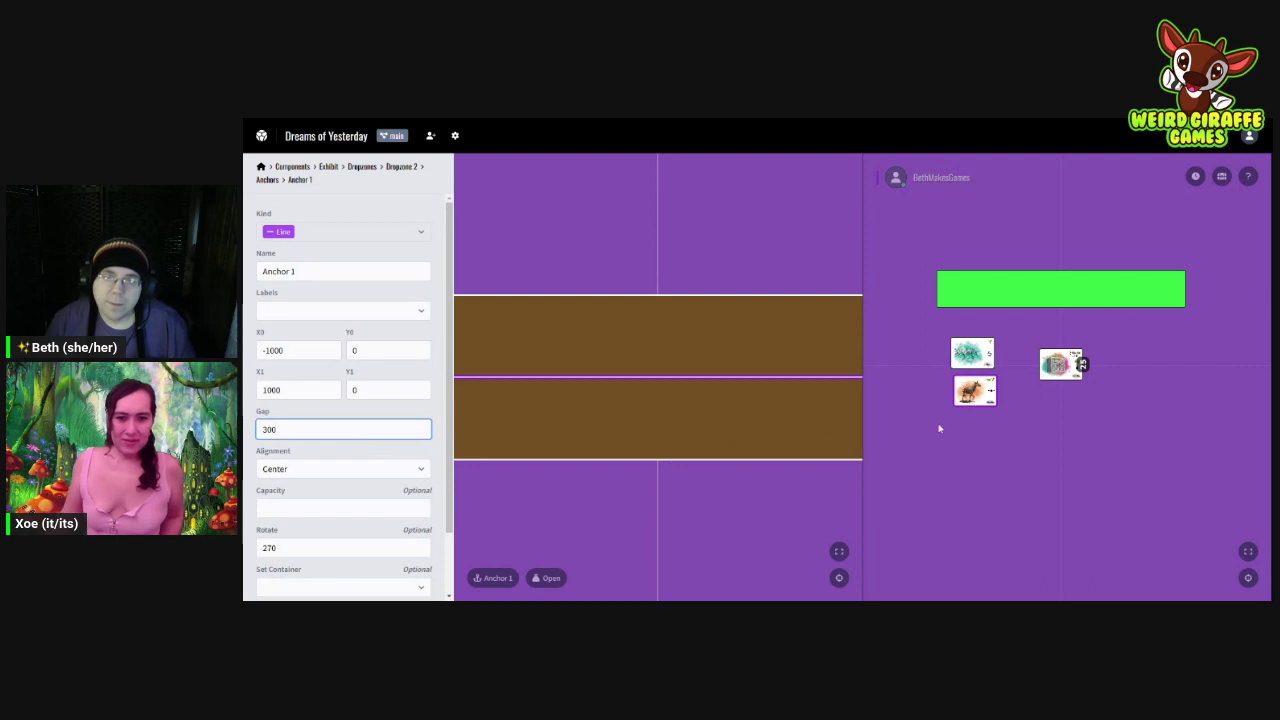
left_click_drag(967, 360, 971, 354)
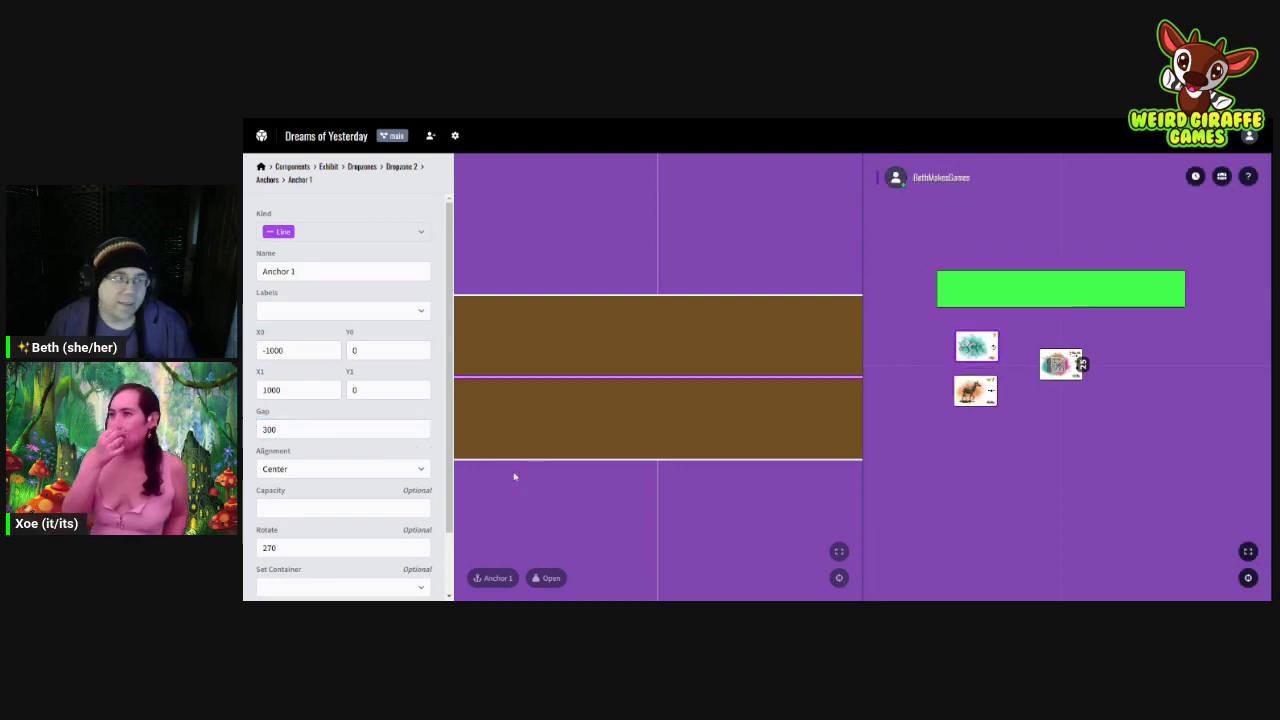
scroll(340, 520, "down", 1)
left_click(343, 578)
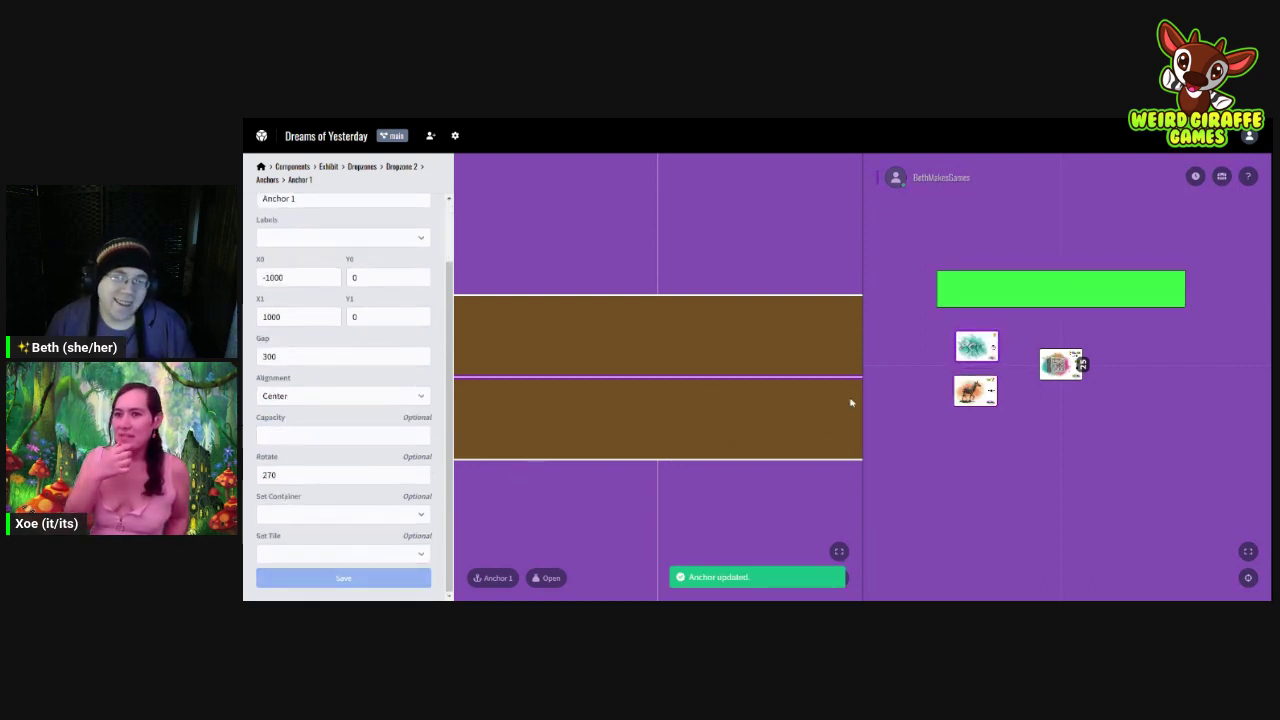
left_click_drag(976, 346, 1061, 289)
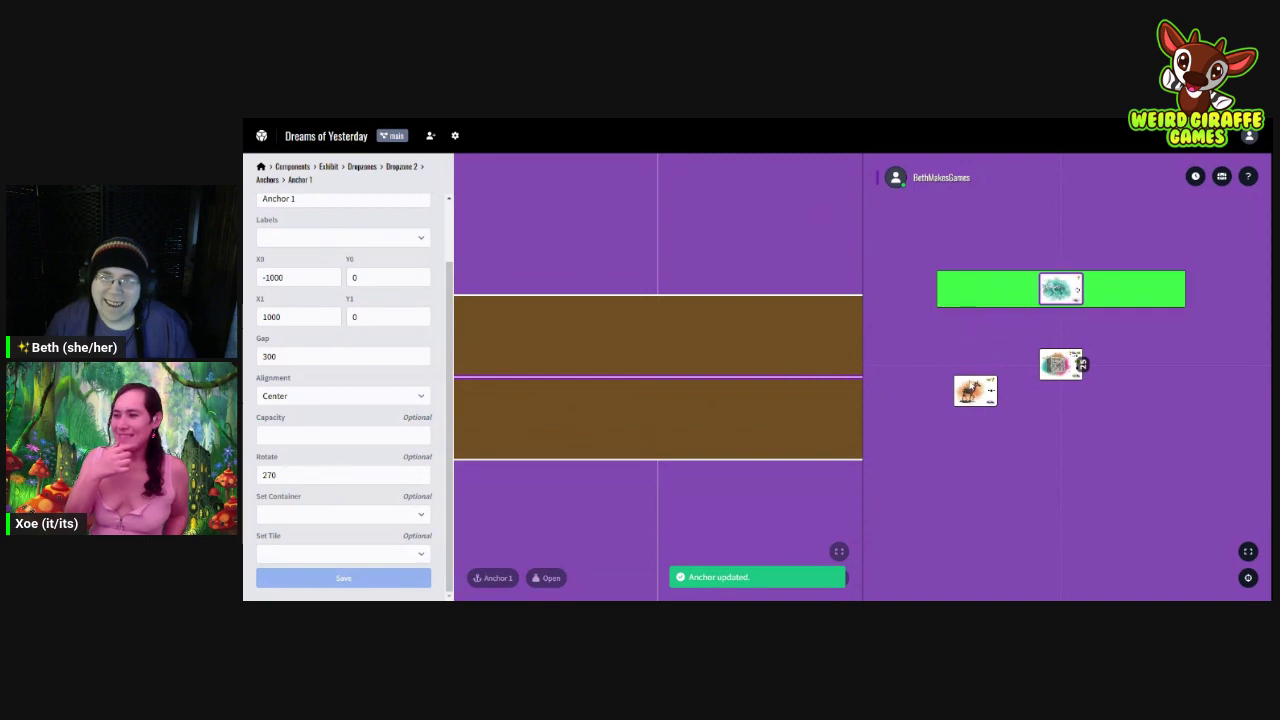
left_click_drag(975, 390, 1093, 302)
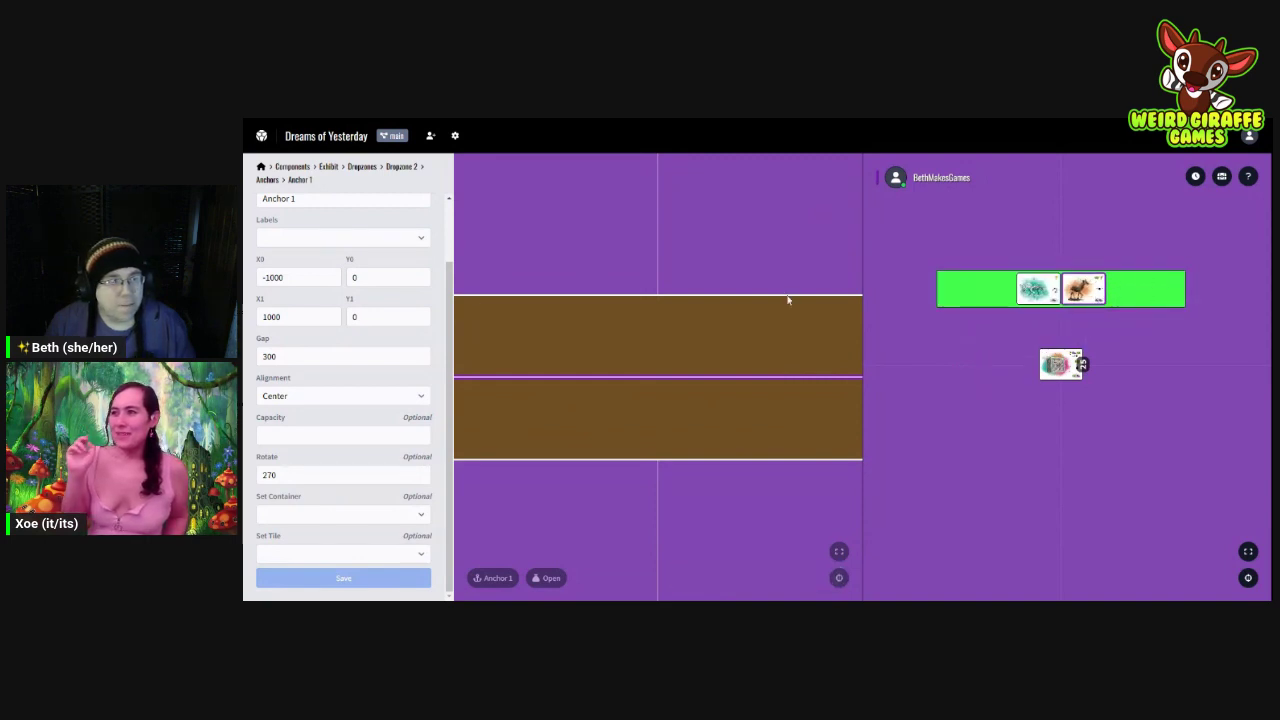
Step: Try a gap of 200 for Anchor 1 and save the anchor
left_click(275, 356)
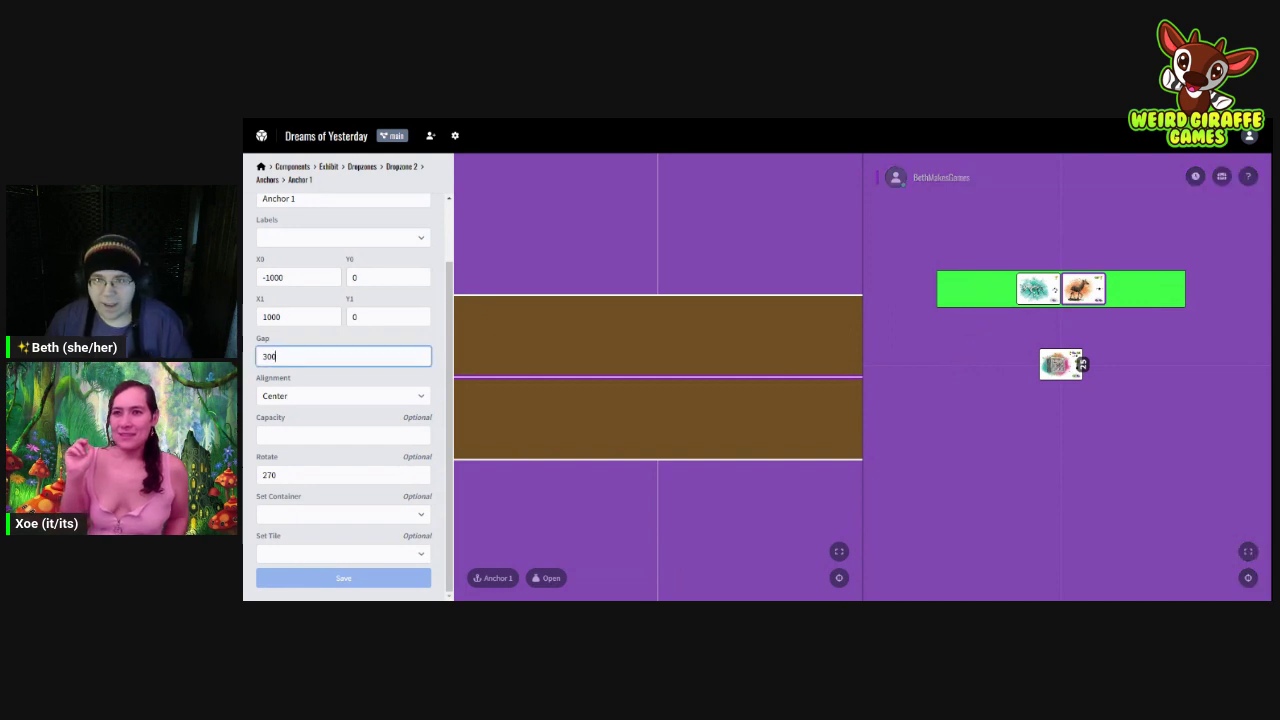
key("BackSpace")
key("BackSpace")
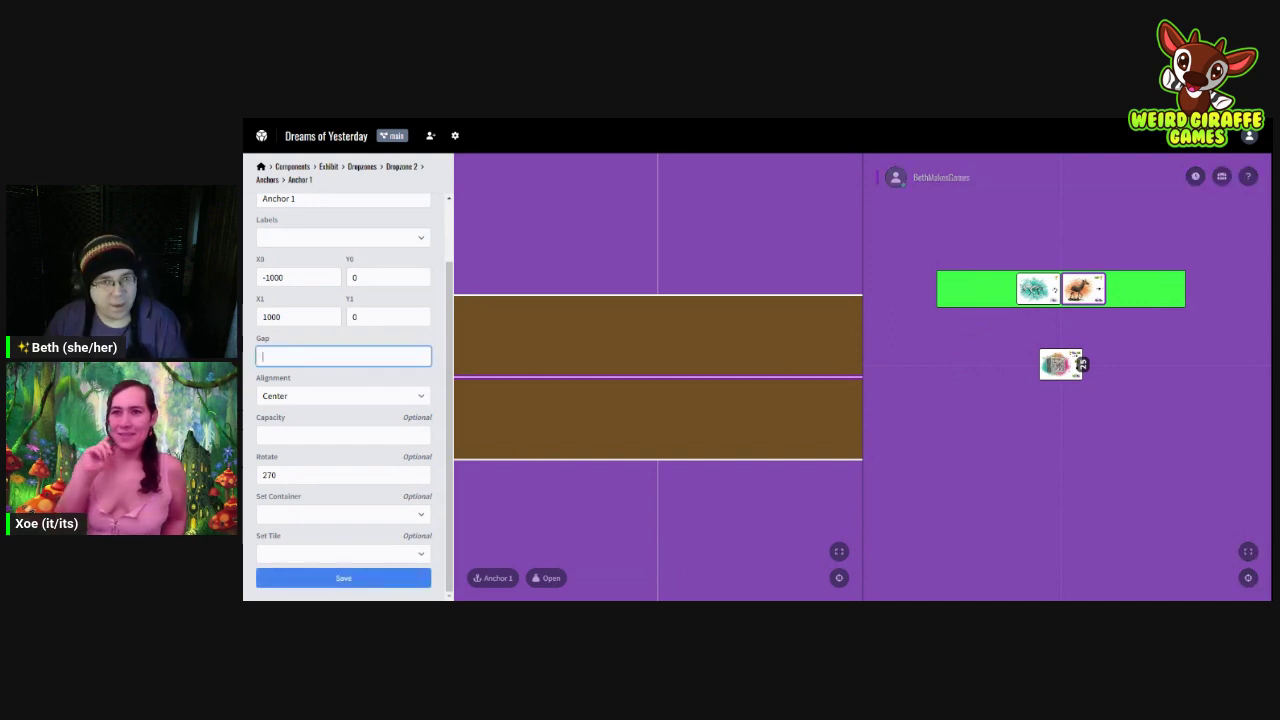
type("200")
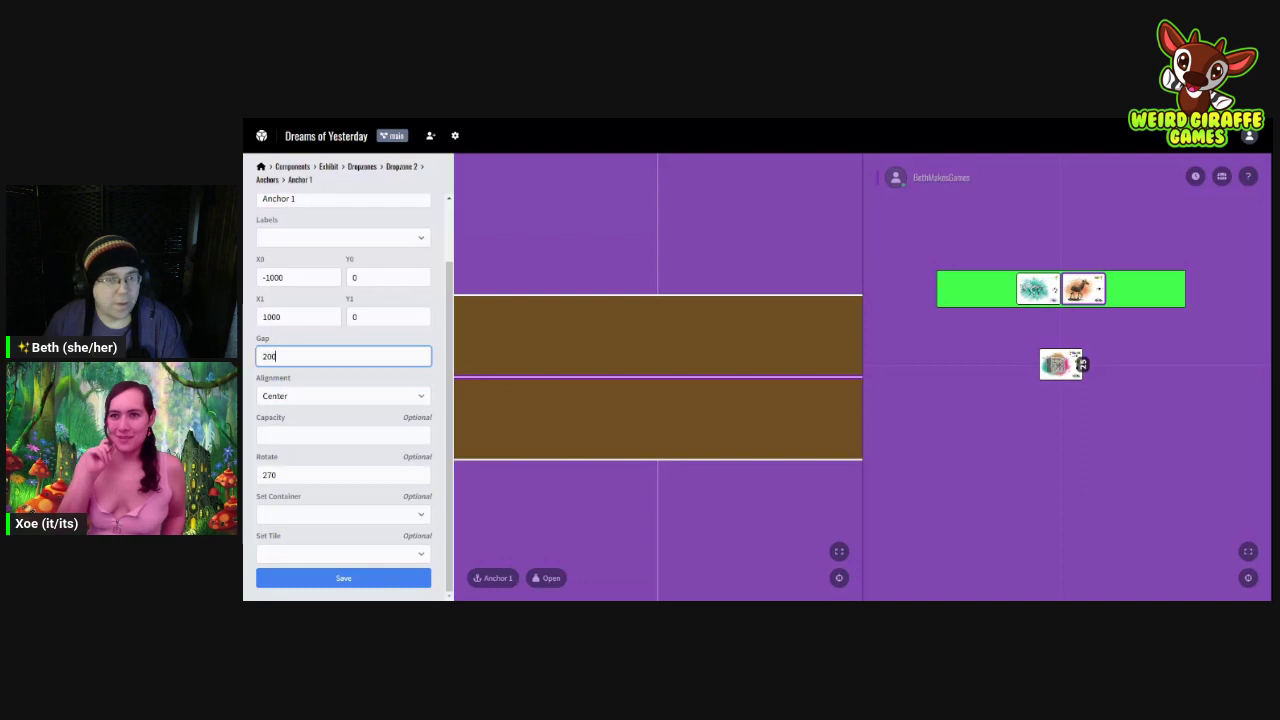
left_click(355, 580)
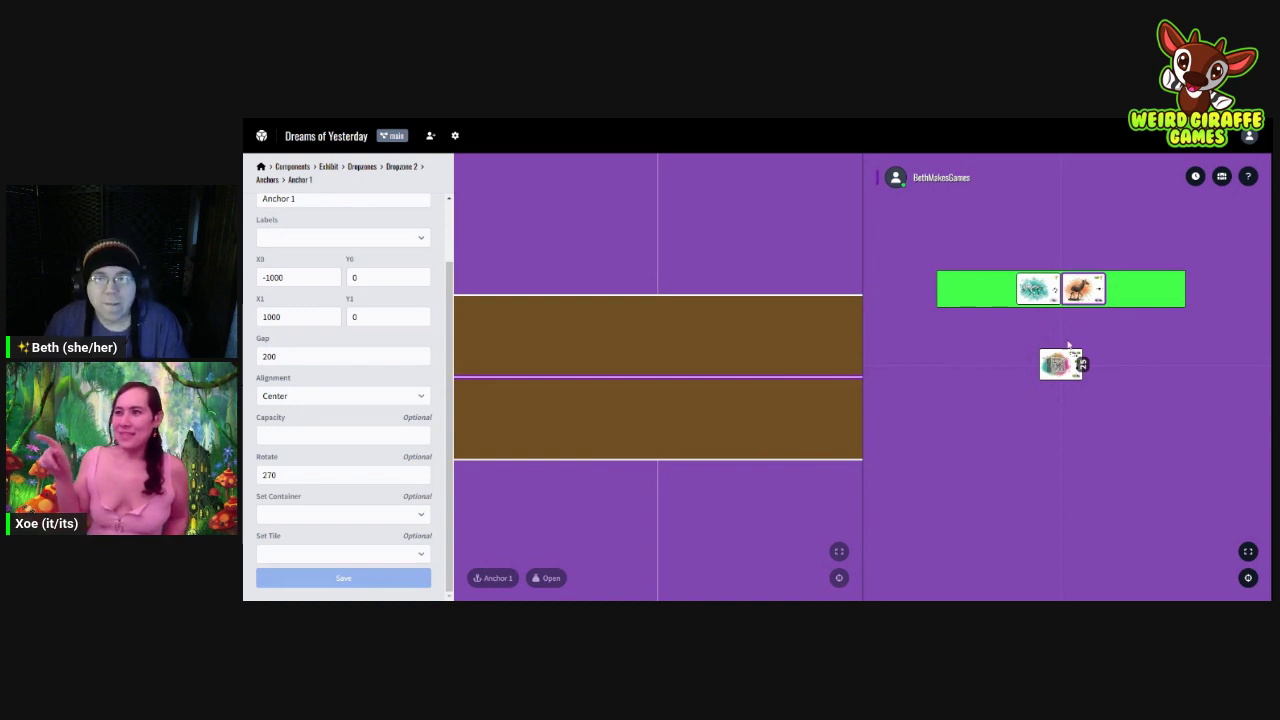
Step: Test adding more deck cards to the green Resources container, and return all its cards to the deck area
left_click_drag(1063, 362, 1134, 280)
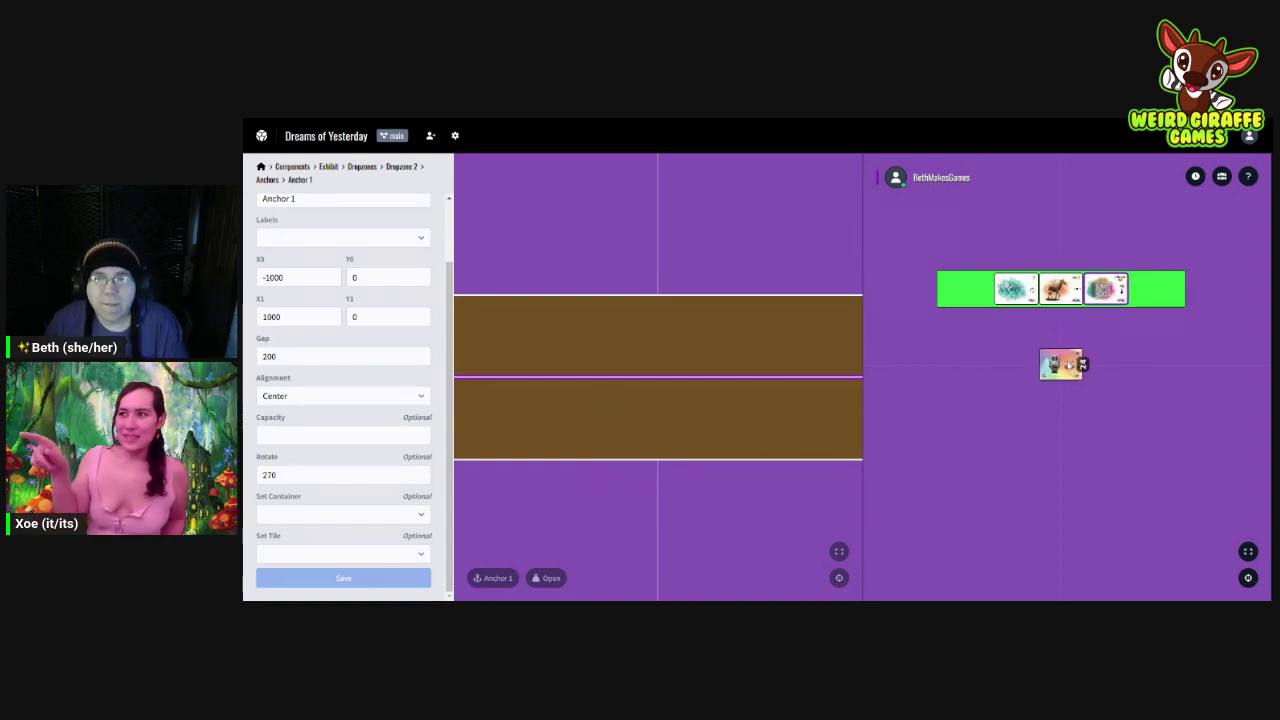
left_click_drag(1063, 362, 1118, 311)
mouse_move(1063, 362)
left_mouse_down()
mouse_move(1155, 288)
mouse_move(1066, 362)
left_mouse_up()
left_click_drag(1100, 289, 1078, 360)
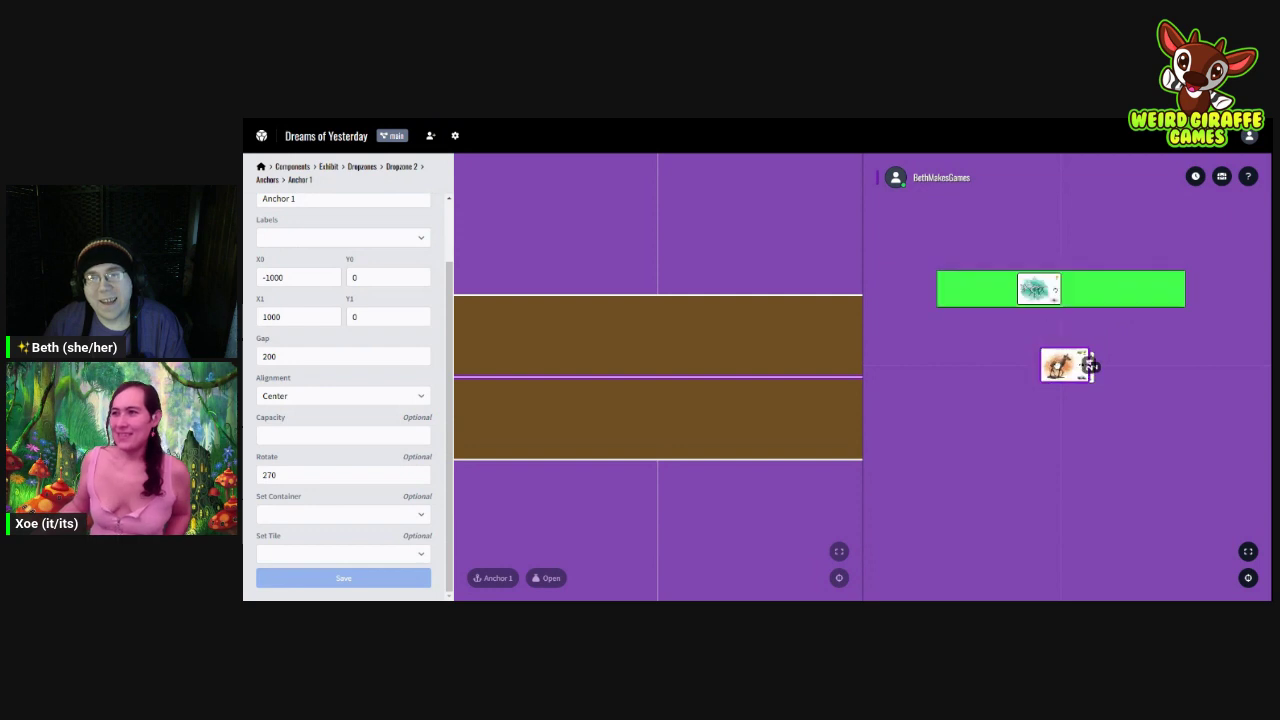
left_click_drag(1040, 289, 1083, 366)
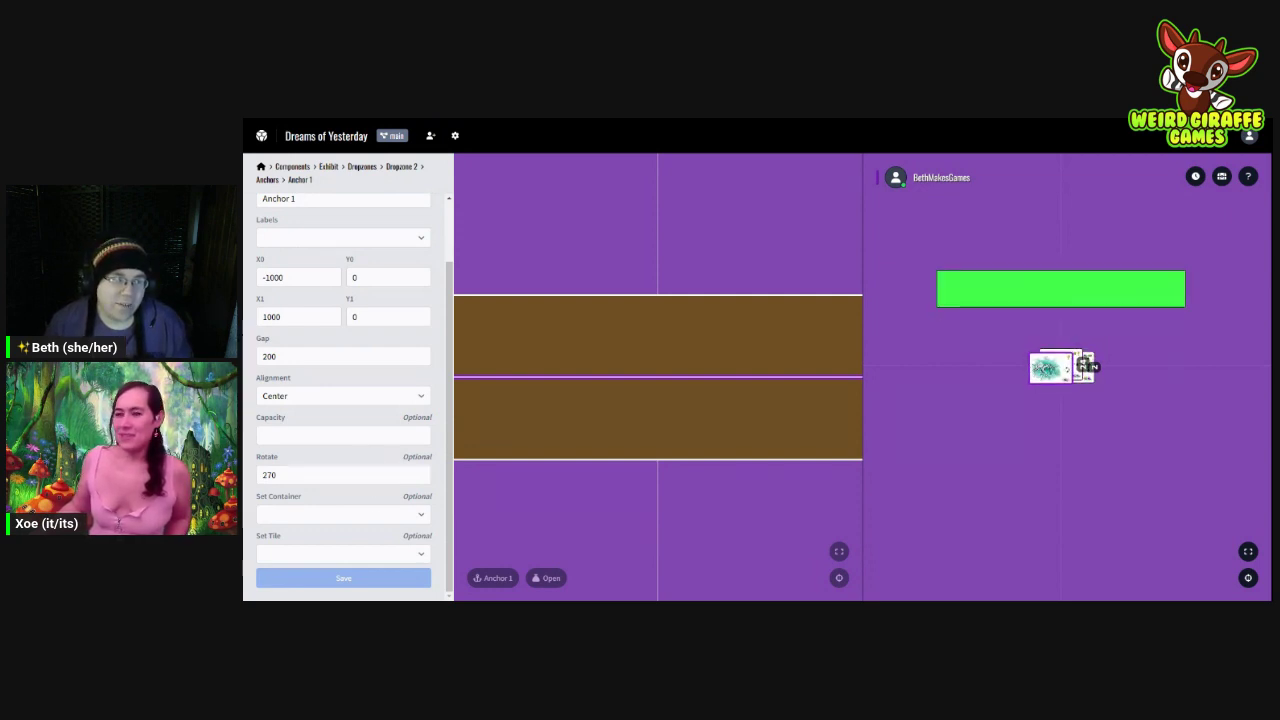
Step: Set the gap of the Exhibit's Anchor 1 to 300 and save the anchor
left_click(330, 475)
double_click(326, 358)
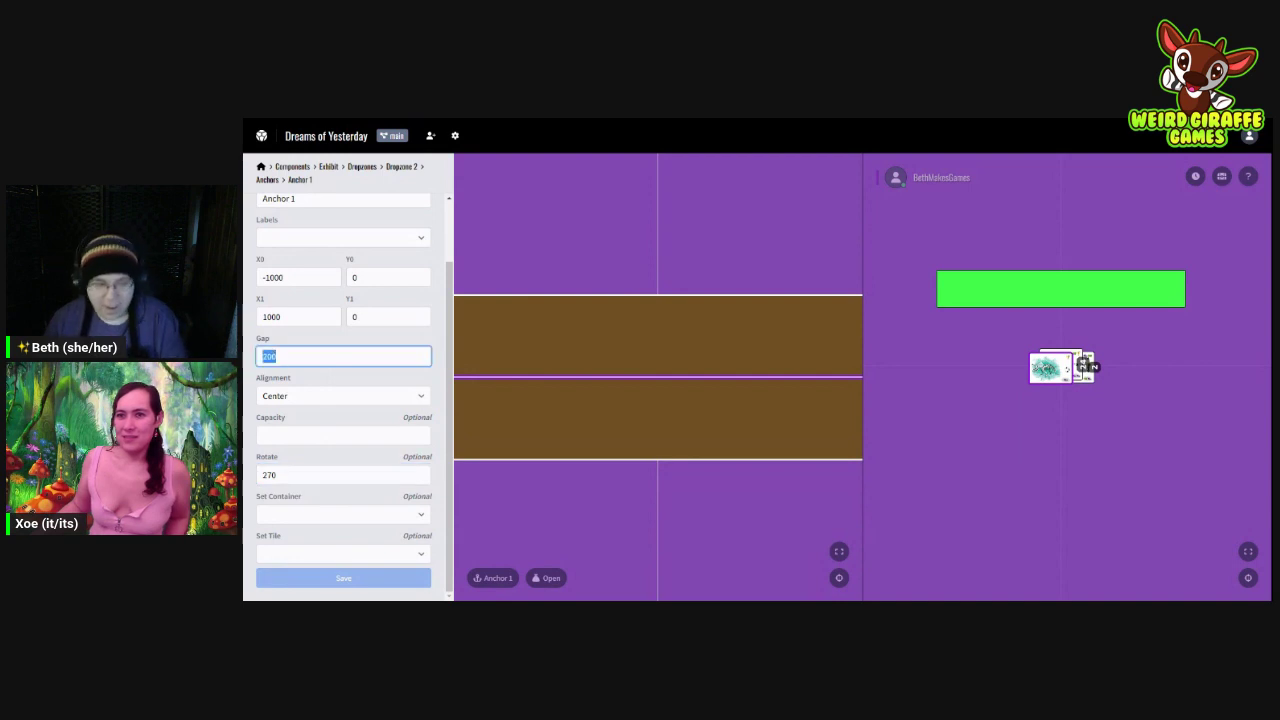
type("300")
left_click(346, 579)
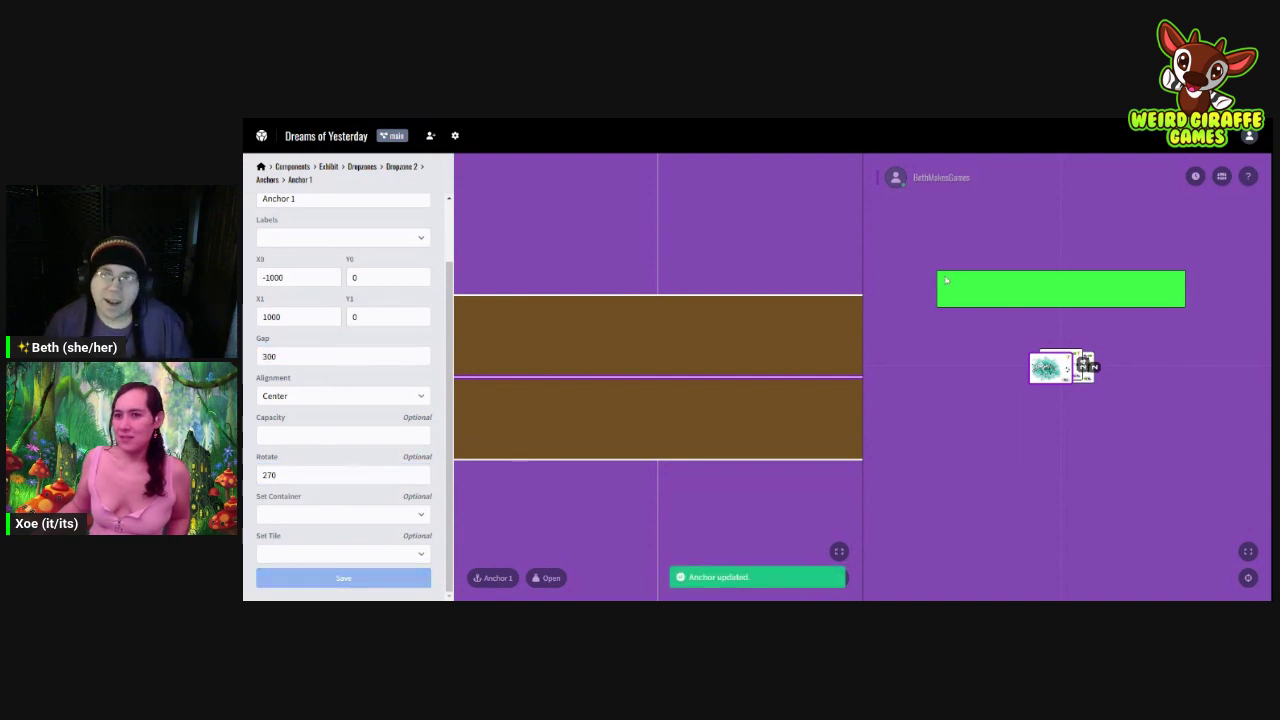
Step: Create an Exhibit container on the table from Variant 1 in the chest
left_click(1221, 176)
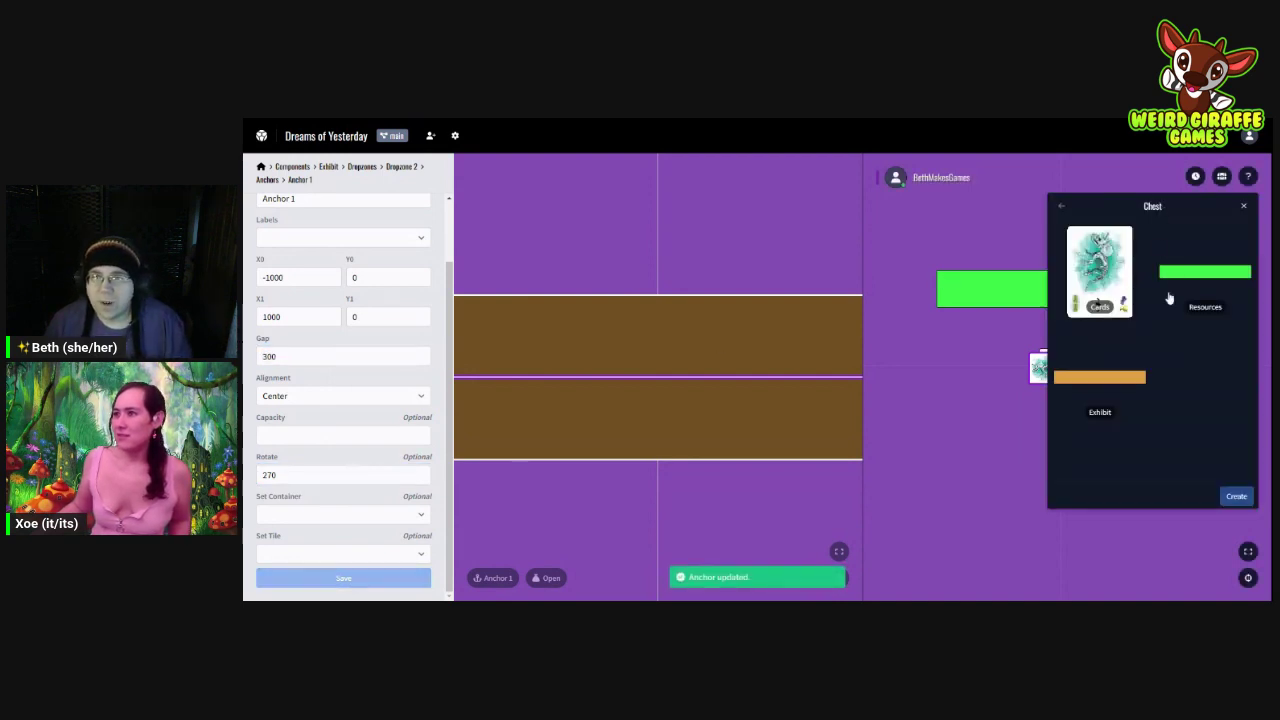
left_click(1119, 380)
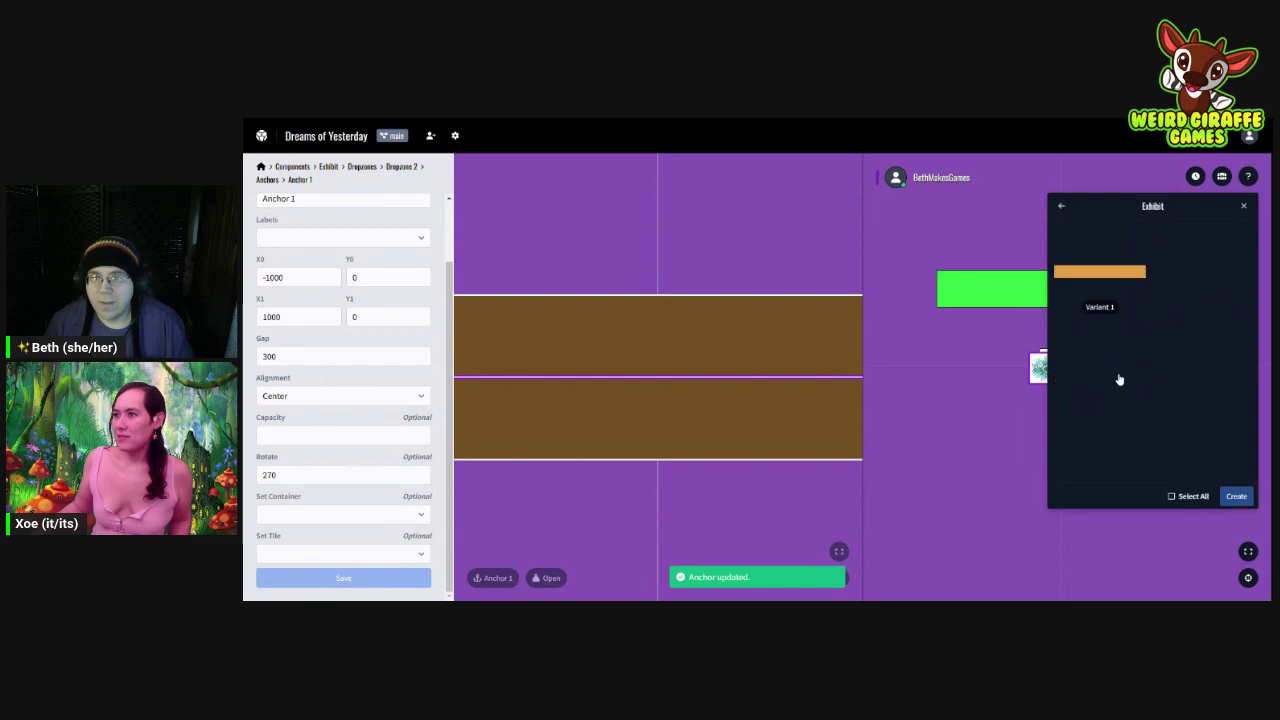
left_click(1130, 290)
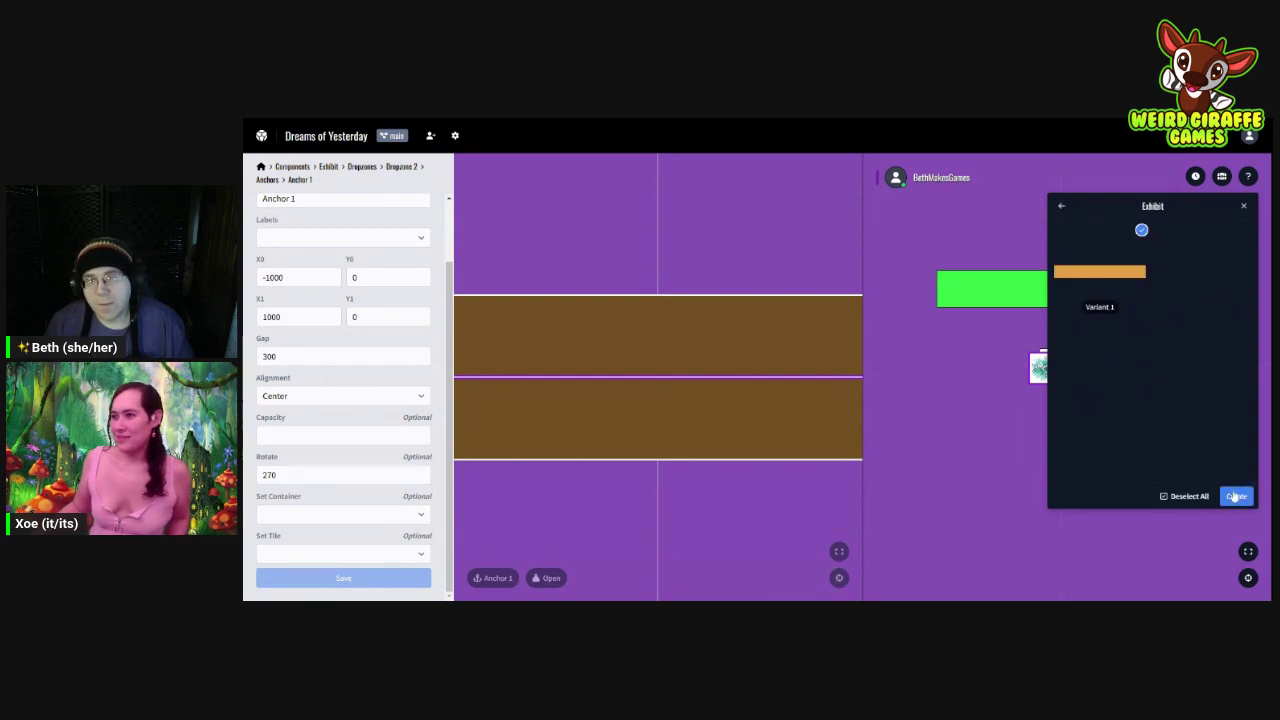
left_click(1236, 497)
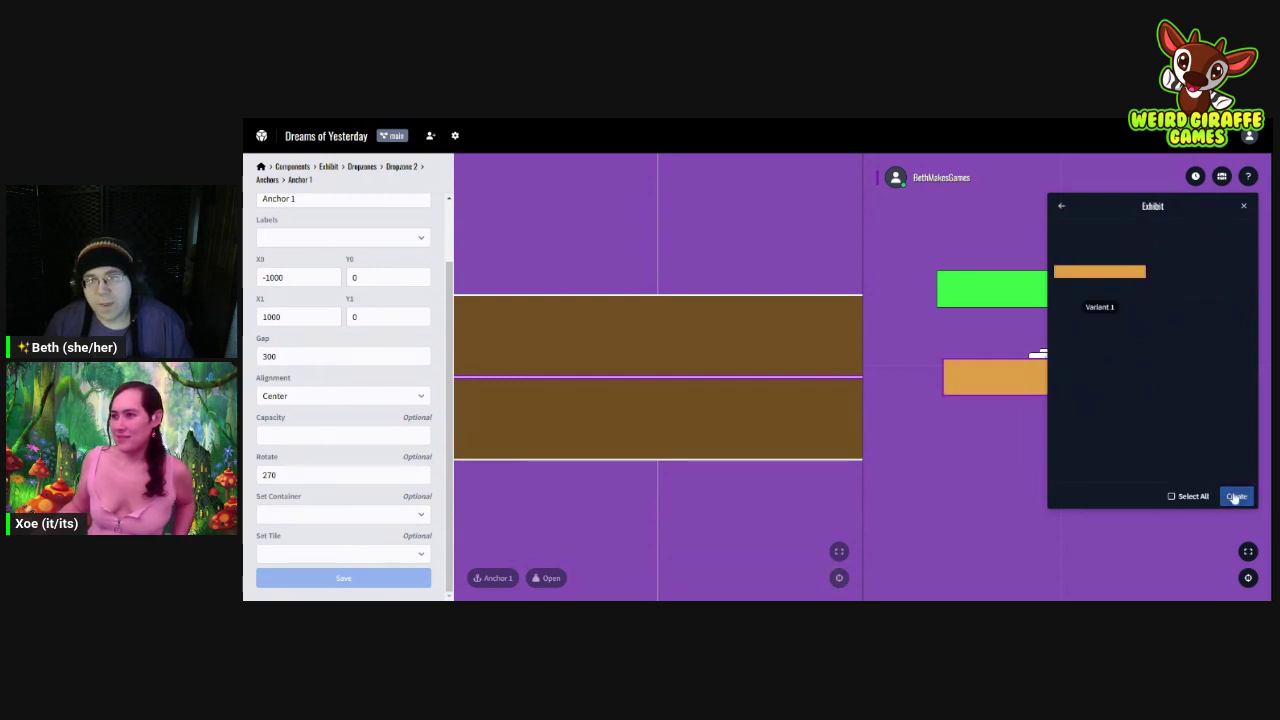
Step: Close the chest, move the green Resources container further up the table, and place the orange Exhibit container directly beneath it
left_click(1243, 206)
left_click_drag(1066, 380, 1066, 430)
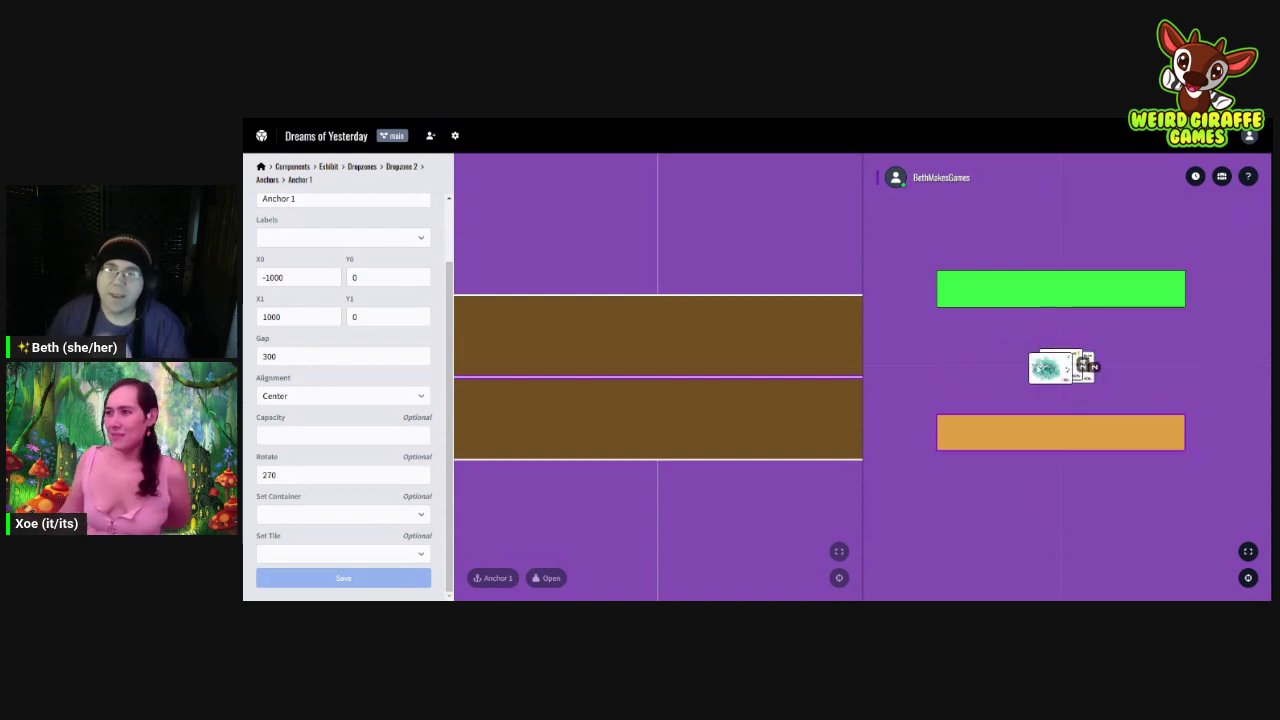
left_click_drag(1054, 299, 1050, 234)
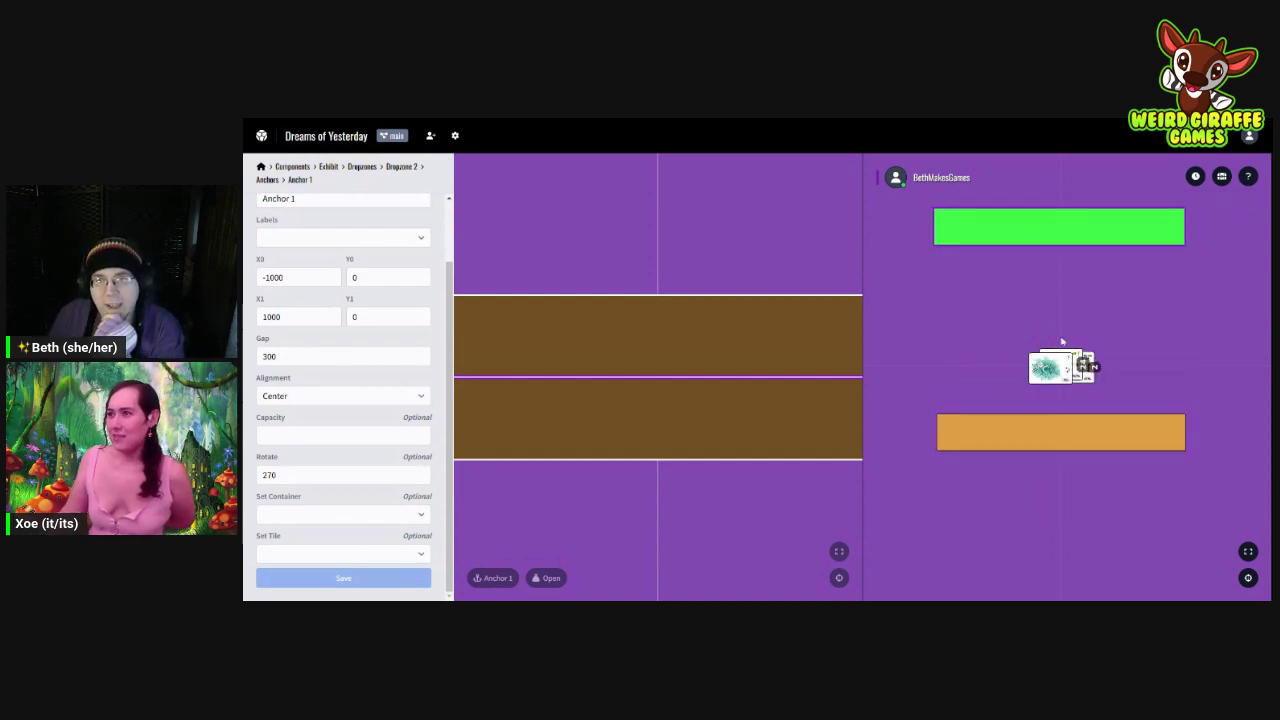
left_click_drag(1063, 440, 1066, 282)
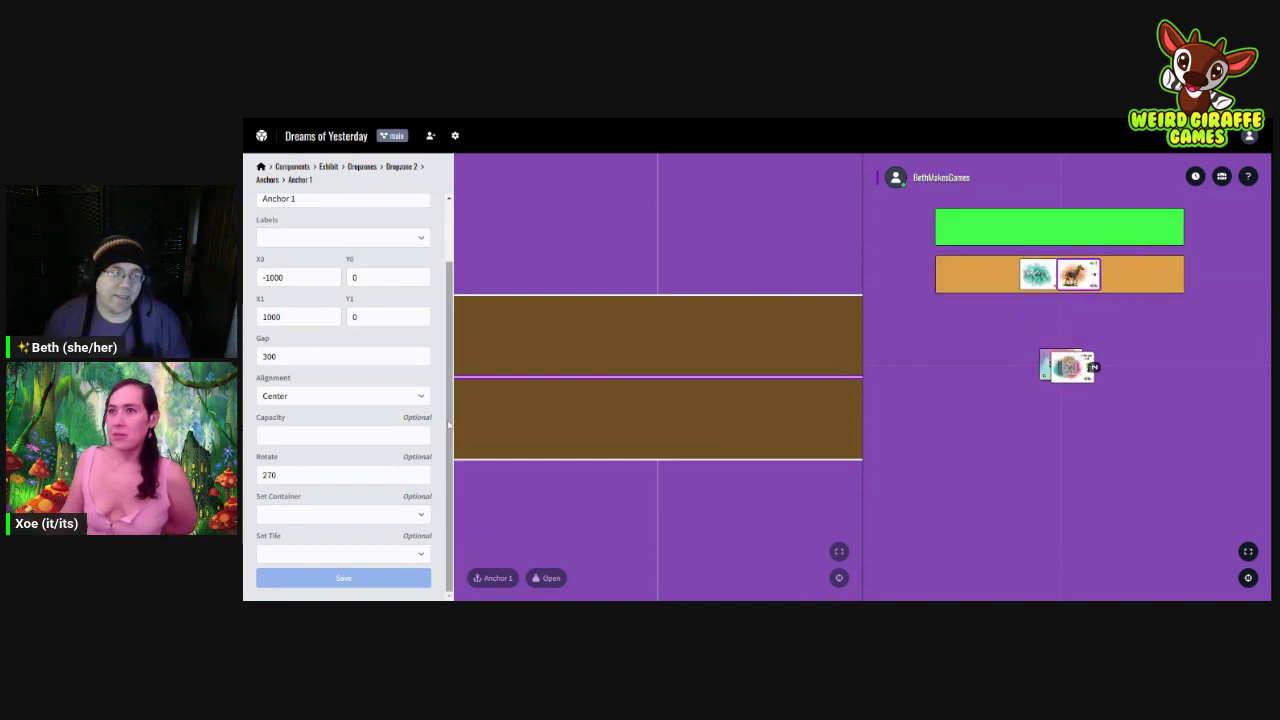
Step: Set the gap of the Exhibit's Anchor 1 to 270 and save the anchor
double_click(268, 356)
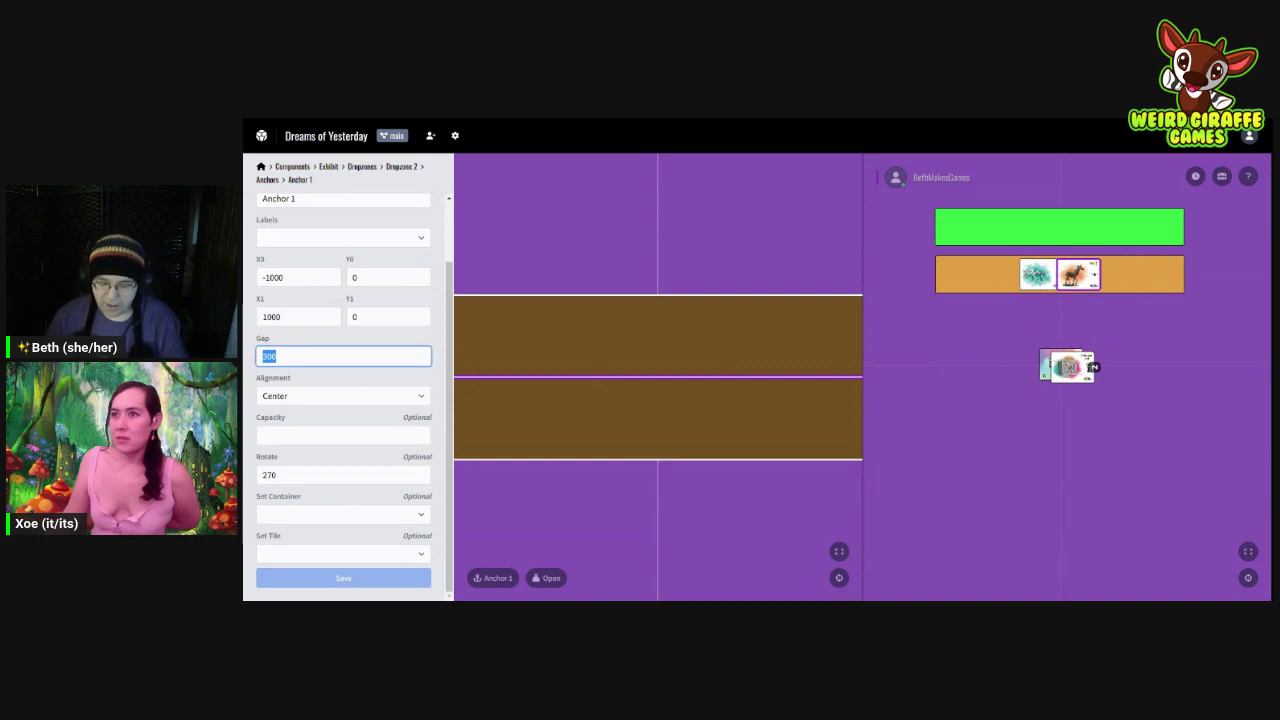
type("270")
left_click(395, 581)
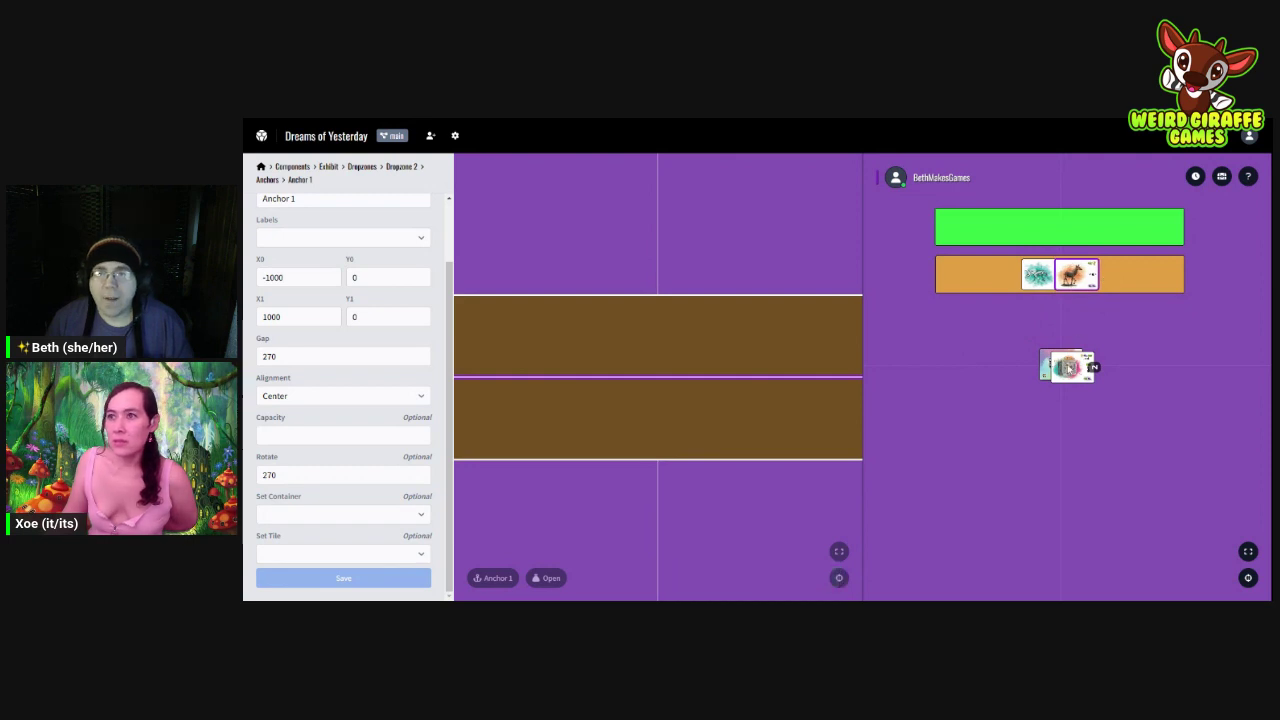
Step: Add three more deck cards to the Exhibit row, placing them alternately at its left and right ends
left_click_drag(1068, 367, 998, 272)
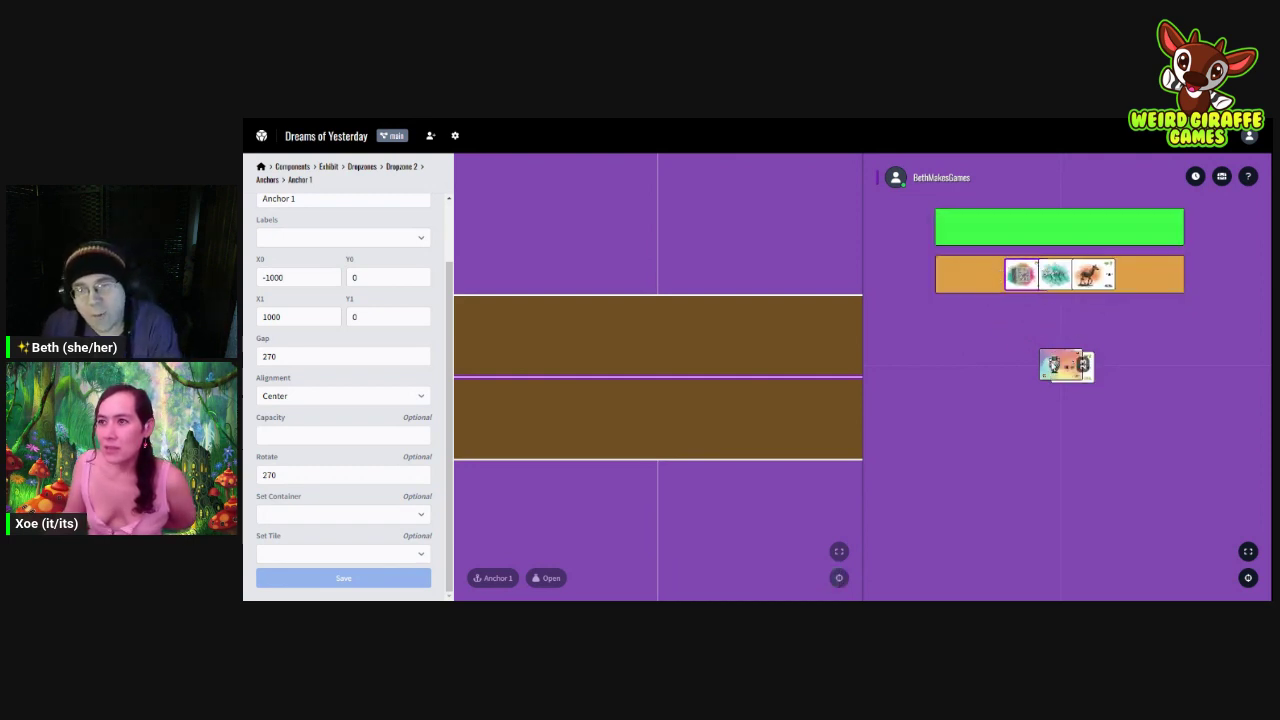
left_click_drag(1066, 366, 1116, 274)
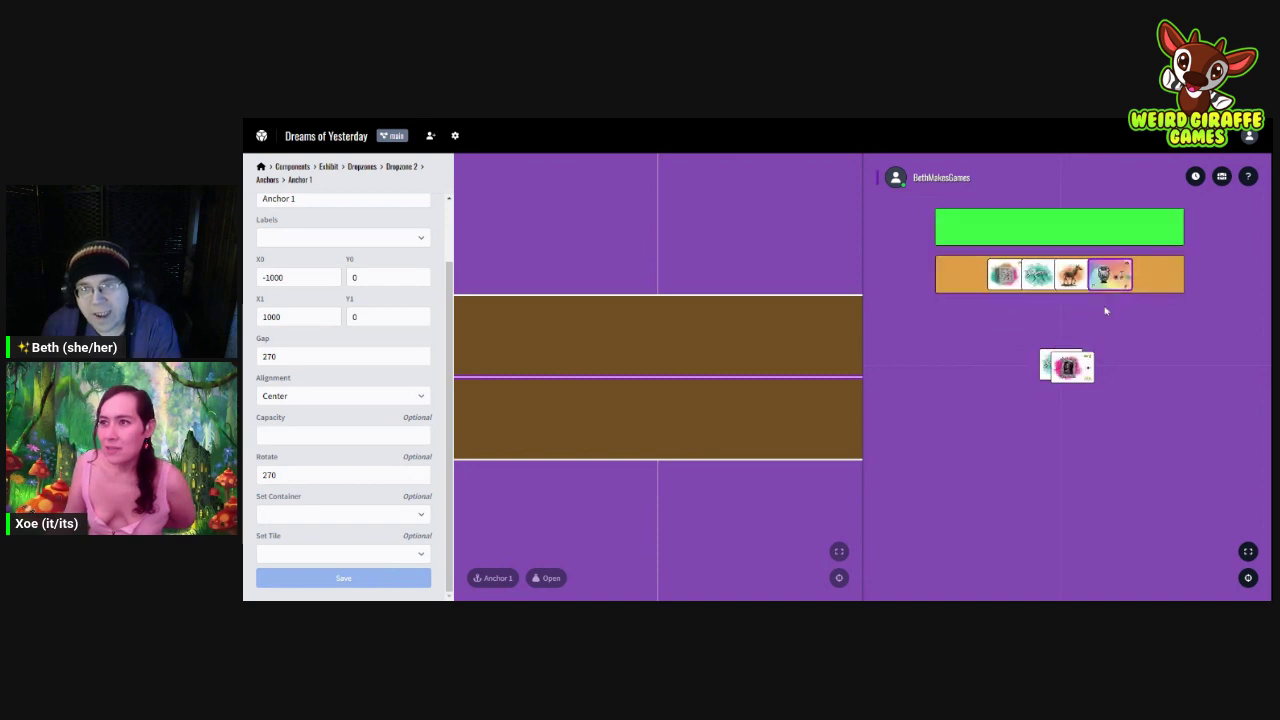
left_click_drag(1068, 366, 986, 276)
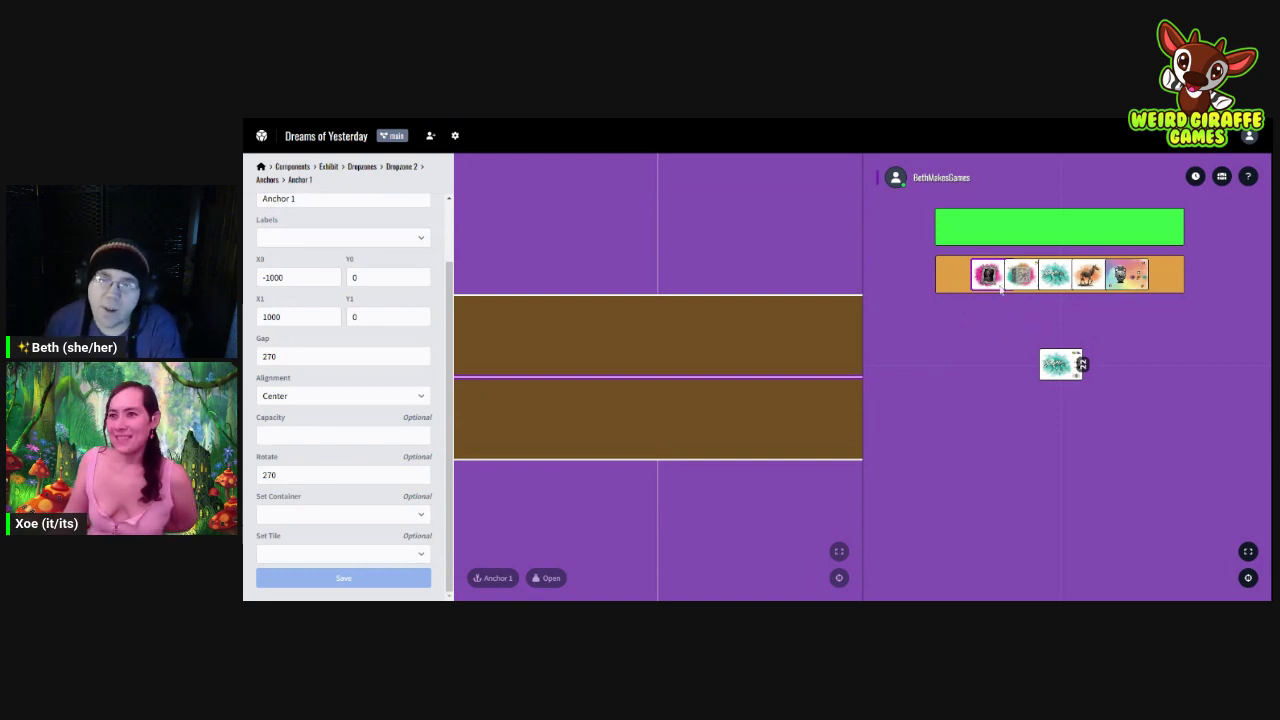
left_click_drag(986, 276, 988, 282)
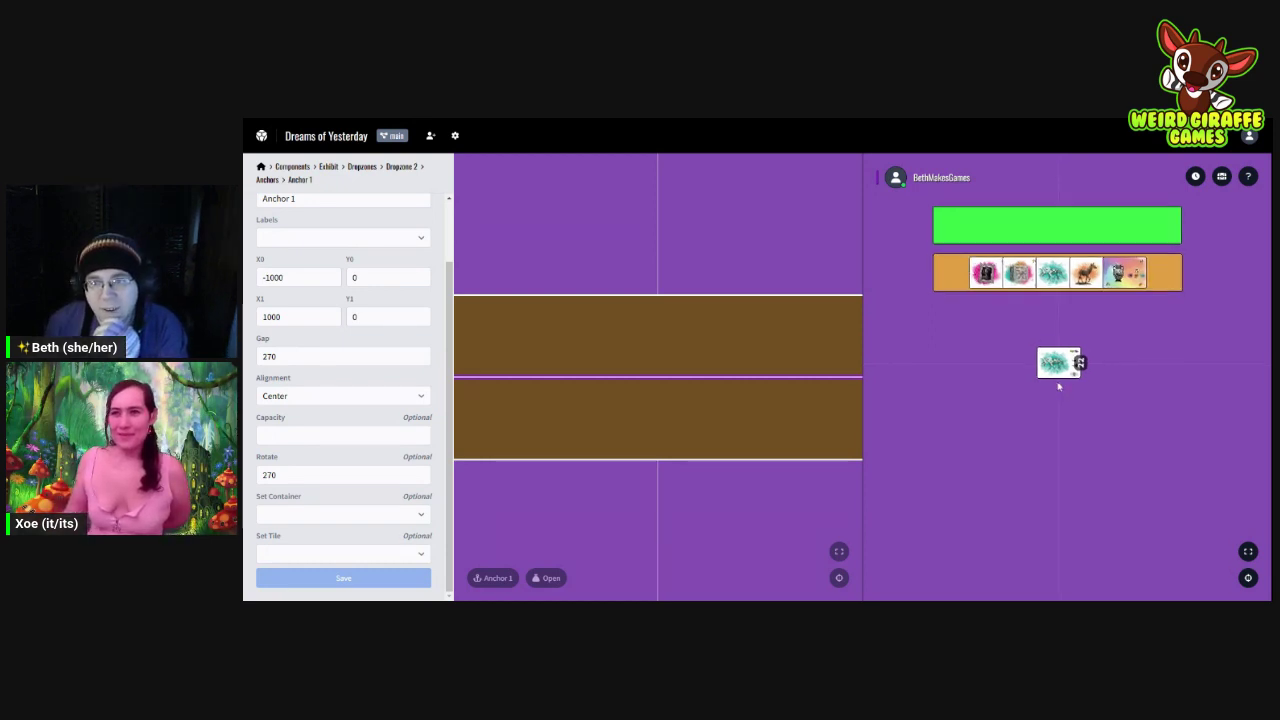
Step: Spread several deck cards out on the table and add one more deck card to the left end of the Exhibit row
left_click(1080, 362)
left_click(1086, 362)
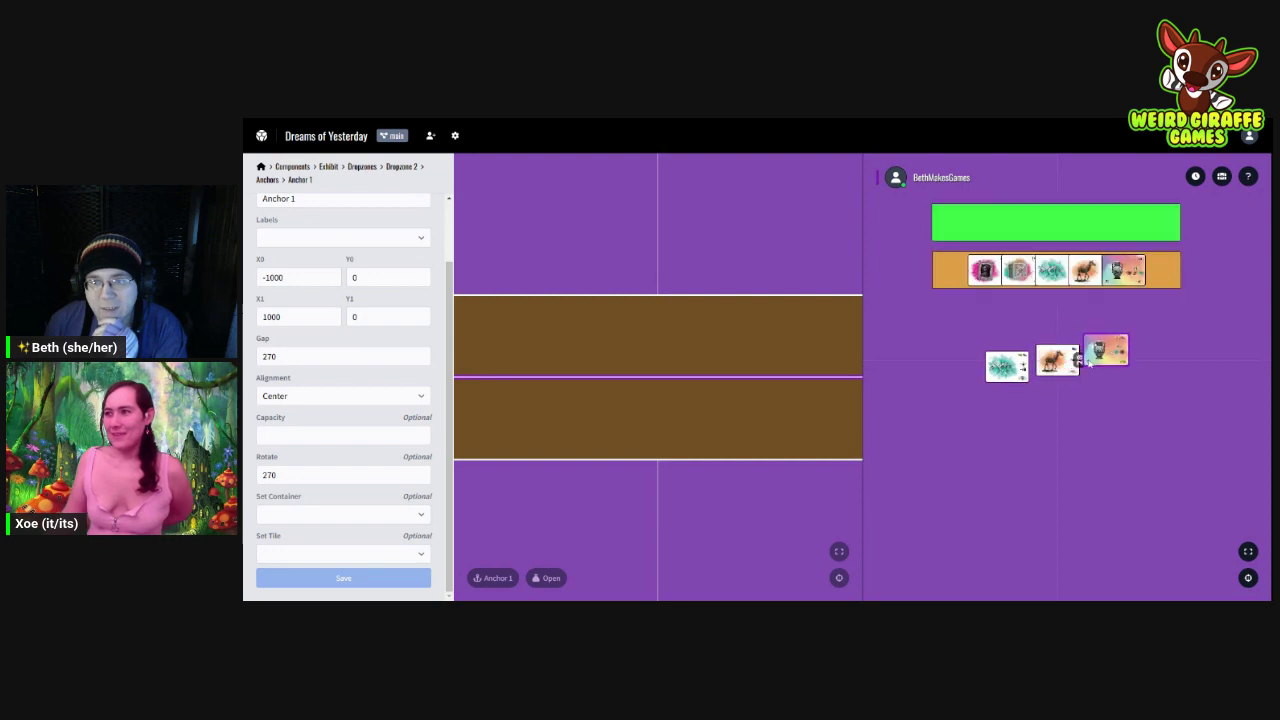
left_click(1080, 365)
left_click(1072, 368)
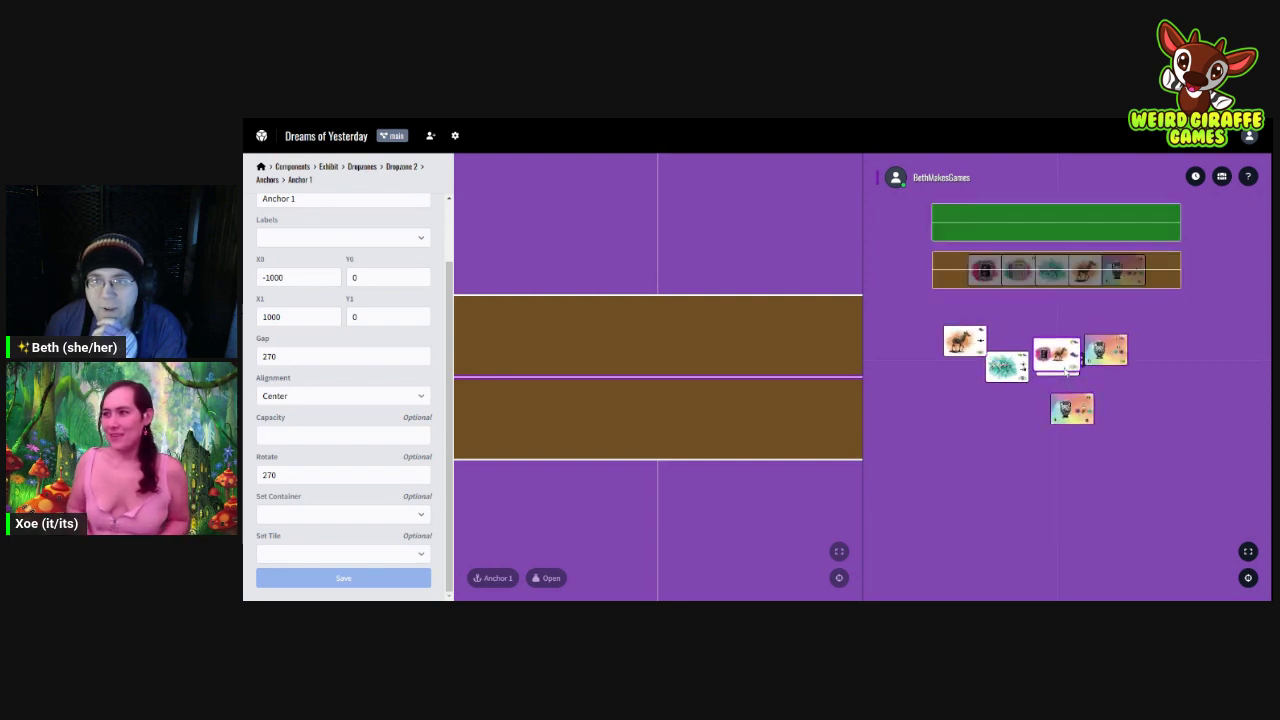
left_click_drag(1065, 369, 964, 274)
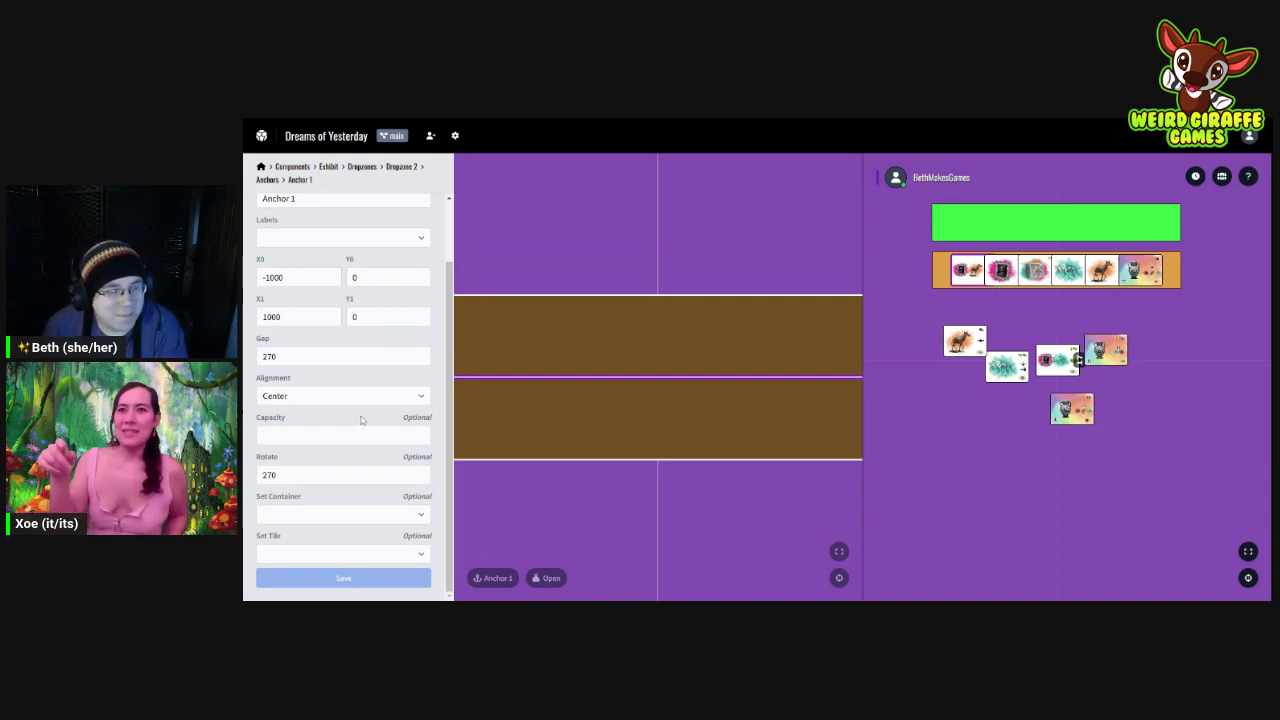
Step: Try reversing Anchor 1 with X0 at 1000 and X1 at -1000, save it, and test putting a card back into the Exhibit
scroll(362, 420, "up", 2)
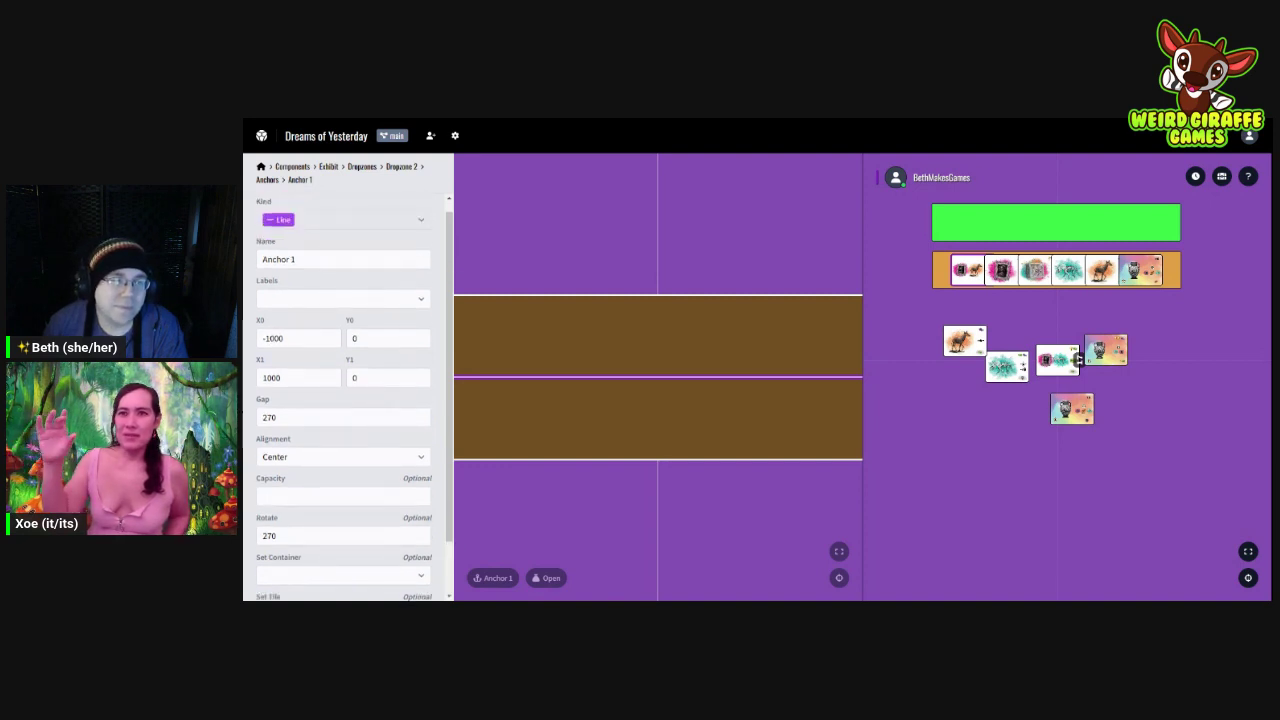
left_click(283, 338)
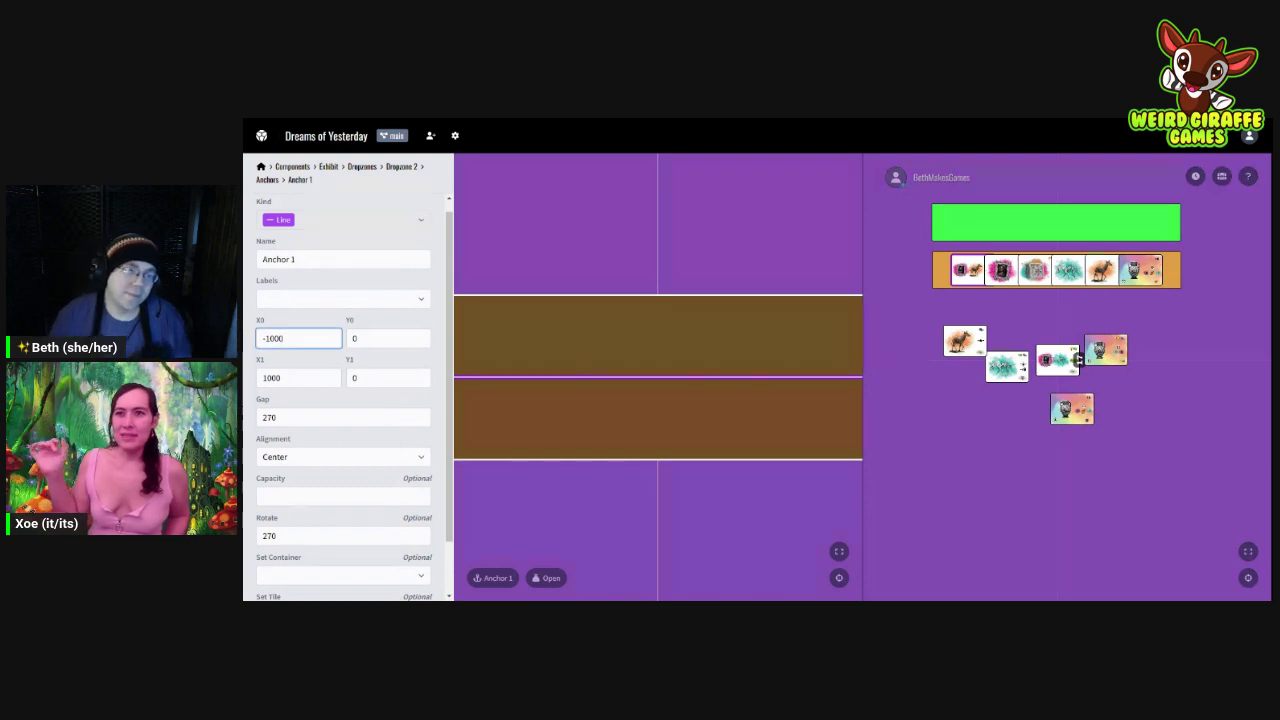
key("Home")
key("Delete")
key("Tab")
key("Home")
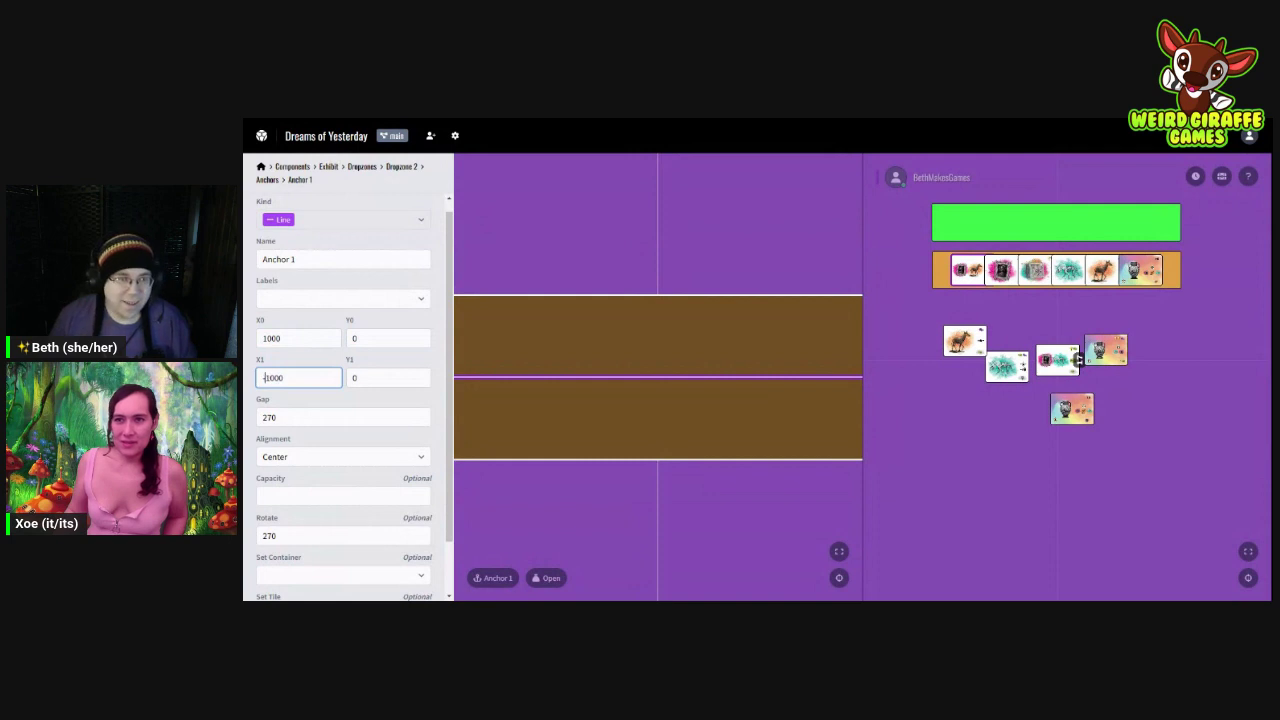
left_click(350, 377)
scroll(350, 377, "down", 2)
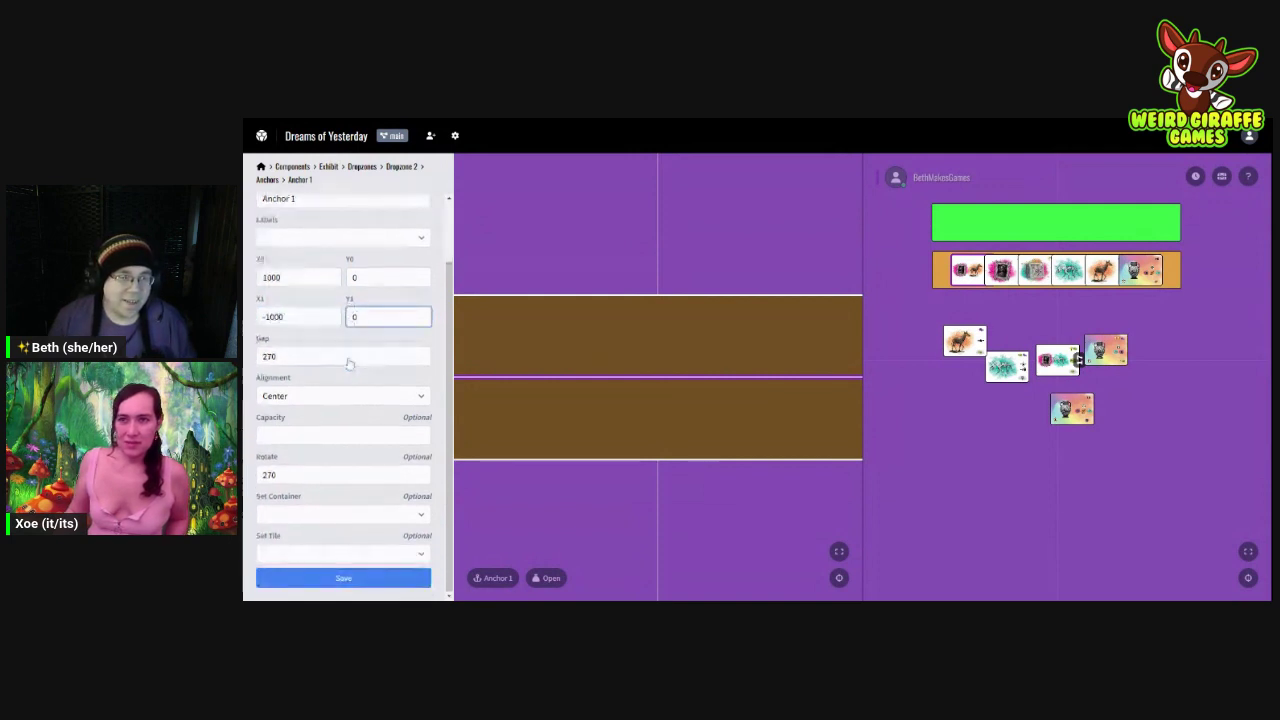
left_click(350, 577)
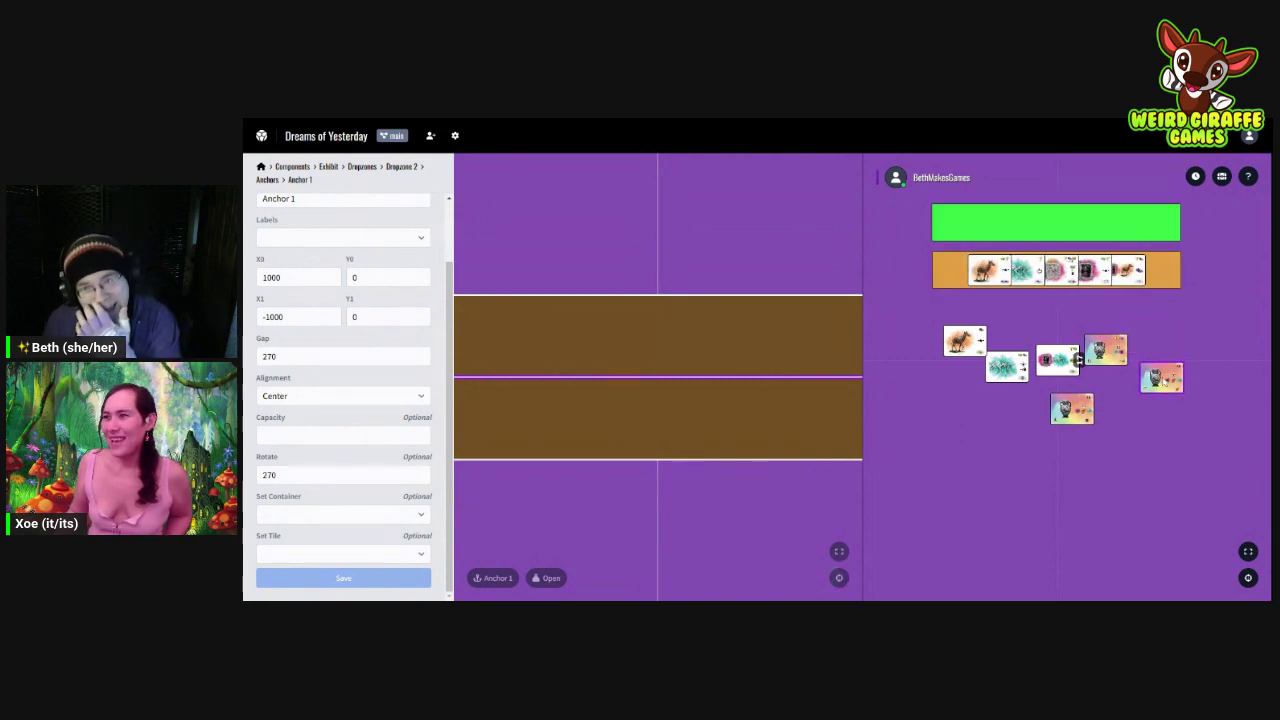
left_click_drag(1161, 377, 1155, 292)
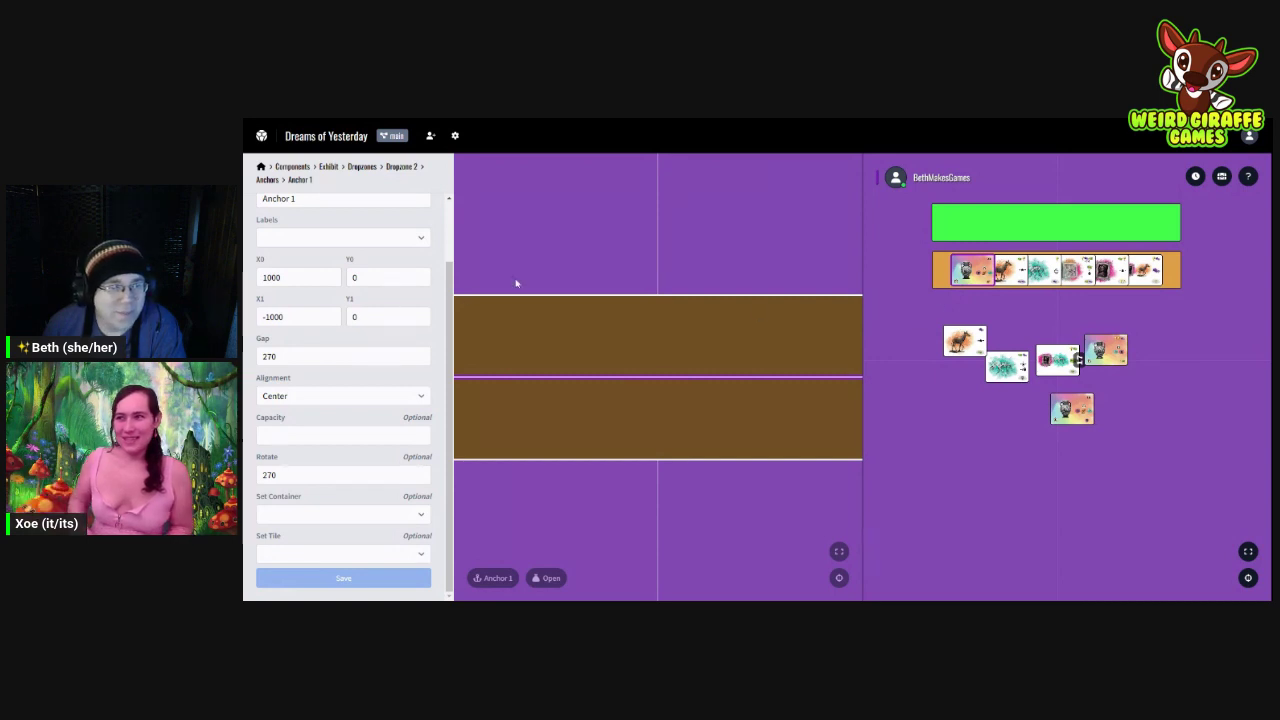
Step: Set Anchor 1's X0 back to -1000 and X1 back to 1000, and save the anchor
left_click(263, 277)
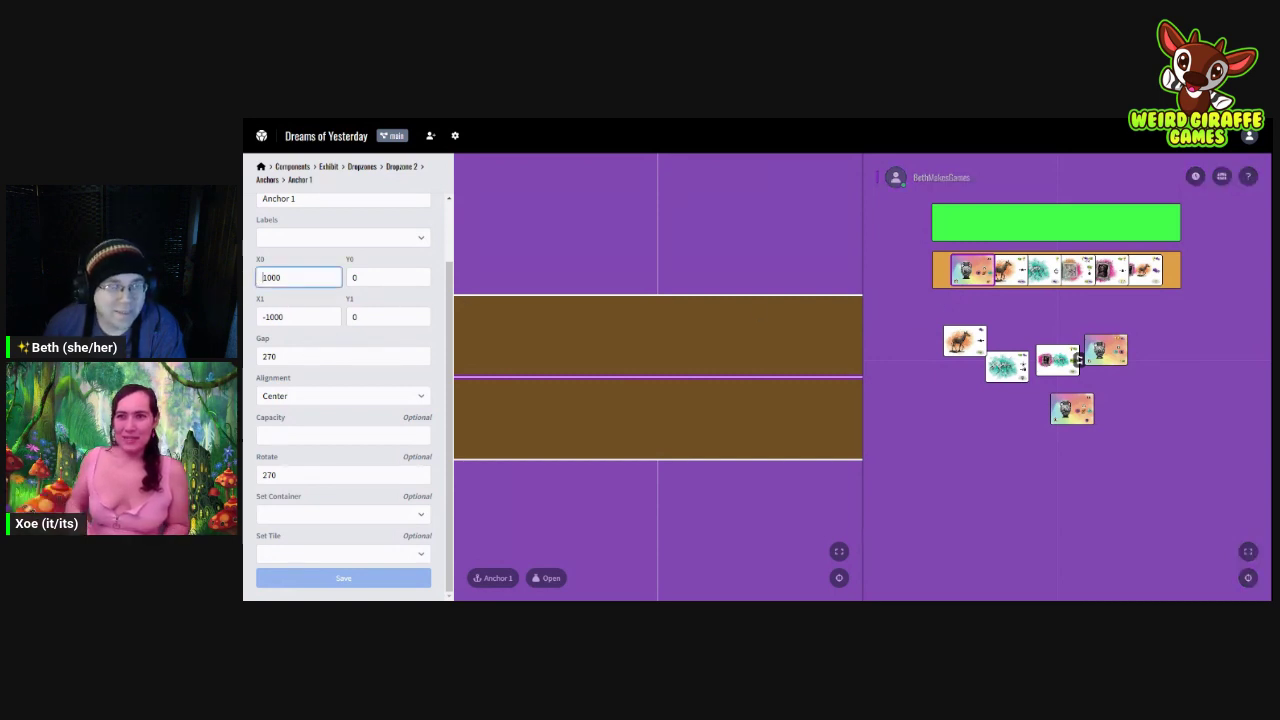
type("-")
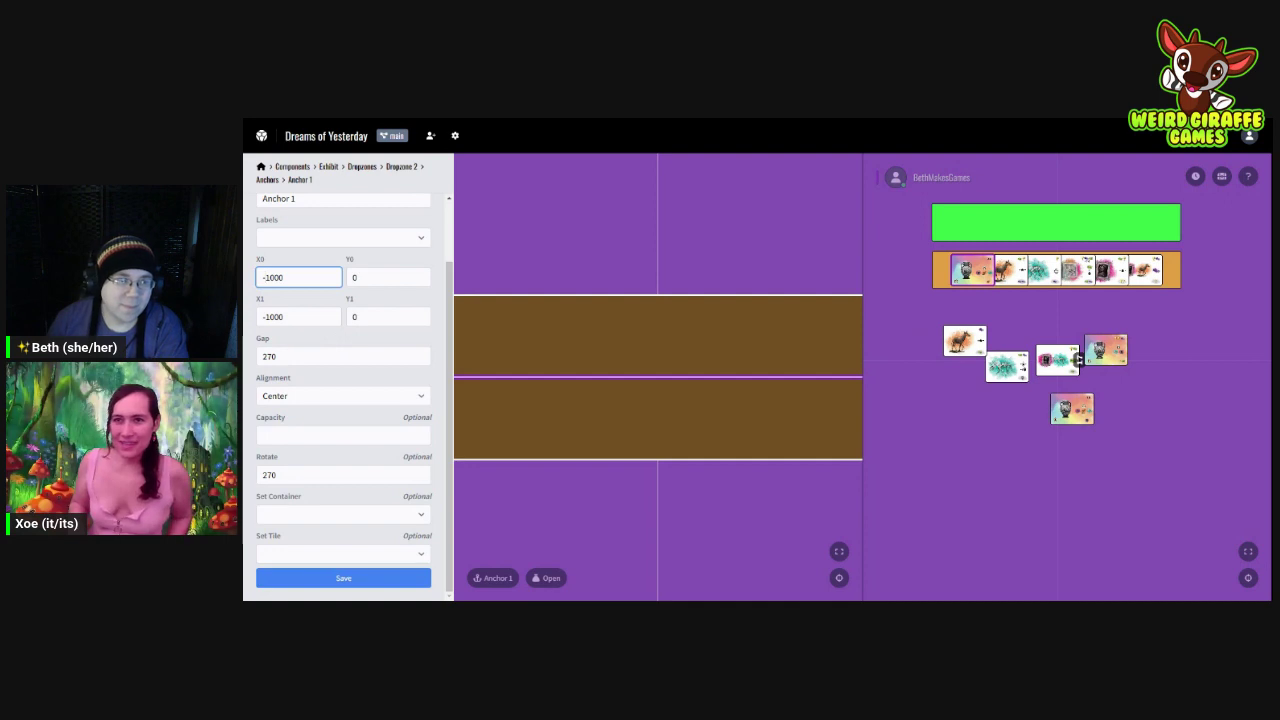
left_click(263, 316)
key("Delete")
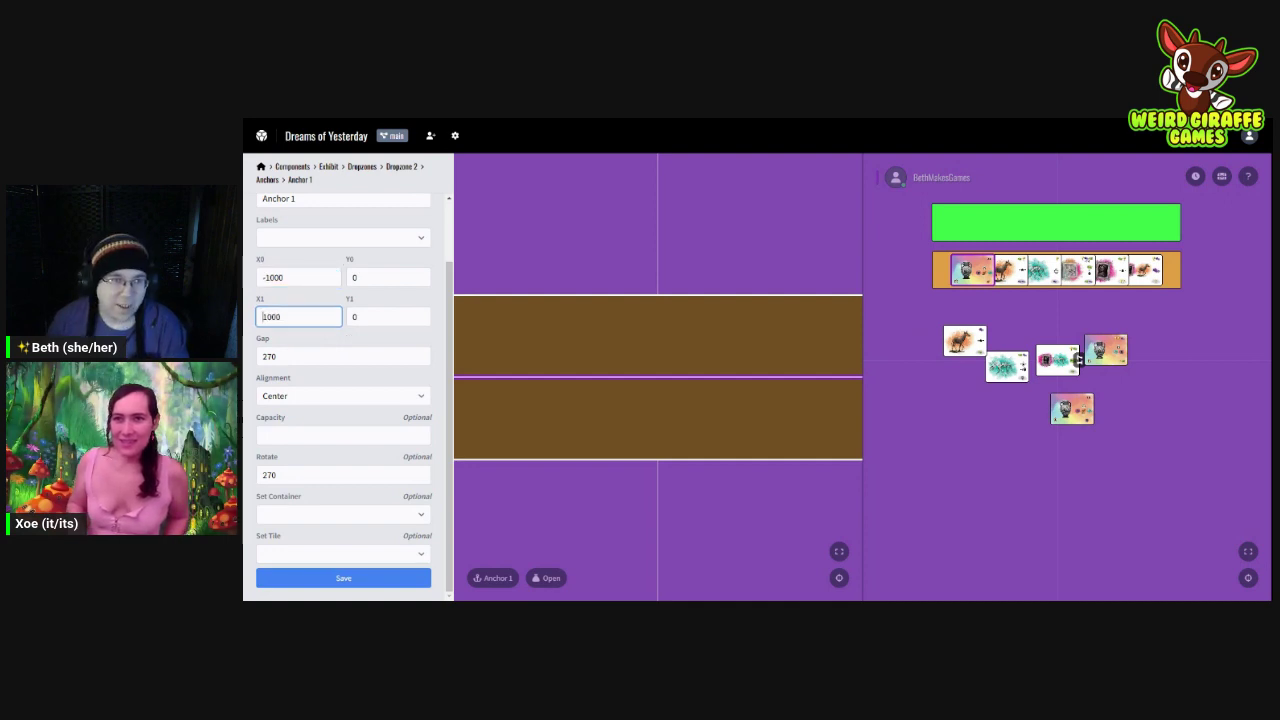
left_click(345, 338)
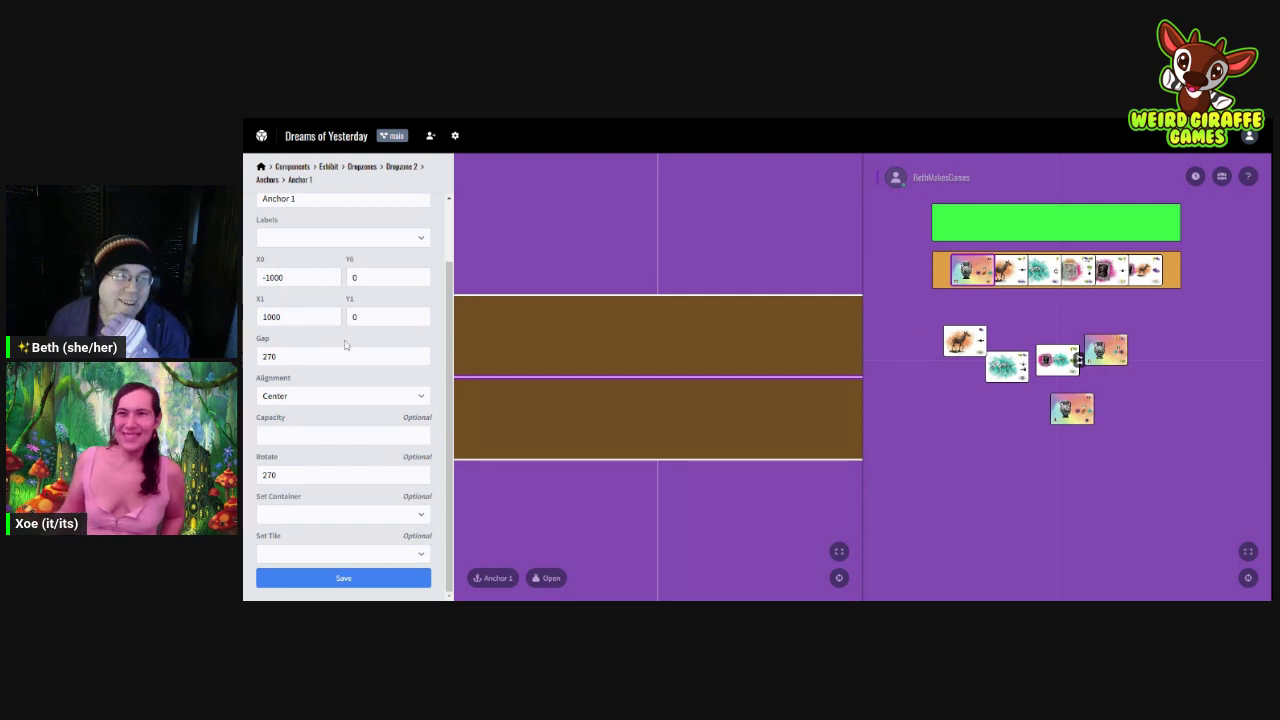
left_click(340, 578)
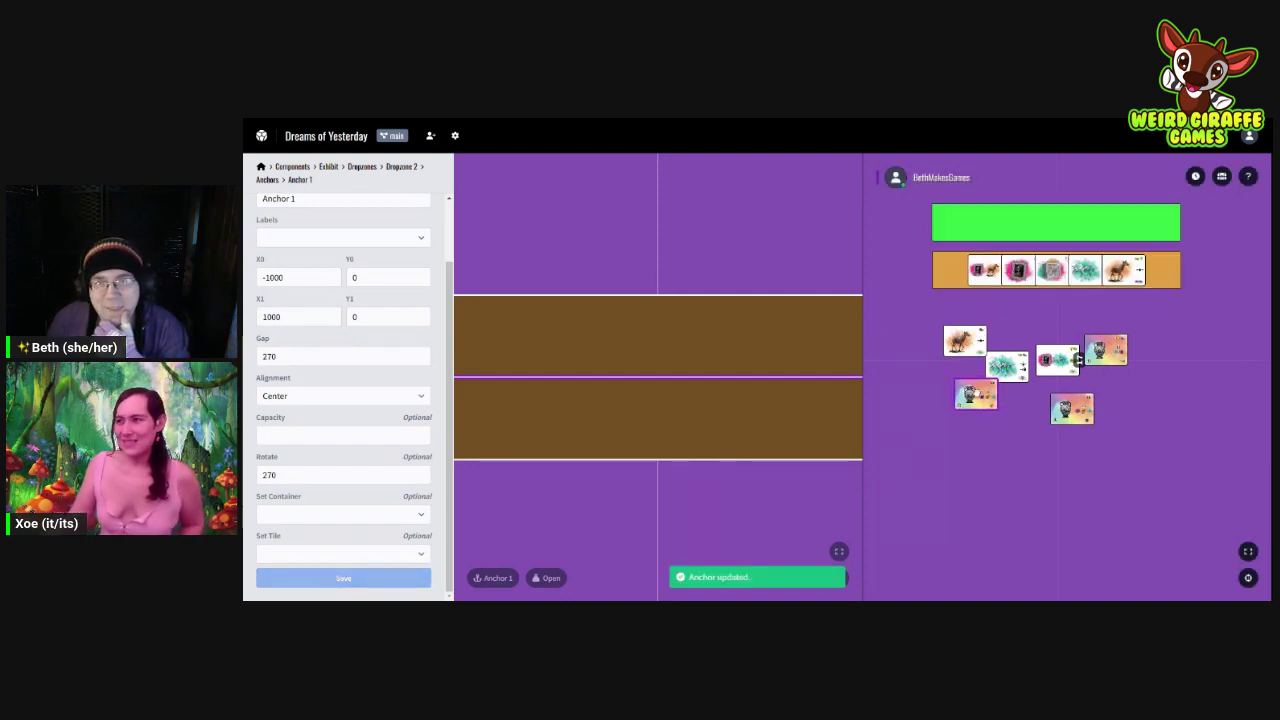
Step: Arrange the loose cards on the table beneath the Exhibit, and place the green money card in the Resources container
left_click_drag(976, 406, 967, 406)
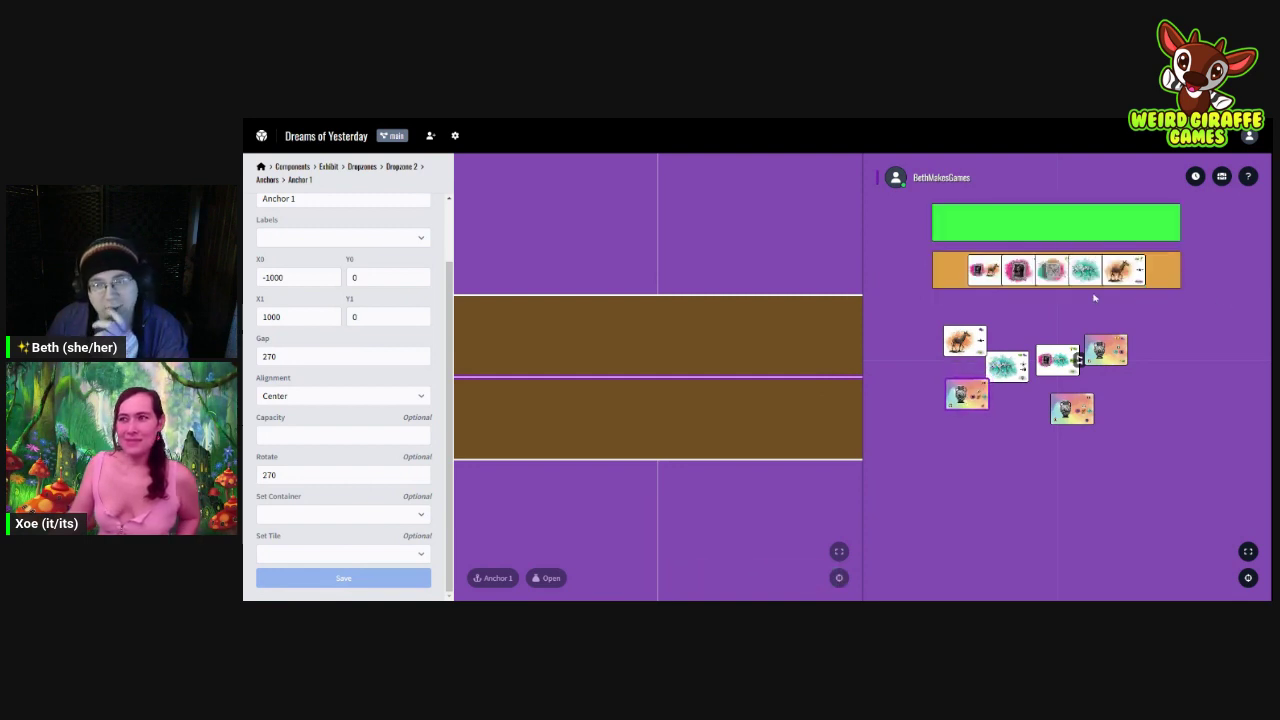
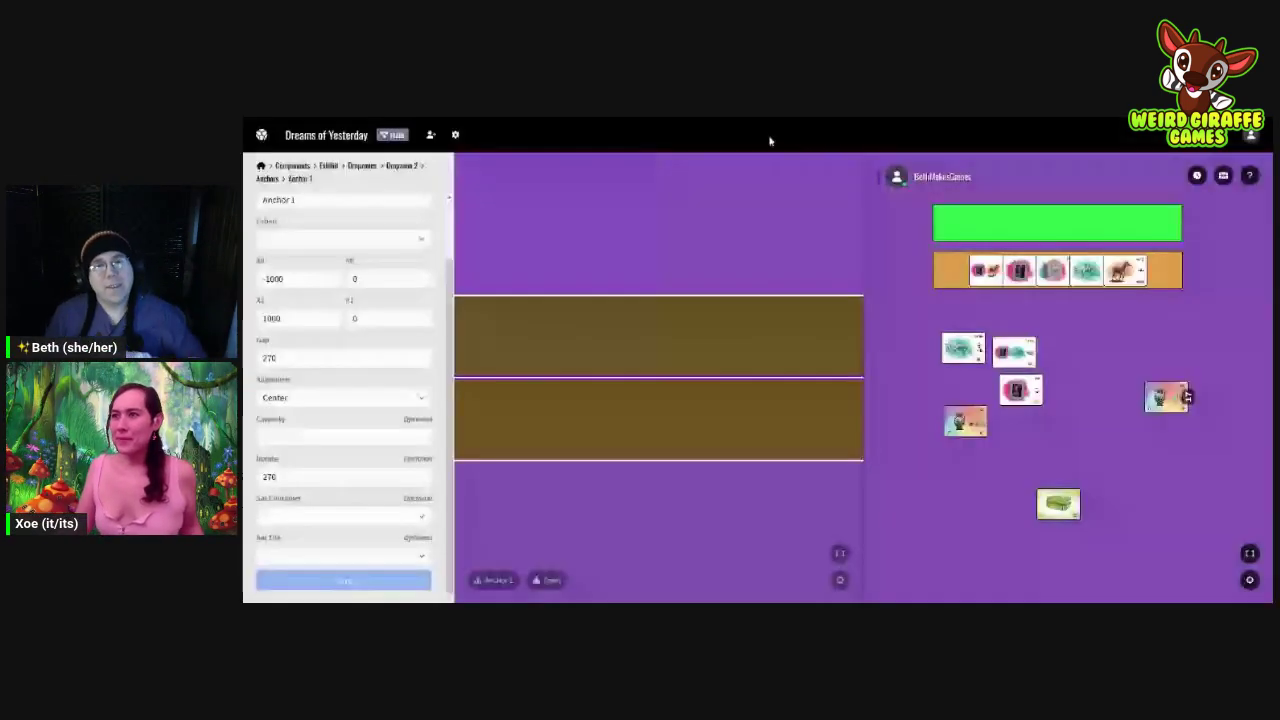
left_click_drag(1036, 477, 966, 387)
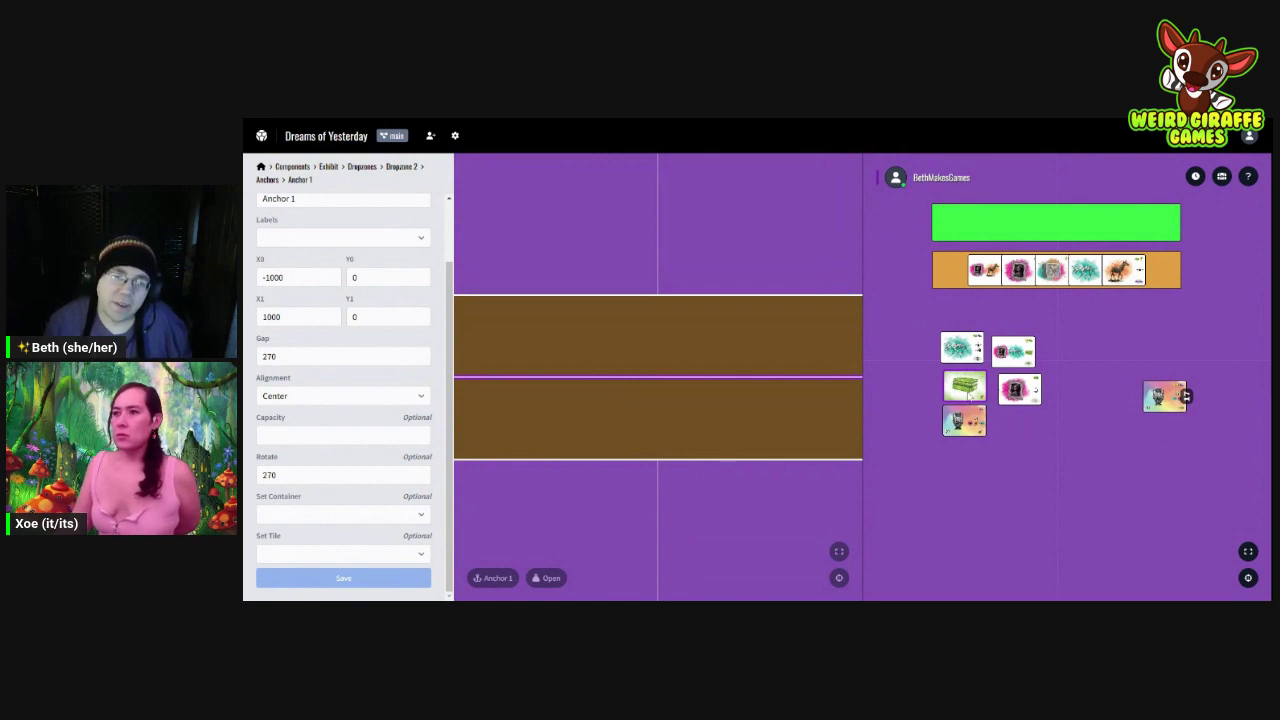
left_click_drag(966, 392, 1056, 222)
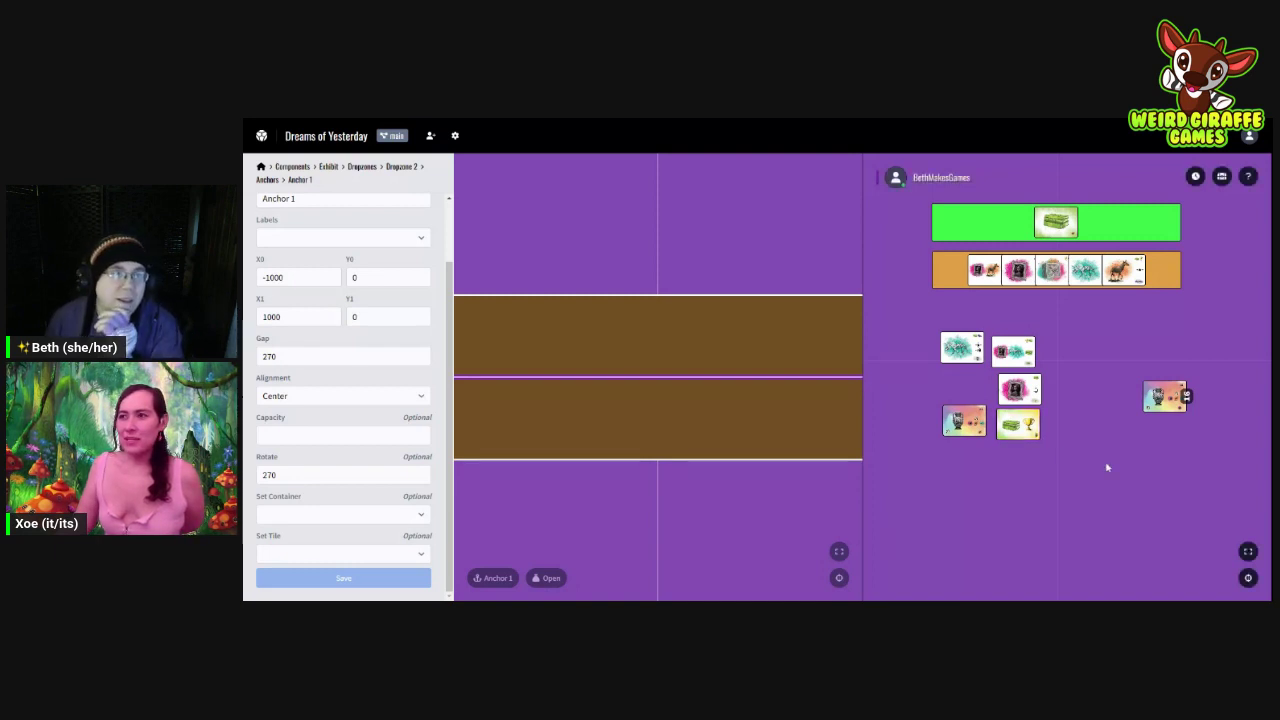
Step: Create a new component from the Blank Container template and open its settings
left_click(300, 168)
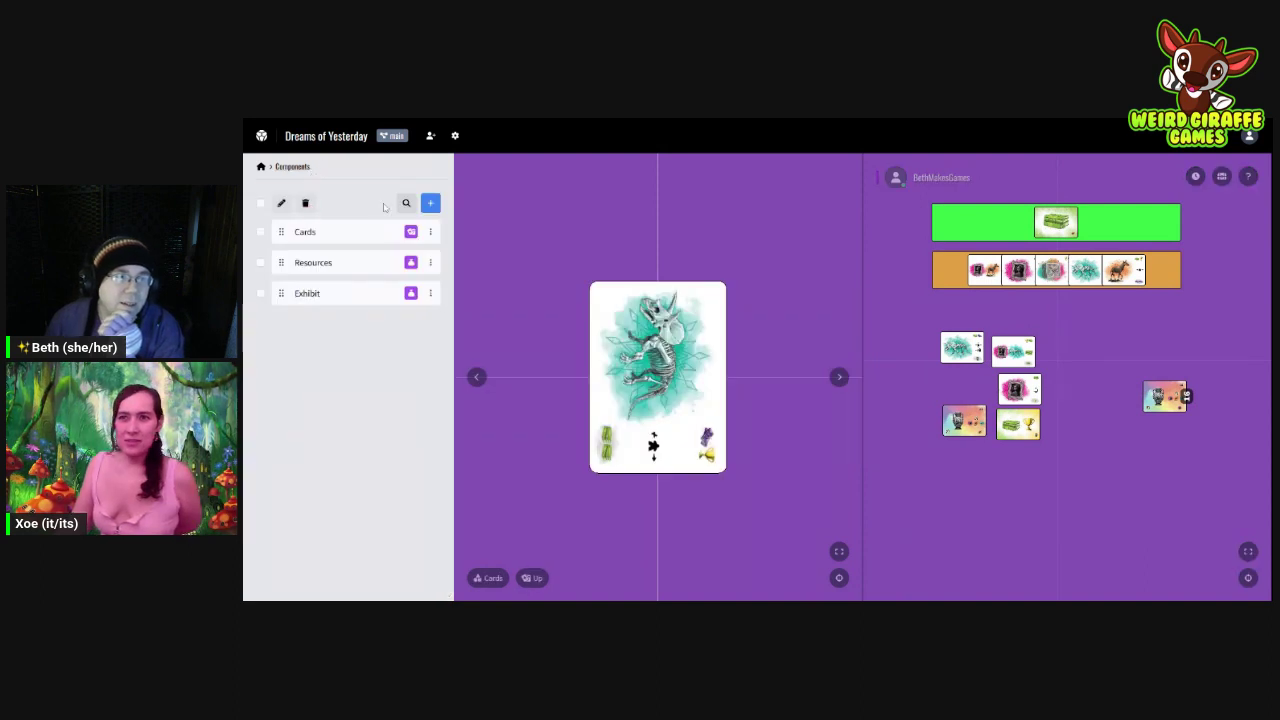
left_click(430, 203)
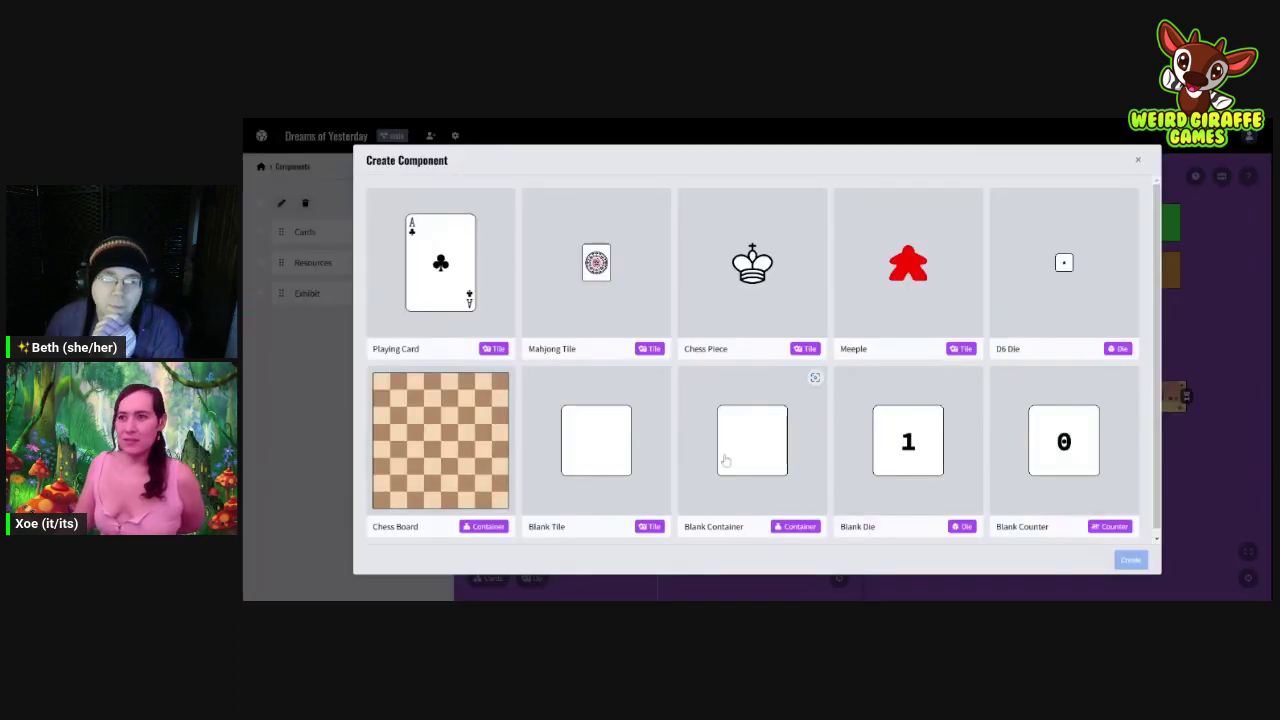
left_click(772, 455)
left_click(1131, 560)
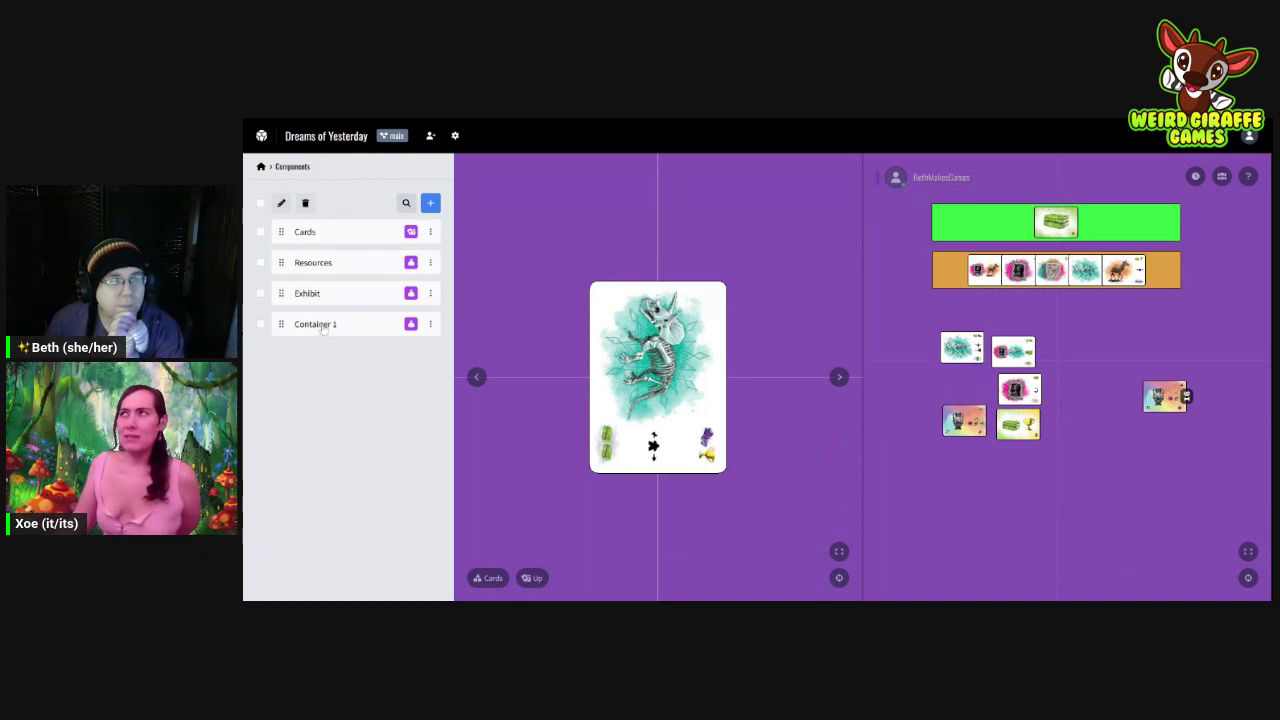
left_click(318, 325)
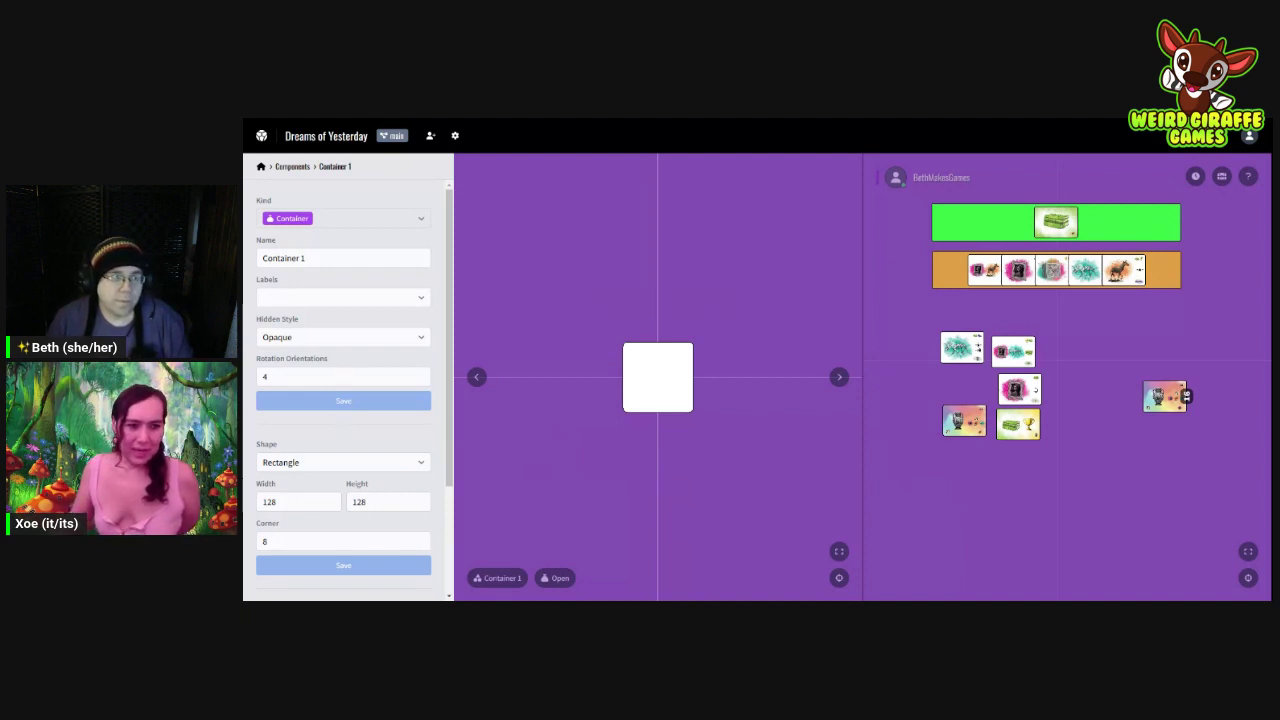
Step: Set the new container's width to 800 and its height to 1200
scroll(343, 400, "down", 1)
left_click(290, 502)
double_click(290, 502)
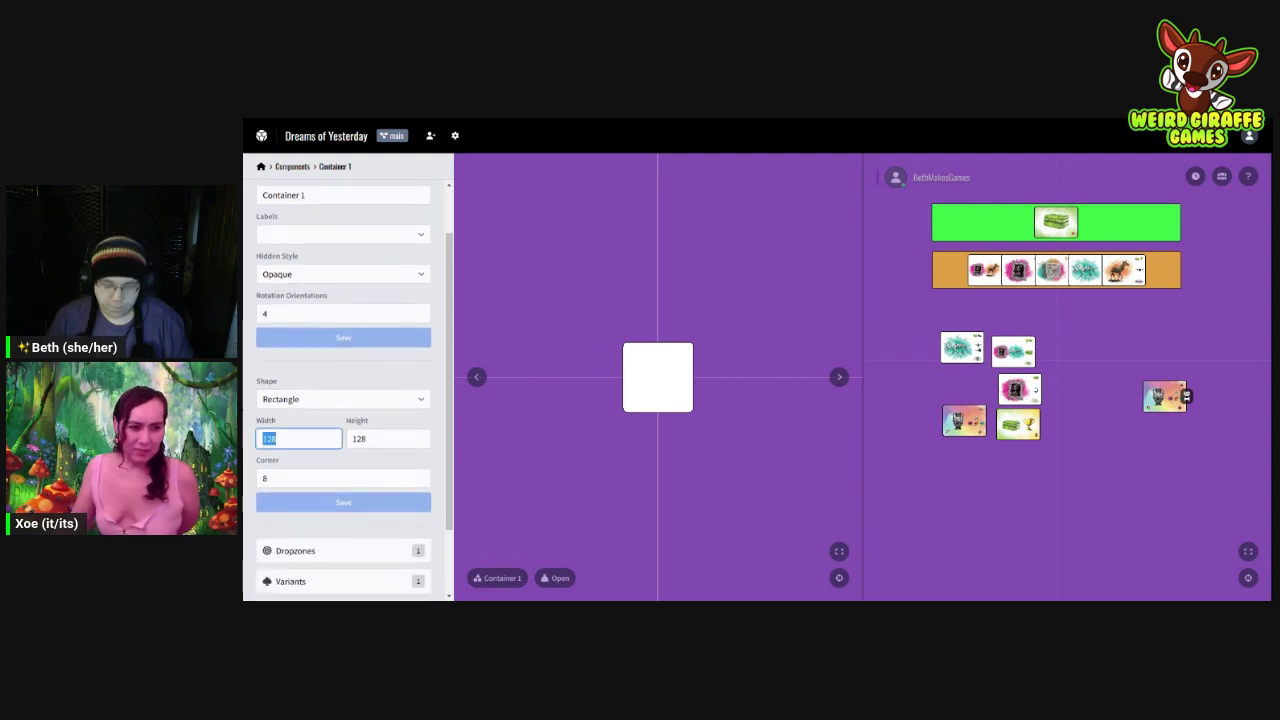
type("800")
key("Tab")
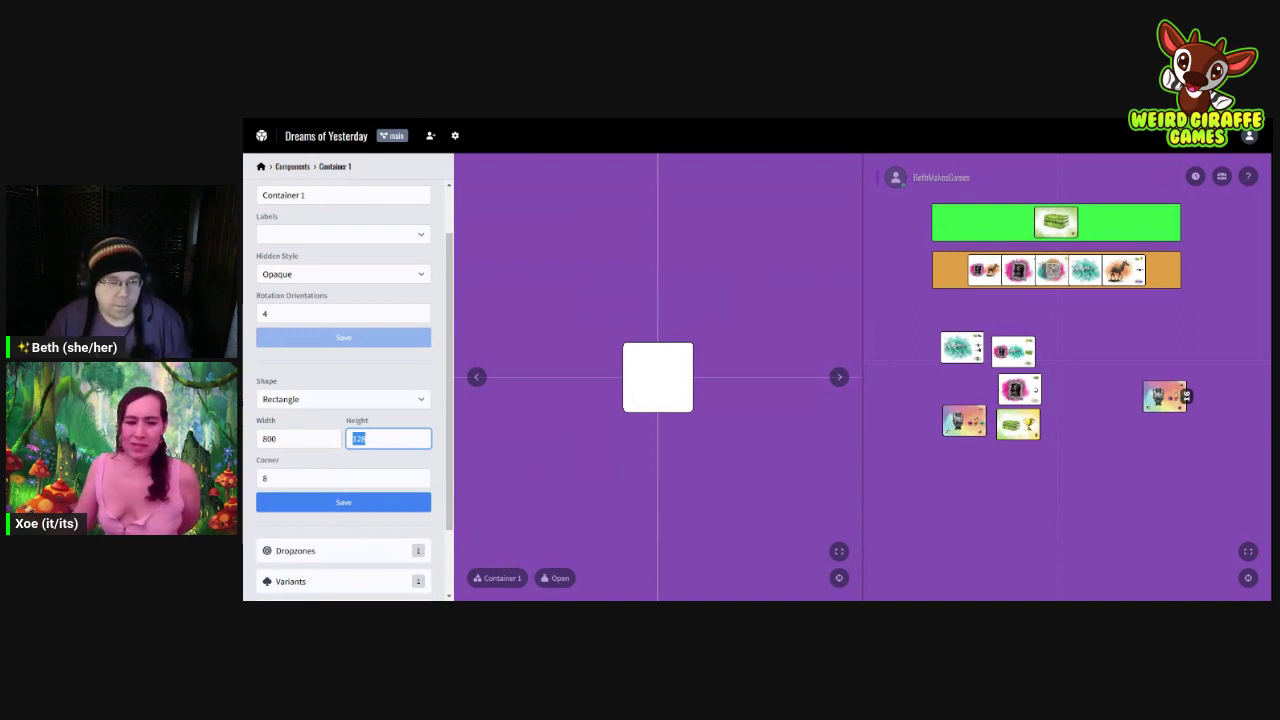
type("1200")
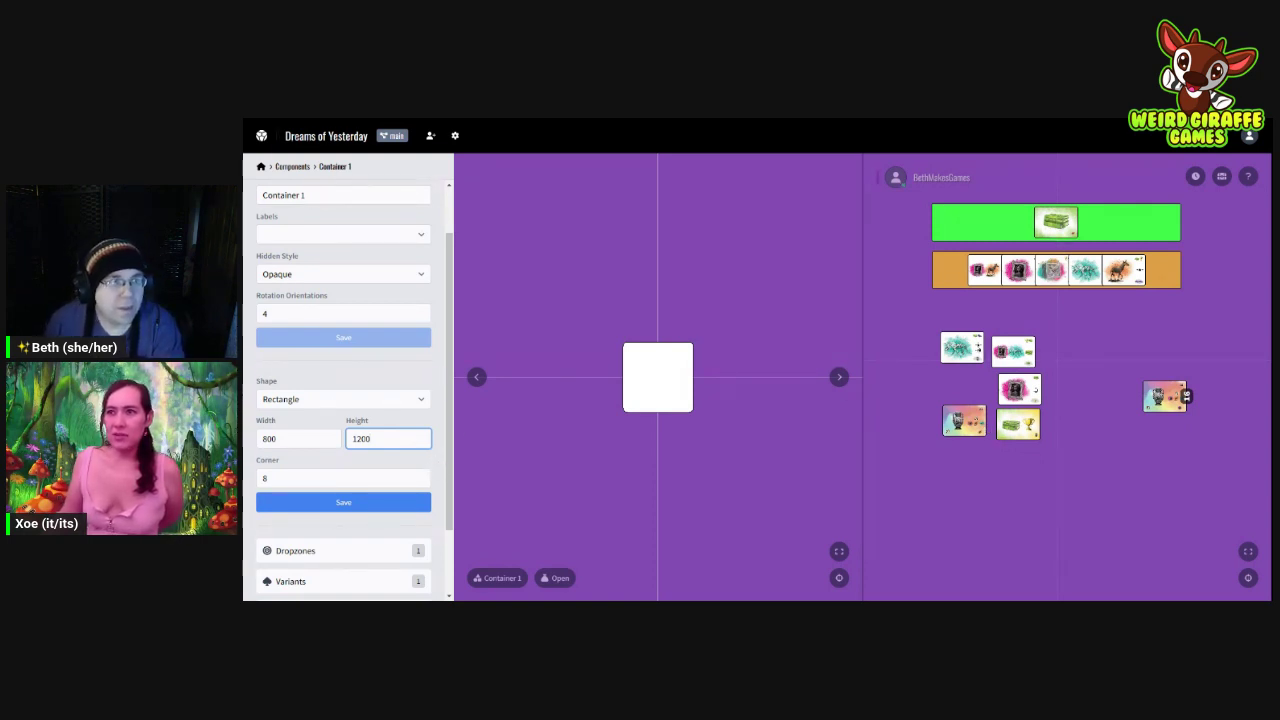
Step: Rename the container as Rondel Space, and save both its general settings and its shape settings
triple_click(300, 195)
type("Rondel")
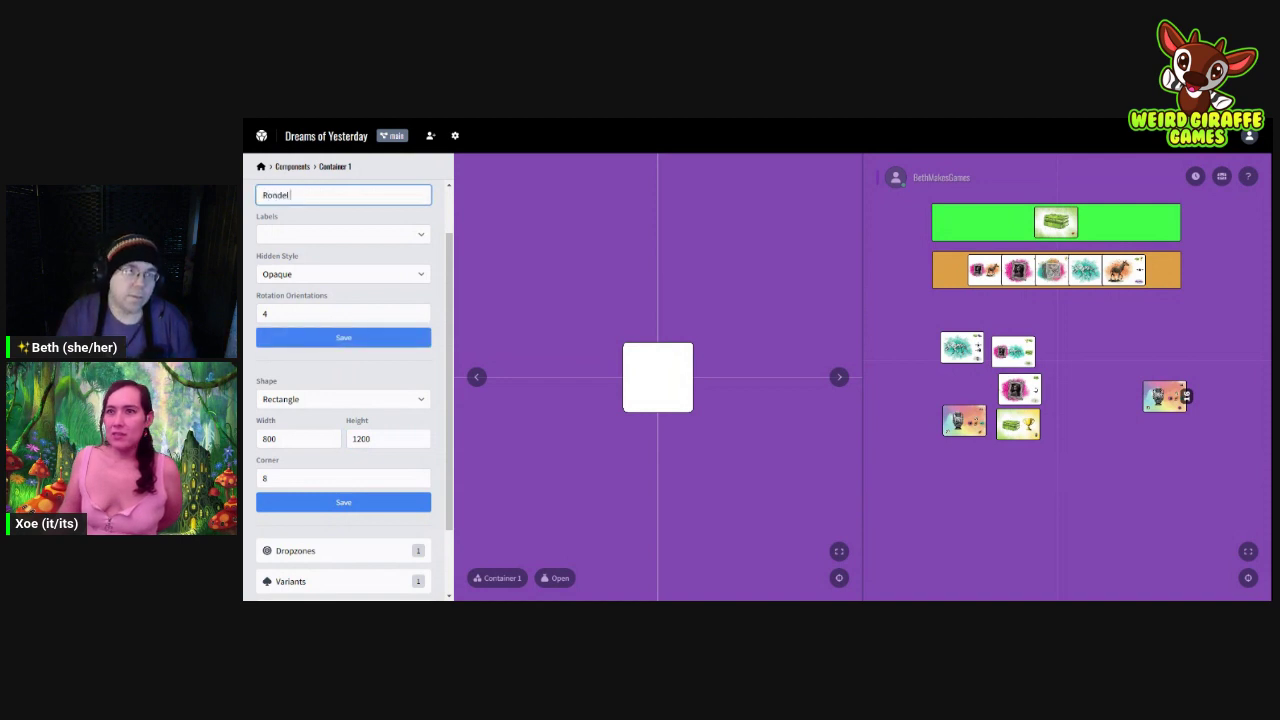
type(" Space")
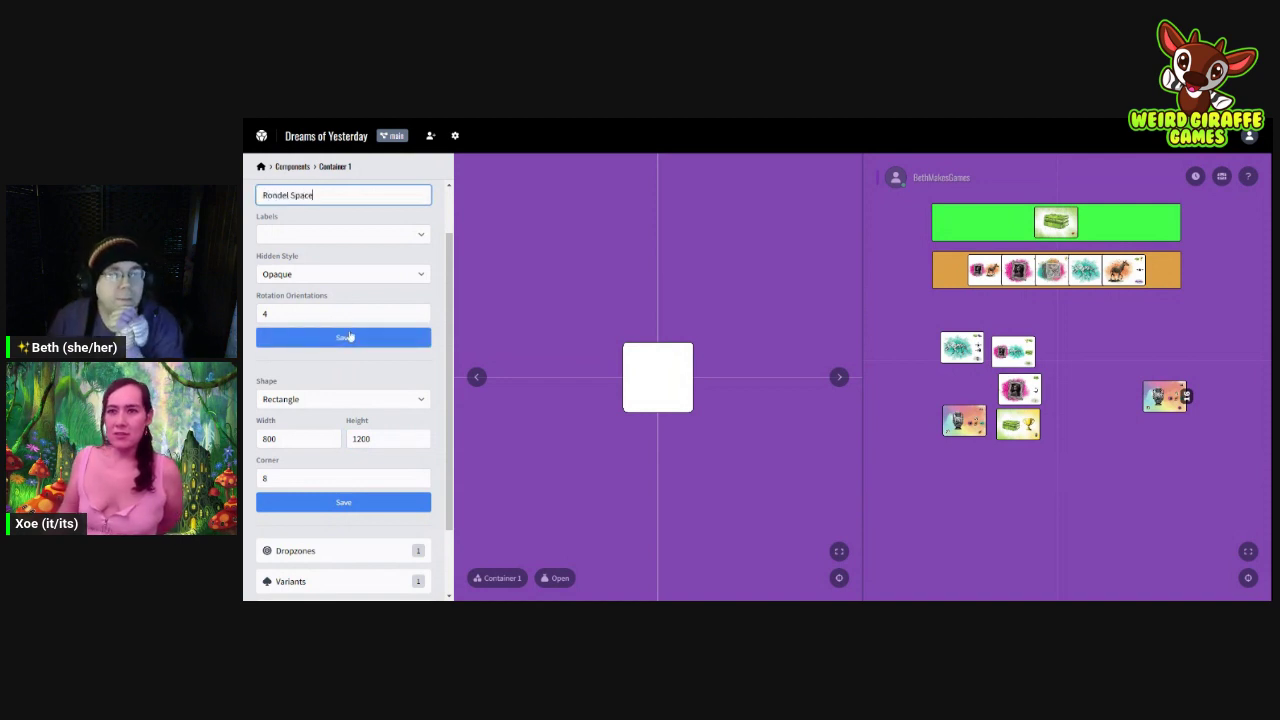
left_click(349, 337)
left_click(343, 501)
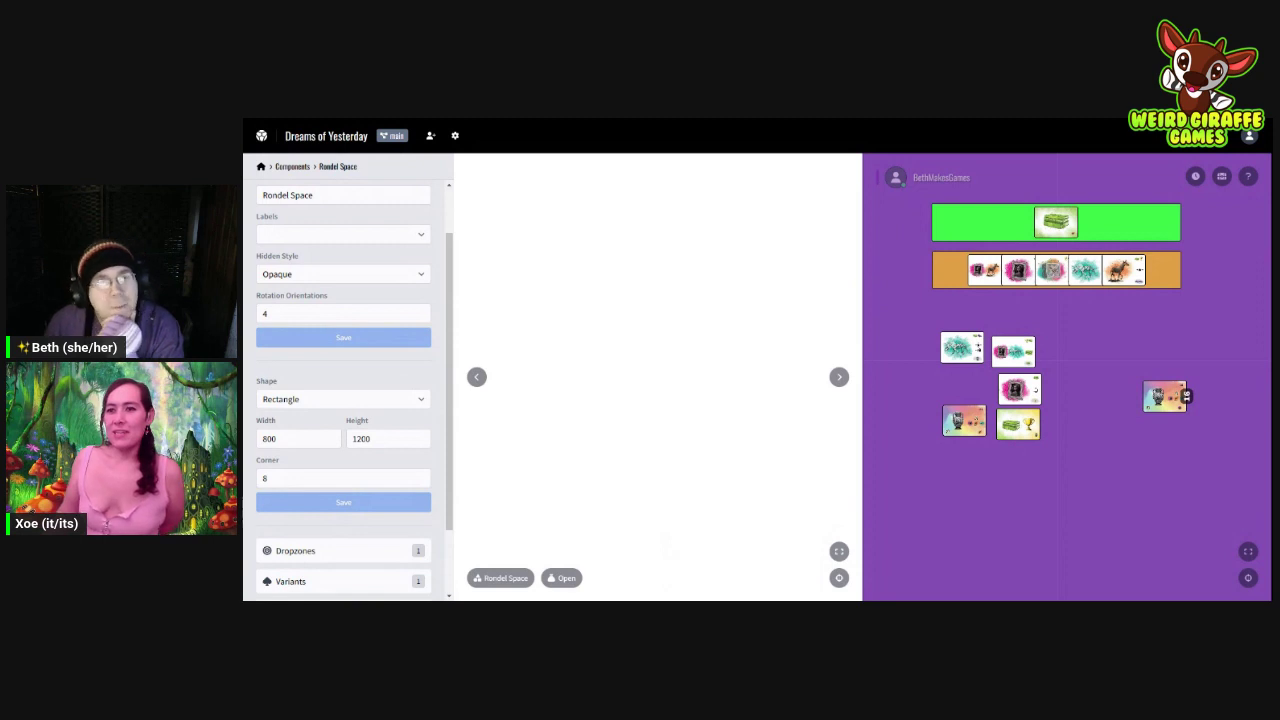
Step: Open the Rondel Space container's grid dropzone, allow Cards as its child components, and save the change
scroll(376, 414, "down", 2)
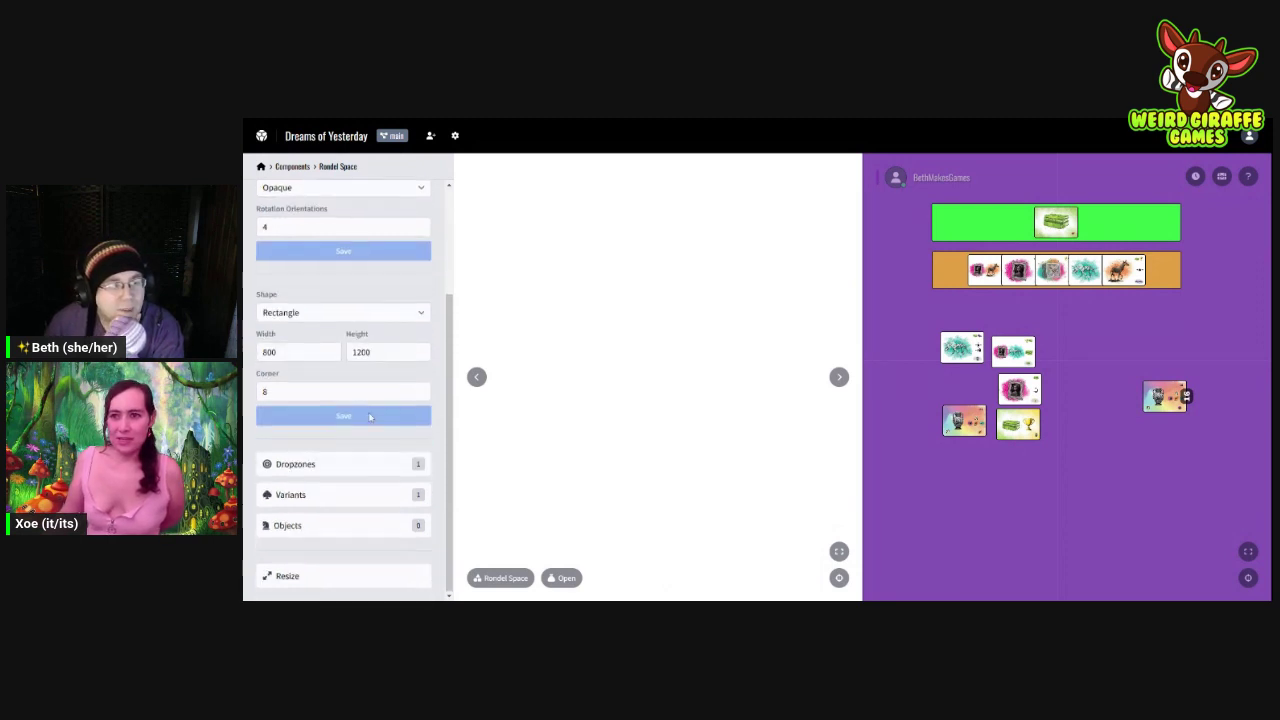
left_click(358, 469)
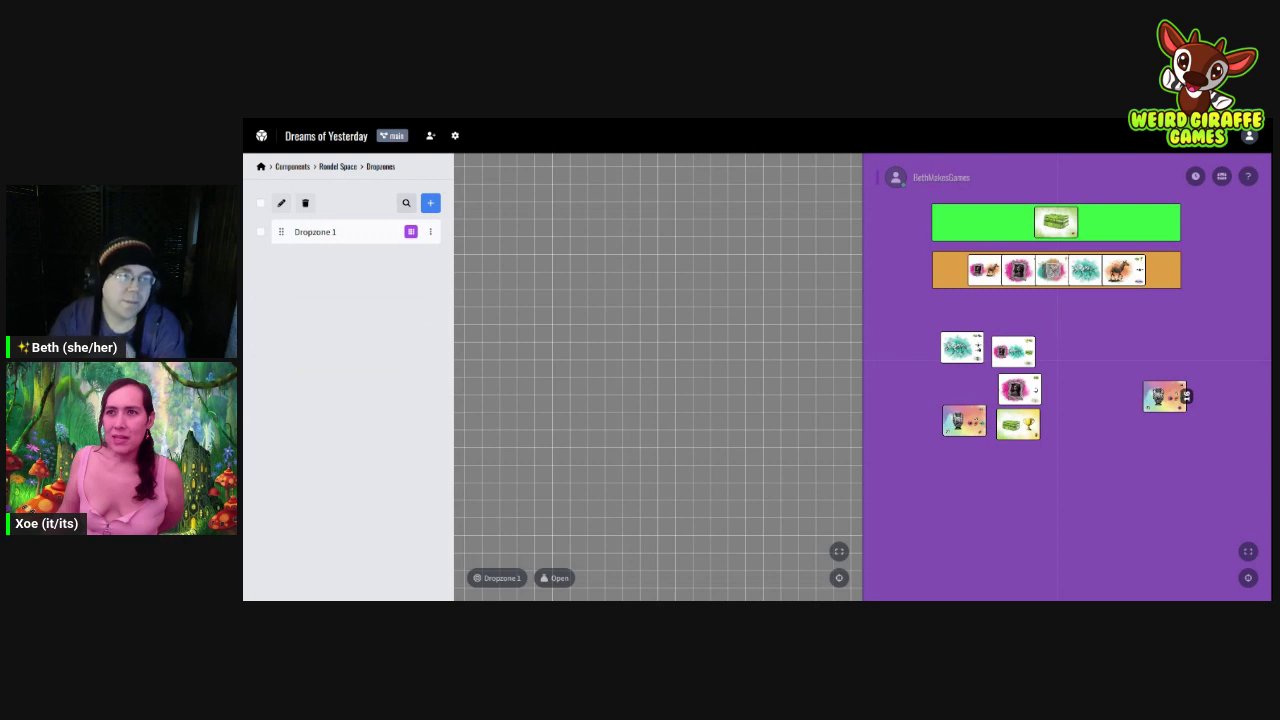
left_click(352, 231)
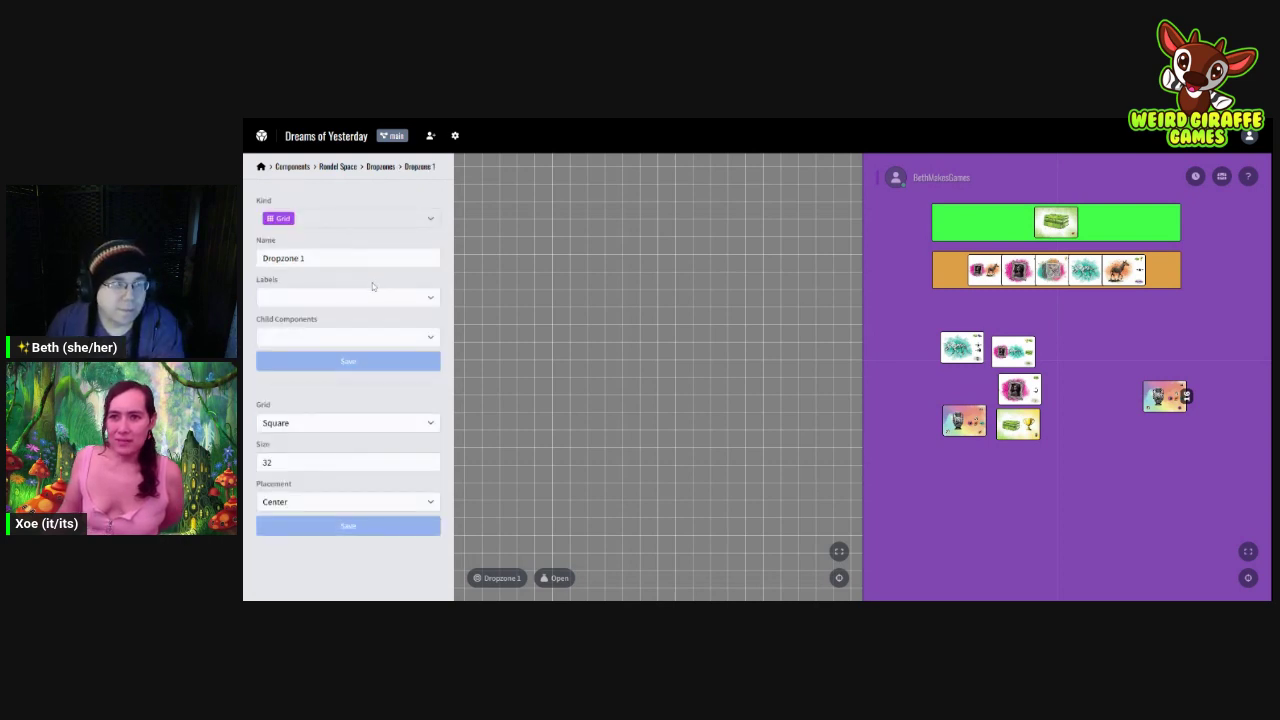
left_click(376, 332)
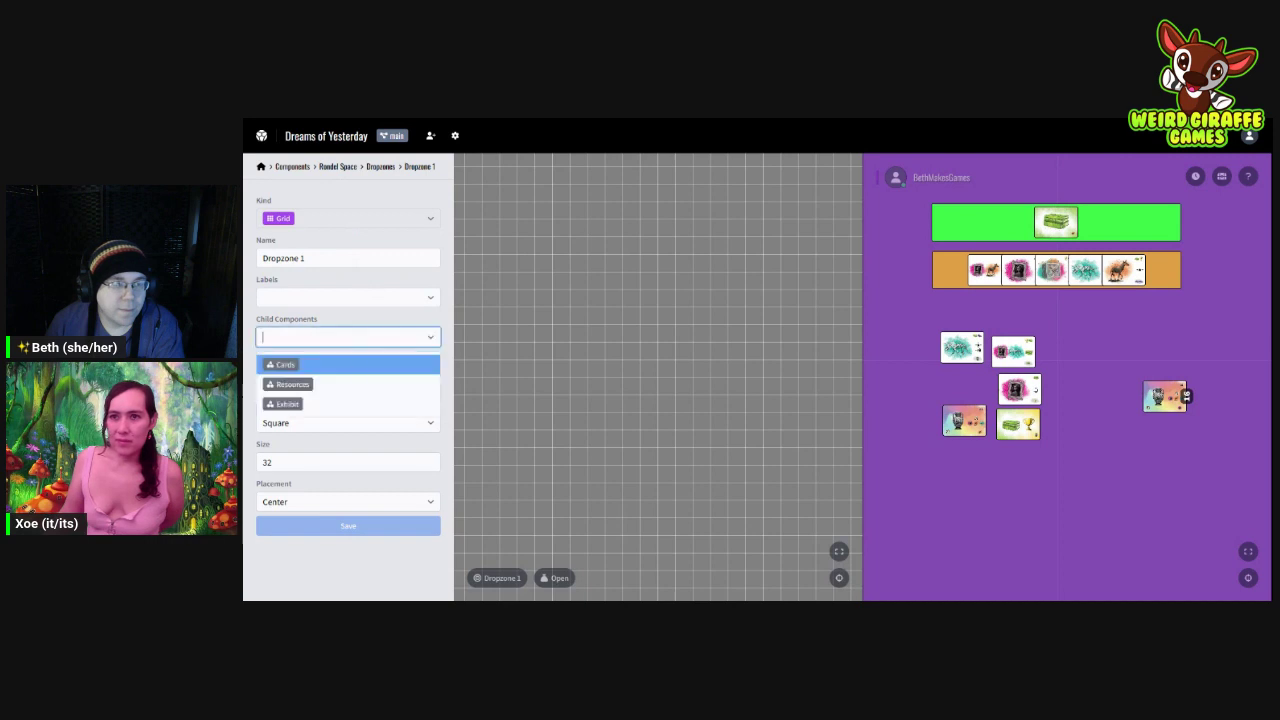
left_click(353, 368)
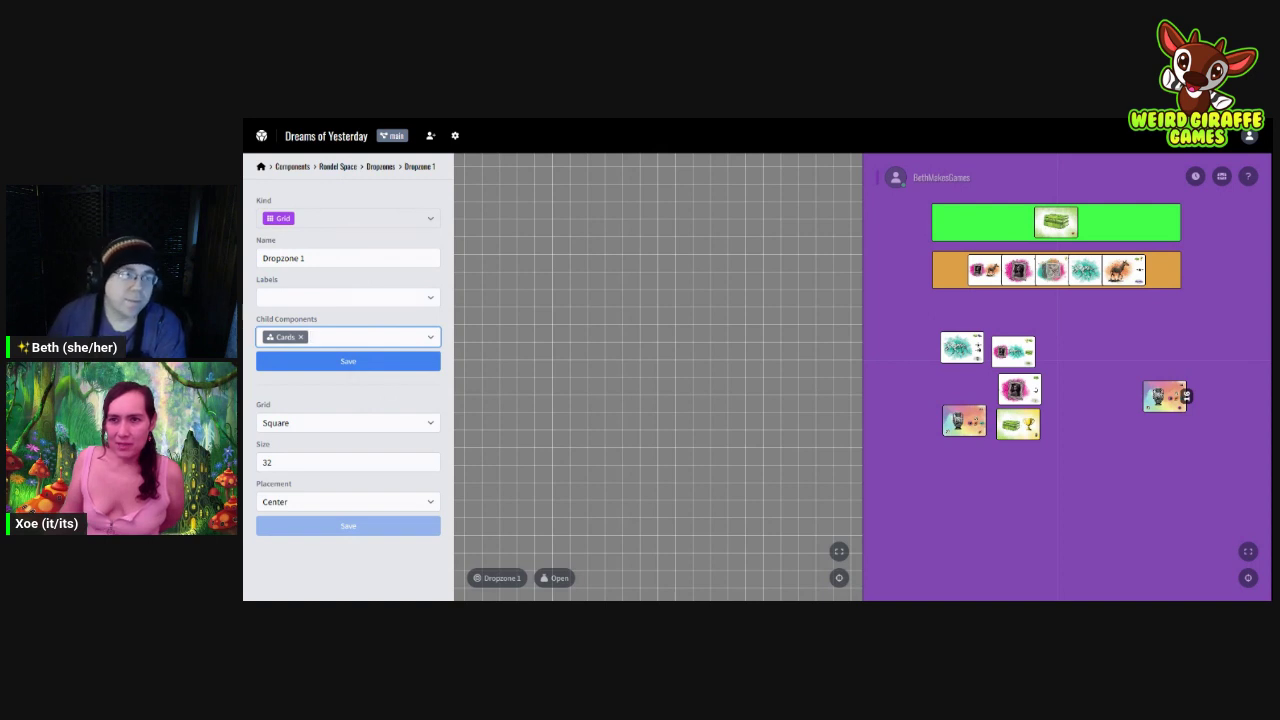
left_click(370, 369)
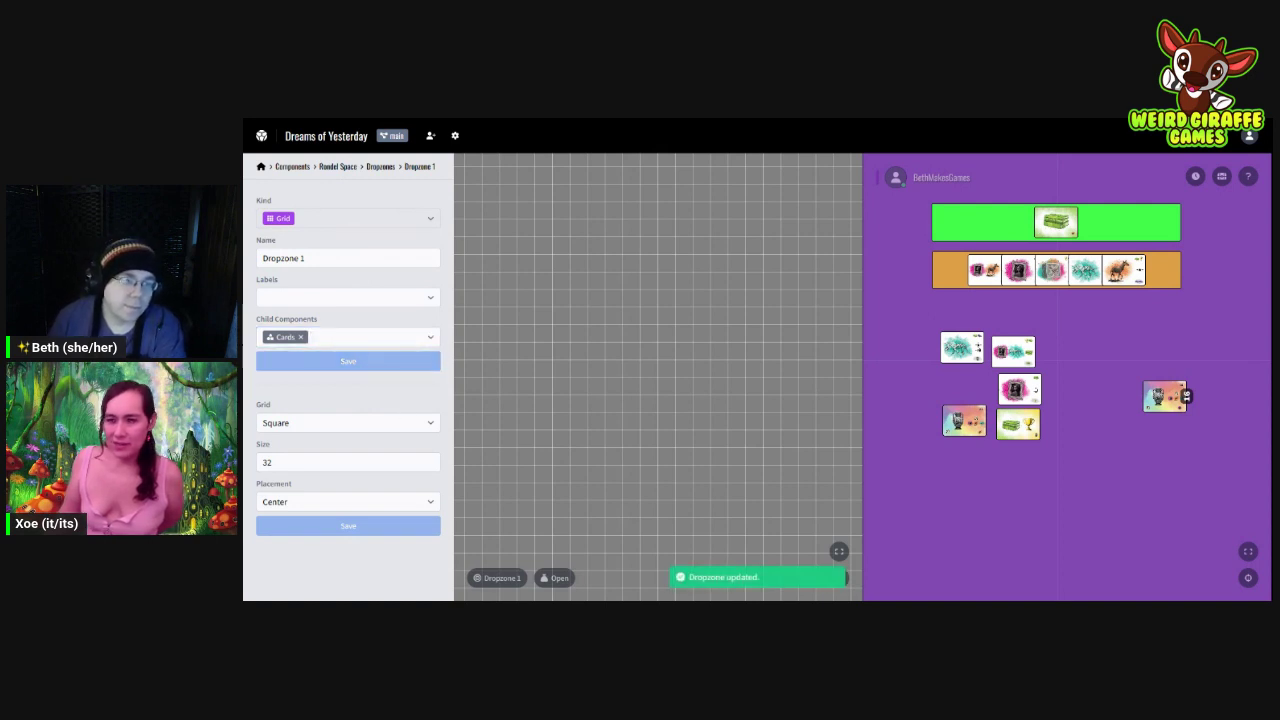
Step: Keep the dropzone's grid Square, set its size to 4 with Center placement, and save it
left_click(400, 420)
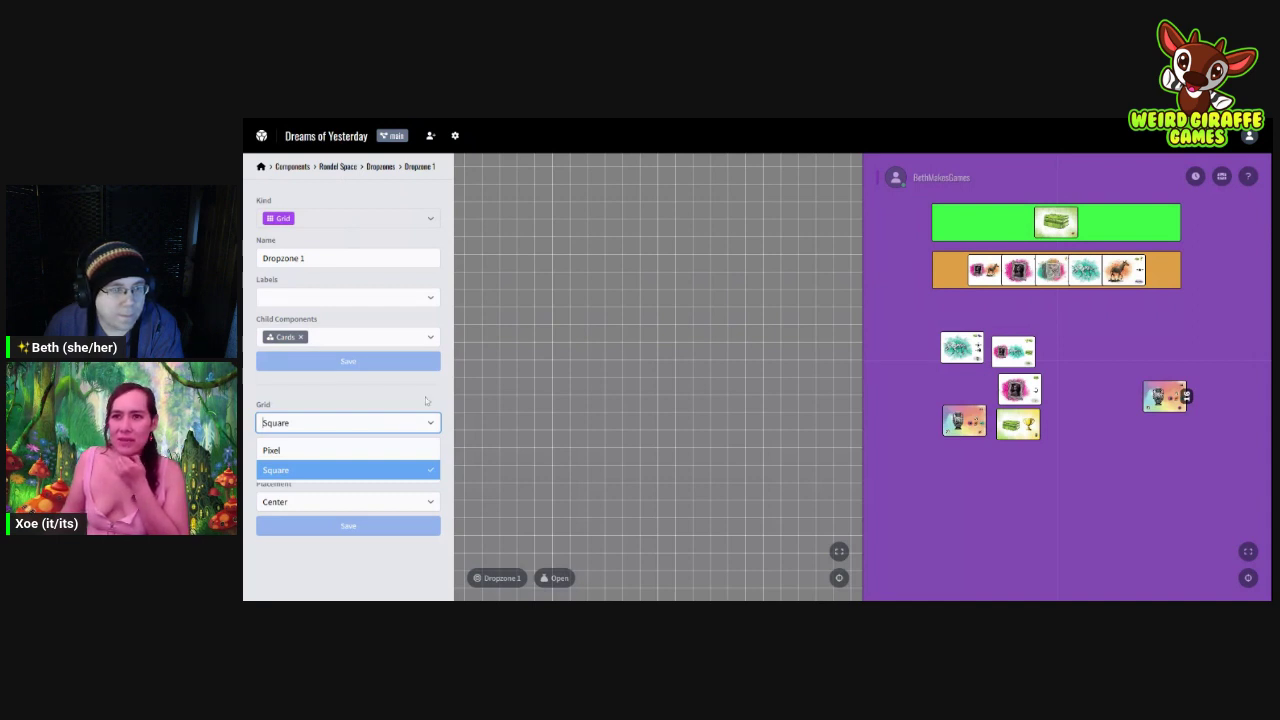
left_click(425, 400)
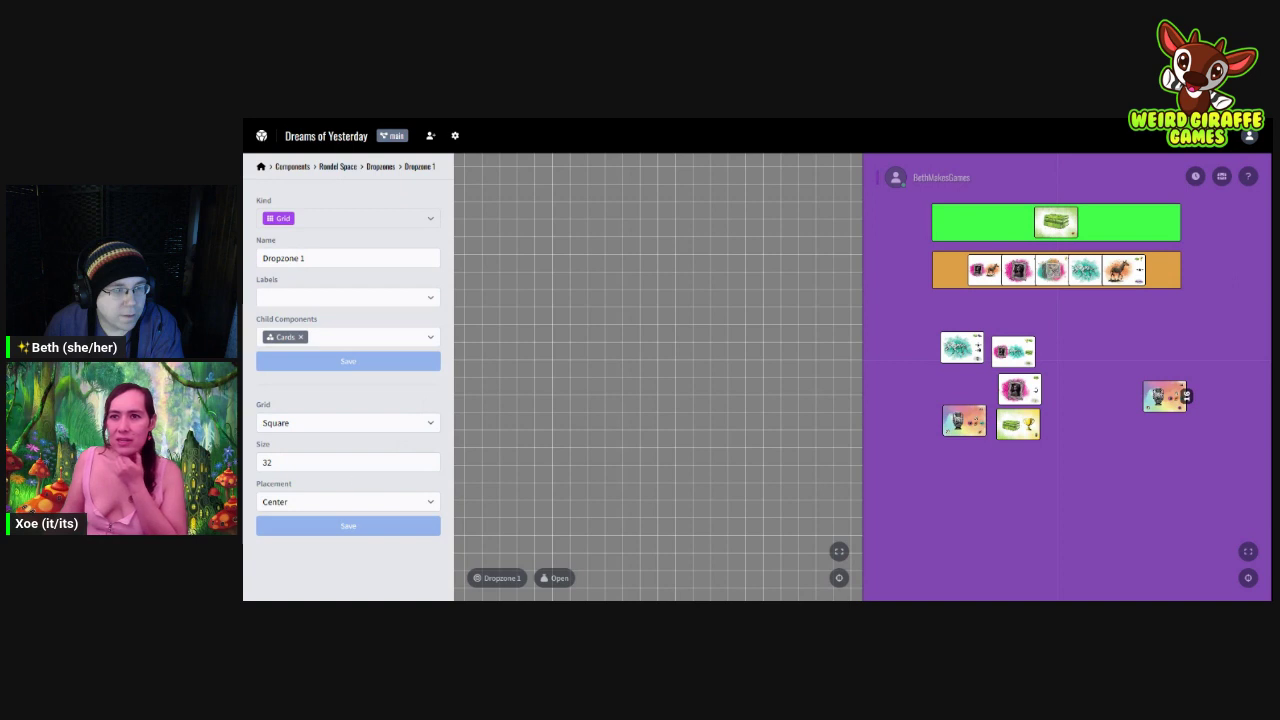
left_click(270, 462)
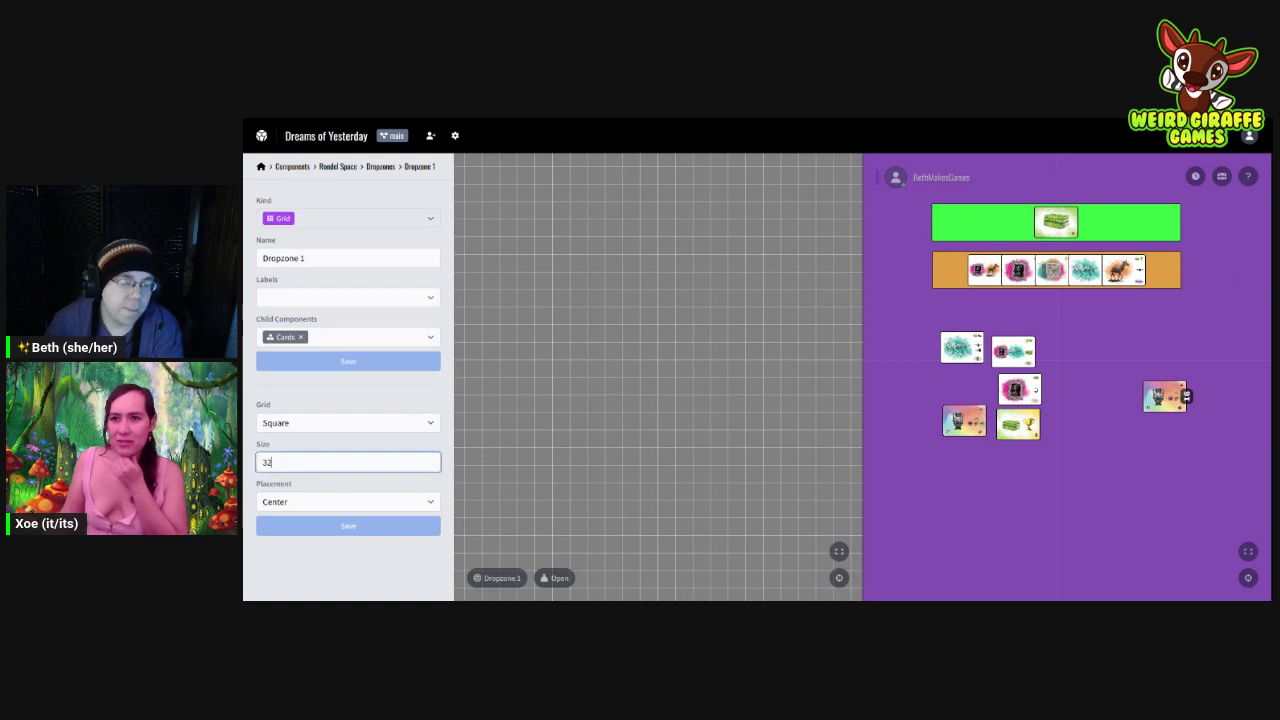
key("ctrl+a")
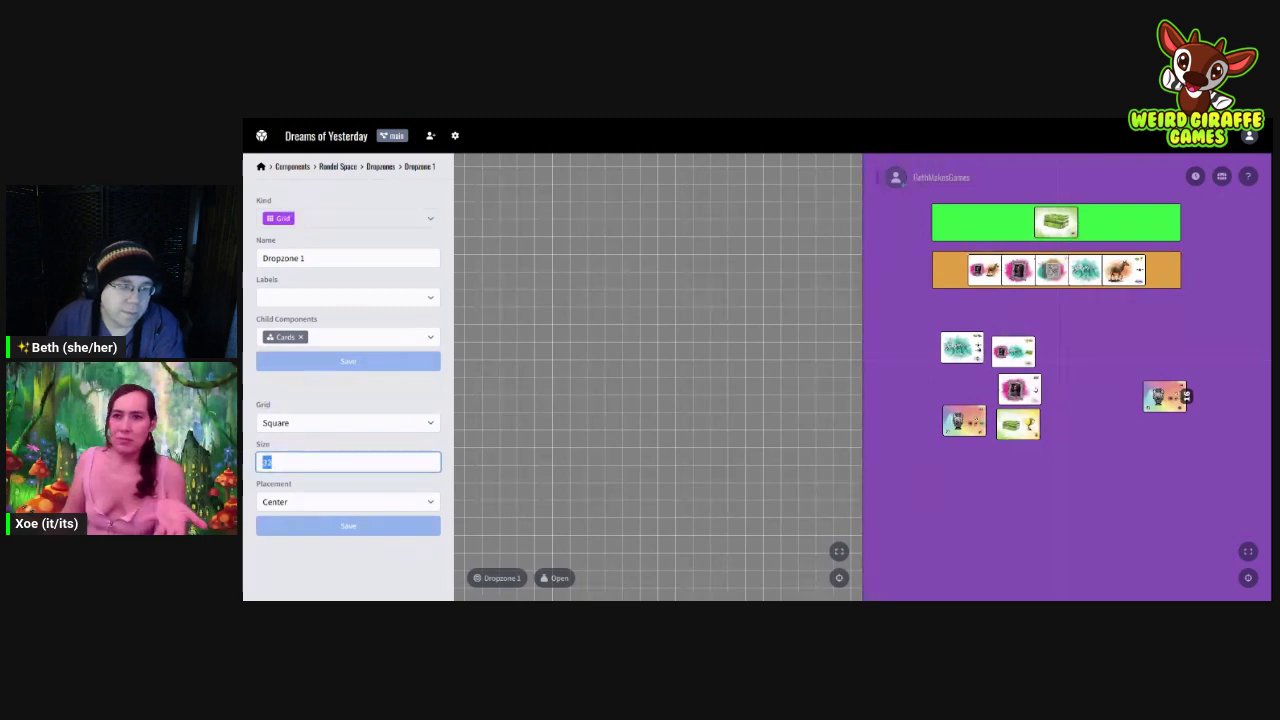
type("4")
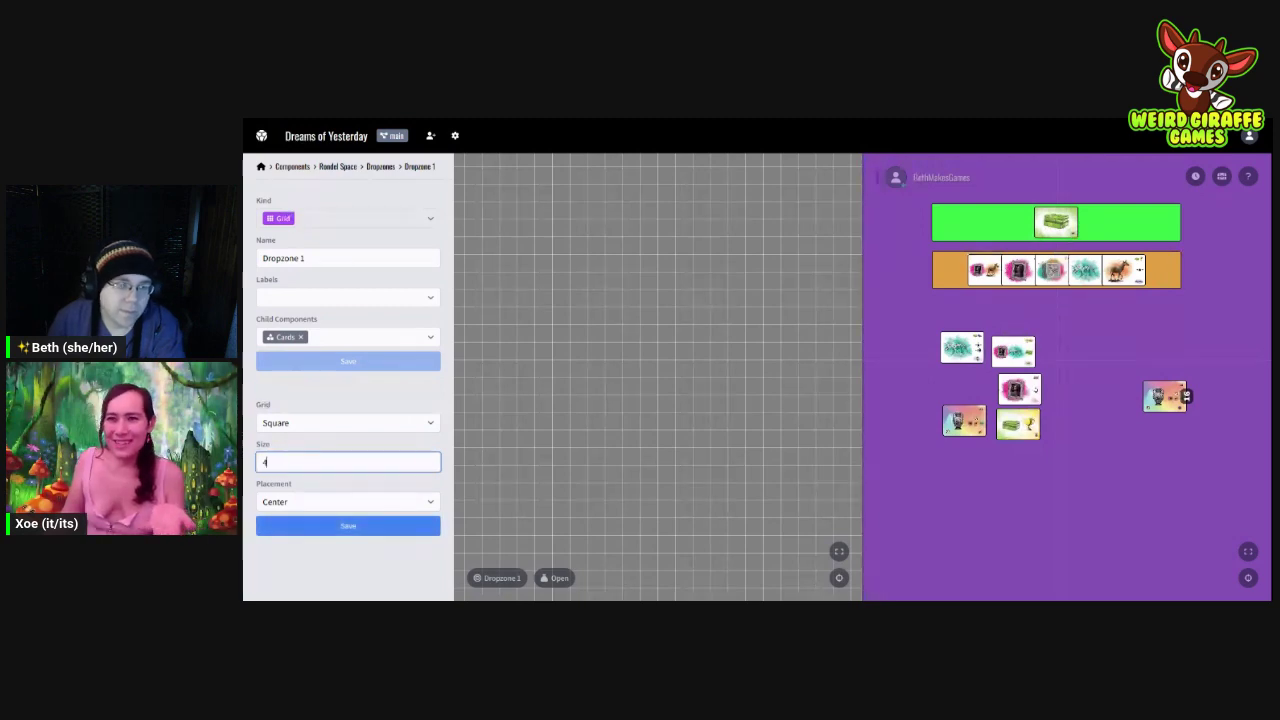
key("Return")
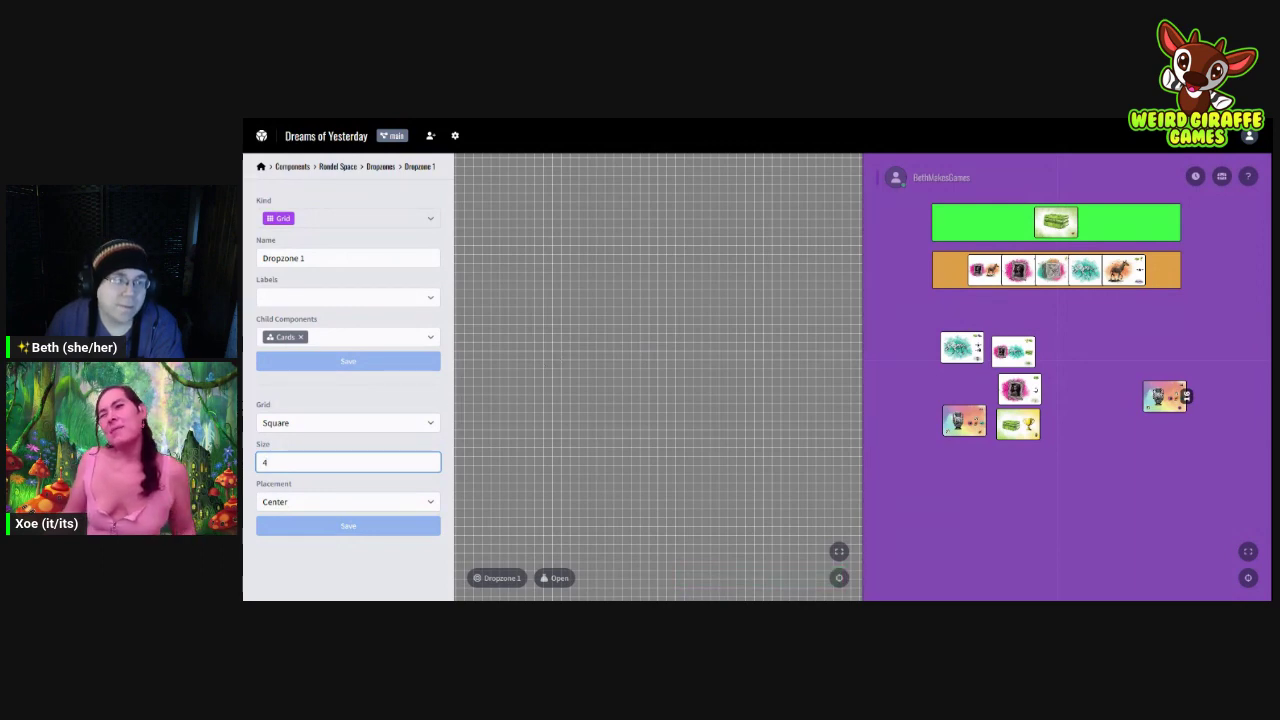
key("Tab")
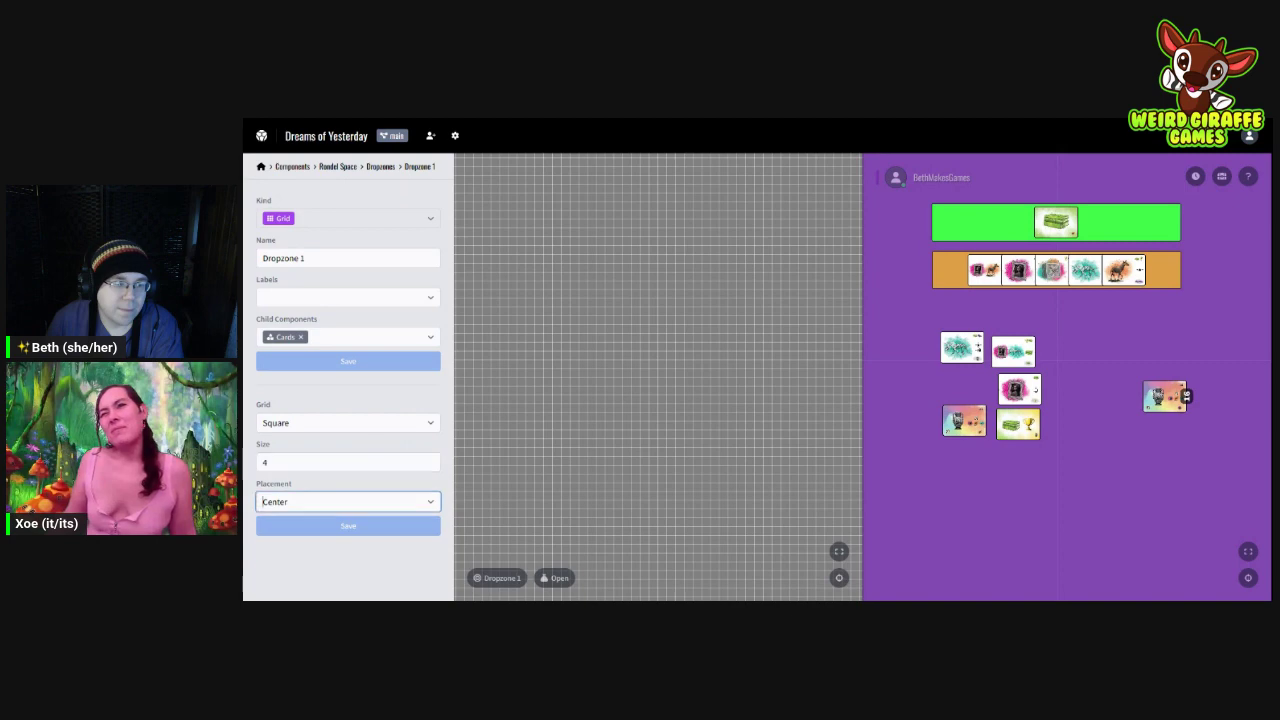
key("Down")
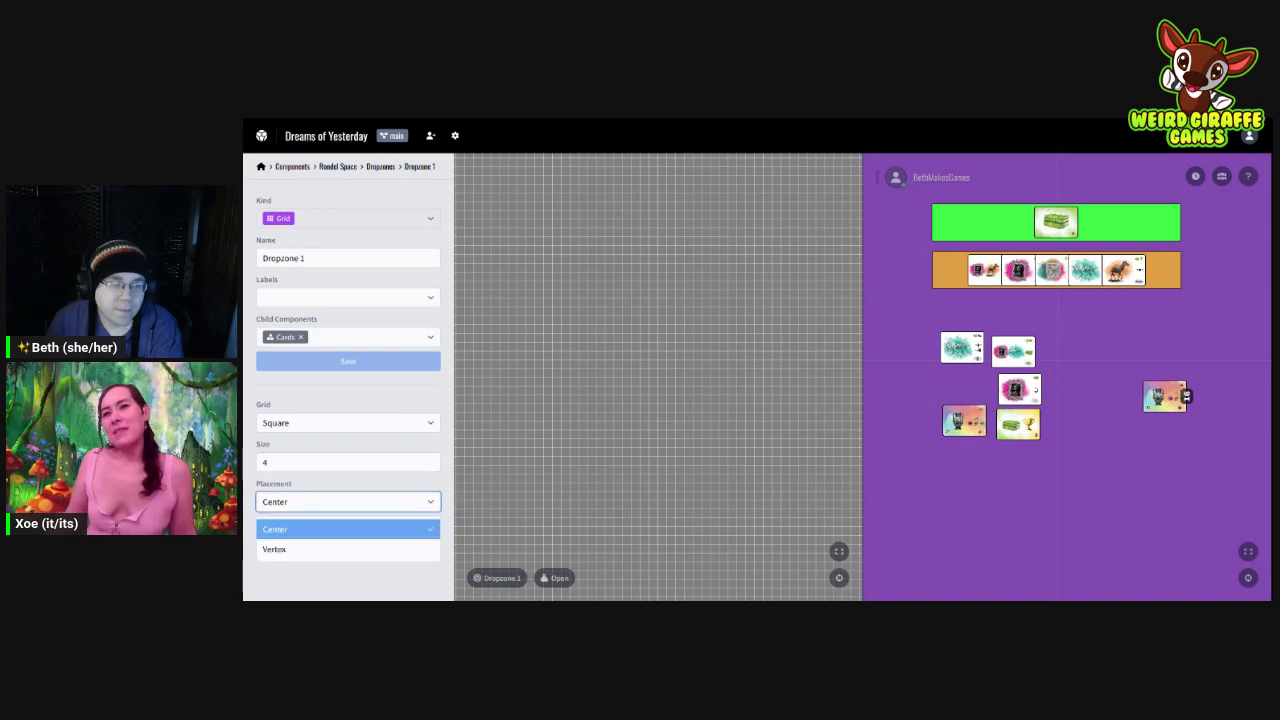
key("Return")
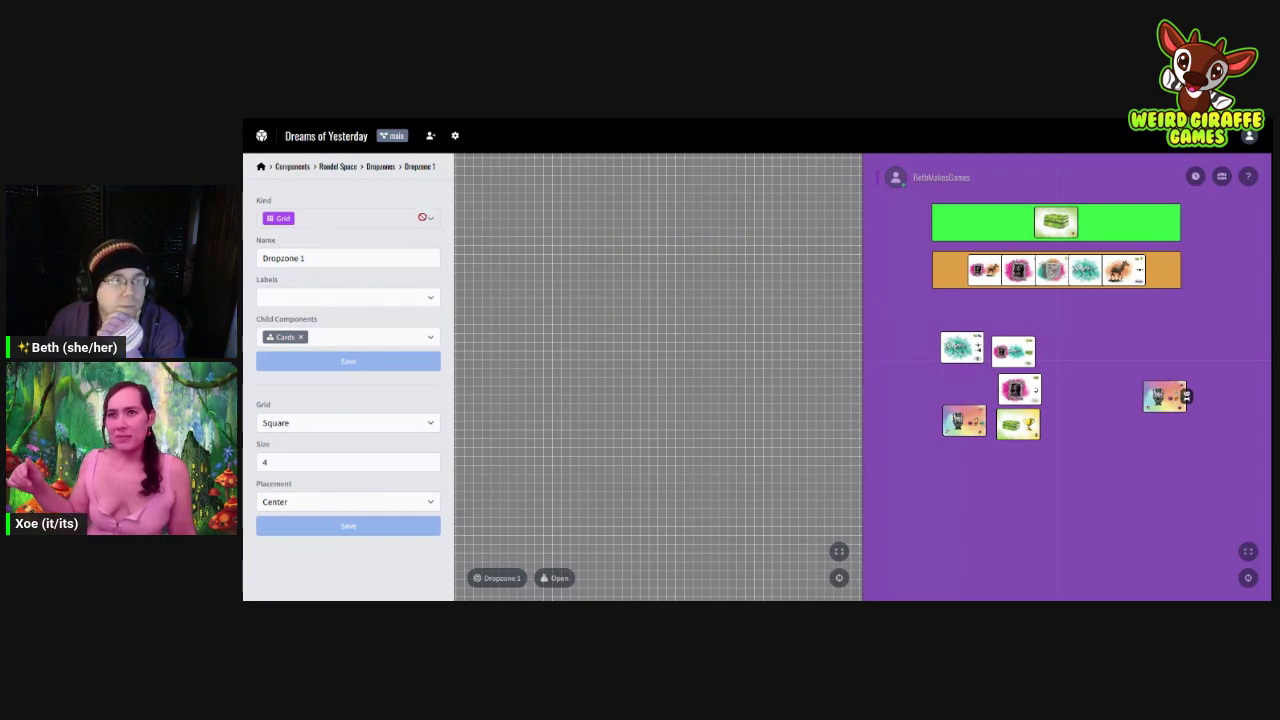
Step: Create an additional dropzone of the Anchor kind in the Rondel Space container
left_click(385, 167)
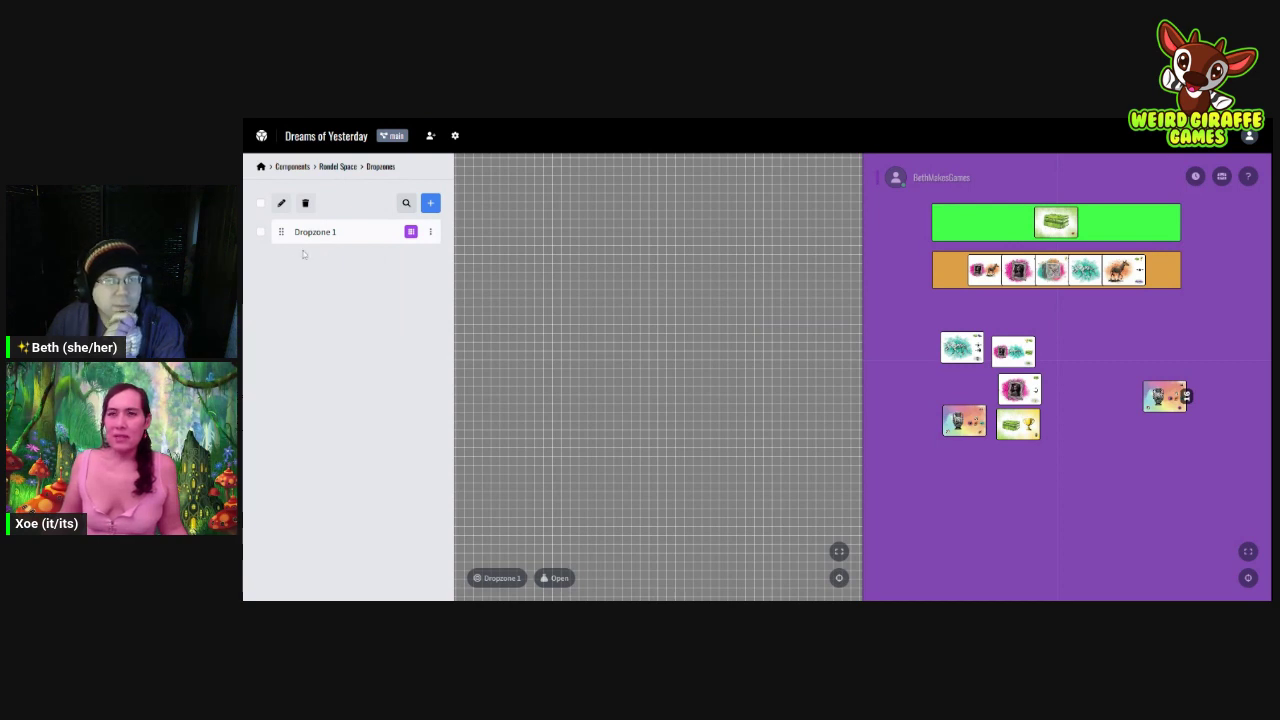
left_click(430, 203)
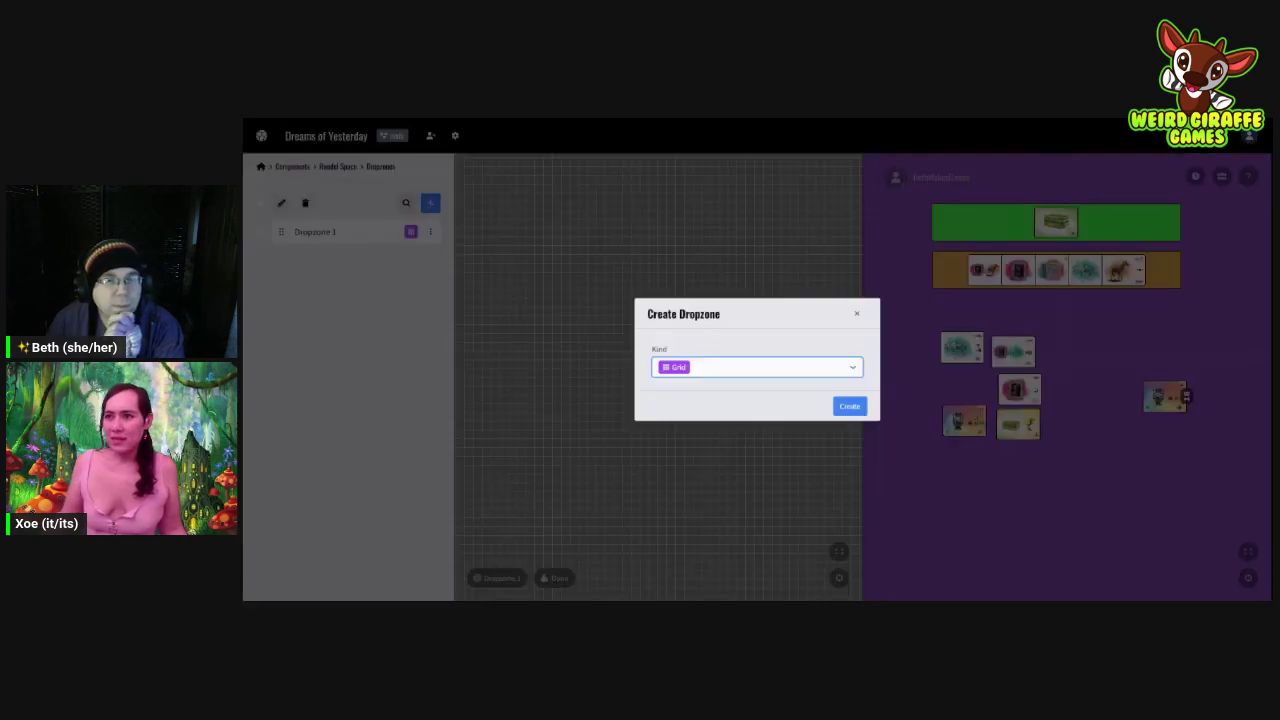
left_click(840, 367)
left_click(790, 410)
left_click(848, 406)
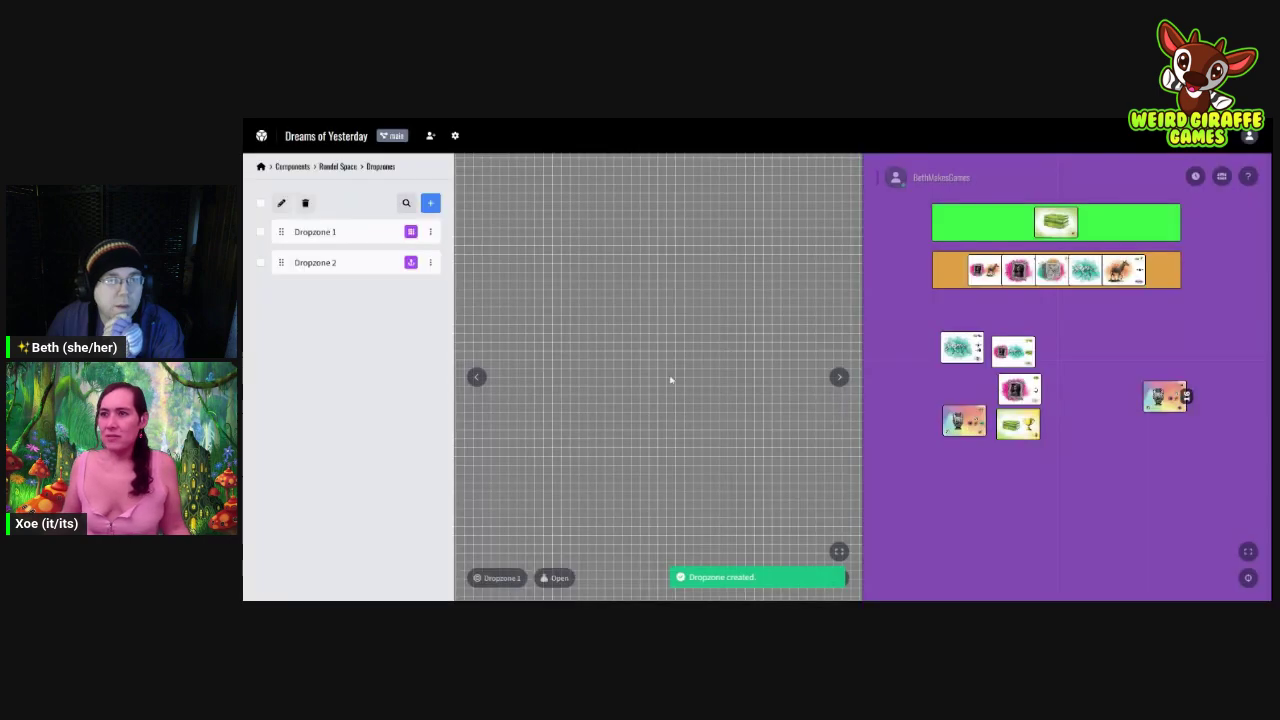
Step: Delete the original grid dropzone from the Rondel Space container
left_click(261, 232)
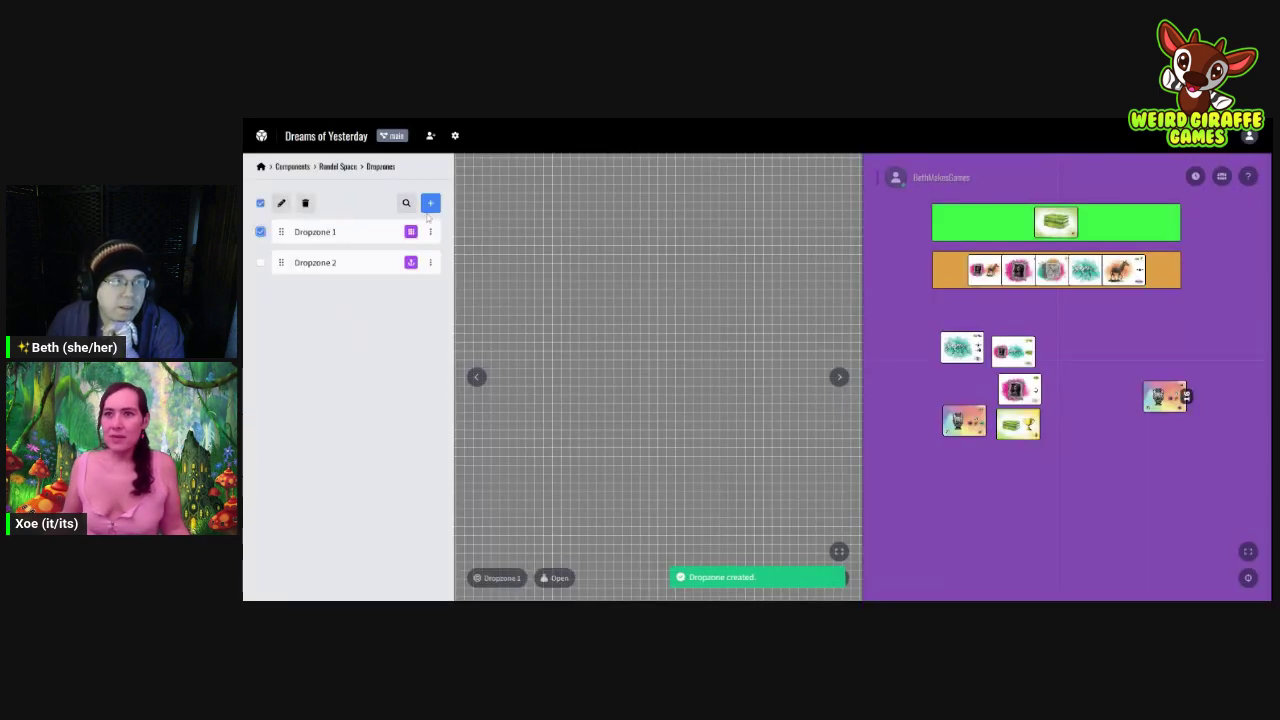
left_click(305, 203)
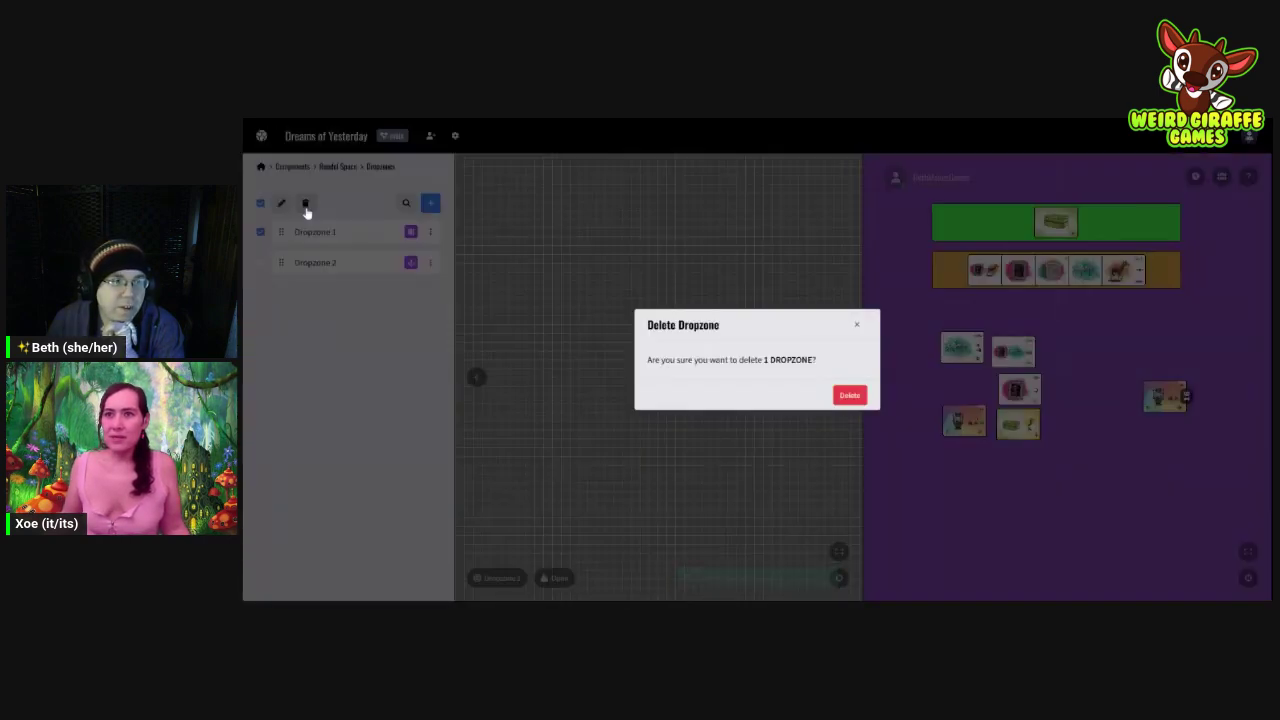
left_click(852, 397)
Step: Rename the remaining anchor dropzone as Rondel Space and save it
left_click(337, 234)
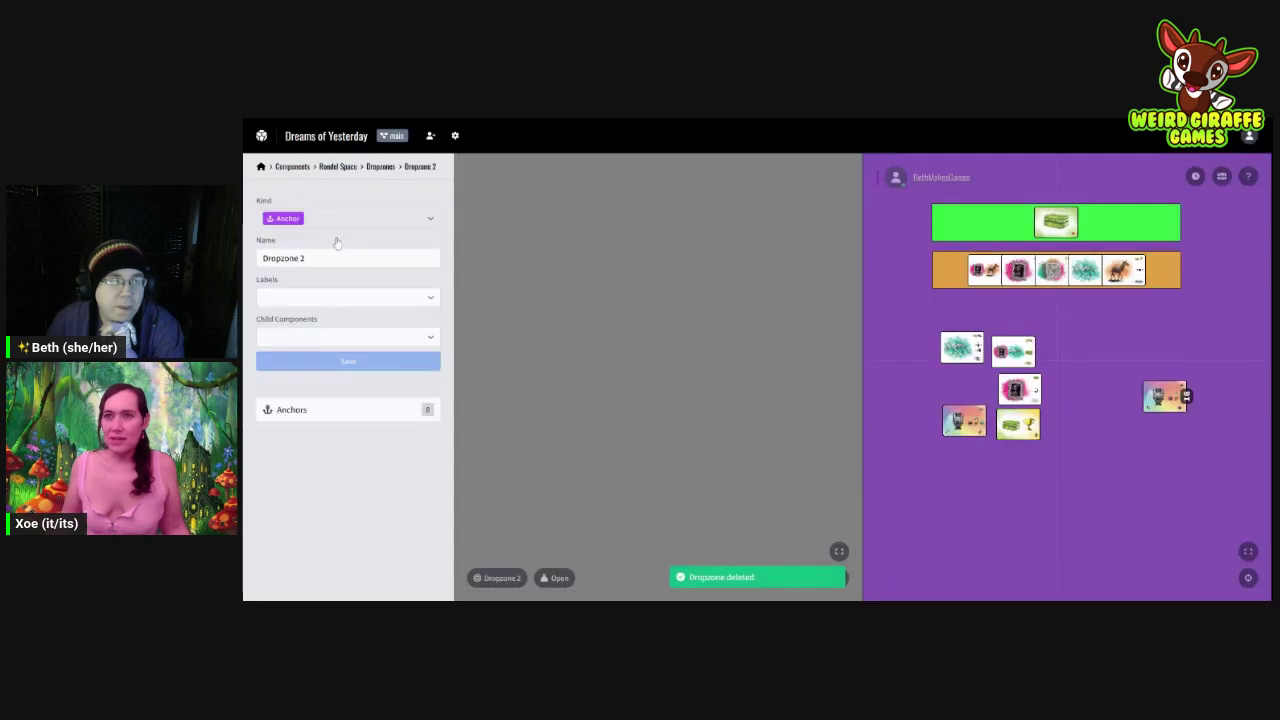
triple_click(340, 258)
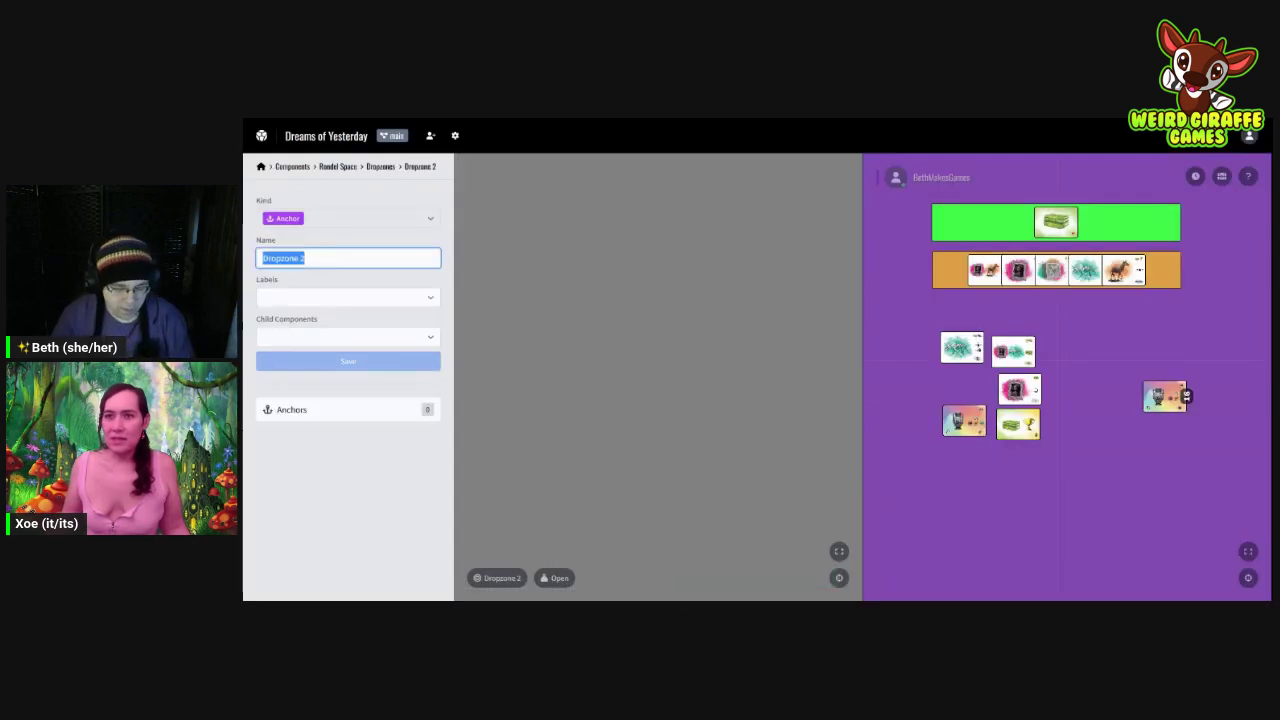
type("Rondel Space")
key("Return")
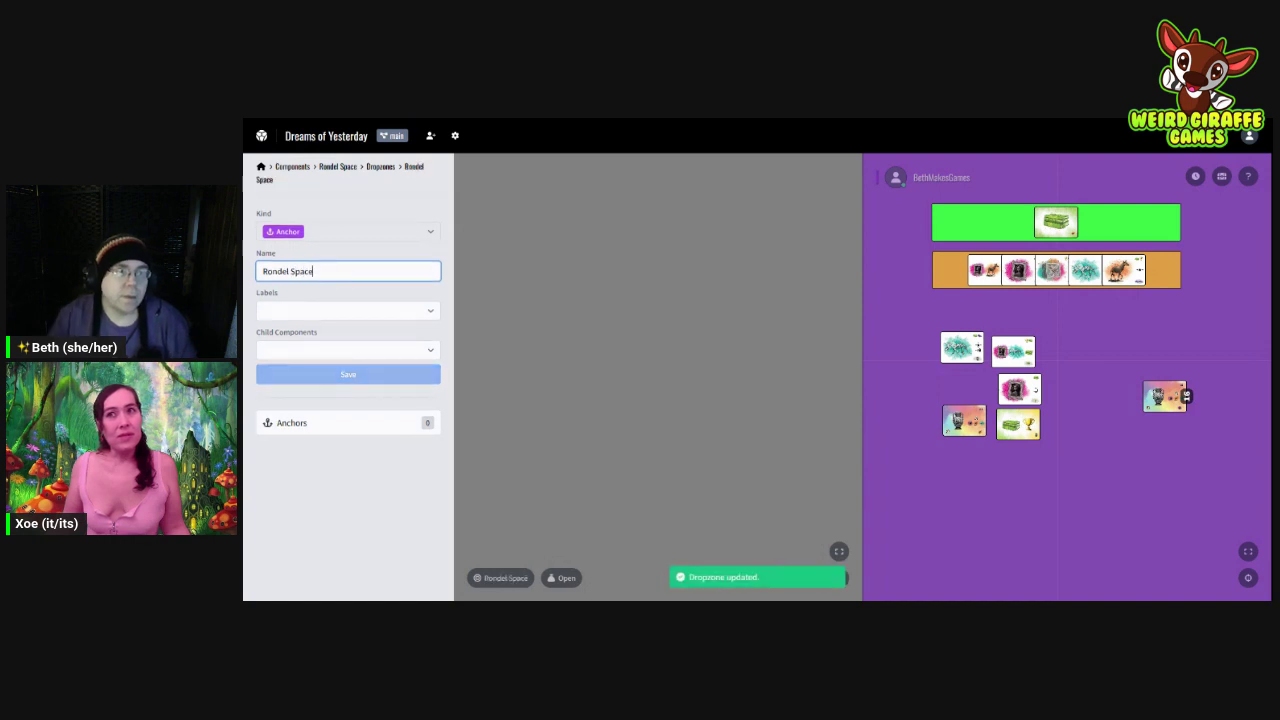
left_click(381, 259)
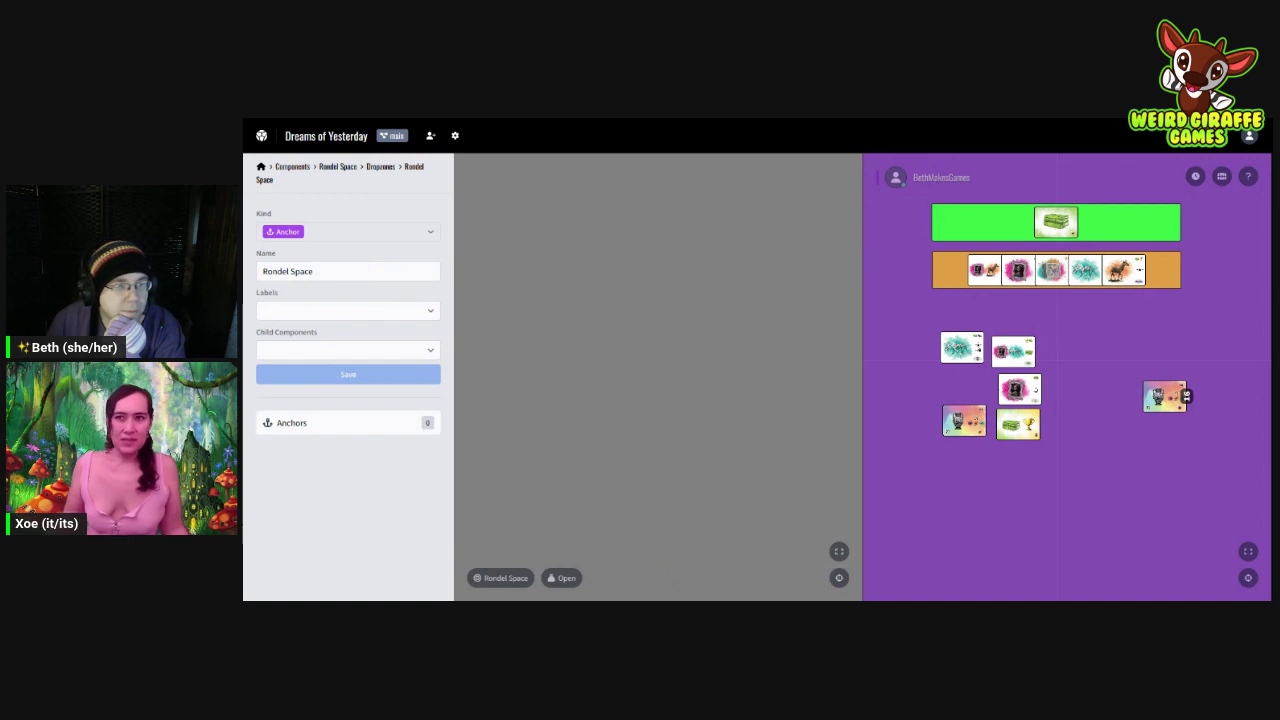
Step: Create a Point anchor in the Rondel Space dropzone
left_click(350, 423)
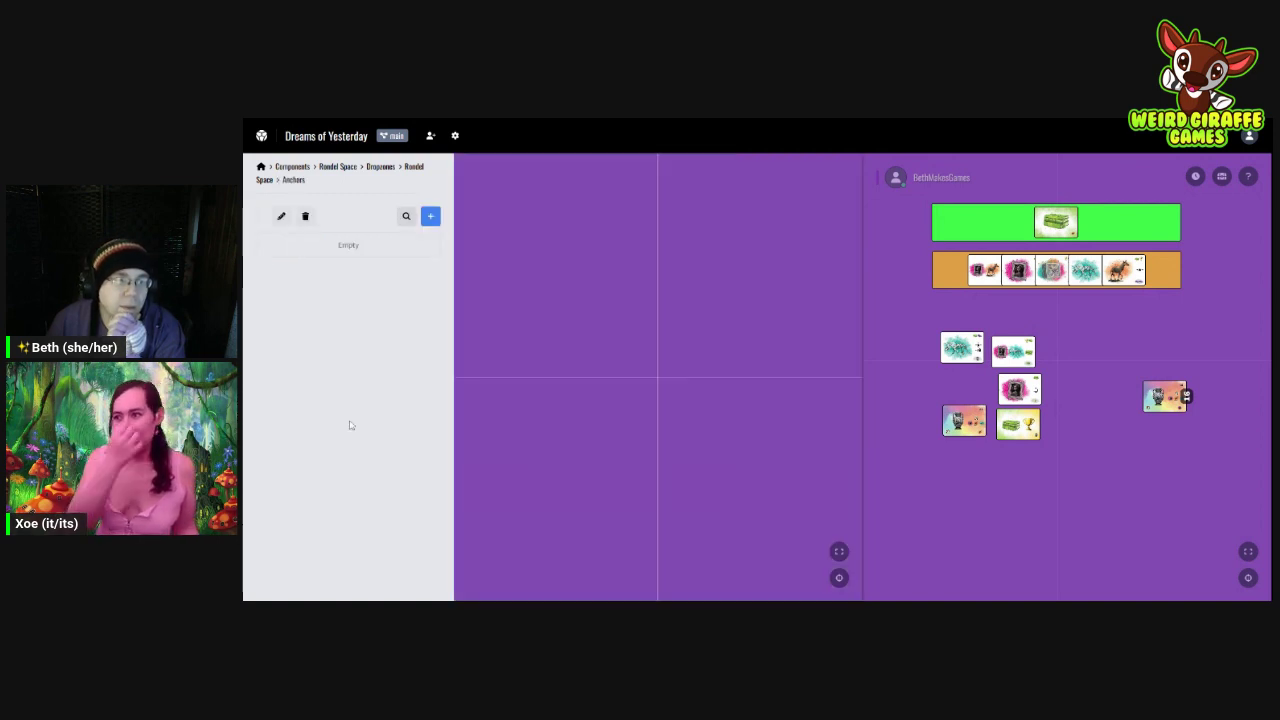
left_click(430, 218)
left_click(852, 407)
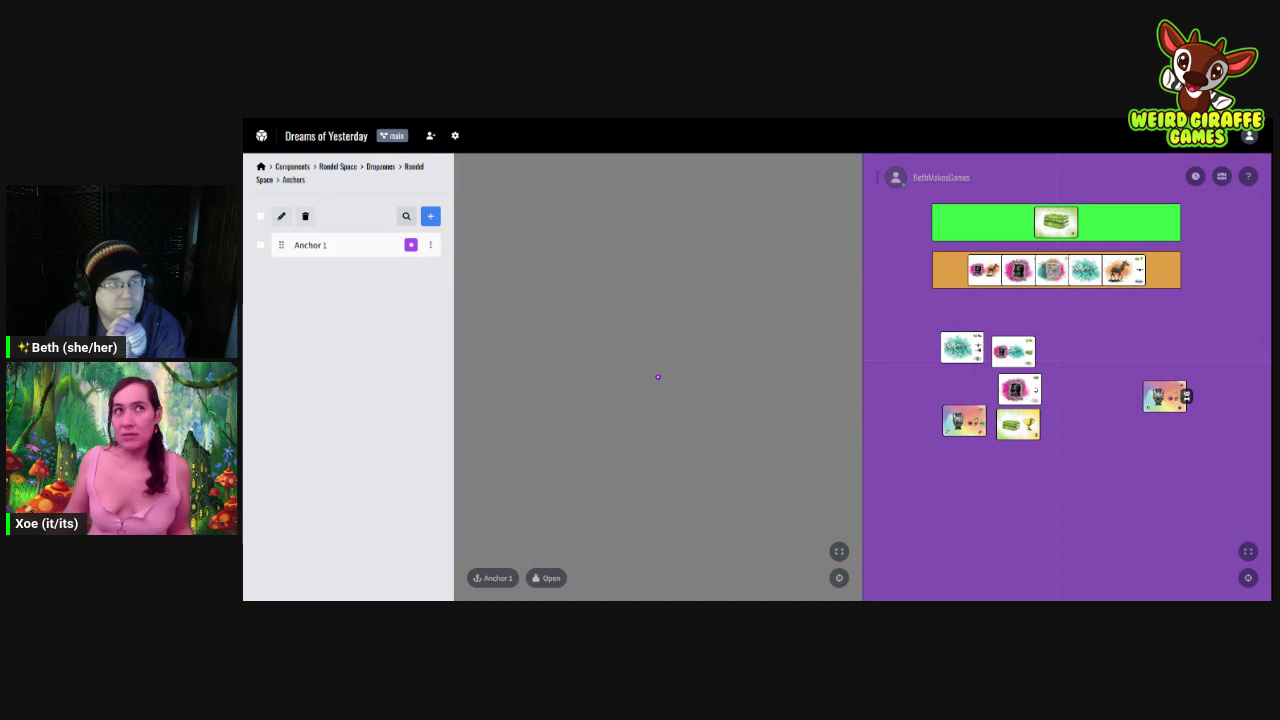
Step: Position Anchor 1 at X -150, Y -500 with a capacity of 1, and save it
left_click(335, 250)
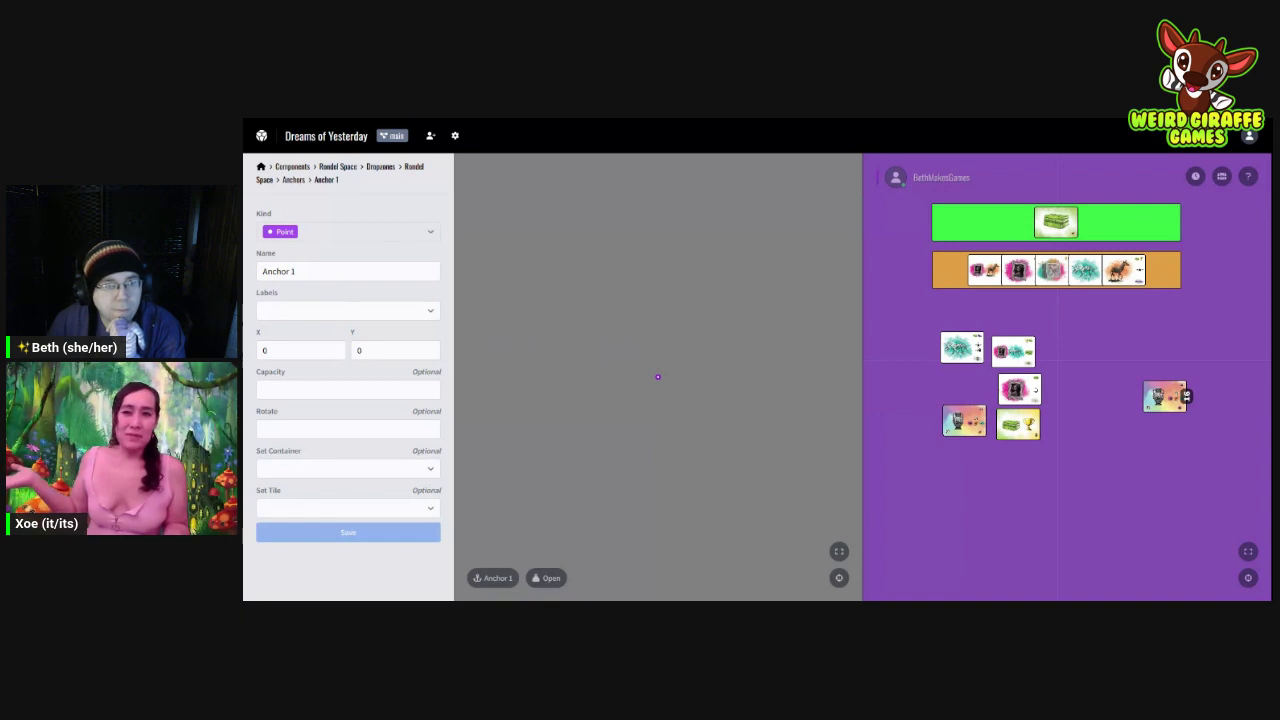
left_click(300, 350)
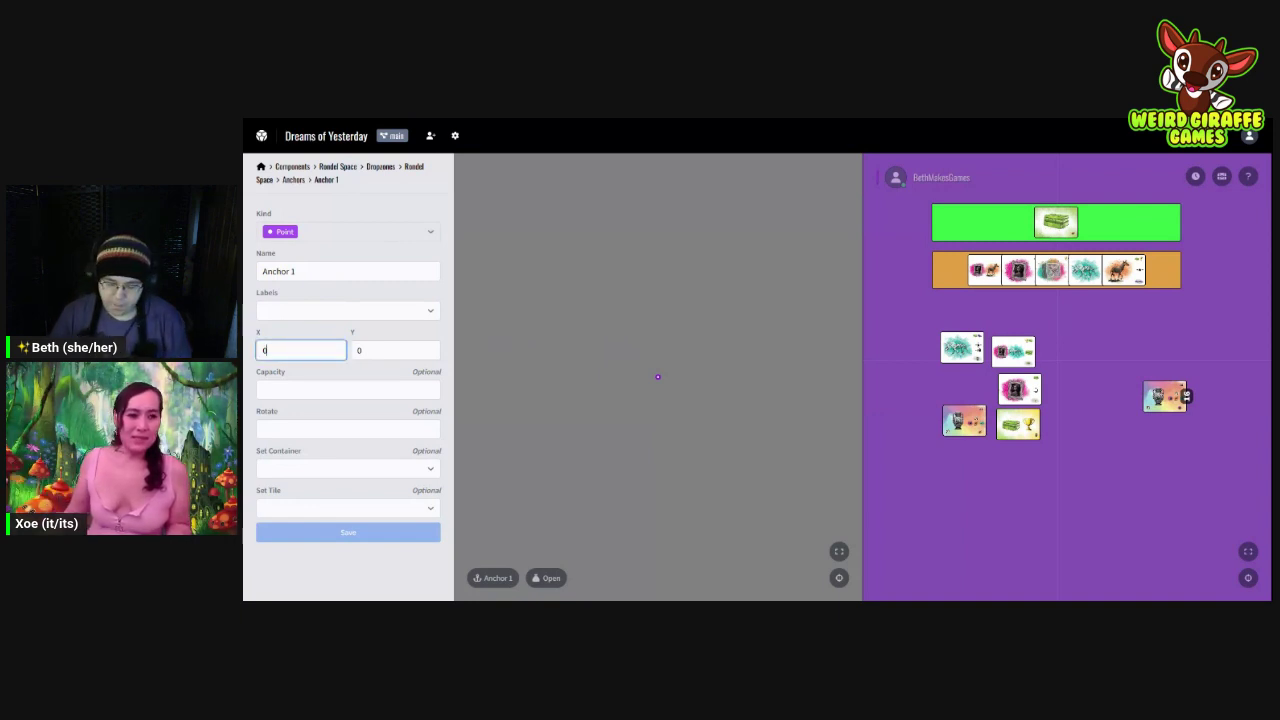
key("BackSpace")
type("-150")
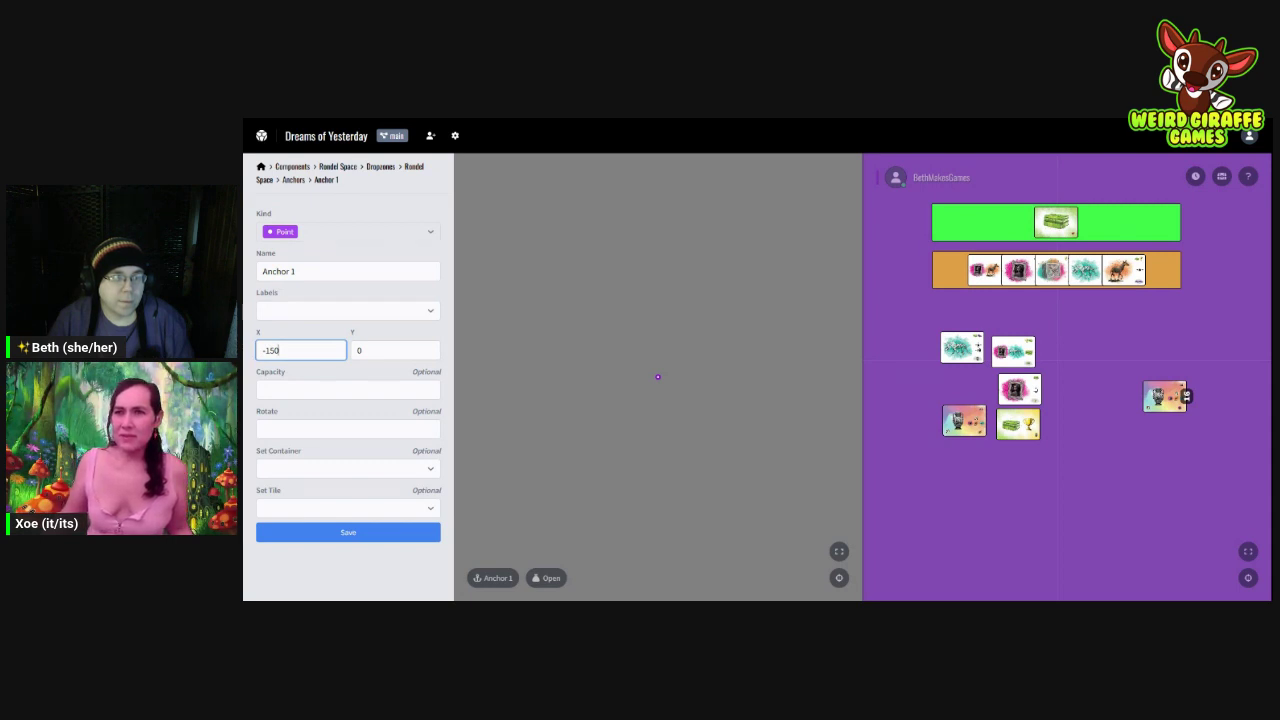
key("Tab")
type("-500")
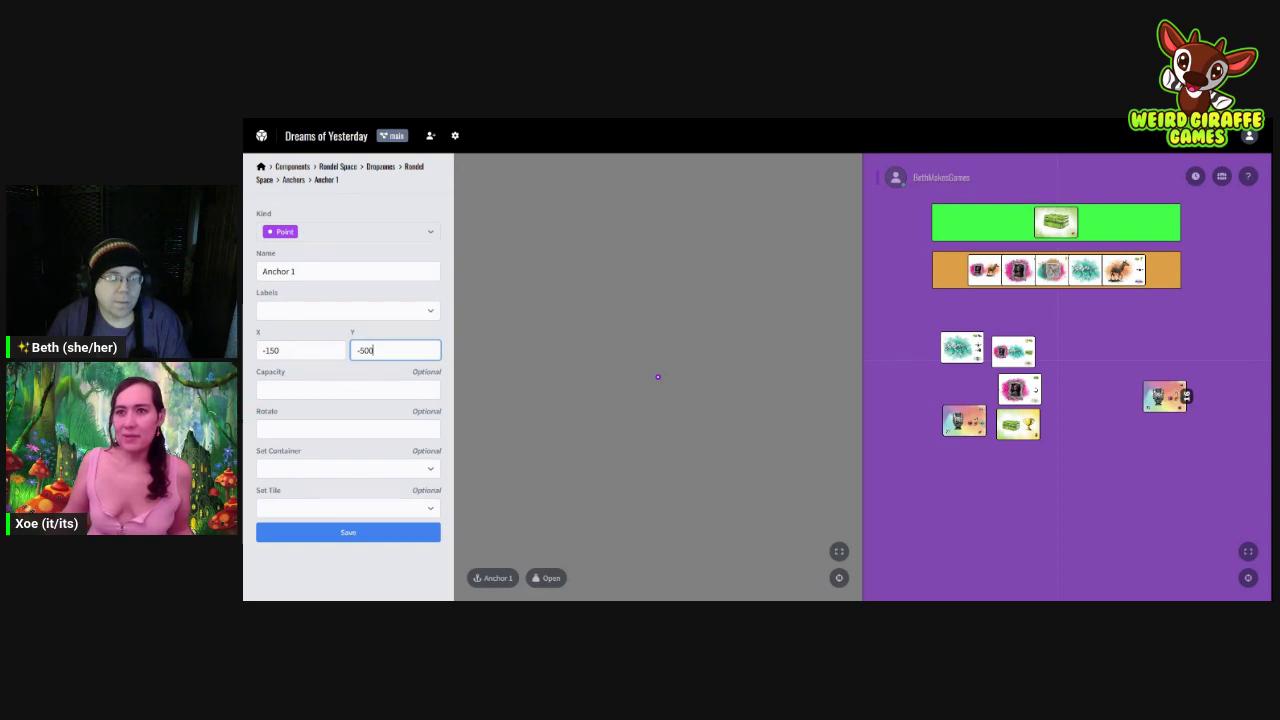
key("Tab")
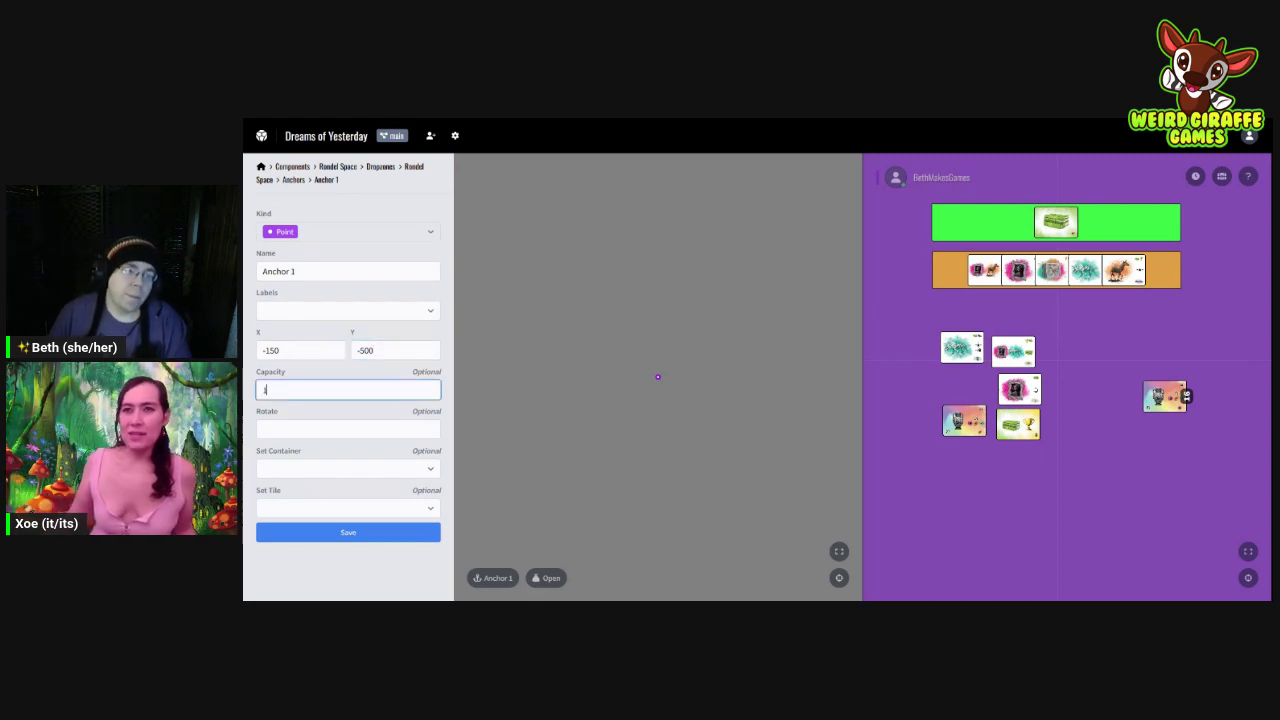
type("1")
left_click(349, 377)
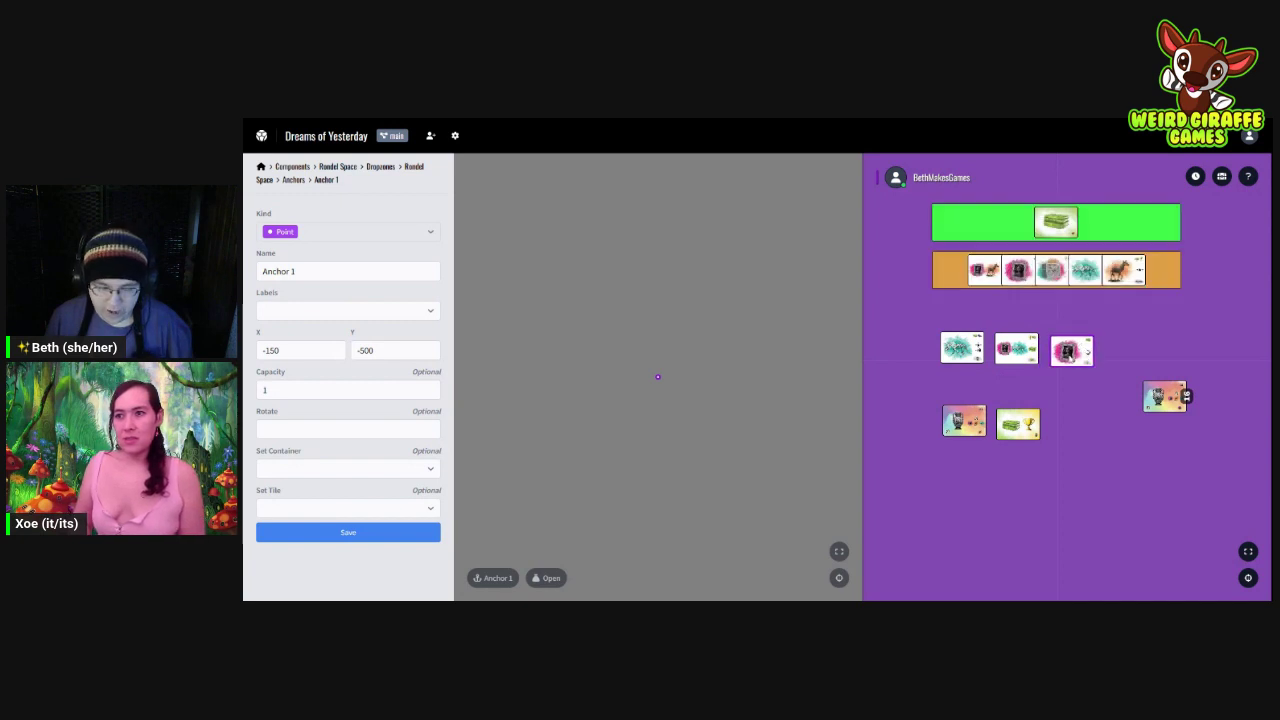
left_click_drag(985, 422, 1012, 392)
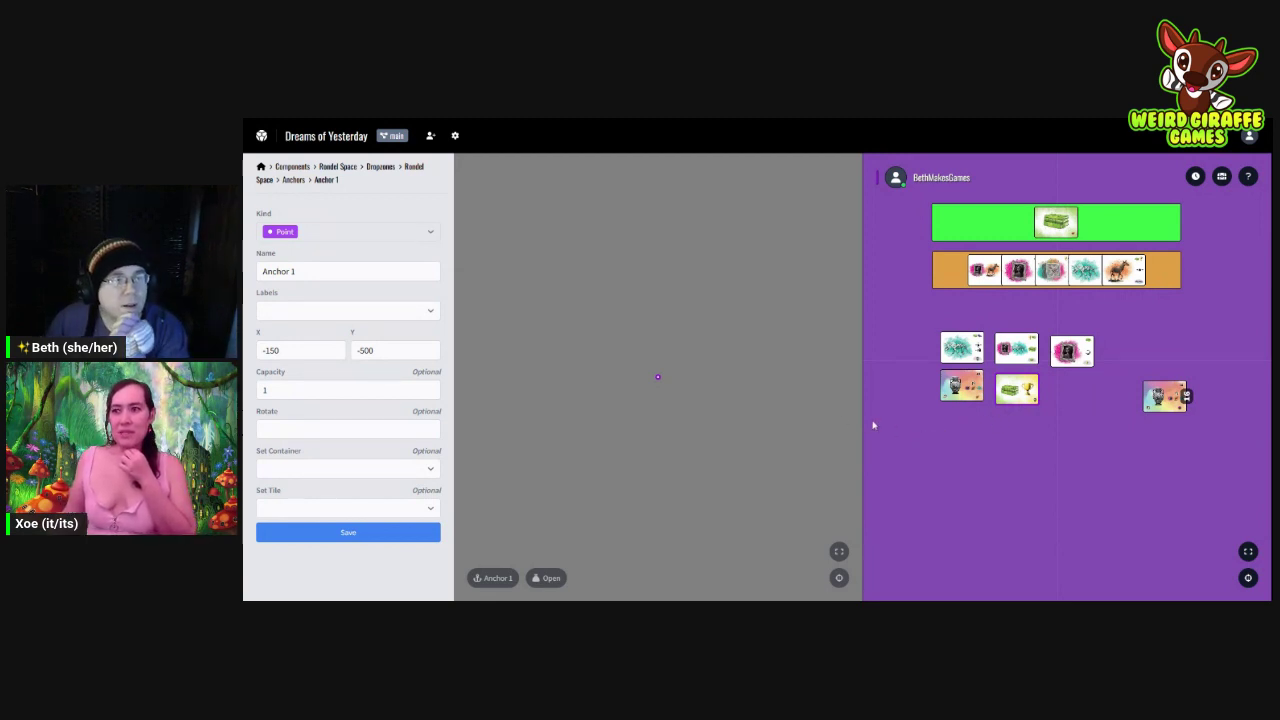
left_click(354, 533)
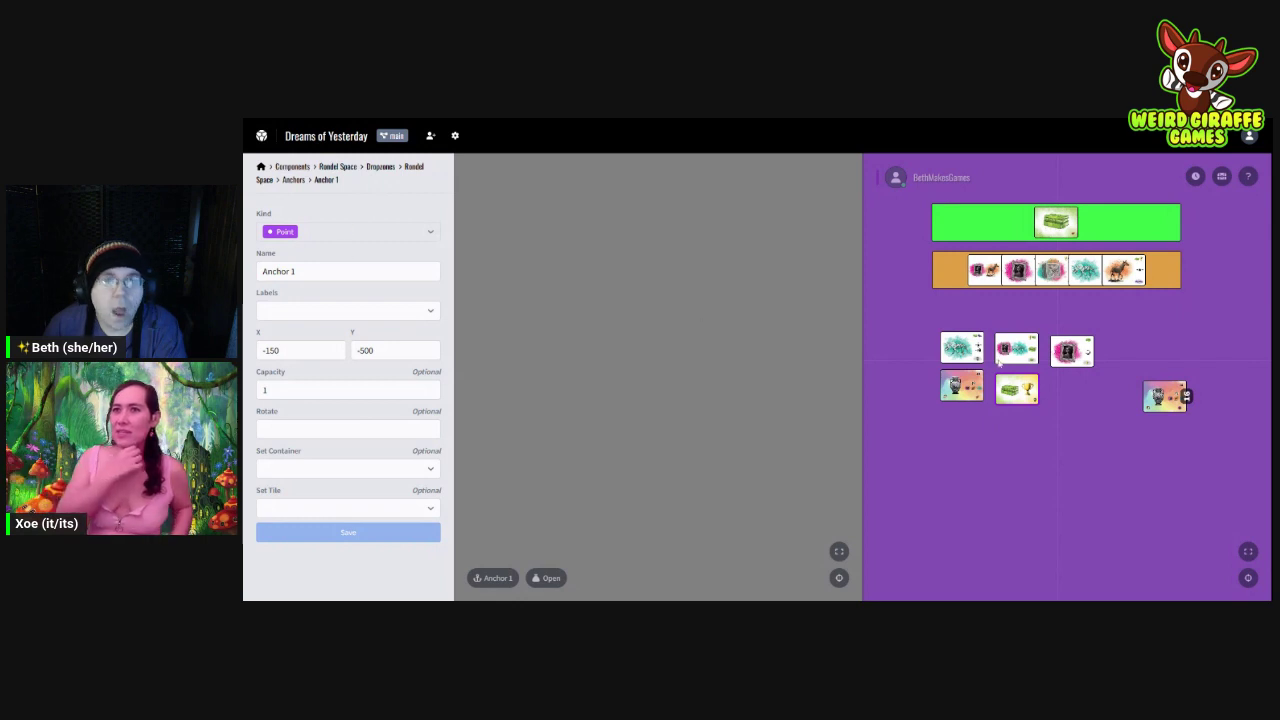
Step: Create a Rondel Space from the chest on the table, placing it below the loose cards with one card on it
left_click(1222, 178)
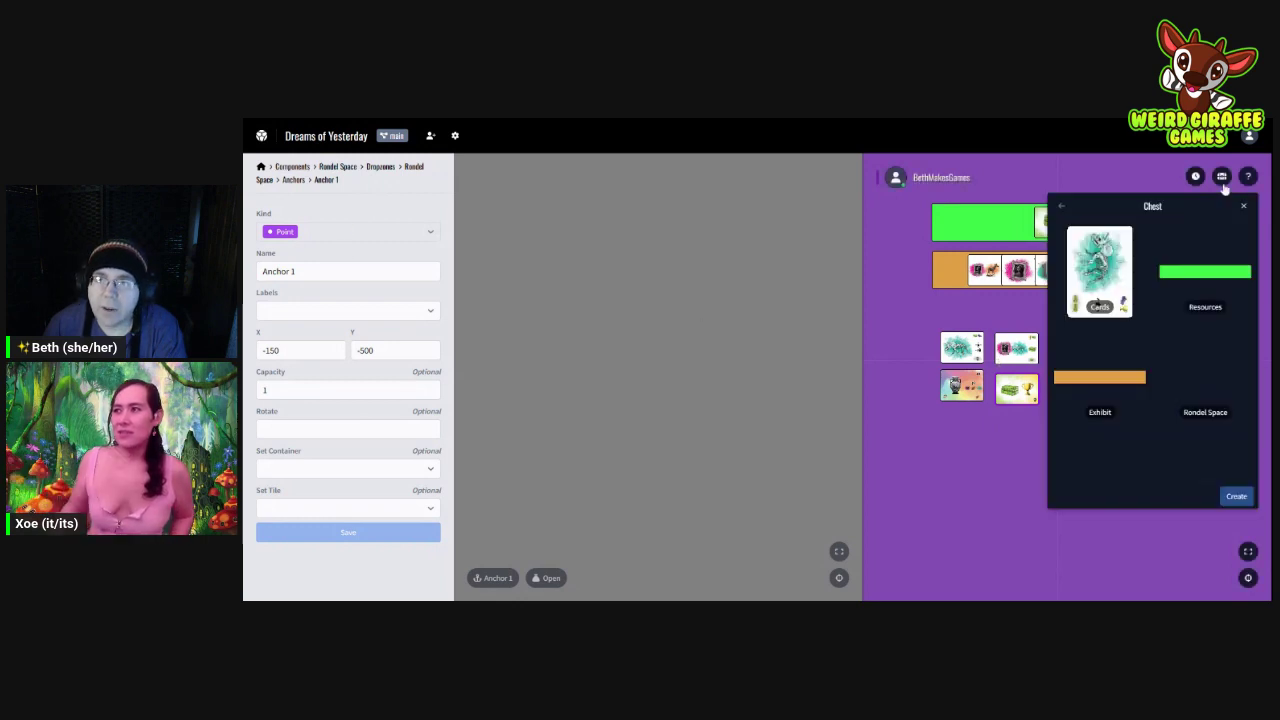
left_click(1192, 368)
left_click(1122, 300)
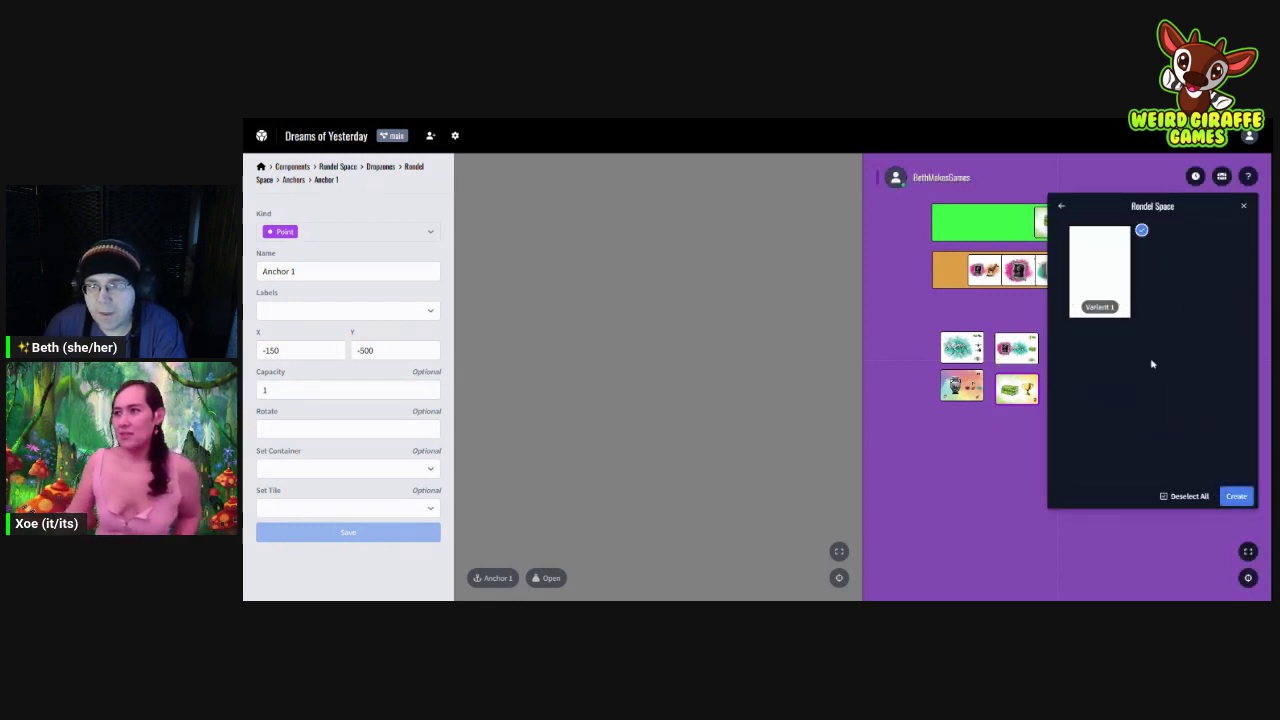
left_click(1237, 497)
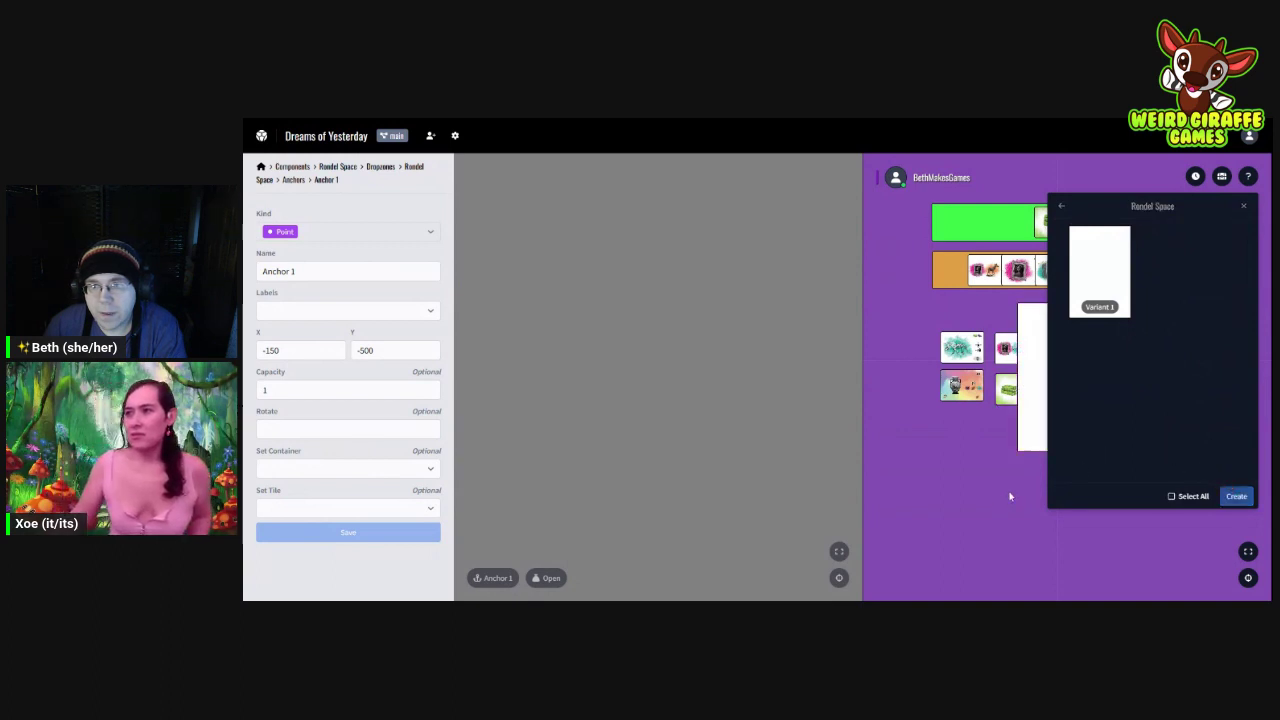
left_click(1244, 206)
left_click_drag(1071, 392, 1000, 480)
left_click_drag(1016, 350, 975, 440)
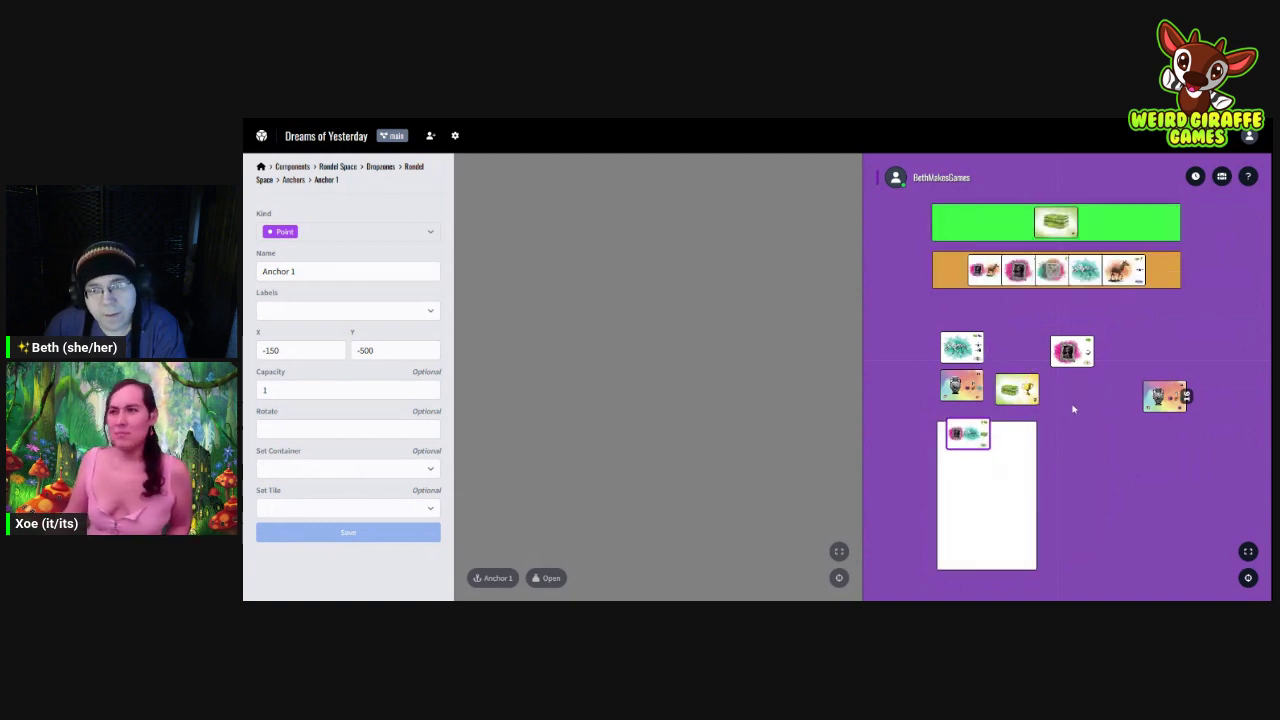
Step: Set Anchor 1's Y position to -300, save it, and test the snap by dropping the card on the Rondel Space again
left_click(300, 350)
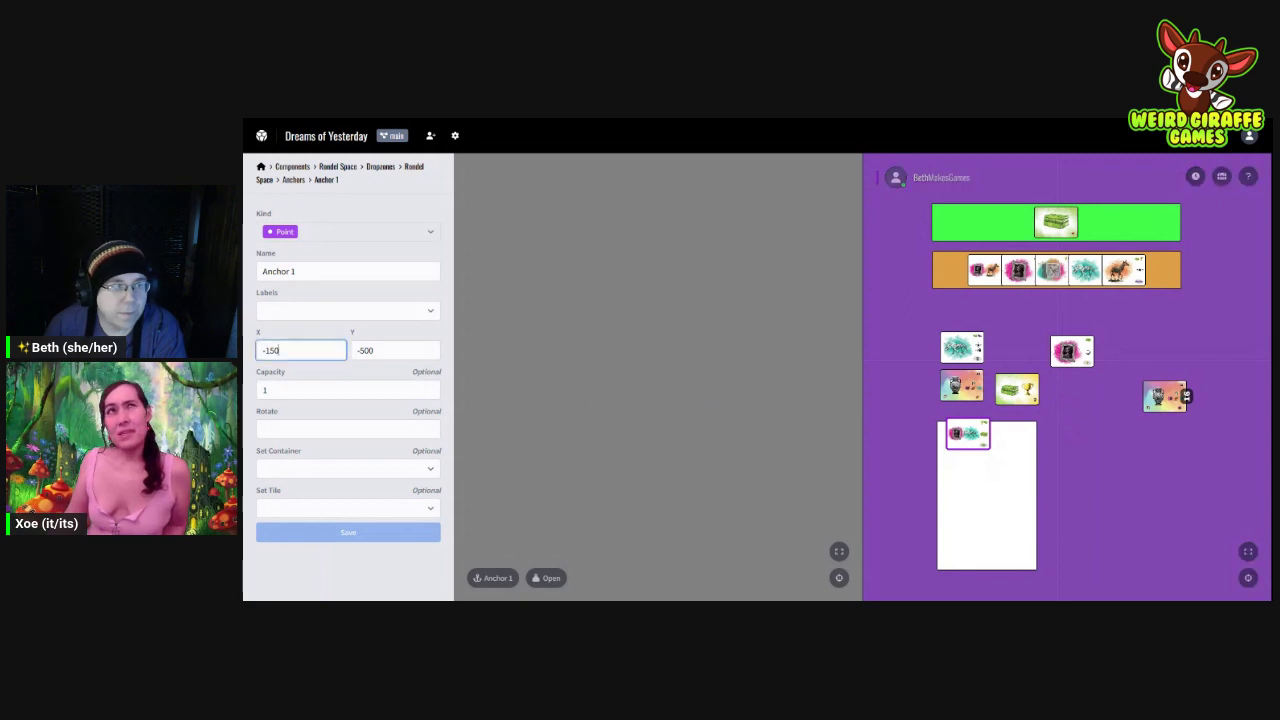
key("Tab")
key("Home")
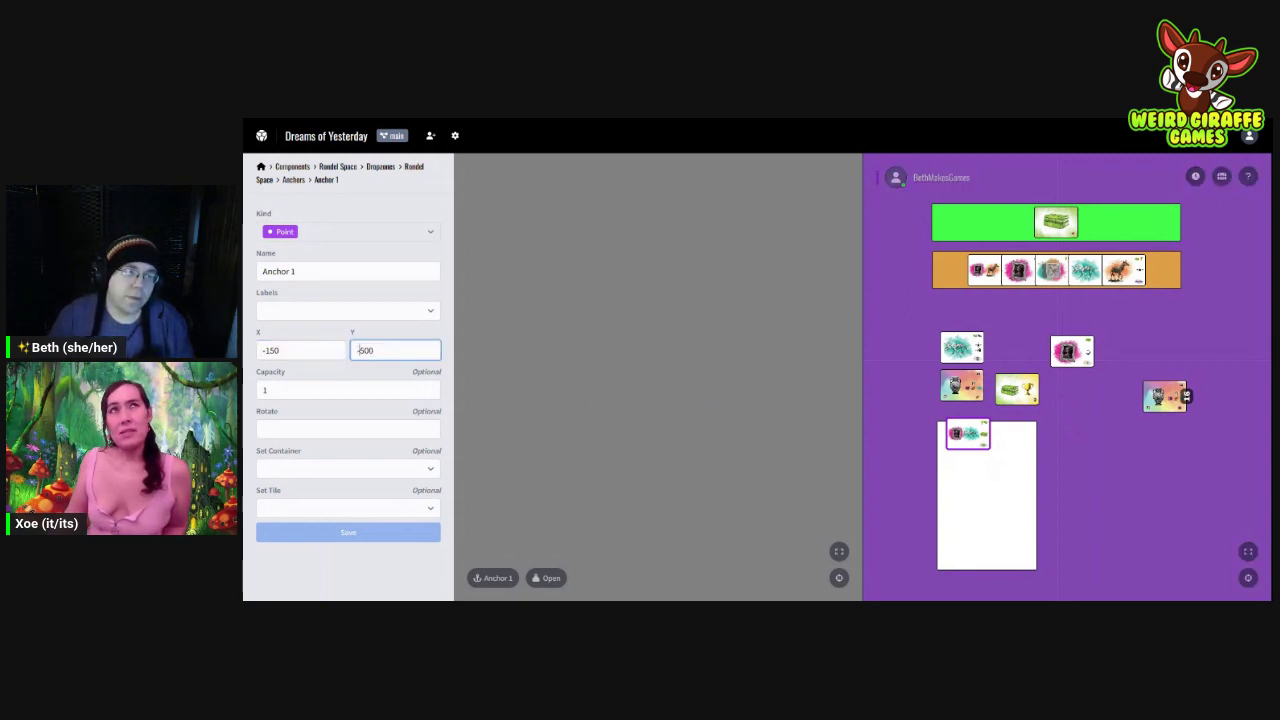
key("shift+Right")
type("3")
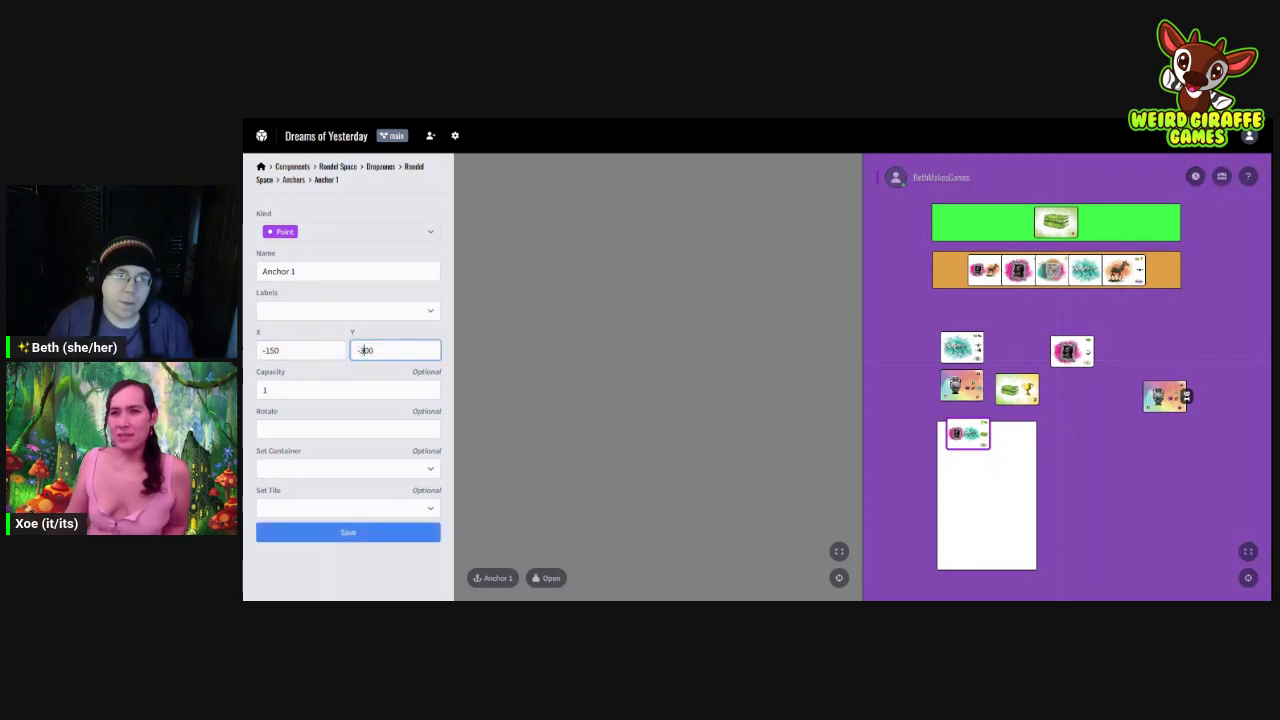
left_click(349, 538)
left_click(349, 540)
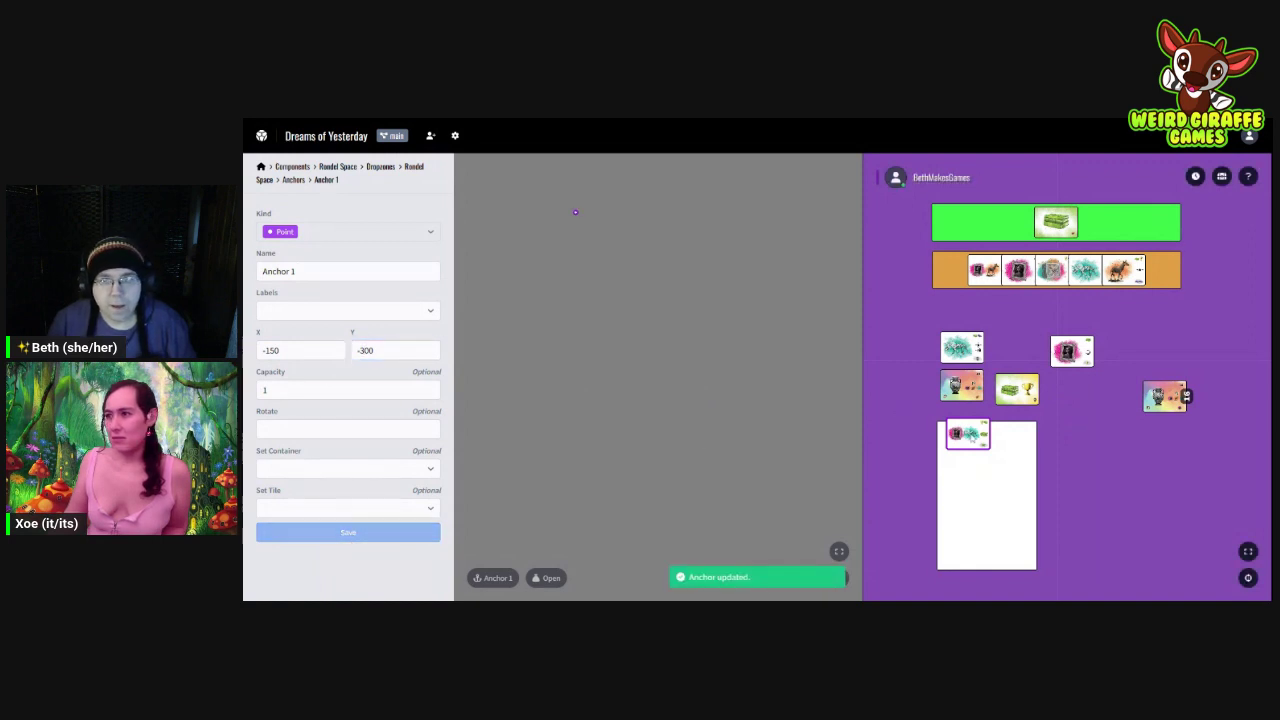
left_click_drag(1089, 458, 977, 441)
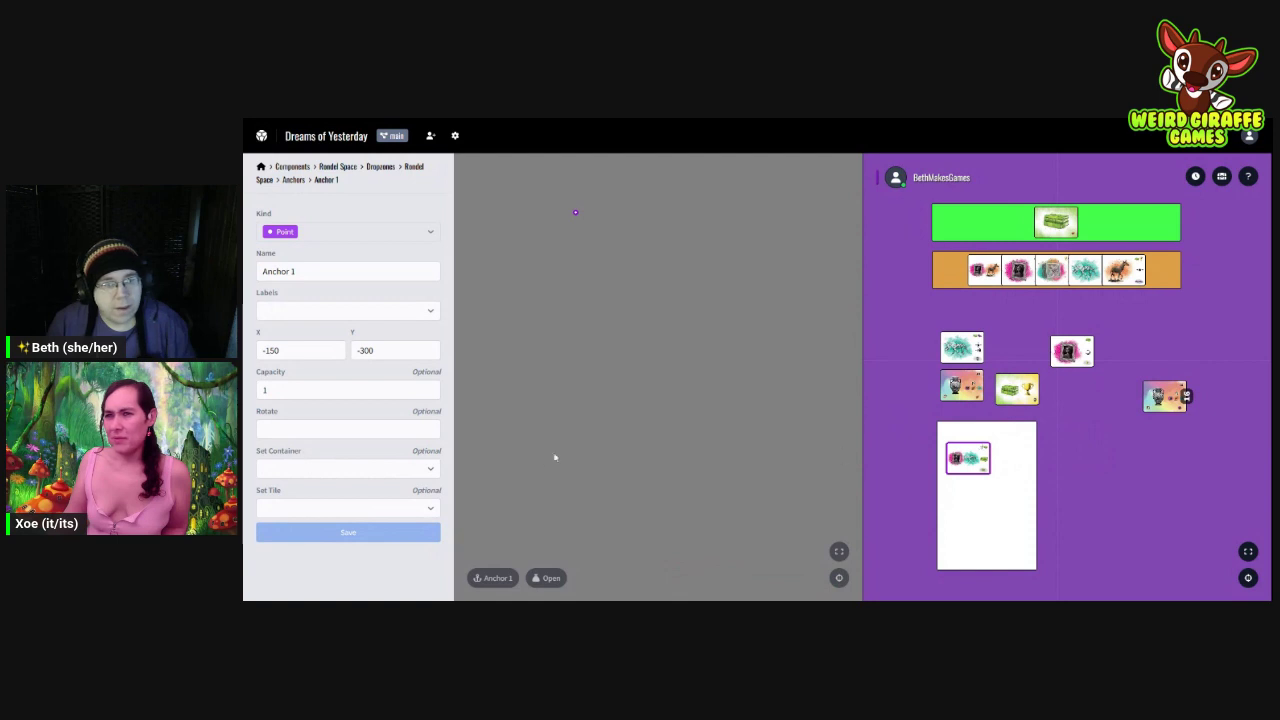
Step: Set Anchor 1's Y position to -360 and save it
left_click(400, 351)
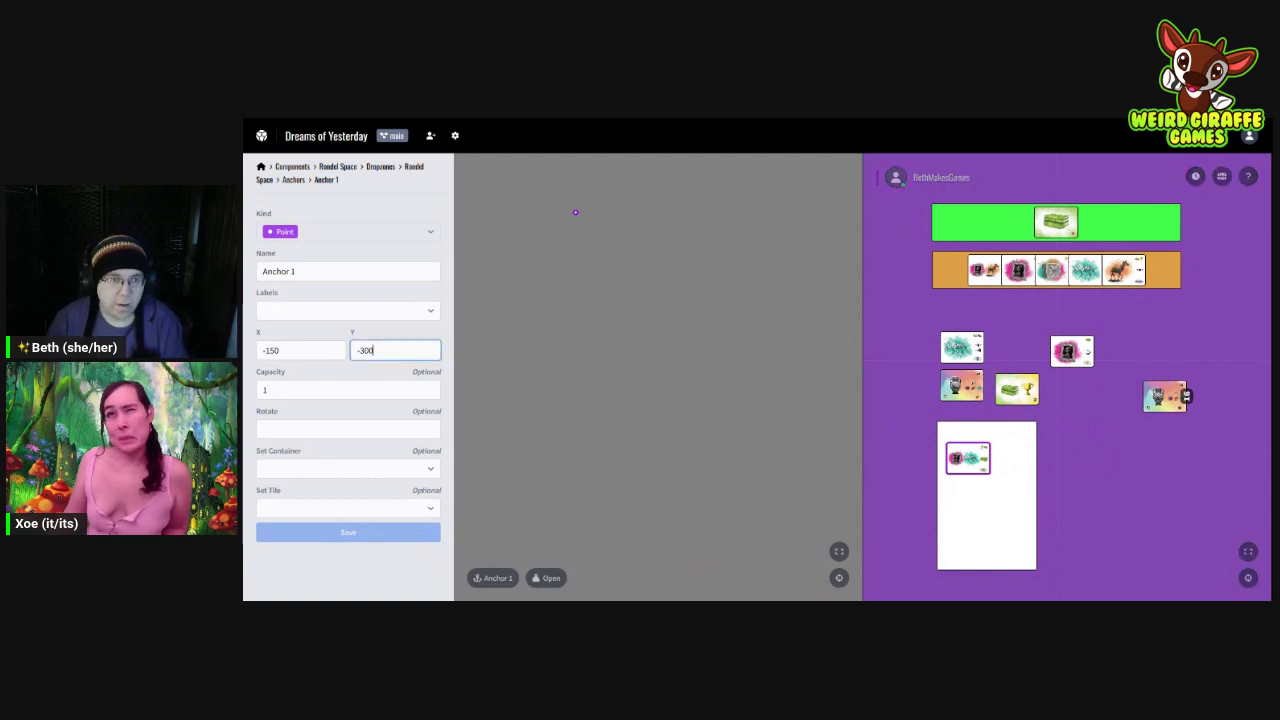
key("BackSpace")
key("BackSpace")
type("60")
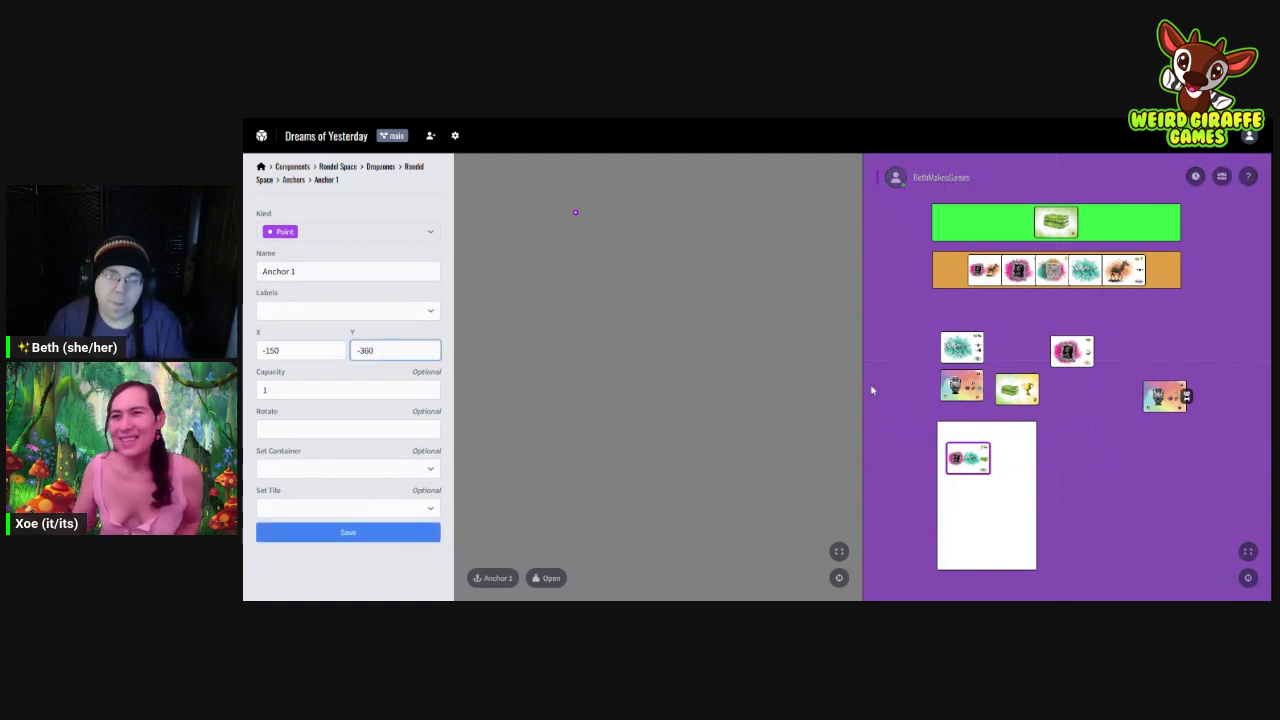
key("Return")
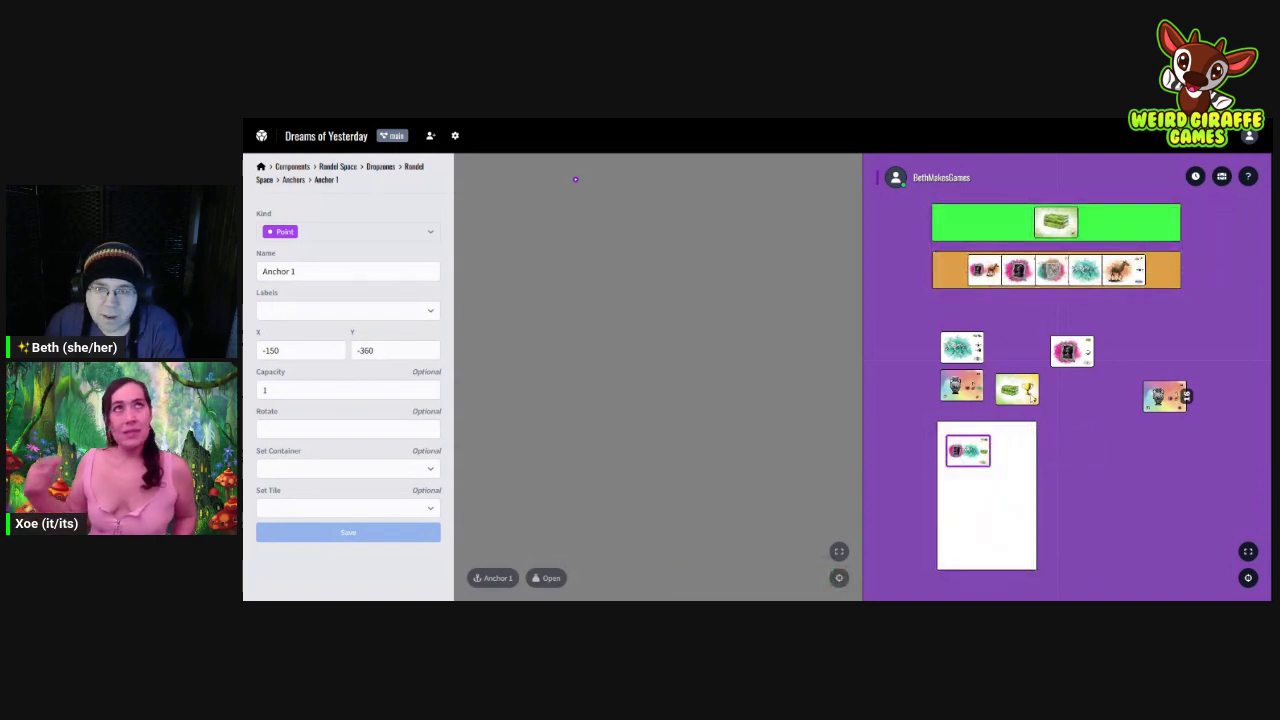
Step: Try out the card spacing by stacking cards in a column on the Rondel Space, and take them all off again
left_click_drag(1017, 389, 968, 493)
left_click_drag(968, 403, 970, 536)
left_click_drag(968, 492, 968, 486)
left_click_drag(975, 530, 972, 518)
left_click_drag(980, 360, 985, 568)
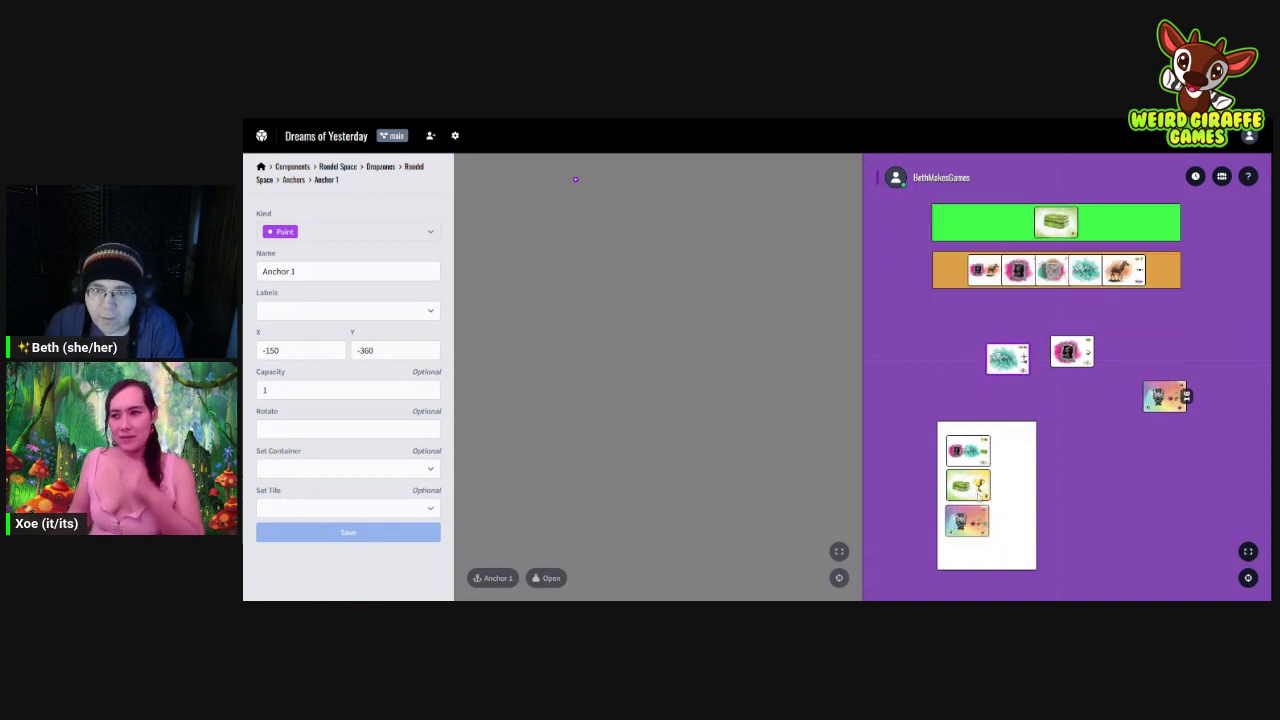
left_click_drag(968, 490, 1052, 400)
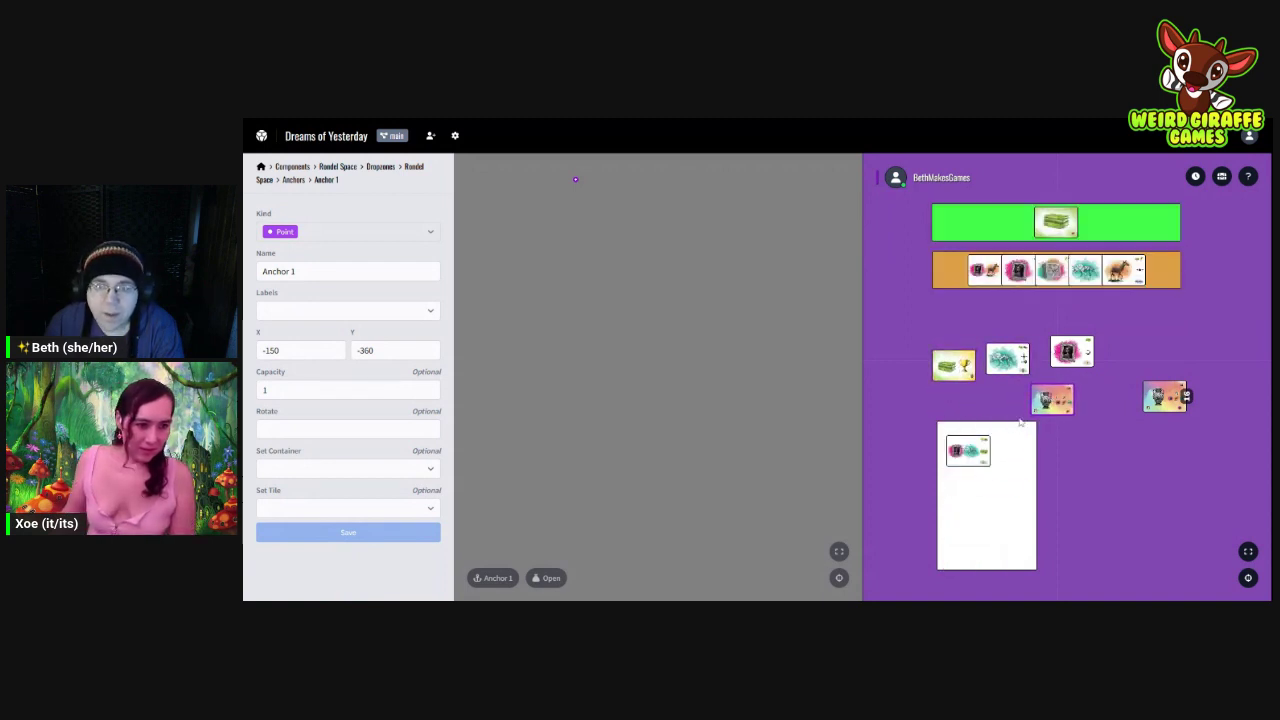
left_click(957, 452)
left_click_drag(955, 451, 902, 464)
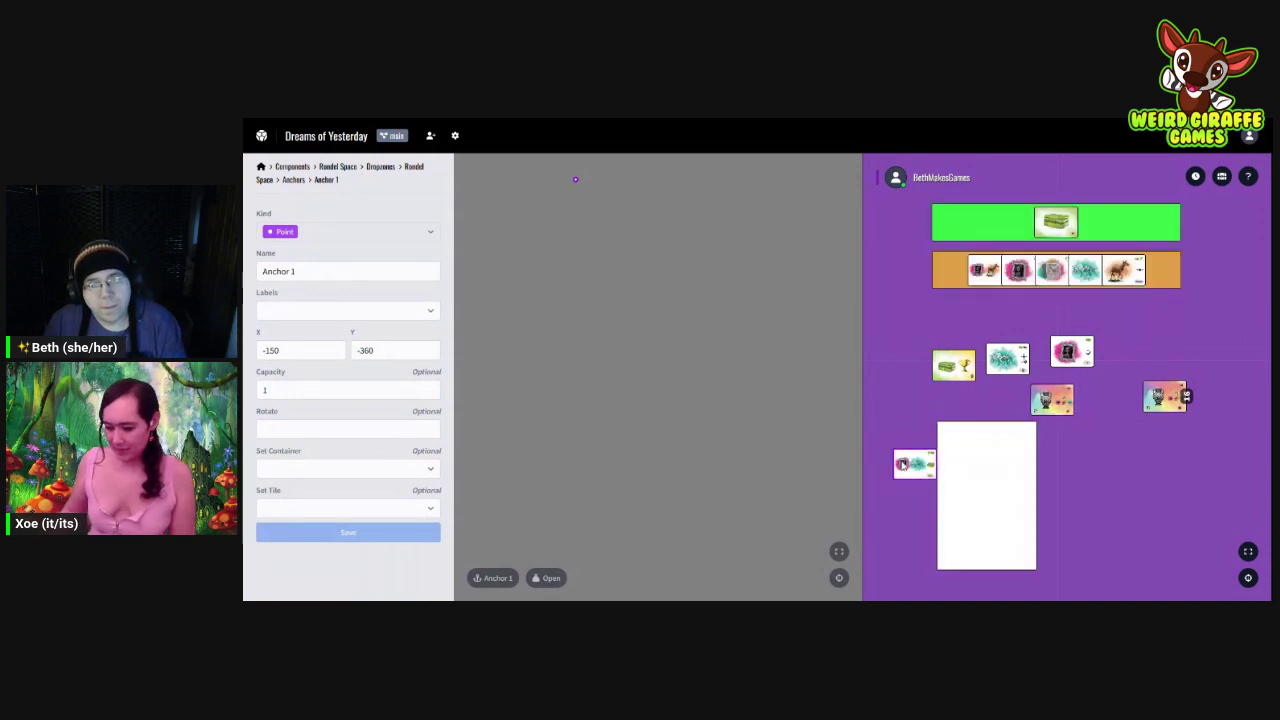
Step: Set Anchor 1's Y position to -390 and save it
left_click(373, 350)
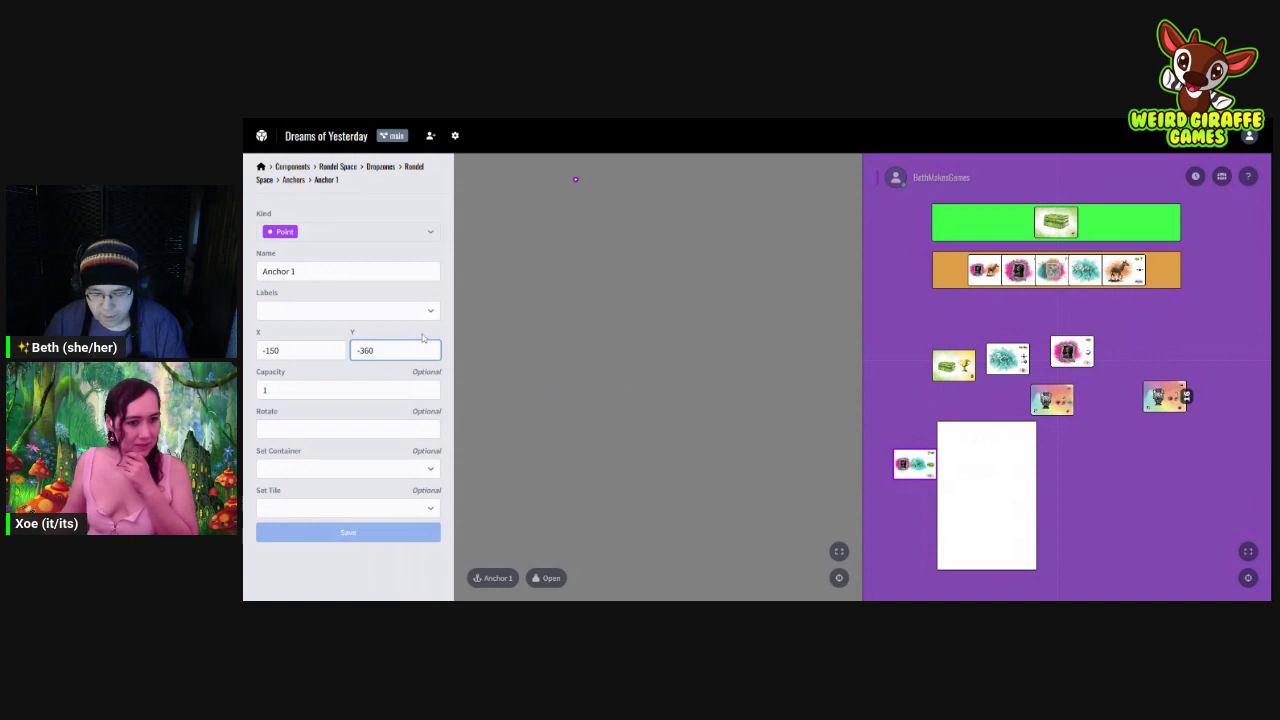
key("BackSpace")
key("BackSpace")
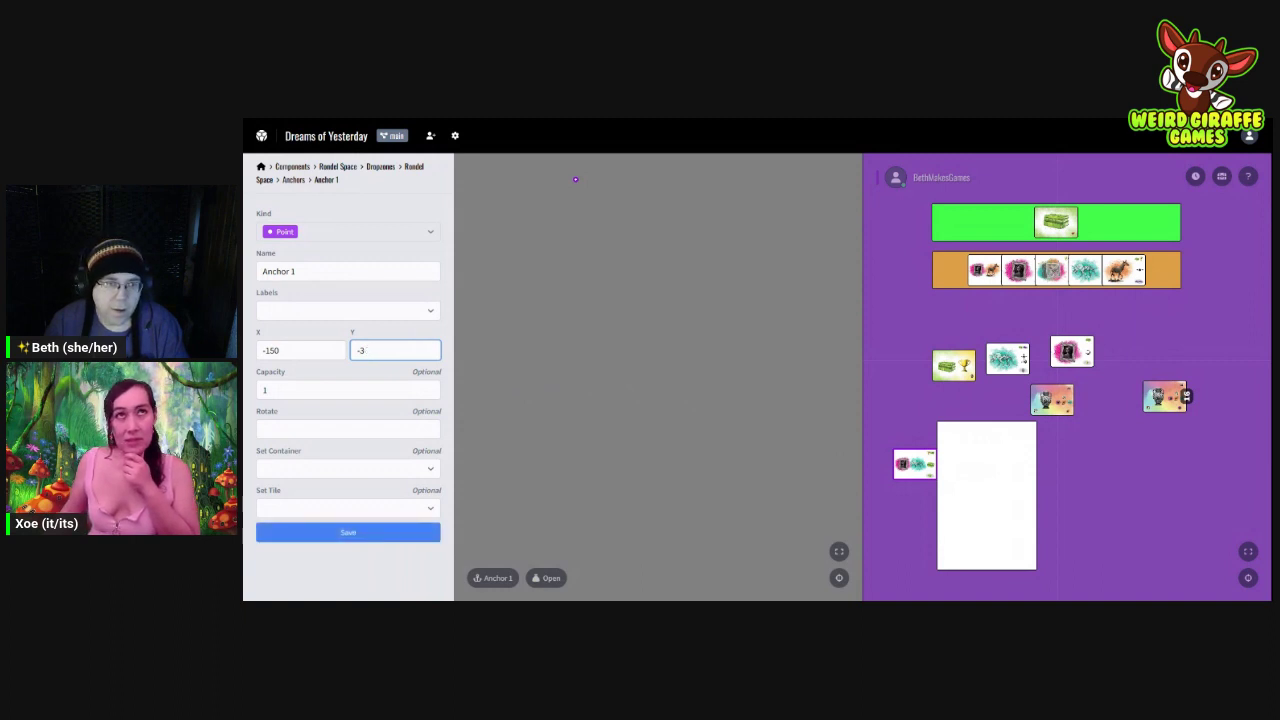
type("90")
left_click(398, 533)
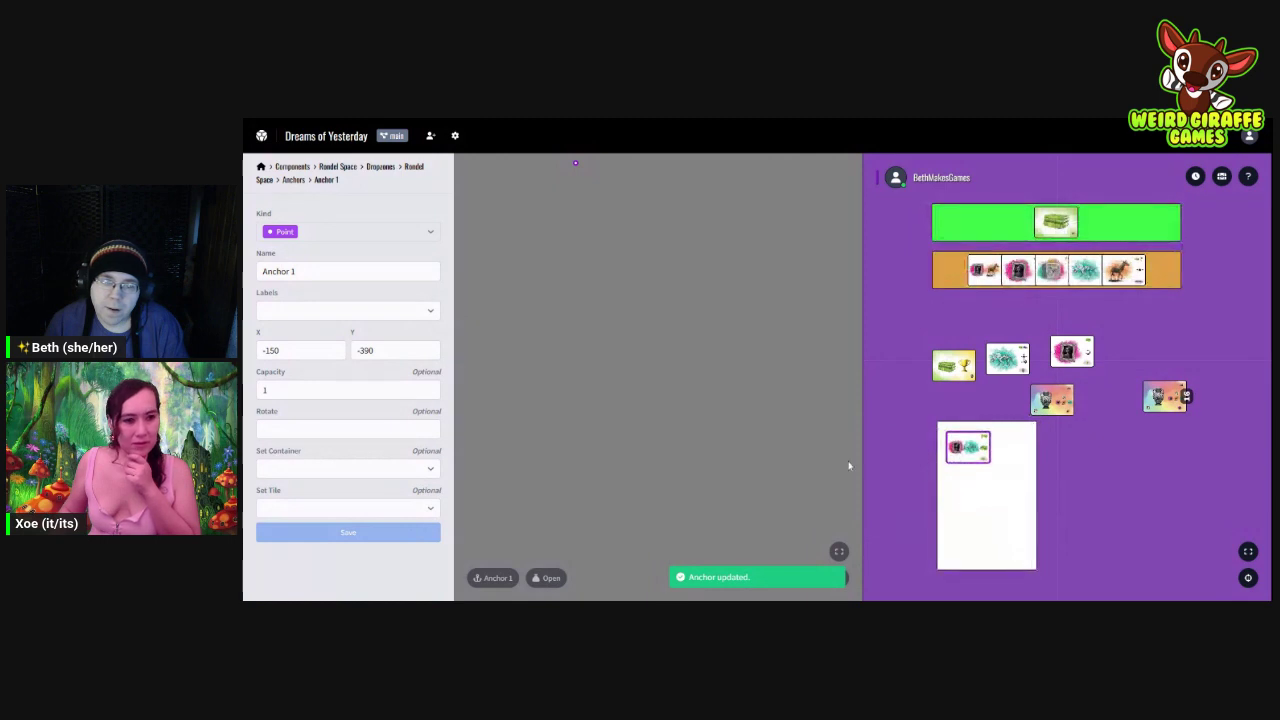
Step: Set Anchor 1's Y position to -420, save it, and drop the card on the Rondel Space again to test it
left_click(385, 350)
key("BackSpace")
key("BackSpace")
key("BackSpace")
type("42")
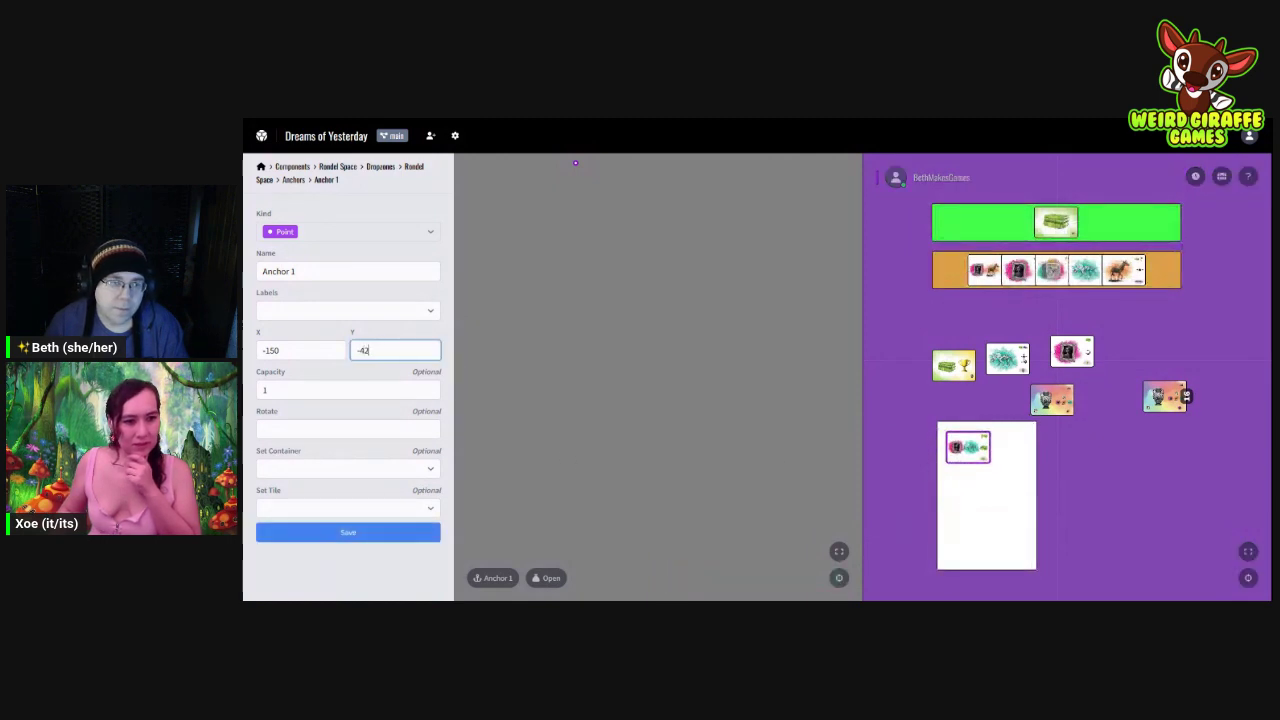
type("0")
left_click(380, 532)
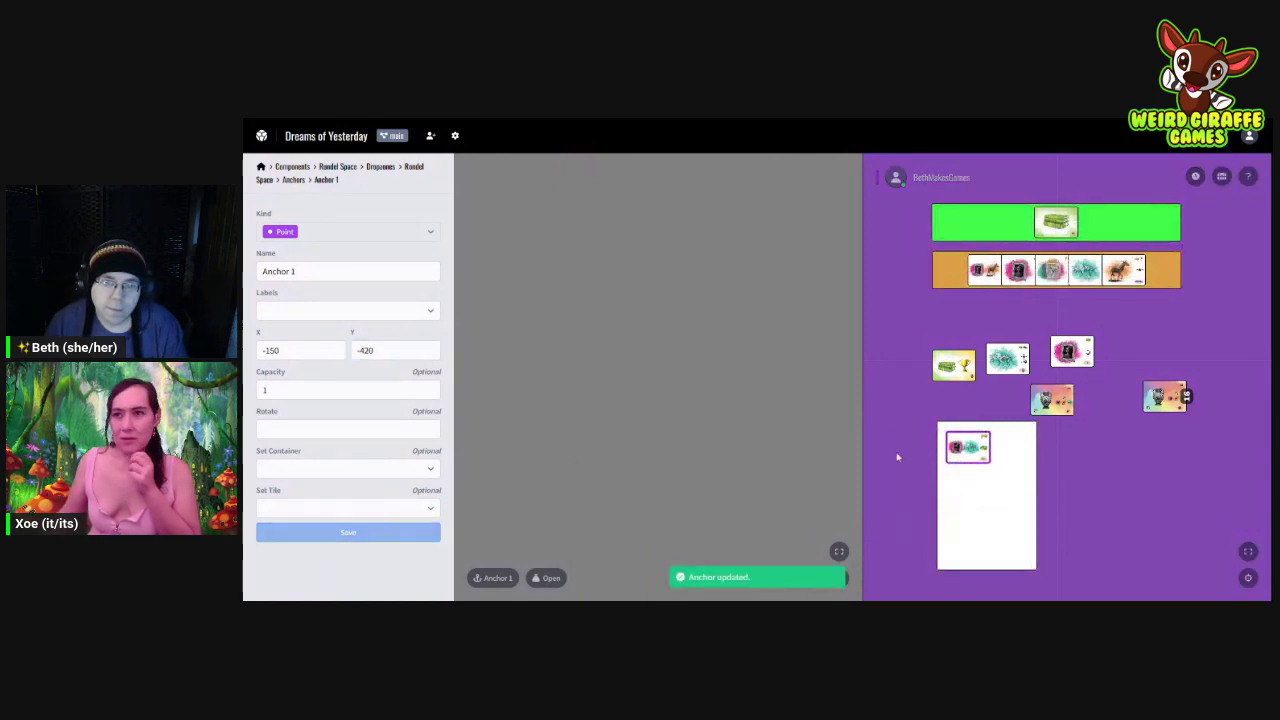
left_click_drag(893, 452, 955, 443)
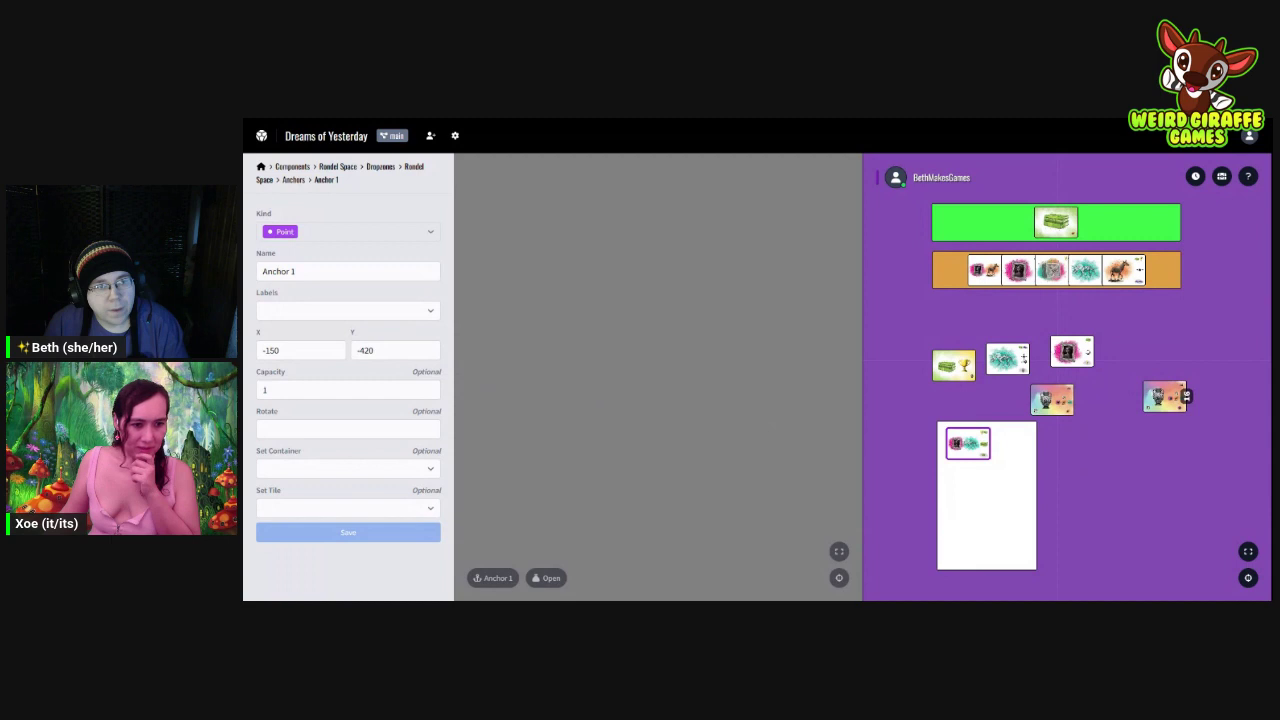
Step: Set Anchor 1's X position to -175 and save it
left_click(326, 350)
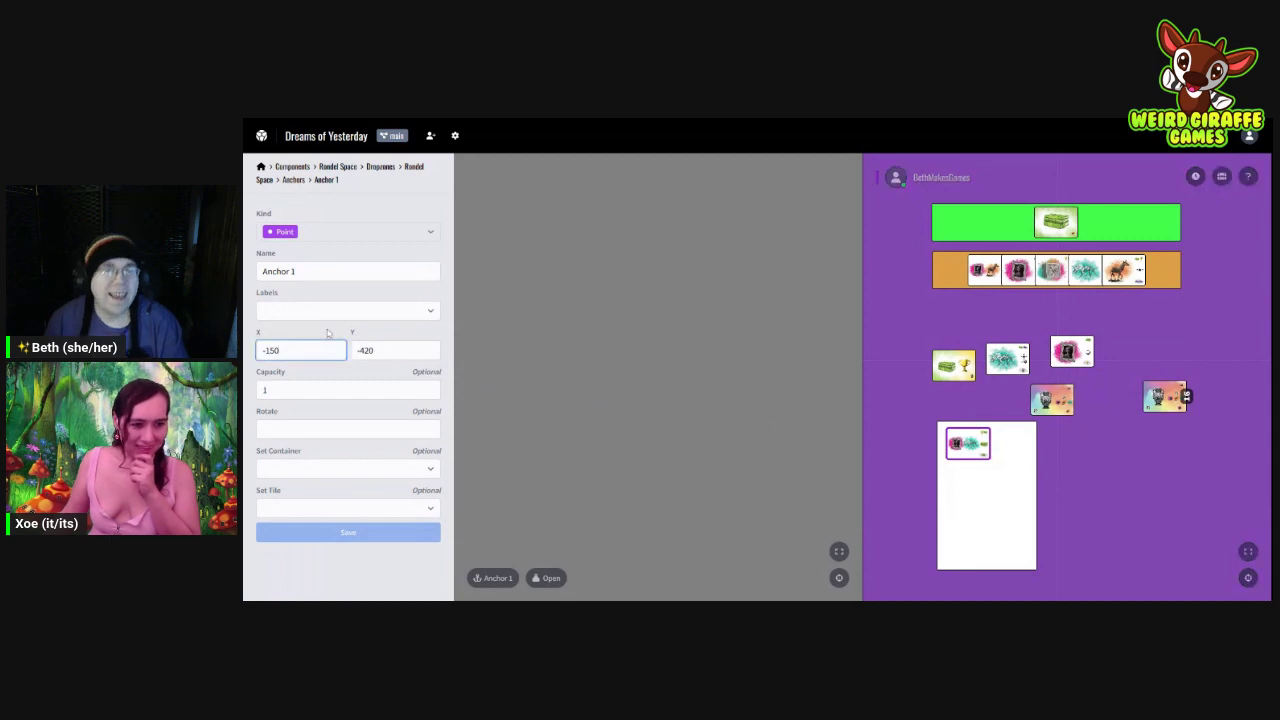
key("BackSpace")
key("BackSpace")
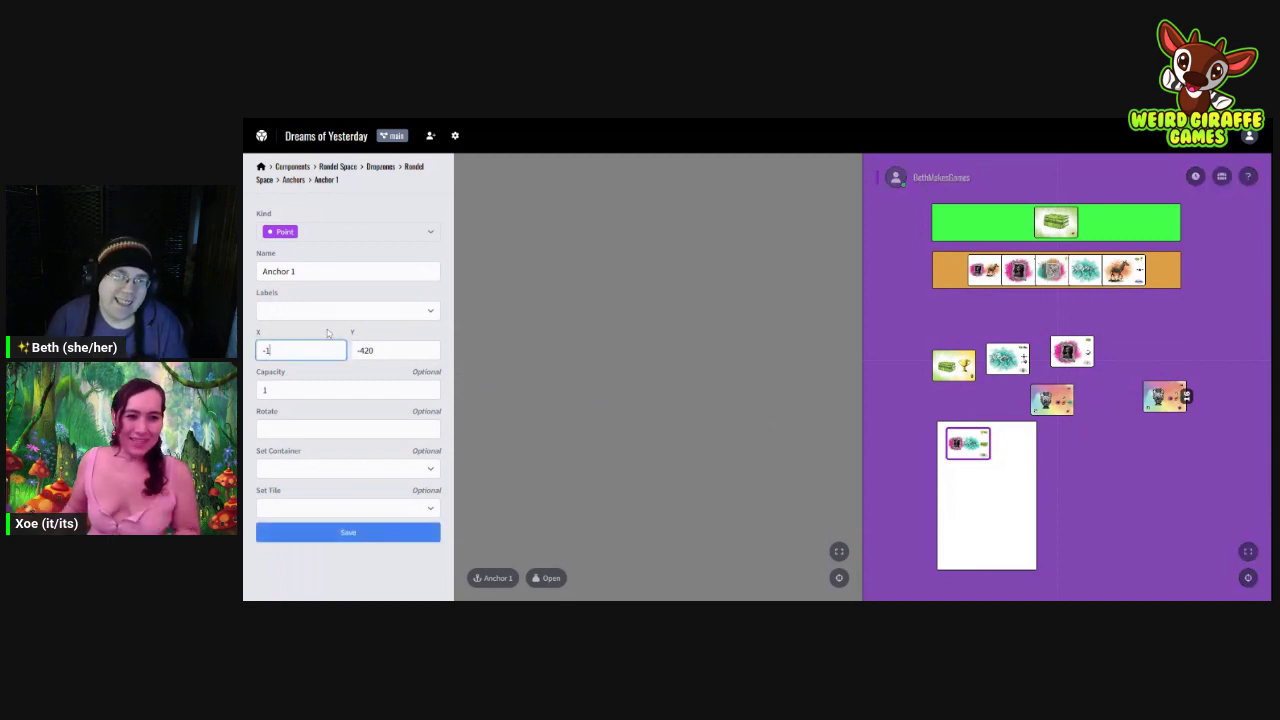
type("75")
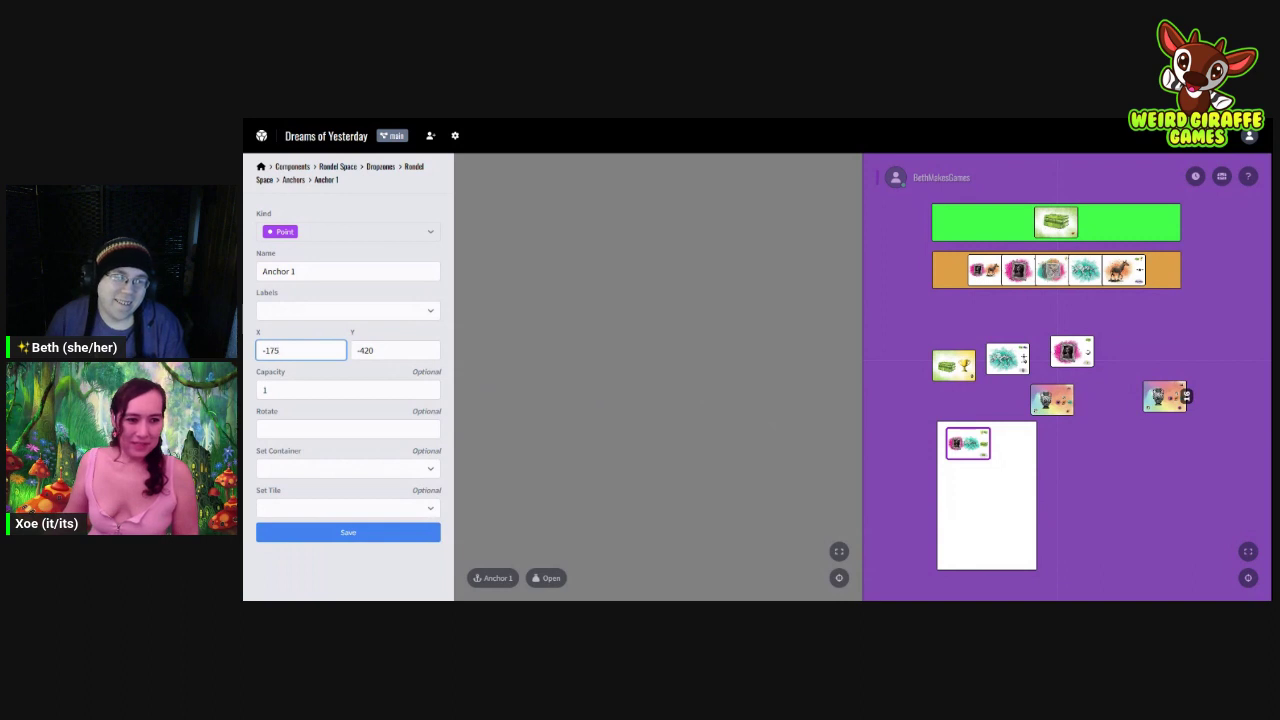
left_click(352, 532)
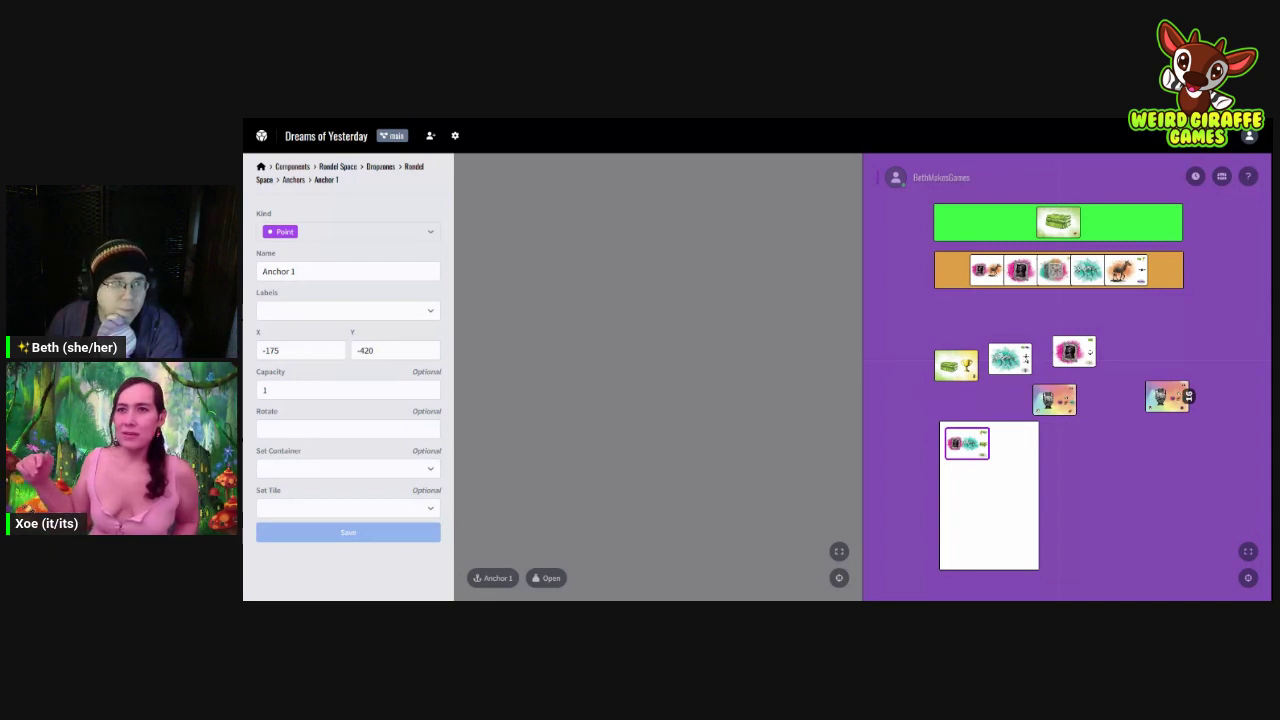
Step: Clone Anchor 1 once in the Rondel Space dropzone's anchor list
left_click(293, 180)
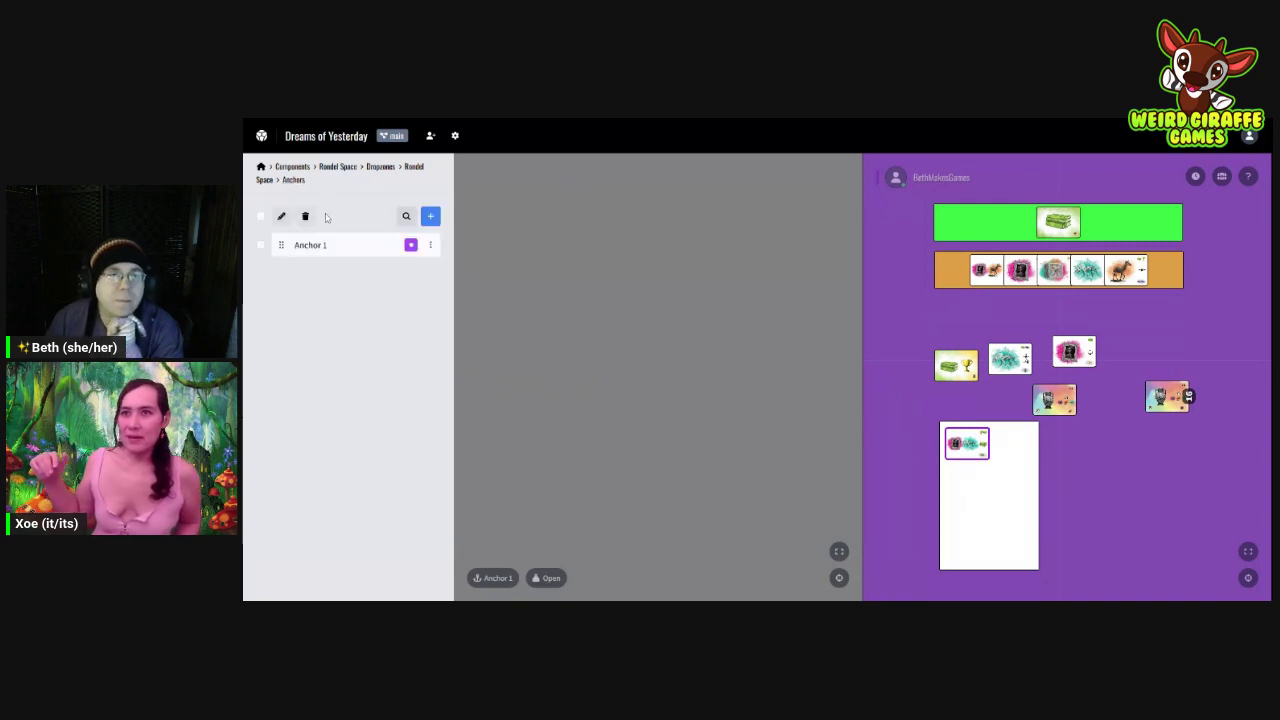
left_click(427, 245)
left_click(414, 272)
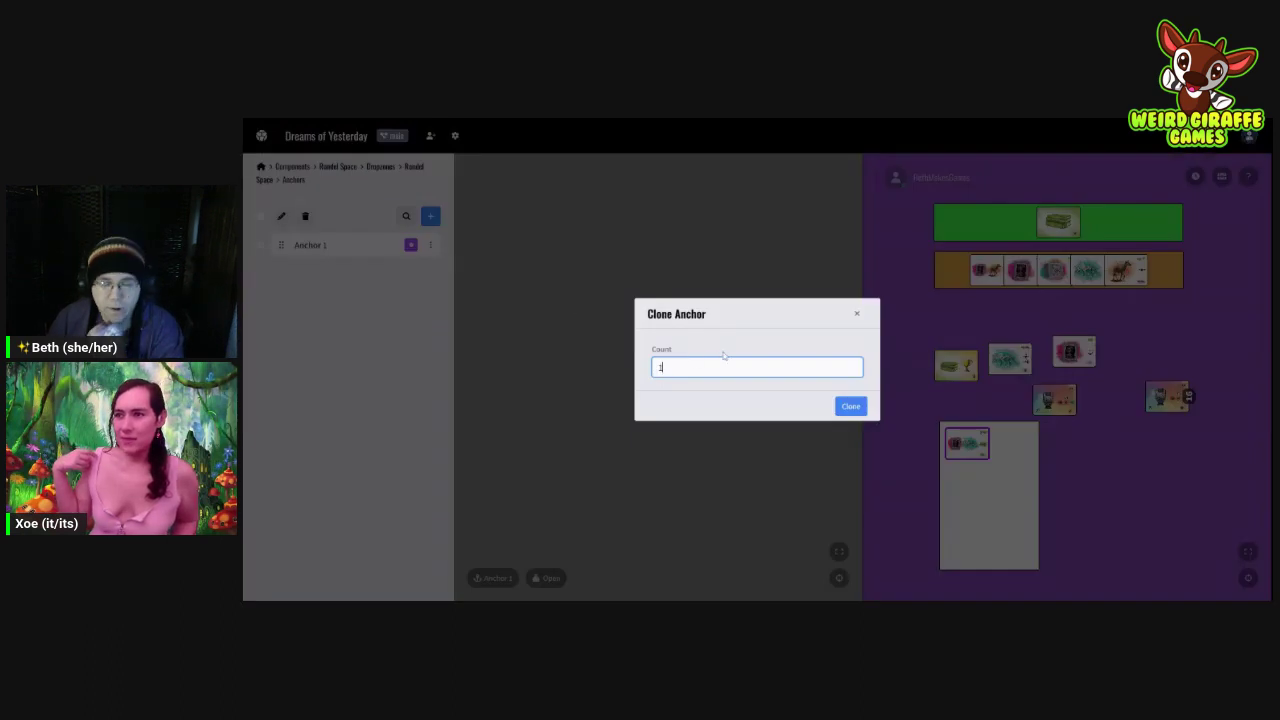
left_click(842, 407)
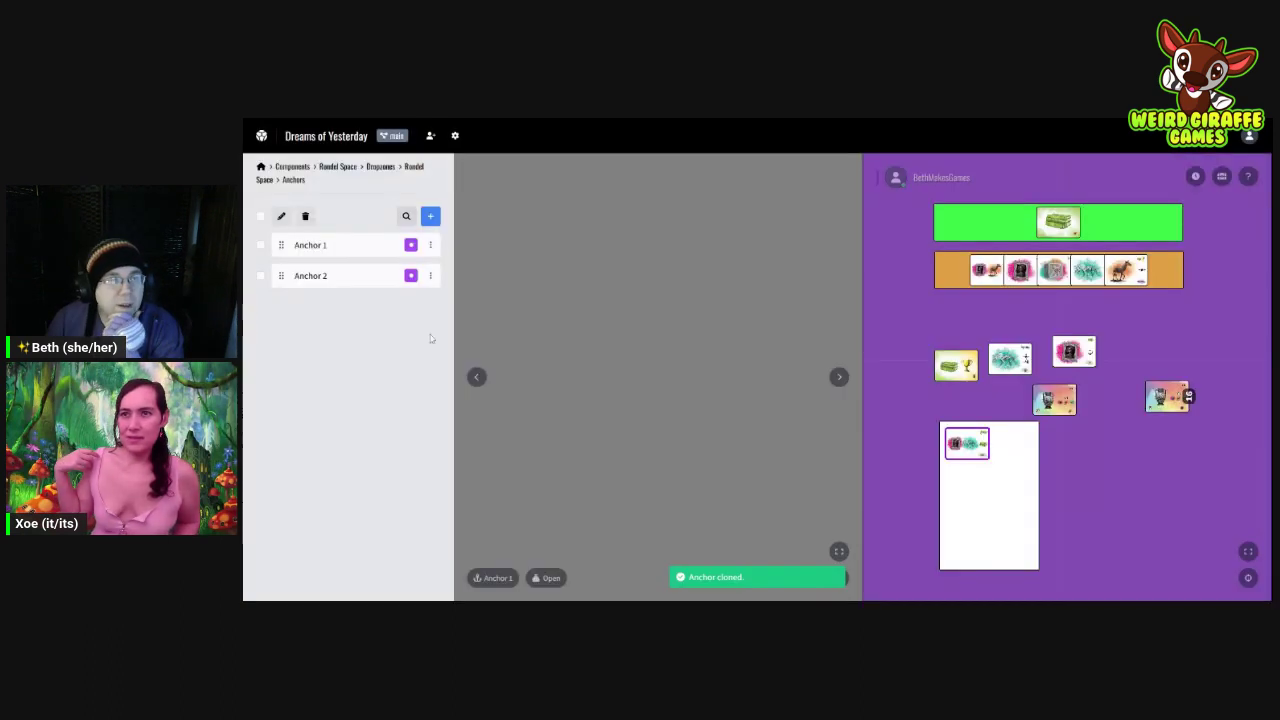
Step: Set Anchor 2's Y position to -160 and save it
left_click(350, 279)
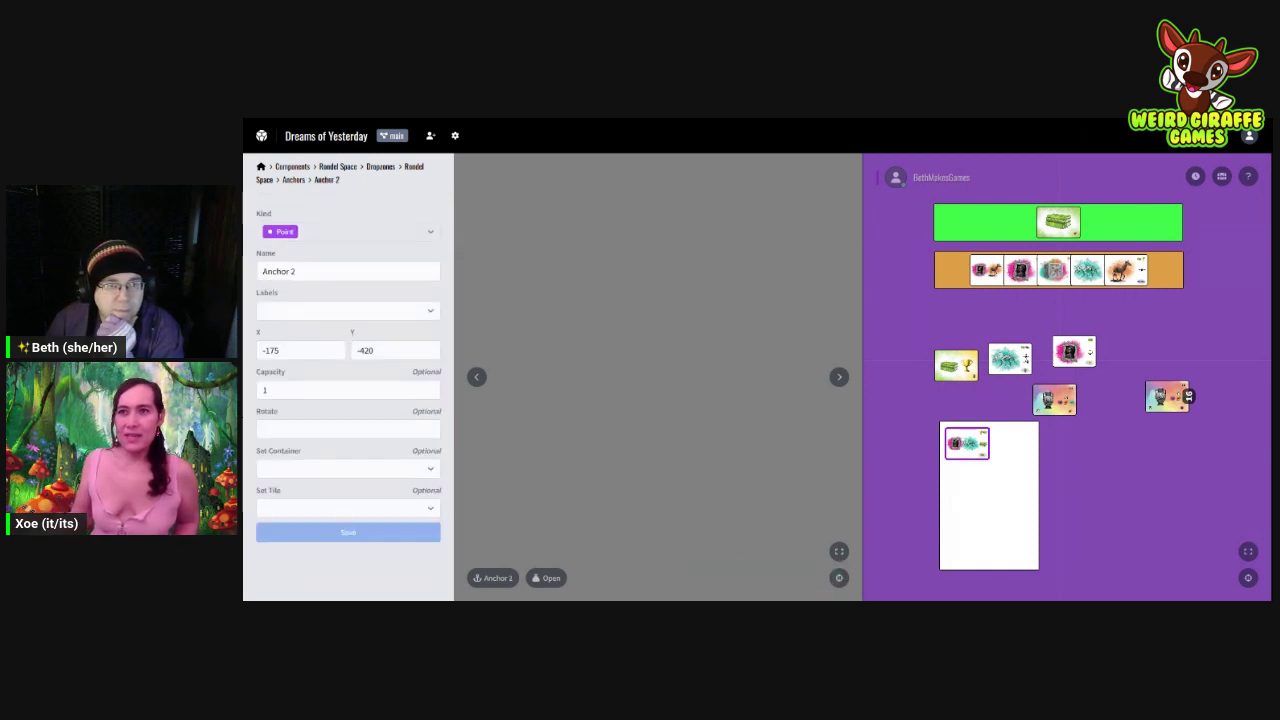
left_click(373, 350)
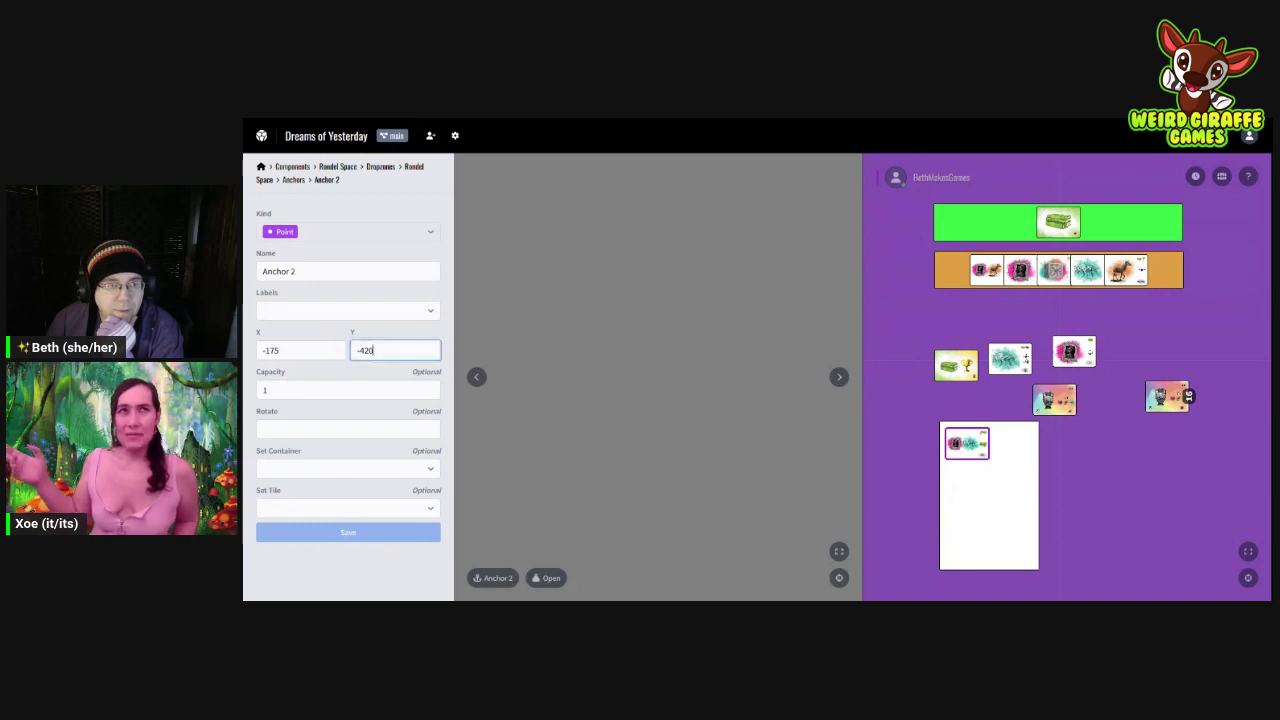
key("ctrl+a")
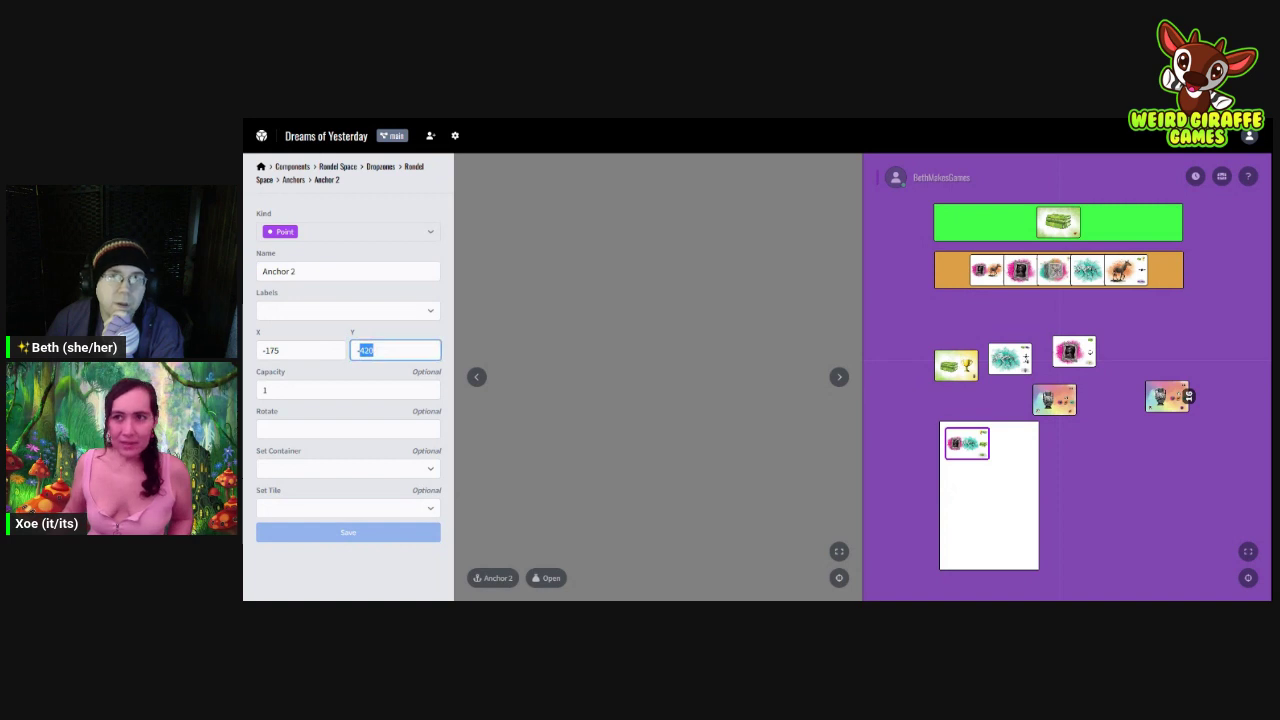
type("-160")
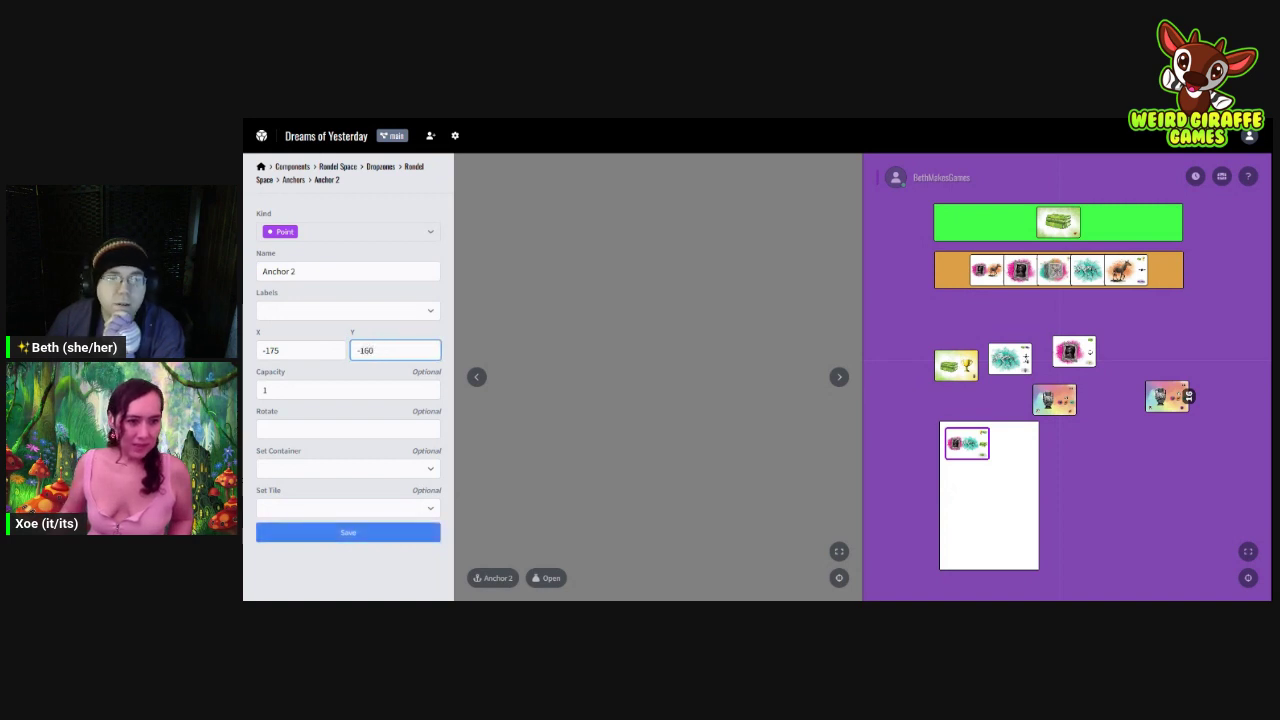
left_click(372, 532)
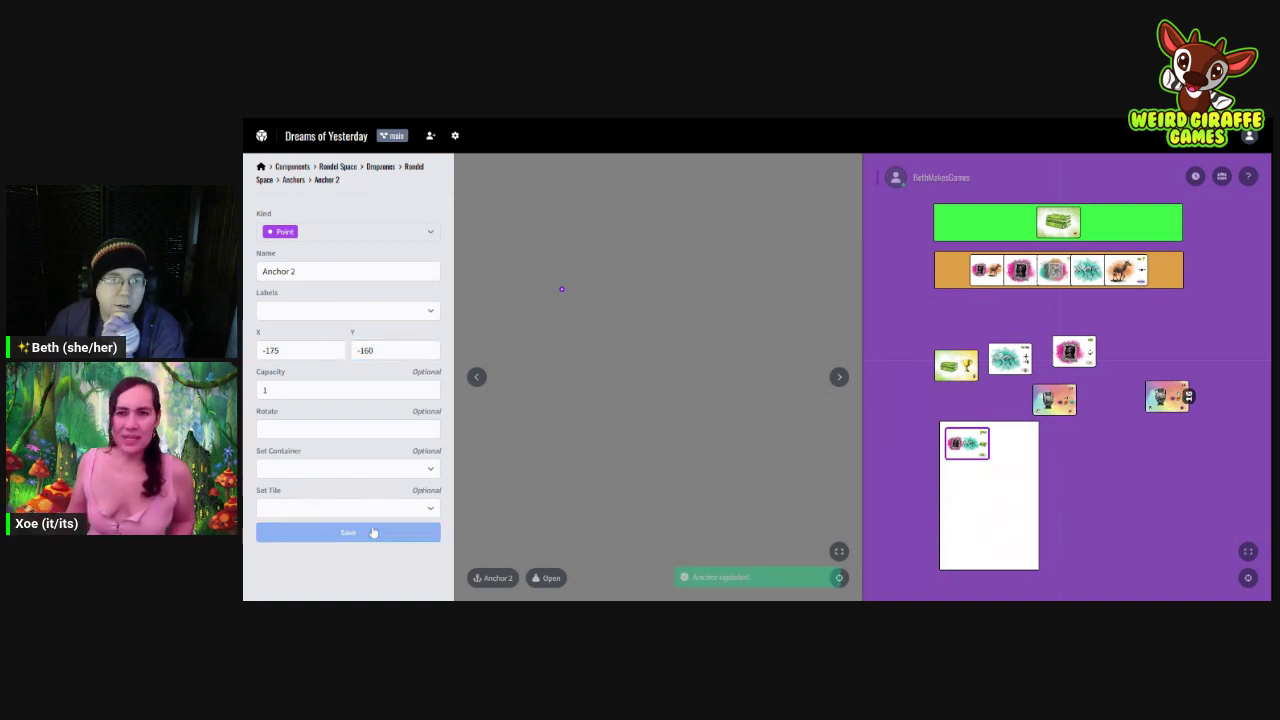
Step: Drop the loose multicoloured card from the table onto the Rondel Space to test Anchor 2
left_click(1222, 177)
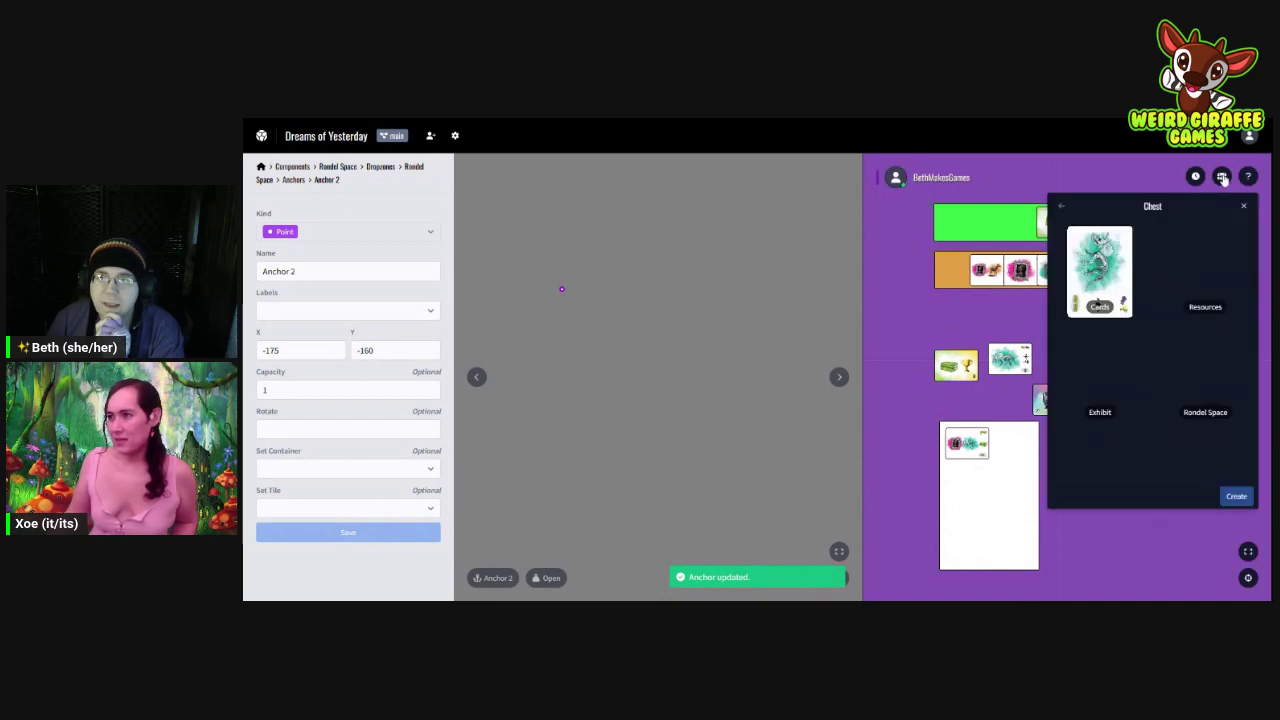
left_click(1195, 396)
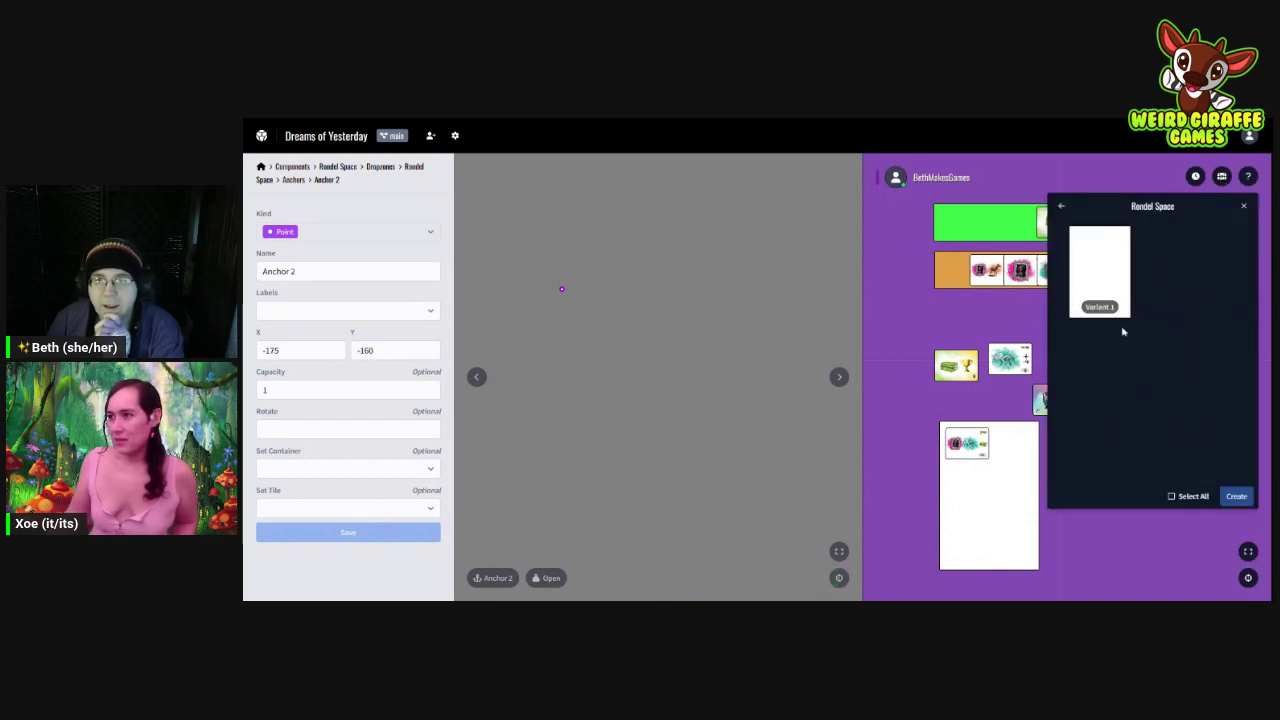
left_click(1243, 206)
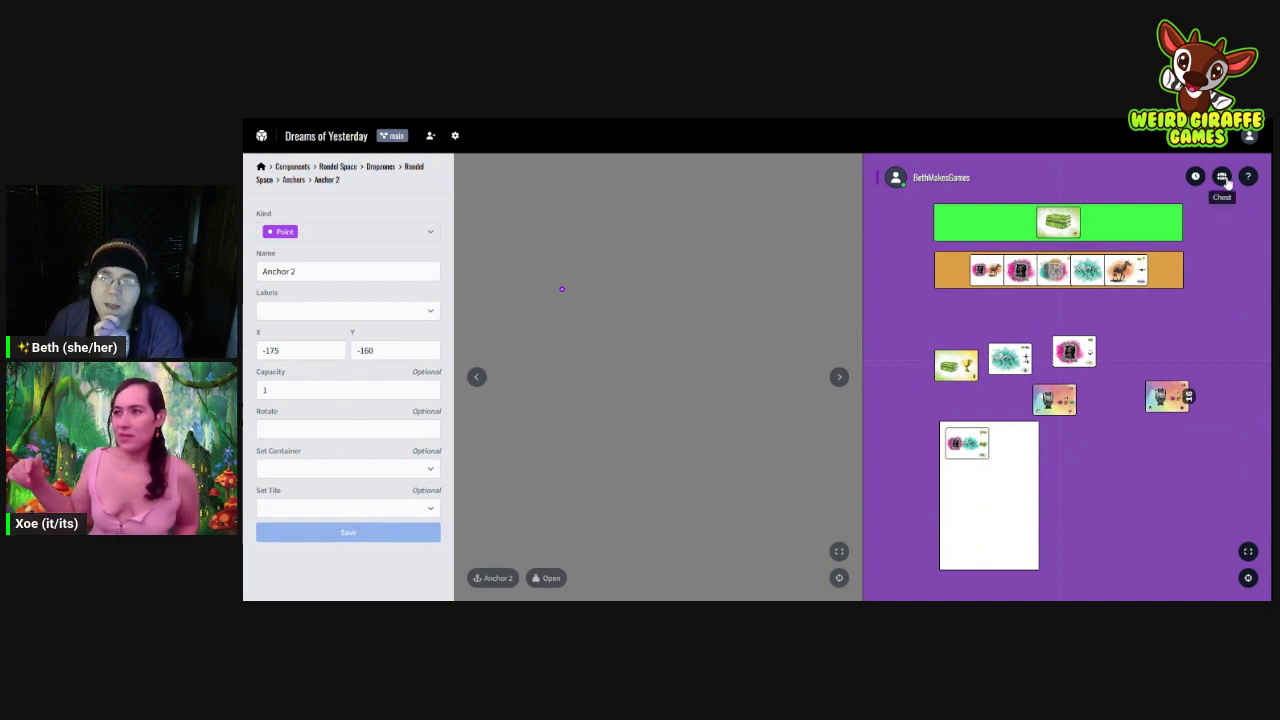
left_click_drag(1054, 399, 1017, 497)
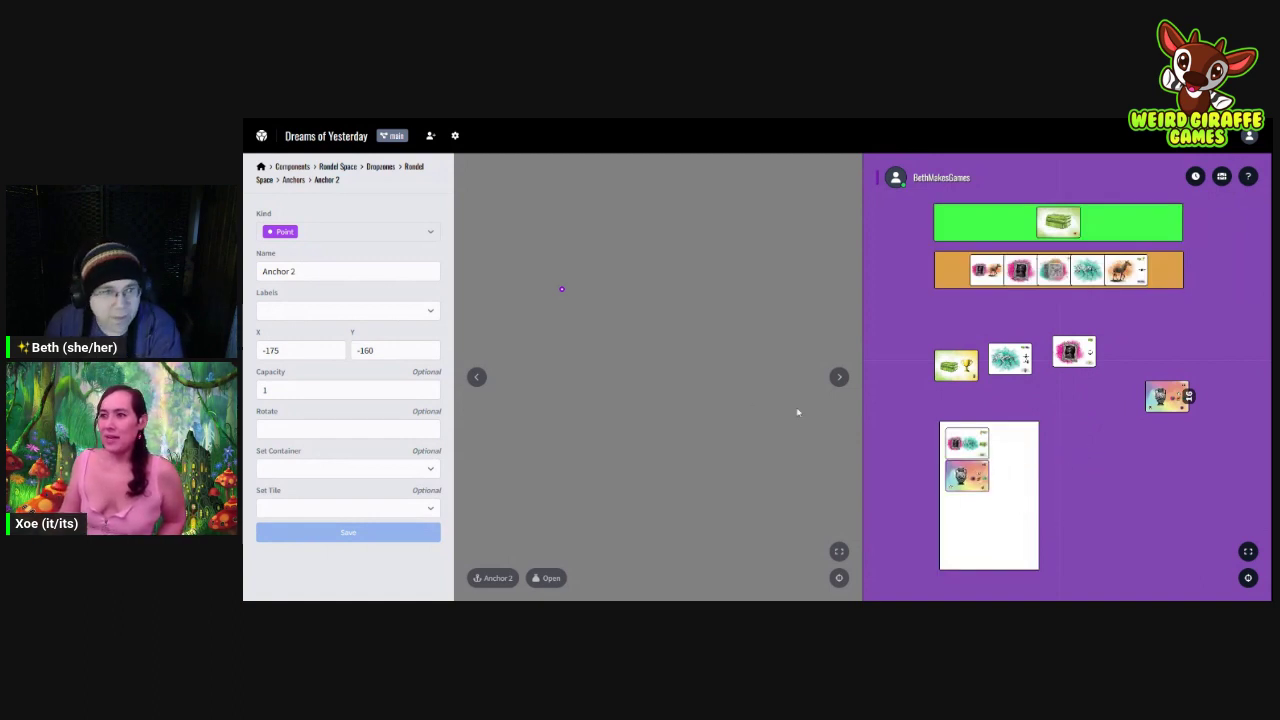
left_click(373, 350)
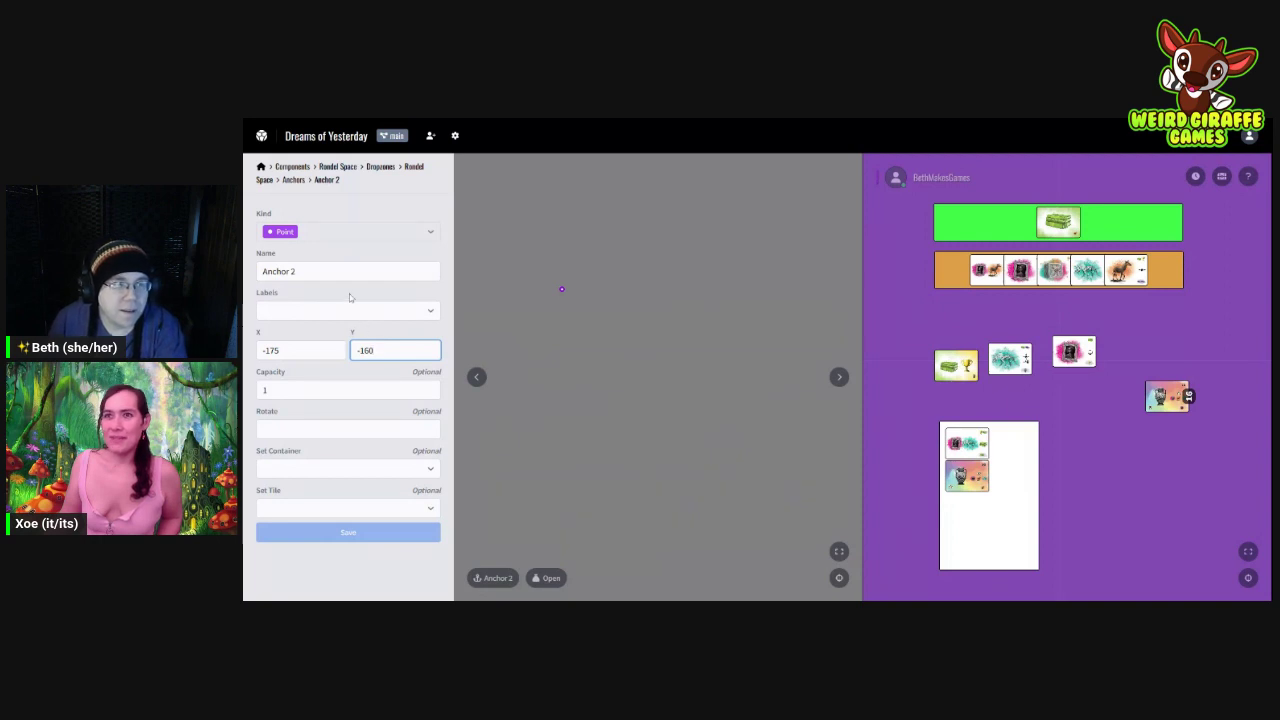
Step: Clone Anchor 2 six times to bring the dropzone to eight anchors
left_click(293, 180)
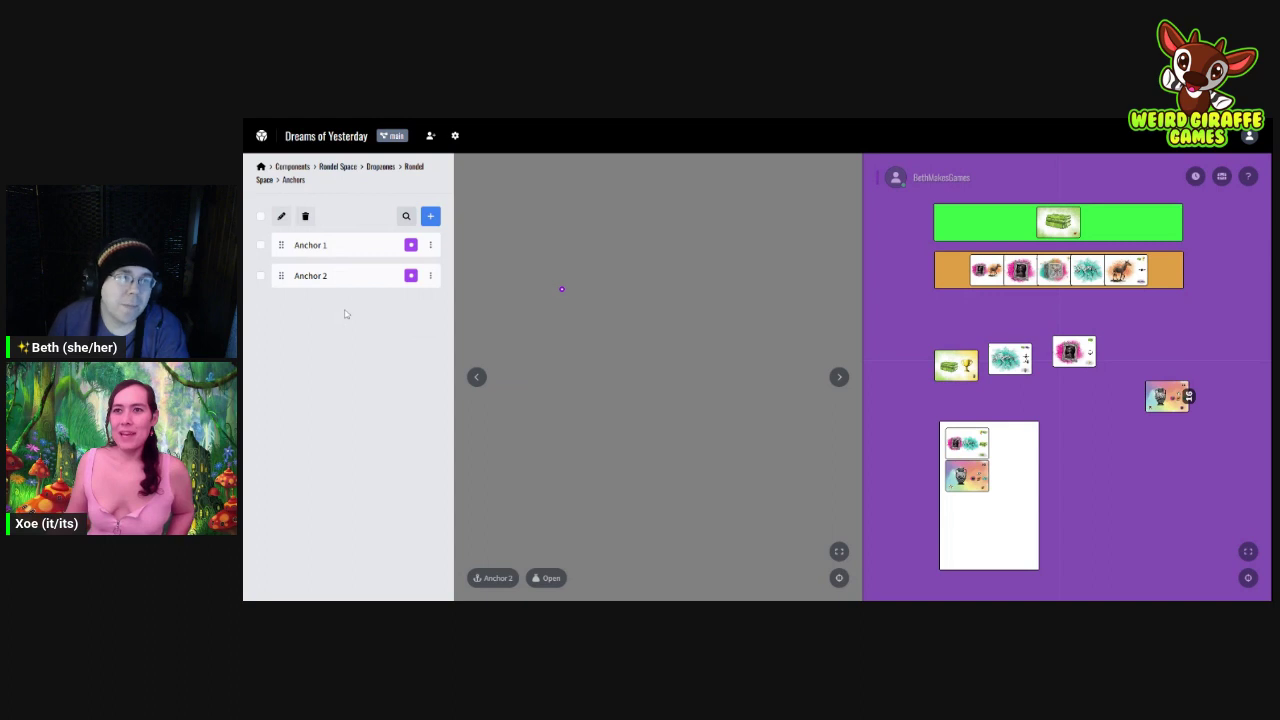
left_click(430, 278)
left_click(407, 302)
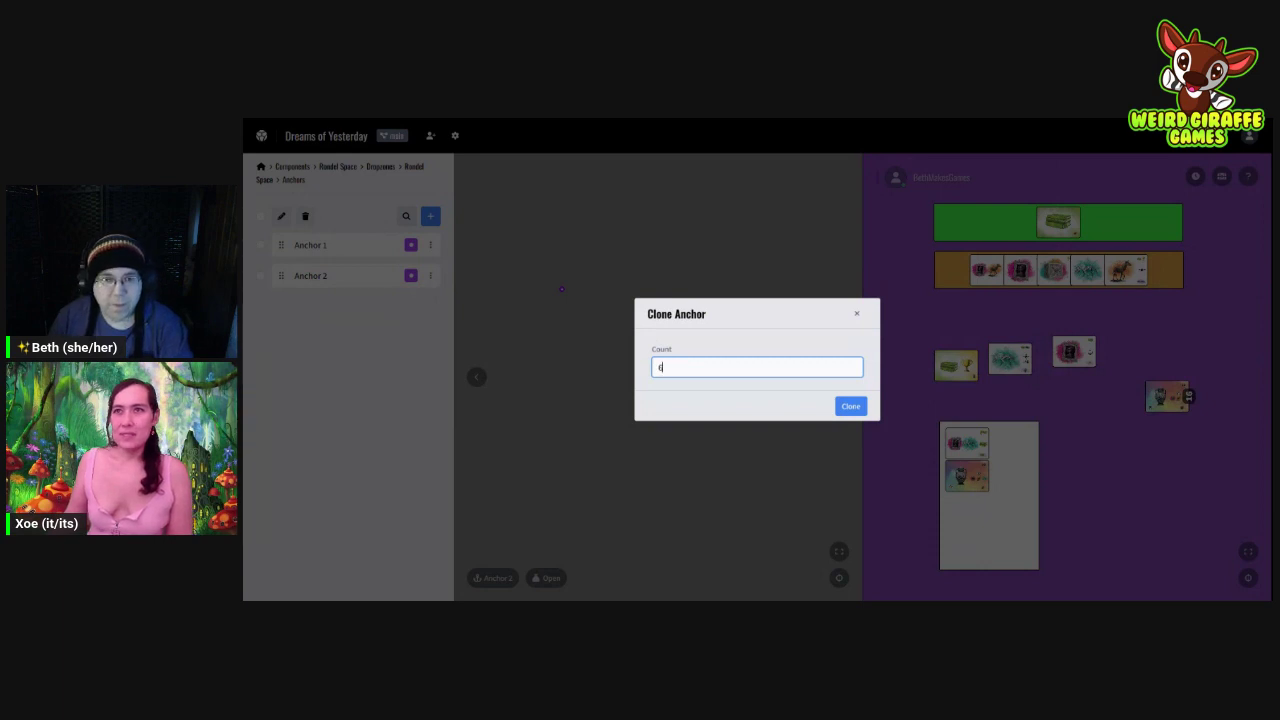
left_click(850, 406)
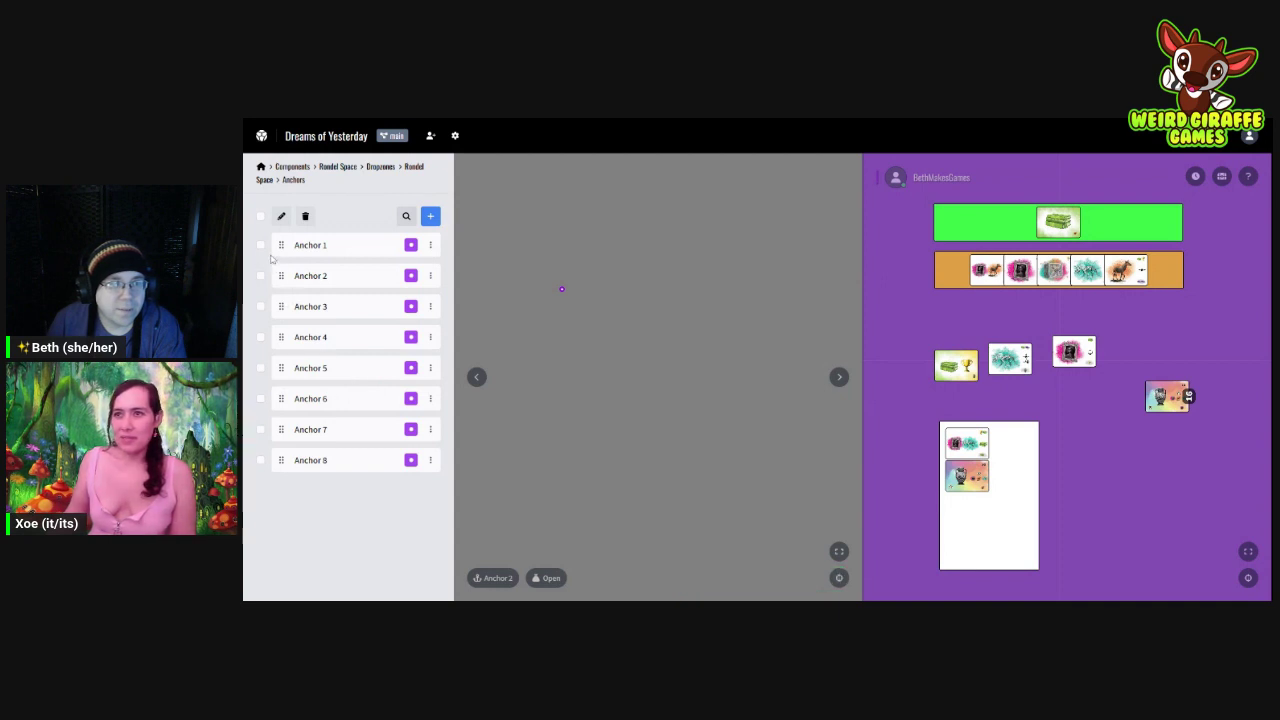
Step: Select all eight anchors and open them for bulk updating, placing the cursor inside the updateAnchor return block
left_click(260, 216)
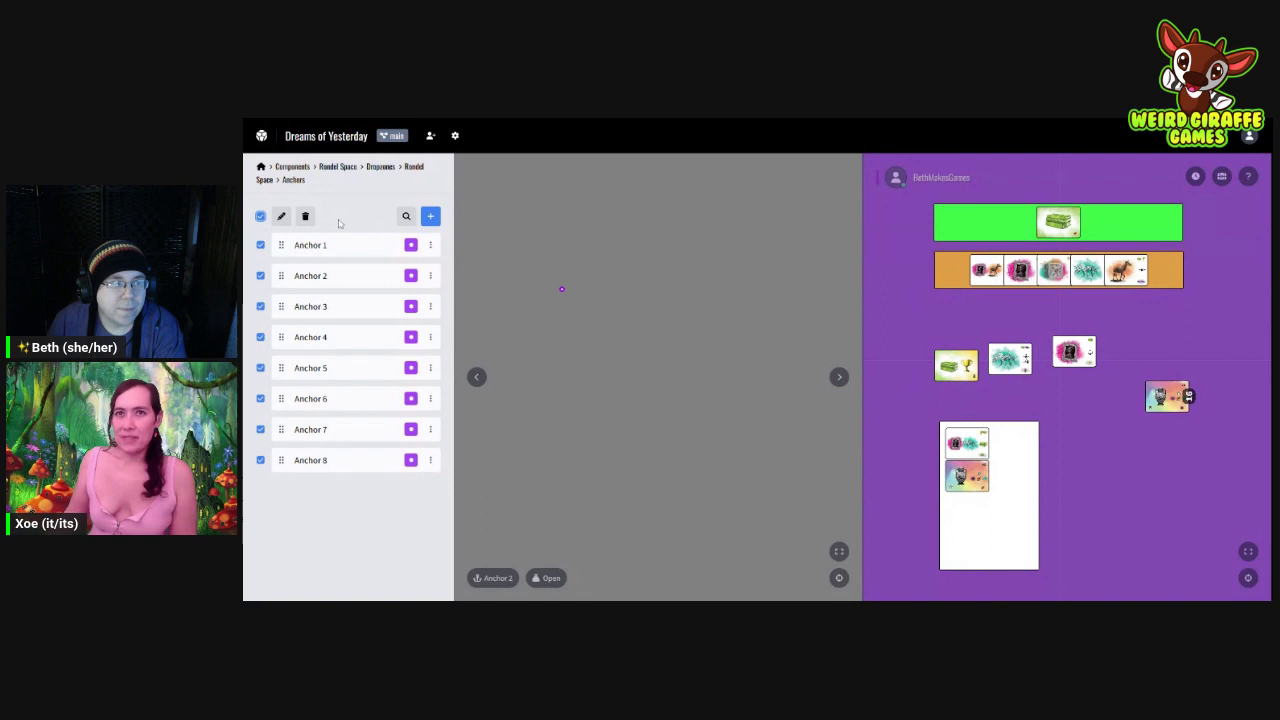
left_click(283, 218)
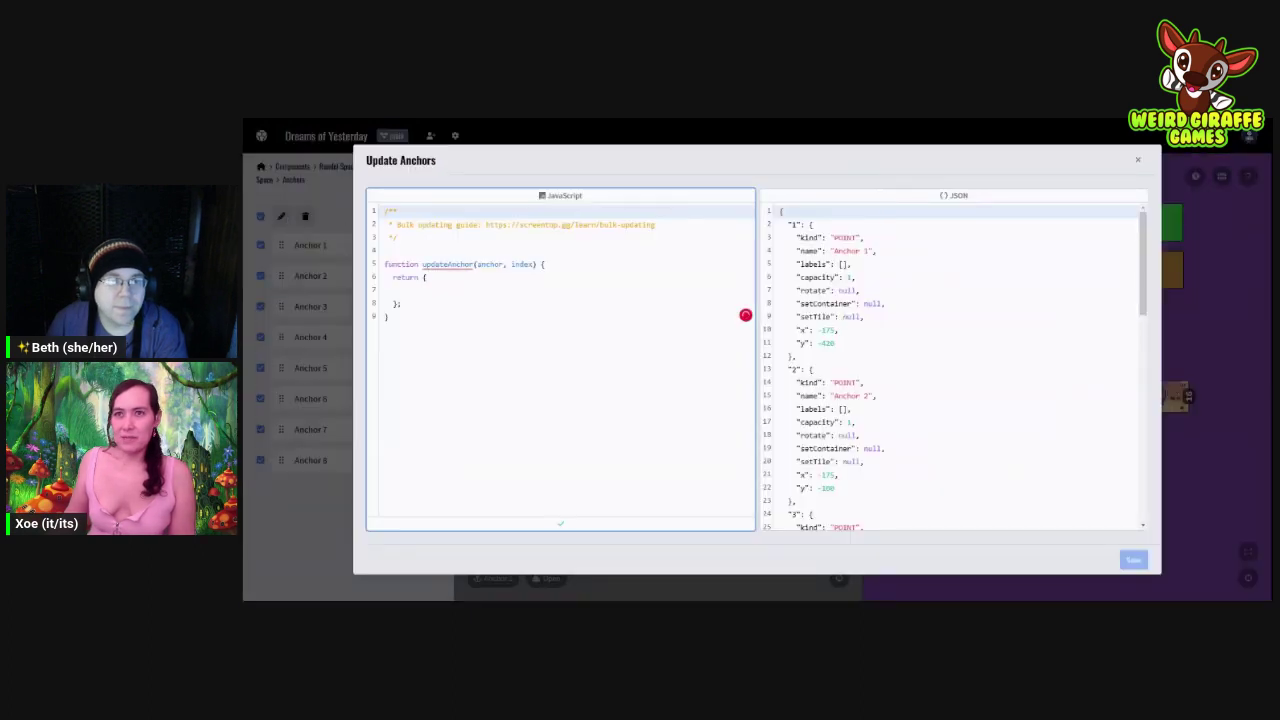
left_click(401, 290)
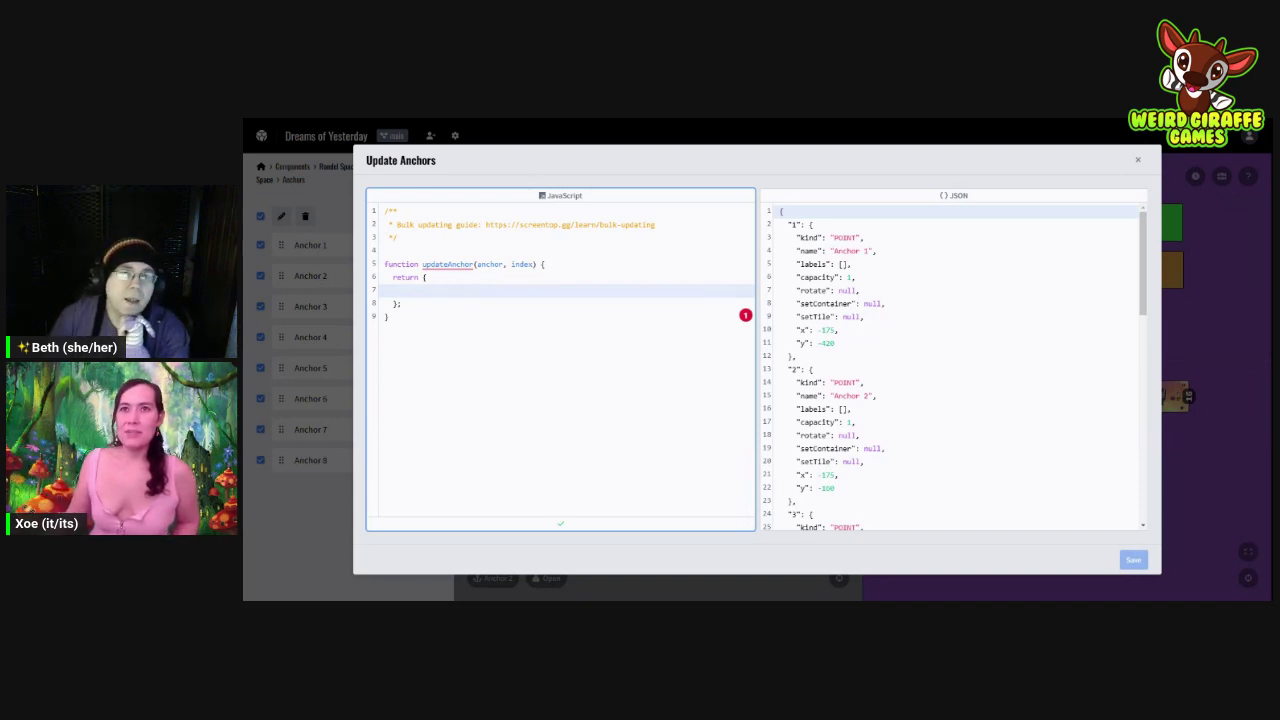
left_click(660, 120)
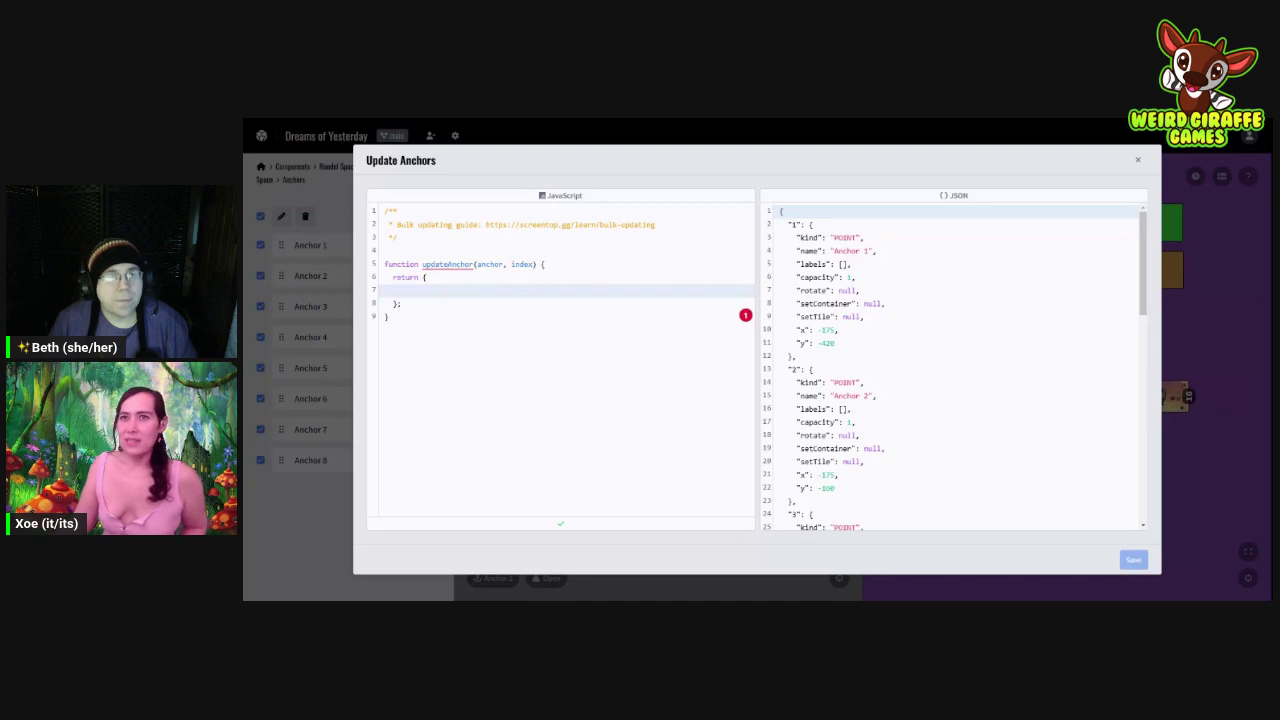
Step: Switch to the Screentop.gg Learn page and find the point anchor grid example in the Bulk Updating guide
key("alt+Tab")
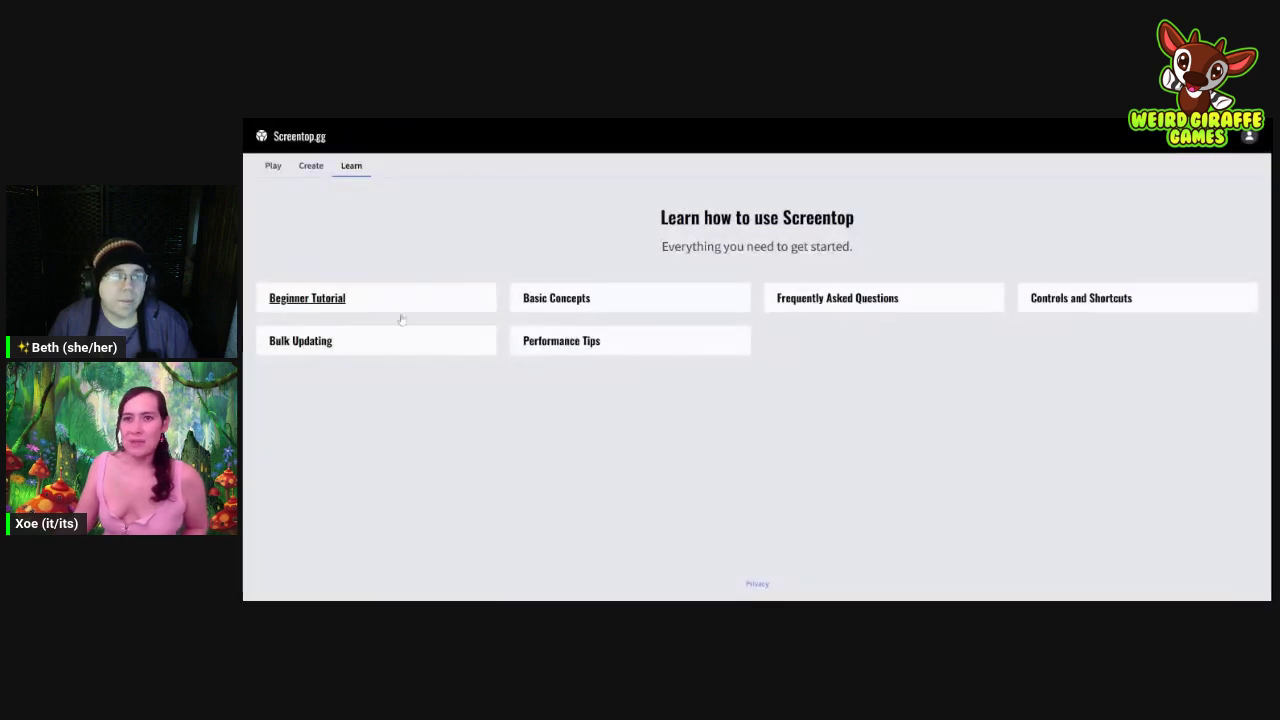
left_click(330, 341)
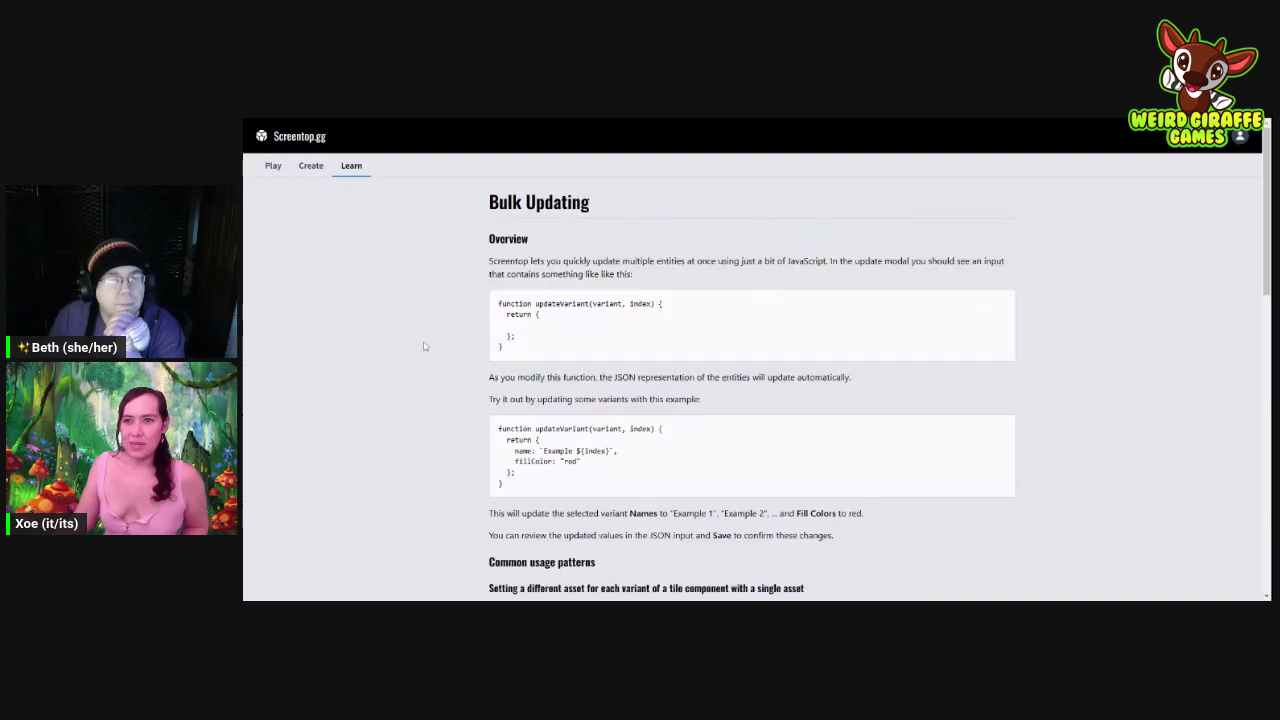
scroll(439, 338, "down", 3)
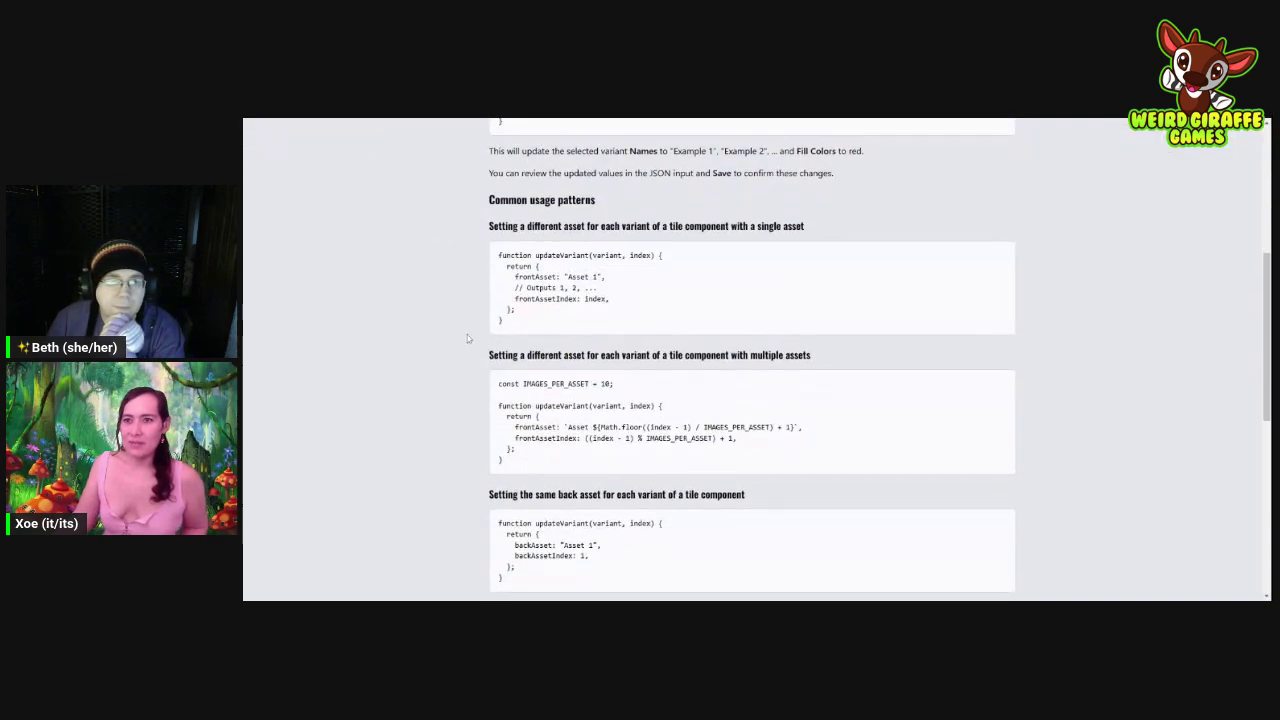
scroll(469, 338, "down", 5)
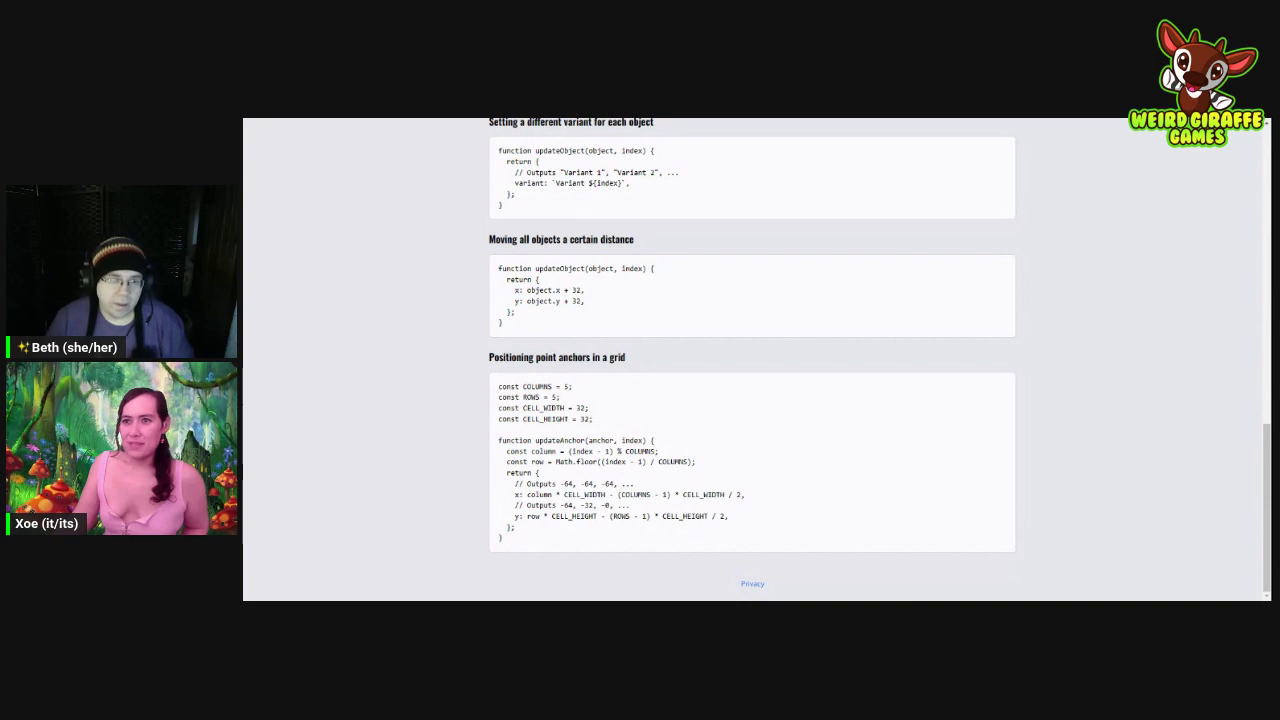
Step: Copy the entire "Positioning point anchors in a grid" sample and replace the default updateAnchor function with it in the Update Anchors script
left_click_drag(730, 518, 506, 451)
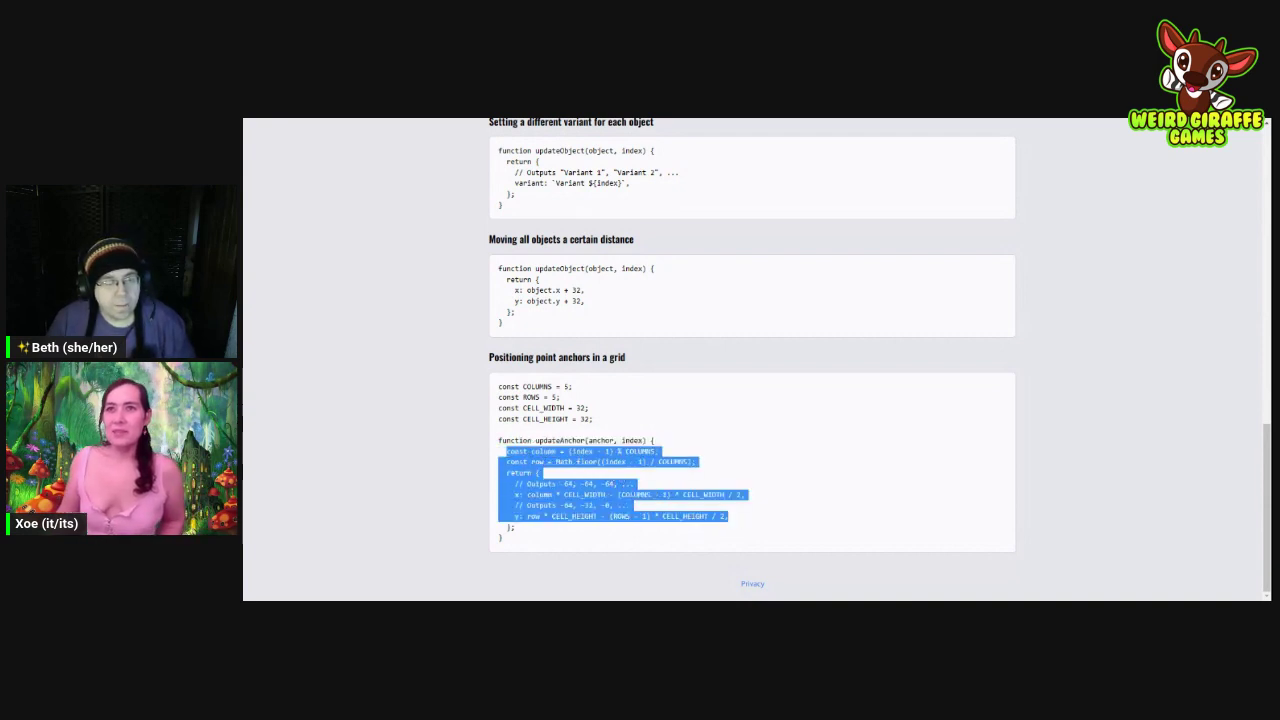
key("alt+Tab")
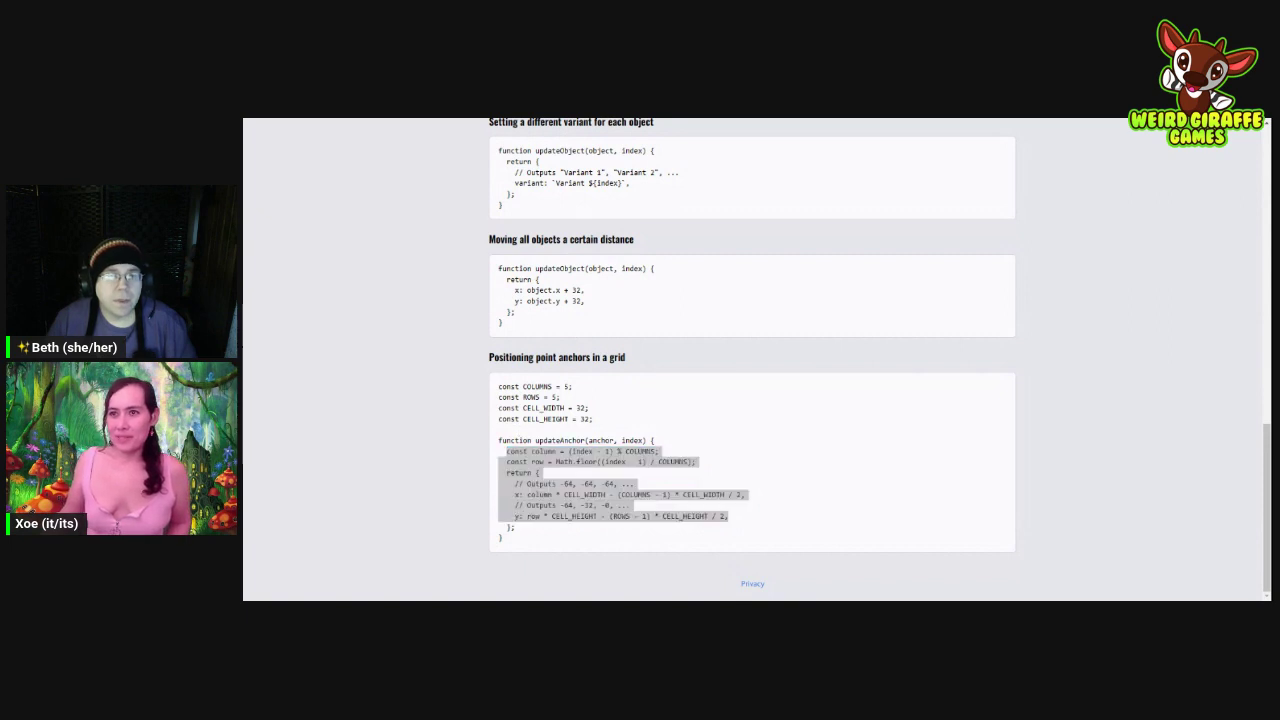
key("alt+Tab")
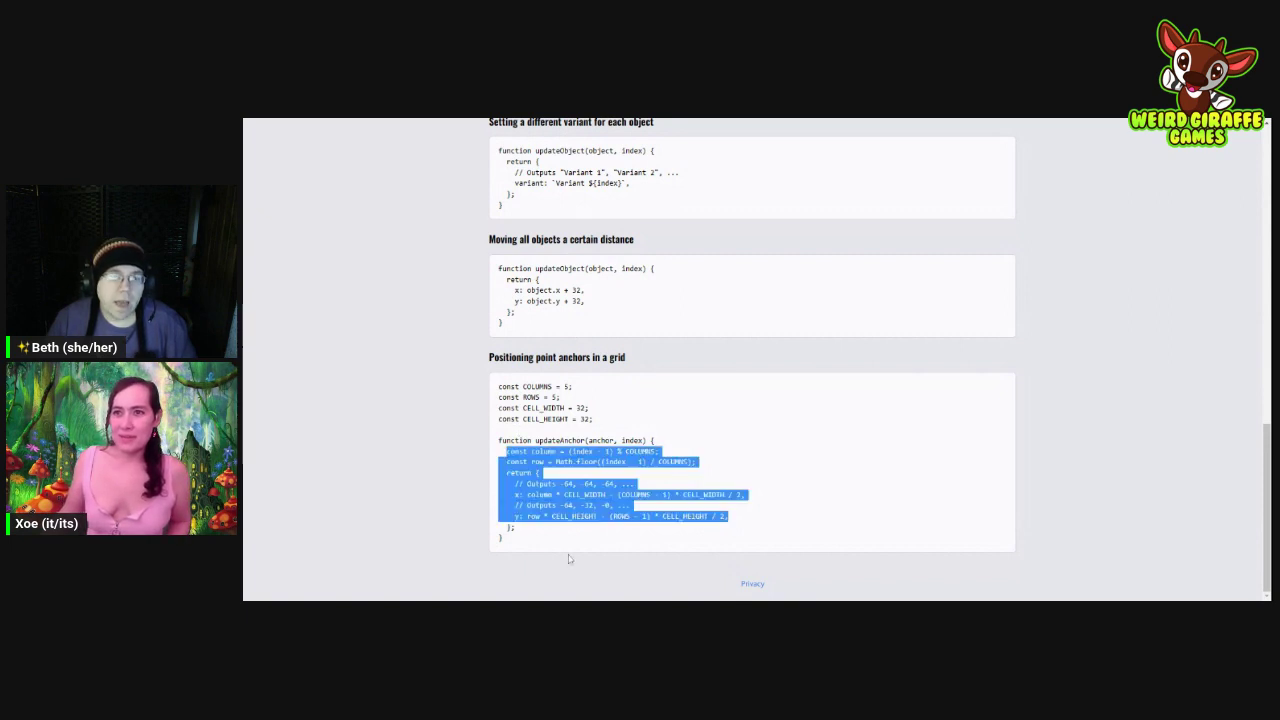
left_click_drag(558, 550, 500, 392)
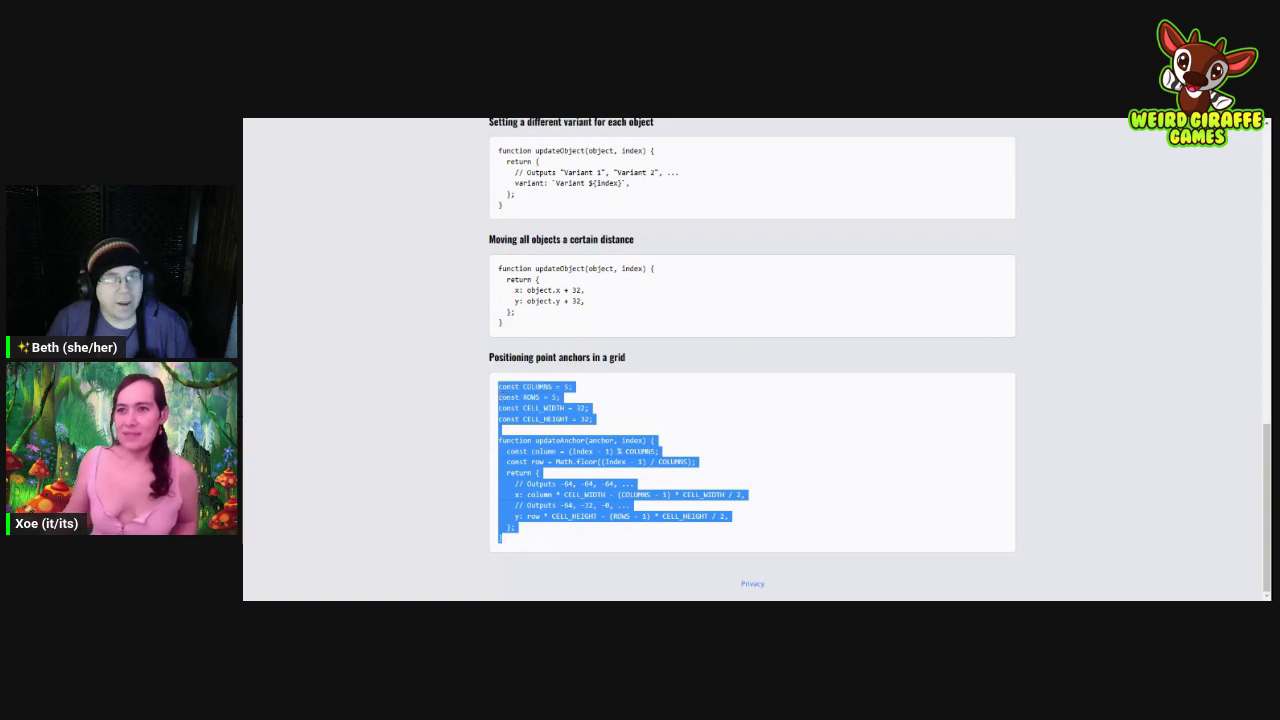
key("alt+Tab")
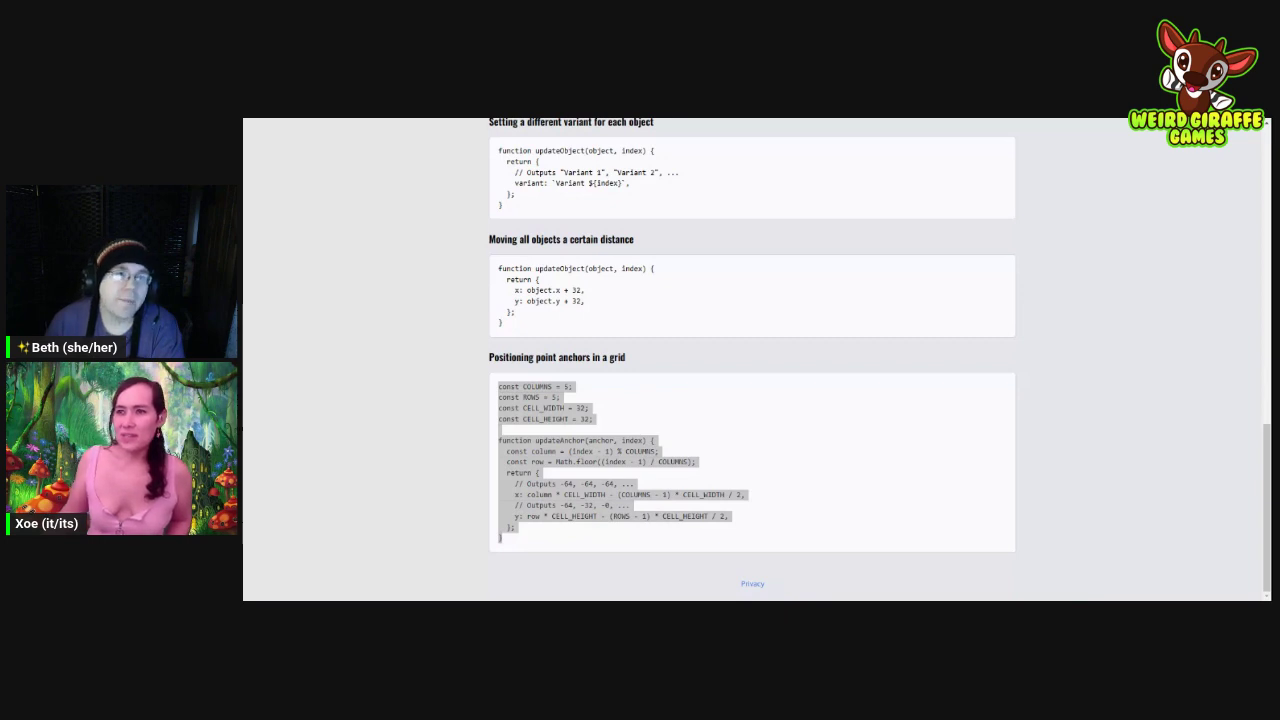
key("alt+Tab")
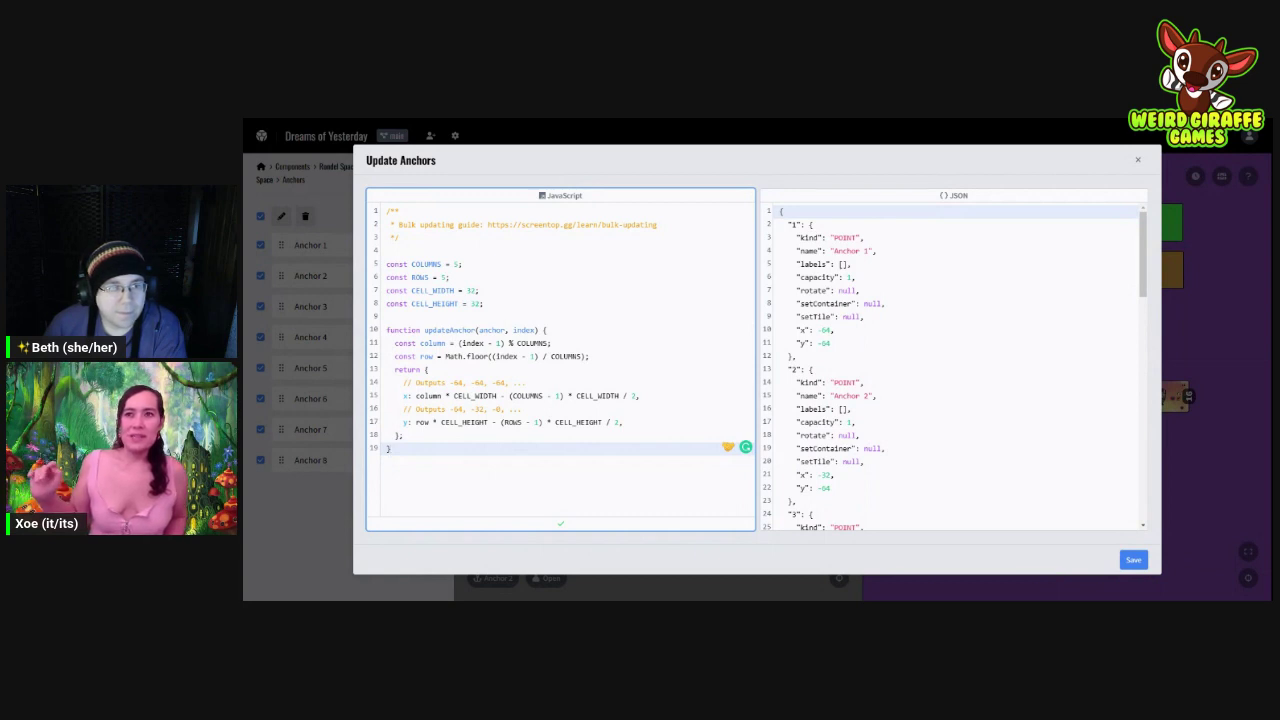
Step: Set COLUMNS to 2 and ROWS to 4 in the anchor update script
left_click(459, 264)
key("BackSpace")
type("2")
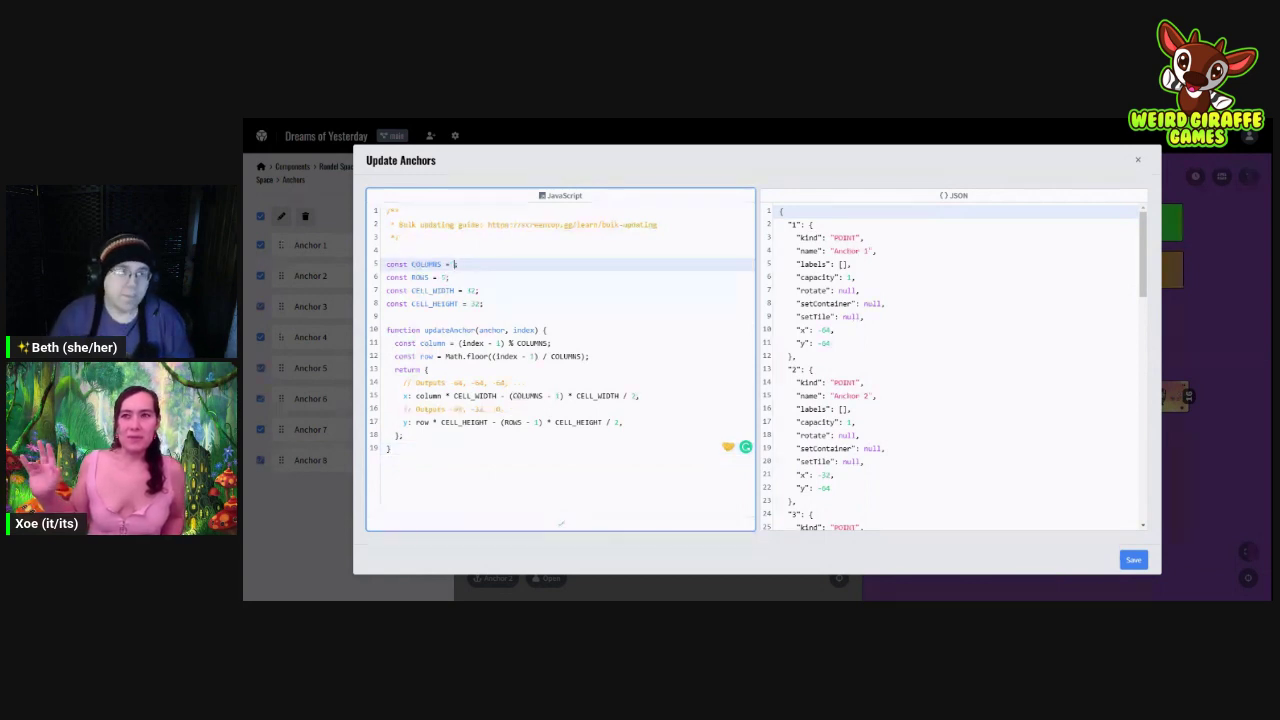
left_click(446, 277)
key("BackSpace")
type("4")
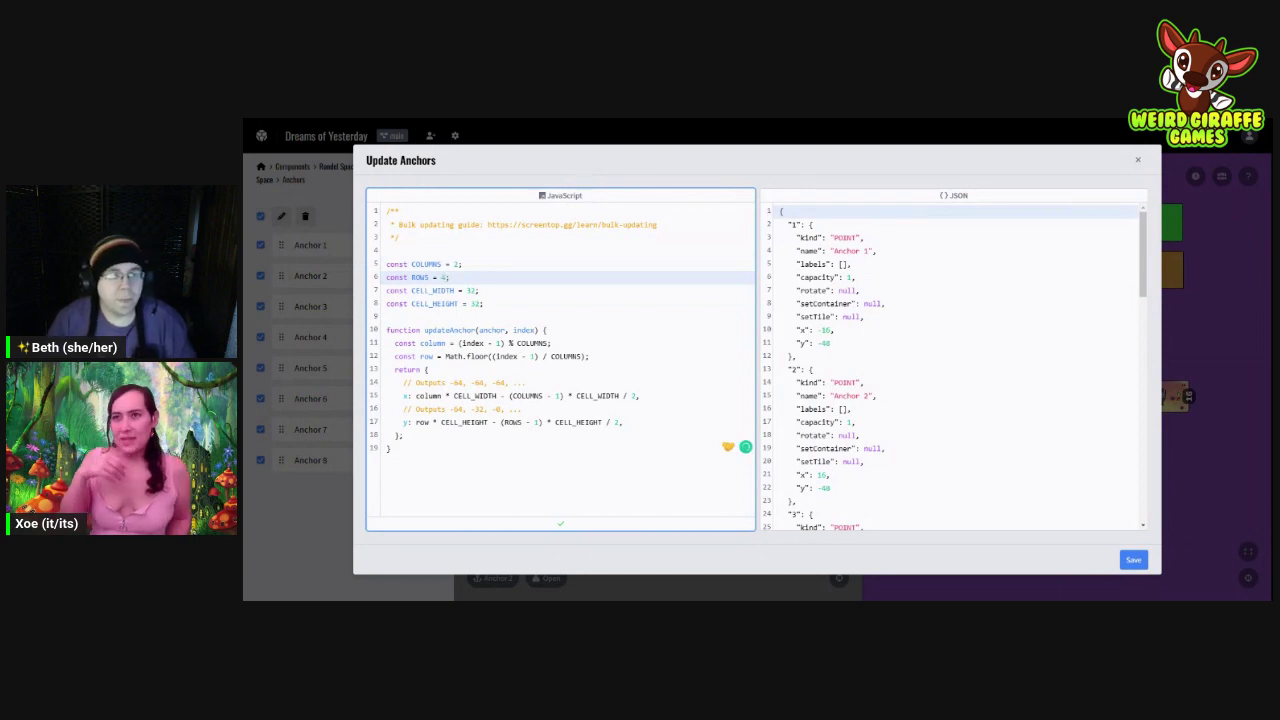
Step: Set CELL_WIDTH to 365 in the anchor update script
left_click(445, 290)
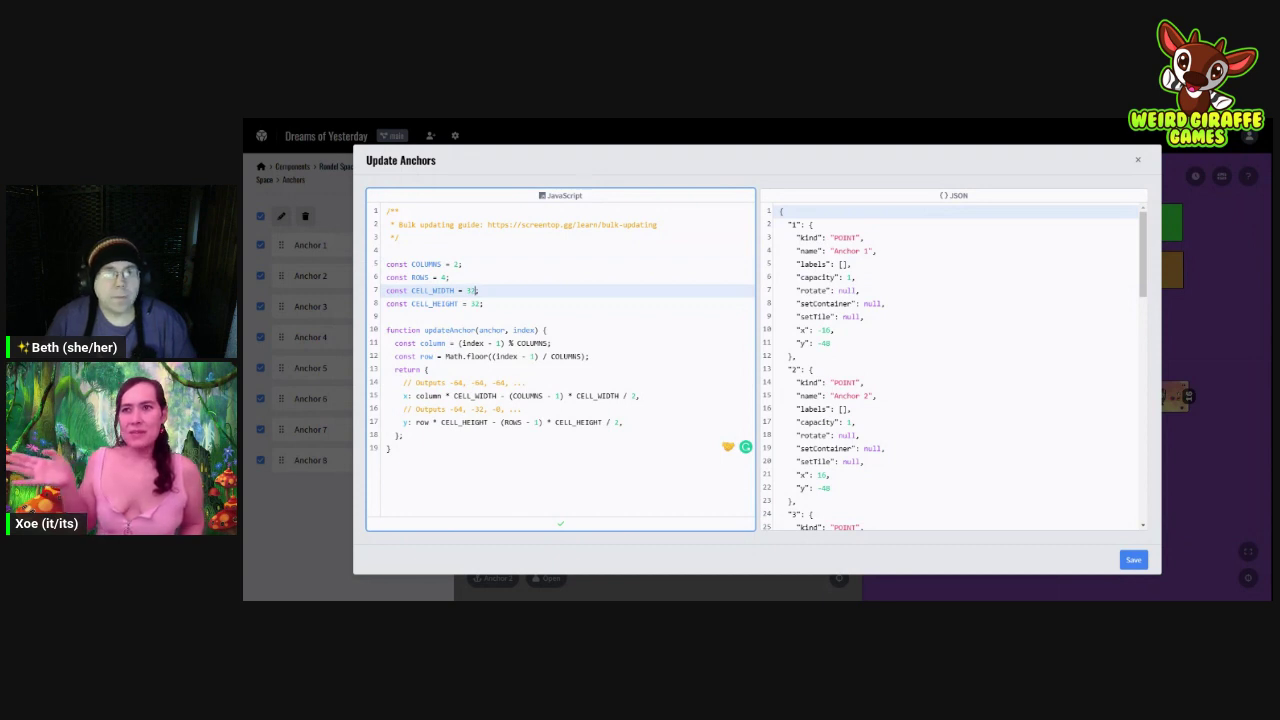
key("BackSpace")
key("BackSpace")
type("64")
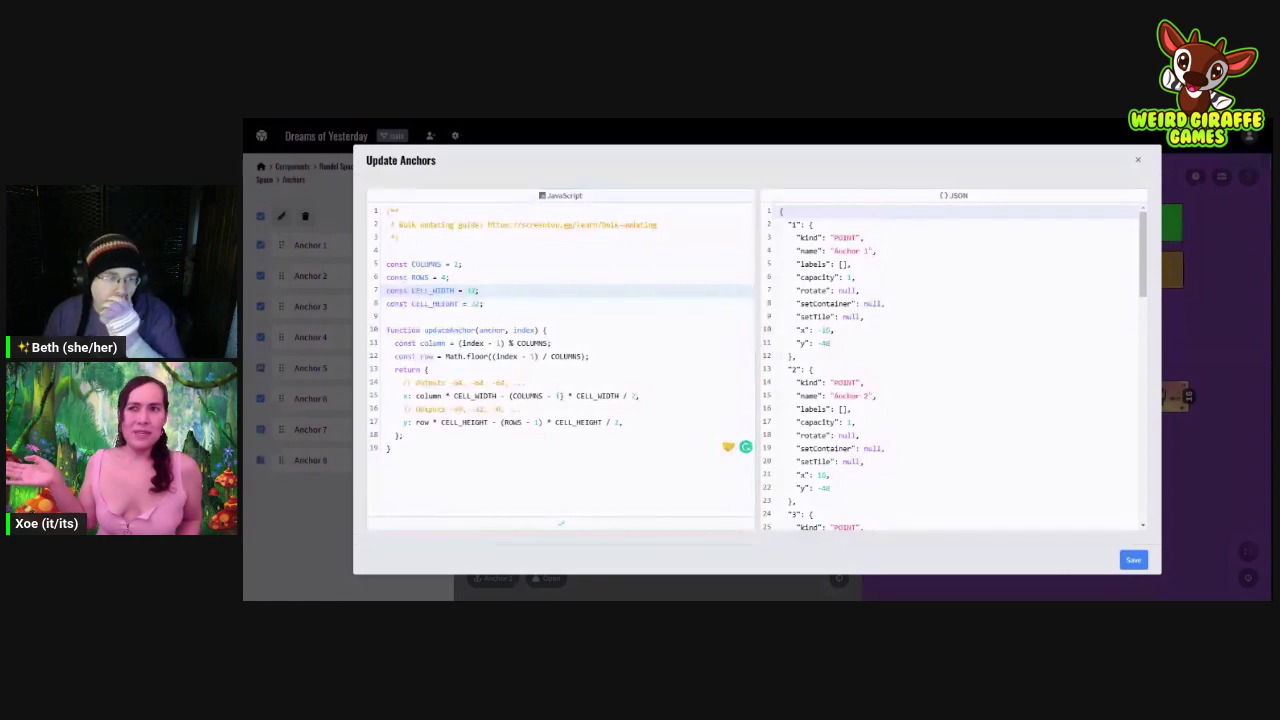
left_click(476, 290)
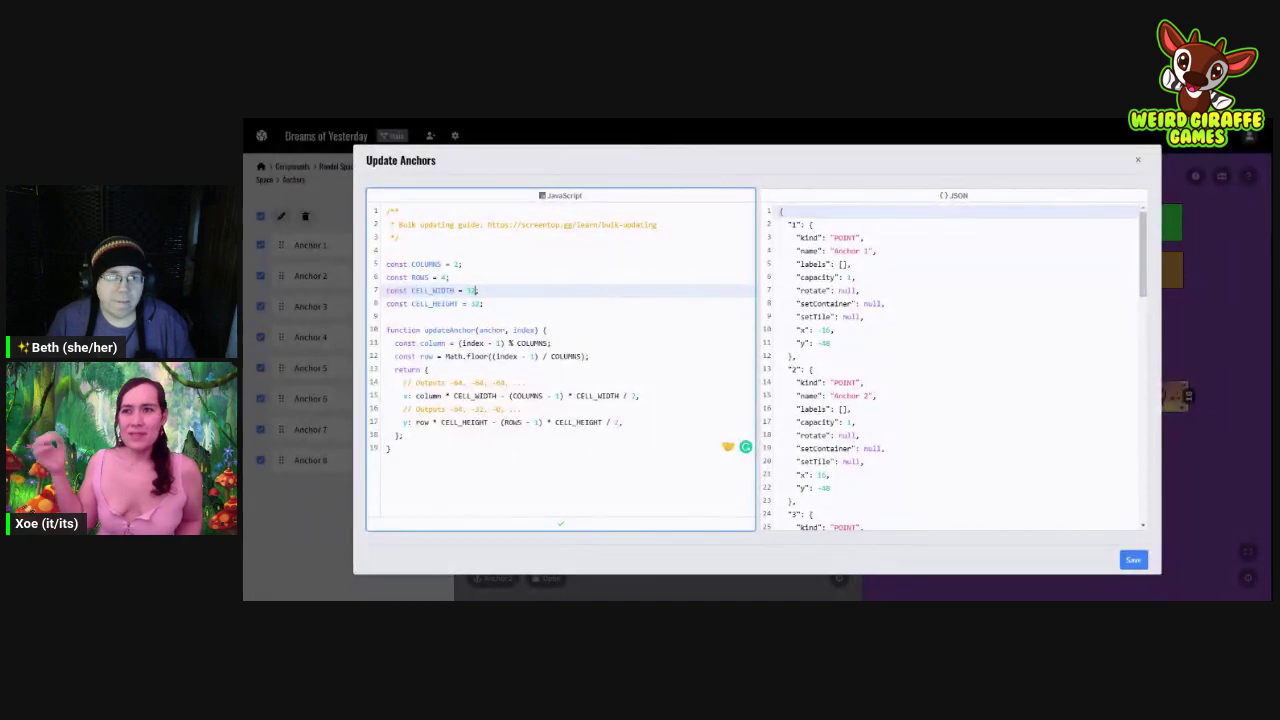
double_click(472, 290)
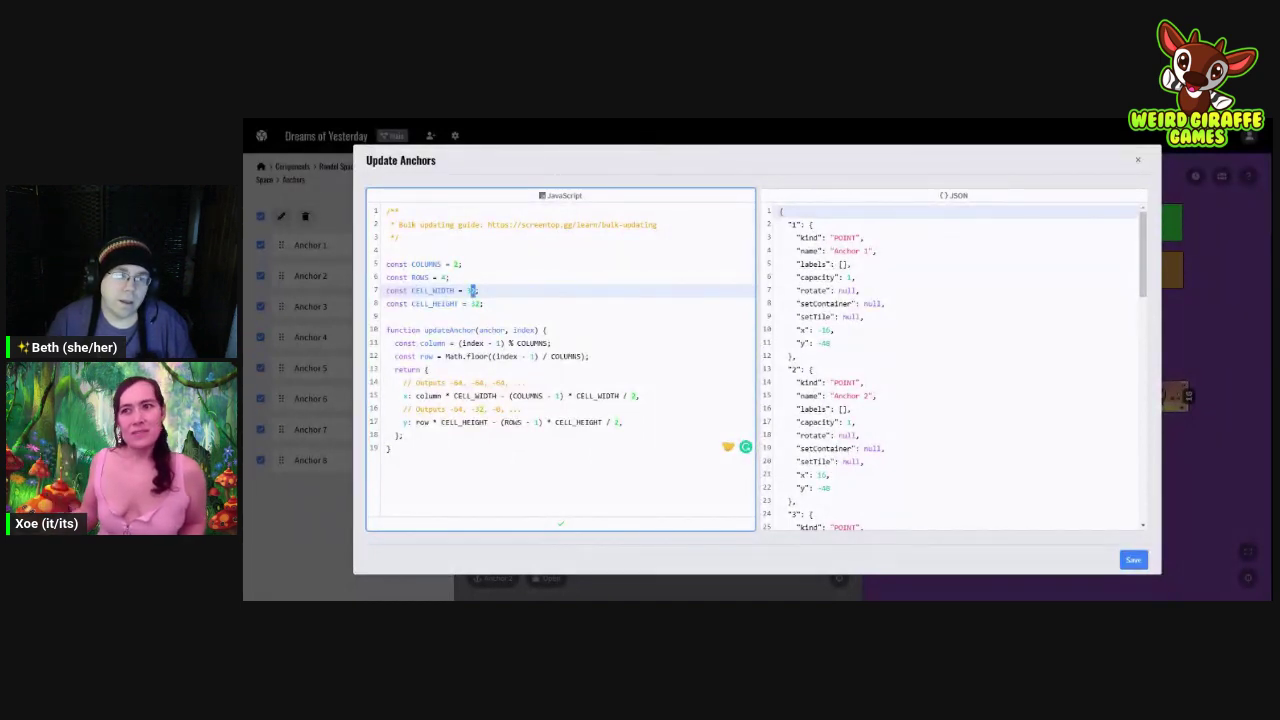
type("365")
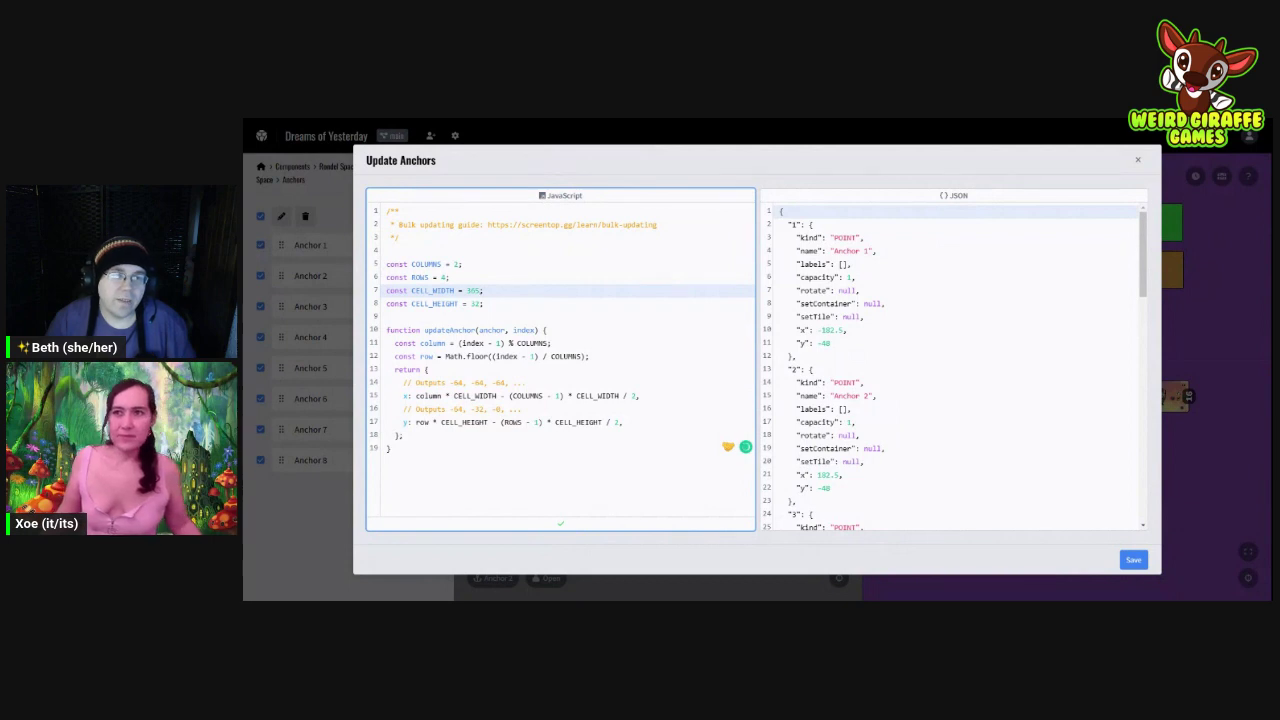
Step: Replace the CELL_HEIGHT value in the anchor update script
double_click(475, 303)
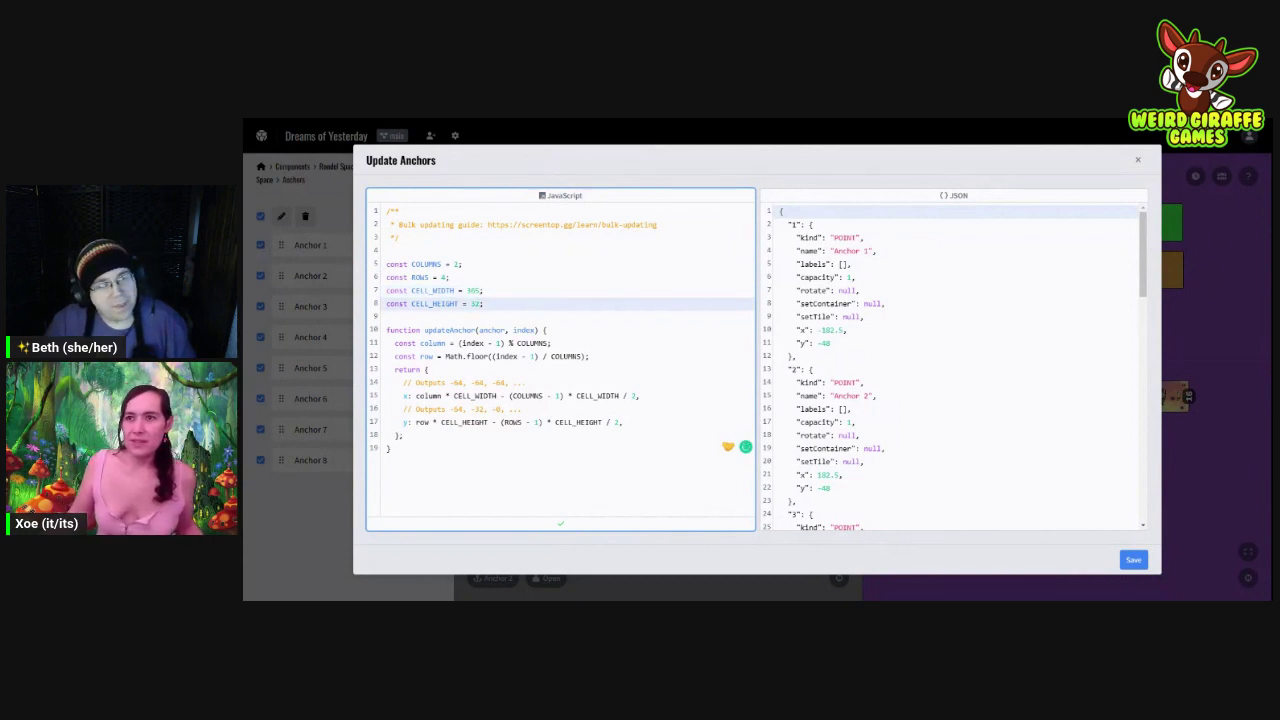
double_click(475, 303)
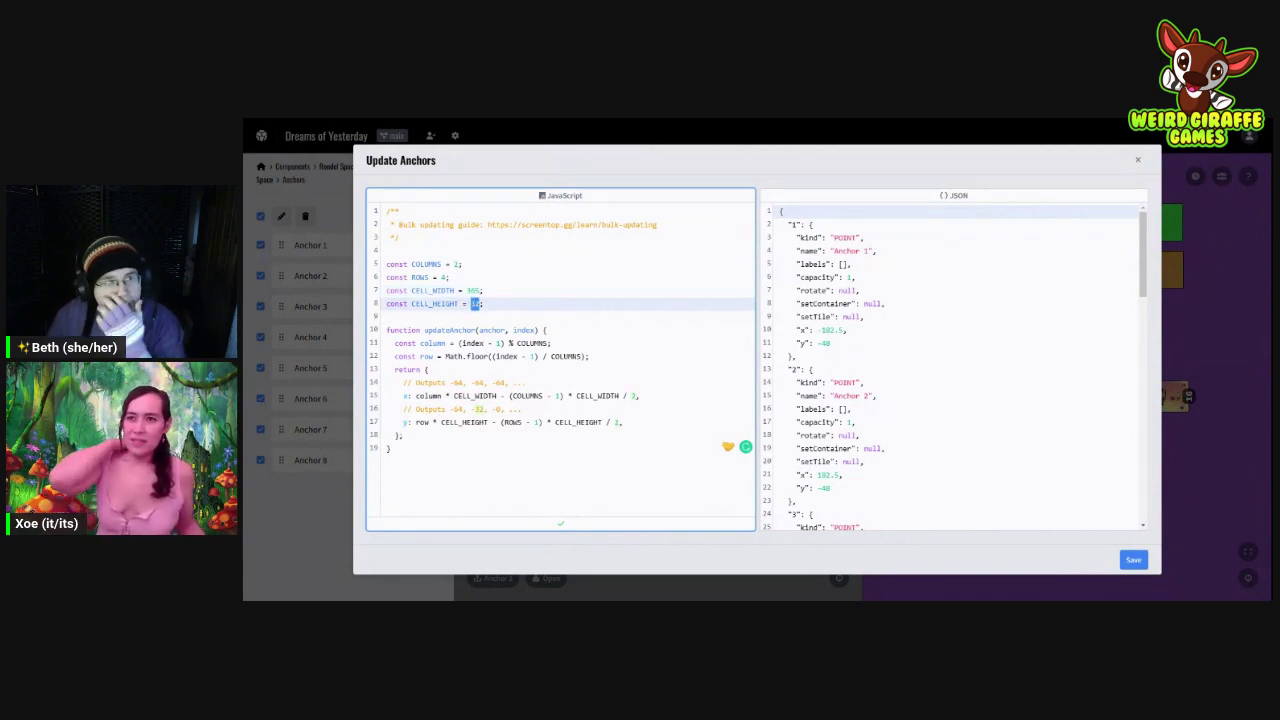
type("4")
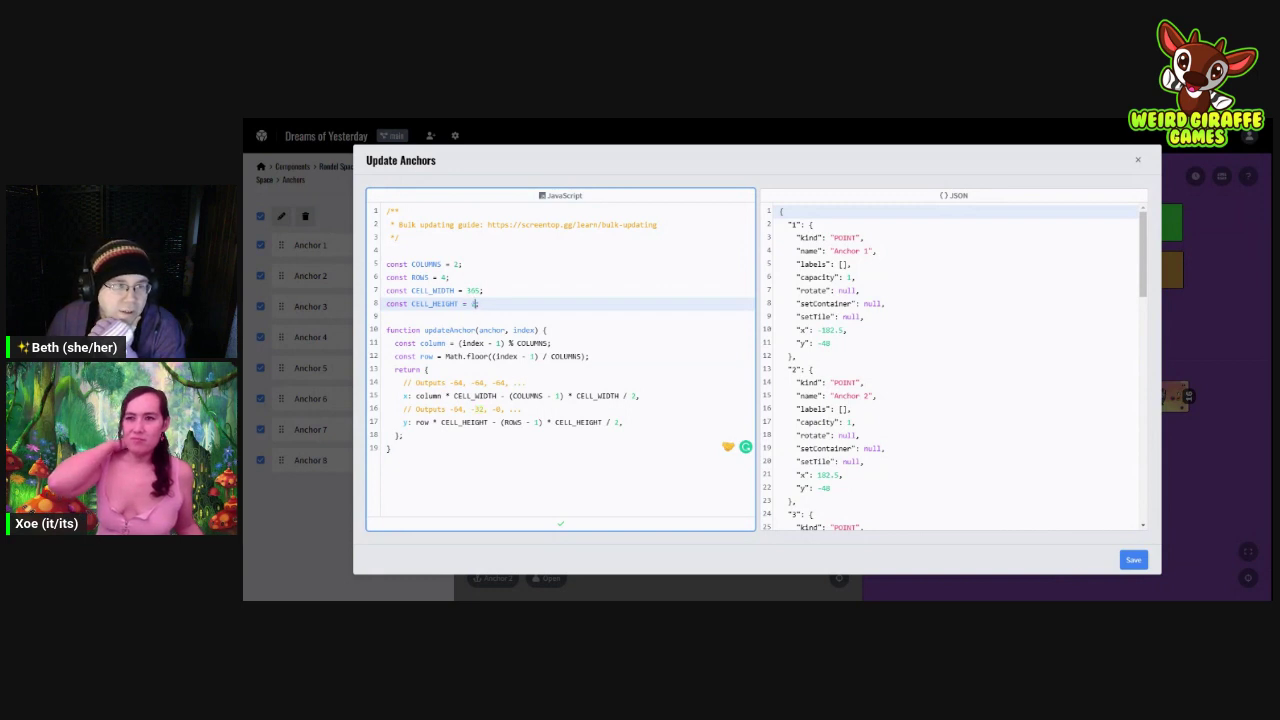
Step: Set CELL_HEIGHT to 260 in the anchor update script, highlighting the code from the COLUMNS constant down, and save the anchor update
type("90")
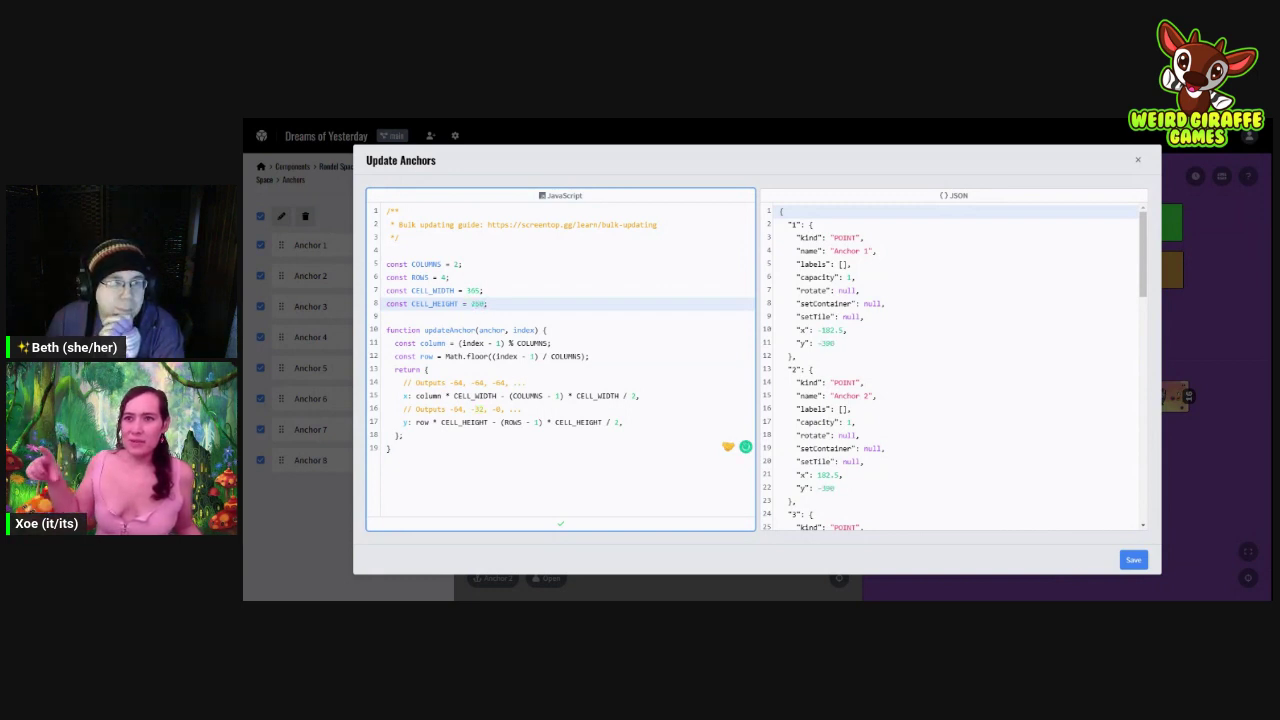
key("ctrl+End")
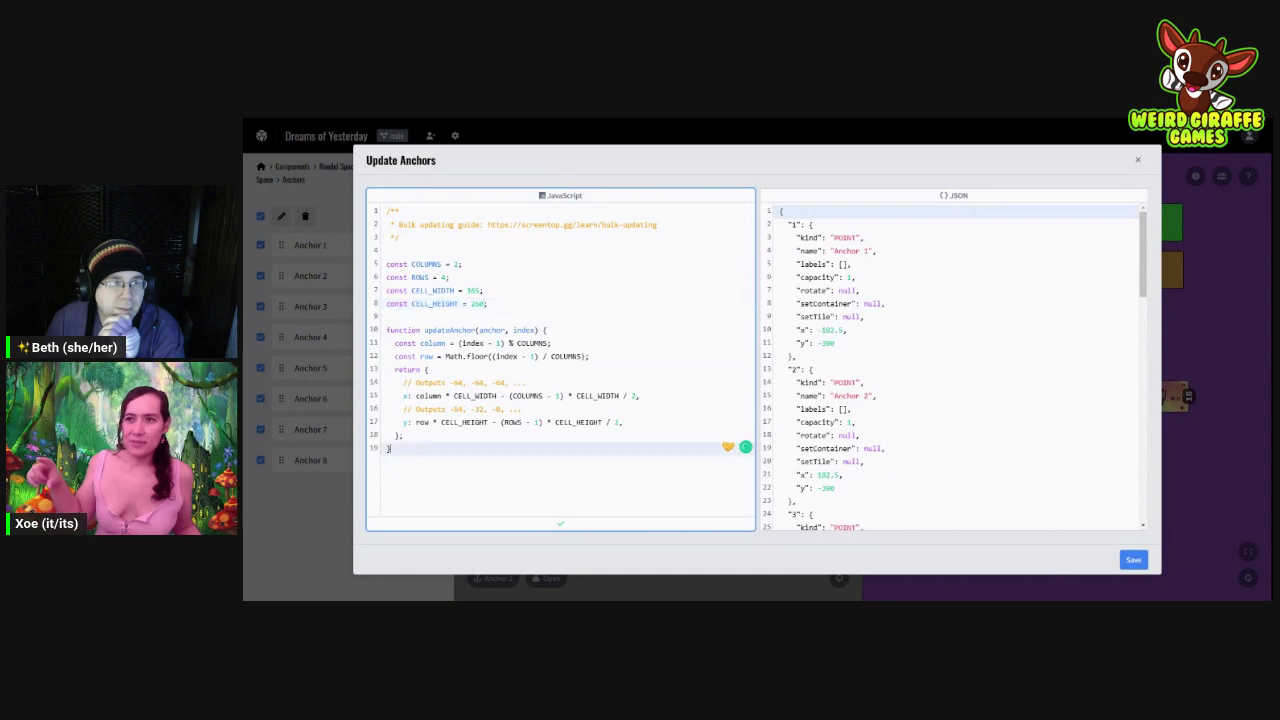
key("shift+Up")
key("shift+Up")
key("shift+Up")
key("shift+Up")
key("shift+Up")
key("shift+Up")
key("shift+Up")
key("shift+Up")
key("shift+Up")
key("shift+Up")
key("shift+Up")
key("shift+Up")
key("shift+Up")
key("shift+Up")
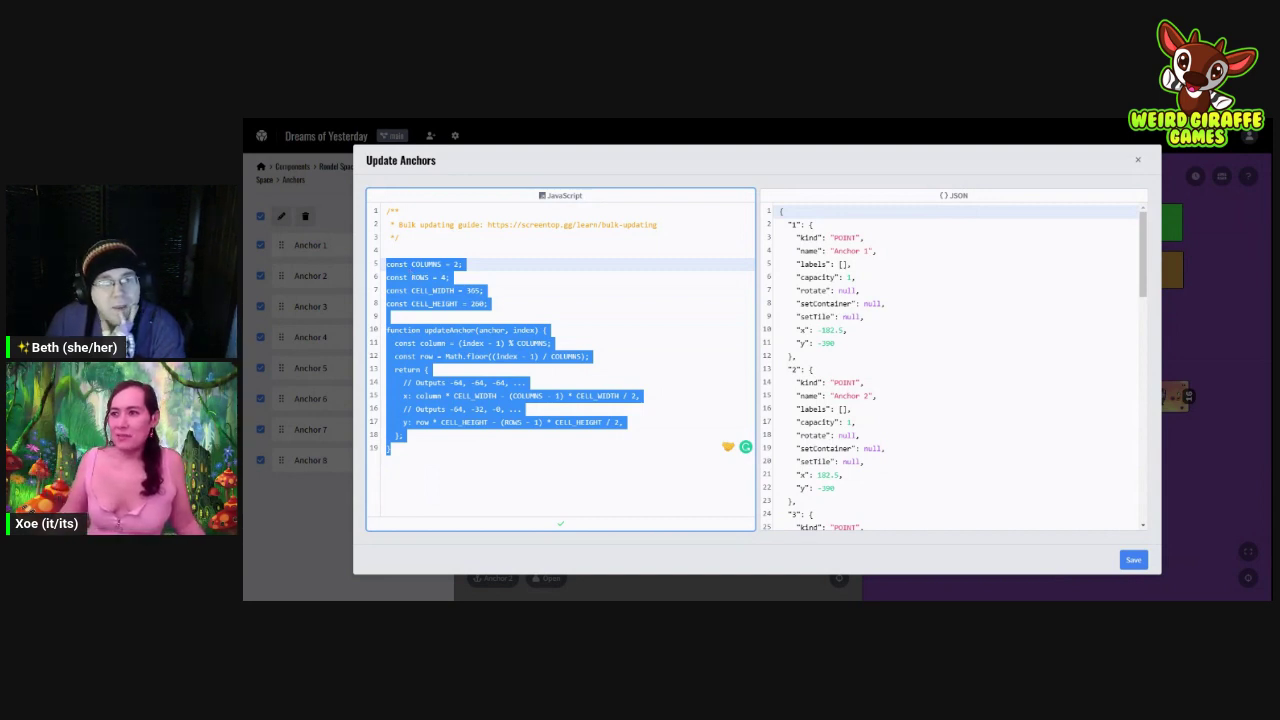
left_click(600, 356)
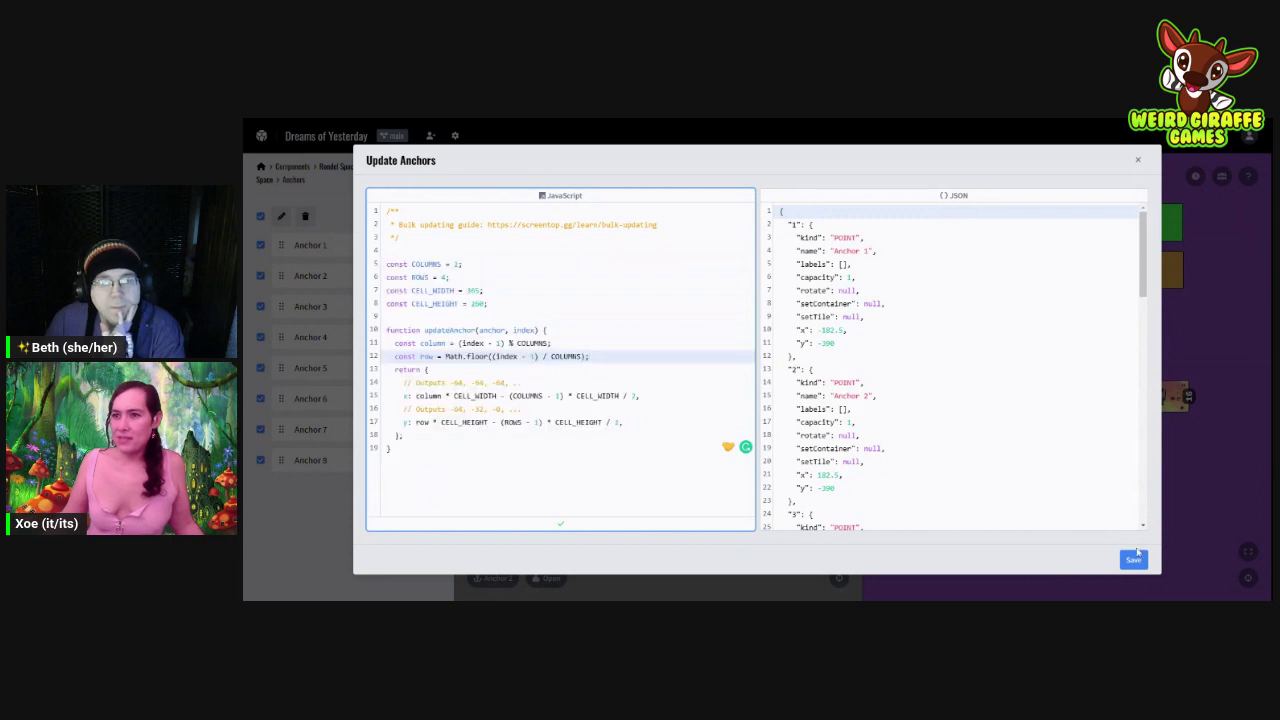
left_click(1133, 559)
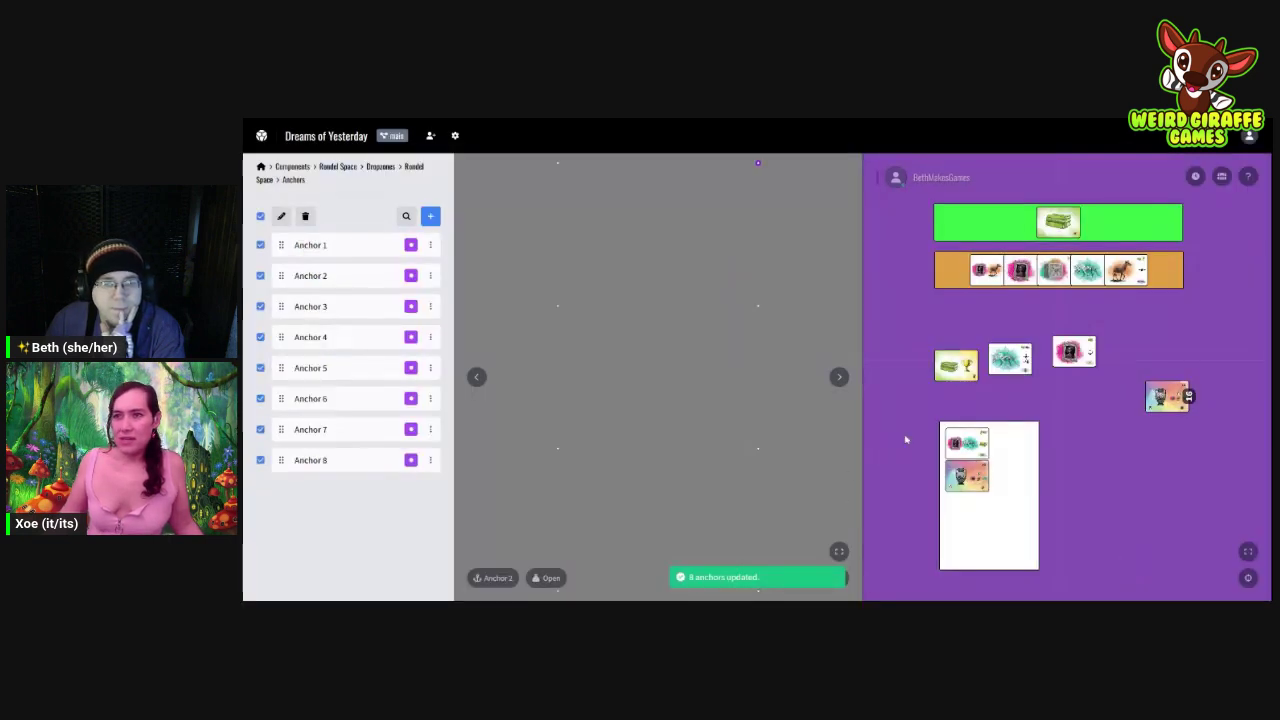
Step: Place the three loose cards and cards from the deck onto free anchor spots in the white rondel space container
mouse_move(965, 445)
left_mouse_down()
mouse_move(1094, 442)
mouse_move(931, 438)
mouse_move(967, 454)
left_mouse_up()
left_click_drag(1073, 352, 1000, 495)
left_click_drag(956, 365, 968, 532)
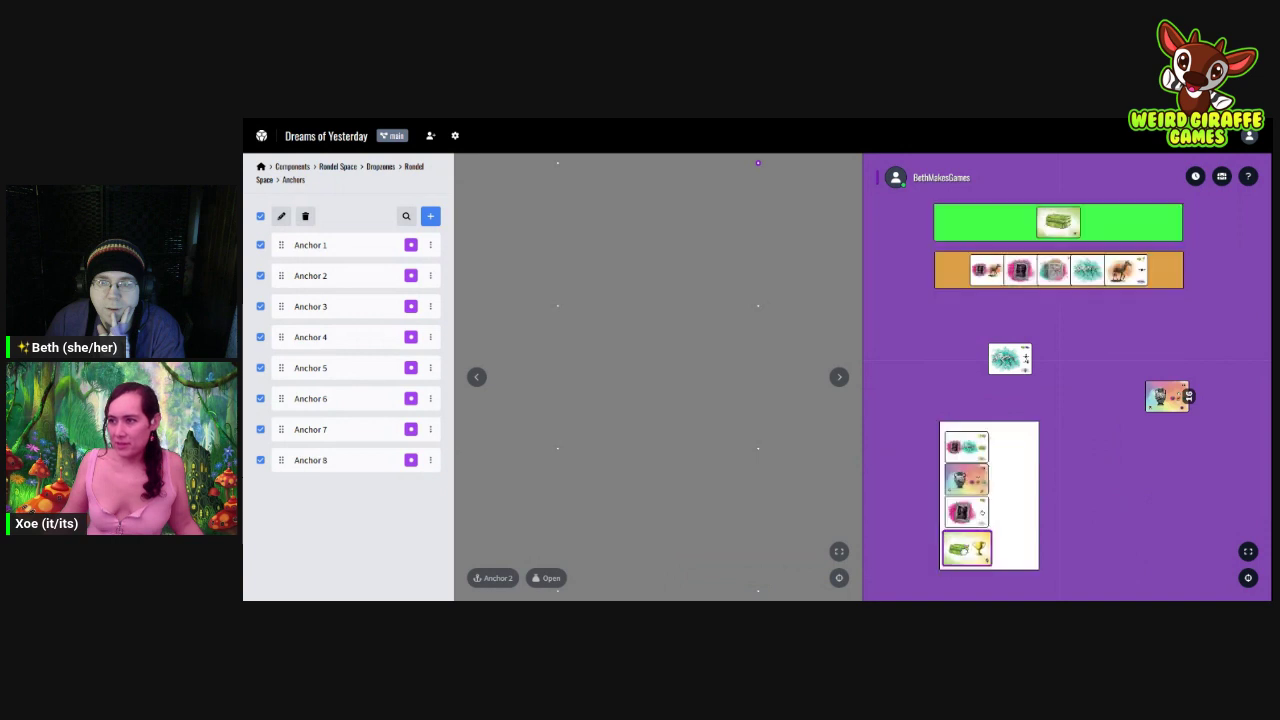
left_click_drag(1009, 360, 1011, 445)
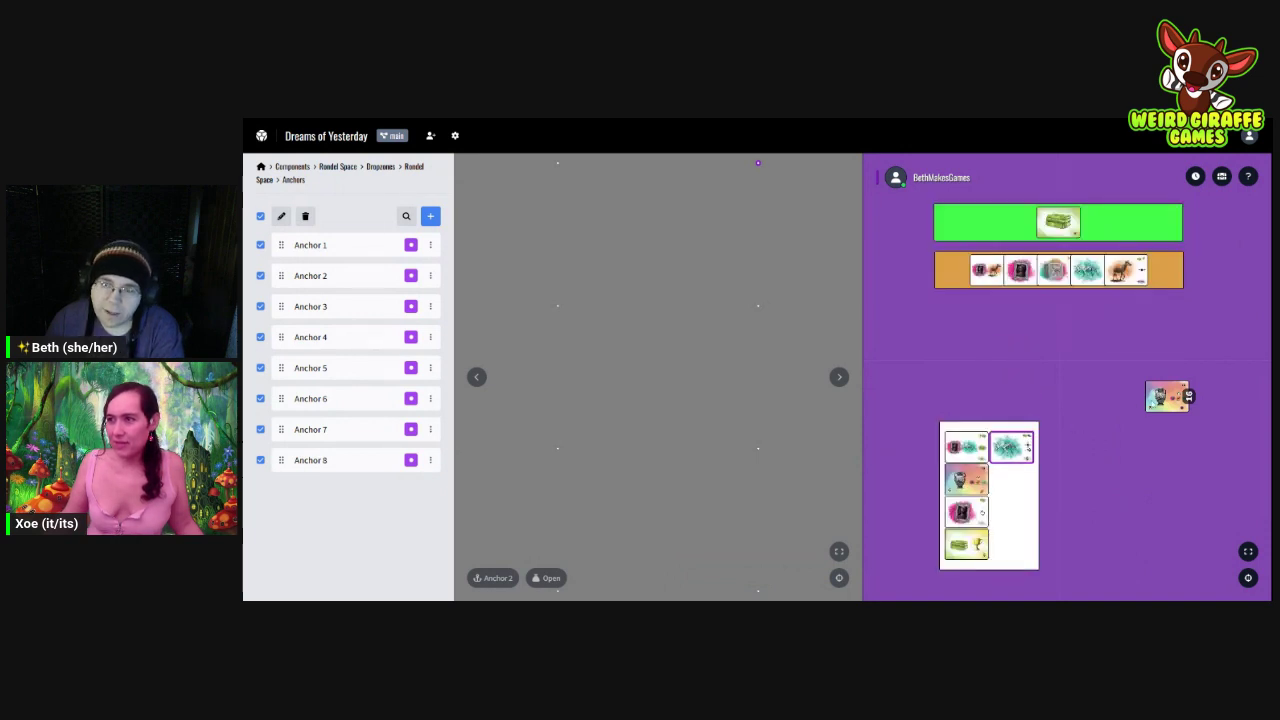
left_click_drag(1165, 396, 1005, 513)
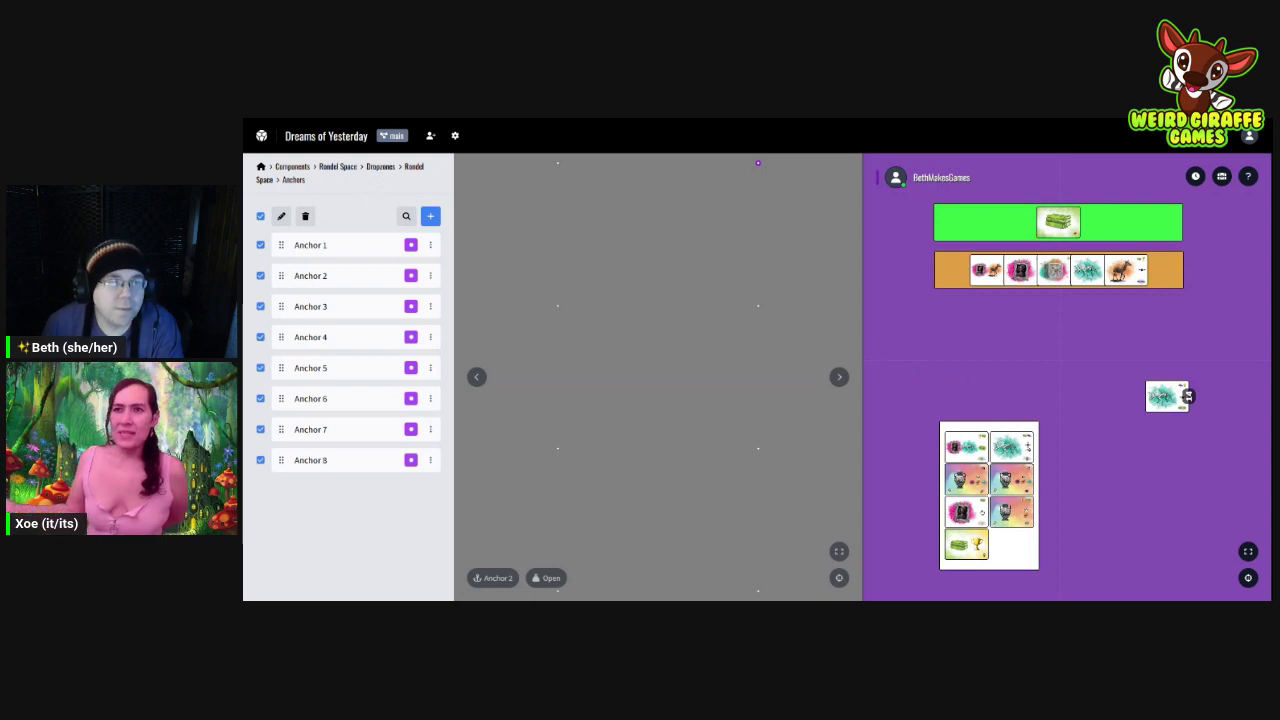
Step: Create a new component from the Blank Container template and open its settings
left_click(293, 167)
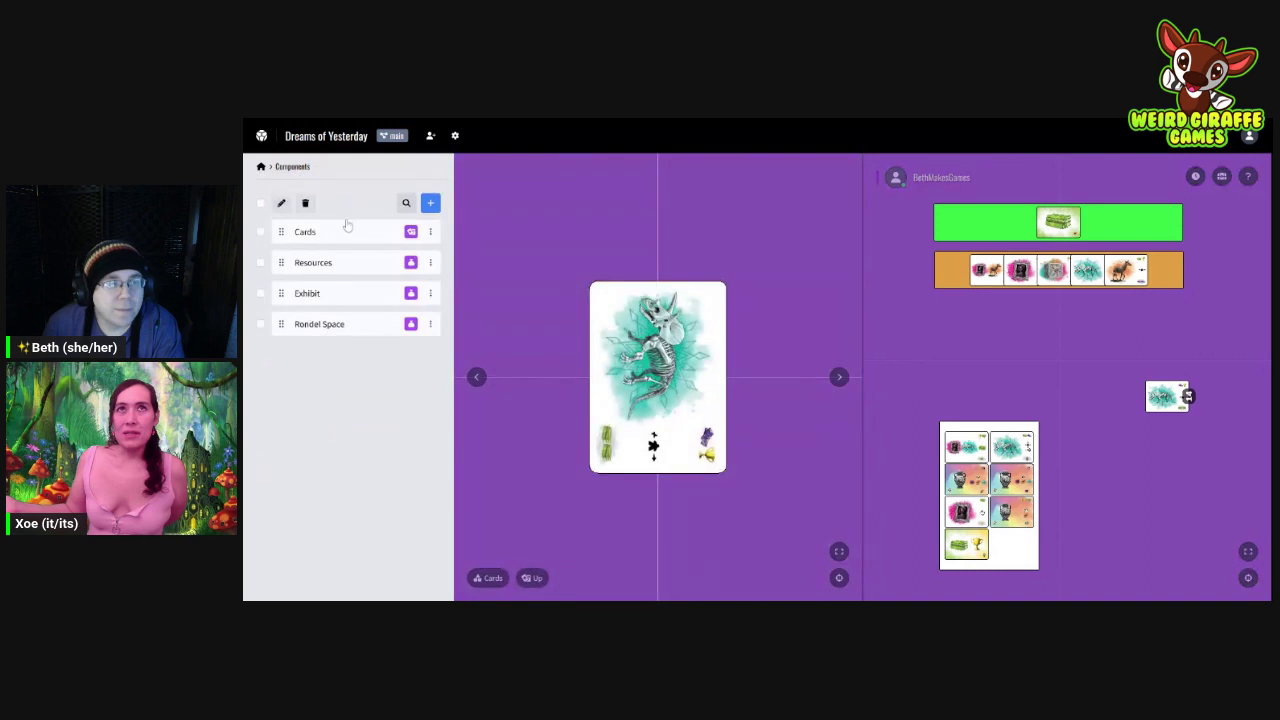
left_click(430, 203)
left_click(745, 465)
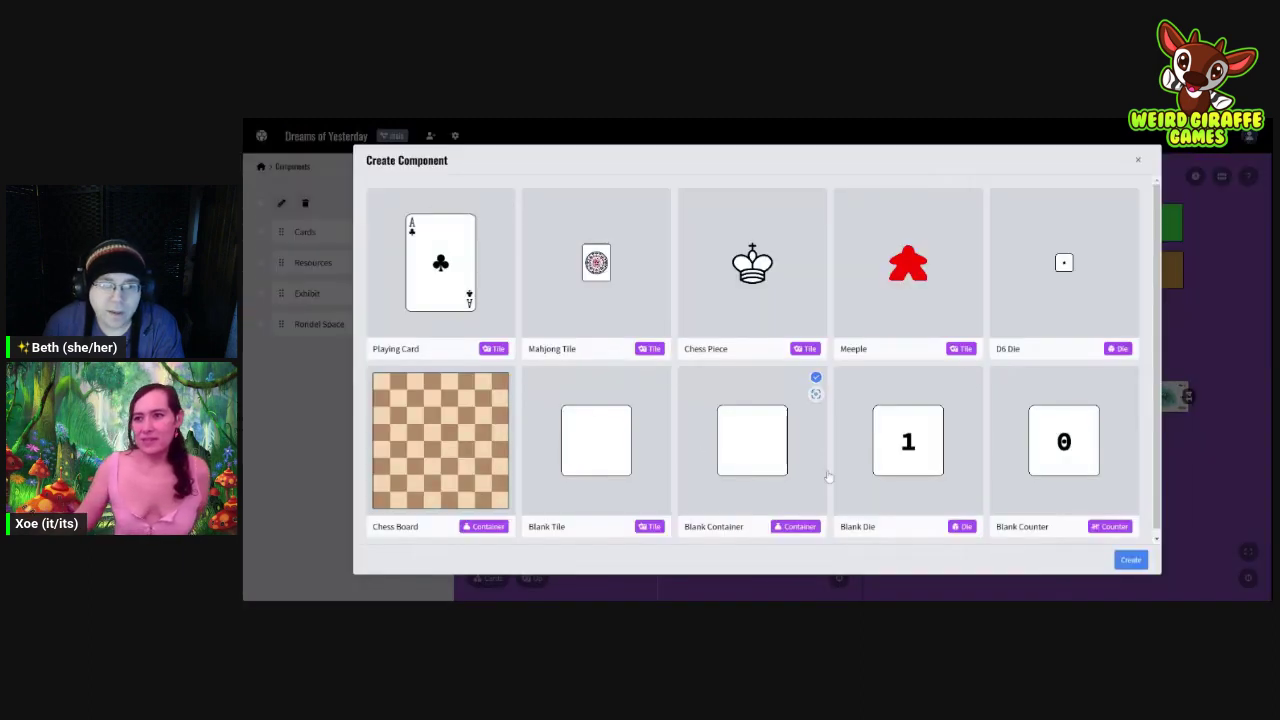
left_click(1131, 561)
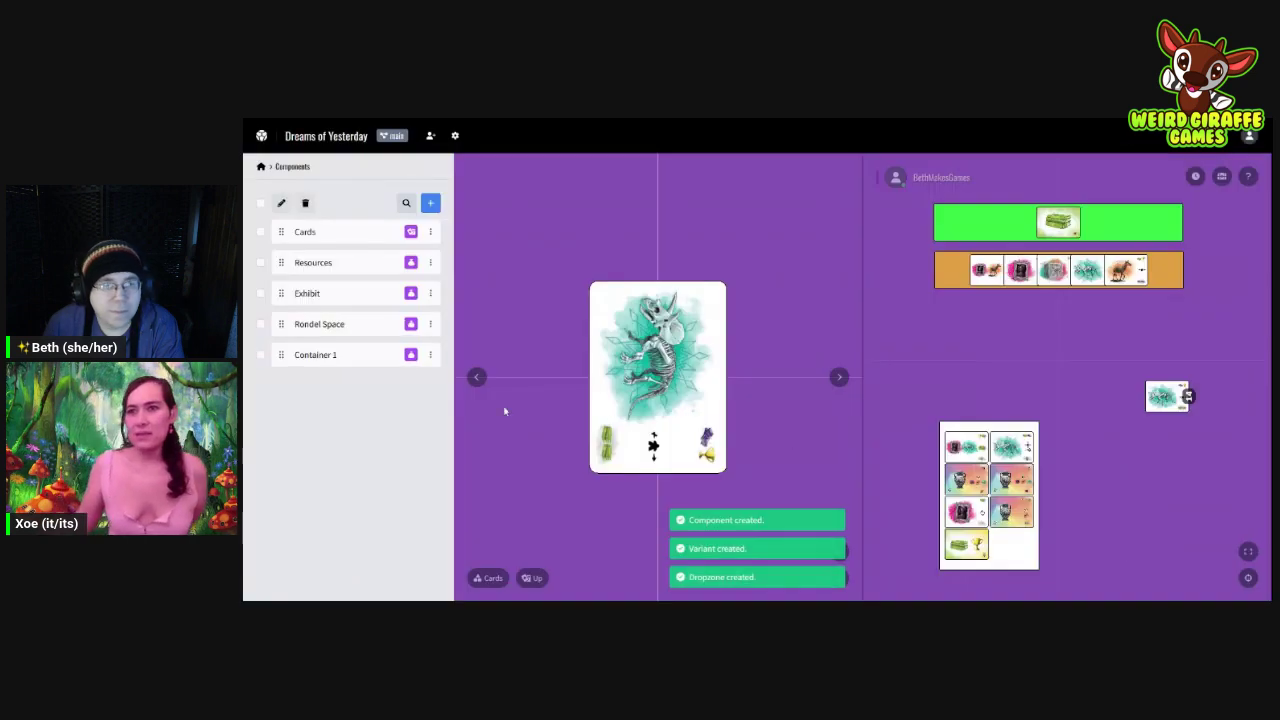
left_click(325, 356)
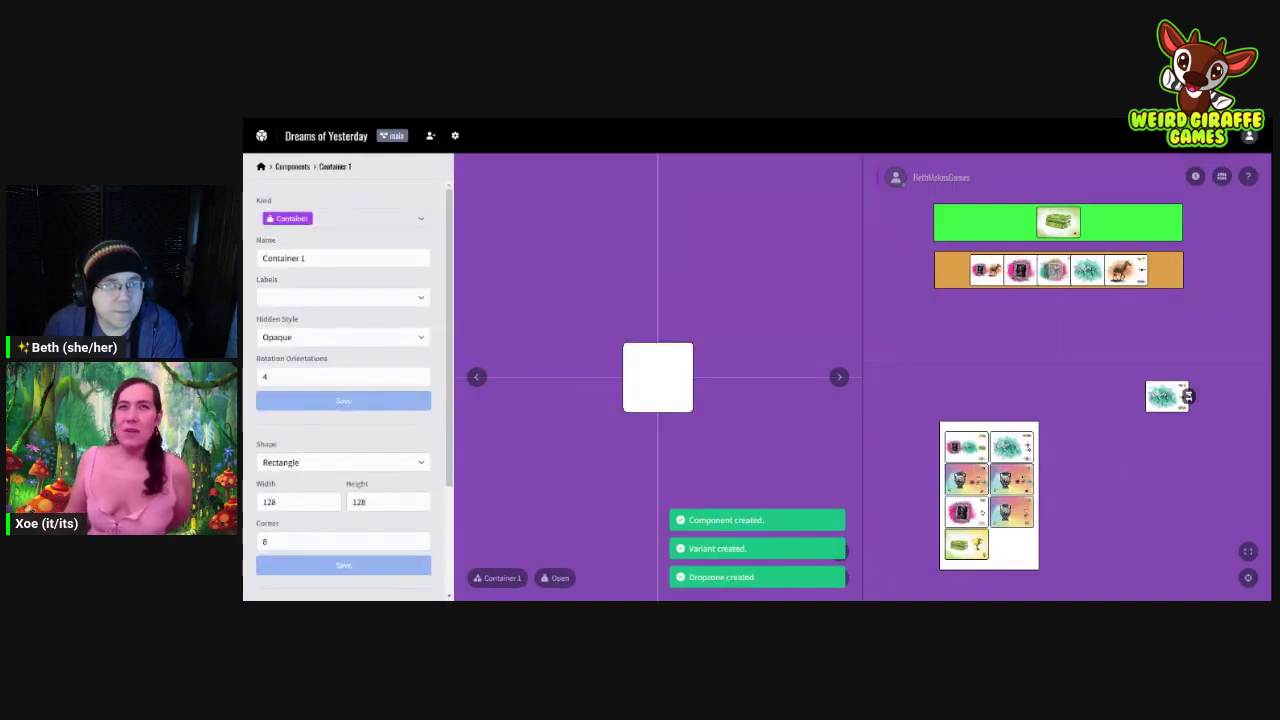
Step: Rename the new container component as Pile O Cards and save it
triple_click(300, 258)
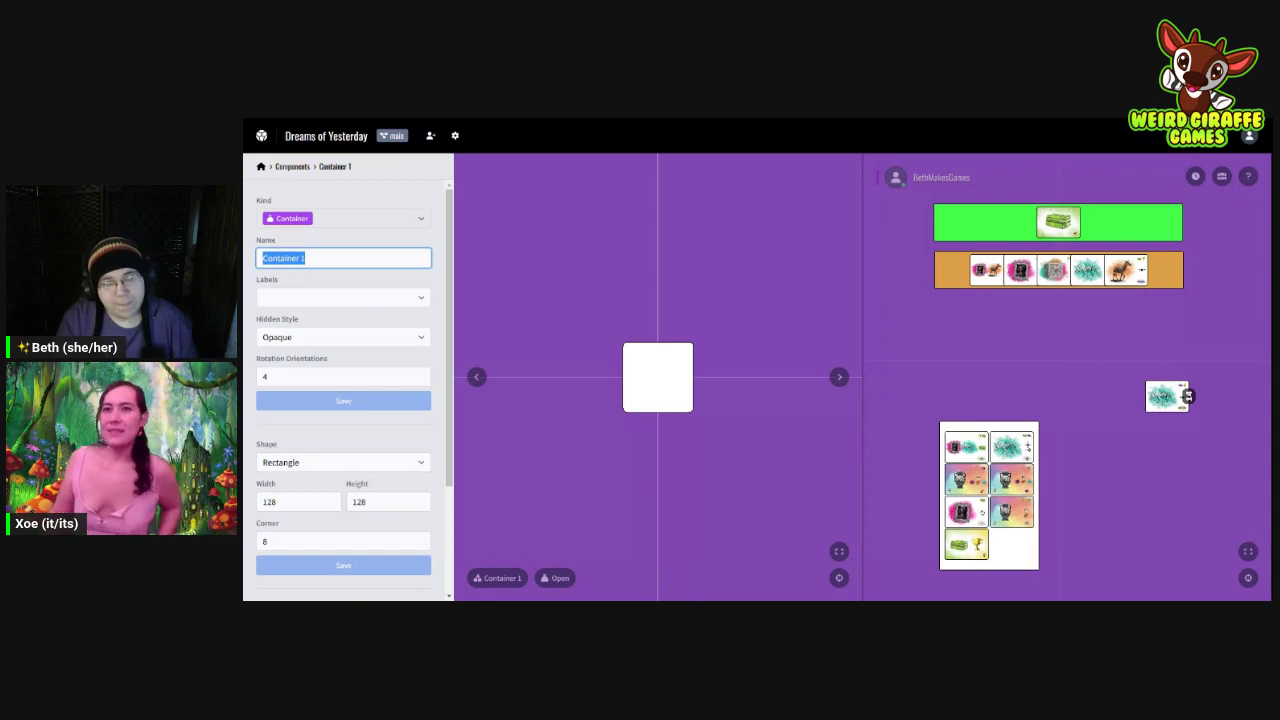
type("Pile o")
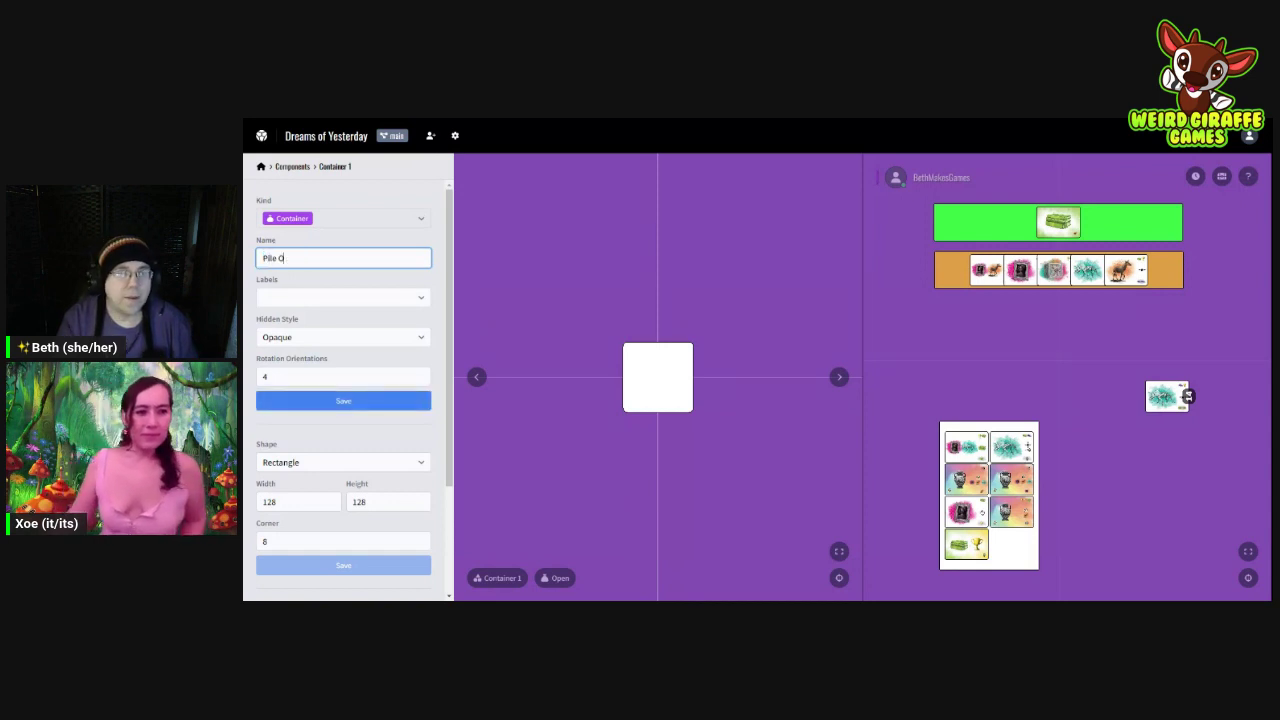
type(" Cards")
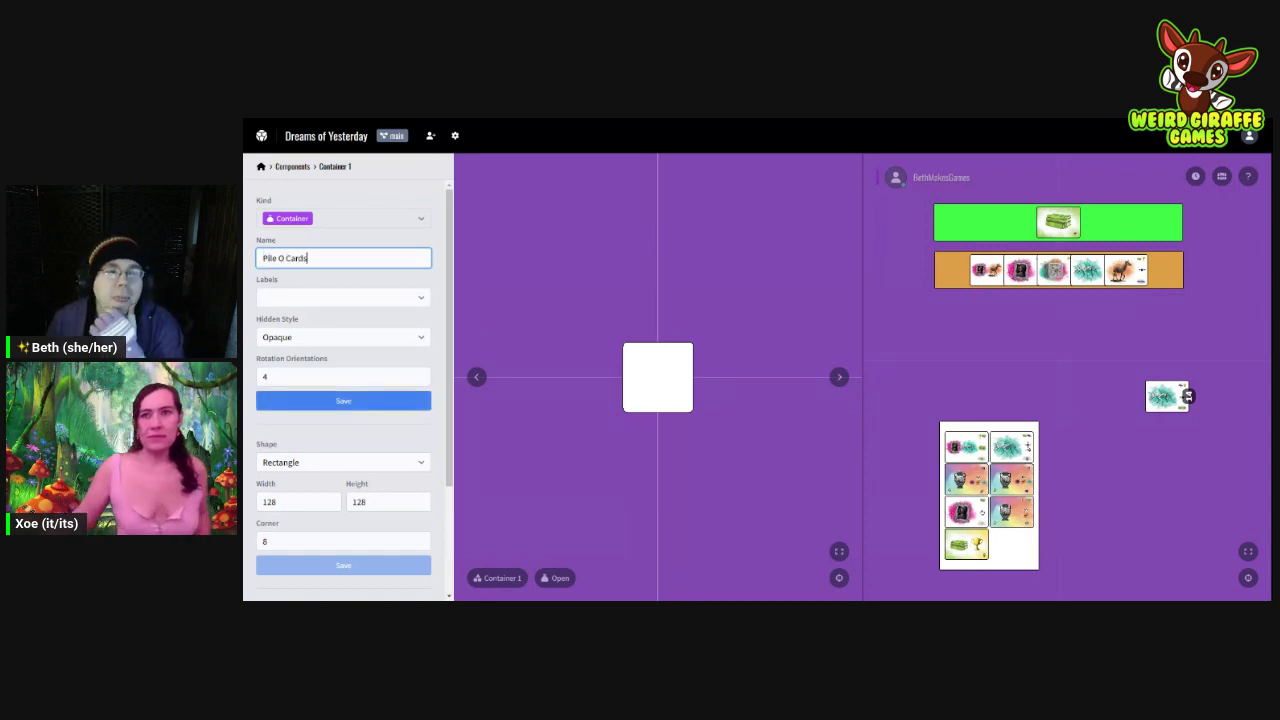
left_click(338, 286)
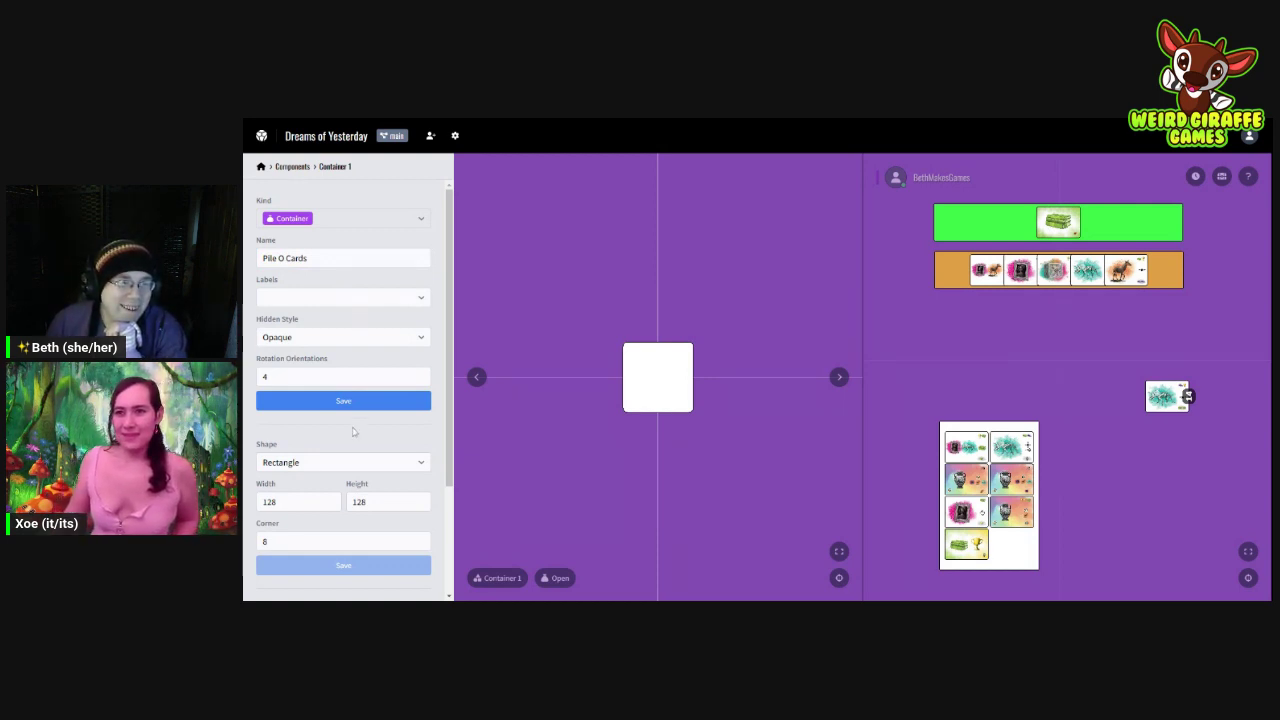
scroll(355, 437, "down", 3)
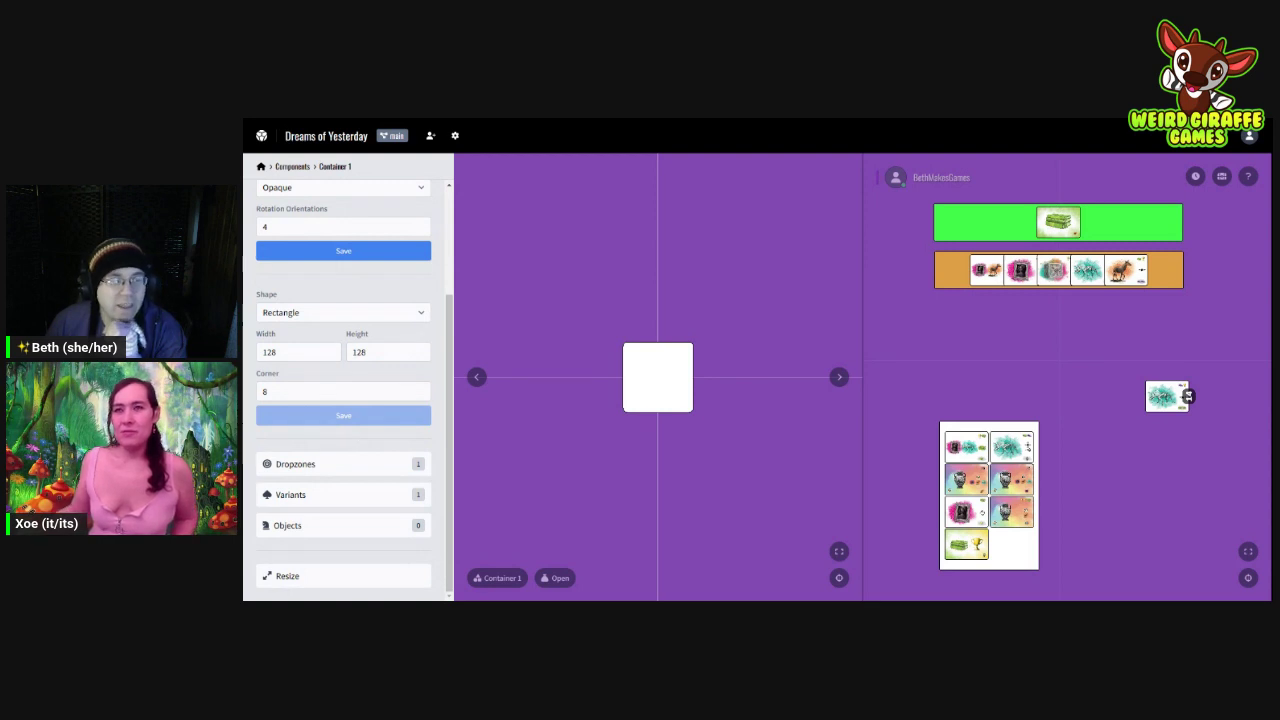
left_click(331, 252)
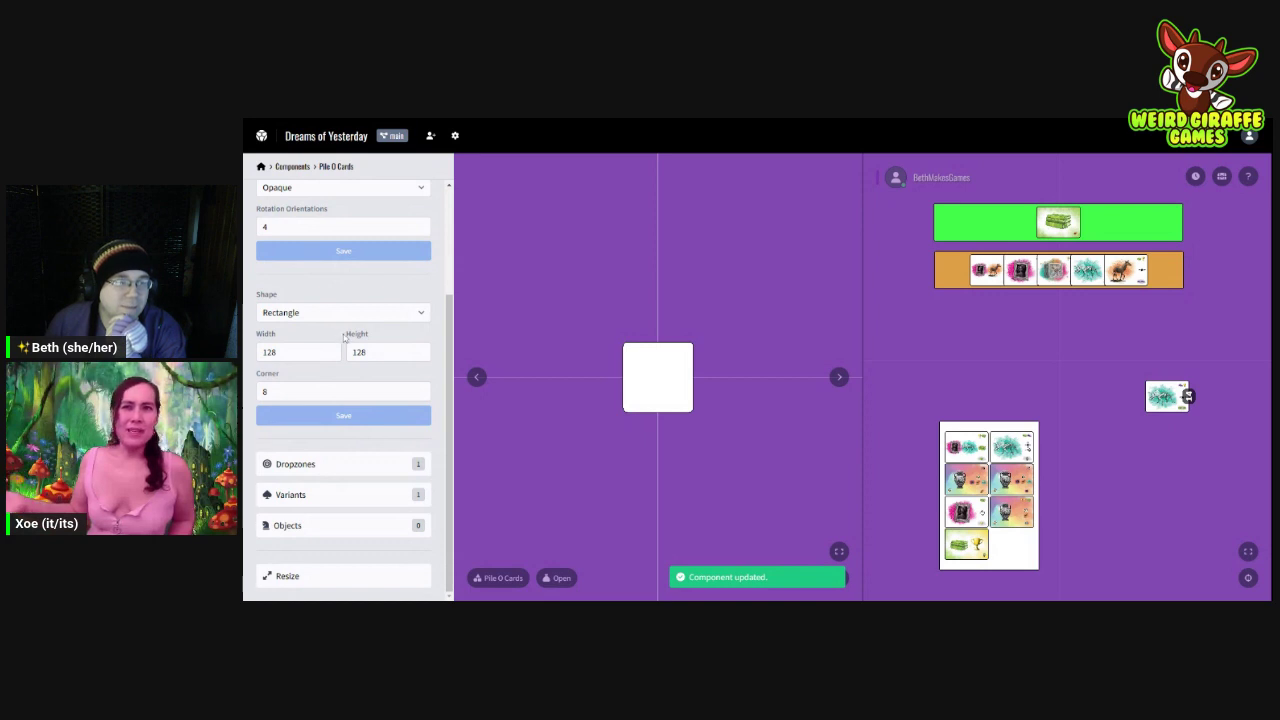
Step: Set the Pile O Cards container's width to 375 and height to 260, and save the size
double_click(318, 352)
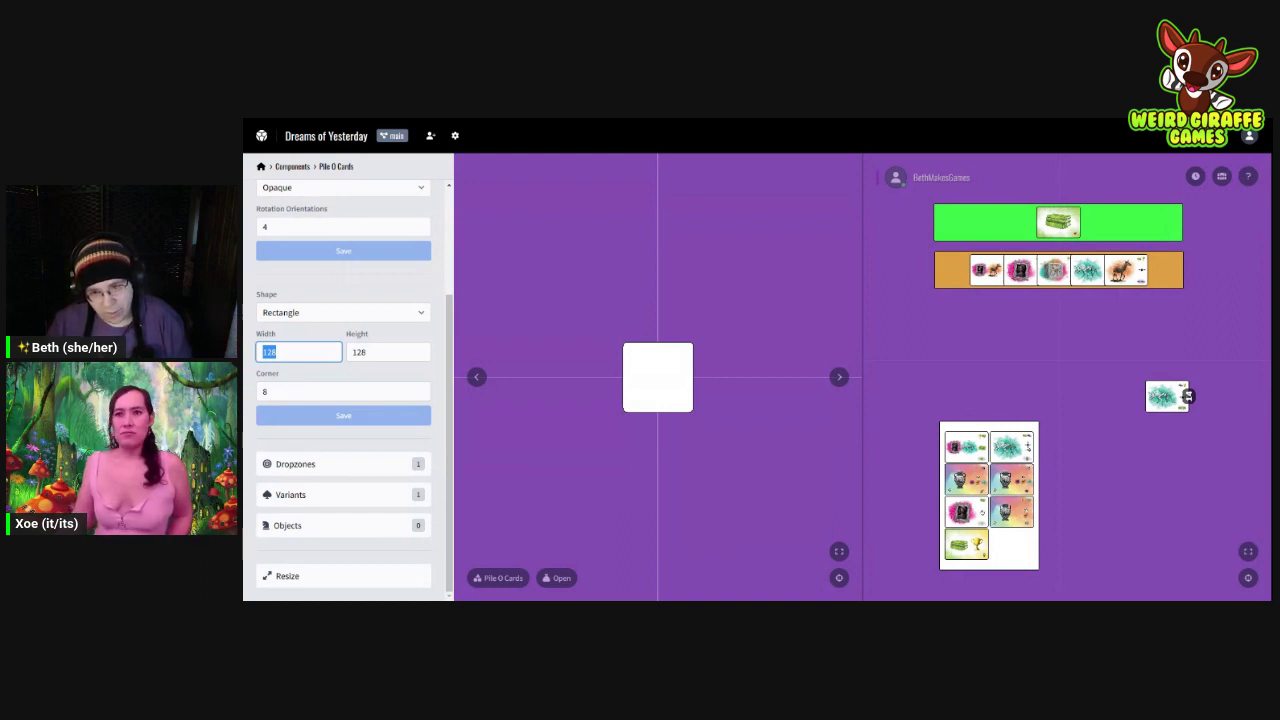
type("375")
key("Tab")
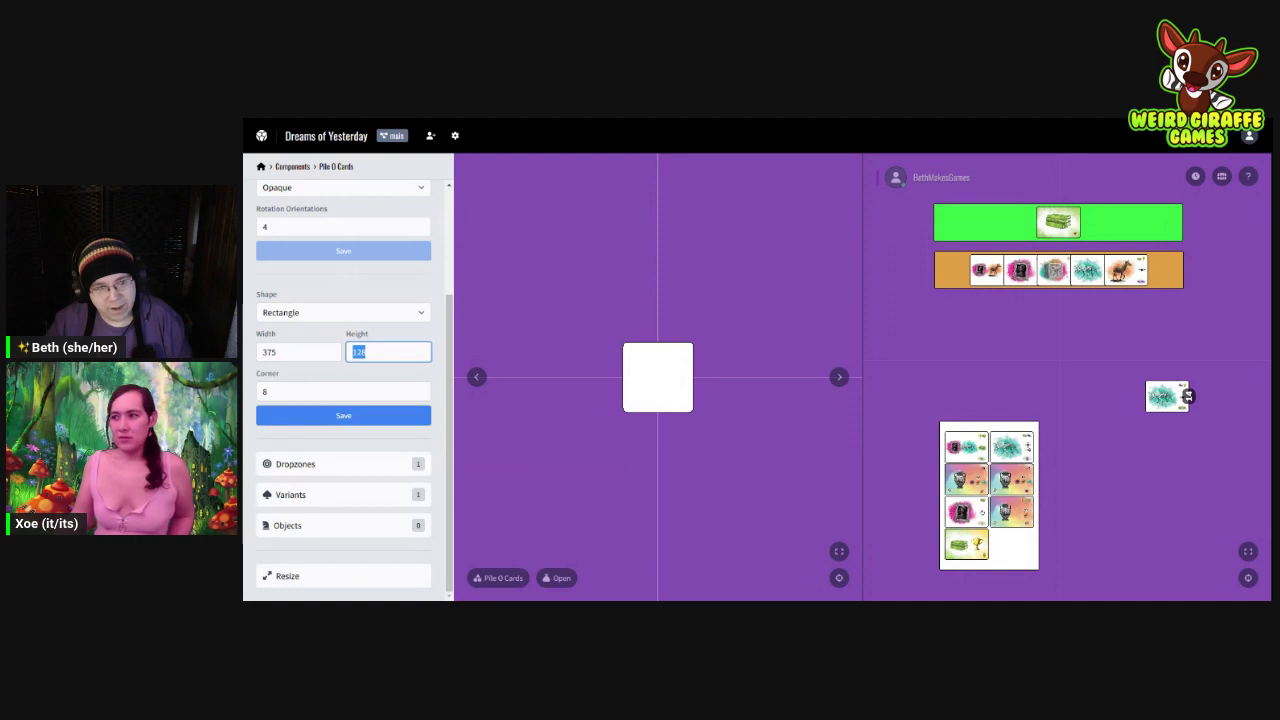
type("2")
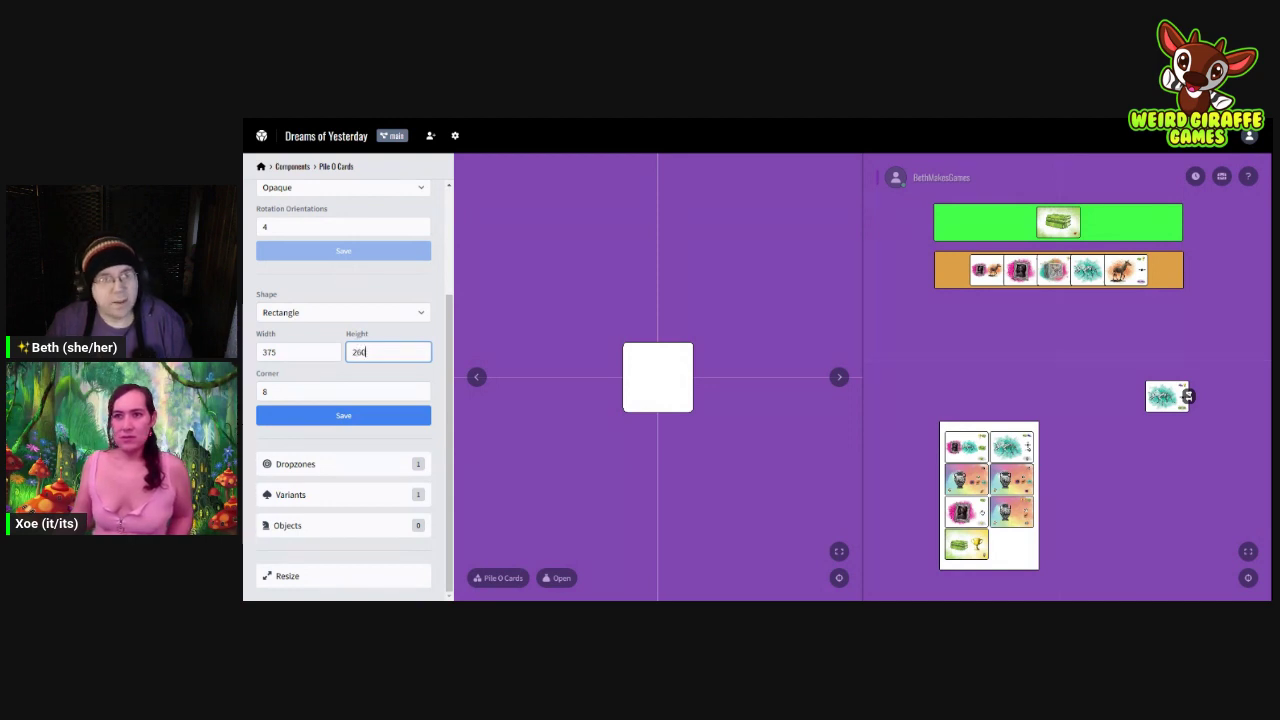
type("60")
left_click(350, 415)
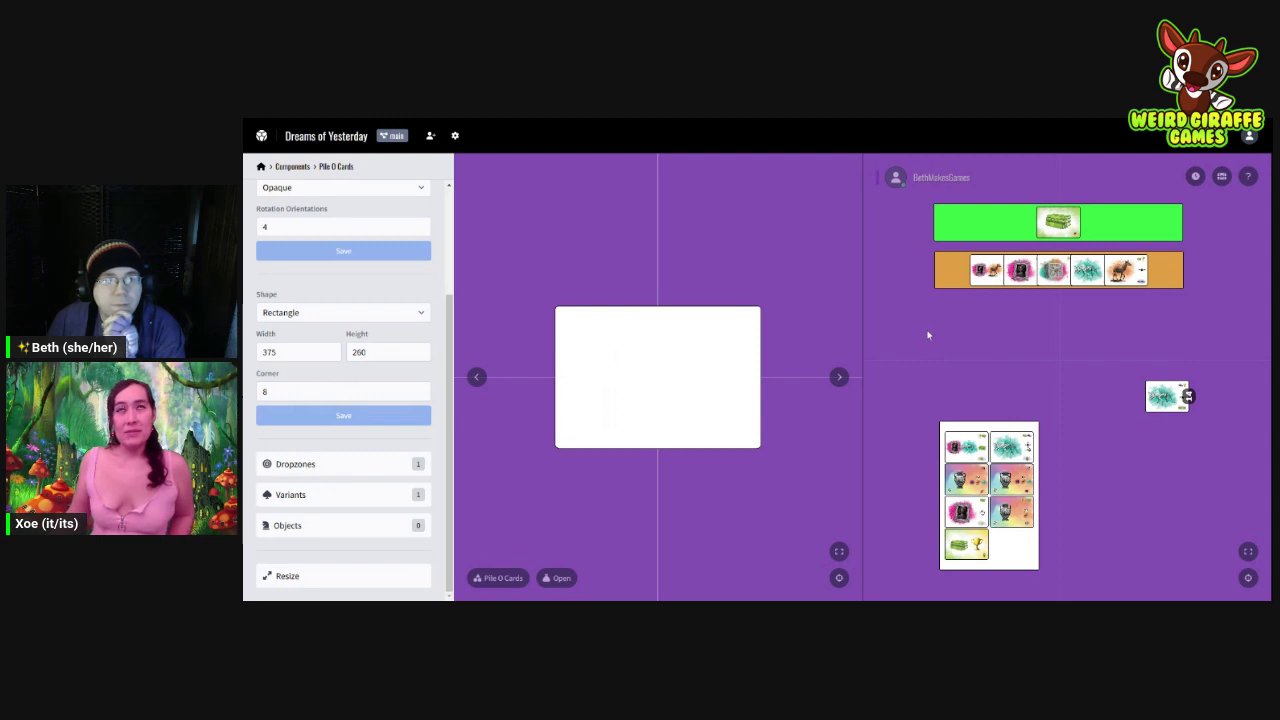
left_click(375, 464)
left_click(430, 231)
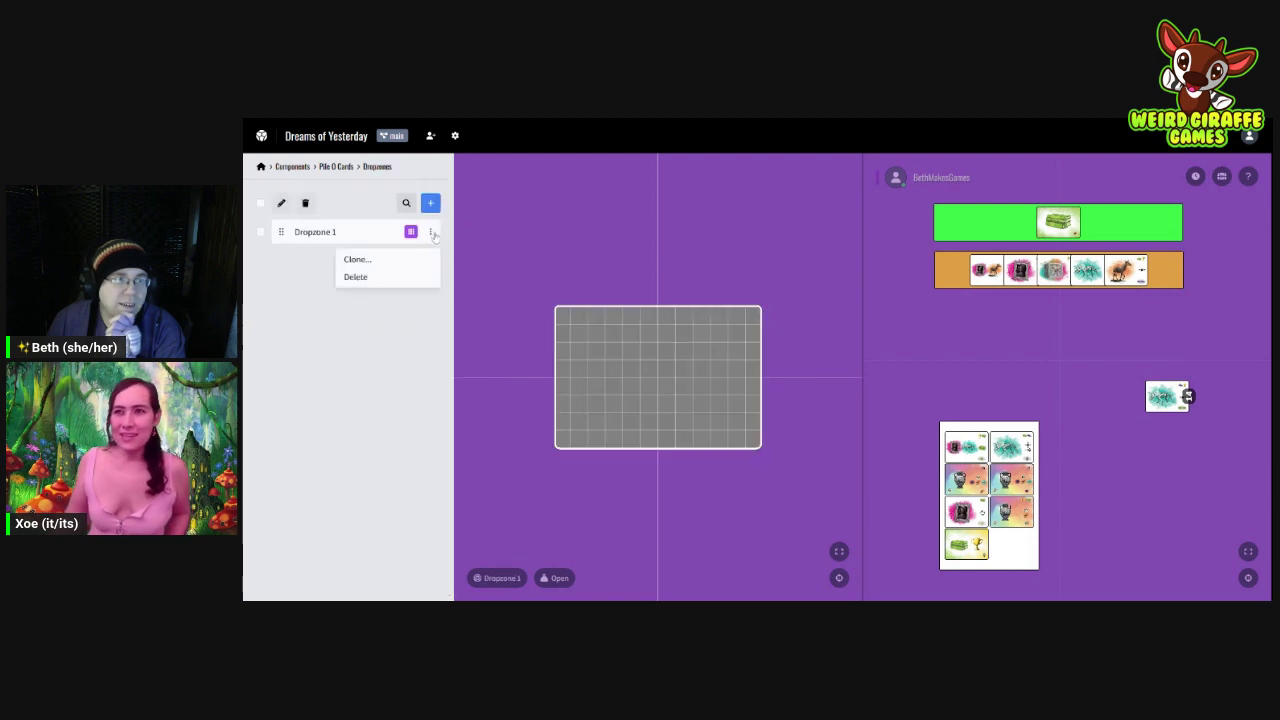
left_click(430, 203)
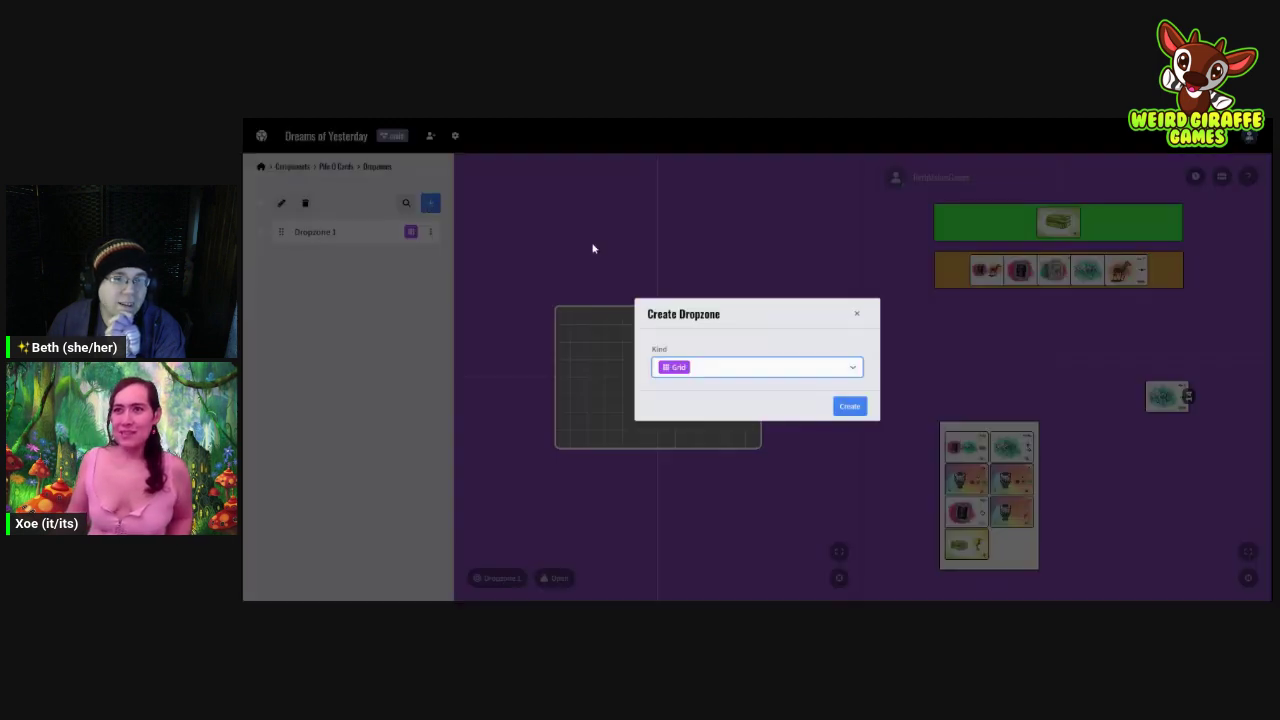
left_click(857, 314)
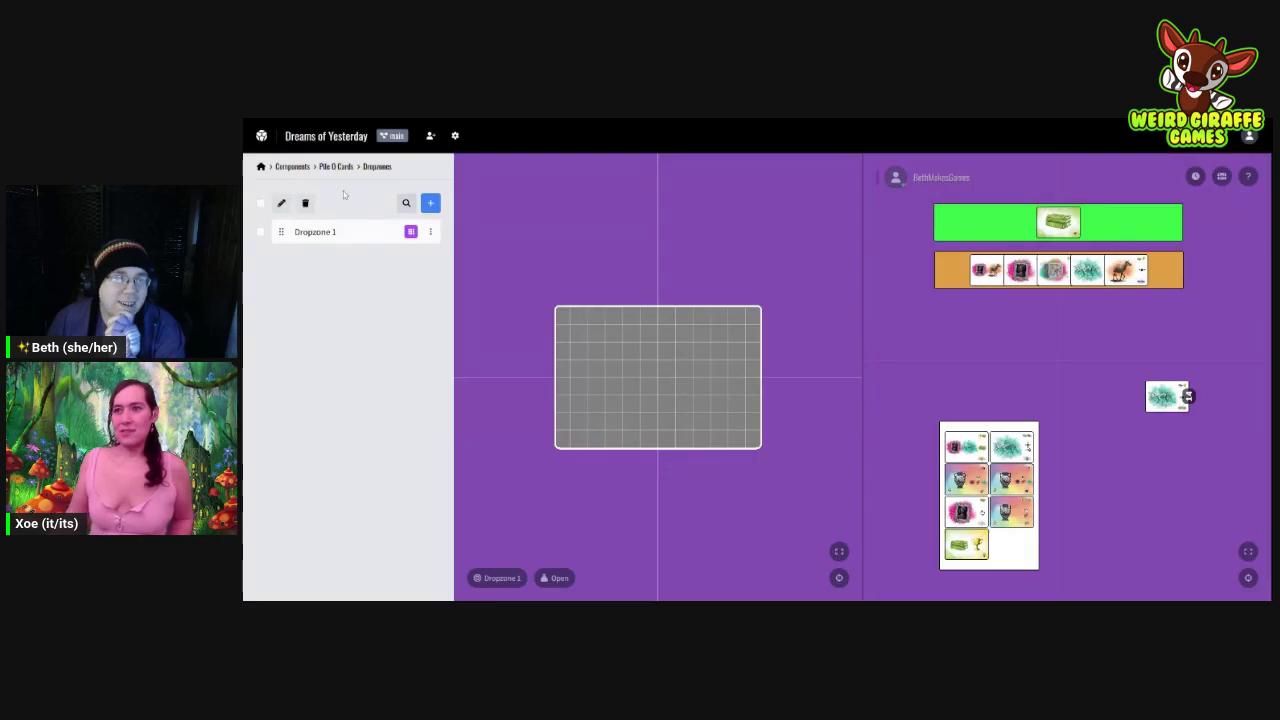
left_click(314, 231)
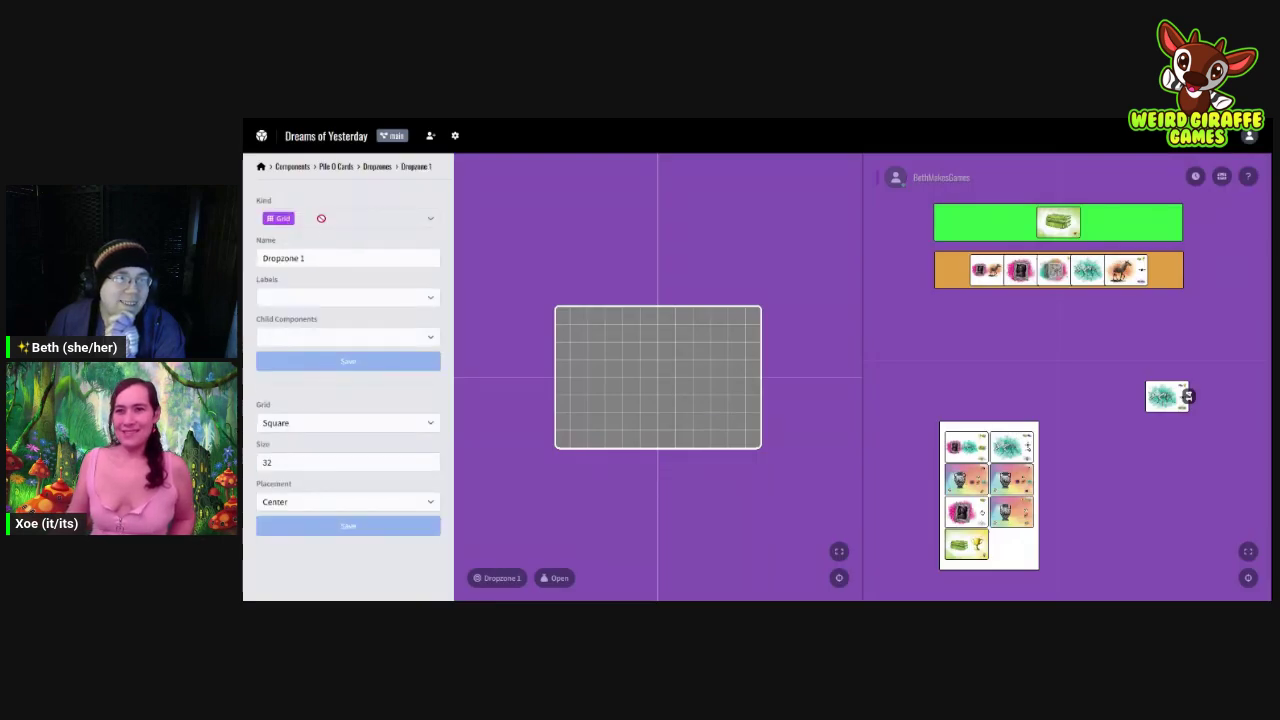
left_click(345, 167)
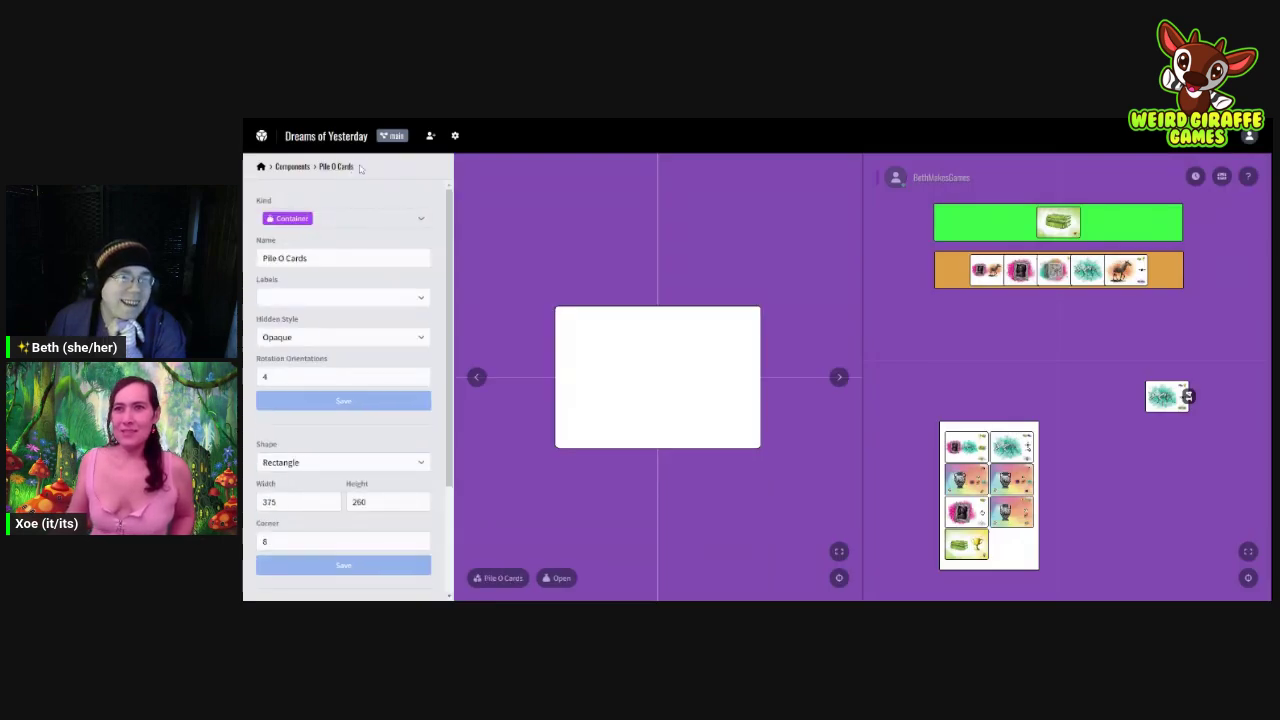
Step: Add an Anchor dropzone to the Pile O Cards component and delete its original grid dropzone
scroll(358, 300, "down", 3)
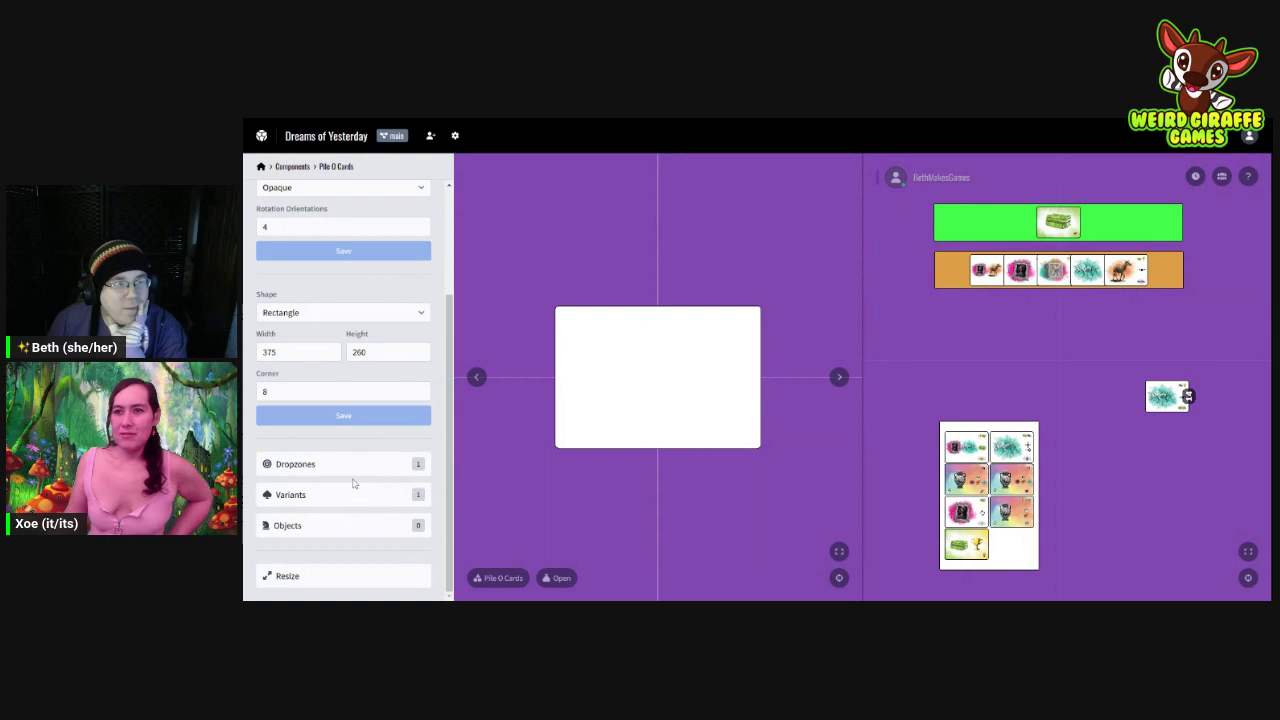
left_click(352, 470)
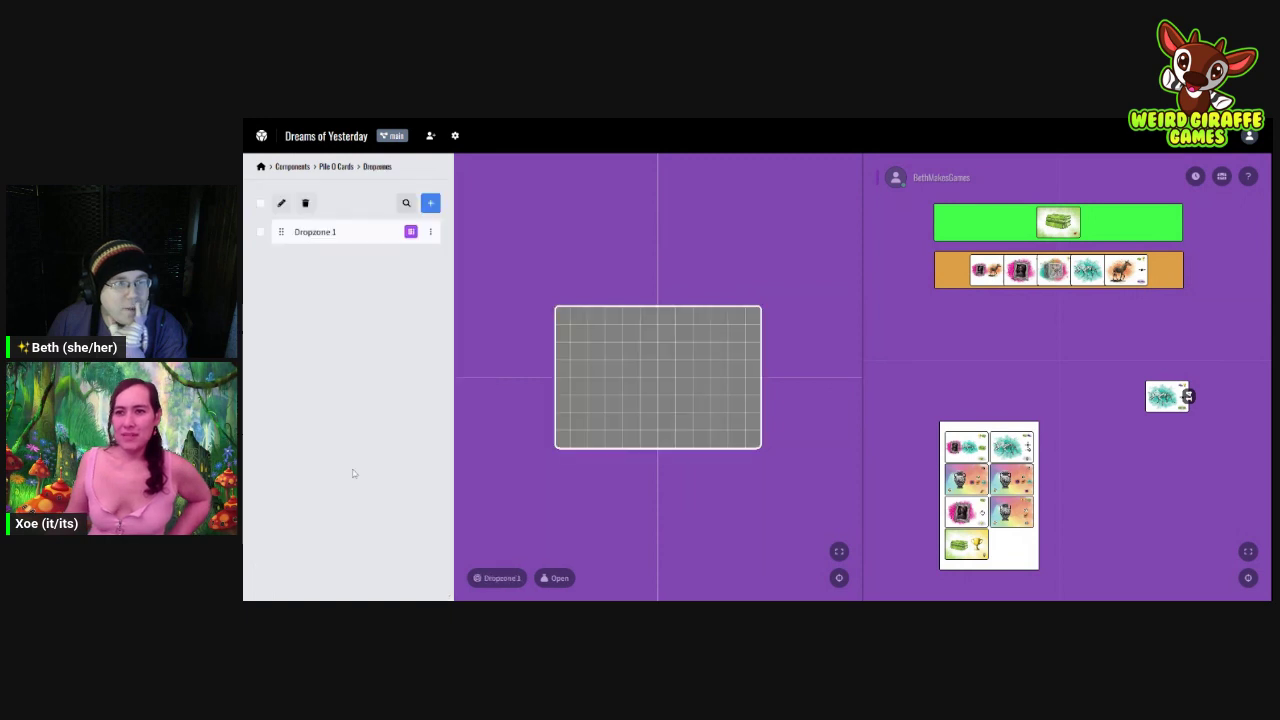
left_click(431, 203)
left_click(855, 369)
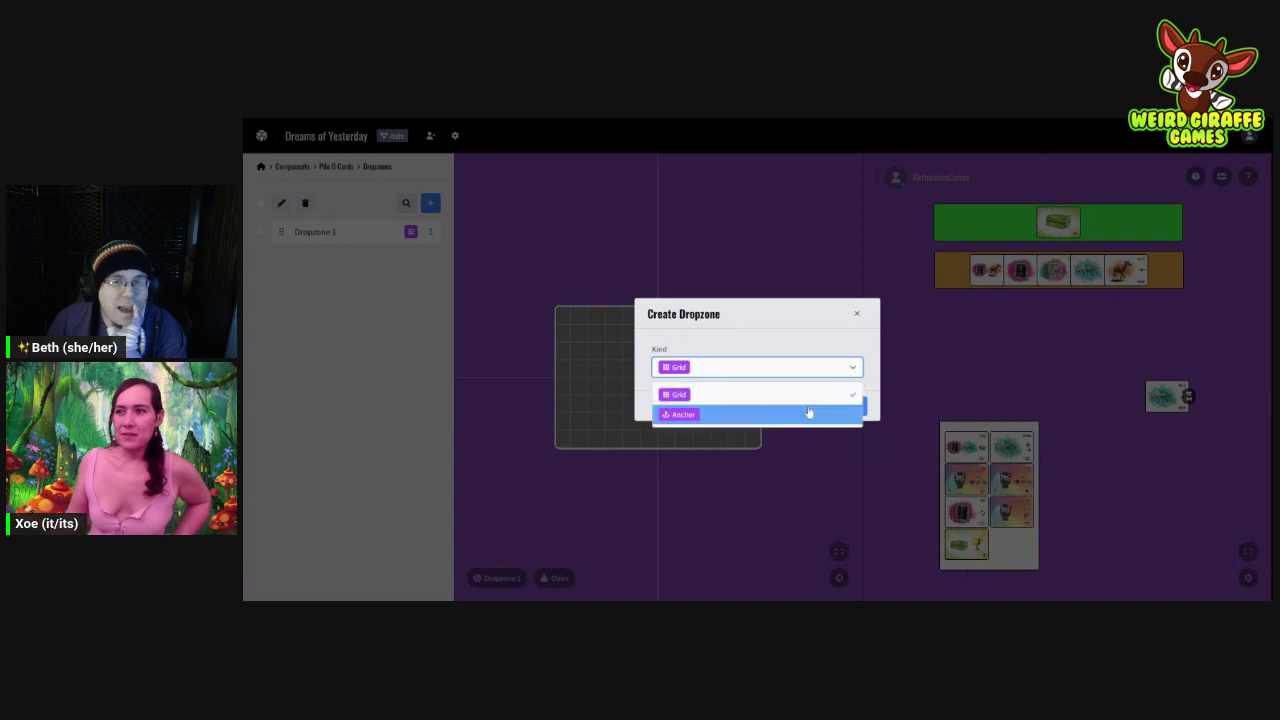
left_click(808, 412)
left_click(847, 406)
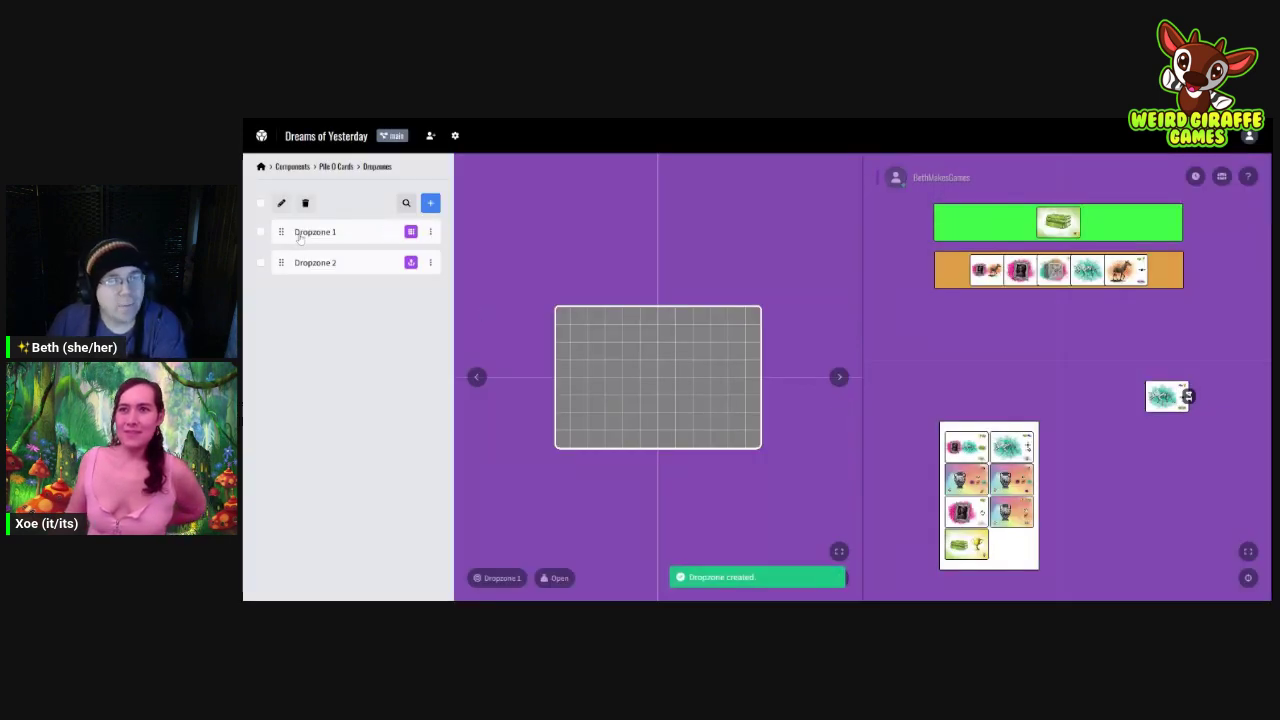
left_click(433, 232)
left_click(360, 277)
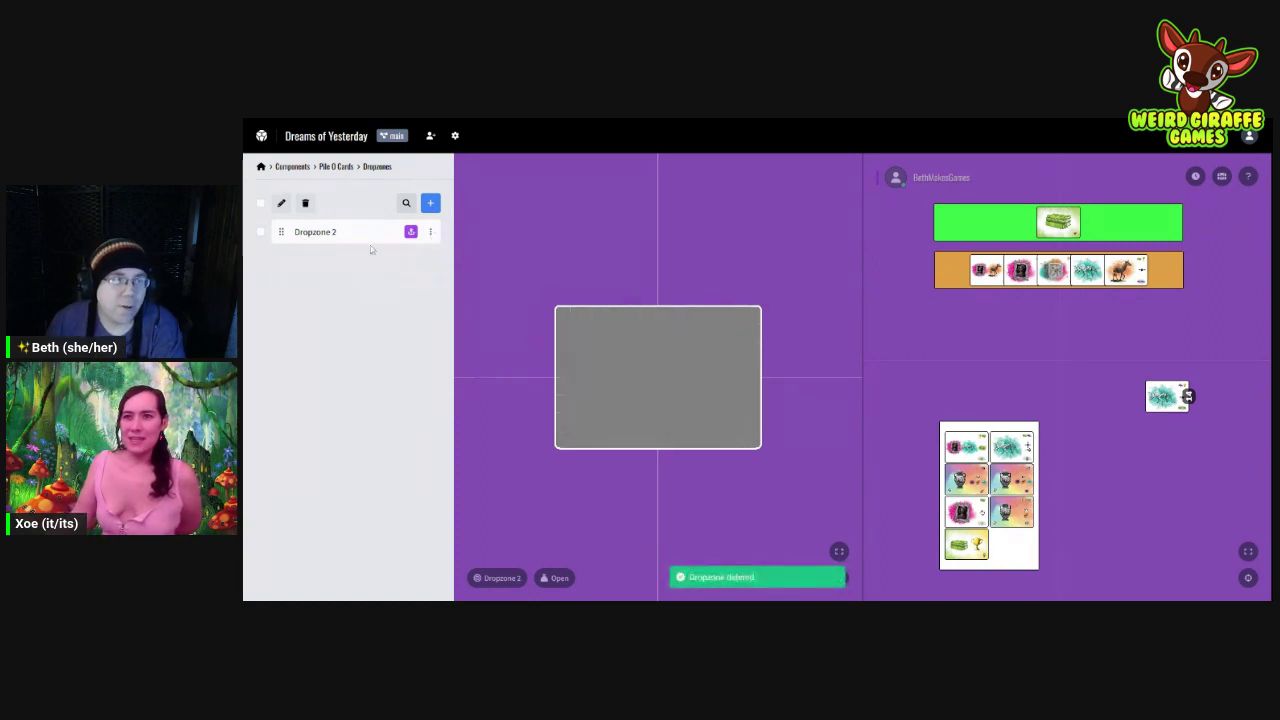
Step: Rename the Pile O Cards component's Anchor dropzone as Spot Cards Go and save it
left_click(336, 234)
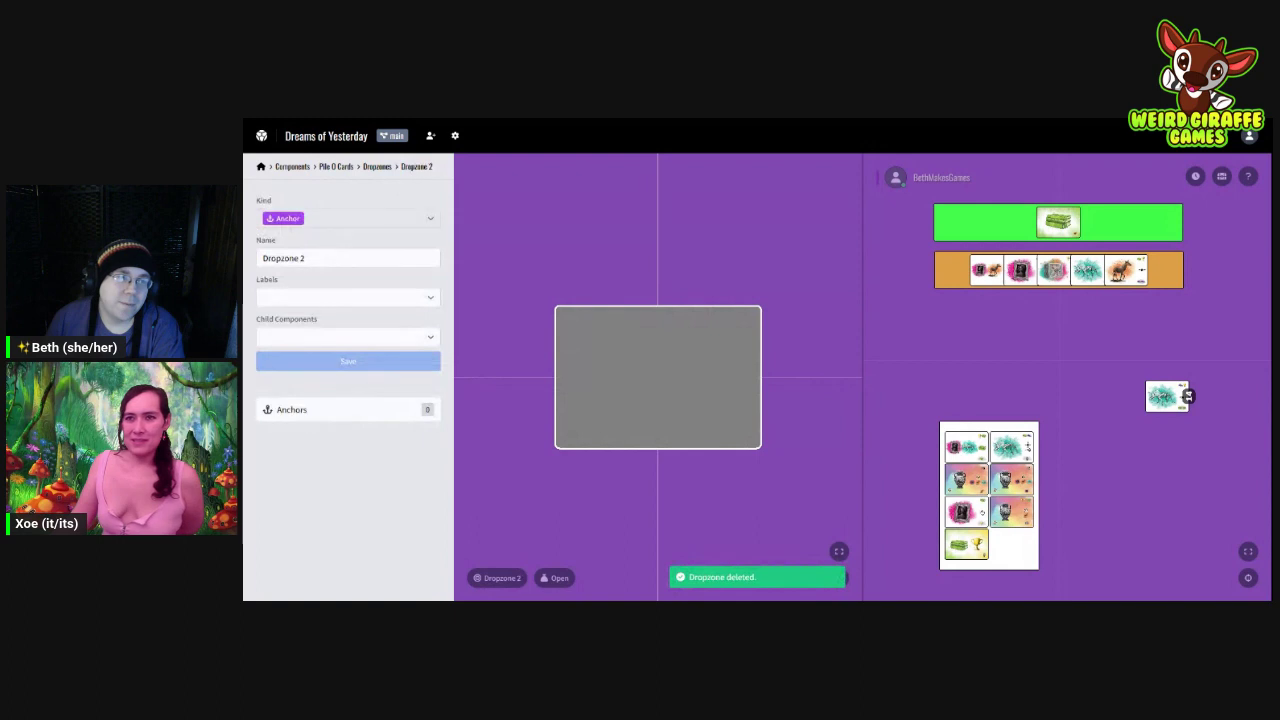
triple_click(290, 258)
type("Spot")
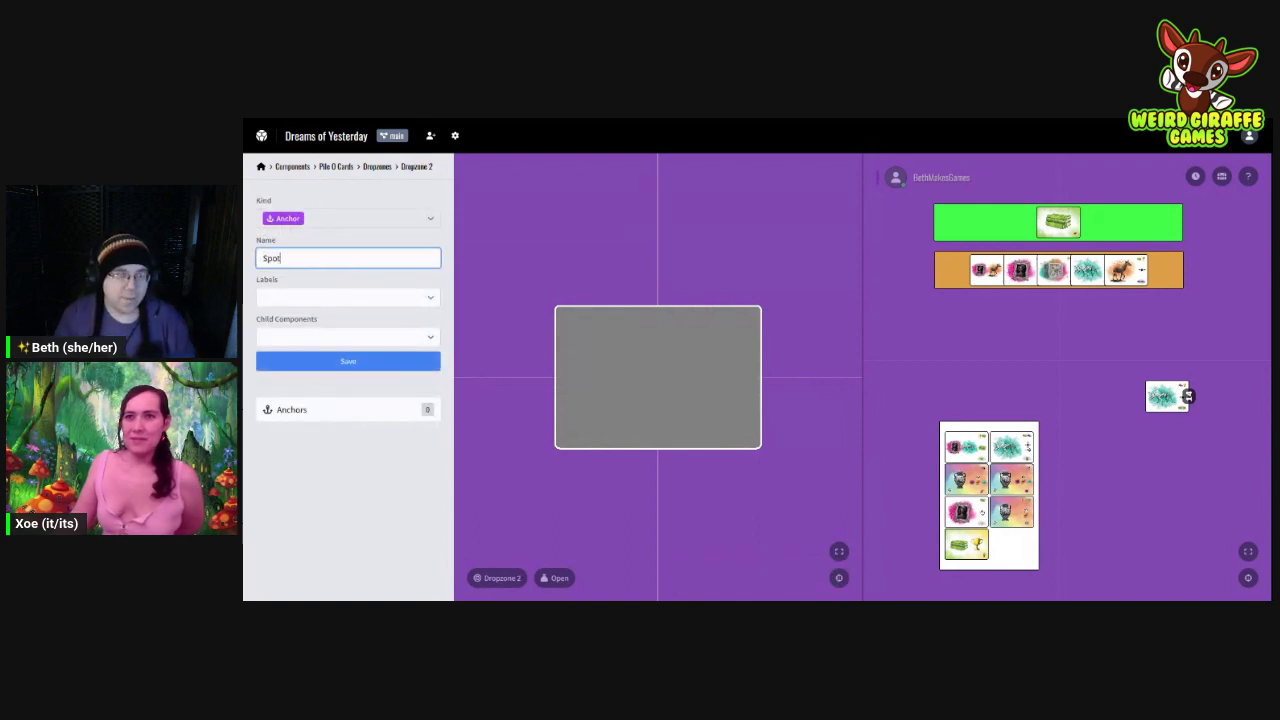
type(" Cards Go")
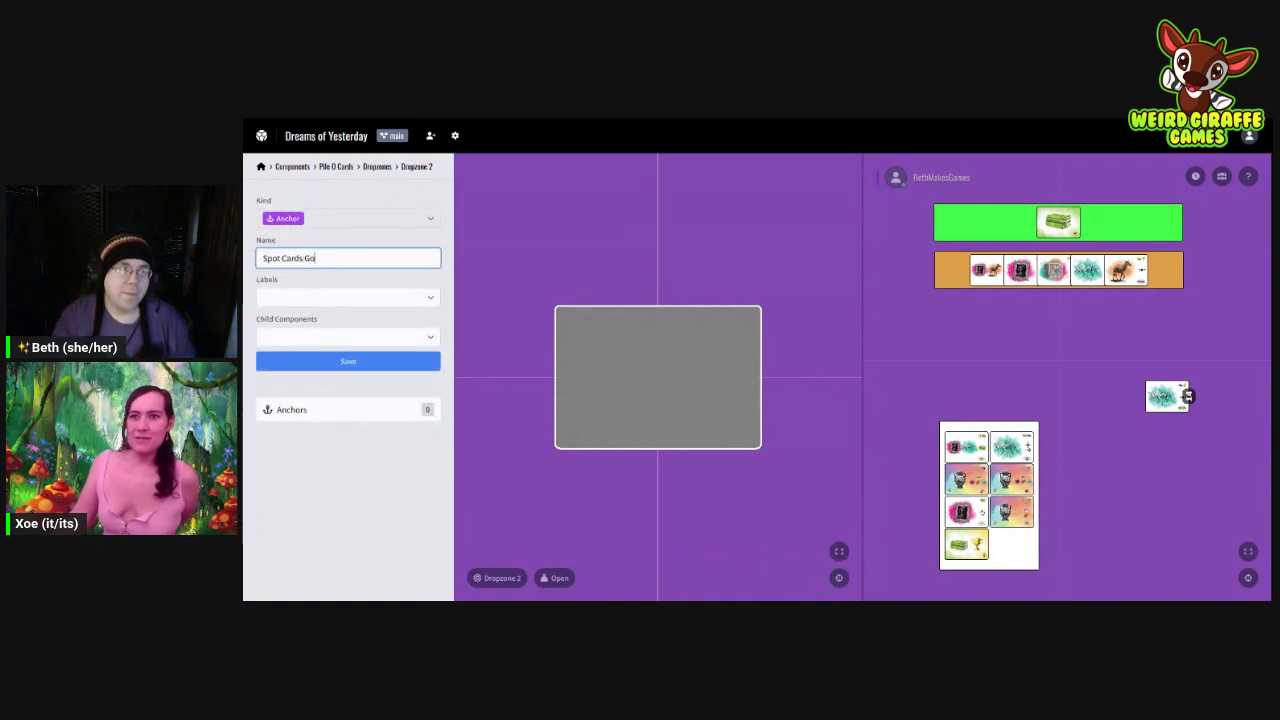
left_click(352, 280)
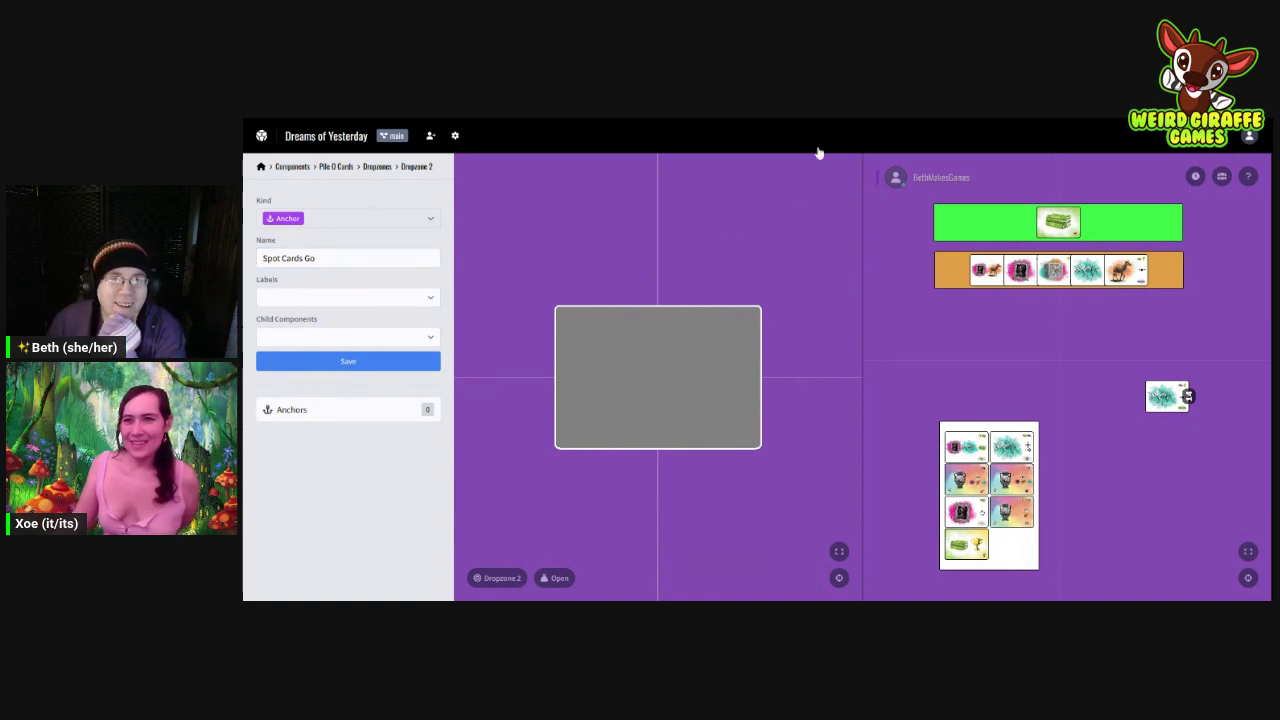
left_click(335, 362)
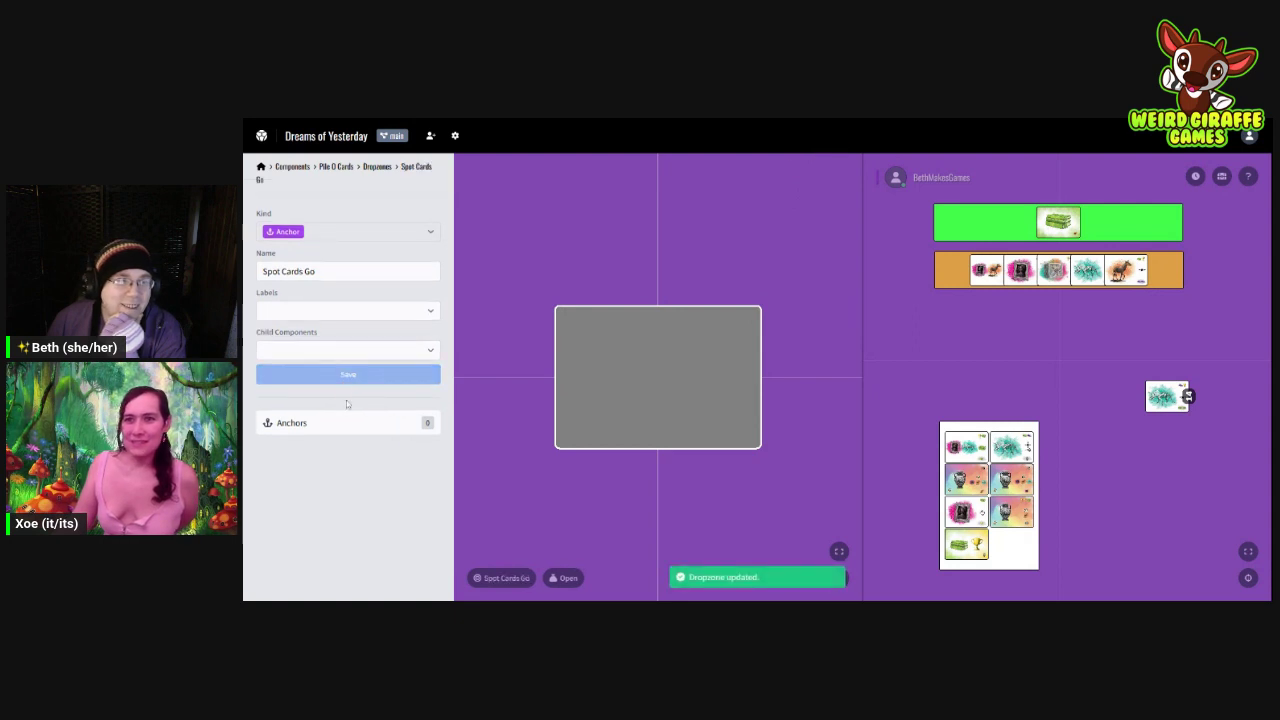
Step: Add a Point anchor to the Spot Cards Go dropzone
left_click(349, 413)
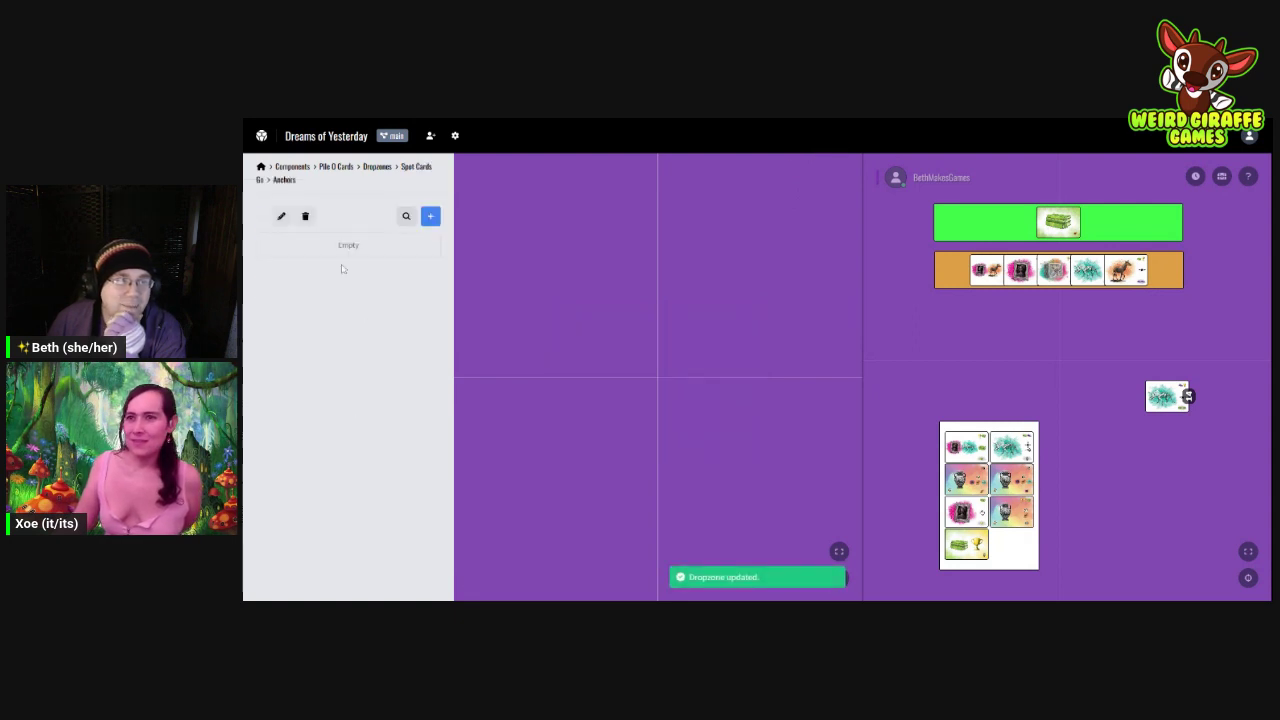
left_click(430, 216)
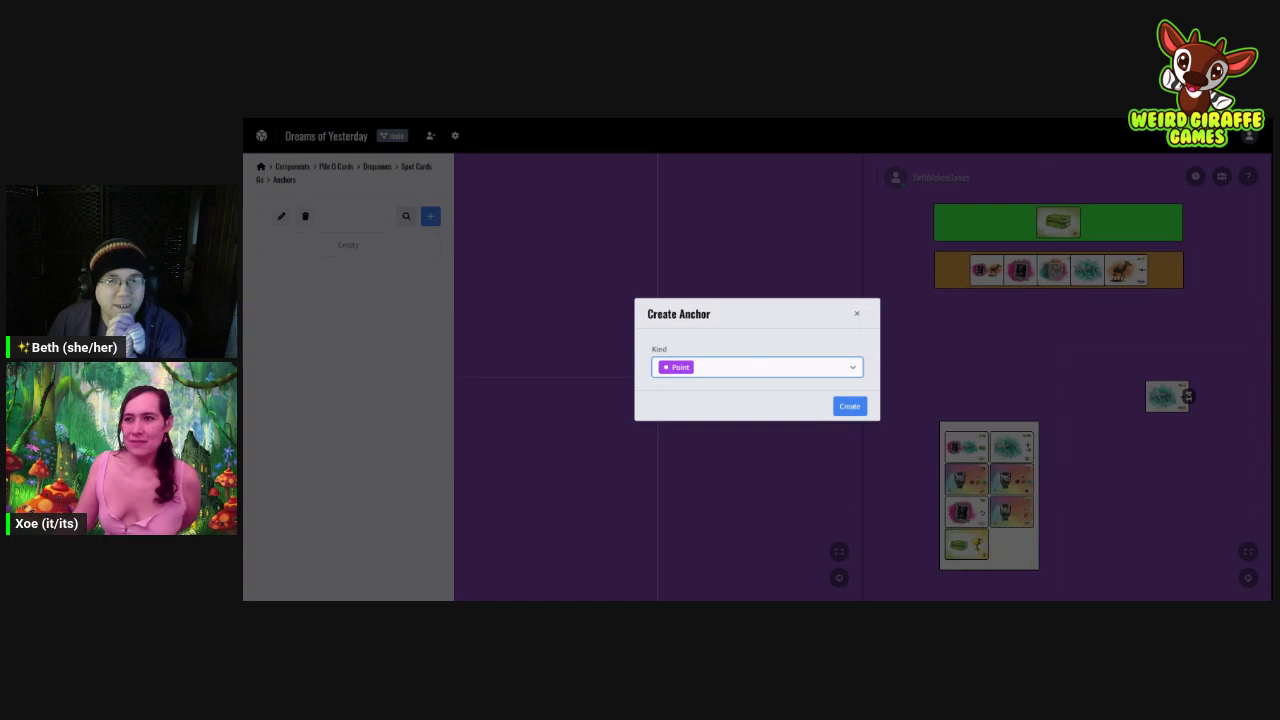
left_click(849, 406)
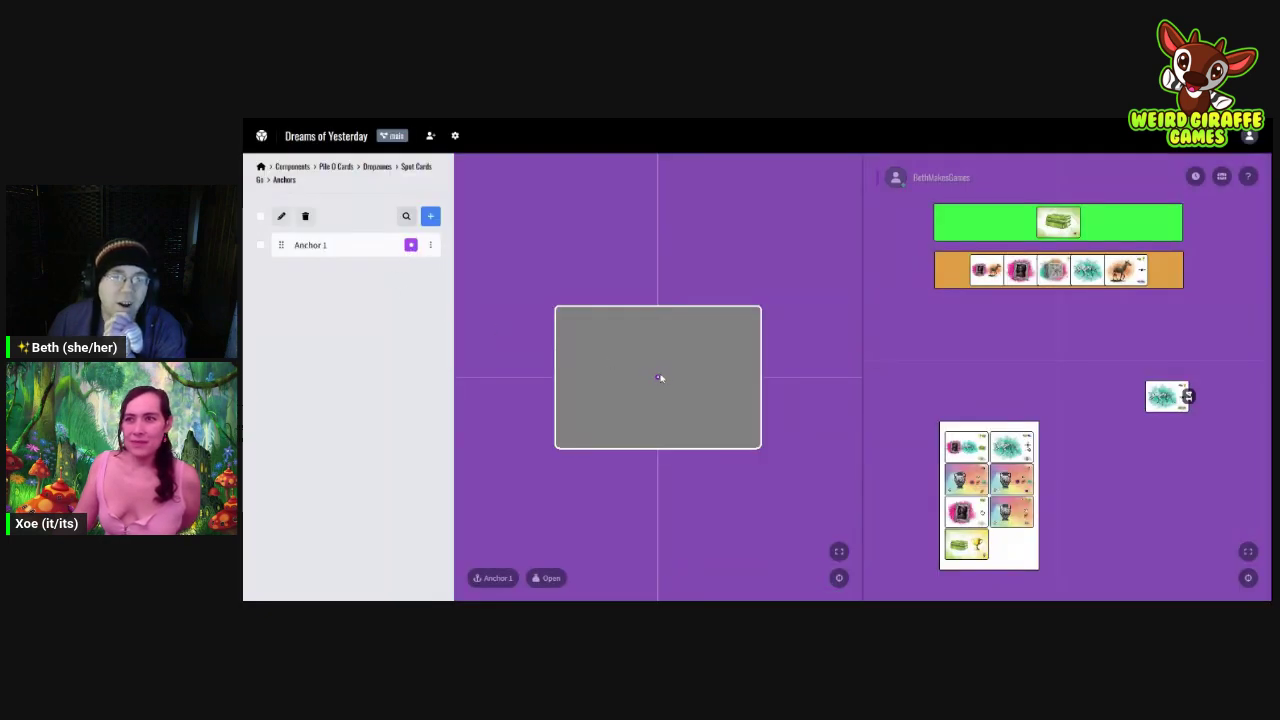
Step: Create a Variant 1 object of Pile O Cards on the table from the chest, and close the chest
left_click(1221, 177)
scroll(1132, 418, "down", 1)
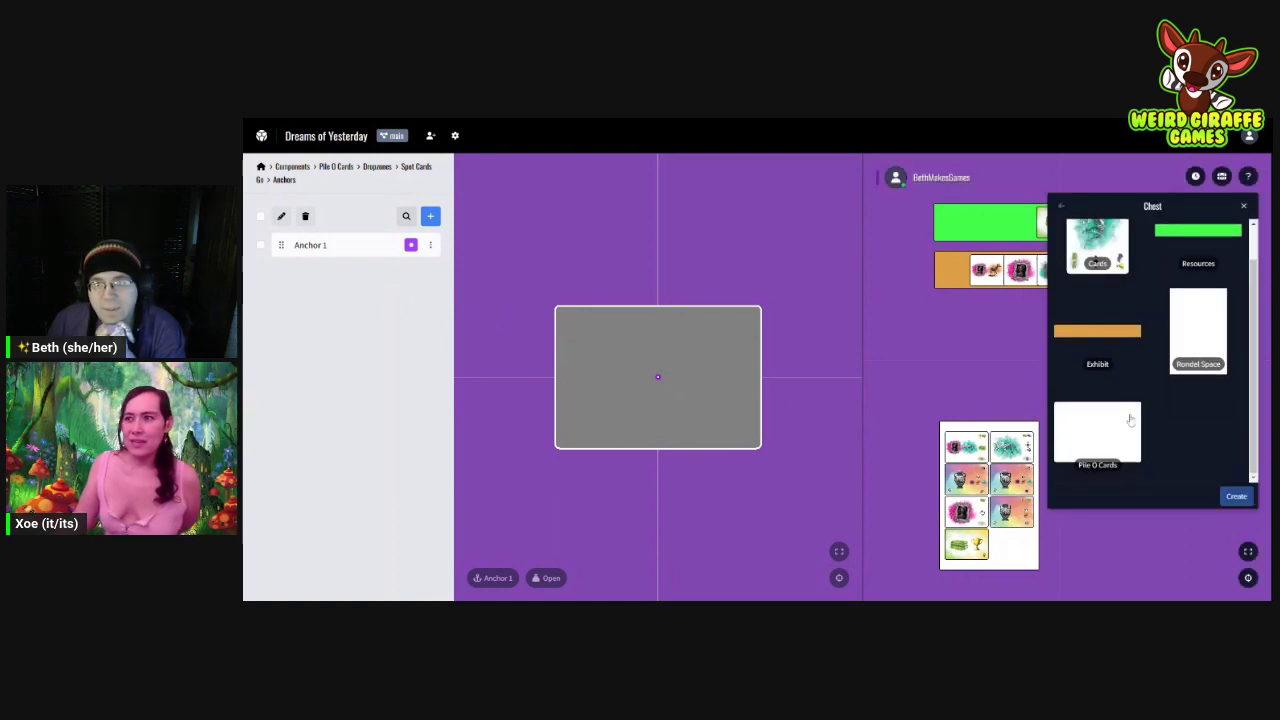
left_click(1130, 420)
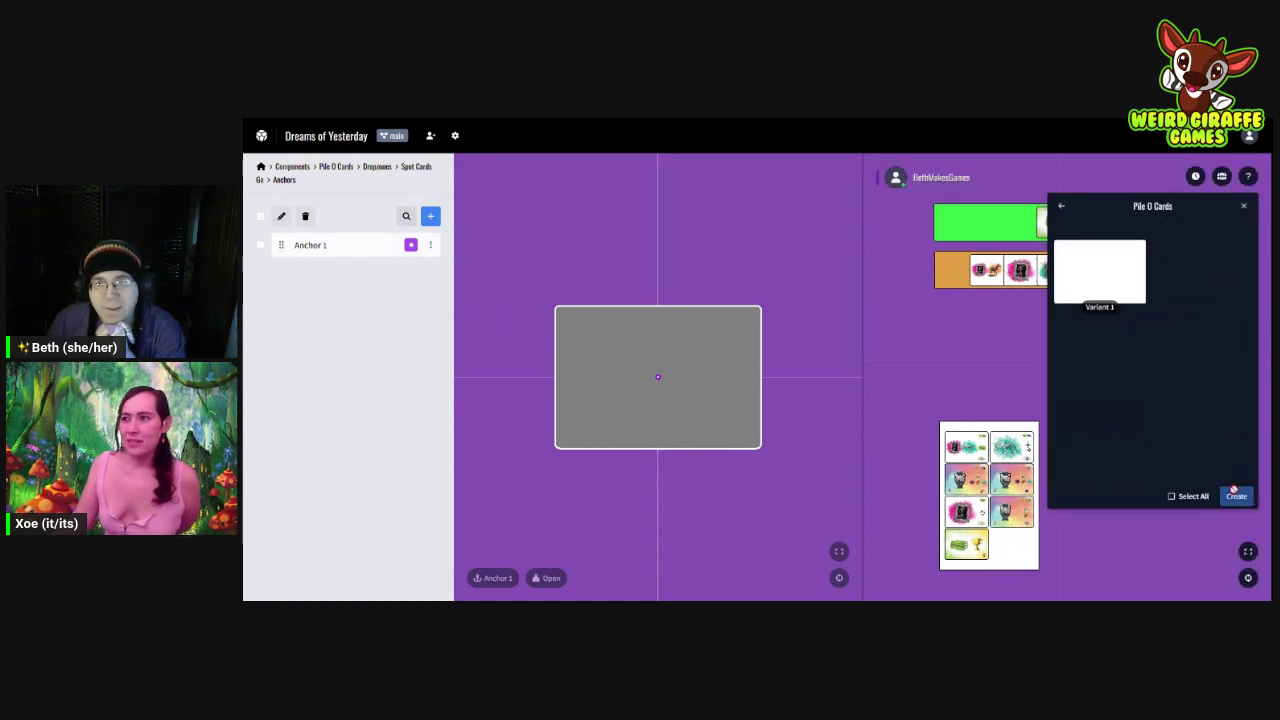
left_click(1124, 285)
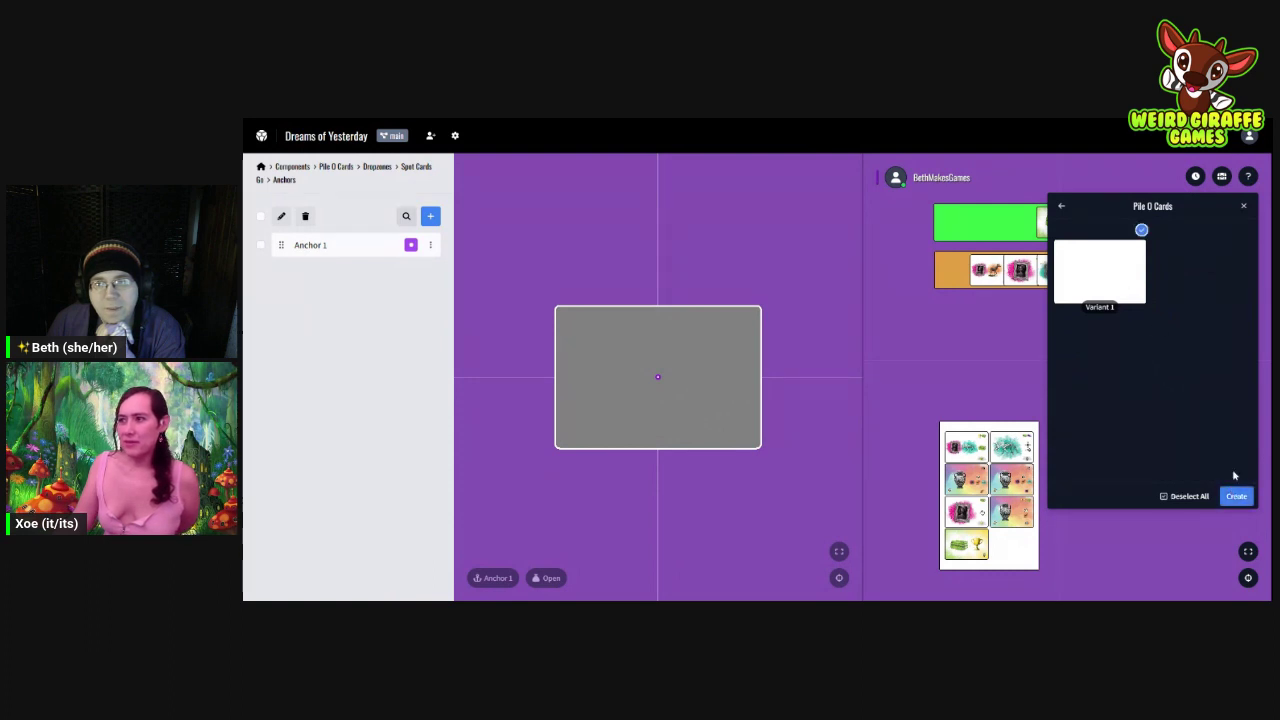
left_click(1236, 496)
left_click(1243, 206)
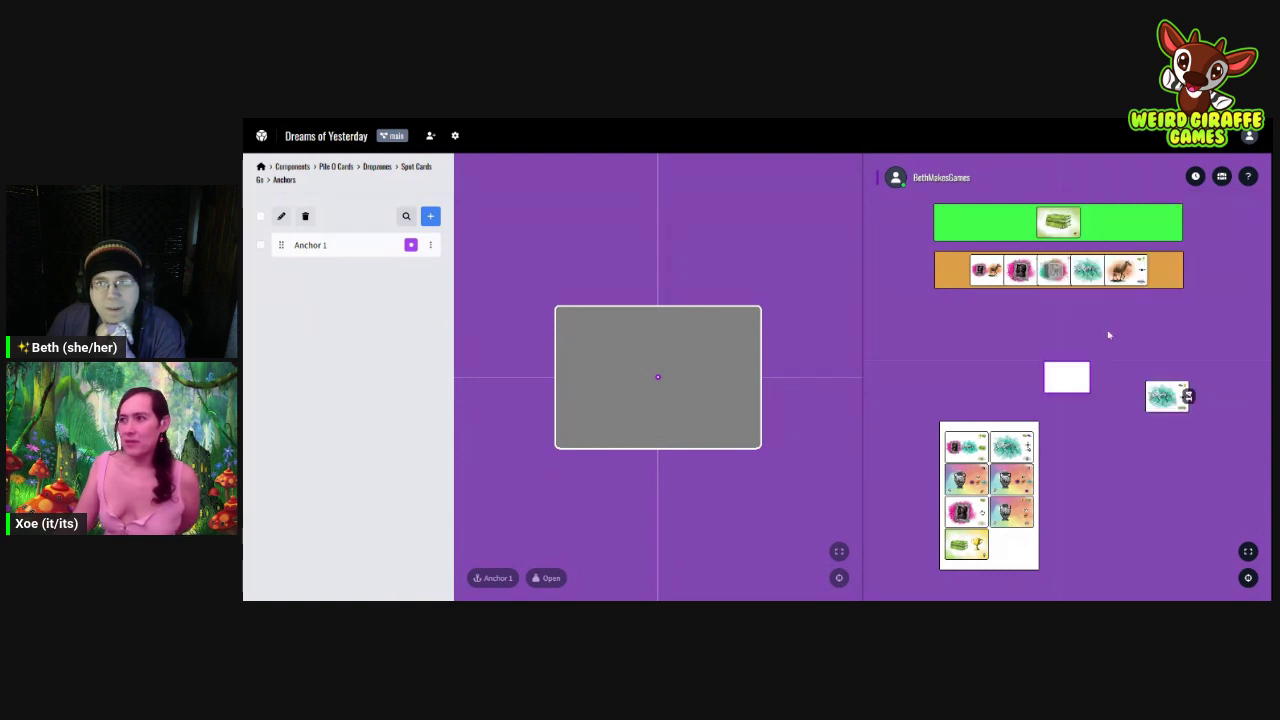
Step: Move the new container toward the middle of the table, test it with cards from the deck, and return them to the deck
left_click_drag(1078, 370, 1025, 345)
left_click_drag(1160, 394, 1020, 352)
left_click_drag(1165, 395, 1034, 352)
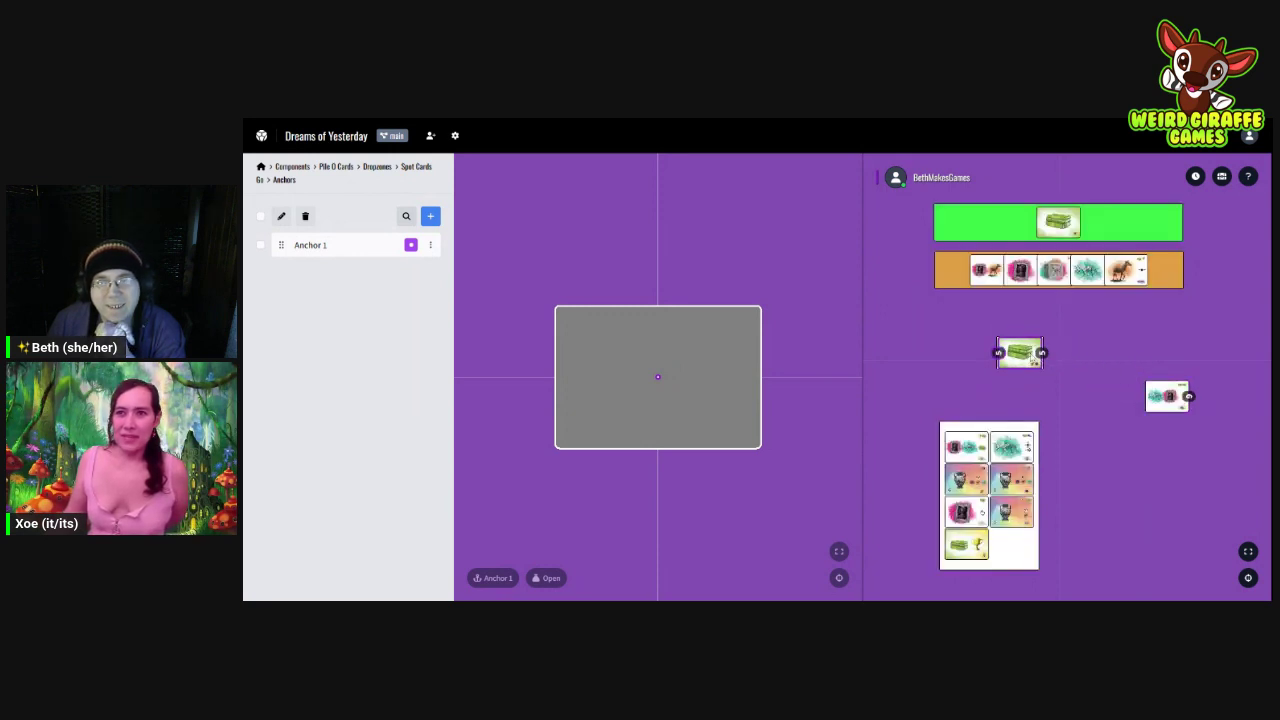
left_click_drag(1020, 352, 1170, 400)
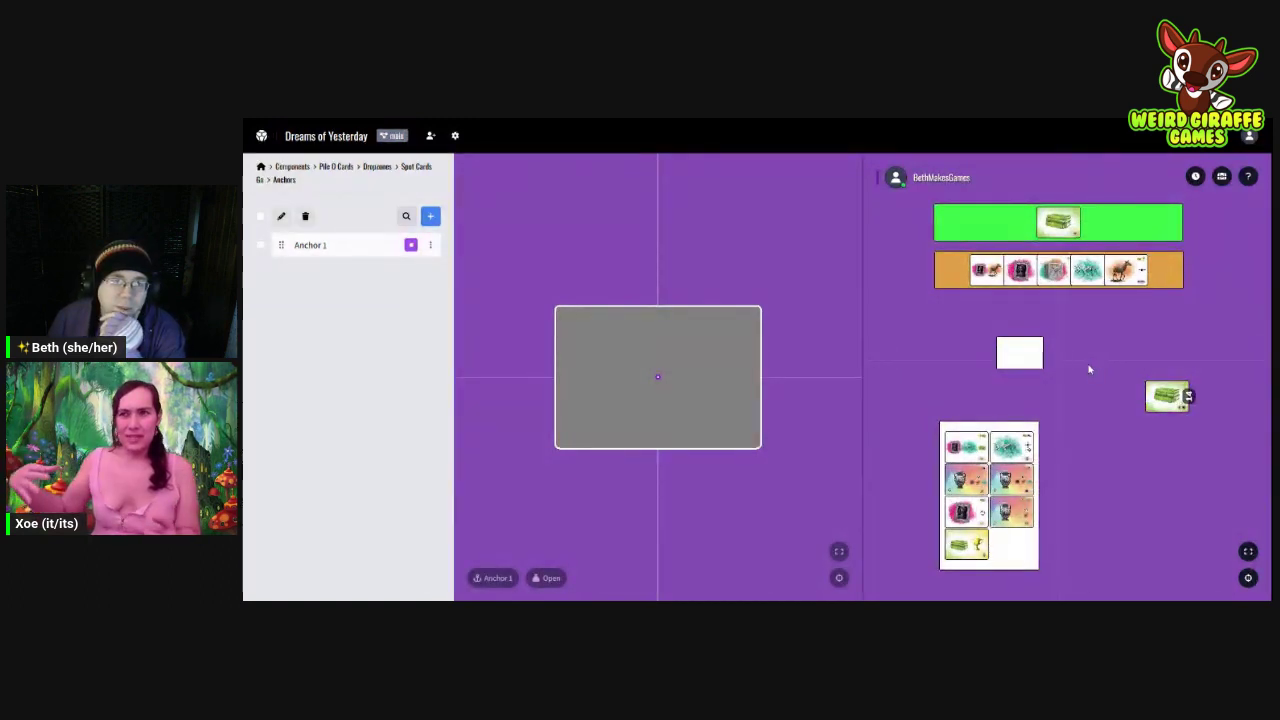
Step: Set Anchor 1's rotation to 90, save it, and pull the top card off the deck for testing
left_click(378, 250)
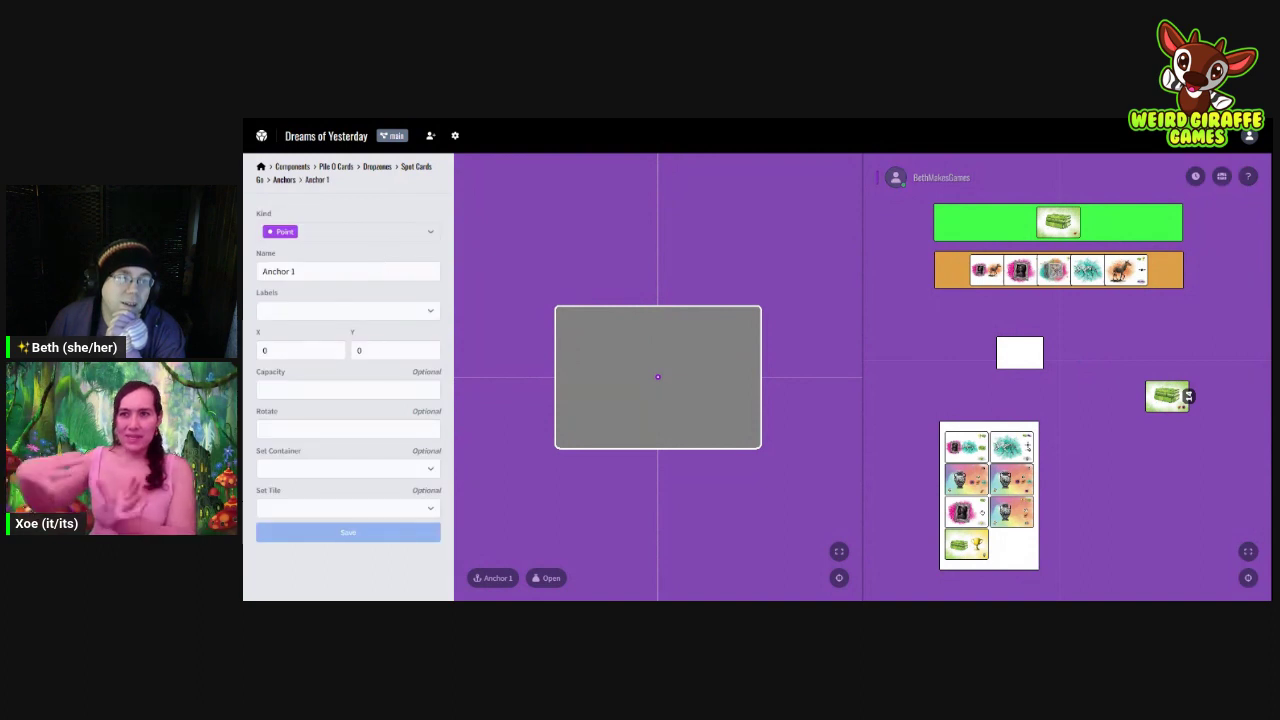
left_click(360, 428)
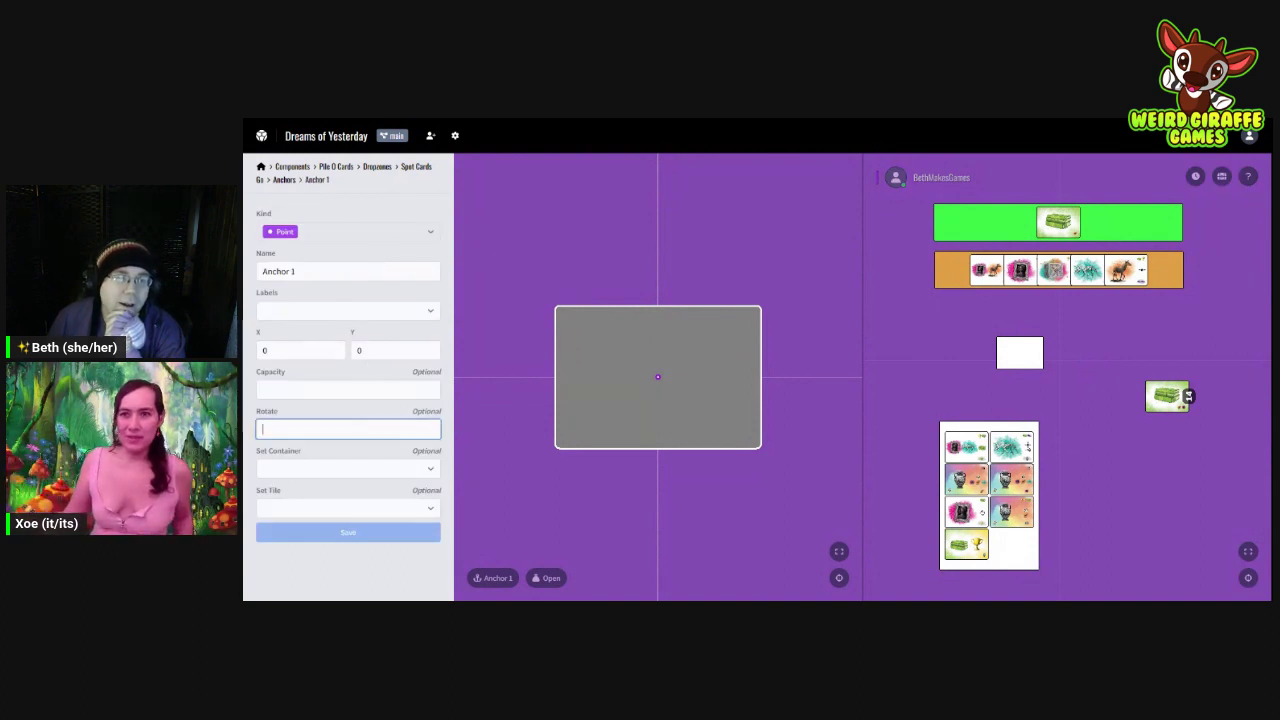
type("90")
left_click(352, 533)
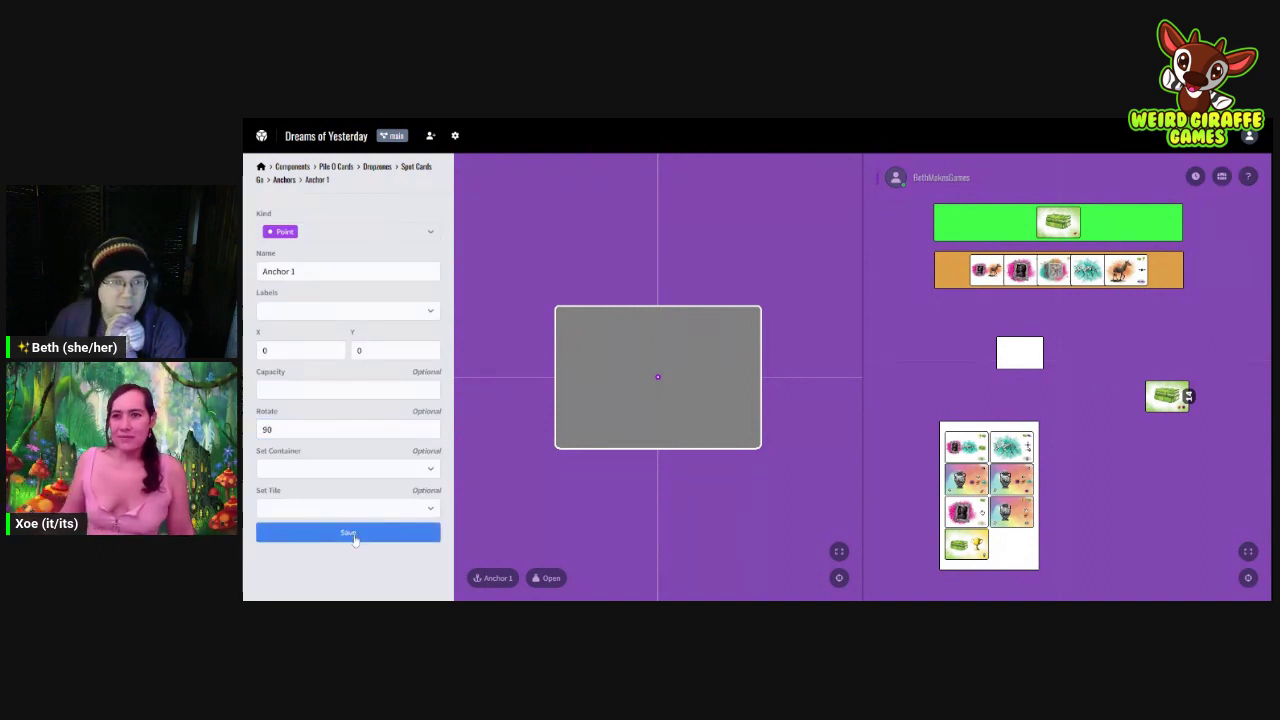
mouse_move(1165, 395)
left_mouse_down()
mouse_move(1020, 353)
mouse_move(1150, 390)
left_mouse_up()
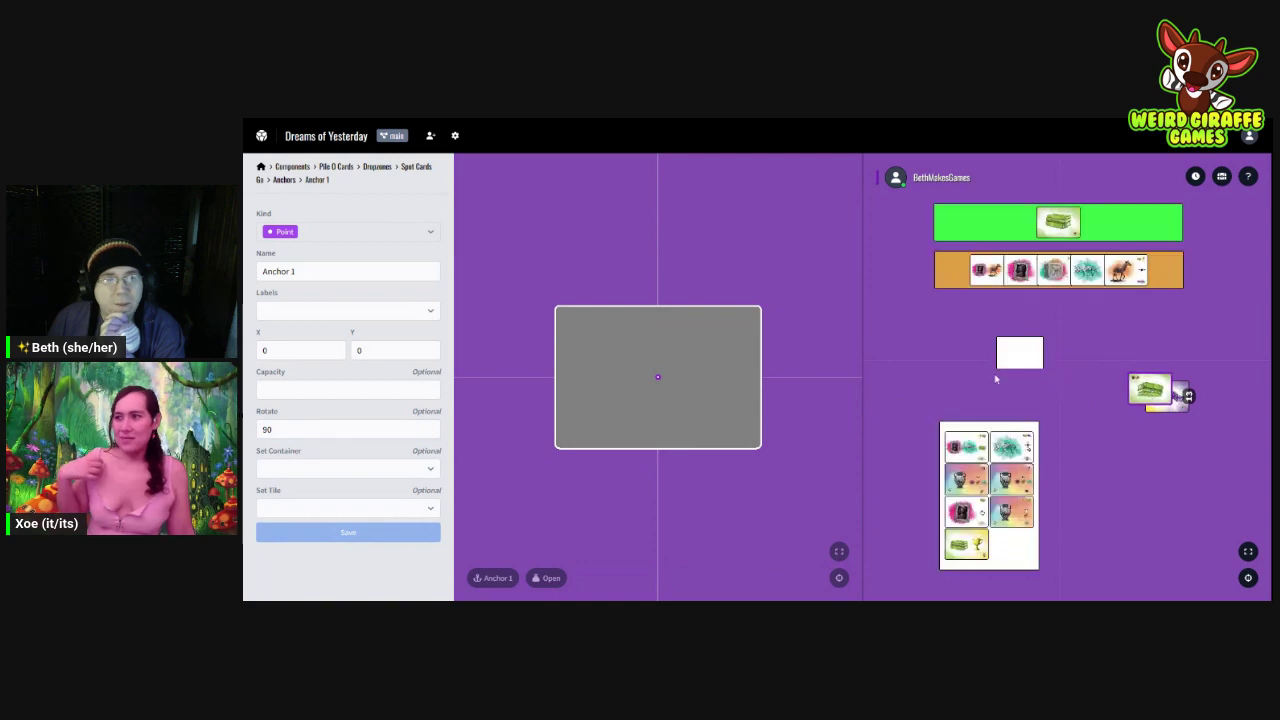
Step: Set Anchor 1's rotation to 270, save it, and test the anchor by placing a card on the pile
double_click(343, 428)
type("180")
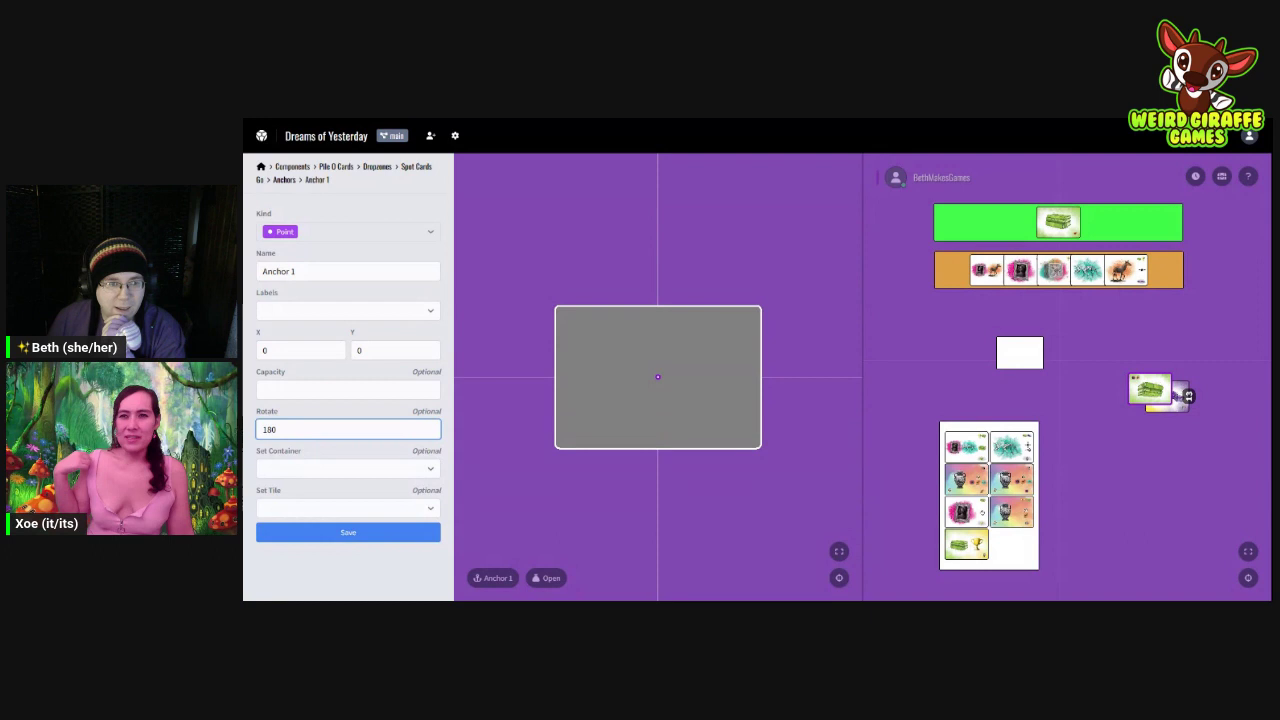
key("ctrl+a")
type("270")
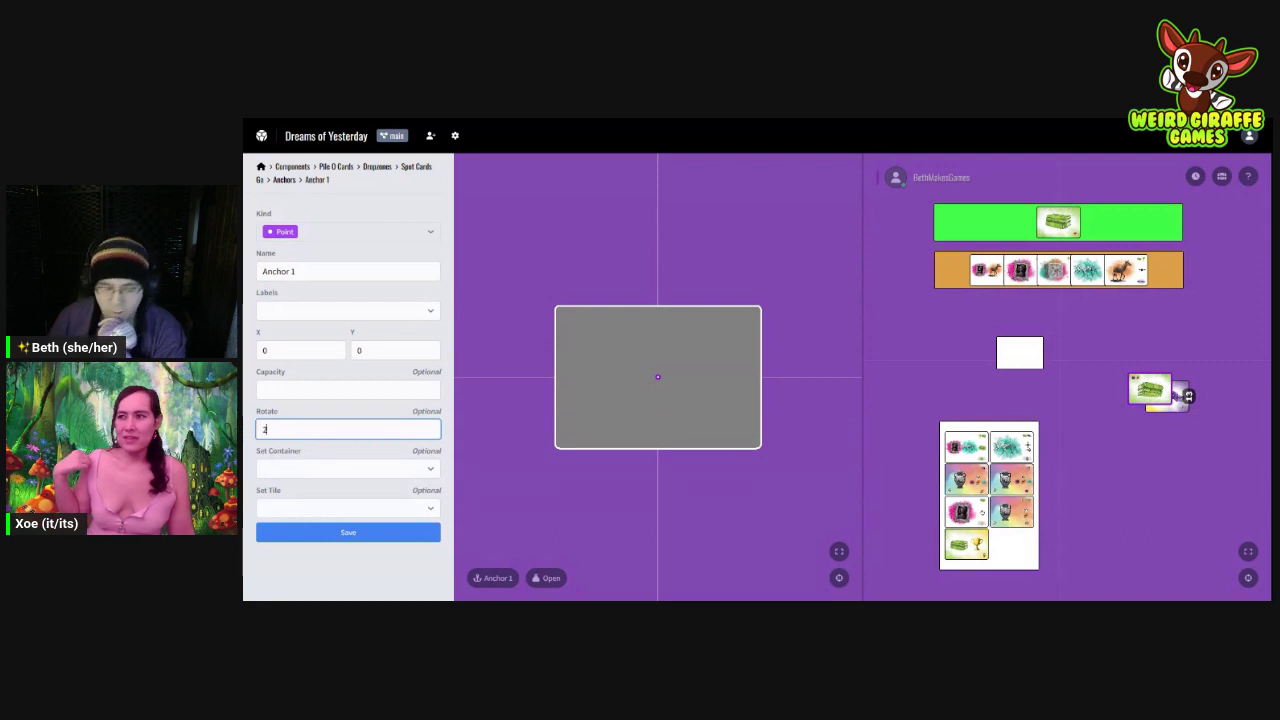
left_click(350, 532)
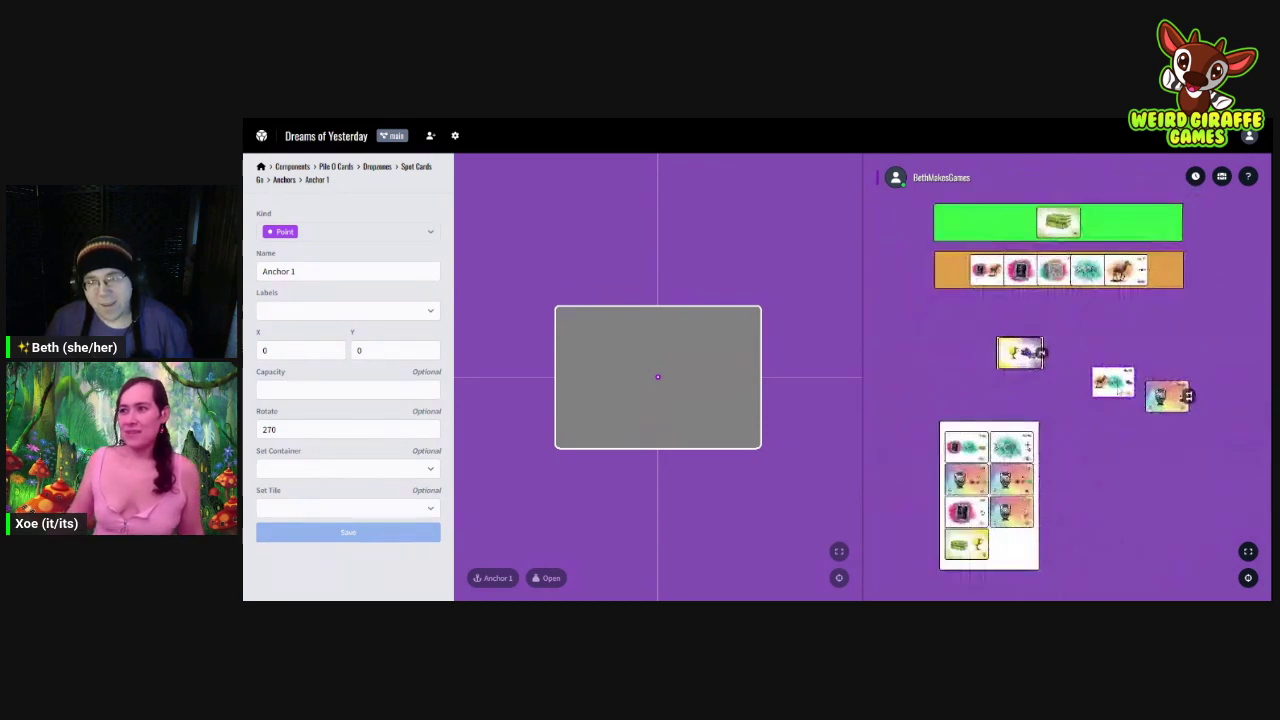
right_click(1117, 386)
left_click(1030, 410)
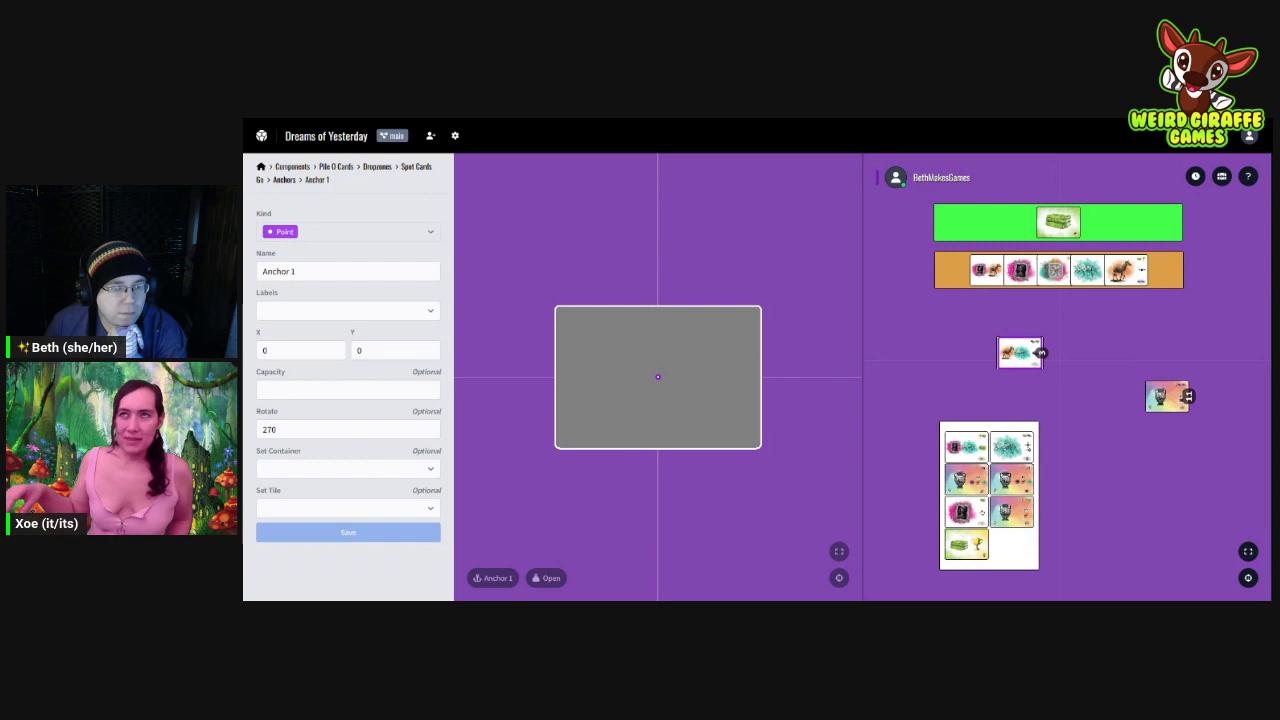
Step: Check Anchor 1's Set Container options without choosing one, and set its Set Tile option to Down and save
left_click(340, 468)
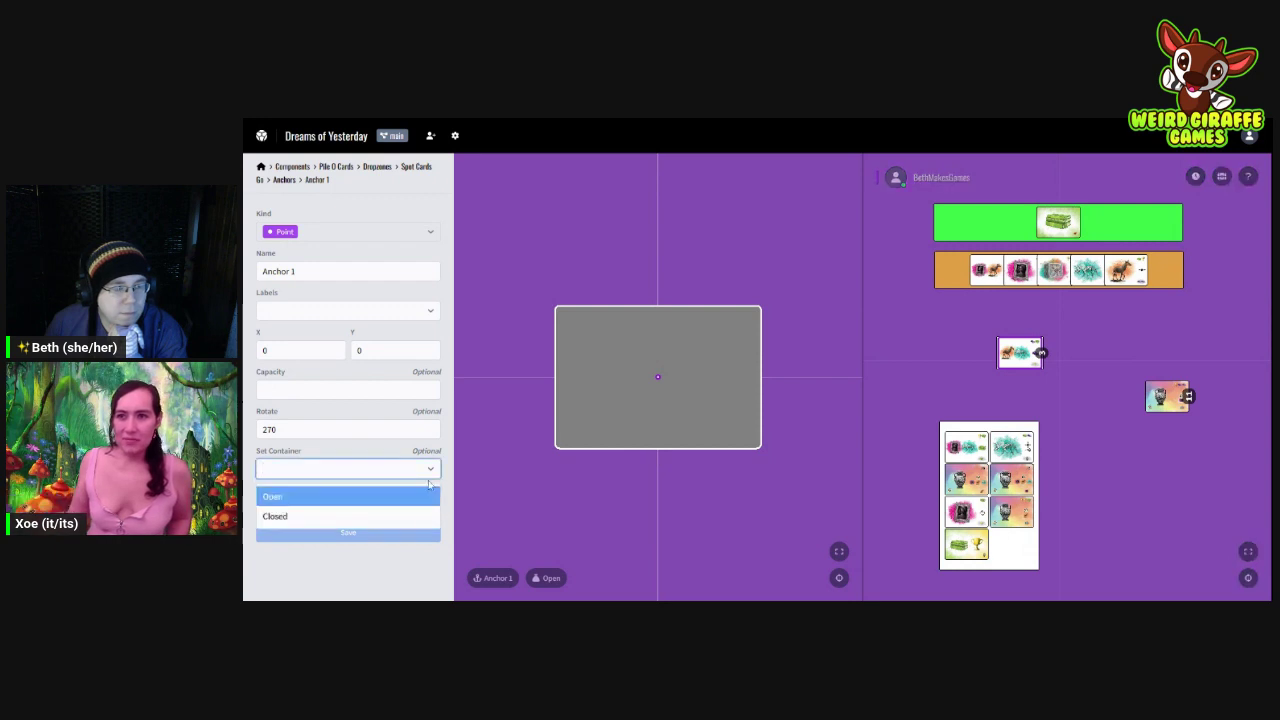
key("Escape")
left_click(340, 508)
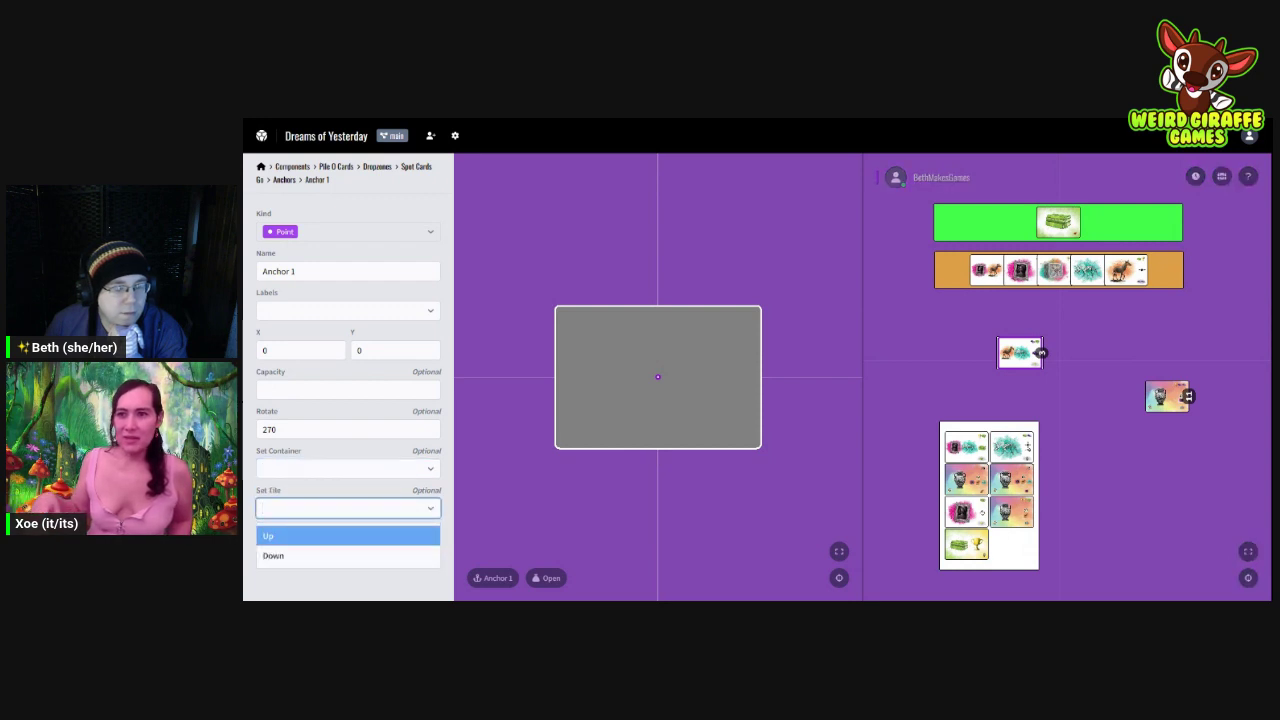
left_click(389, 556)
key("Down")
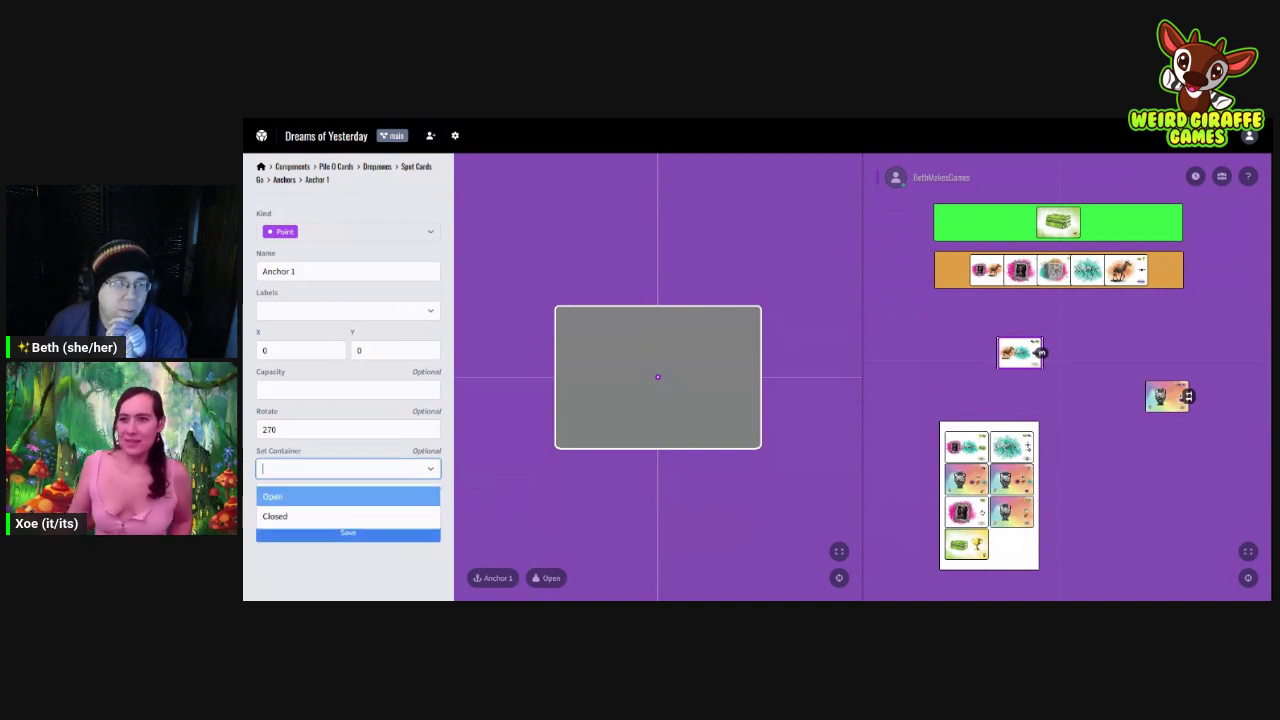
left_click(413, 452)
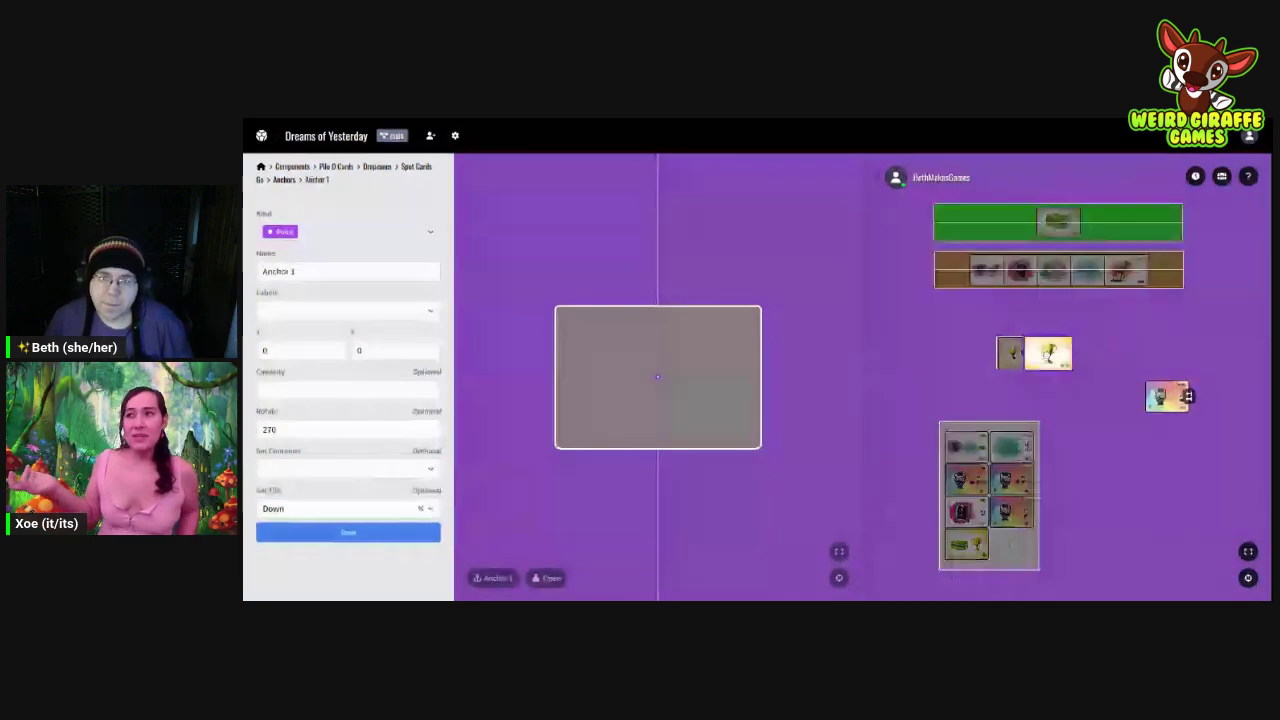
left_click(337, 533)
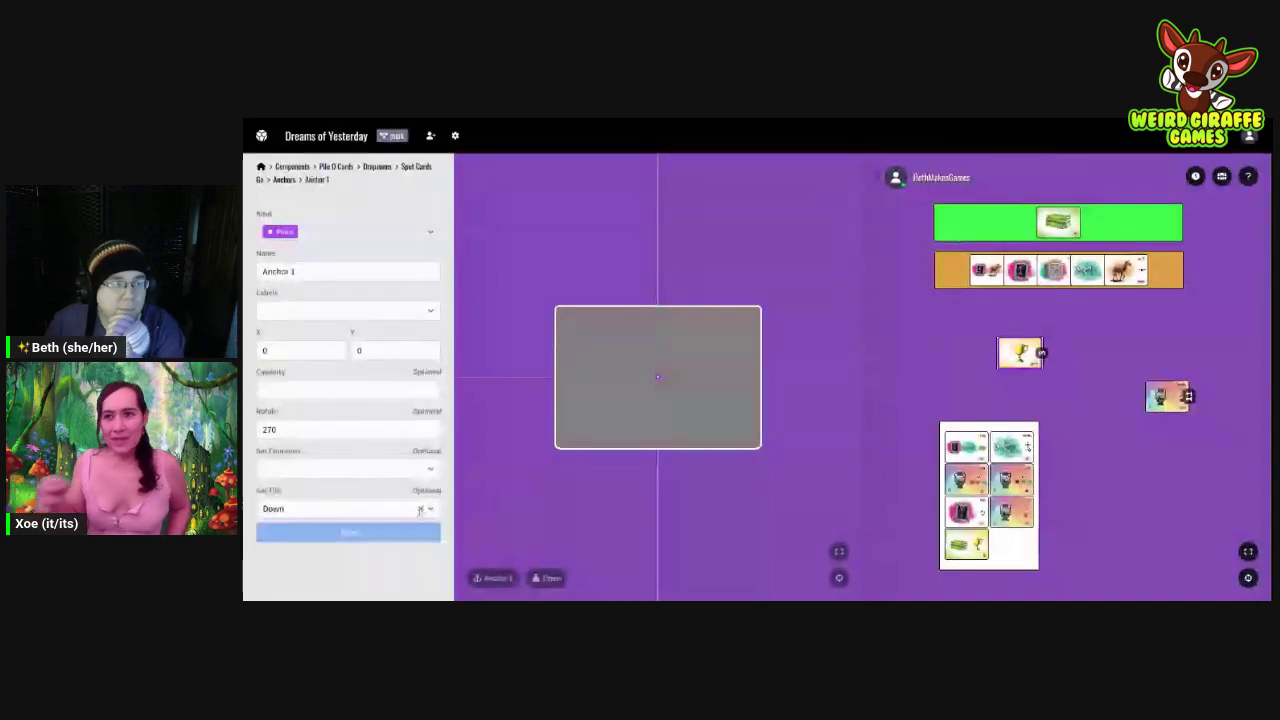
Step: Clear Anchor 1's Set Tile option and save the anchor
left_click(421, 510)
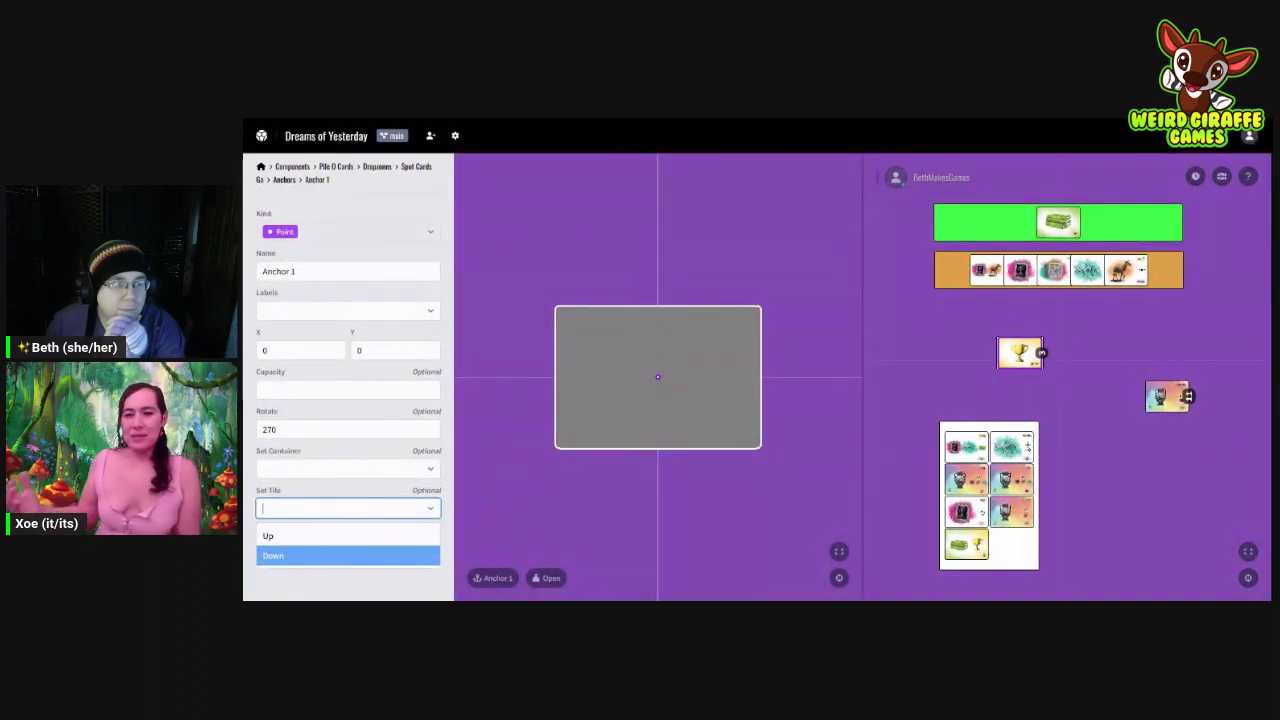
left_click(446, 506)
left_click(369, 531)
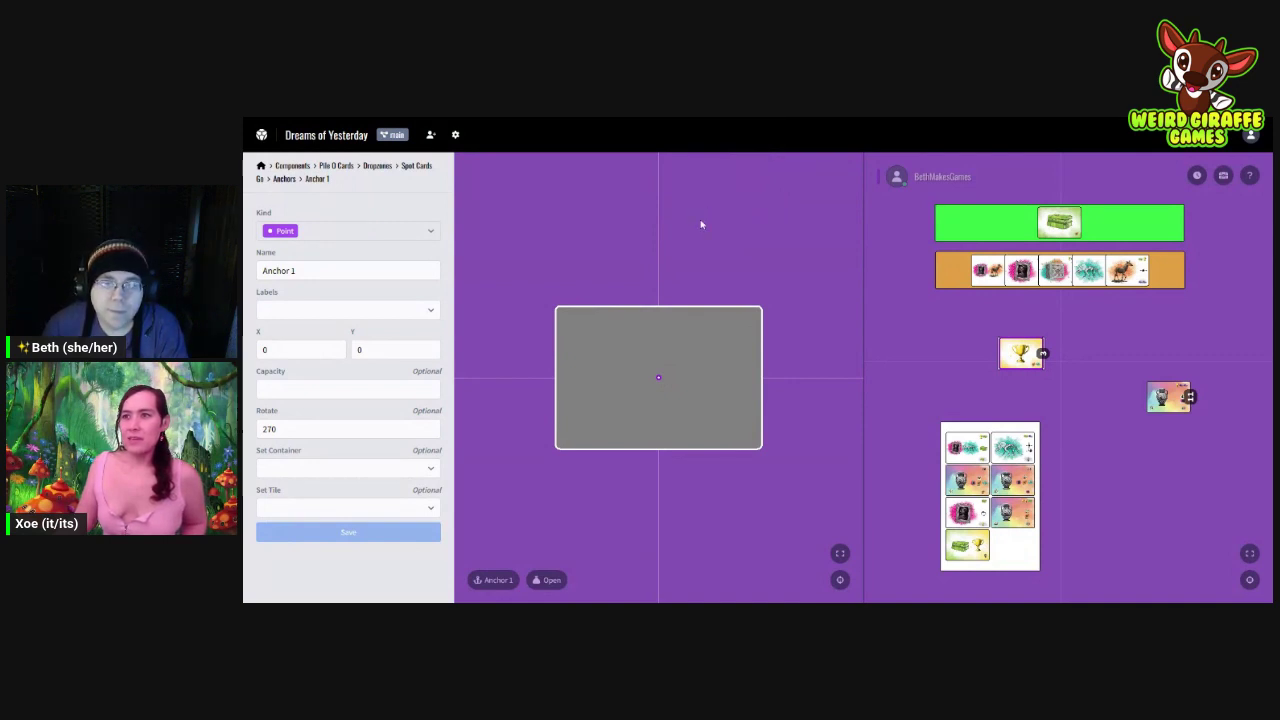
Step: Examine the Cards component's settings and Variant 19's front and back asset settings
left_click(298, 166)
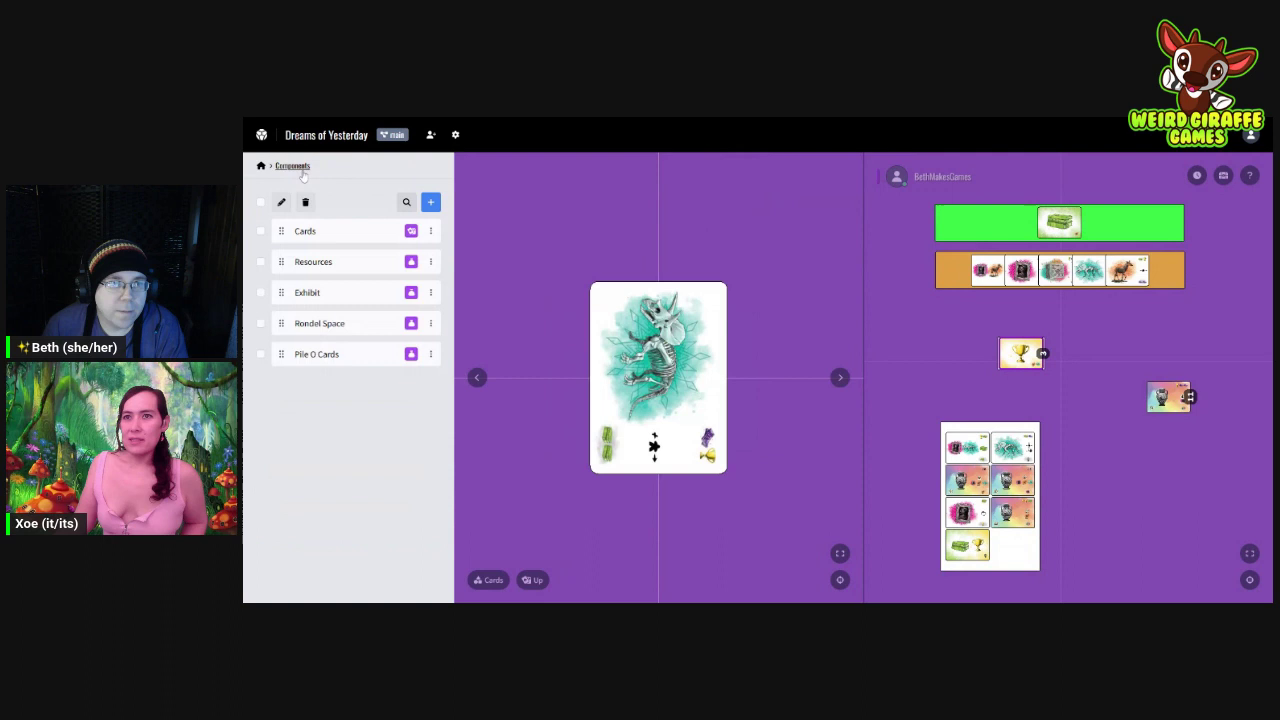
left_click(325, 232)
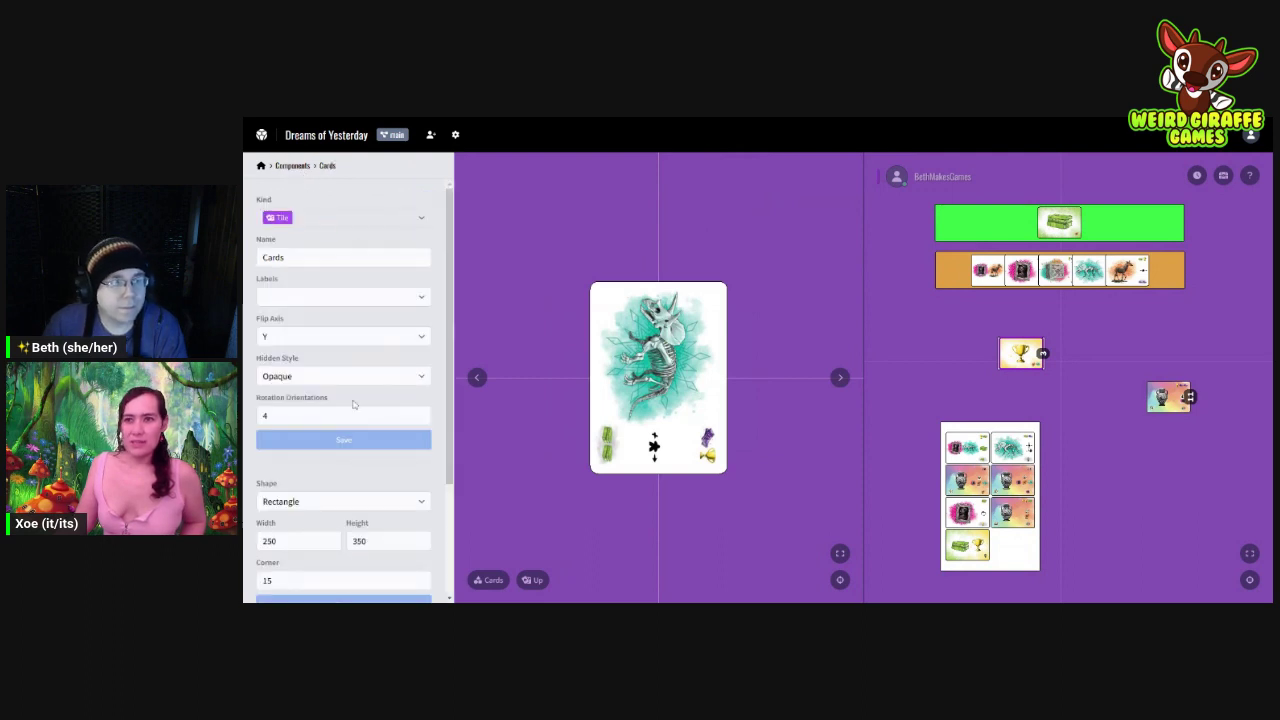
scroll(352, 405, "down", 1)
scroll(352, 405, "down", 2)
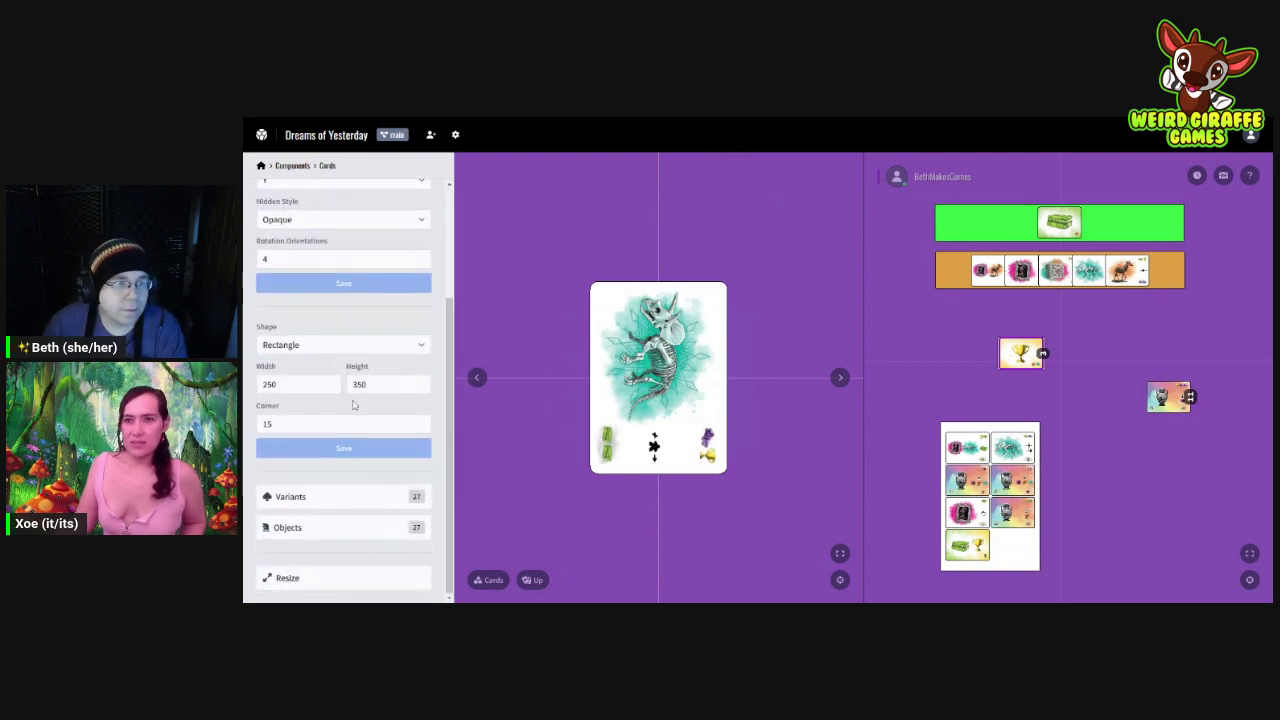
left_click(330, 496)
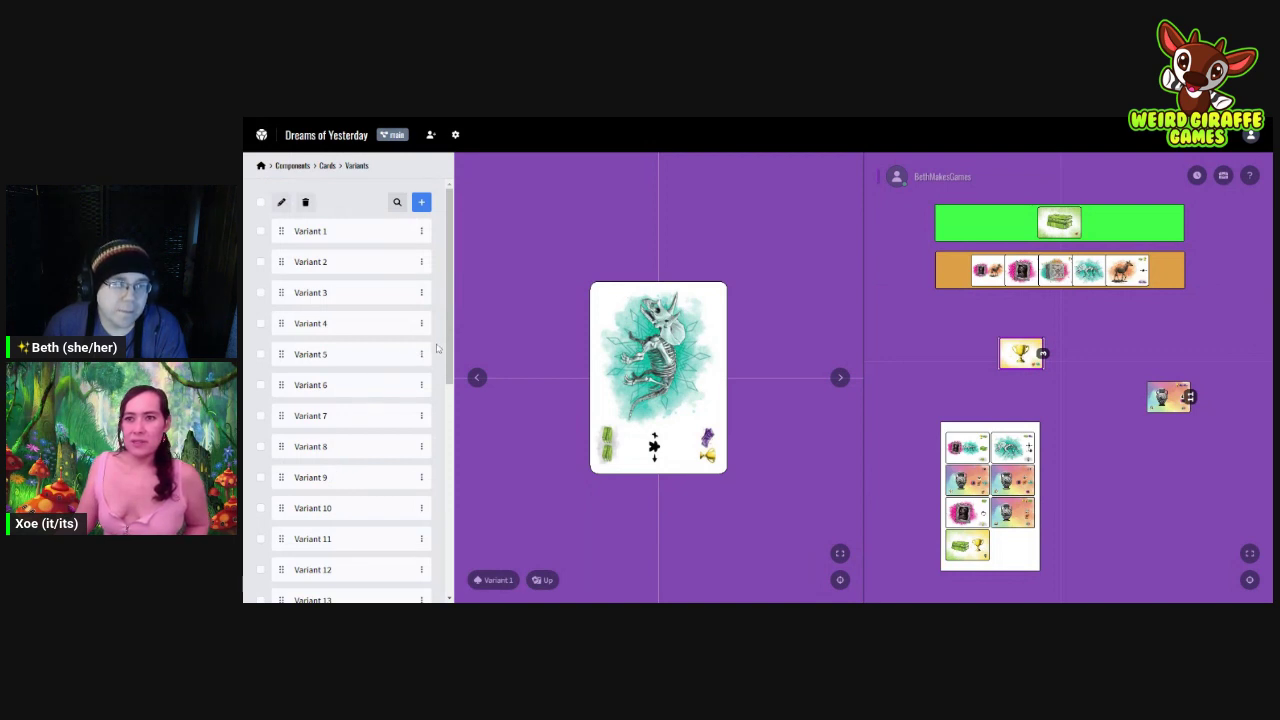
scroll(437, 348, "down", 5)
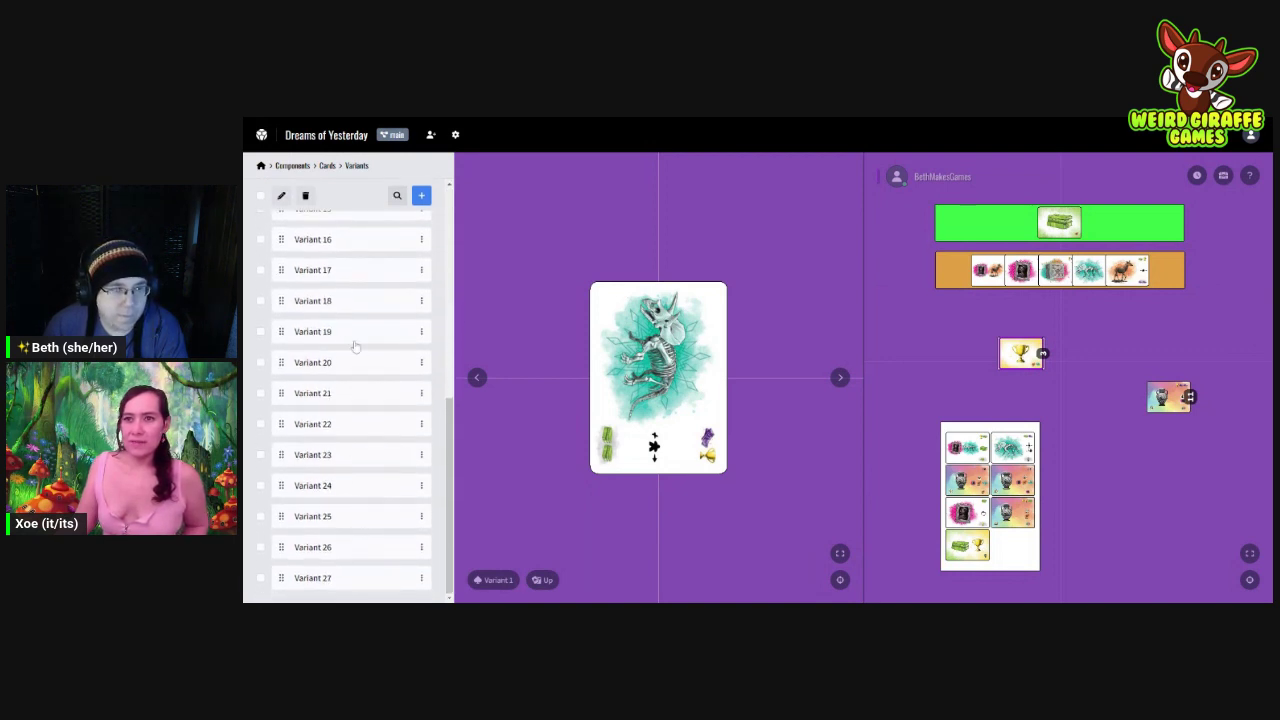
left_click(338, 332)
scroll(338, 380, "down", 5)
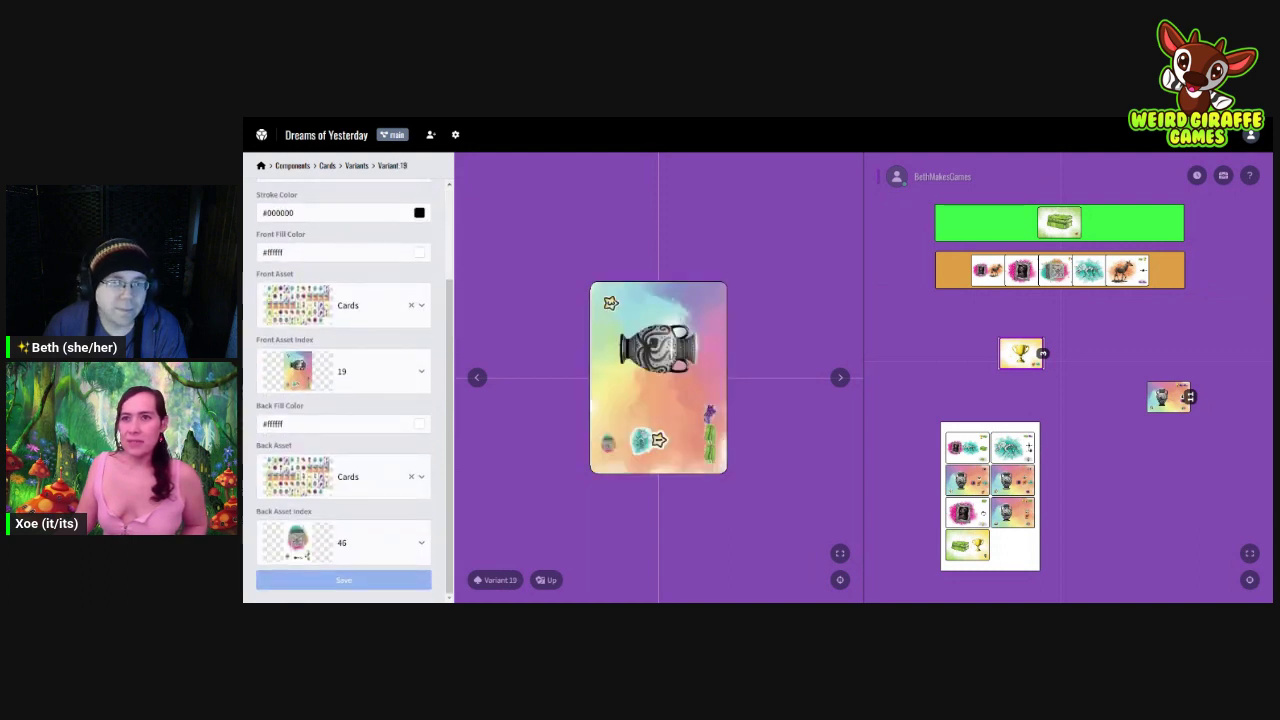
Step: Add a new label "Urn" to Variant 19 and save the variant
left_click(477, 378)
left_click(838, 378)
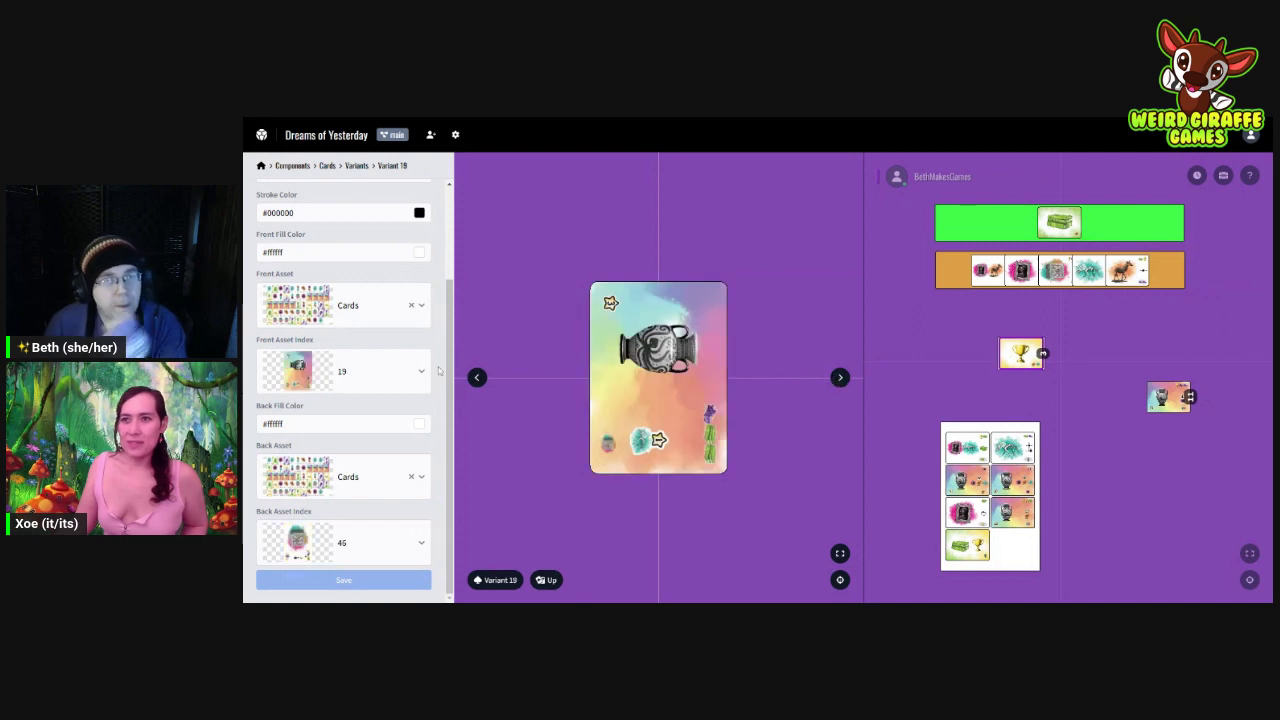
scroll(438, 370, "up", 3)
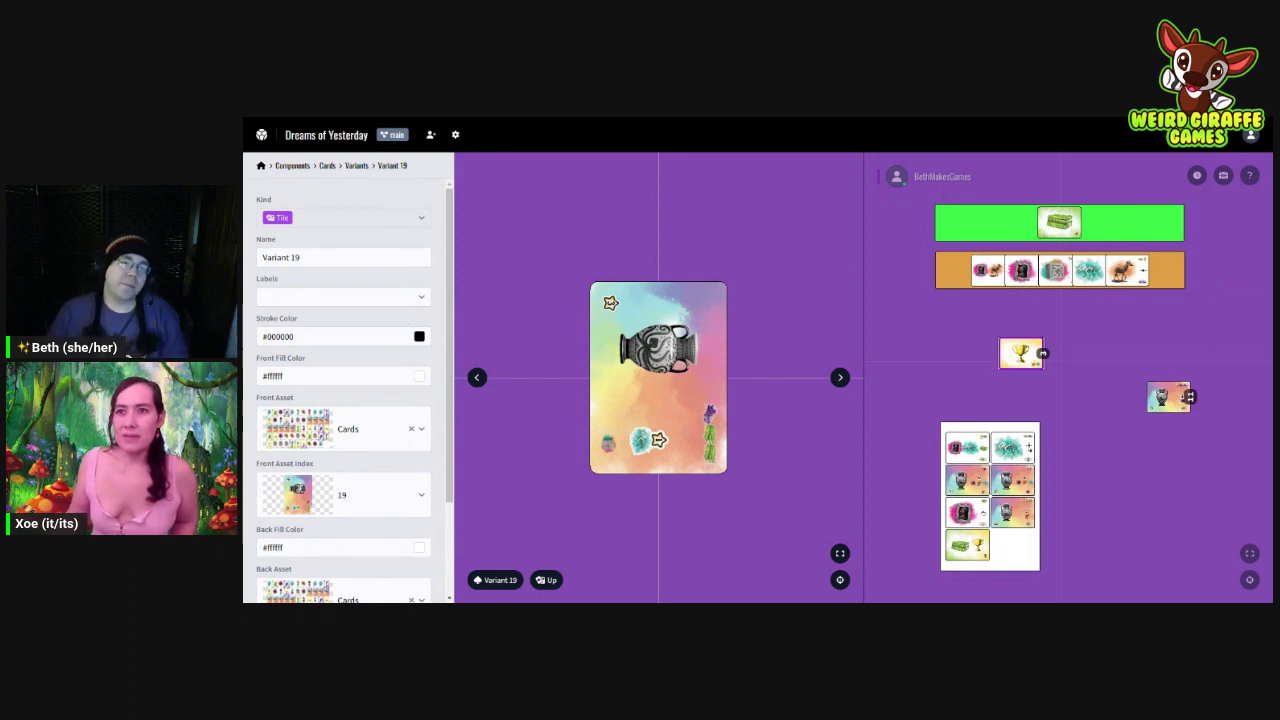
left_click(340, 296)
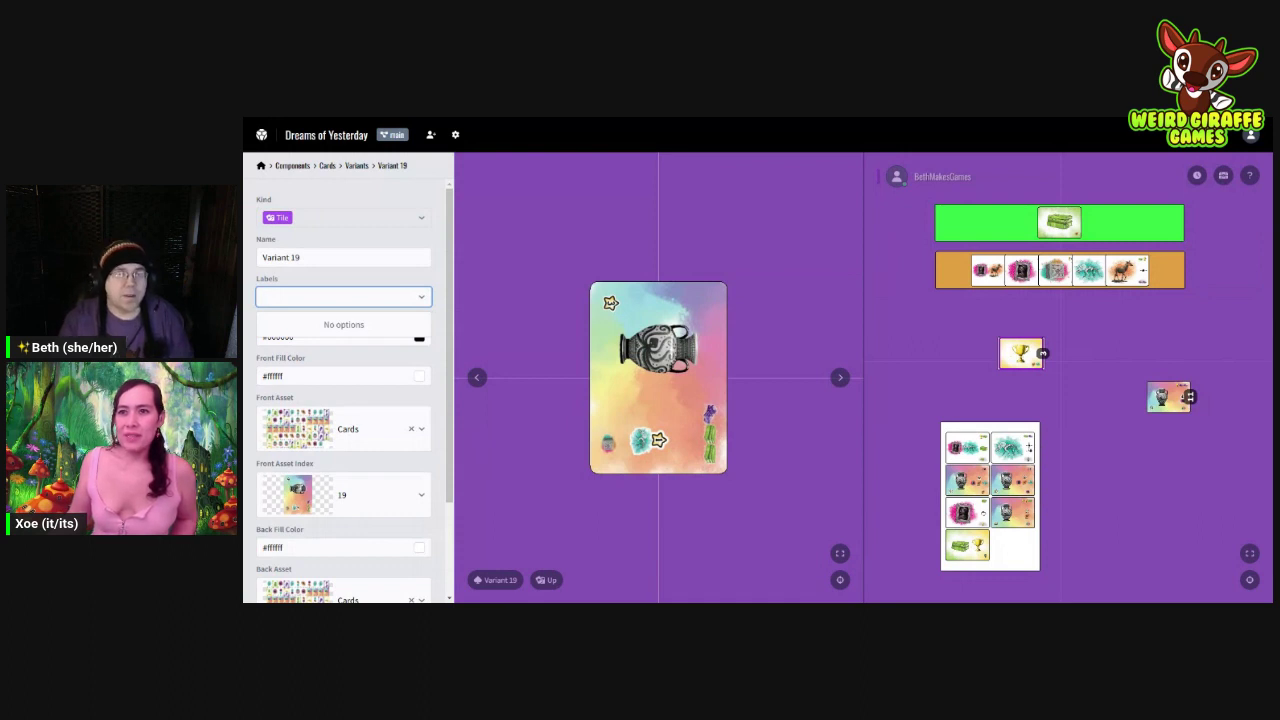
type("Ur")
key("BackSpace")
key("BackSpace")
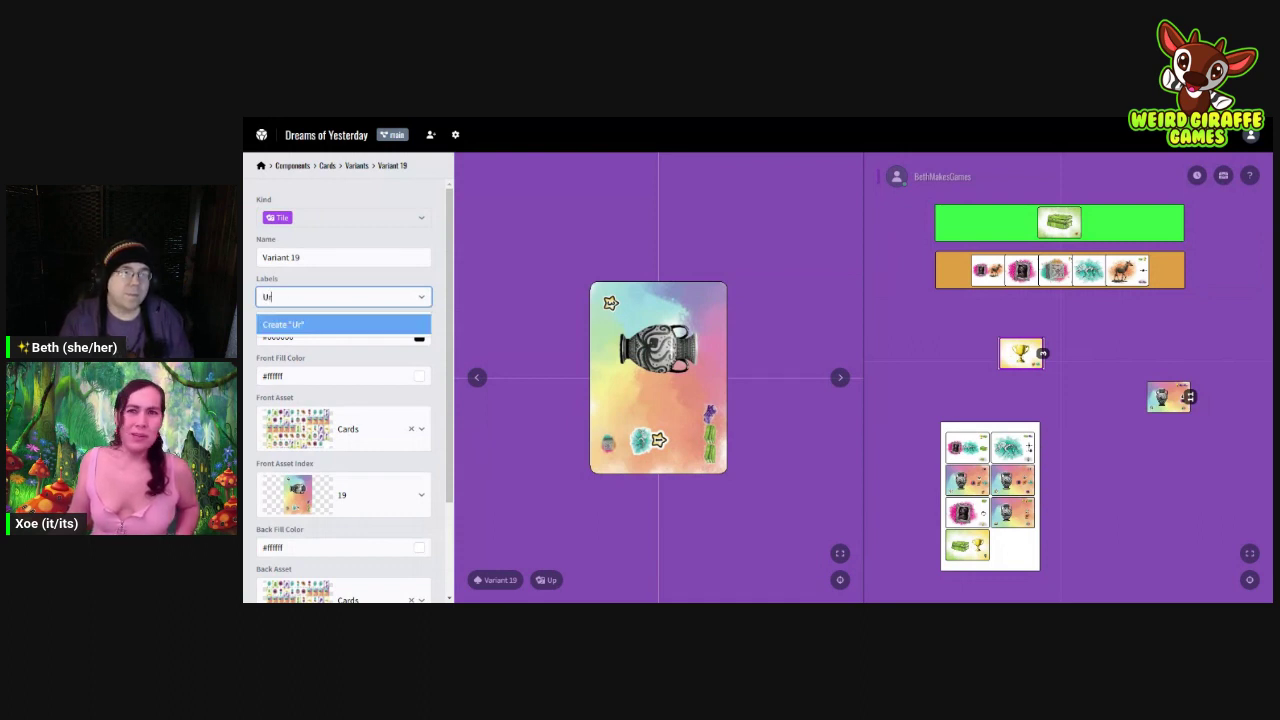
type("Urn")
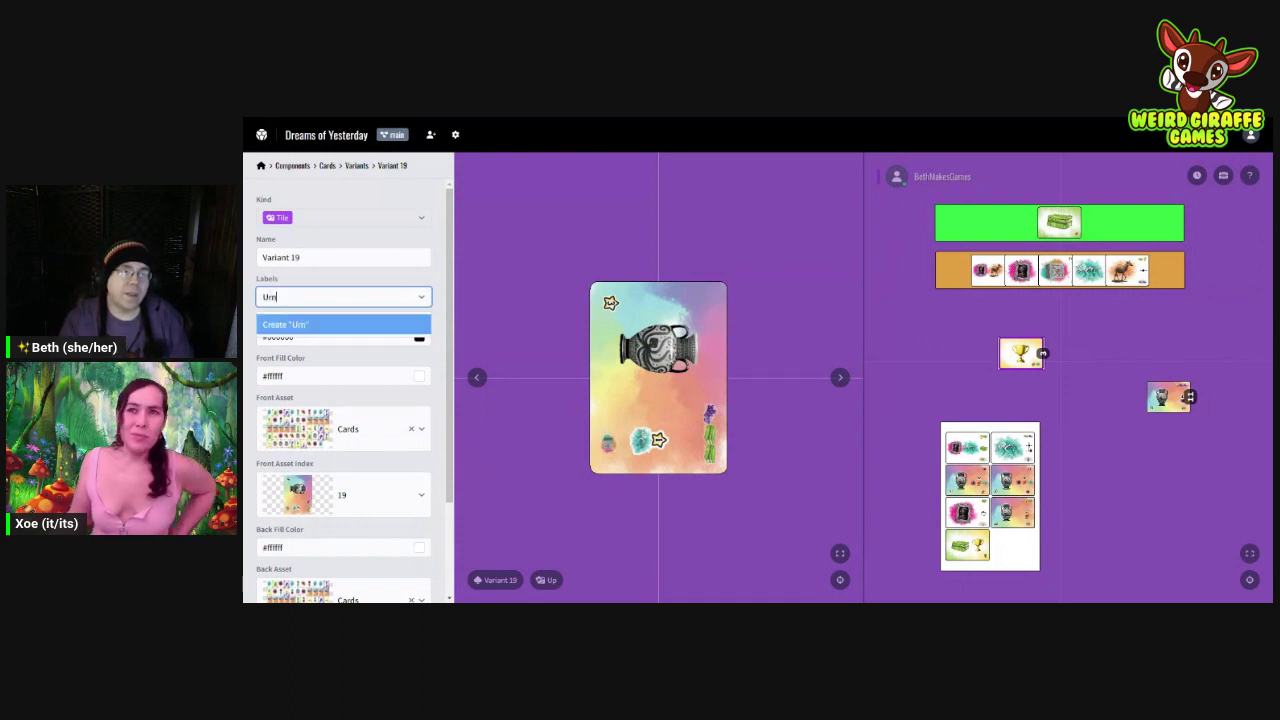
left_click(384, 325)
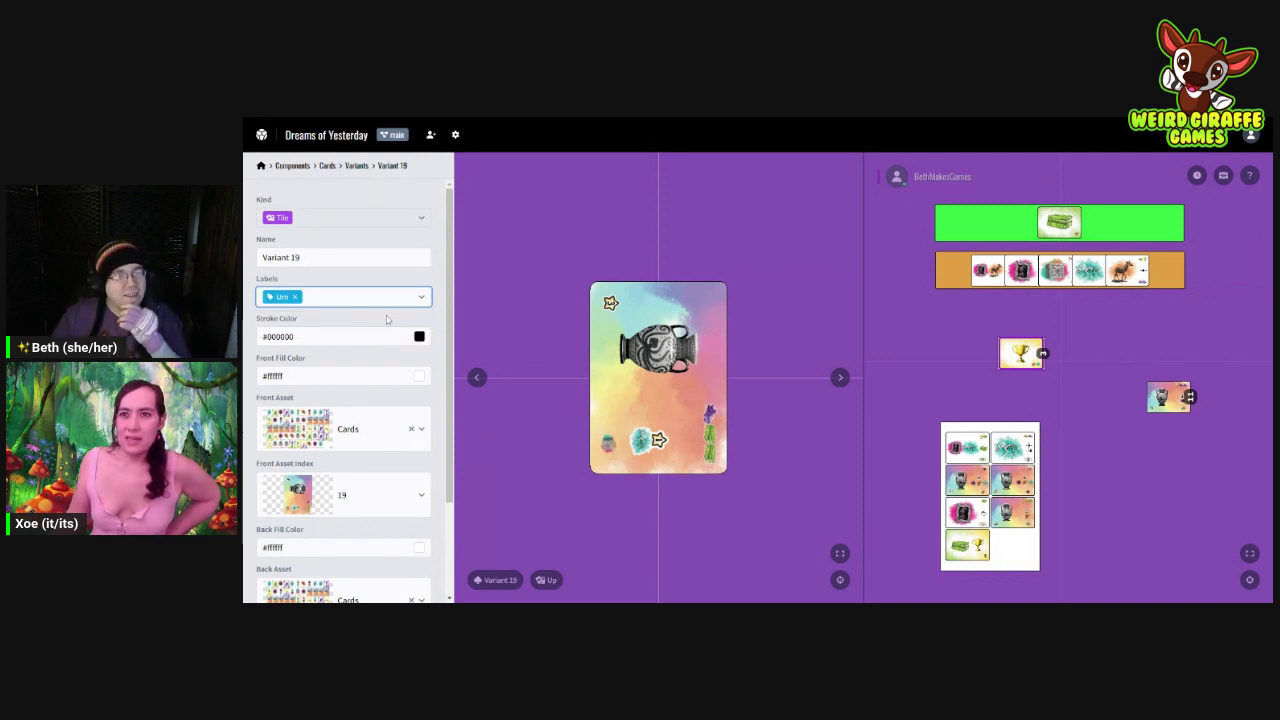
scroll(358, 460, "down", 3)
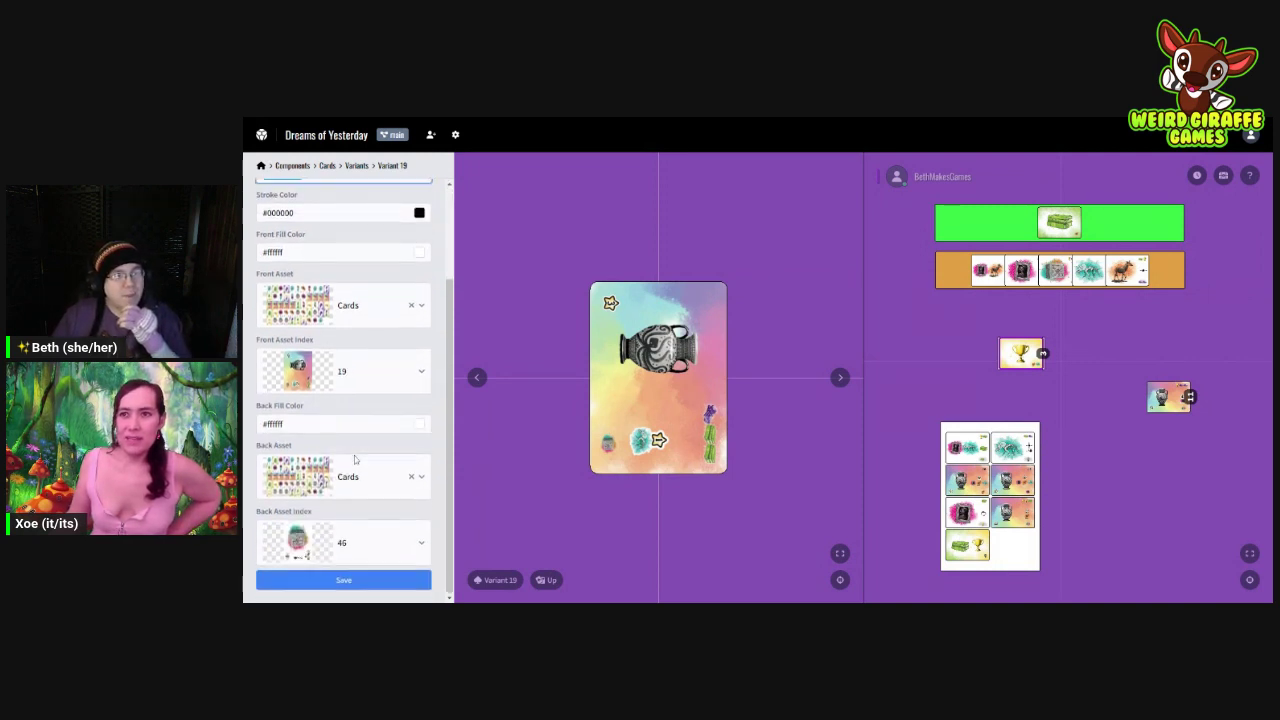
left_click(349, 586)
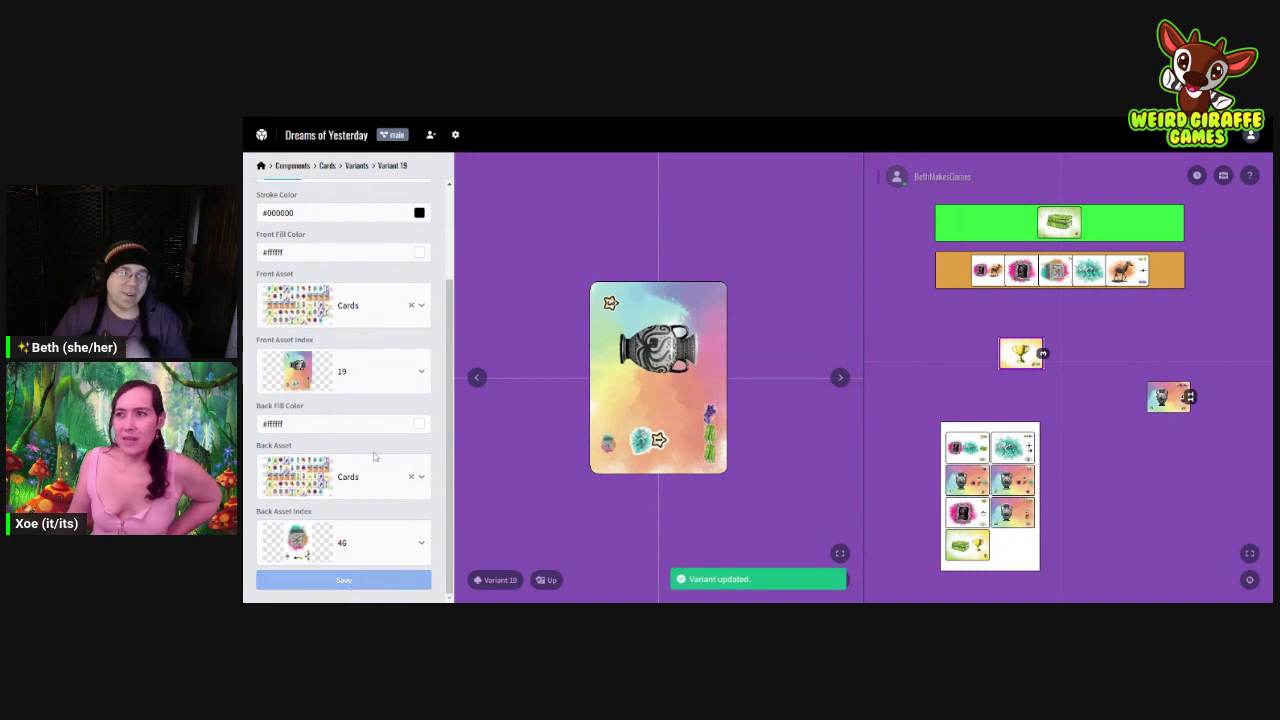
scroll(376, 448, "up", 3)
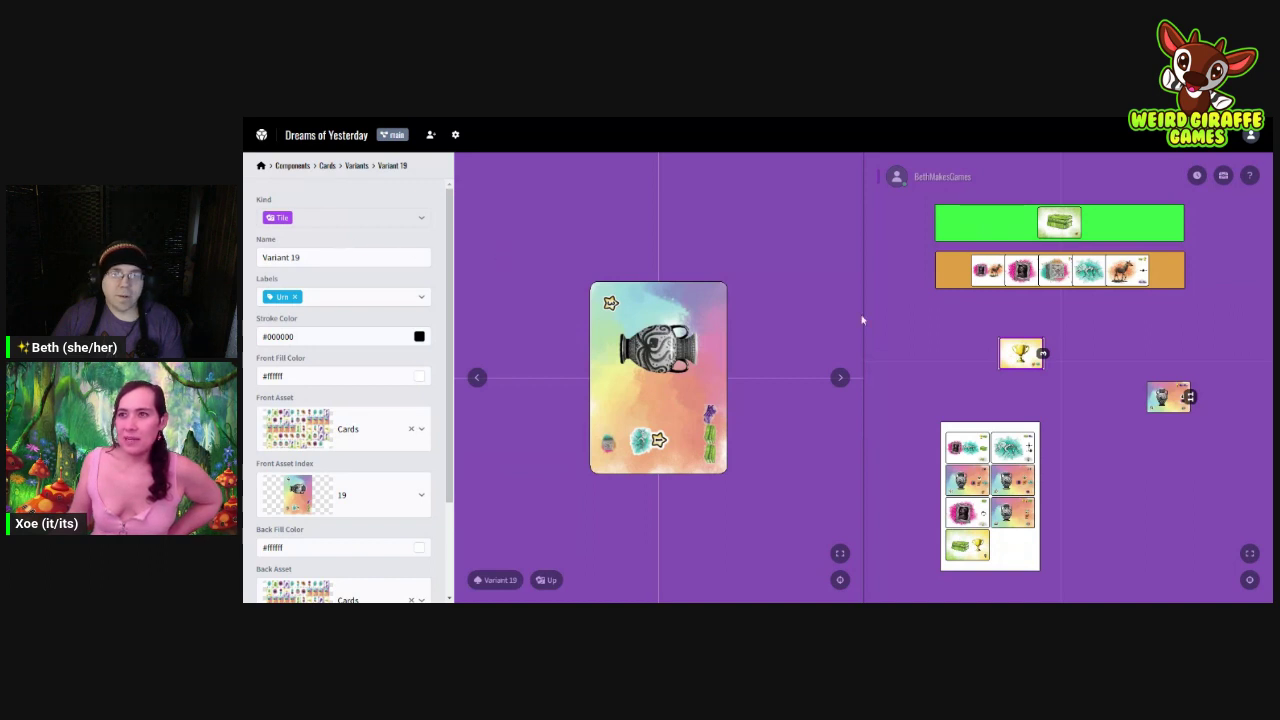
Step: Gather the cards from the small pile, the white grid and the orange and green rows, and stack them all on the small white container
left_click_drag(1025, 355, 1057, 370)
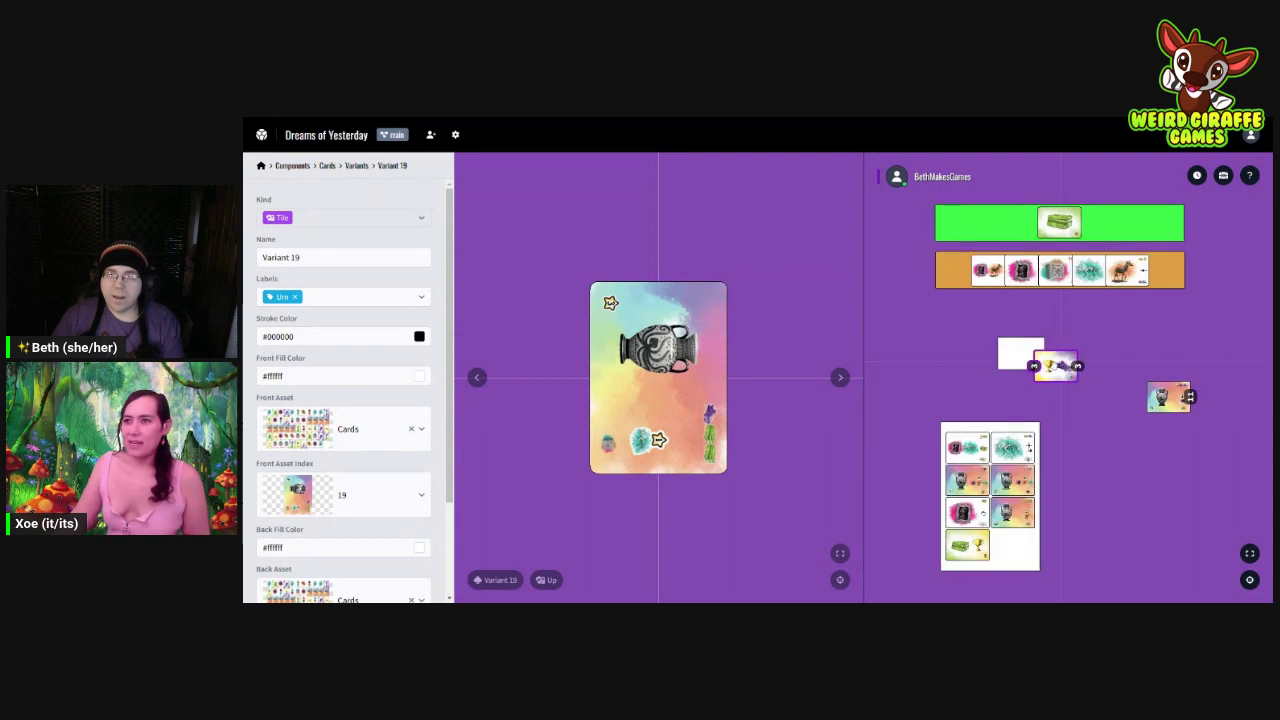
left_click(1189, 396)
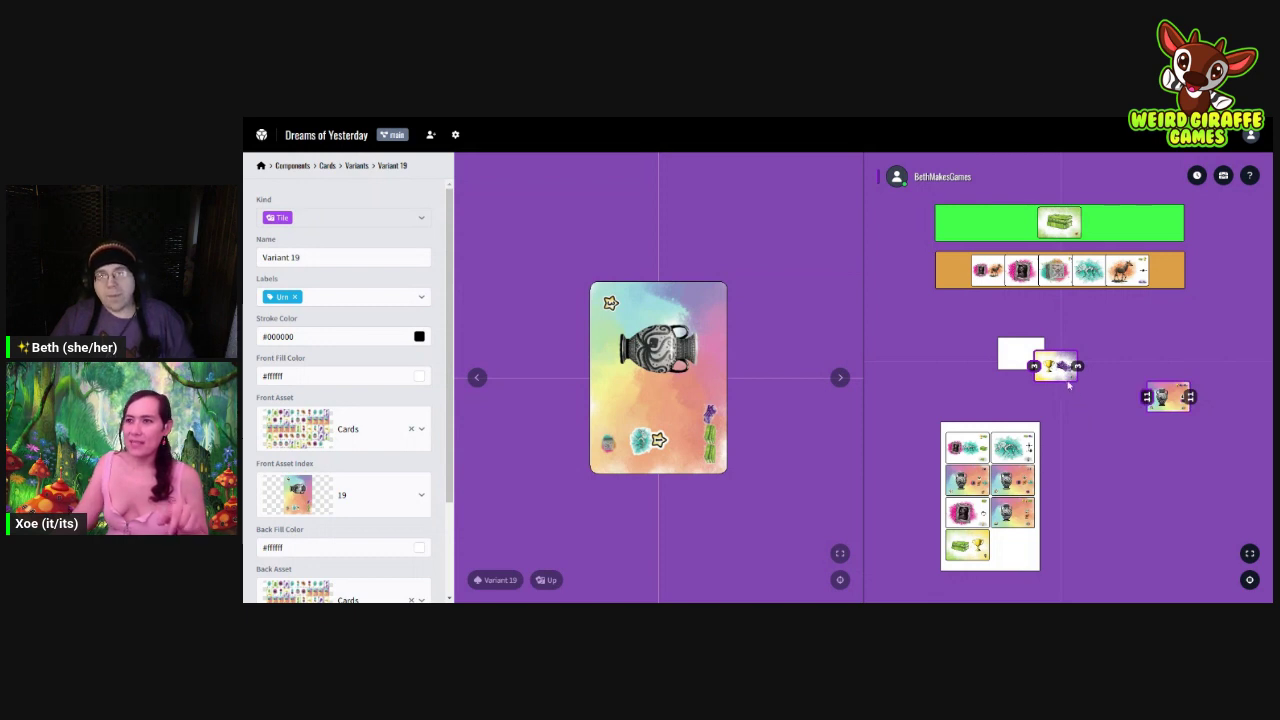
left_click_drag(1056, 366, 1090, 375)
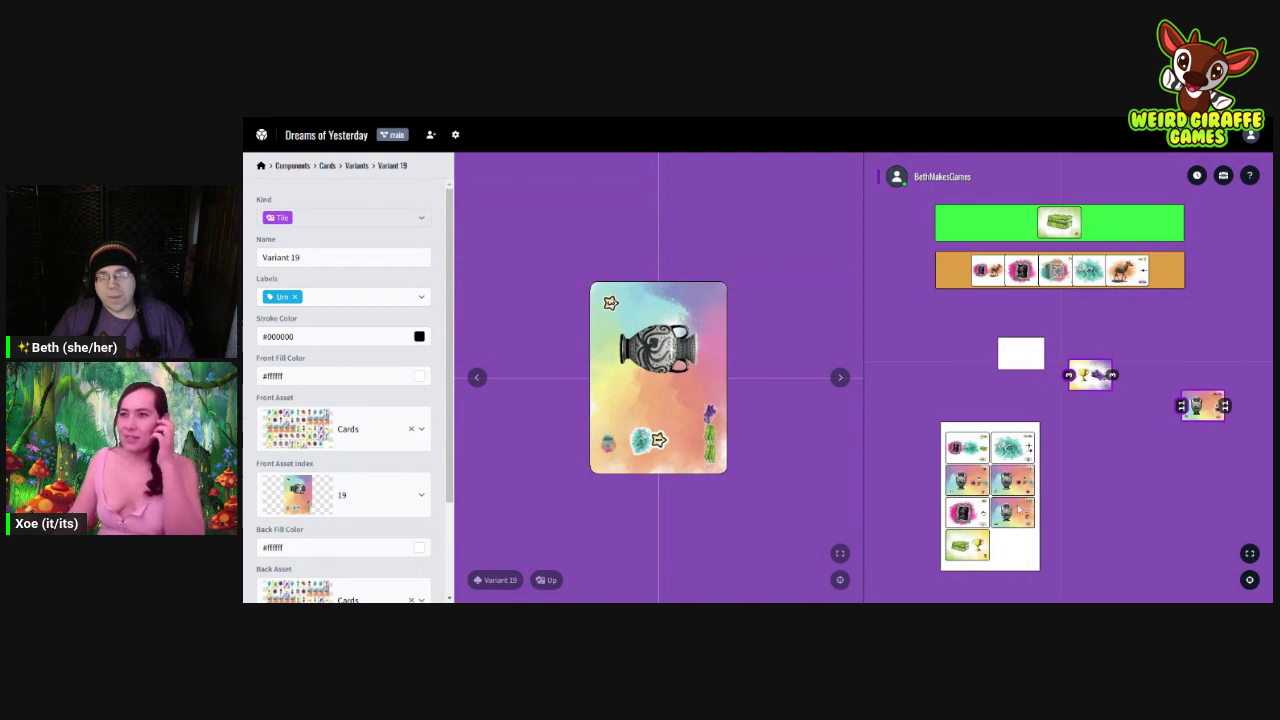
left_click_drag(1085, 378, 1076, 398)
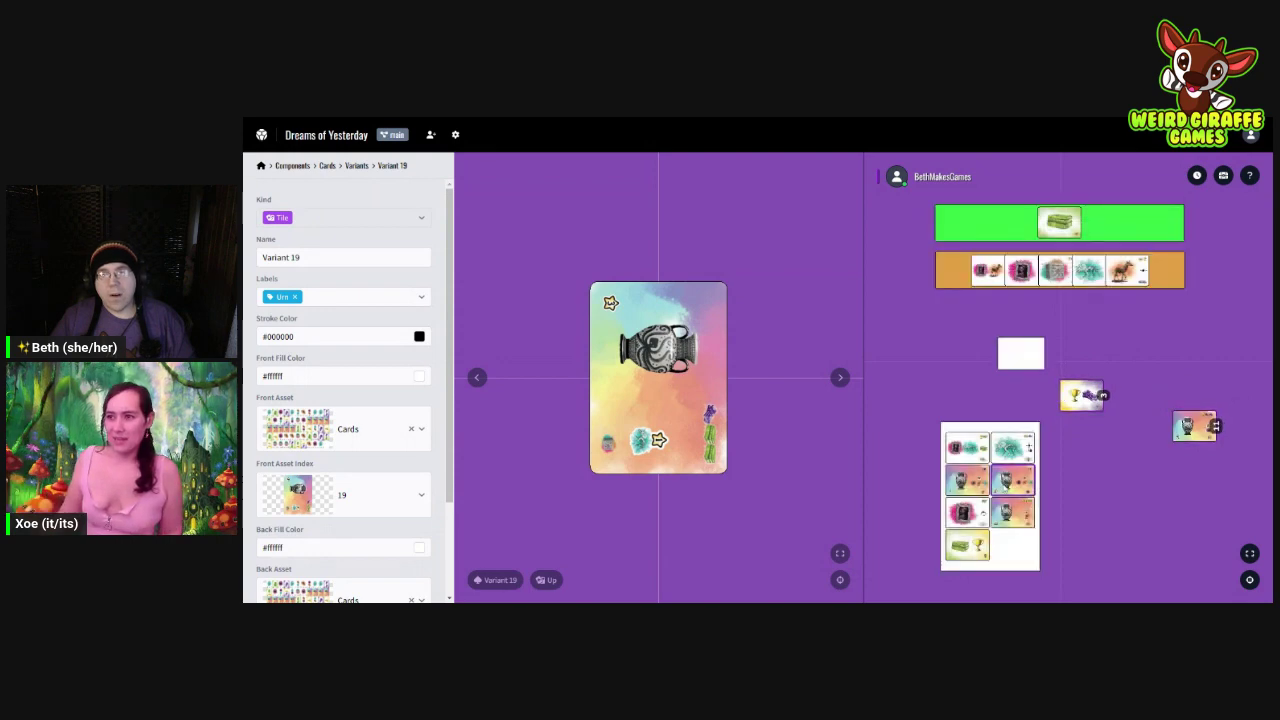
left_click_drag(1009, 486, 1193, 444)
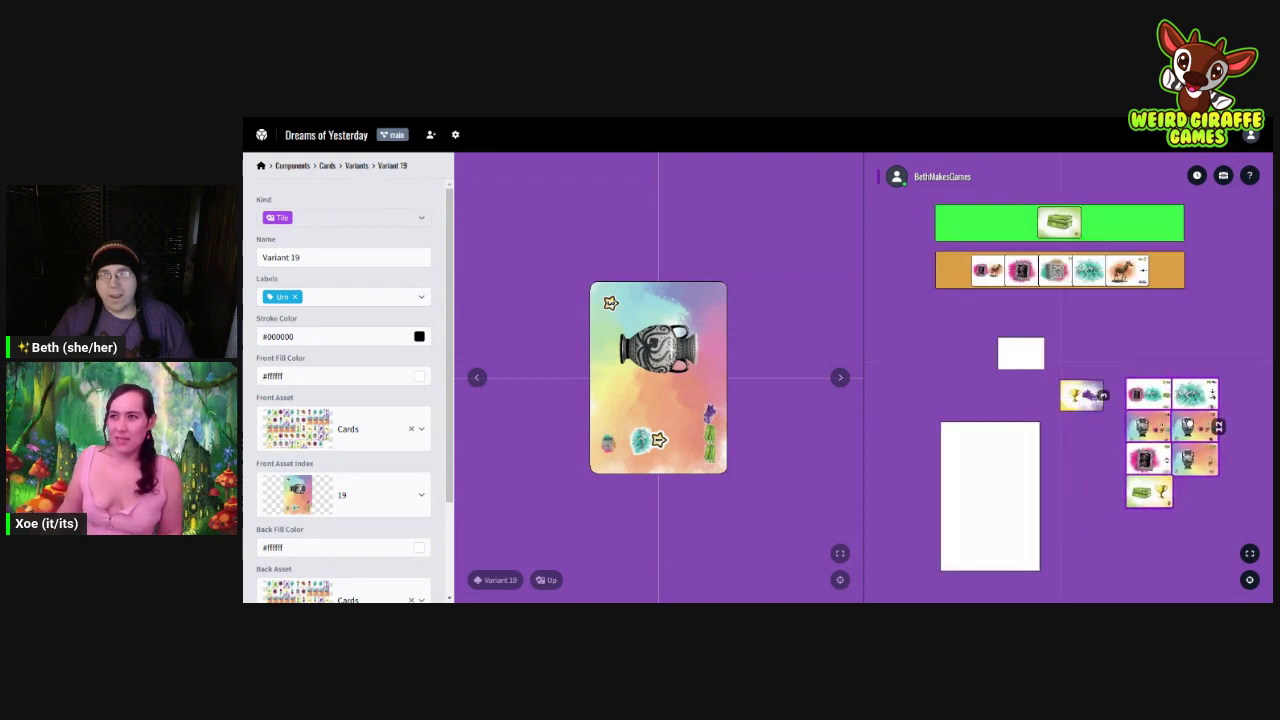
left_click(966, 281)
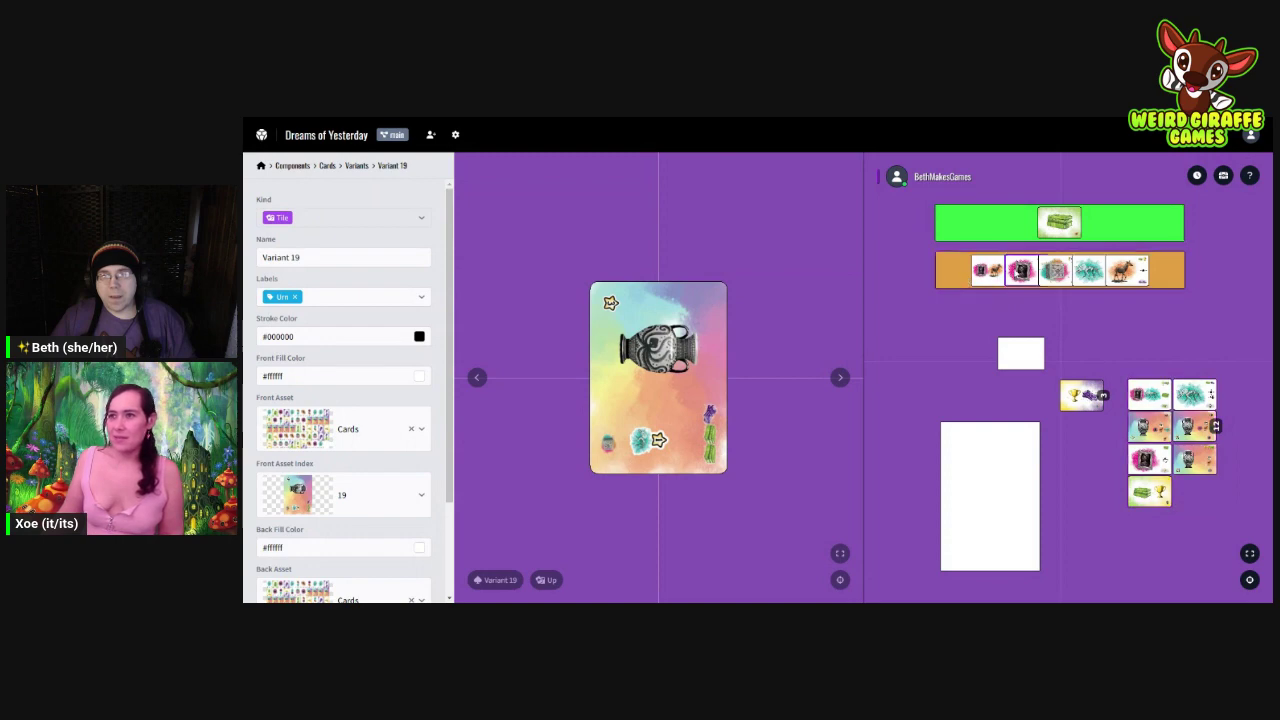
left_click_drag(966, 281, 1094, 442)
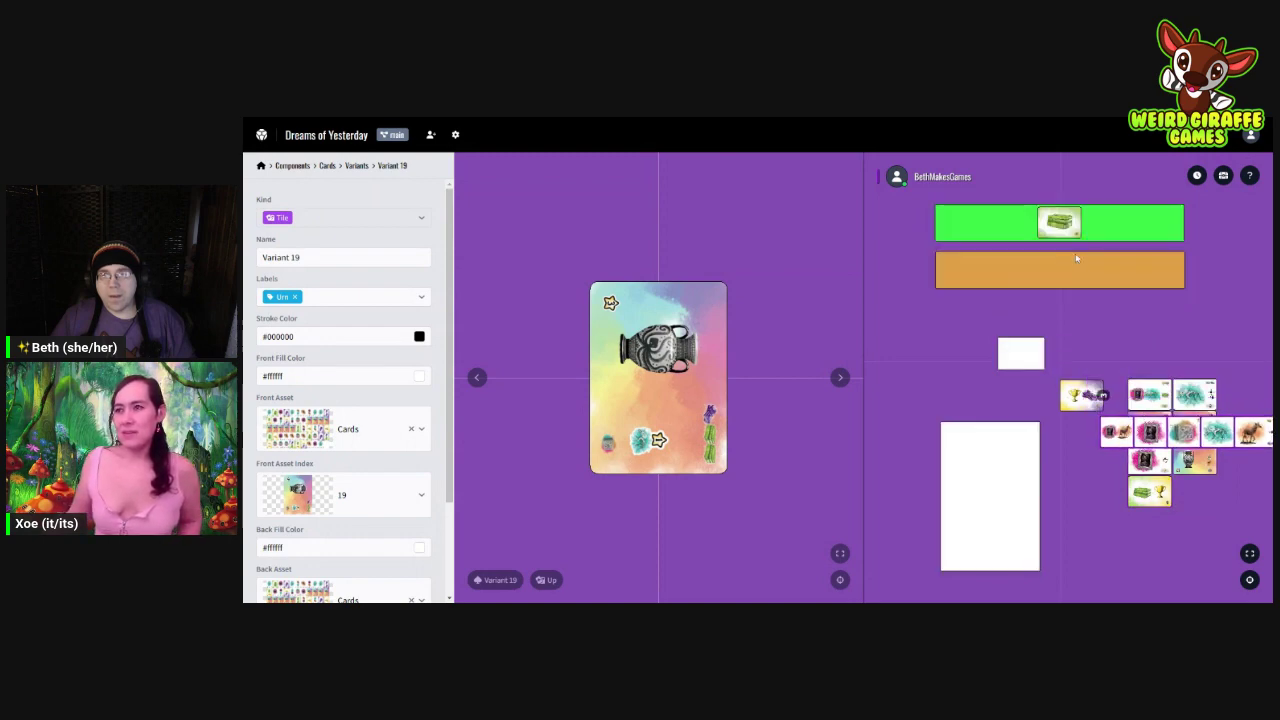
left_click_drag(1059, 221, 1180, 428)
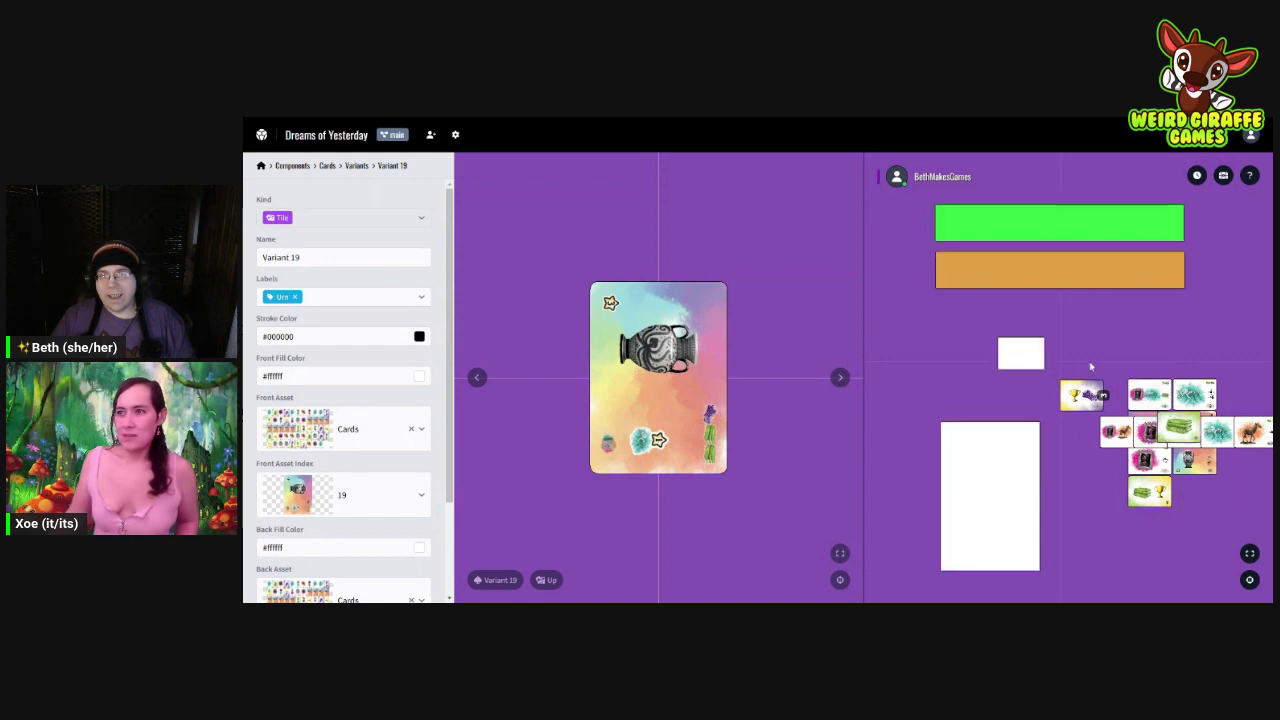
left_click_drag(1091, 367, 1027, 282)
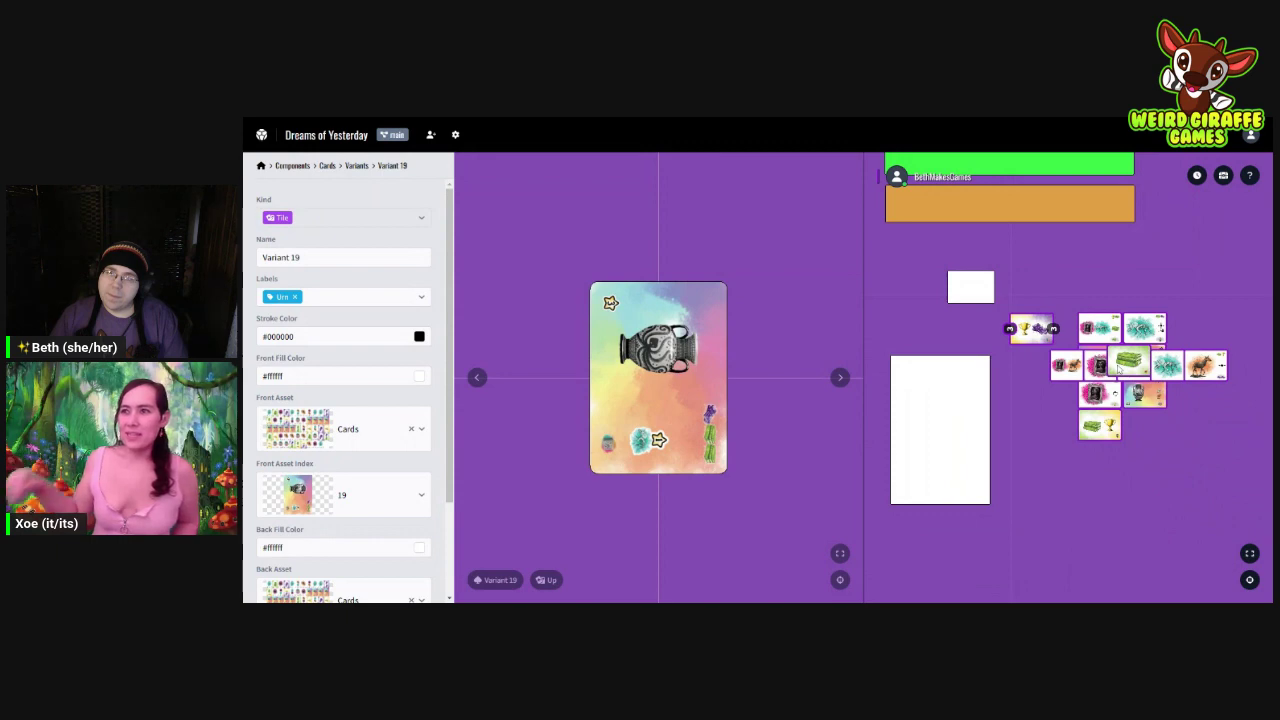
left_click_drag(1118, 368, 1000, 312)
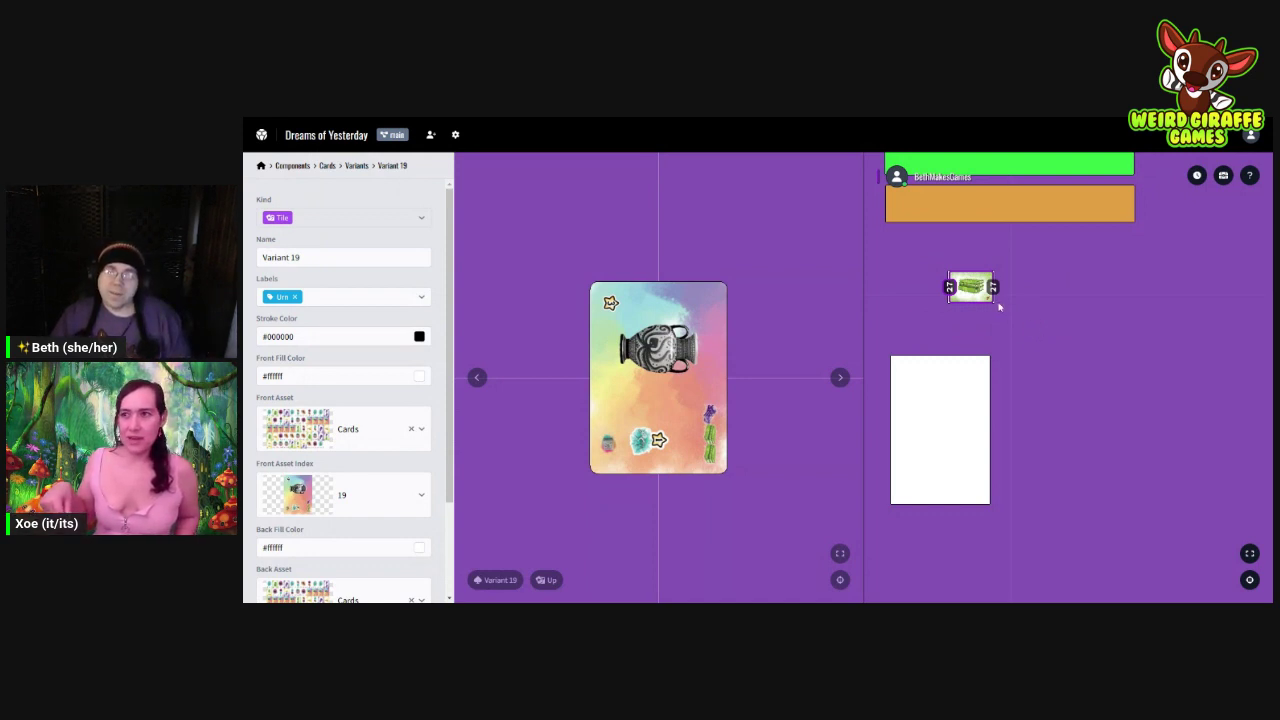
Step: Search the combined card pile for "urn"
key("ctrl+f")
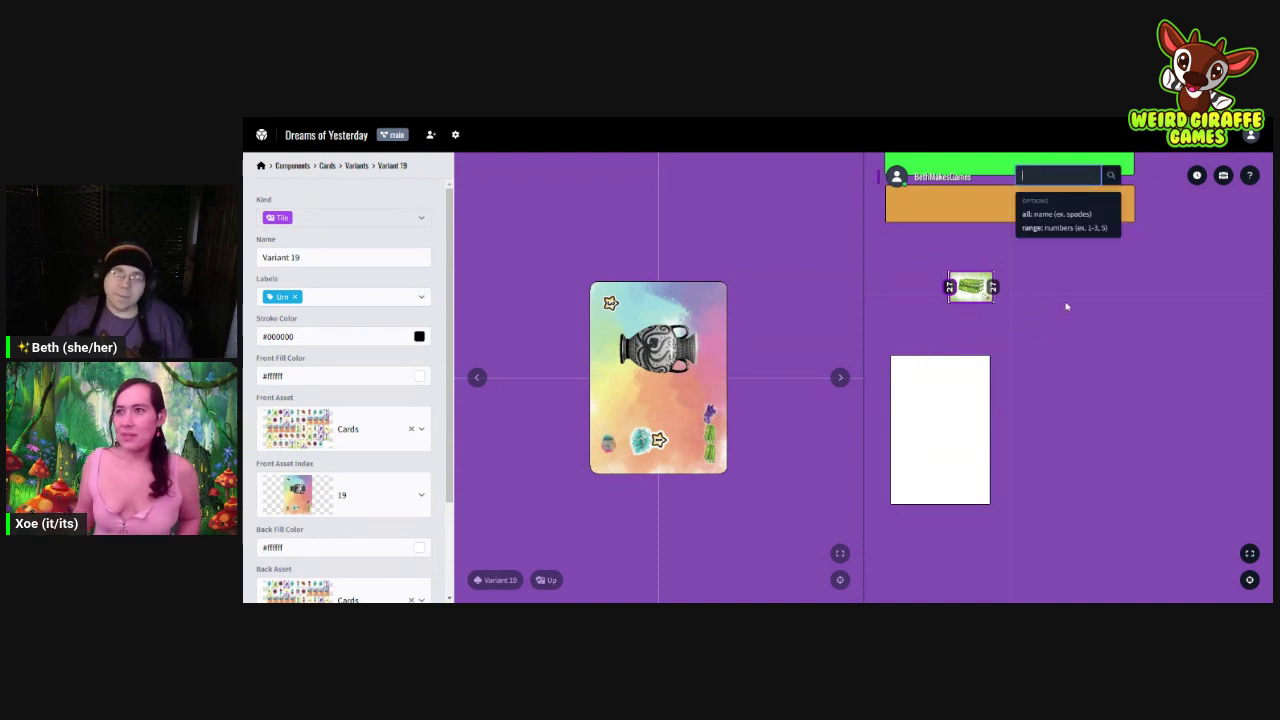
type("urn")
key("Return")
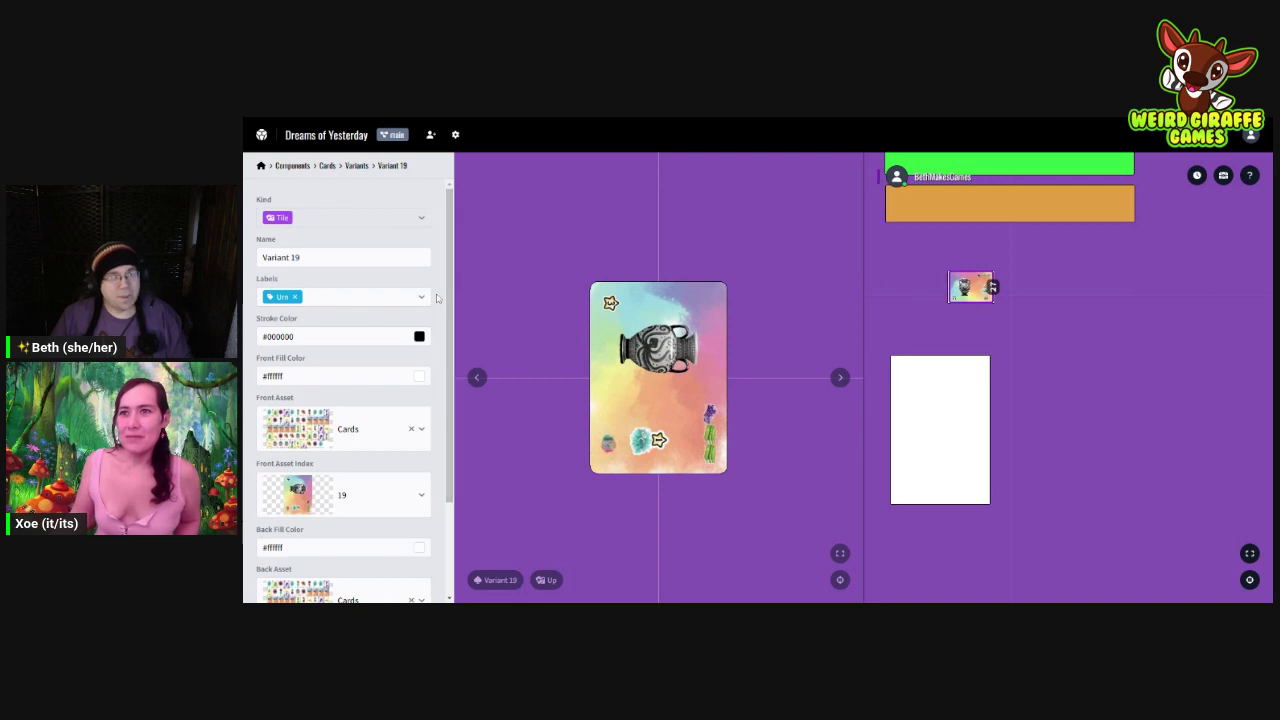
Step: Select Variants 19 through 27 in the Cards component's variant list
left_click(357, 165)
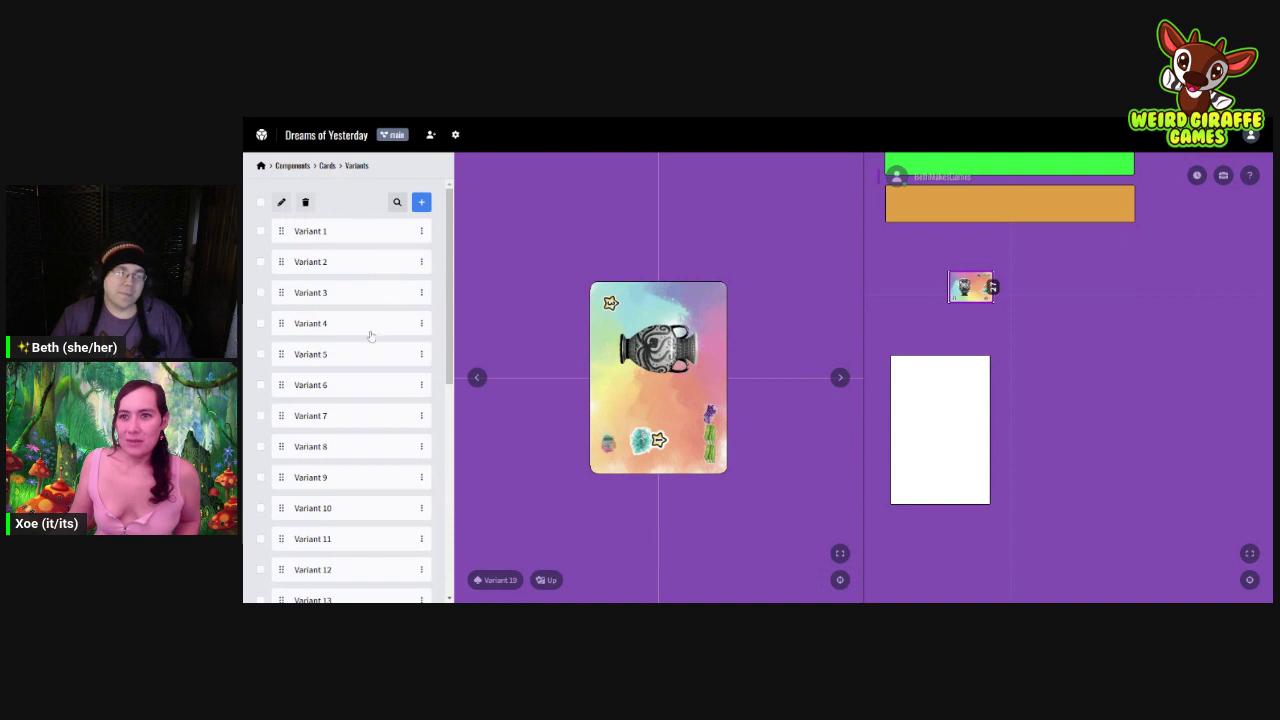
scroll(370, 336, "down", 5)
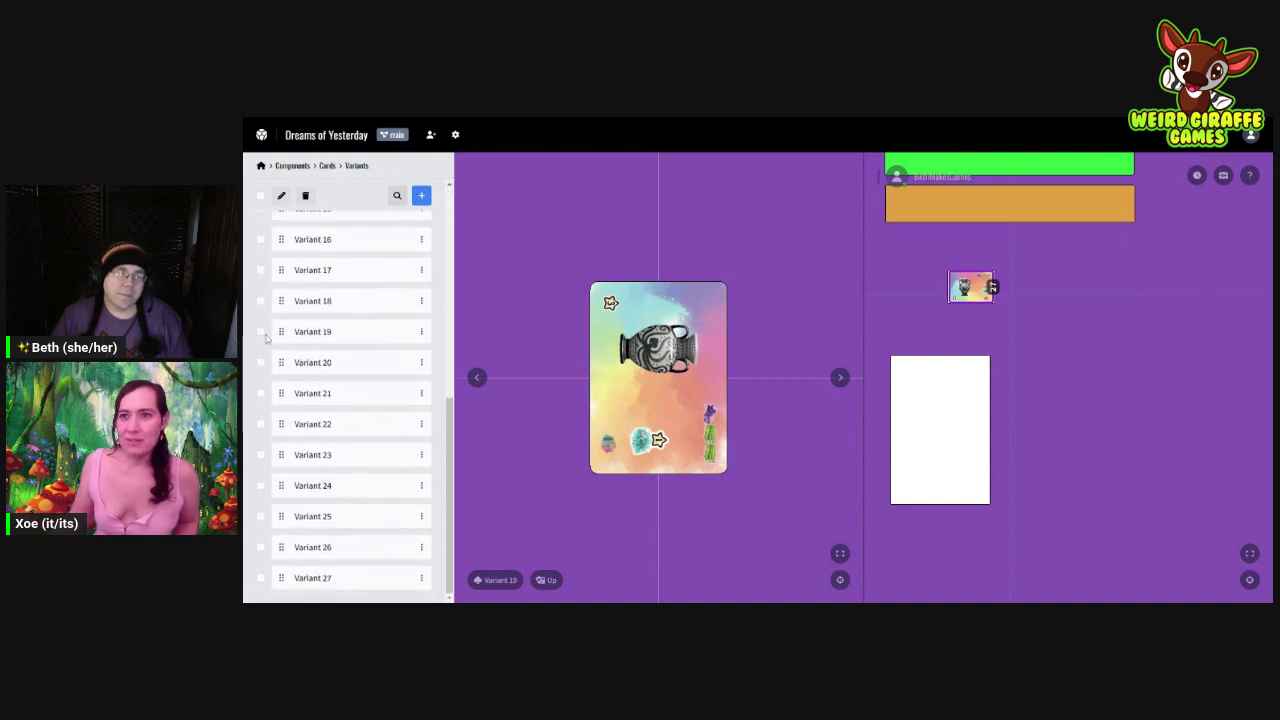
left_click(260, 331)
left_click(260, 362)
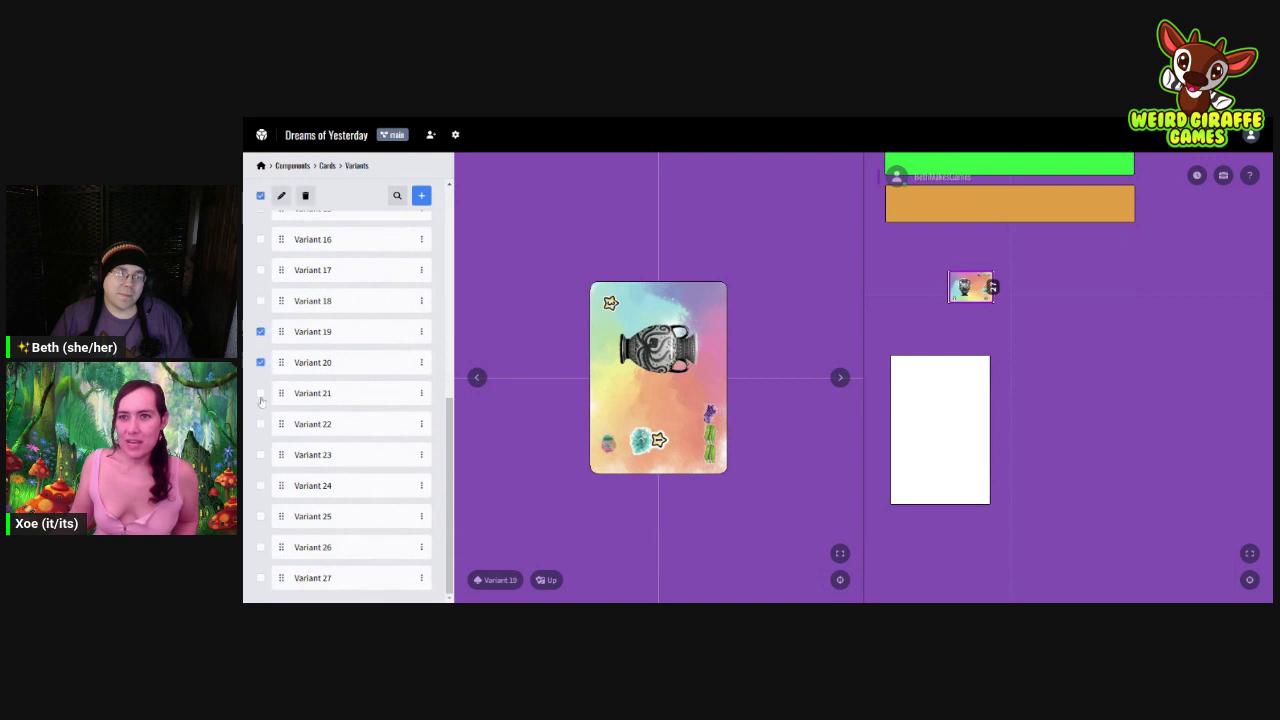
left_click(260, 393)
left_click(260, 424)
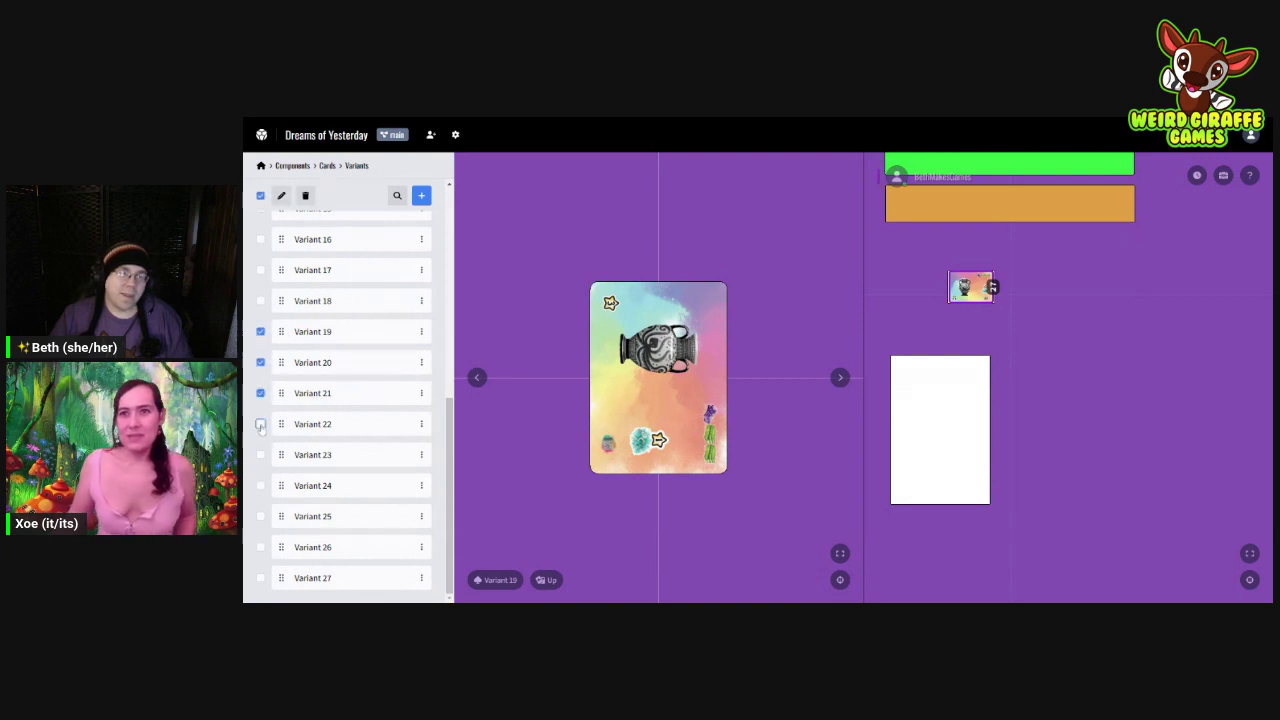
left_click(260, 455)
left_click(260, 485)
left_click(260, 516)
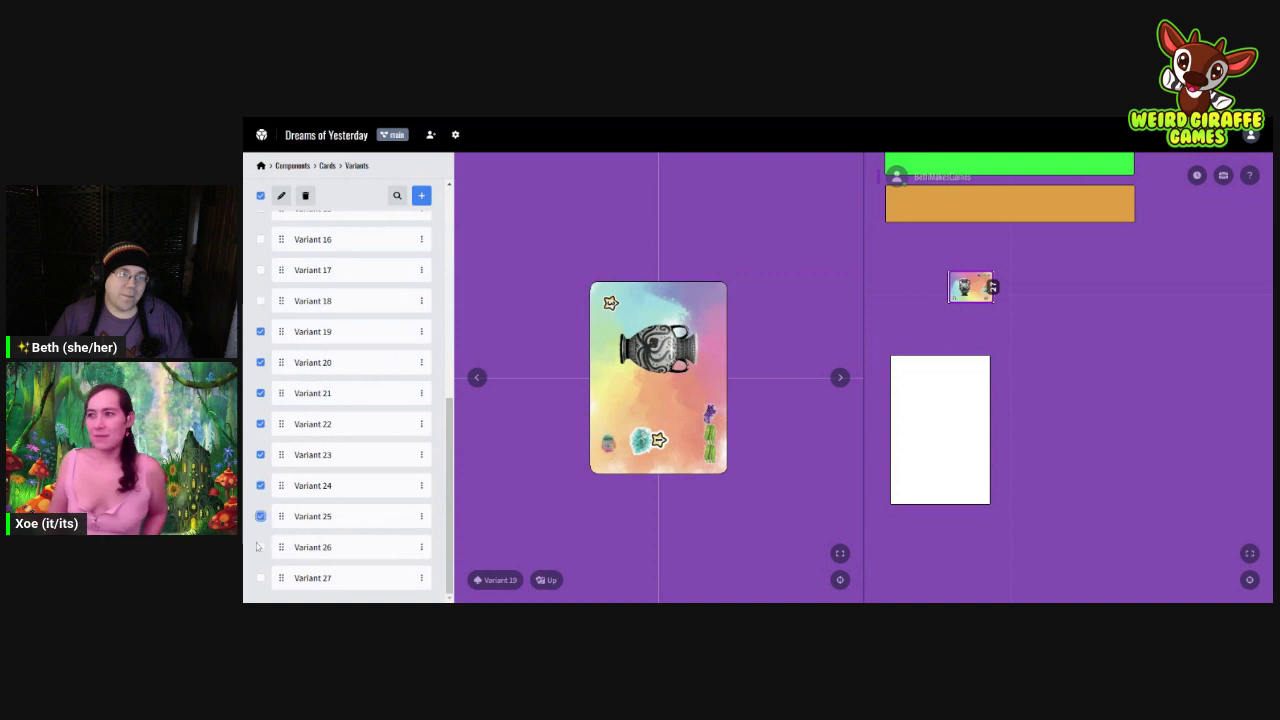
left_click(260, 547)
left_click(260, 578)
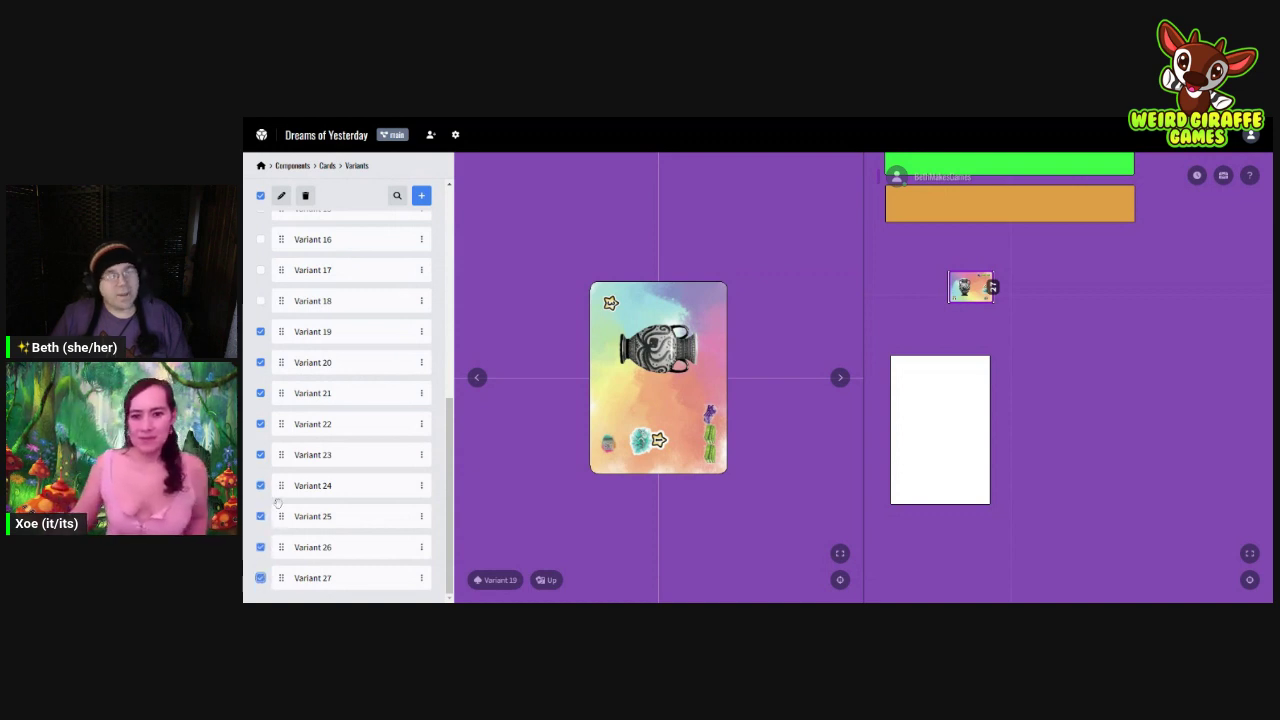
Step: Bulk-update the selected variants with Variant 19's "labels": ["Urn"] entry in the updateVariant return block, save, and go back to the Components list
left_click(282, 197)
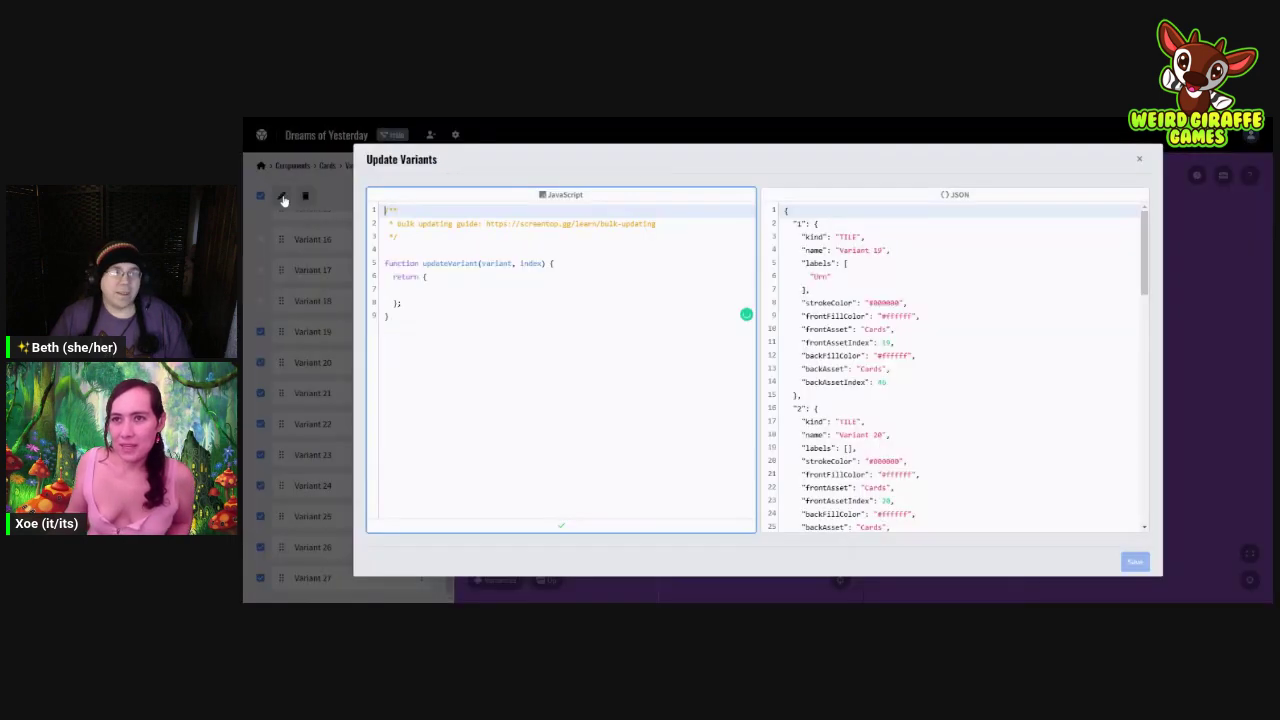
left_click(401, 289)
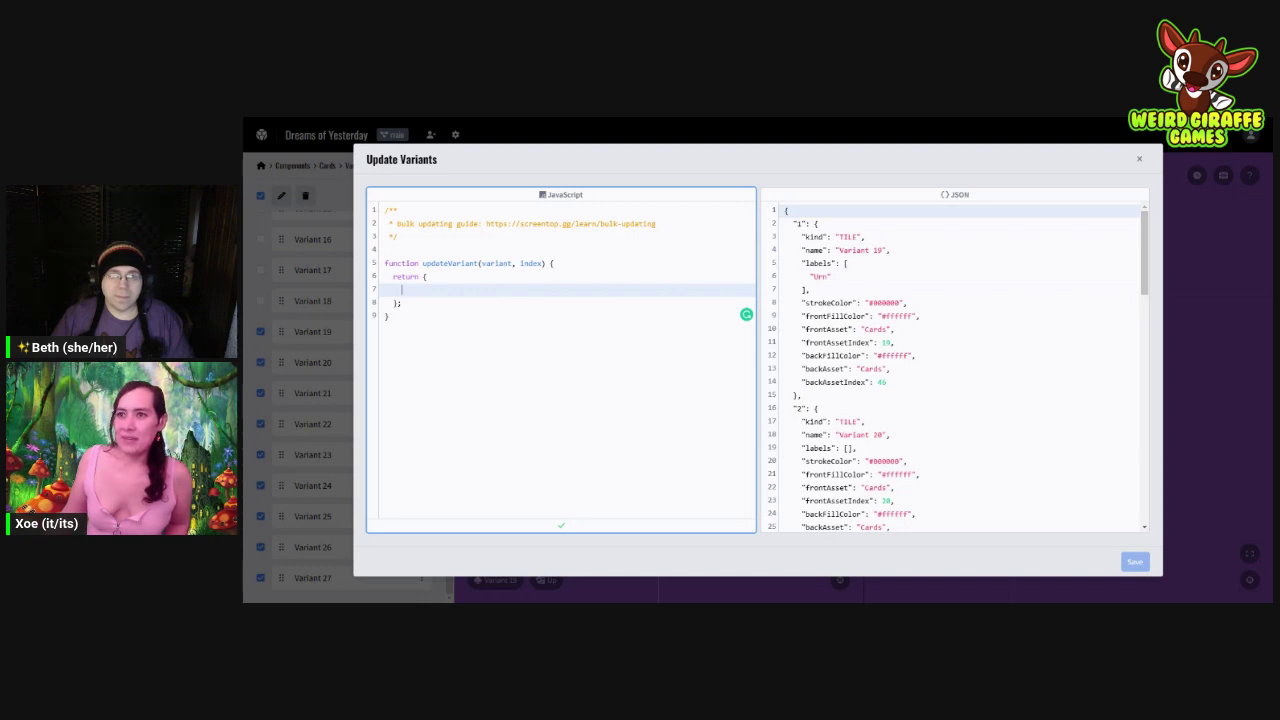
left_click_drag(801, 263, 830, 276)
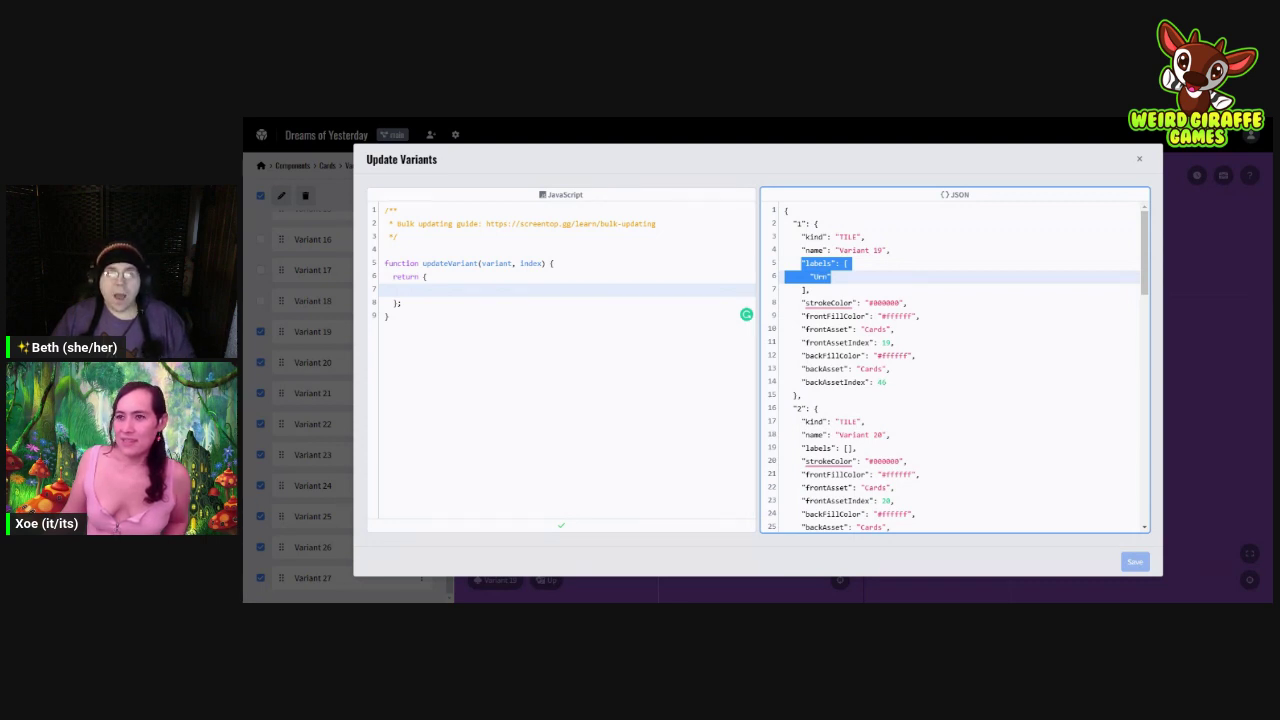
key("shift+Down")
key("ctrl+c")
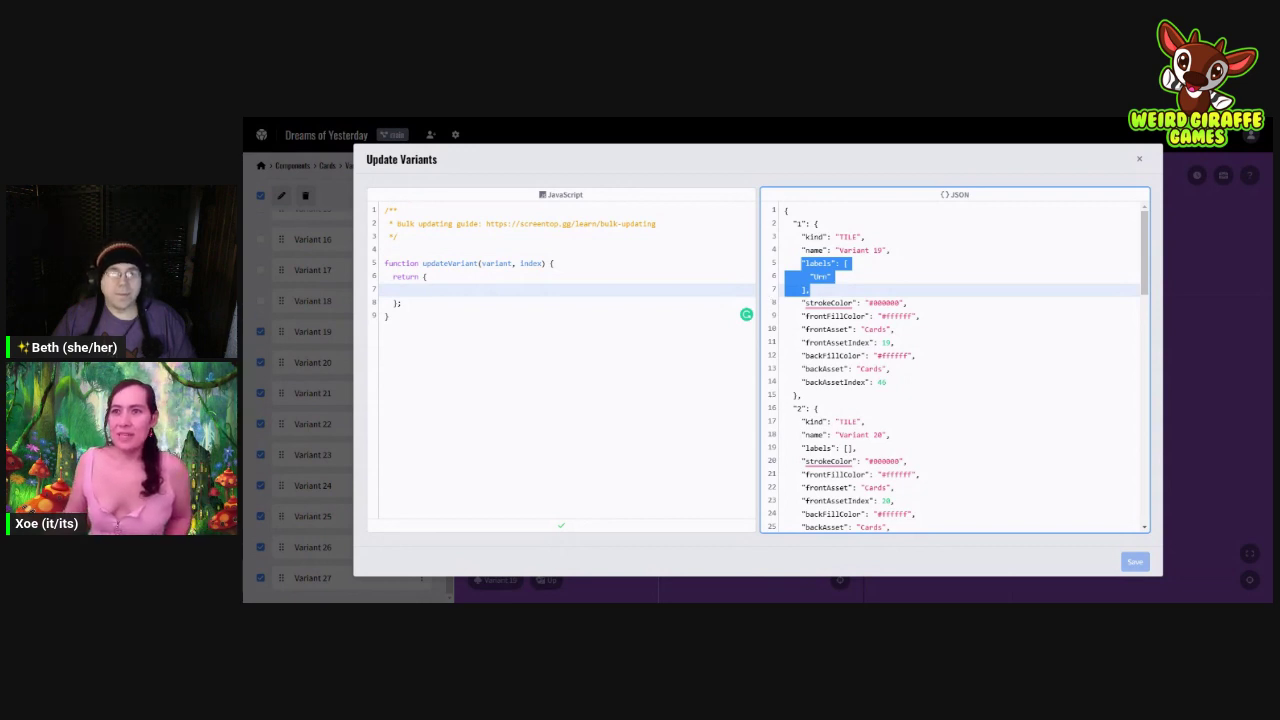
left_click(440, 289)
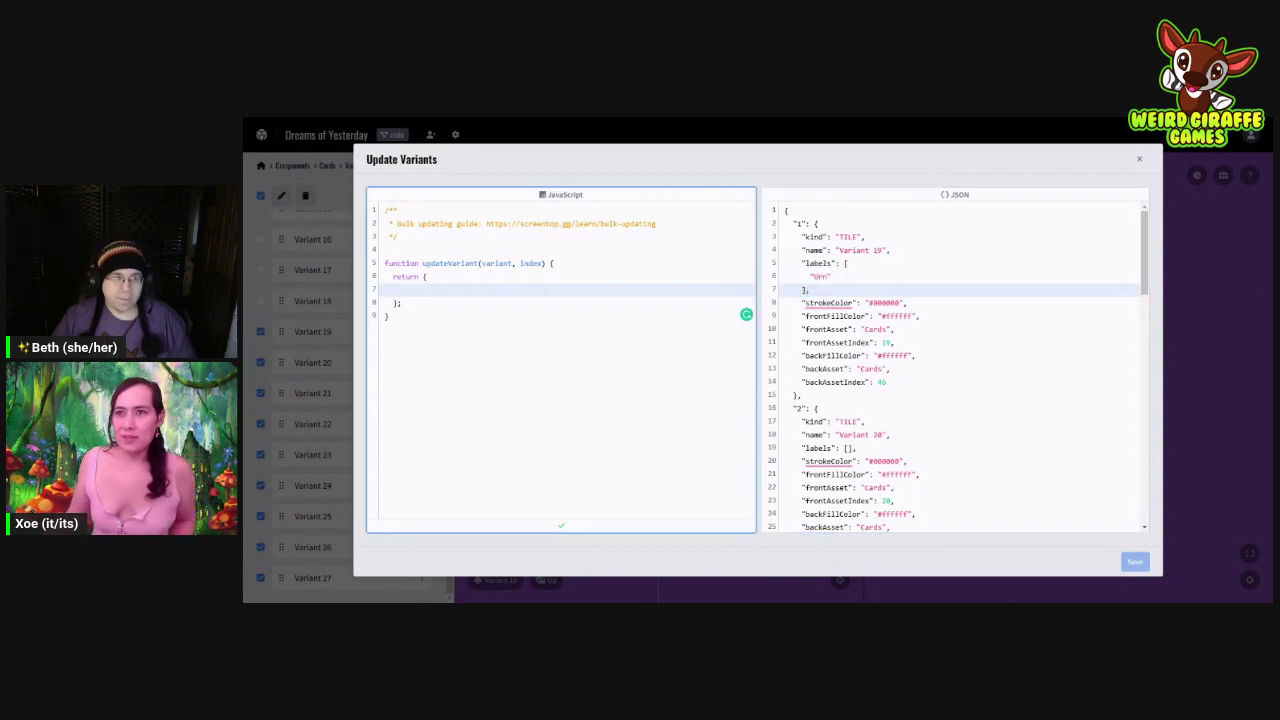
key("ctrl+v")
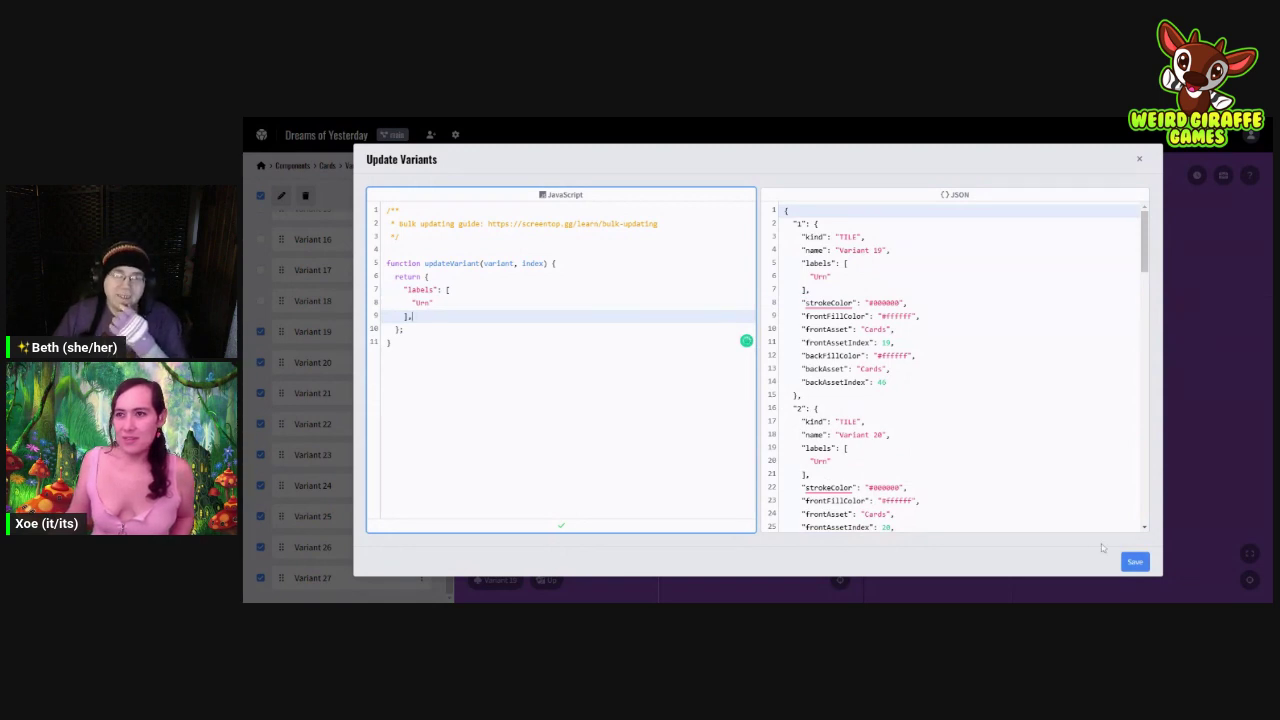
left_click(1130, 561)
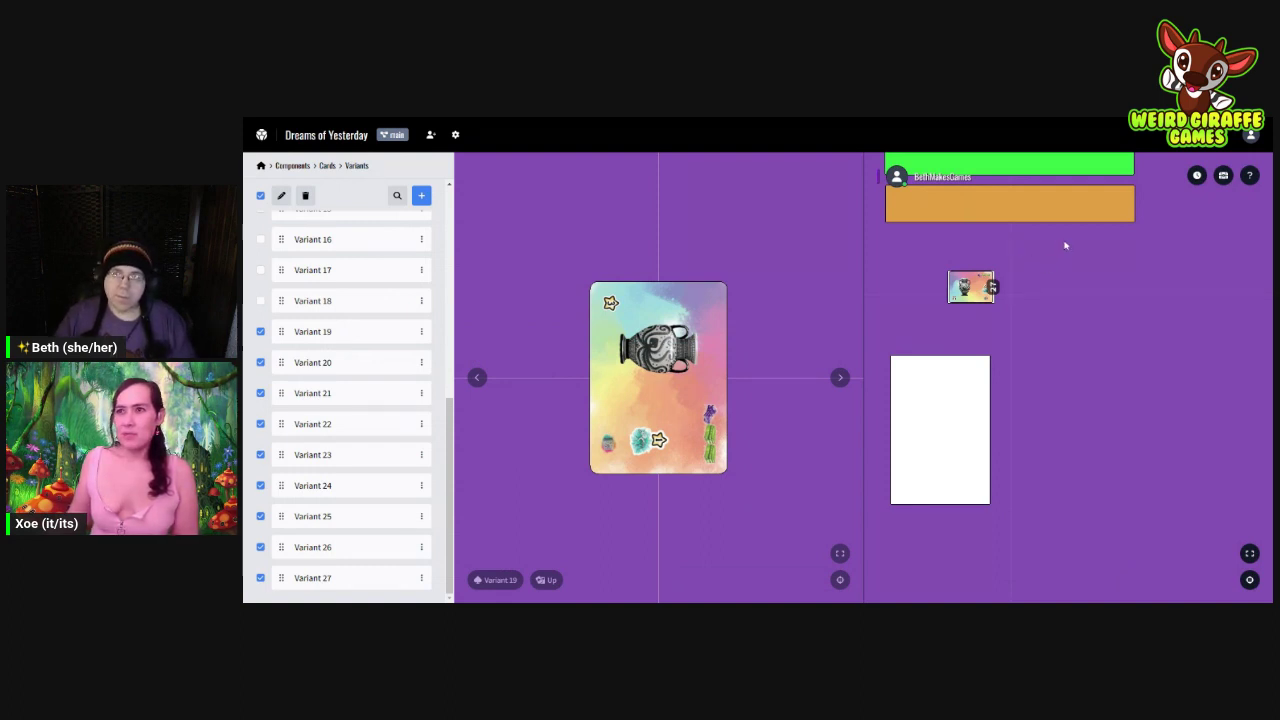
left_click(292, 166)
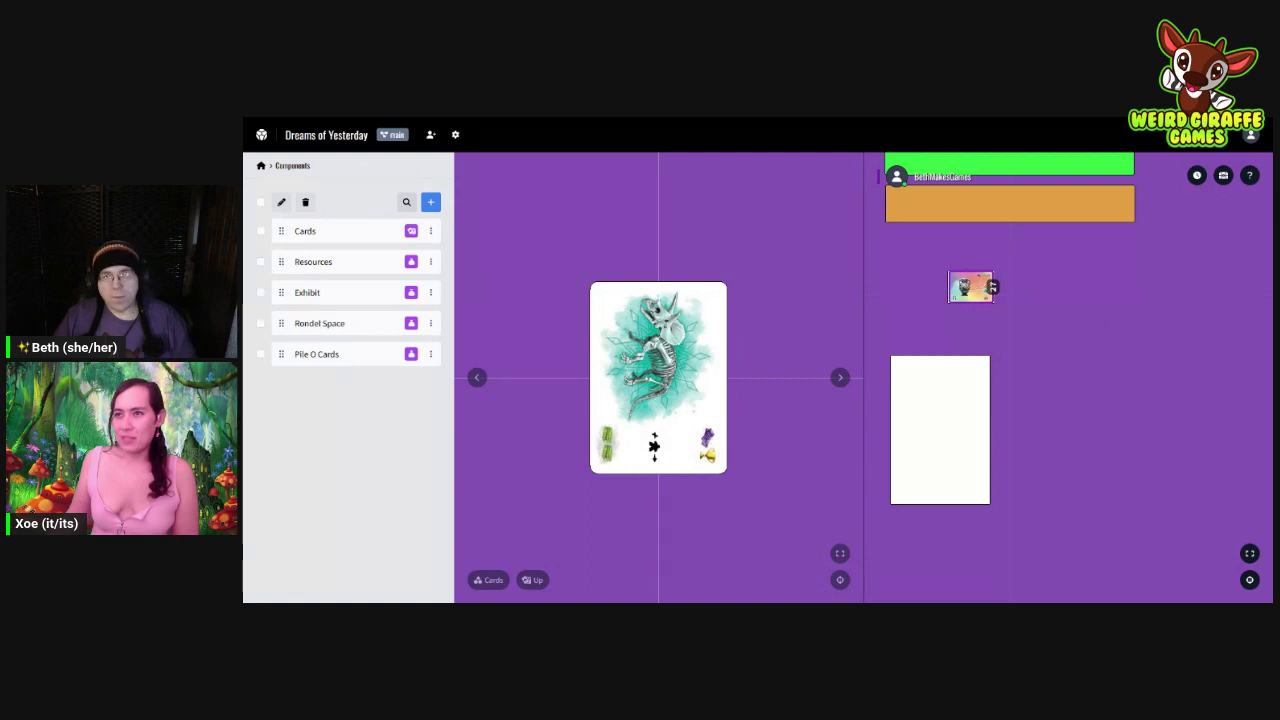
Step: Search the card pile for "urn", set the top card beside the pile, and search the remaining pile for "urn" again
left_click(978, 288)
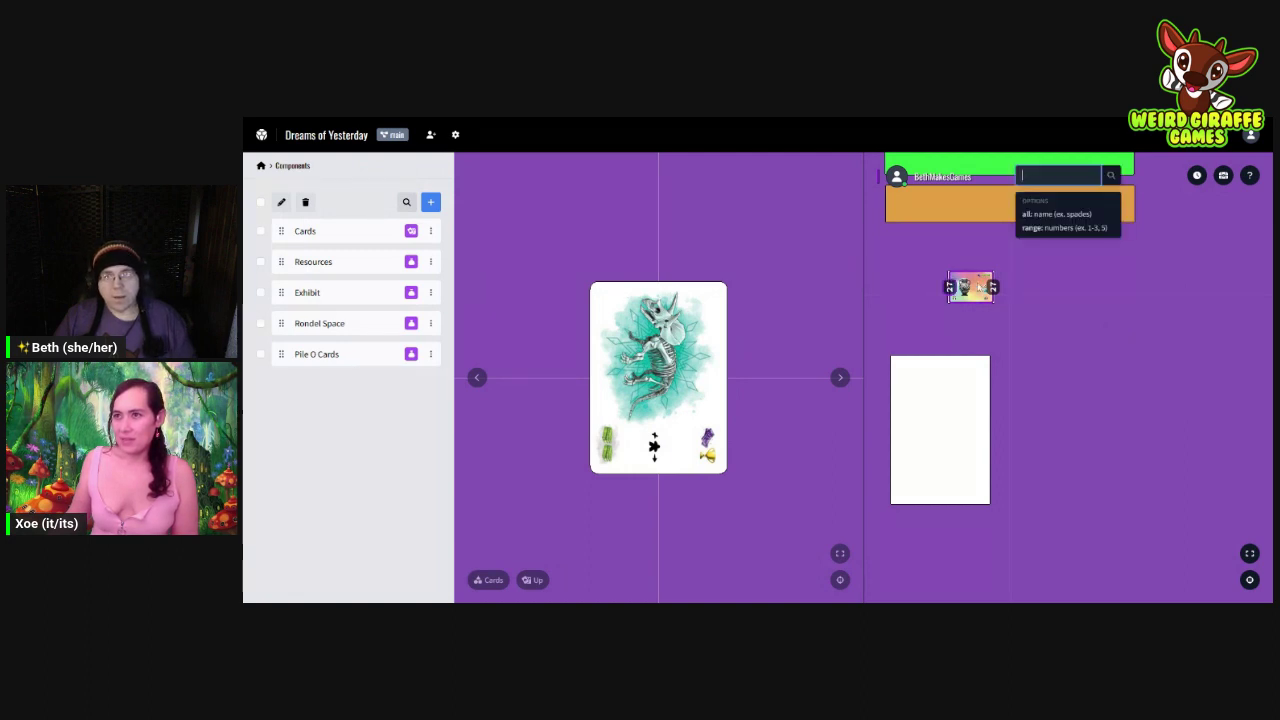
type("1")
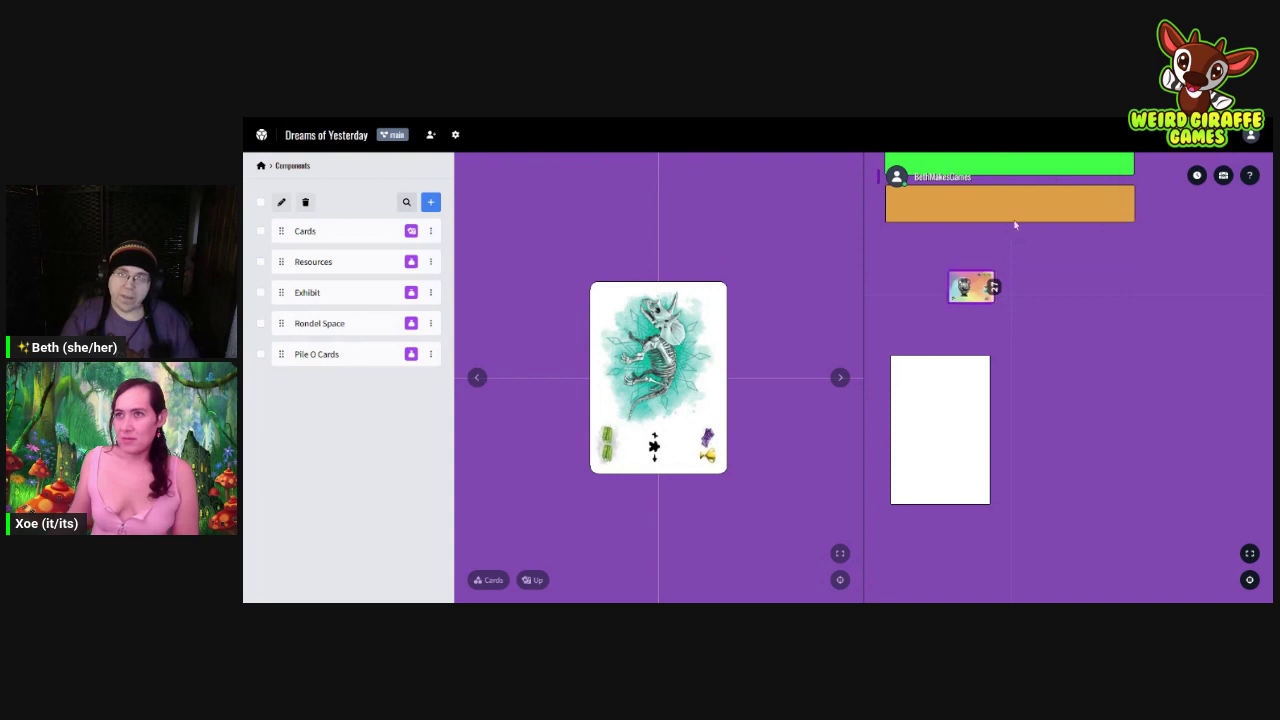
key("Return")
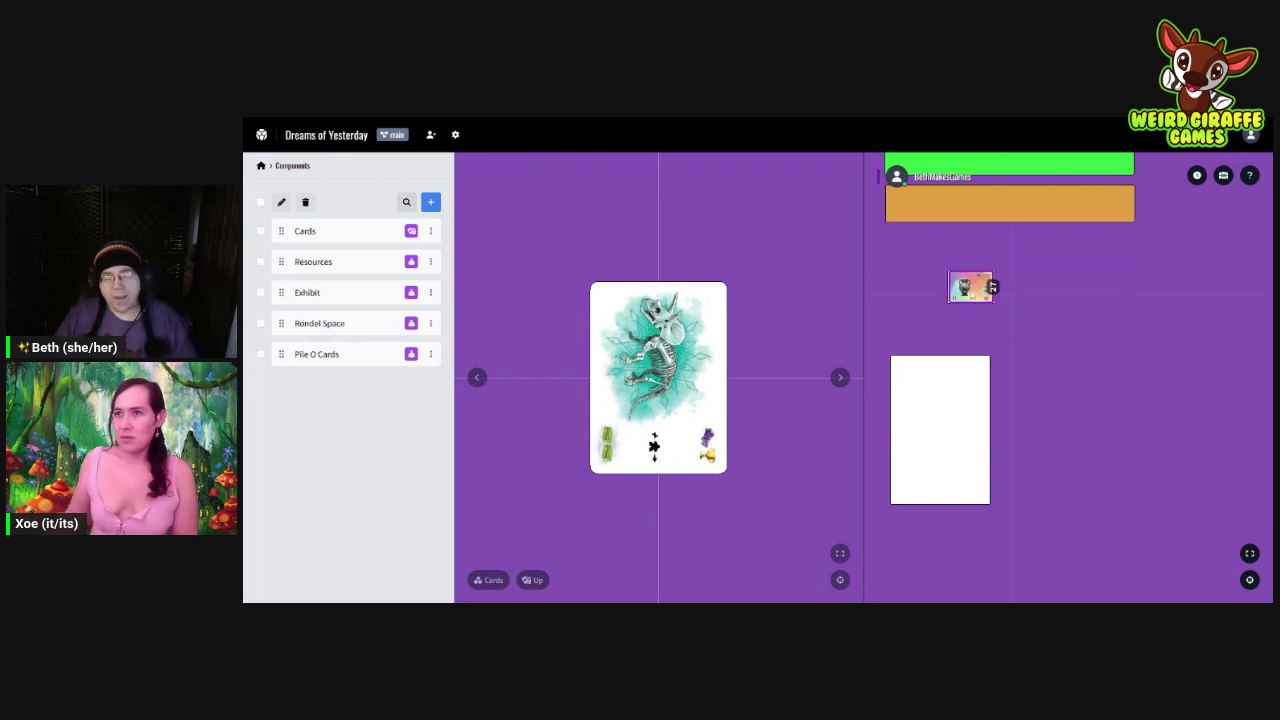
left_click_drag(970, 287, 1055, 289)
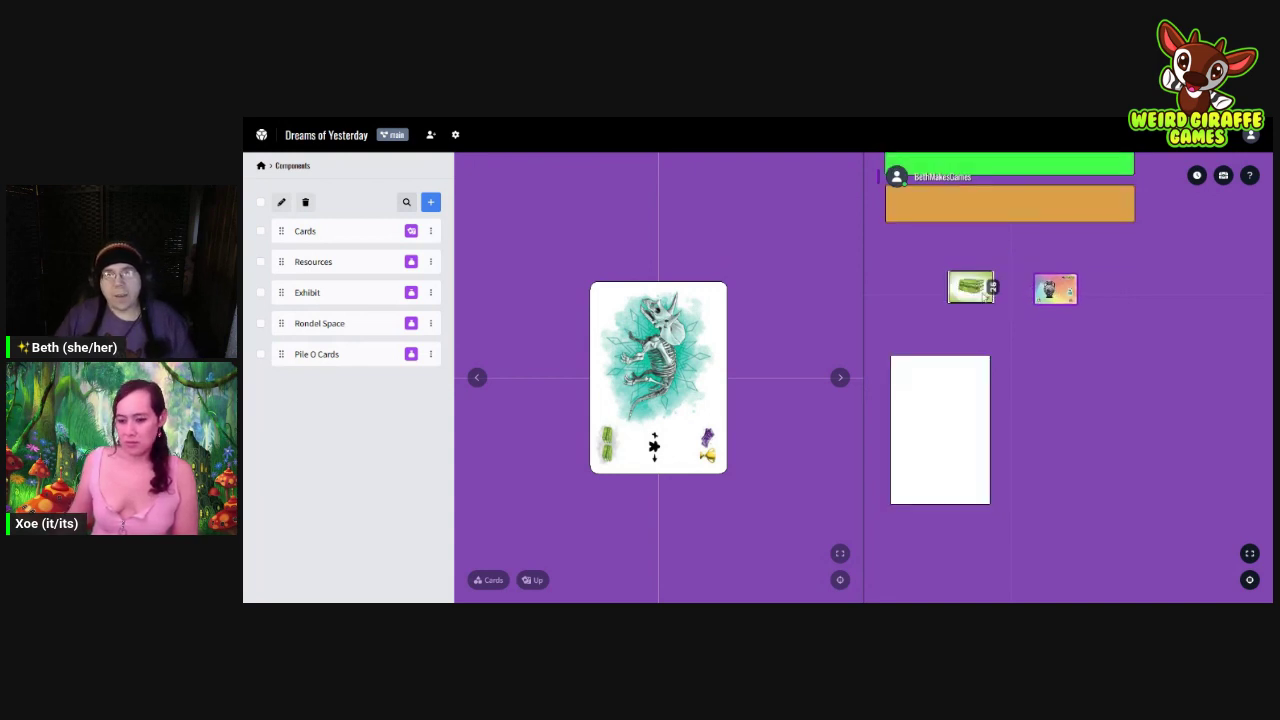
left_click(985, 294)
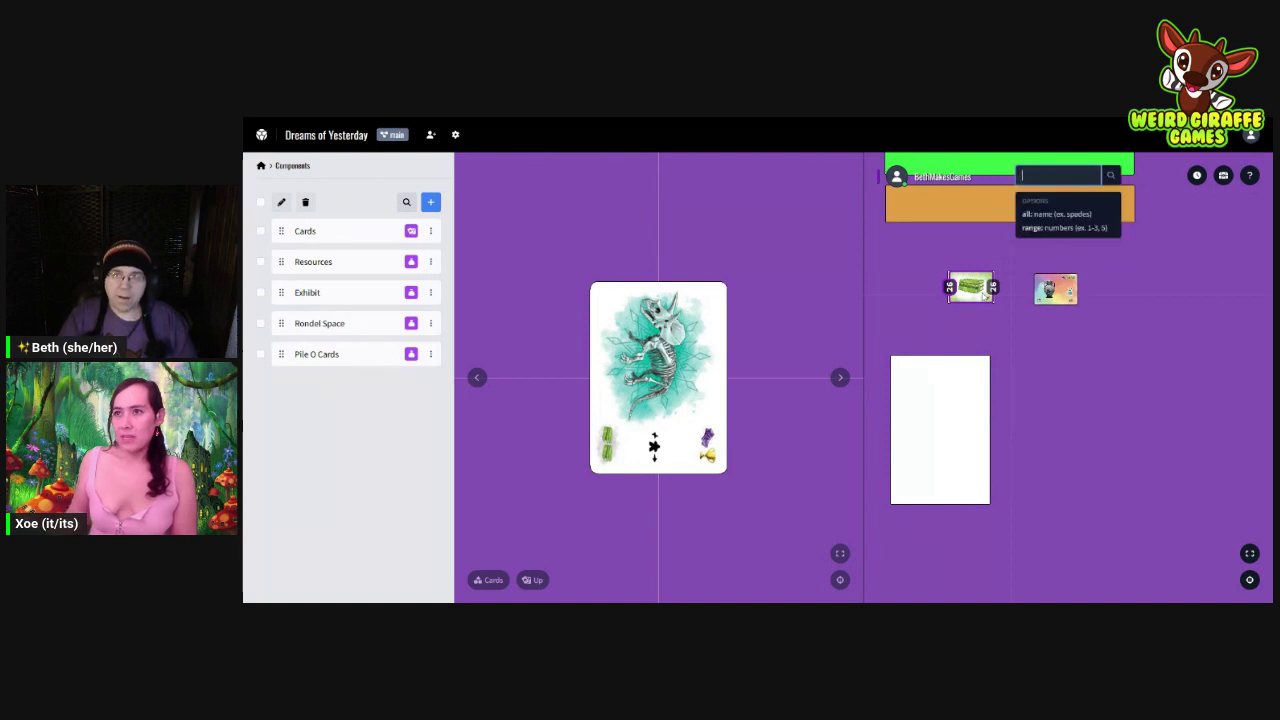
type("all")
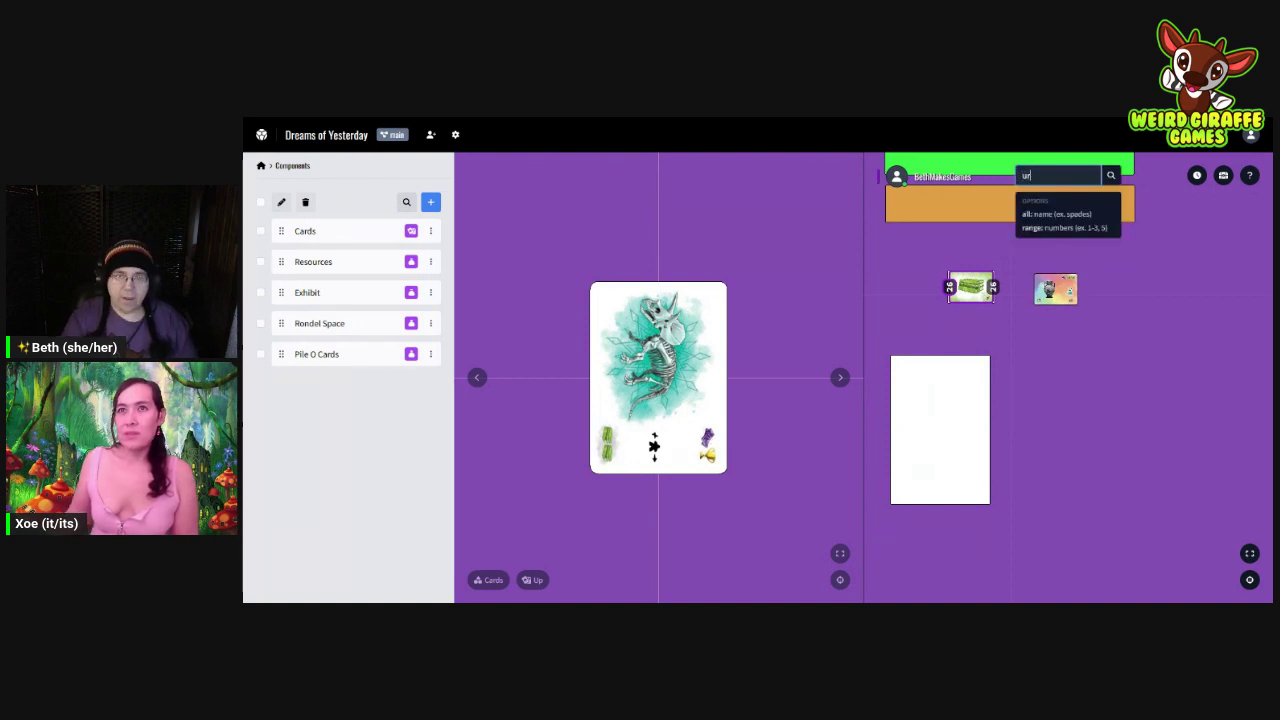
key("Return")
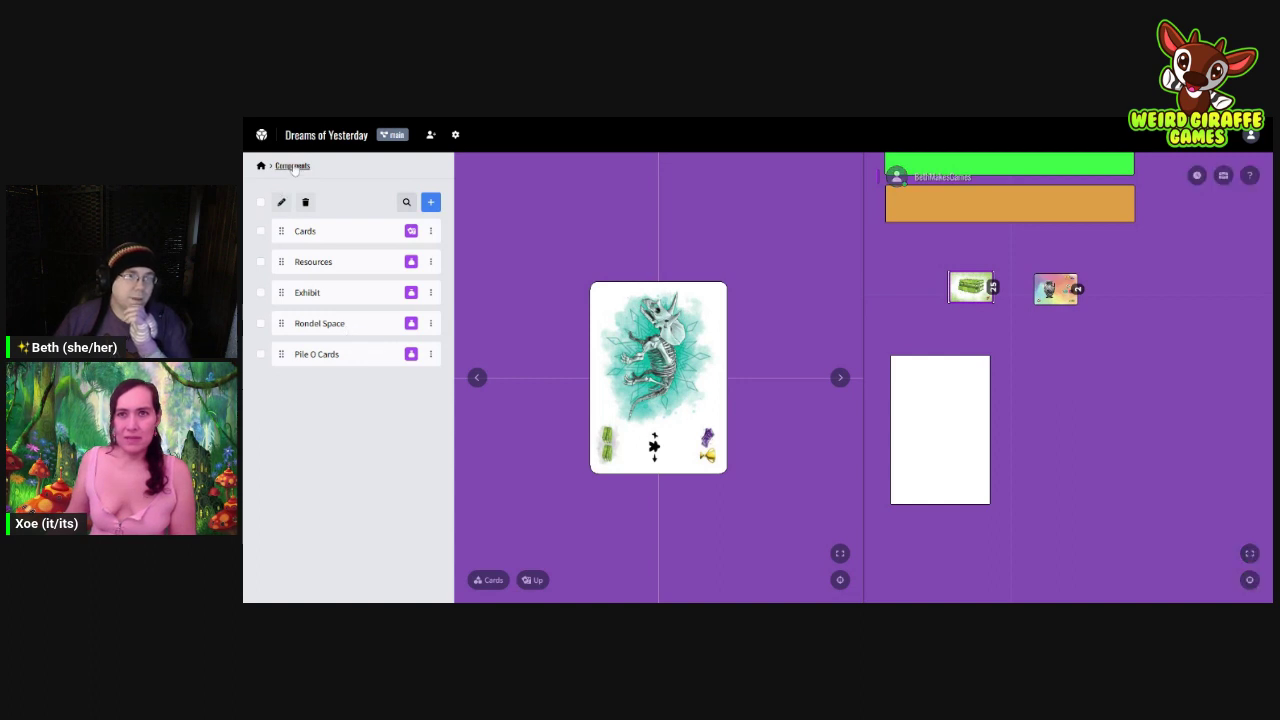
Step: Create a component from the Blank Container template and rename it "Urn Stack"
left_click(425, 201)
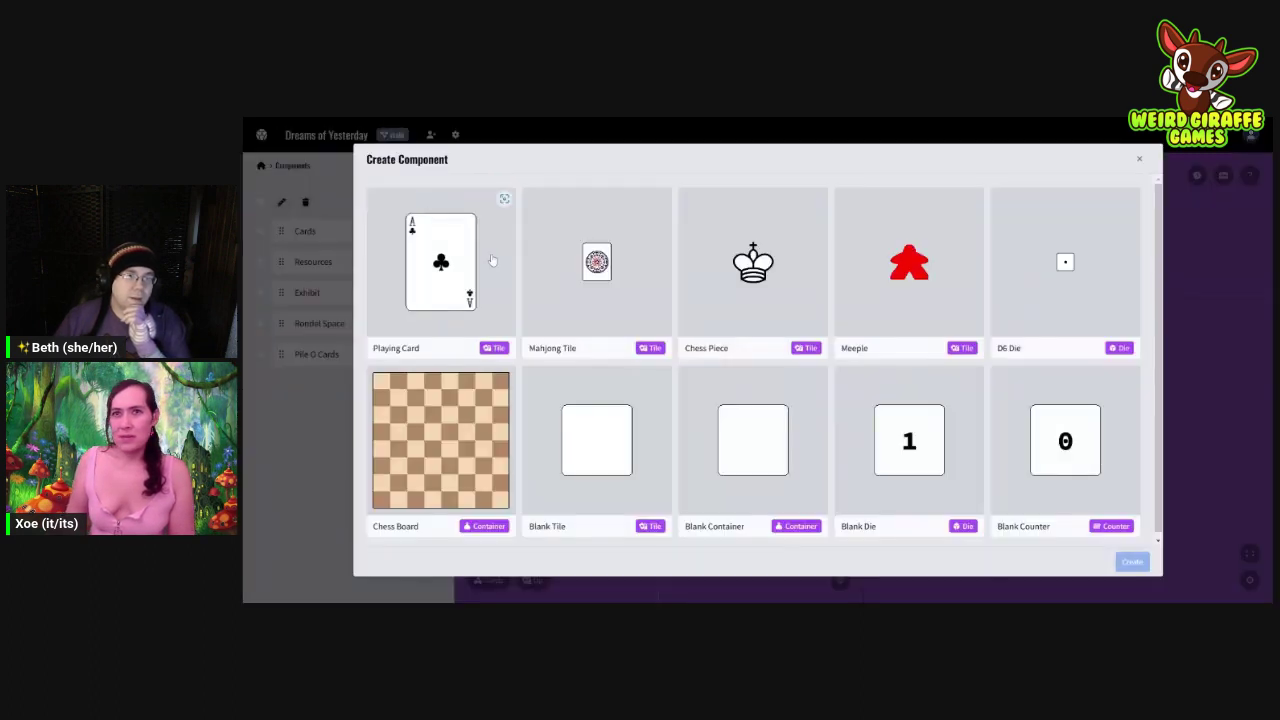
left_click(768, 470)
left_click(1131, 561)
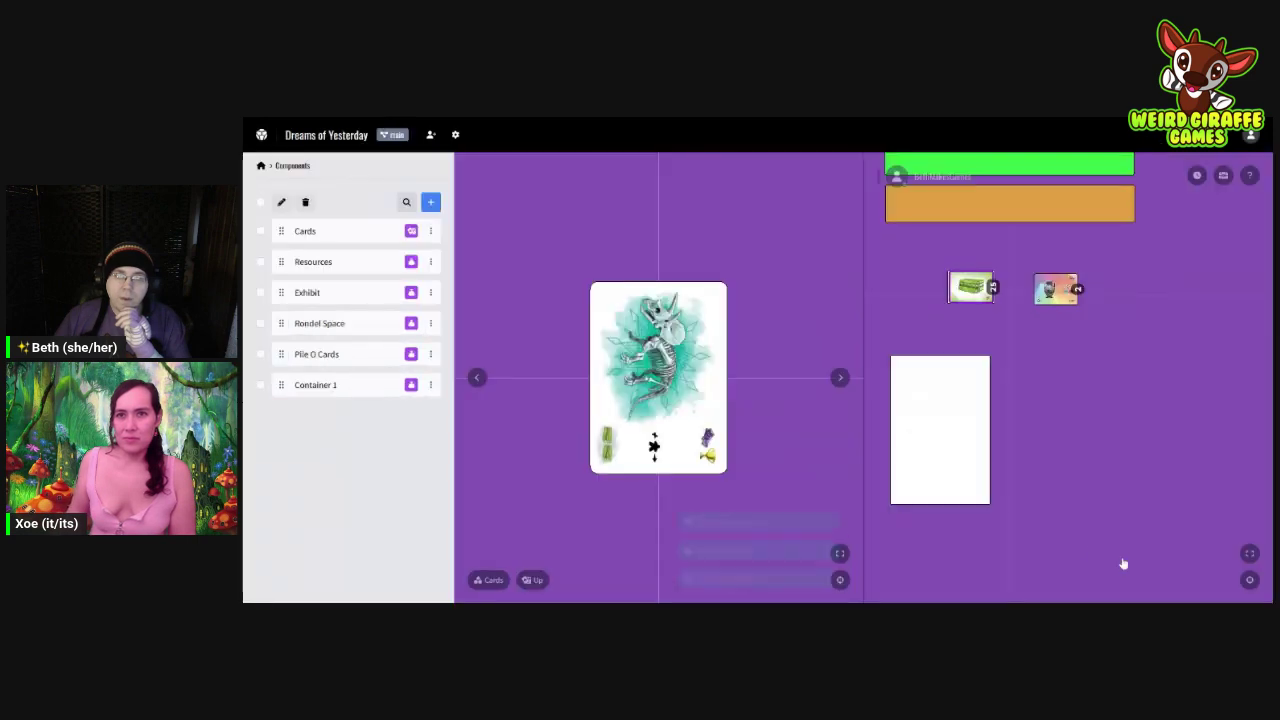
left_click(325, 388)
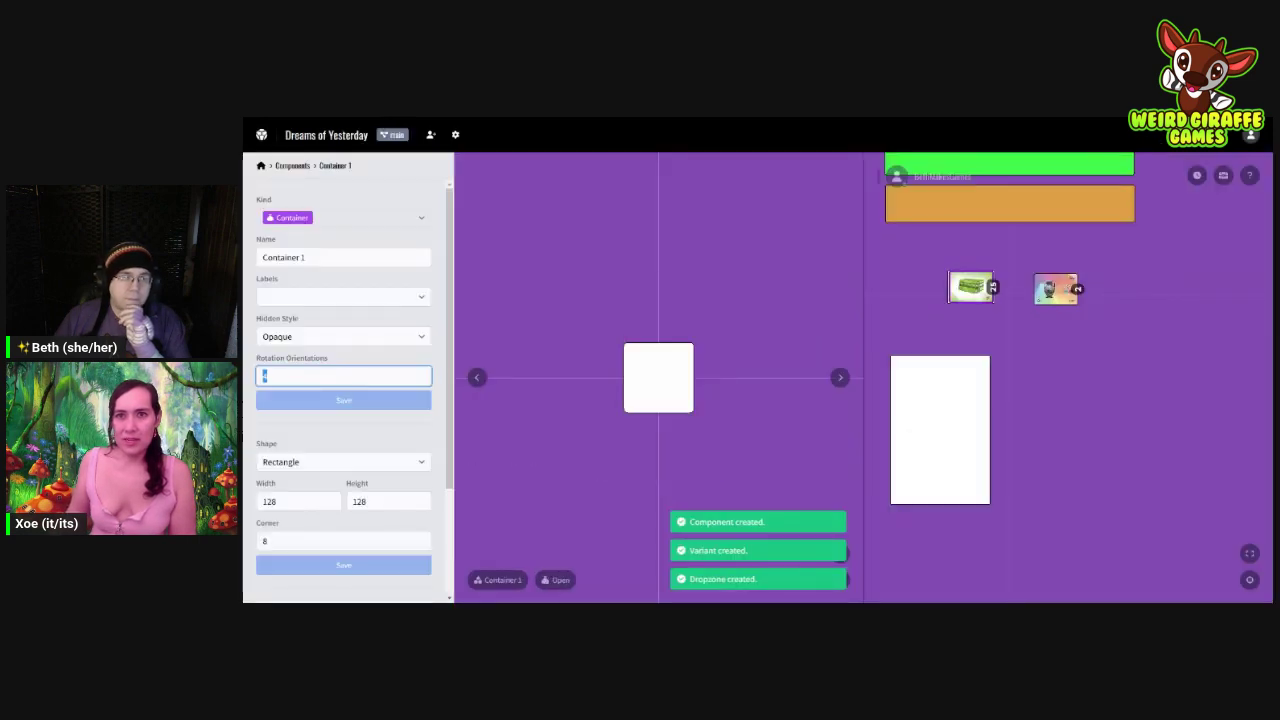
left_click(343, 257)
key("ctrl+a")
type("U")
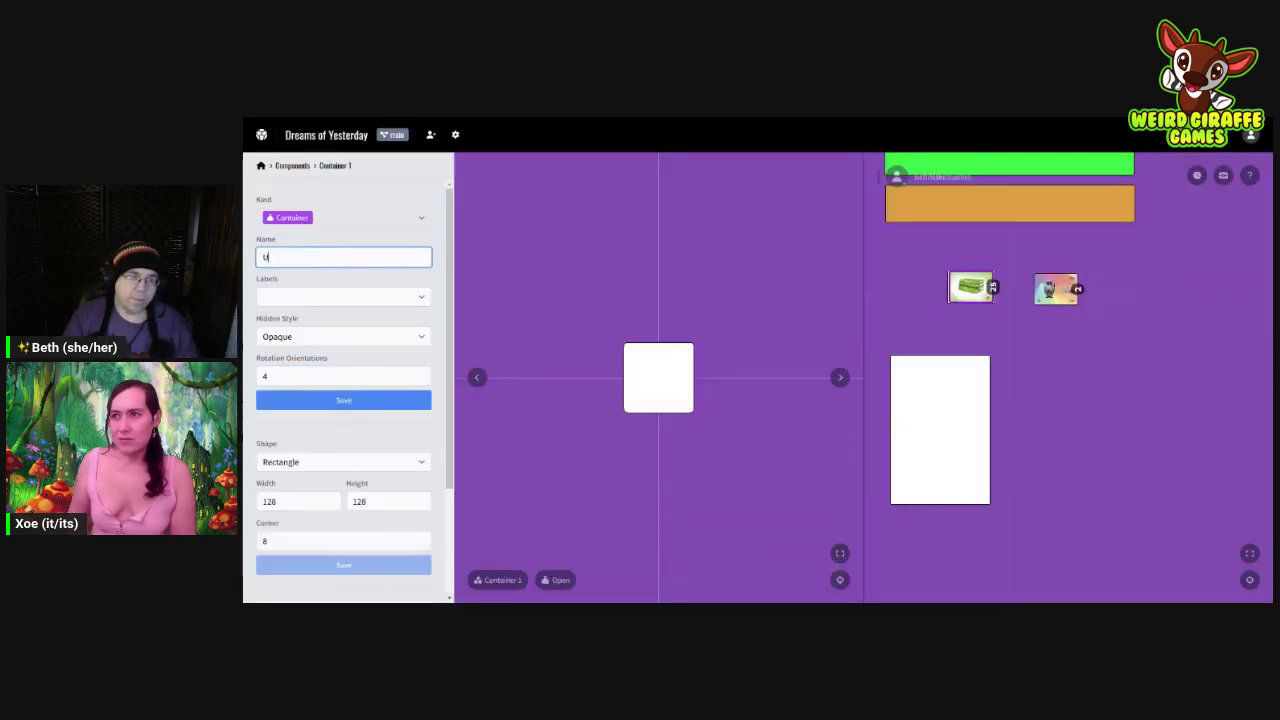
type("rn Stack")
key("Return")
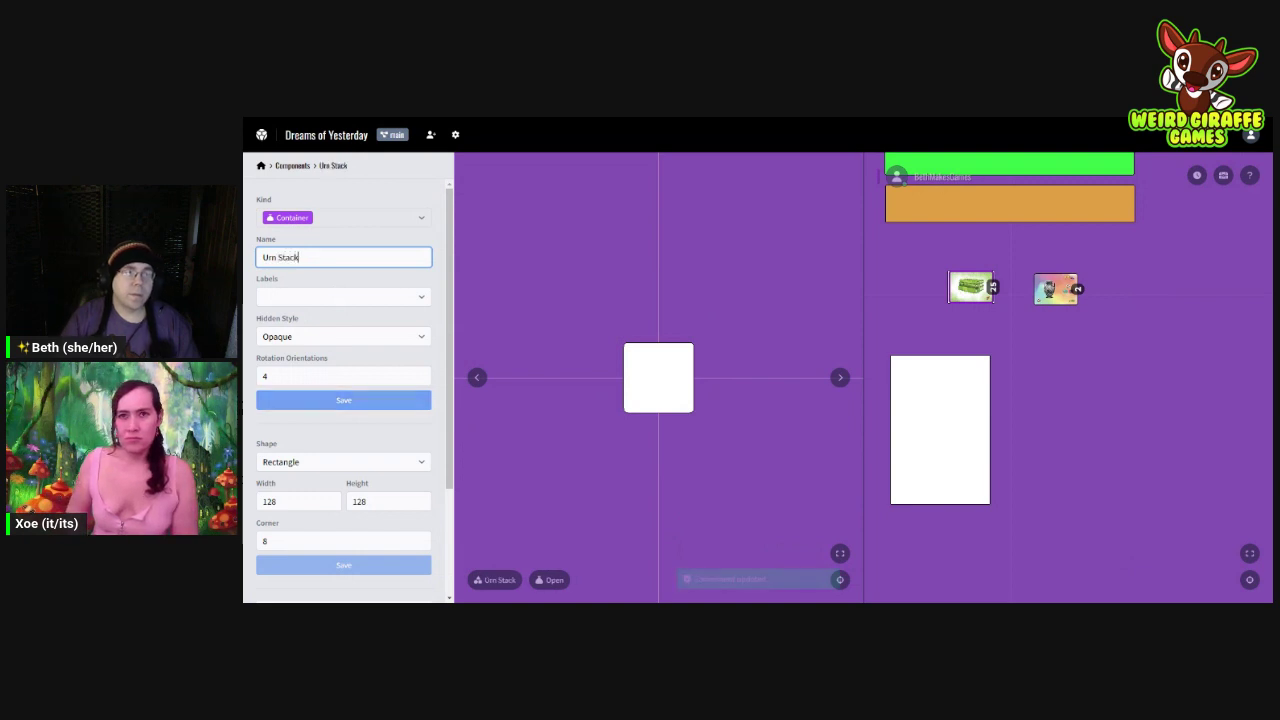
Step: Check the Urn Stack's label options and try to assign Cards as the child component of its Dropzone 1
left_click(343, 296)
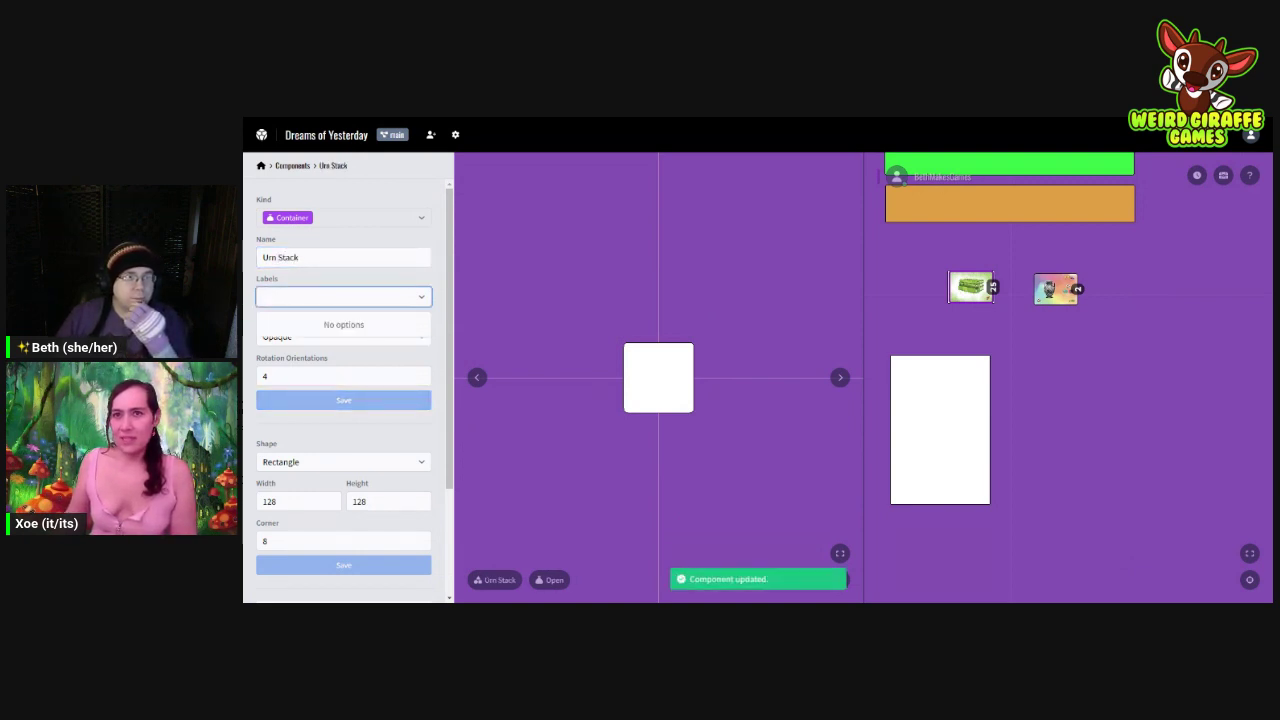
left_click(435, 293)
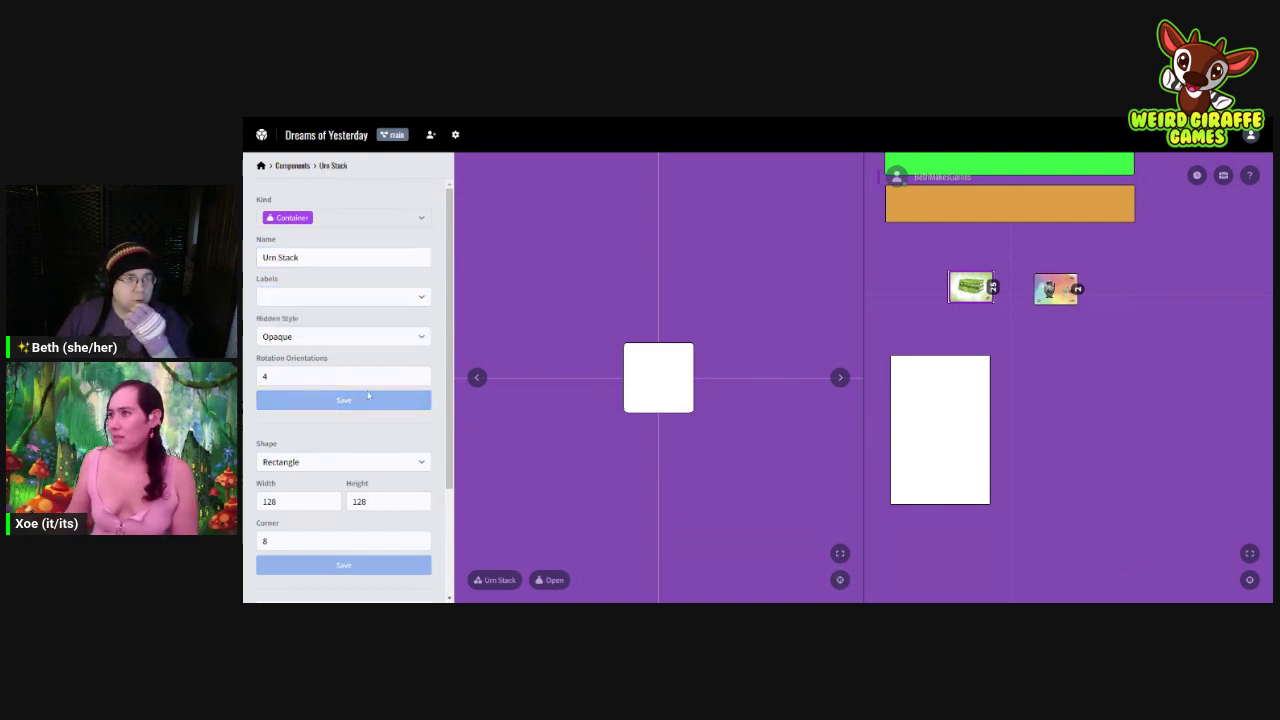
scroll(360, 430, "down", 2)
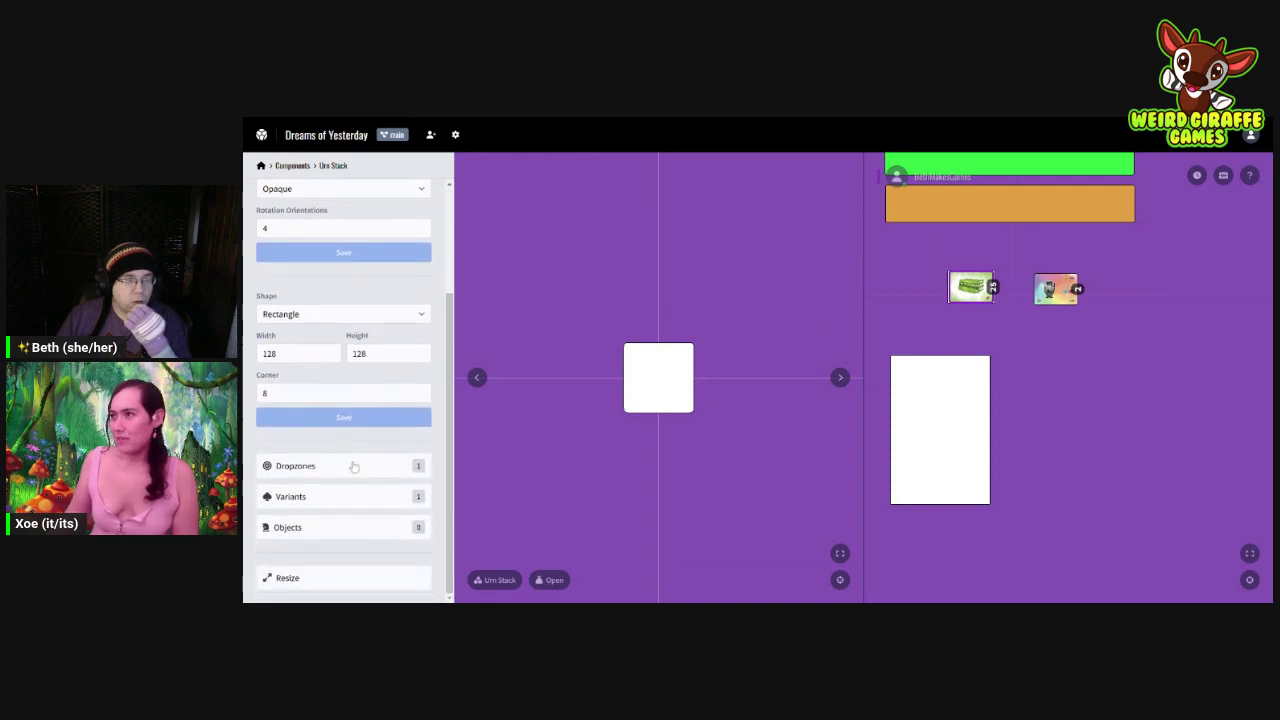
left_click(354, 466)
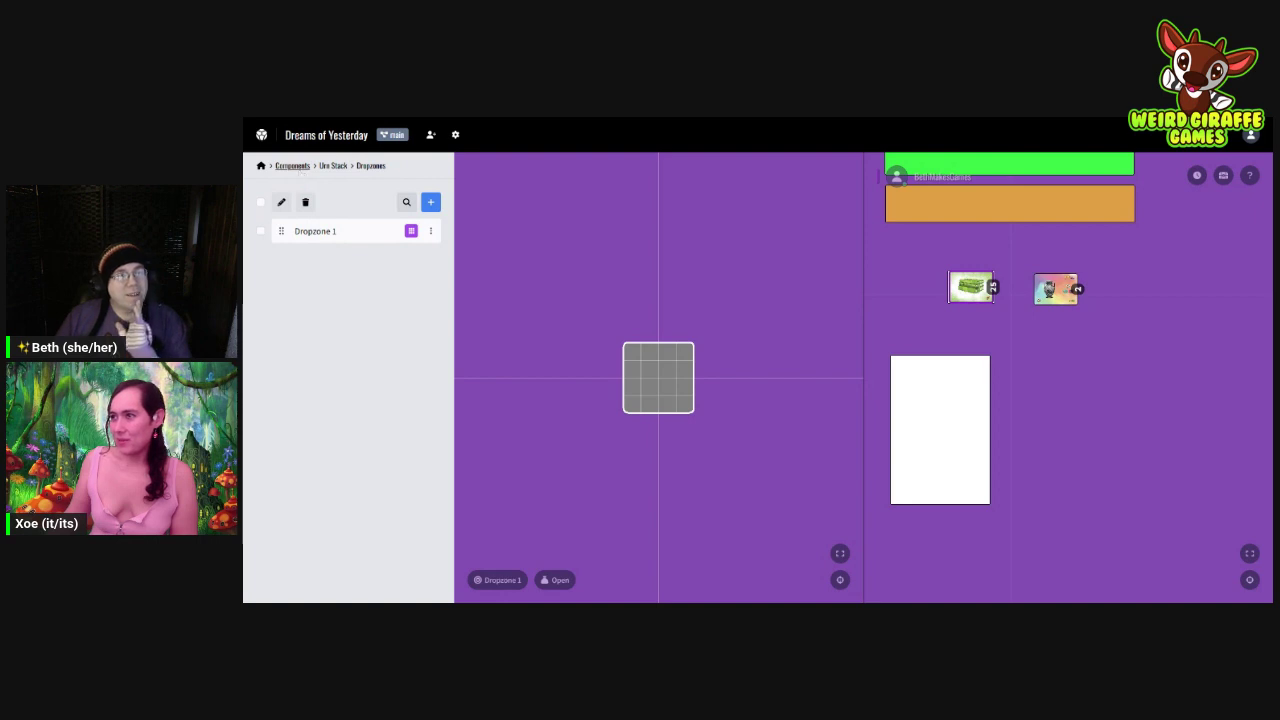
left_click(318, 230)
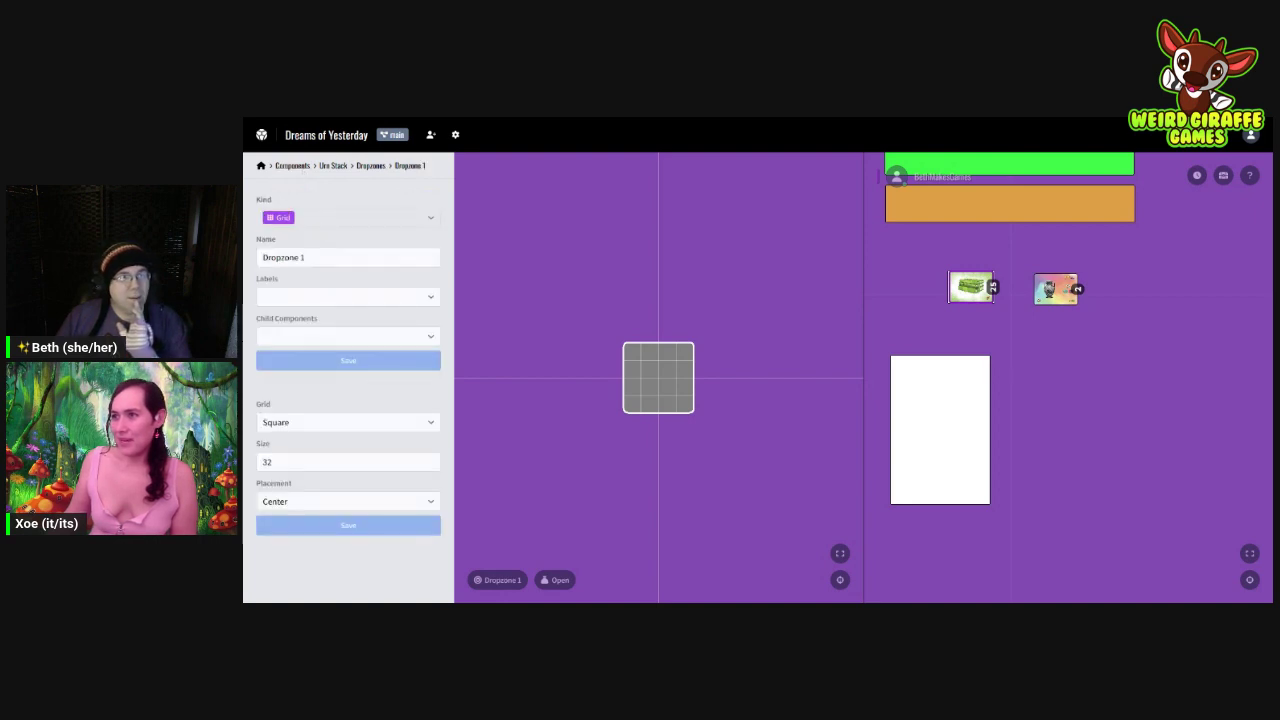
left_click(350, 296)
left_click(371, 336)
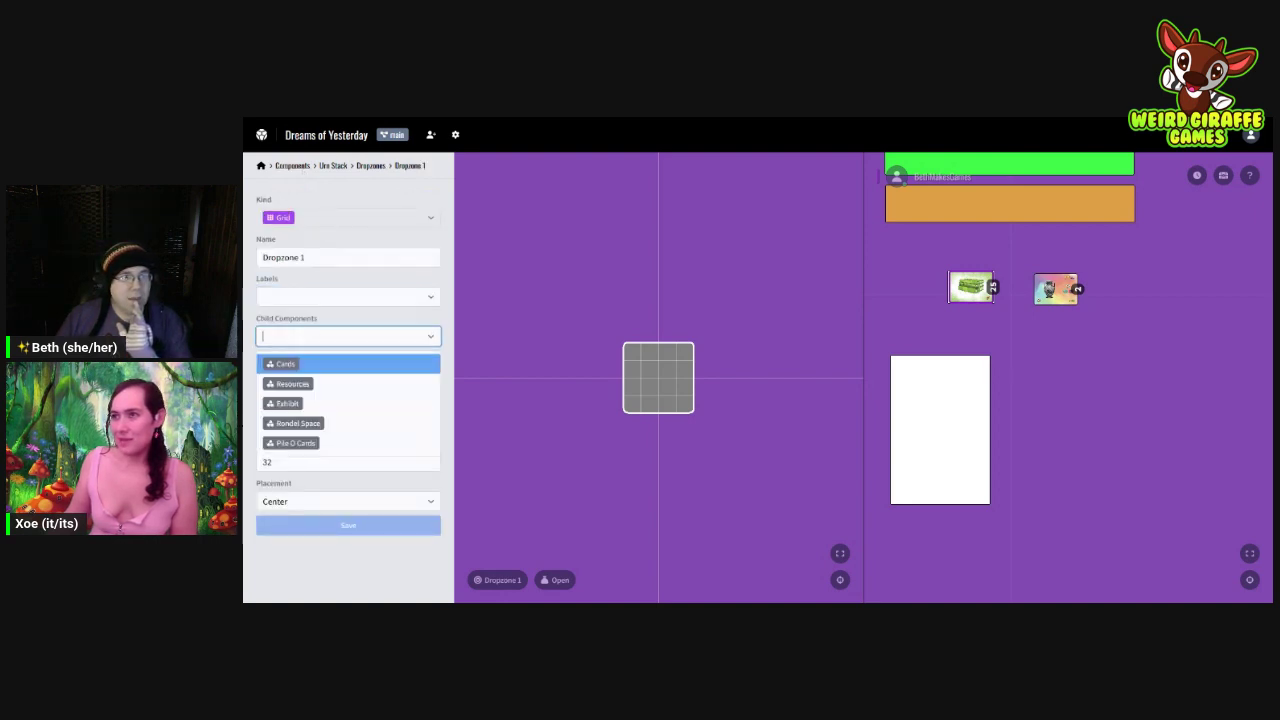
left_click(345, 364)
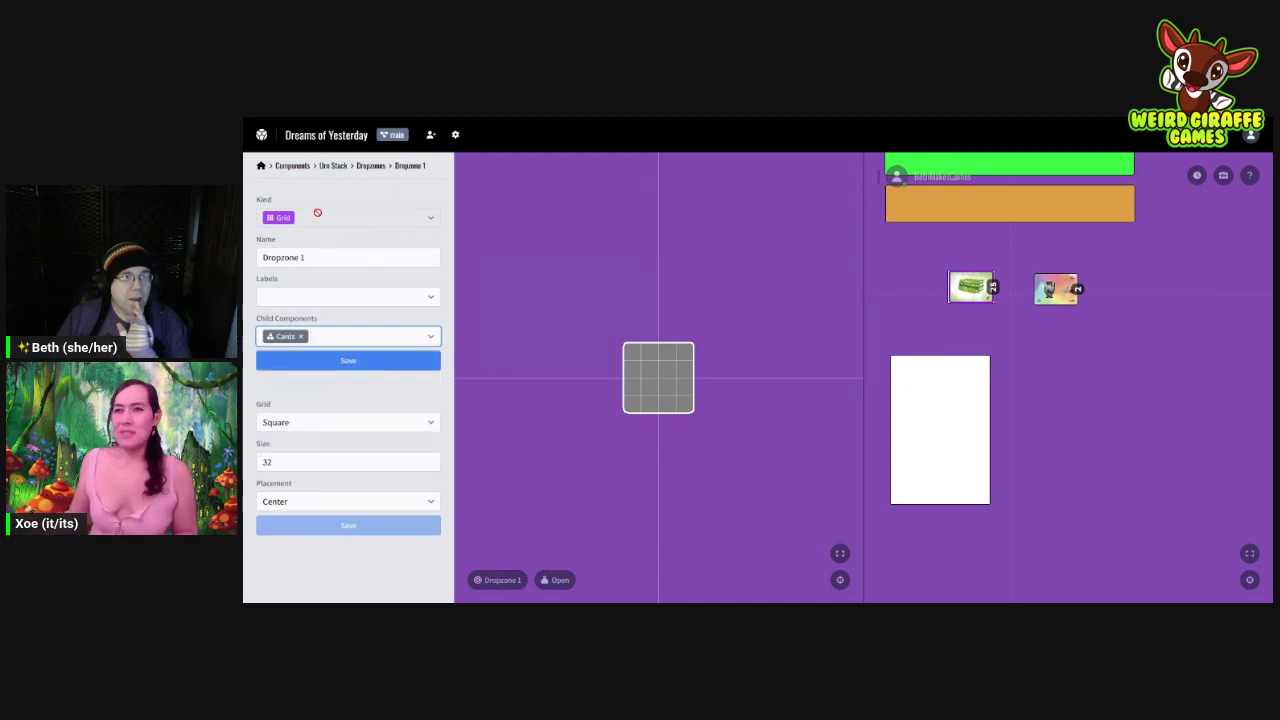
left_click(297, 173)
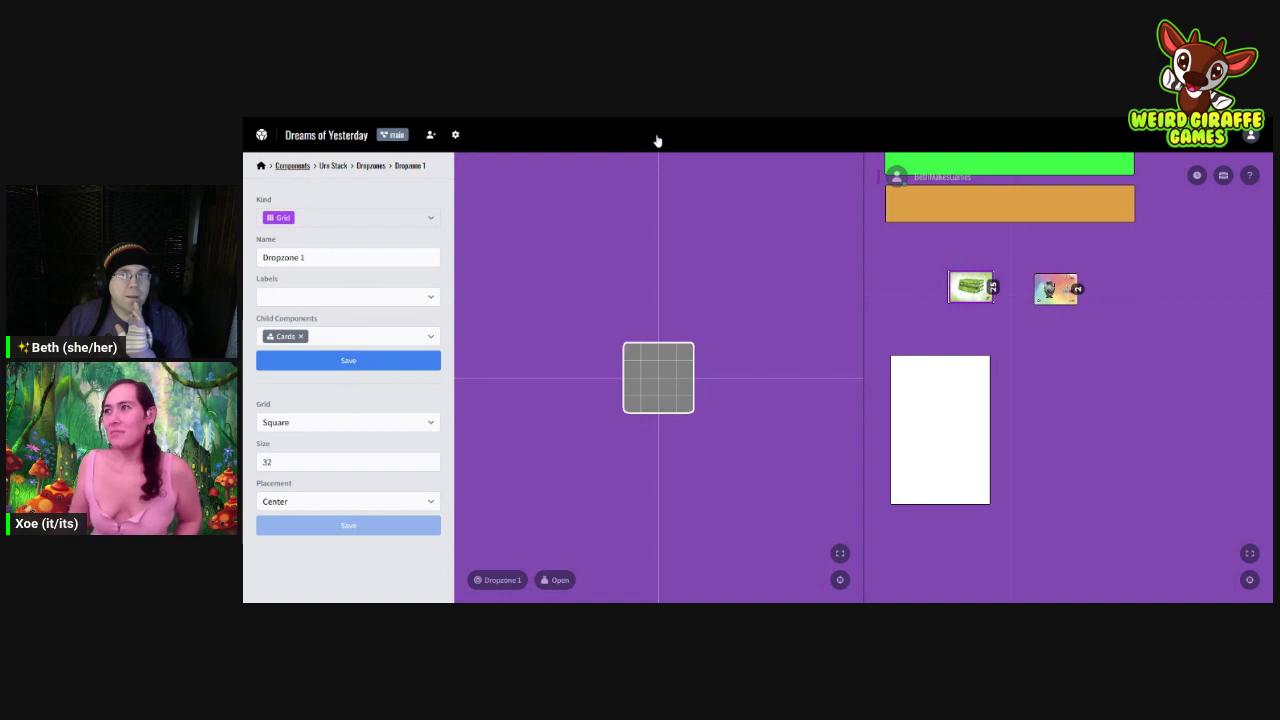
left_click(372, 166)
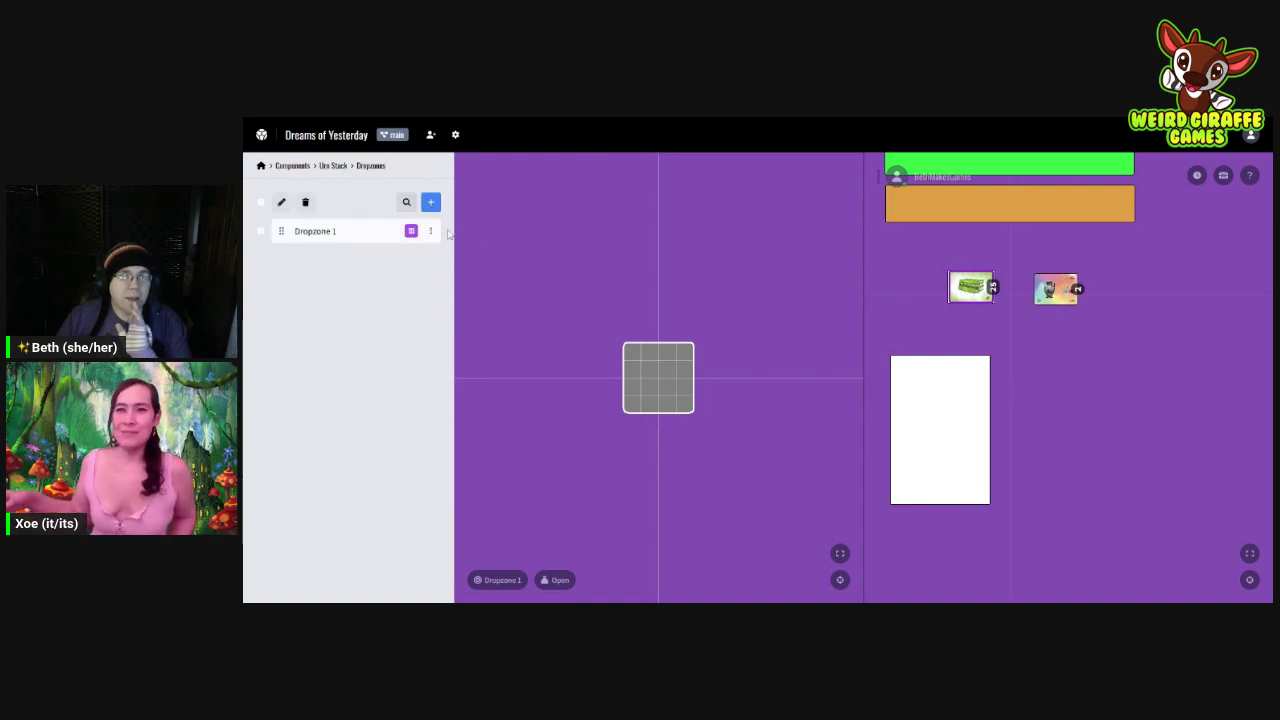
Step: Go back to the Components list and delete the Urn Stack container
left_click(333, 167)
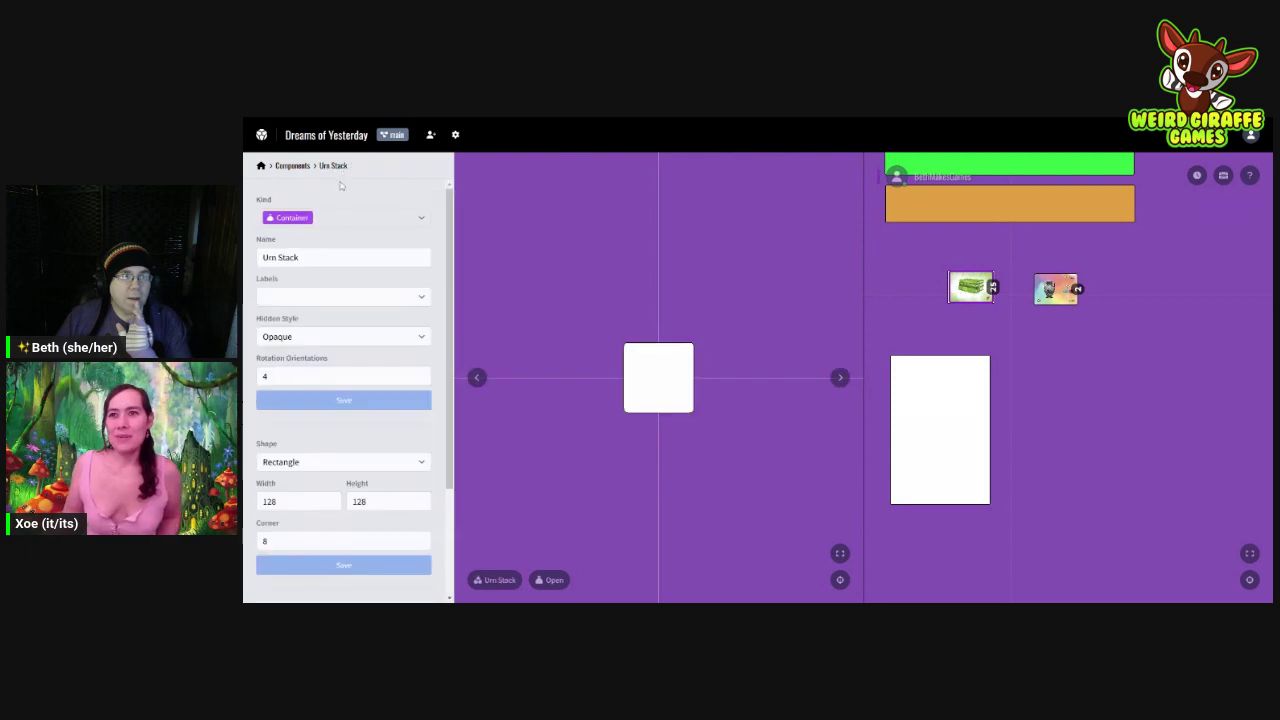
scroll(345, 364, "down", 2)
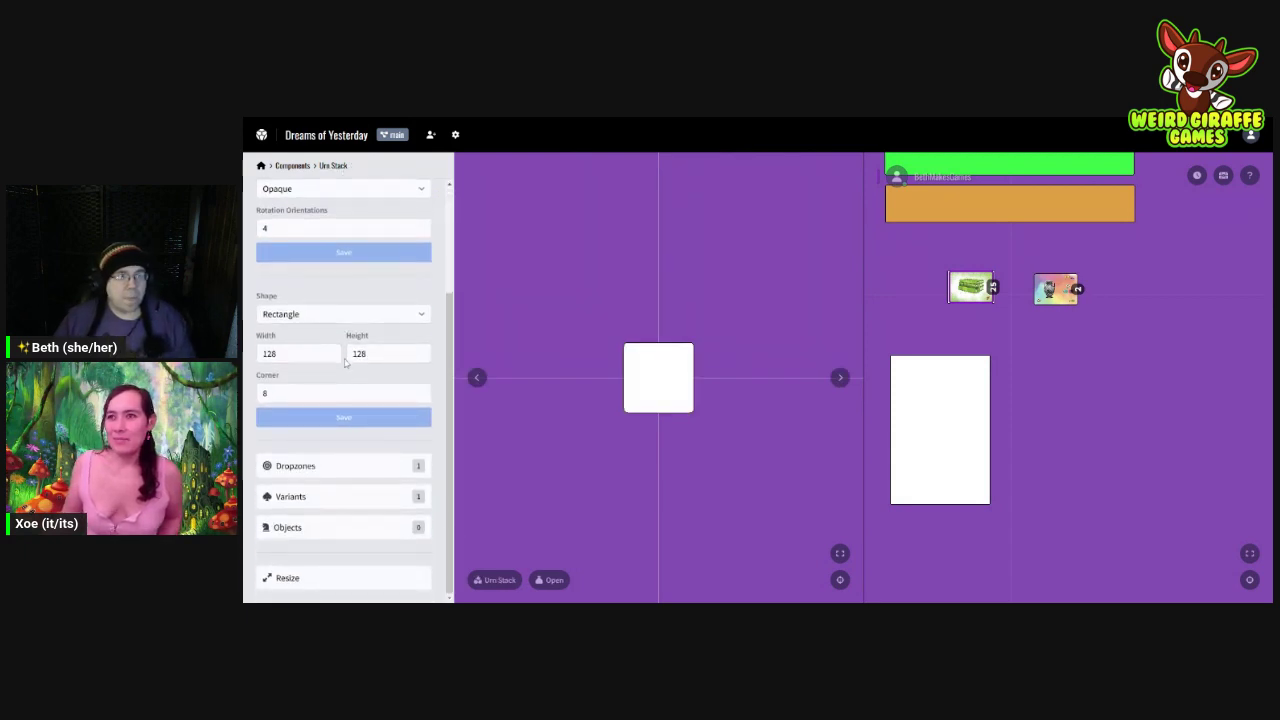
scroll(345, 364, "up", 2)
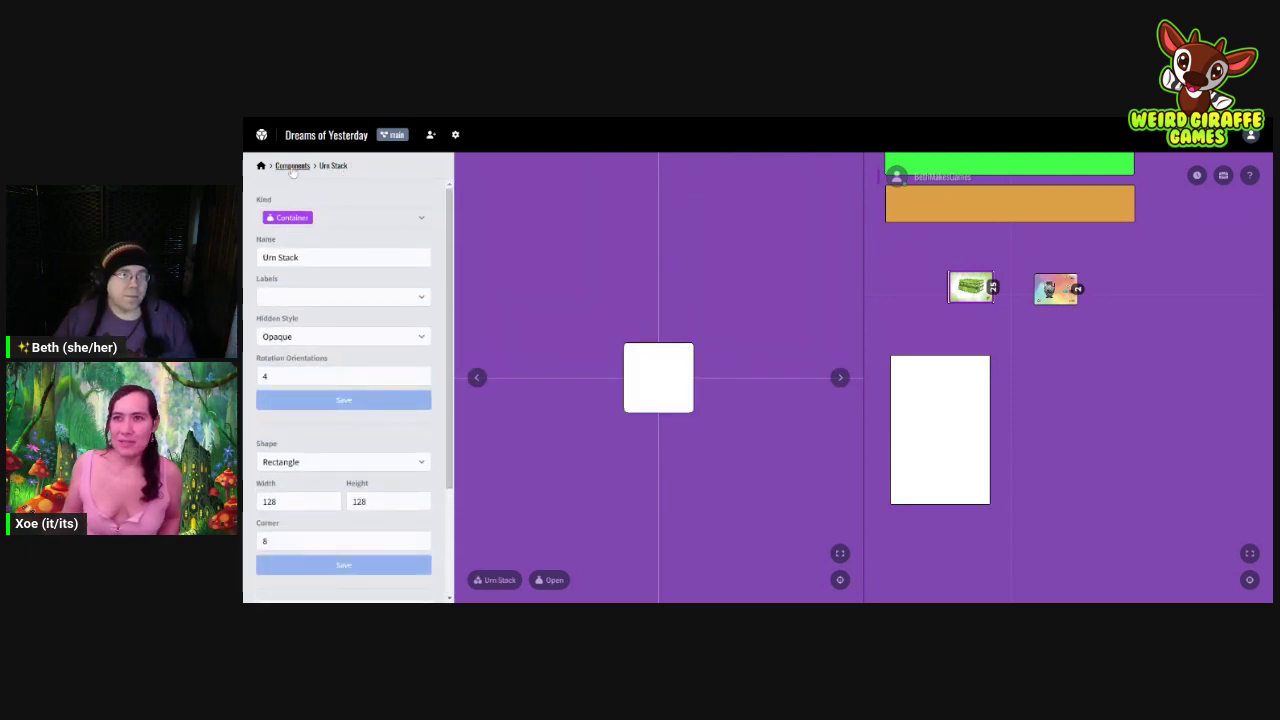
left_click(292, 166)
left_click(430, 386)
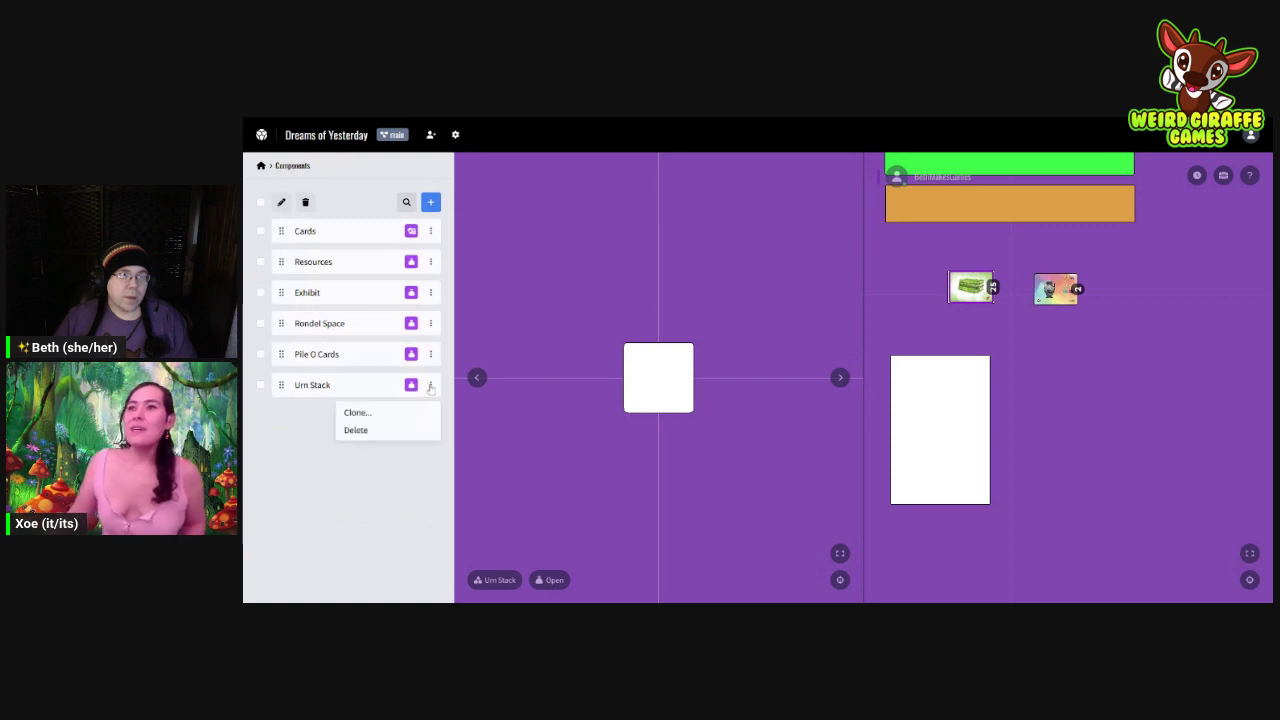
left_click(395, 432)
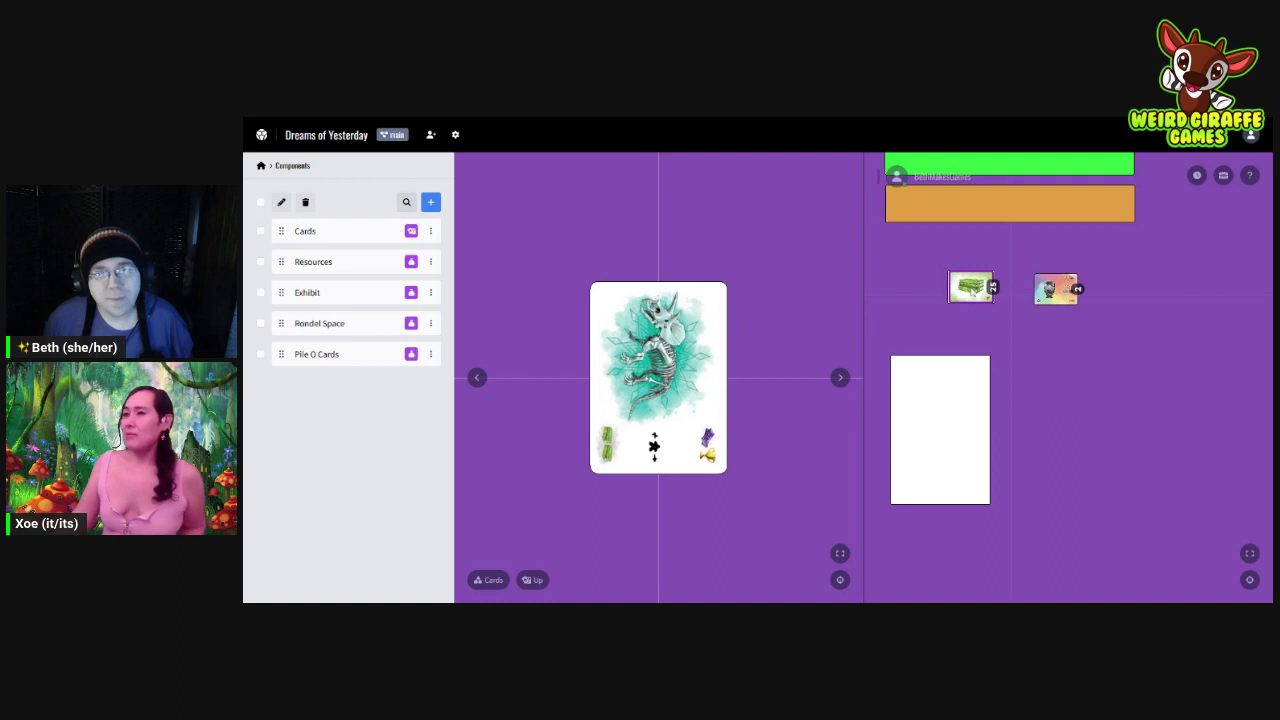
Step: Return the two separated cards to the pile, then place the white container above it and the green and orange rows below it
scroll(1044, 382, "up", 1)
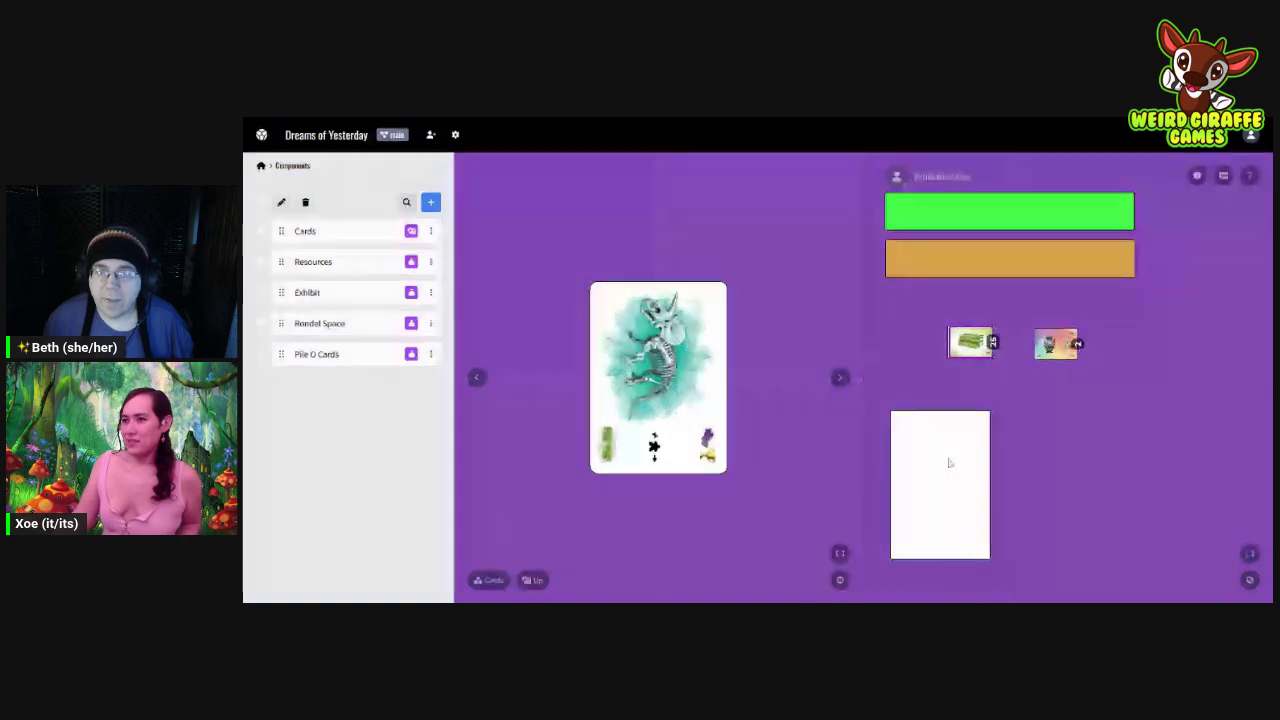
left_click_drag(950, 460, 946, 431)
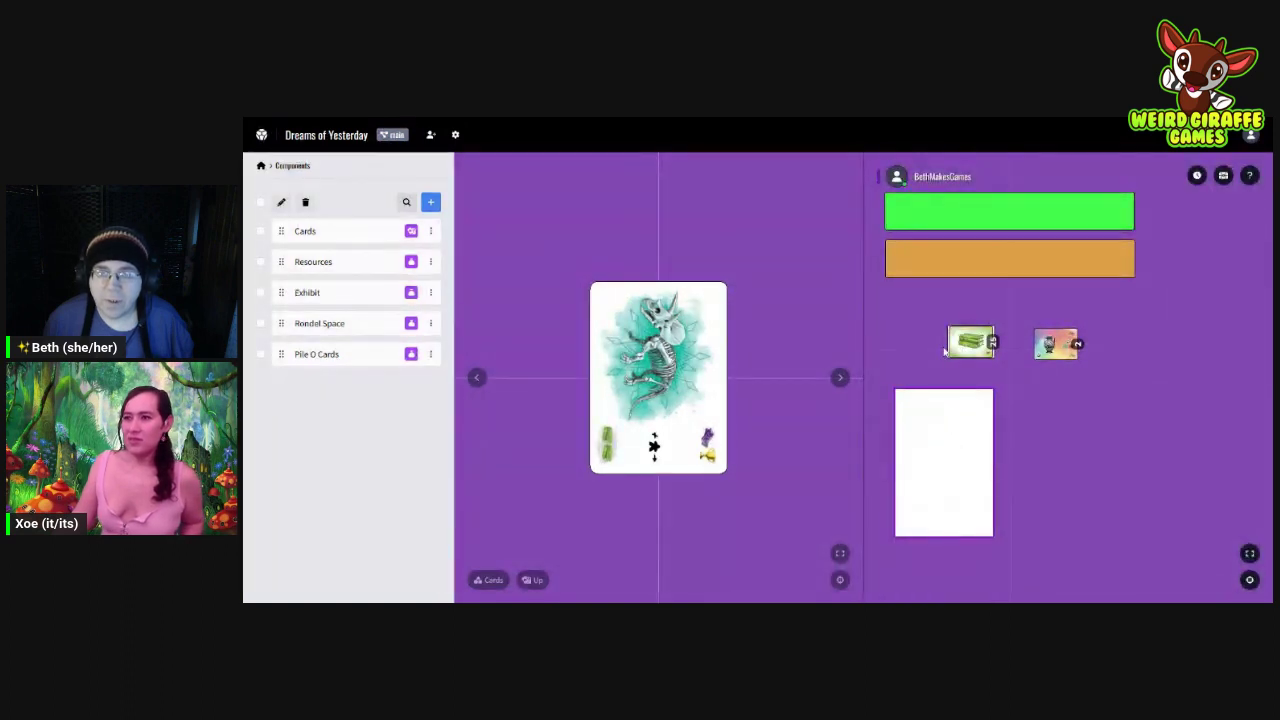
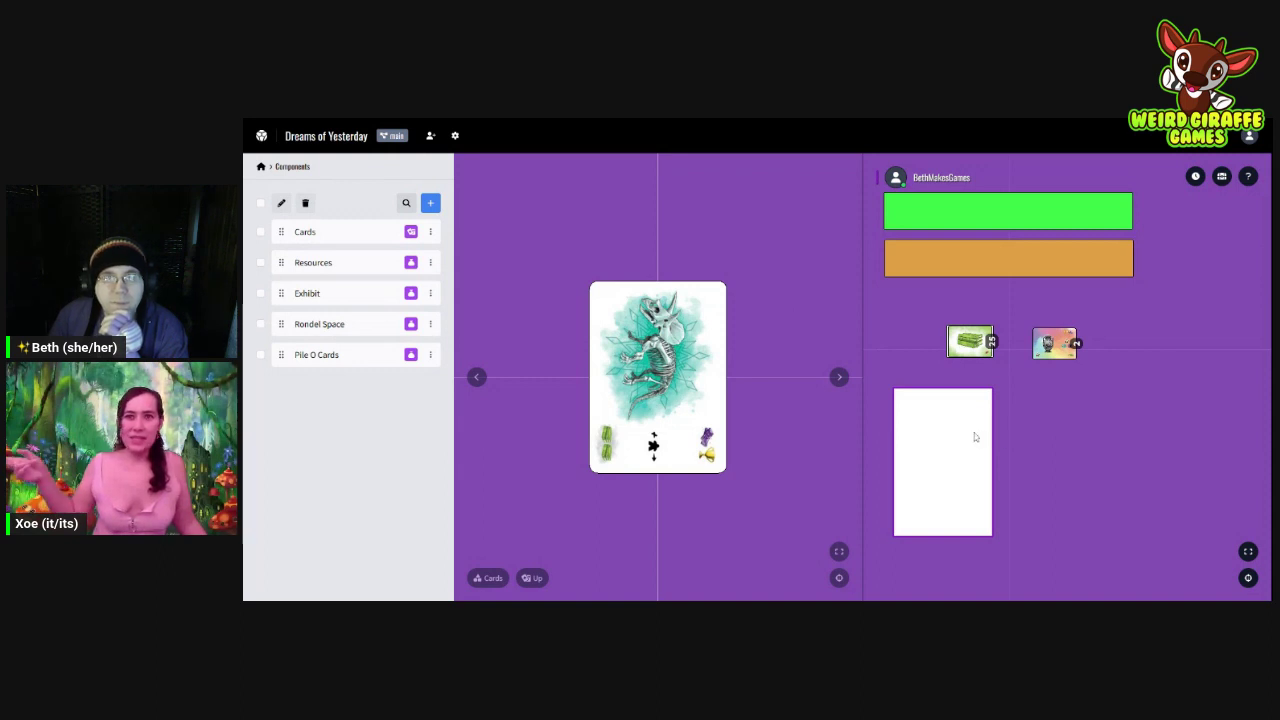
left_click_drag(975, 437, 1044, 424)
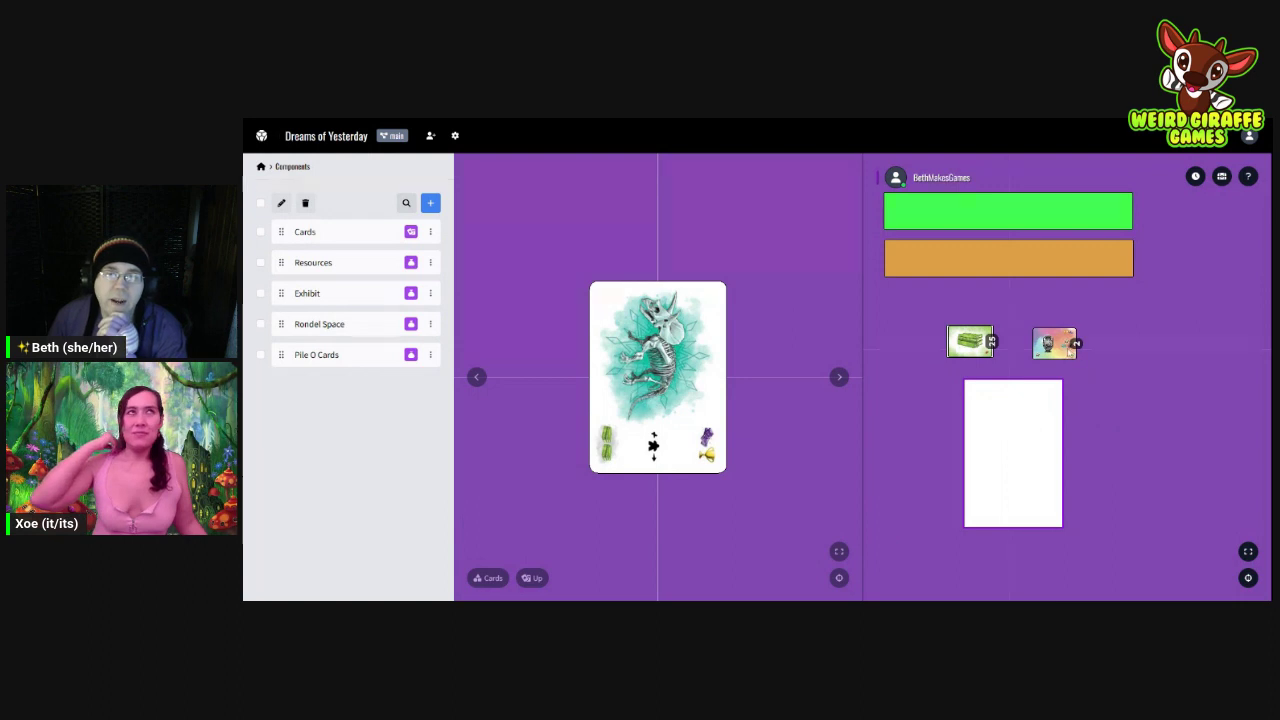
left_click_drag(1054, 343, 970, 342)
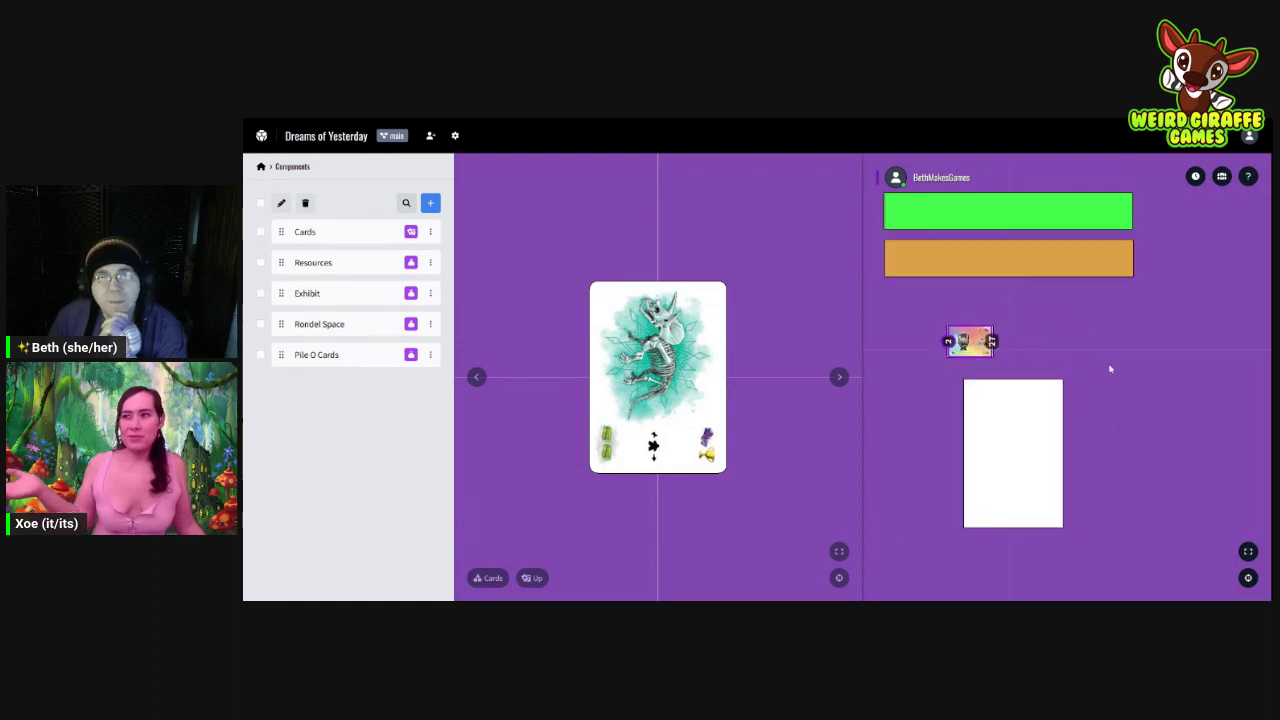
scroll(1104, 362, "down", 3)
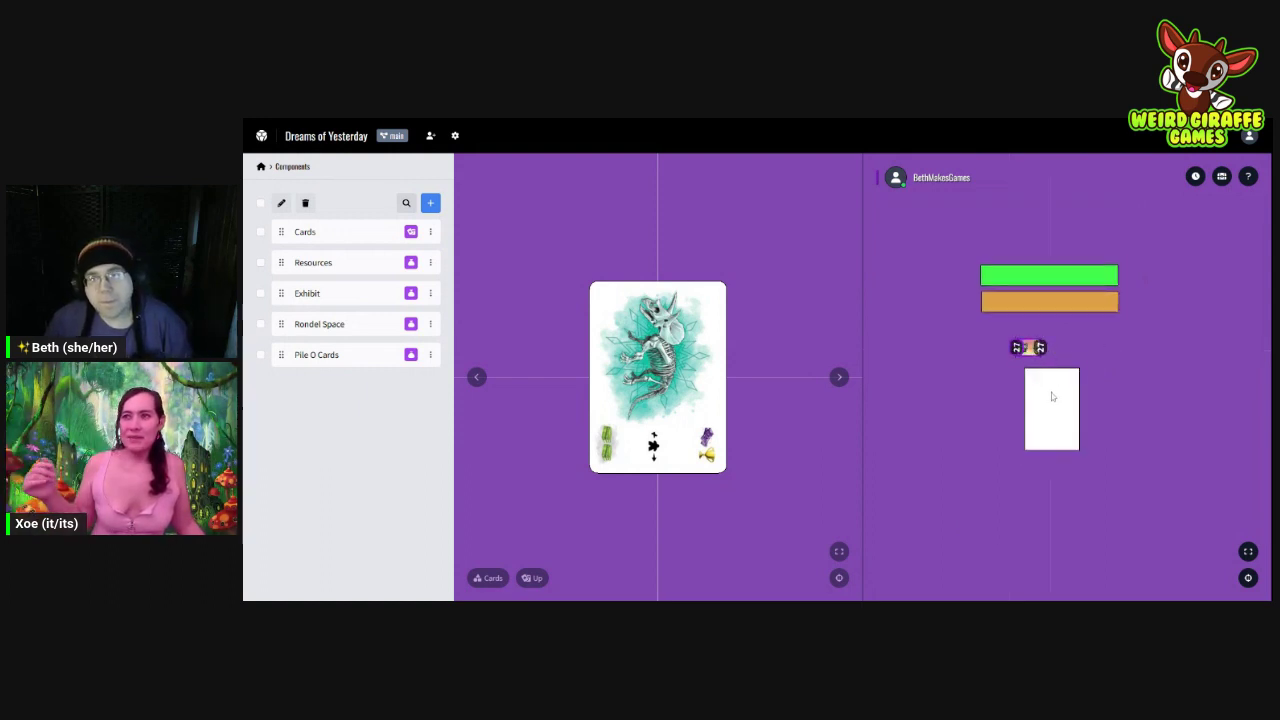
left_click_drag(1052, 395, 1061, 261)
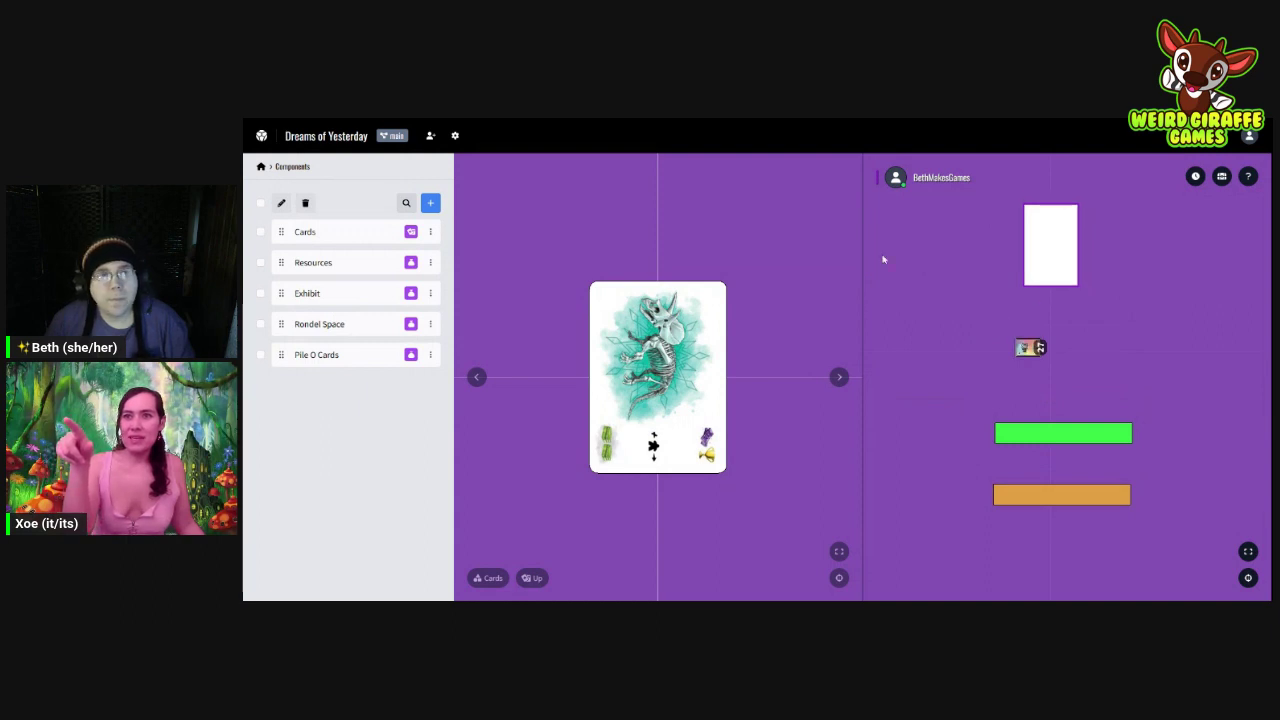
Step: Leave the editor for the Dreams of Yesterday game page and start a play session
left_click(331, 139)
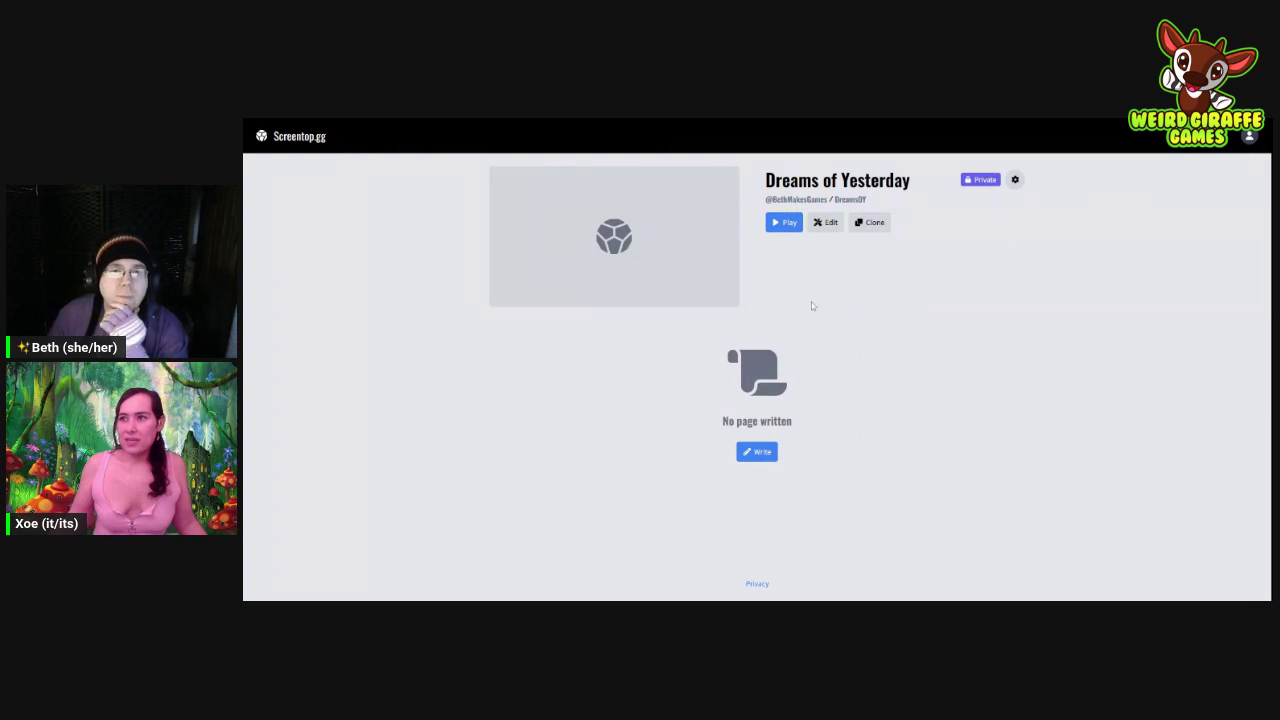
left_click(786, 223)
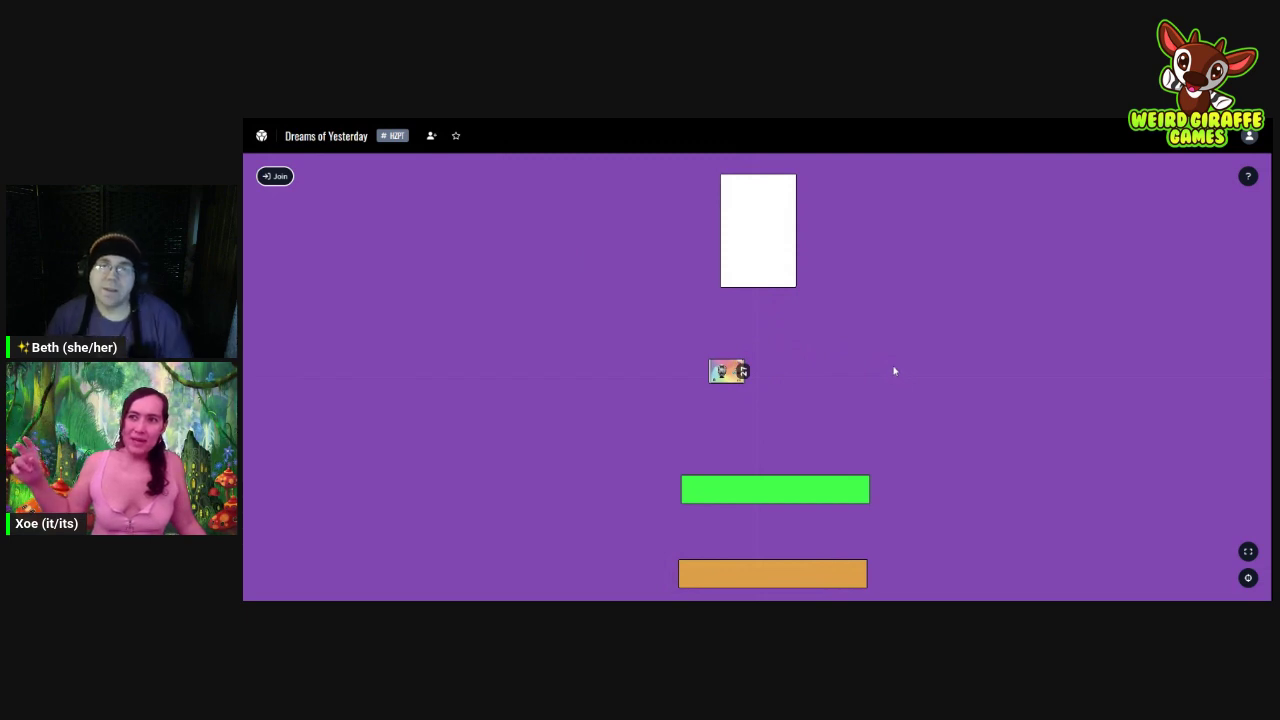
Step: Check the seats offered for joining the play session, then close the seat choice without joining
left_click_drag(797, 495, 790, 522)
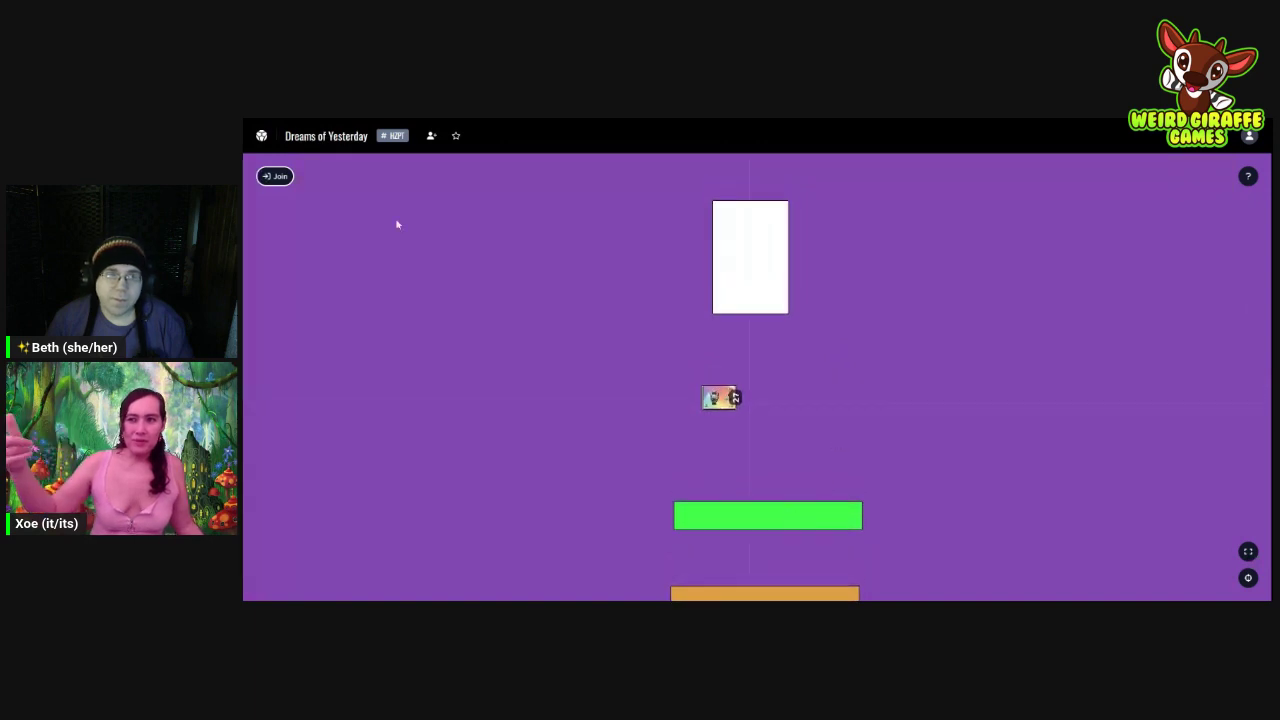
left_click(277, 179)
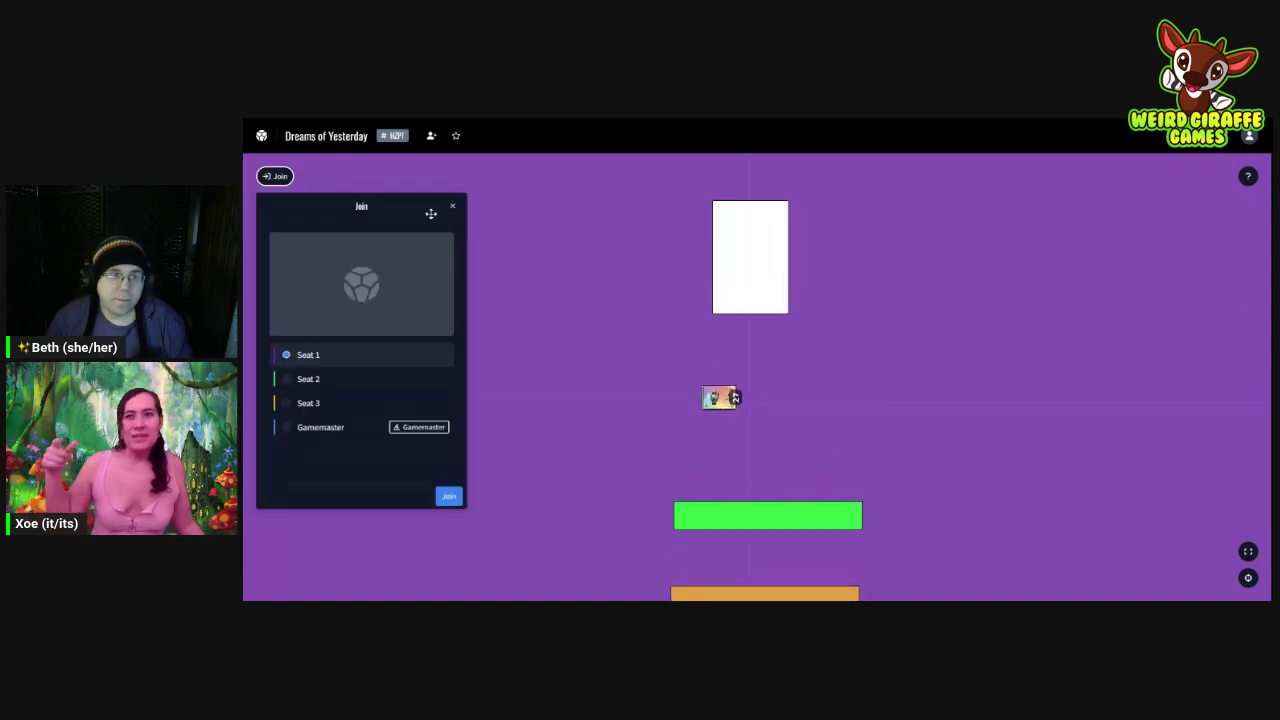
left_click(326, 387)
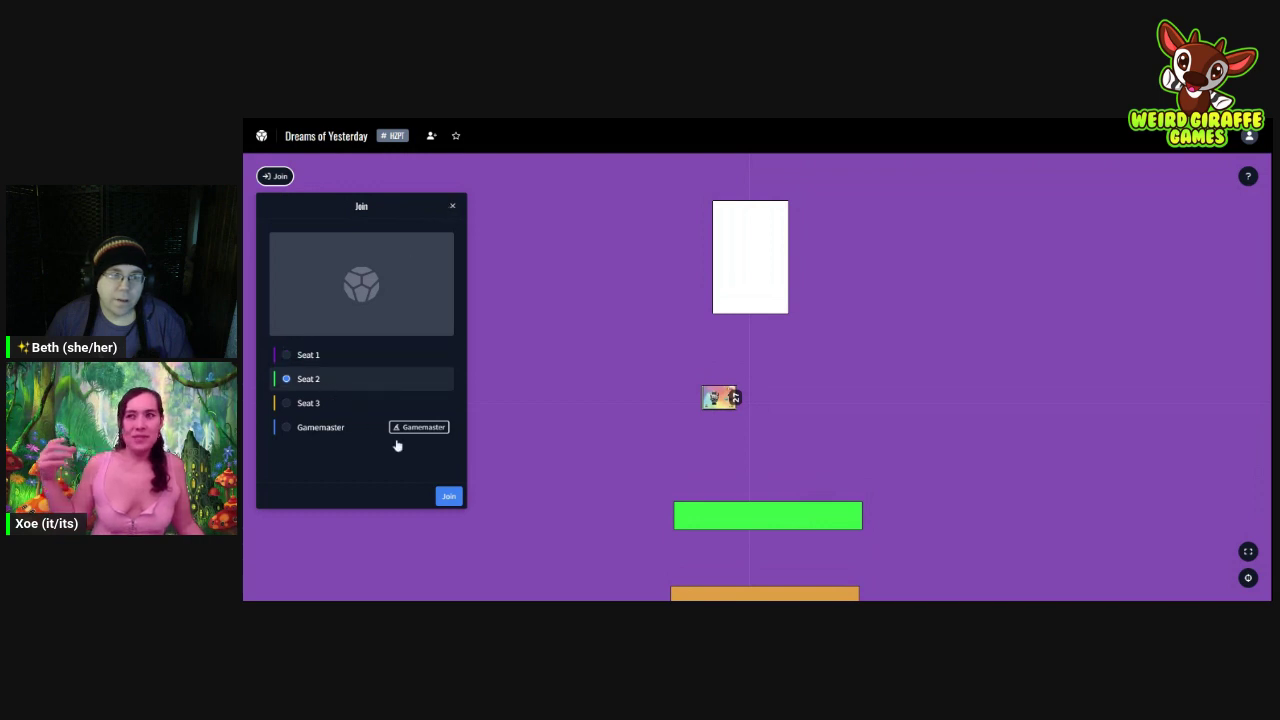
left_click(370, 364)
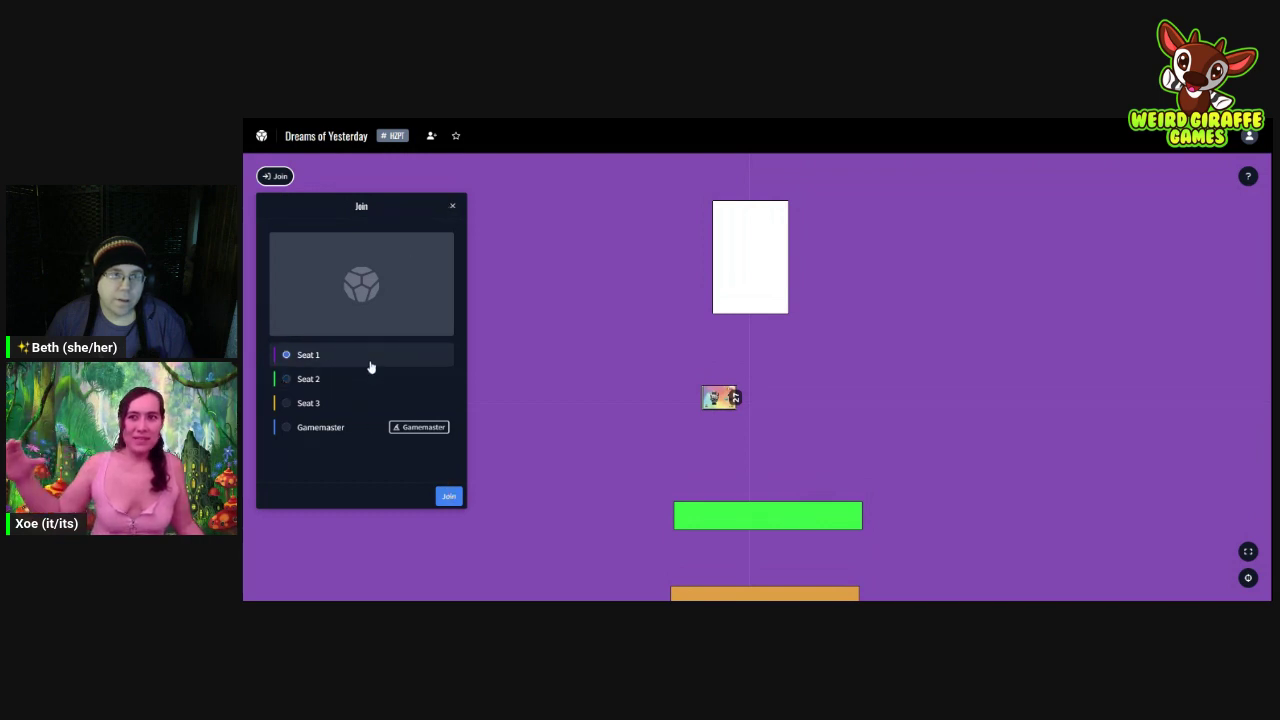
left_click(450, 208)
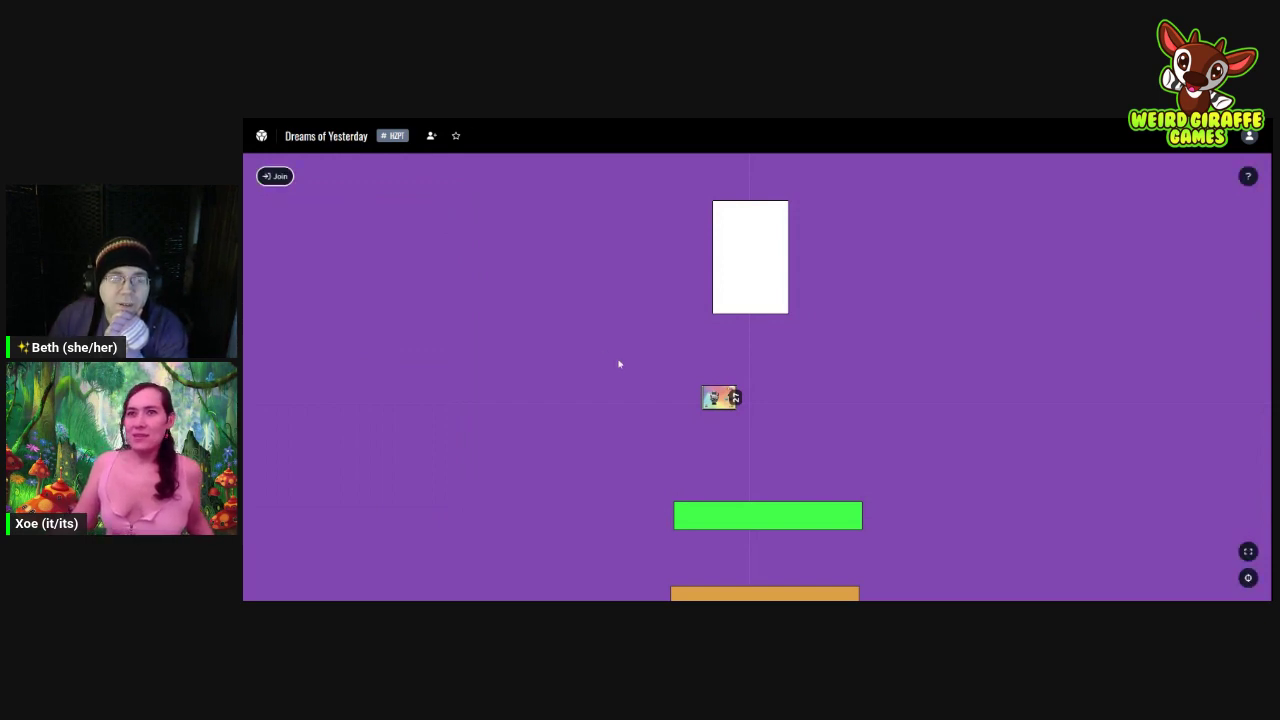
left_click_drag(884, 398, 889, 360)
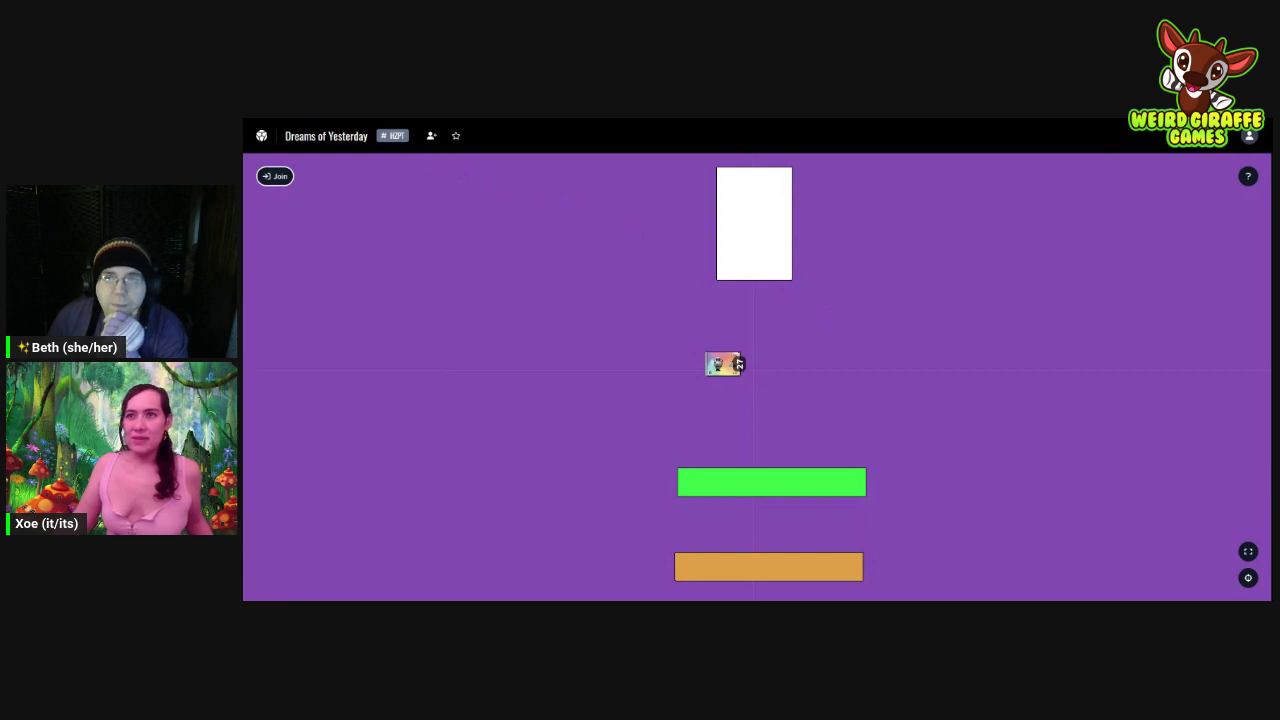
Step: Leave the play session for the Dreams of Yesterday game page and reopen the game in the editor
left_click(338, 139)
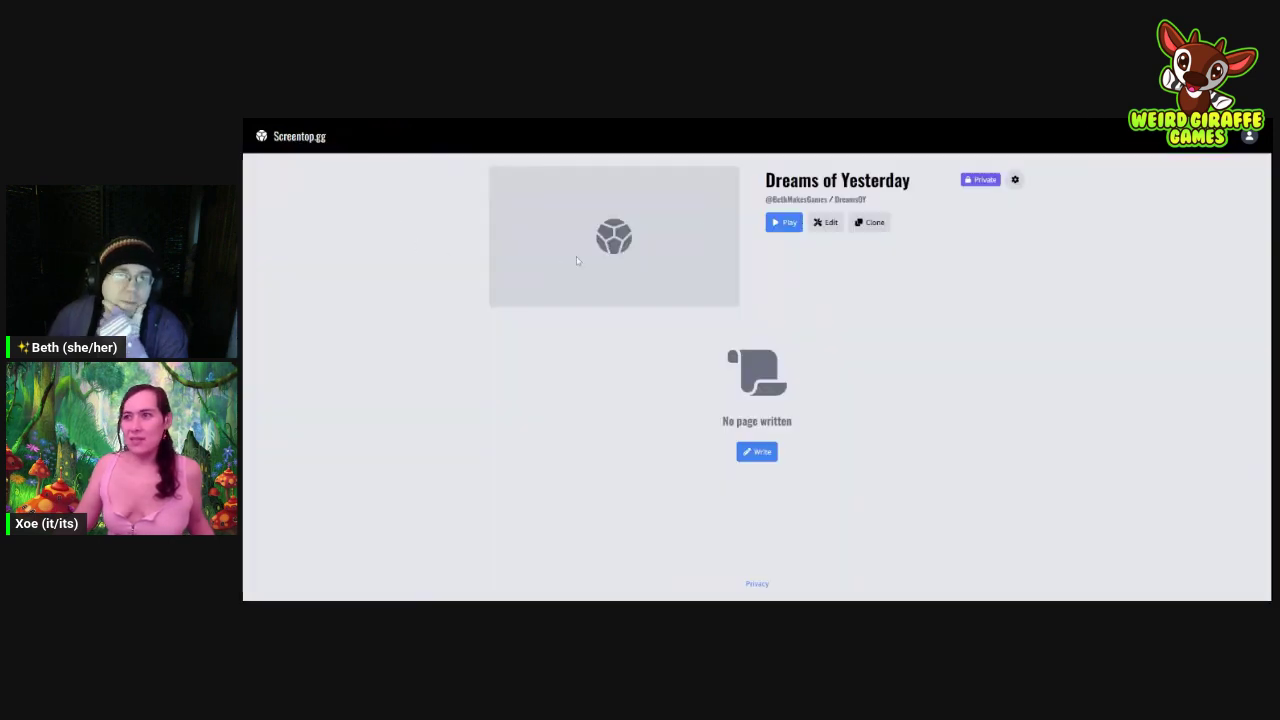
left_click(826, 222)
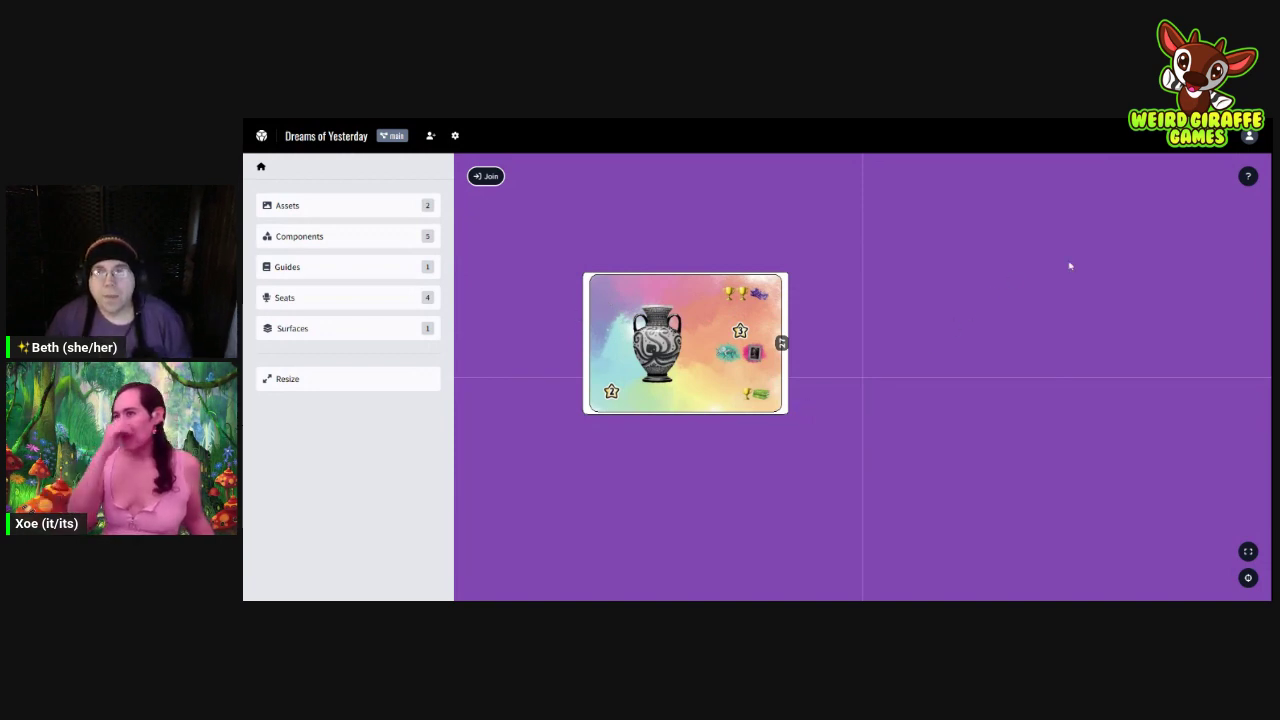
left_click(1247, 177)
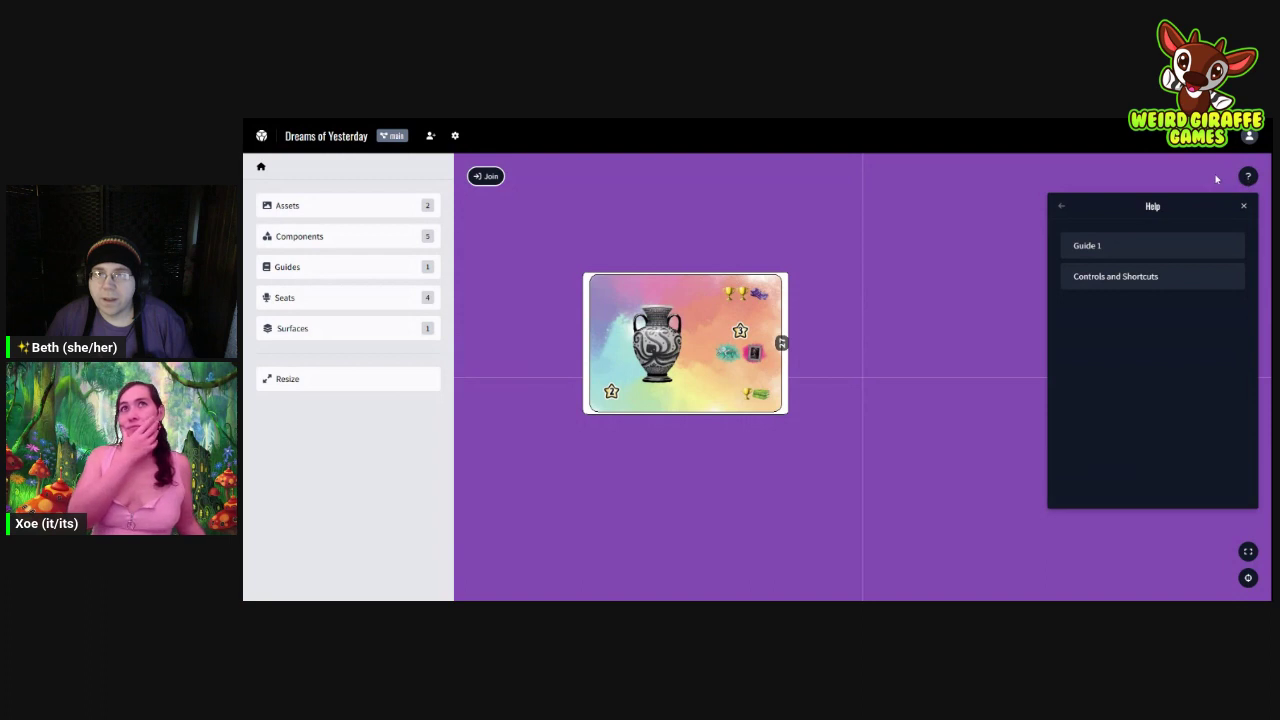
left_click(1244, 207)
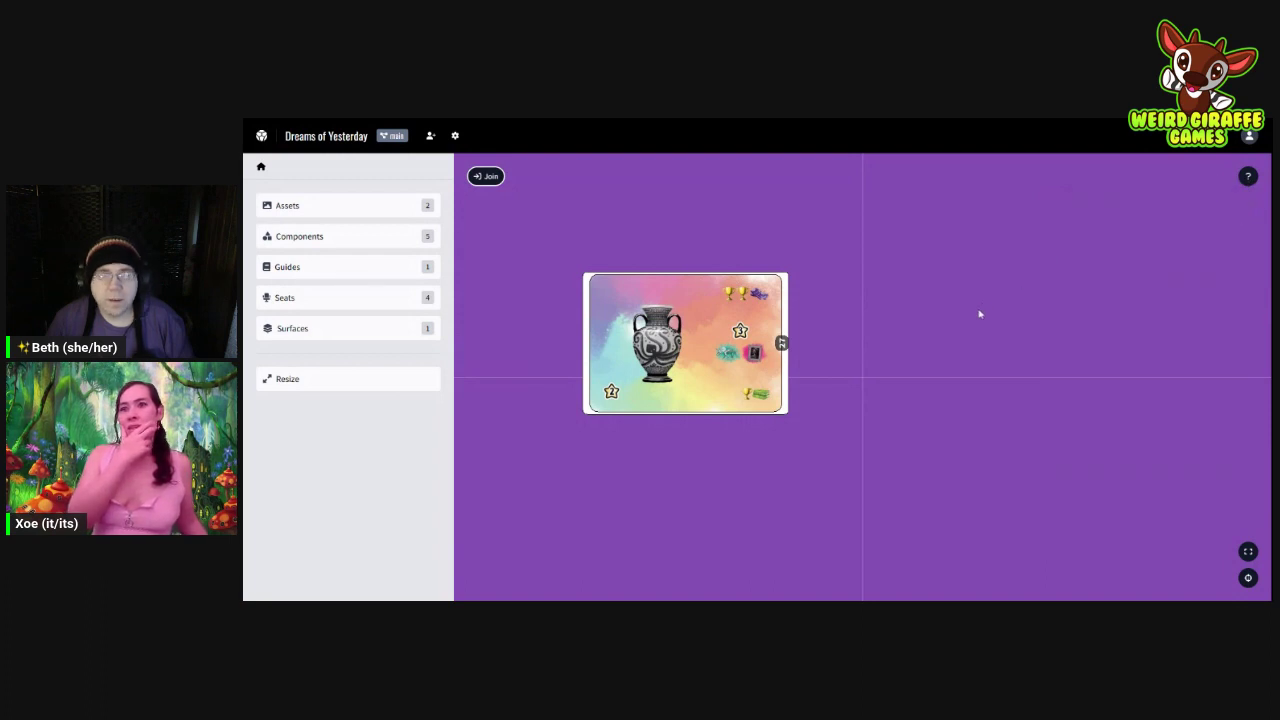
Step: Bring the whole table layout into view and join the editor's table as Seat 1
scroll(980, 314, "down", 2)
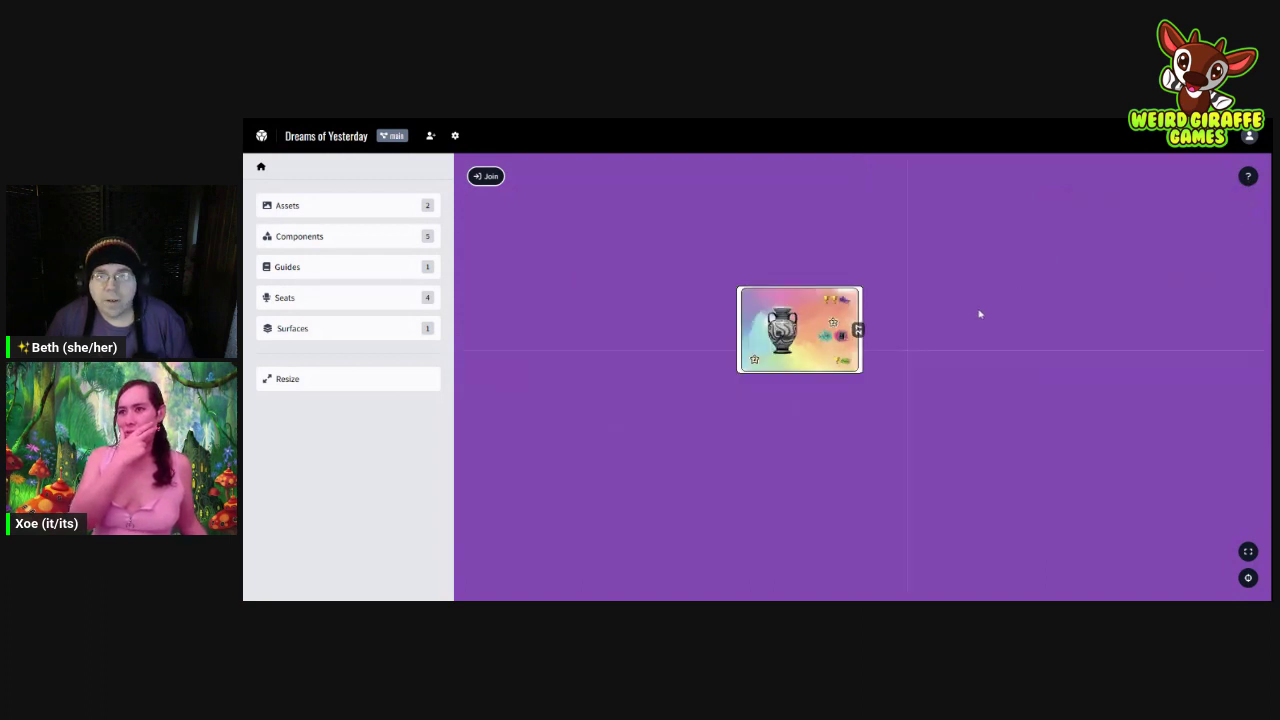
scroll(980, 314, "down", 2)
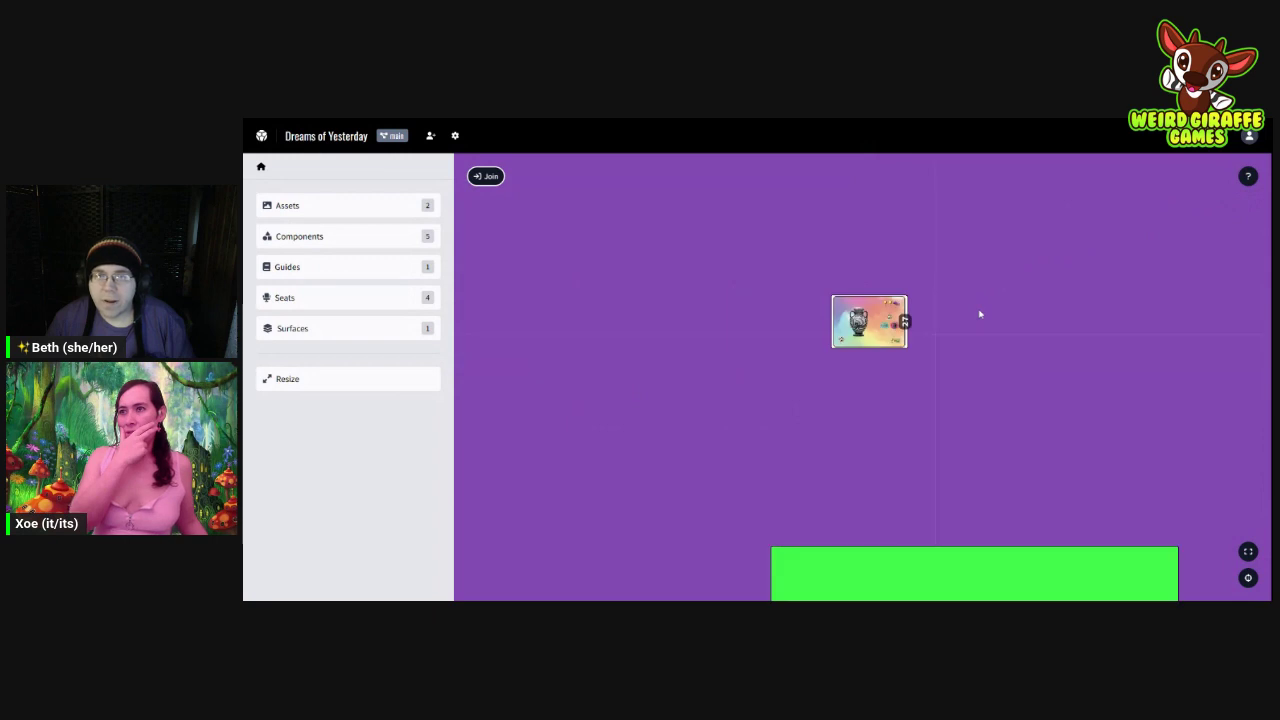
scroll(980, 314, "down", 2)
scroll(1157, 251, "down", 3)
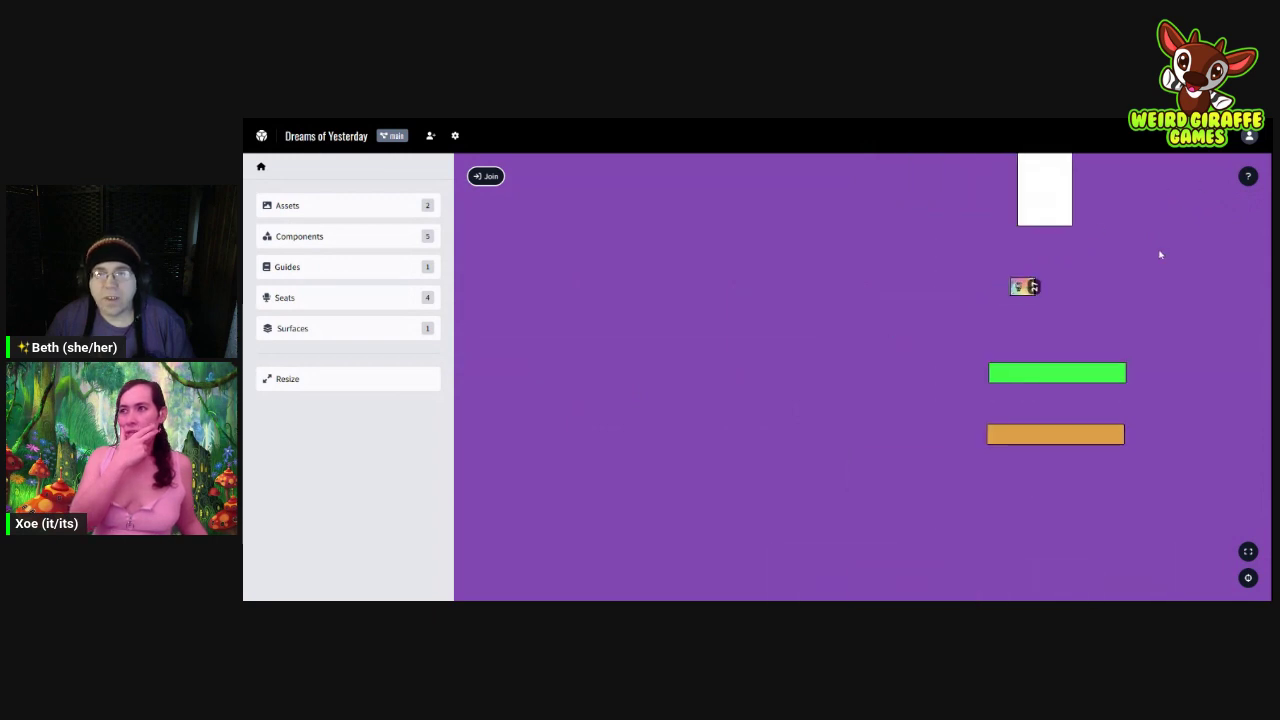
left_click_drag(1140, 266, 989, 350)
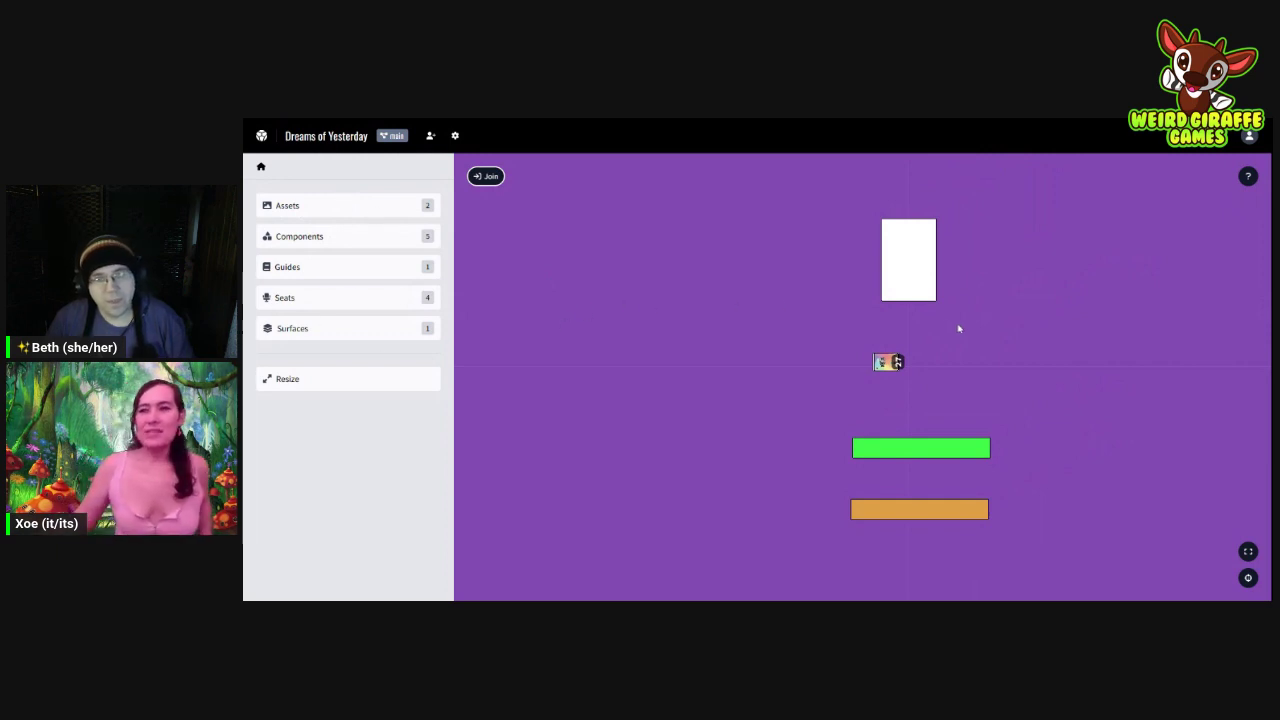
left_click_drag(1058, 320, 1013, 326)
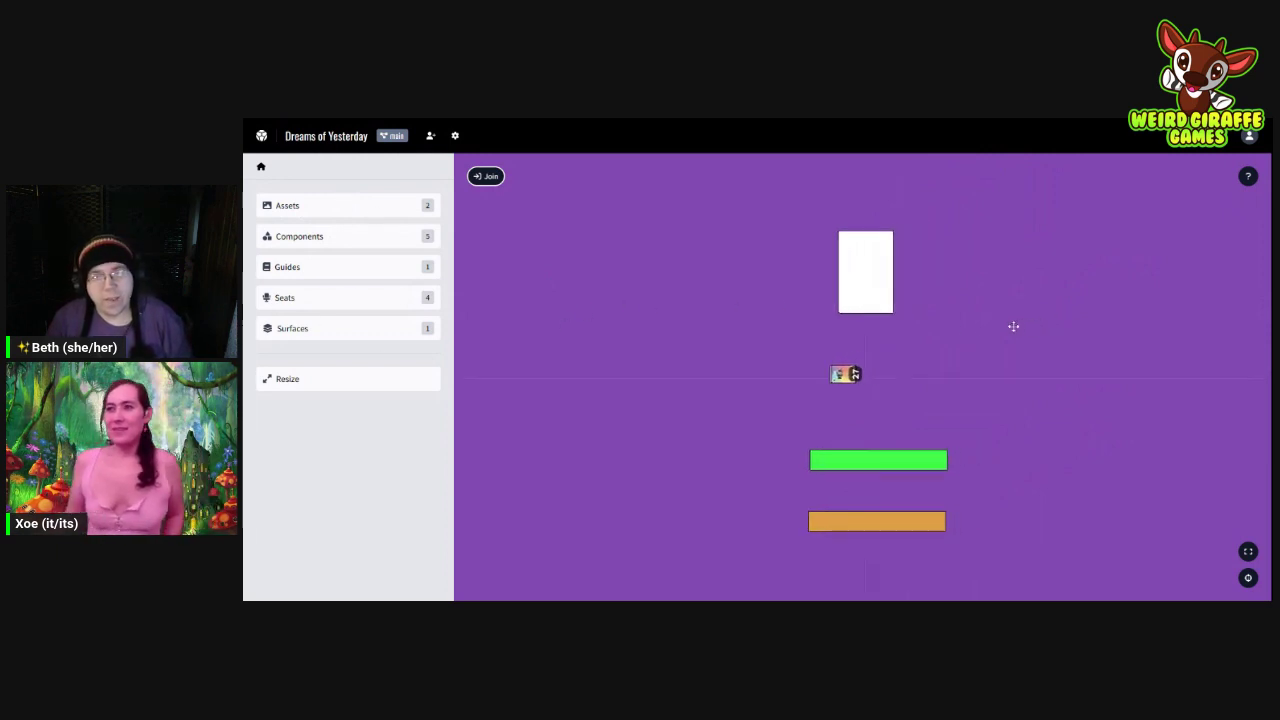
left_click_drag(875, 279, 871, 269)
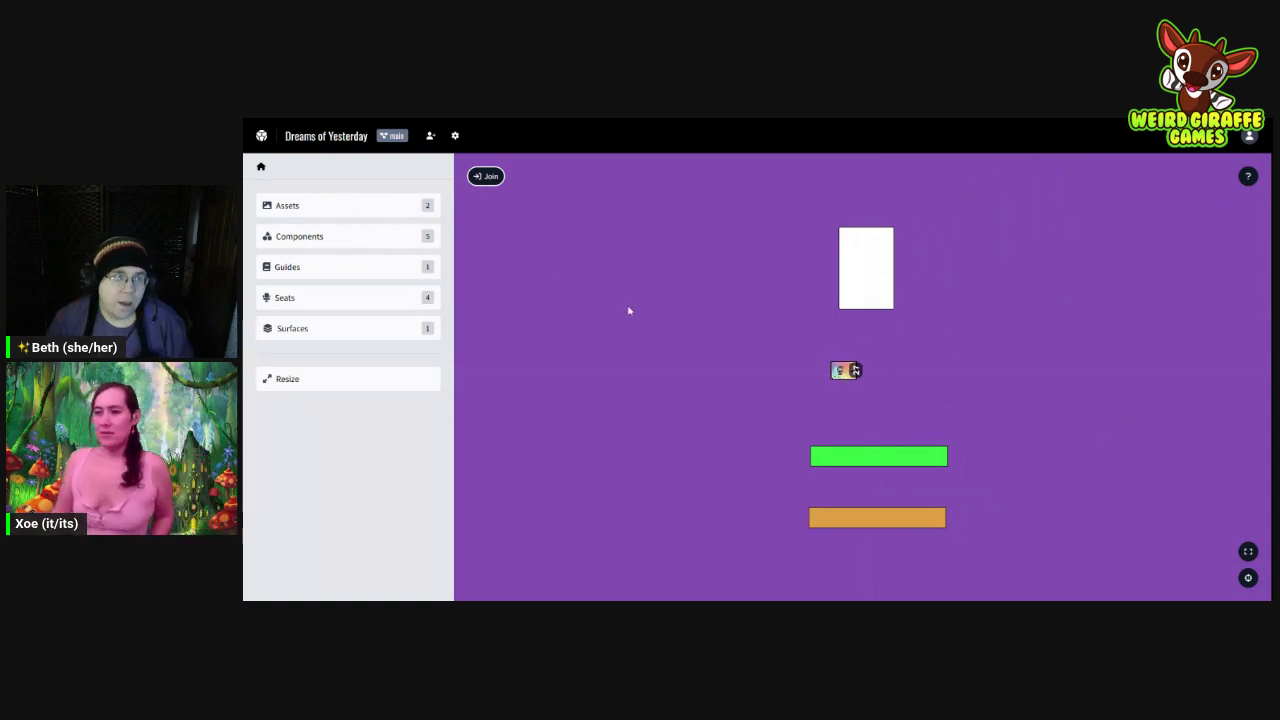
mouse_move(884, 293)
left_mouse_down()
mouse_move(843, 317)
mouse_move(869, 294)
left_mouse_up()
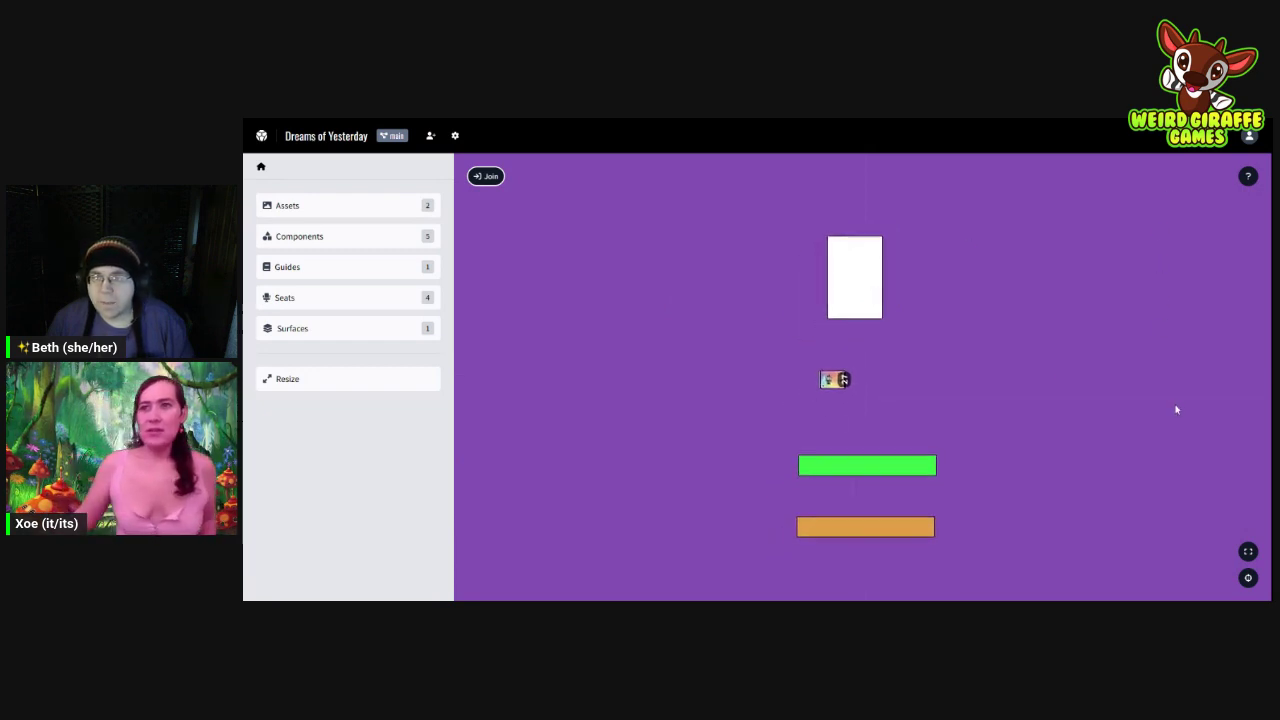
left_click(494, 179)
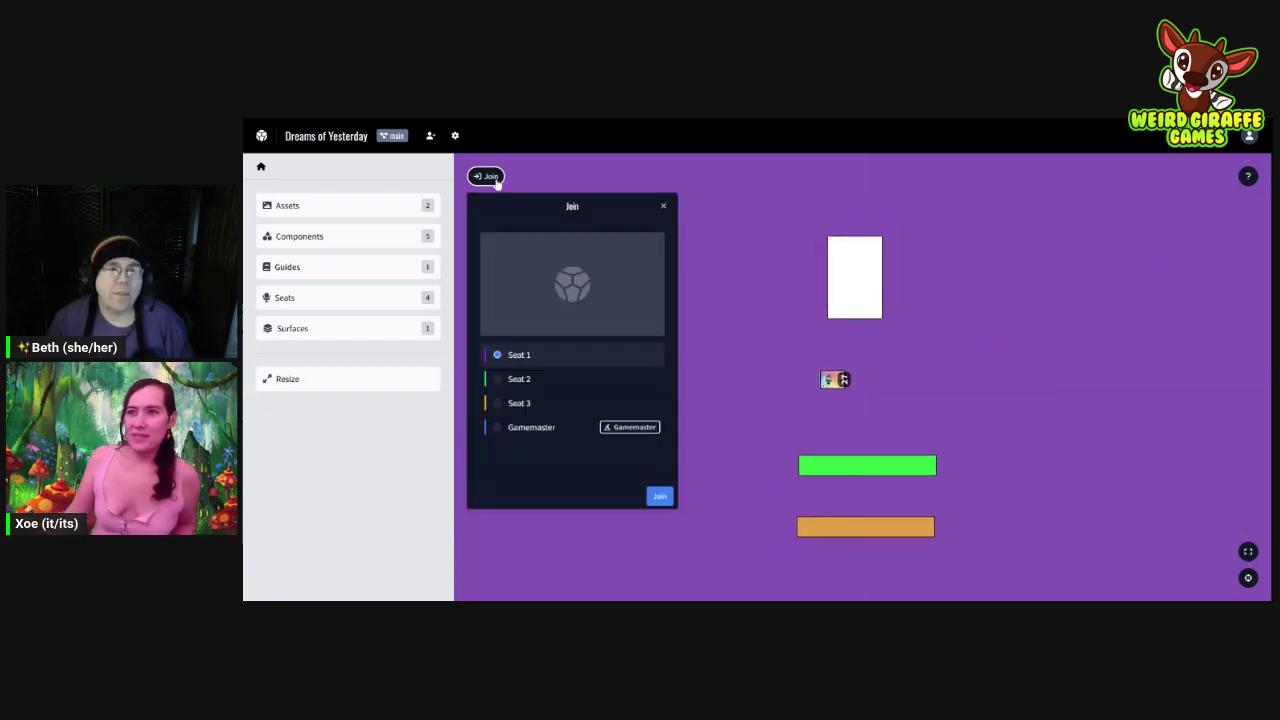
left_click(659, 496)
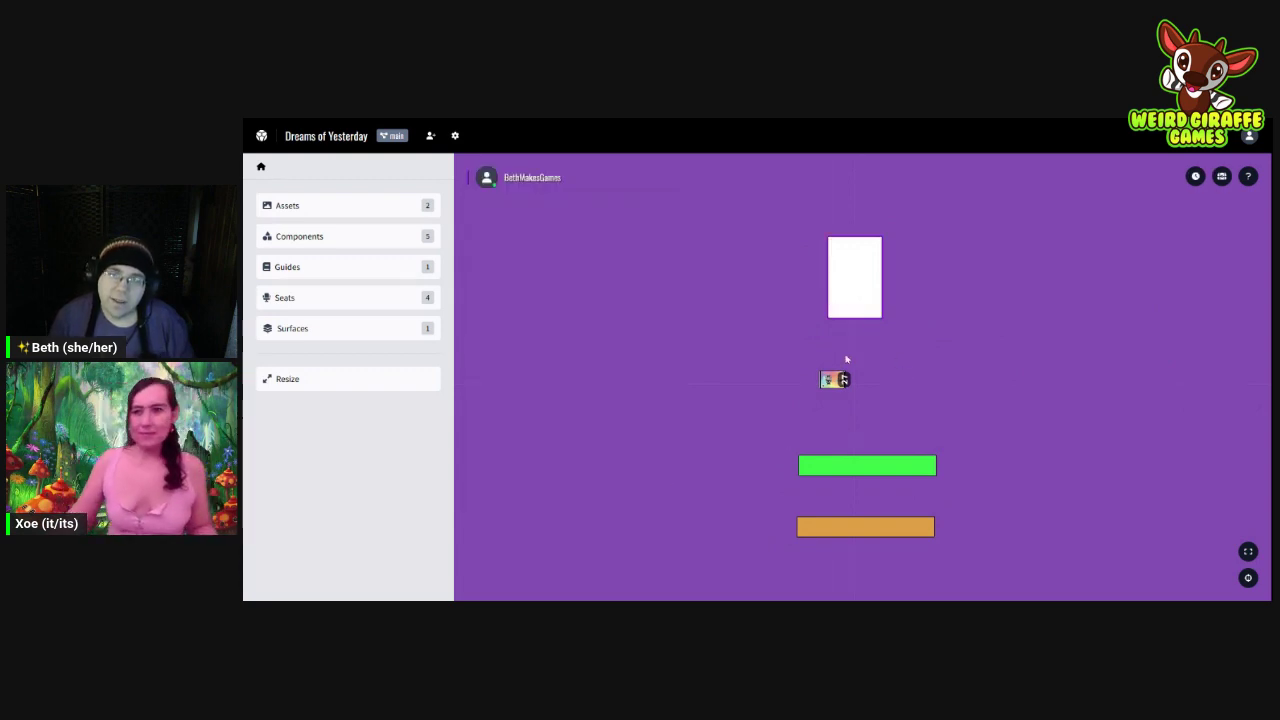
Step: Take the card pile off its small white container, place the container left of the large white one, and put the pile back on it
left_click_drag(843, 380, 878, 376)
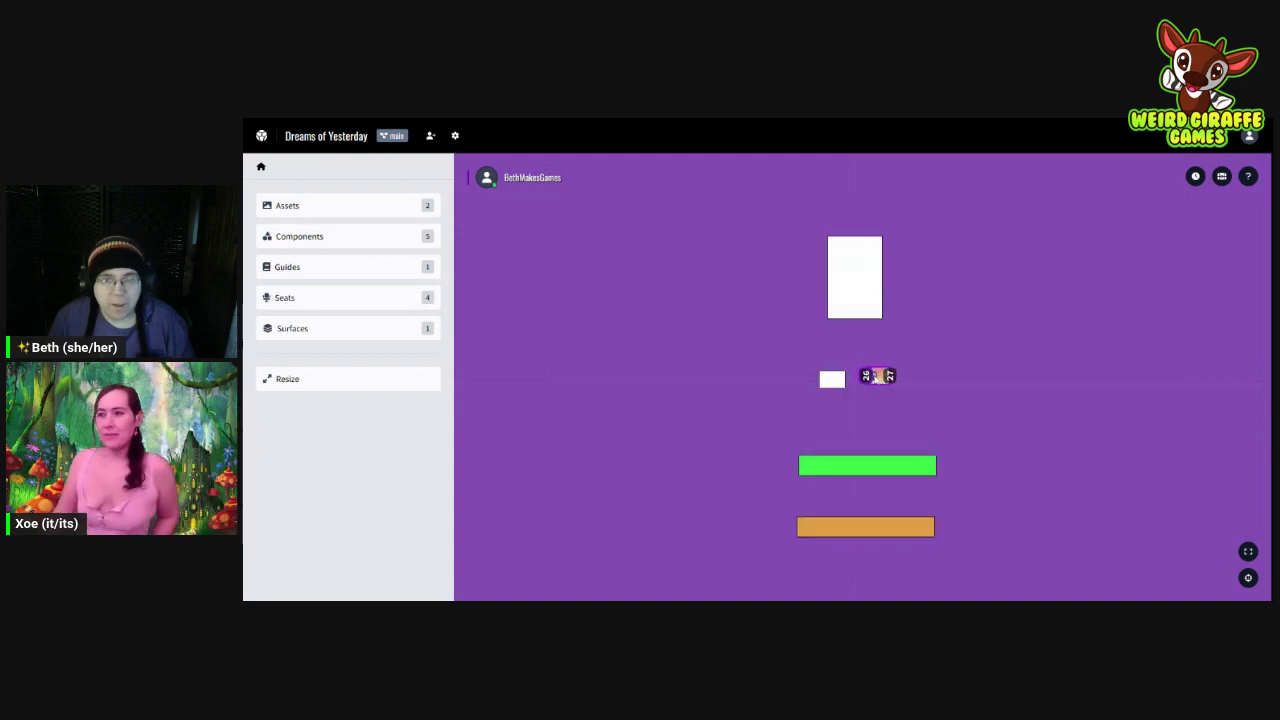
left_click_drag(832, 379, 794, 244)
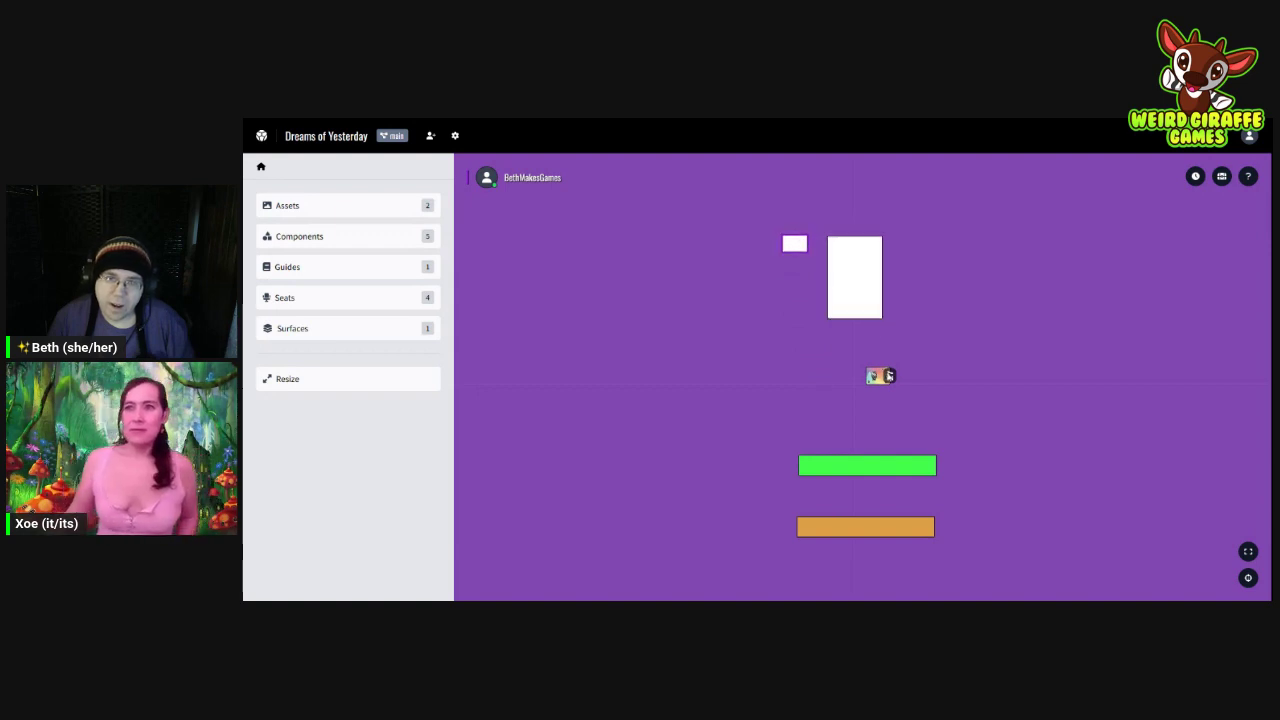
left_click(887, 376)
left_click_drag(887, 376, 796, 244)
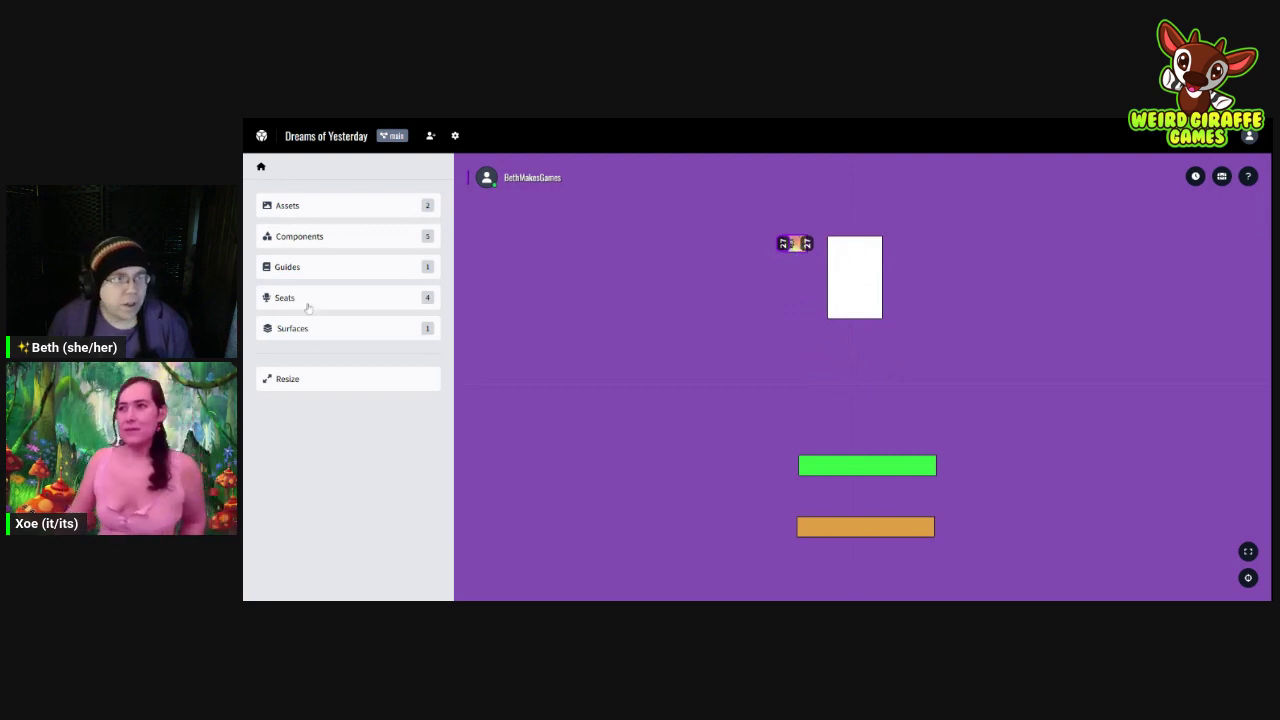
left_click(376, 210)
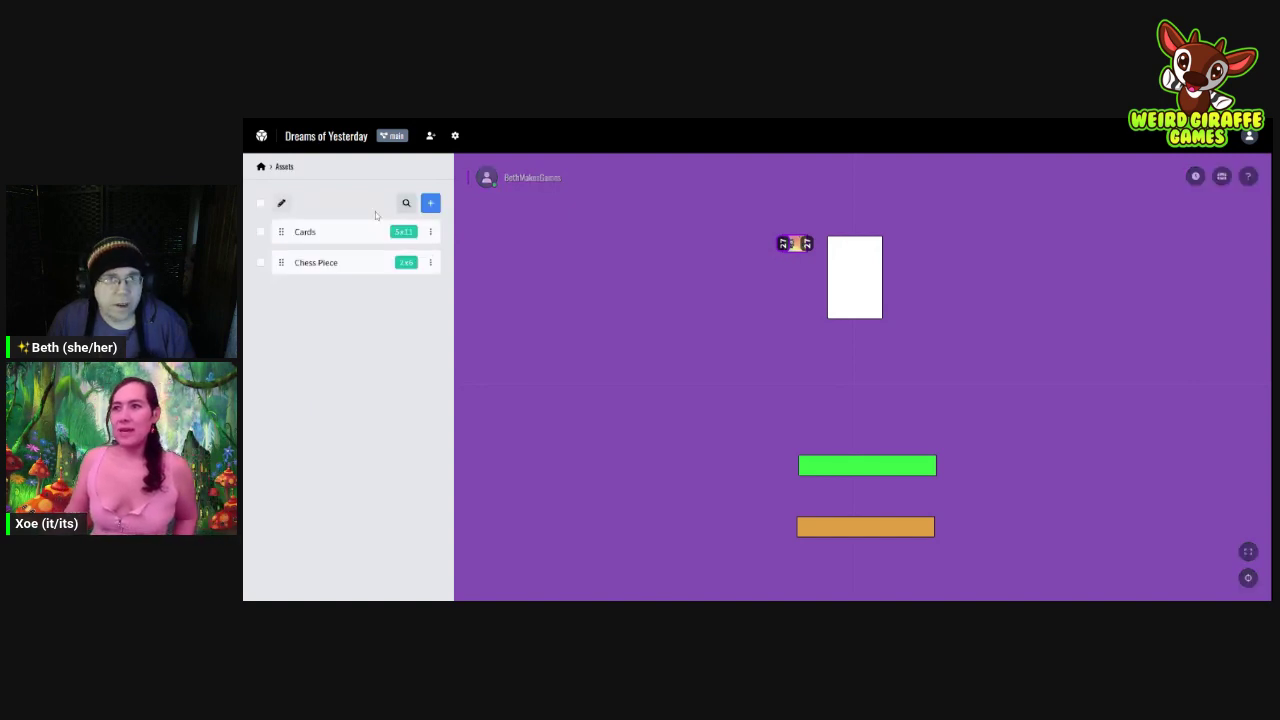
left_click(263, 168)
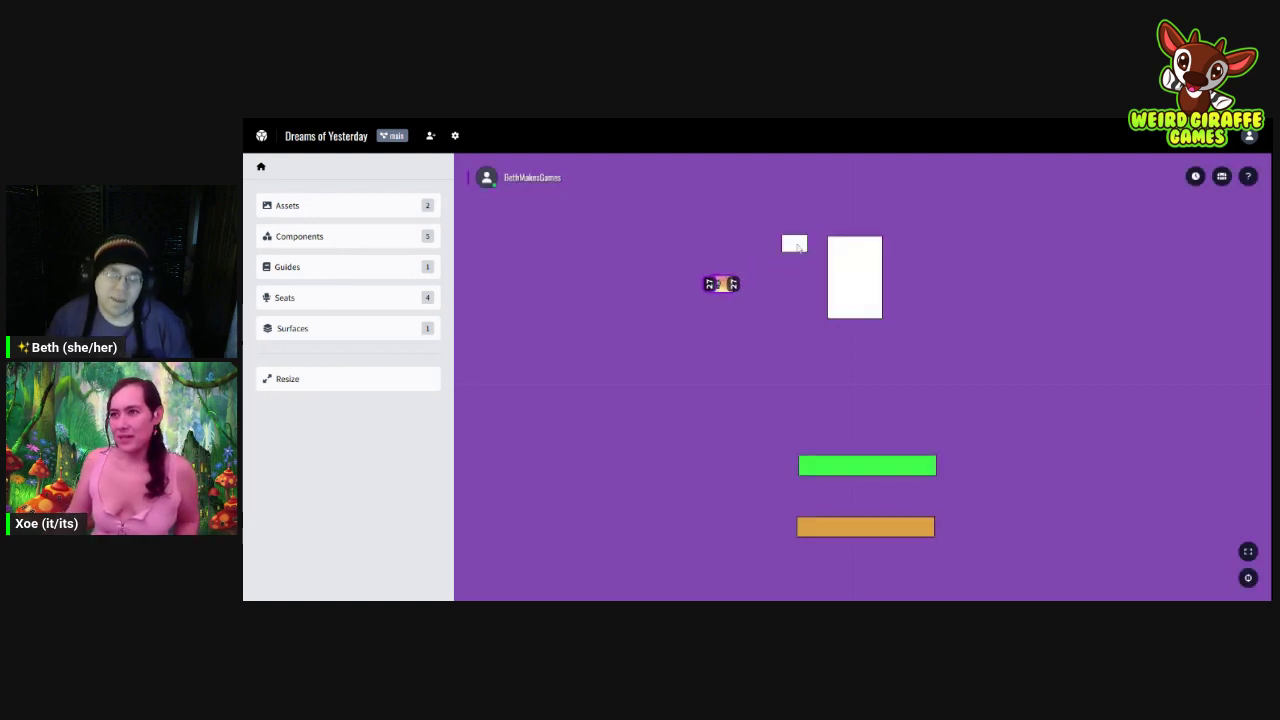
Step: With the card pile moved aside, duplicate the small white container and place the copy on the right of the large white one
key("ctrl+c")
key("ctrl+v")
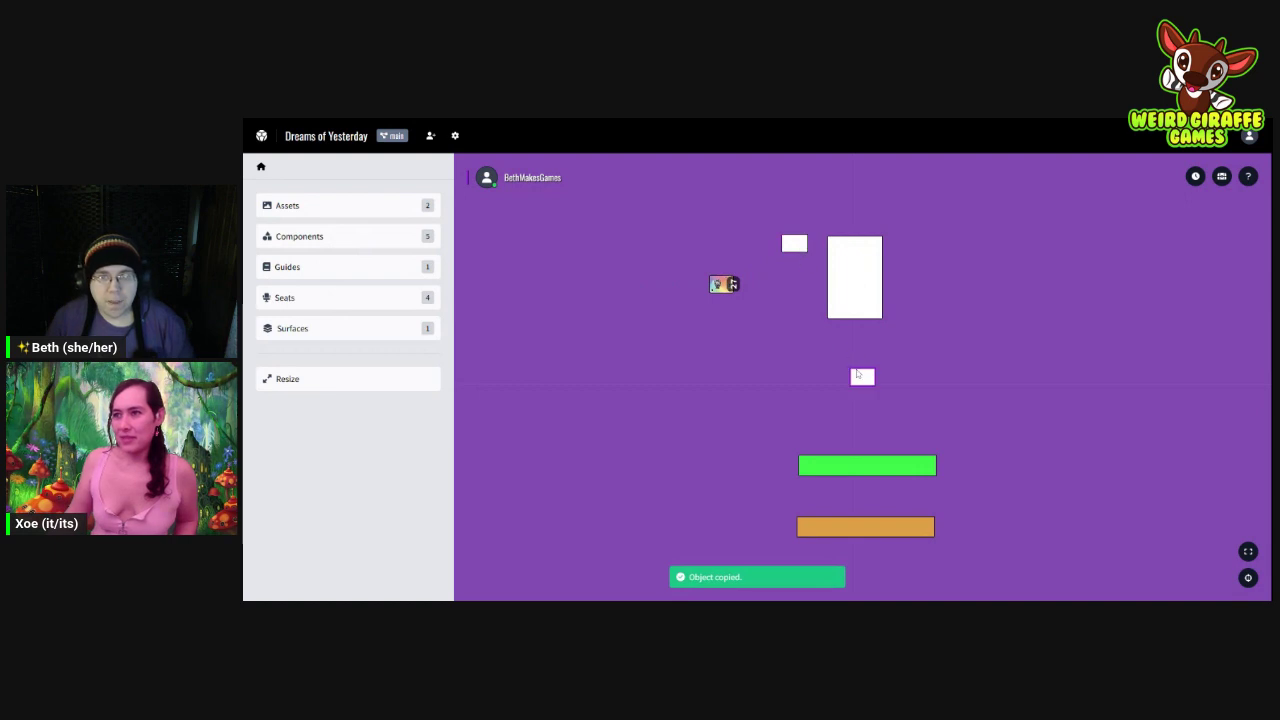
left_click_drag(864, 375, 909, 245)
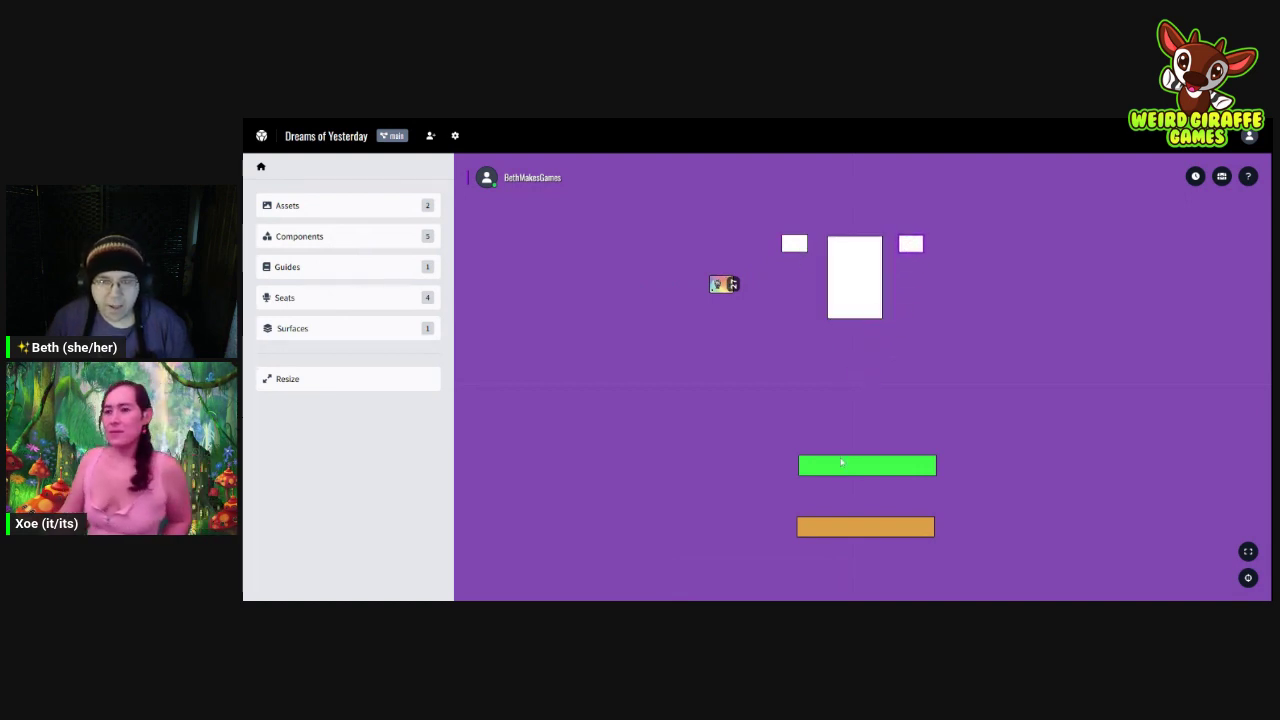
Step: Stack the green and orange rows below and left of the large white container, and add a duplicate orange row beneath them
left_click_drag(853, 472, 686, 418)
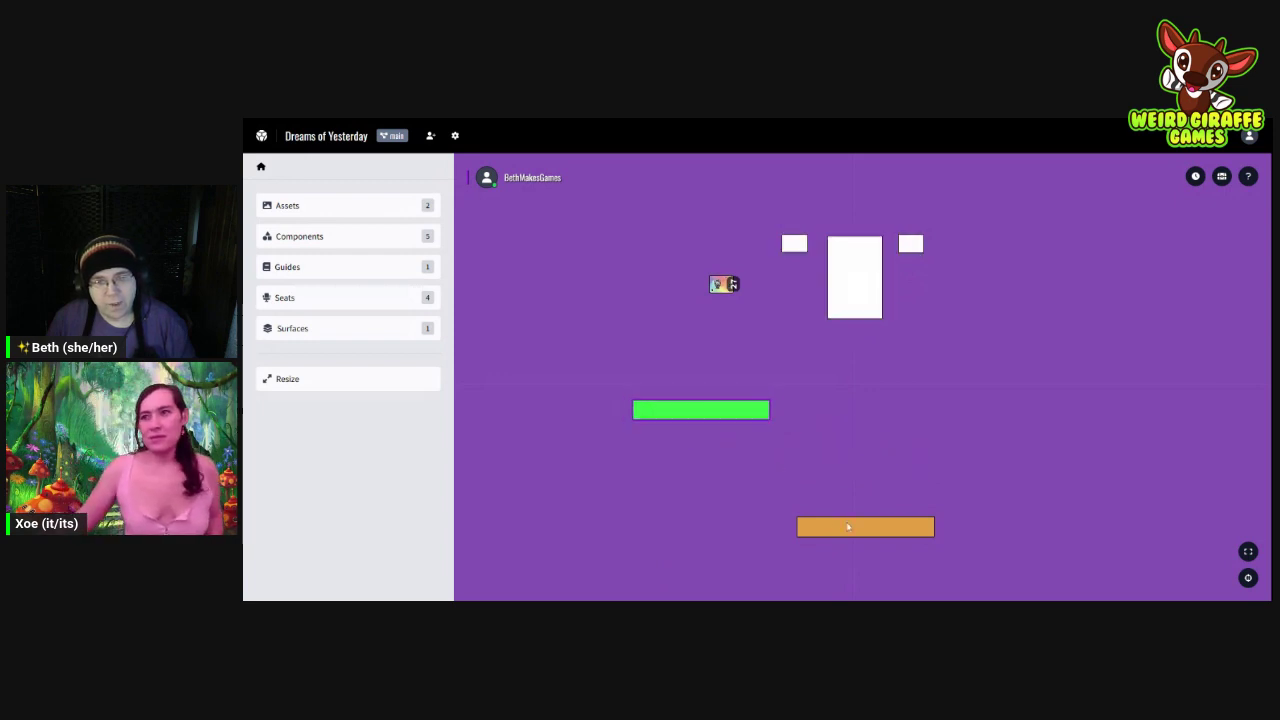
left_click_drag(853, 526, 684, 436)
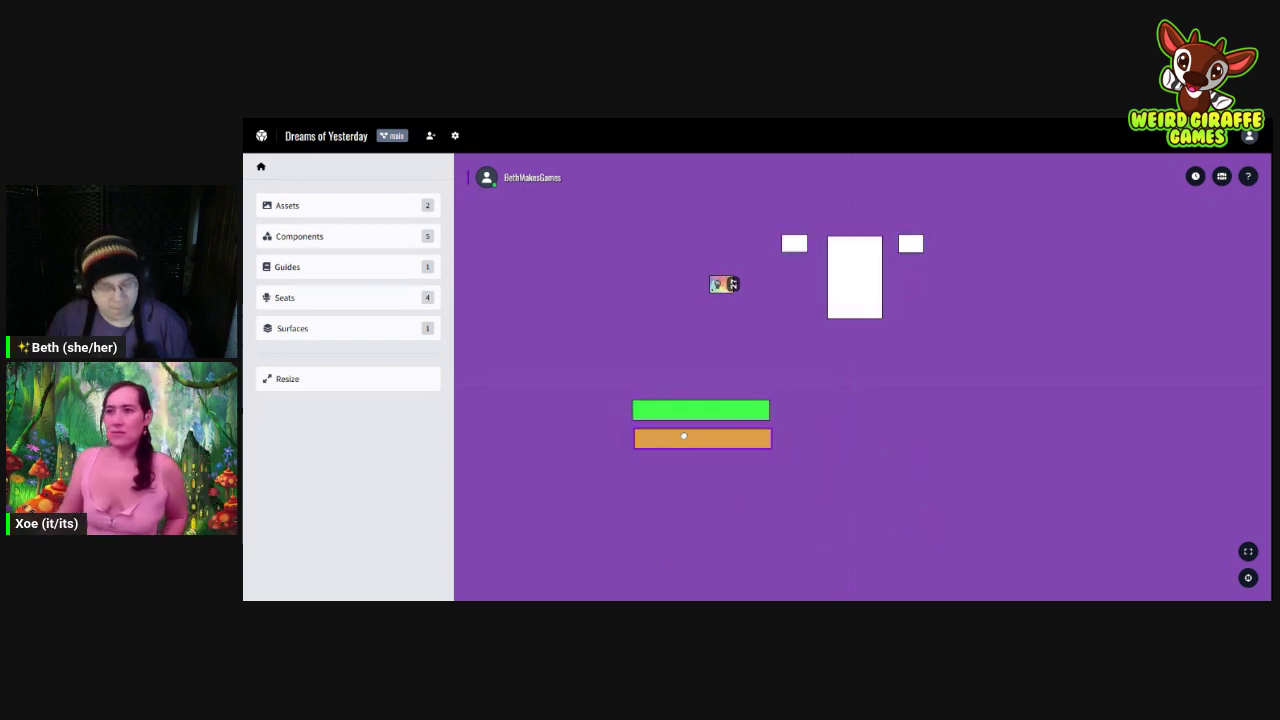
key("ctrl+c")
key("ctrl+v")
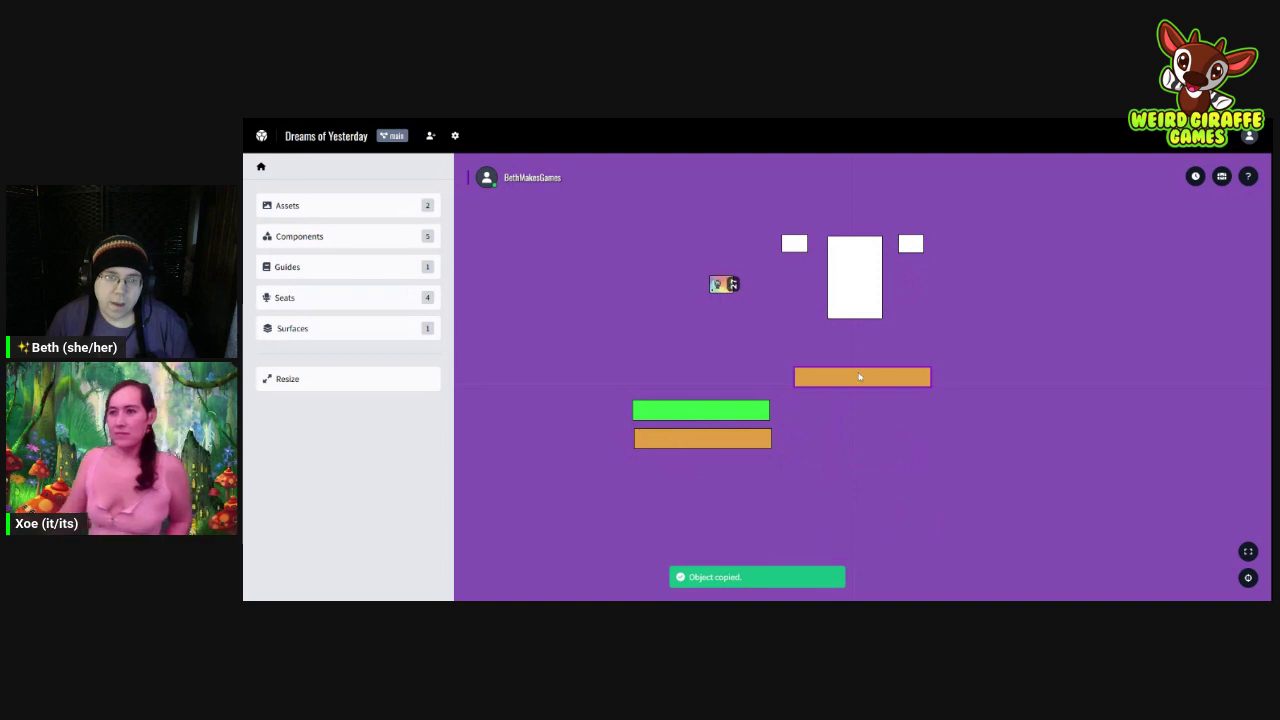
left_click_drag(859, 376, 705, 468)
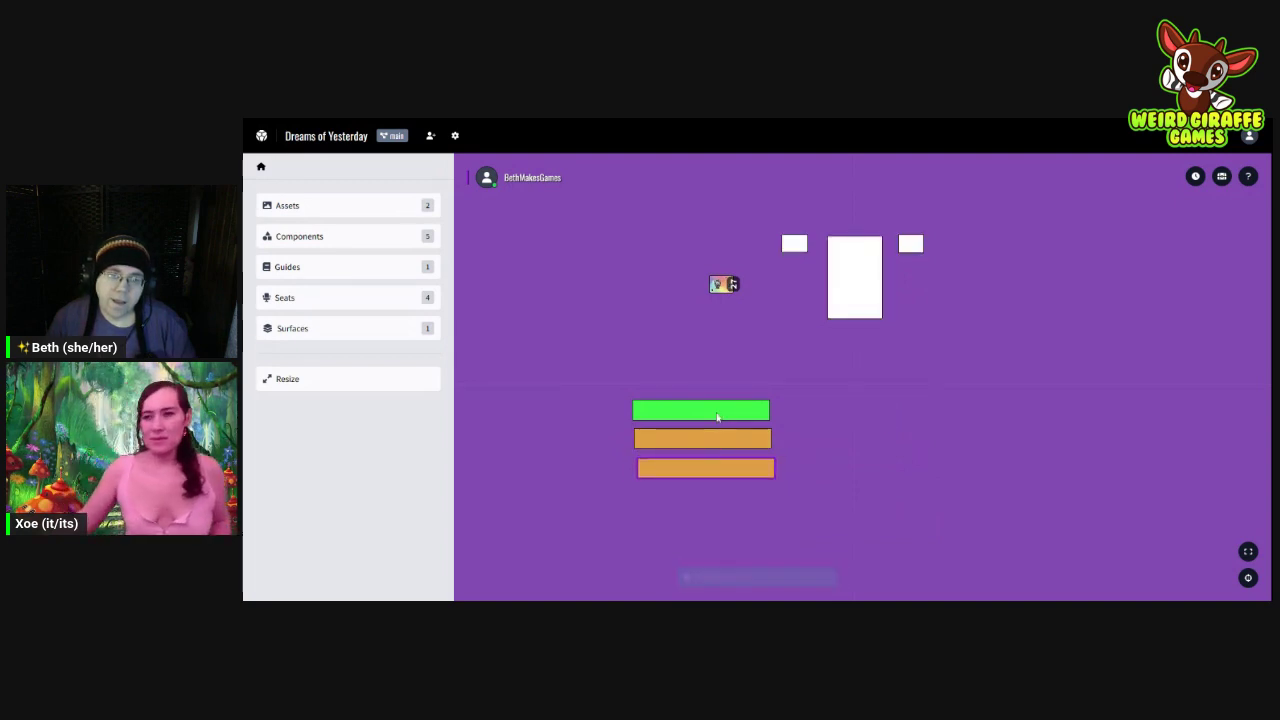
Step: Build a matching set on the table's right side from one copied green row and two copied orange rows stacked below it
left_click(717, 418)
key("ctrl+c")
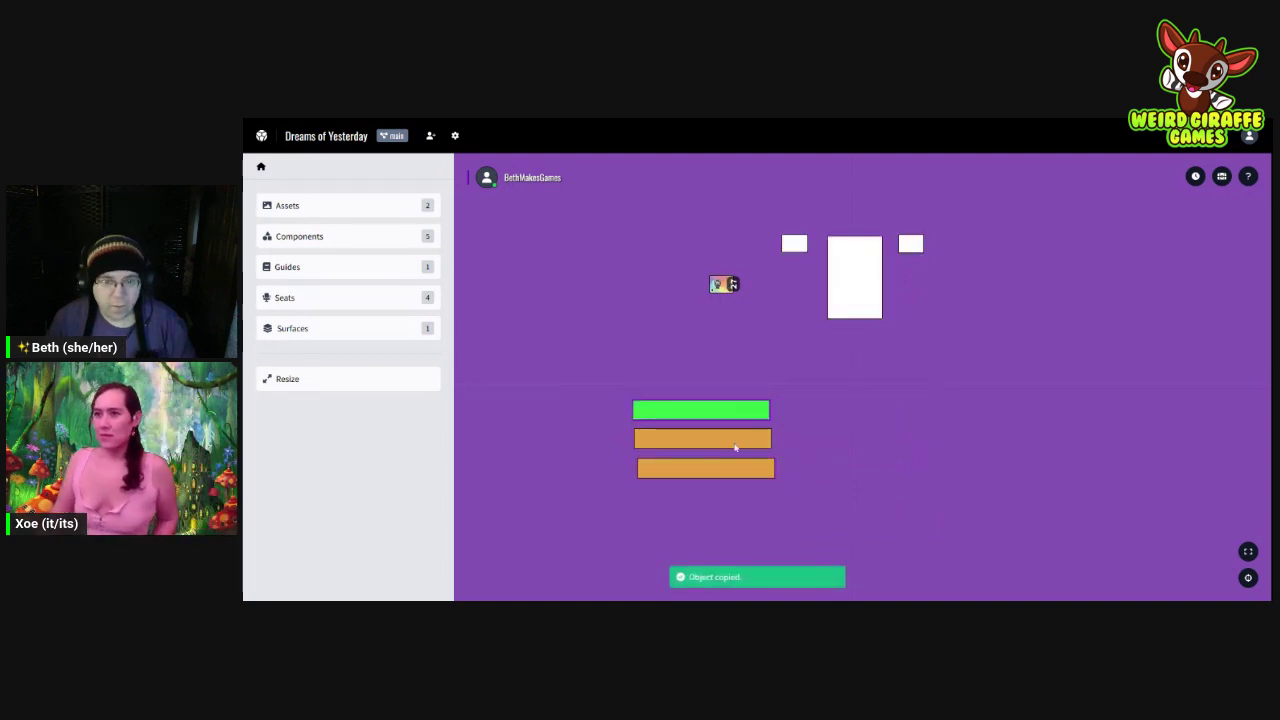
key("ctrl+v")
left_click_drag(797, 386, 995, 403)
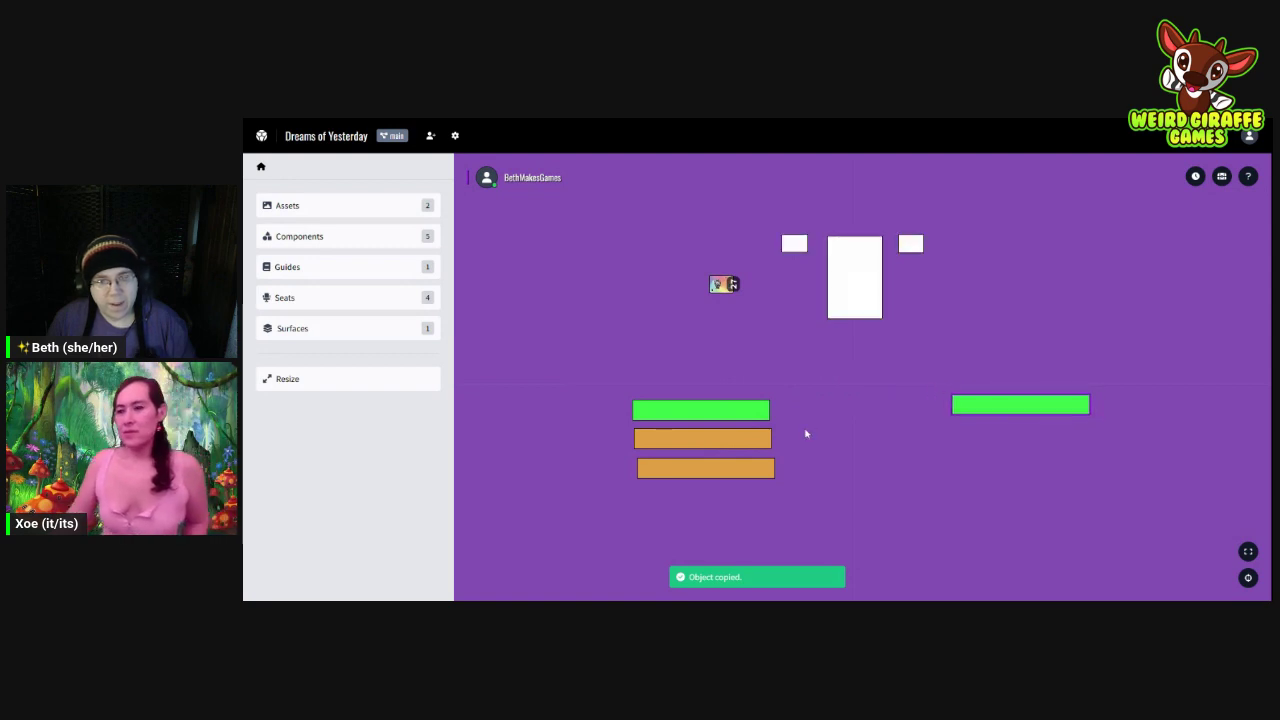
left_click(766, 440)
key("ctrl+c")
key("ctrl+v")
left_click_drag(850, 378, 991, 437)
key("ctrl+v")
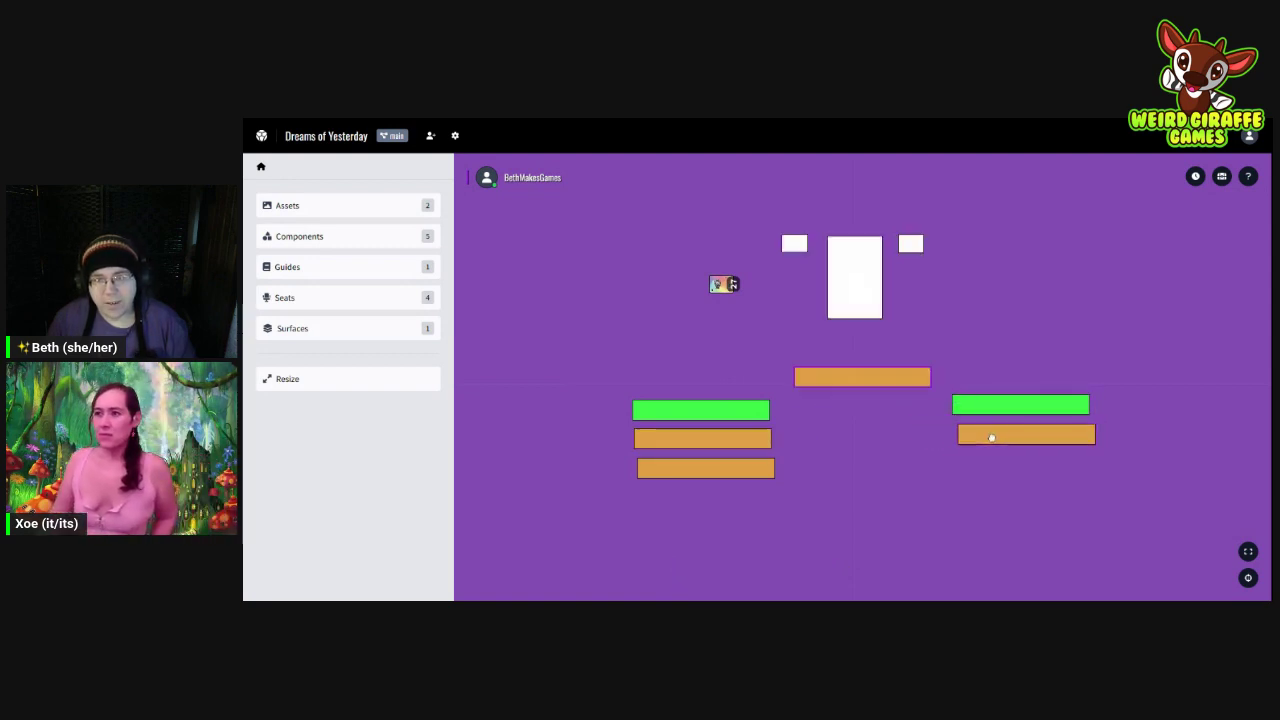
left_click_drag(875, 378, 1037, 468)
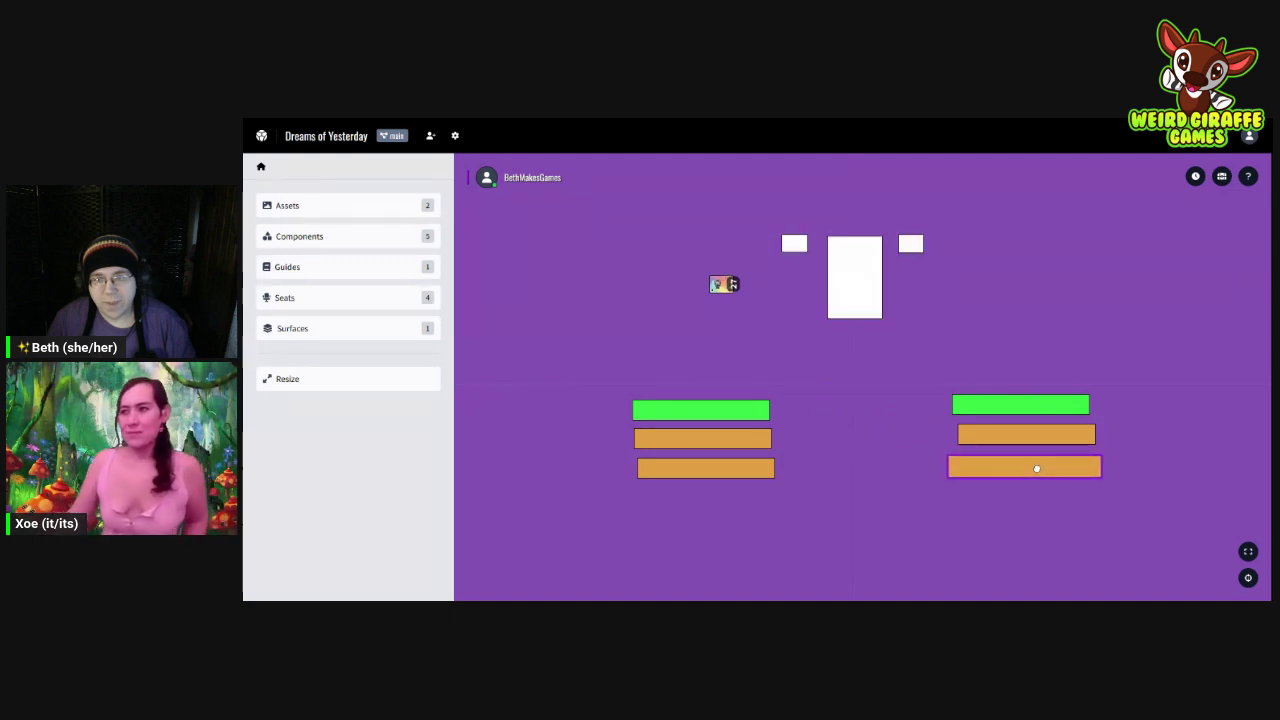
Step: Return the card pile to the small white container on the left of the large white one
left_click(729, 288)
left_click_drag(731, 288, 803, 248)
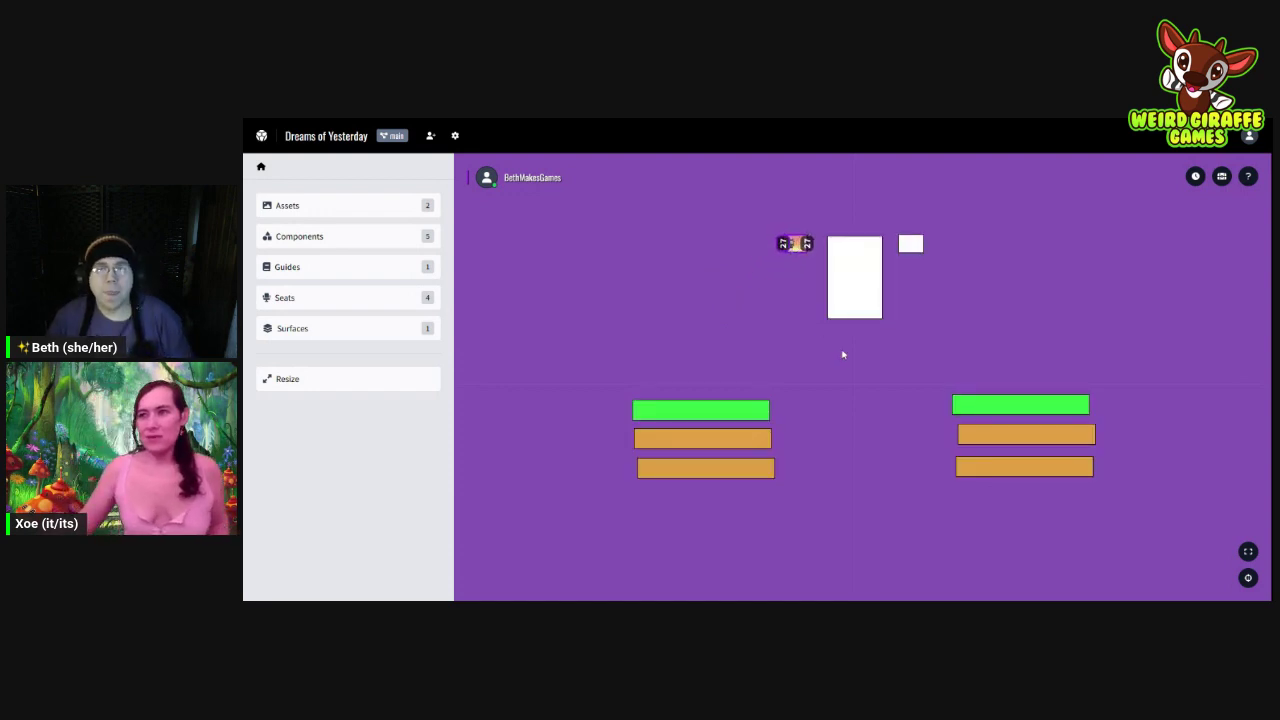
Step: Create a new component from the Blank Container template
scroll(843, 354, "up", 2)
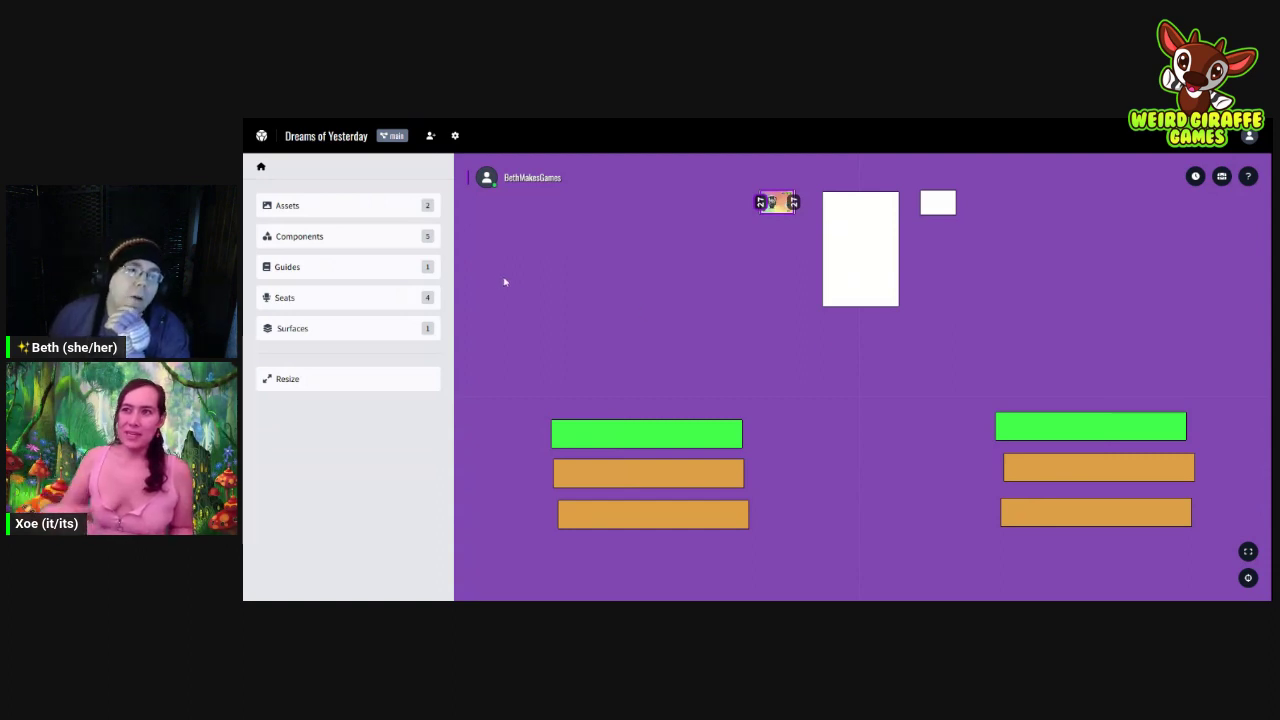
left_click(370, 239)
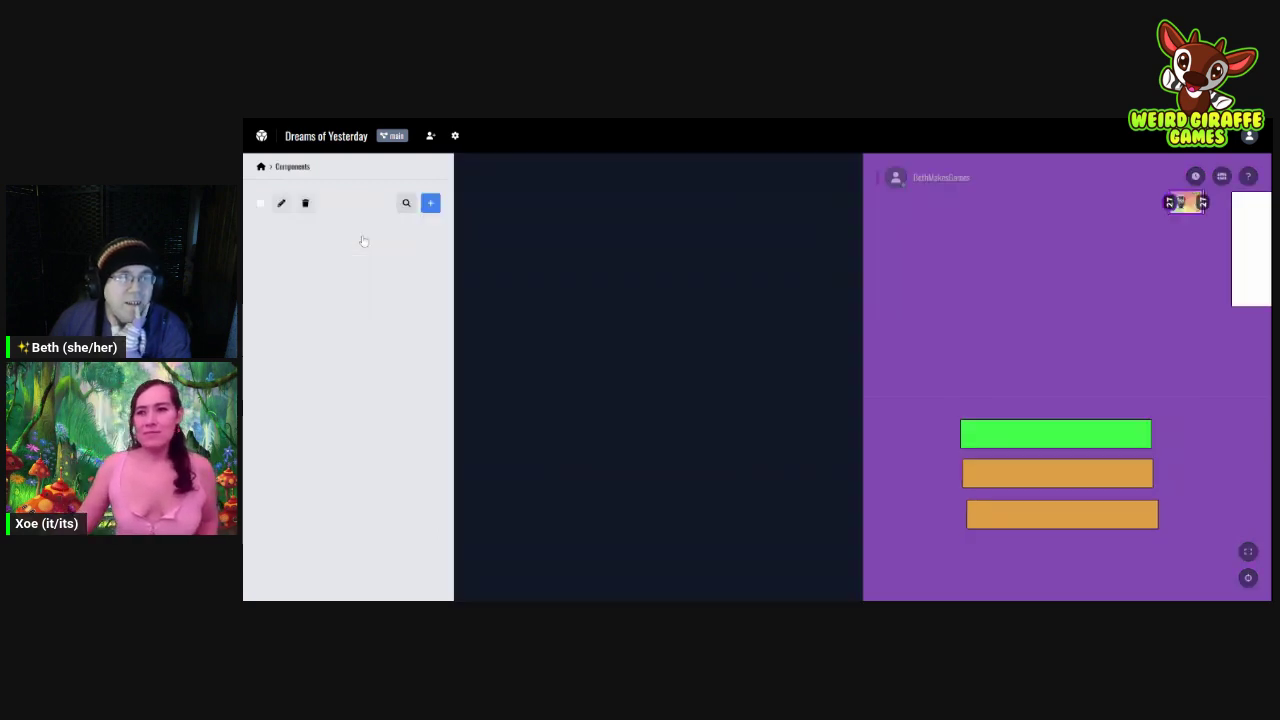
left_click(430, 204)
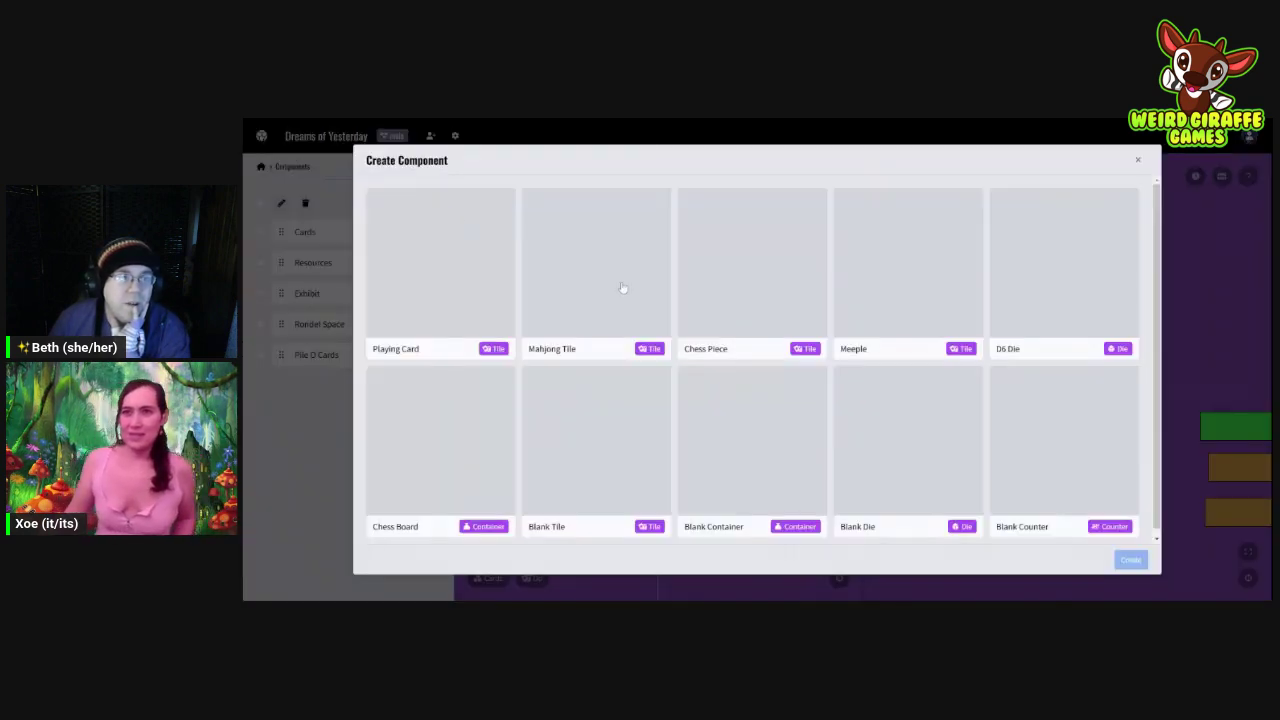
left_click(745, 460)
left_click(1132, 560)
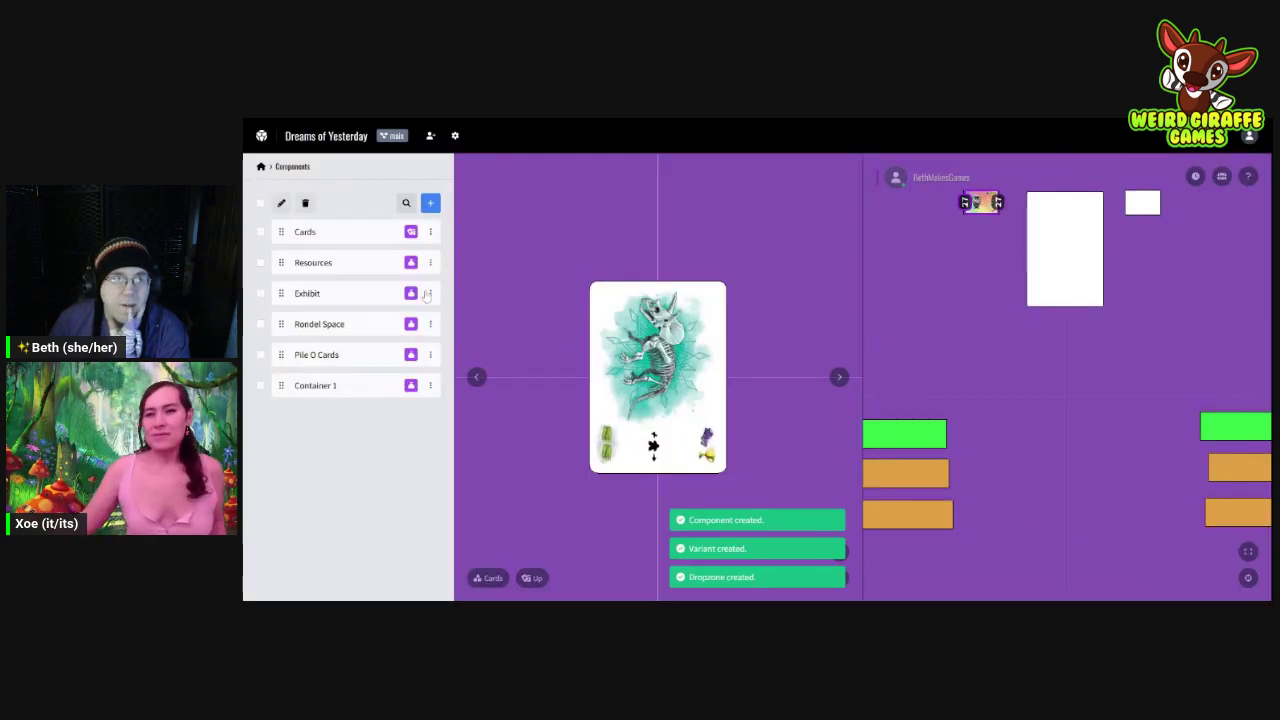
Step: Enter Player Area as the name of the new container component
left_click(332, 384)
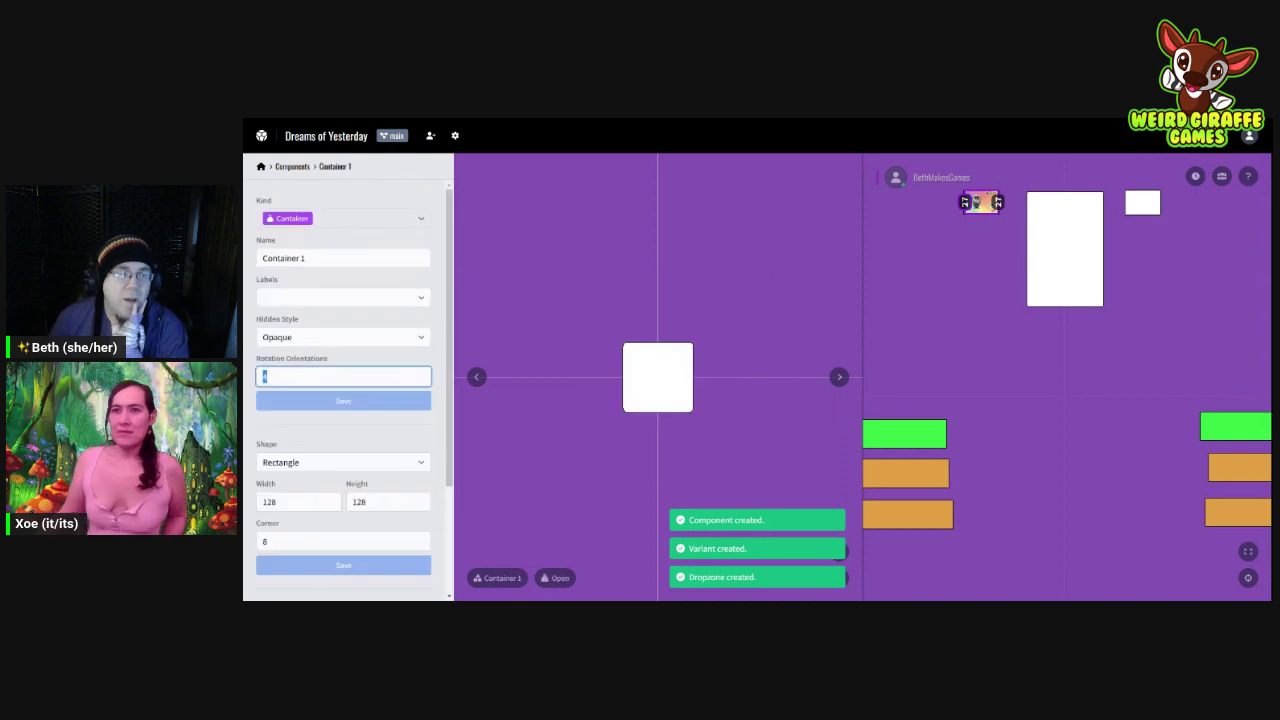
left_click(343, 258)
type("Pla")
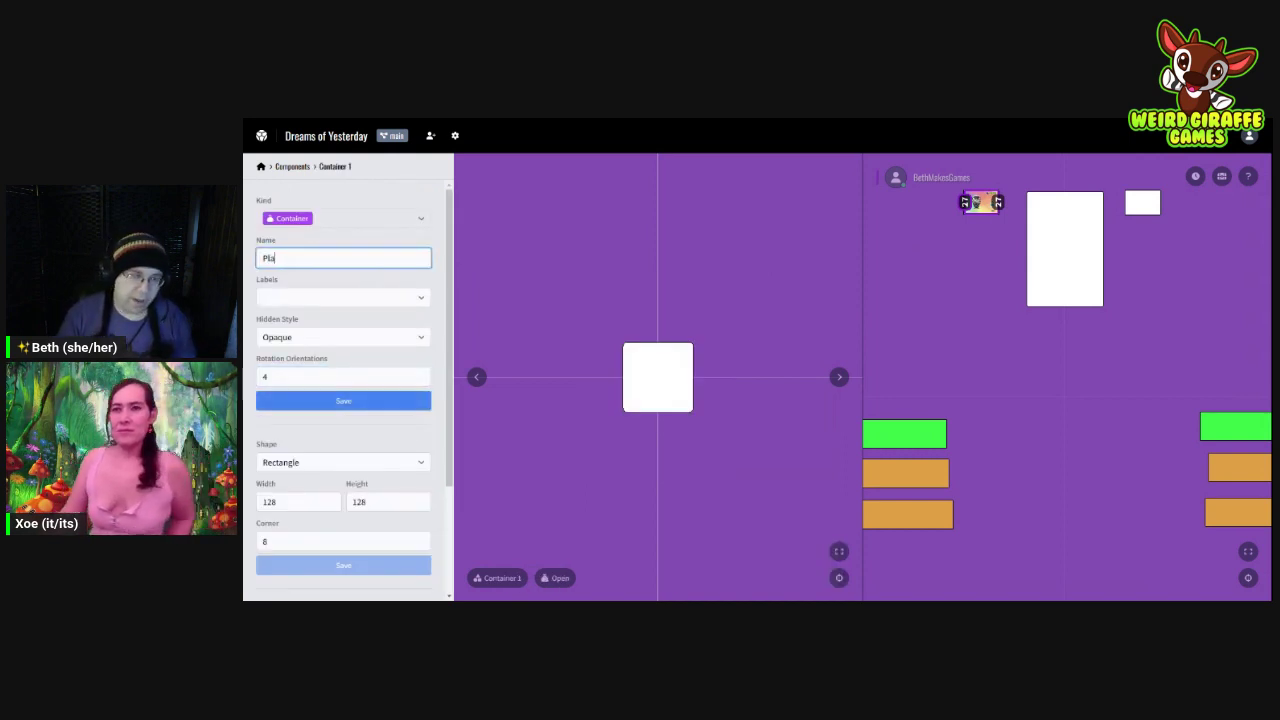
type("yer Area")
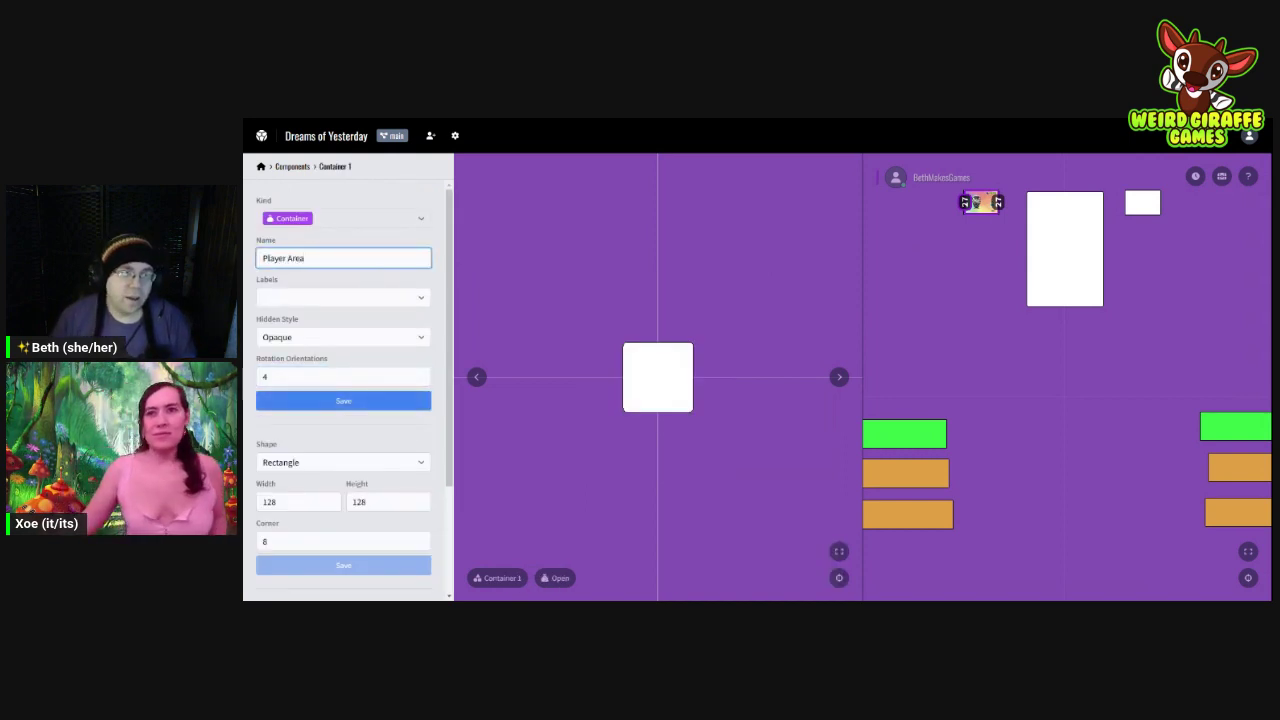
left_click(321, 282)
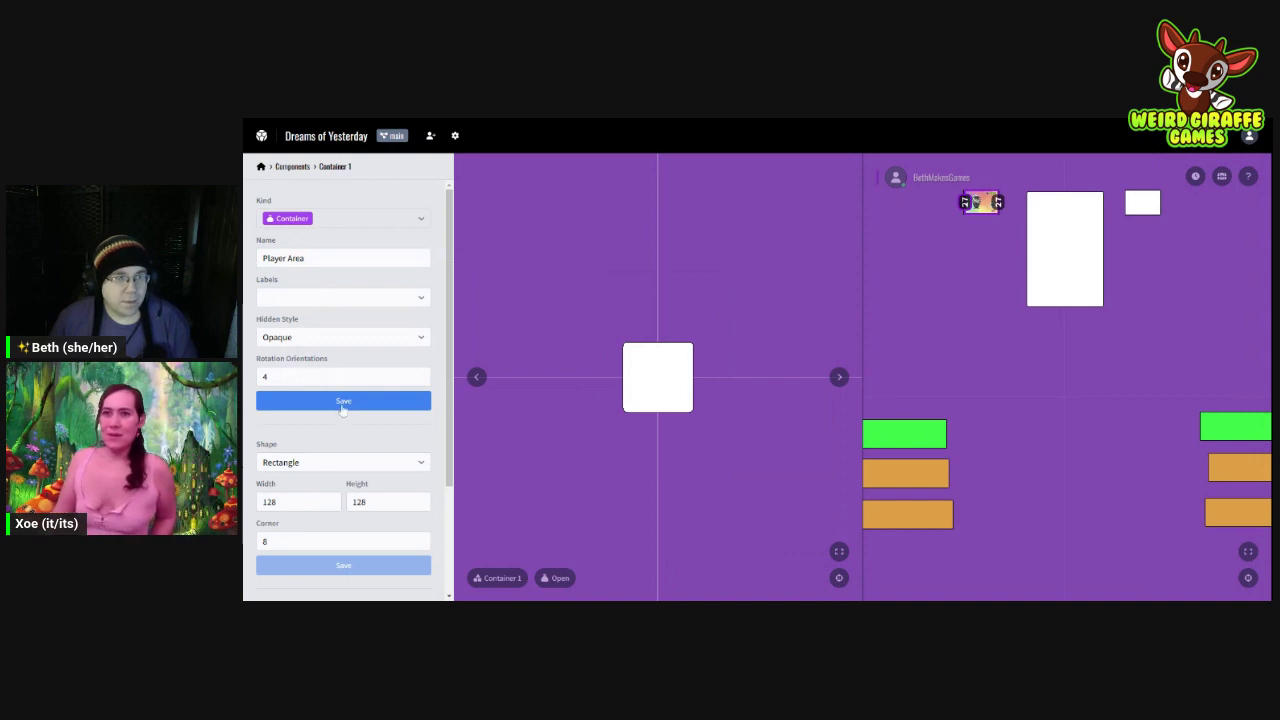
Step: Set the Player Area container's width to 2100 and height to 600, saving both the size and the name
scroll(352, 456, "down", 1)
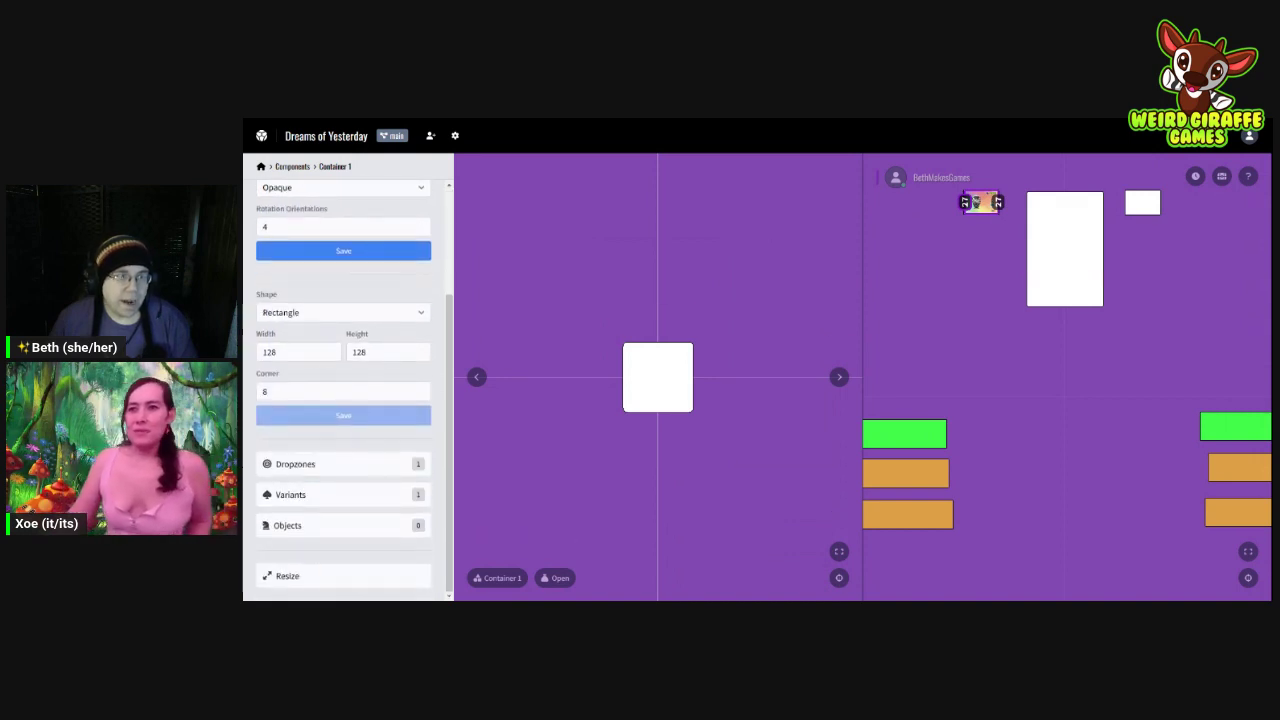
double_click(298, 352)
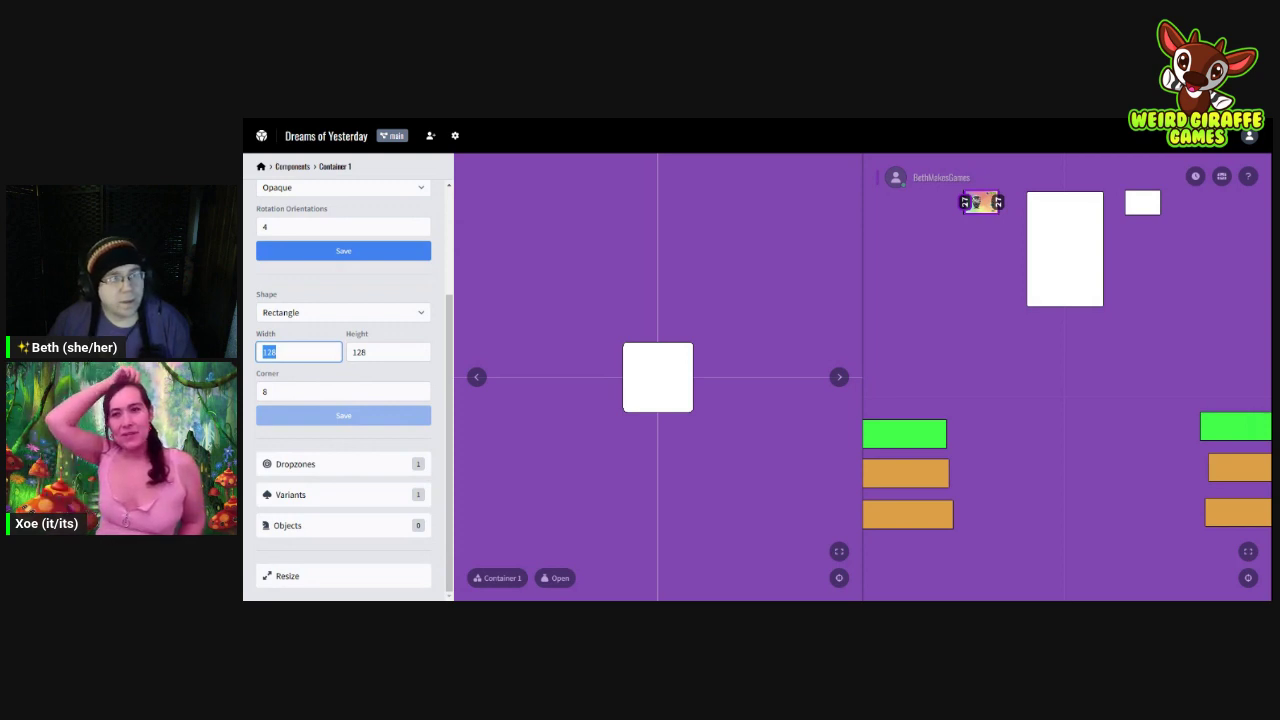
type("2100")
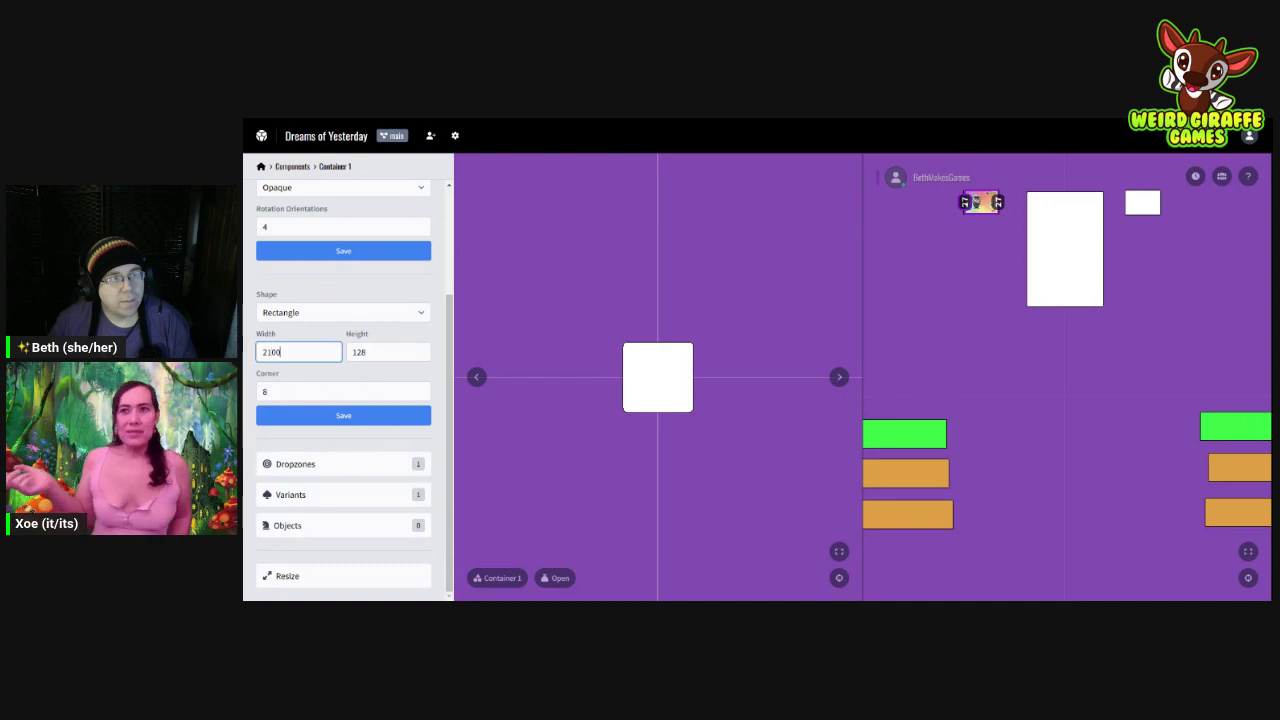
key("Tab")
type("600")
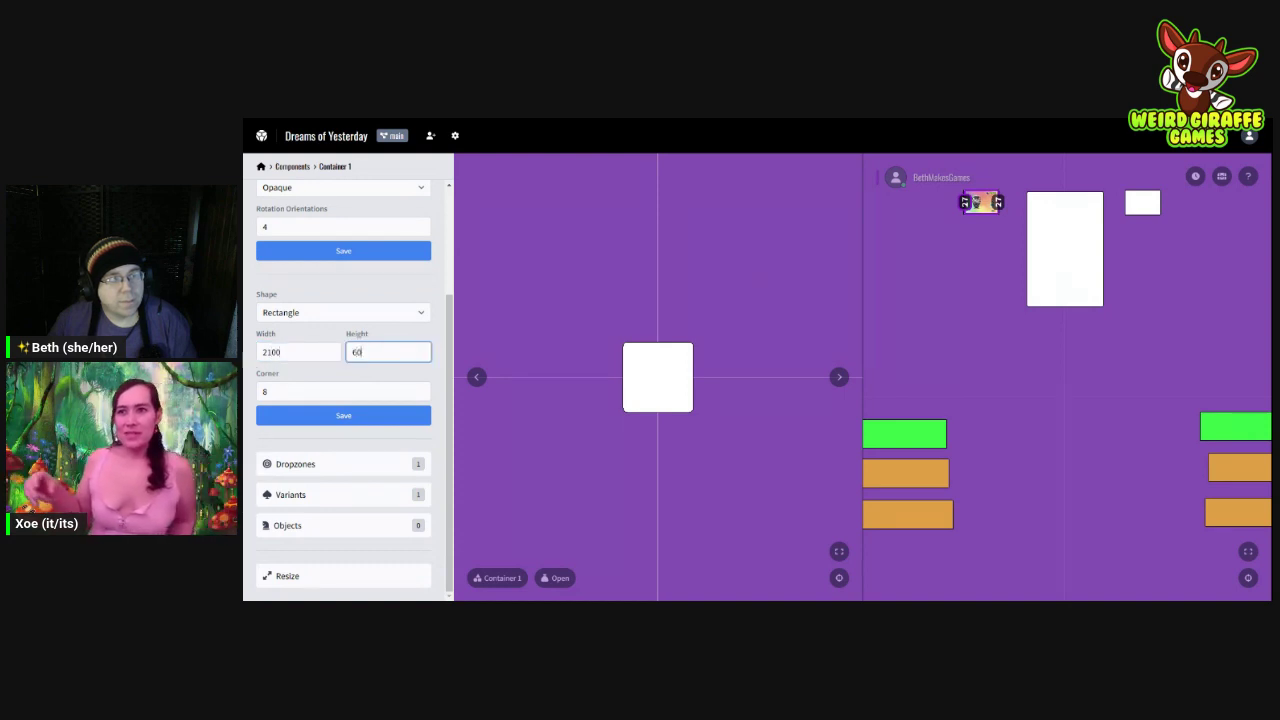
left_click(343, 416)
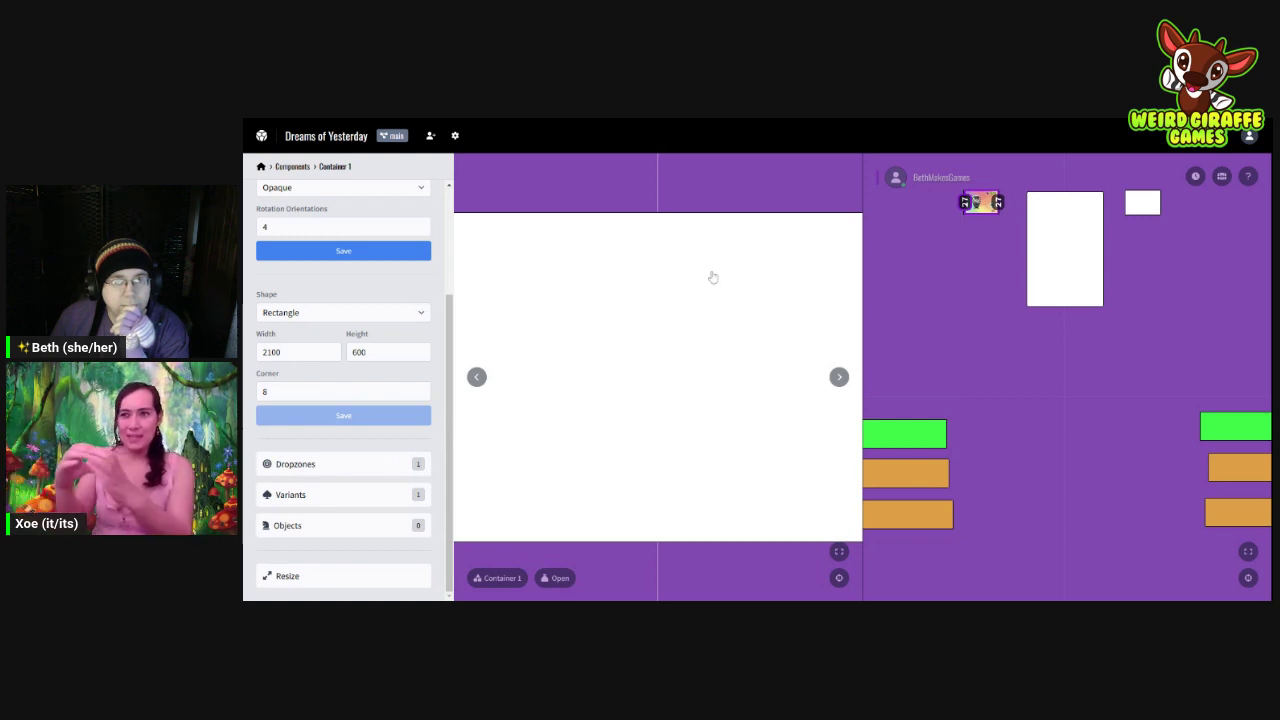
left_click(356, 258)
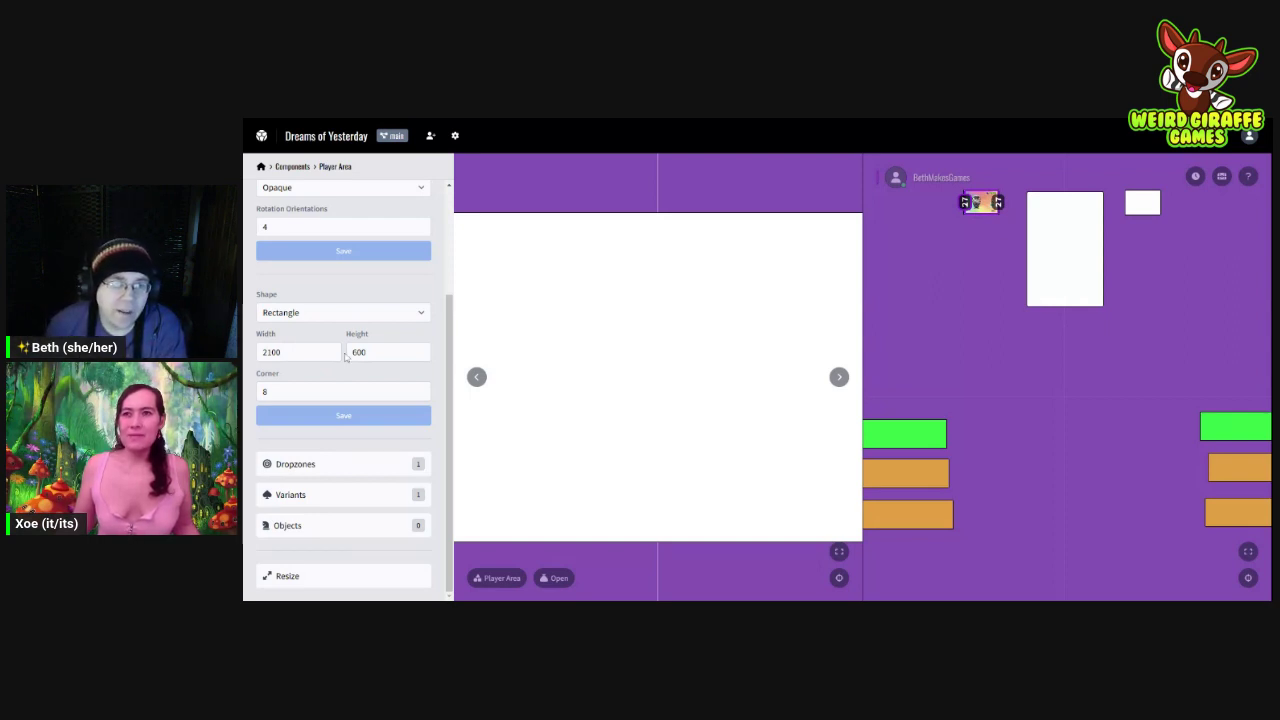
scroll(345, 357, "up", 3)
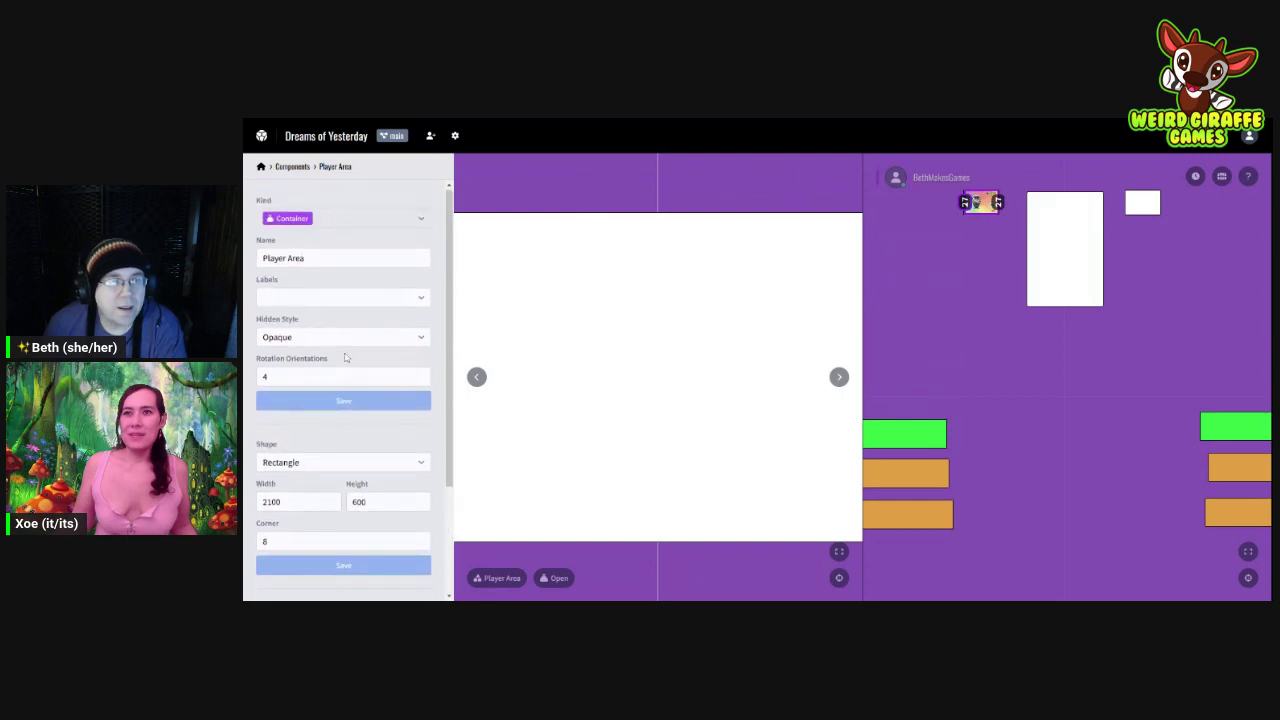
Step: Make one clone of the Previously Grey Blob surface
left_click(262, 168)
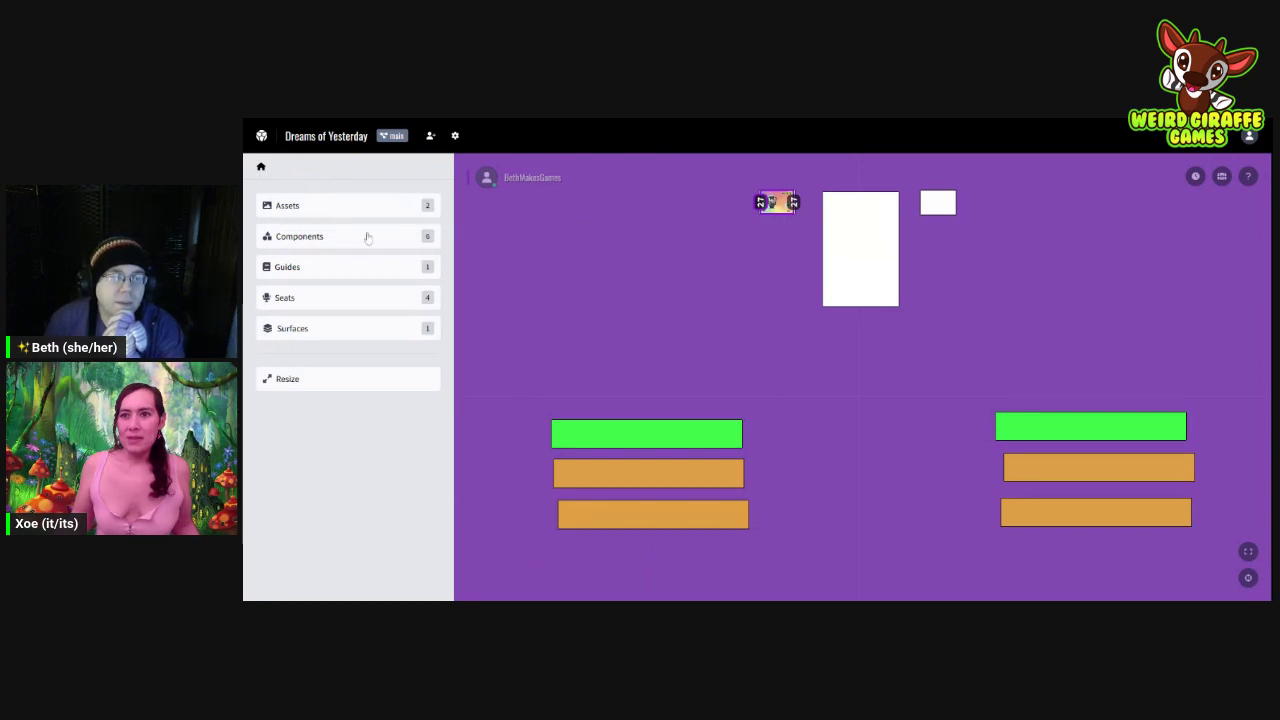
left_click(372, 328)
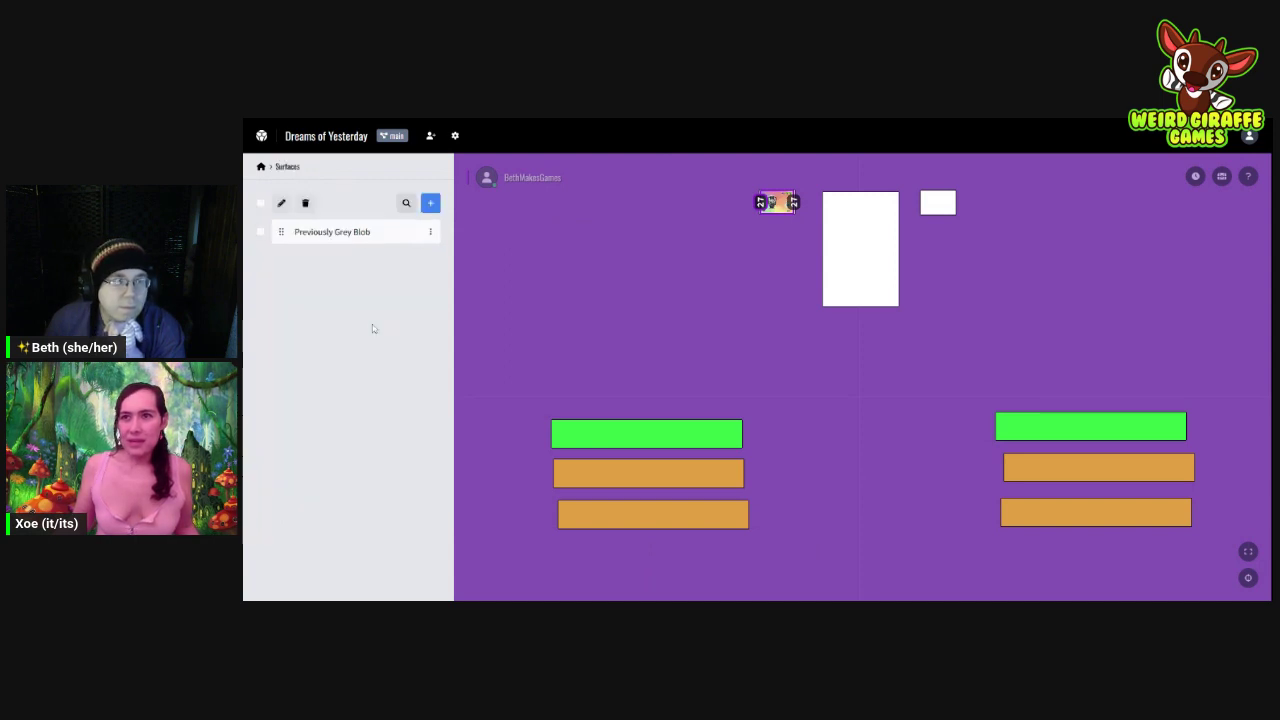
left_click(430, 232)
left_click(384, 258)
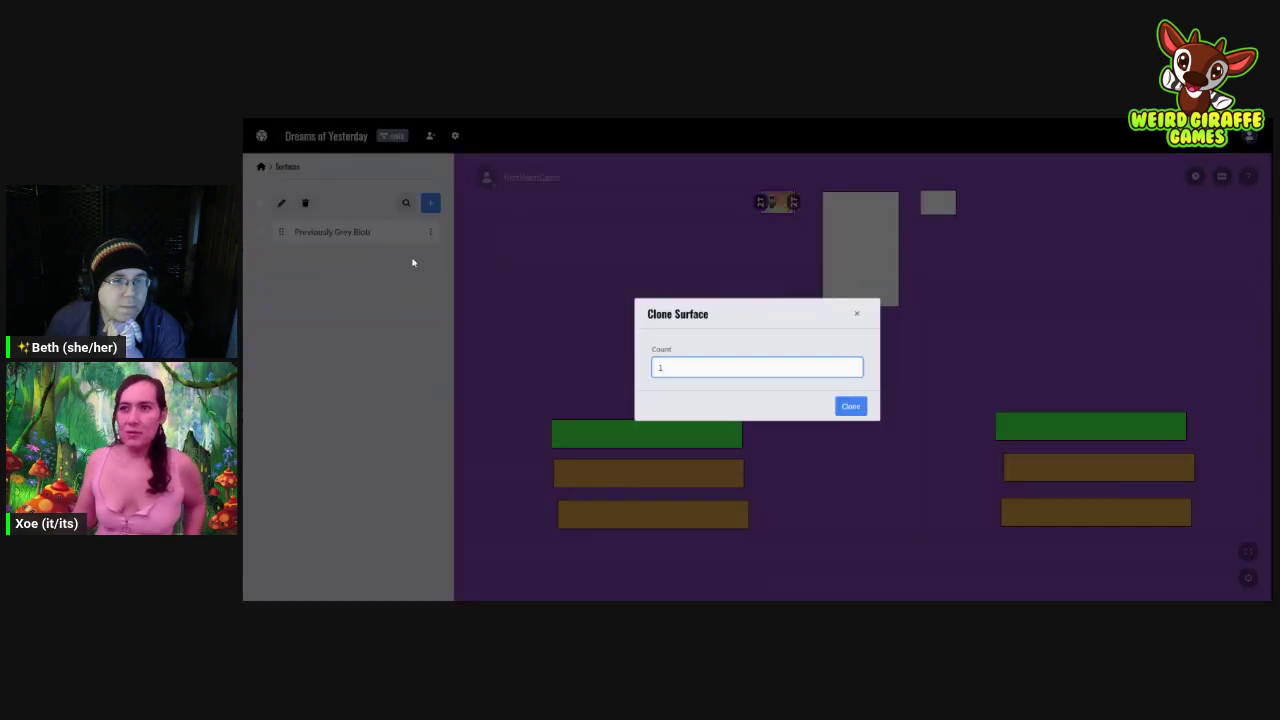
left_click(851, 407)
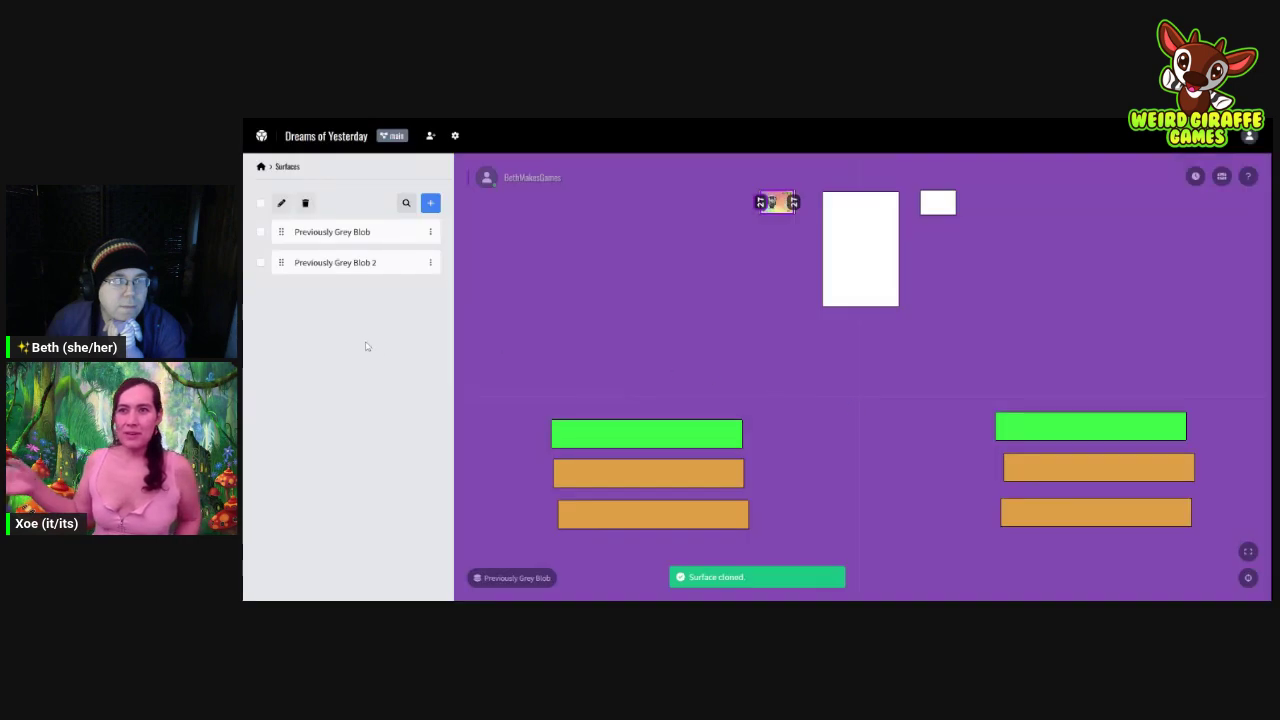
Step: Rename the cloned surface as Three Player and save it
left_click(363, 264)
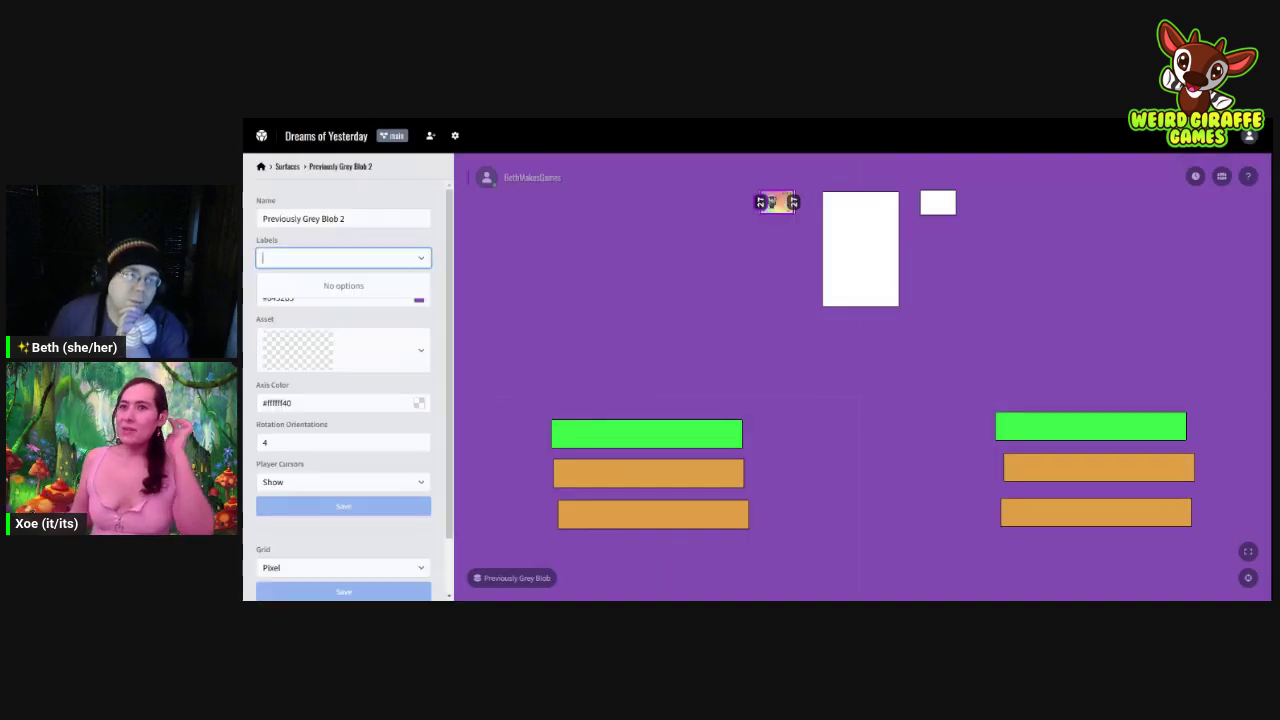
double_click(341, 218)
key("ctrl+a")
type("T")
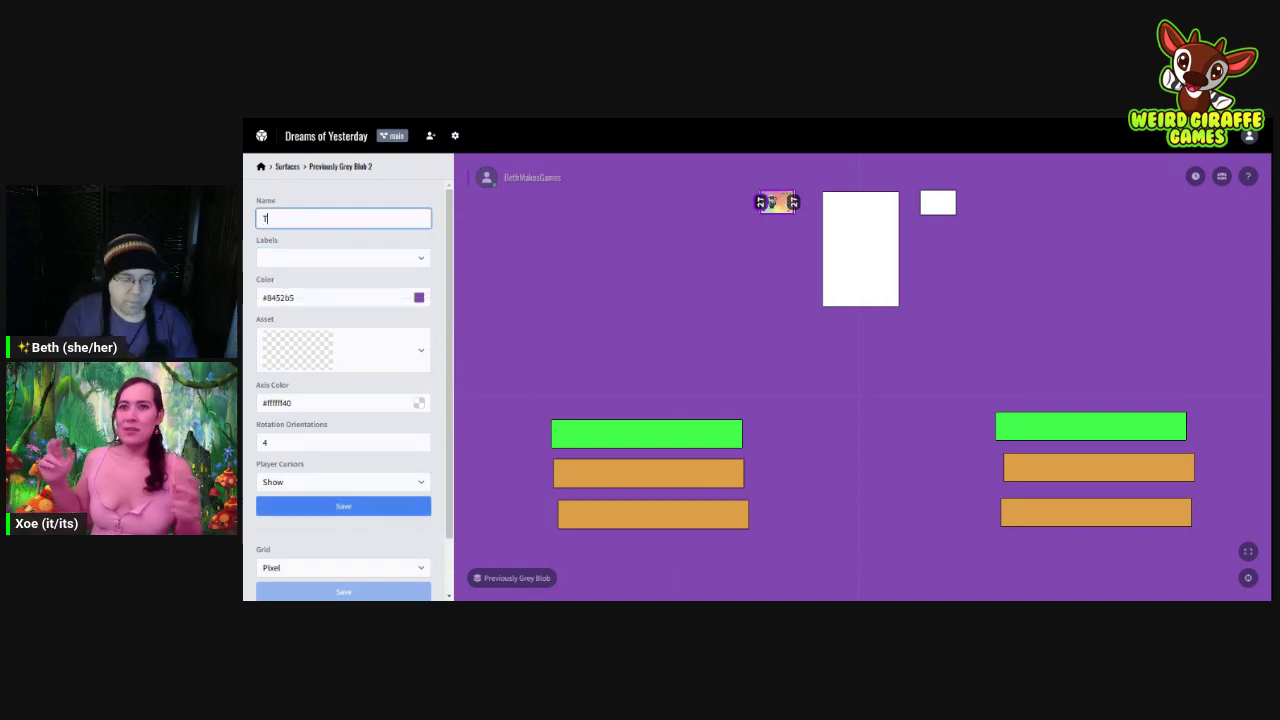
type("hree Player")
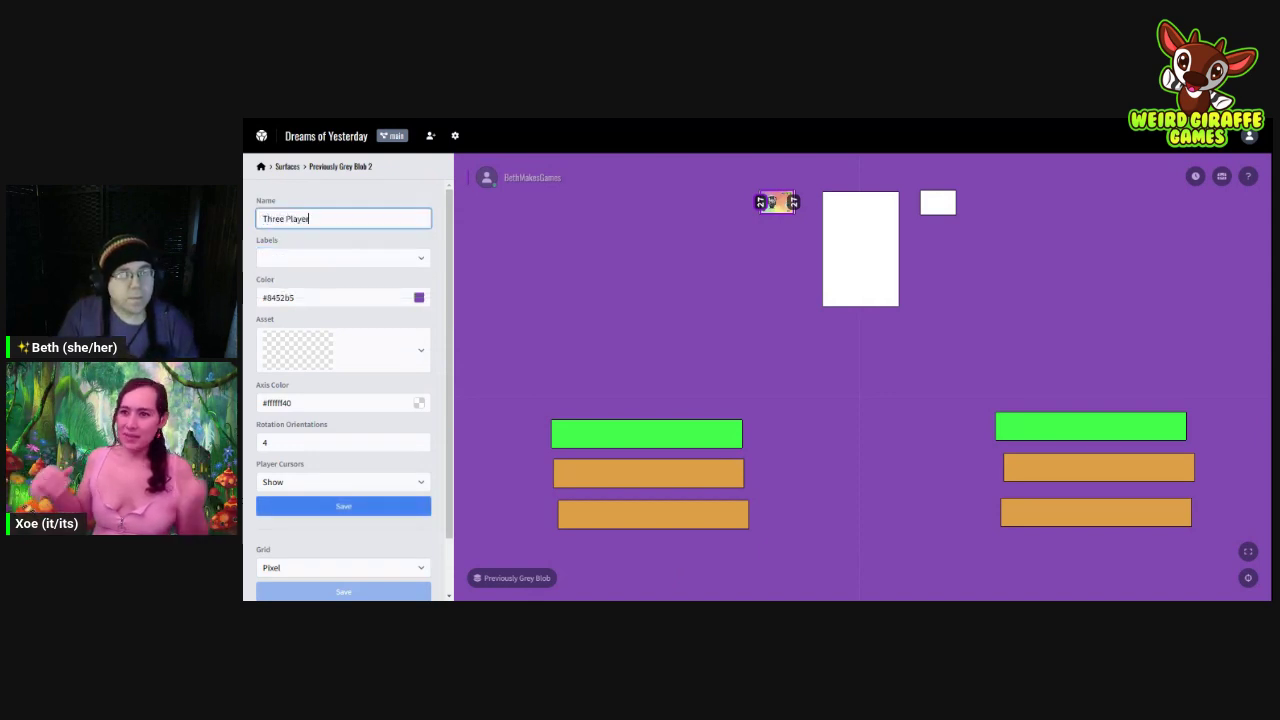
left_click(362, 242)
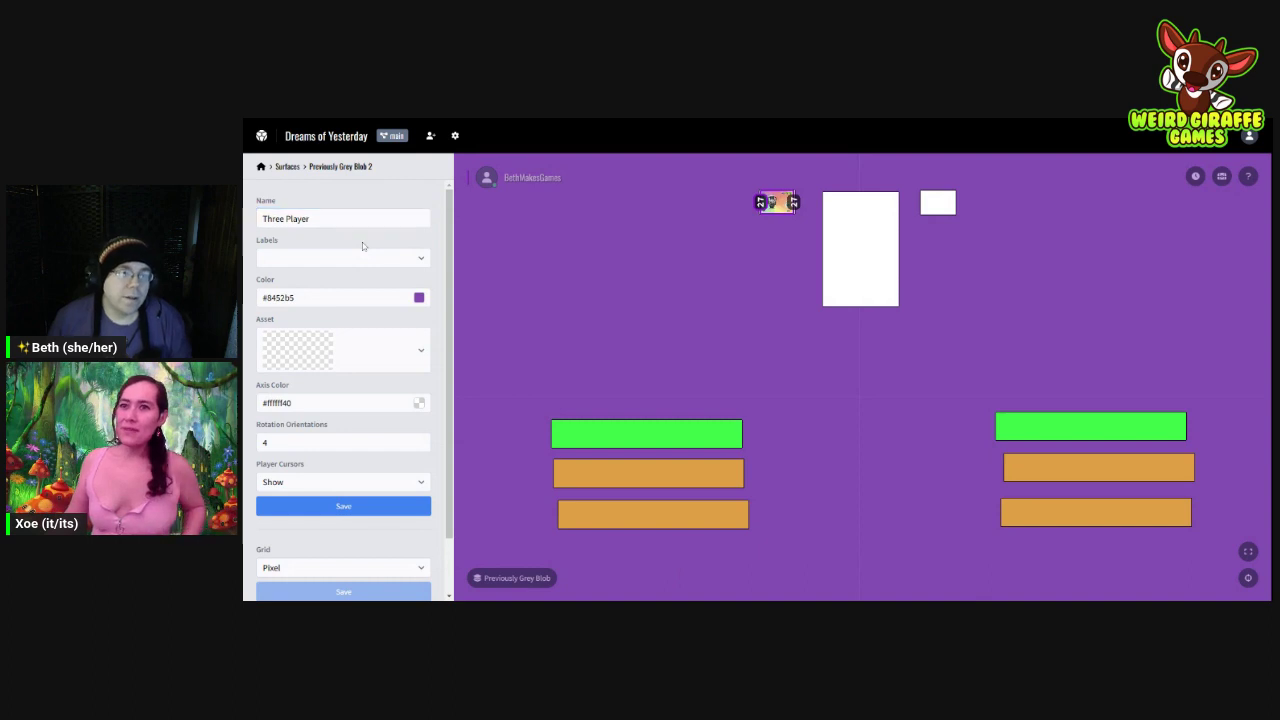
left_click(344, 508)
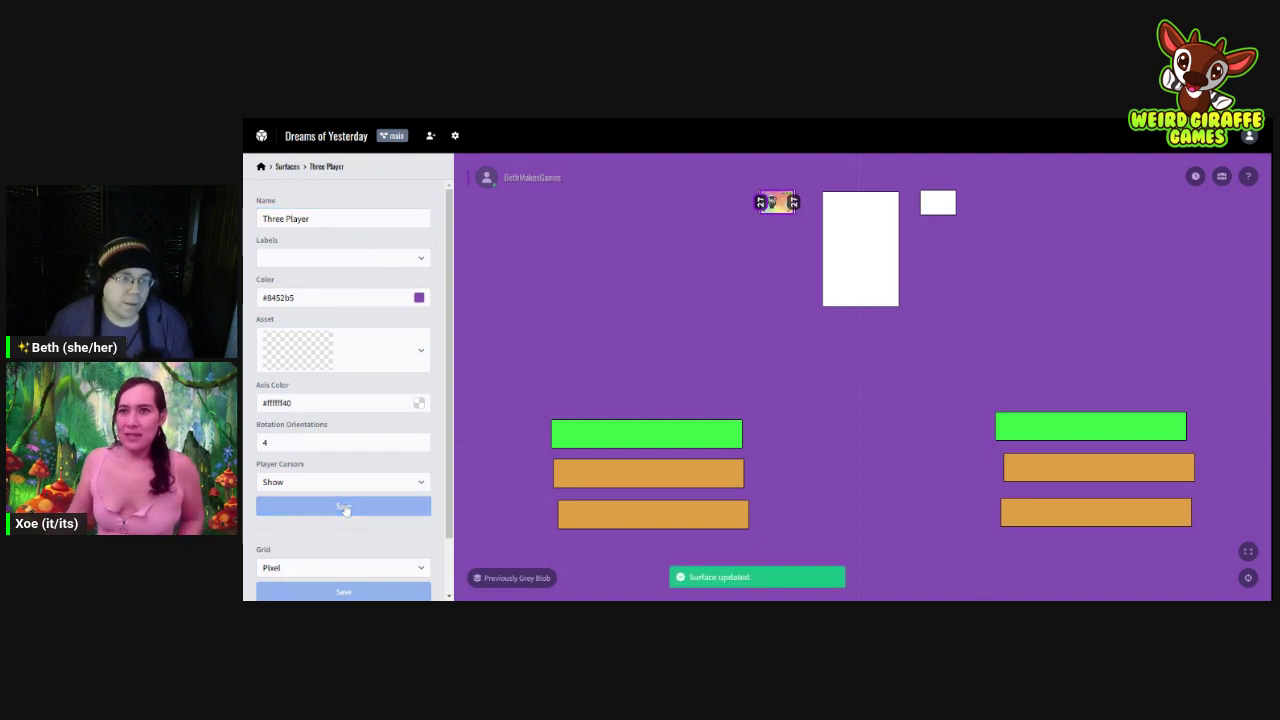
scroll(344, 506, "down", 1)
scroll(343, 503, "up", 1)
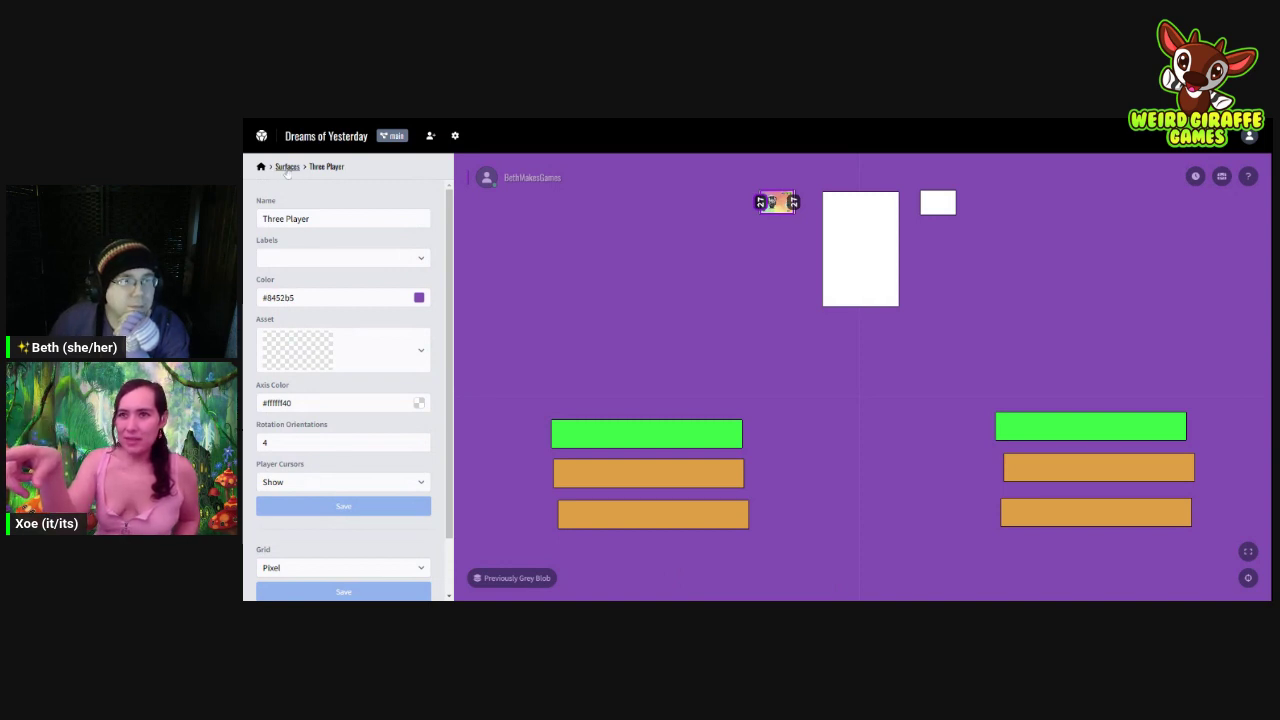
Step: Switch the table display to the Three Player surface and bring its layout into view
left_click(287, 167)
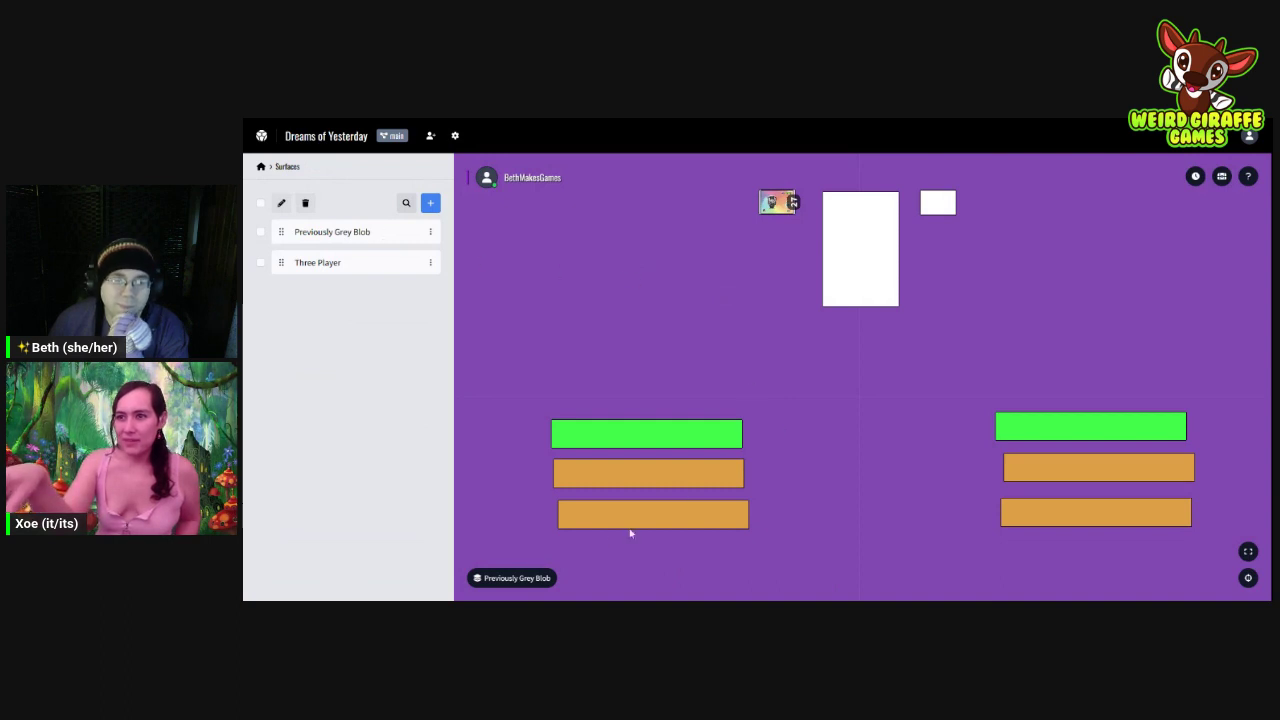
left_click(541, 577)
left_click(543, 556)
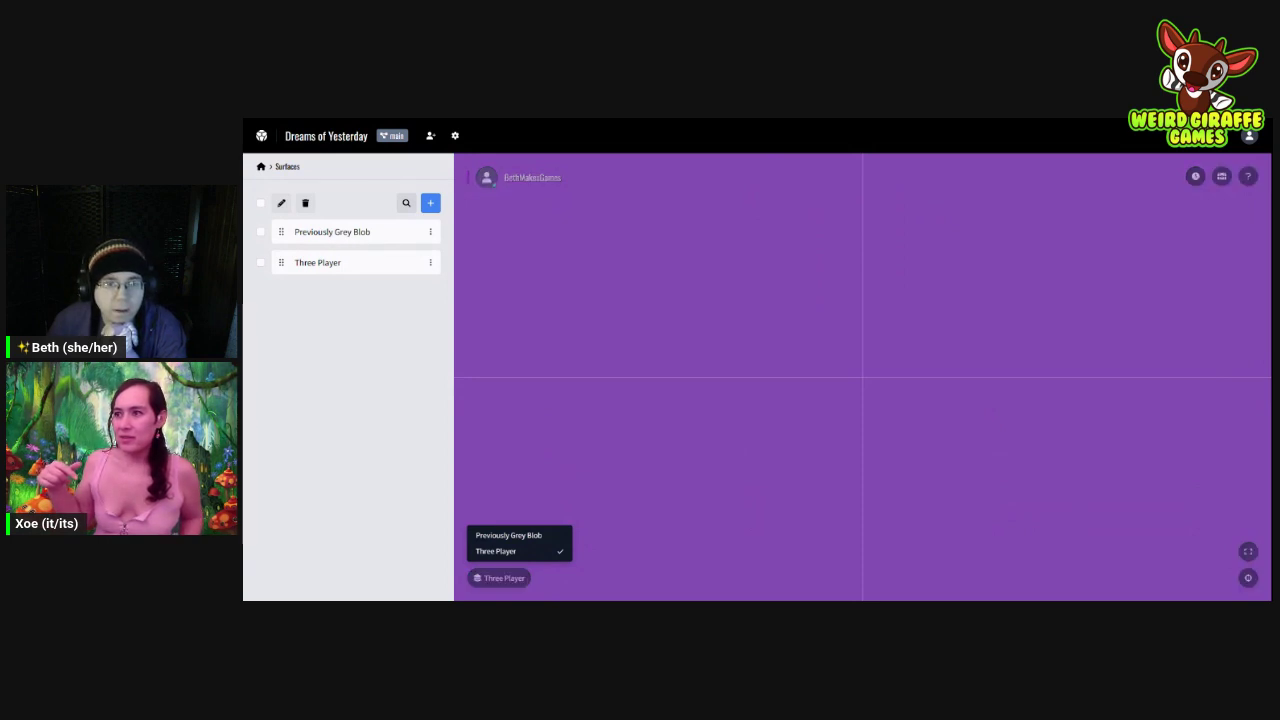
left_click(674, 463)
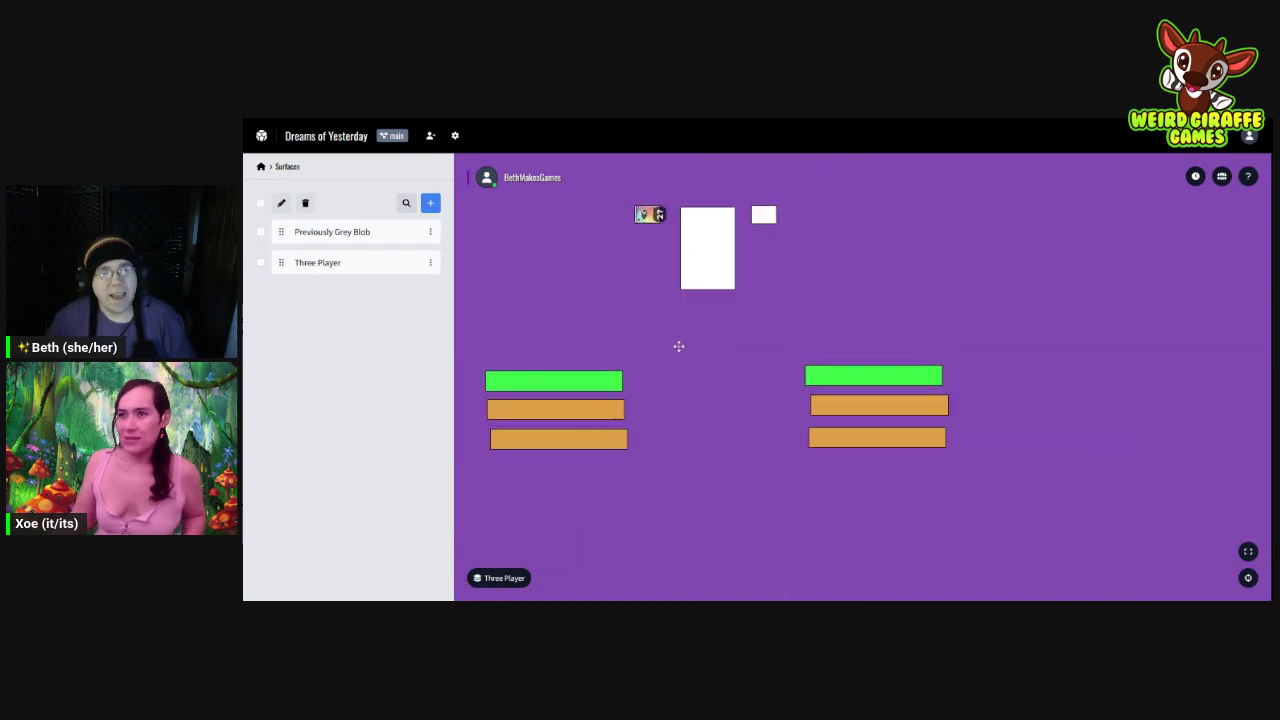
left_click_drag(679, 346, 766, 369)
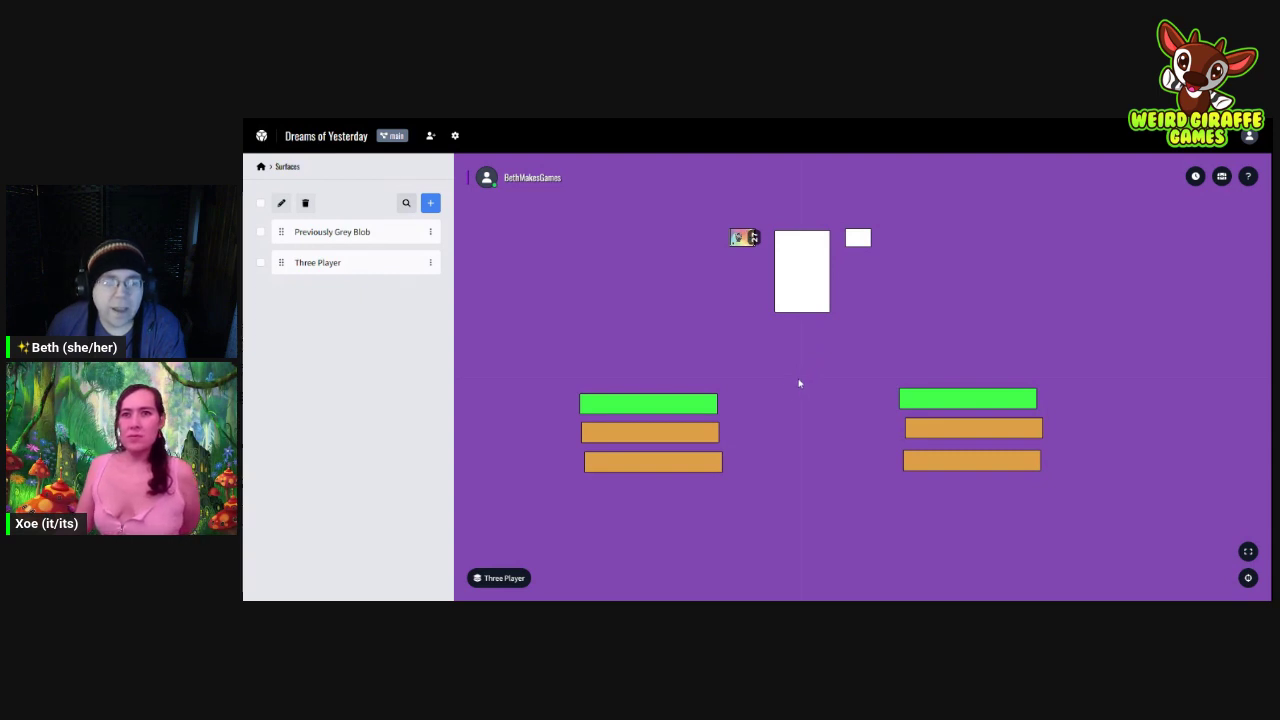
left_click_drag(798, 401, 826, 362)
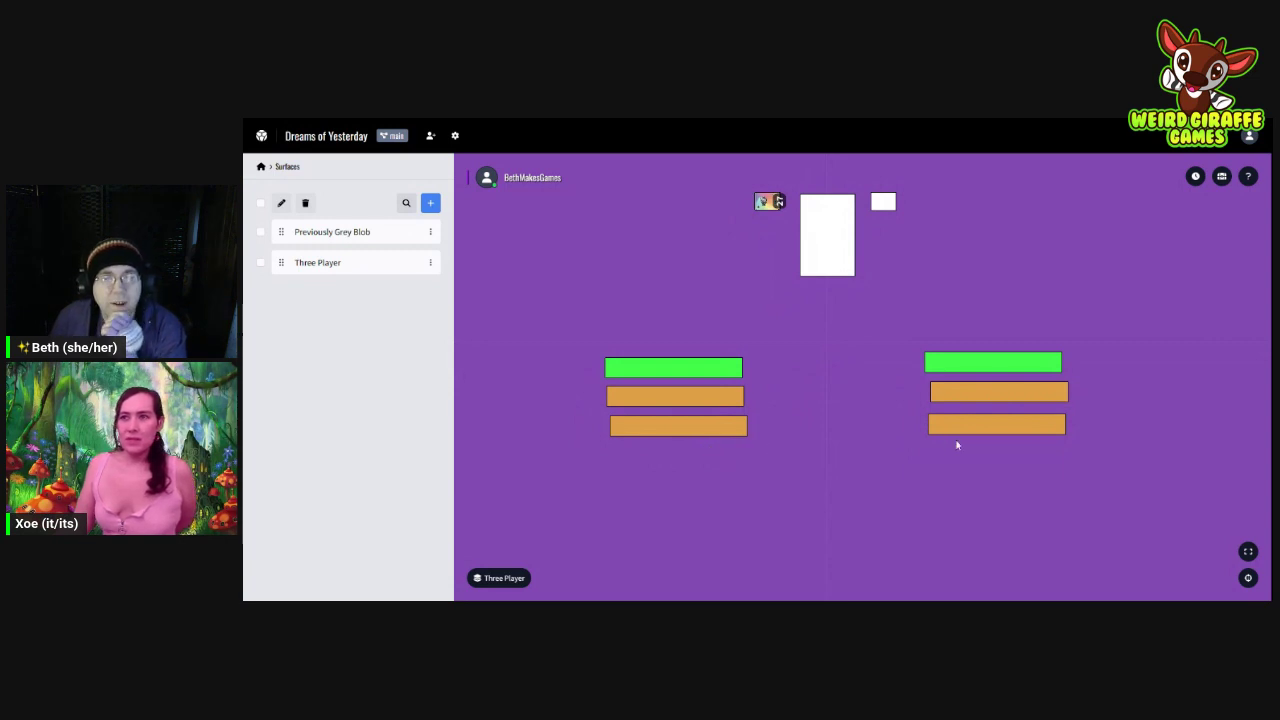
left_click_drag(988, 447, 967, 450)
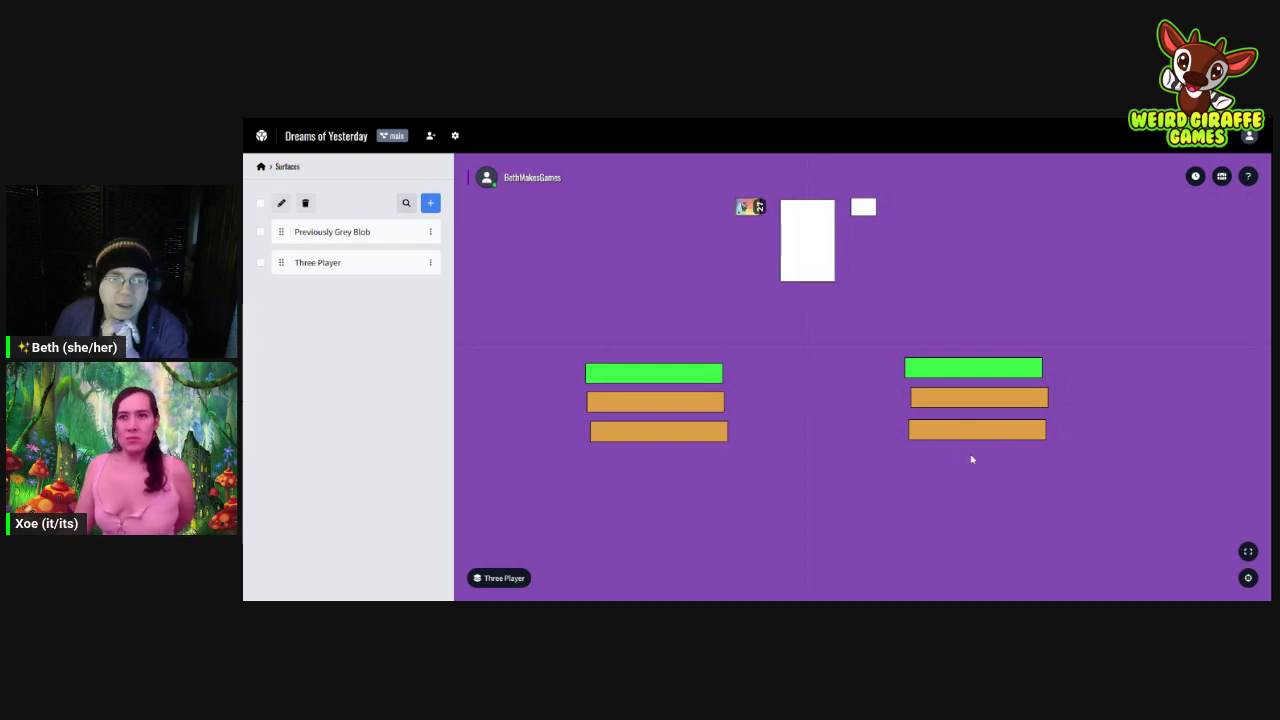
left_click_drag(971, 459, 977, 454)
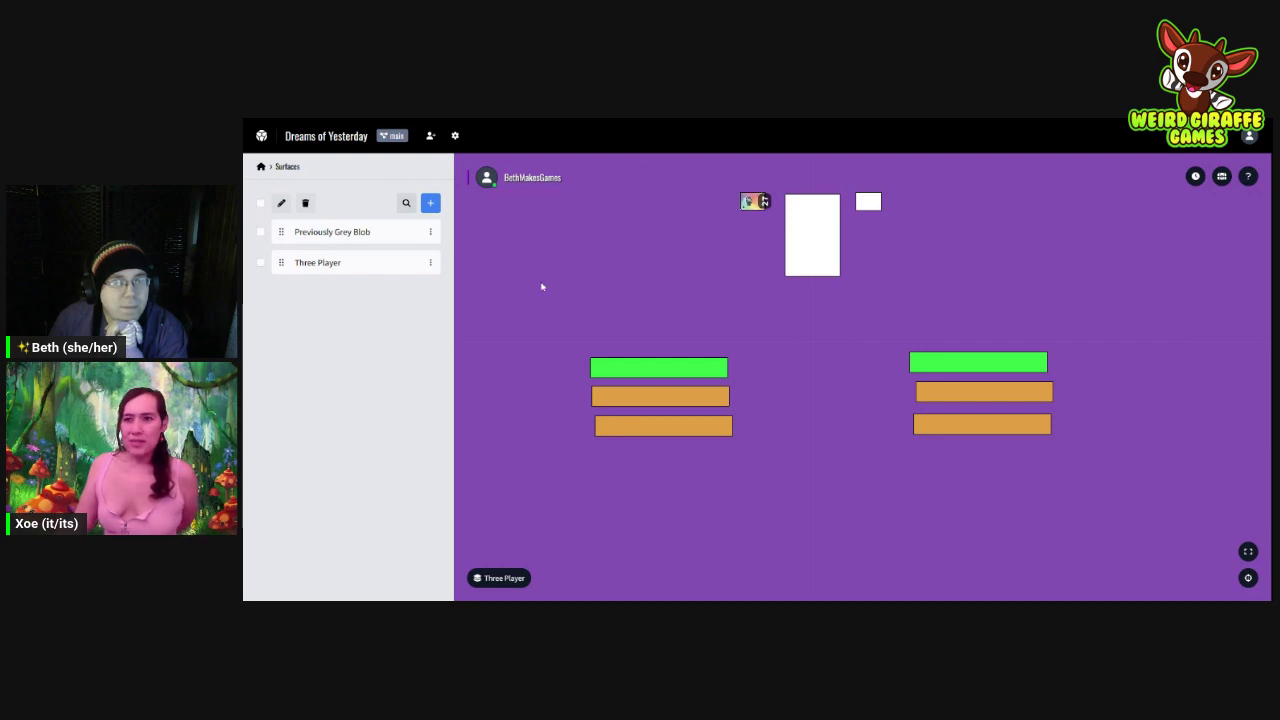
Step: Duplicate the left set's green row on the Three Player surface and place the copy centrally below the two player sets
left_click(261, 166)
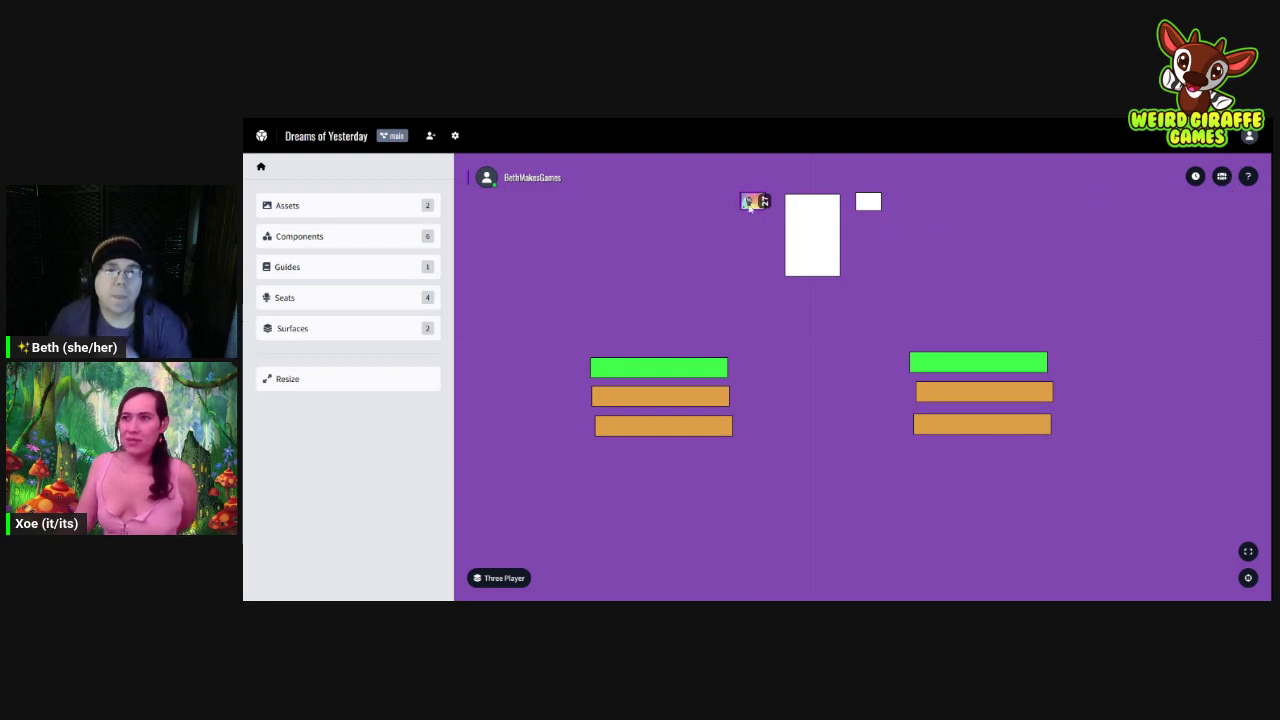
left_click_drag(719, 369, 721, 369)
left_click(721, 369)
key("ctrl+c")
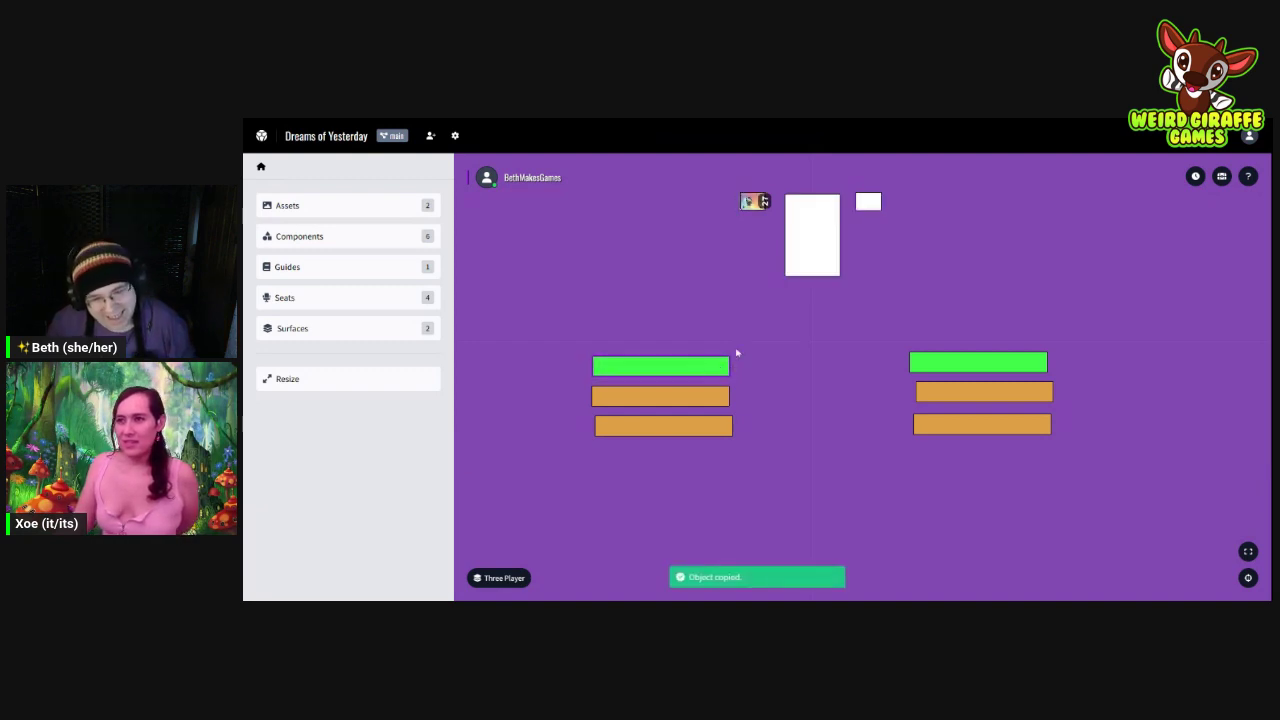
key("ctrl+v")
left_click_drag(838, 376, 794, 463)
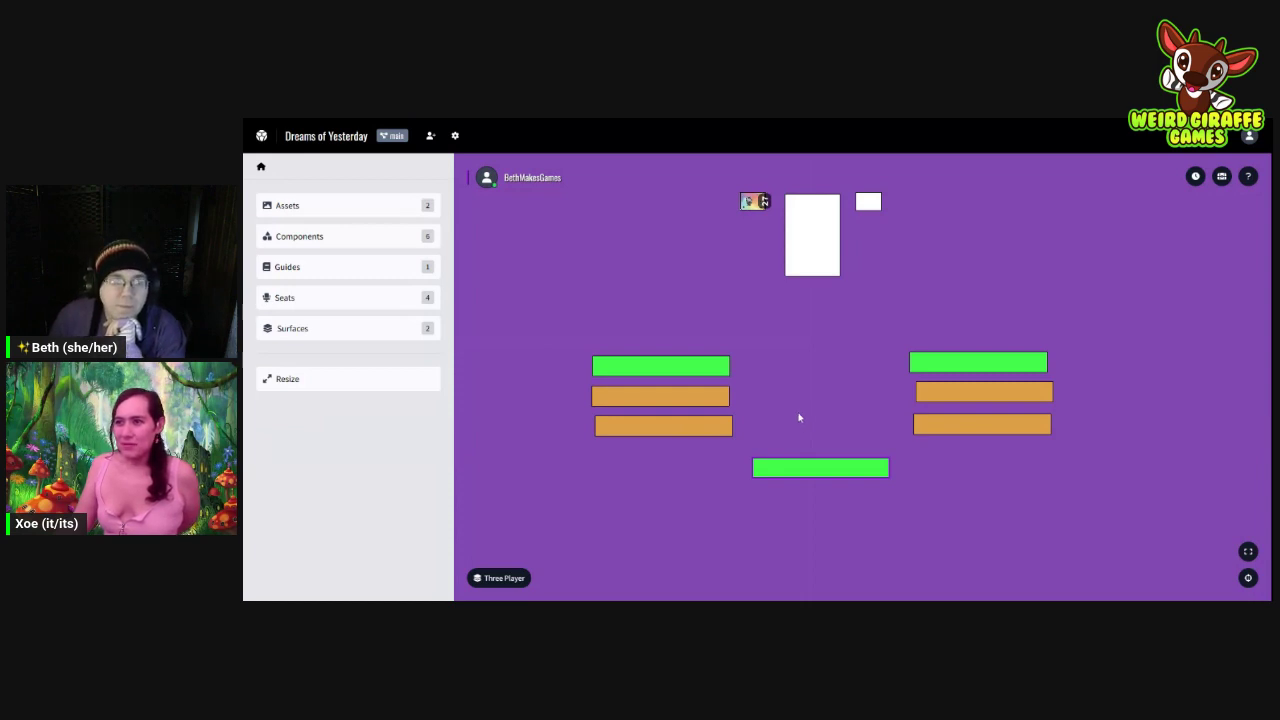
Step: Assign the lower central green row to Seat 1 and set its view policy to Allow Seats
right_click(806, 473)
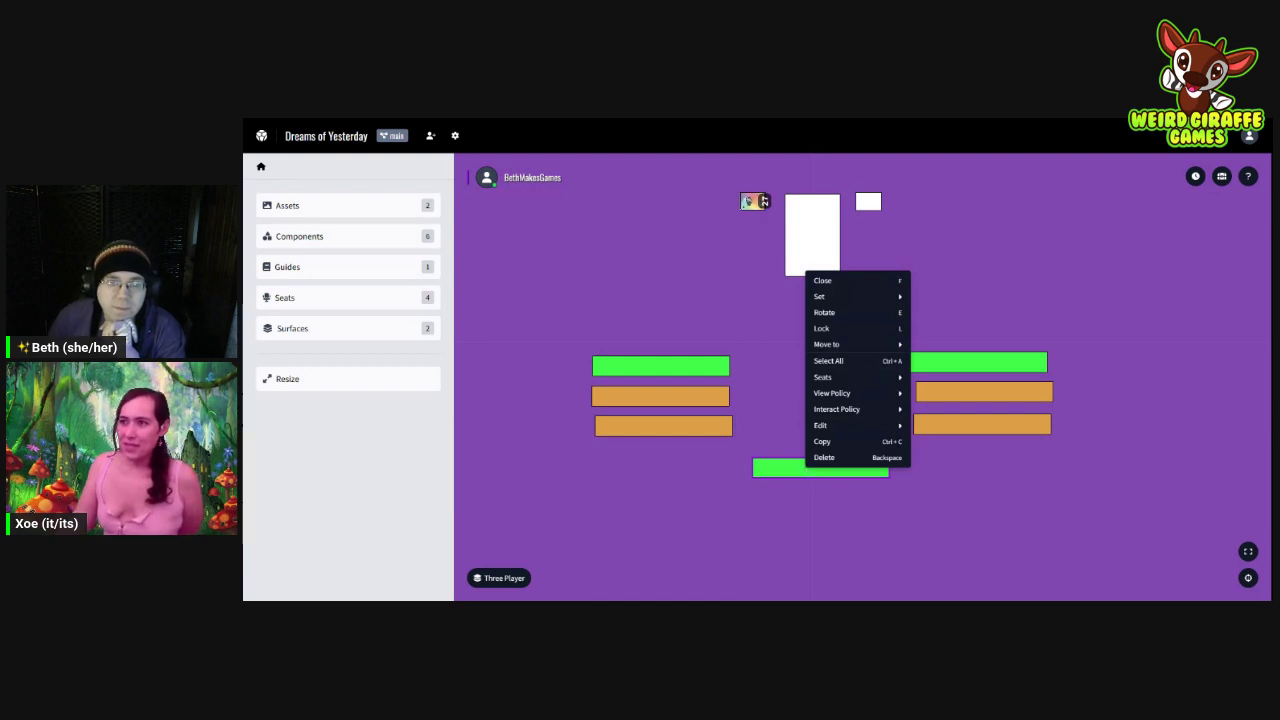
mouse_move(843, 400)
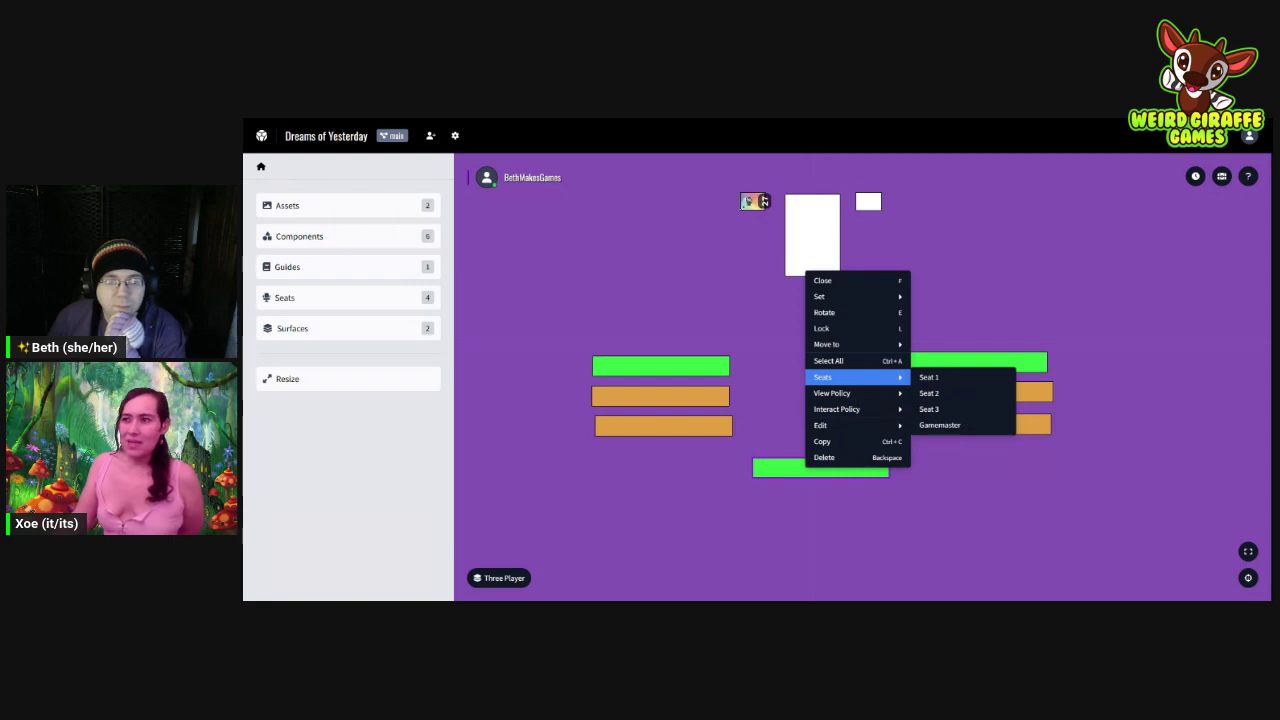
left_click(928, 377)
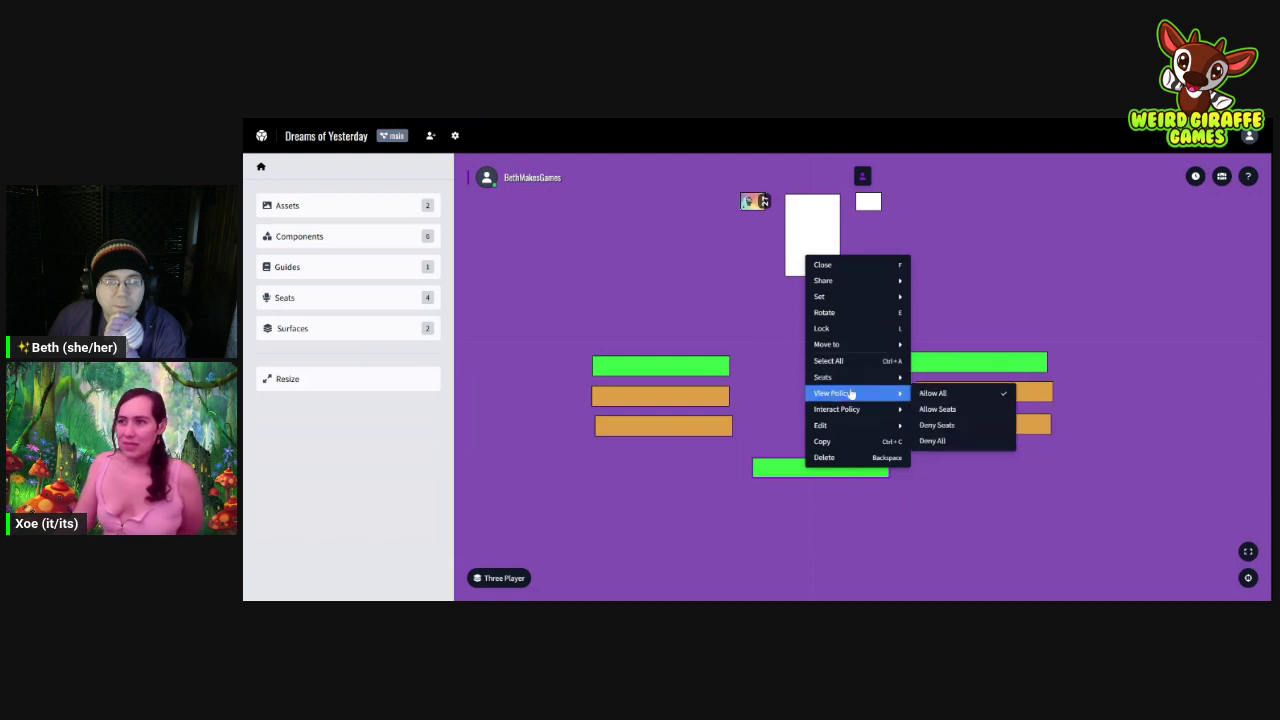
left_click(950, 409)
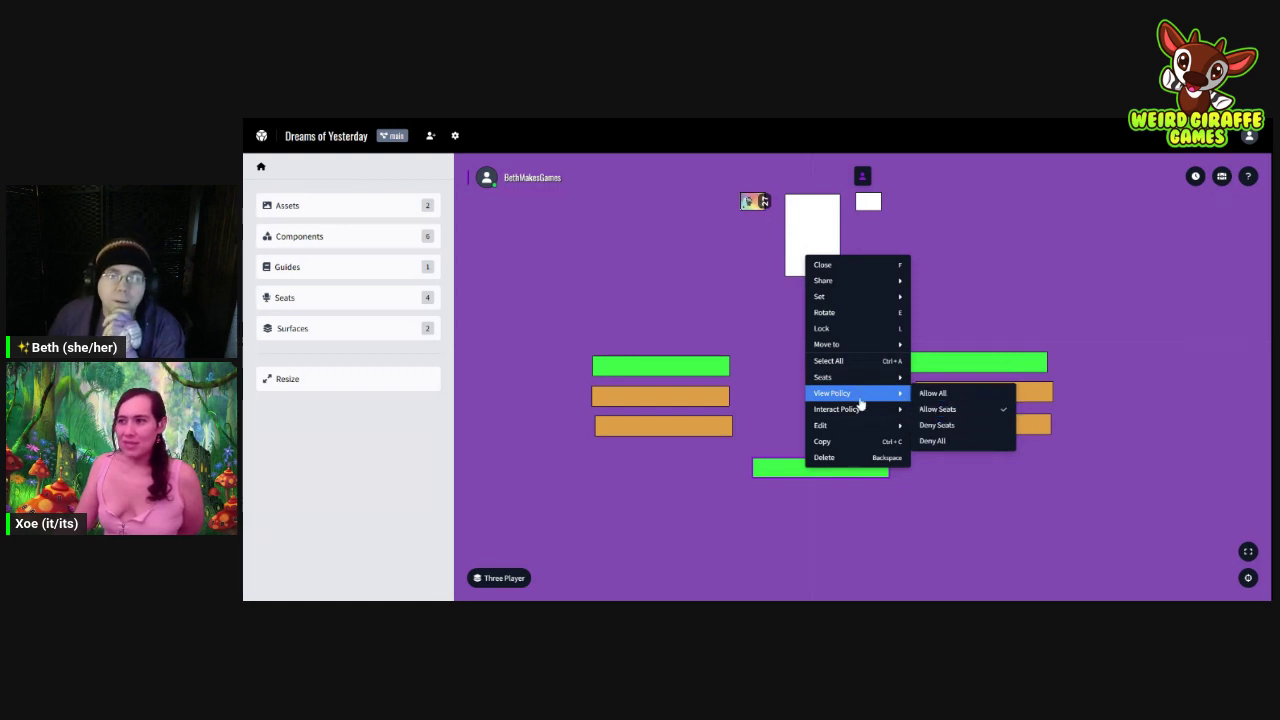
mouse_move(856, 409)
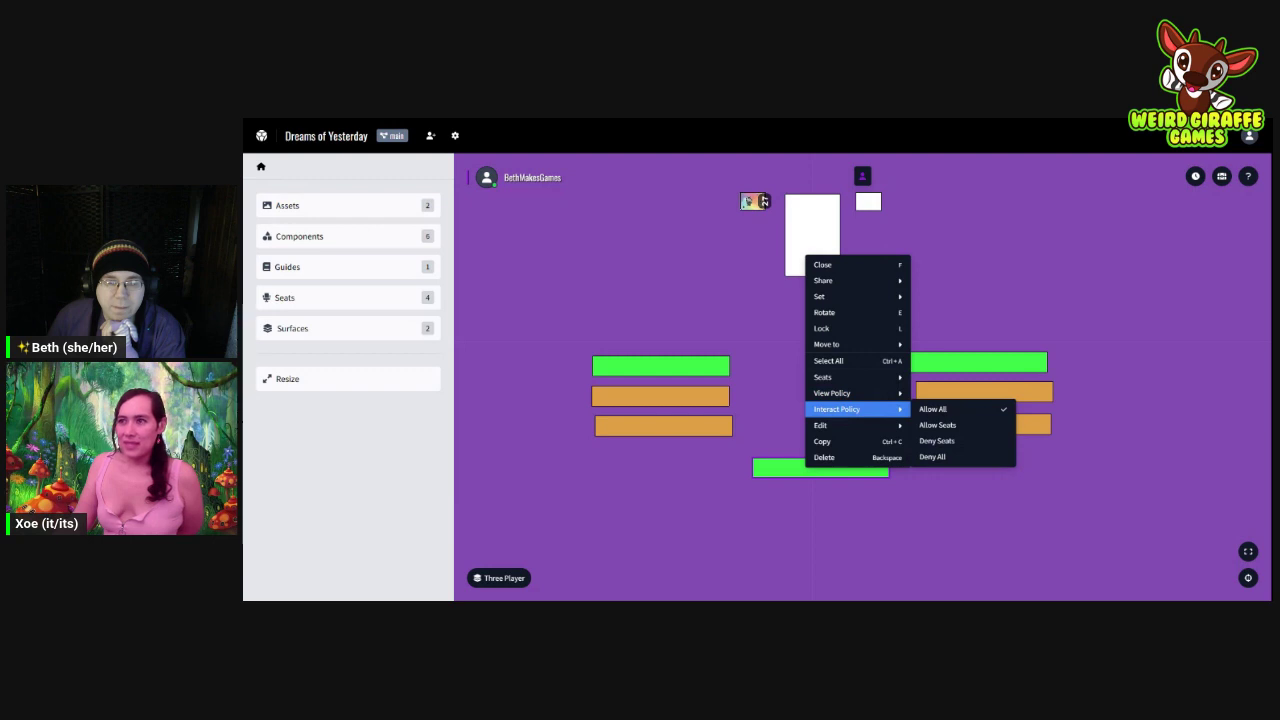
left_click(797, 399)
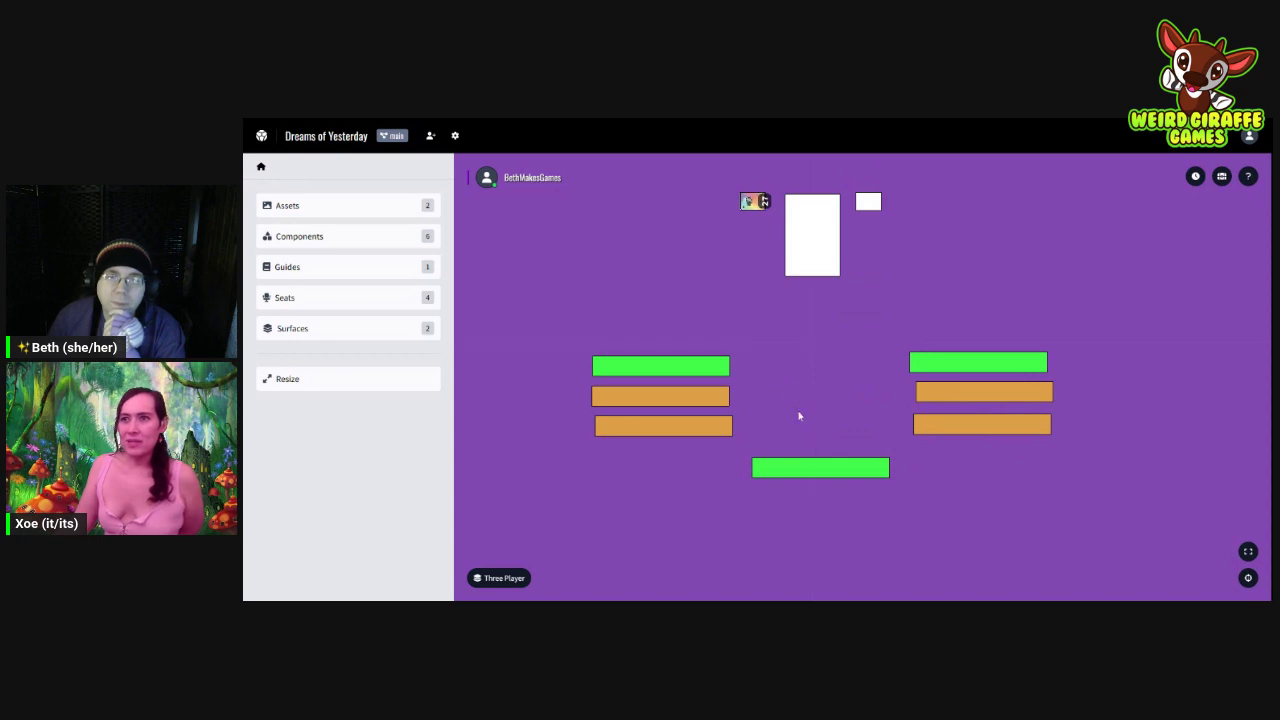
Step: Leave the current seat and rejoin the table as Seat 2
left_click(522, 178)
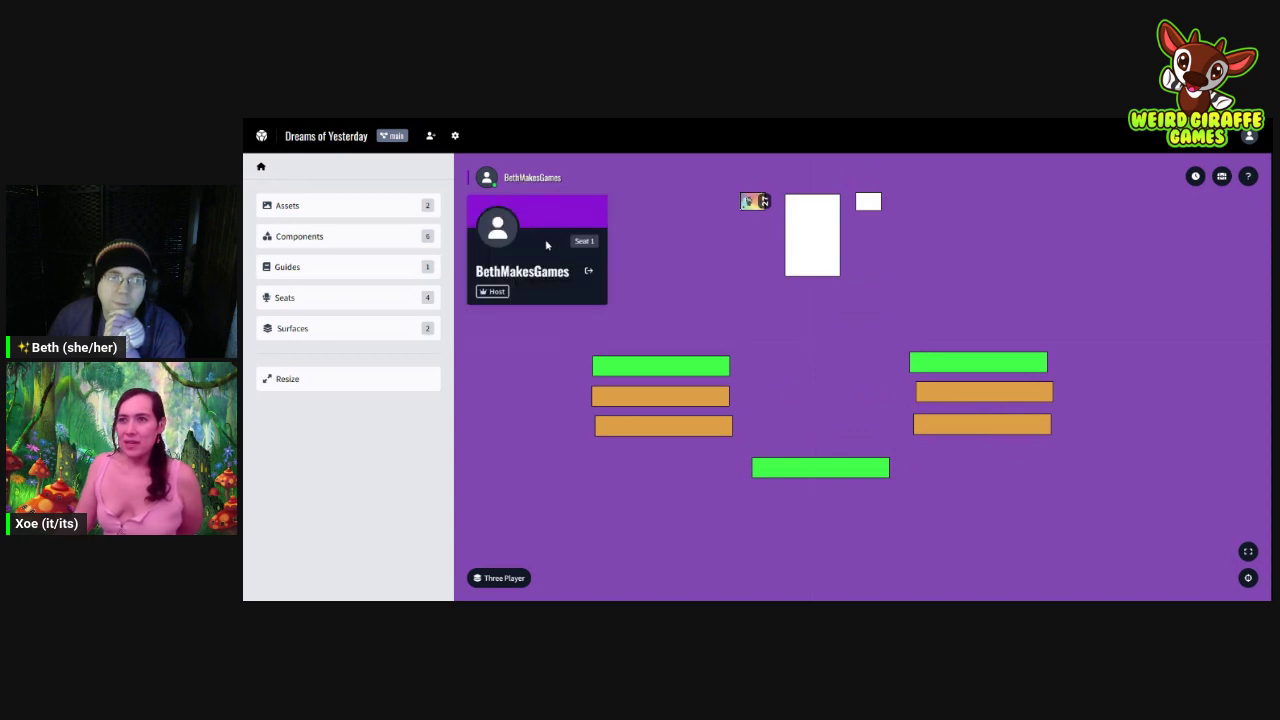
left_click(588, 271)
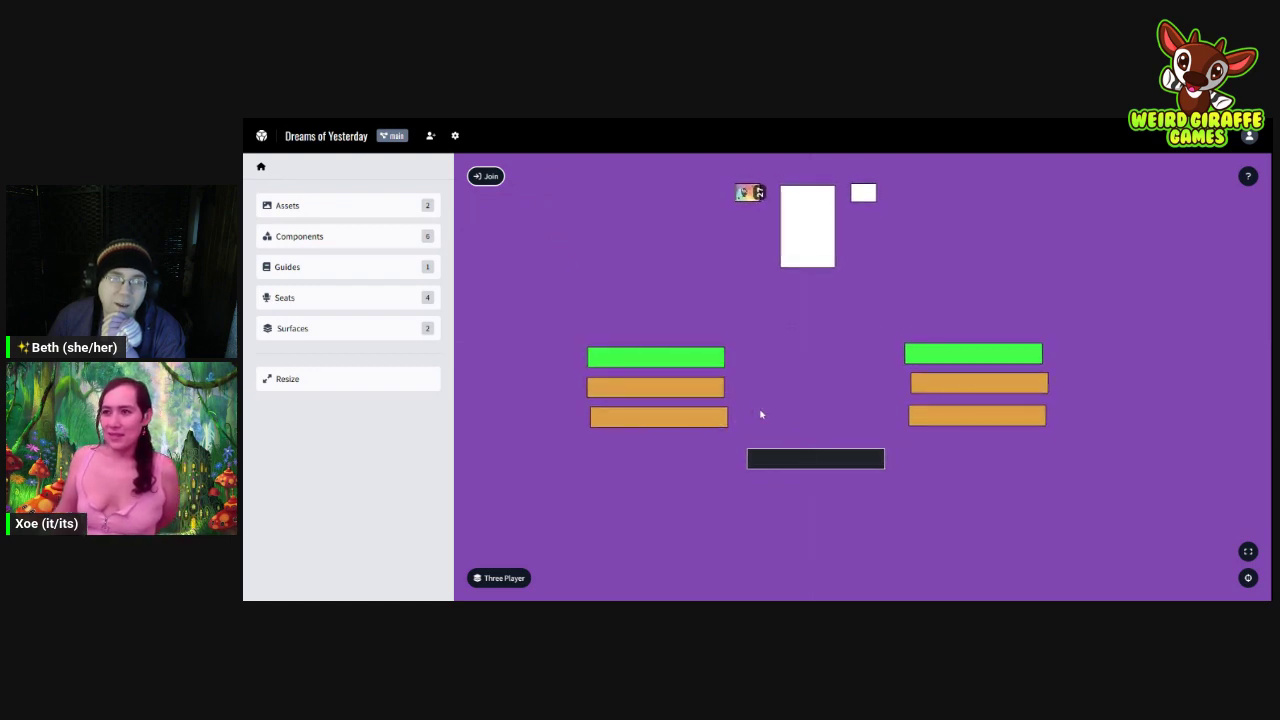
left_click(486, 178)
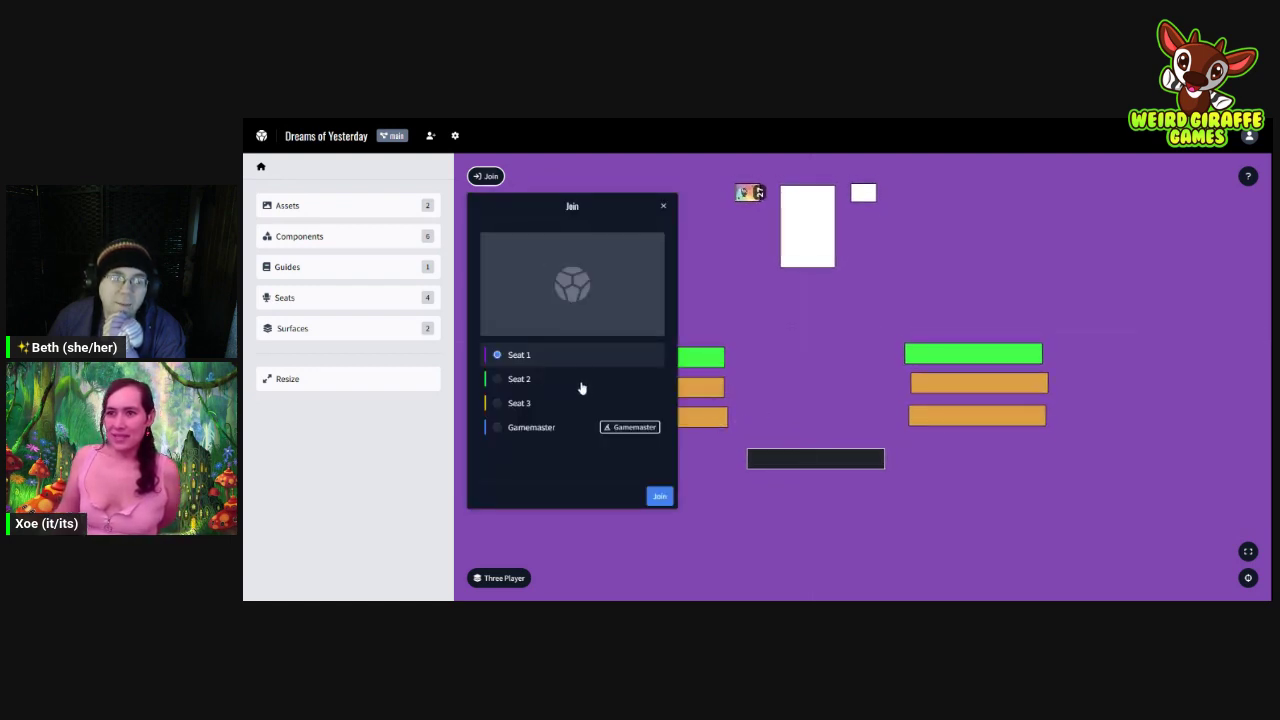
left_click(581, 386)
left_click(659, 496)
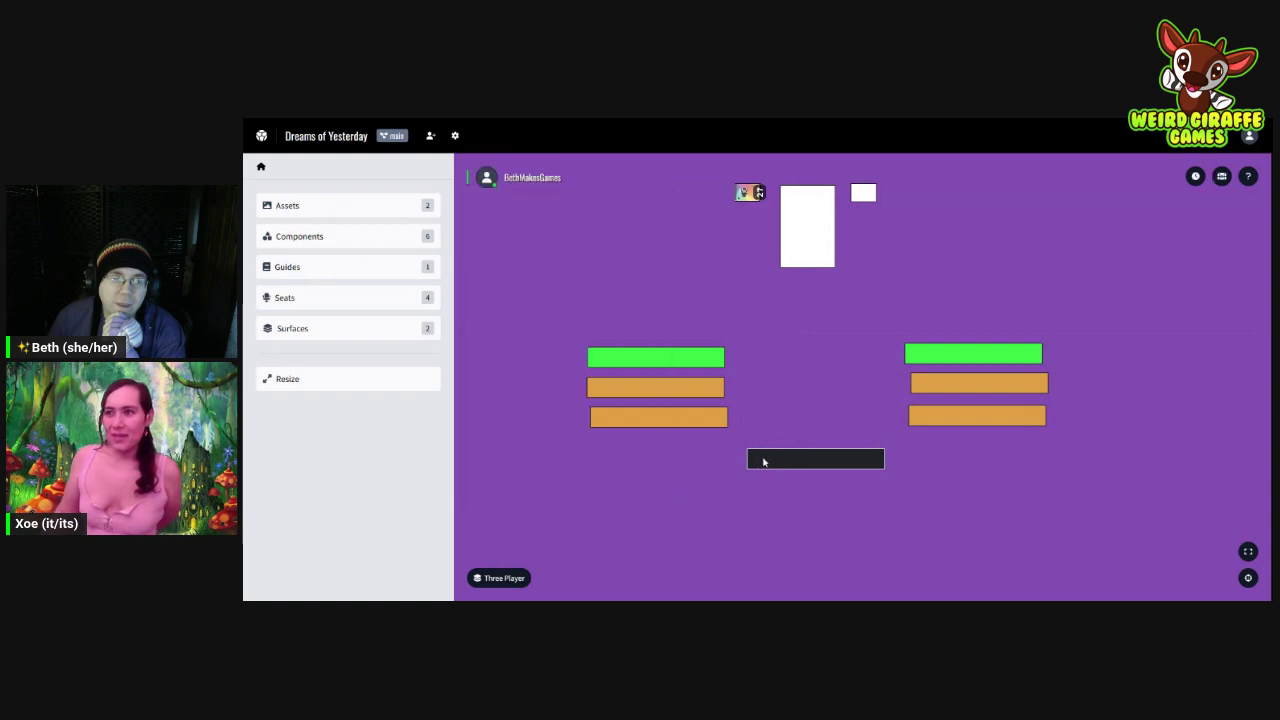
Step: Set the hidden central row's interact policy to Allow Seats and try moving the row as Seat 2
right_click(768, 455)
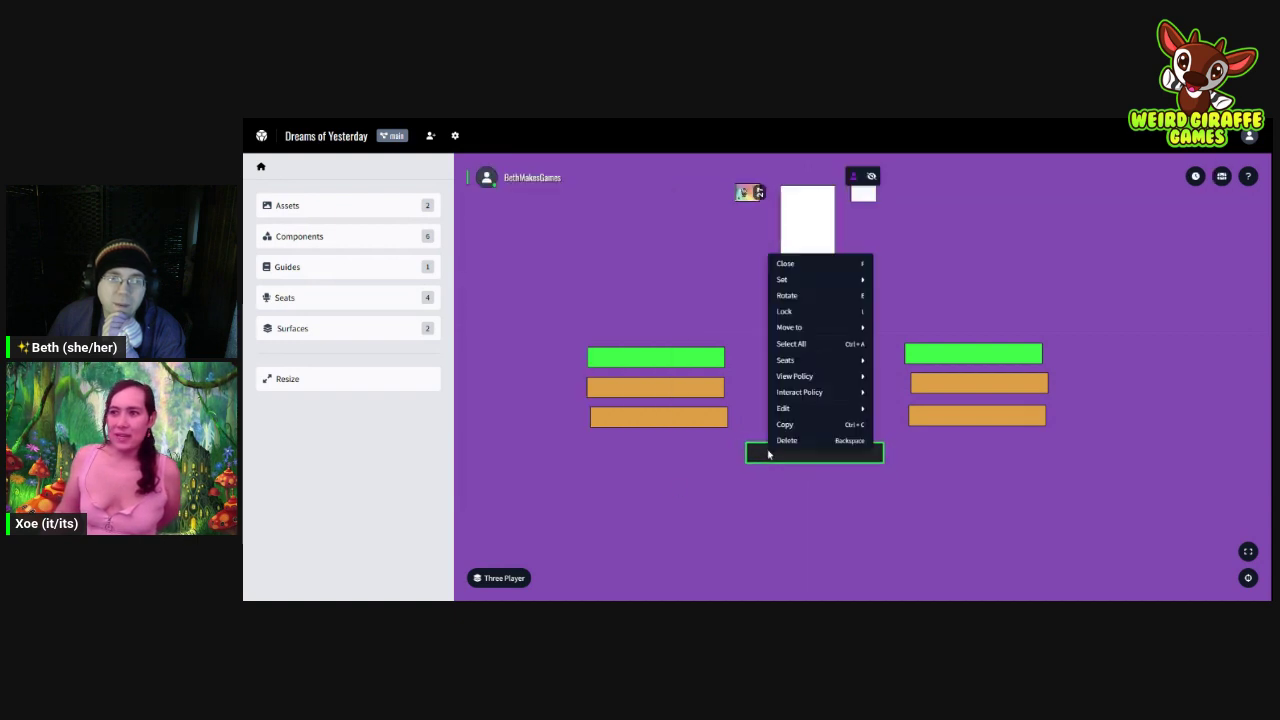
mouse_move(820, 394)
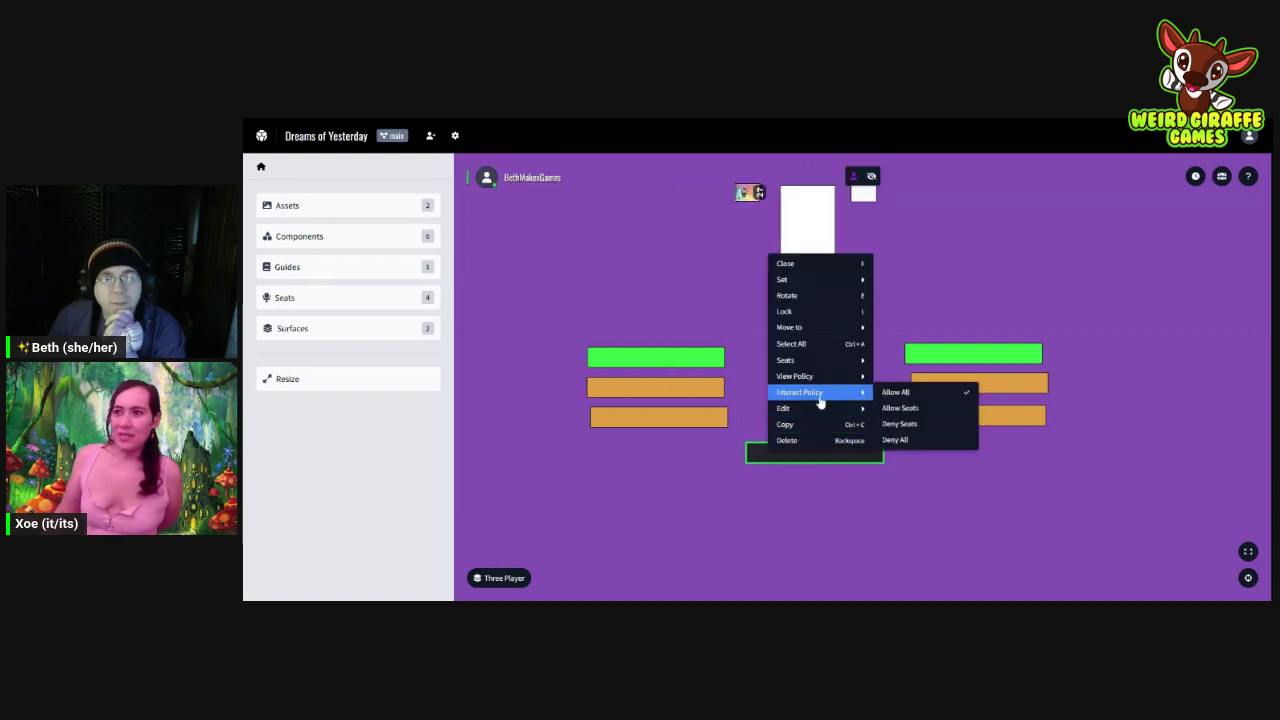
left_click(896, 409)
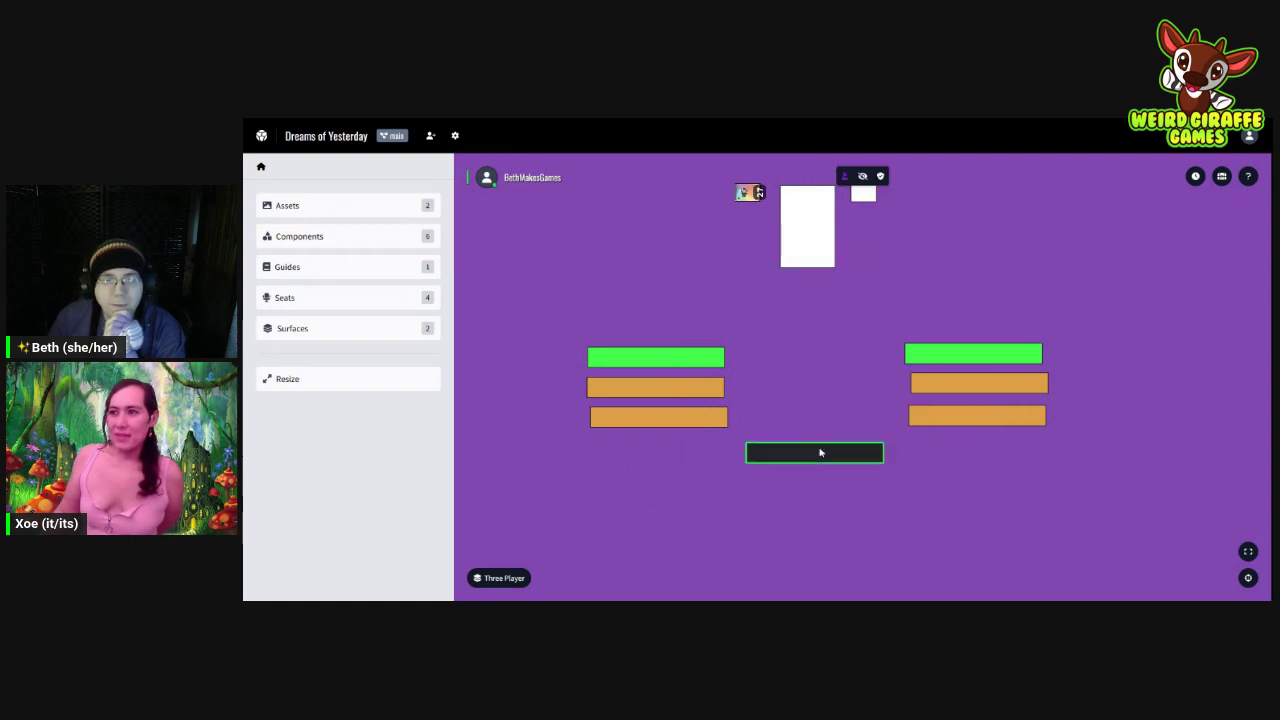
left_click_drag(820, 453, 783, 438)
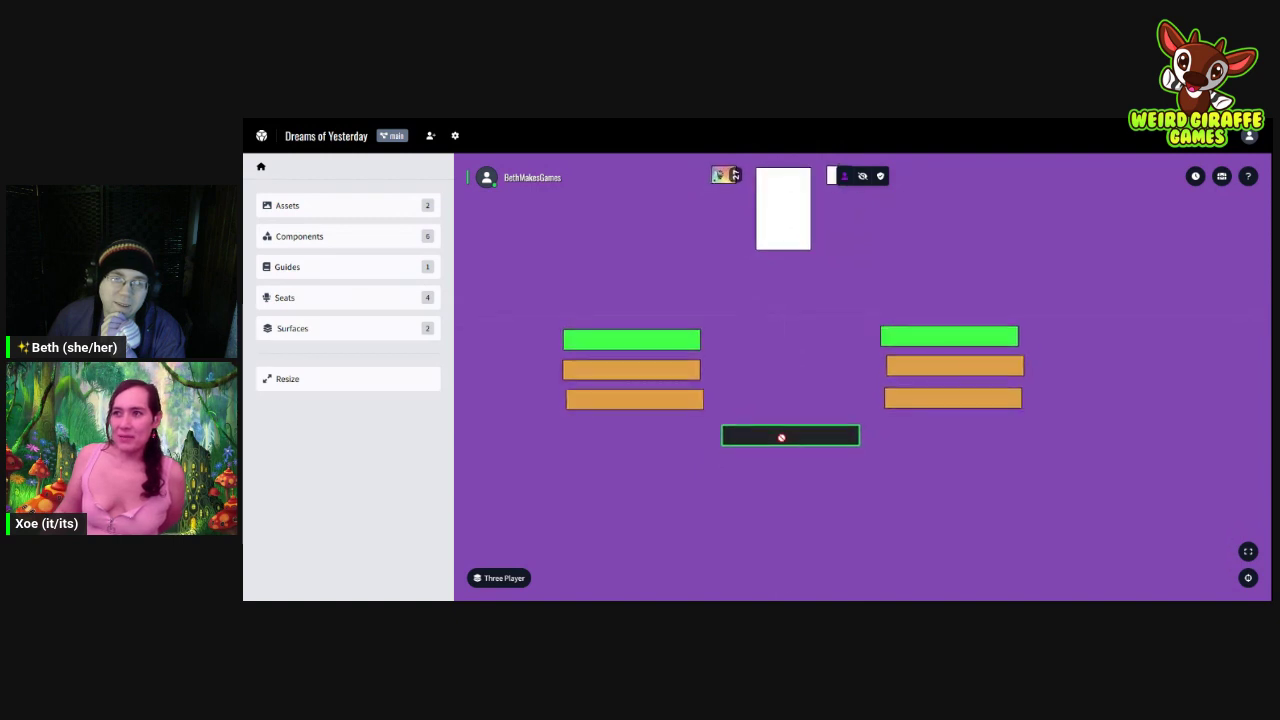
left_click(770, 350)
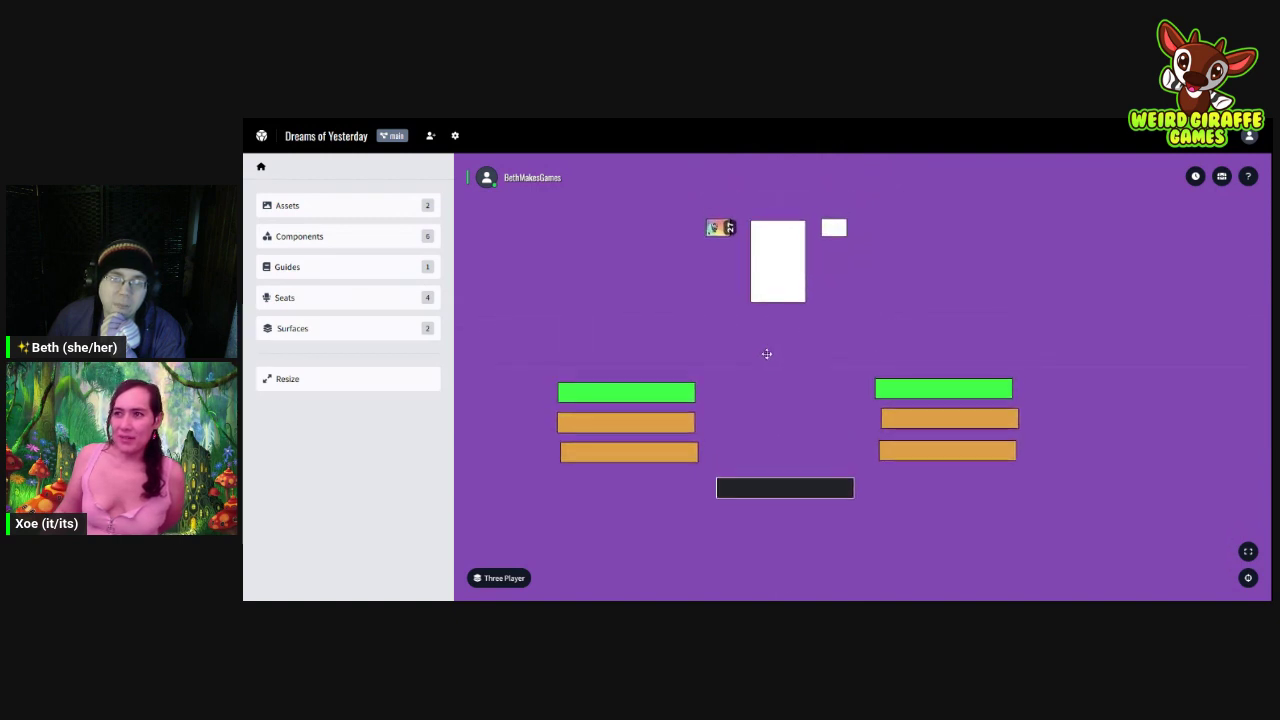
Step: Lock the large white board above the player rows
left_click(796, 297)
right_click(797, 298)
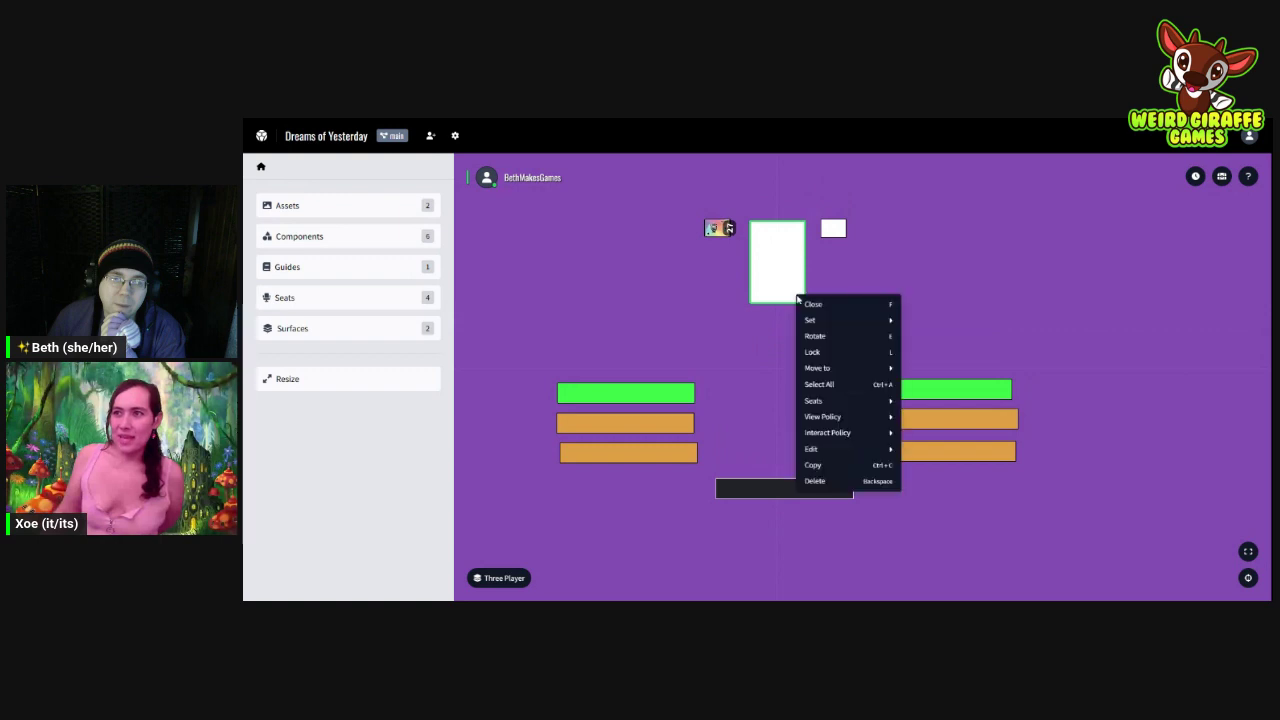
left_click(806, 305)
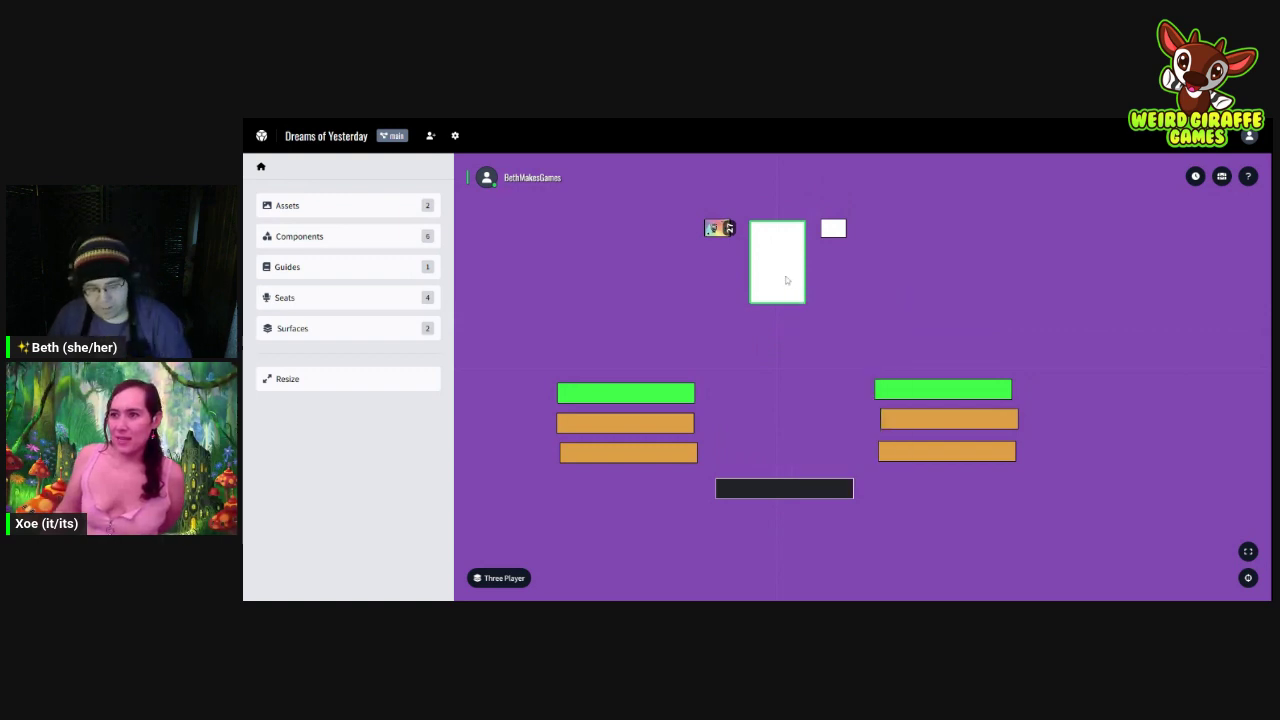
left_click_drag(831, 280, 760, 272)
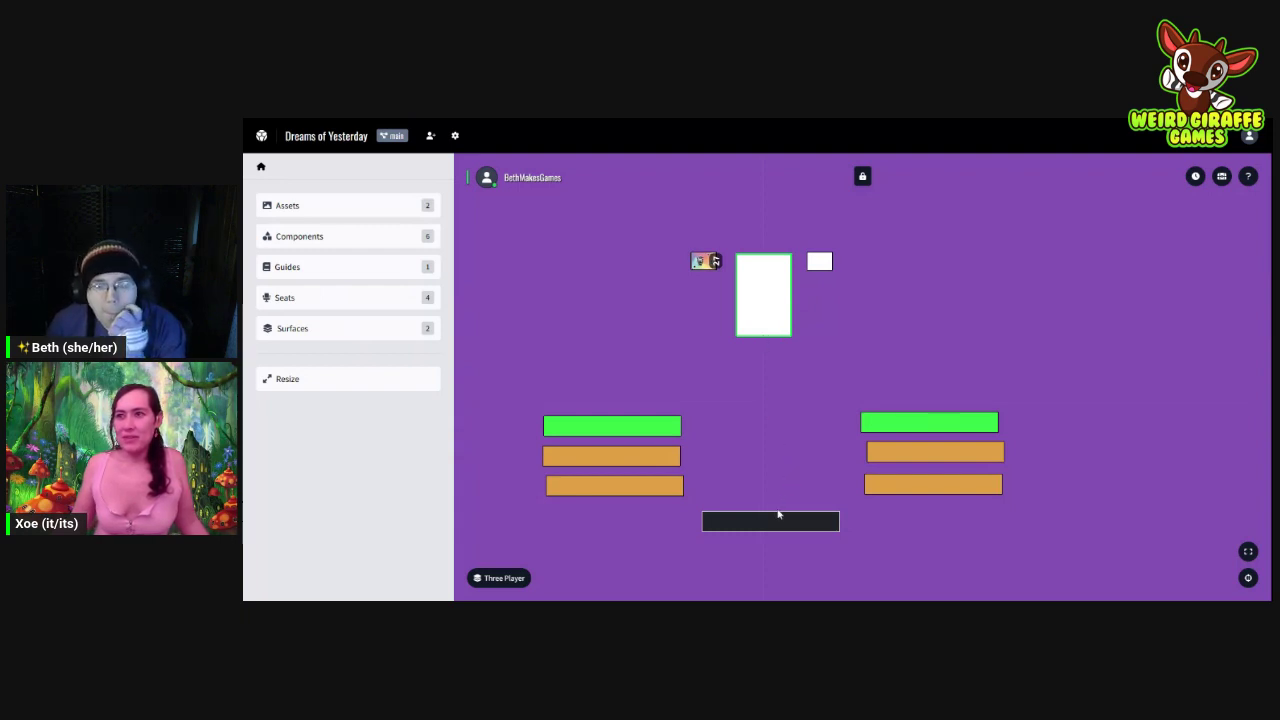
Step: Move five cards one by one from the deck into the hidden central row so they sit side by side
left_click_drag(710, 273, 768, 520)
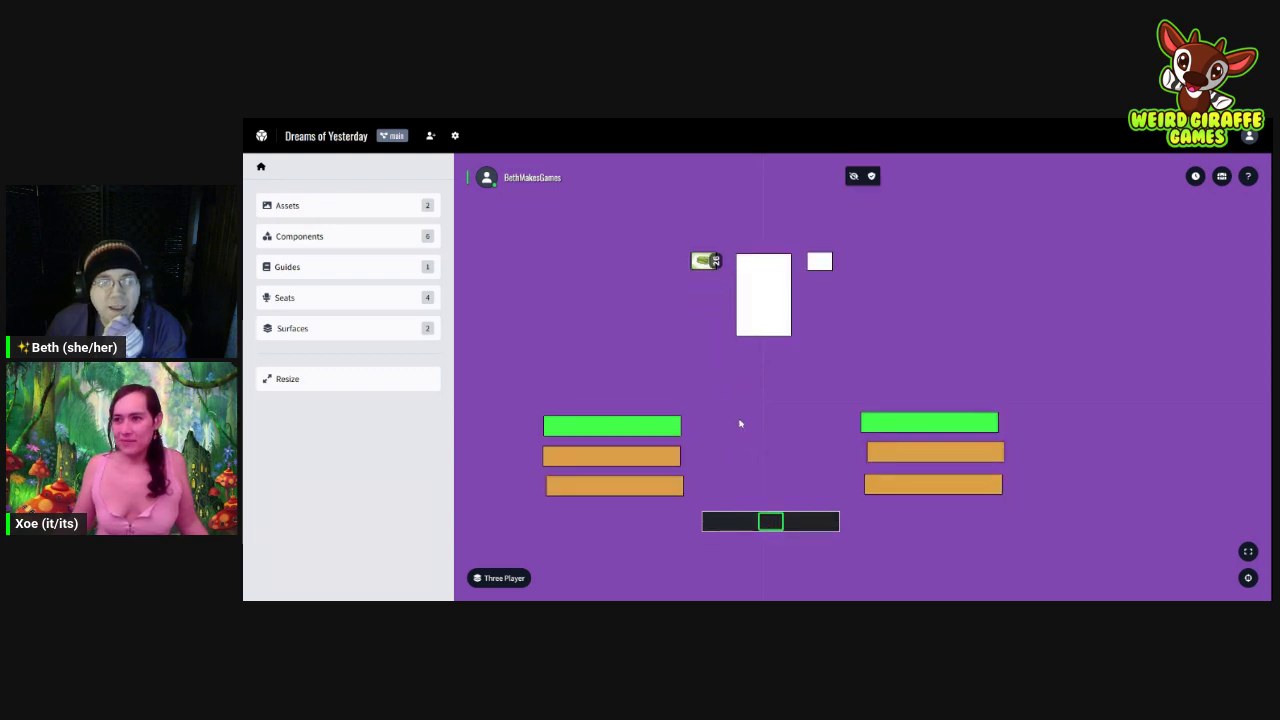
left_click_drag(706, 264, 757, 521)
left_click_drag(706, 262, 746, 520)
left_click_drag(706, 262, 733, 520)
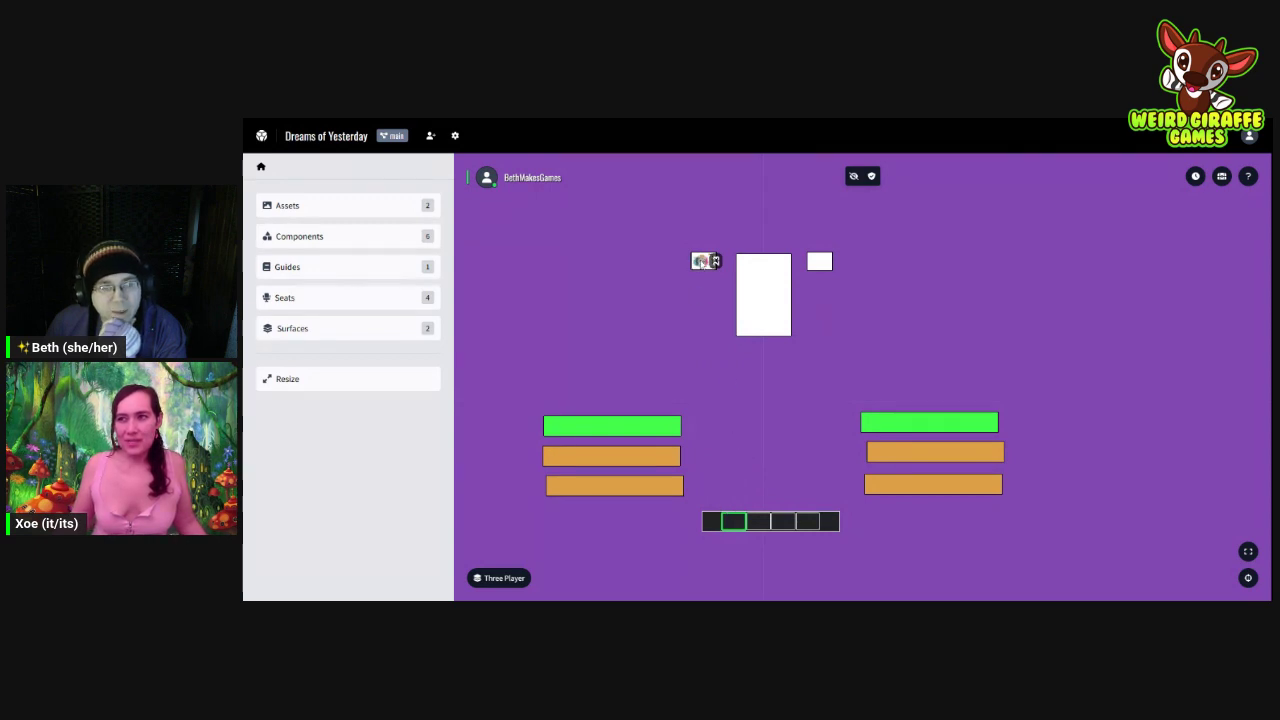
left_click_drag(702, 261, 716, 521)
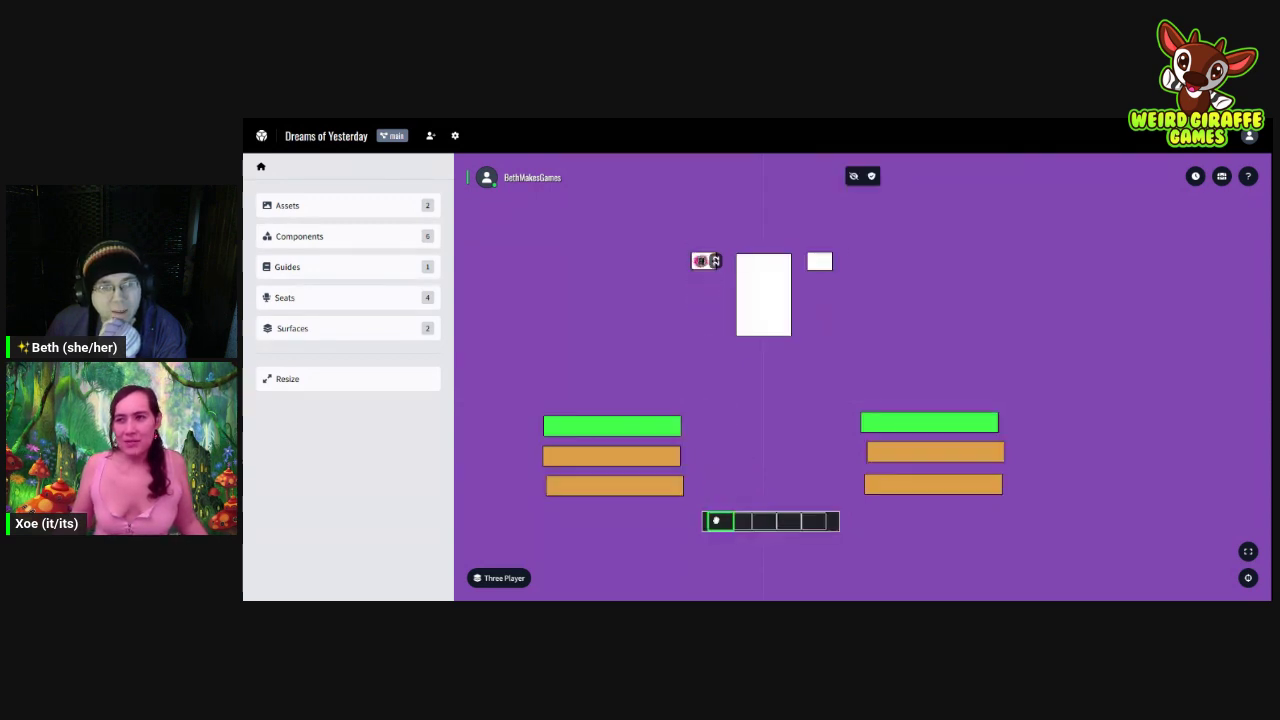
left_click(738, 413)
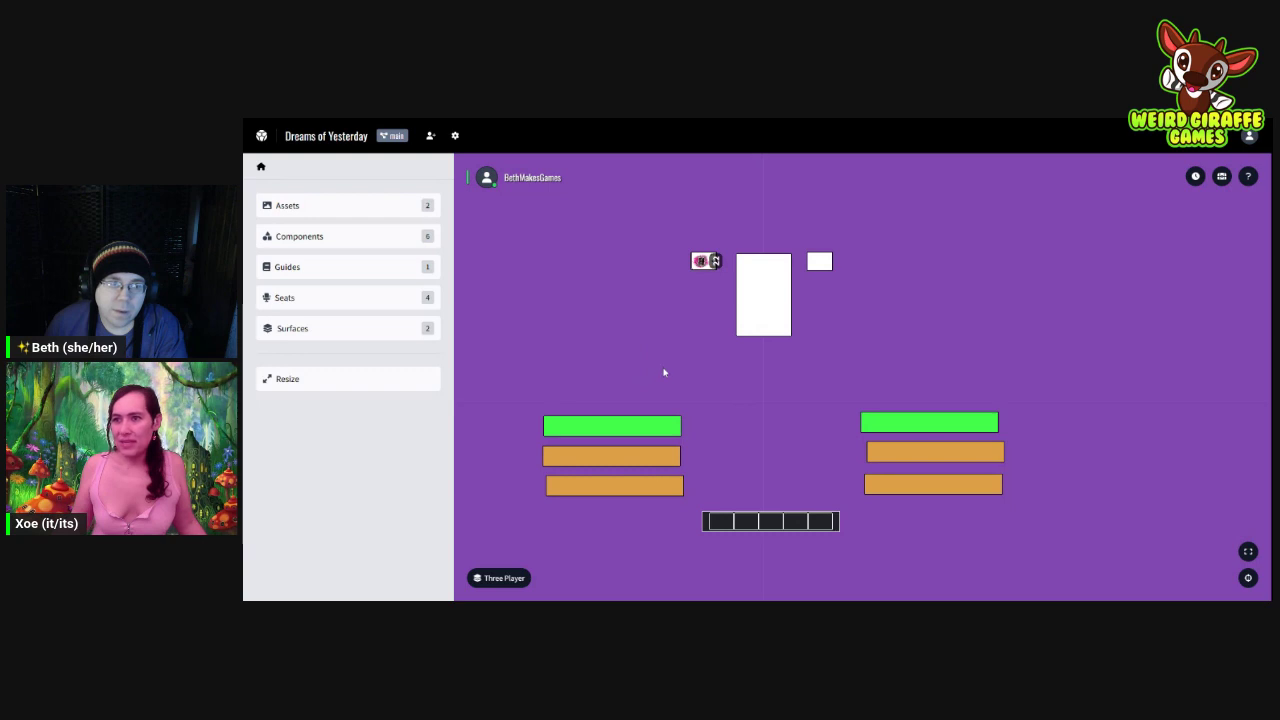
Step: Set the interact policy of the hidden row holding the five cards to Allow All
right_click(706, 531)
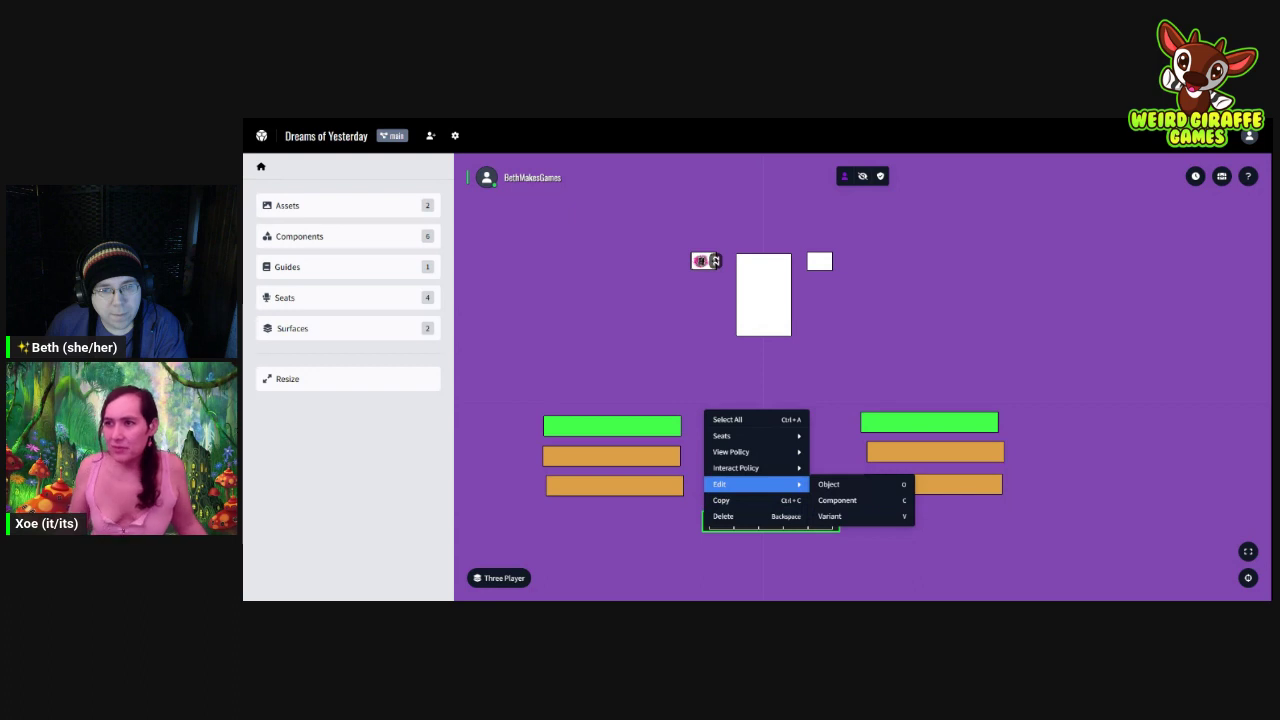
mouse_move(736, 478)
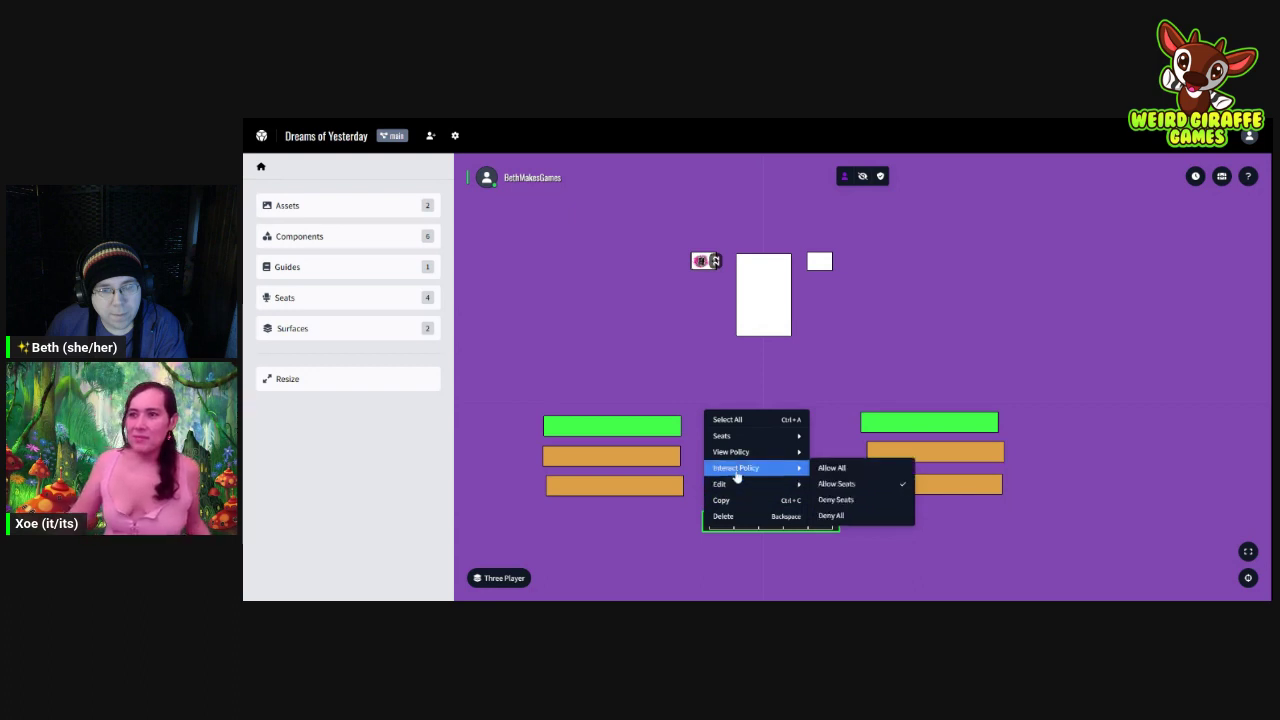
left_click(851, 470)
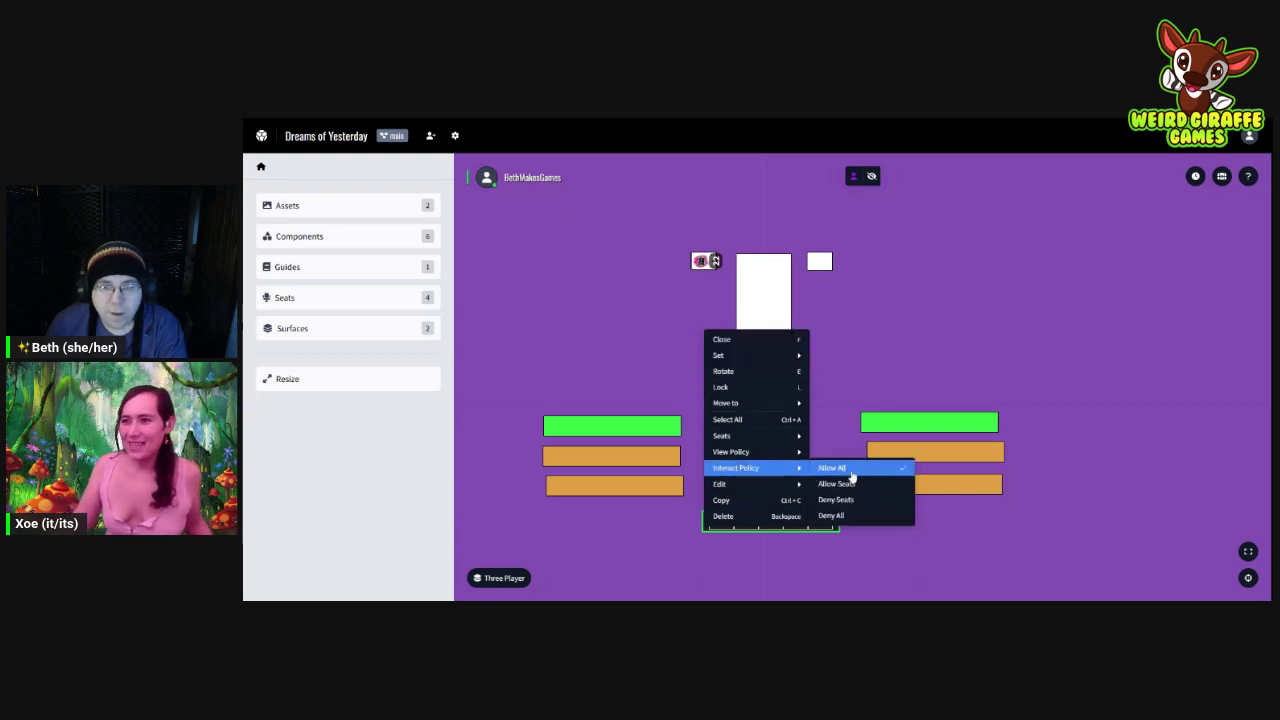
left_click(831, 452)
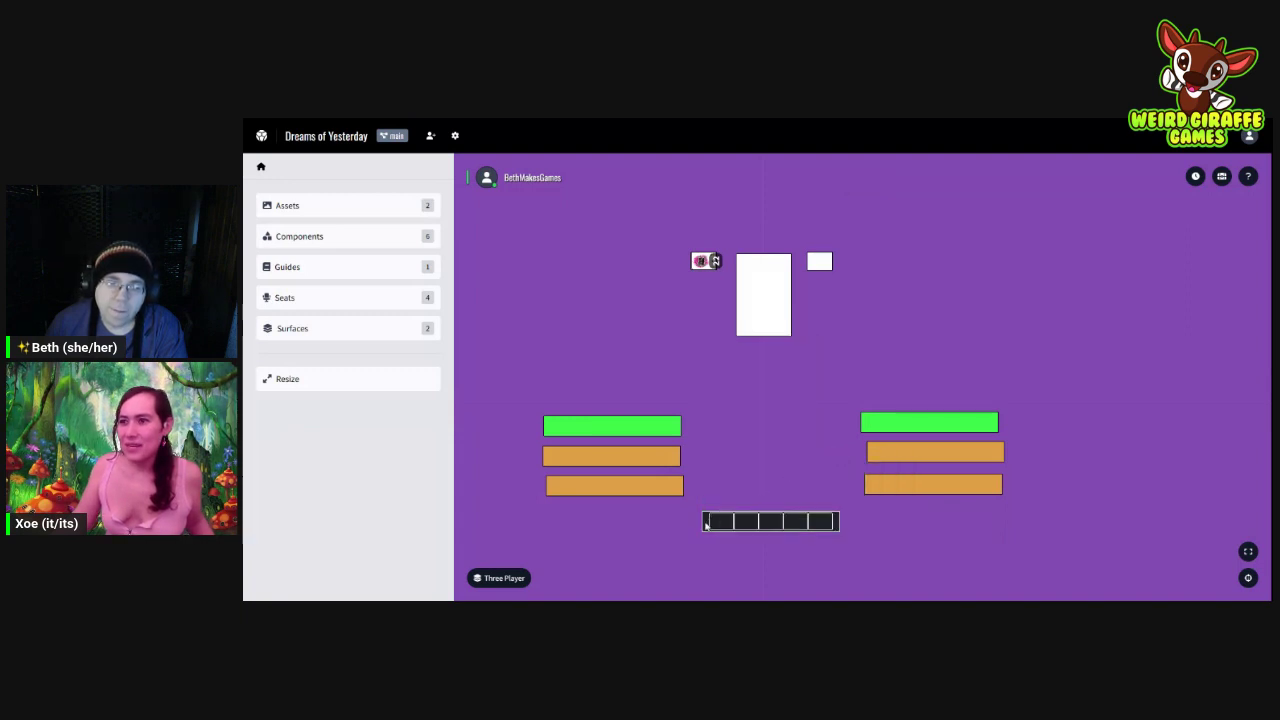
left_click(705, 527)
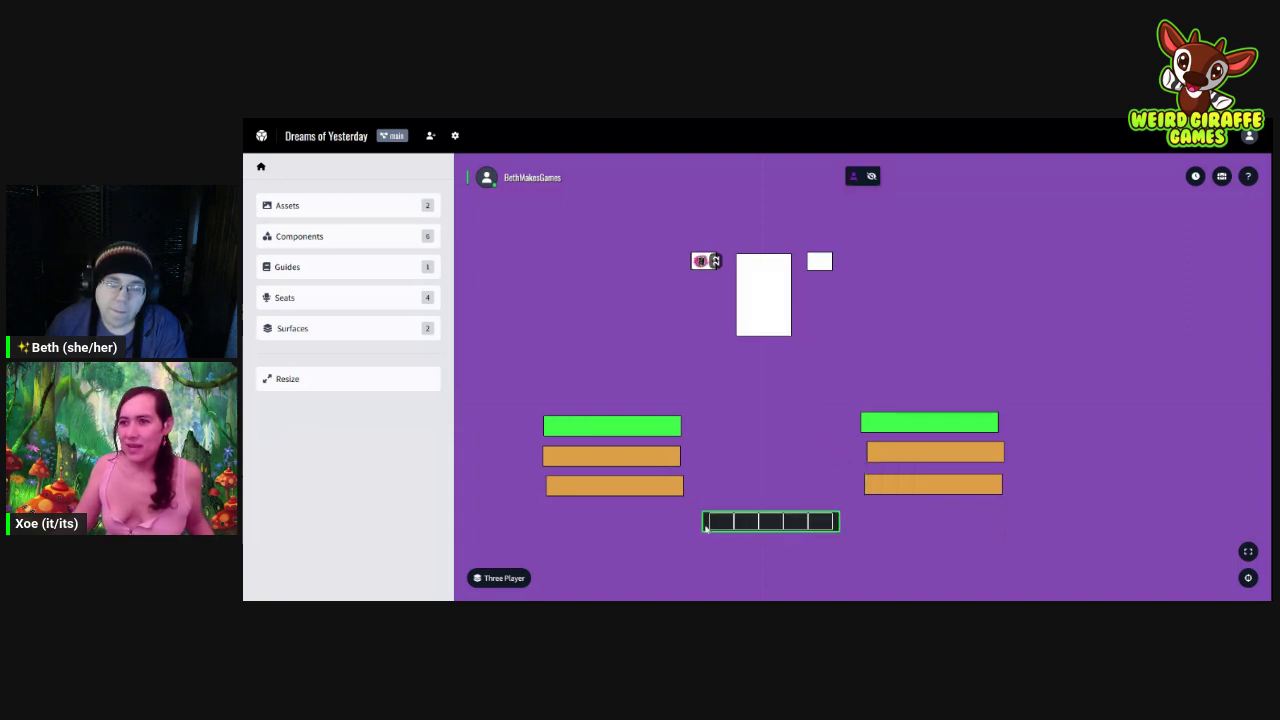
right_click(705, 527)
left_click(705, 527)
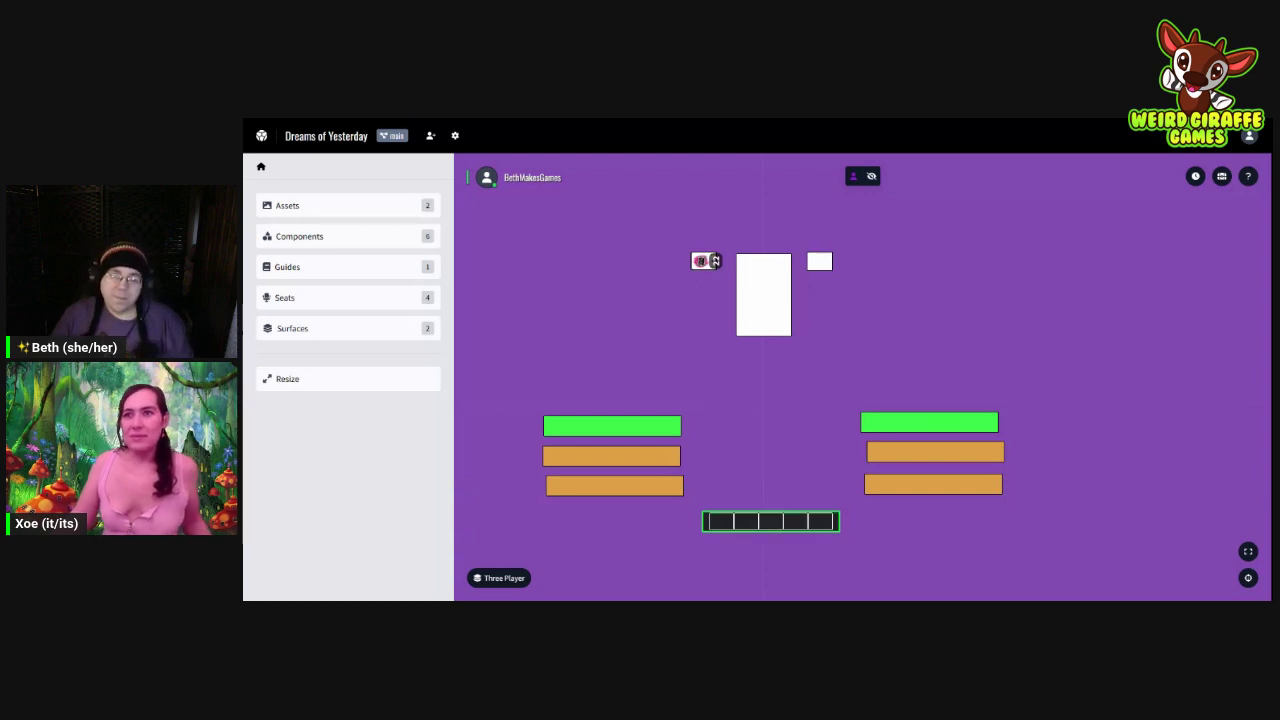
Step: Set the Resources component's hidden style to Closed, save it, and shift the hidden central row slightly upward on the table
left_click(428, 236)
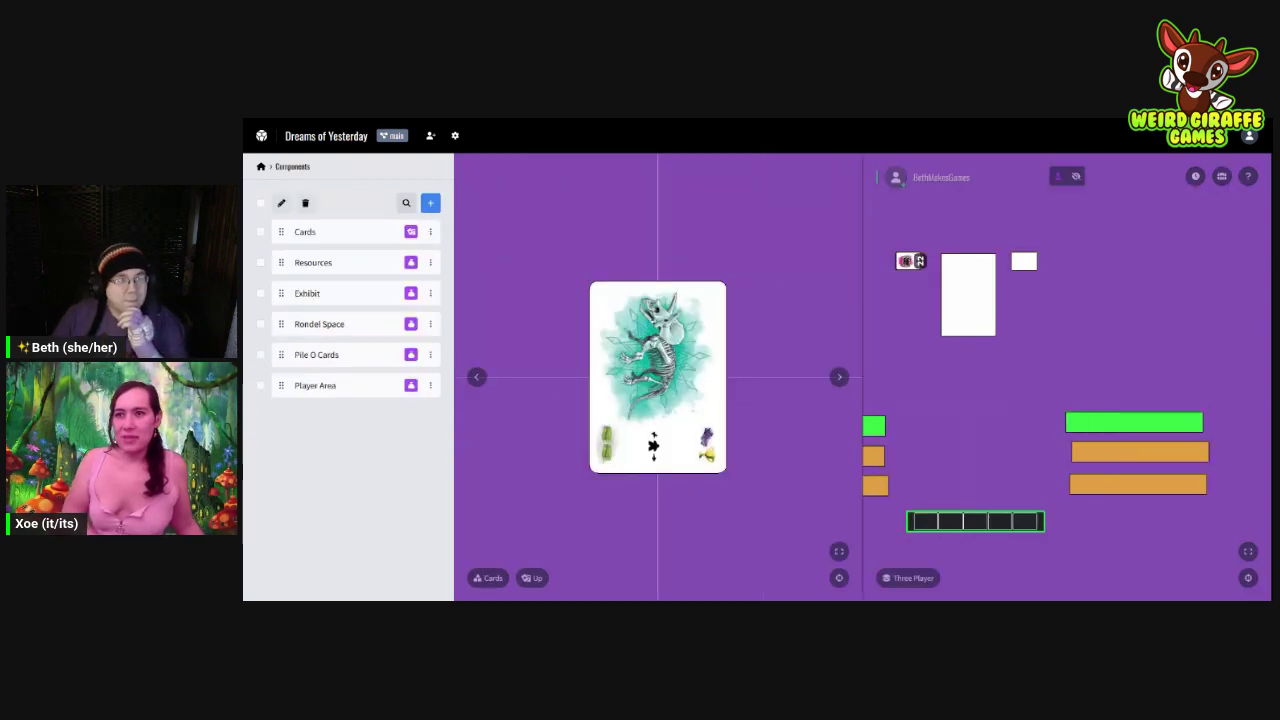
left_click(386, 264)
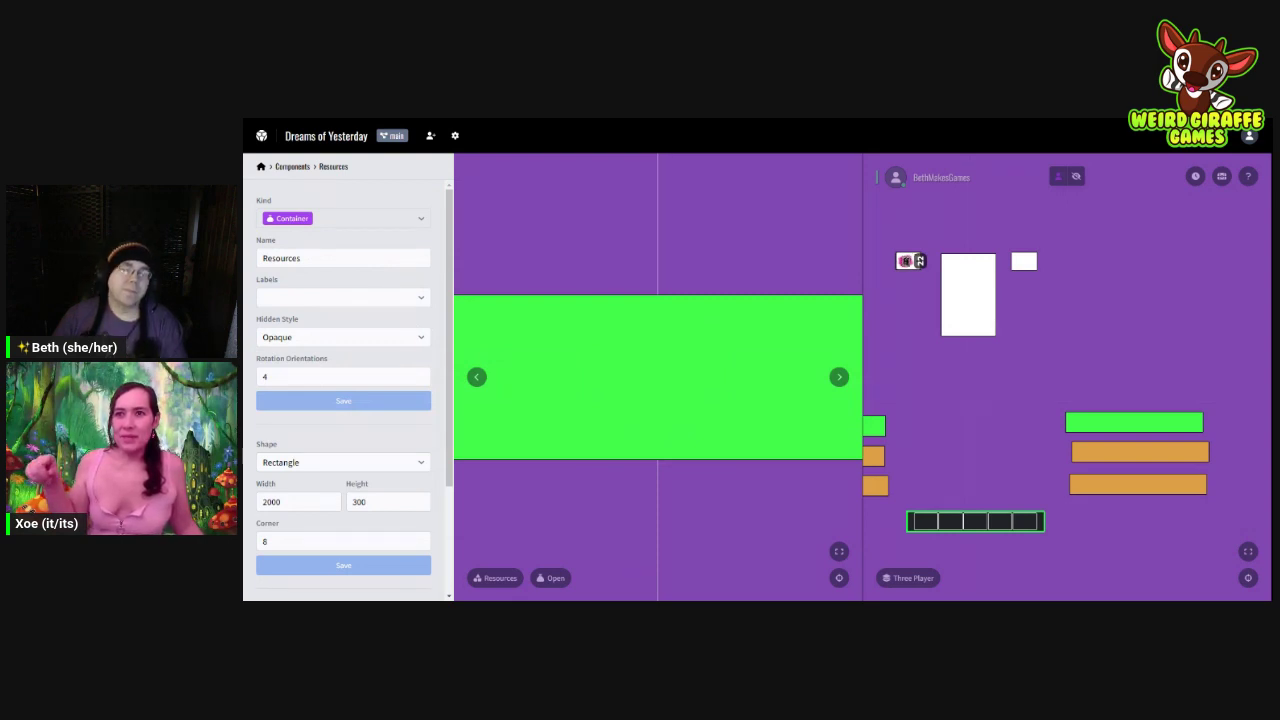
left_click(262, 337)
left_click(262, 337)
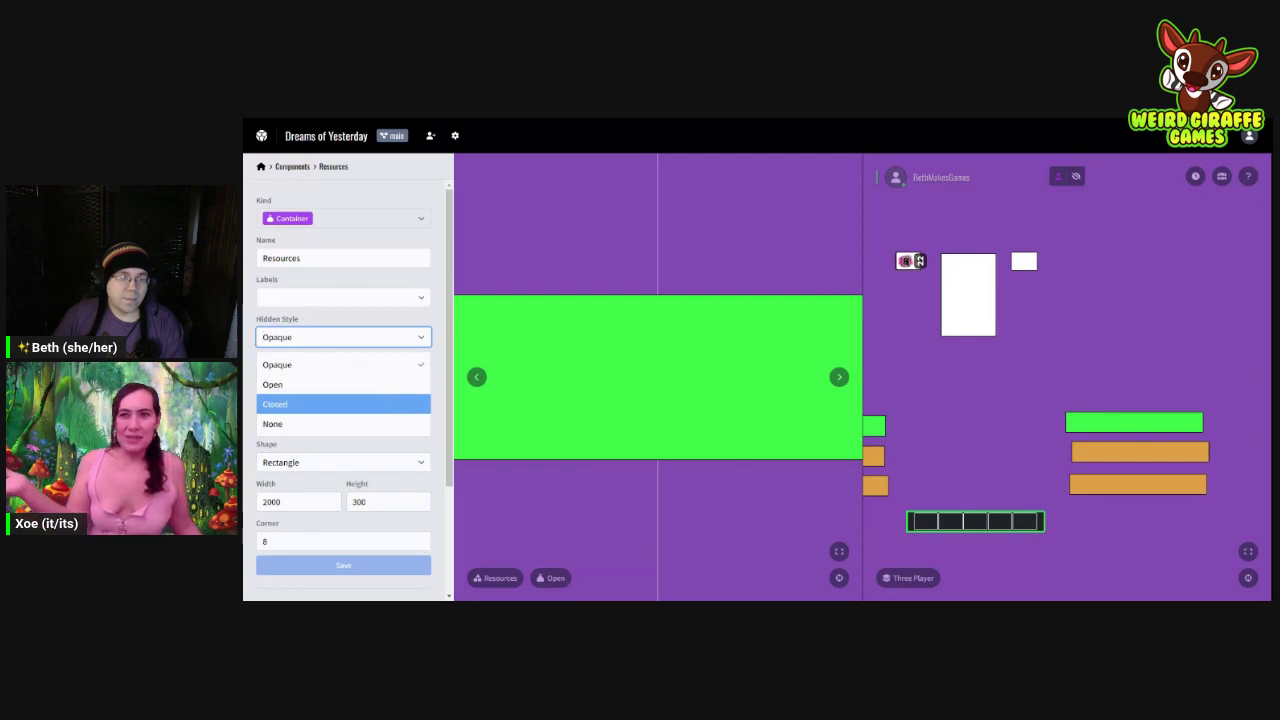
left_click(377, 403)
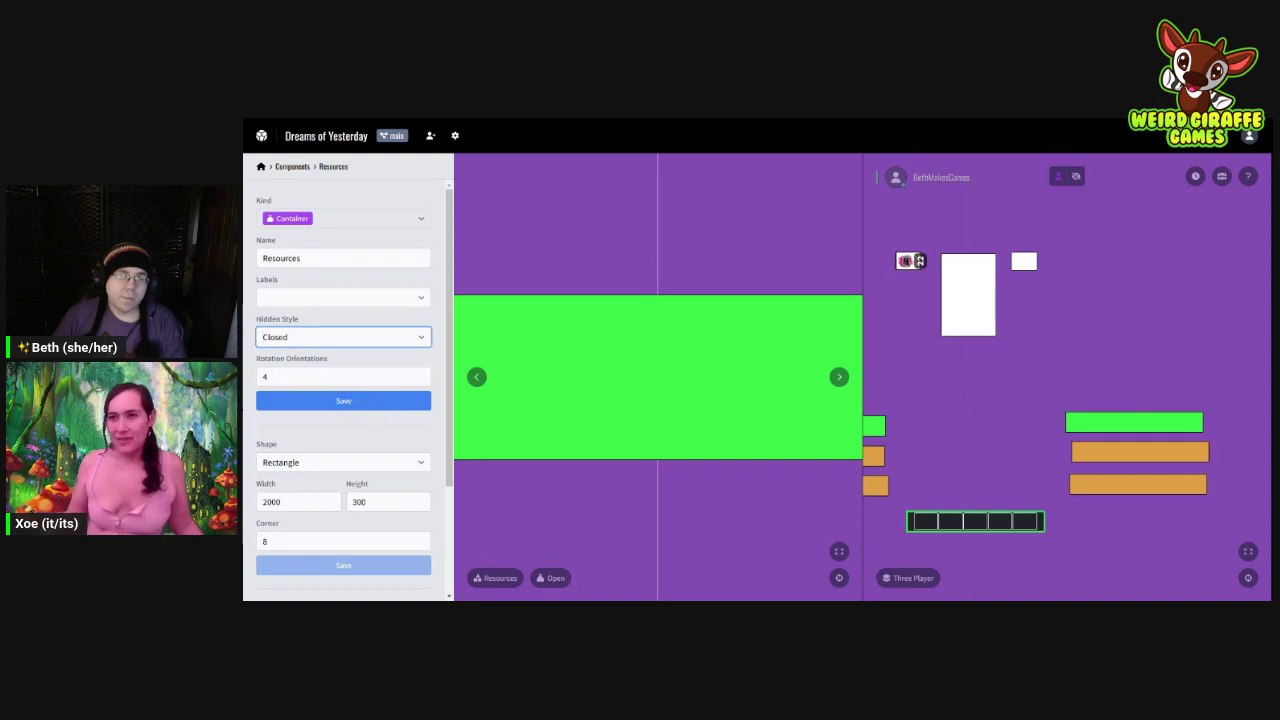
left_click(376, 401)
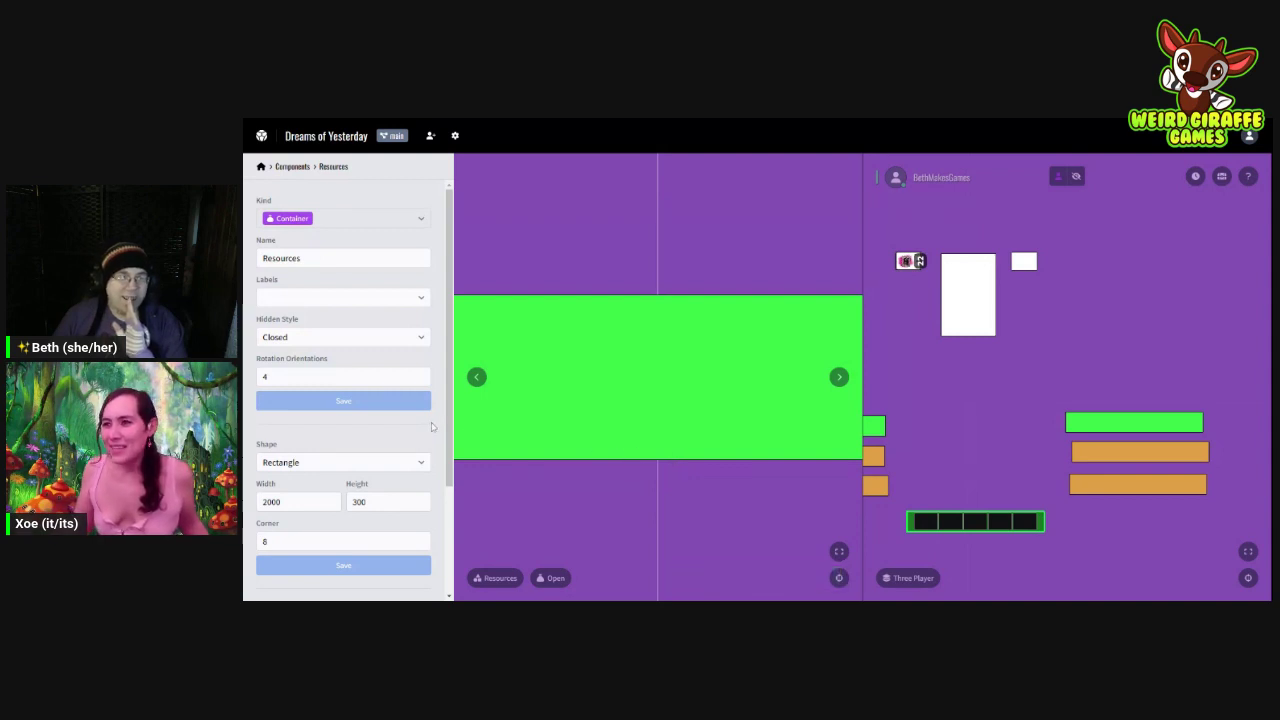
left_click(939, 454)
left_click_drag(940, 516, 942, 504)
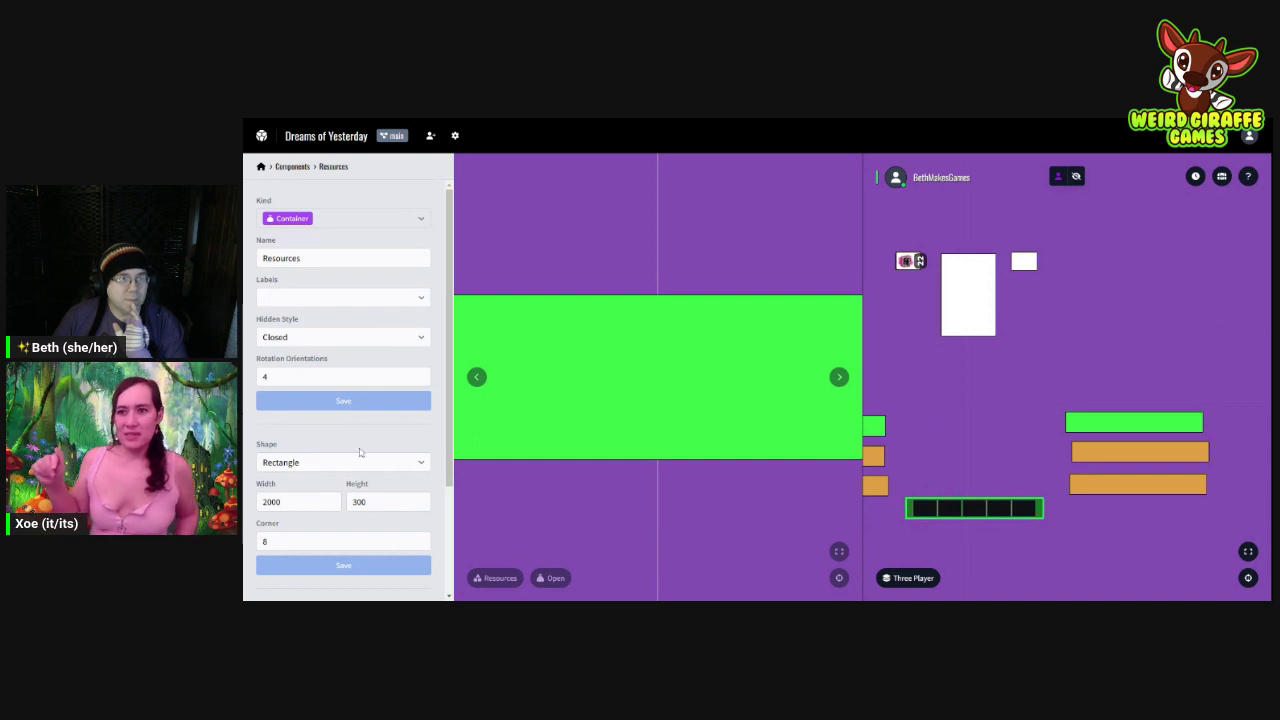
Step: Open the settings of Variant 1 of the Resources component
scroll(368, 410, "down", 3)
left_click(356, 495)
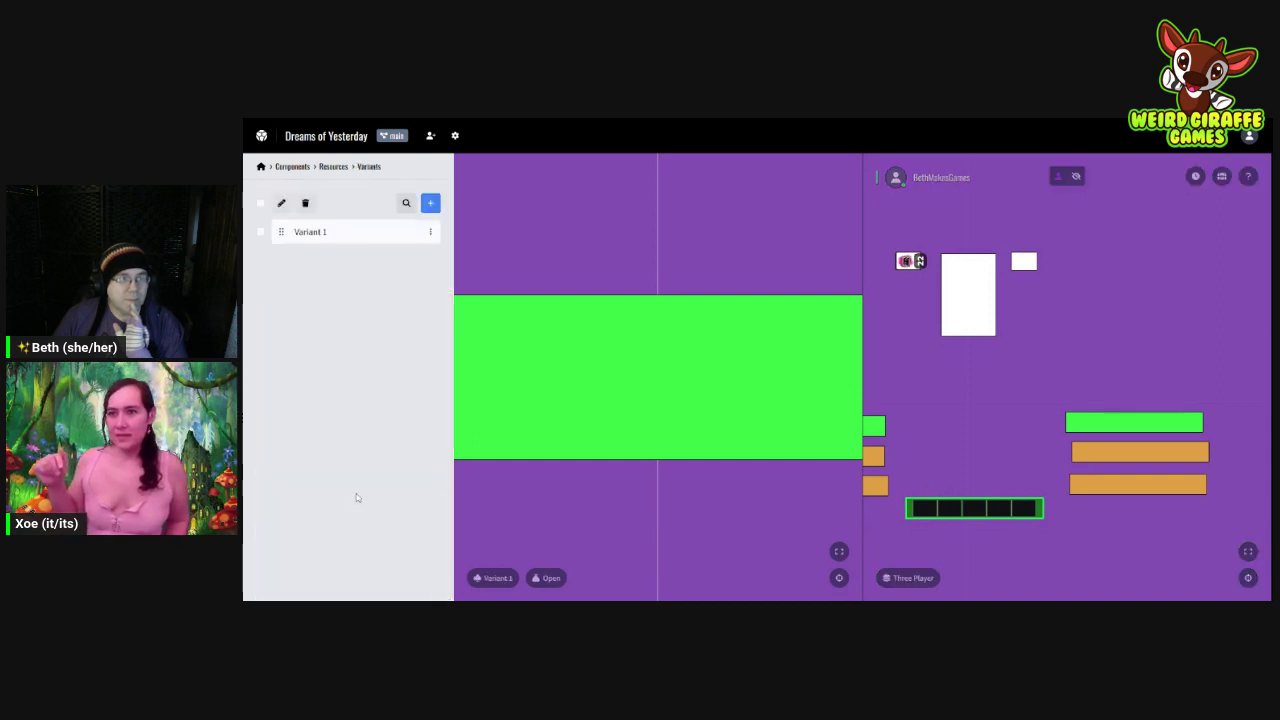
left_click(359, 233)
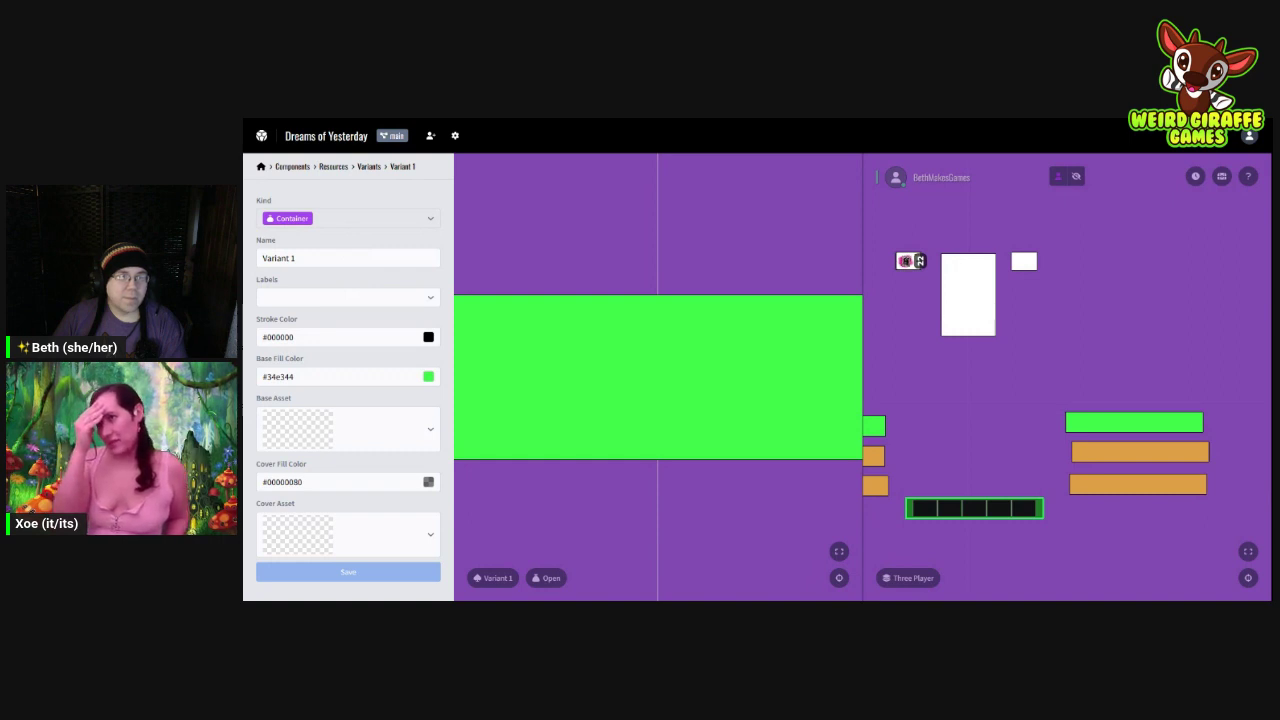
Step: Leave the current seat, rejoin the table as Seat 1, and close the resource row holding the five cards
left_click(924, 180)
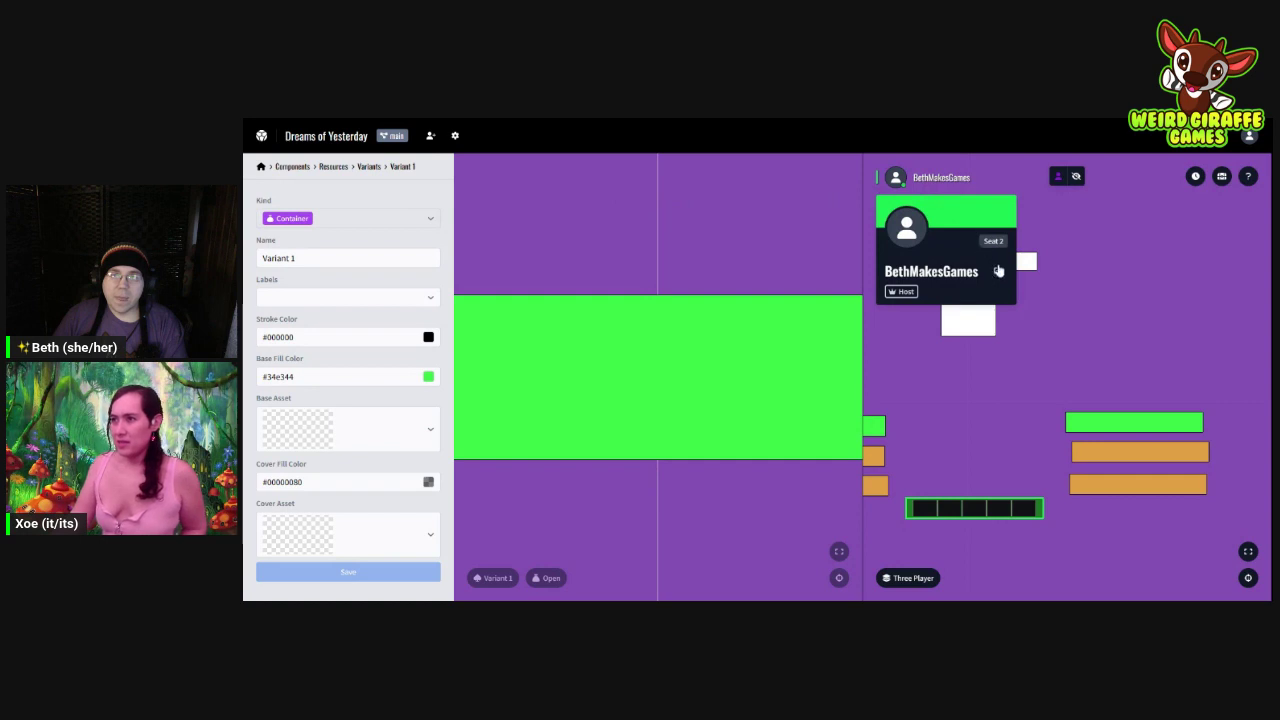
left_click(998, 271)
left_click(898, 180)
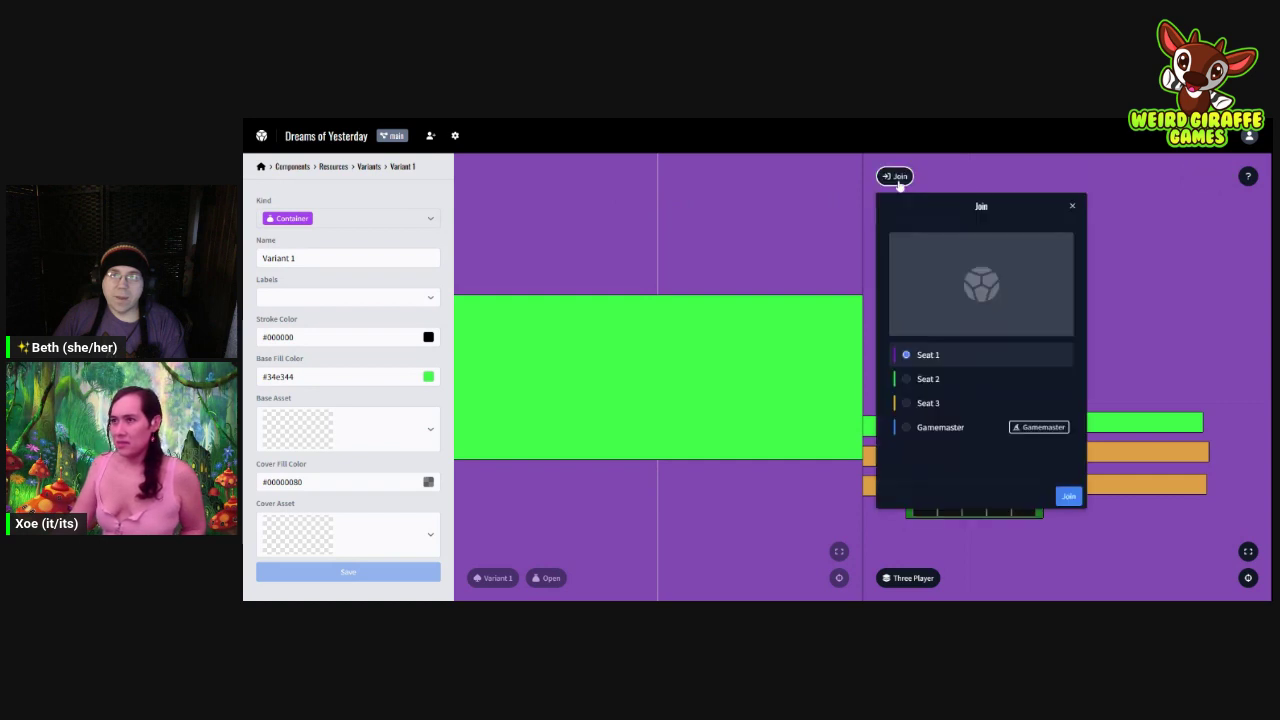
left_click(1068, 496)
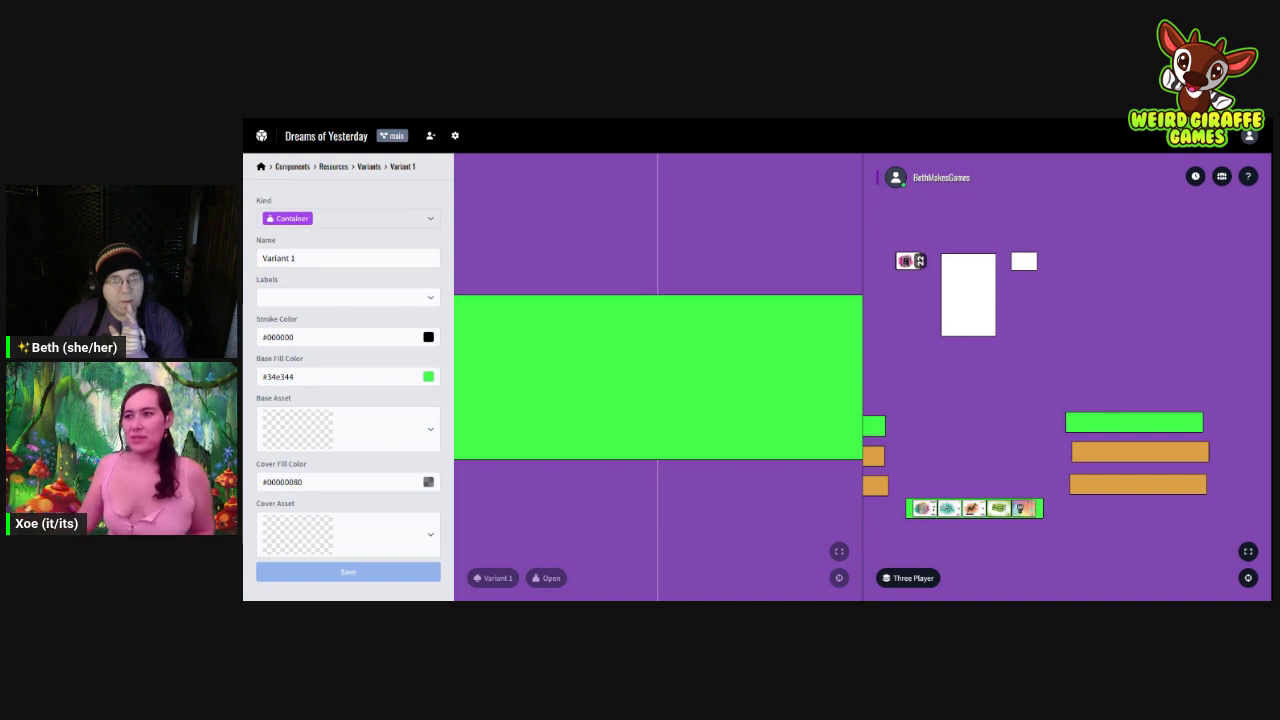
right_click(909, 514)
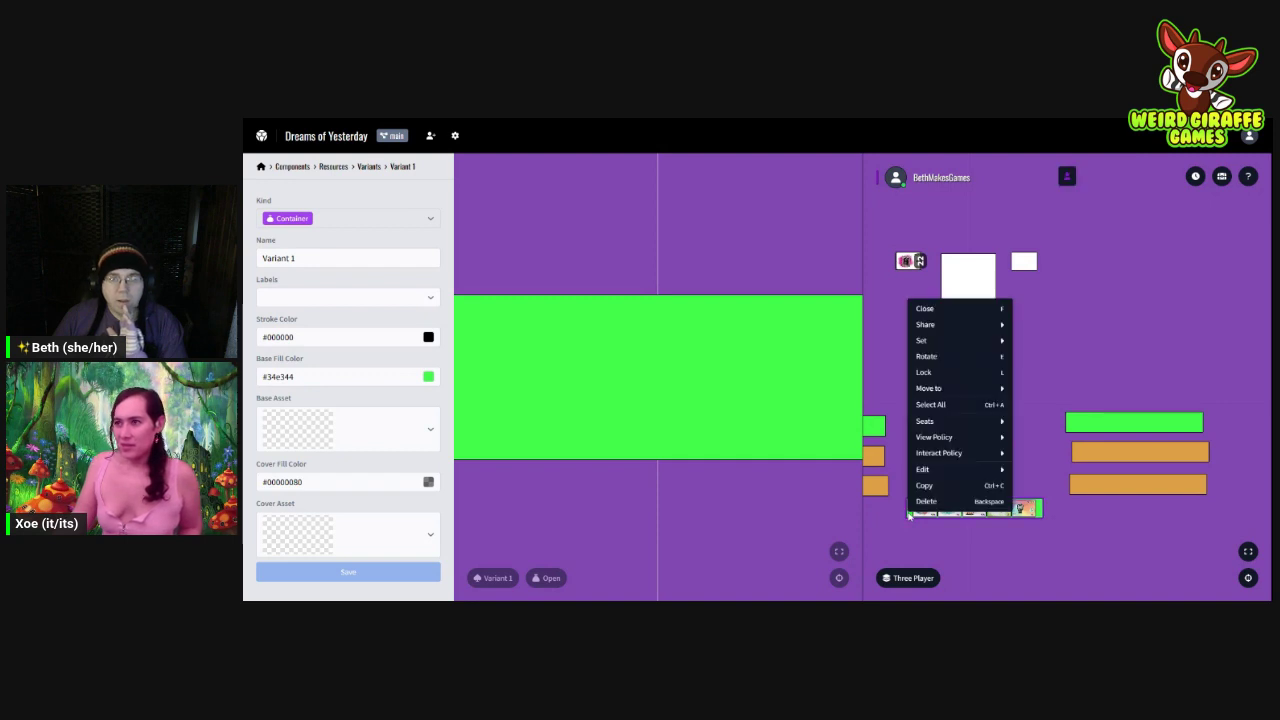
left_click(948, 320)
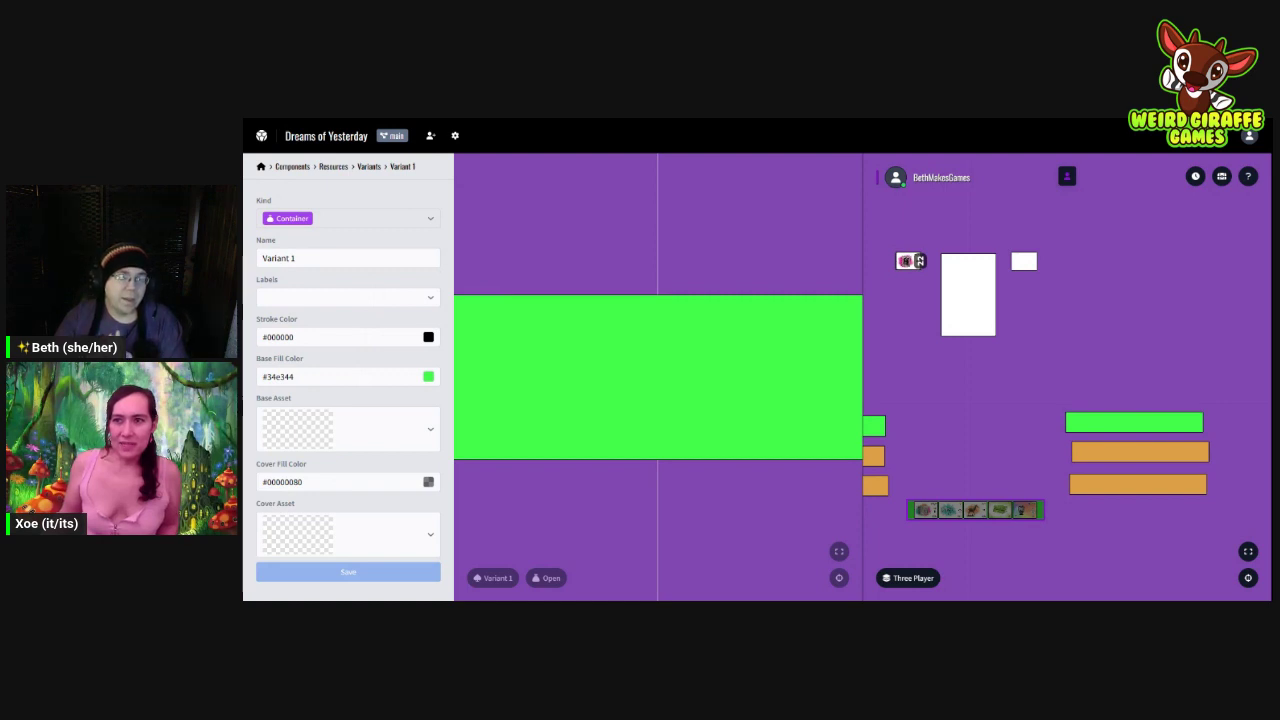
Step: Set the cover fill color of the Resources component's Variant 1 to fully opaque black, #000000, and save it
left_click(303, 482)
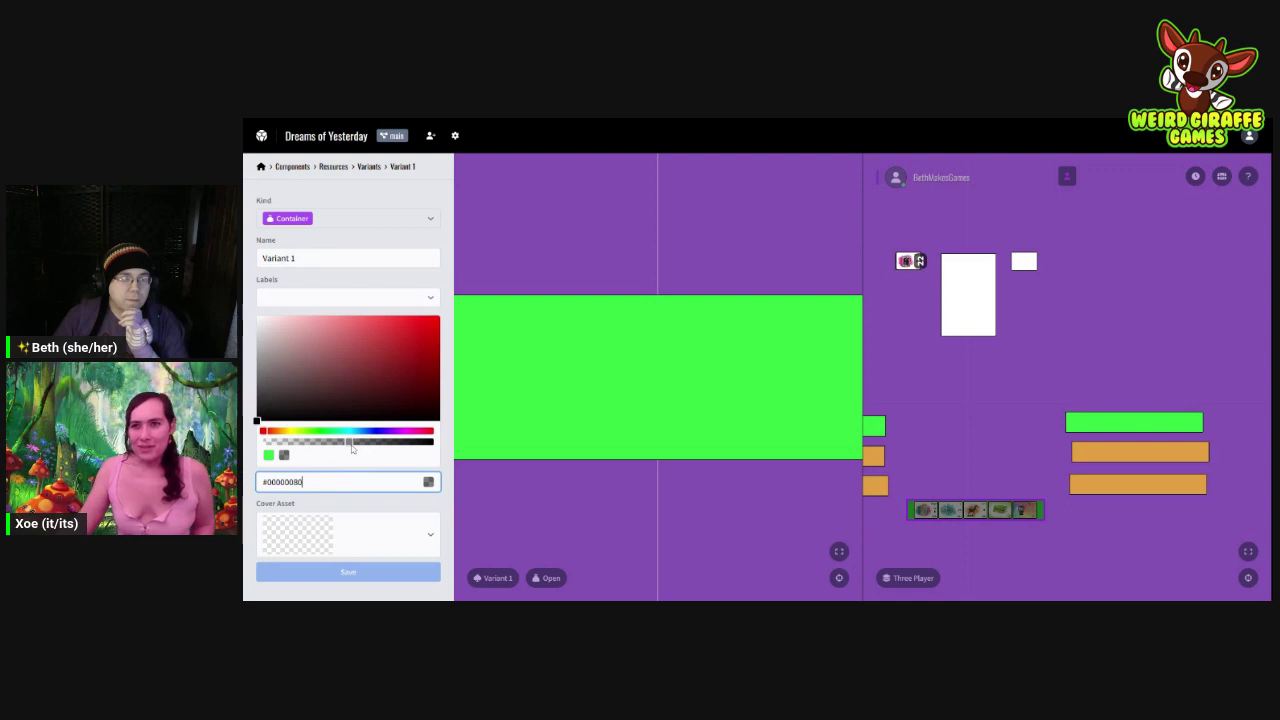
left_click_drag(350, 448, 442, 452)
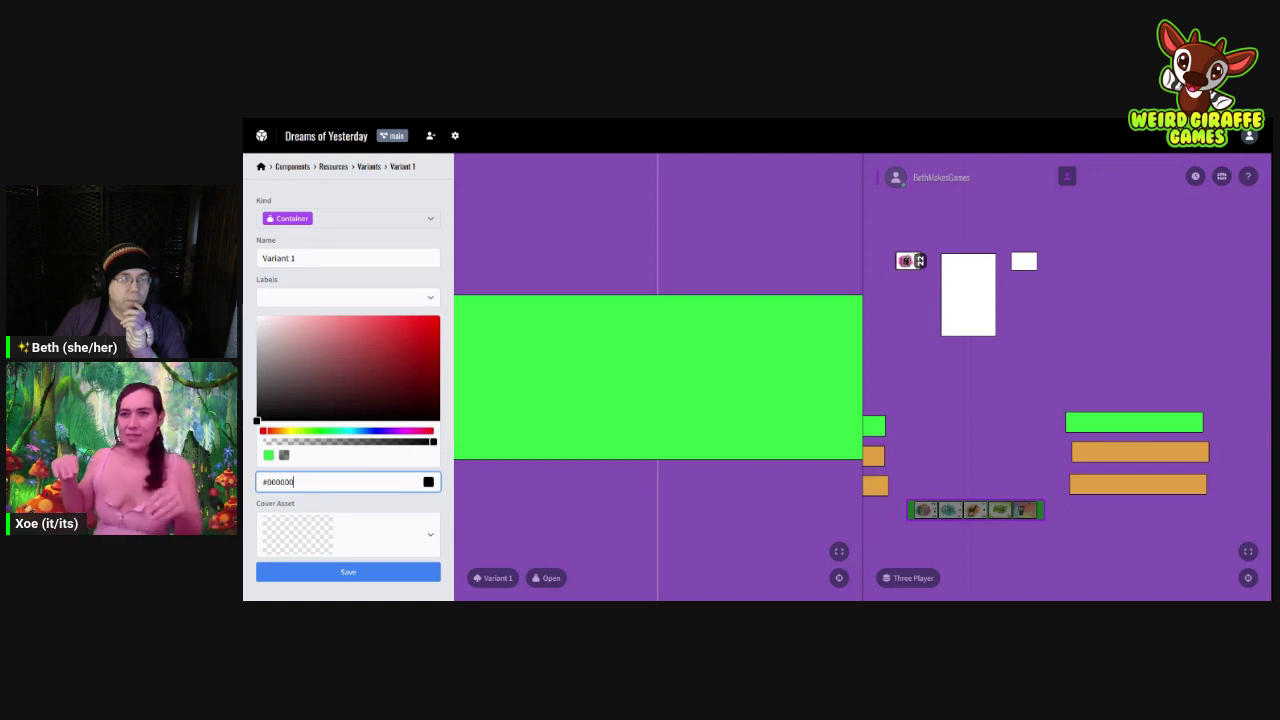
left_click(348, 572)
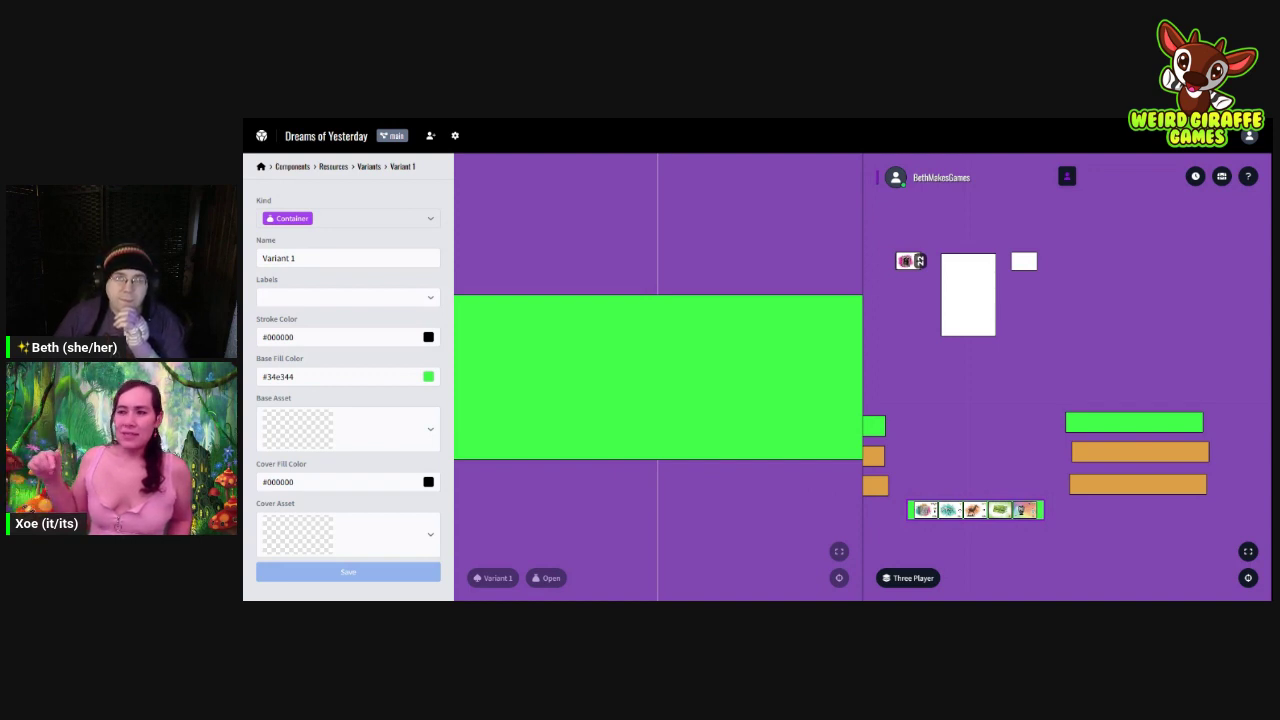
Step: Leave Seat 1 and rejoin the table as Seat 2 to check how the covered resource row looks to another player
left_click(940, 184)
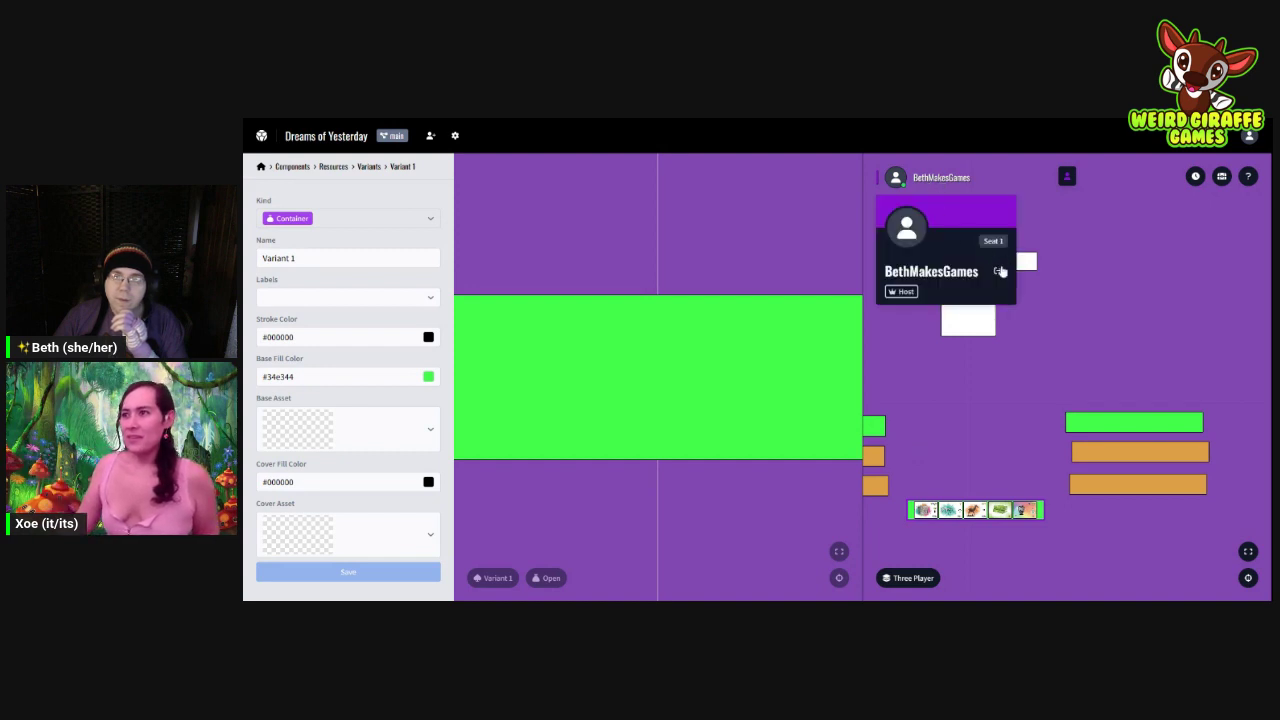
left_click(1000, 271)
left_click(906, 182)
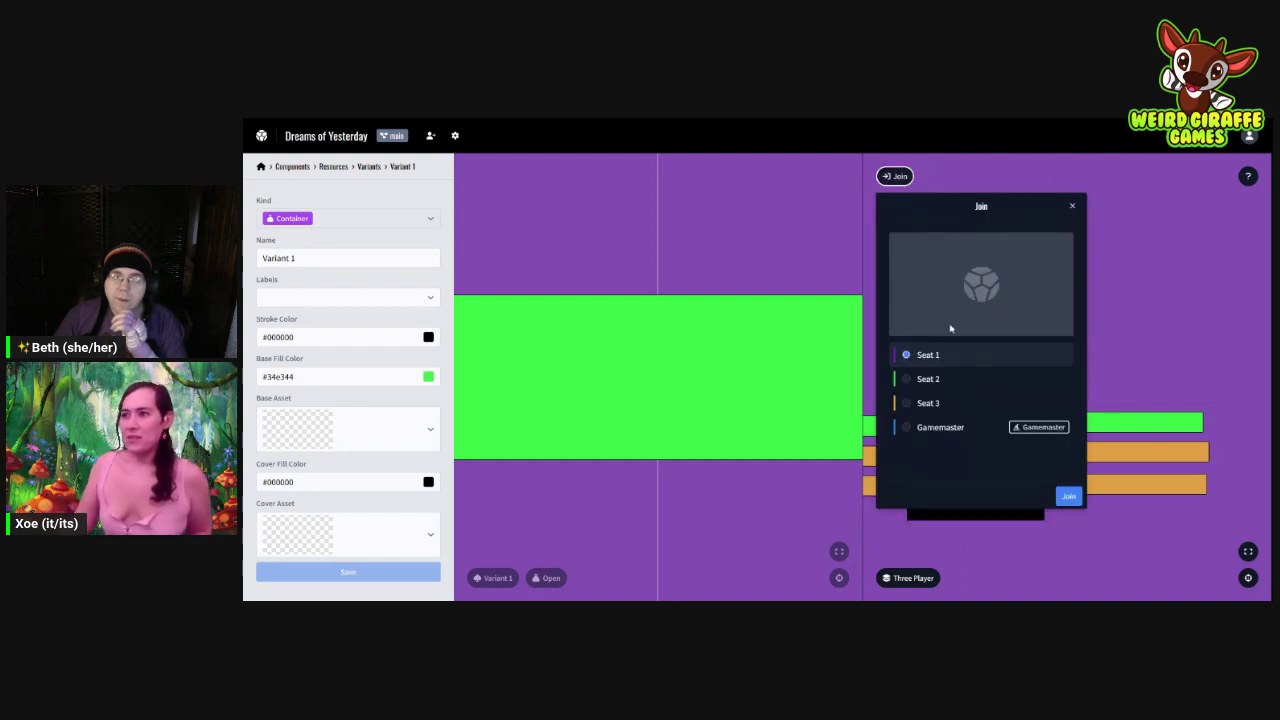
left_click(940, 381)
left_click(1066, 495)
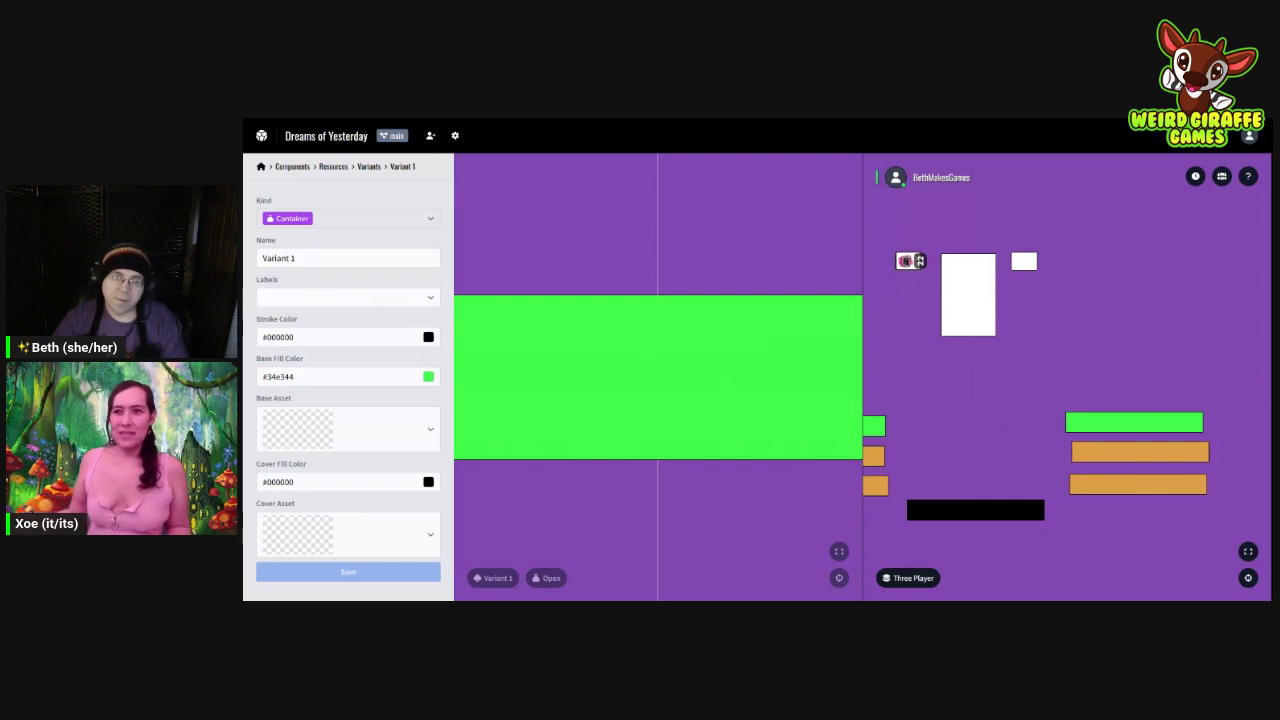
Step: Leave Seat 2 and rejoin the table as Seat 1 to view the resource row from its owner's side
mouse_move(903, 180)
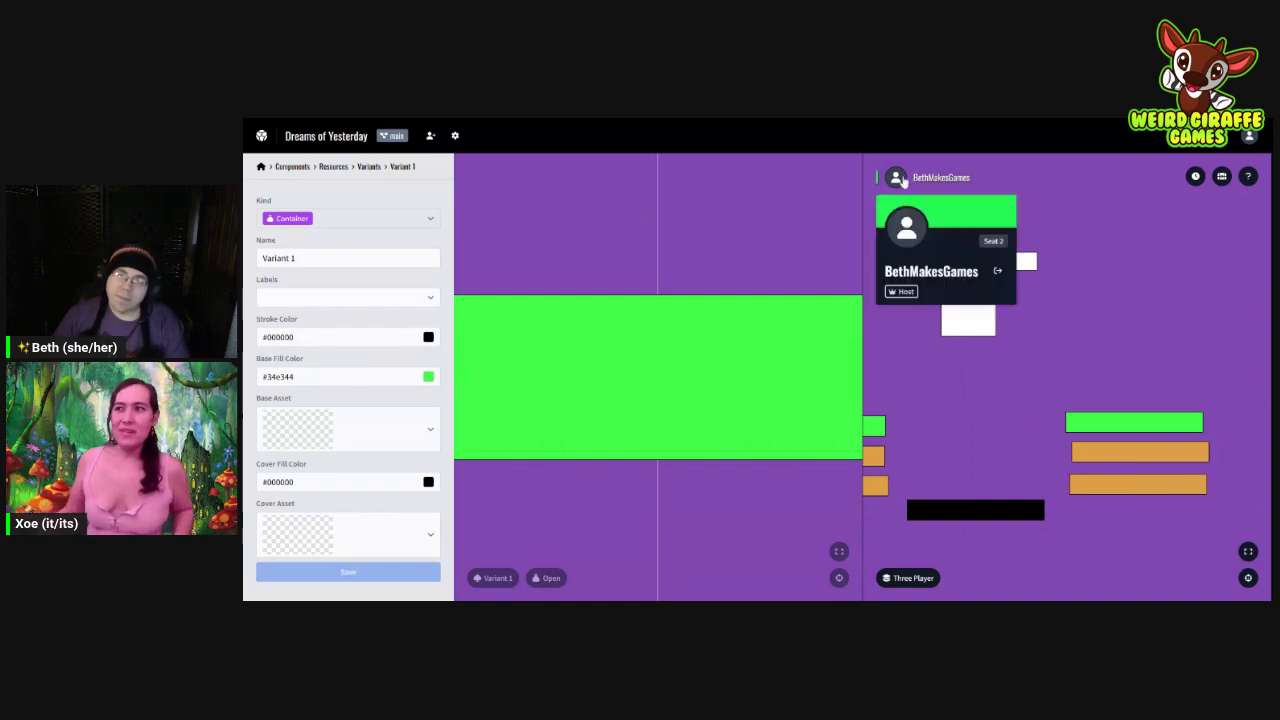
left_click(998, 271)
left_click(899, 177)
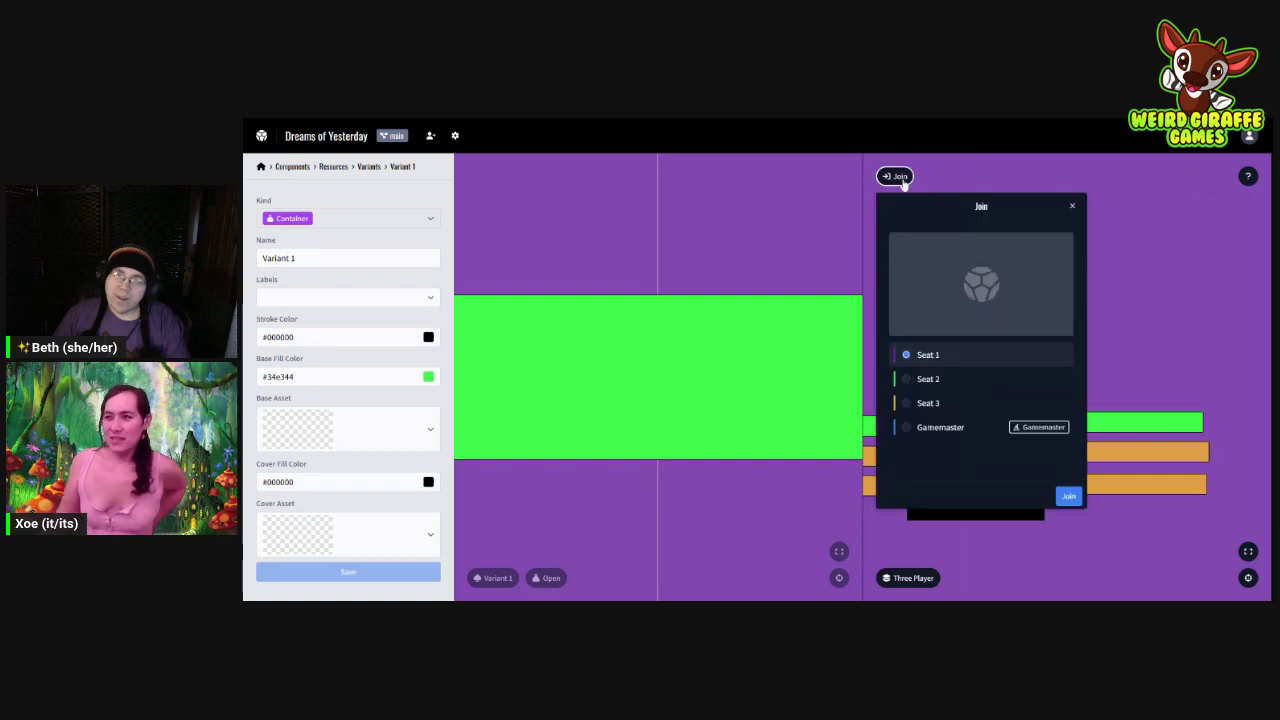
left_click(1068, 496)
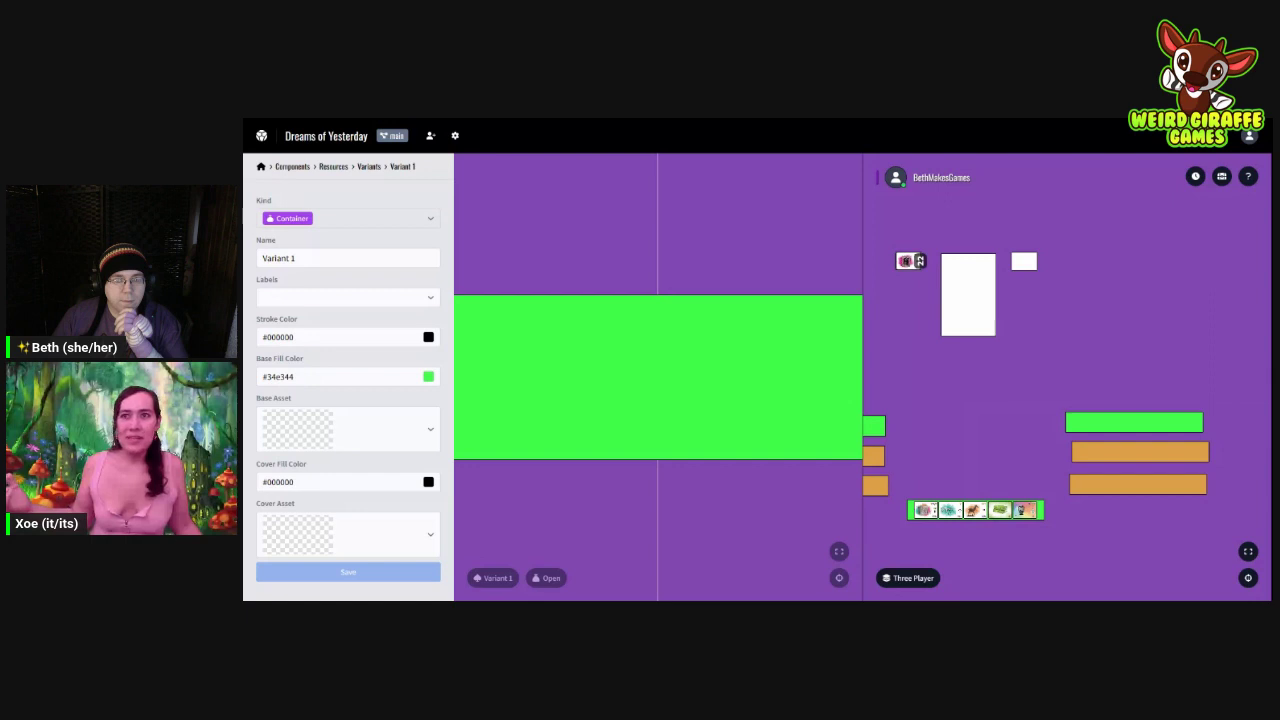
Step: Look at the variants list of the Cards component and return to the component's settings
left_click(305, 168)
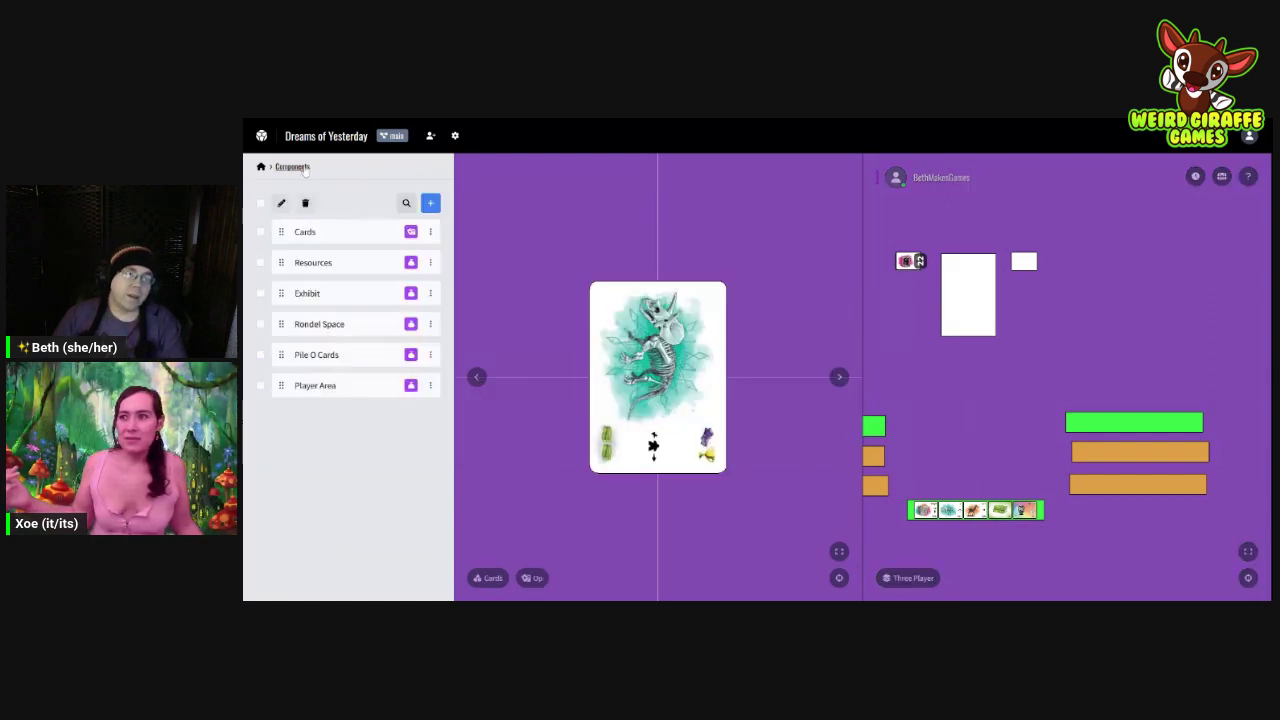
left_click(329, 232)
scroll(352, 412, "down", 5)
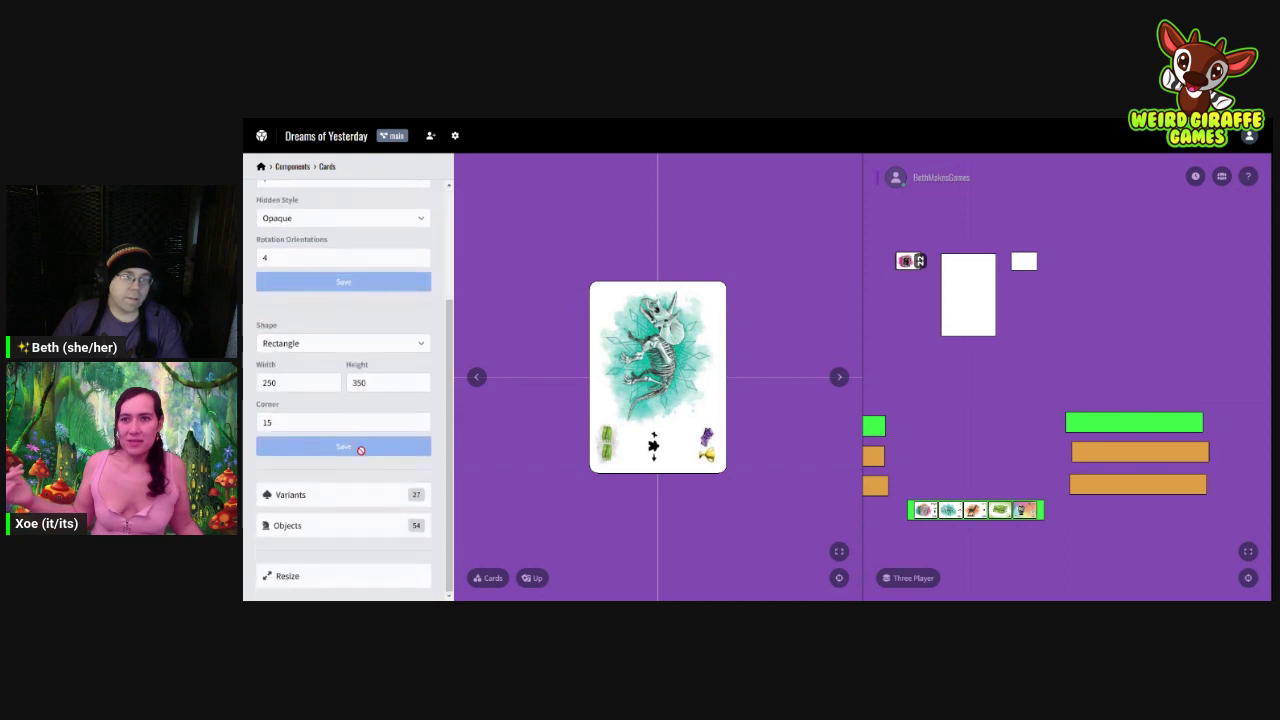
left_click(369, 500)
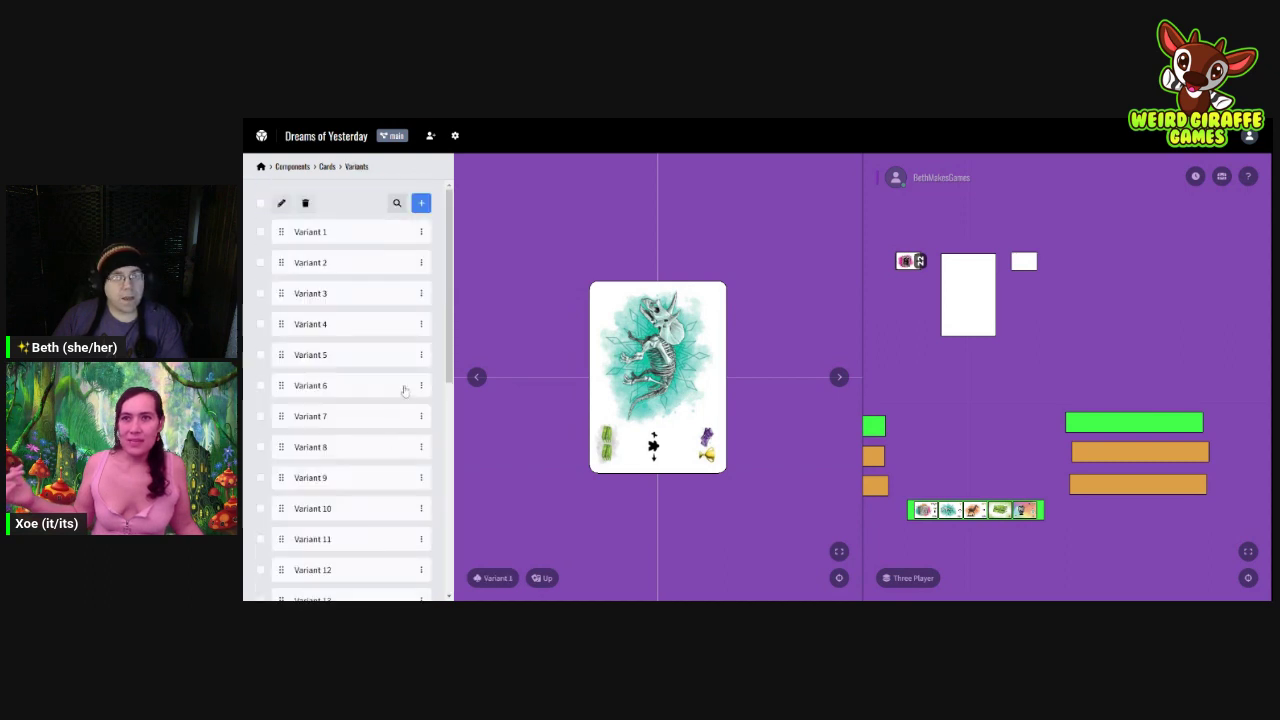
left_click(327, 166)
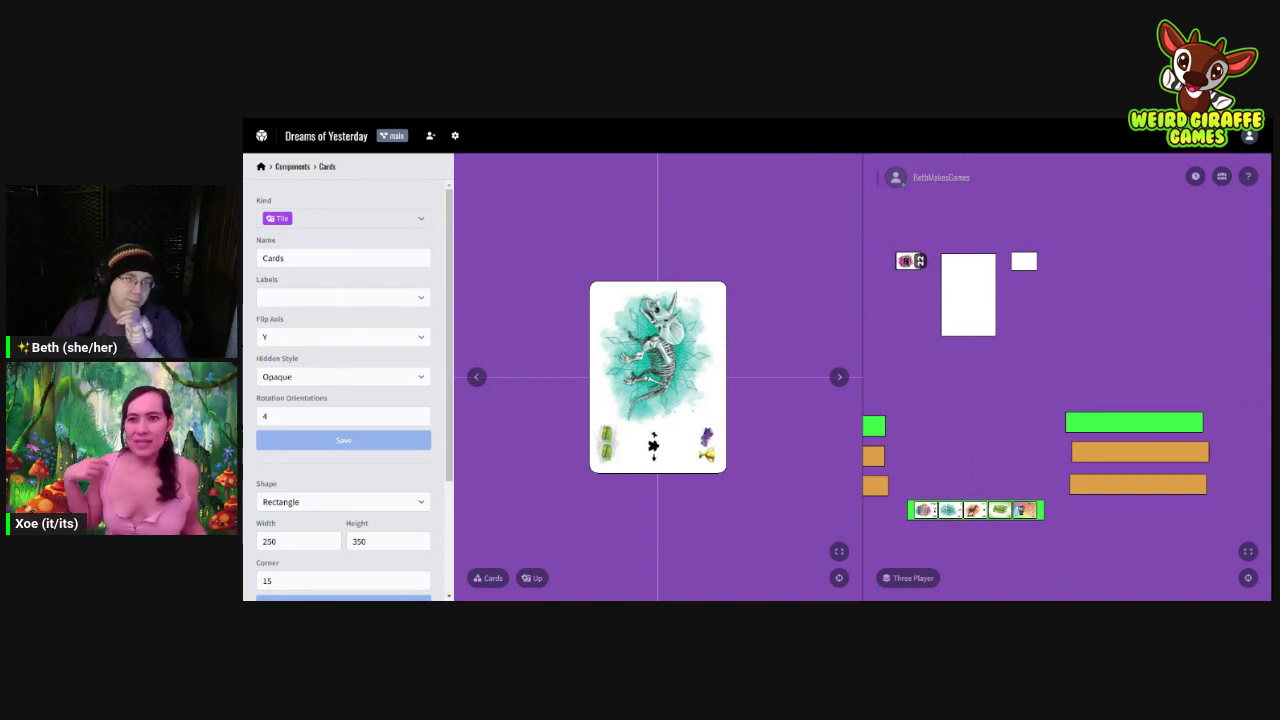
Step: Review the hidden style options of the Cards component, keeping Opaque selected
left_click(262, 377)
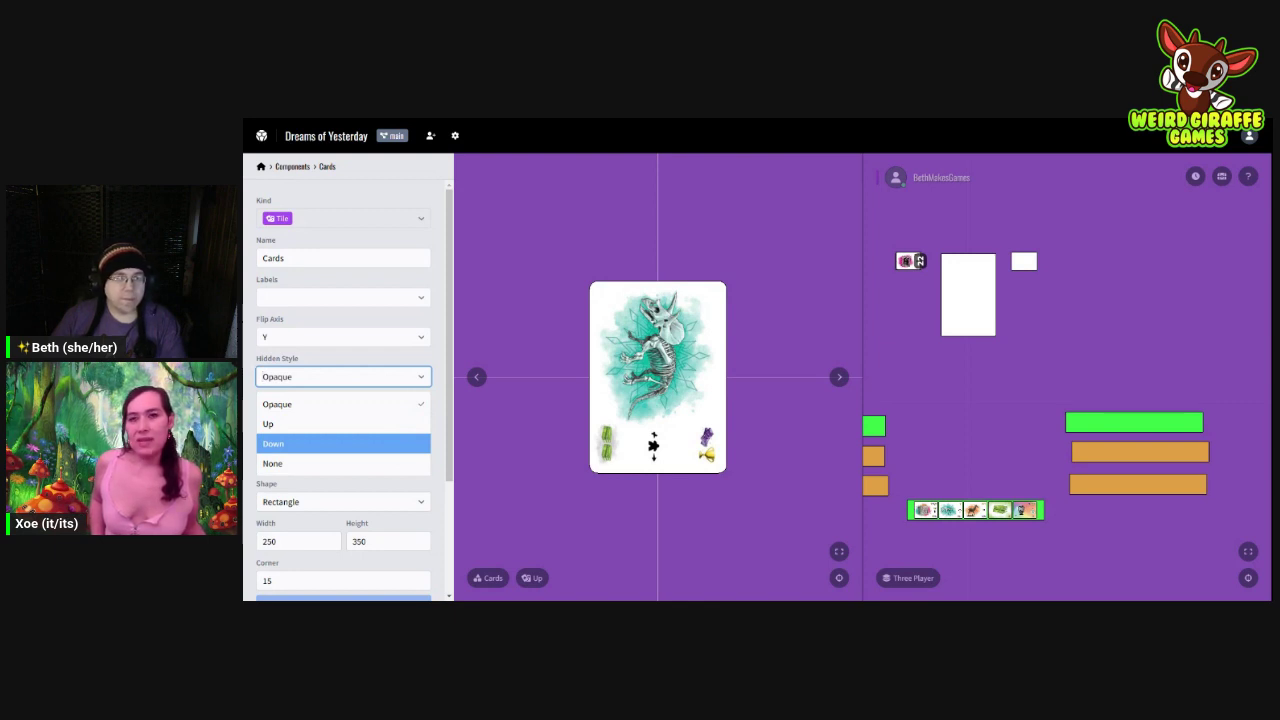
key("Up")
key("Up")
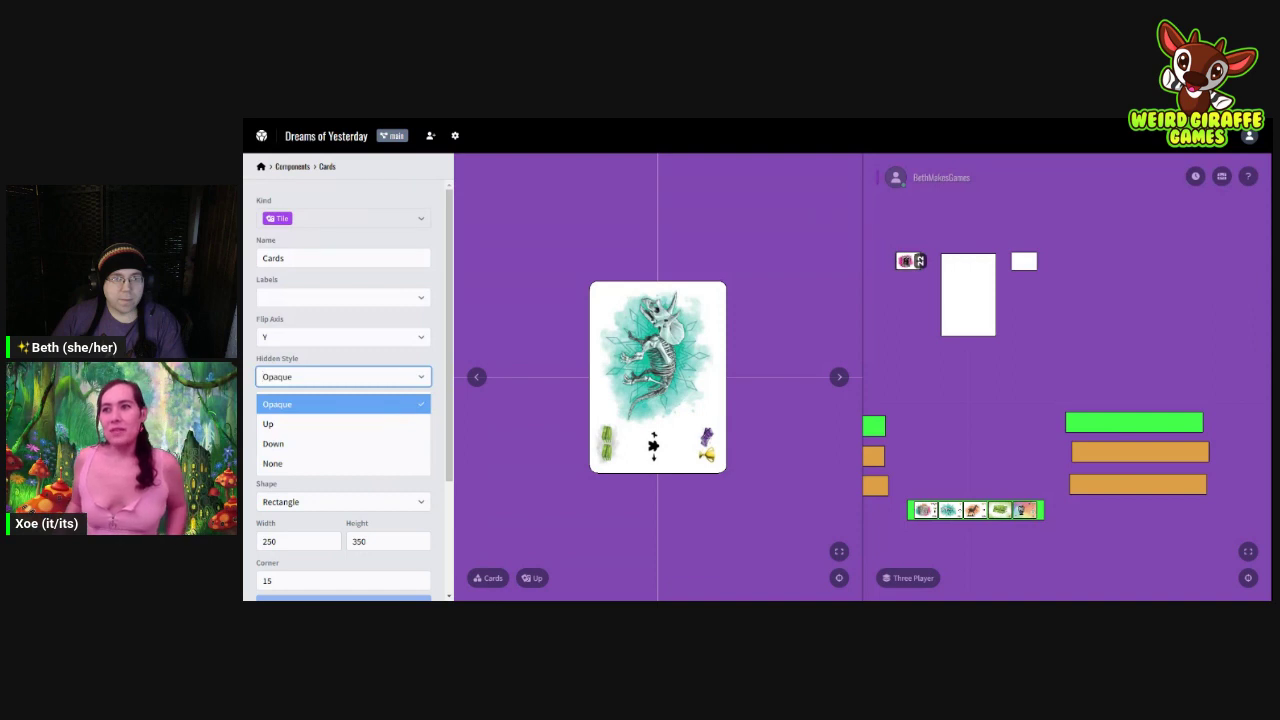
key("Return")
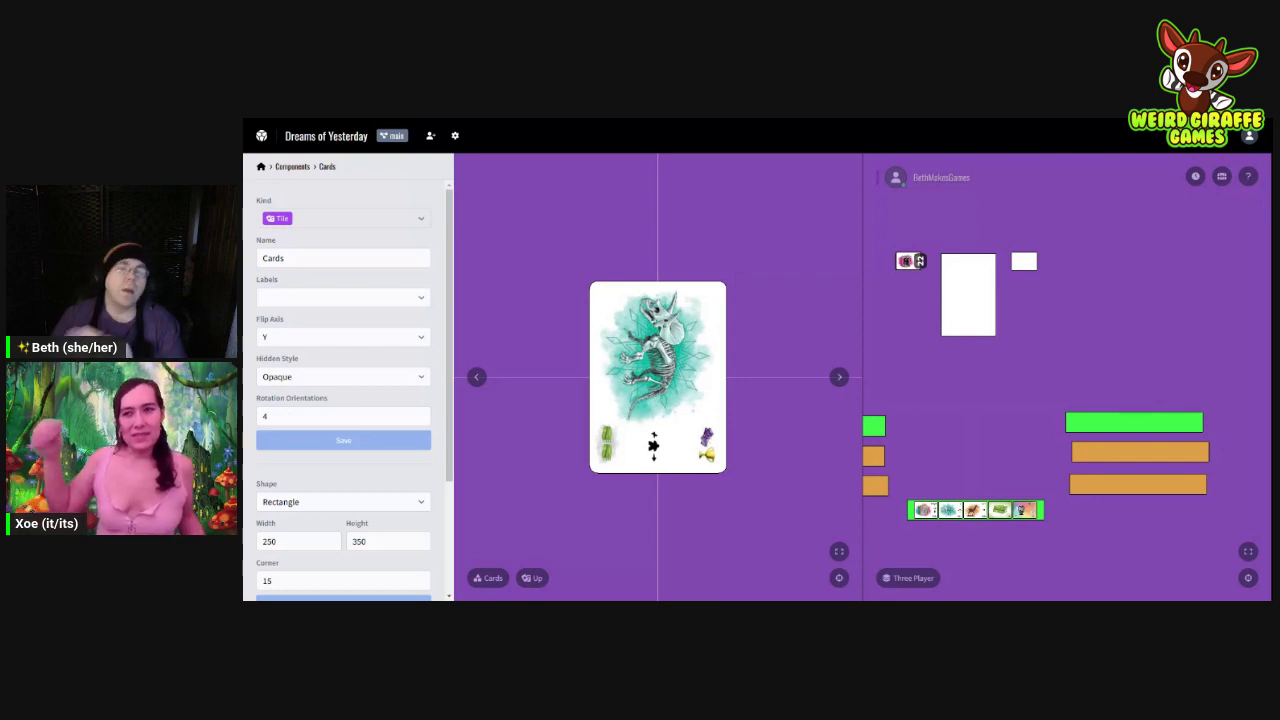
Step: Try None as the Cards component's hidden style and set it back to Opaque
left_click(420, 377)
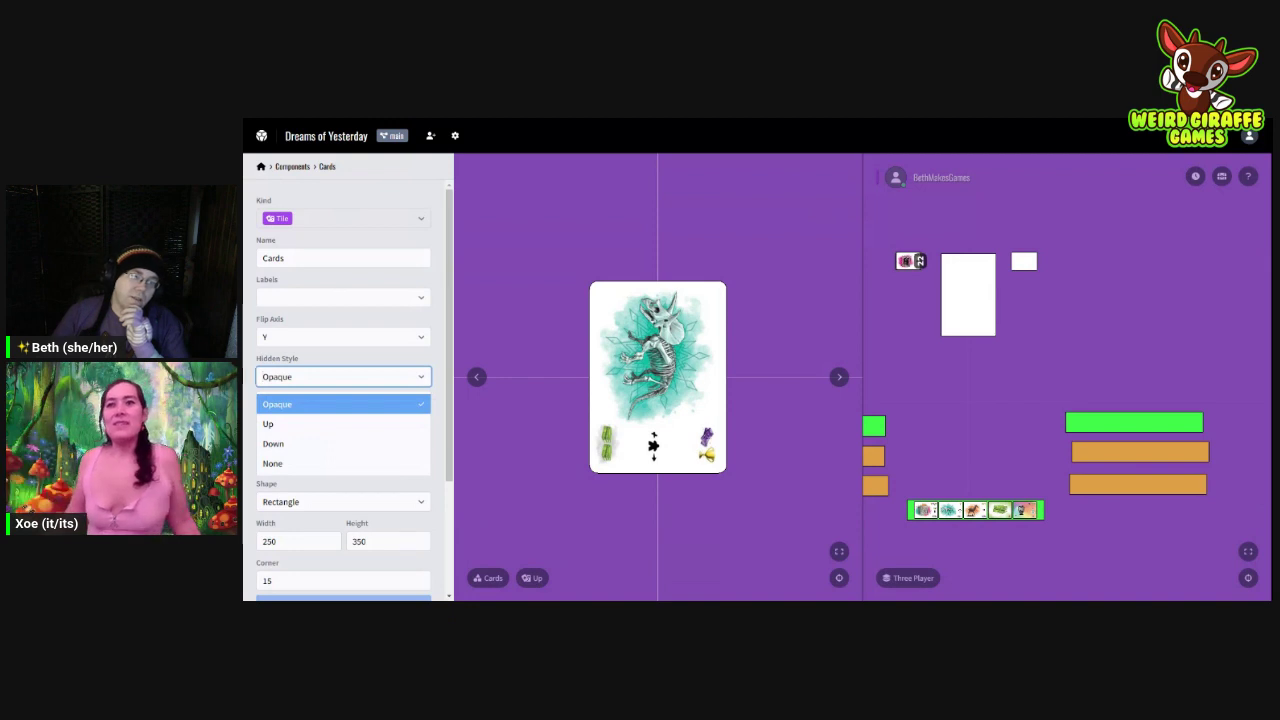
left_click(400, 463)
left_click(405, 377)
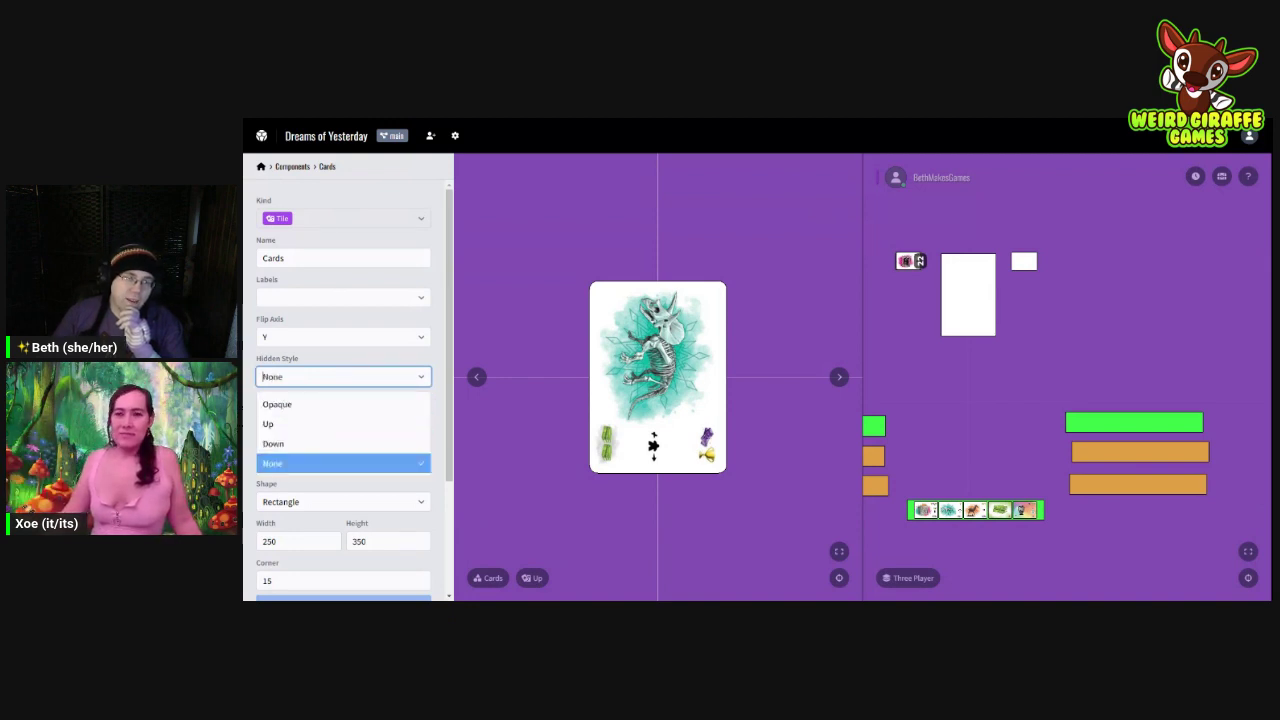
left_click(405, 403)
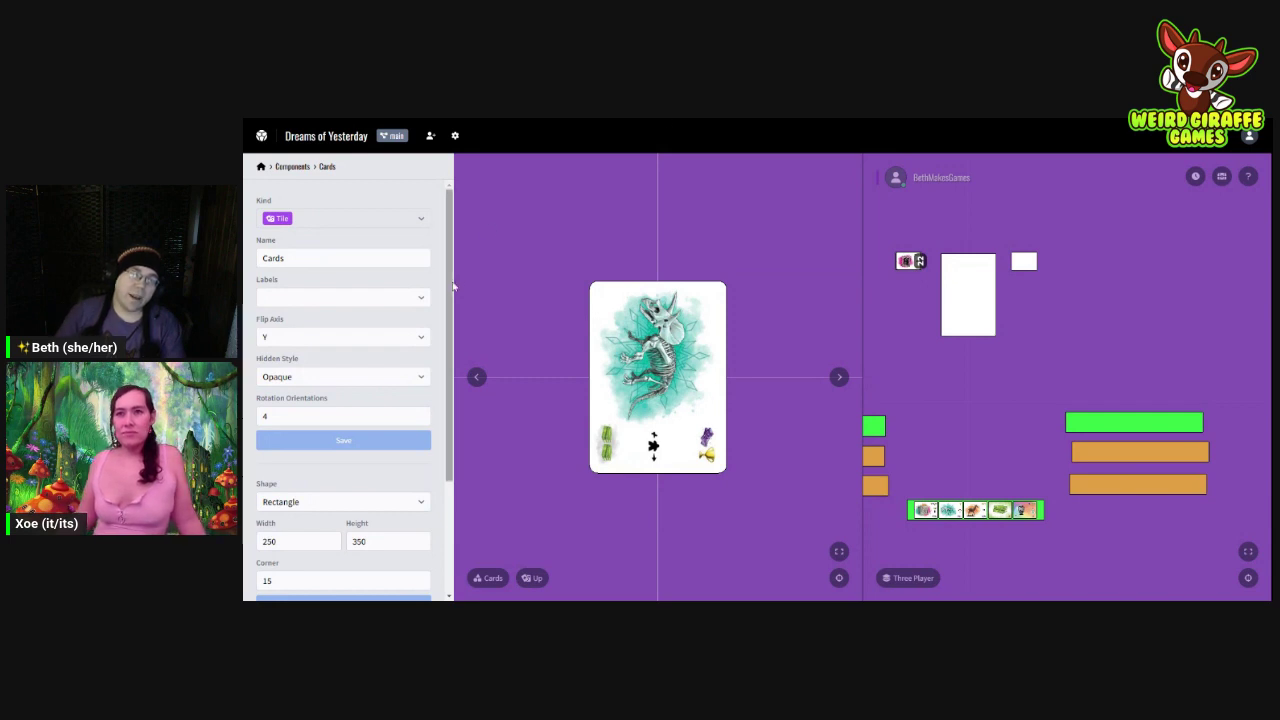
mouse_move(452, 283)
left_mouse_down()
mouse_move(455, 391)
mouse_move(460, 263)
left_mouse_up()
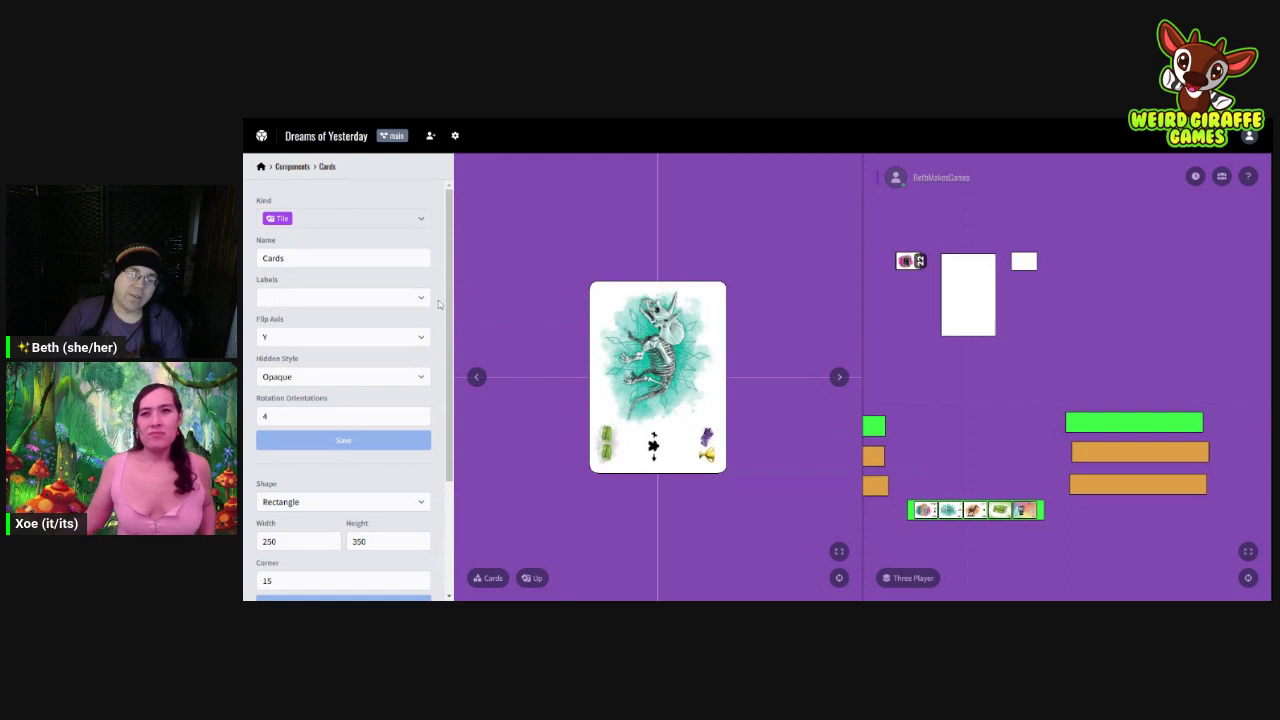